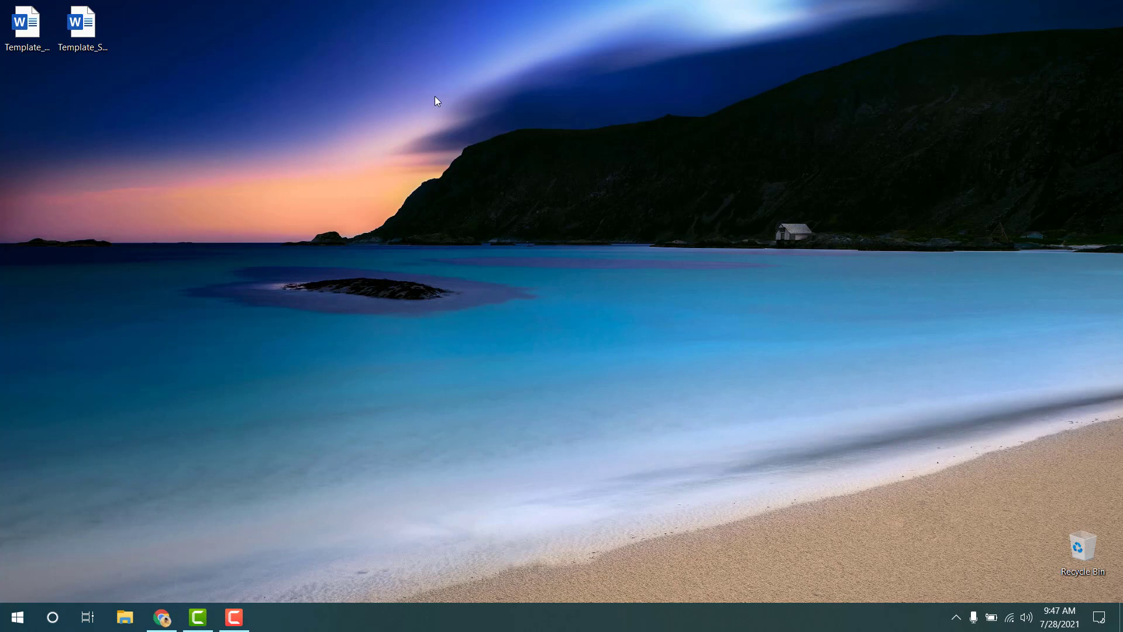
- Browse the desktop template files and open Template_UsulanPenelitian_FIKP2021.docx in Word
{"action": "left_click", "coordinate": [26, 27]}
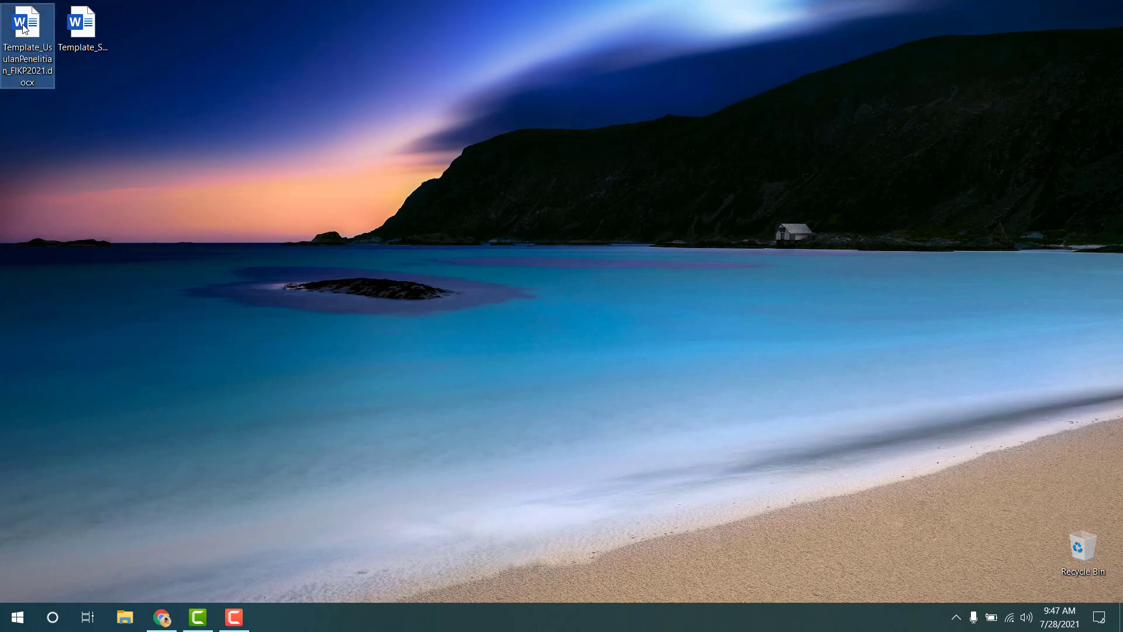
{"action": "left_click", "coordinate": [91, 40]}
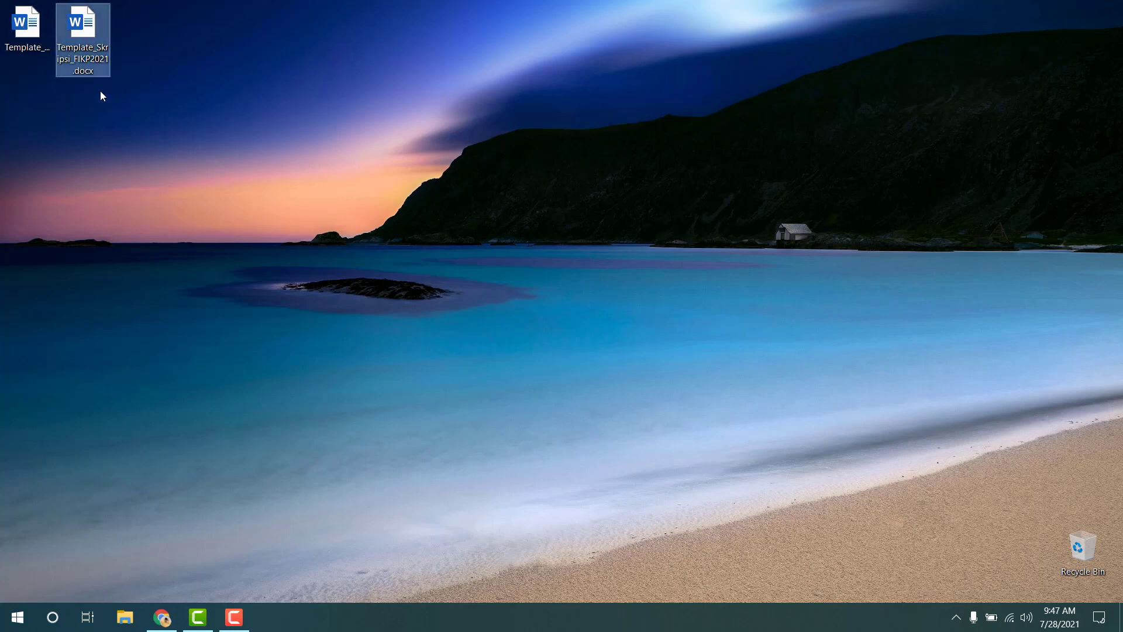
{"action": "left_click", "coordinate": [45, 52]}
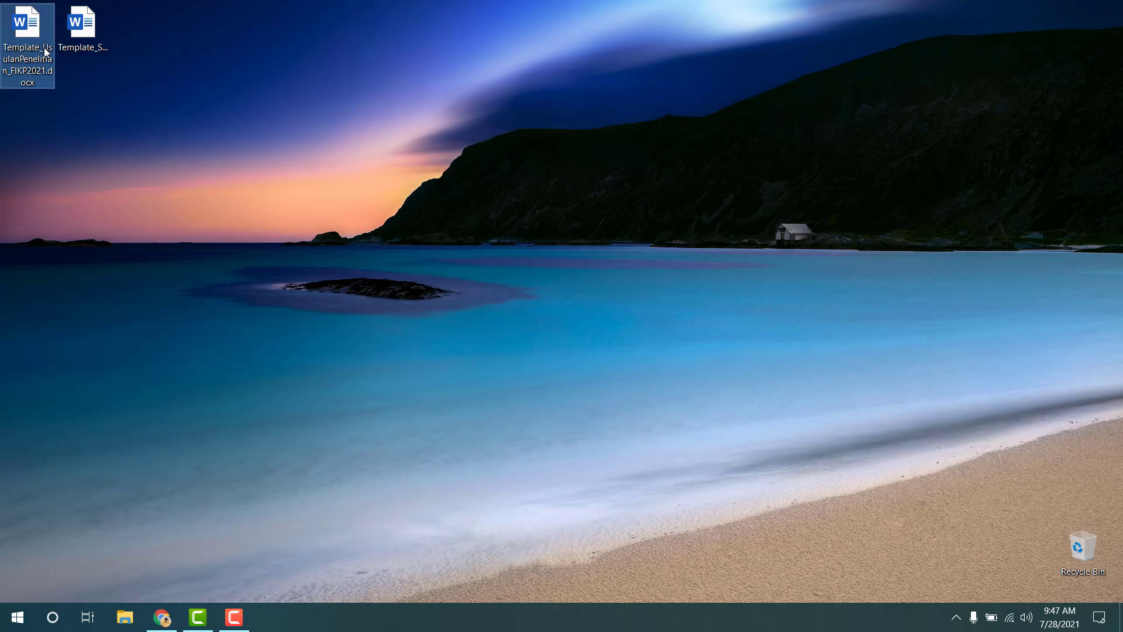
{"action": "left_click", "coordinate": [78, 41]}
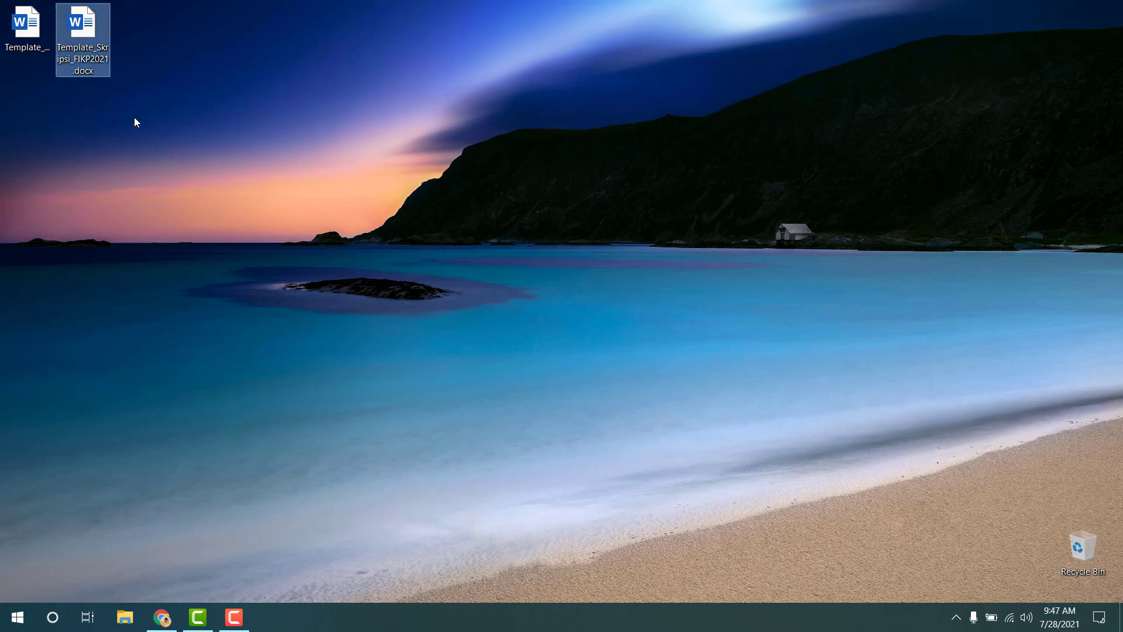
{"action": "double_click", "coordinate": [36, 37]}
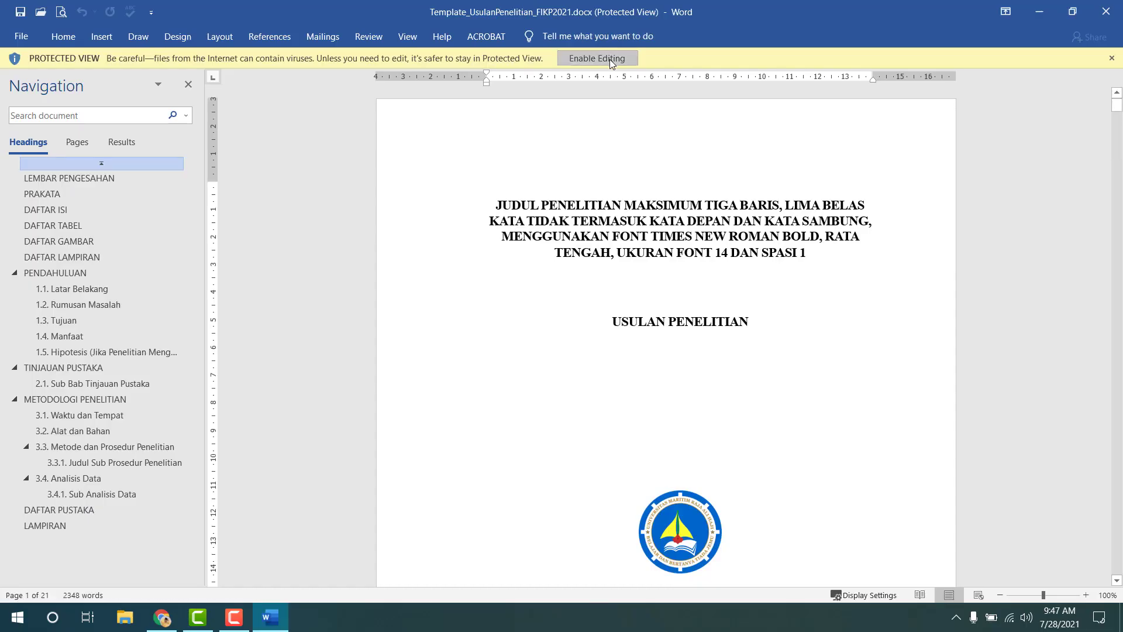
- Enable editing, then select the four-line bold title and the NAMA PROGRAM STUDI line
{"action": "left_click", "coordinate": [611, 61]}
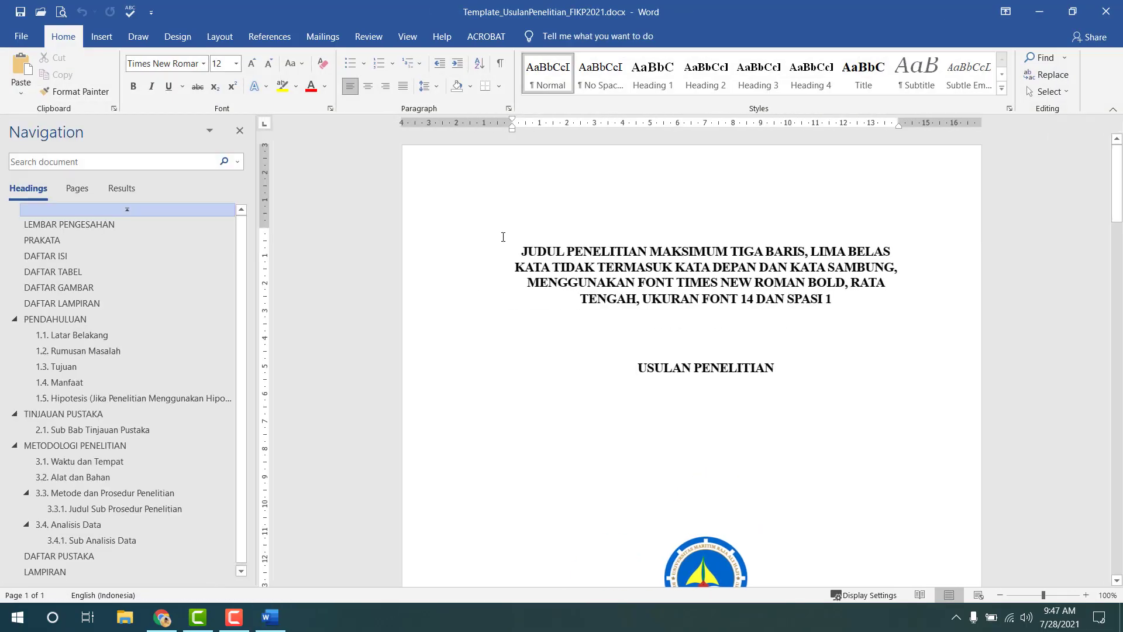
{"action": "left_click_drag", "start_coordinate": [521, 251], "coordinate": [790, 305]}
{"action": "scroll", "coordinate": [728, 328], "scroll_direction": "down", "scroll_amount": 5}
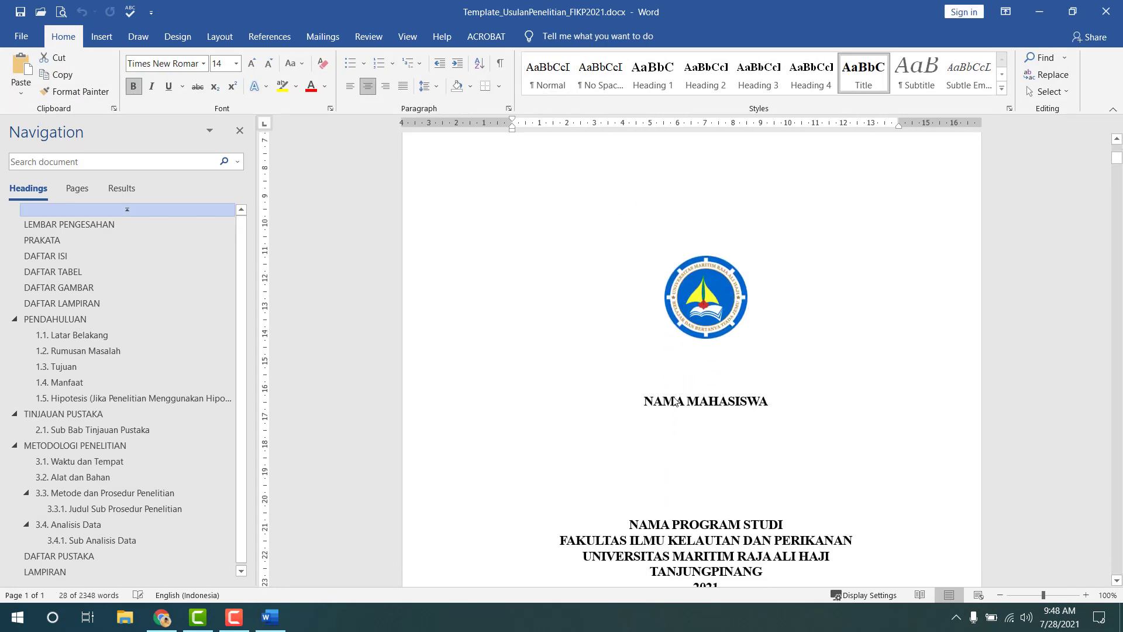
{"action": "left_click_drag", "start_coordinate": [644, 402], "coordinate": [759, 401]}
{"action": "scroll", "coordinate": [740, 386], "scroll_direction": "down", "scroll_amount": 2}
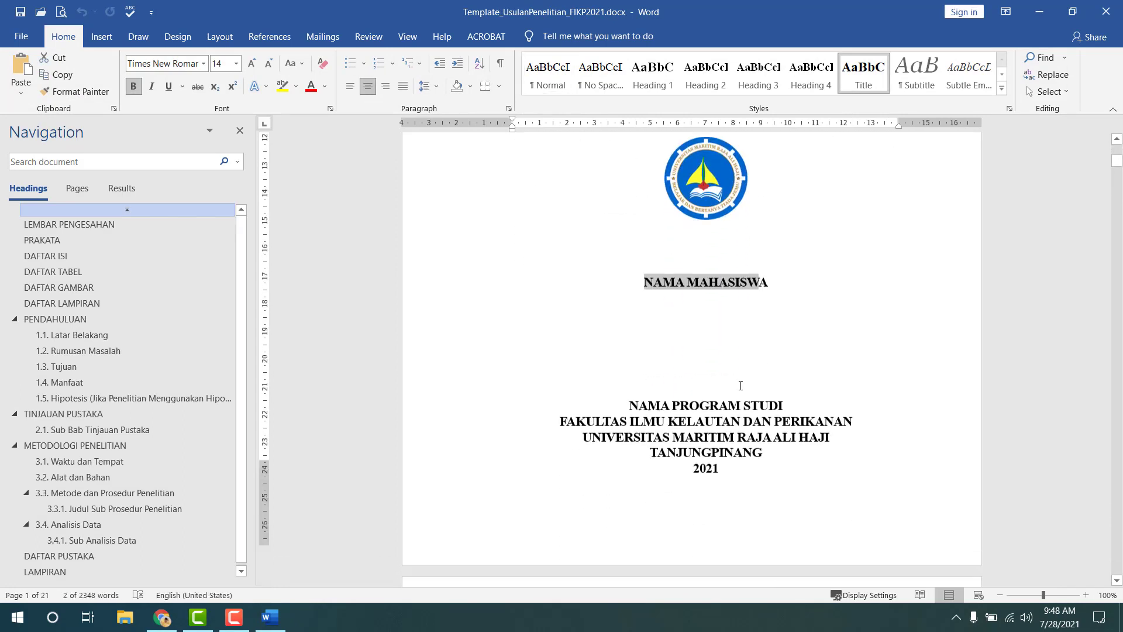
{"action": "scroll", "coordinate": [741, 386], "scroll_direction": "down", "scroll_amount": 1}
{"action": "left_click", "coordinate": [633, 385]}
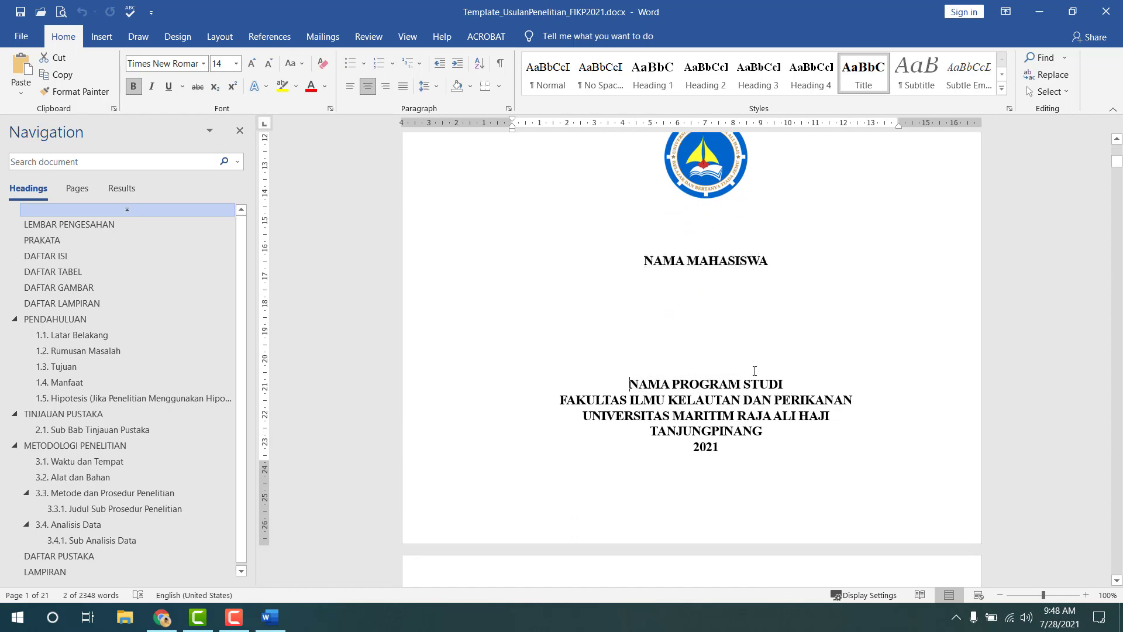
{"action": "left_click", "coordinate": [787, 384], "text": "shift"}
- Scroll through the opening pages and jump to 1.1. Latar Belakang
{"action": "scroll", "coordinate": [749, 351], "scroll_direction": "down", "scroll_amount": 8}
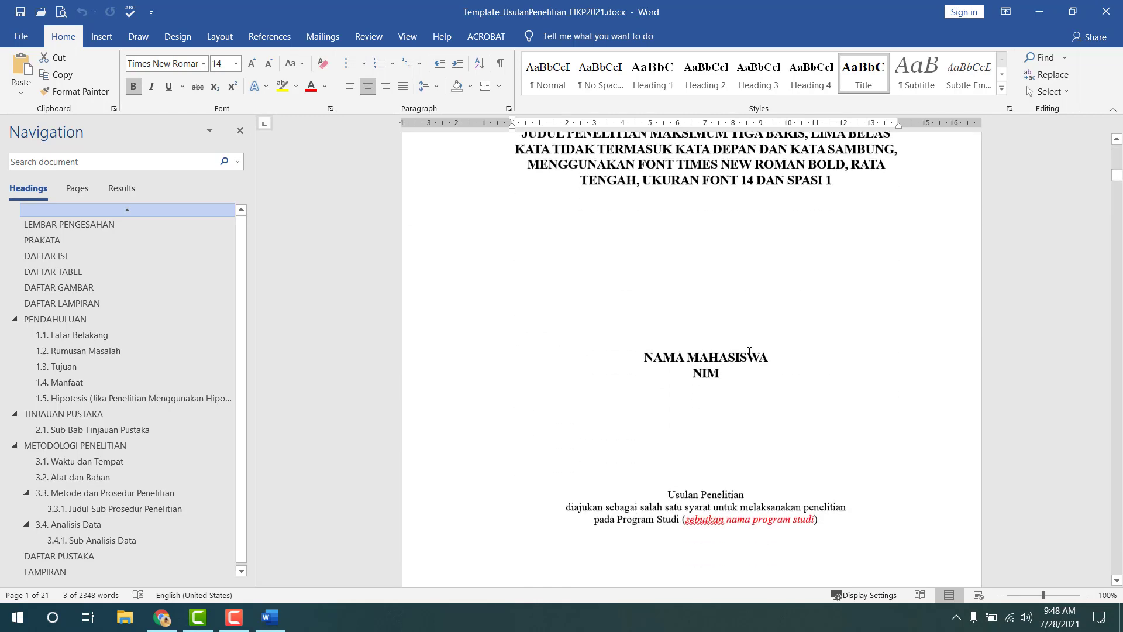
{"action": "scroll", "coordinate": [749, 351], "scroll_direction": "down", "scroll_amount": 6}
{"action": "scroll", "coordinate": [750, 351], "scroll_direction": "up", "scroll_amount": 9}
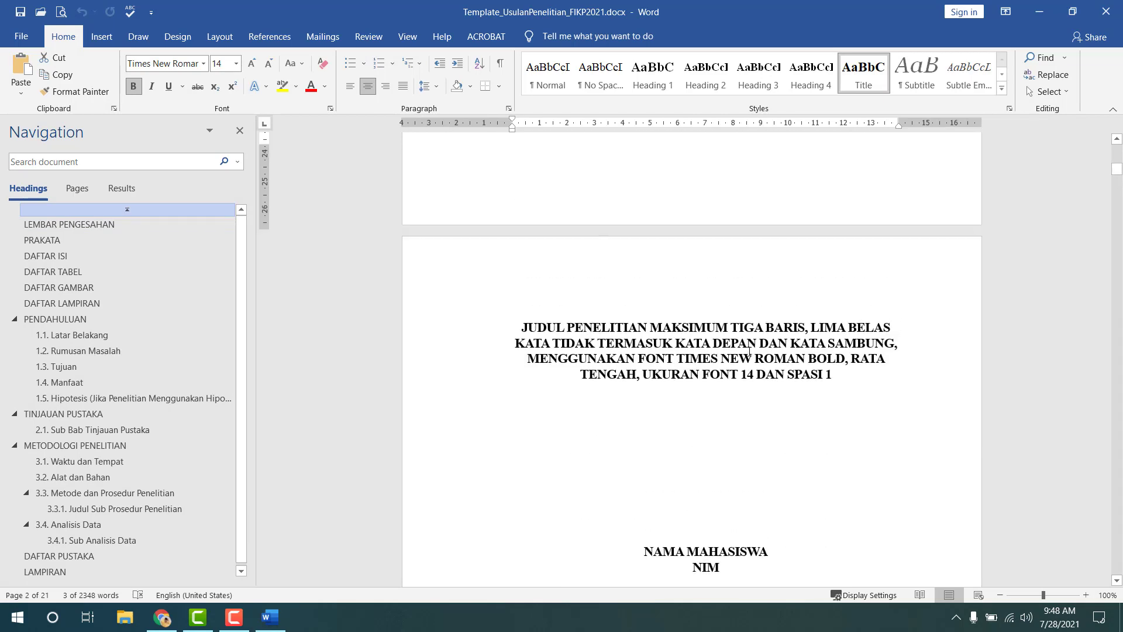
{"action": "scroll", "coordinate": [749, 351], "scroll_direction": "up", "scroll_amount": 10}
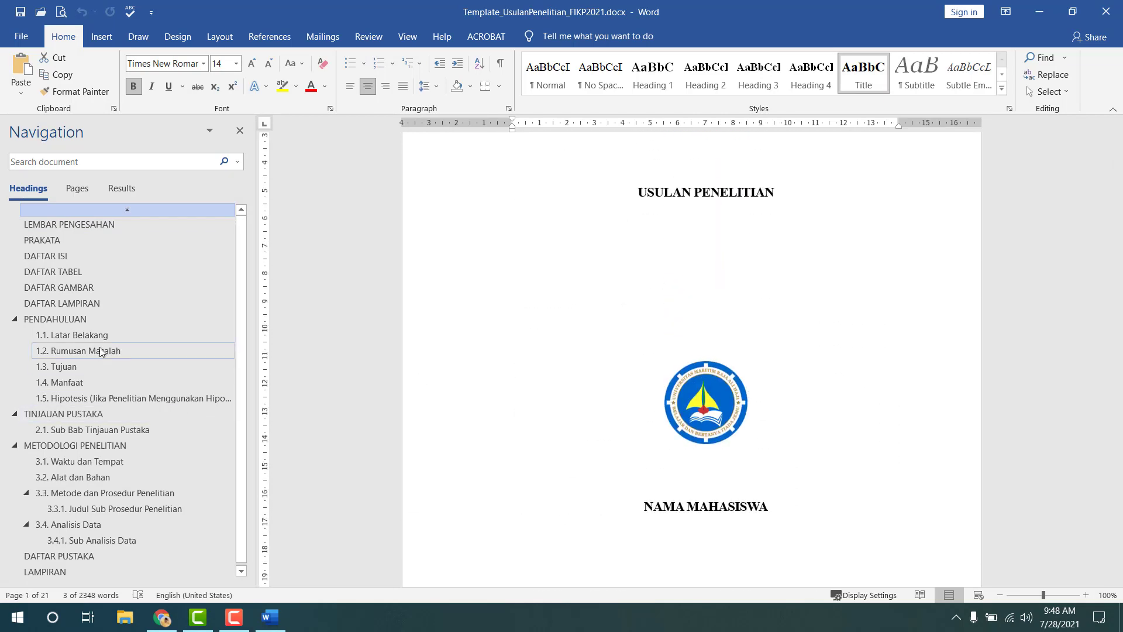
{"action": "left_click", "coordinate": [94, 335]}
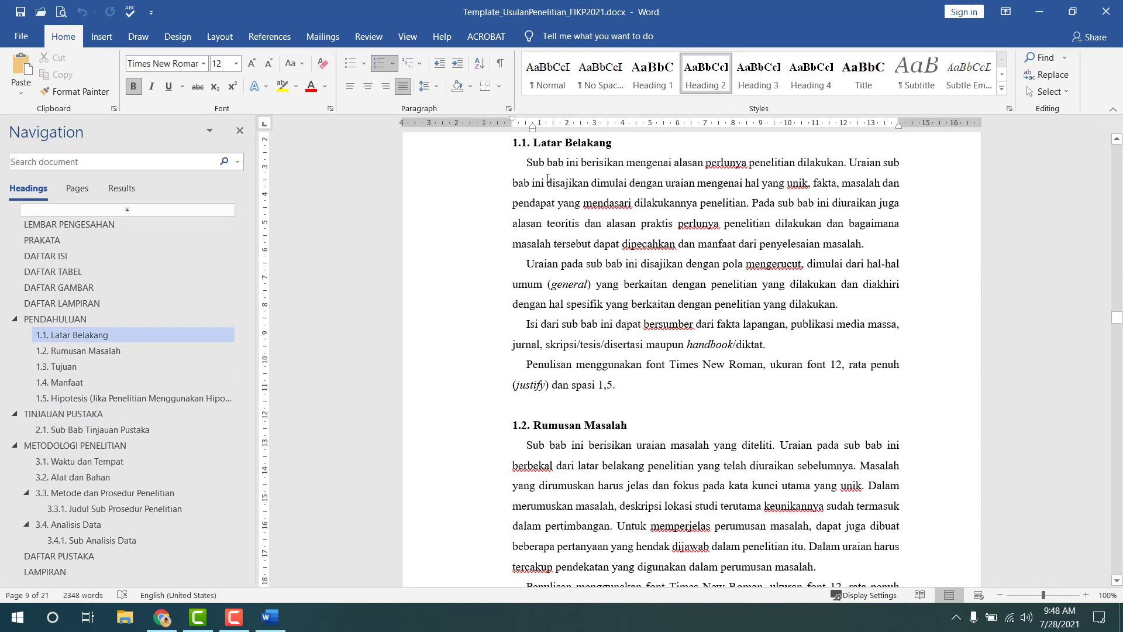
- Select and deselect text in the Latar Belakang paragraphs, then start a new blank document with Ctrl+N
{"action": "left_click_drag", "start_coordinate": [526, 162], "coordinate": [620, 386]}
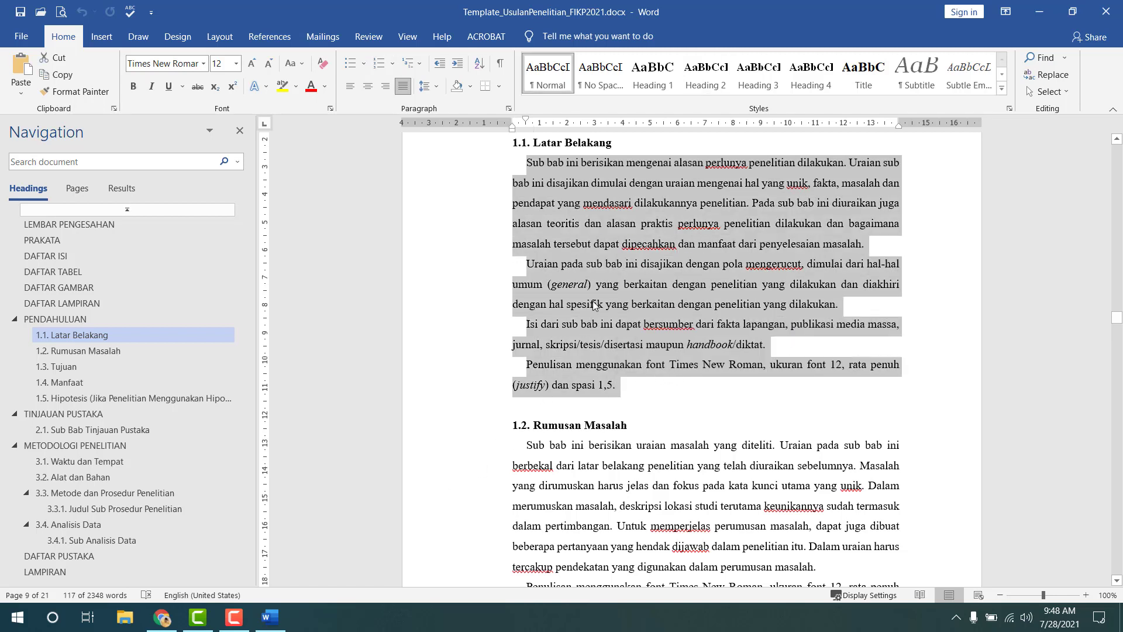
{"action": "left_click", "coordinate": [594, 305]}
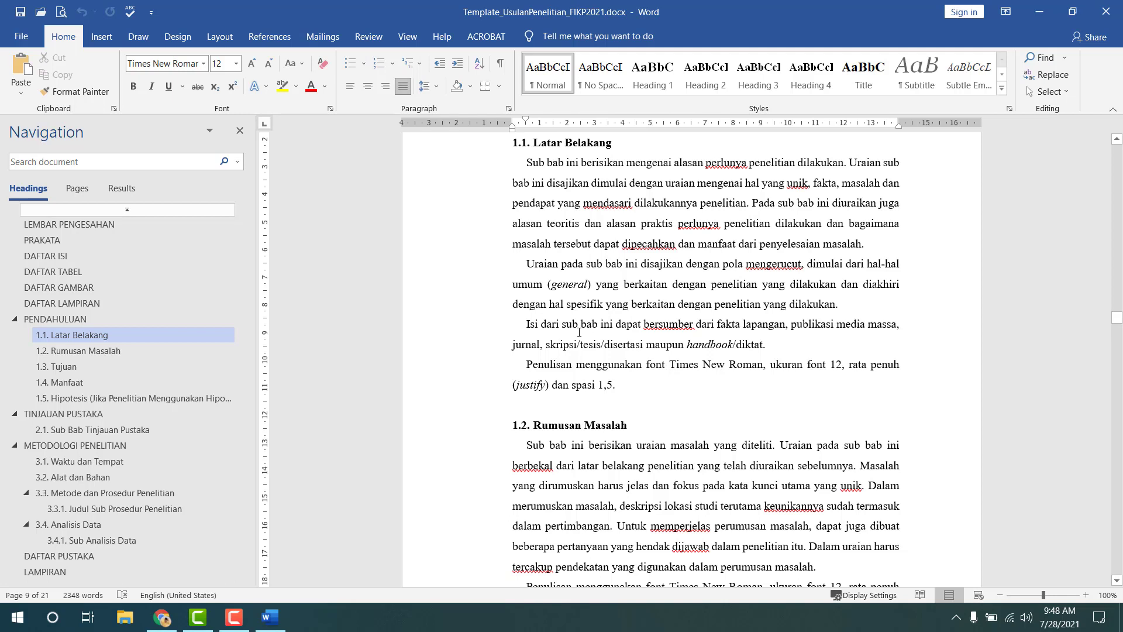
{"action": "left_click_drag", "start_coordinate": [695, 226], "coordinate": [647, 265]}
{"action": "left_click", "coordinate": [593, 389]}
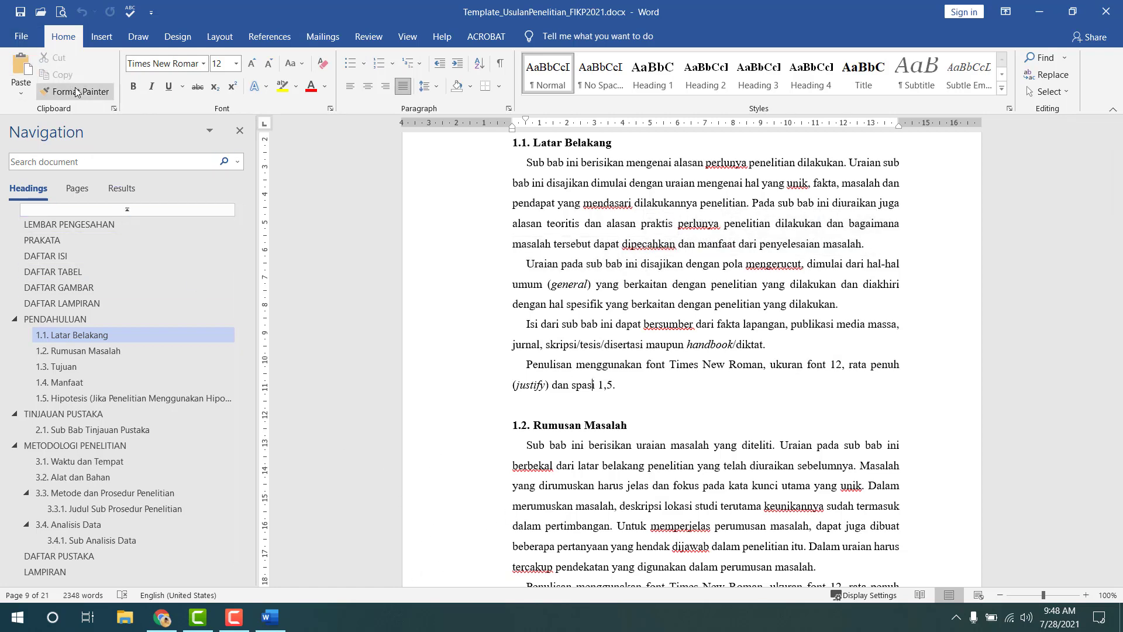
{"action": "key", "text": "ctrl+n"}
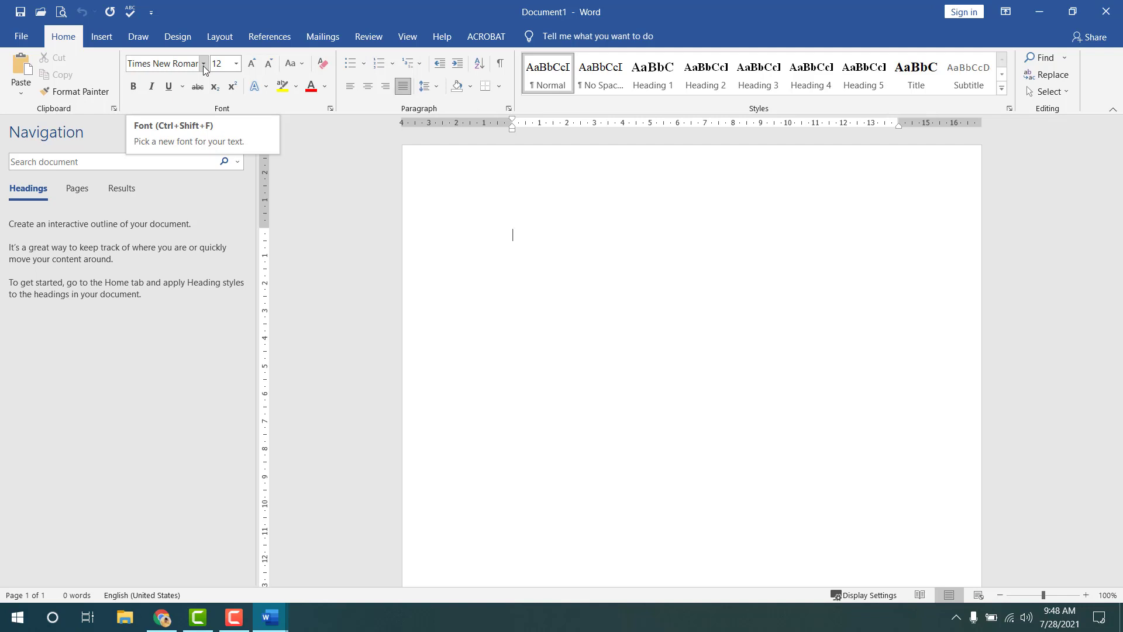
- Type a sample line in Bookman Old Style in Document1, select it, and return to the template
{"action": "left_click", "coordinate": [204, 64]}
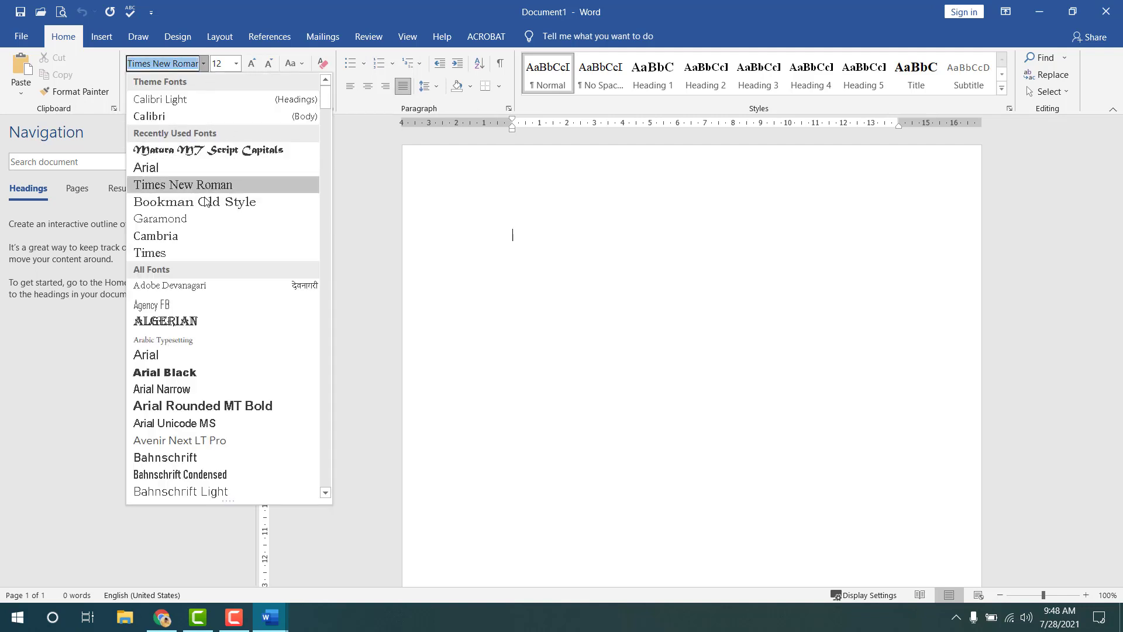
{"action": "left_click", "coordinate": [234, 205]}
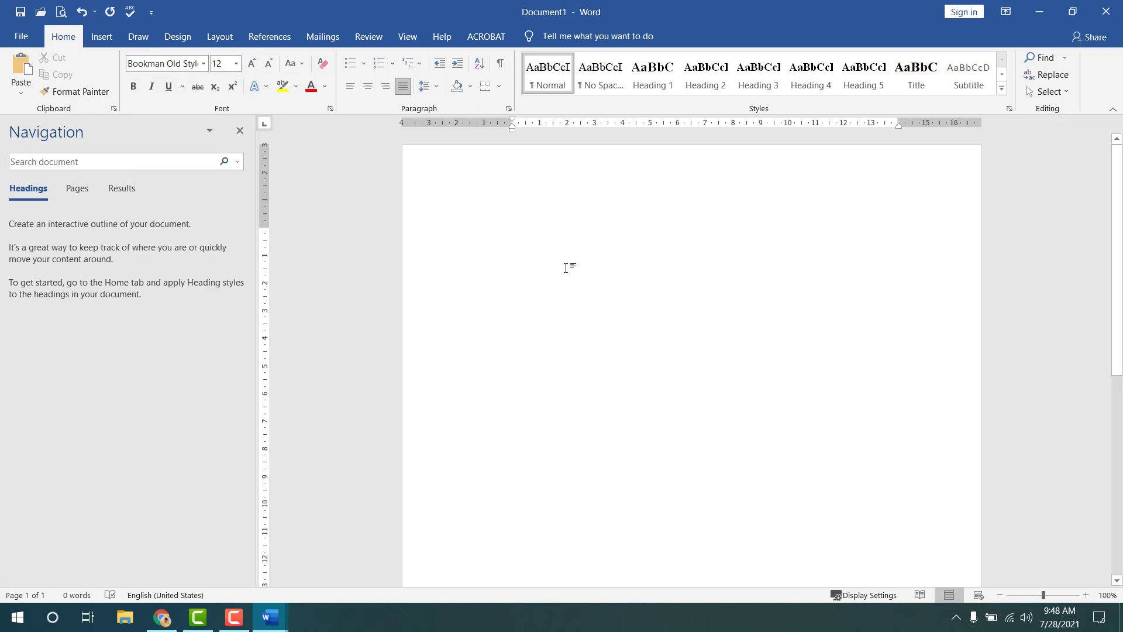
{"action": "type", "text": "a"}
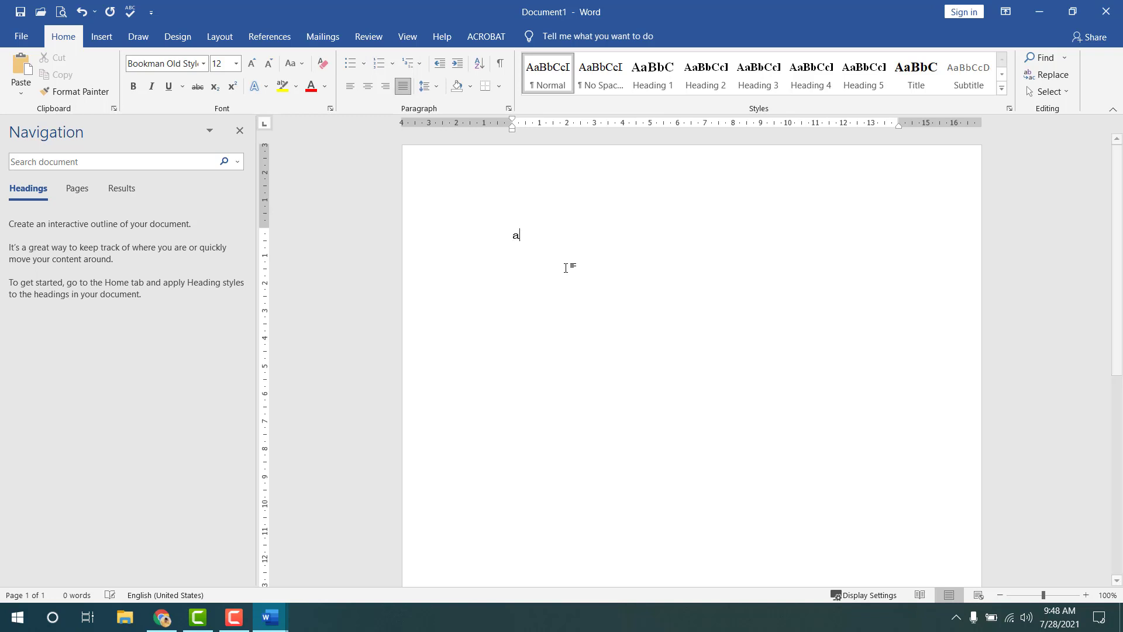
{"action": "type", "text": "sjajsjajjjjjalalalallalalallalalla"}
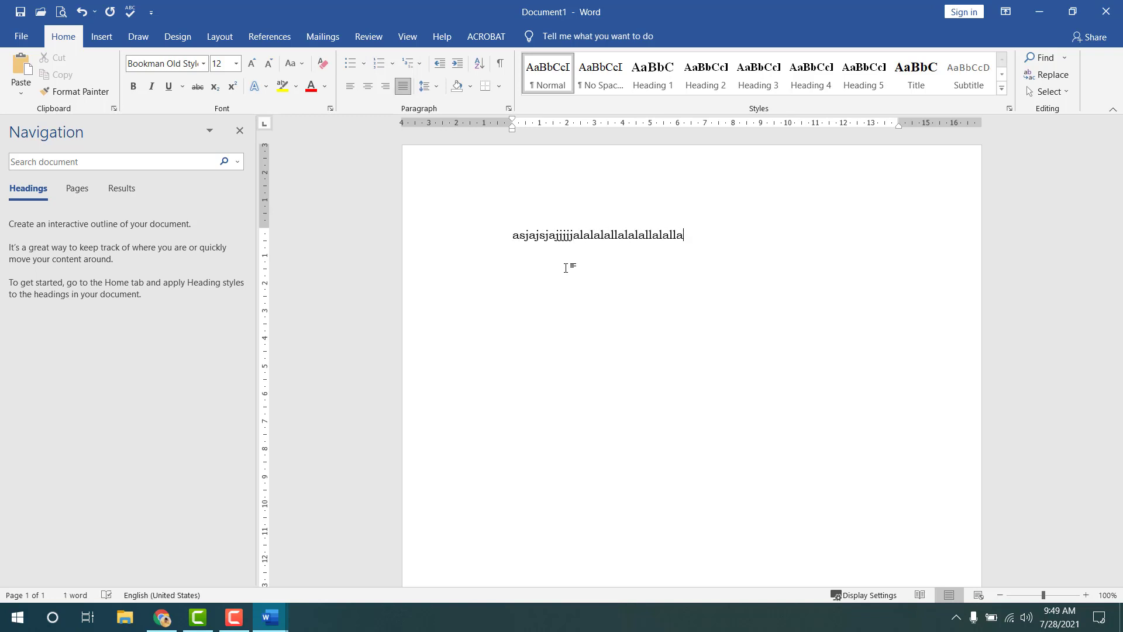
{"action": "key", "text": "ctrl+a"}
{"action": "key", "text": "ctrl+c"}
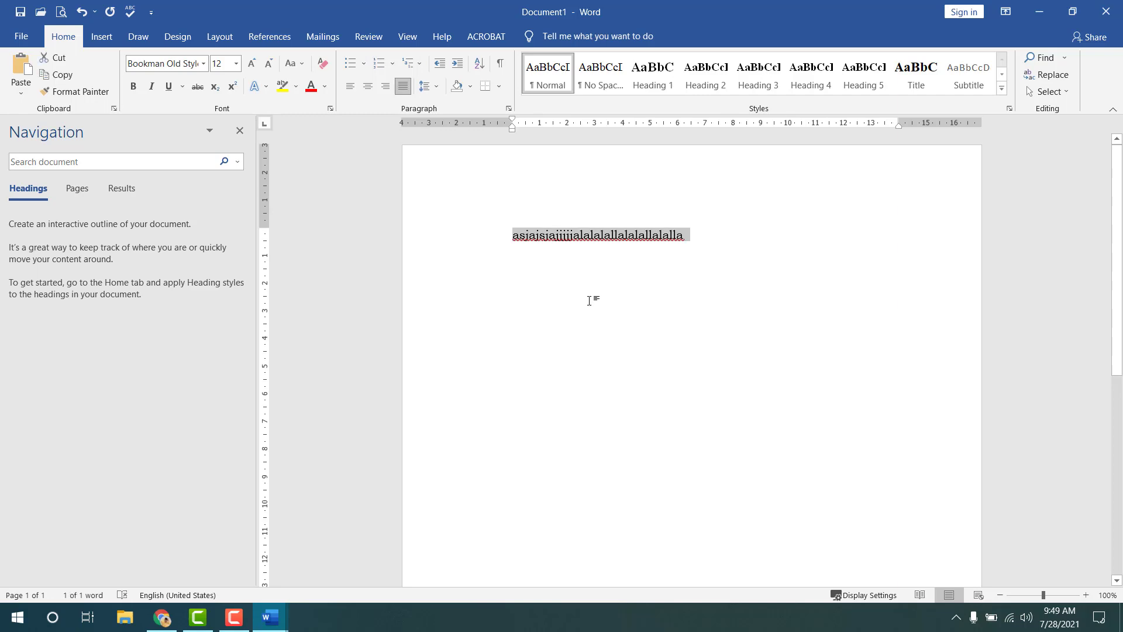
{"action": "key", "text": "alt+Tab"}
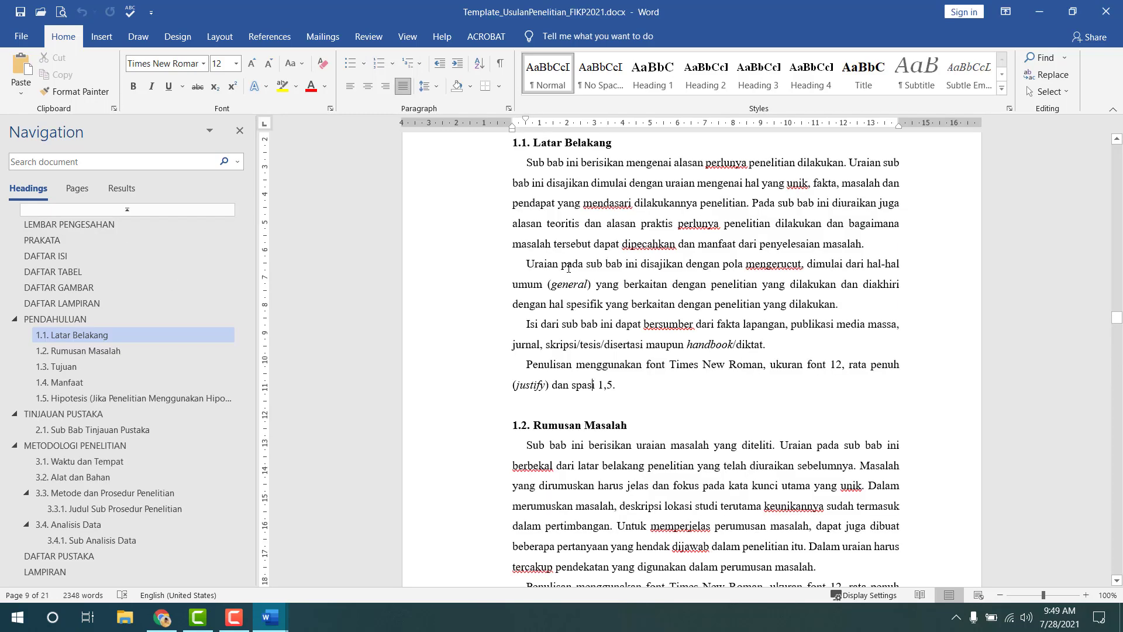
{"action": "left_click_drag", "start_coordinate": [526, 170], "coordinate": [619, 388]}
{"action": "key", "text": "ctrl+v"}
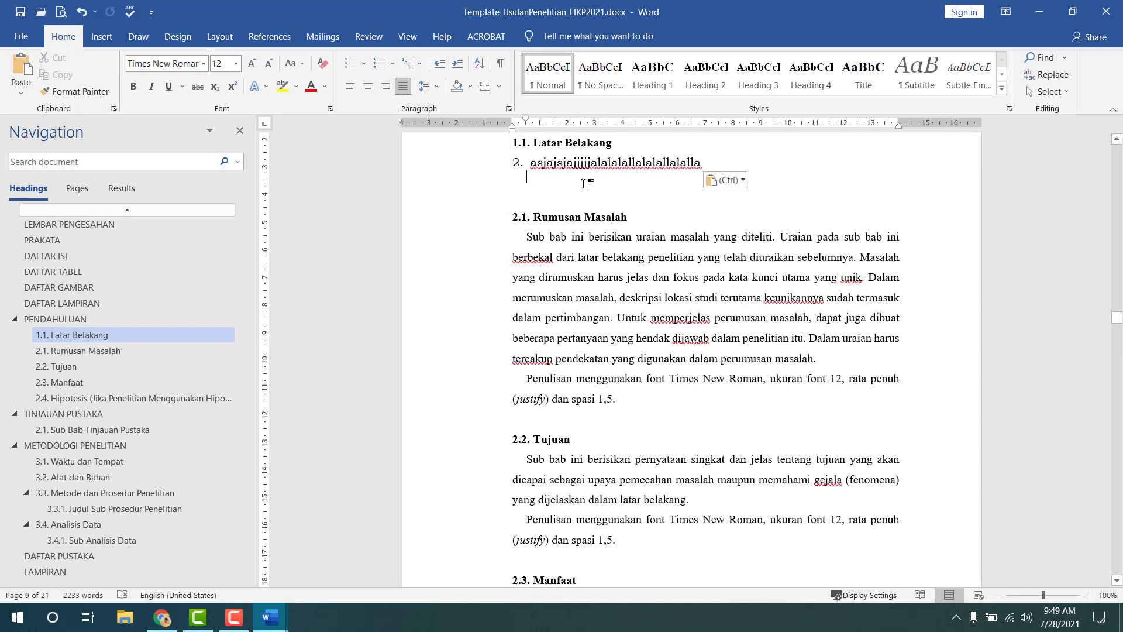
{"action": "left_click", "coordinate": [597, 162]}
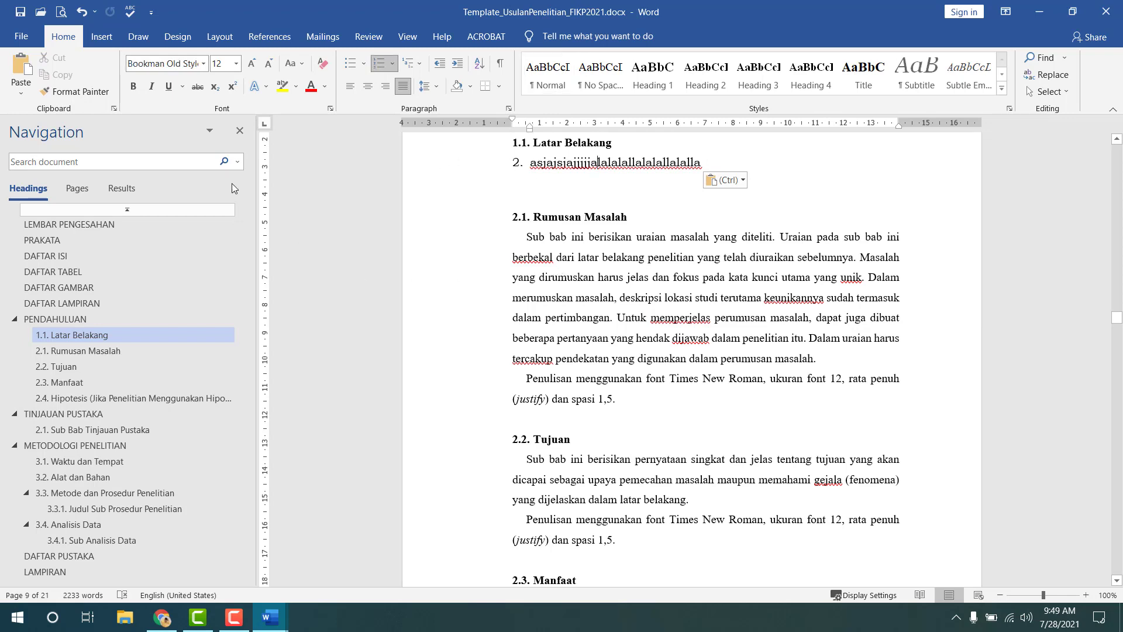
{"action": "key", "text": "alt+Tab"}
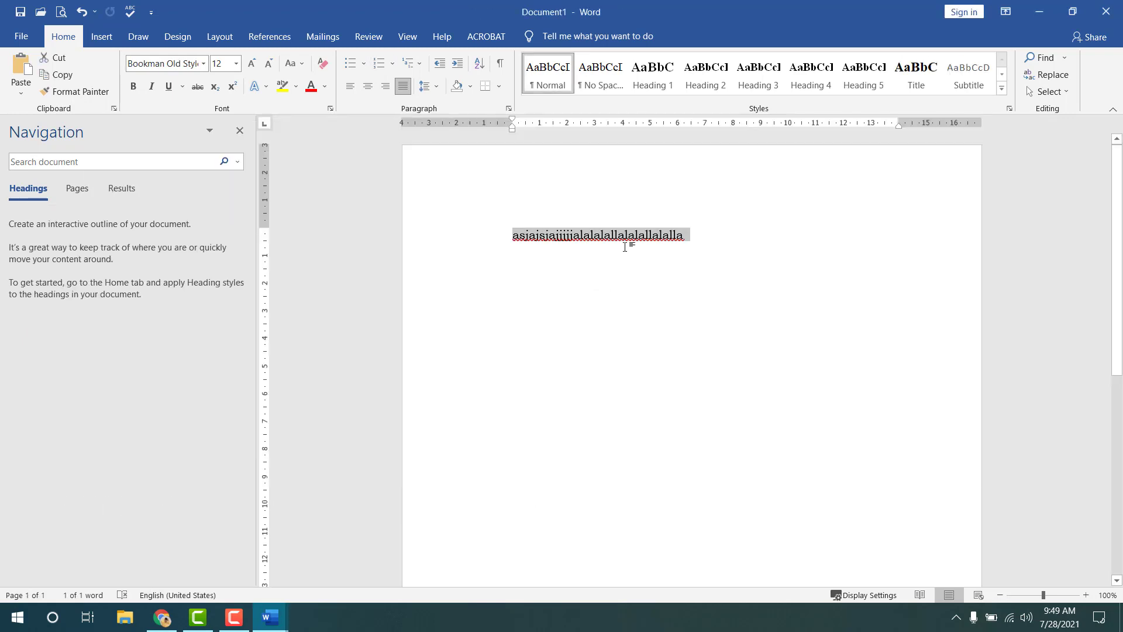
{"action": "left_click", "coordinate": [626, 240]}
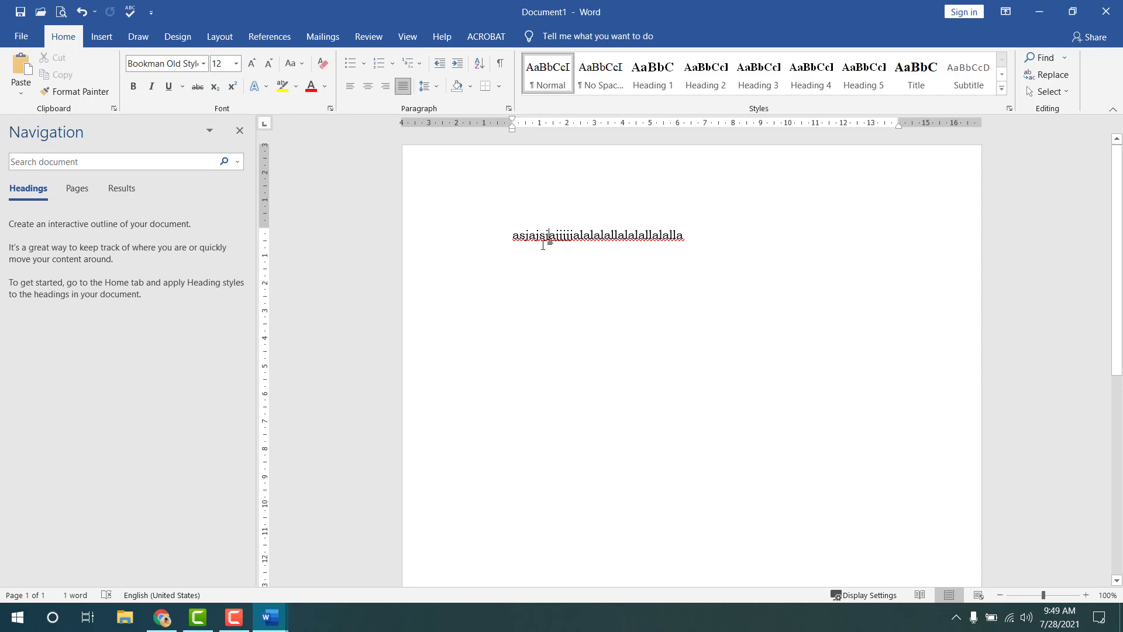
{"action": "key", "text": "alt+Tab"}
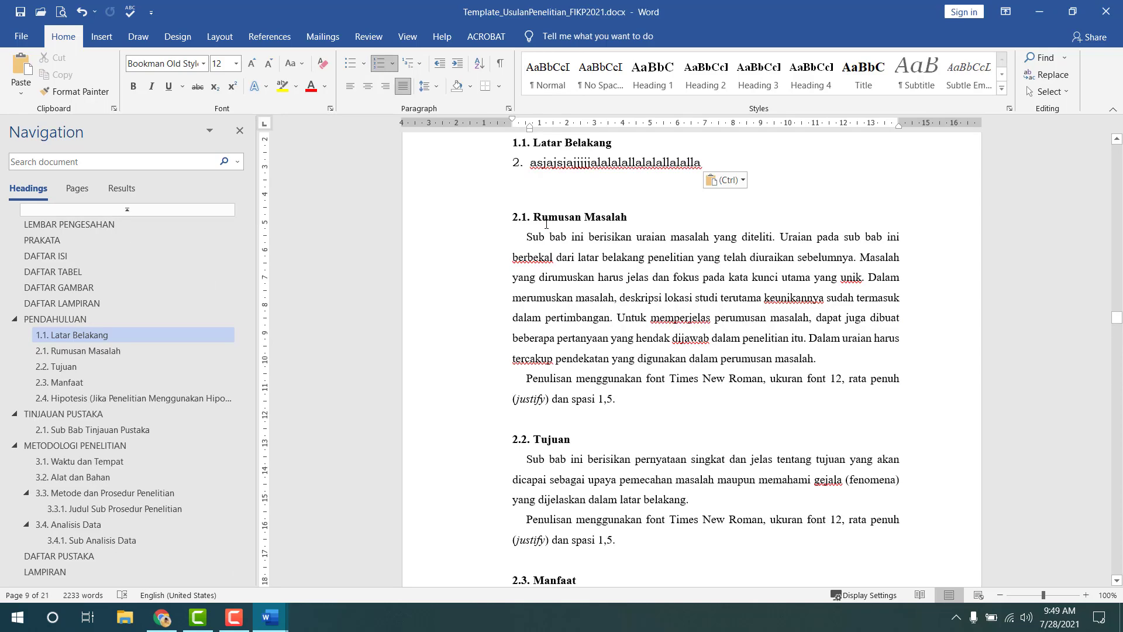
{"action": "key", "text": "ctrl+z"}
{"action": "left_click", "coordinate": [594, 247]}
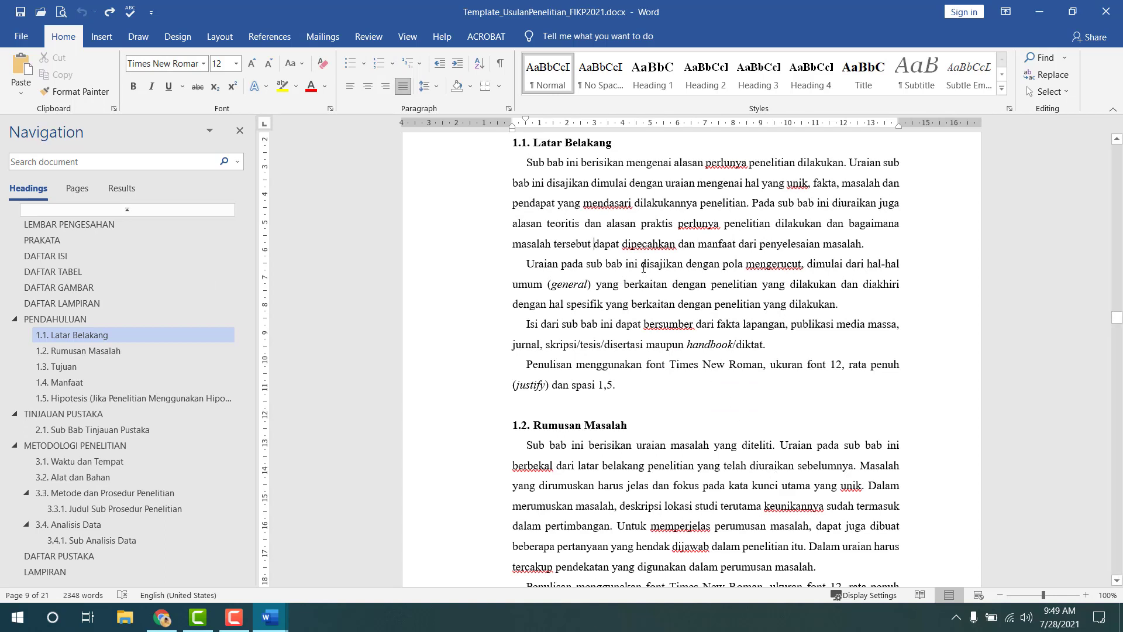
- Paste the sample line over the four Latar Belakang paragraphs using Keep Text Only
{"action": "left_click_drag", "start_coordinate": [525, 162], "coordinate": [618, 386]}
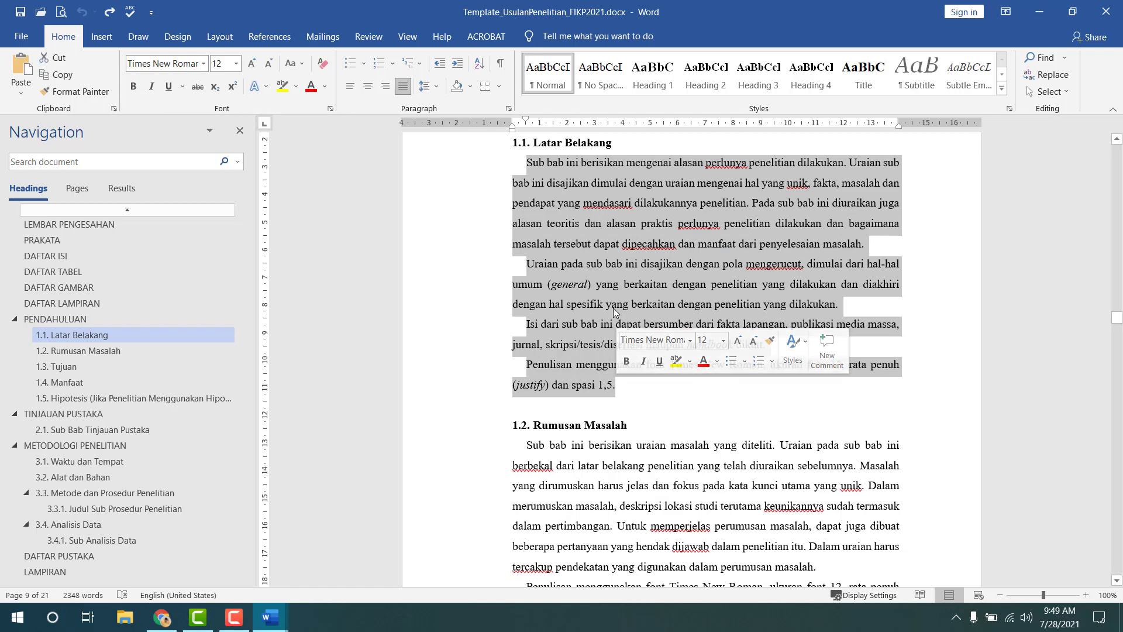
{"action": "right_click", "coordinate": [592, 201]}
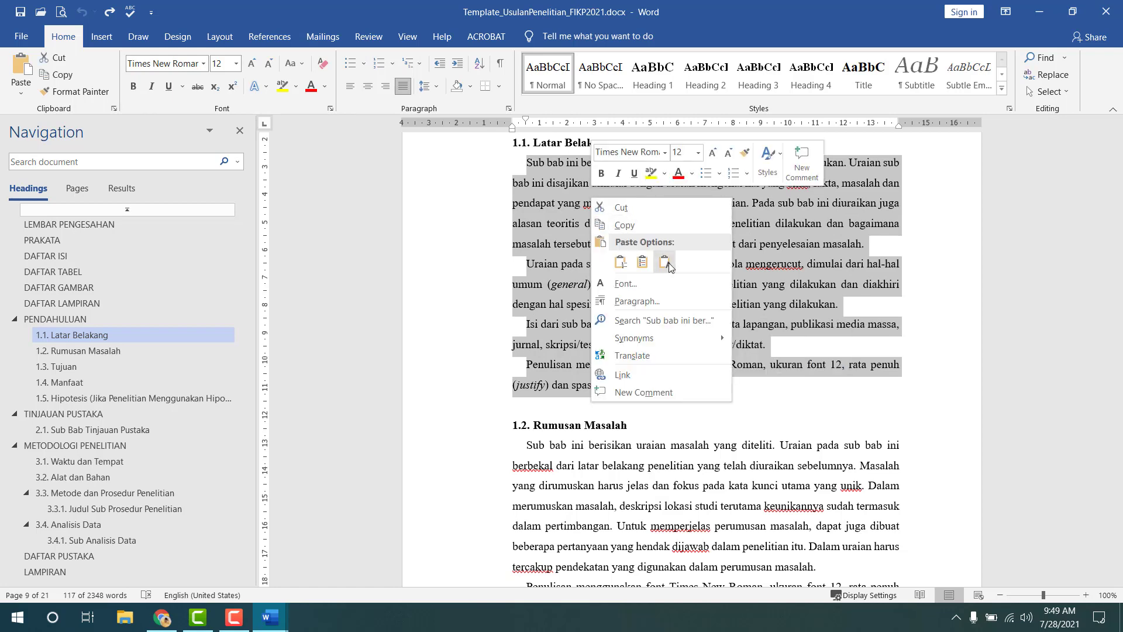
{"action": "left_click", "coordinate": [667, 263]}
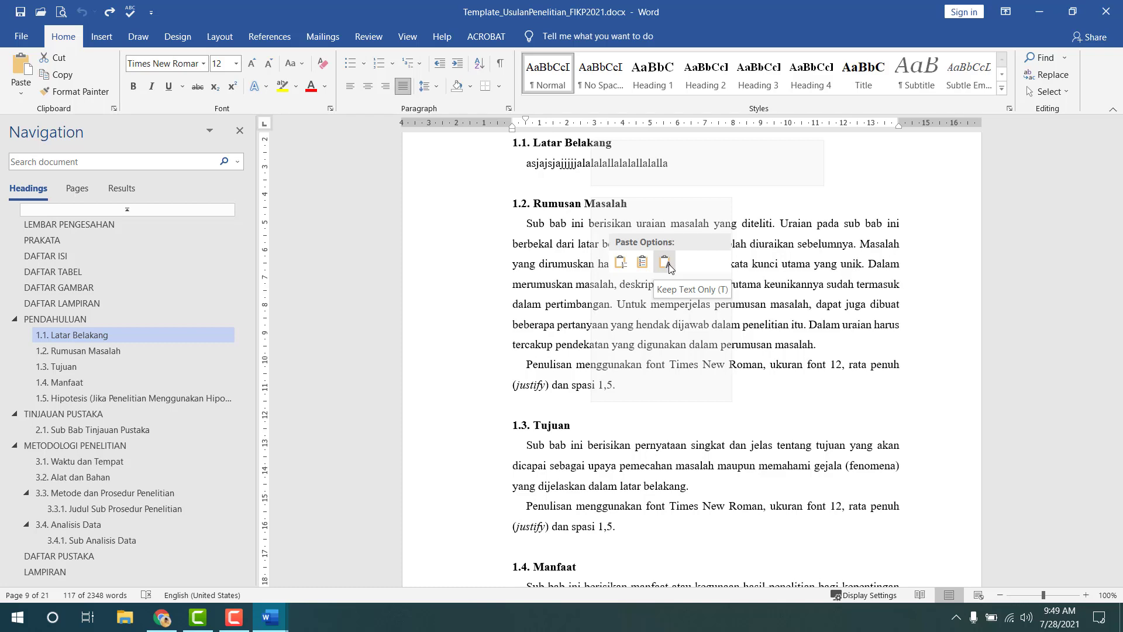
{"action": "key", "text": "ctrl+v"}
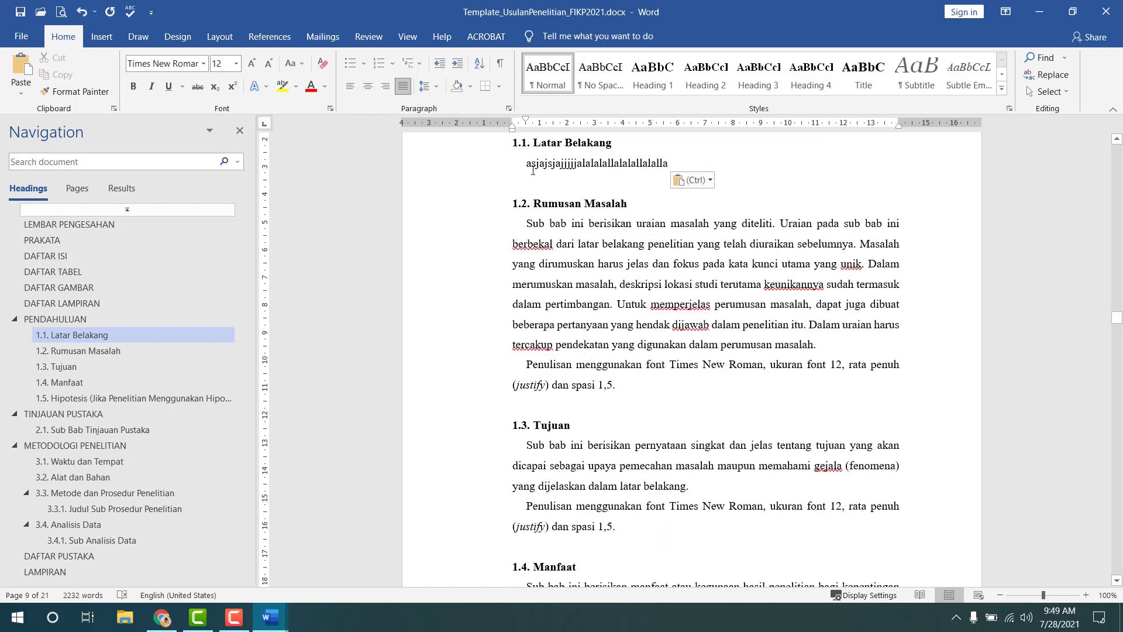
- Select the pasted test line and check its font in the Font box
{"action": "left_click_drag", "start_coordinate": [530, 165], "coordinate": [665, 161]}
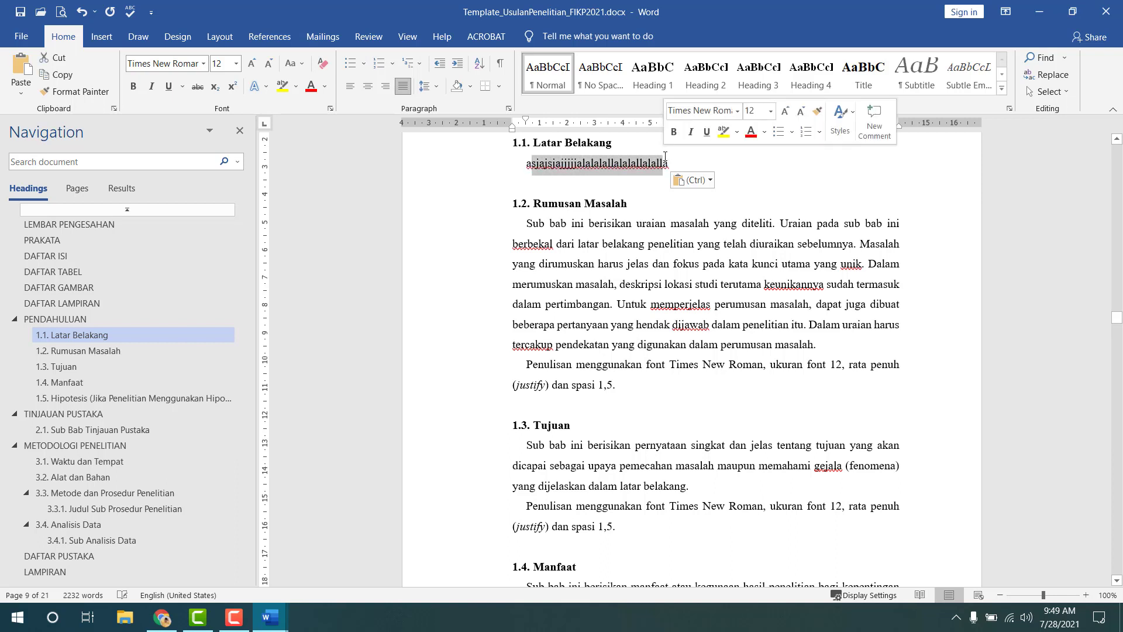
{"action": "left_click", "coordinate": [187, 65]}
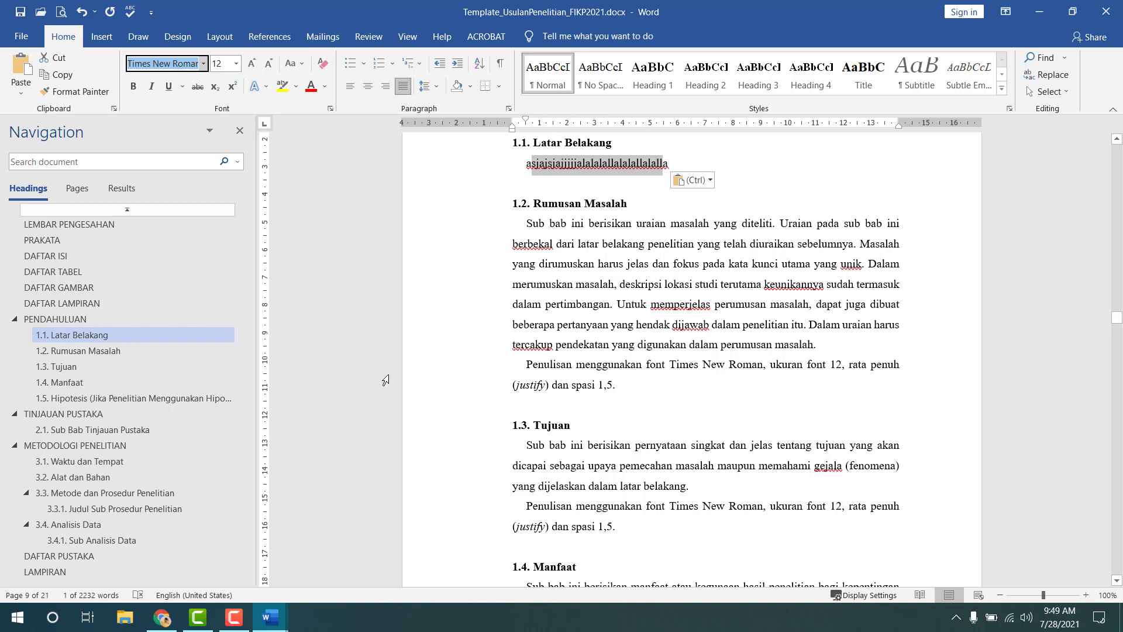
{"action": "left_click", "coordinate": [584, 166]}
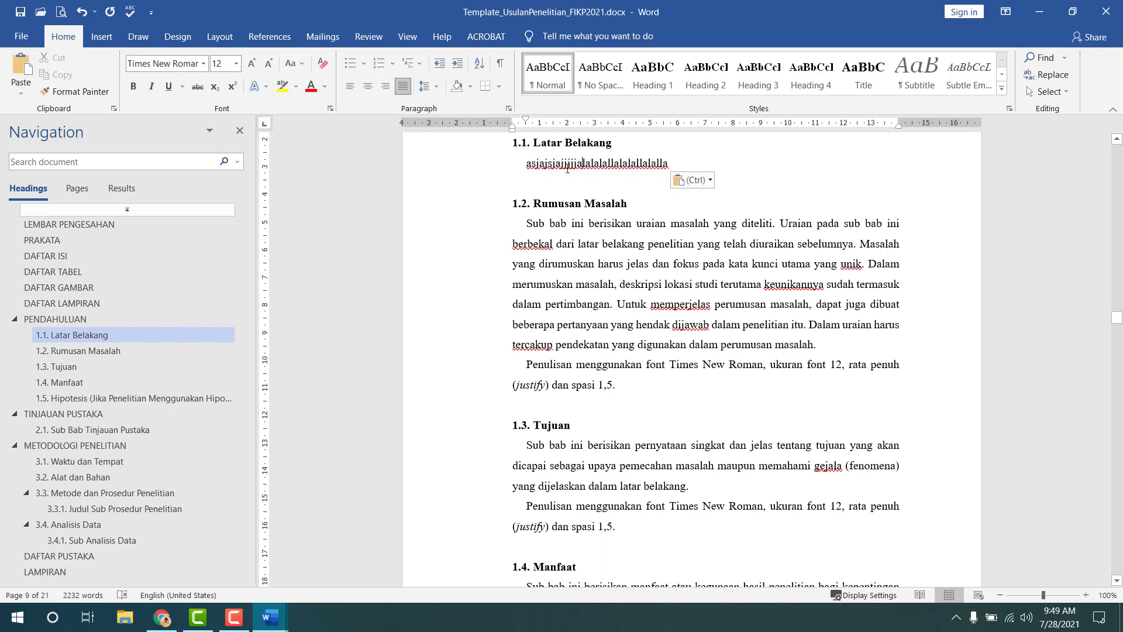
{"action": "left_click_drag", "start_coordinate": [567, 170], "coordinate": [673, 167]}
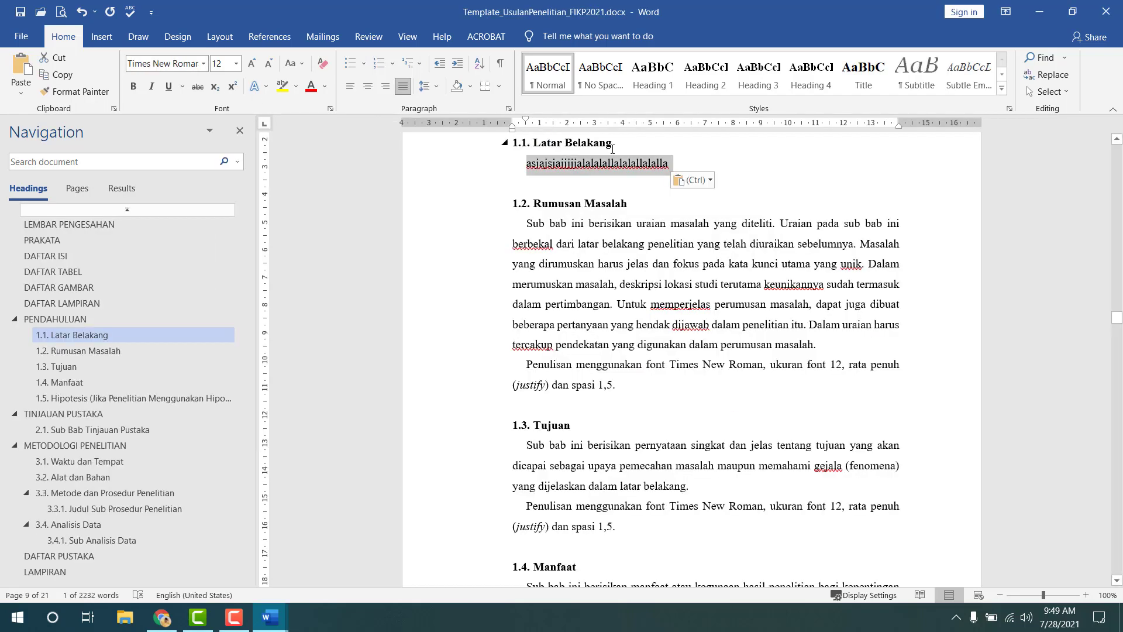
- Return to the start of the document and scroll through the title and approval pages
{"action": "left_click", "coordinate": [609, 168]}
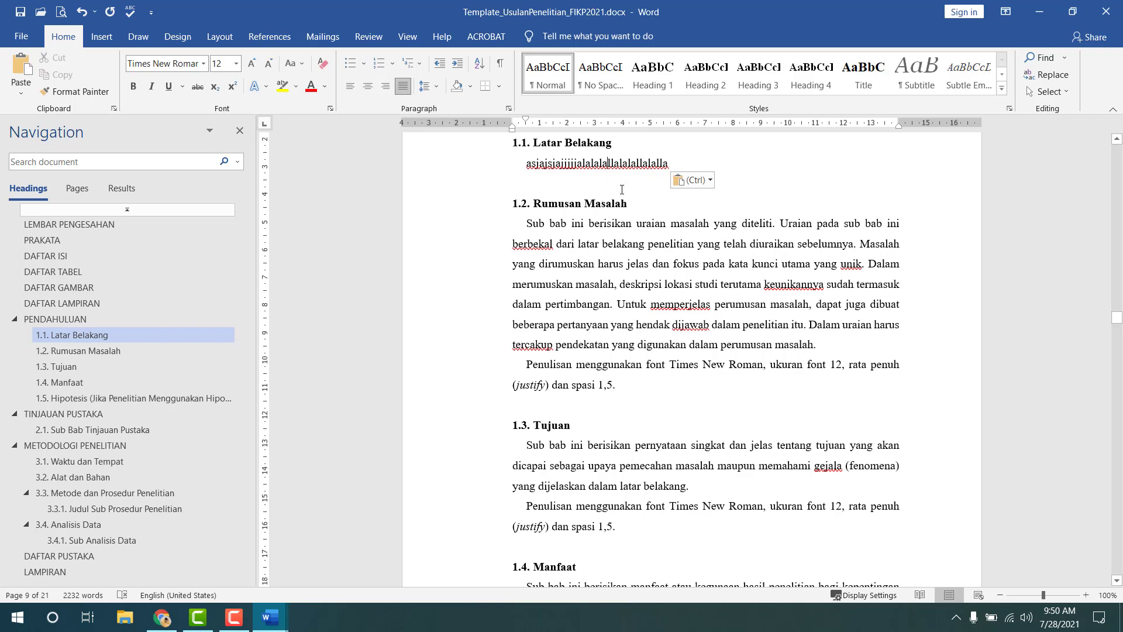
{"action": "scroll", "coordinate": [772, 287], "scroll_direction": "up", "scroll_amount": 3}
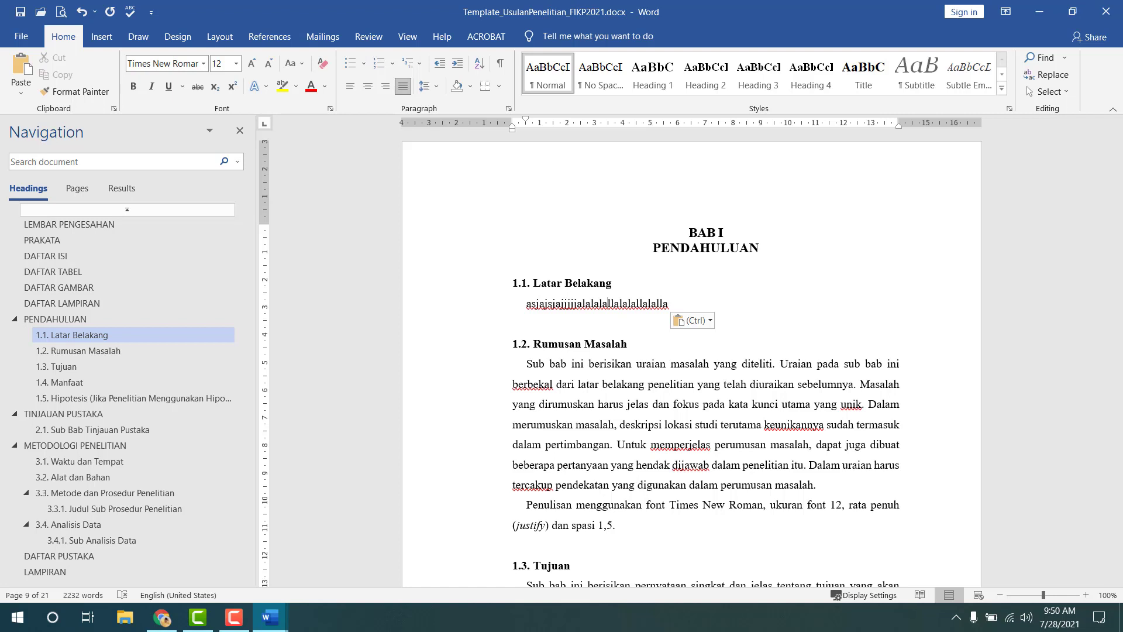
{"action": "key", "text": "F9"}
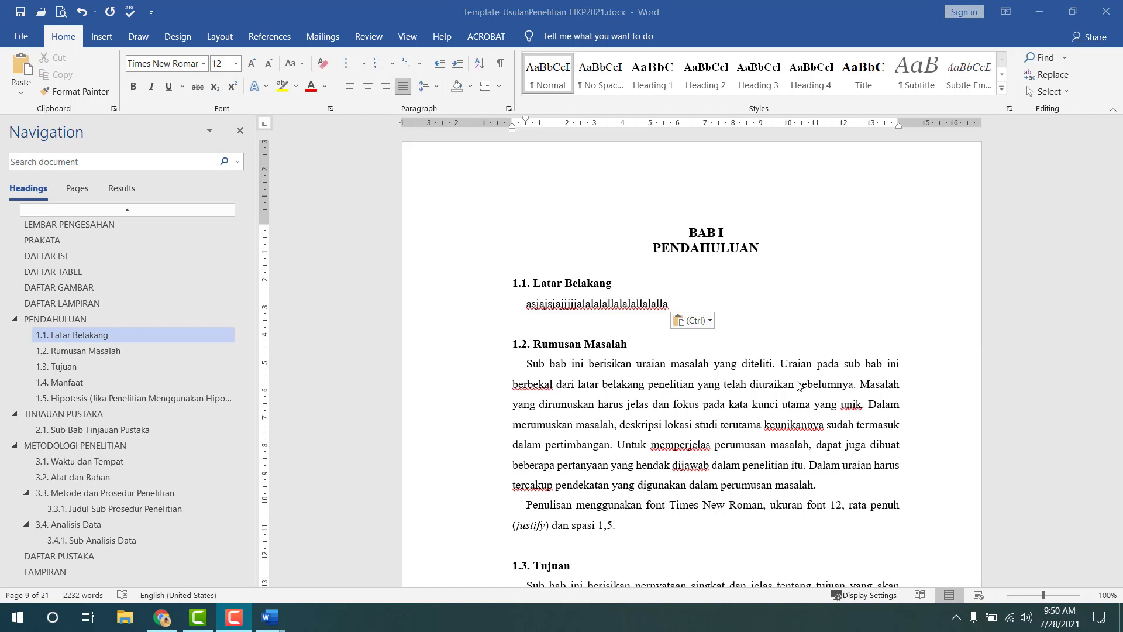
{"action": "left_click", "coordinate": [180, 213]}
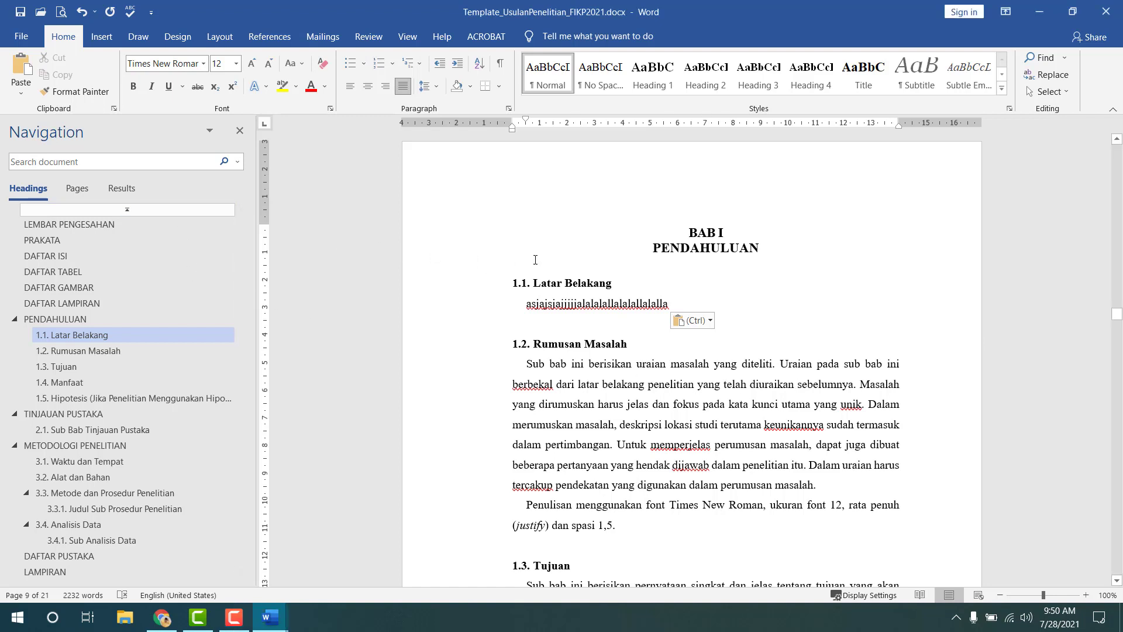
{"action": "key", "text": "ctrl+Home"}
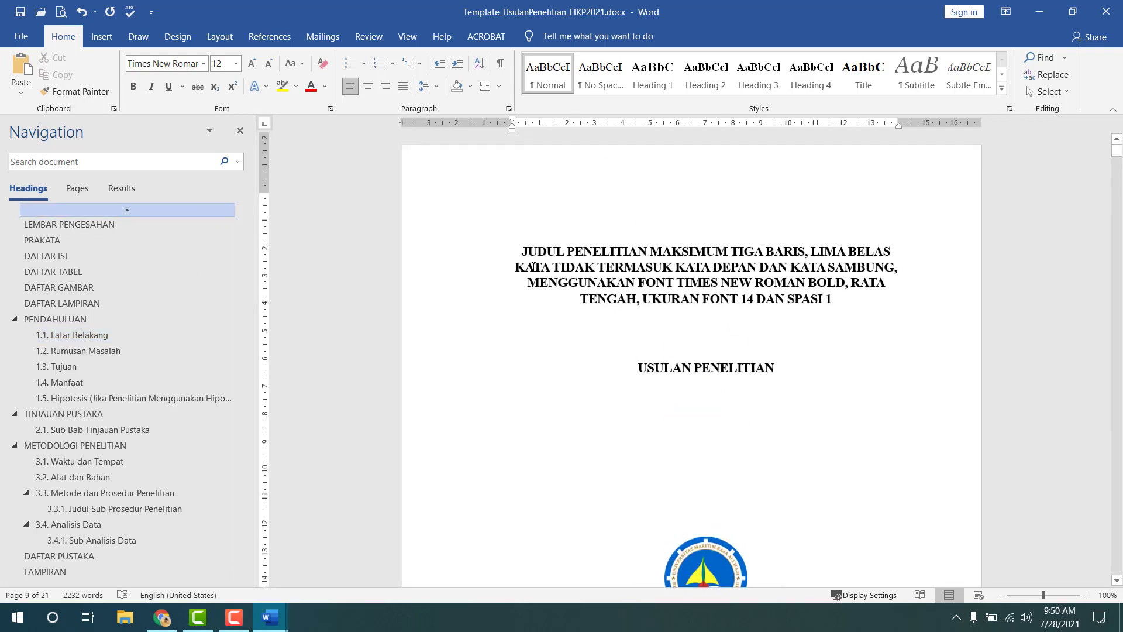
{"action": "scroll", "coordinate": [533, 266], "scroll_direction": "down", "scroll_amount": 20}
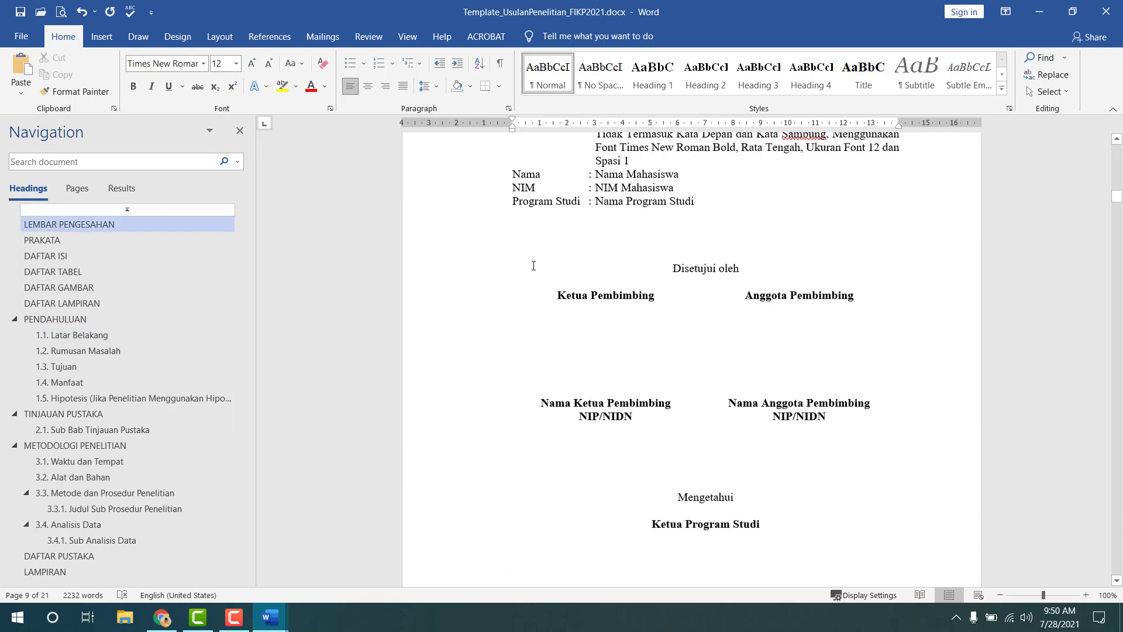
{"action": "scroll", "coordinate": [534, 266], "scroll_direction": "down", "scroll_amount": 5}
- Undo the pasted test line under 1.1. Latar Belakang to restore the original paragraphs
{"action": "left_click", "coordinate": [142, 336]}
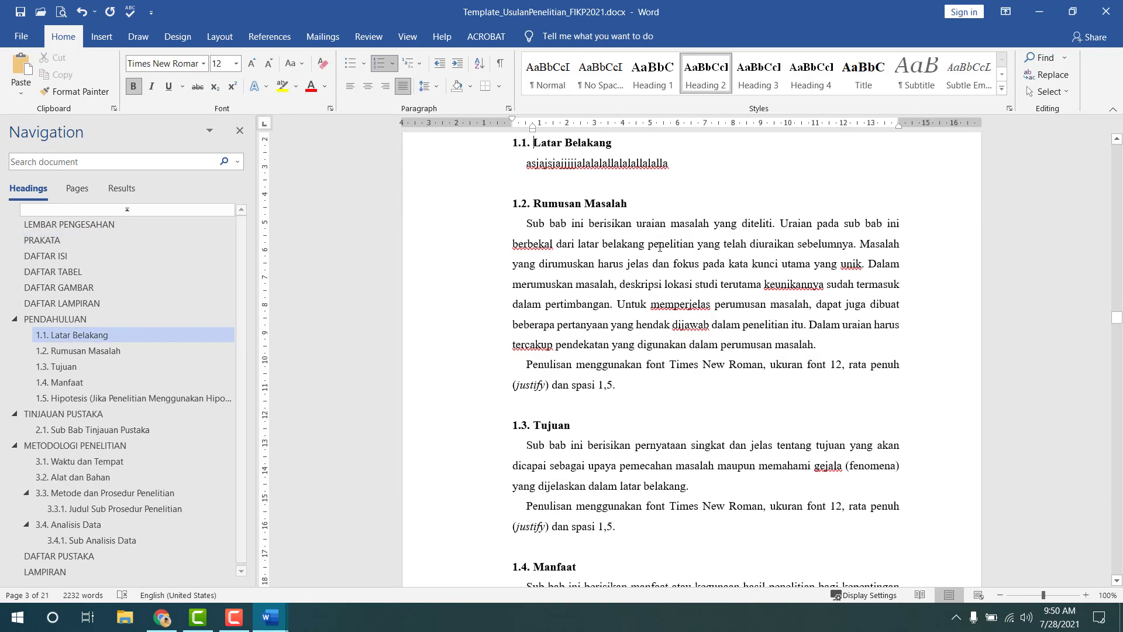
{"action": "scroll", "coordinate": [543, 308], "scroll_direction": "up", "scroll_amount": 3}
{"action": "left_click_drag", "start_coordinate": [531, 312], "coordinate": [664, 307]}
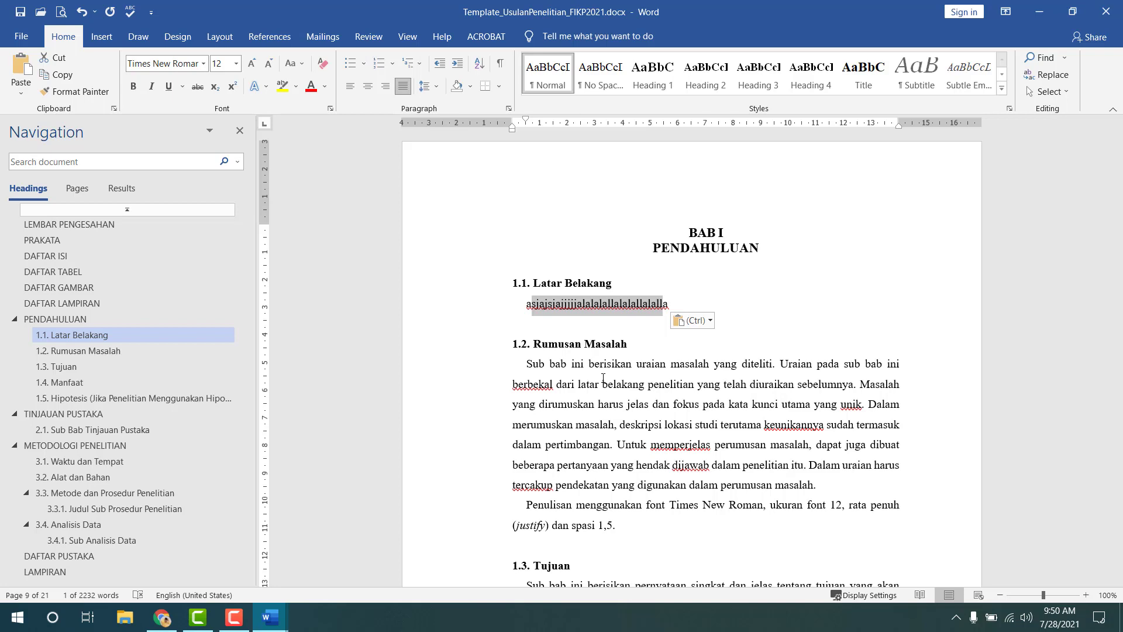
{"action": "key", "text": "ctrl+z"}
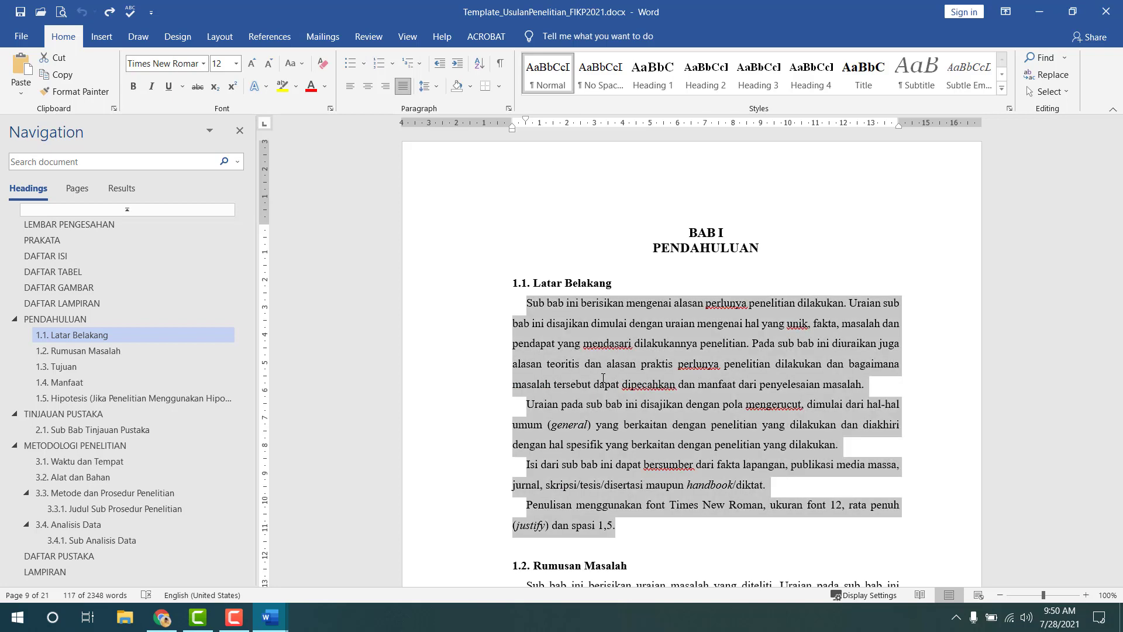
{"action": "left_click", "coordinate": [643, 367]}
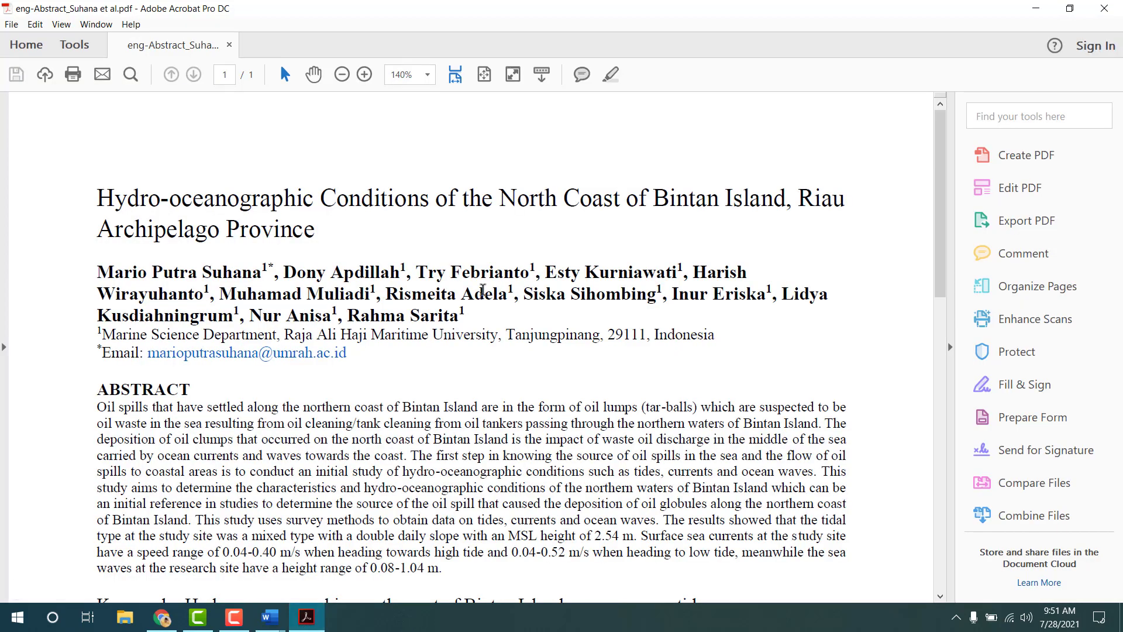
- Select the abstract's opening sentences through 'currents and ocean waves.', then switch back to the Word template
{"action": "scroll", "coordinate": [483, 290], "scroll_direction": "down", "scroll_amount": 1}
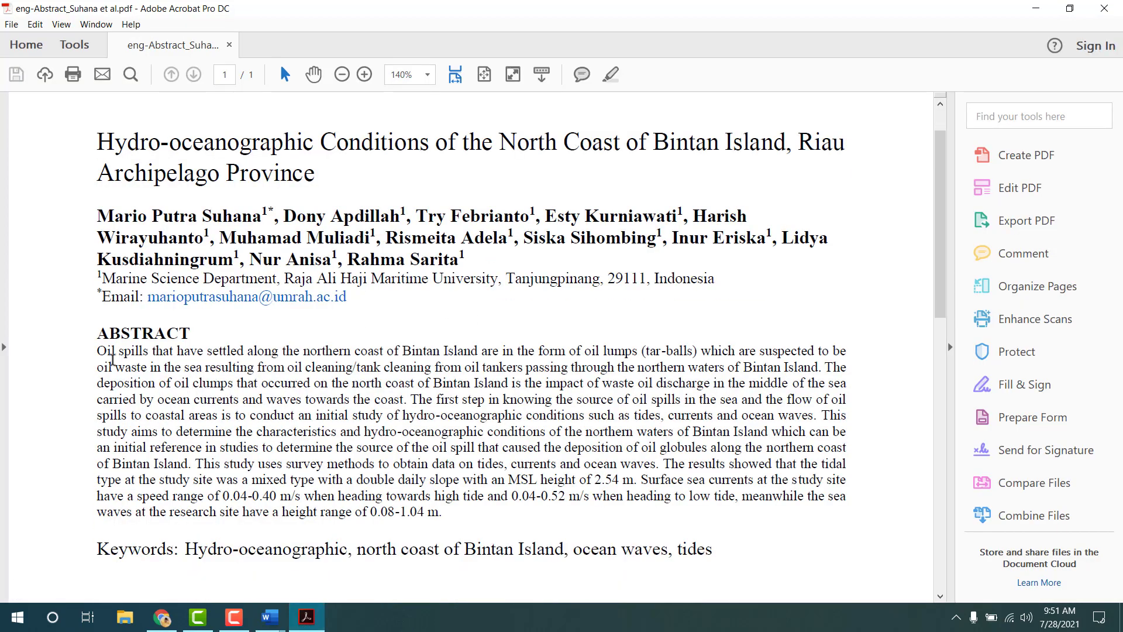
{"action": "left_click_drag", "start_coordinate": [98, 351], "coordinate": [819, 417]}
{"action": "key", "text": "ctrl+c"}
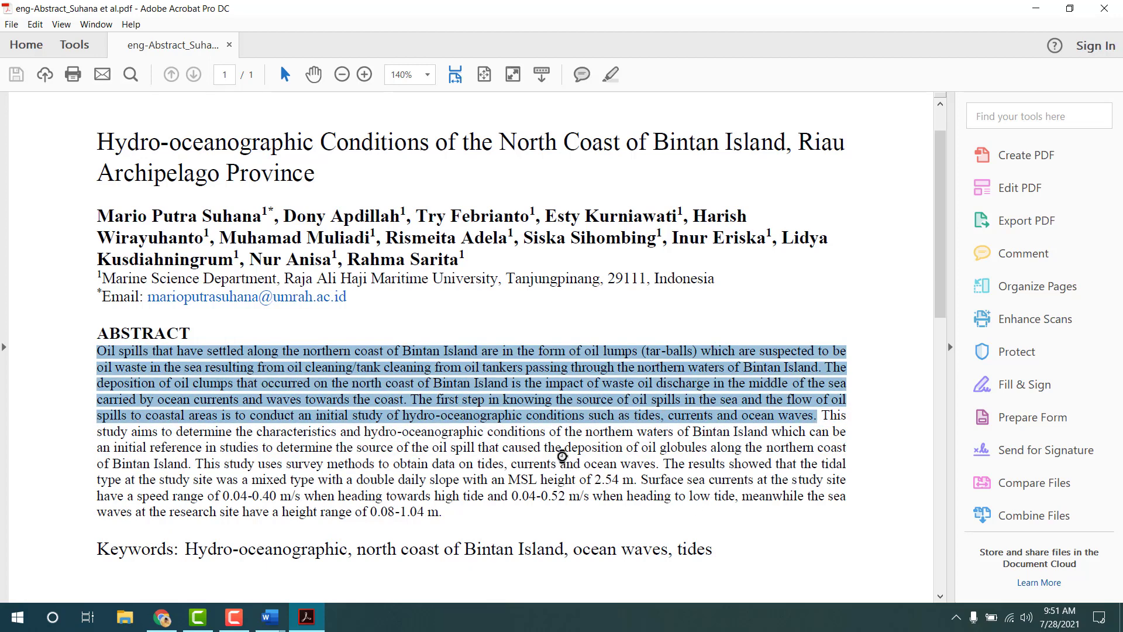
{"action": "left_click", "coordinate": [270, 617]}
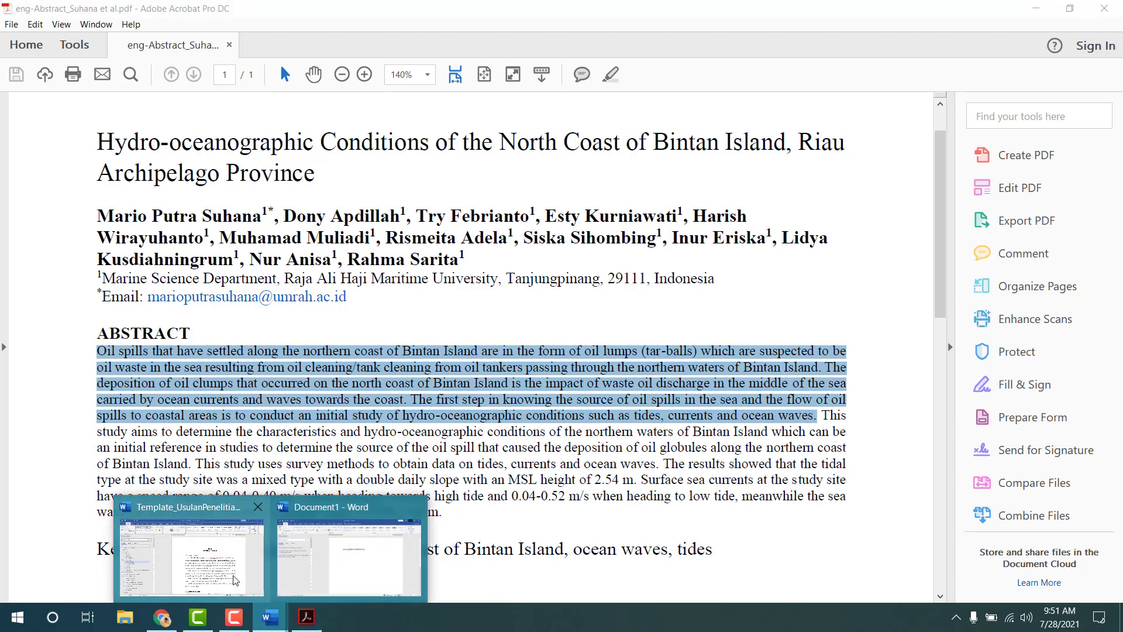
{"action": "left_click", "coordinate": [235, 579]}
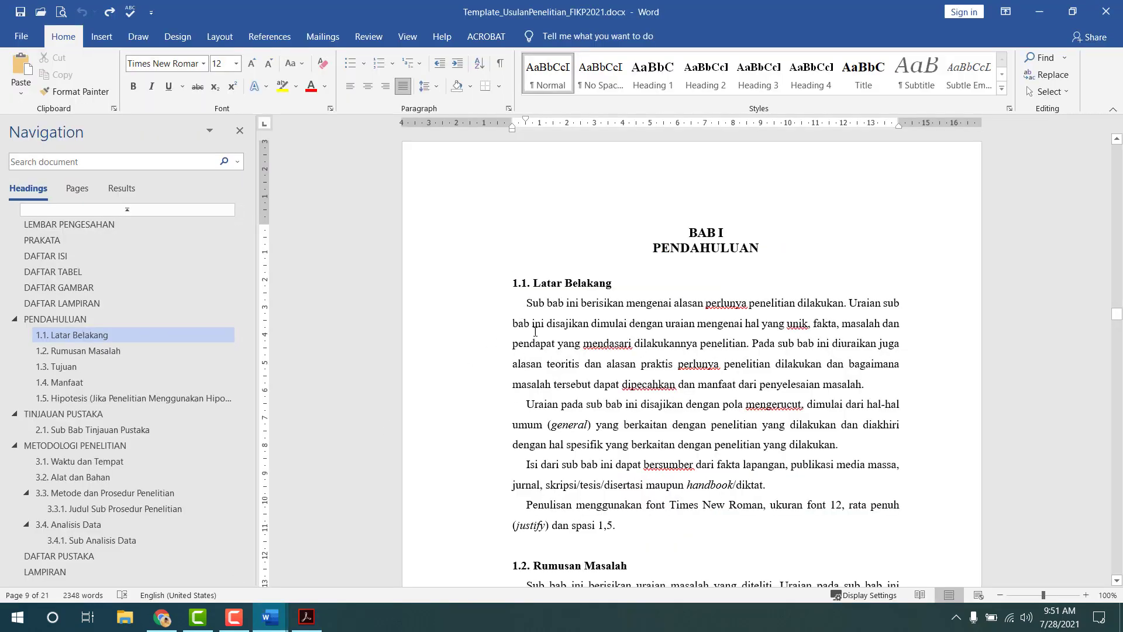
- Replace the Latar Belakang paragraphs with the abstract, undoing the formatted paste and re-pasting as Keep Text Only
{"action": "left_click_drag", "start_coordinate": [527, 302], "coordinate": [619, 525]}
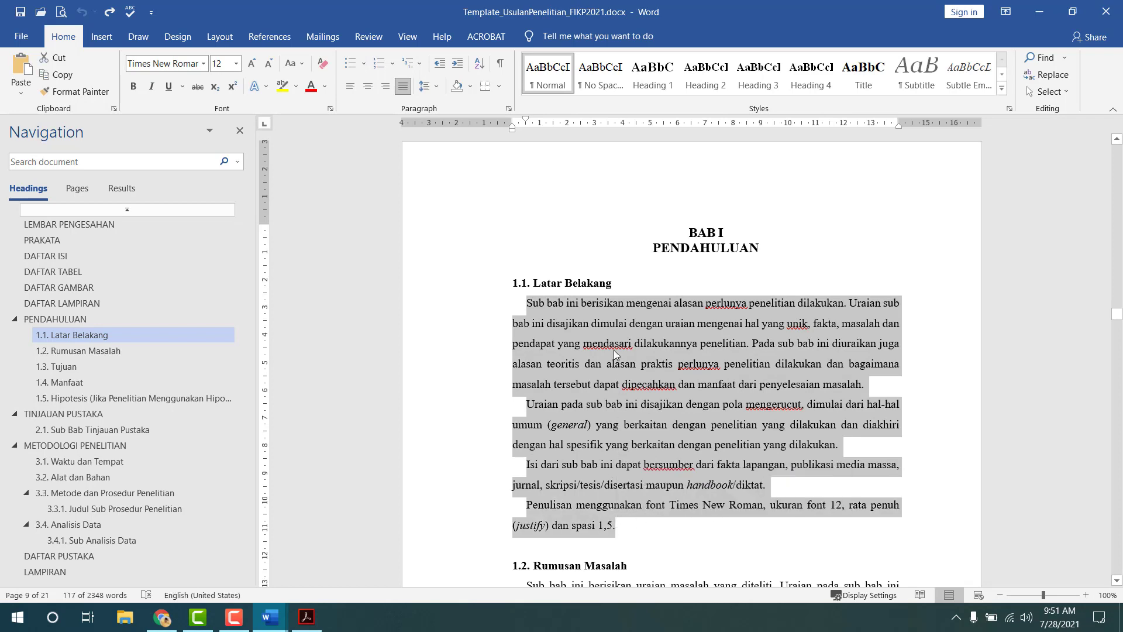
{"action": "key", "text": "ctrl+v"}
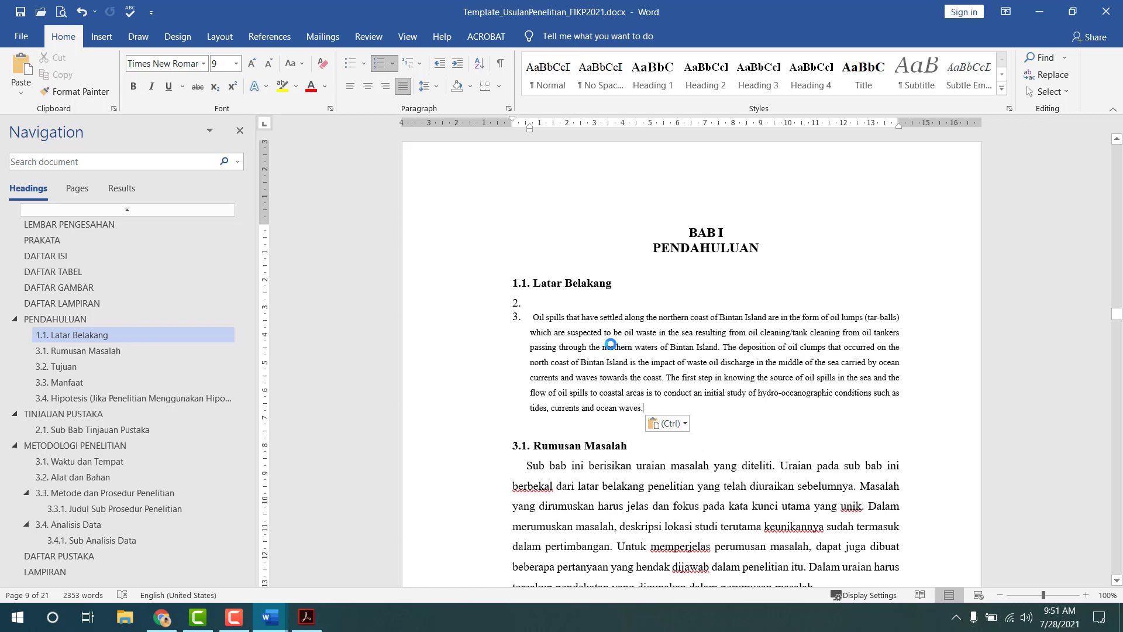
{"action": "key", "text": "ctrl+z"}
{"action": "right_click", "coordinate": [564, 329]}
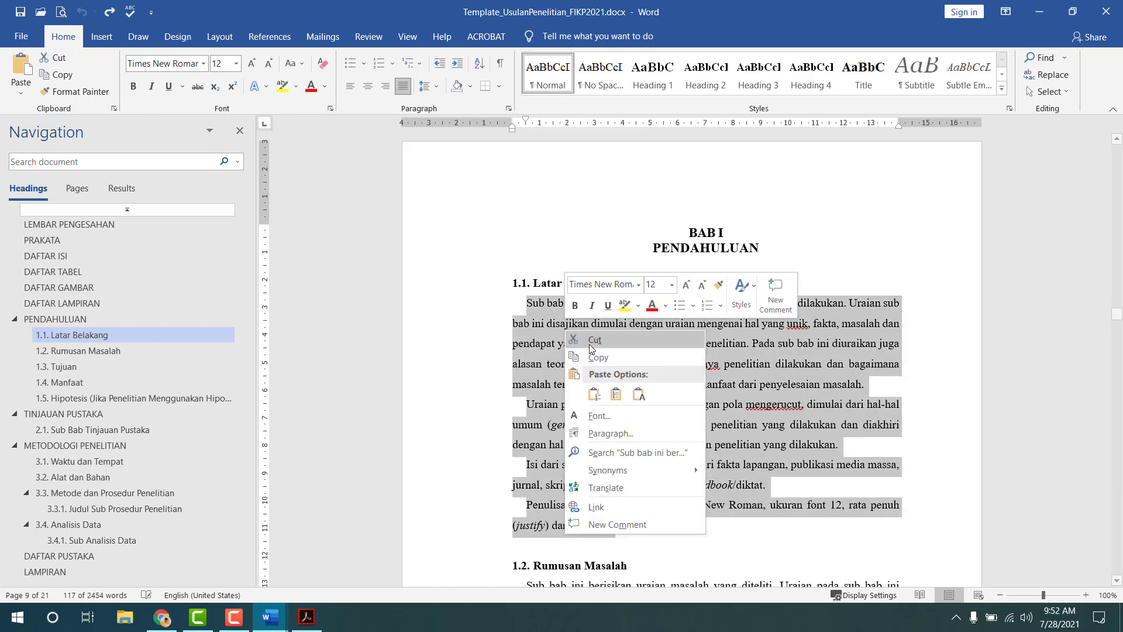
{"action": "left_click", "coordinate": [639, 395]}
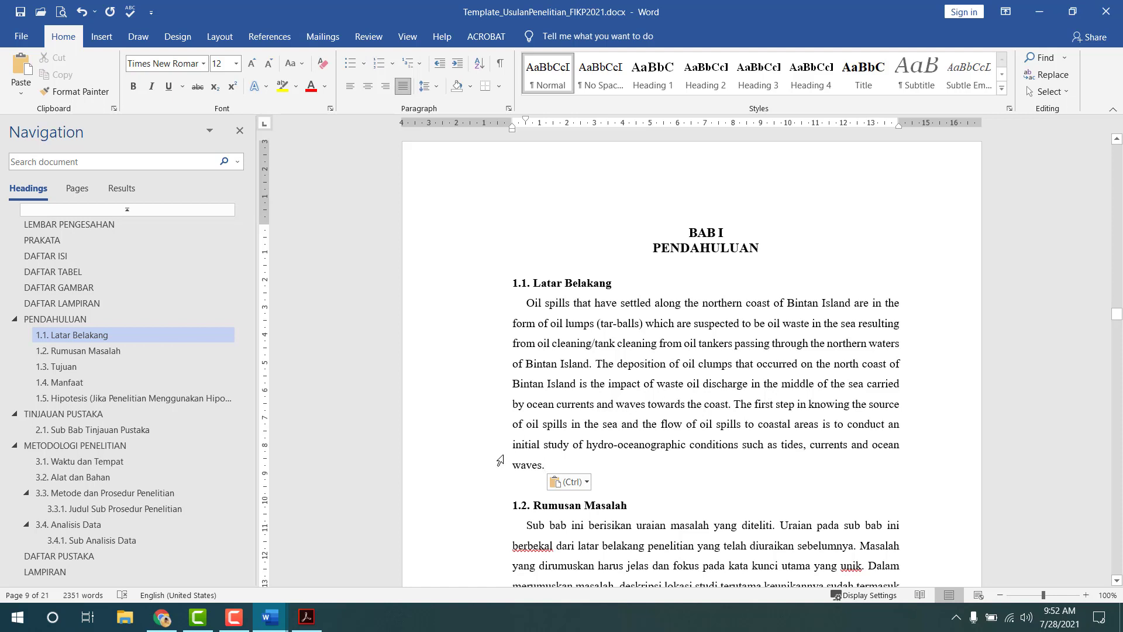
- Select the whole abstract paragraph in the Acrobat PDF, then deselect it
{"action": "left_click", "coordinate": [306, 617]}
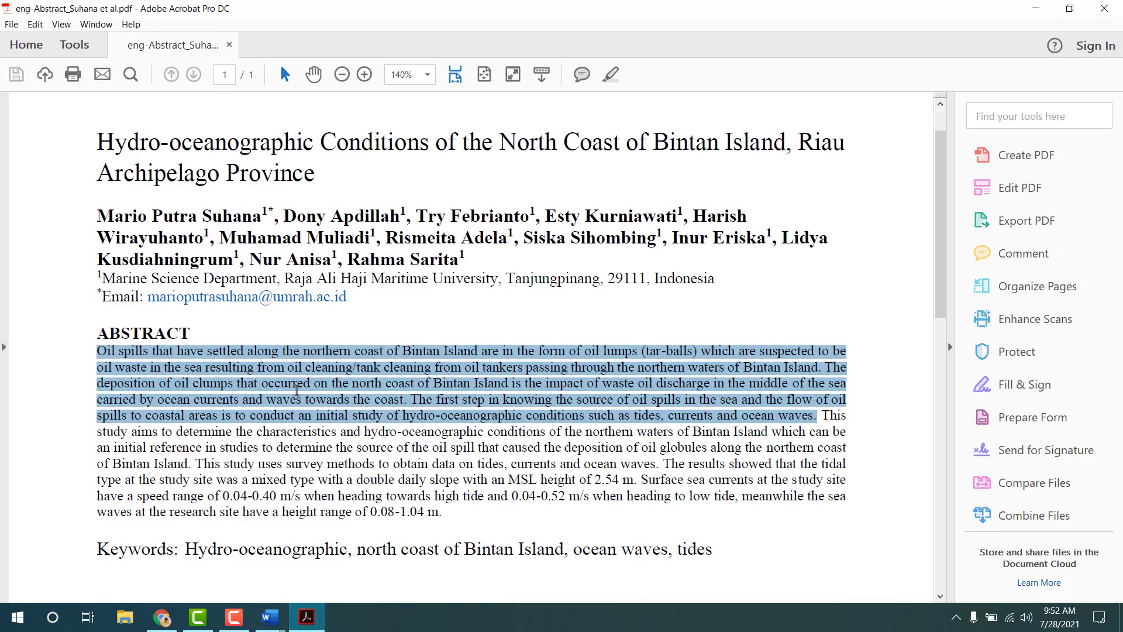
{"action": "scroll", "coordinate": [297, 390], "scroll_direction": "down", "scroll_amount": 2}
{"action": "left_click", "coordinate": [297, 391]}
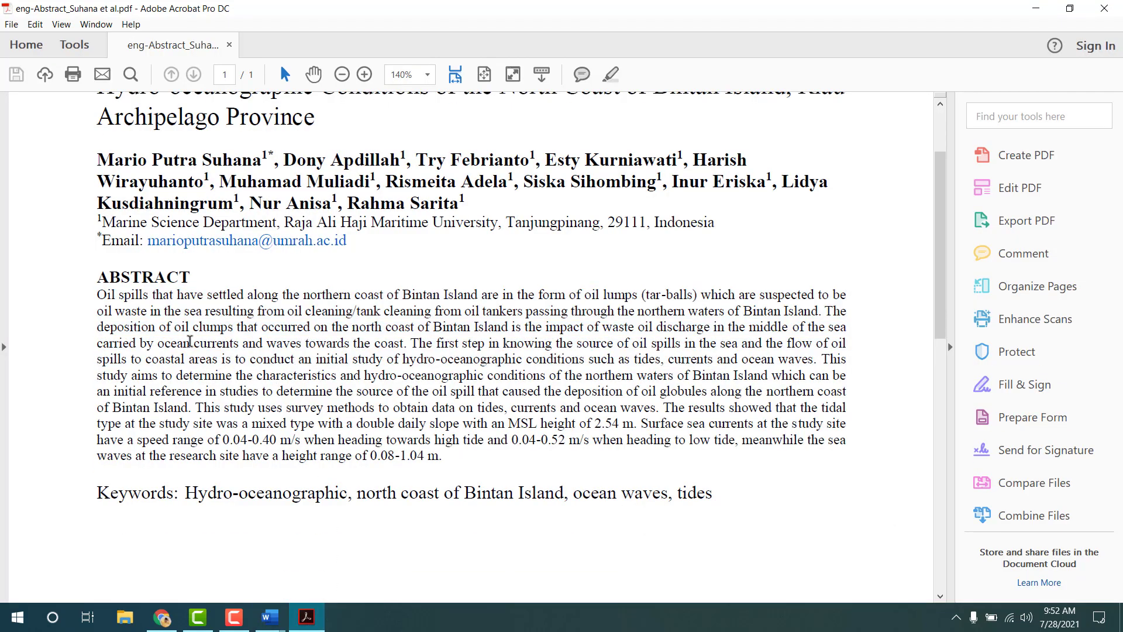
{"action": "left_click_drag", "start_coordinate": [98, 296], "coordinate": [444, 460]}
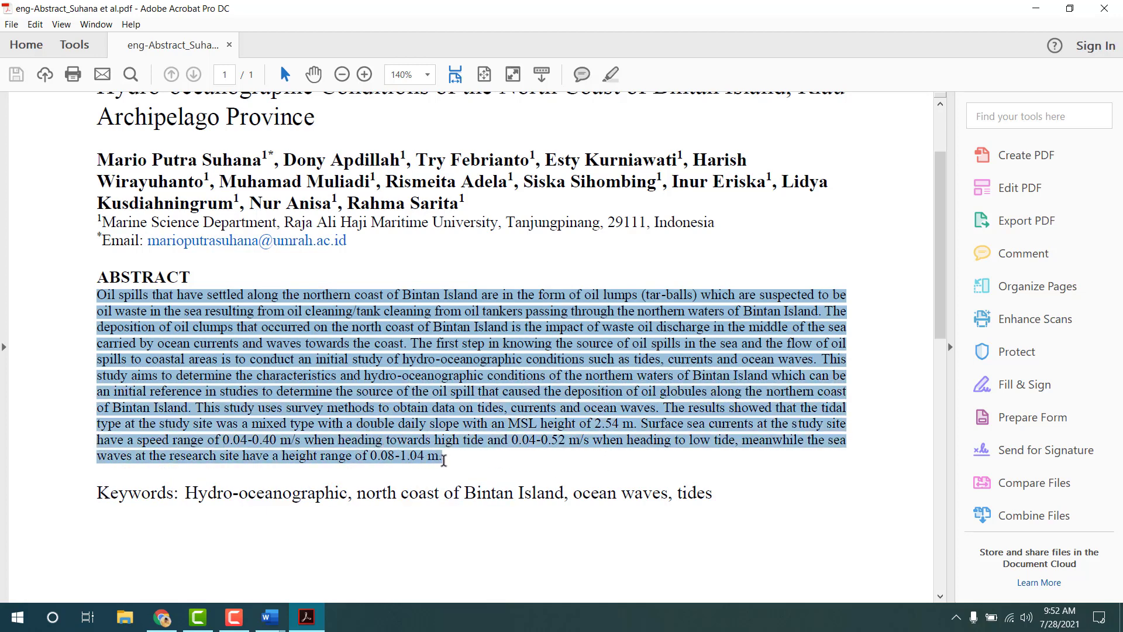
{"action": "left_click", "coordinate": [360, 368]}
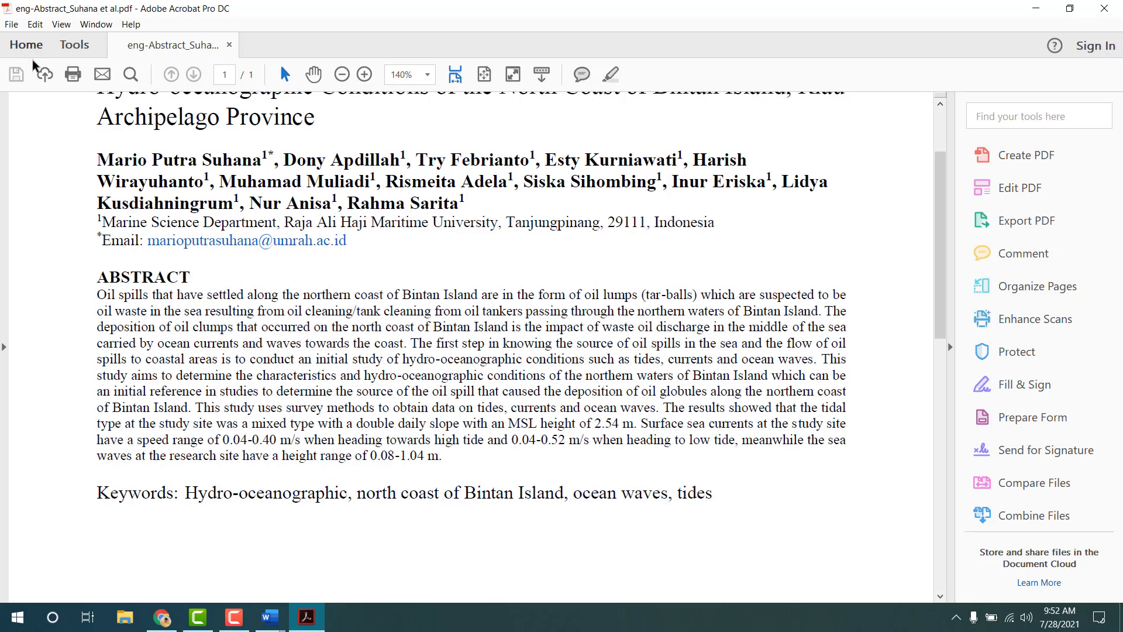
- Try opening 8334-Article from Recent files, dismiss the file-not-available error, and return to Word
{"action": "left_click", "coordinate": [31, 48]}
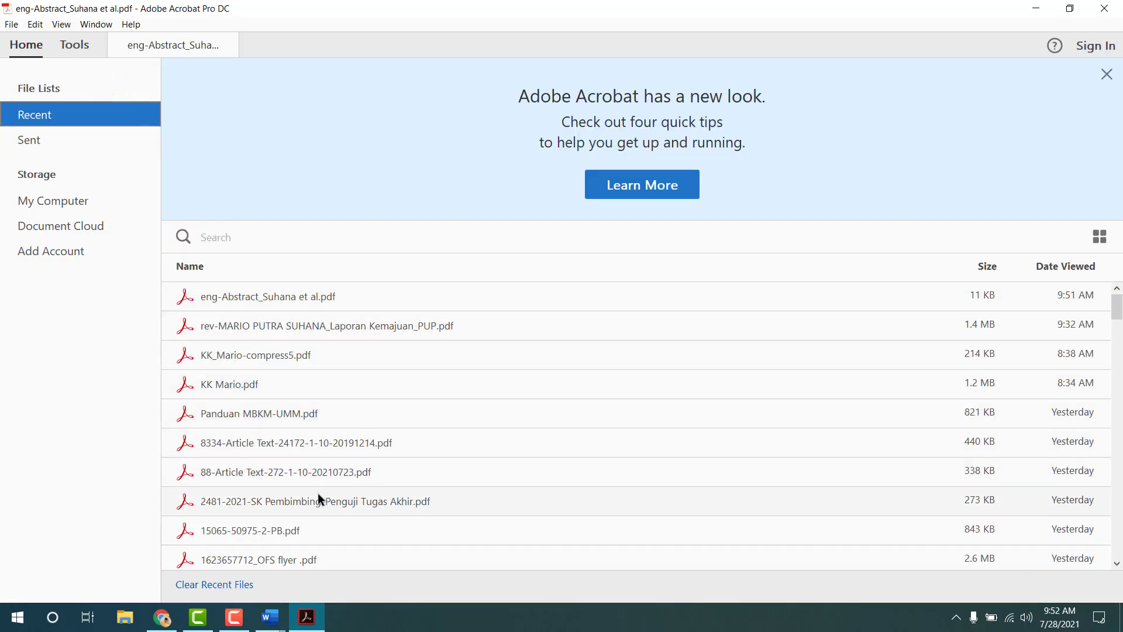
{"action": "double_click", "coordinate": [329, 446]}
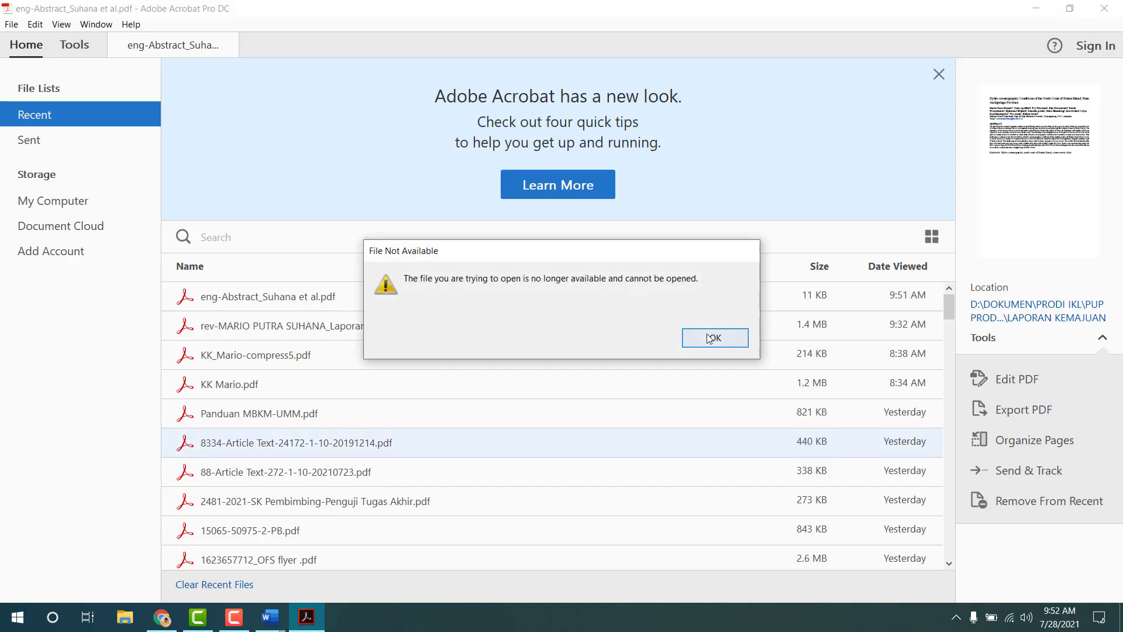
{"action": "left_click", "coordinate": [684, 335]}
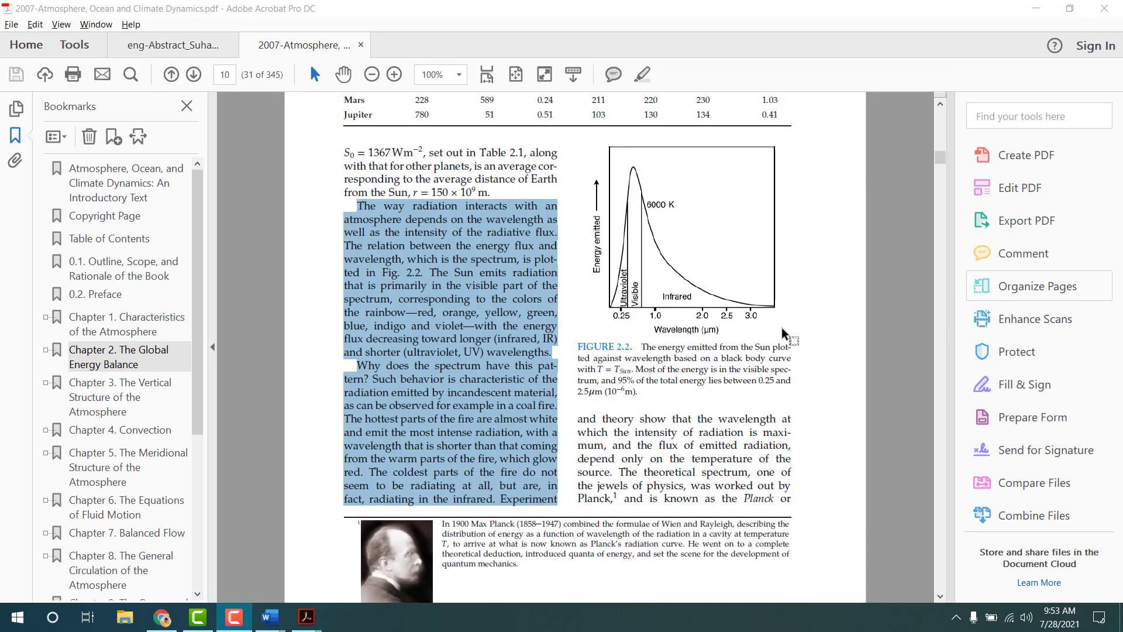
{"action": "scroll", "coordinate": [517, 305], "scroll_direction": "up", "scroll_amount": 3}
{"action": "scroll", "coordinate": [517, 305], "scroll_direction": "down", "scroll_amount": 2}
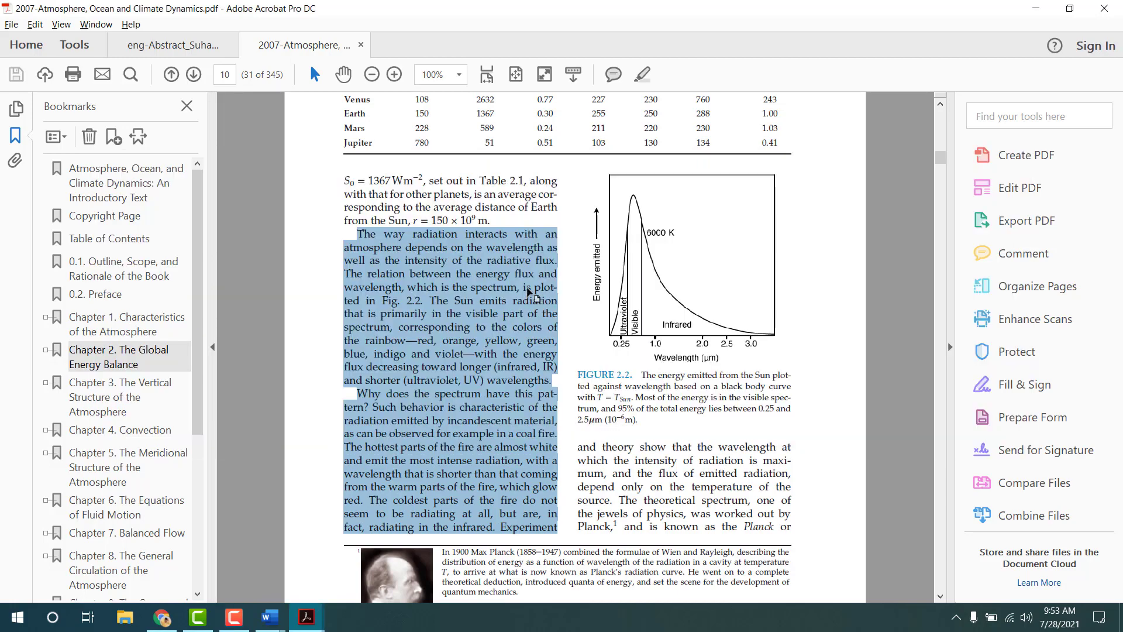
{"action": "key", "text": "alt+Tab"}
{"action": "key", "text": "Tab"}
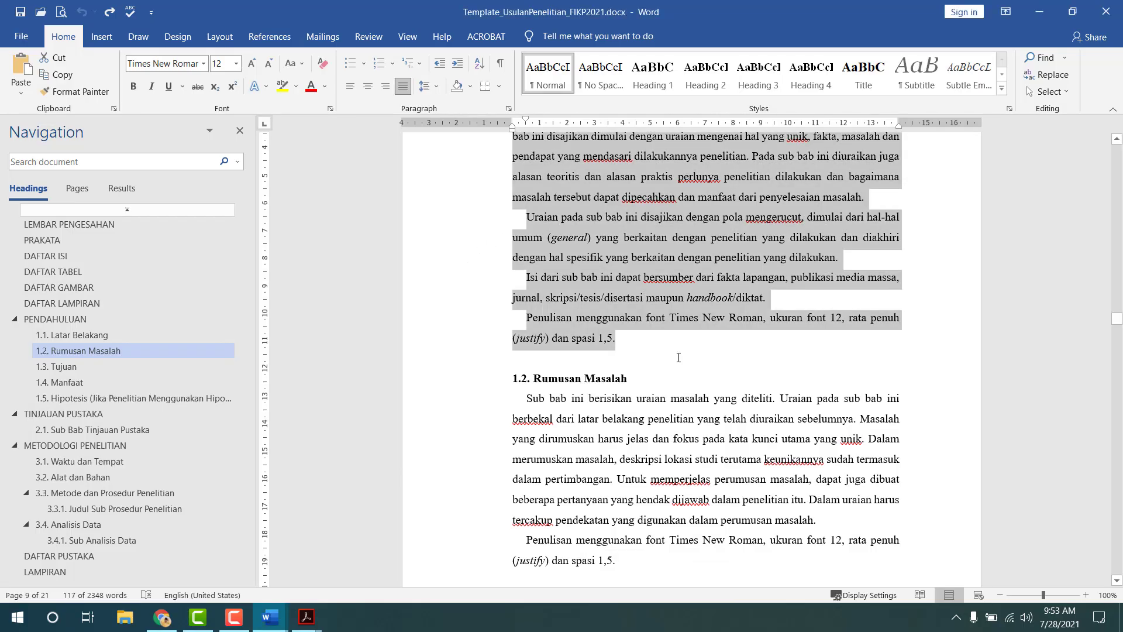
- Trial-paste the passage as plain text over Latar Belakang, undo it, then switch to Chrome
{"action": "scroll", "coordinate": [609, 374], "scroll_direction": "up", "scroll_amount": 2}
{"action": "right_click", "coordinate": [562, 252]}
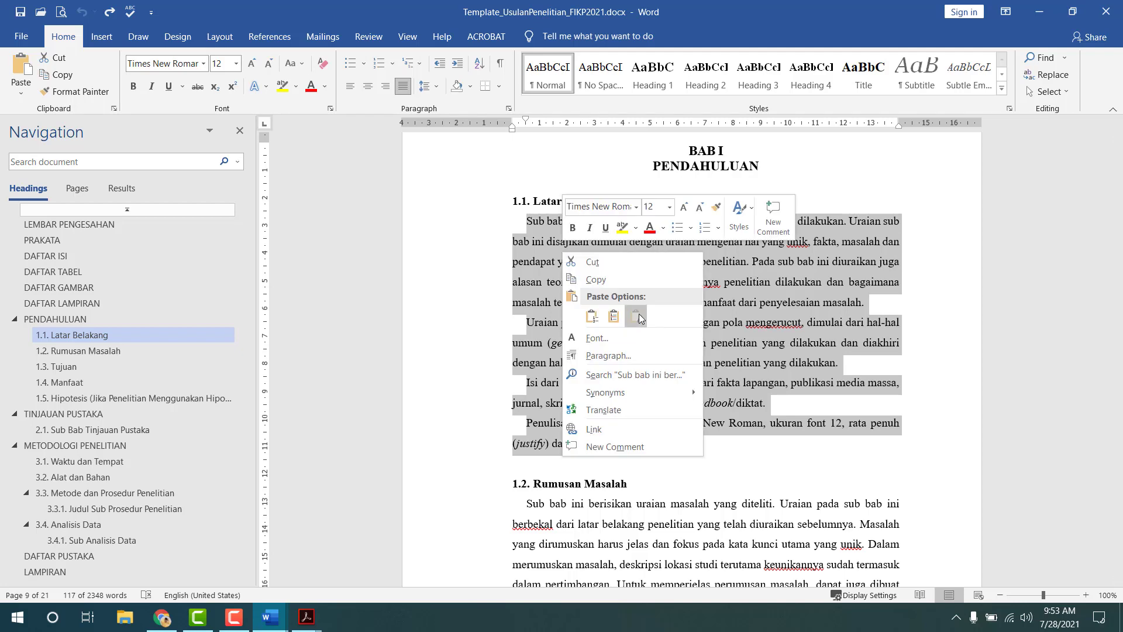
{"action": "left_click", "coordinate": [637, 317]}
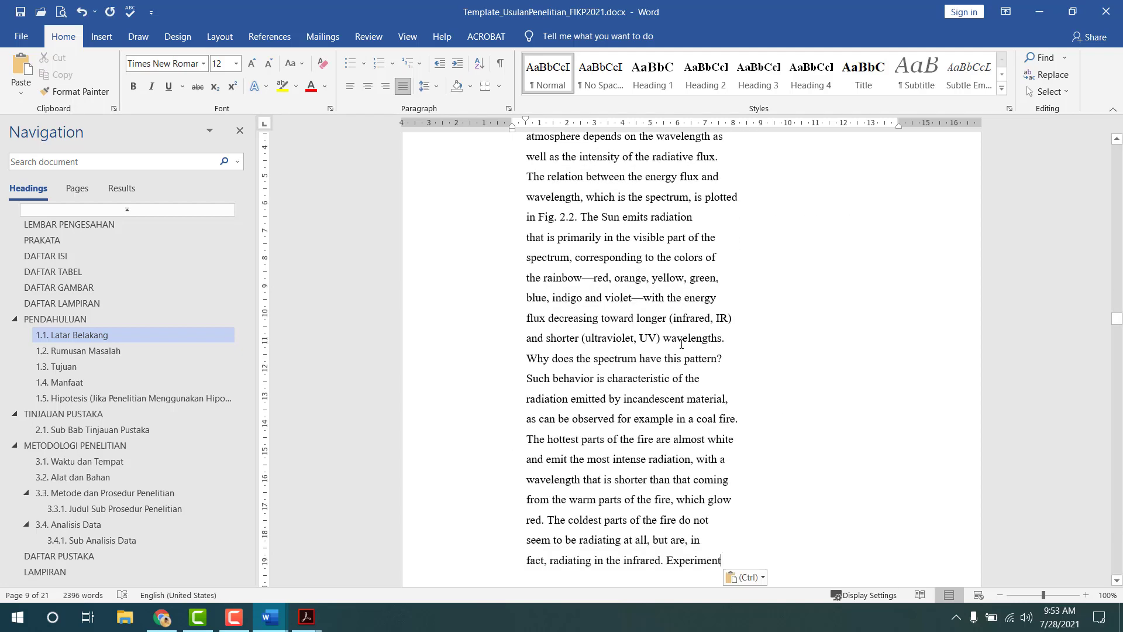
{"action": "scroll", "coordinate": [673, 337], "scroll_direction": "up", "scroll_amount": 3}
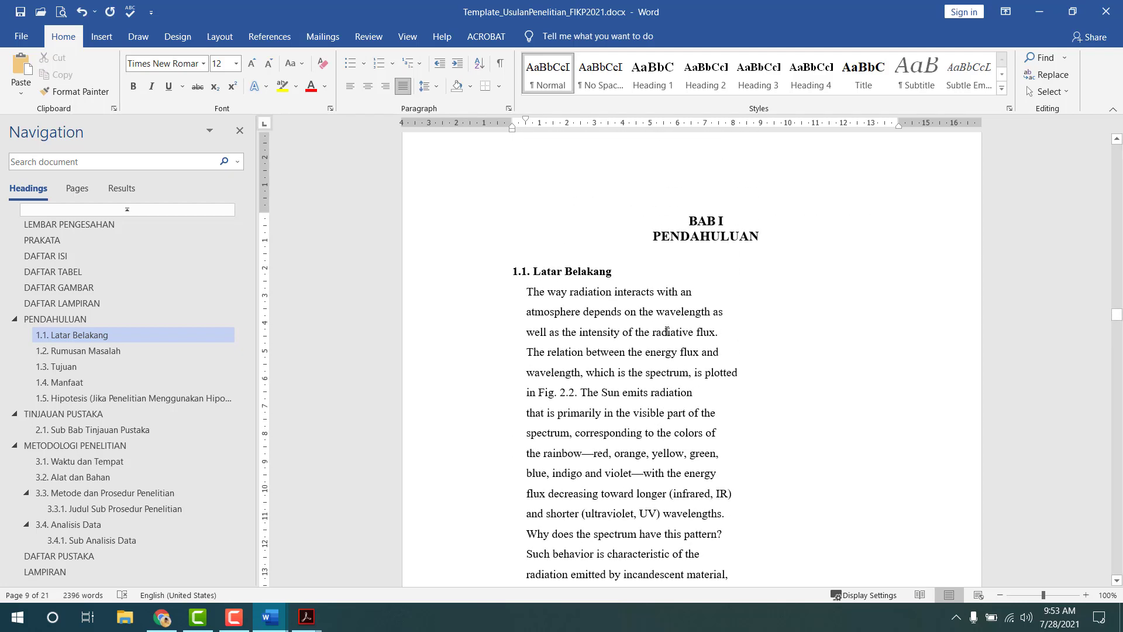
{"action": "key", "text": "ctrl+z"}
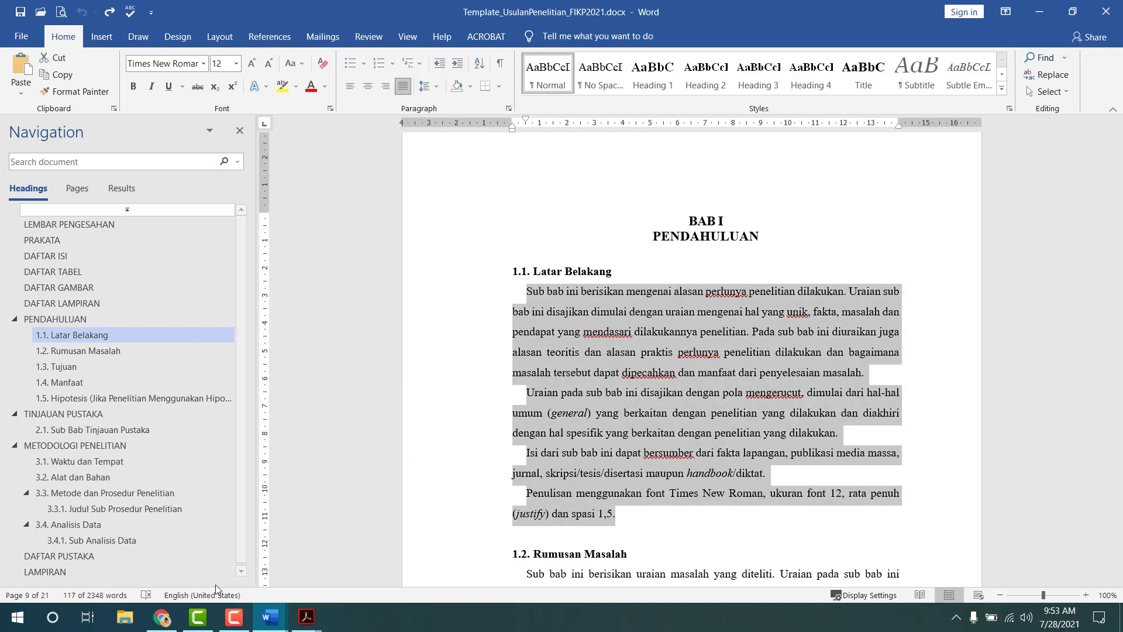
{"action": "left_click", "coordinate": [162, 617]}
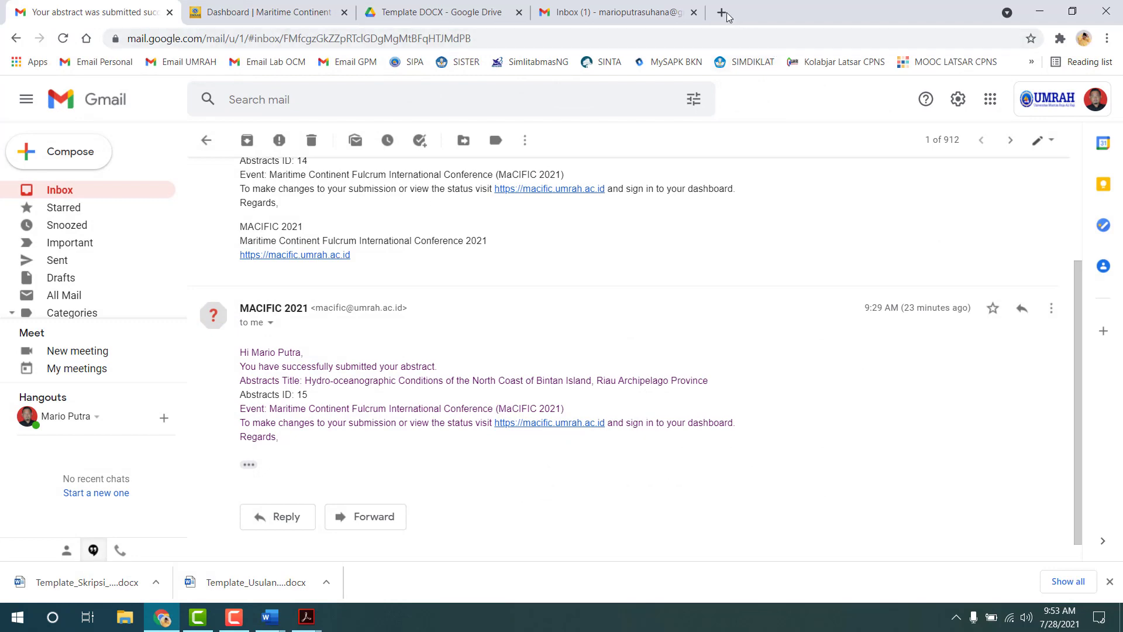
- Paste the copied radiation passage into a new Chrome tab's address bar and select it all
{"action": "left_click", "coordinate": [722, 12]}
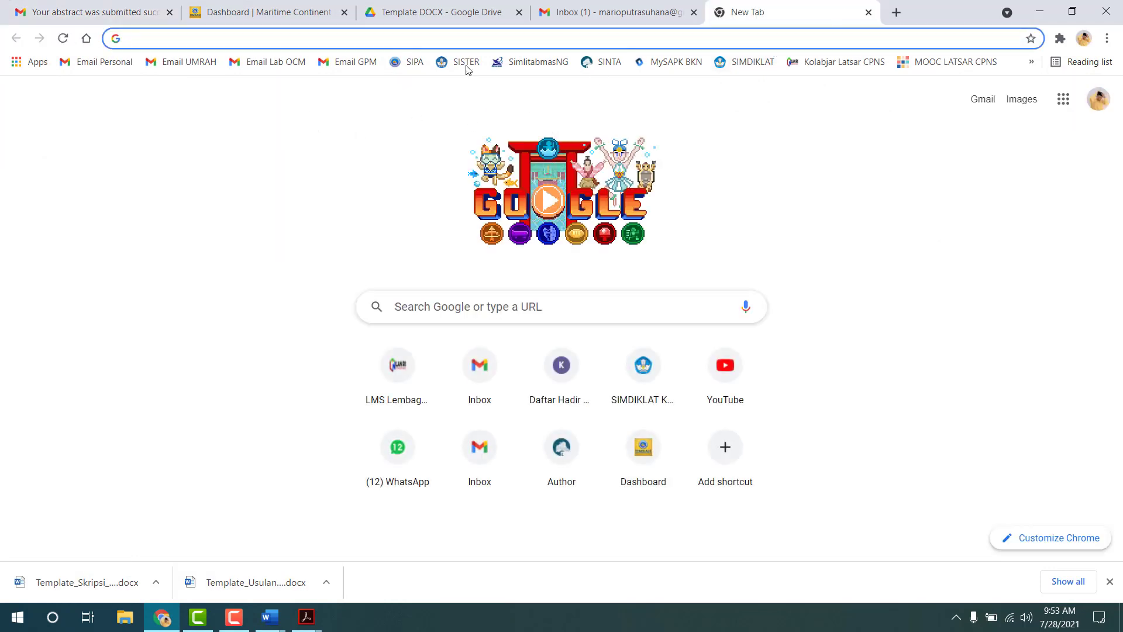
{"action": "left_click", "coordinate": [404, 43]}
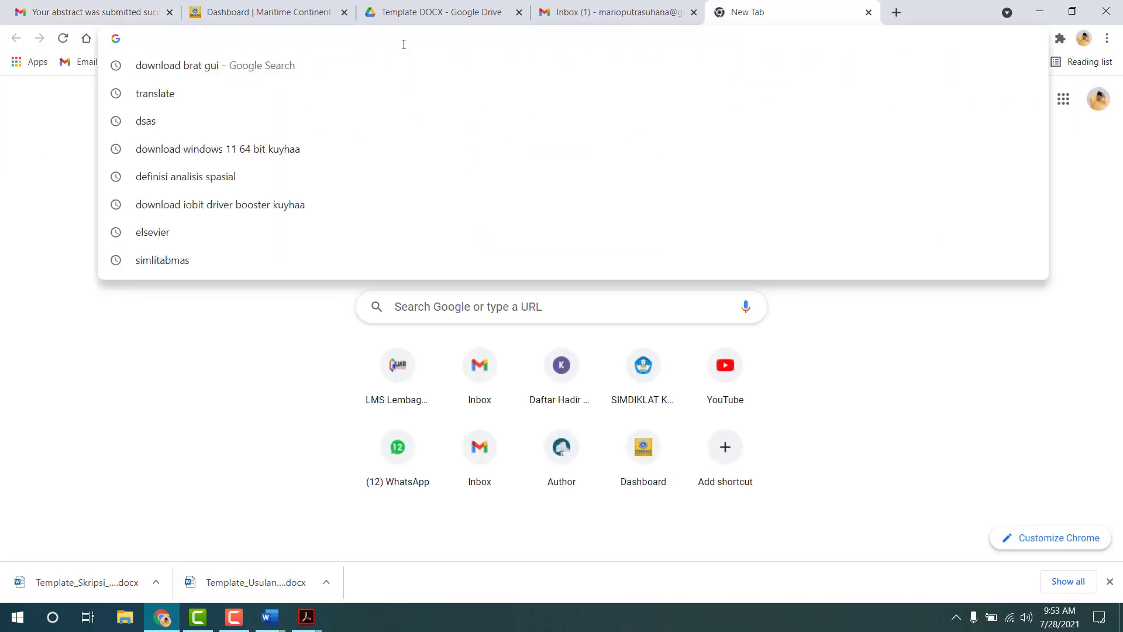
{"action": "key", "text": "ctrl+v"}
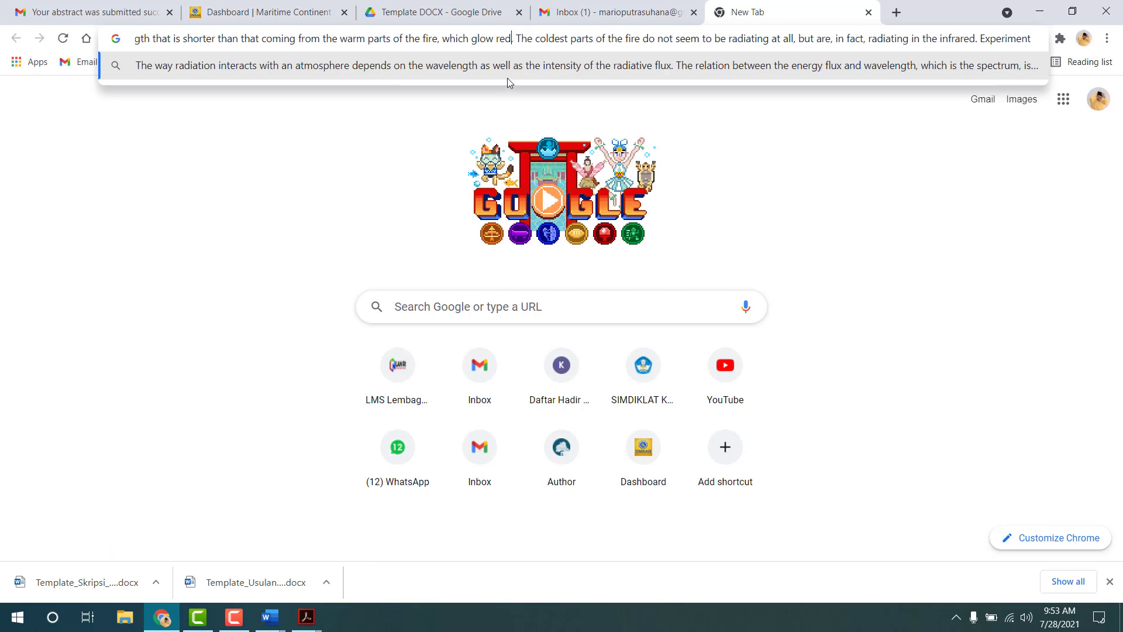
{"action": "key", "text": "ctrl+a"}
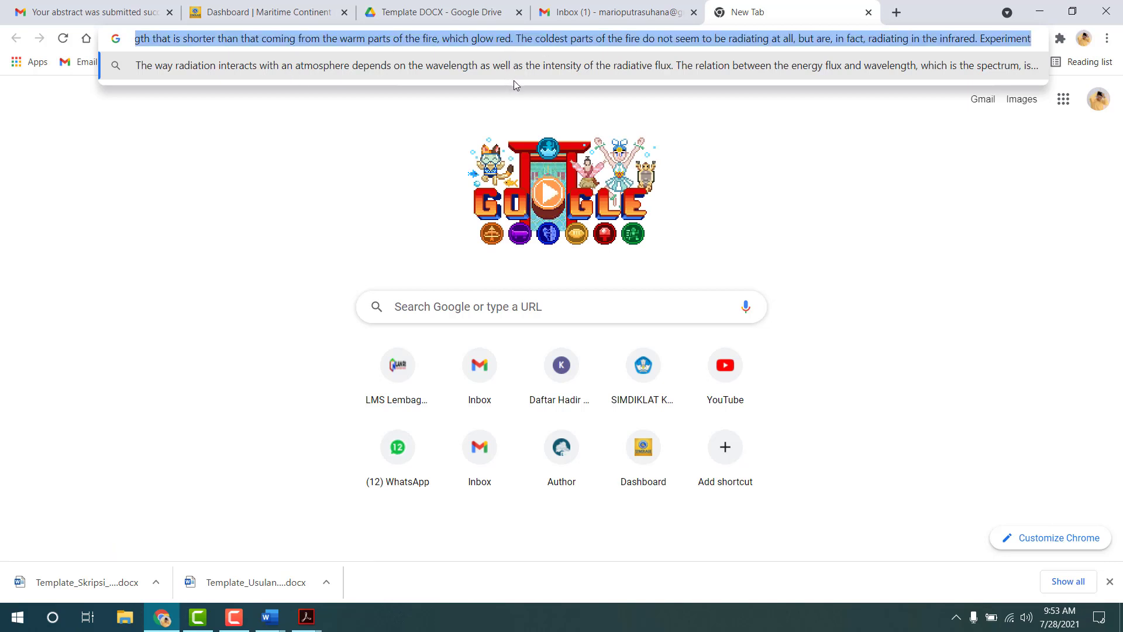
{"action": "key", "text": "alt+Tab"}
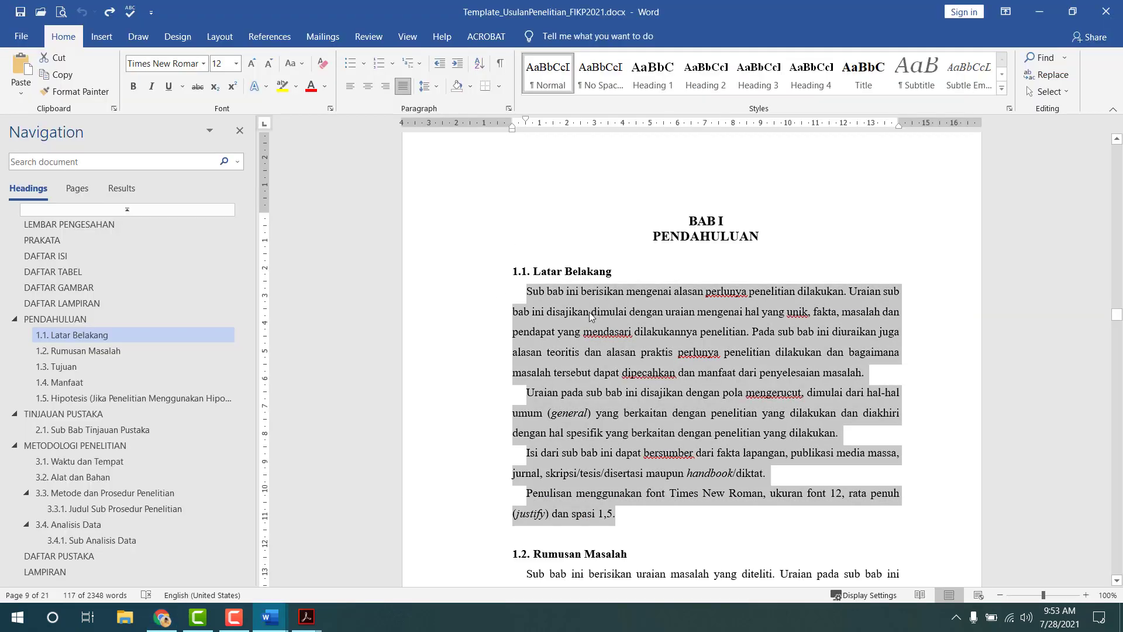
- Replace the selected 1.1 Latar Belakang paragraphs with the plain radiation passage, checking it against the 2007-Atmosphere PDF
{"action": "right_click", "coordinate": [589, 312]}
{"action": "left_click", "coordinate": [664, 376]}
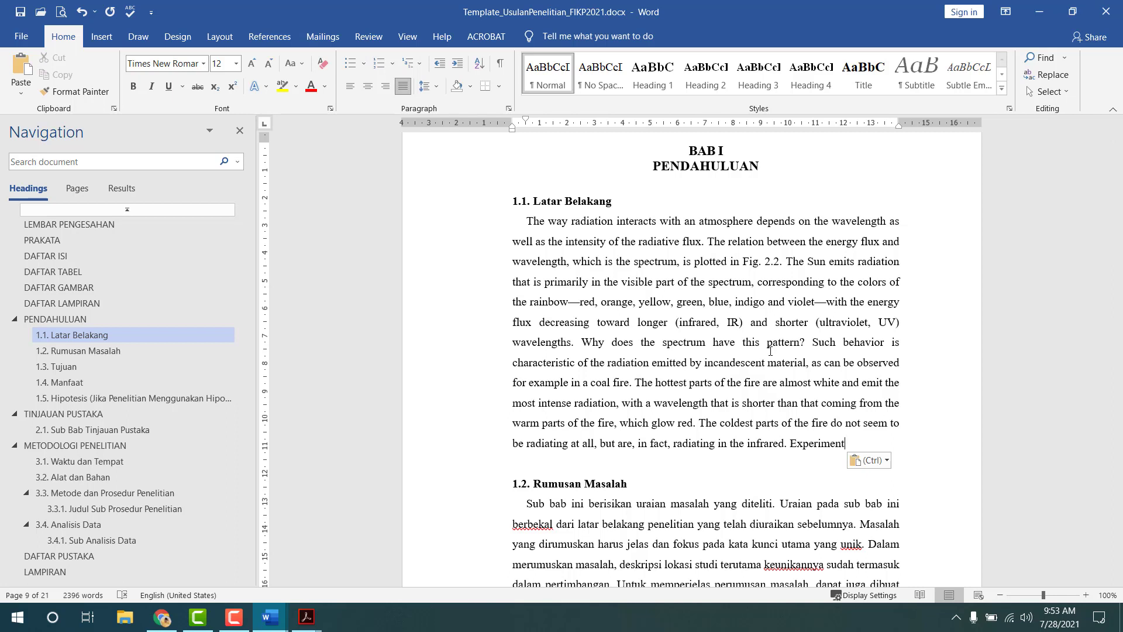
{"action": "left_click", "coordinate": [306, 617]}
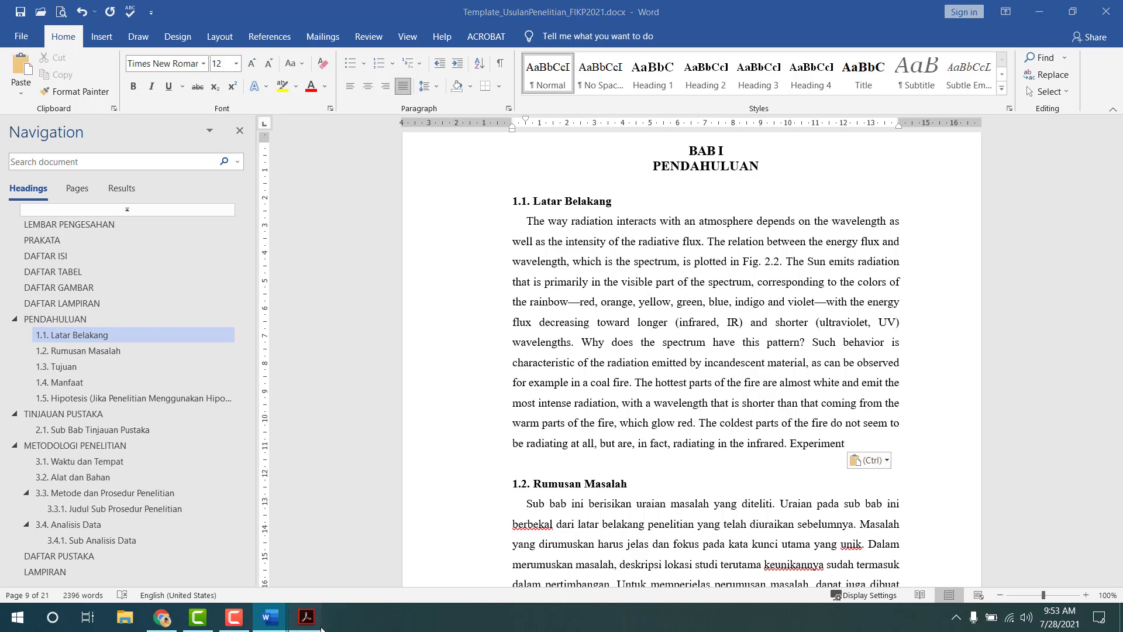
{"action": "left_click", "coordinate": [388, 591]}
{"action": "scroll", "coordinate": [450, 328], "scroll_direction": "down", "scroll_amount": 4}
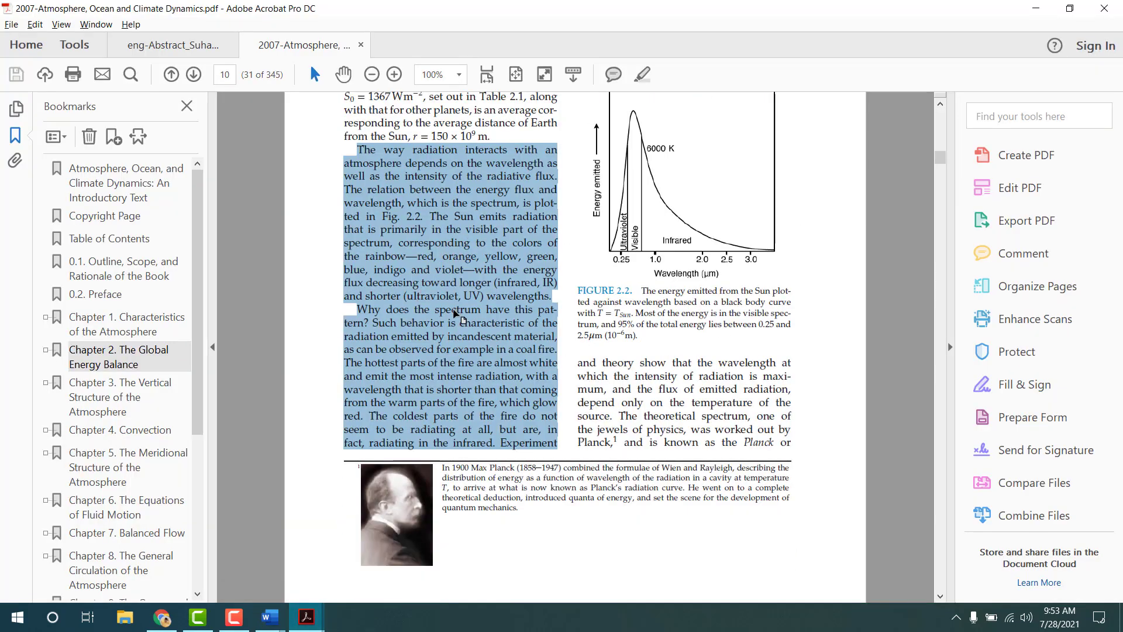
{"action": "scroll", "coordinate": [462, 367], "scroll_direction": "up", "scroll_amount": 2}
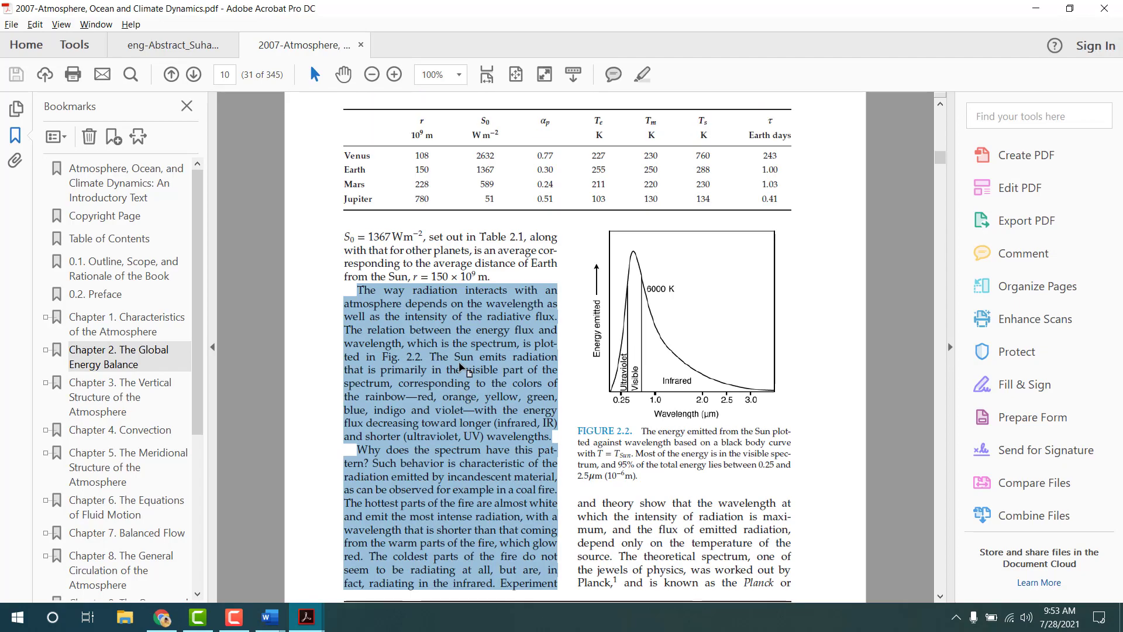
{"action": "mouse_move", "coordinate": [270, 616]}
{"action": "left_click", "coordinate": [193, 550]}
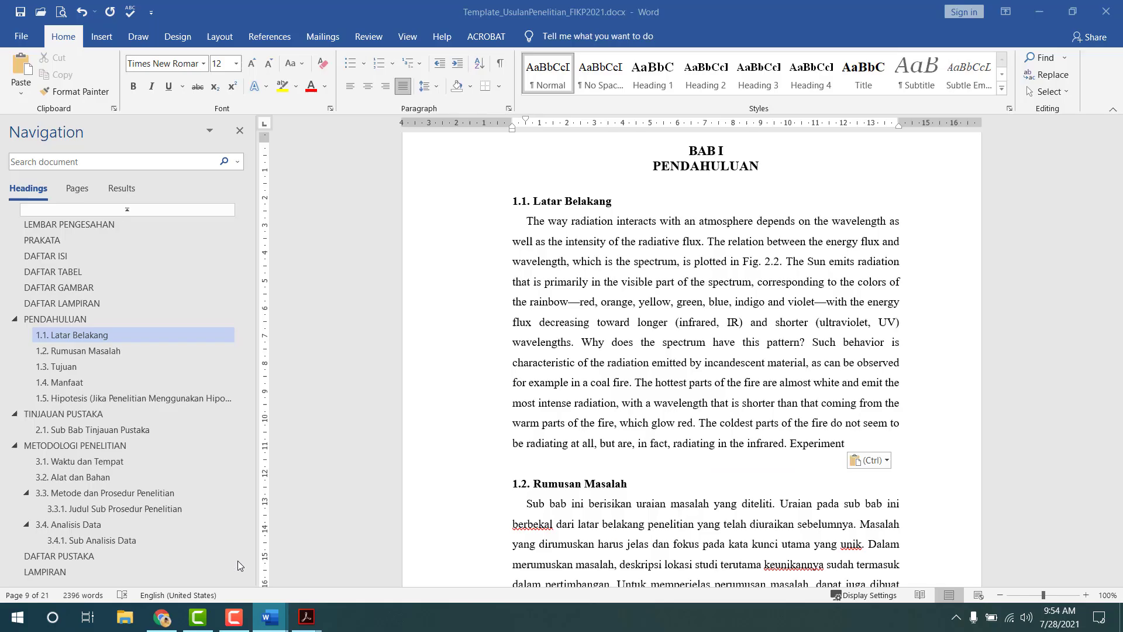
- Return the proposal template to its cover page, then switch over to the Document1 window
{"action": "scroll", "coordinate": [671, 334], "scroll_direction": "up", "scroll_amount": 4}
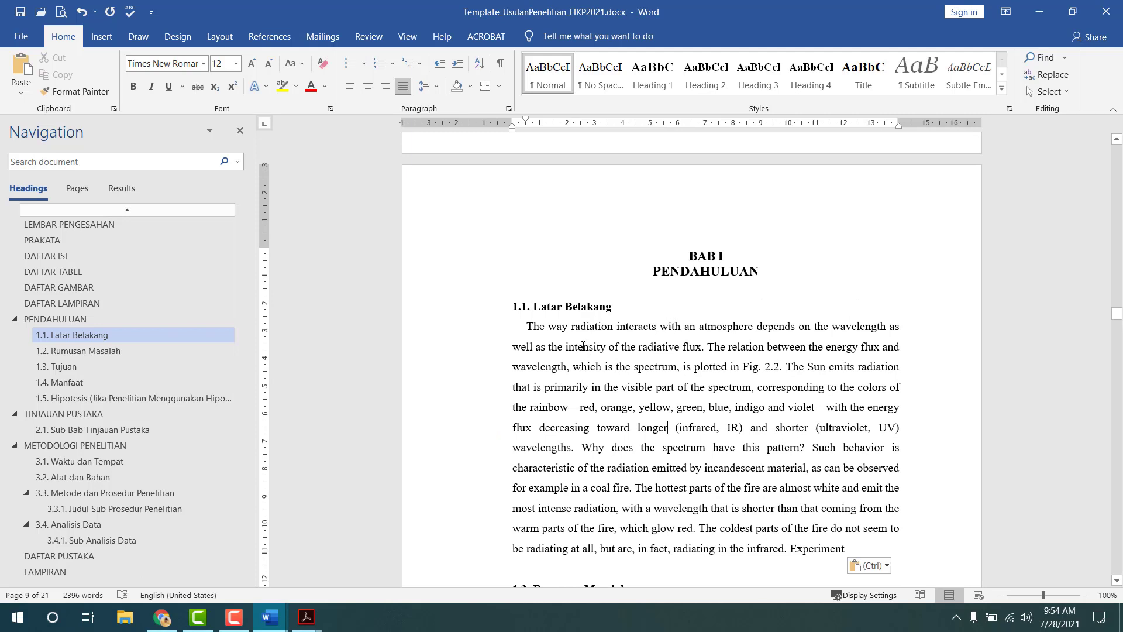
{"action": "left_click", "coordinate": [126, 210]}
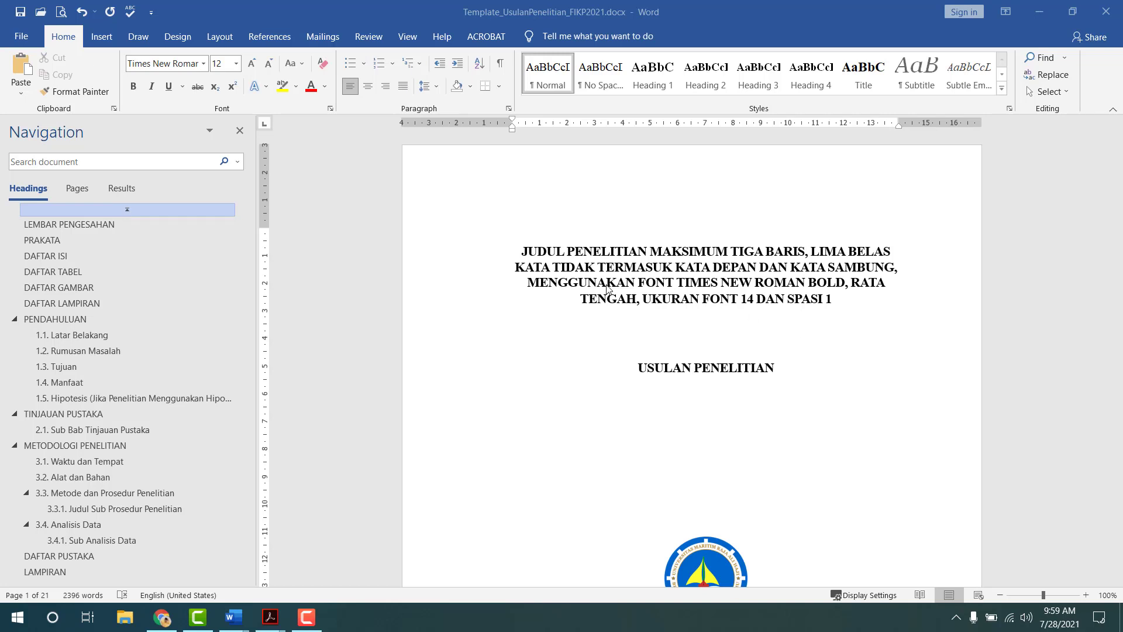
{"action": "left_click", "coordinate": [542, 352]}
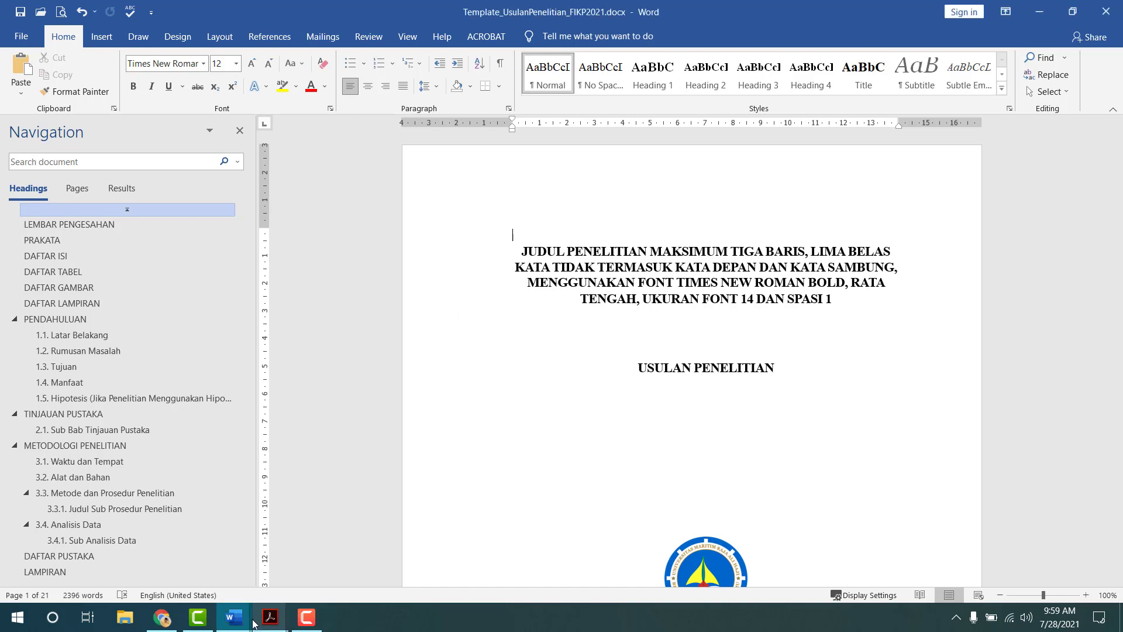
{"action": "left_click", "coordinate": [234, 617]}
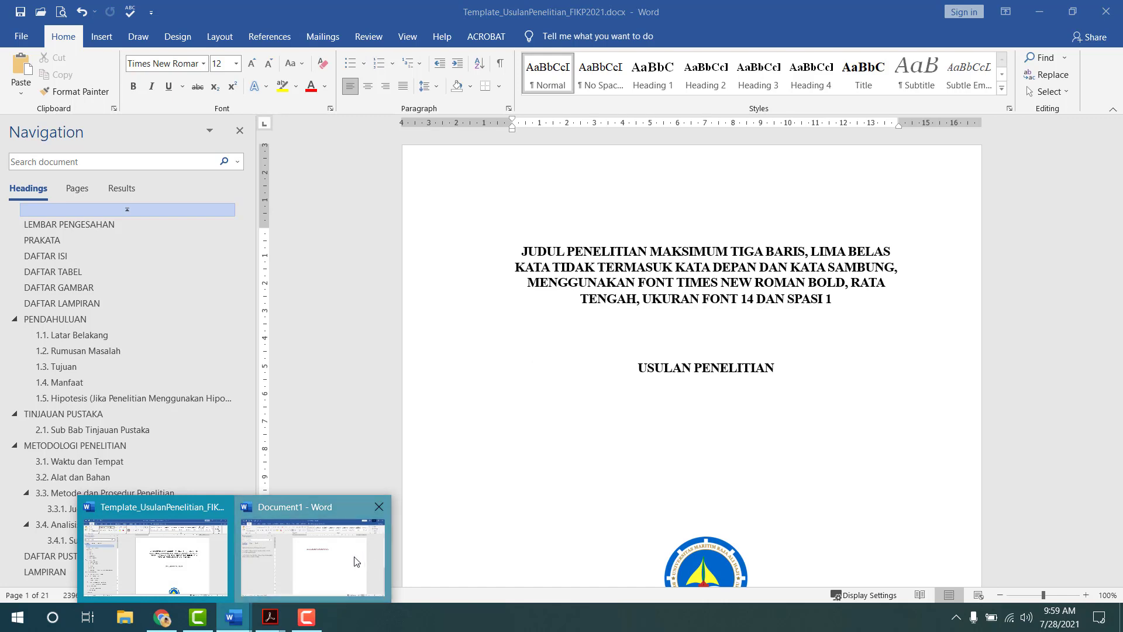
{"action": "left_click", "coordinate": [355, 559]}
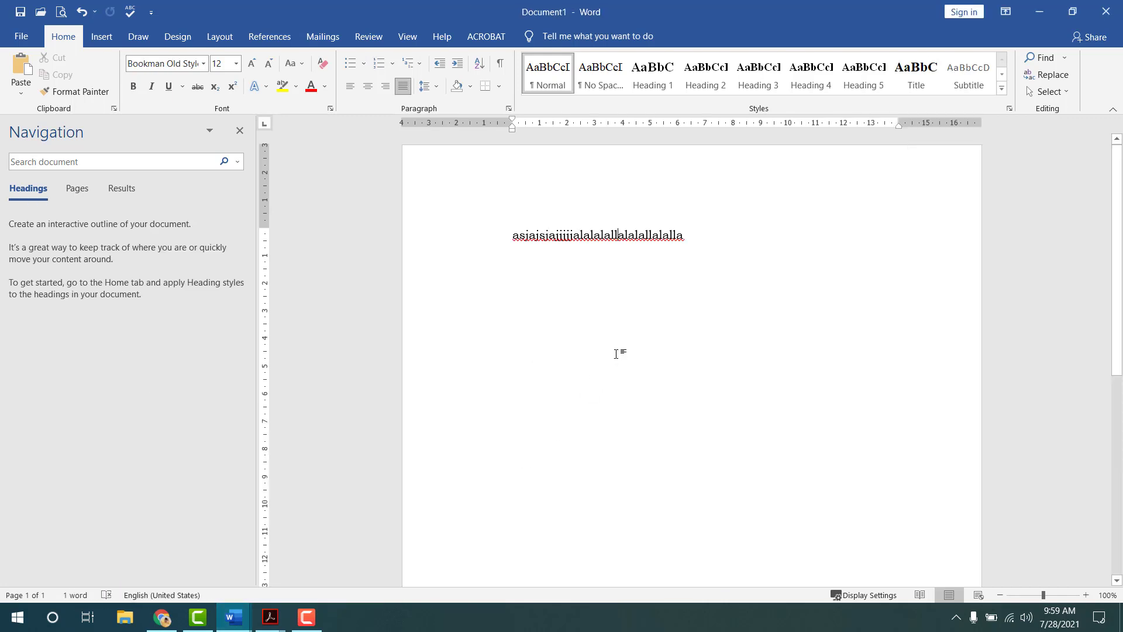
- Delete all the stray test text in Document1 and bring up the File home page
{"action": "key", "text": "ctrl+a"}
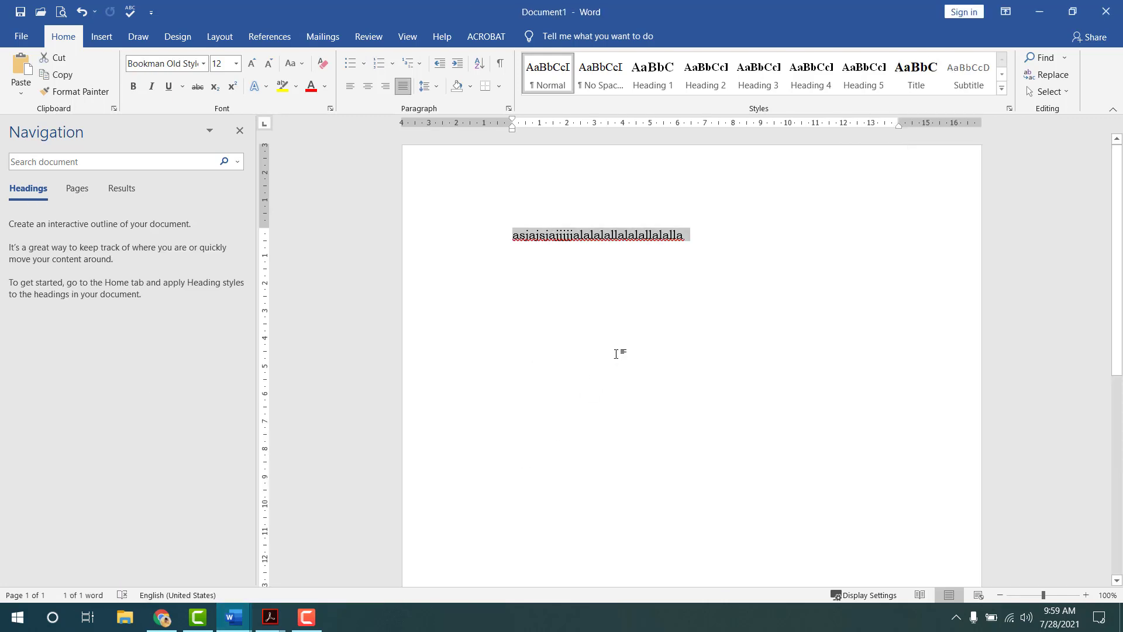
{"action": "key", "text": "Delete"}
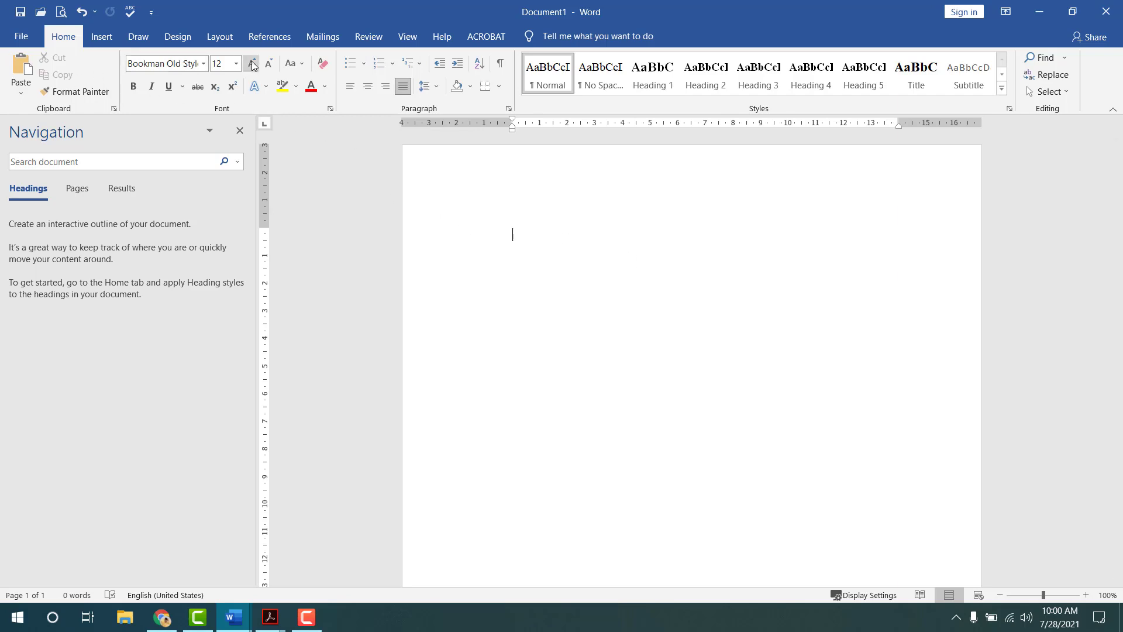
{"action": "left_click", "coordinate": [21, 36]}
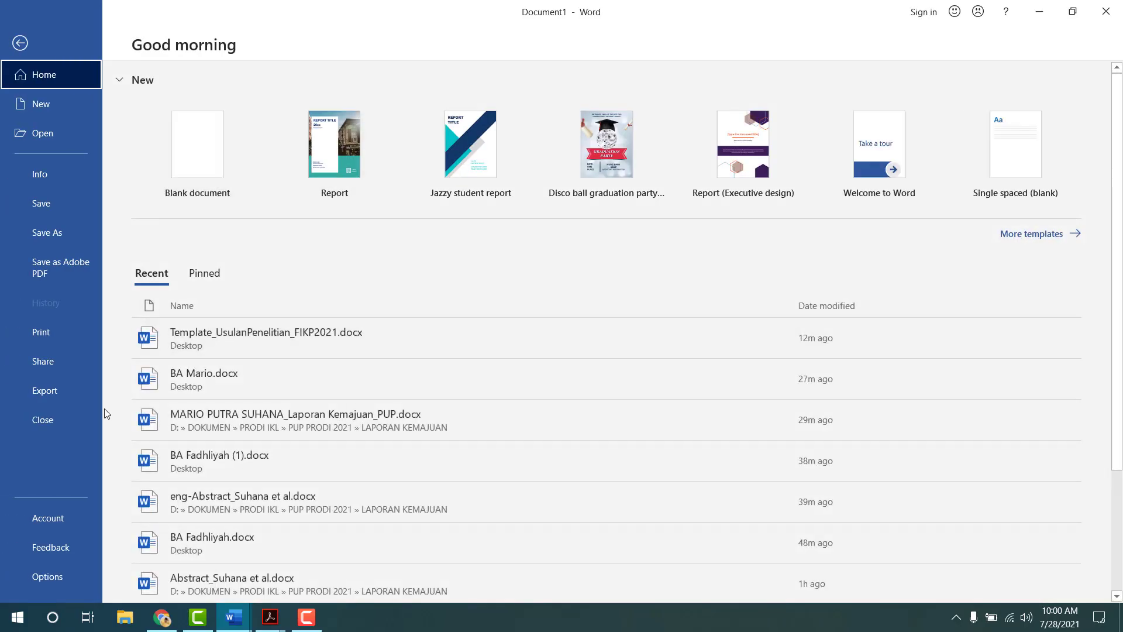
- In Word Options > Advanced, enable 'Do not compress images in file' and keep Centimeters as units
{"action": "left_click", "coordinate": [80, 579]}
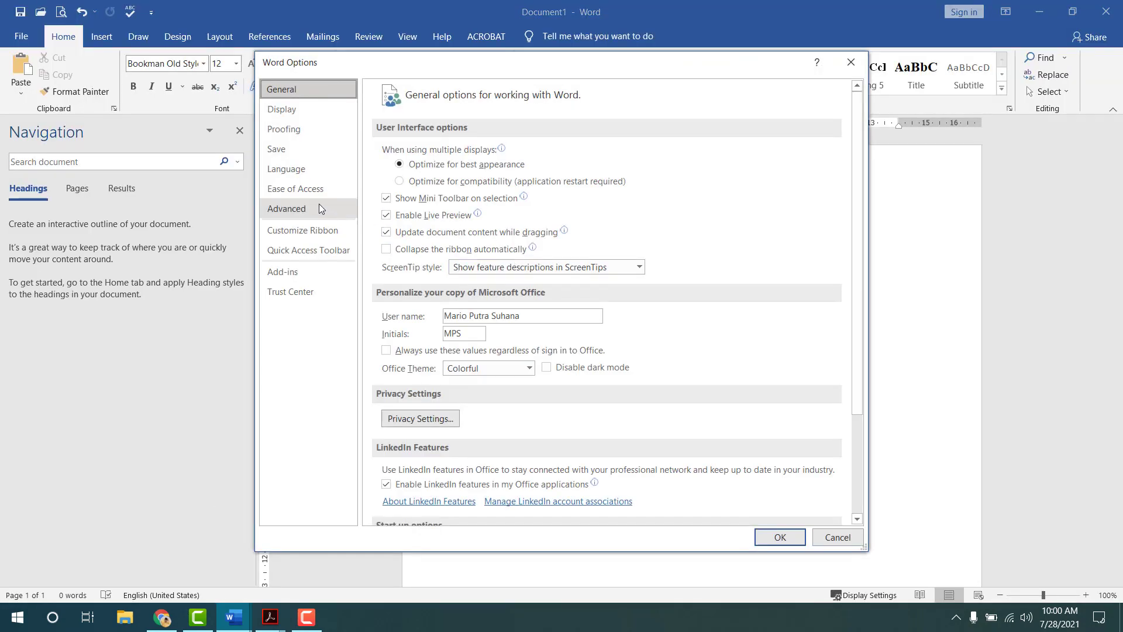
{"action": "scroll", "coordinate": [454, 259], "scroll_direction": "down", "scroll_amount": 5}
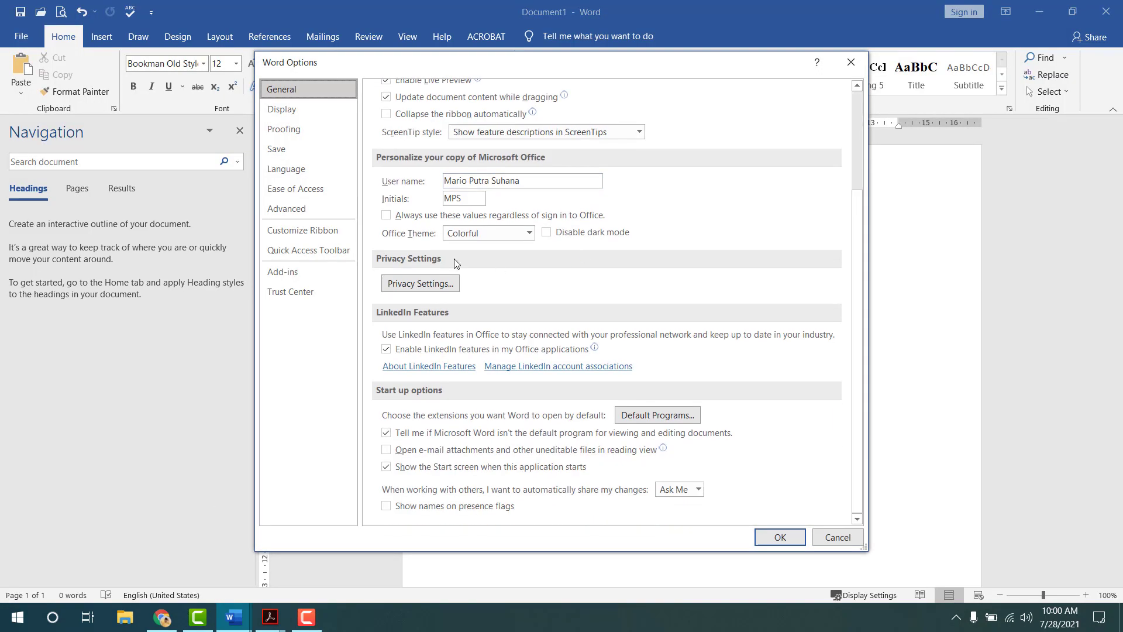
{"action": "left_click", "coordinate": [273, 209]}
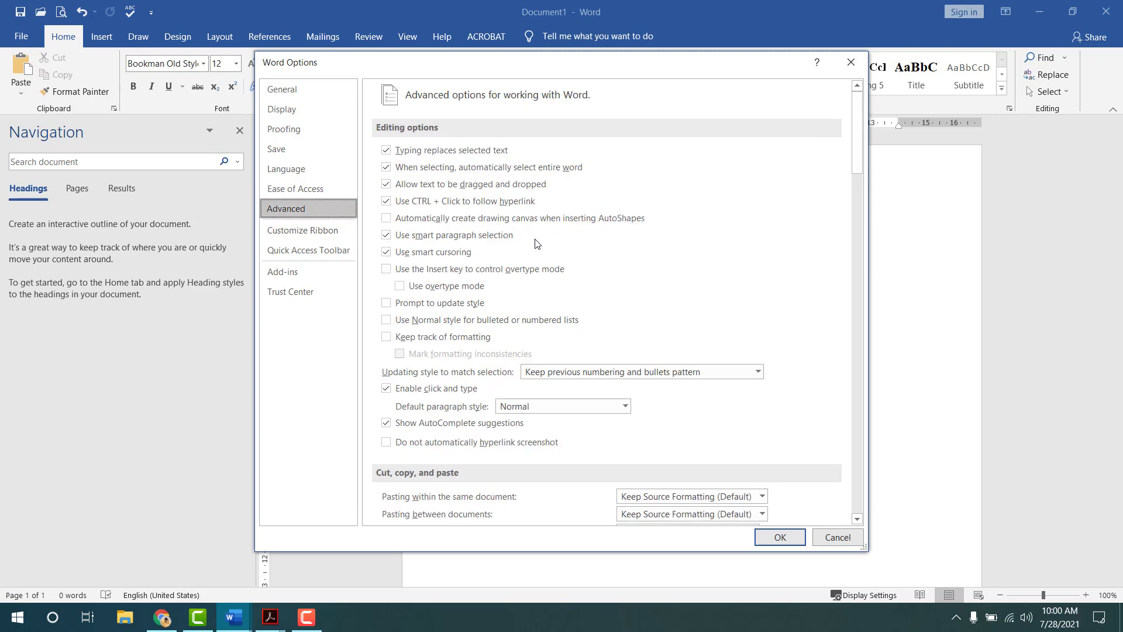
{"action": "scroll", "coordinate": [618, 250], "scroll_direction": "down", "scroll_amount": 15}
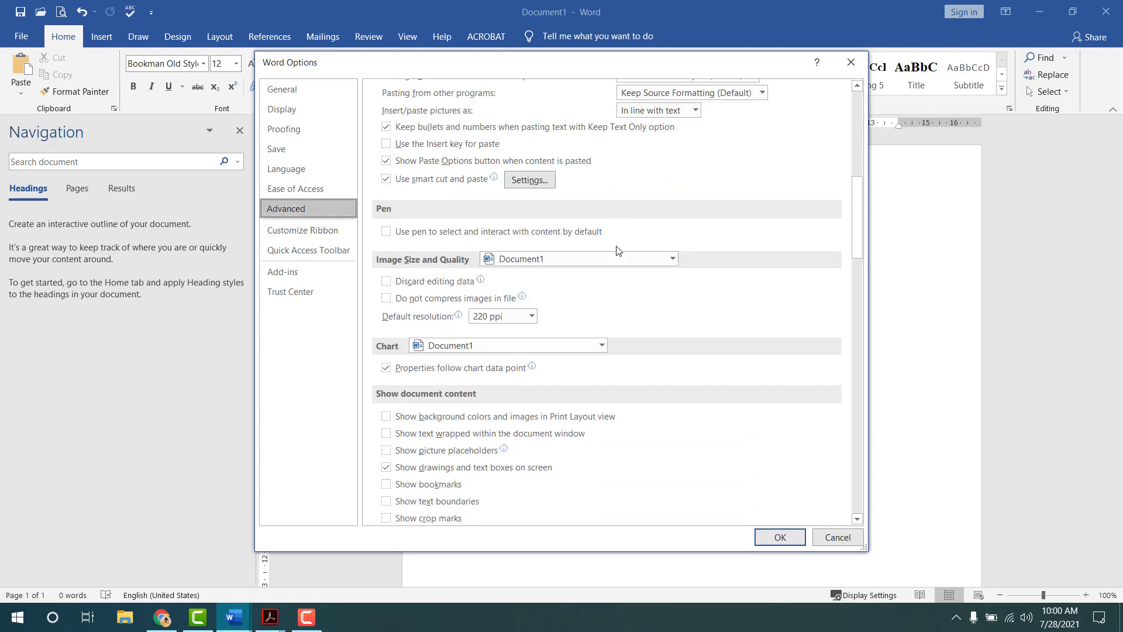
{"action": "left_click", "coordinate": [443, 300]}
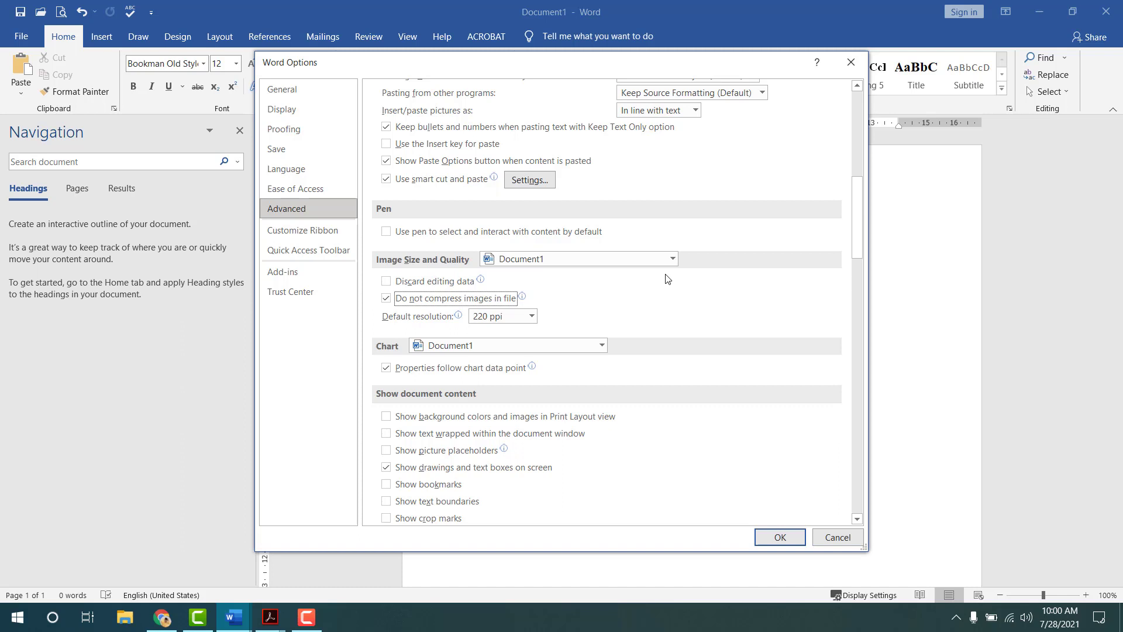
{"action": "scroll", "coordinate": [668, 279], "scroll_direction": "down", "scroll_amount": 4}
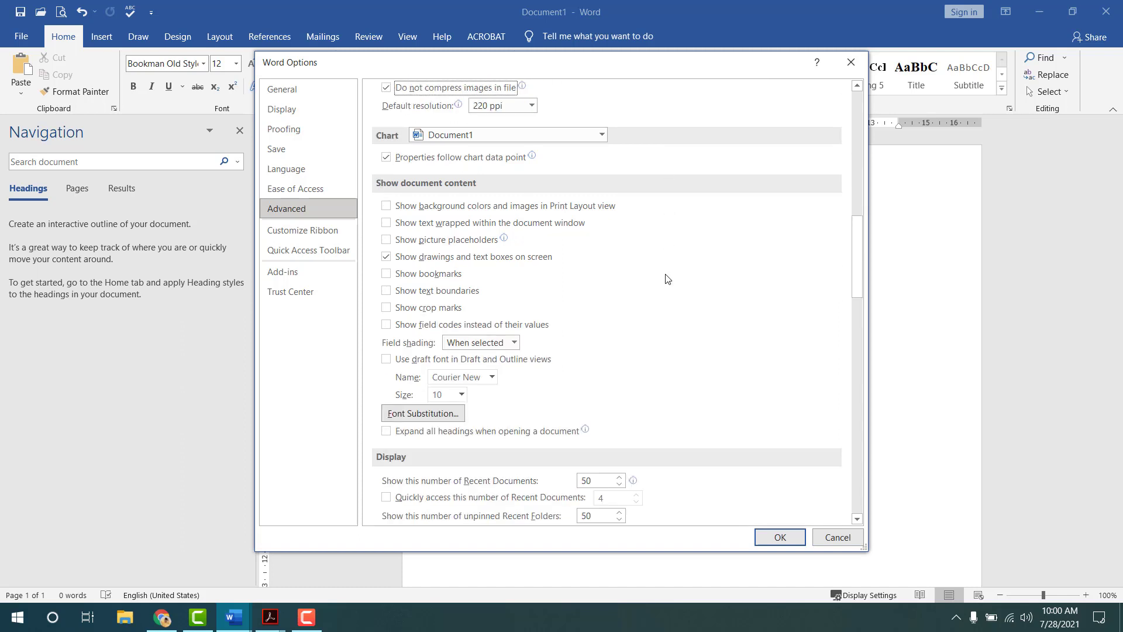
{"action": "scroll", "coordinate": [669, 279], "scroll_direction": "down", "scroll_amount": 5}
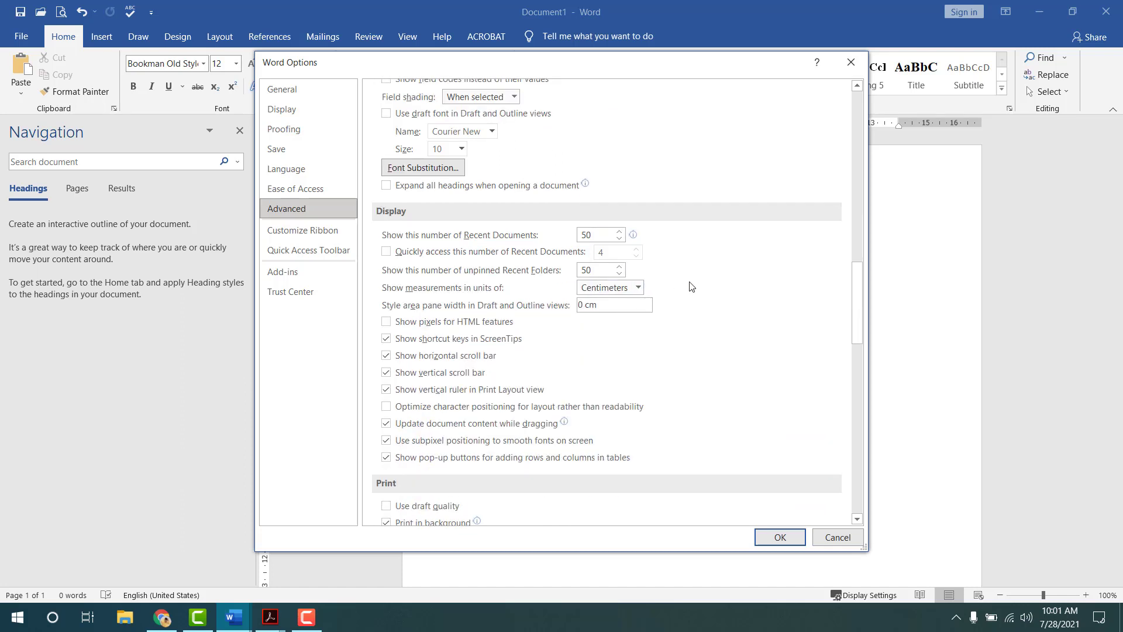
{"action": "left_click", "coordinate": [643, 289]}
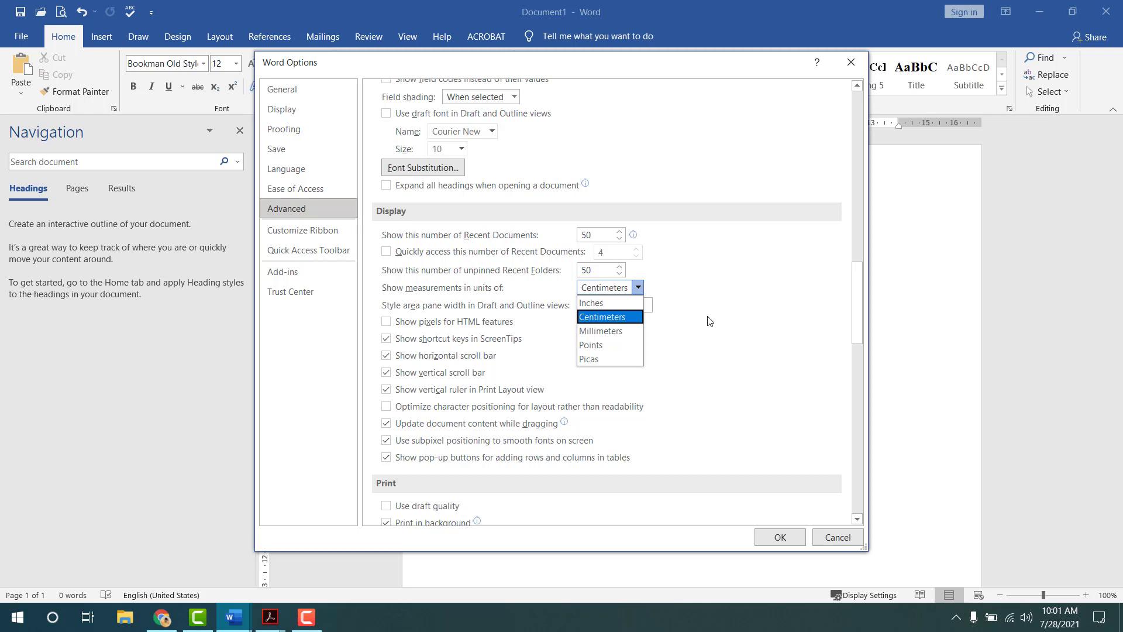
{"action": "left_click", "coordinate": [622, 319]}
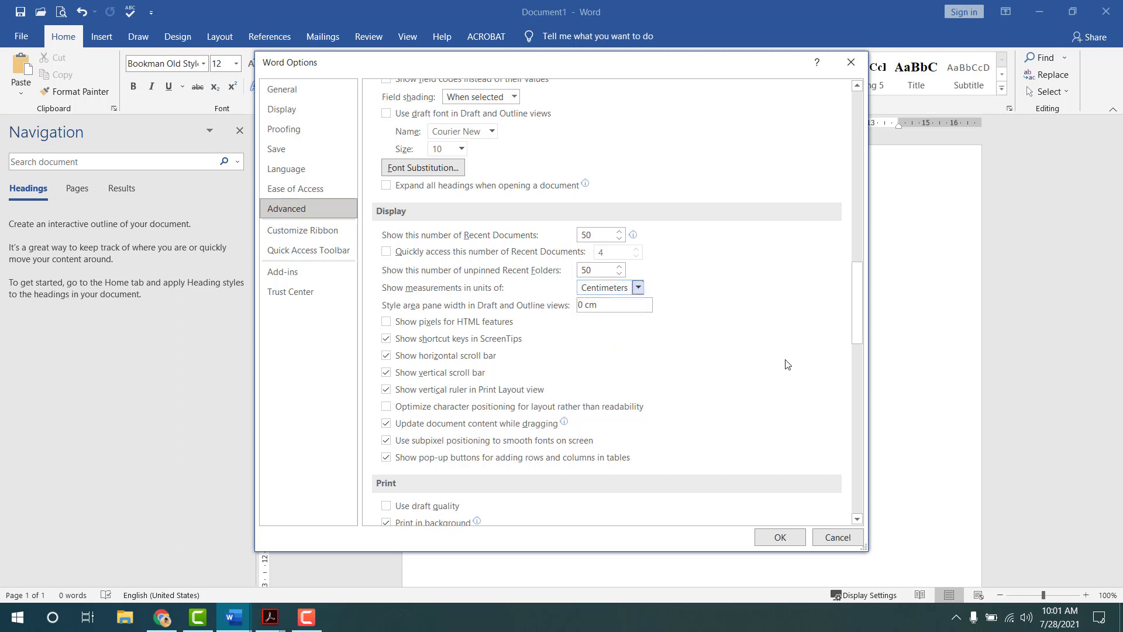
{"action": "left_click", "coordinate": [782, 539]}
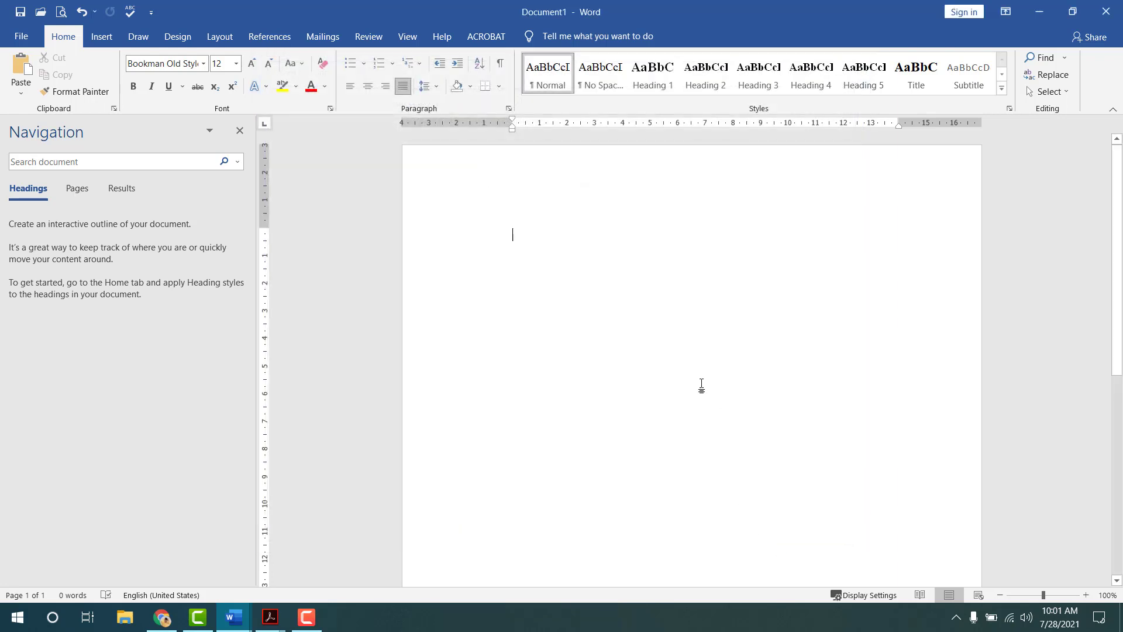
- Save the blank document to the Desktop as 'Contoh LTA FIKP.docx'
{"action": "key", "text": "ctrl+s"}
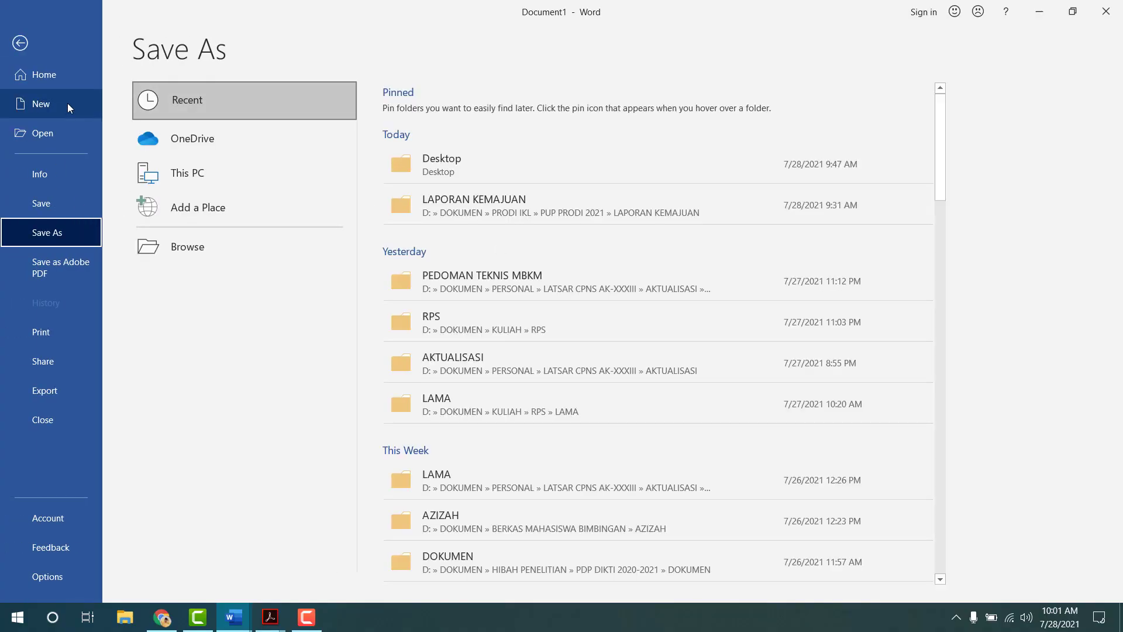
{"action": "left_click", "coordinate": [212, 242]}
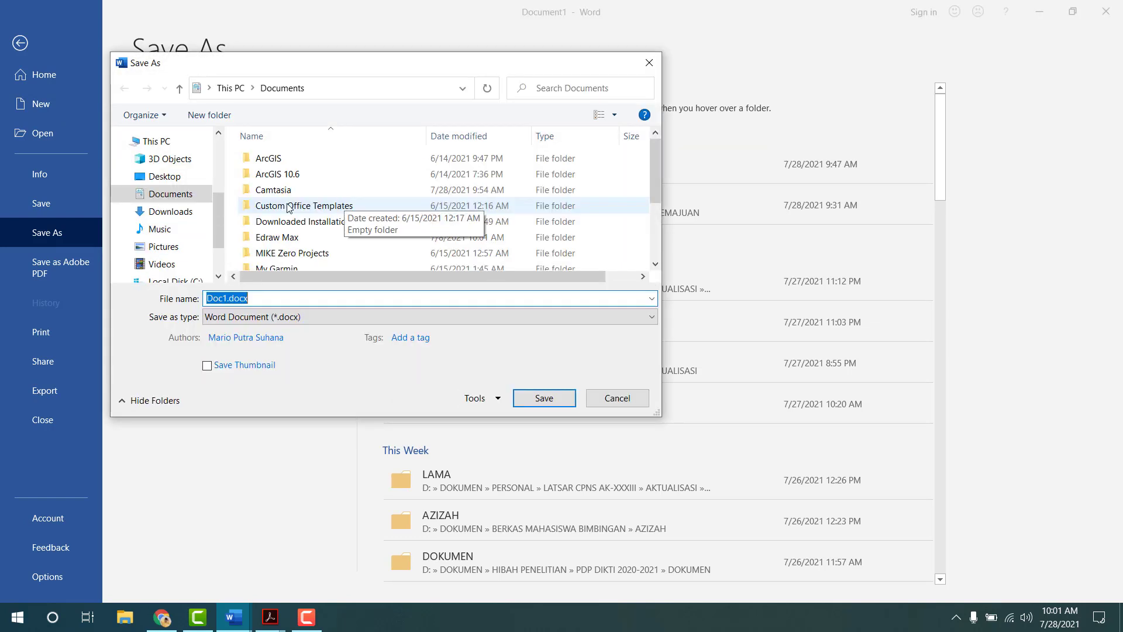
{"action": "left_click", "coordinate": [164, 176]}
{"action": "left_click", "coordinate": [324, 294]}
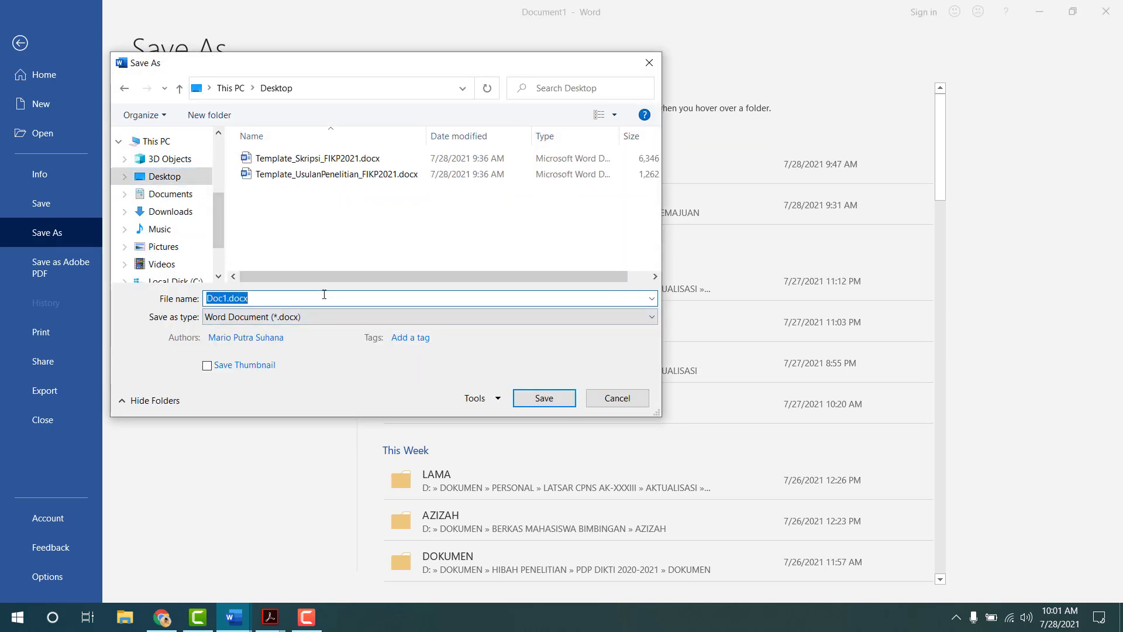
{"action": "type", "text": "Contoh"}
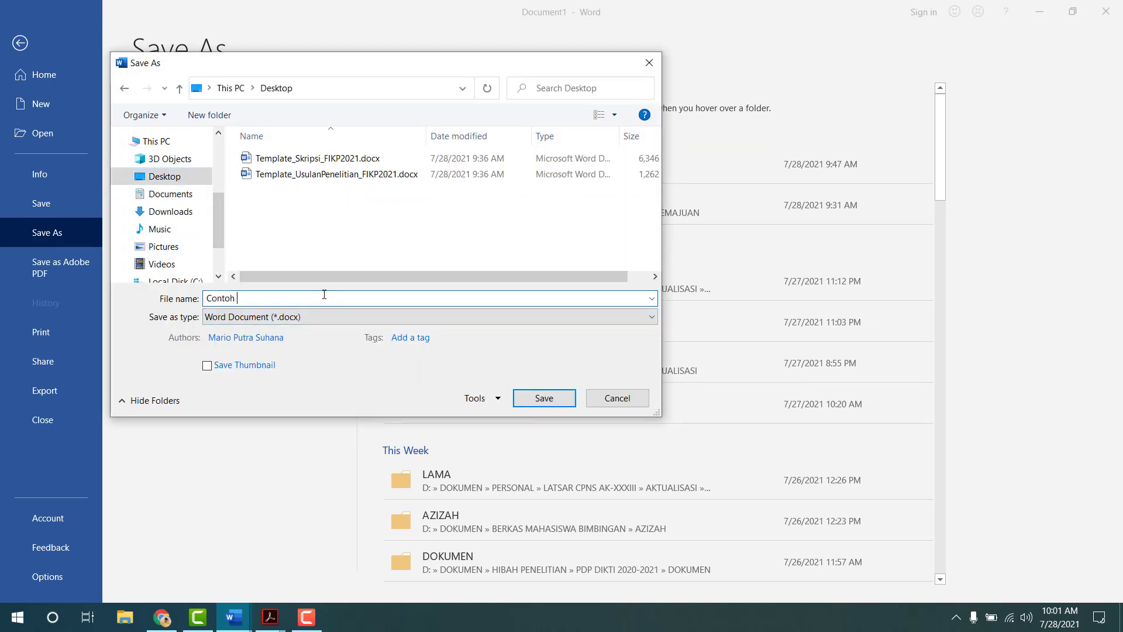
{"action": "type", "text": " LTA FIKP"}
{"action": "key", "text": "Return"}
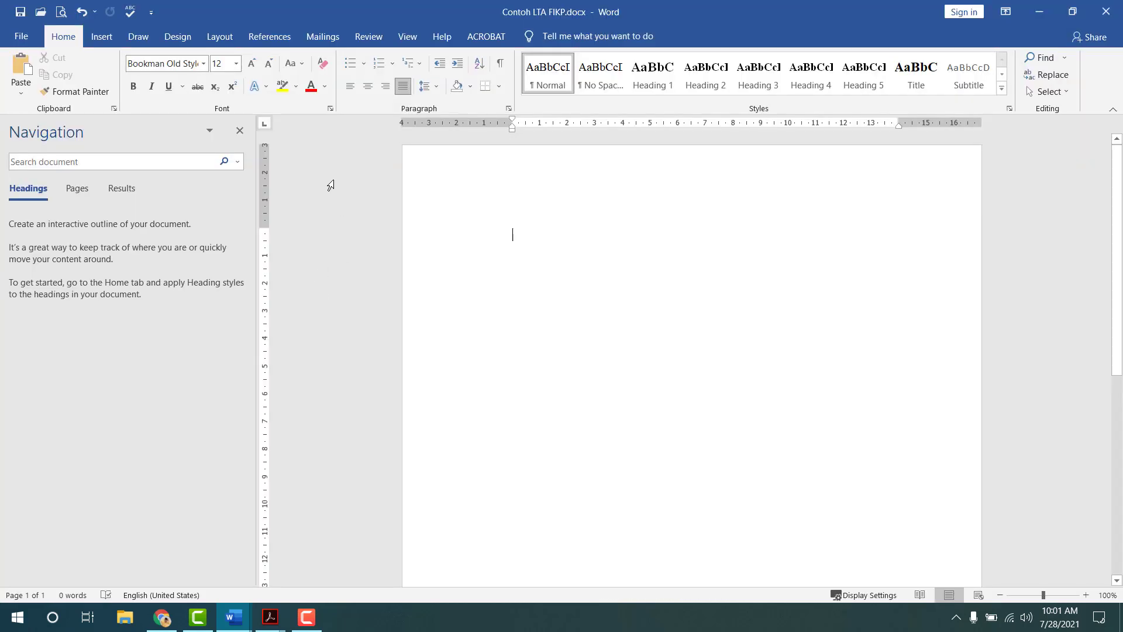
{"action": "left_click", "coordinate": [221, 38]}
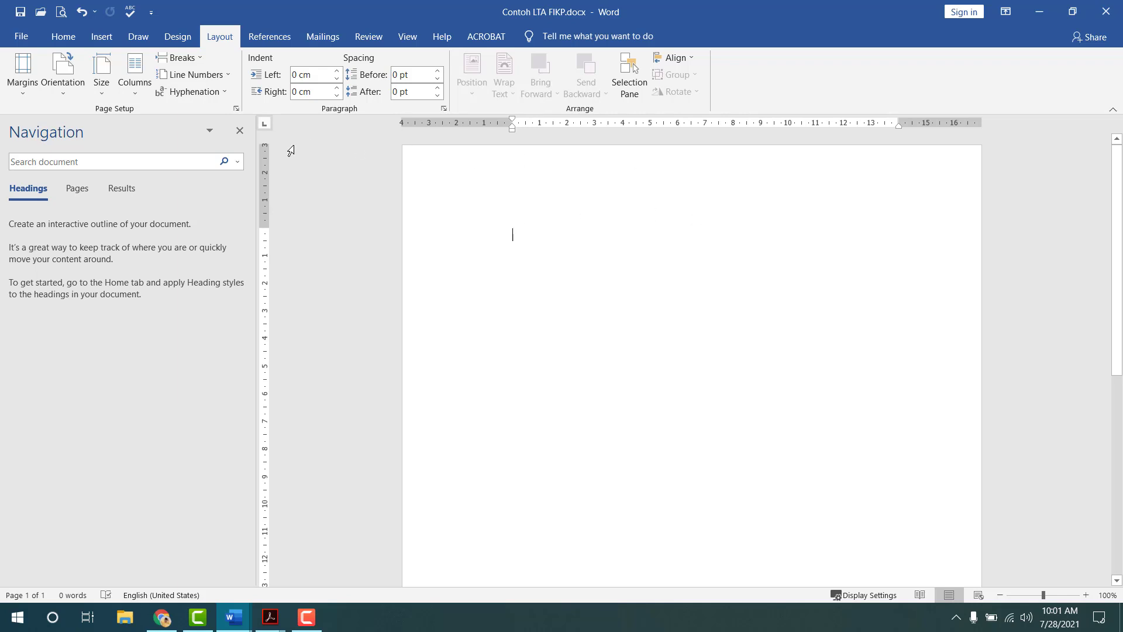
- In Page Setup, set the left margin to 3 cm with a 1 cm gutter on the left
{"action": "left_click", "coordinate": [237, 108]}
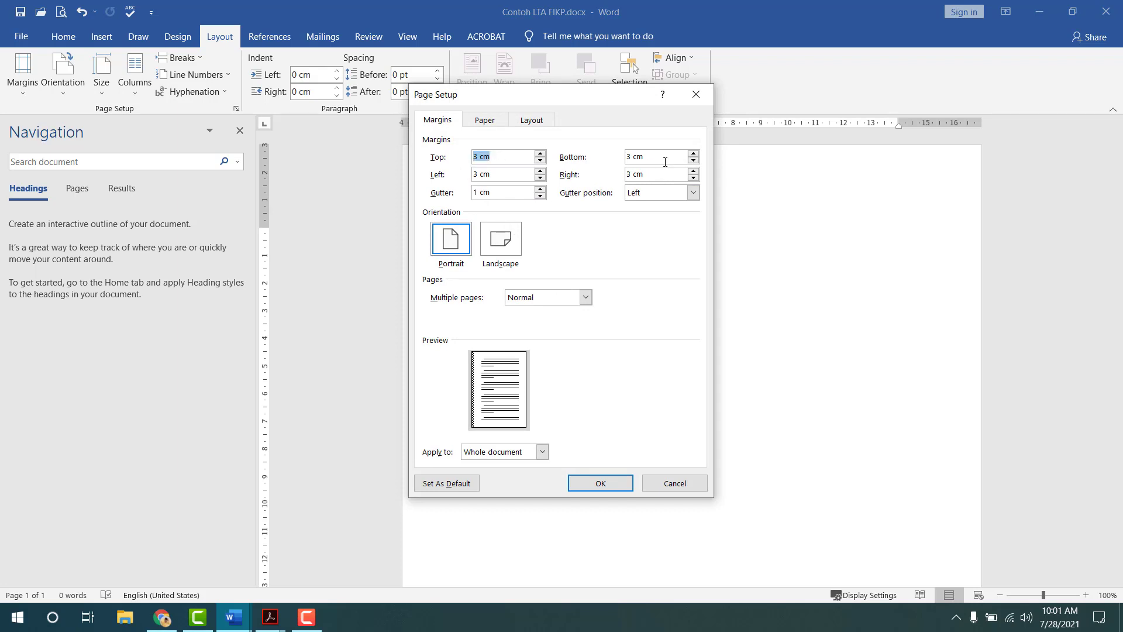
{"action": "left_click", "coordinate": [636, 166]}
{"action": "left_click_drag", "start_coordinate": [636, 166], "coordinate": [614, 173]}
{"action": "left_click_drag", "start_coordinate": [496, 176], "coordinate": [467, 177]}
{"action": "left_click_drag", "start_coordinate": [648, 177], "coordinate": [599, 196]}
{"action": "left_click_drag", "start_coordinate": [514, 193], "coordinate": [473, 193]}
{"action": "left_click", "coordinate": [520, 192]}
{"action": "double_click", "coordinate": [520, 190]}
{"action": "type", "text": "0"}
{"action": "double_click", "coordinate": [514, 174]}
{"action": "type", "text": "4"}
{"action": "key", "text": "Tab"}
{"action": "left_click_drag", "start_coordinate": [511, 176], "coordinate": [448, 178]}
{"action": "type", "text": "3"}
{"action": "left_click_drag", "start_coordinate": [485, 193], "coordinate": [448, 192]}
{"action": "type", "text": "1"}
{"action": "left_click", "coordinate": [648, 196]}
{"action": "left_click", "coordinate": [649, 196]}
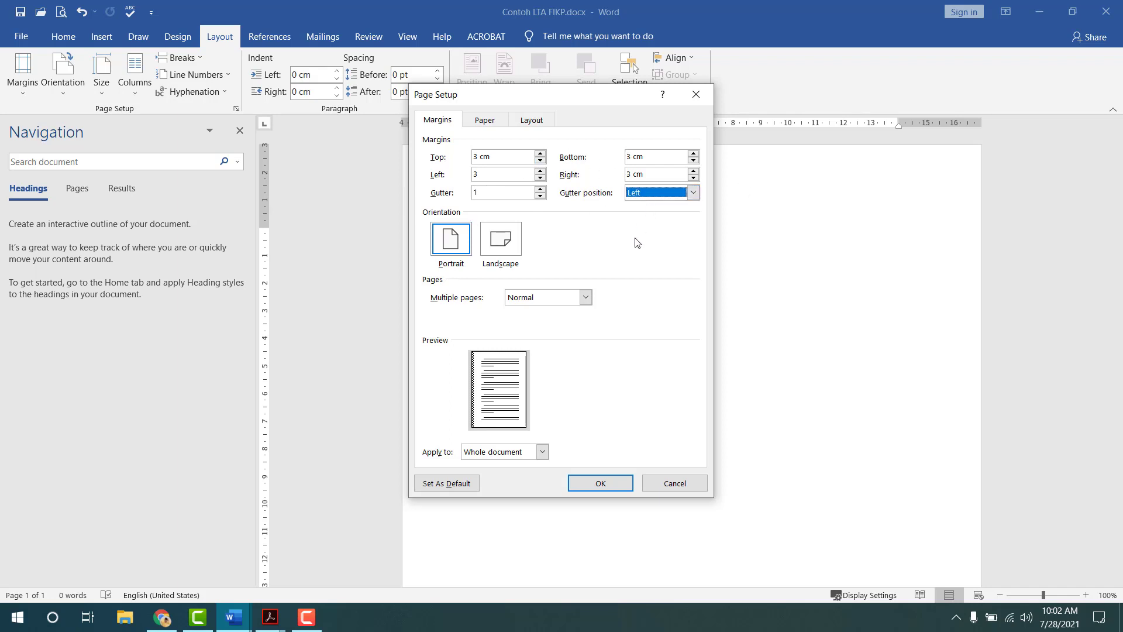
- Keep A4 210 x 297 mm paper and 1.27 cm header/footer distances, then apply the page setup
{"action": "left_click", "coordinate": [492, 124]}
{"action": "left_click", "coordinate": [490, 158]}
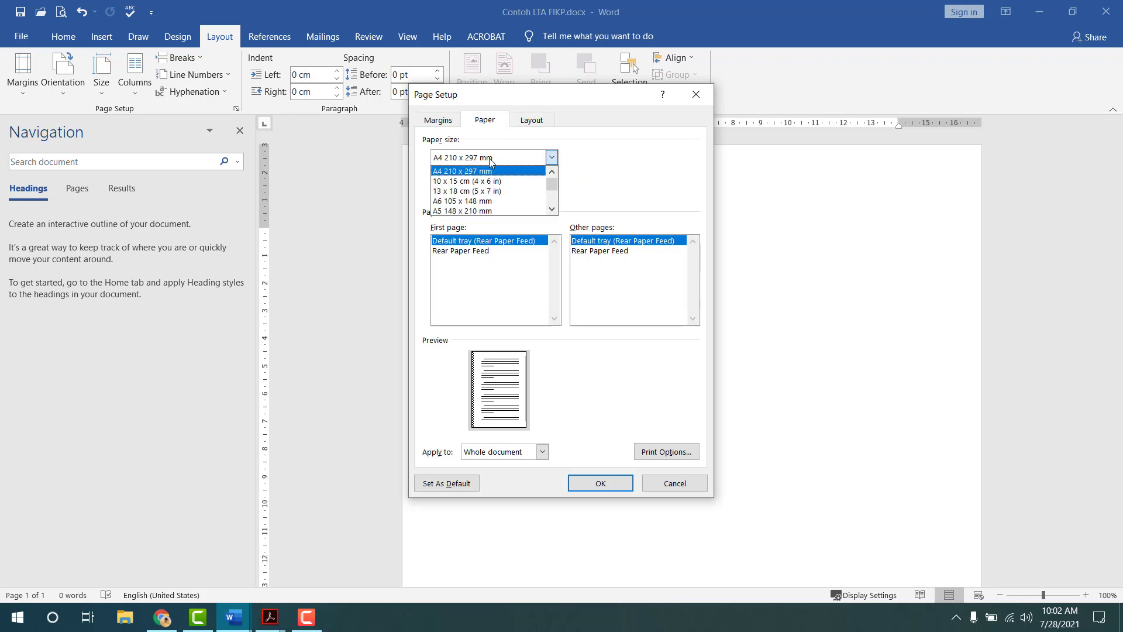
{"action": "left_click", "coordinate": [490, 161]}
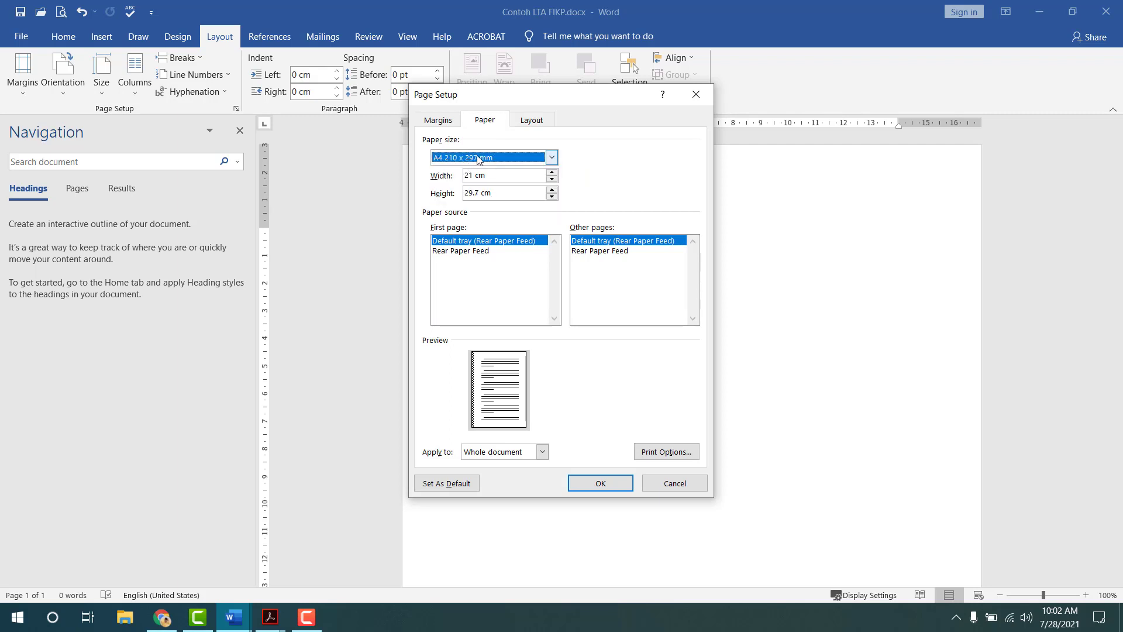
{"action": "left_click", "coordinate": [547, 126]}
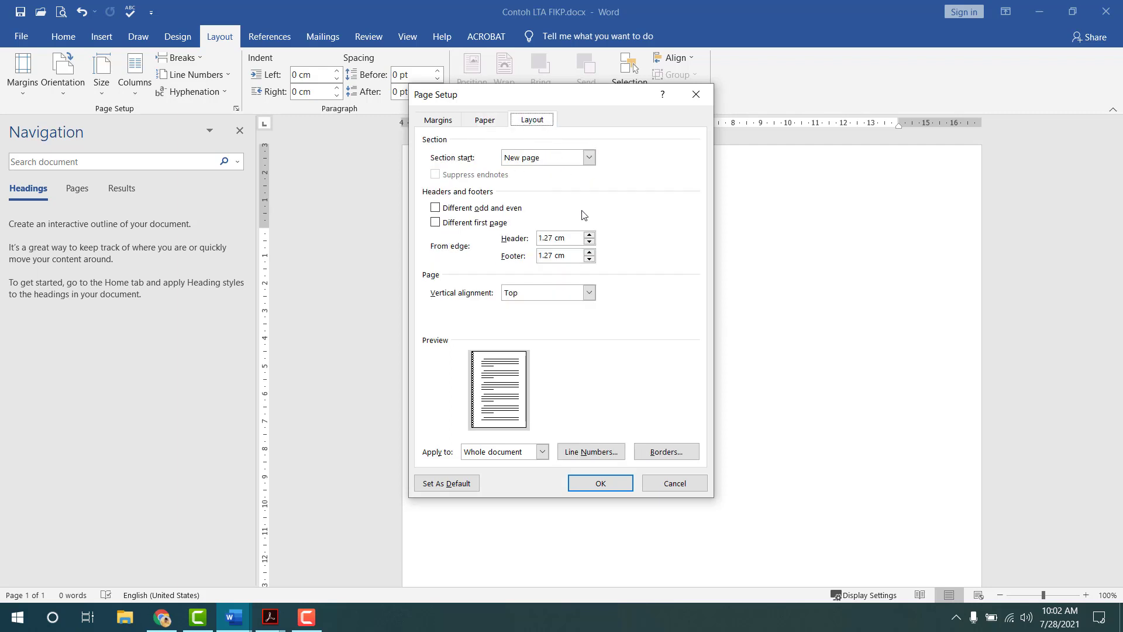
{"action": "left_click", "coordinate": [566, 237]}
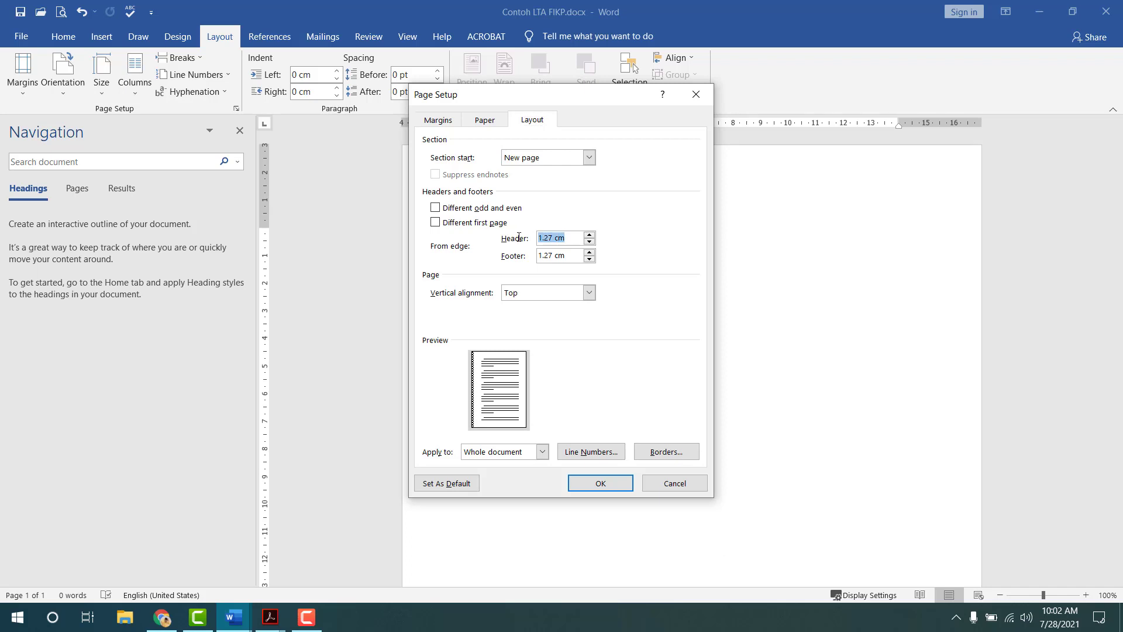
{"action": "left_click", "coordinate": [573, 256]}
{"action": "left_click", "coordinate": [612, 482]}
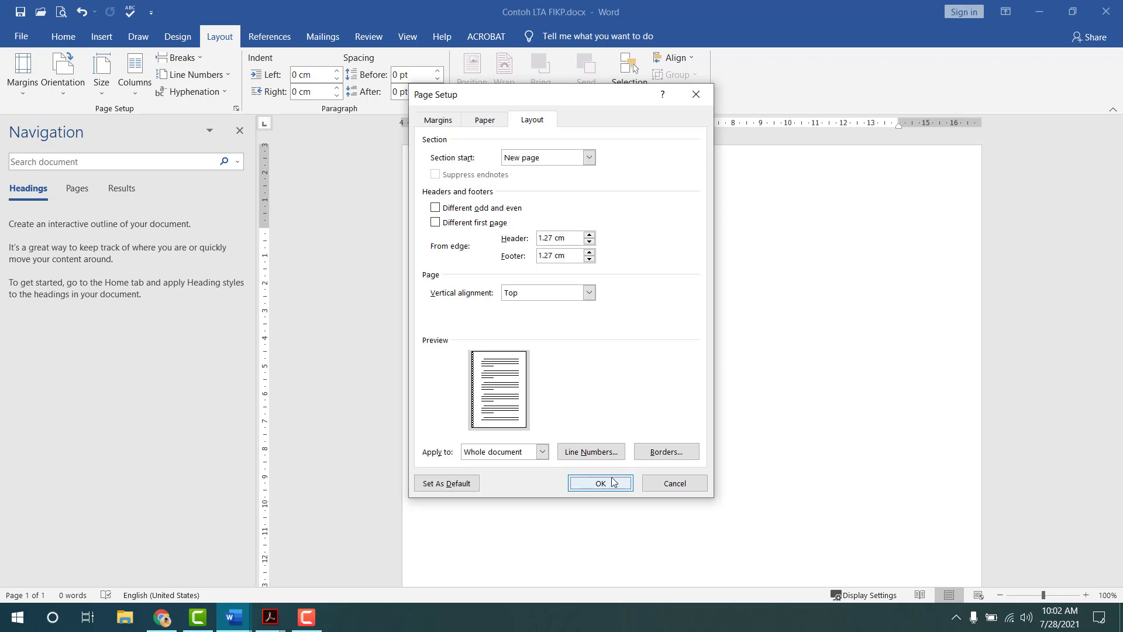
- Modify the Normal style, keeping No Spacing as following style and applying it to new template documents
{"action": "left_click", "coordinate": [63, 36]}
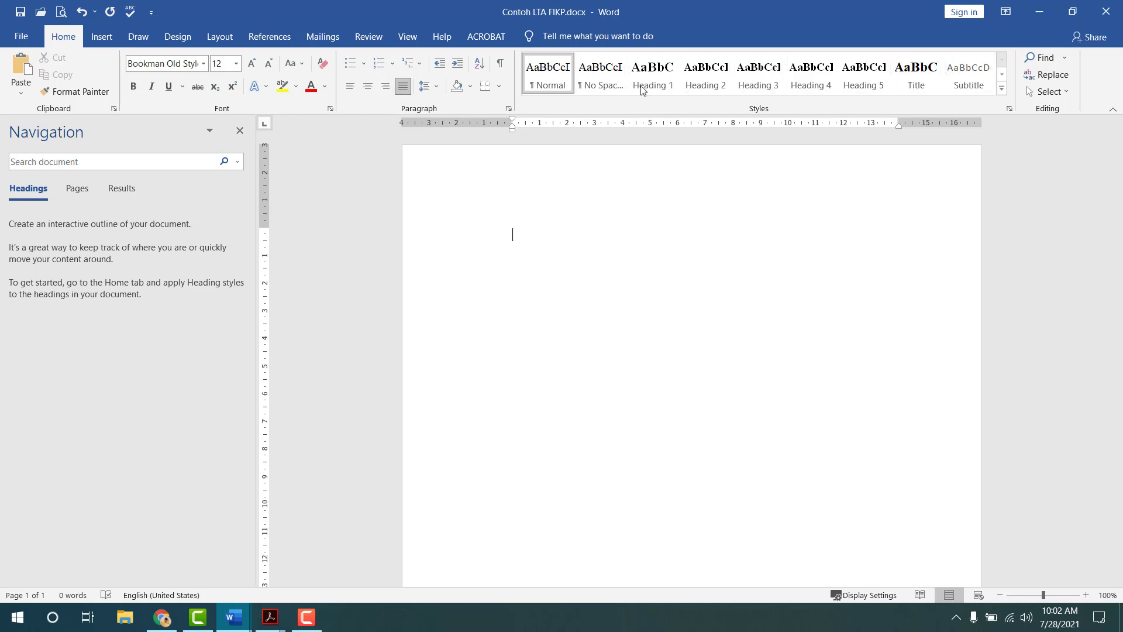
{"action": "right_click", "coordinate": [592, 76]}
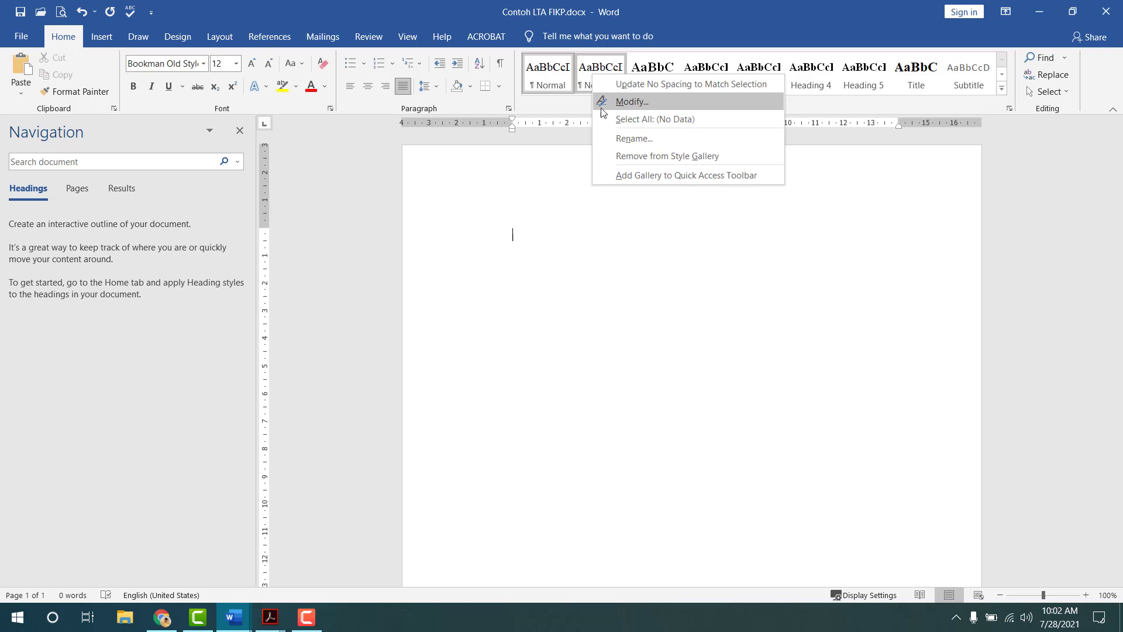
{"action": "left_click", "coordinate": [555, 209]}
{"action": "right_click", "coordinate": [556, 81]}
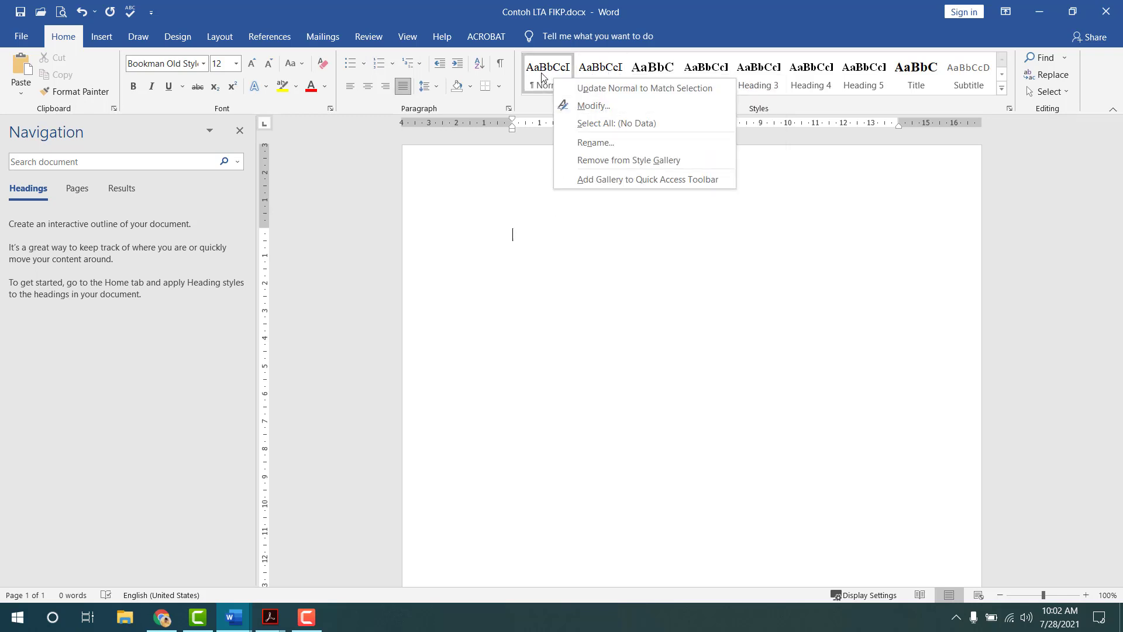
{"action": "right_click", "coordinate": [542, 73]}
{"action": "left_click", "coordinate": [571, 103]}
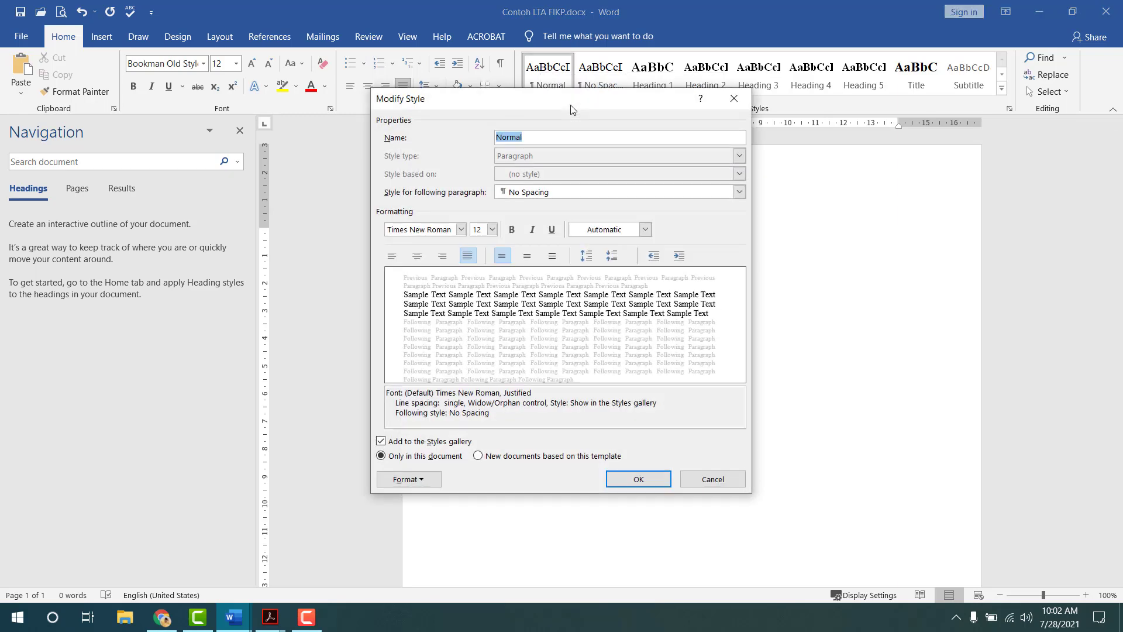
{"action": "left_click", "coordinate": [535, 194]}
{"action": "left_click", "coordinate": [536, 198]}
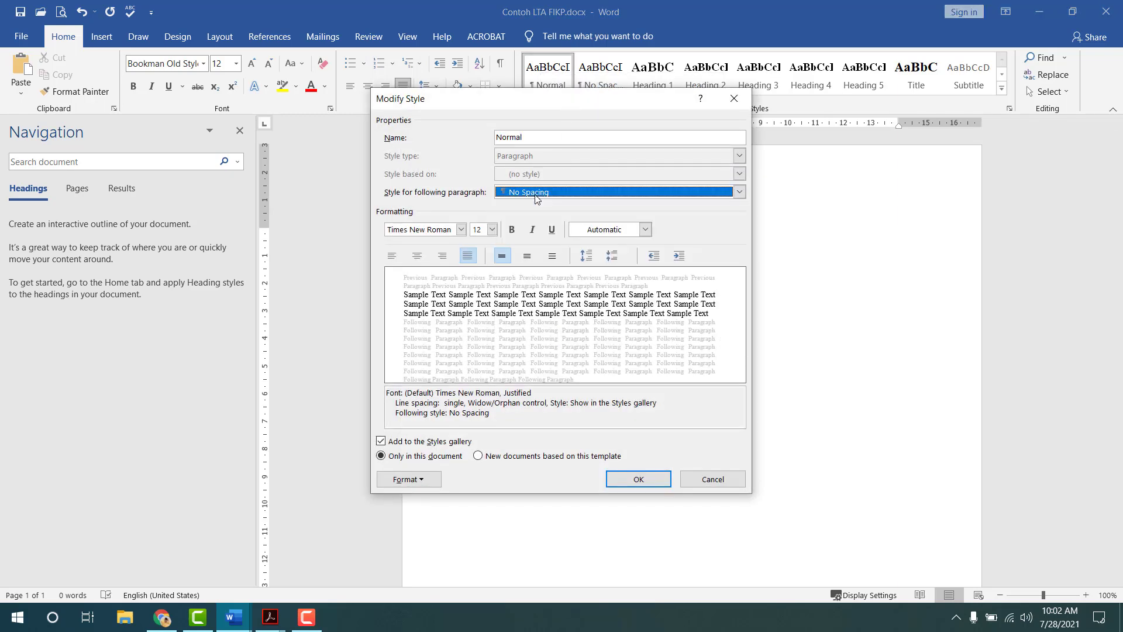
{"action": "left_click", "coordinate": [437, 232]}
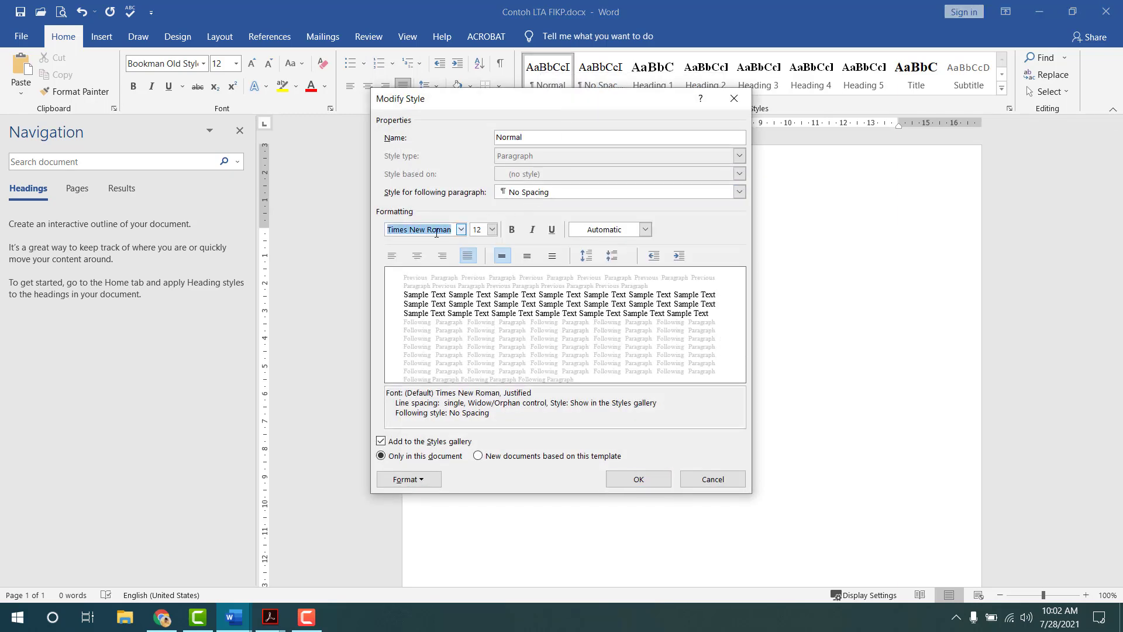
{"action": "left_click", "coordinate": [477, 230]}
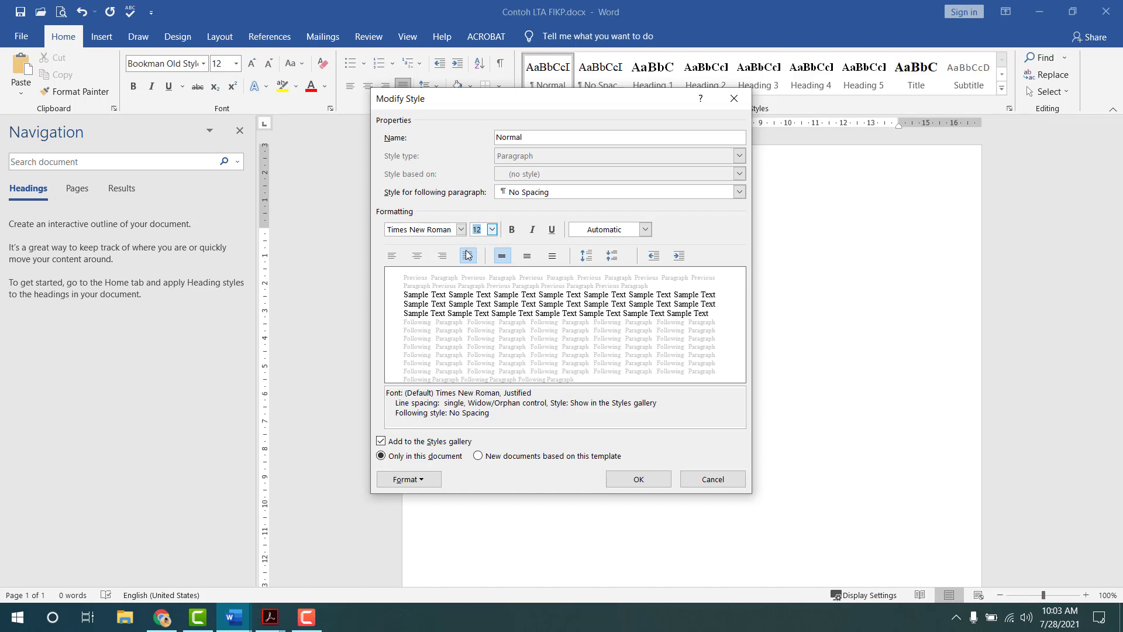
{"action": "left_click", "coordinate": [503, 459]}
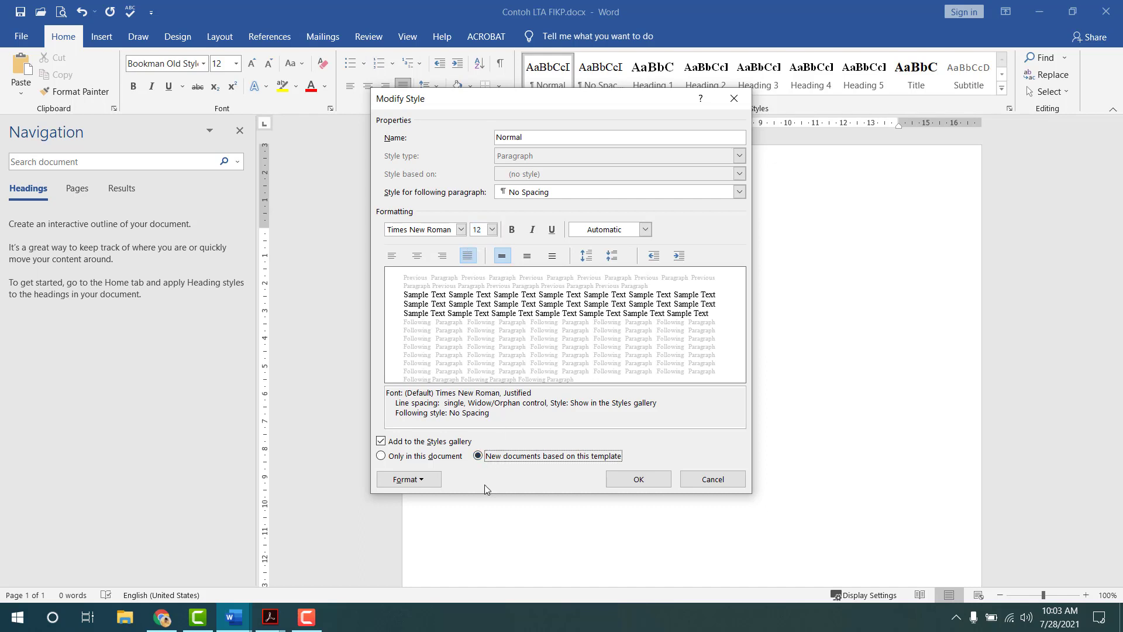
- Check the Normal style's paragraph spacing, leaving 0 pt after, and close its settings
{"action": "left_click", "coordinate": [435, 478]}
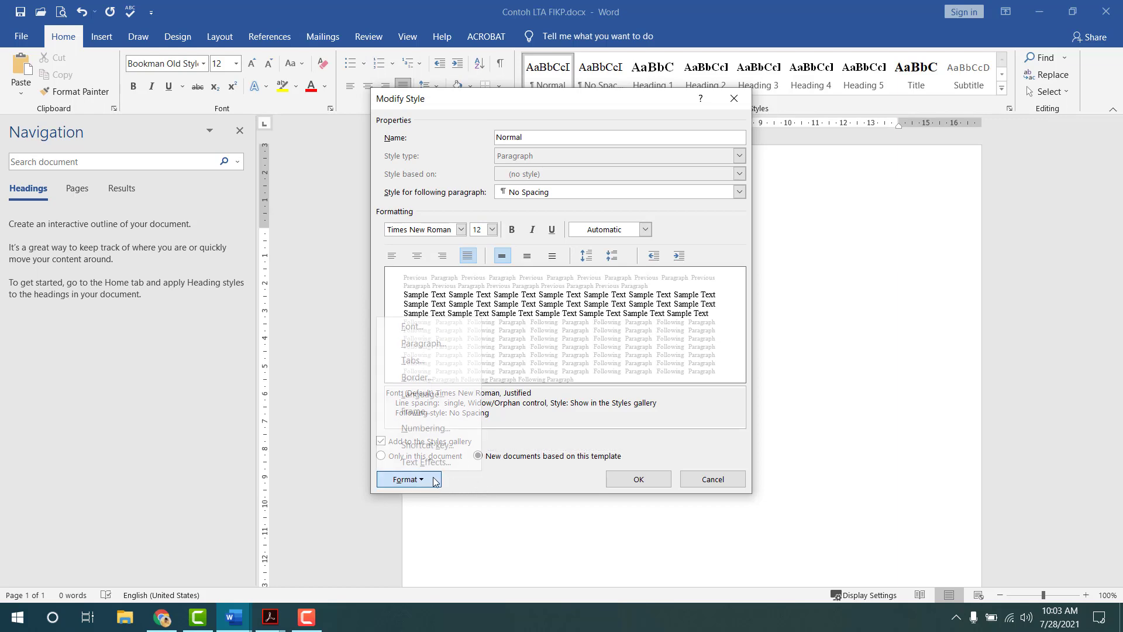
{"action": "left_click", "coordinate": [423, 343]}
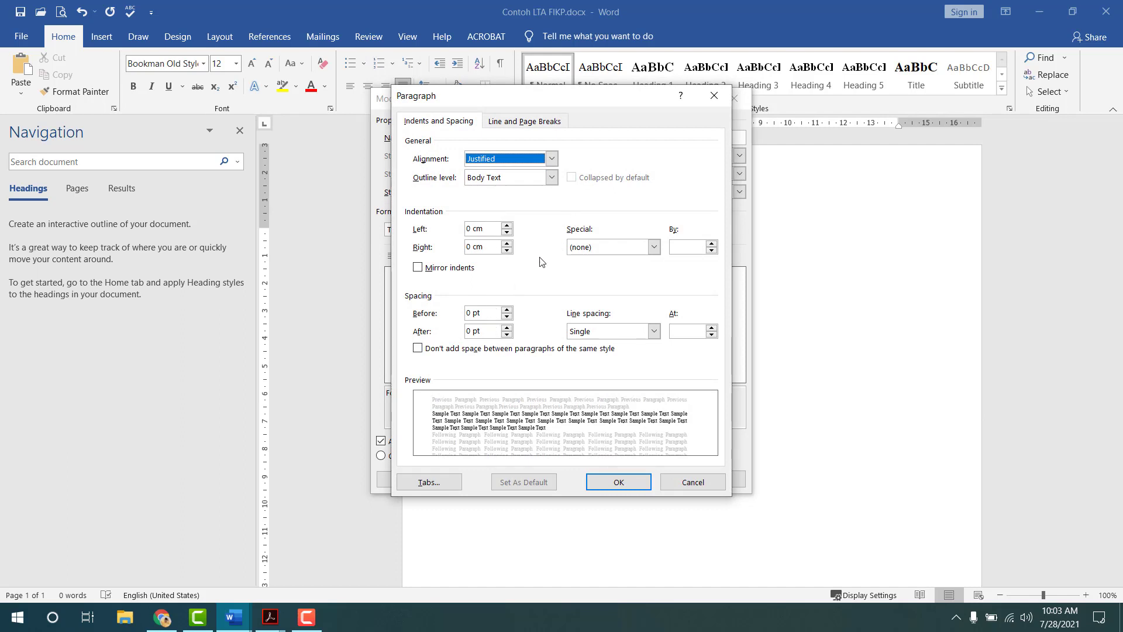
{"action": "left_click", "coordinate": [507, 328]}
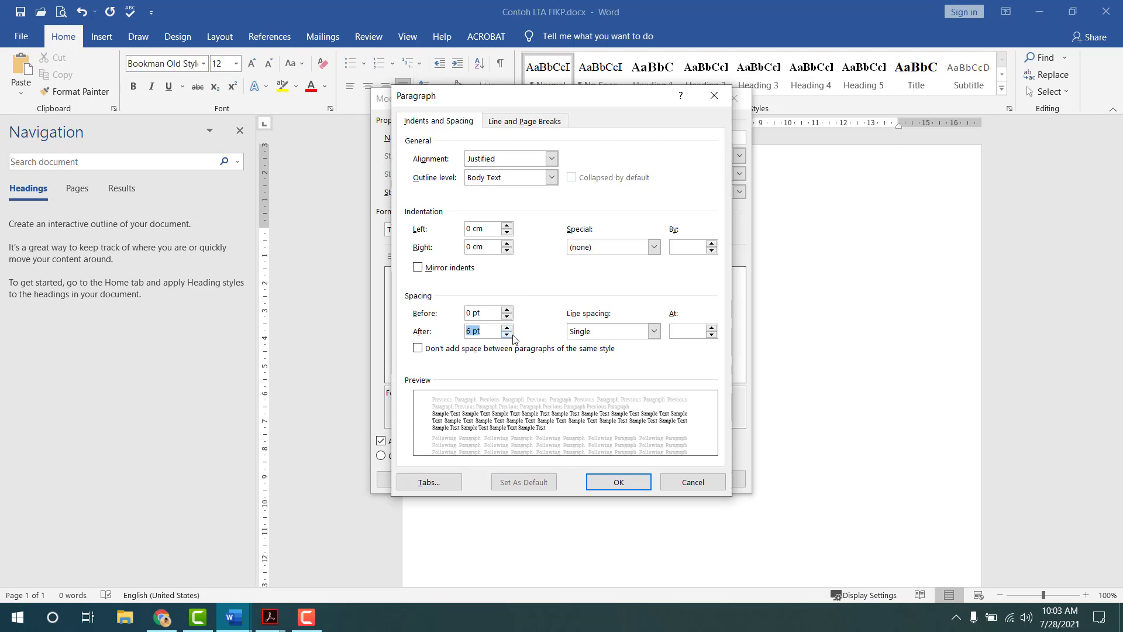
{"action": "left_click", "coordinate": [511, 334]}
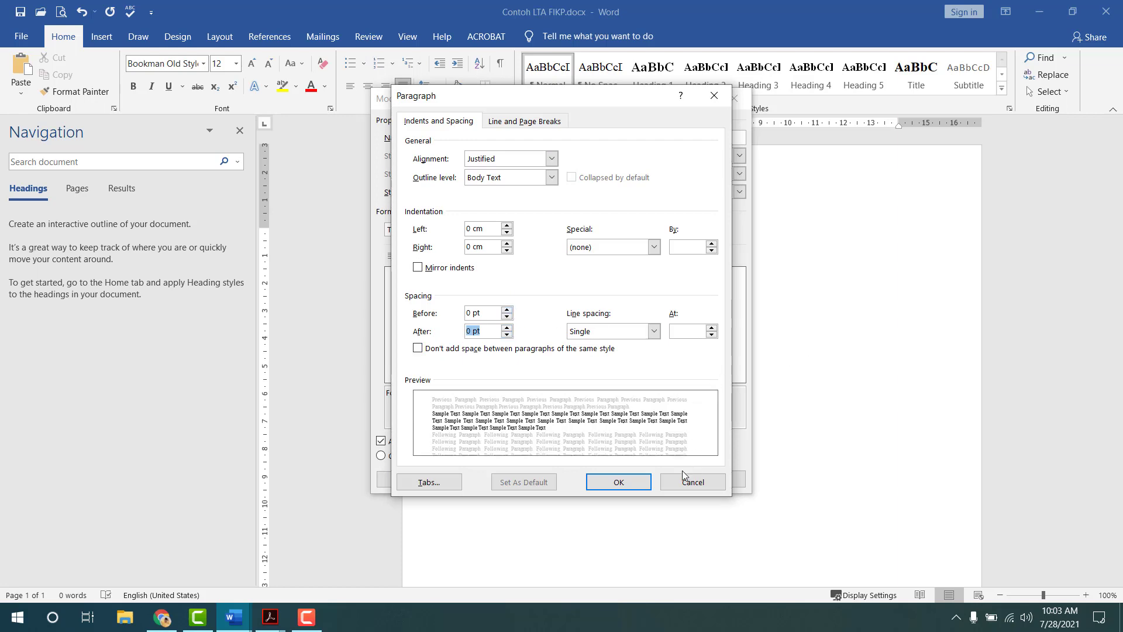
{"action": "left_click", "coordinate": [626, 481]}
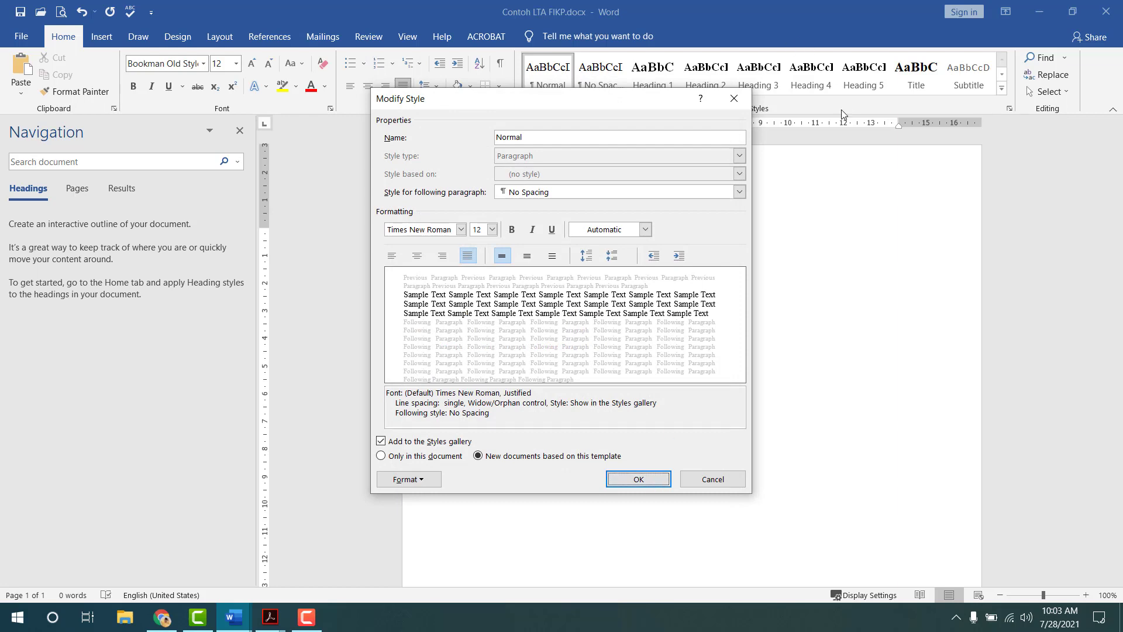
{"action": "left_click", "coordinate": [735, 98]}
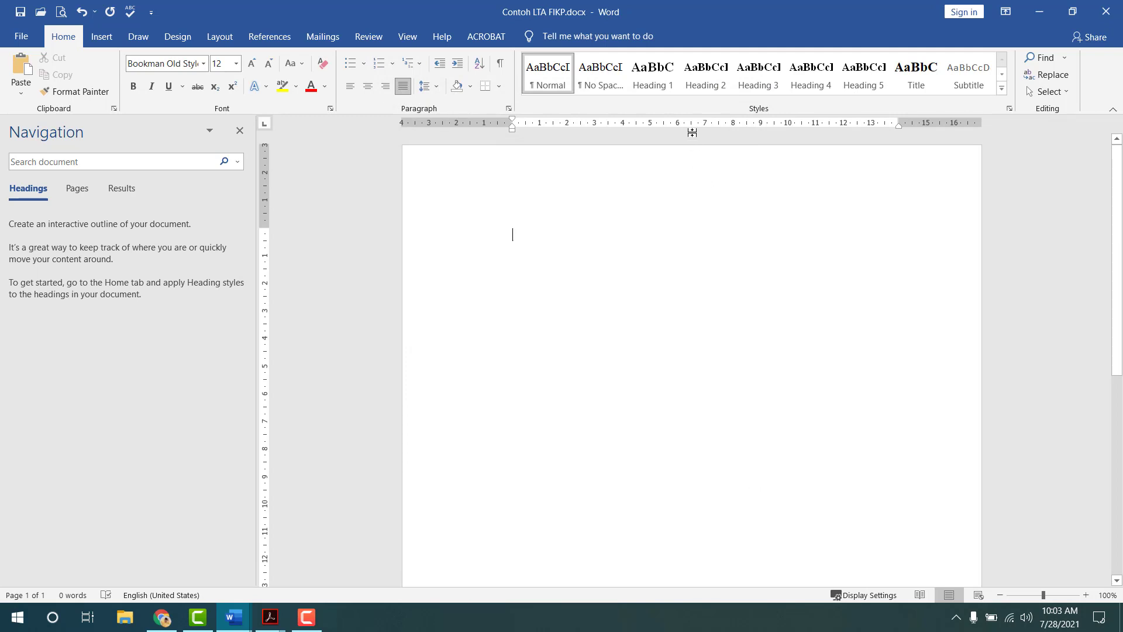
{"action": "right_click", "coordinate": [670, 81]}
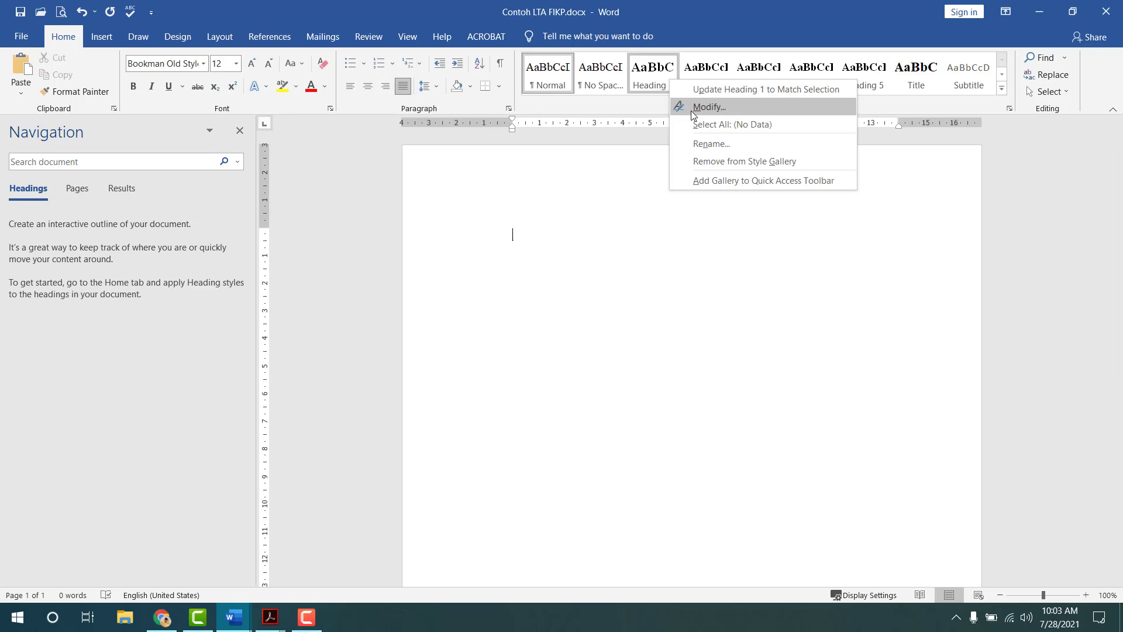
{"action": "left_click", "coordinate": [709, 107]}
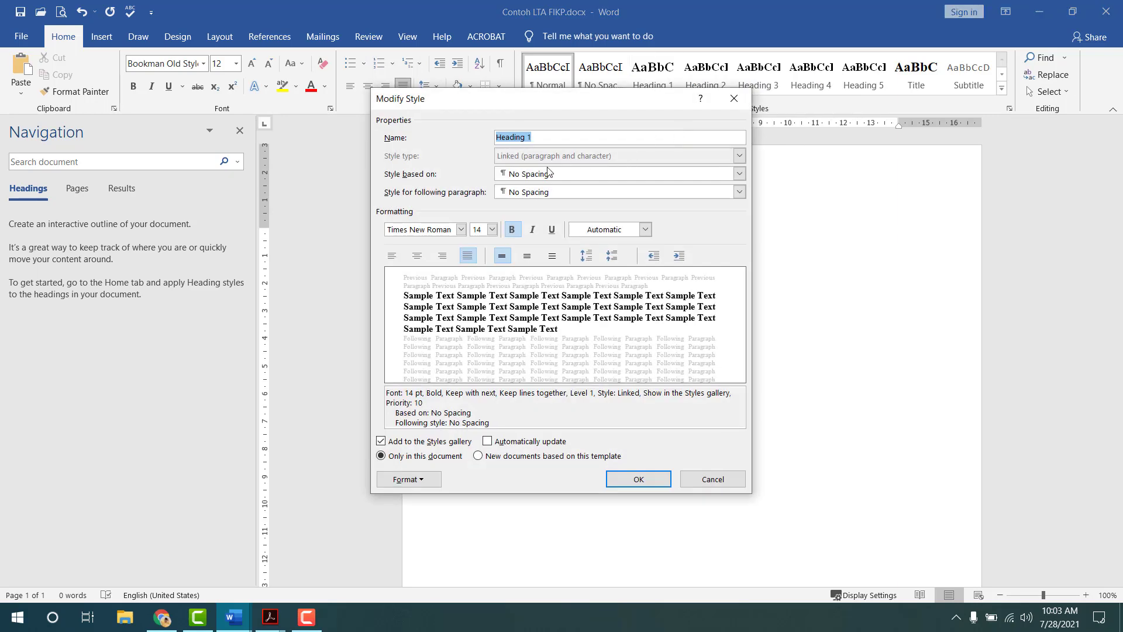
{"action": "left_click", "coordinate": [543, 179]}
{"action": "left_click", "coordinate": [542, 178]}
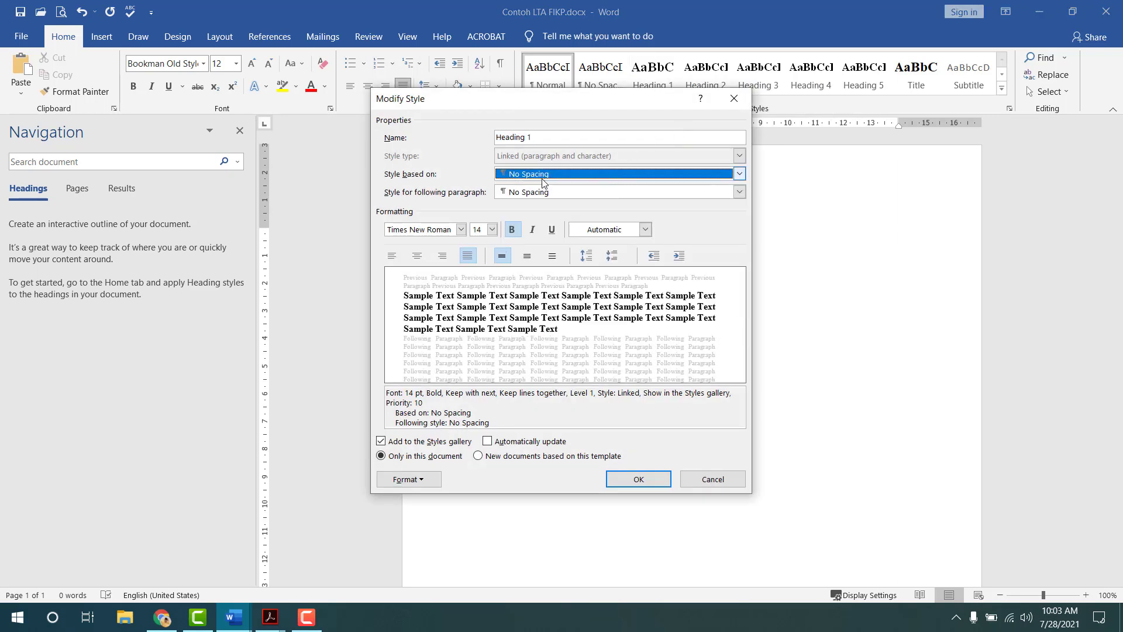
{"action": "left_click", "coordinate": [532, 199]}
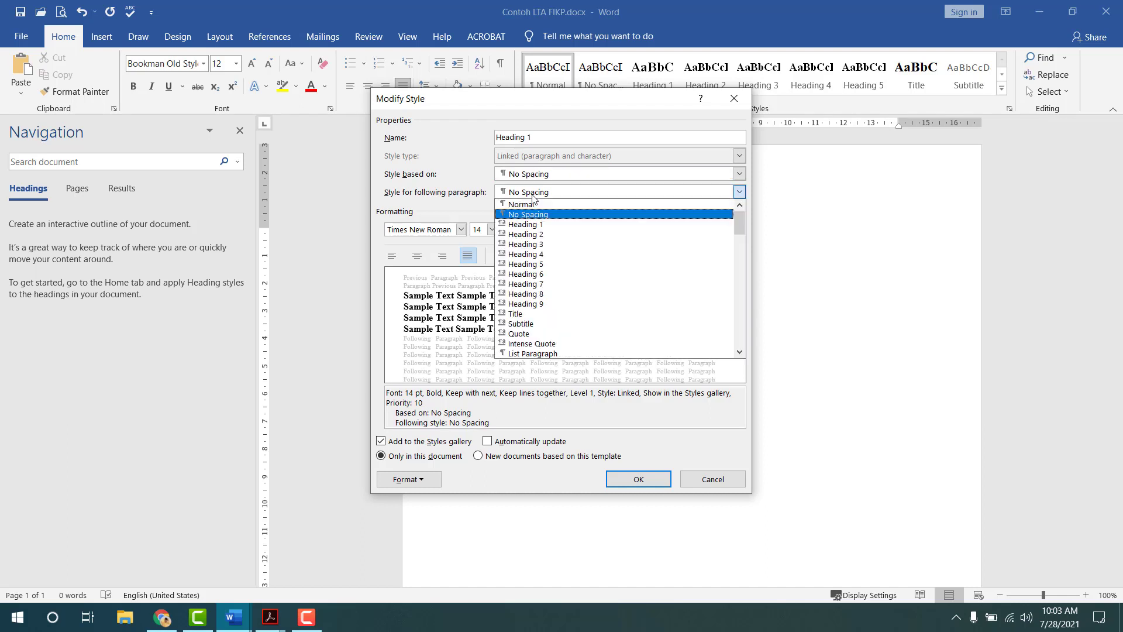
{"action": "left_click", "coordinate": [532, 200]}
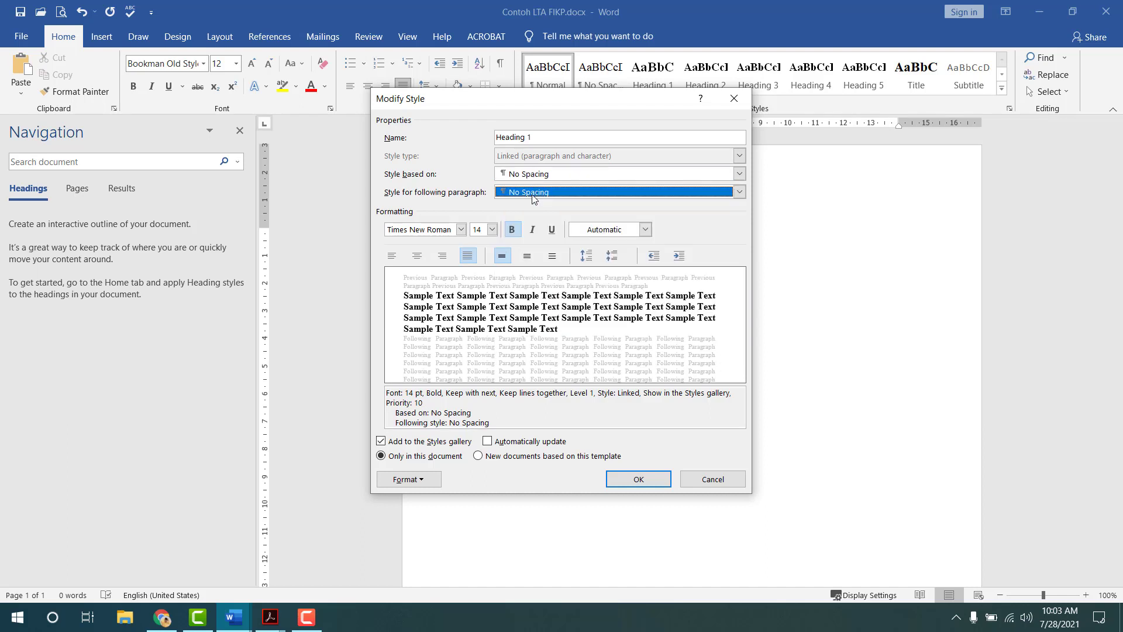
{"action": "left_click", "coordinate": [444, 228]}
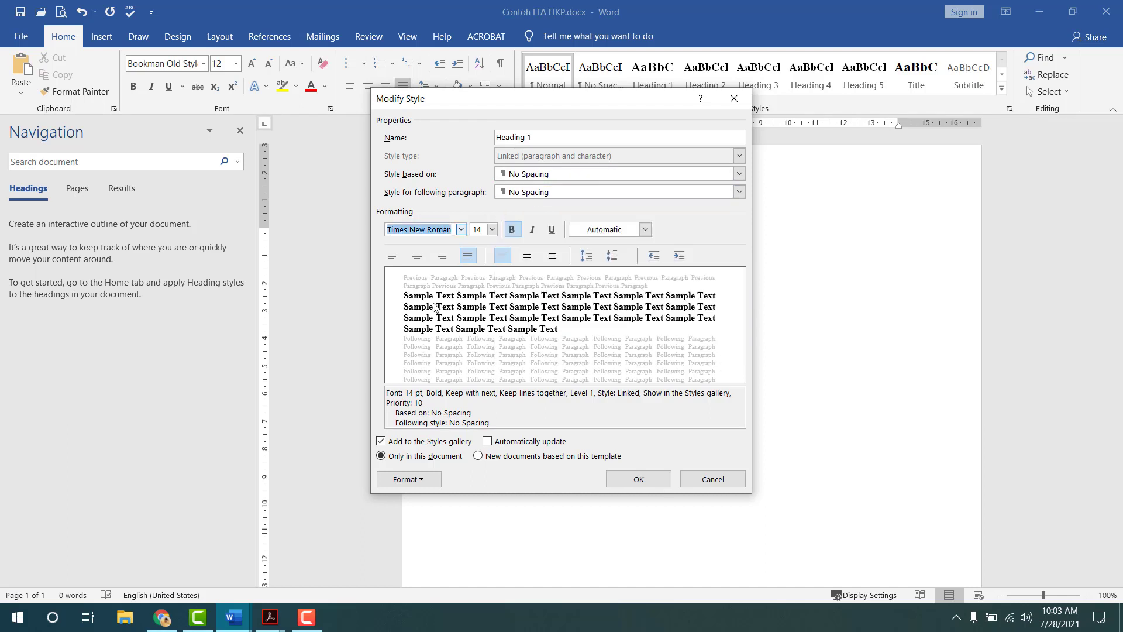
{"action": "left_click", "coordinate": [483, 229]}
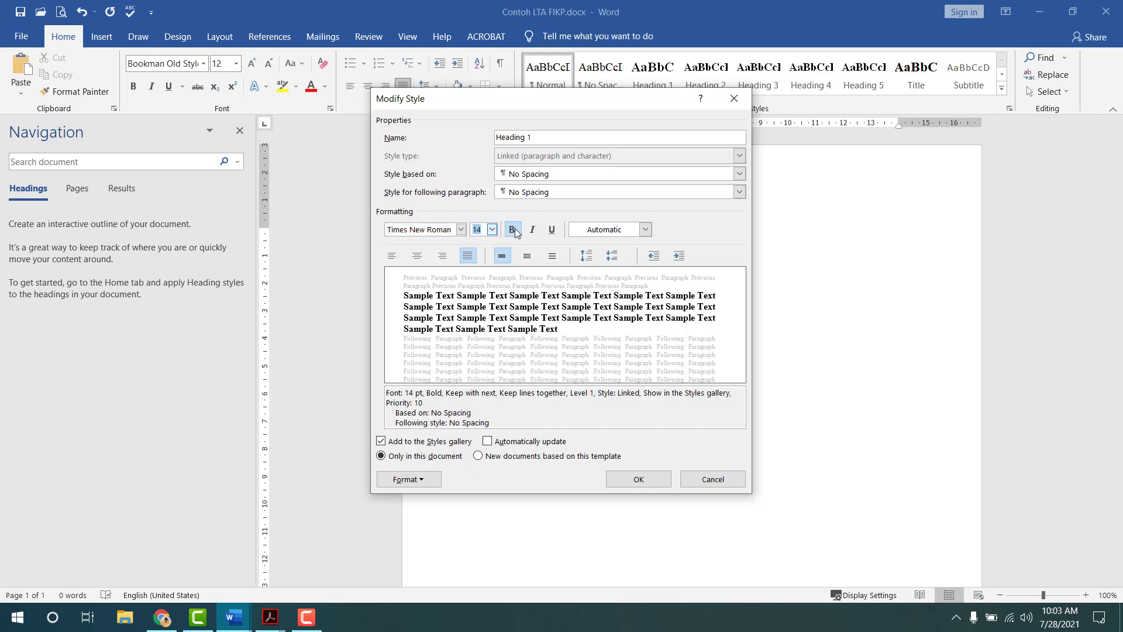
{"action": "left_click", "coordinate": [506, 455]}
{"action": "left_click", "coordinate": [412, 479]}
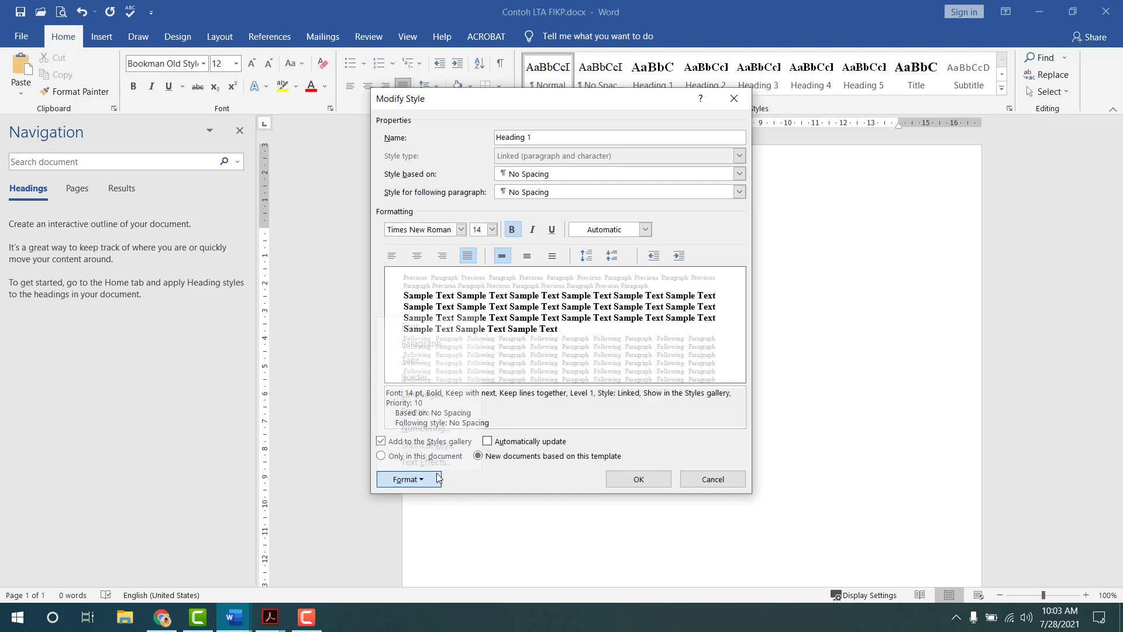
{"action": "left_click", "coordinate": [449, 350]}
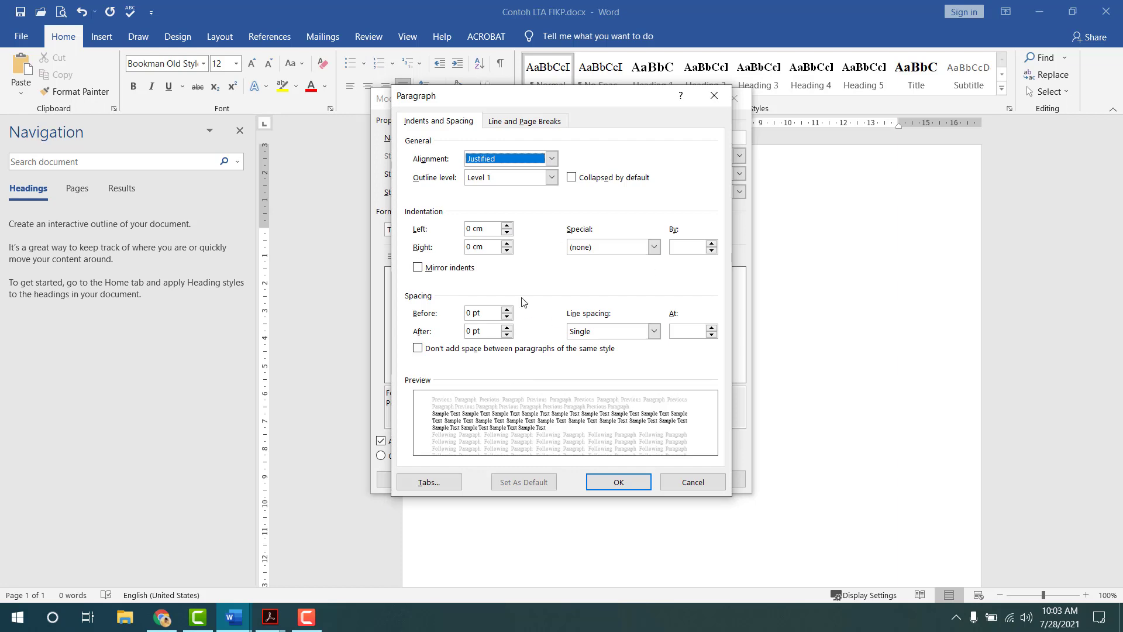
{"action": "left_click", "coordinate": [714, 95]}
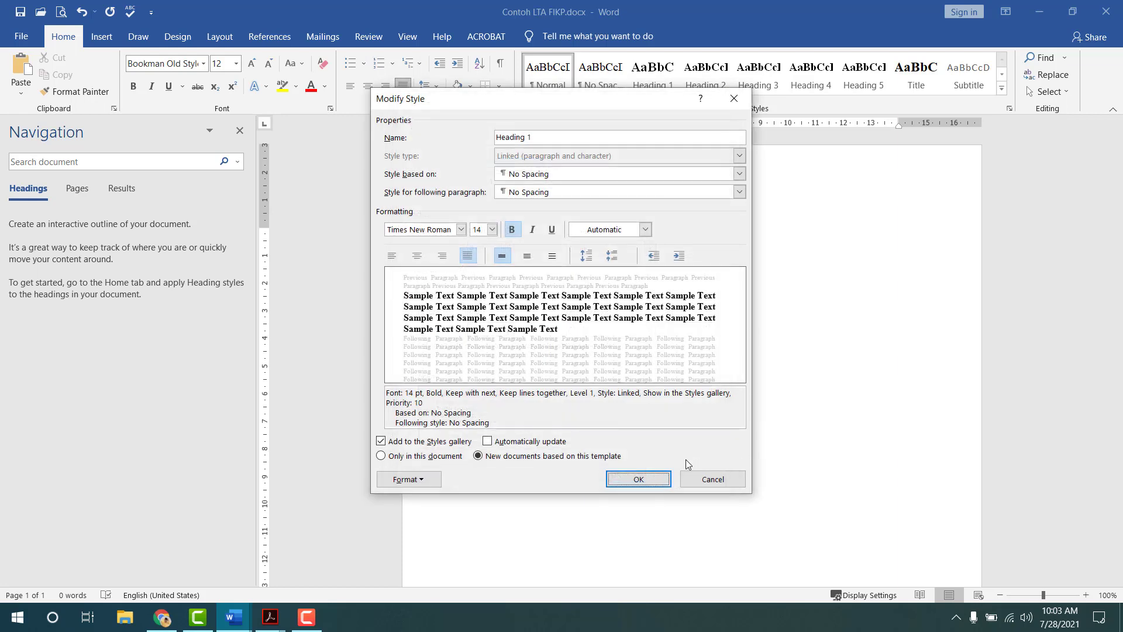
{"action": "left_click", "coordinate": [740, 103]}
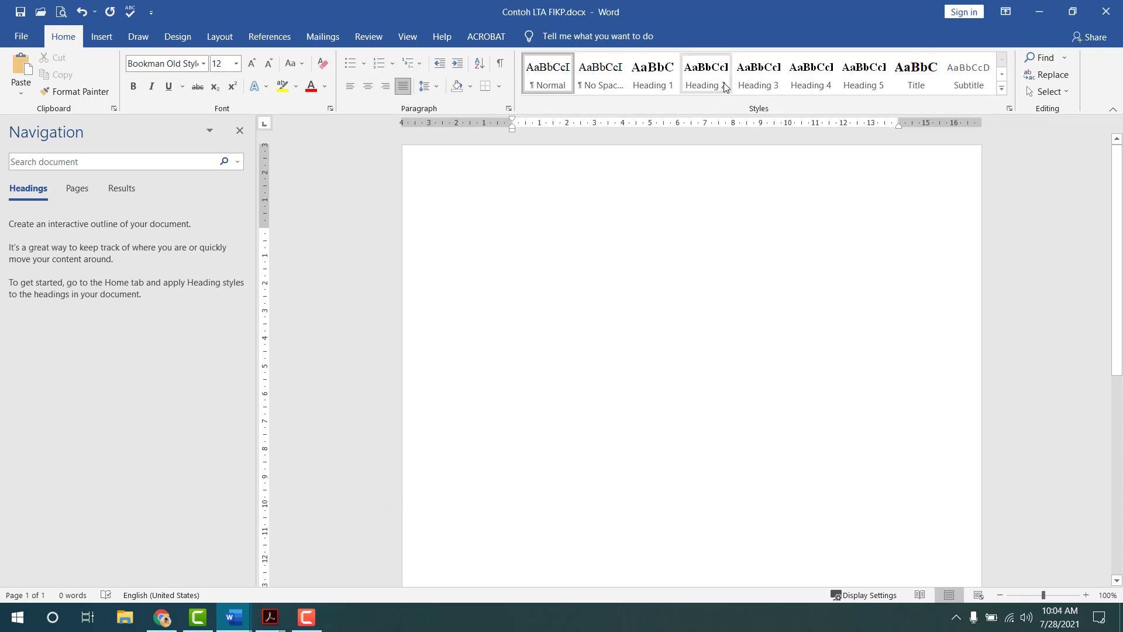
{"action": "right_click", "coordinate": [725, 86]}
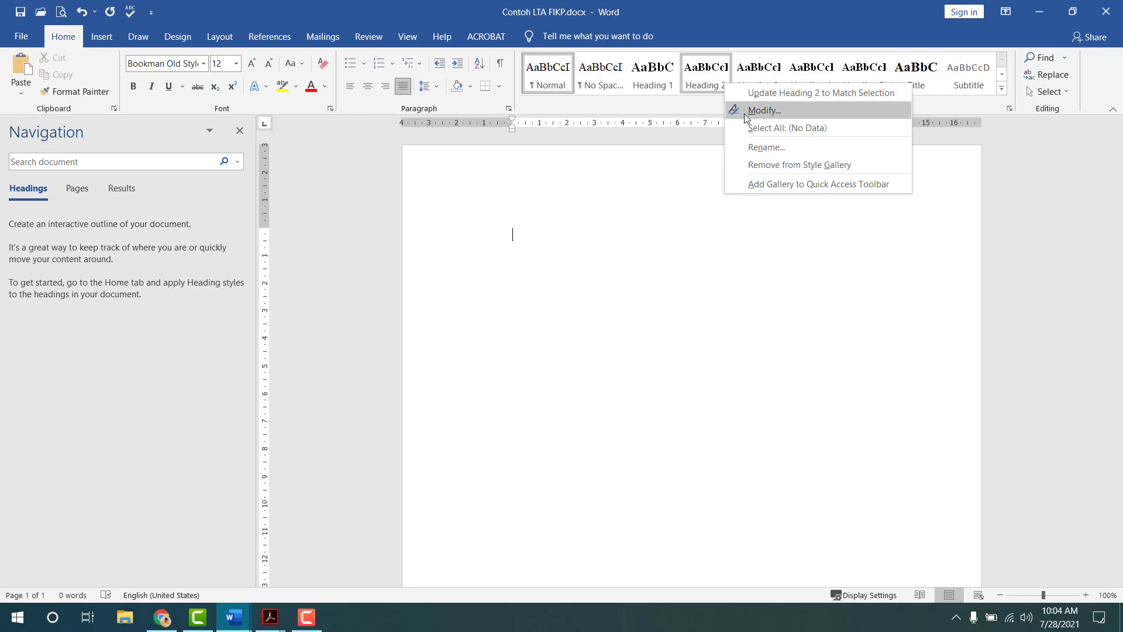
{"action": "left_click", "coordinate": [747, 111]}
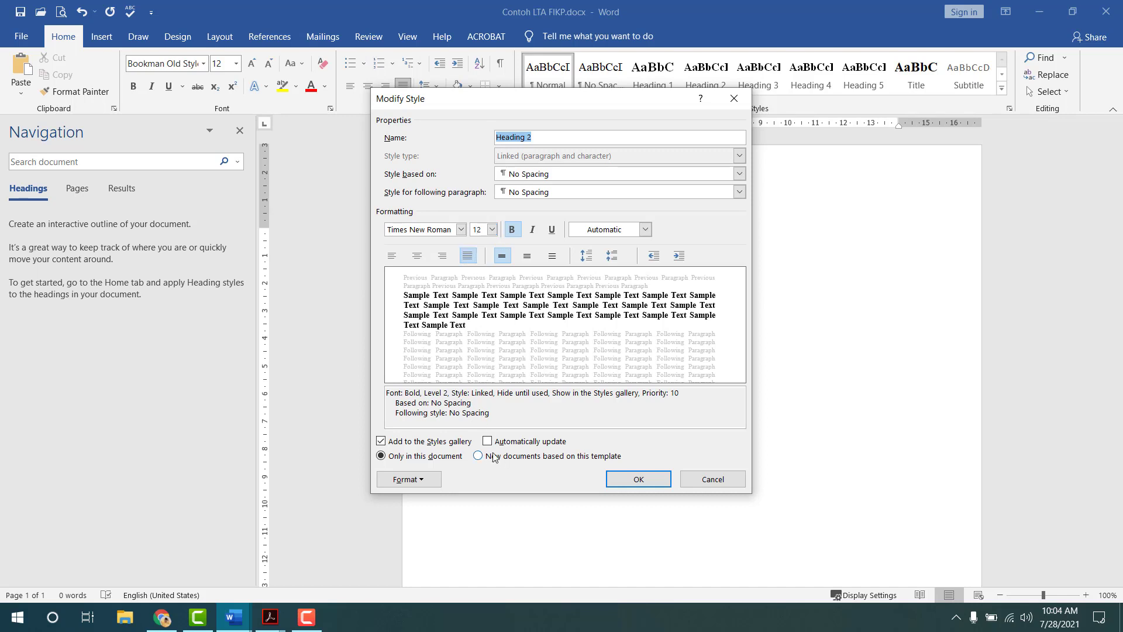
{"action": "left_click", "coordinate": [733, 100]}
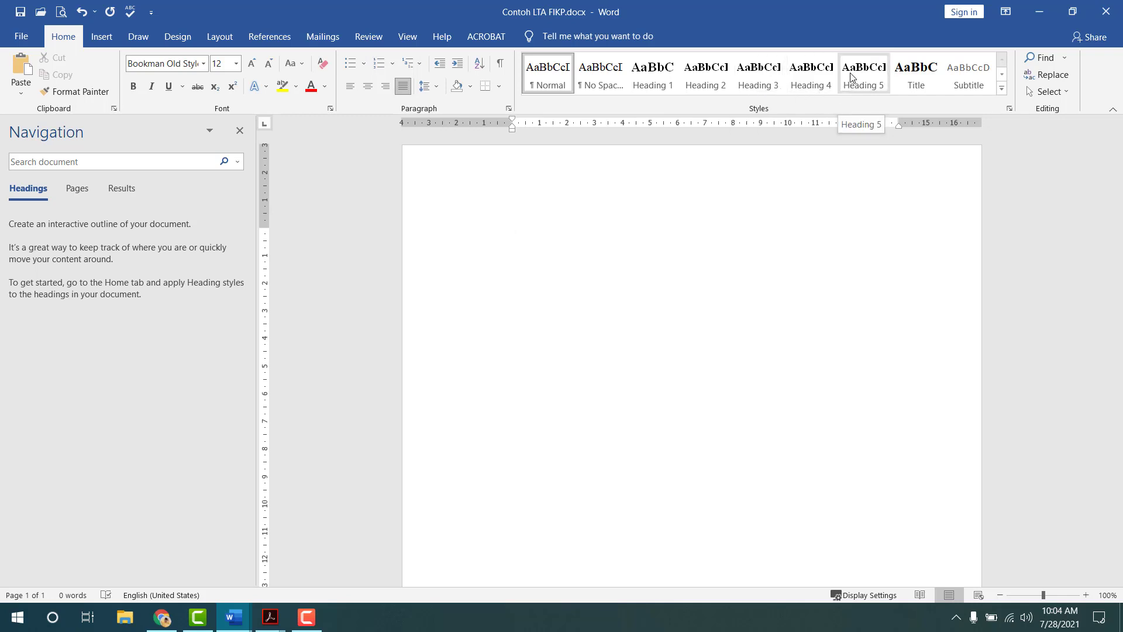
- Update Heading 5 to match the current paragraph and remove Heading 6 from the style gallery
{"action": "right_click", "coordinate": [758, 87]}
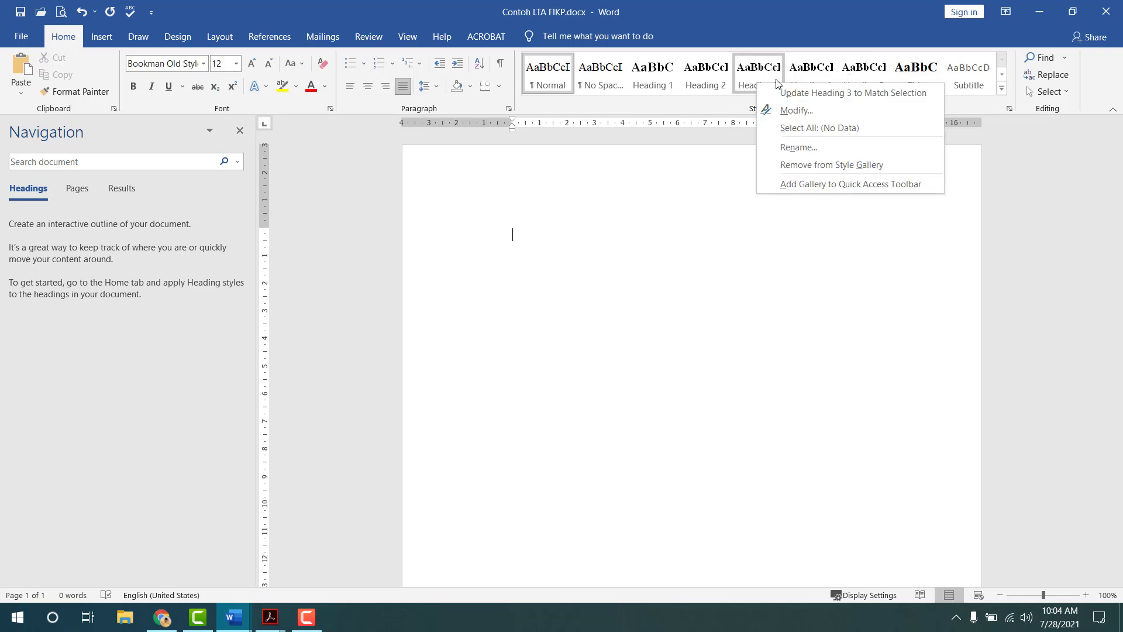
{"action": "right_click", "coordinate": [871, 75]}
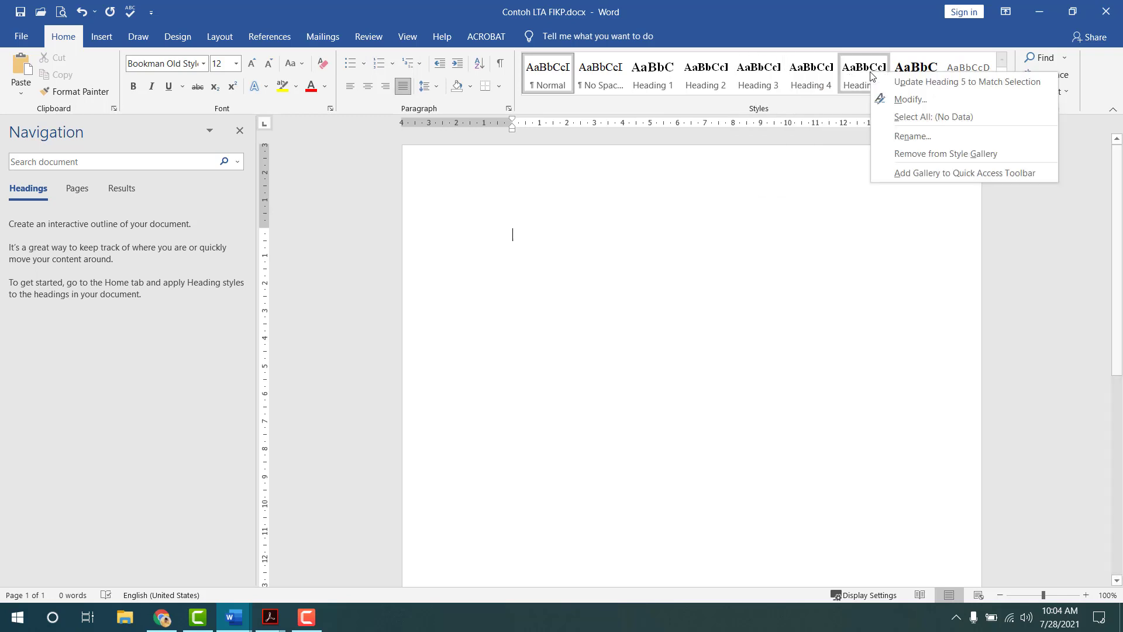
{"action": "left_click", "coordinate": [911, 85]}
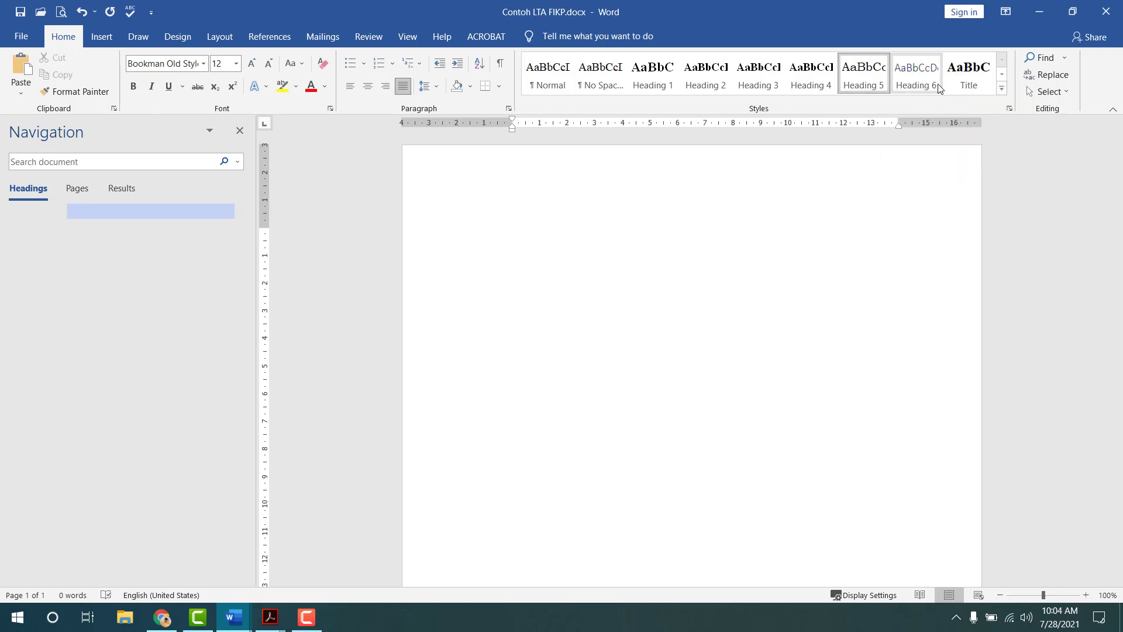
{"action": "right_click", "coordinate": [917, 84]}
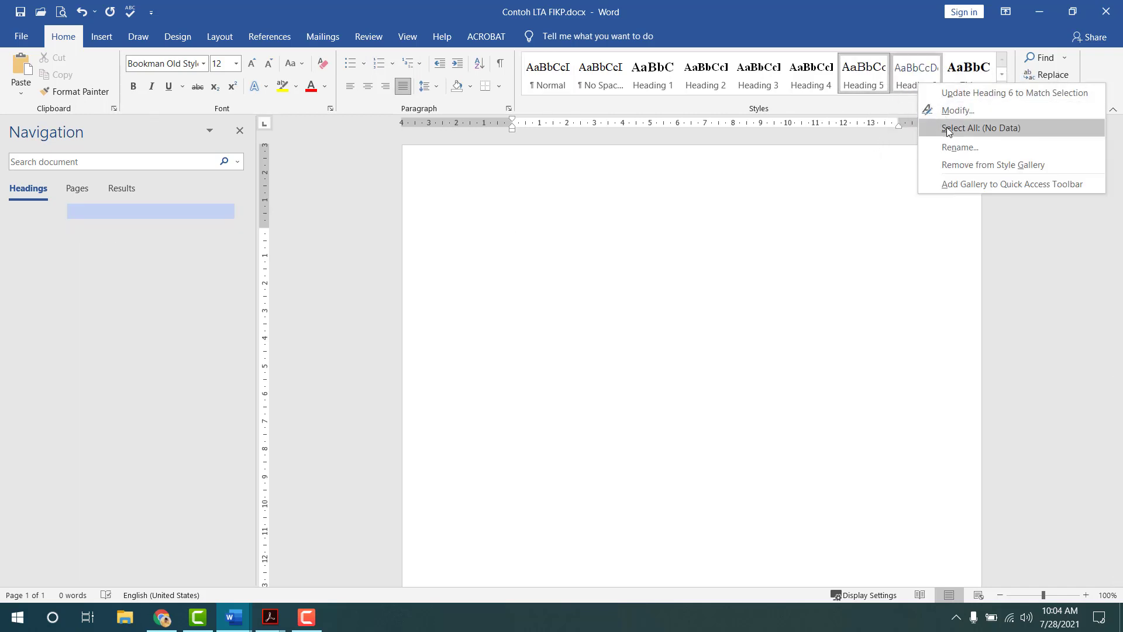
{"action": "left_click", "coordinate": [958, 165]}
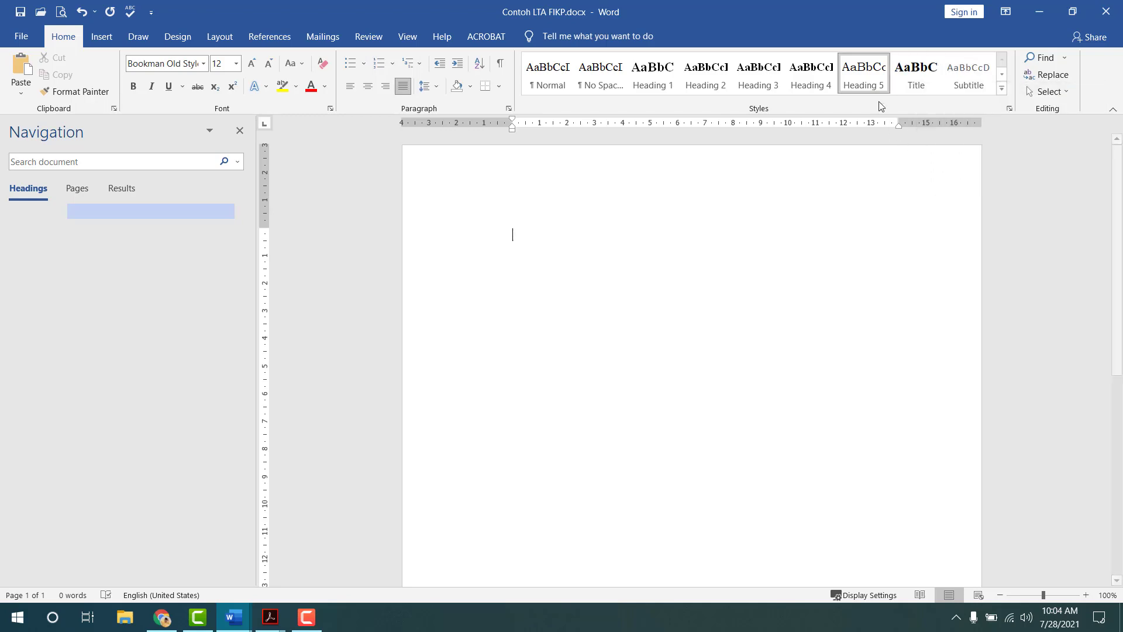
- Make Heading 5 bold Times New Roman, saved for new documents based on the template
{"action": "right_click", "coordinate": [860, 58]}
{"action": "left_click", "coordinate": [879, 87]}
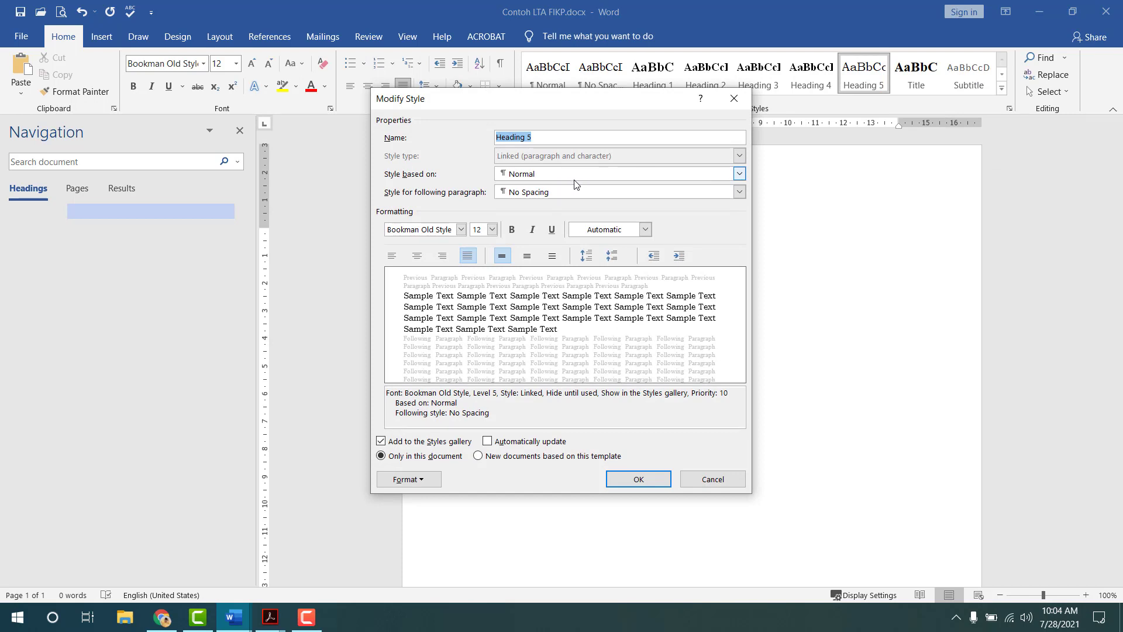
{"action": "left_click", "coordinate": [512, 230]}
{"action": "left_click", "coordinate": [461, 229]}
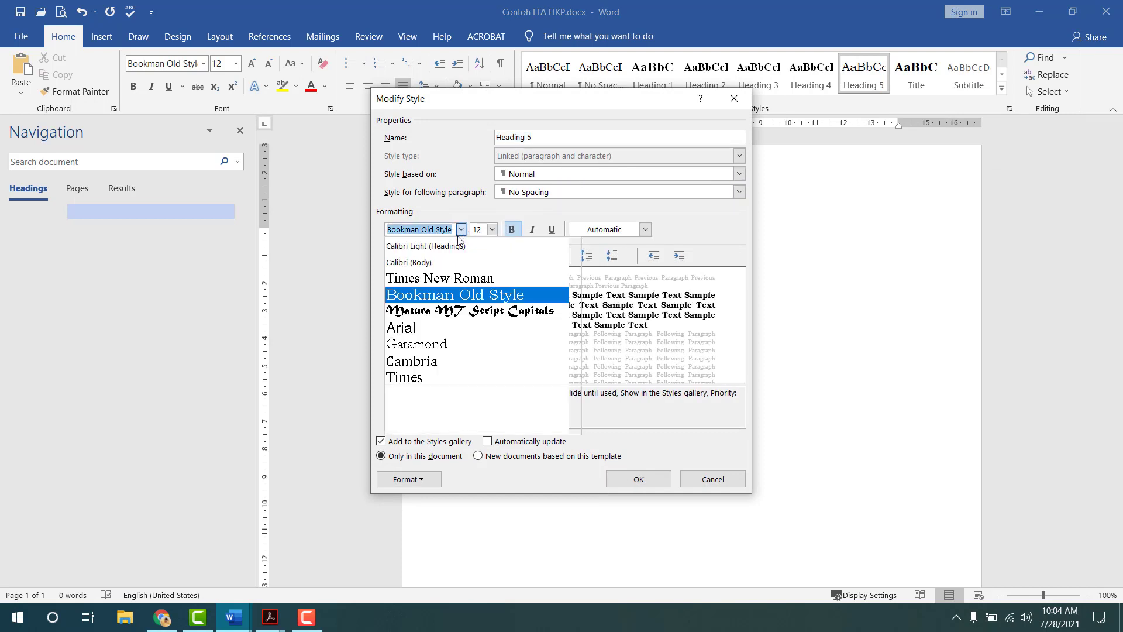
{"action": "left_click", "coordinate": [414, 386]}
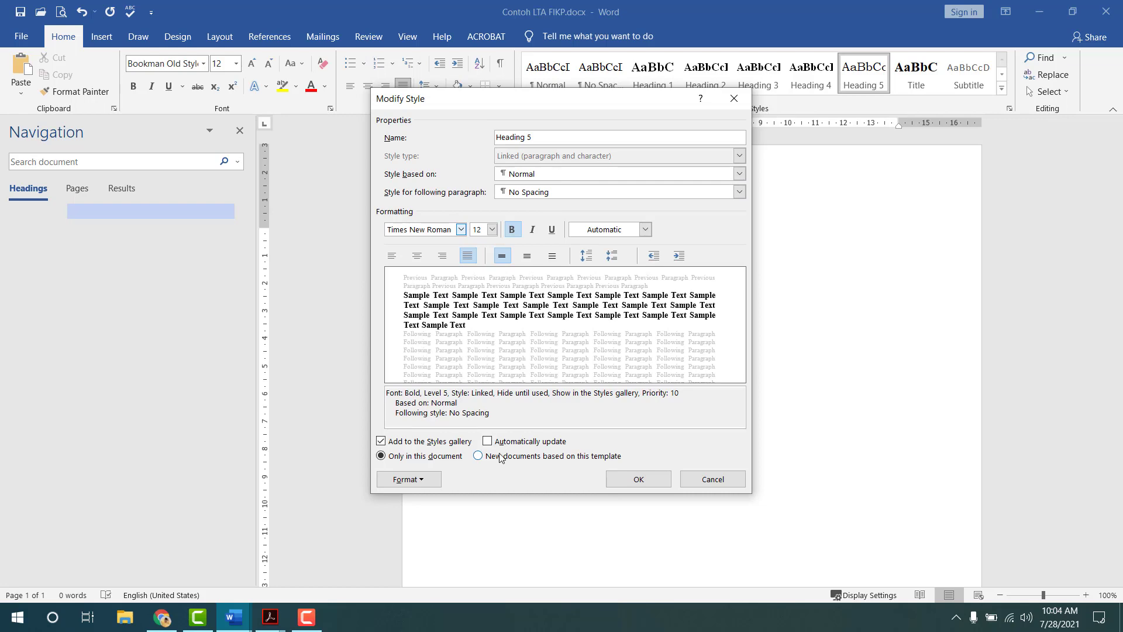
{"action": "left_click", "coordinate": [479, 456]}
{"action": "left_click", "coordinate": [409, 479]}
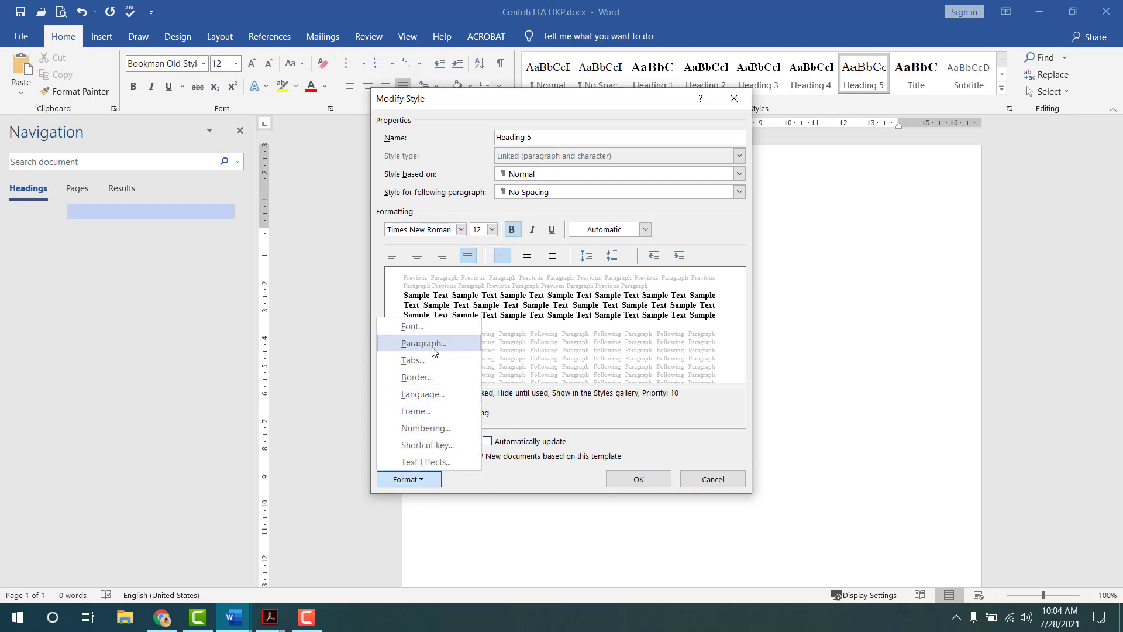
{"action": "left_click", "coordinate": [424, 343]}
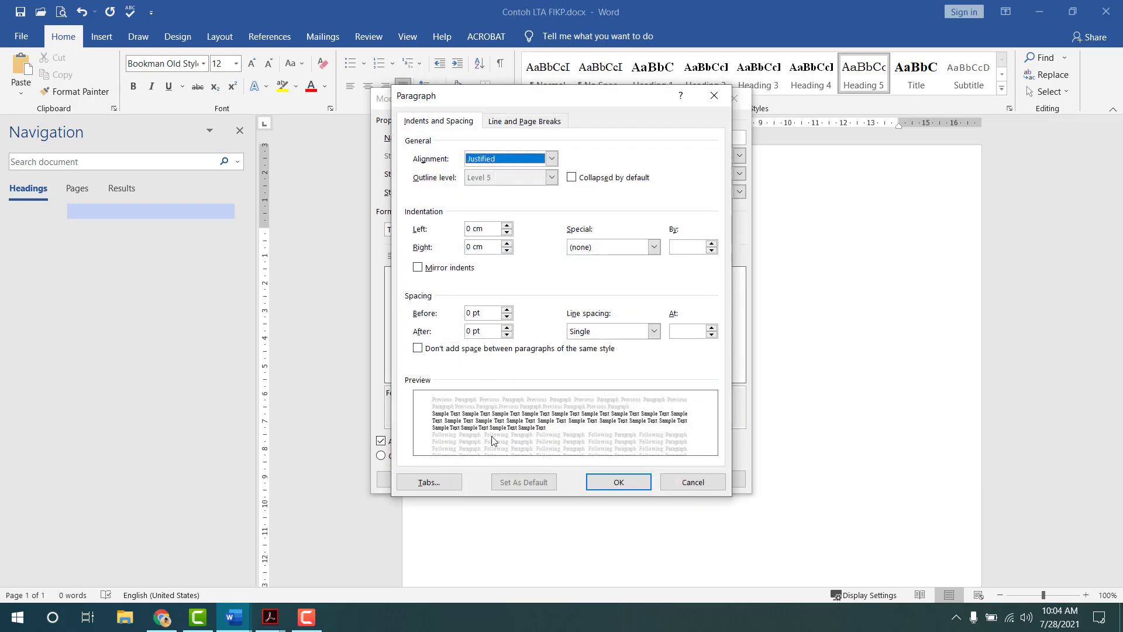
{"action": "left_click", "coordinate": [615, 482]}
{"action": "left_click", "coordinate": [654, 484]}
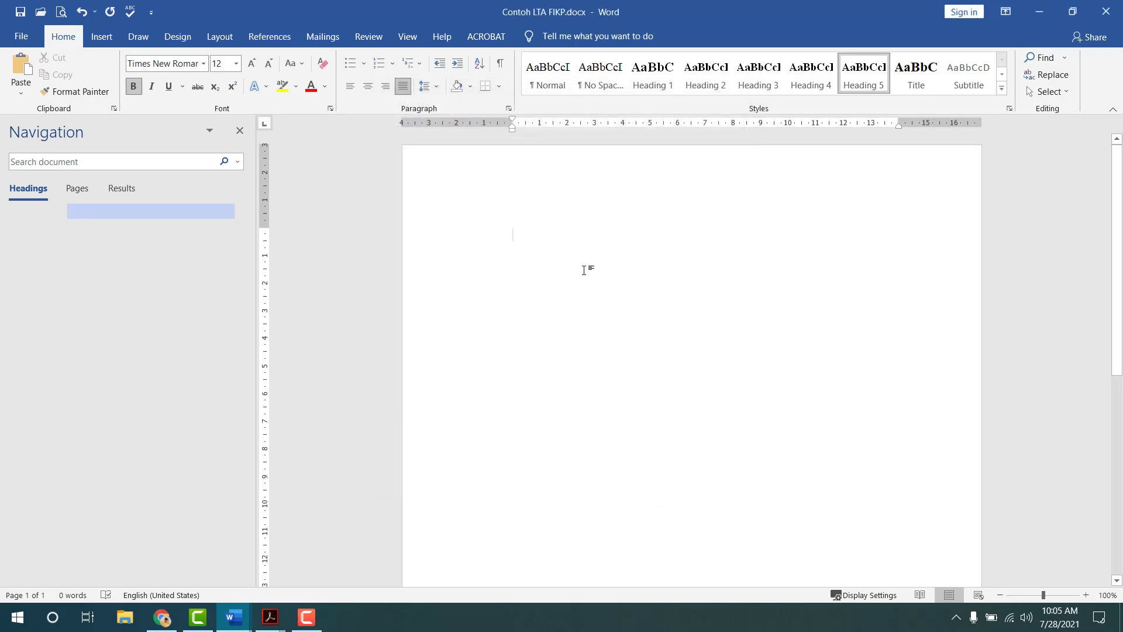
- Give the Title style centred paragraph alignment, kept for new documents based on this template
{"action": "right_click", "coordinate": [922, 71]}
{"action": "left_click", "coordinate": [943, 100]}
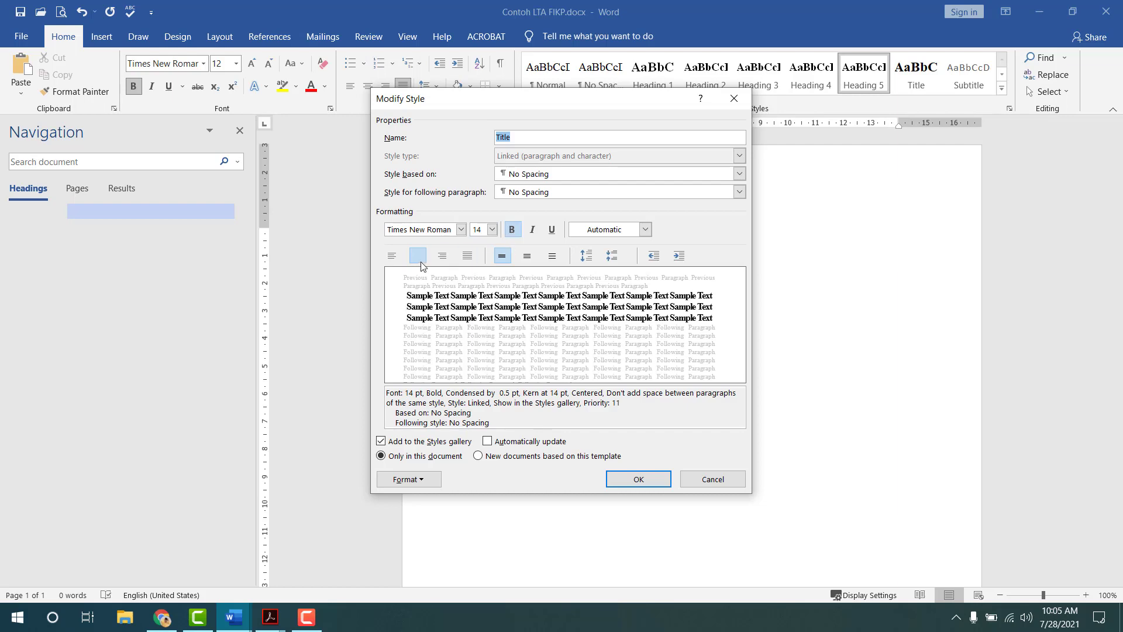
{"action": "left_click", "coordinate": [507, 456]}
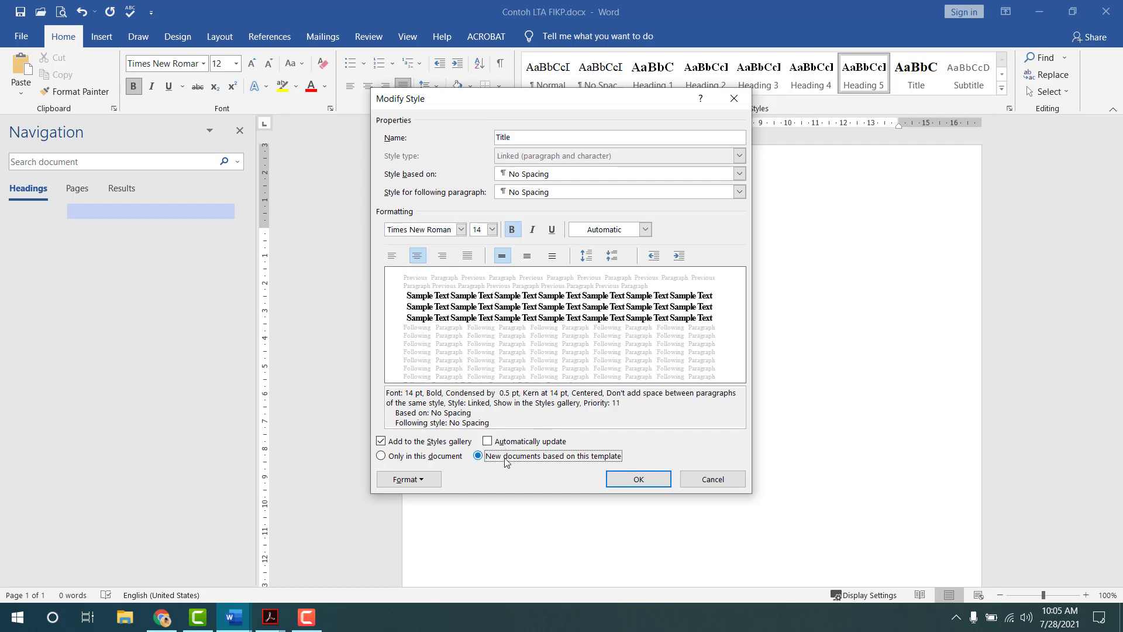
{"action": "left_click", "coordinate": [430, 484]}
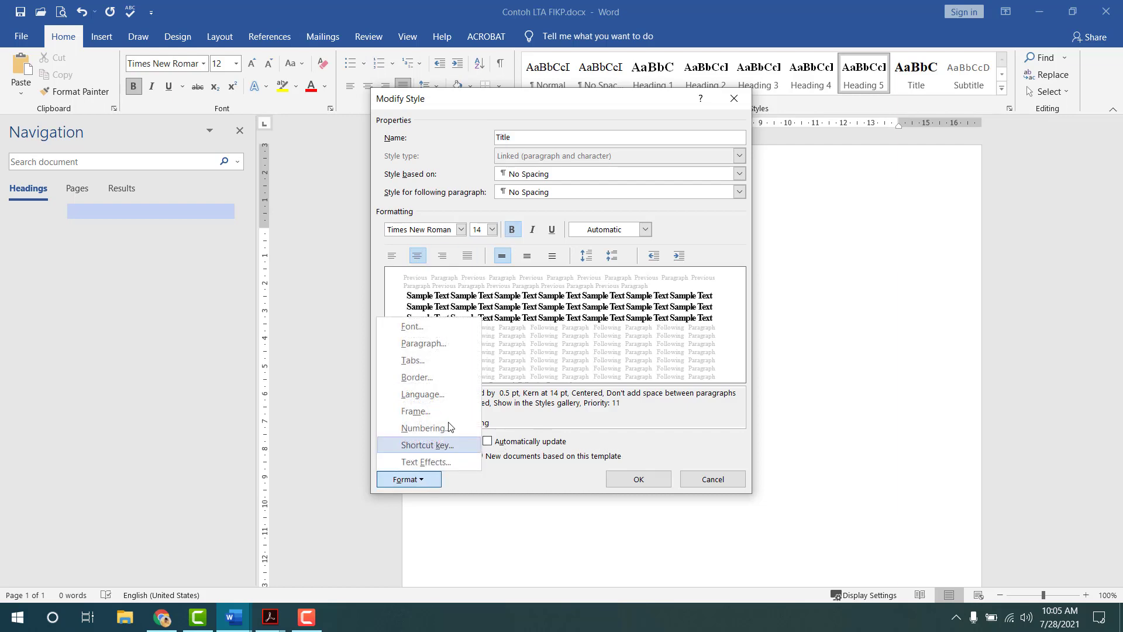
{"action": "left_click", "coordinate": [440, 359]}
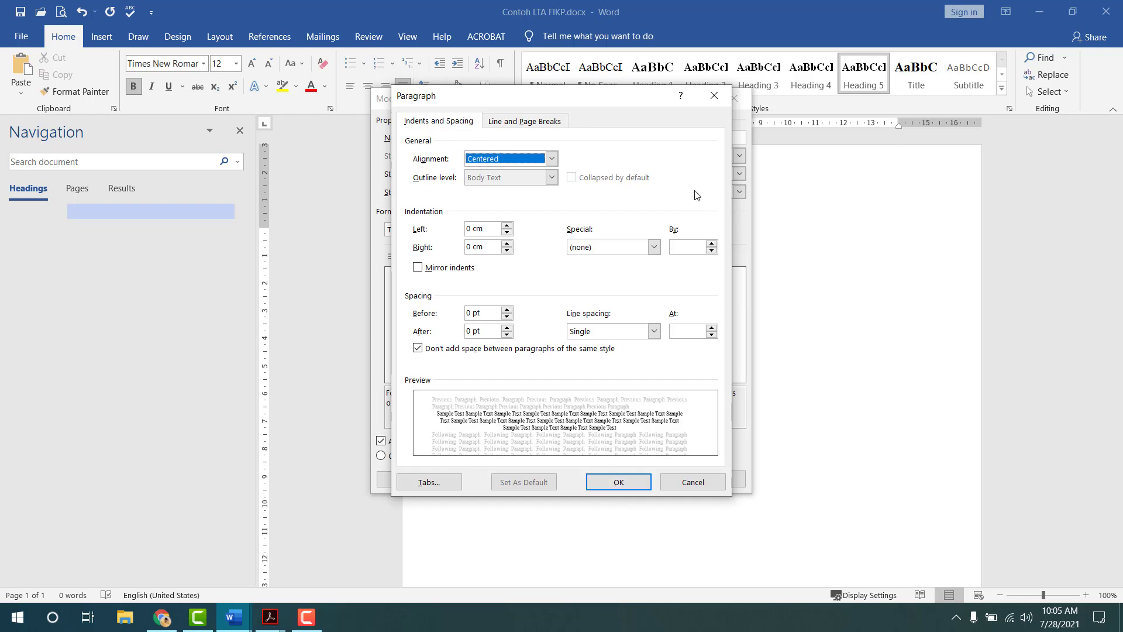
{"action": "left_click", "coordinate": [715, 101]}
{"action": "left_click", "coordinate": [735, 96]}
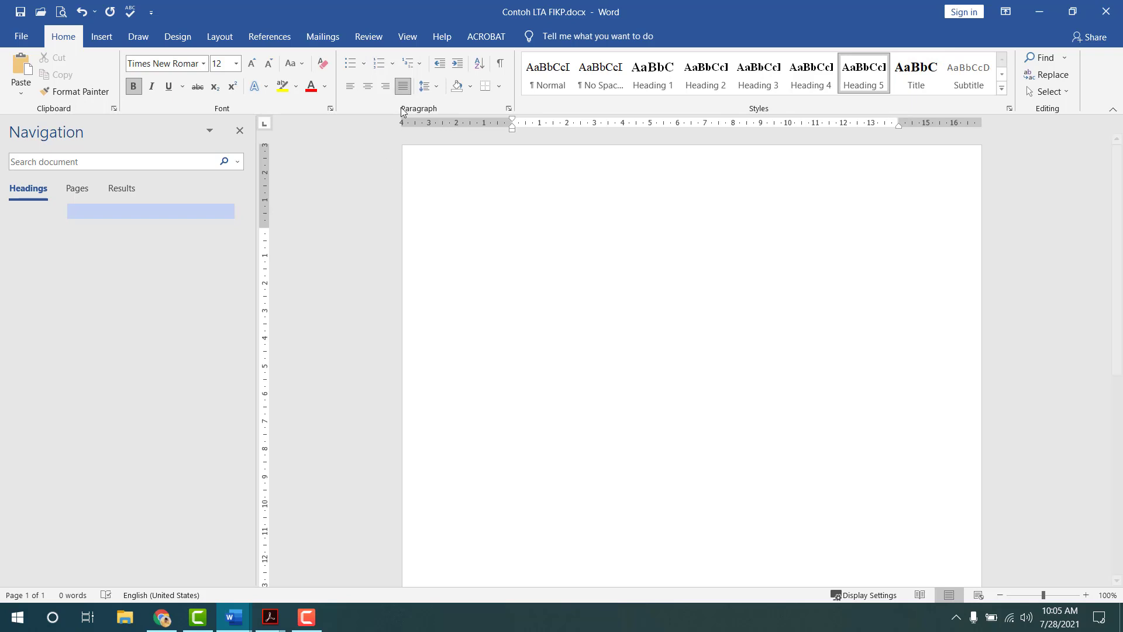
- Switch the empty first paragraph from Heading 5 to the No Spacing style
{"action": "left_click", "coordinate": [410, 39]}
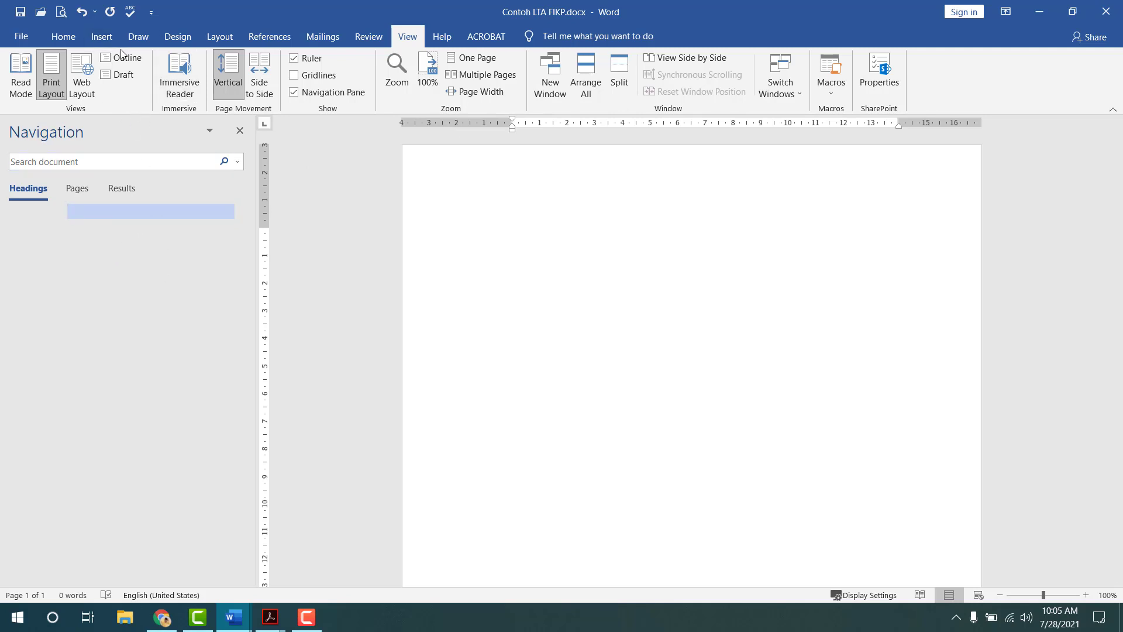
{"action": "left_click", "coordinate": [61, 39]}
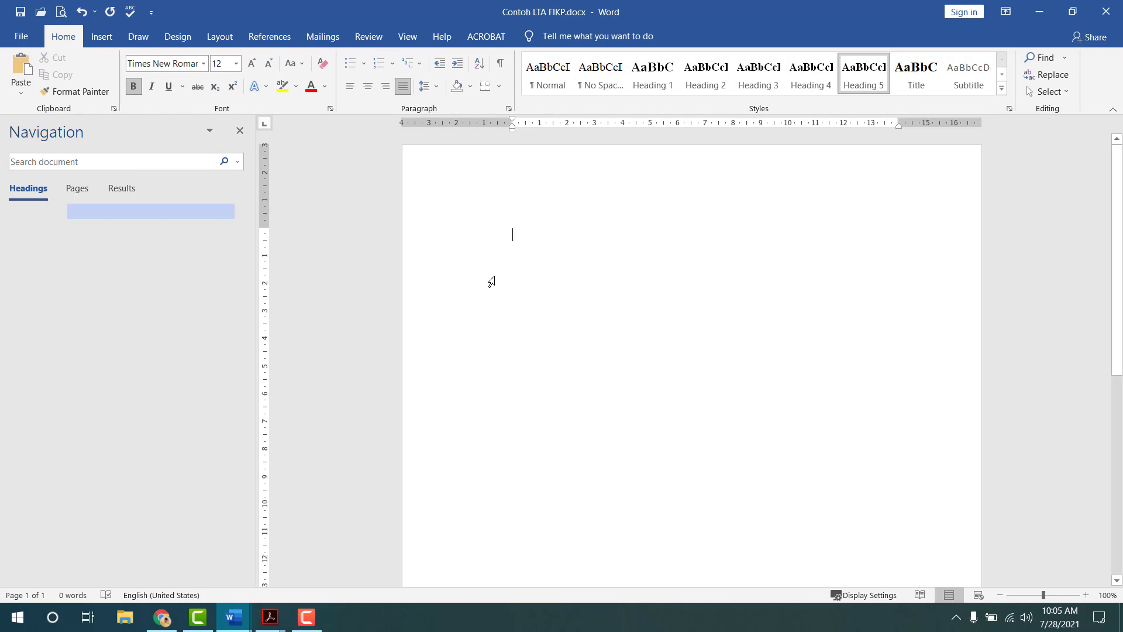
{"action": "left_click", "coordinate": [492, 282]}
{"action": "left_click", "coordinate": [616, 85]}
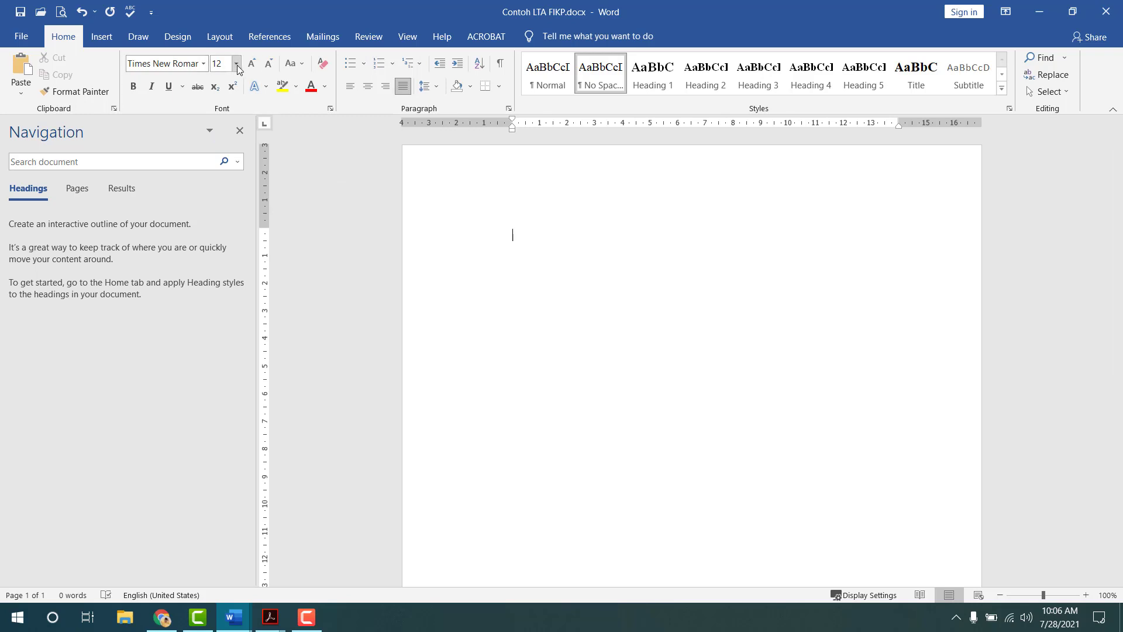
- Justify the paragraph and set its line spacing to 1.0
{"action": "left_click", "coordinate": [403, 87]}
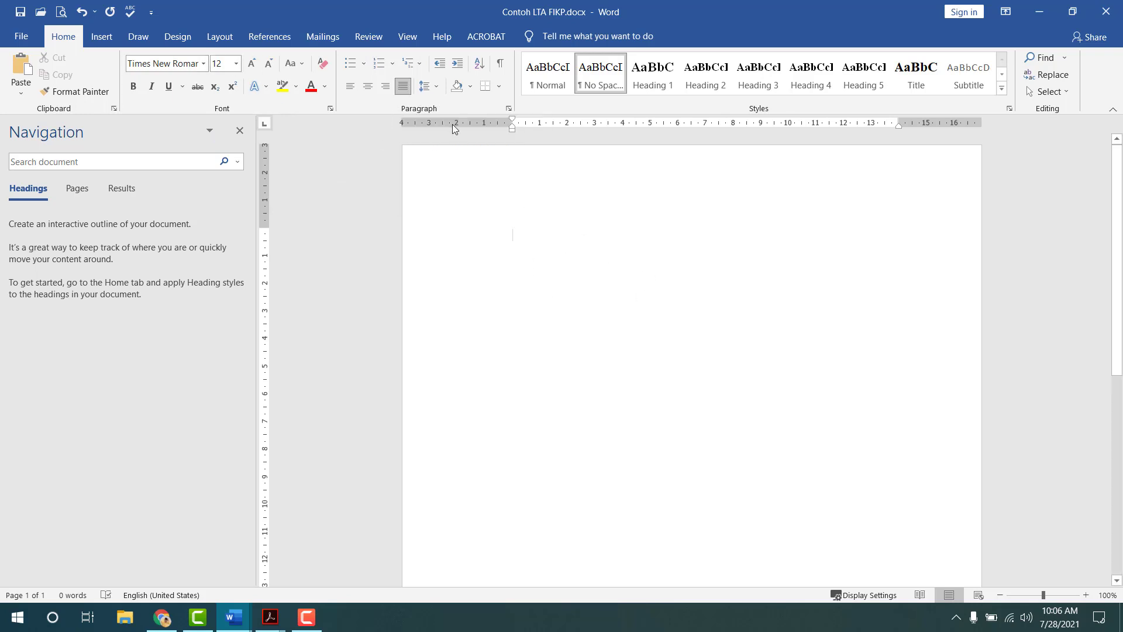
{"action": "left_click", "coordinate": [433, 92]}
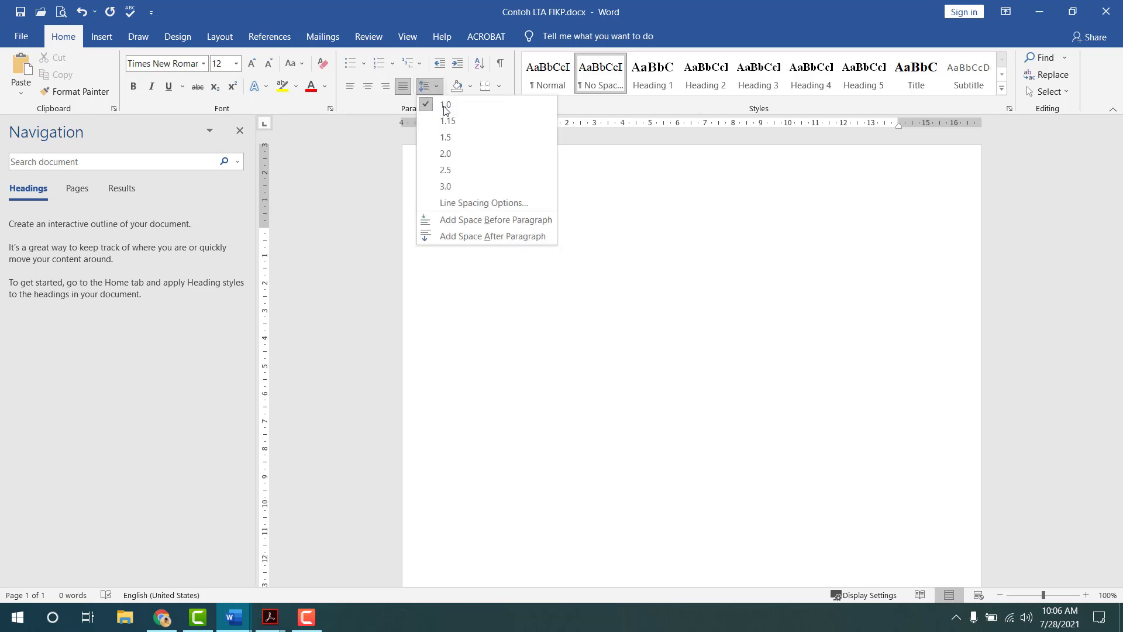
{"action": "left_click", "coordinate": [455, 106]}
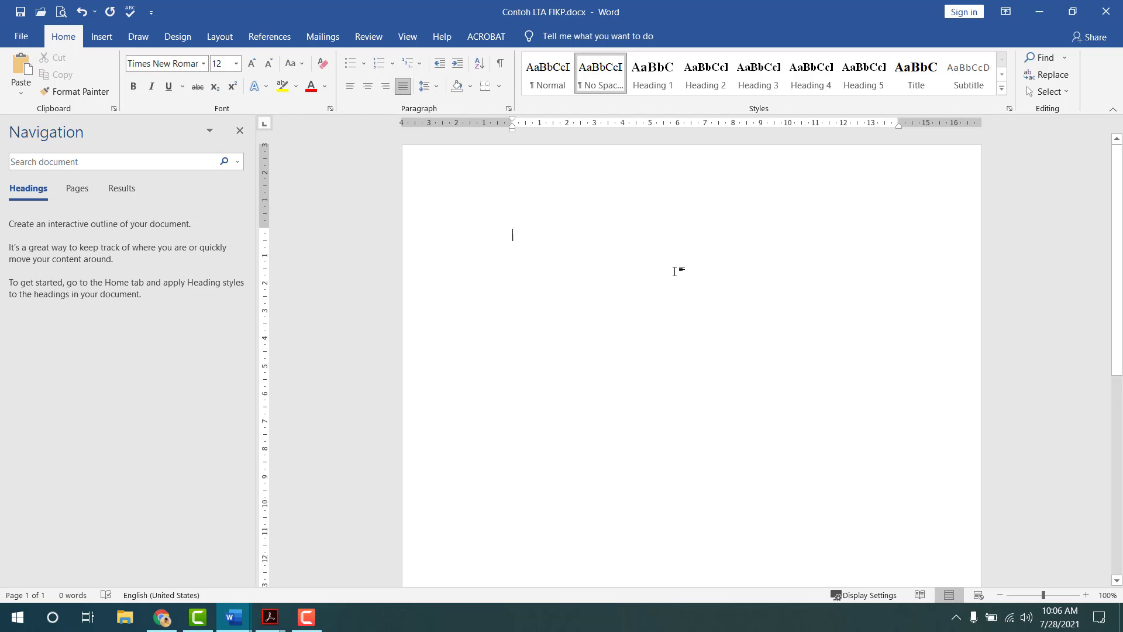
- Add a blank line, then enter JUDUL PENELITIAN in the Title style
{"action": "key", "text": "Return"}
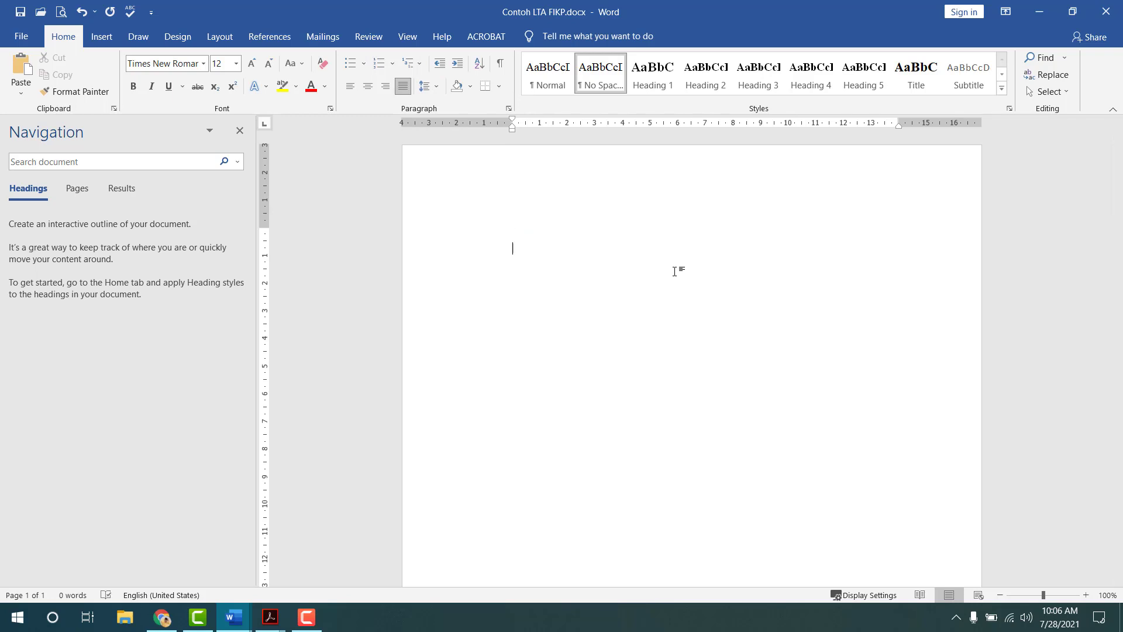
{"action": "type", "text": "JUDUL PENELITIAN"}
{"action": "left_click", "coordinate": [915, 79]}
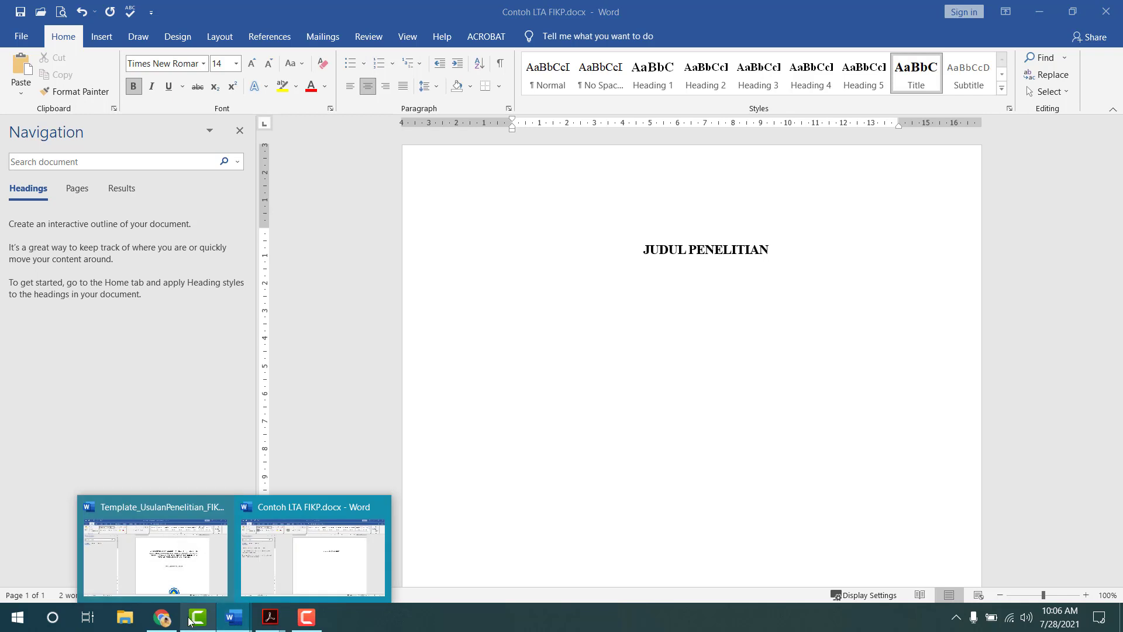
{"action": "left_click", "coordinate": [155, 568]}
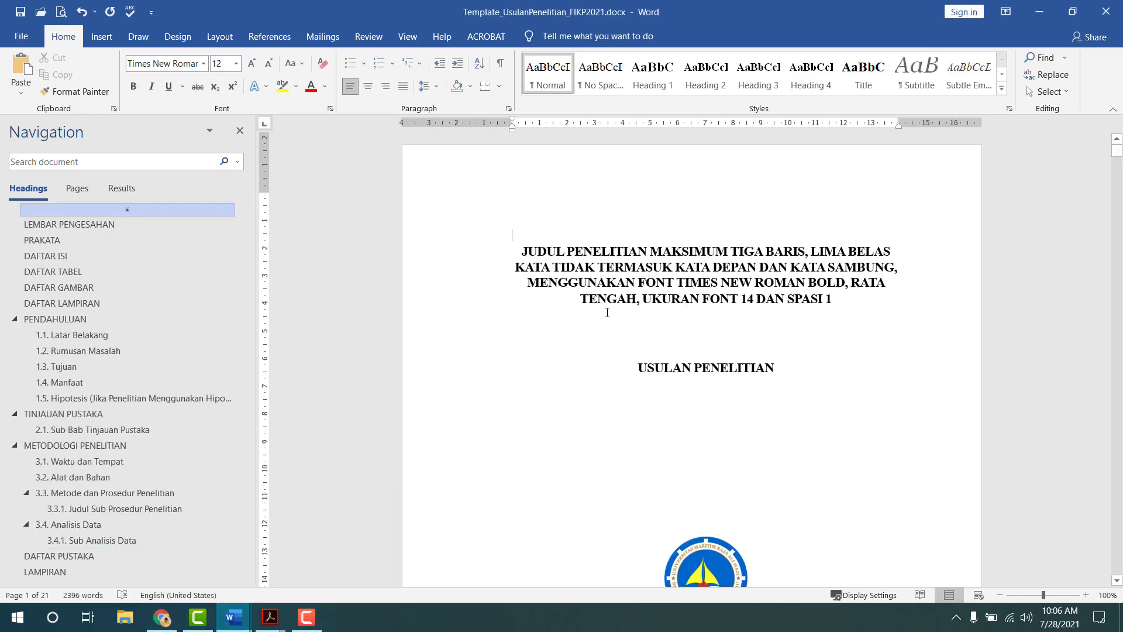
{"action": "scroll", "coordinate": [607, 312], "scroll_direction": "down", "scroll_amount": 5}
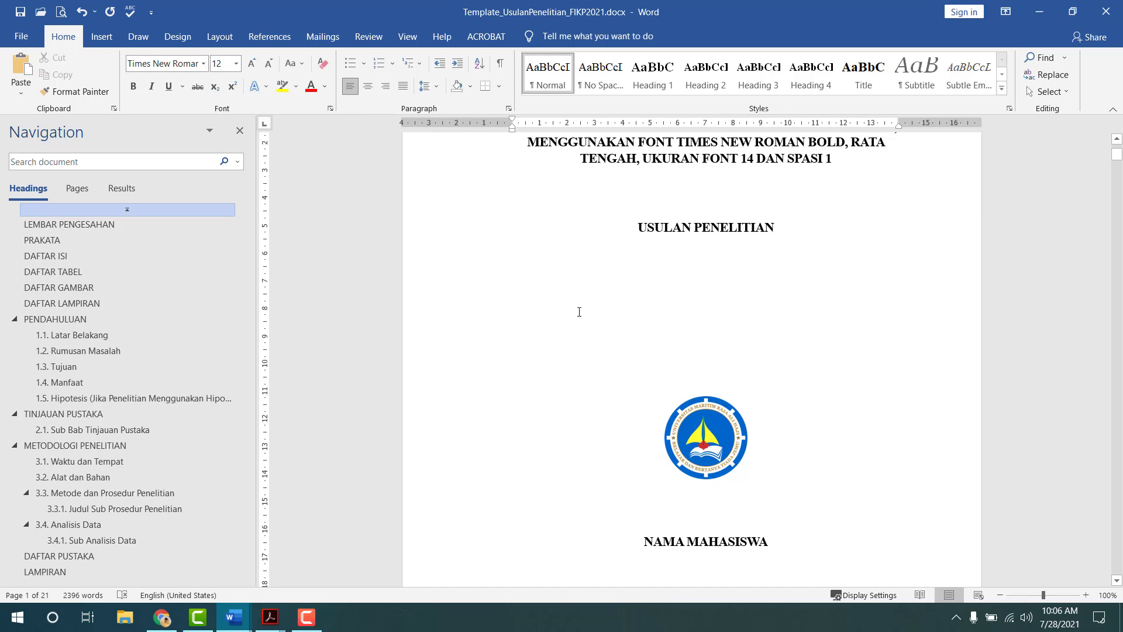
{"action": "scroll", "coordinate": [554, 366], "scroll_direction": "up", "scroll_amount": 3}
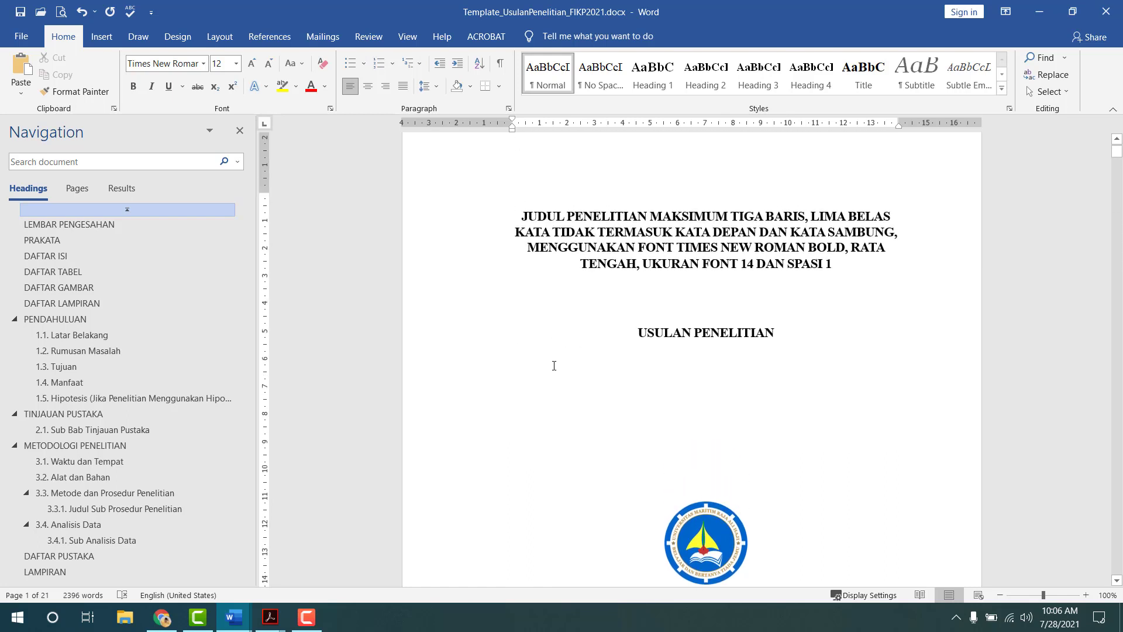
{"action": "key", "text": "alt+Tab"}
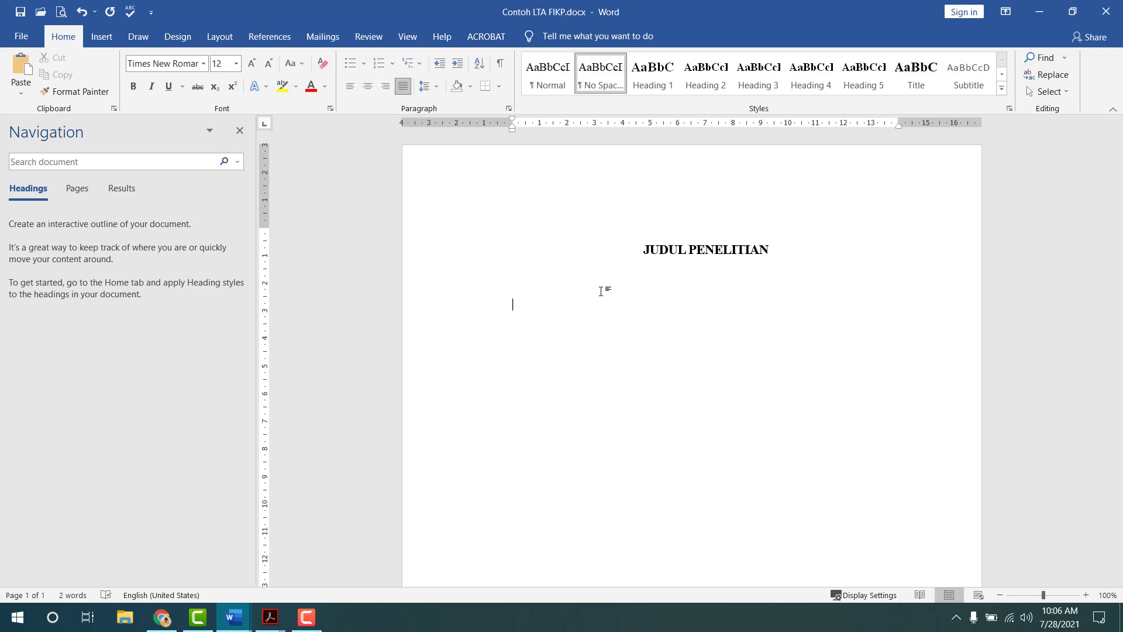
- Add USULAN PENELITIAN in the Title style below JUDUL PENELITIAN, then start a new line
{"action": "type", "text": "U"}
{"action": "key", "text": "BackSpace"}
{"action": "type", "text": "USLA"}
{"action": "key", "text": "BackSpace"}
{"action": "key", "text": "BackSpace"}
{"action": "type", "text": "ULAN PENELITIAN"}
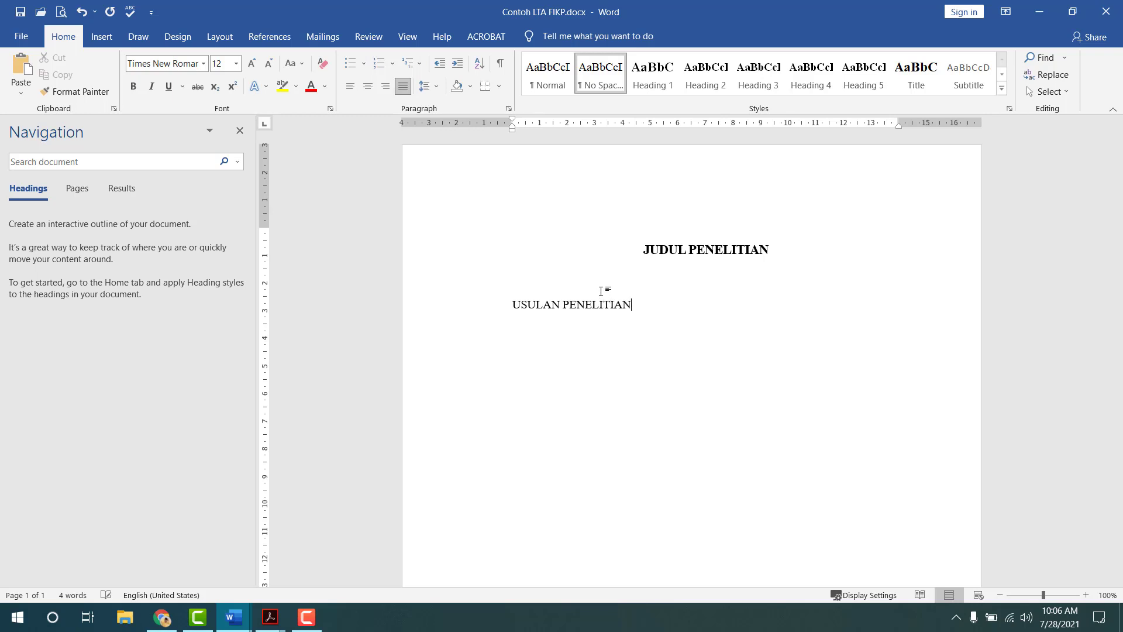
{"action": "left_click", "coordinate": [916, 74]}
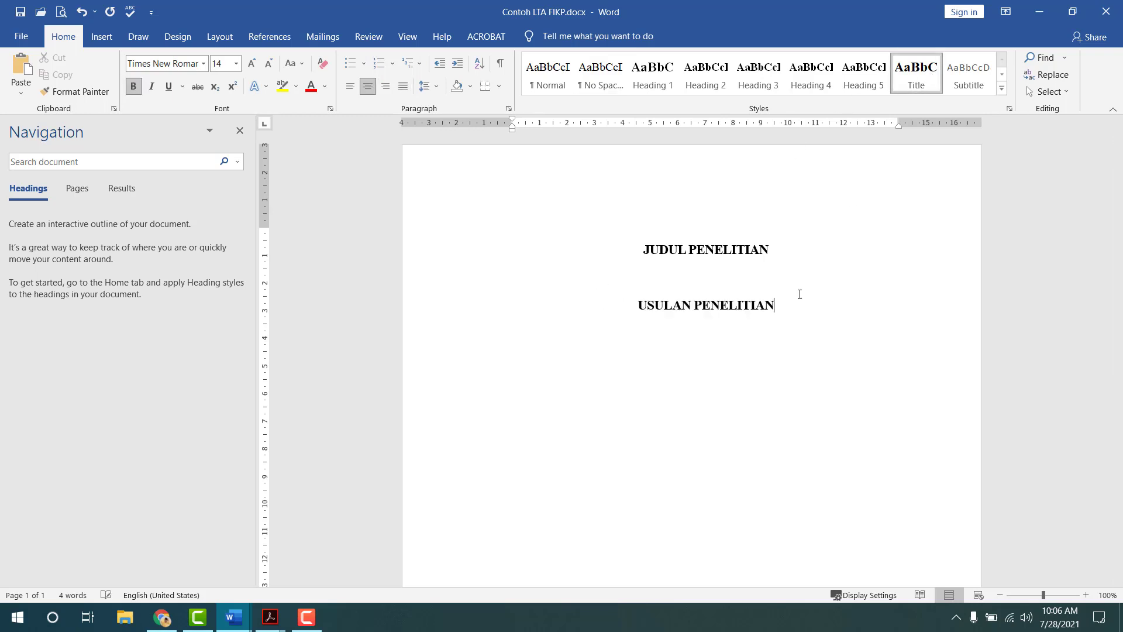
{"action": "key", "text": "Return"}
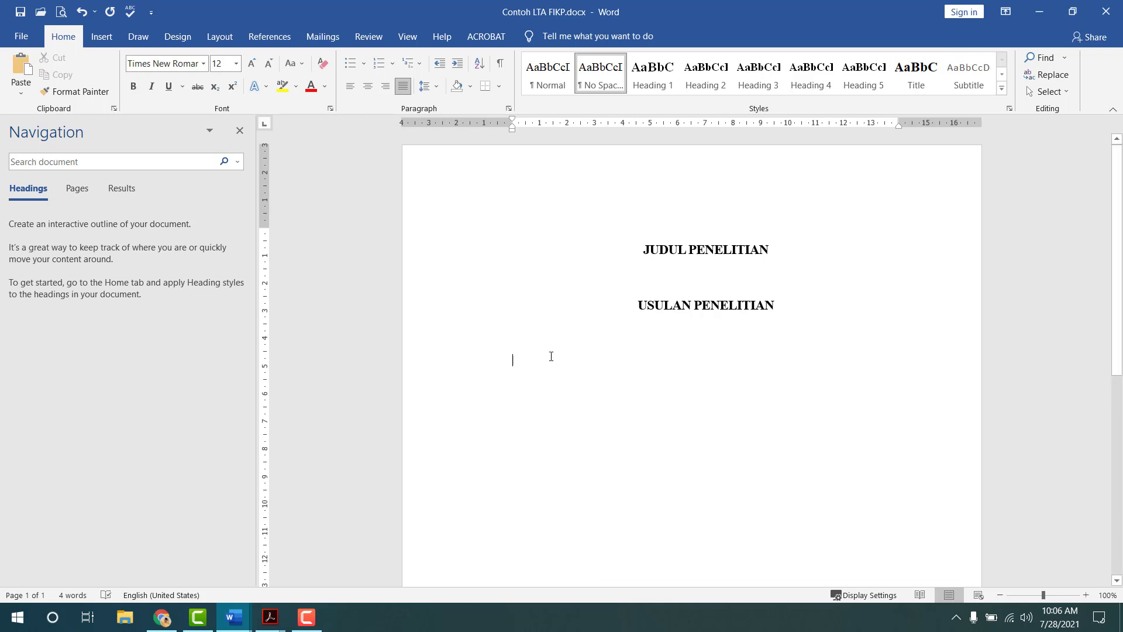
- Copy the university logo from the template document
{"action": "key", "text": "alt+Tab"}
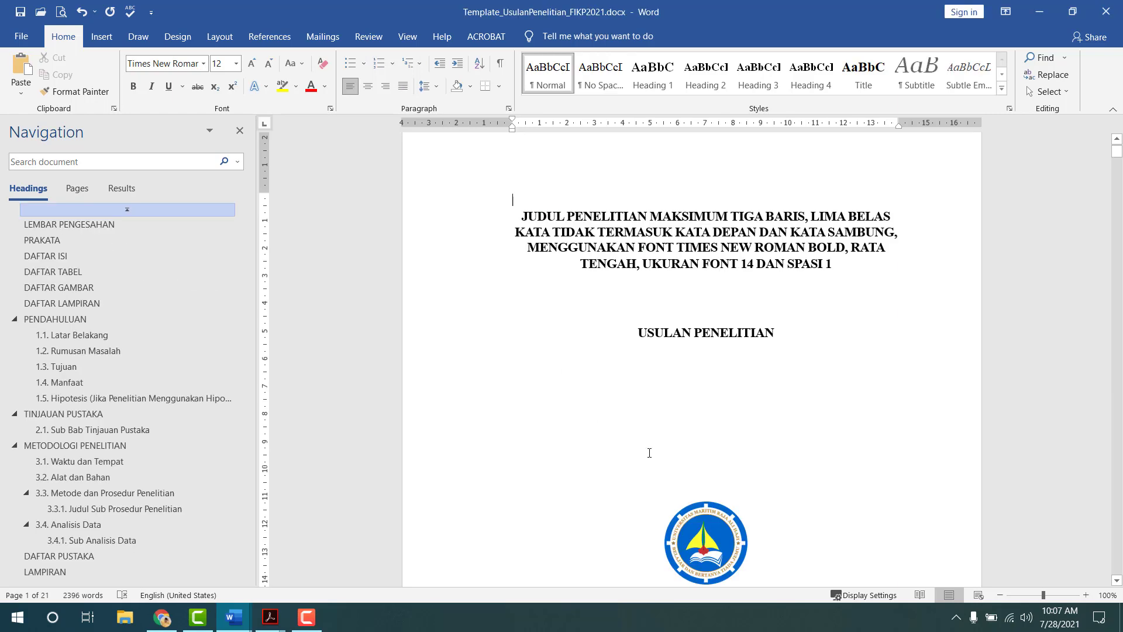
{"action": "scroll", "coordinate": [673, 410], "scroll_direction": "down", "scroll_amount": 3}
{"action": "left_click", "coordinate": [691, 436]}
{"action": "scroll", "coordinate": [690, 436], "scroll_direction": "down", "scroll_amount": 4}
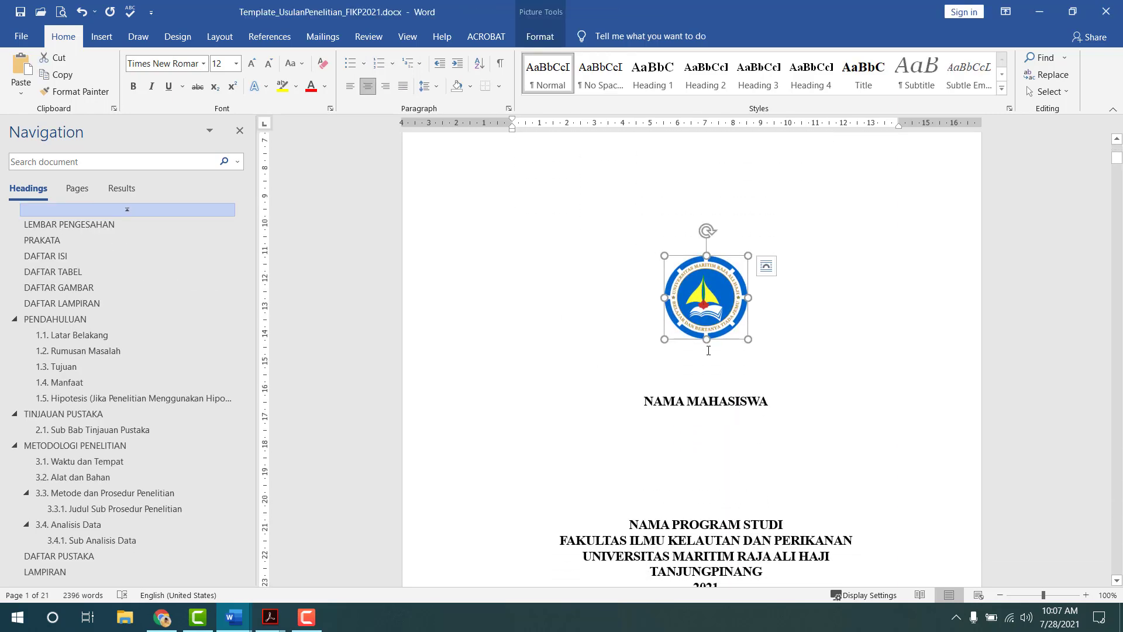
- Paste the logo a few lines below USULAN PENELITIAN and centre it
{"action": "key", "text": "alt+Tab"}
{"action": "scroll", "coordinate": [665, 392], "scroll_direction": "down", "scroll_amount": 3}
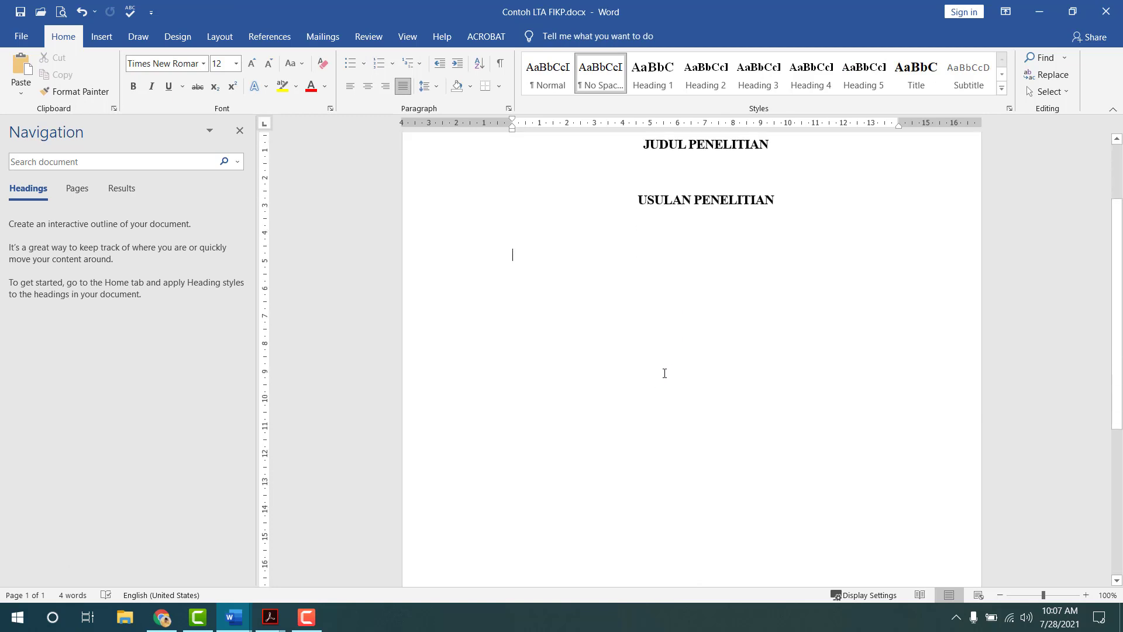
{"action": "key", "text": "Return"}
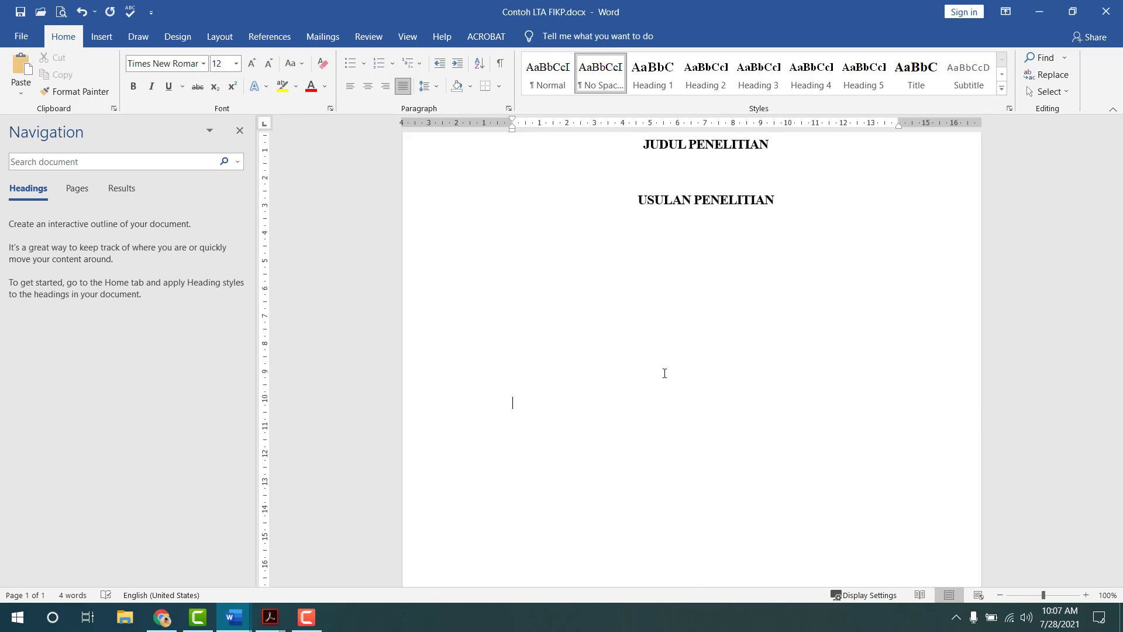
{"action": "key", "text": "ctrl+v"}
{"action": "left_click", "coordinate": [529, 451]}
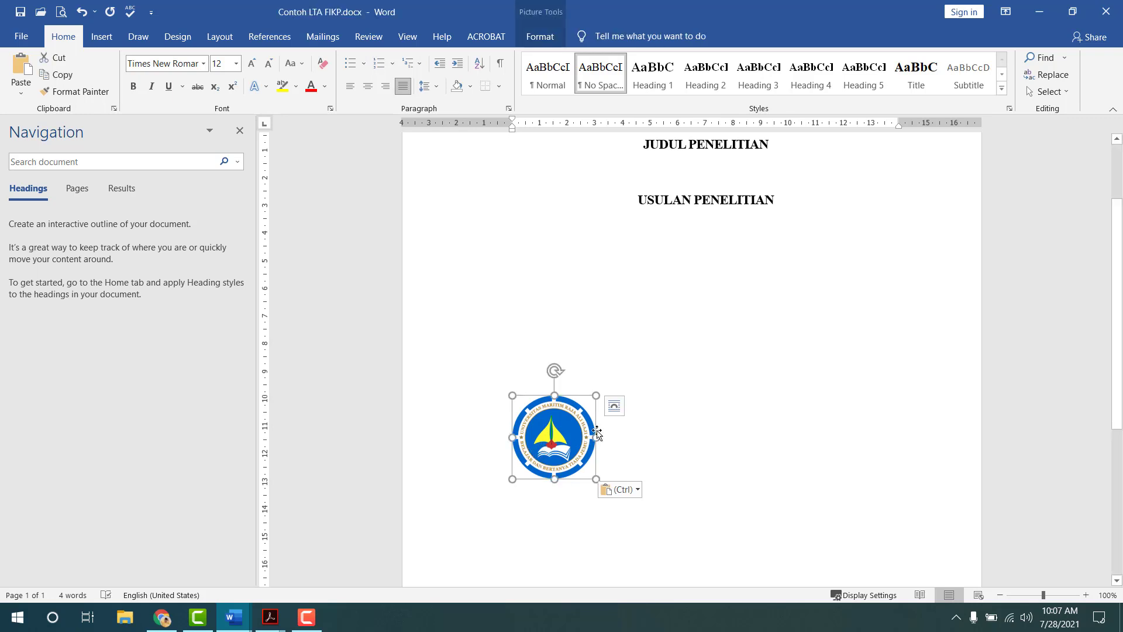
{"action": "key", "text": "ctrl+e"}
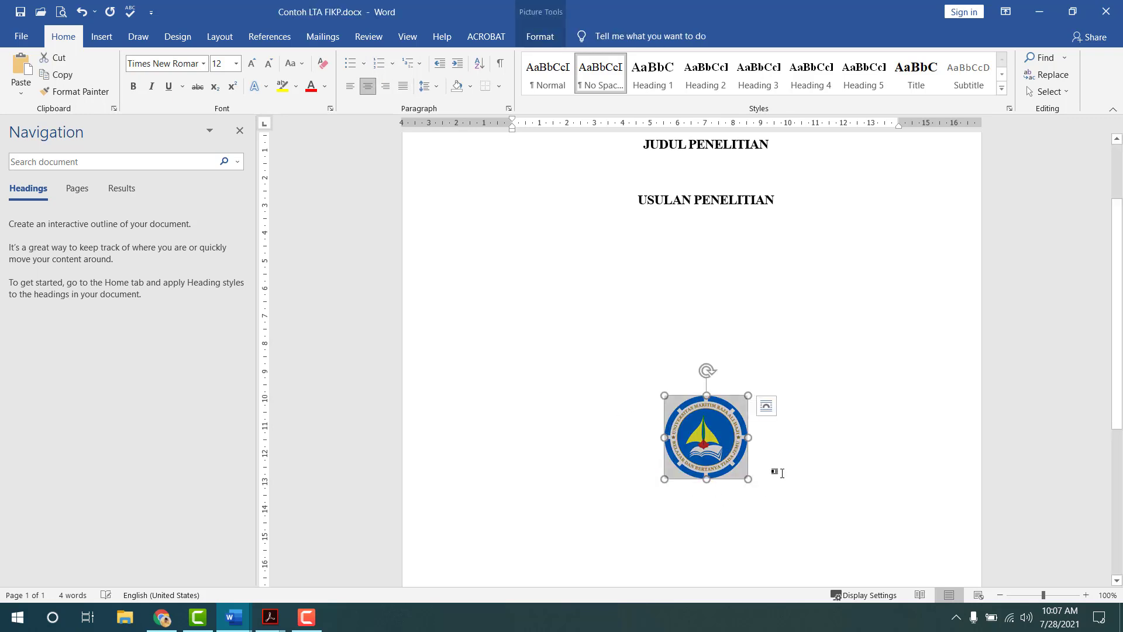
{"action": "left_click", "coordinate": [782, 473]}
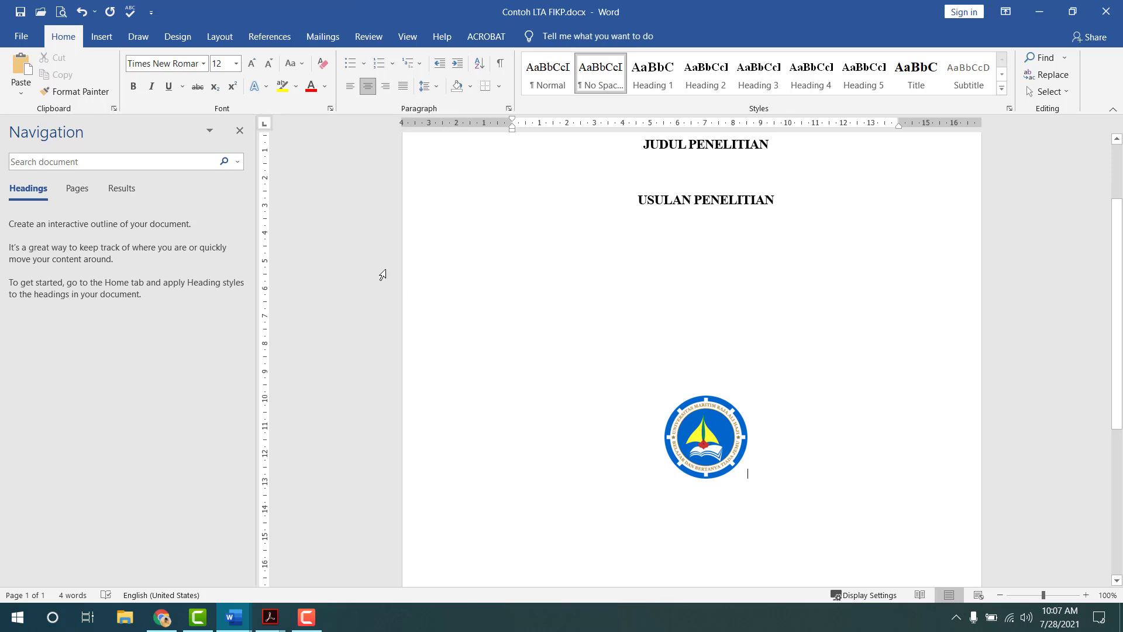
{"action": "left_click", "coordinate": [151, 13]}
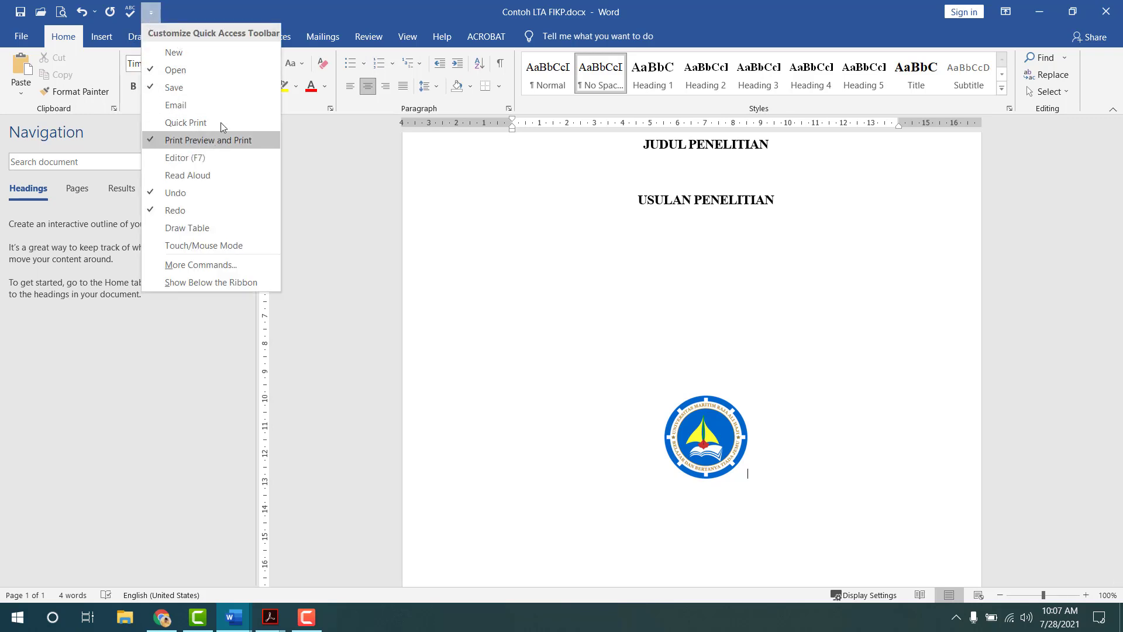
{"action": "left_click", "coordinate": [323, 17]}
{"action": "left_click", "coordinate": [61, 12]}
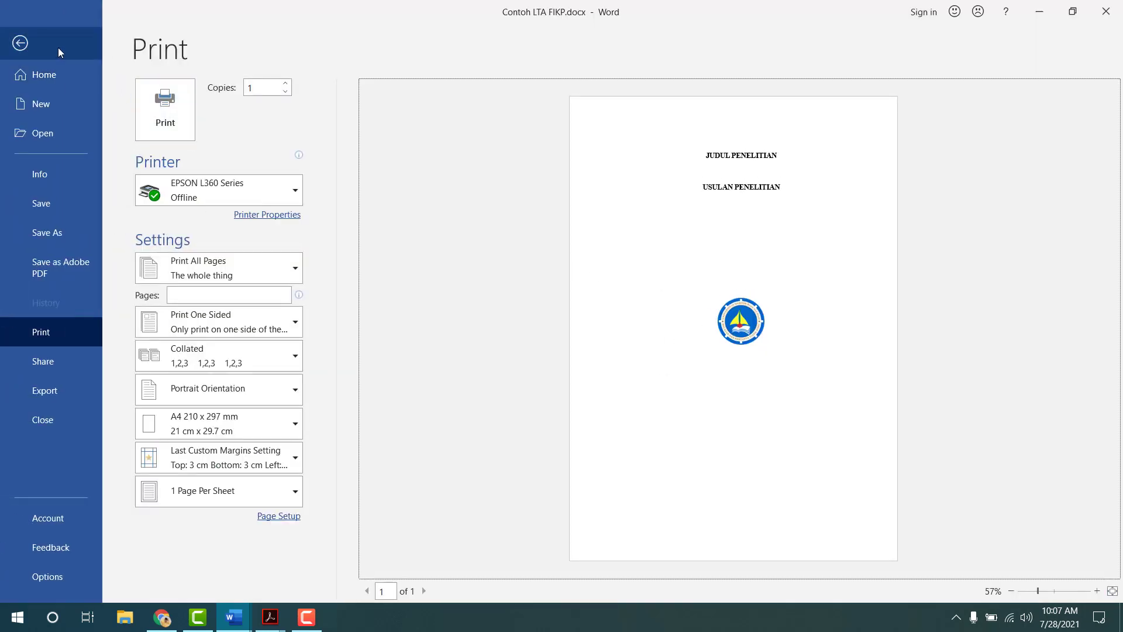
{"action": "left_click", "coordinate": [20, 42]}
{"action": "left_click", "coordinate": [784, 456]}
{"action": "scroll", "coordinate": [782, 458], "scroll_direction": "down", "scroll_amount": 3}
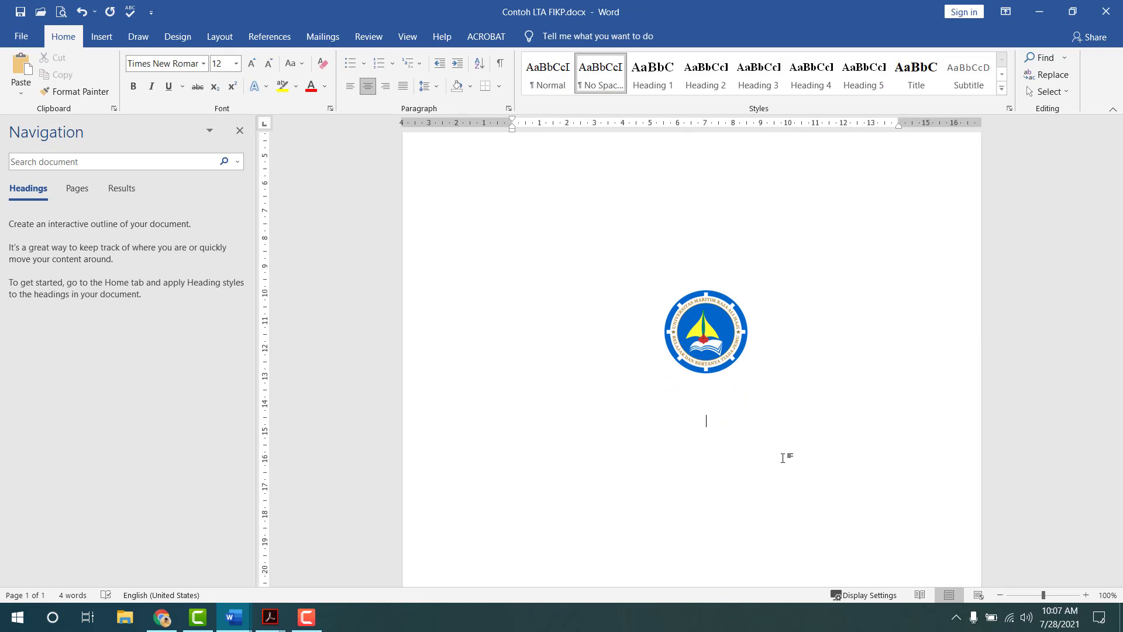
- Type NAMA MAHASISWA below the logo and apply the Title style
{"action": "key", "text": "alt+Tab"}
{"action": "scroll", "coordinate": [692, 369], "scroll_direction": "down", "scroll_amount": 4}
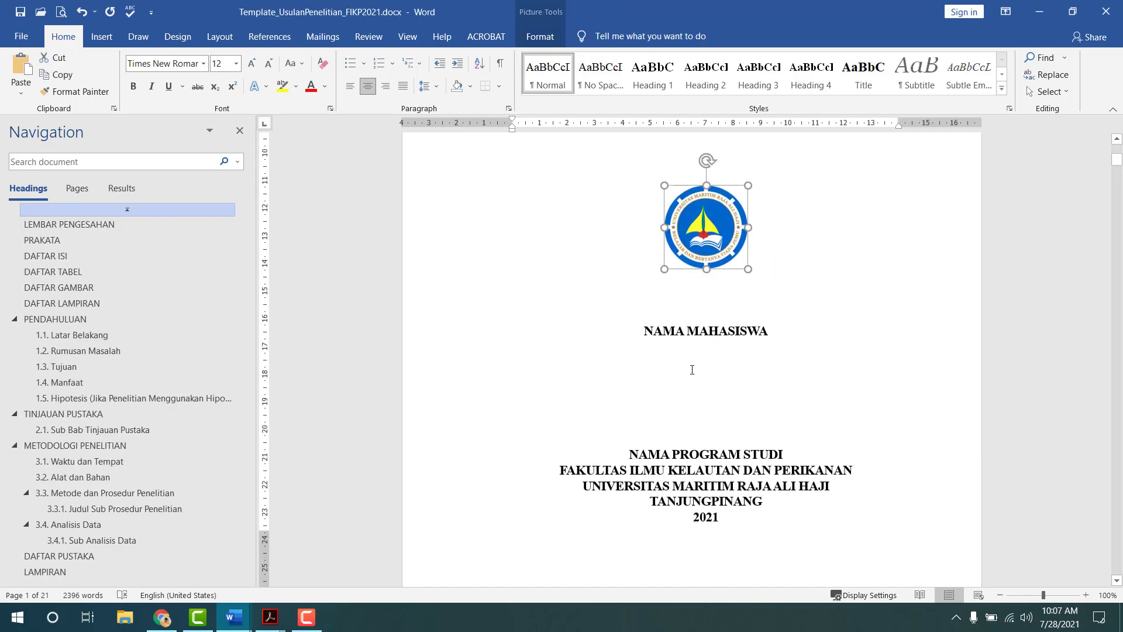
{"action": "key", "text": "alt+Tab"}
{"action": "type", "text": "NAMA "}
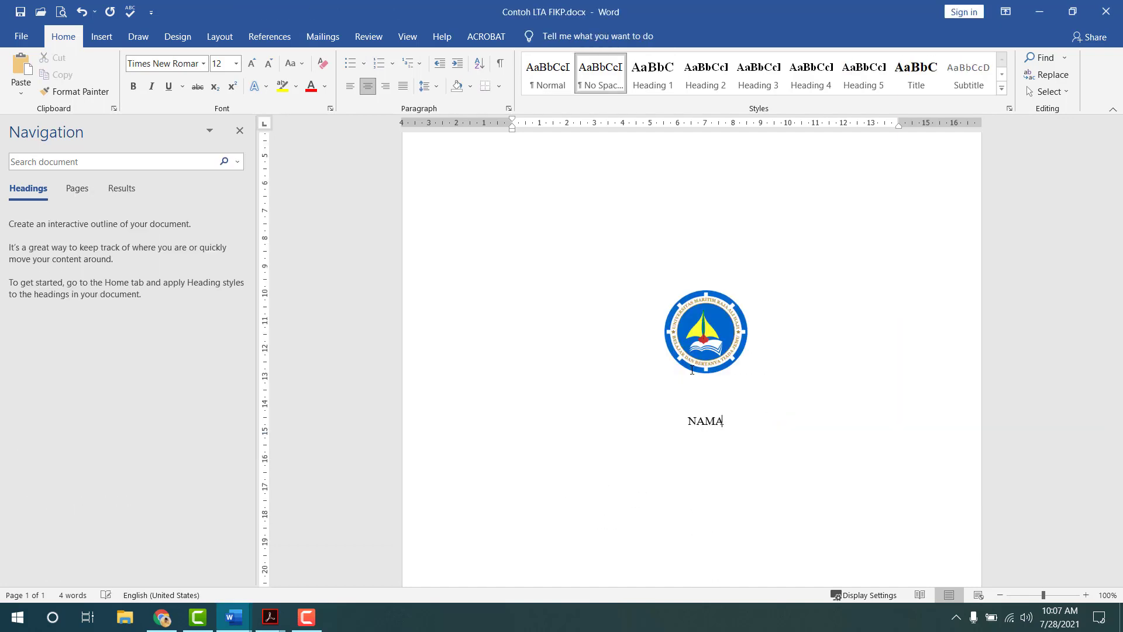
{"action": "type", "text": "MAHASISWA"}
{"action": "key", "text": "Return"}
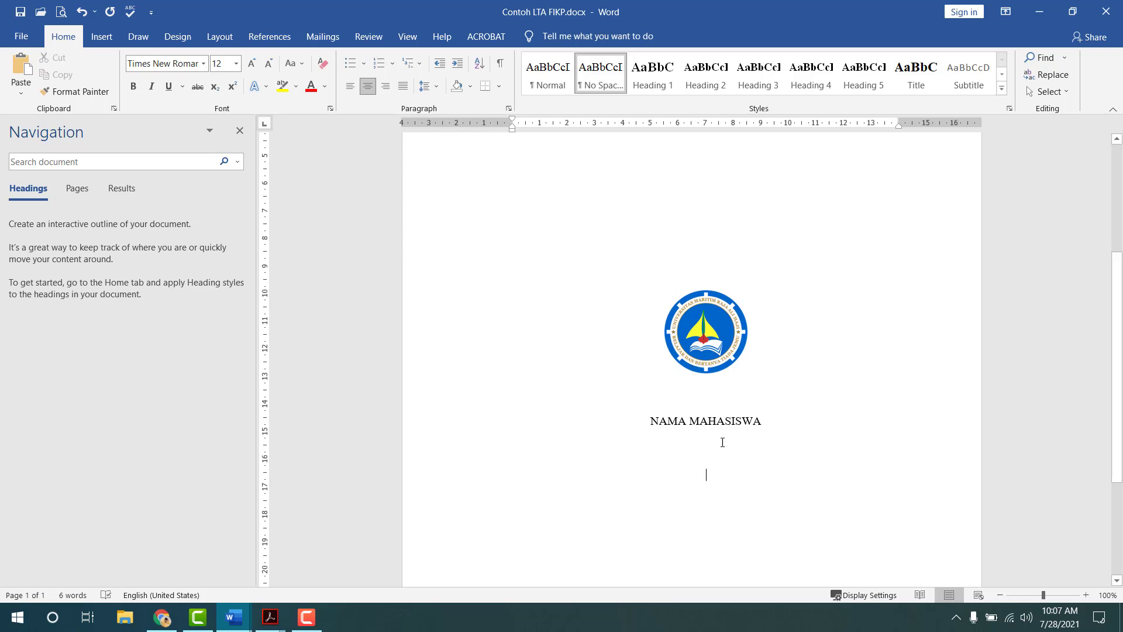
{"action": "left_click", "coordinate": [916, 74]}
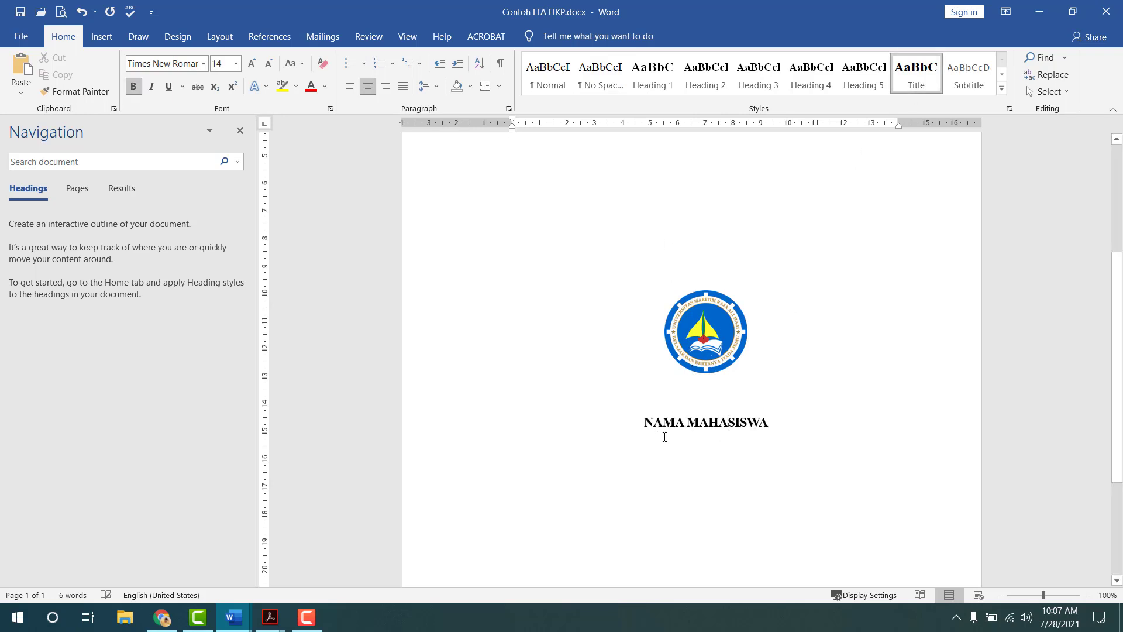
- Type the institution lines from PROGRAM STUDI ILMU KELAUTAN through TANJUNGPINANG 2021
{"action": "left_click", "coordinate": [700, 502]}
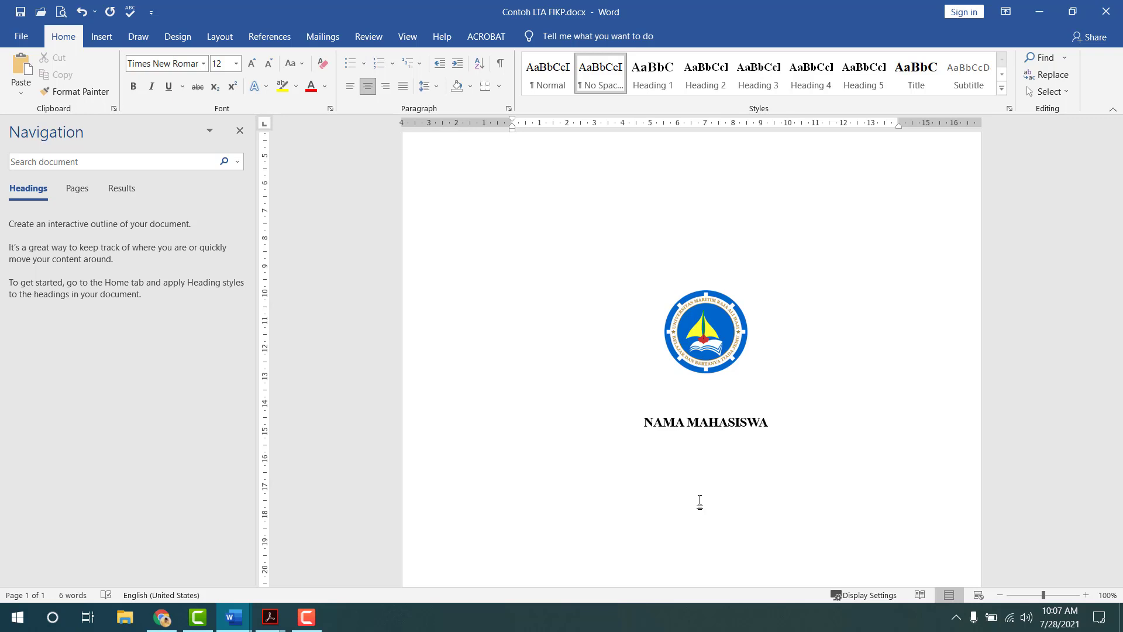
{"action": "type", "text": "PROGRAM STUDI ILMU KELAUTAN"}
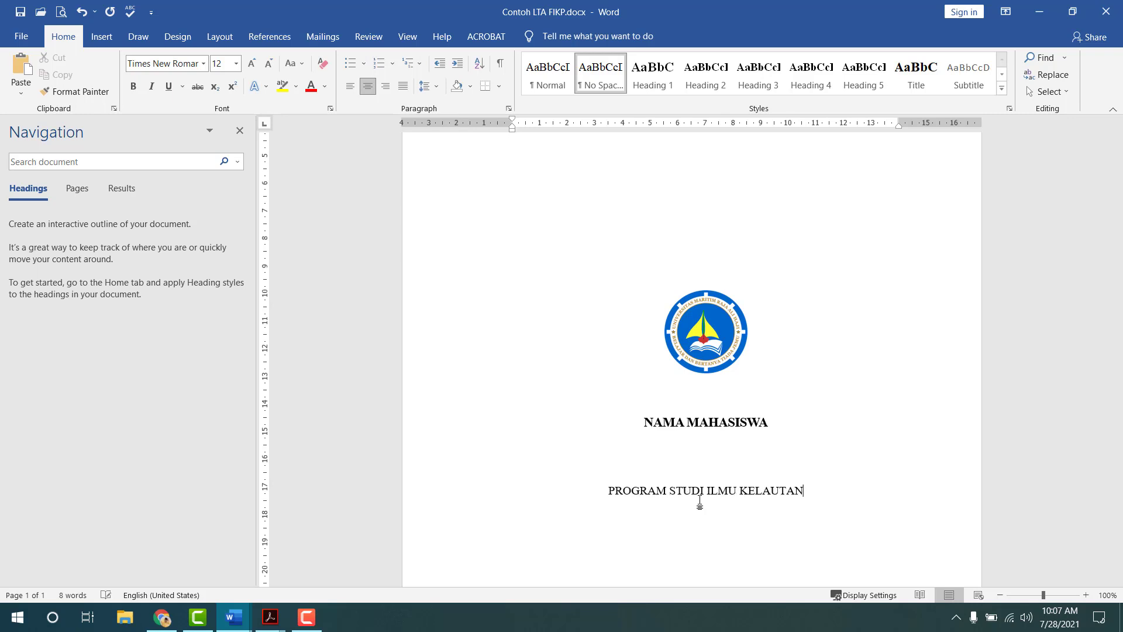
{"action": "key", "text": "Return"}
{"action": "type", "text": "FAK"}
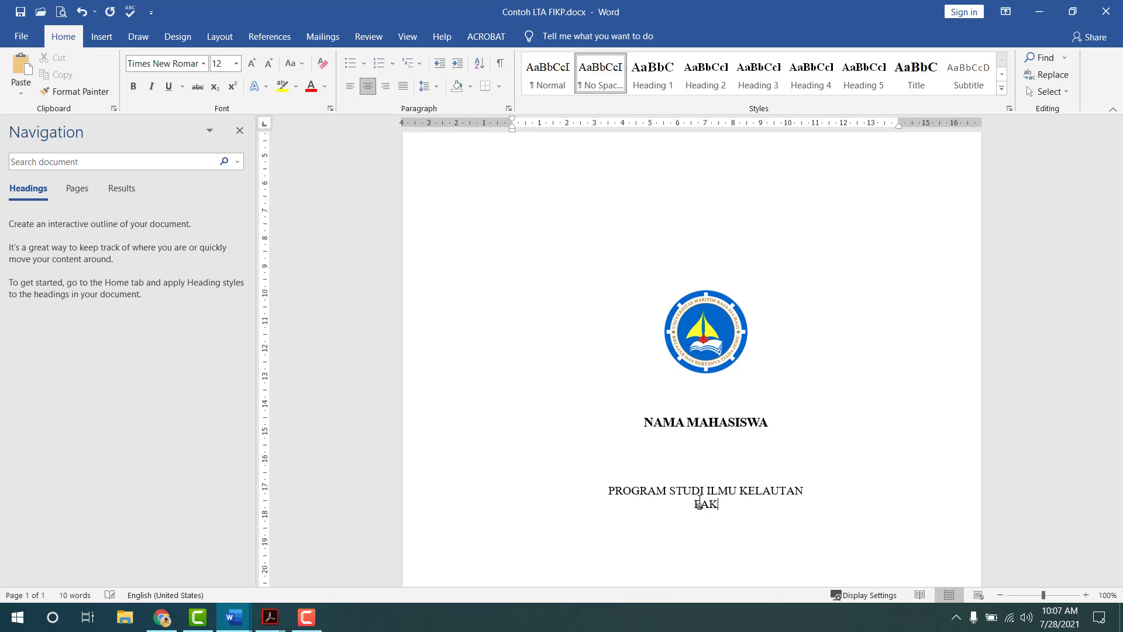
{"action": "type", "text": "ULTAS ILMU KE"}
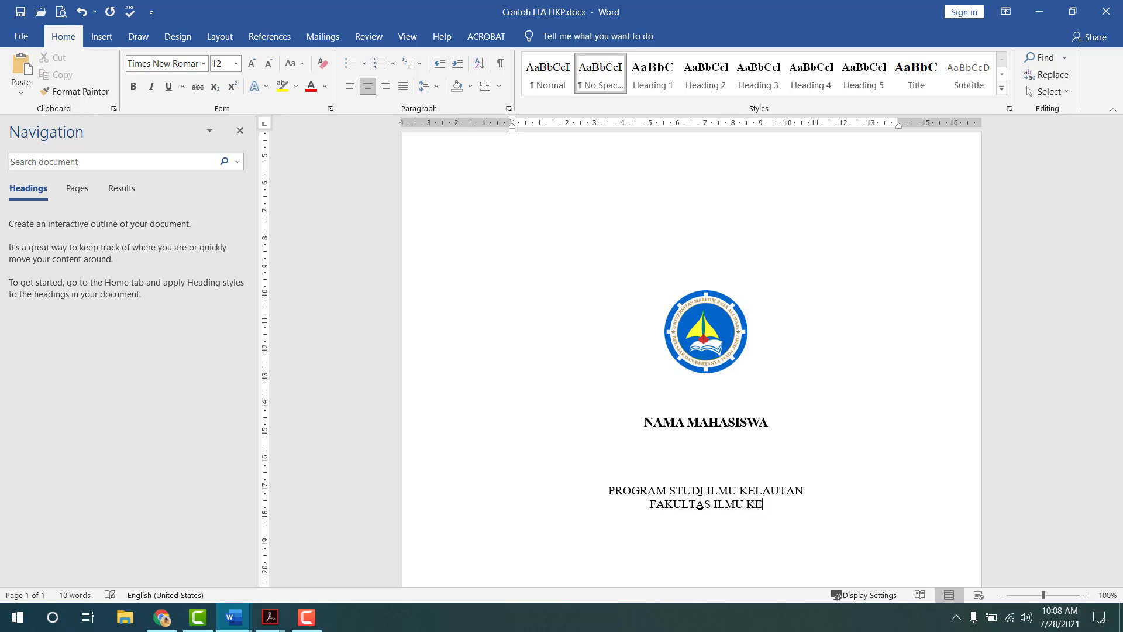
{"action": "type", "text": "LAUTAN DAN PERIKANAN"}
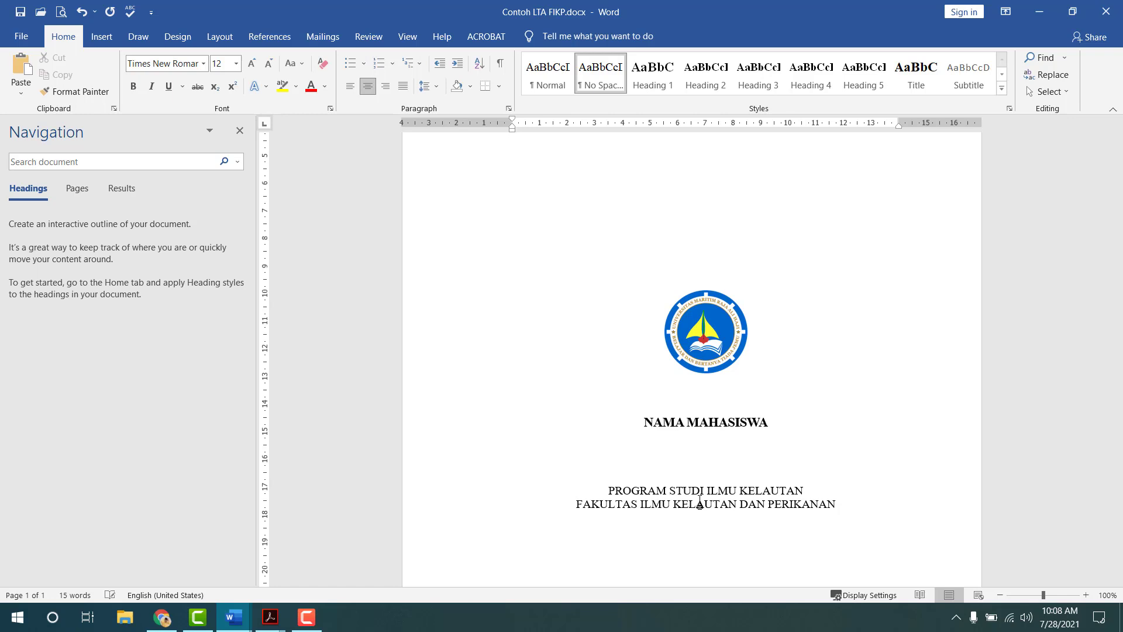
{"action": "key", "text": "Return"}
{"action": "type", "text": "UNIVERSITAS MARIT"}
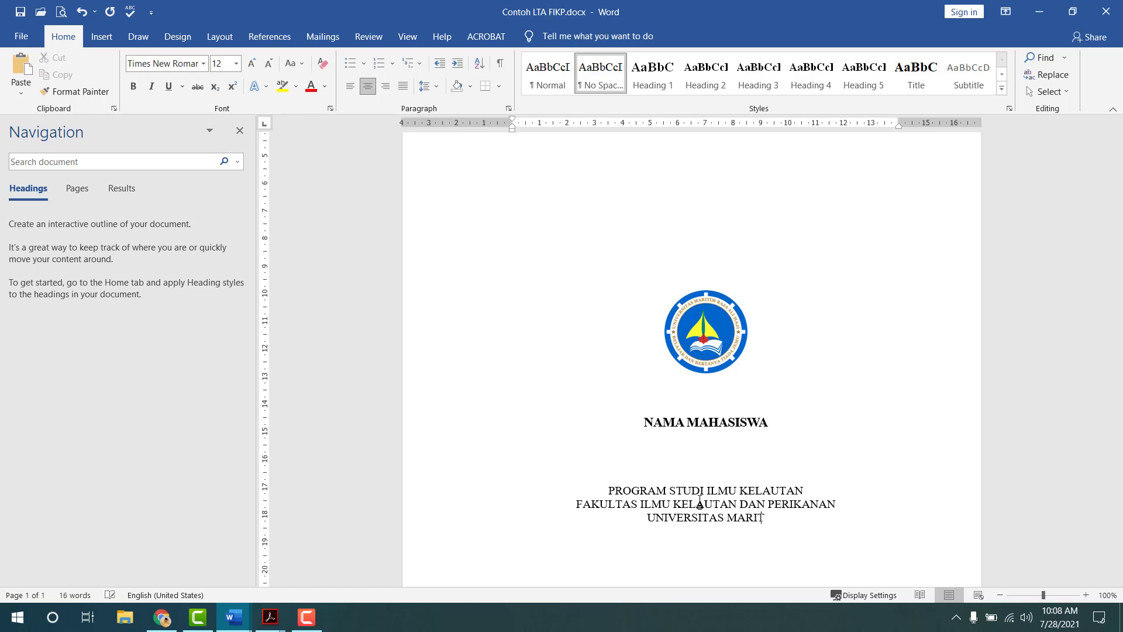
{"action": "type", "text": "IM RAJA ALI HAJI "}
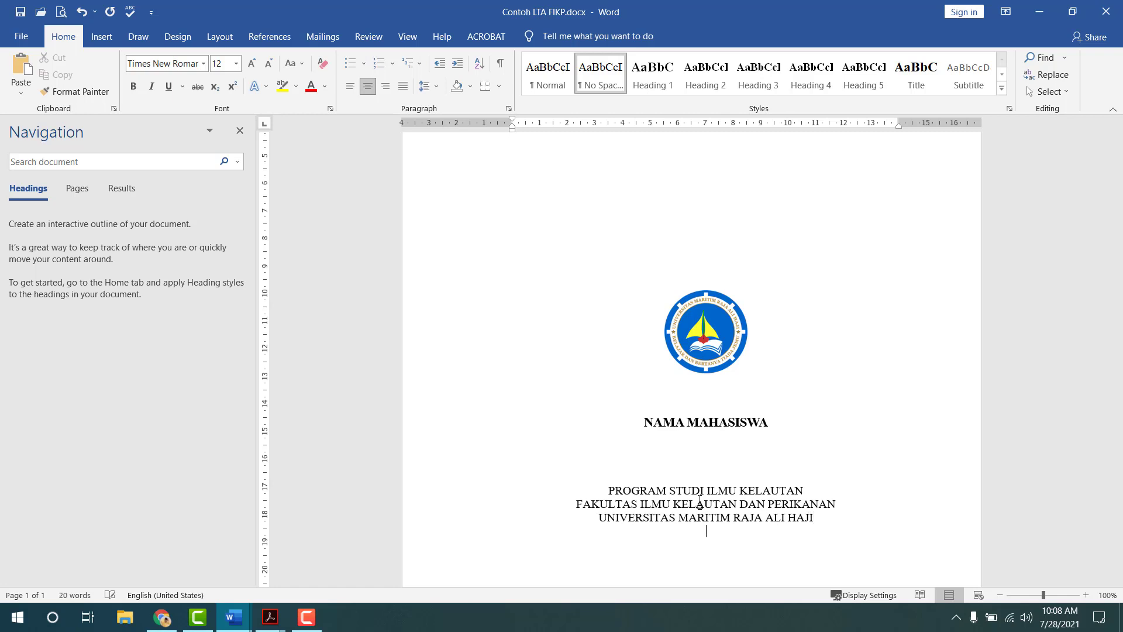
{"action": "type", "text": "TANJUNGPINANG 2021"}
{"action": "key", "text": "Return"}
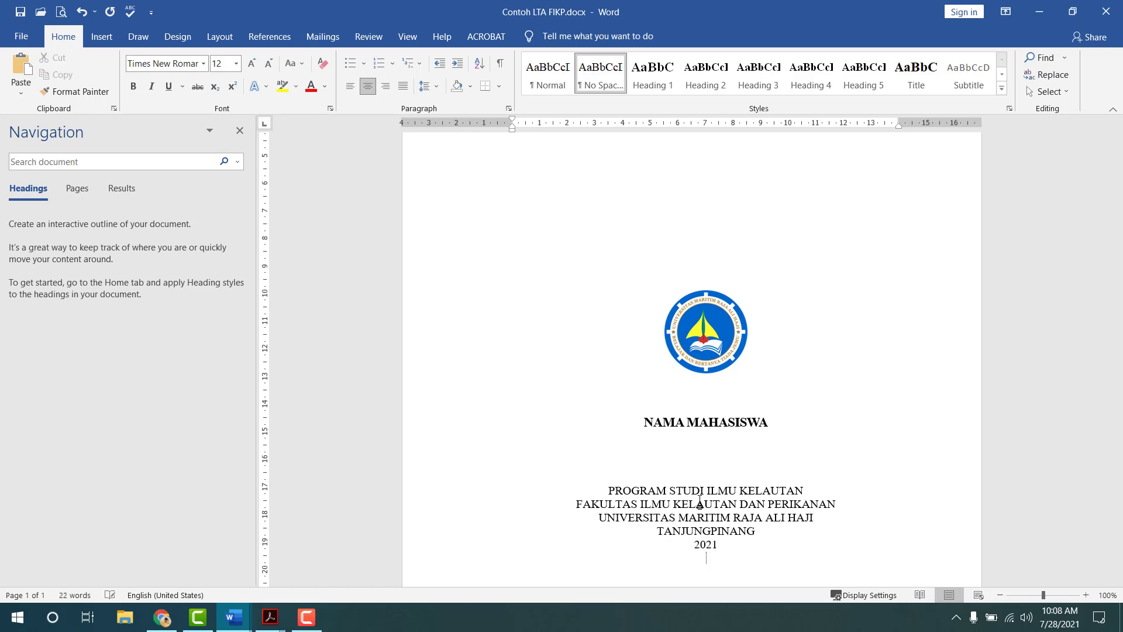
- Justify the trailing empty line, push the institution block lower, and select it
{"action": "left_click", "coordinate": [403, 86]}
{"action": "scroll", "coordinate": [725, 489], "scroll_direction": "down", "scroll_amount": 3}
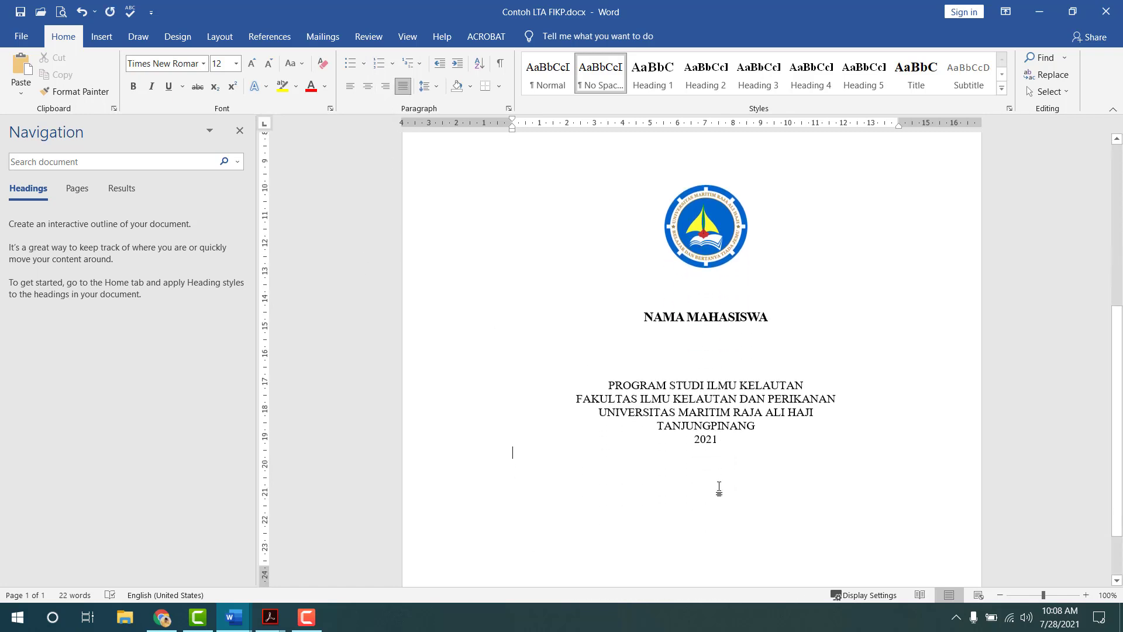
{"action": "left_click", "coordinate": [693, 367]}
{"action": "key", "text": "Return"}
{"action": "key", "text": "Return"}
{"action": "key", "text": "Return"}
{"action": "key", "text": "Return"}
{"action": "key", "text": "Return"}
{"action": "key", "text": "Return"}
{"action": "key", "text": "Return"}
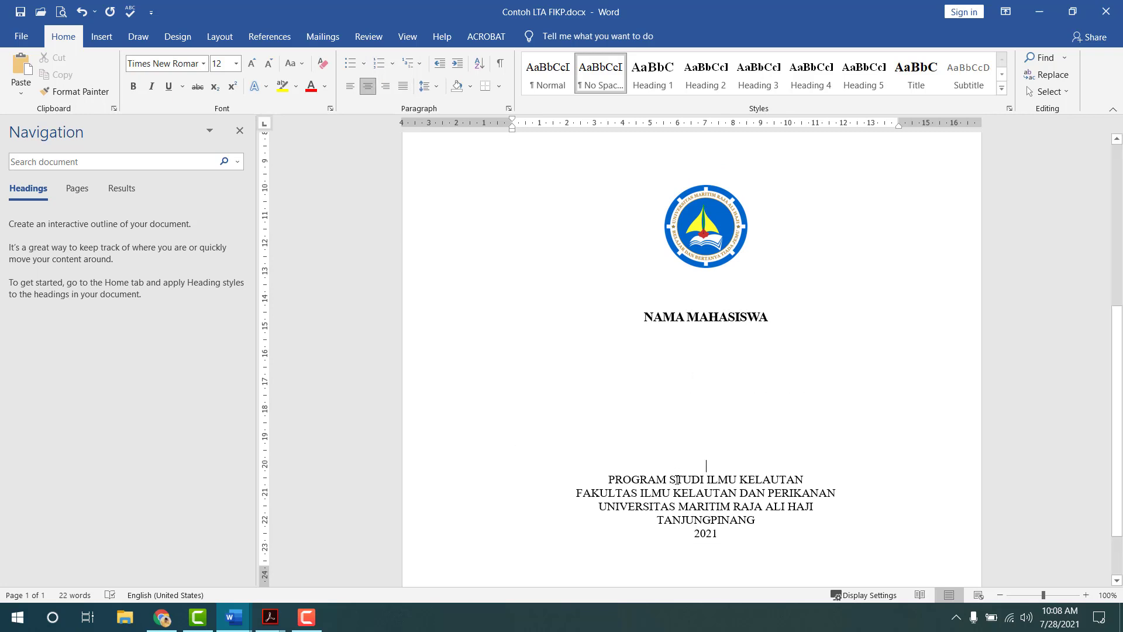
{"action": "mouse_move", "coordinate": [719, 533]}
{"action": "left_mouse_down"}
{"action": "mouse_move", "coordinate": [605, 471]}
{"action": "mouse_move", "coordinate": [716, 532]}
{"action": "left_mouse_up"}
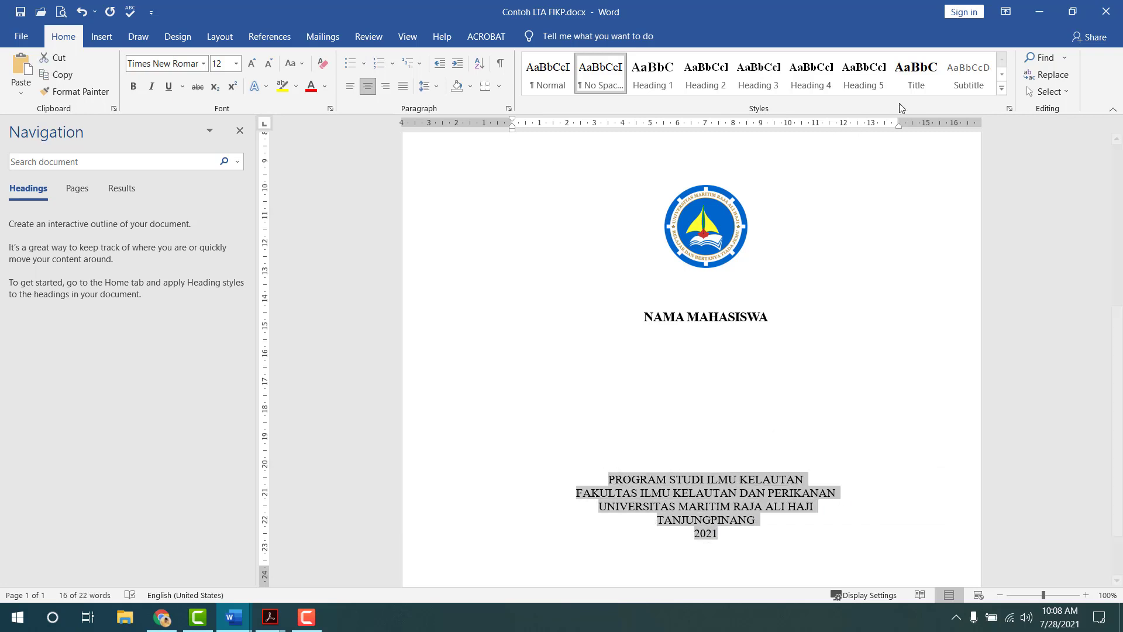
- Make the institution block Title style and remove extra empty paragraphs after 2021
{"action": "left_click", "coordinate": [917, 73]}
{"action": "scroll", "coordinate": [692, 467], "scroll_direction": "down", "scroll_amount": 2}
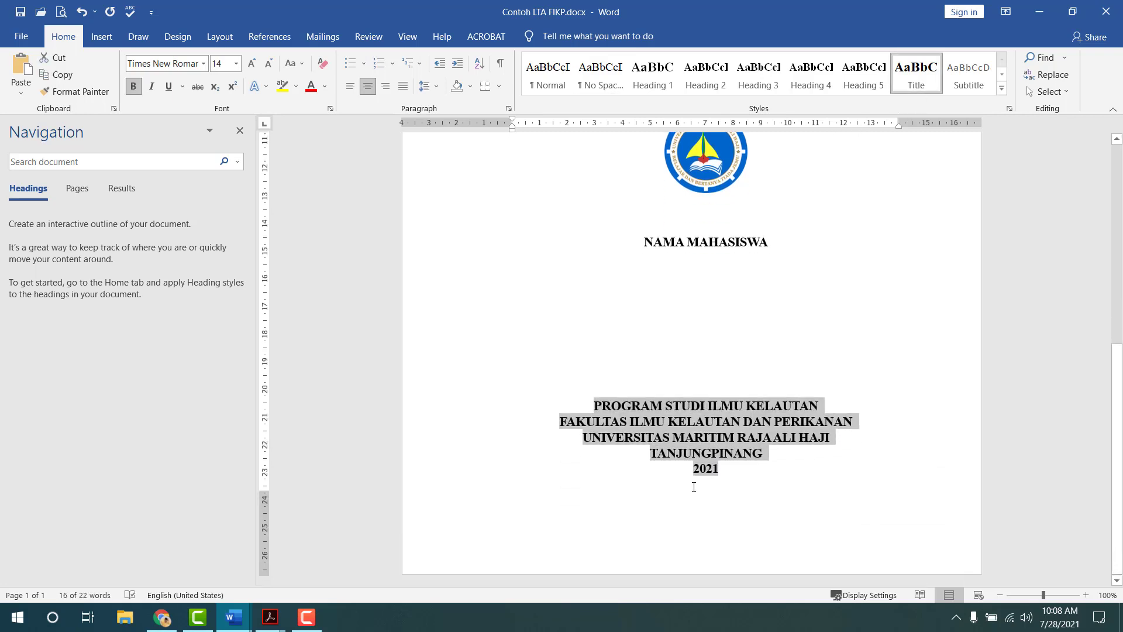
{"action": "left_click", "coordinate": [716, 499]}
{"action": "key", "text": "Return"}
{"action": "key", "text": "BackSpace"}
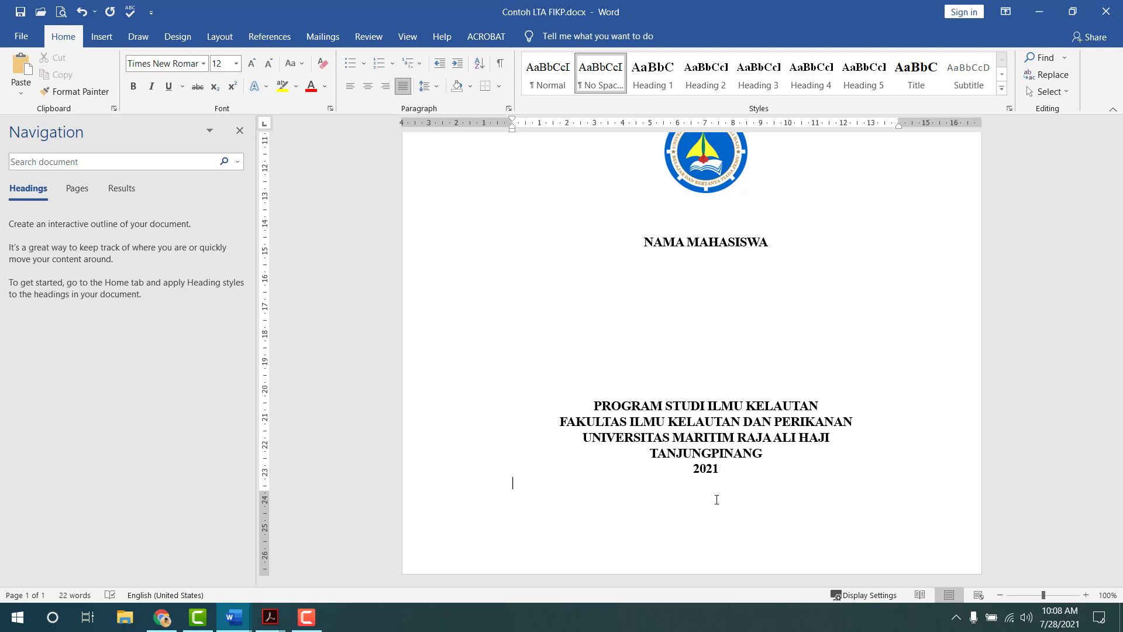
{"action": "key", "text": "Return"}
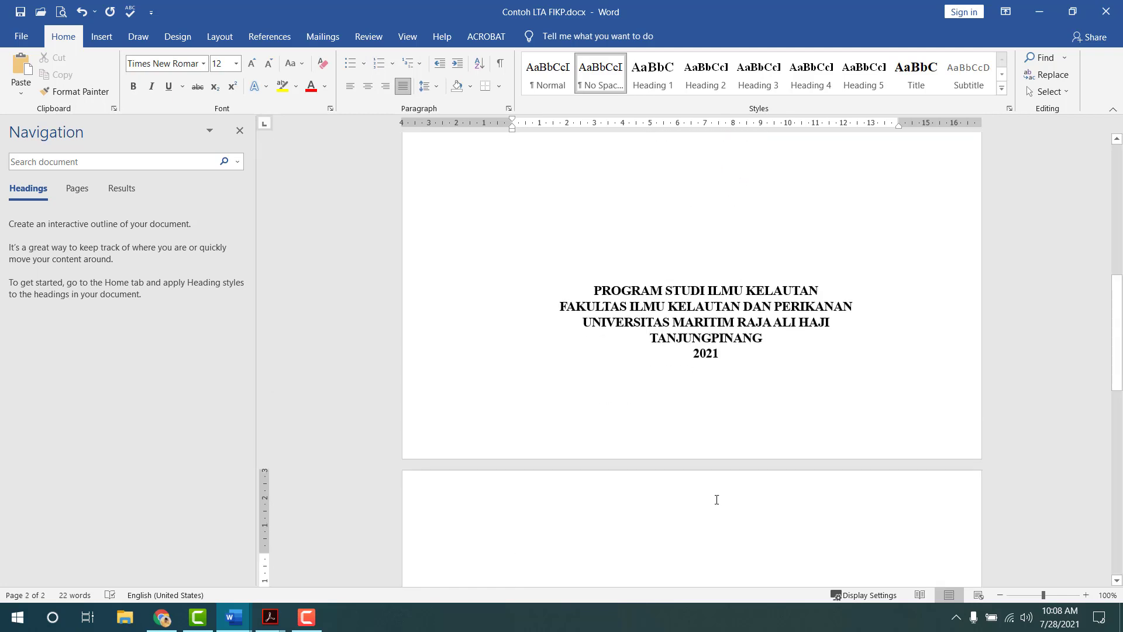
{"action": "key", "text": "BackSpace"}
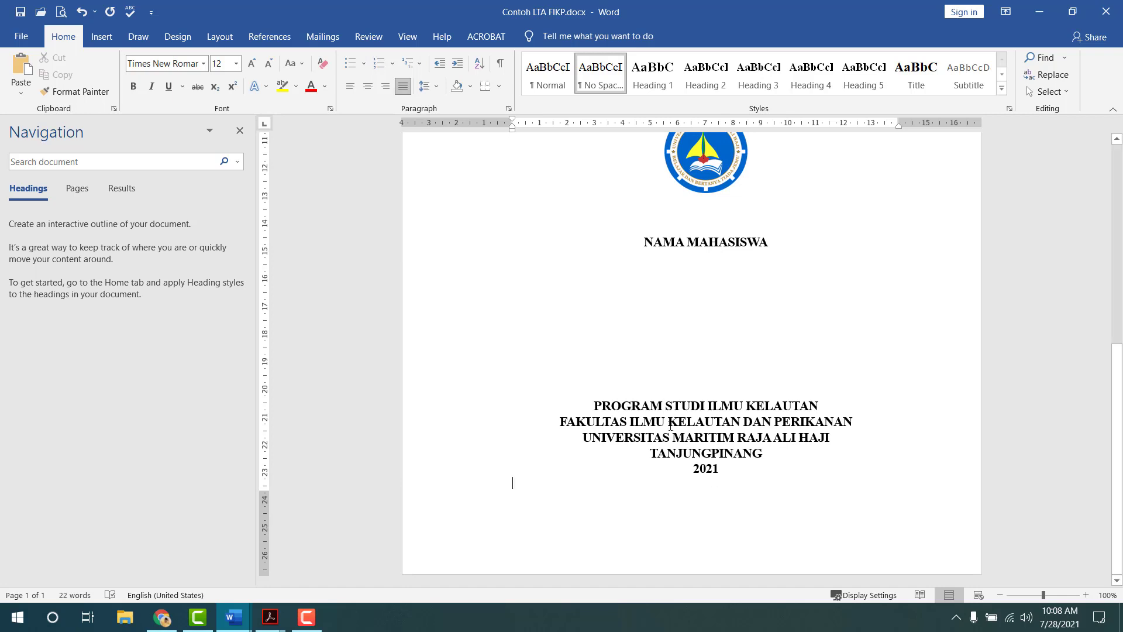
{"action": "scroll", "coordinate": [671, 427], "scroll_direction": "up", "scroll_amount": 10}
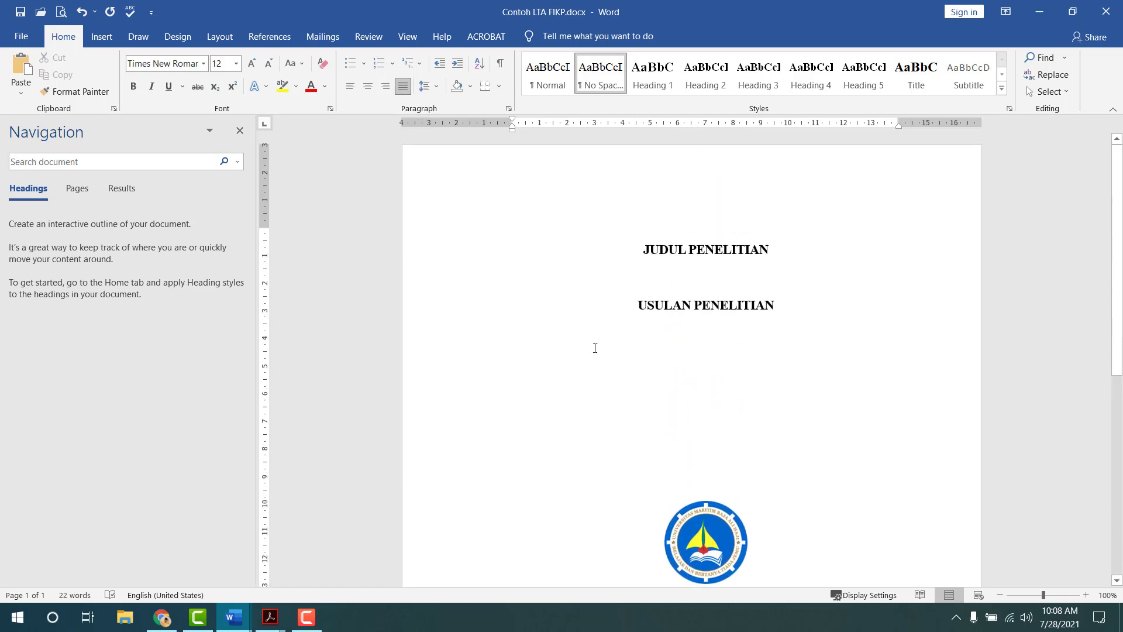
- Insert a Next Page section break after 2021 and view the print preview
{"action": "left_click", "coordinate": [220, 36]}
{"action": "scroll", "coordinate": [634, 291], "scroll_direction": "down", "scroll_amount": 1}
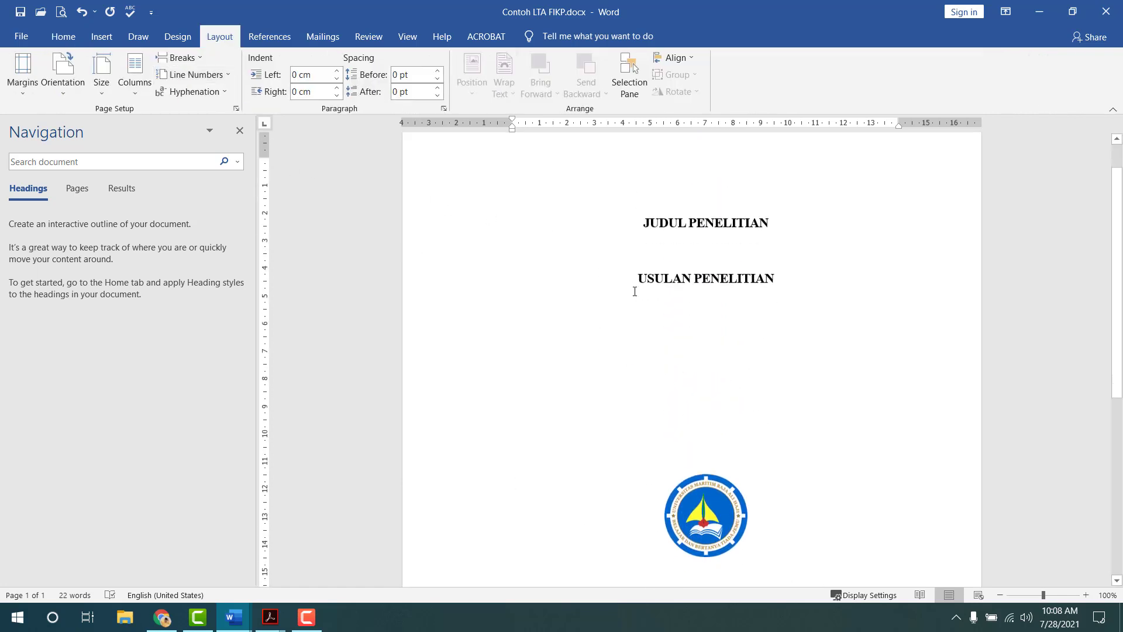
{"action": "scroll", "coordinate": [635, 292], "scroll_direction": "down", "scroll_amount": 6}
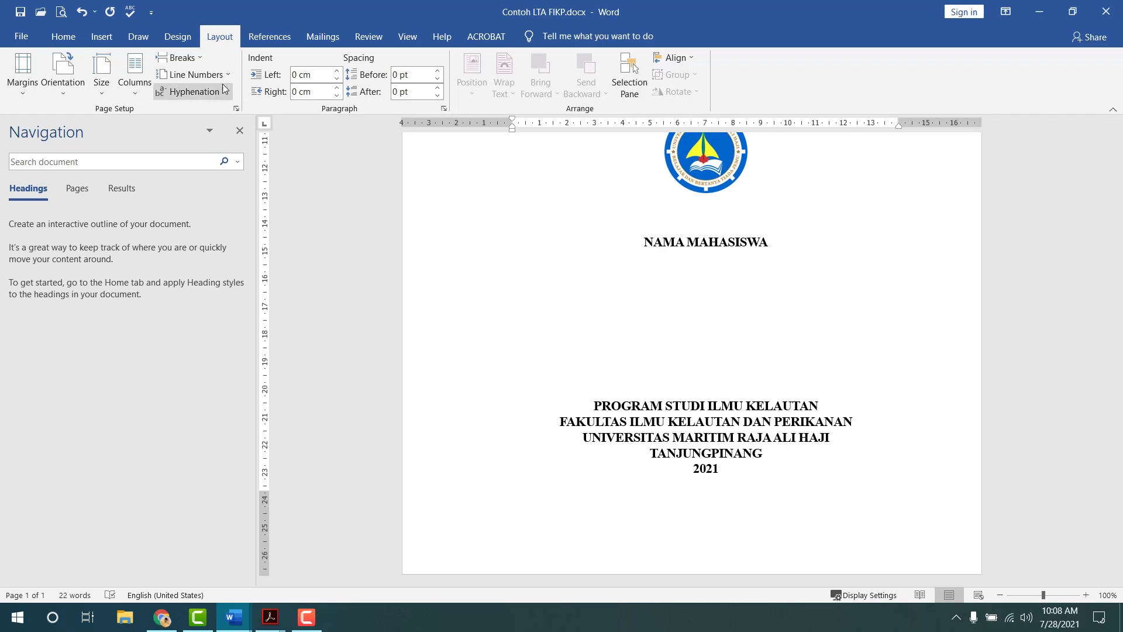
{"action": "left_click", "coordinate": [195, 58]}
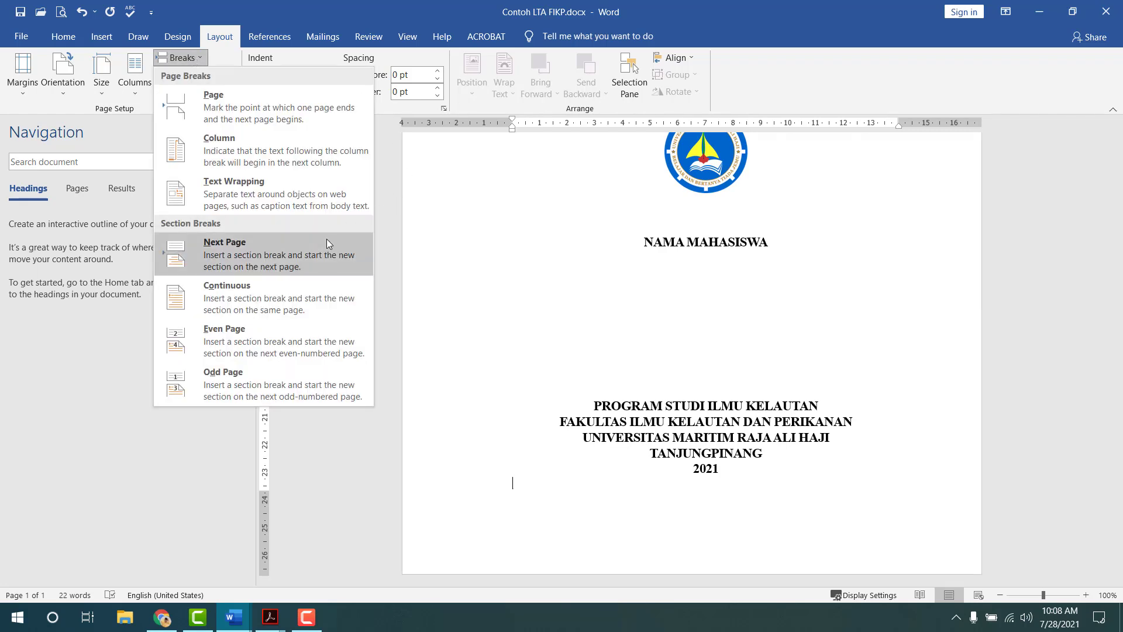
{"action": "left_click", "coordinate": [326, 242]}
{"action": "scroll", "coordinate": [714, 400], "scroll_direction": "up", "scroll_amount": 5}
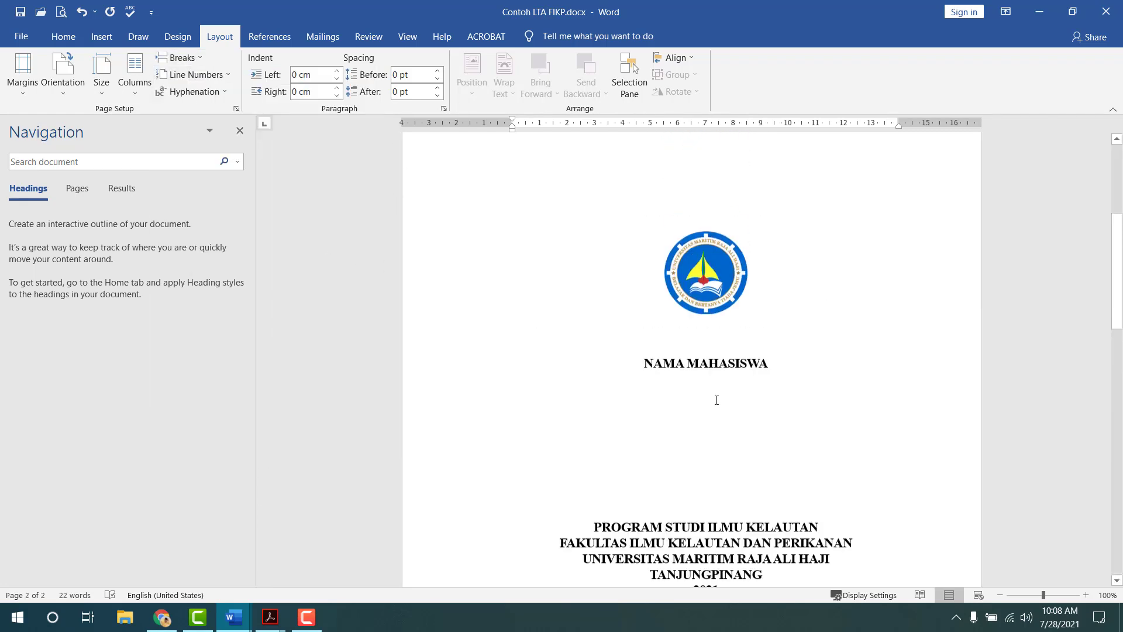
{"action": "left_click", "coordinate": [61, 12]}
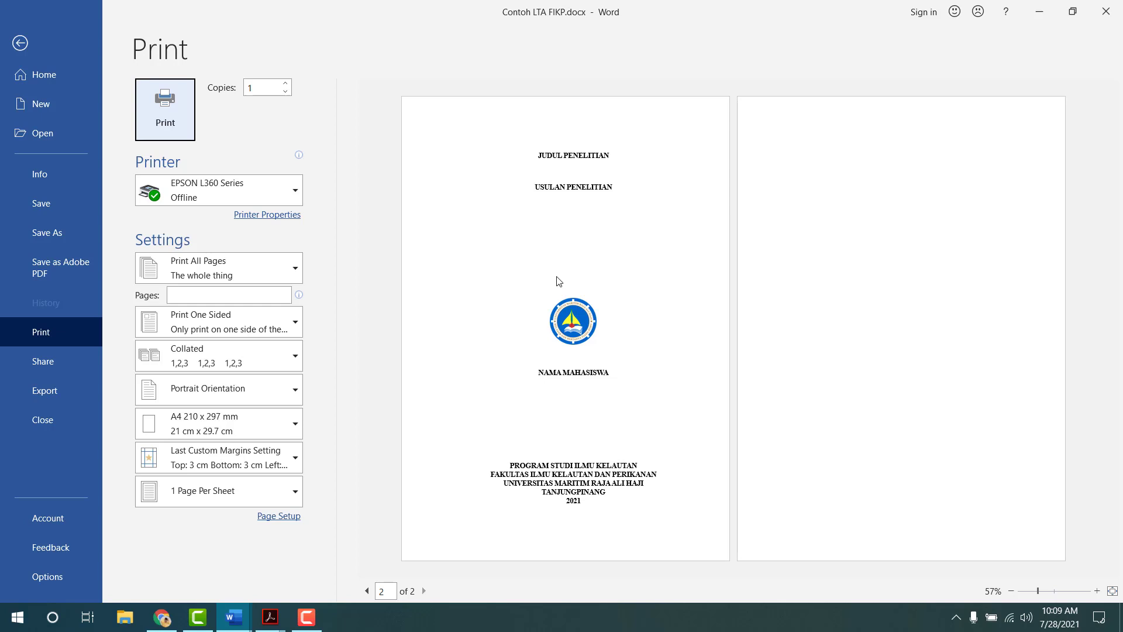
- Close the print preview and return to the document with its blank page 2
{"action": "left_click", "coordinate": [20, 43]}
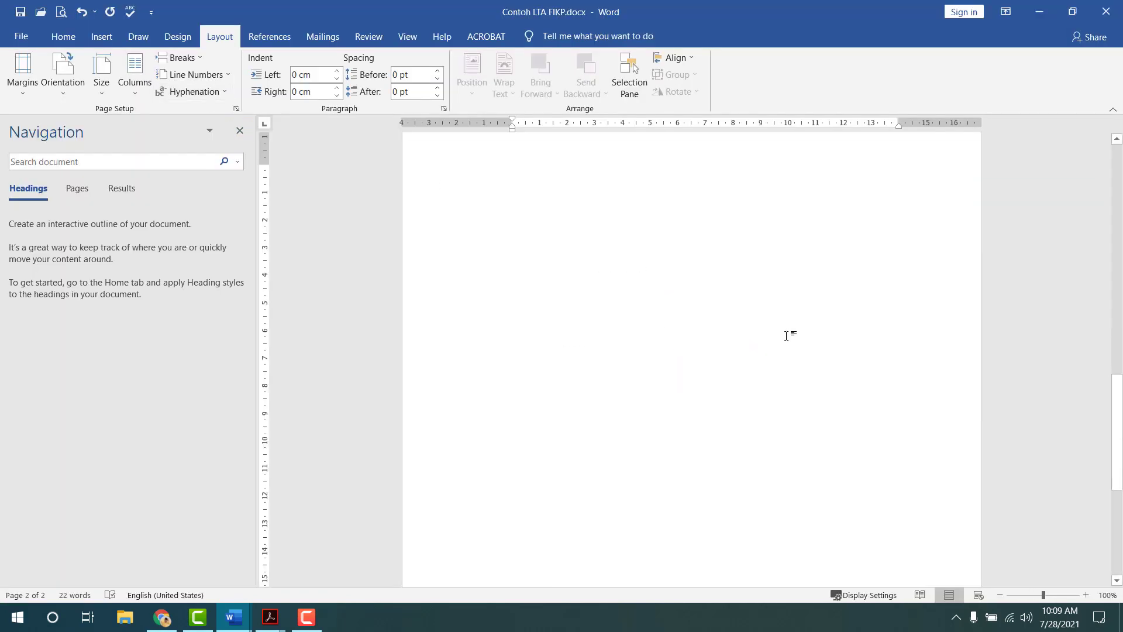
{"action": "scroll", "coordinate": [717, 328], "scroll_direction": "up", "scroll_amount": 5}
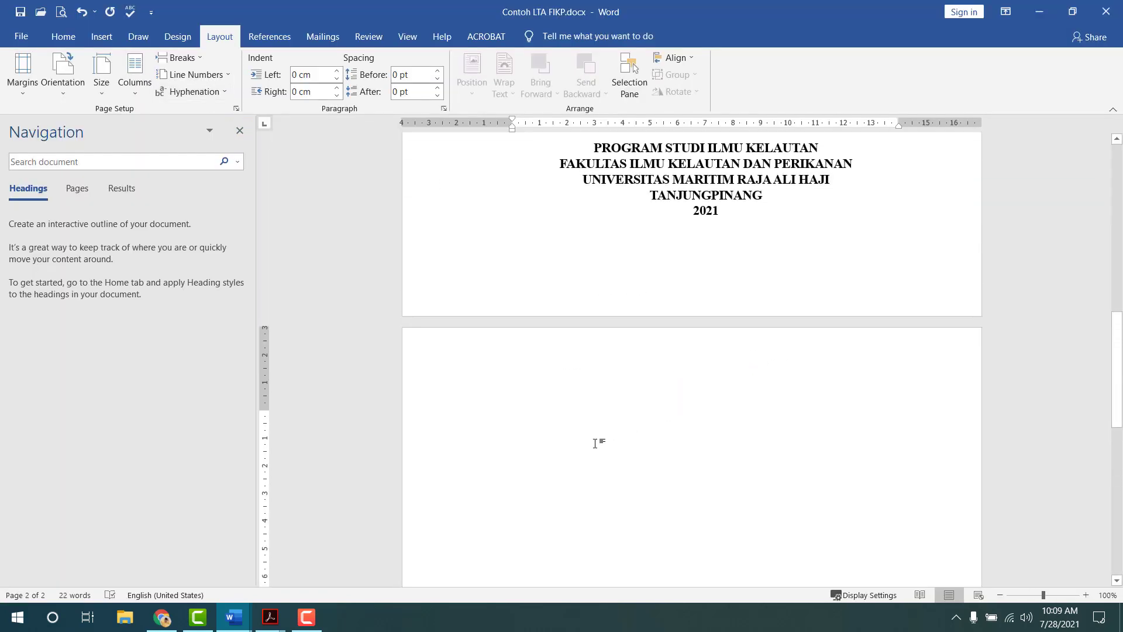
{"action": "left_click", "coordinate": [234, 618]}
- Look over the Template_UsulanPenelitian_FIKP2021 document, then return to Contoh LTA FIKP
{"action": "left_click", "coordinate": [174, 576]}
{"action": "scroll", "coordinate": [595, 359], "scroll_direction": "down", "scroll_amount": 10}
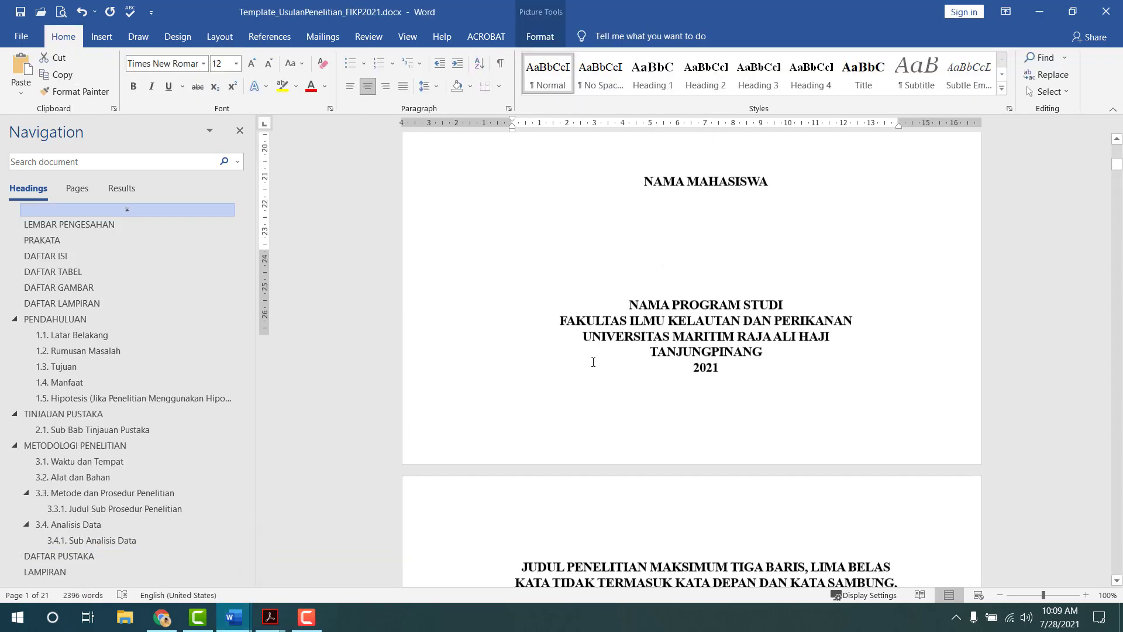
{"action": "scroll", "coordinate": [657, 381], "scroll_direction": "up", "scroll_amount": 4}
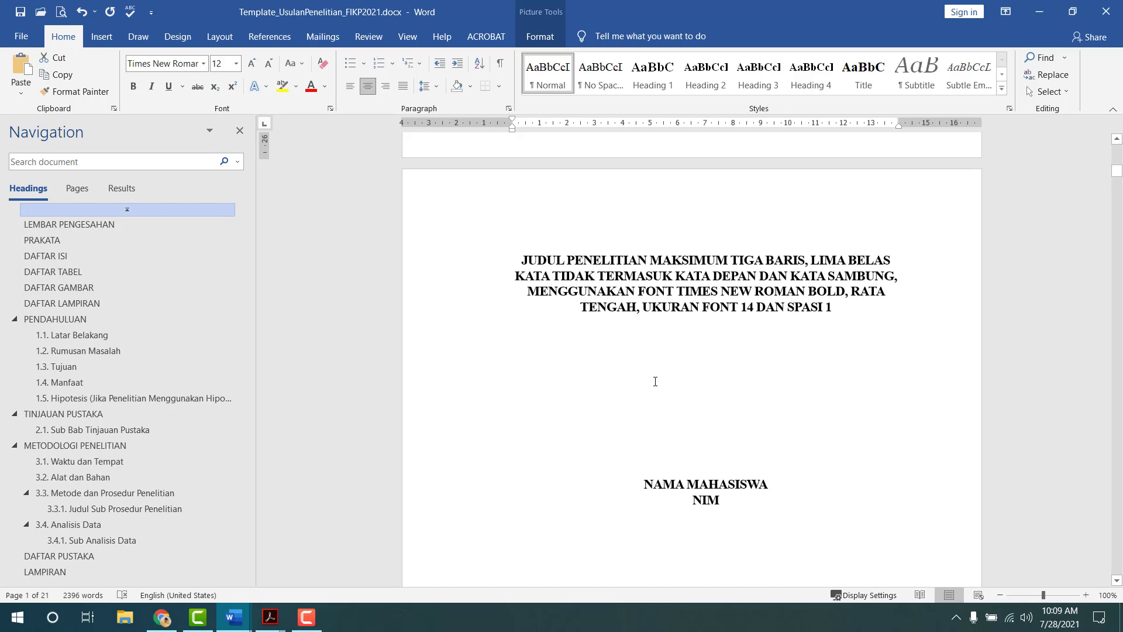
{"action": "key", "text": "alt+Tab"}
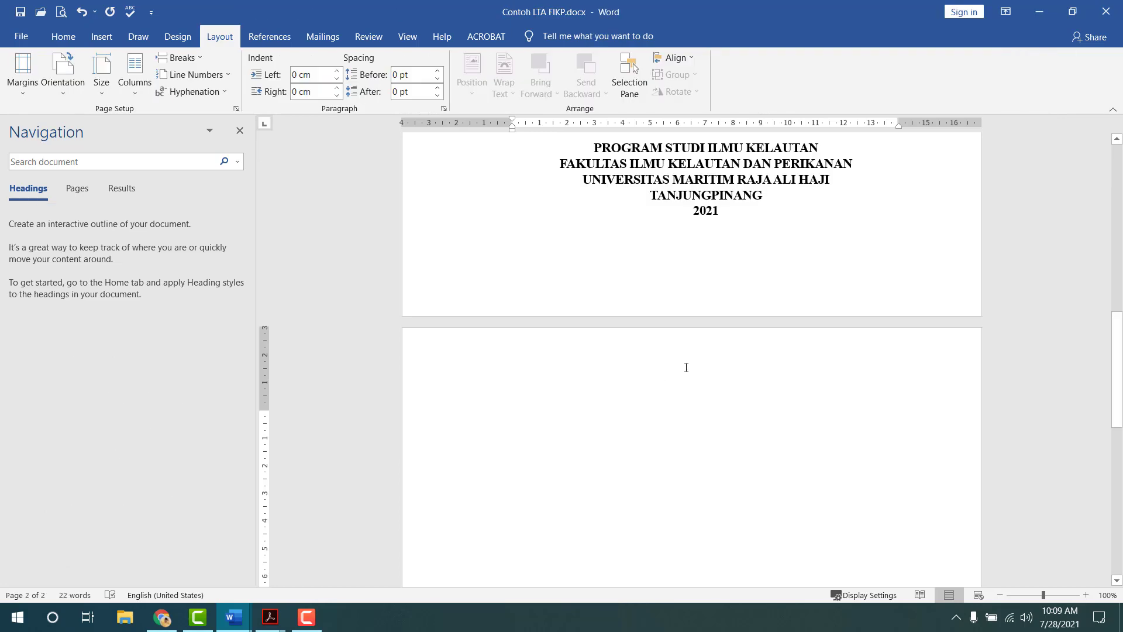
{"action": "scroll", "coordinate": [683, 378], "scroll_direction": "up", "scroll_amount": 4}
{"action": "scroll", "coordinate": [682, 379], "scroll_direction": "down", "scroll_amount": 4}
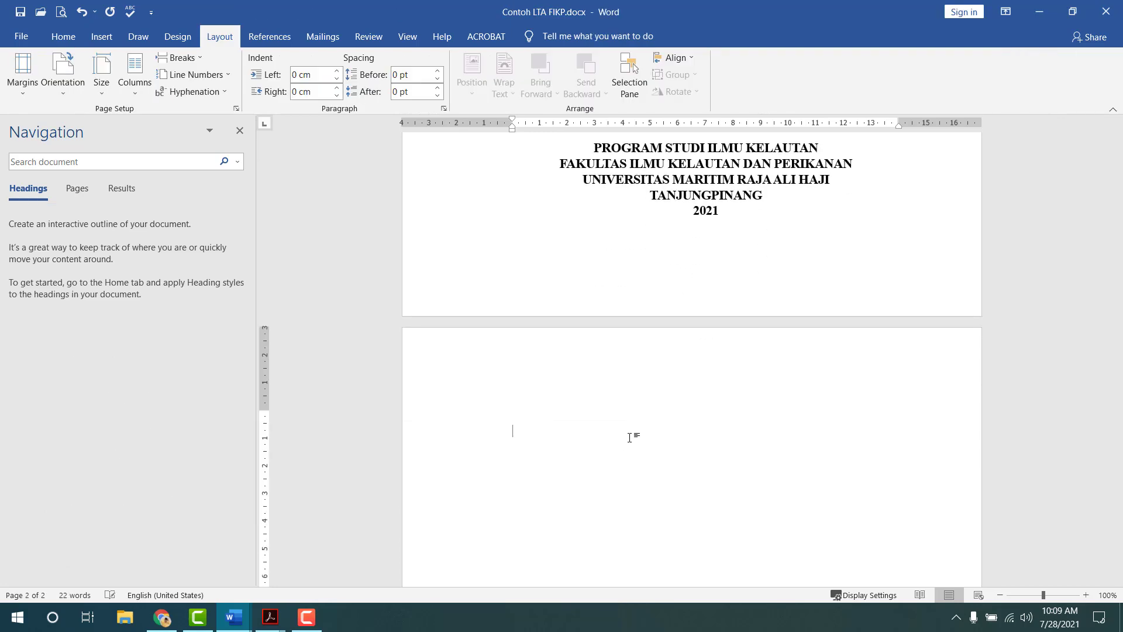
- Type JUDUL PENELITIAN on page 2 and give it the Title style
{"action": "type", "text": "UDUL PENELITIAN"}
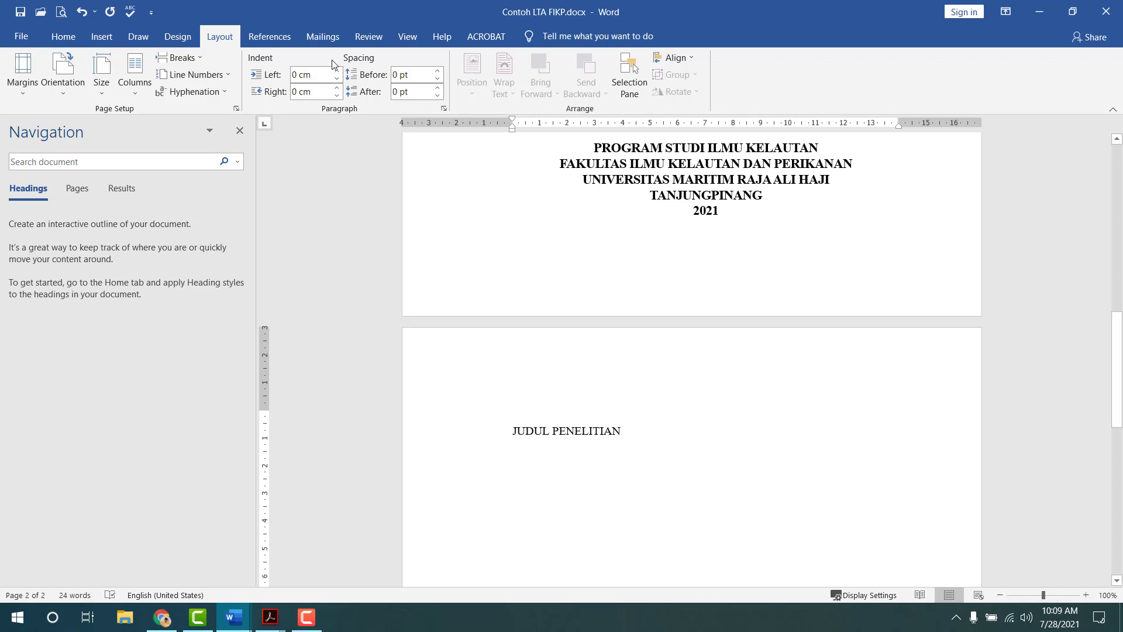
{"action": "left_click", "coordinate": [46, 35]}
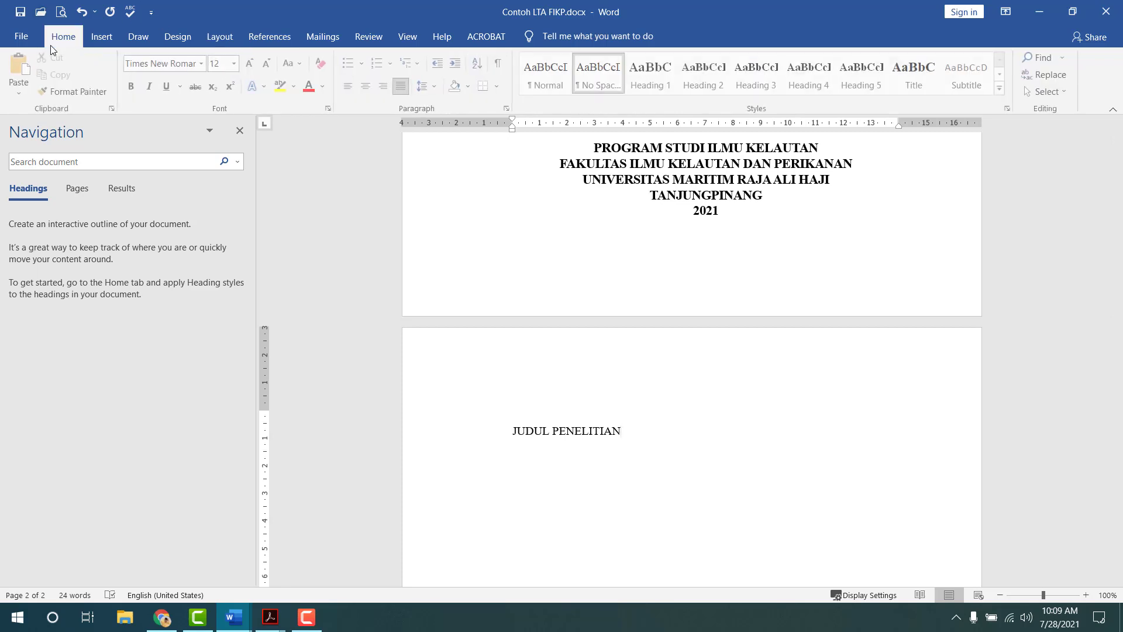
{"action": "left_click", "coordinate": [917, 73]}
{"action": "key", "text": "Return"}
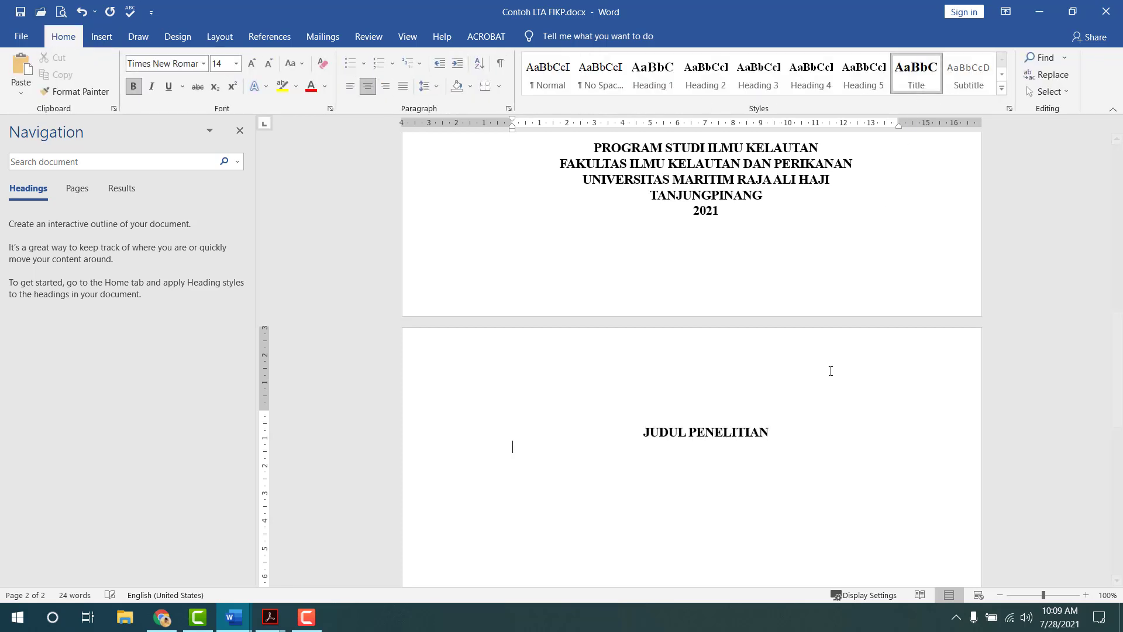
{"action": "key", "text": "alt+Tab"}
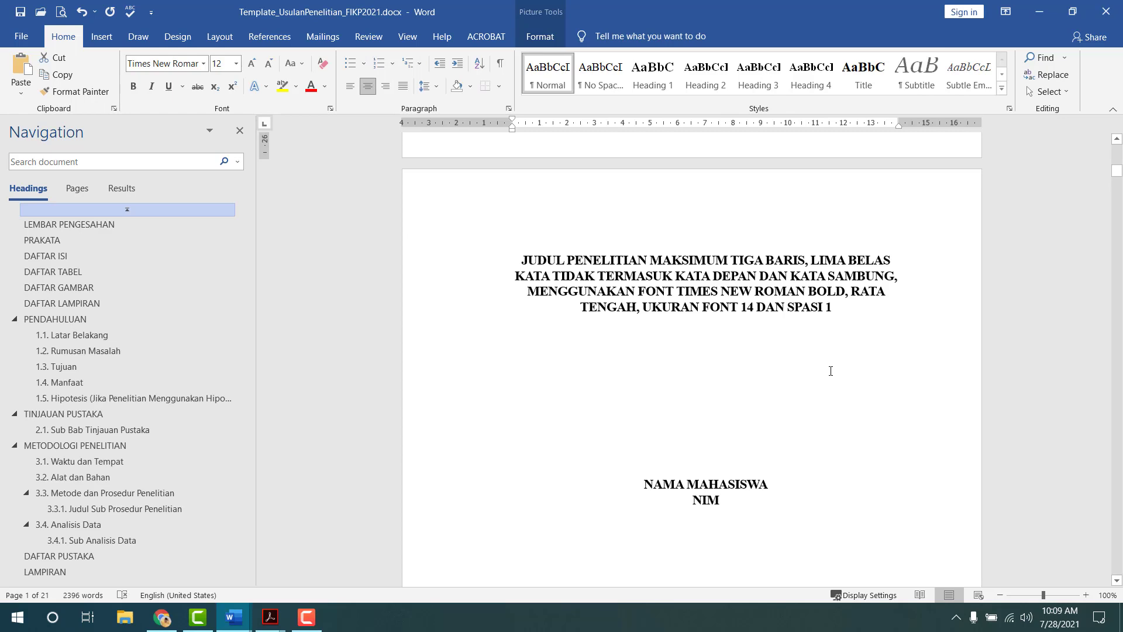
- Compare against the Template, then go back to page 2 of Contoh LTA FIKP
{"action": "scroll", "coordinate": [831, 371], "scroll_direction": "down", "scroll_amount": 4}
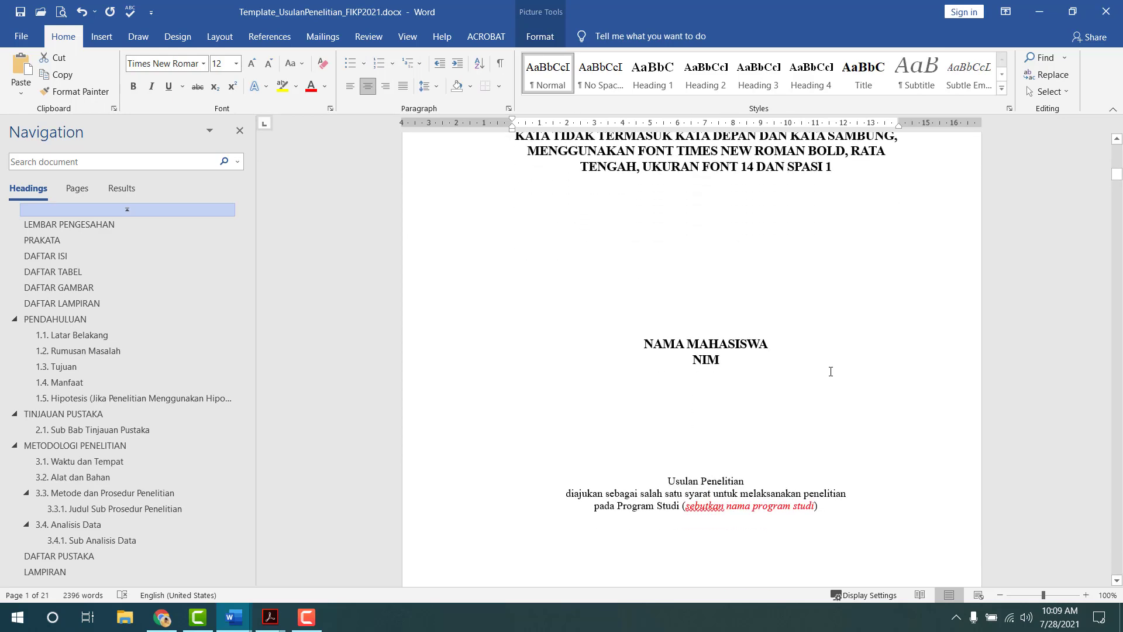
{"action": "key", "text": "alt+Tab"}
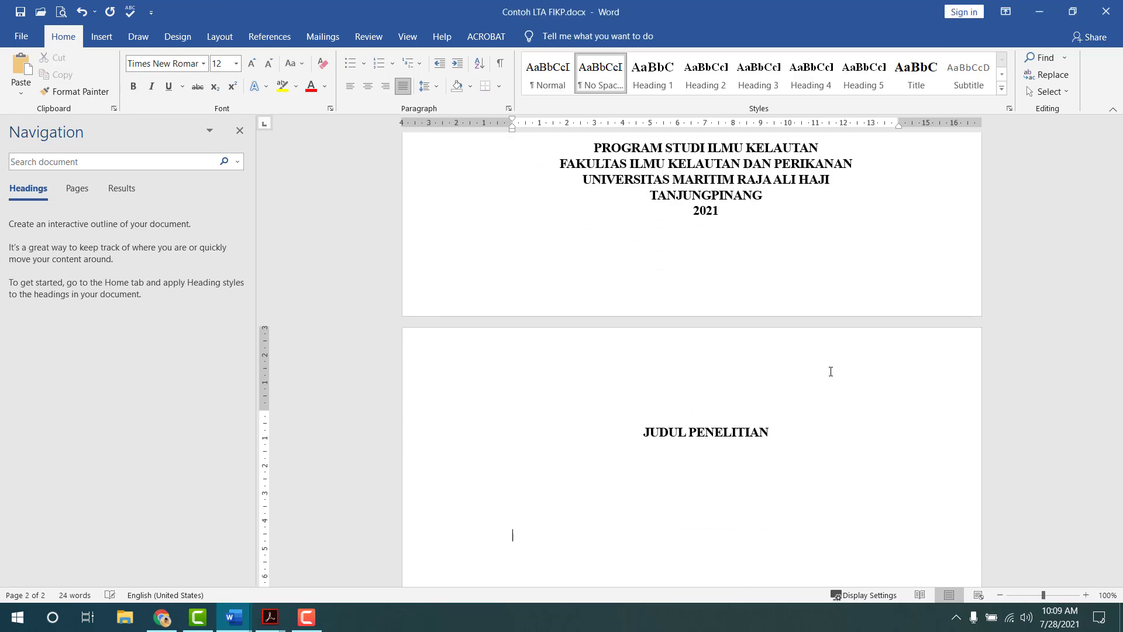
{"action": "key", "text": "alt+Tab"}
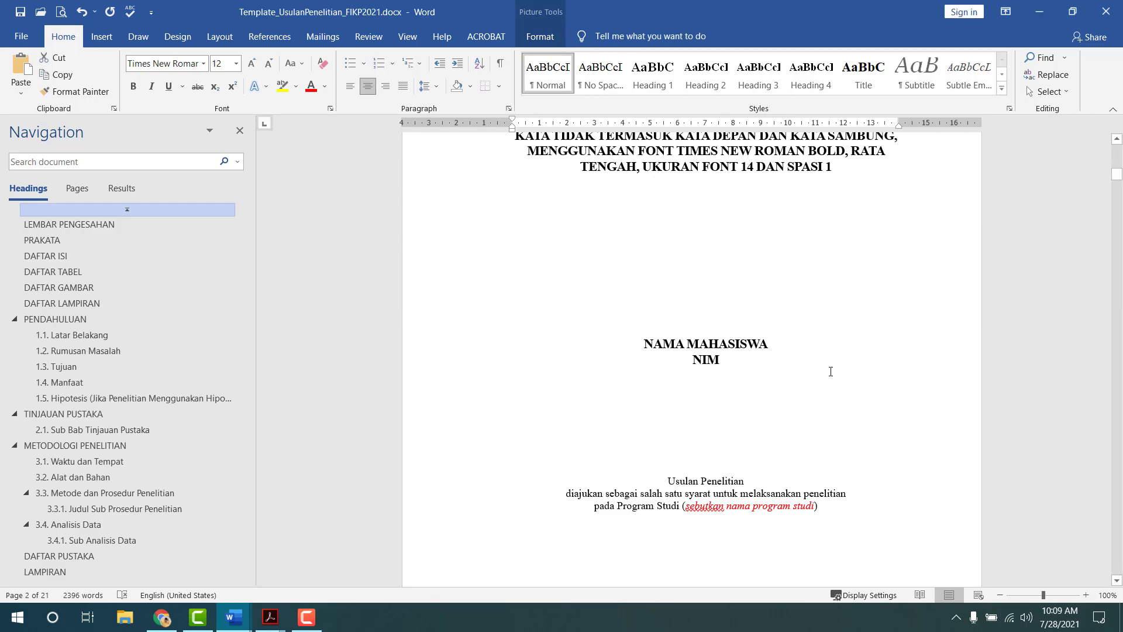
{"action": "key", "text": "alt+Tab"}
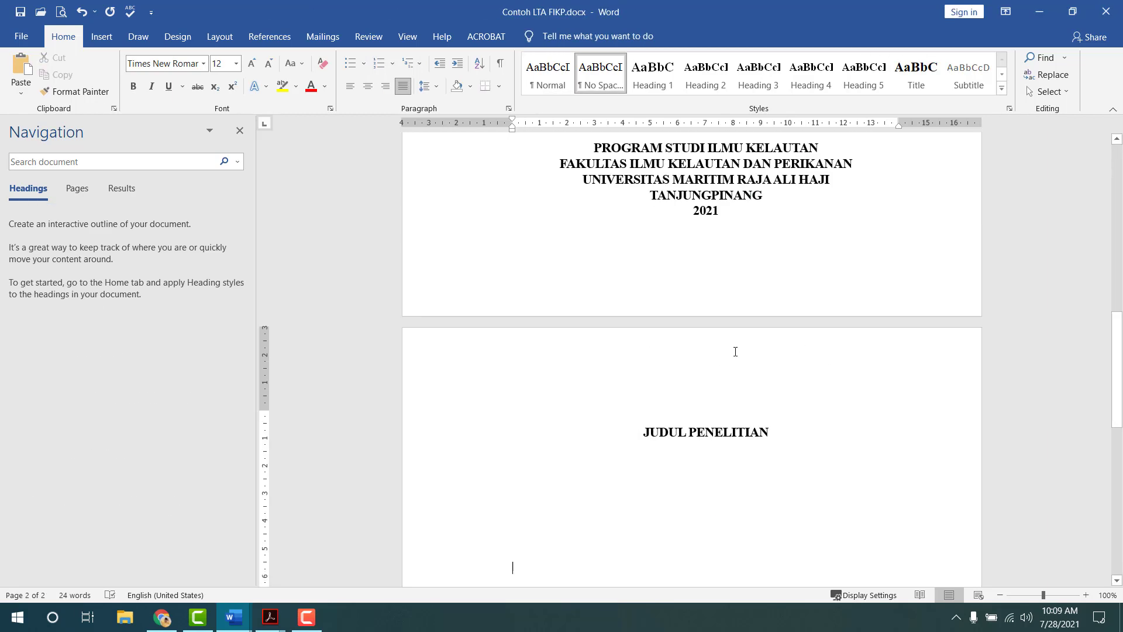
{"action": "scroll", "coordinate": [735, 351], "scroll_direction": "down", "scroll_amount": 3}
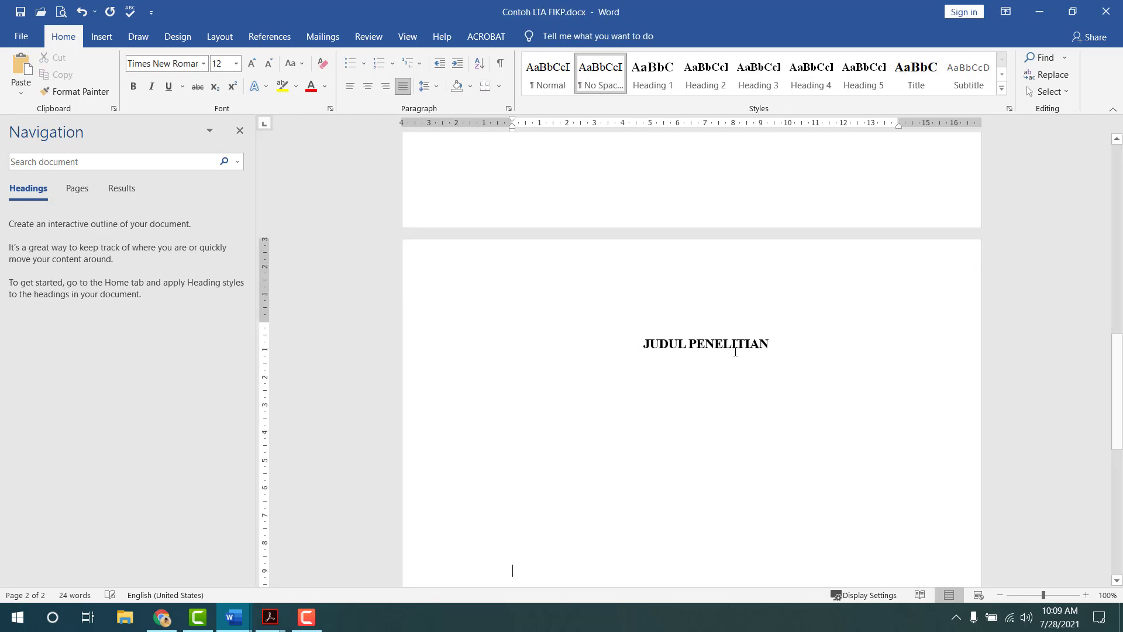
- Add NAMA MAHASISWA and NIM lines on page 2, both in Title style
{"action": "type", "text": "NAMA MAHSSI"}
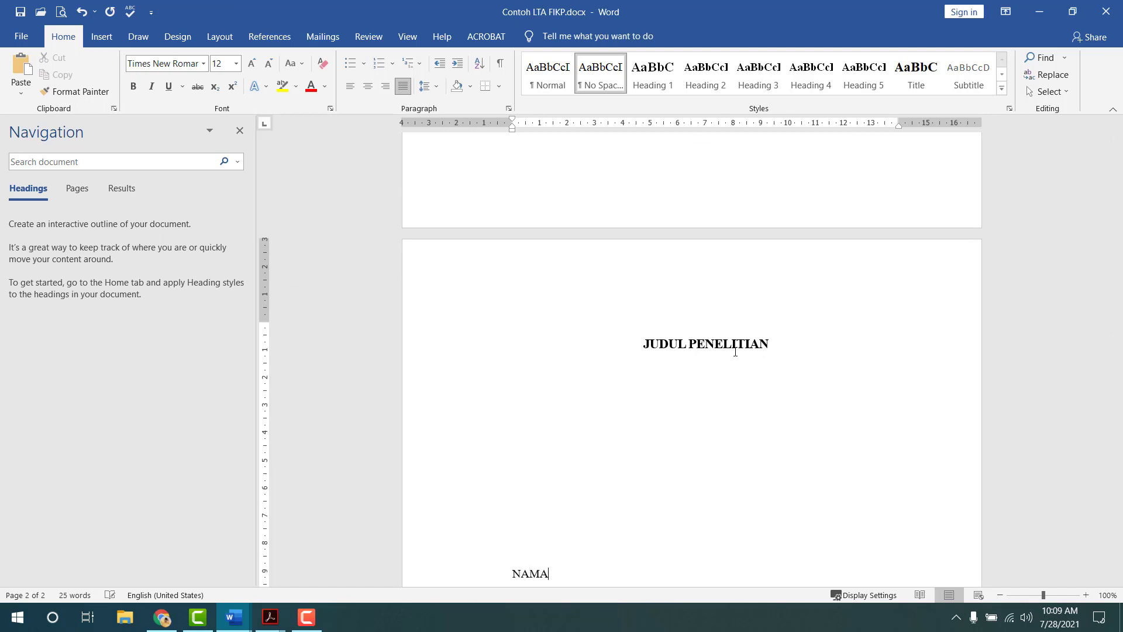
{"action": "key", "text": "BackSpace"}
{"action": "key", "text": "BackSpace"}
{"action": "key", "text": "BackSpace"}
{"action": "type", "text": "ASISWA"}
{"action": "key", "text": "Return"}
{"action": "type", "text": "NIM"}
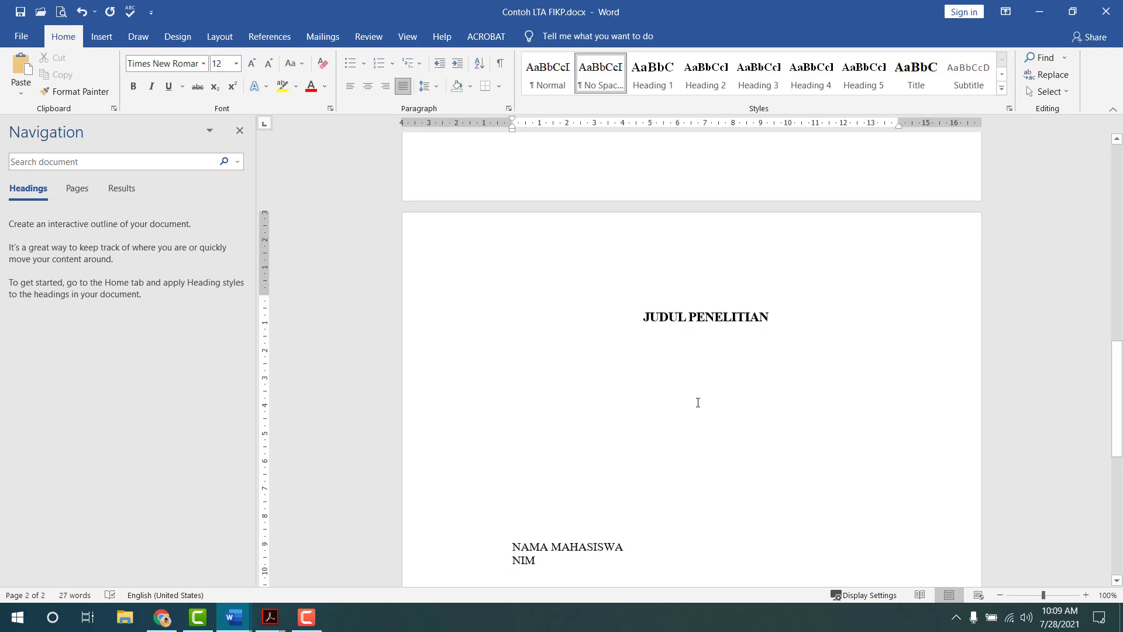
{"action": "left_click", "coordinate": [586, 545]}
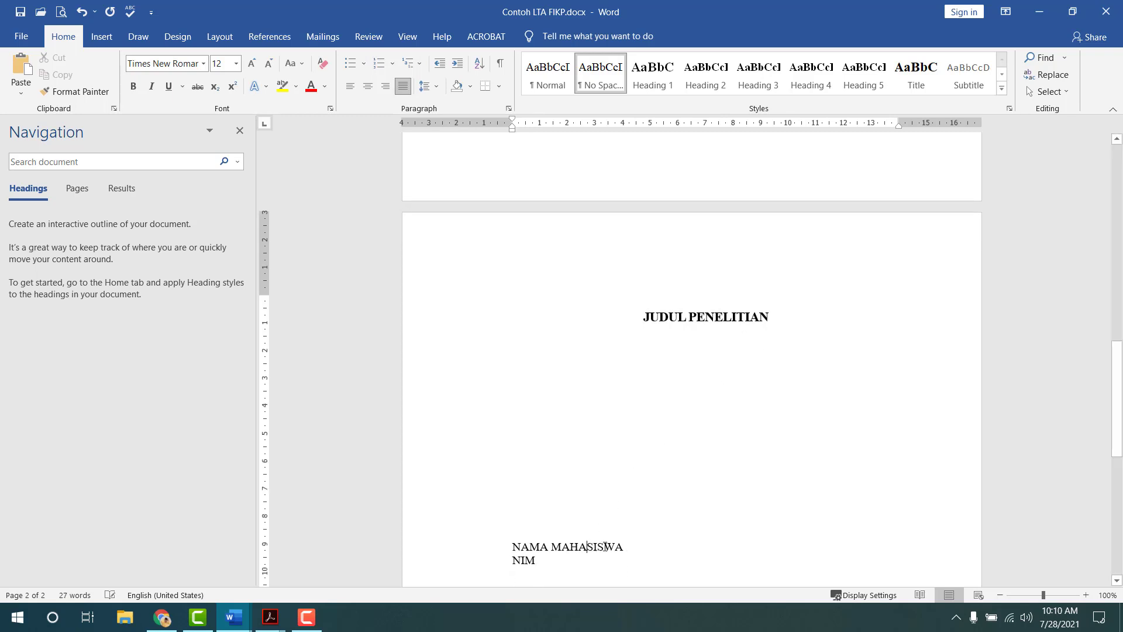
{"action": "left_click", "coordinate": [916, 73]}
{"action": "scroll", "coordinate": [795, 462], "scroll_direction": "down", "scroll_amount": 3}
{"action": "left_click", "coordinate": [682, 450]}
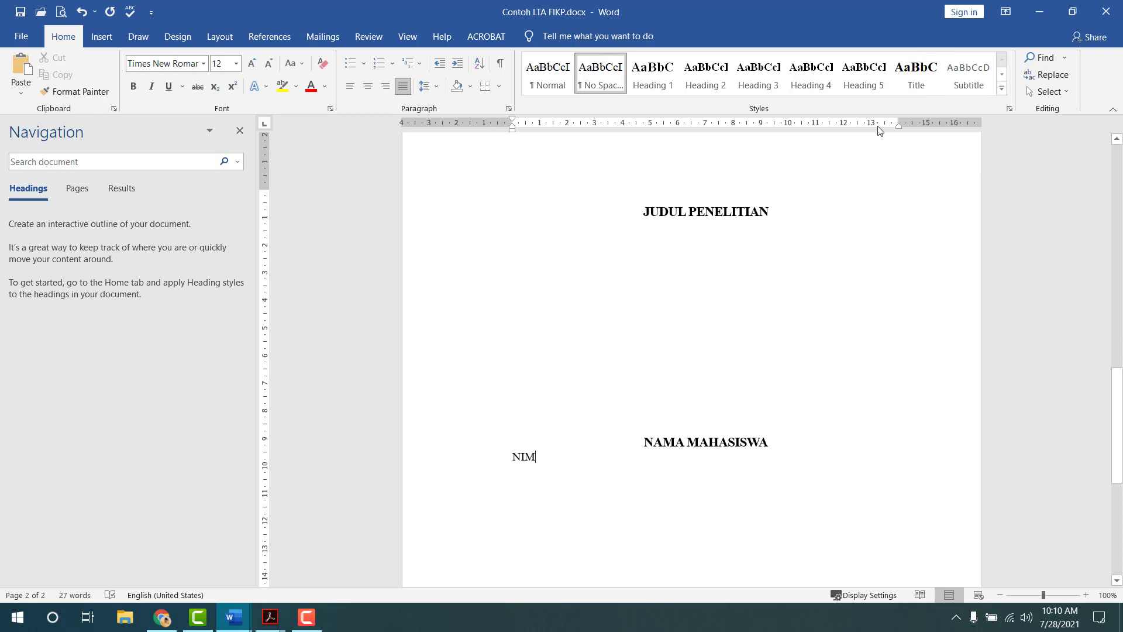
{"action": "left_click", "coordinate": [915, 88]}
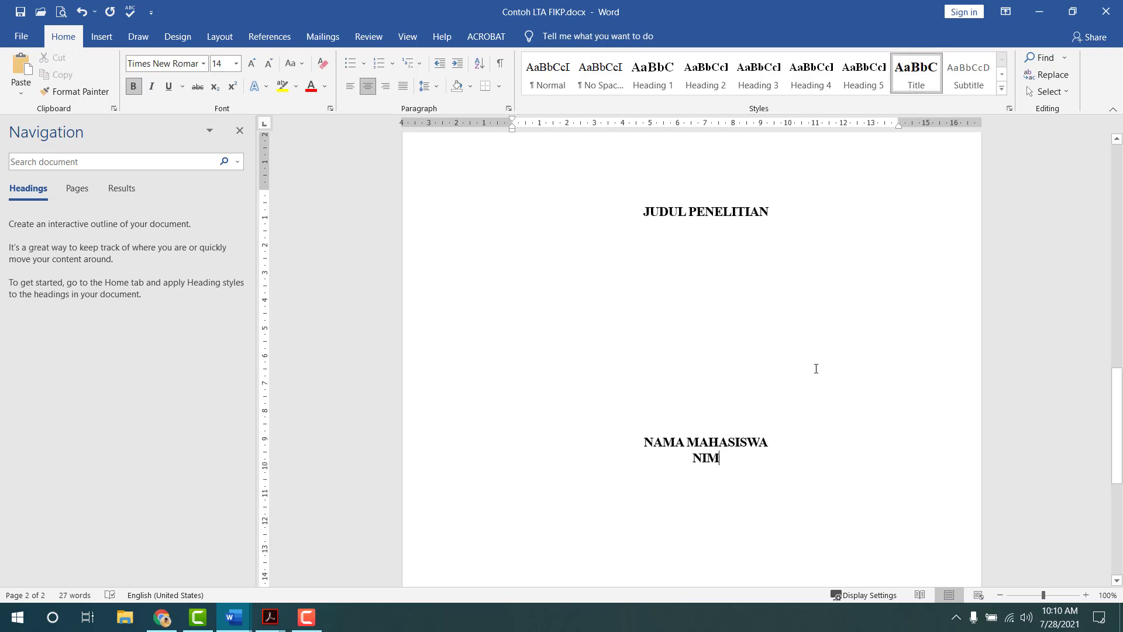
- Fill in the student number on the NIM line
{"action": "type", "text": "18"}
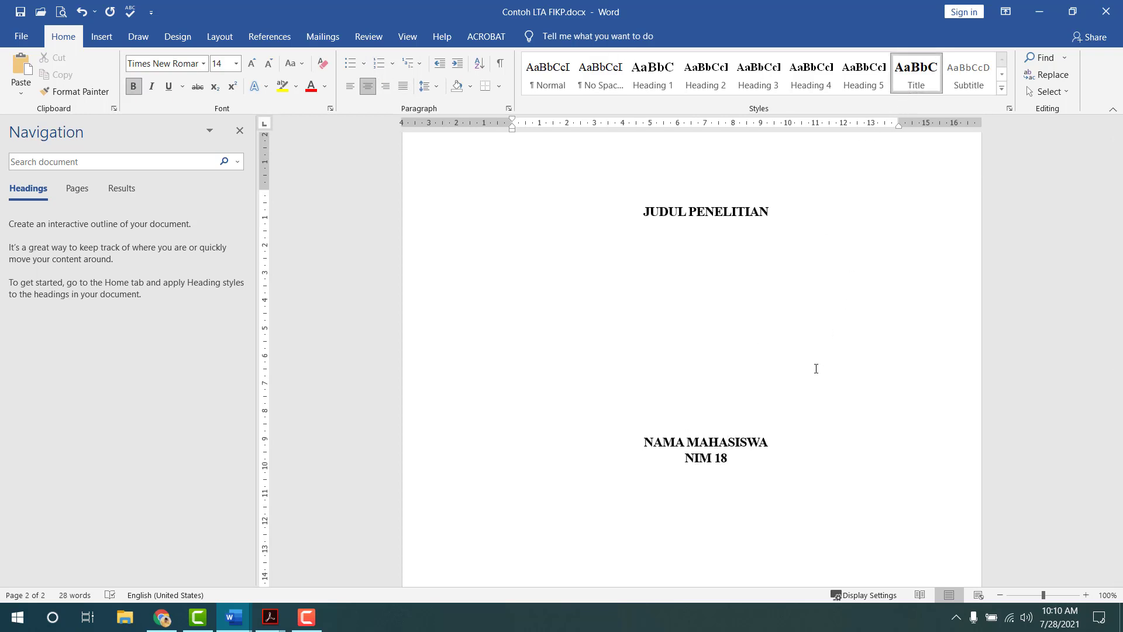
{"action": "type", "text": "0254241"}
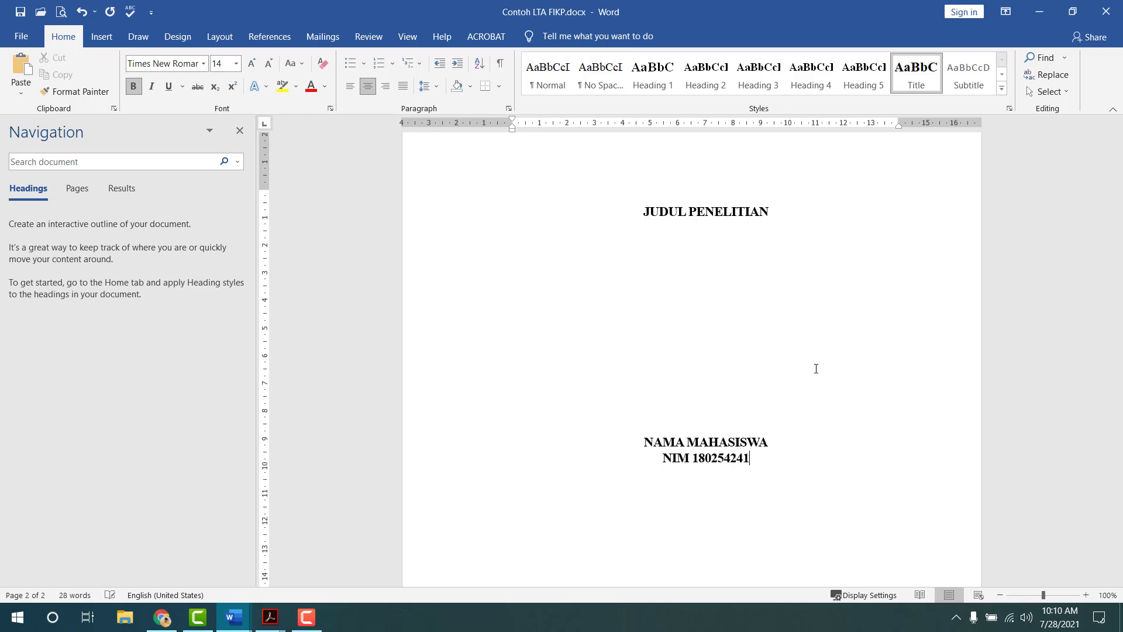
{"action": "type", "text": "010"}
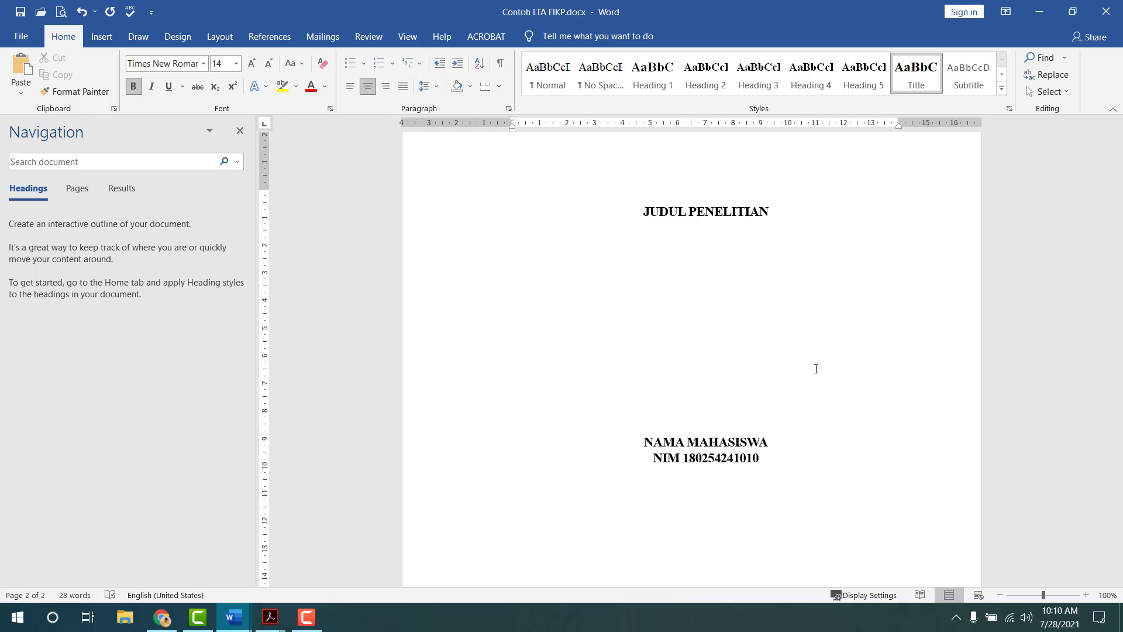
{"action": "key", "text": "alt+Tab"}
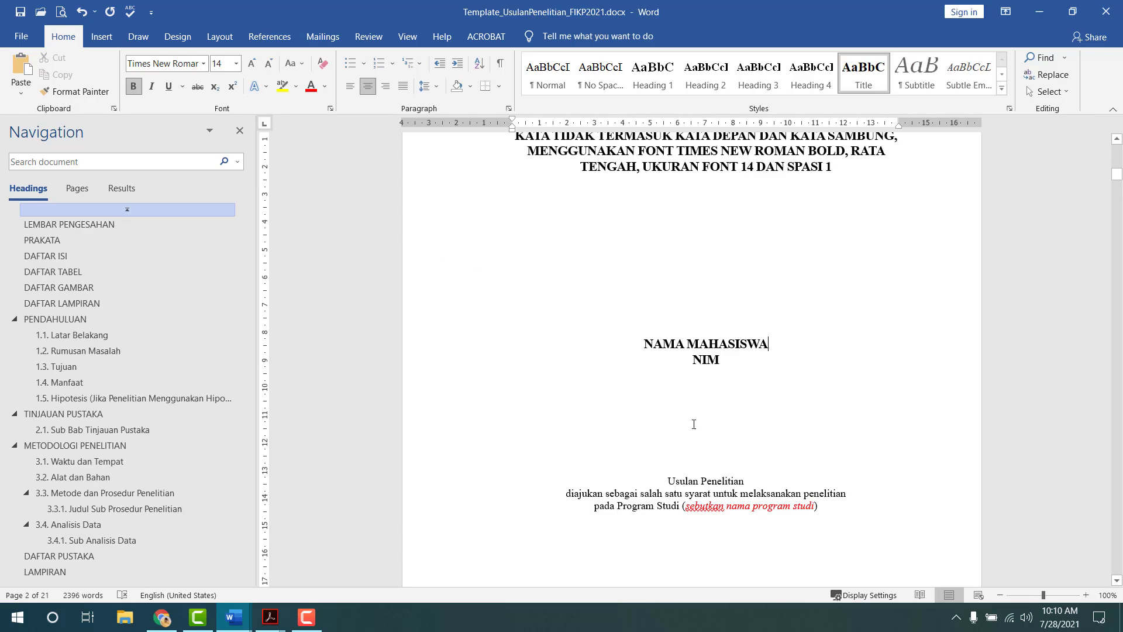
- Type Usulan Penelitian on a new line below the NIM line
{"action": "scroll", "coordinate": [696, 452], "scroll_direction": "down", "scroll_amount": 1}
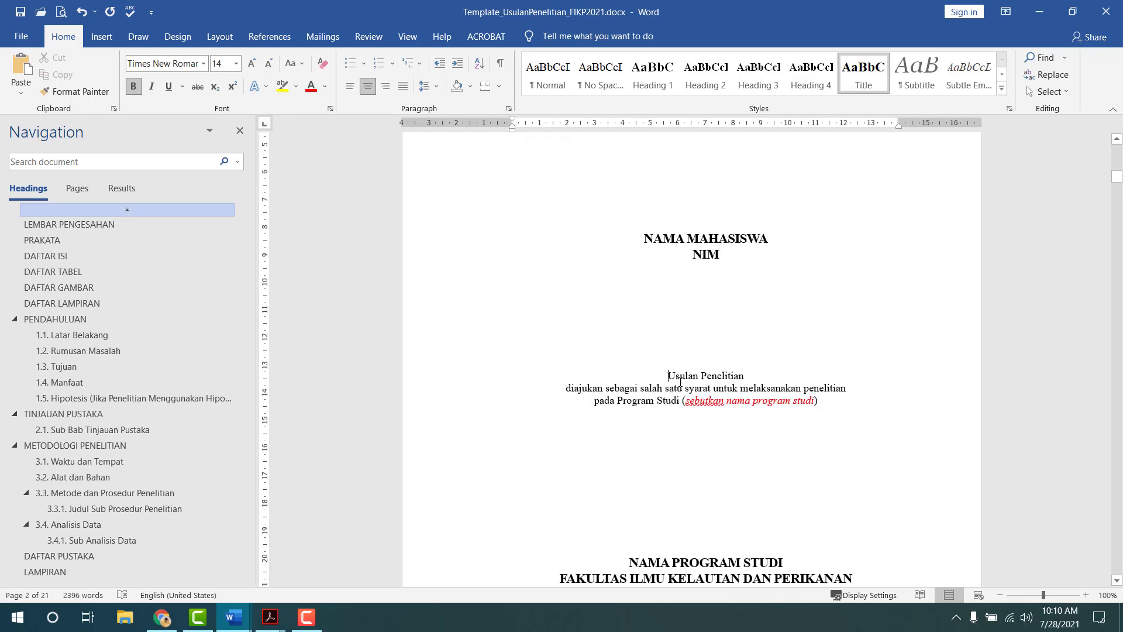
{"action": "left_click_drag", "start_coordinate": [661, 371], "coordinate": [665, 398]}
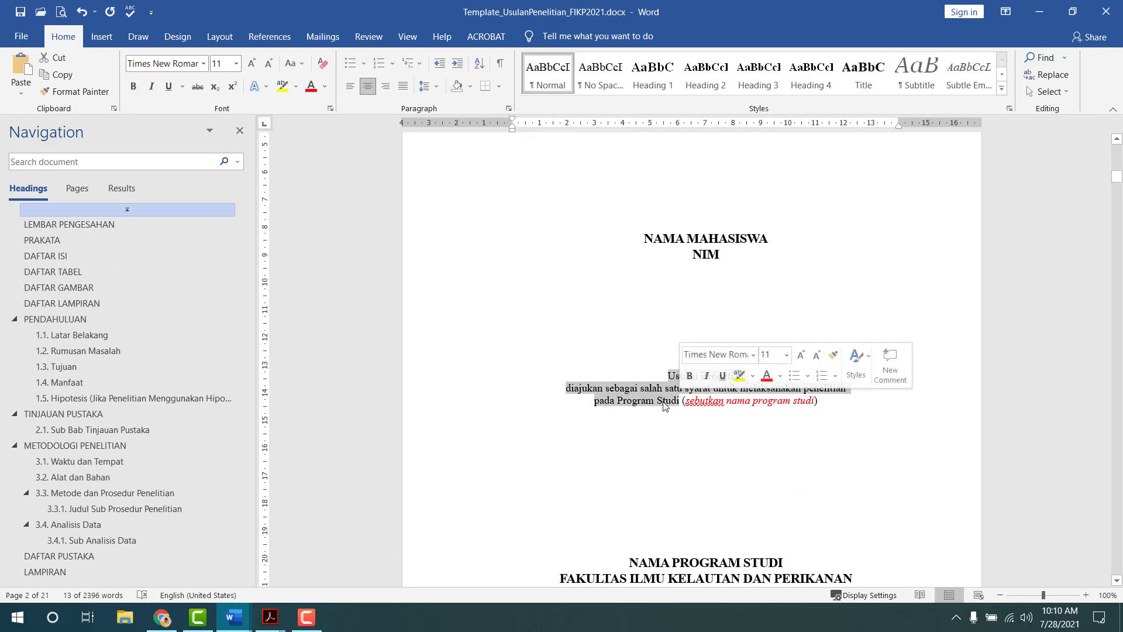
{"action": "left_click", "coordinate": [666, 401]}
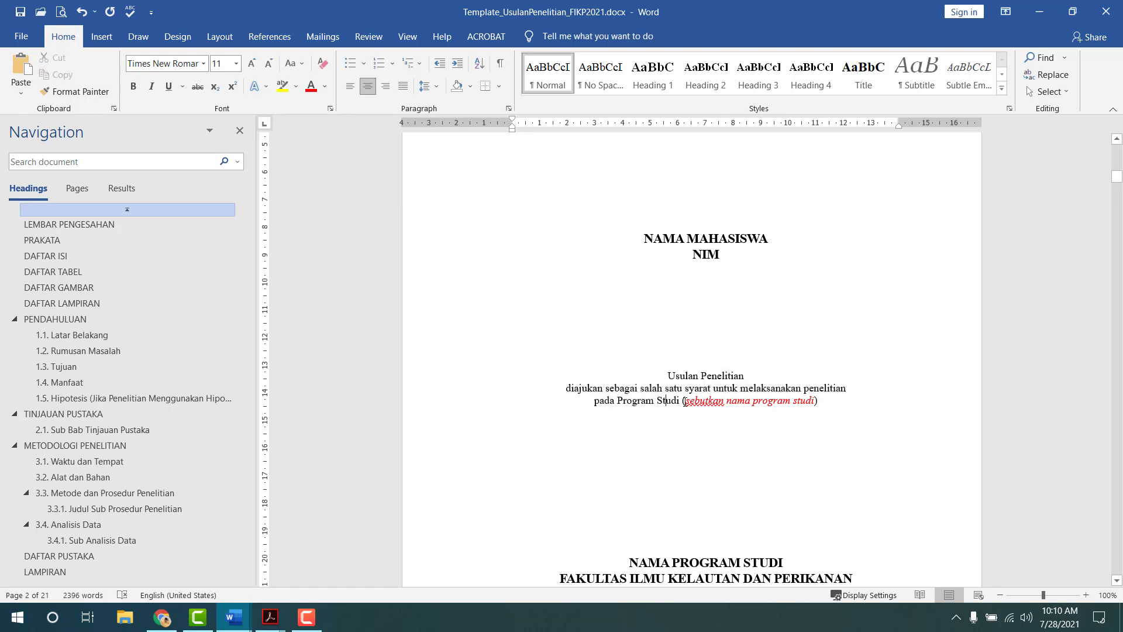
{"action": "key", "text": "alt+Tab"}
{"action": "scroll", "coordinate": [695, 443], "scroll_direction": "down", "scroll_amount": 4}
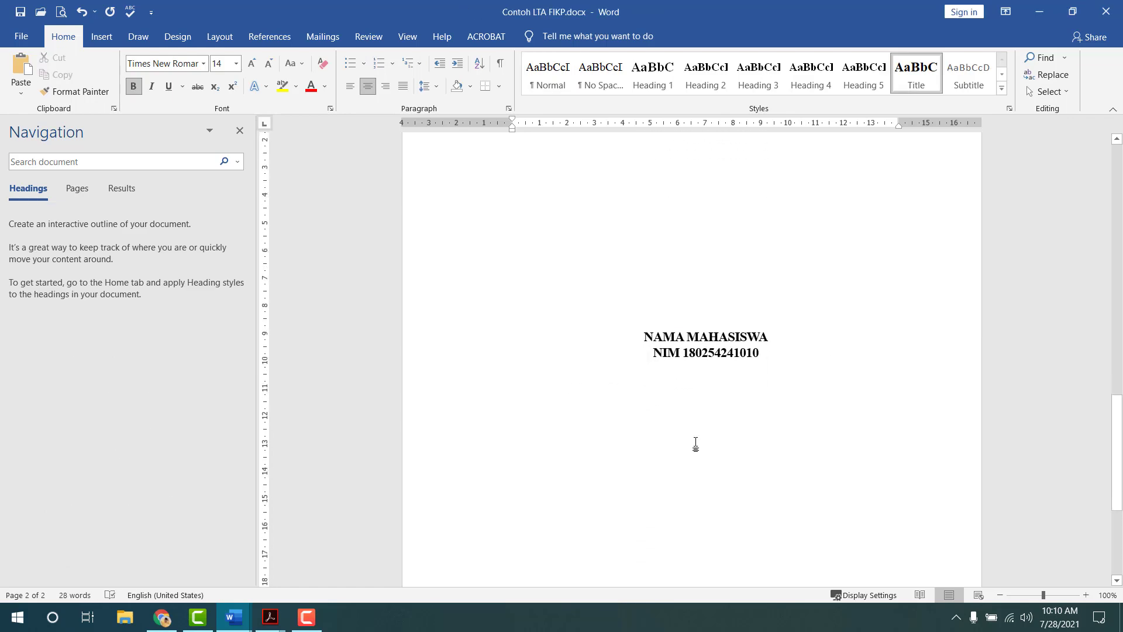
{"action": "key", "text": "Down"}
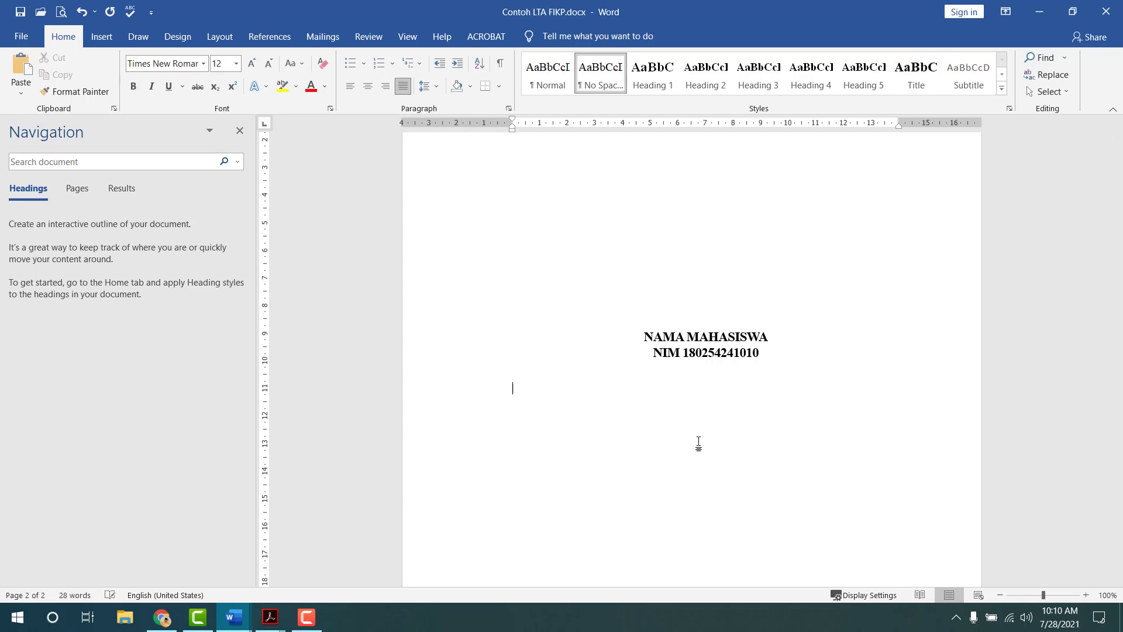
{"action": "key", "text": "alt+Tab"}
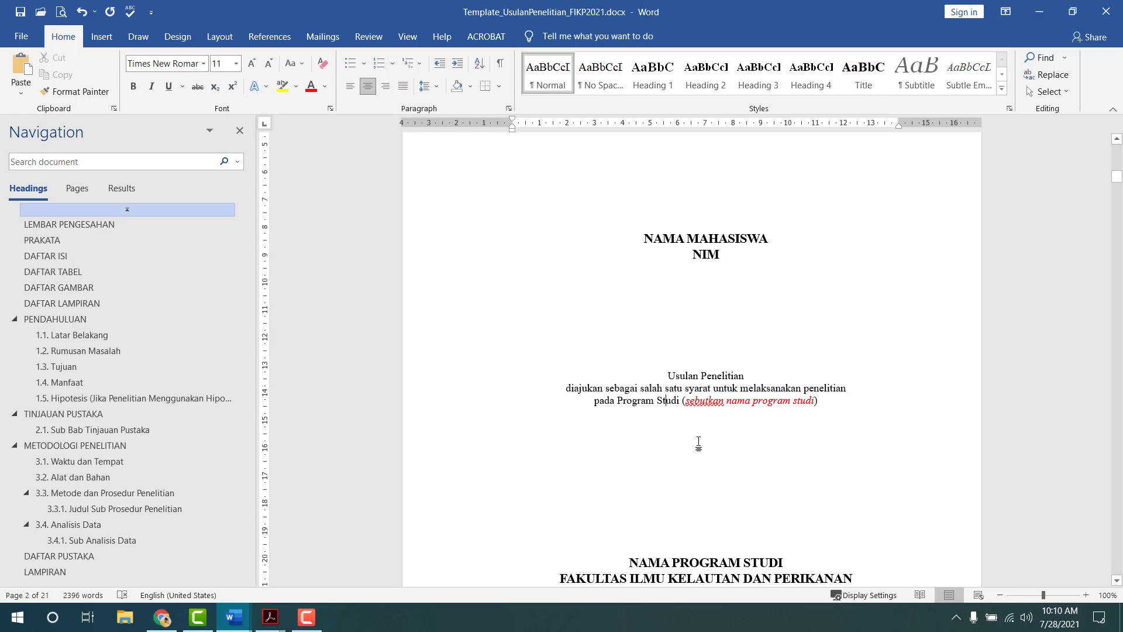
{"action": "key", "text": "alt+Tab"}
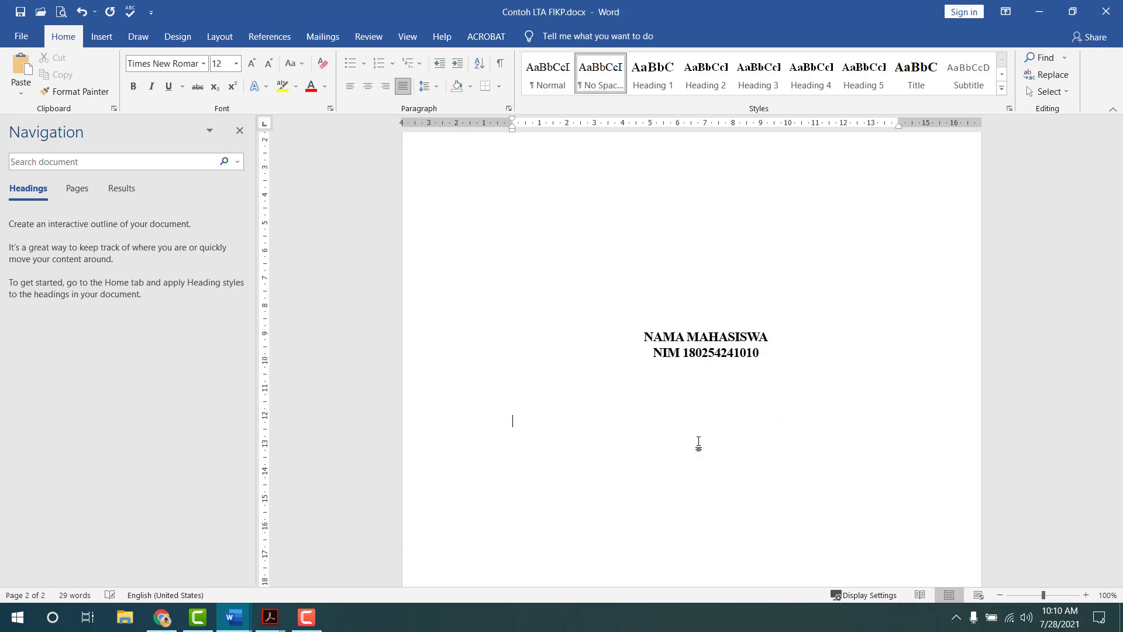
{"action": "type", "text": "Usulan Penelitian"}
{"action": "key", "text": "Return"}
- Copy the requirement sentence from the template and paste it below as plain text
{"action": "key", "text": "alt+Tab"}
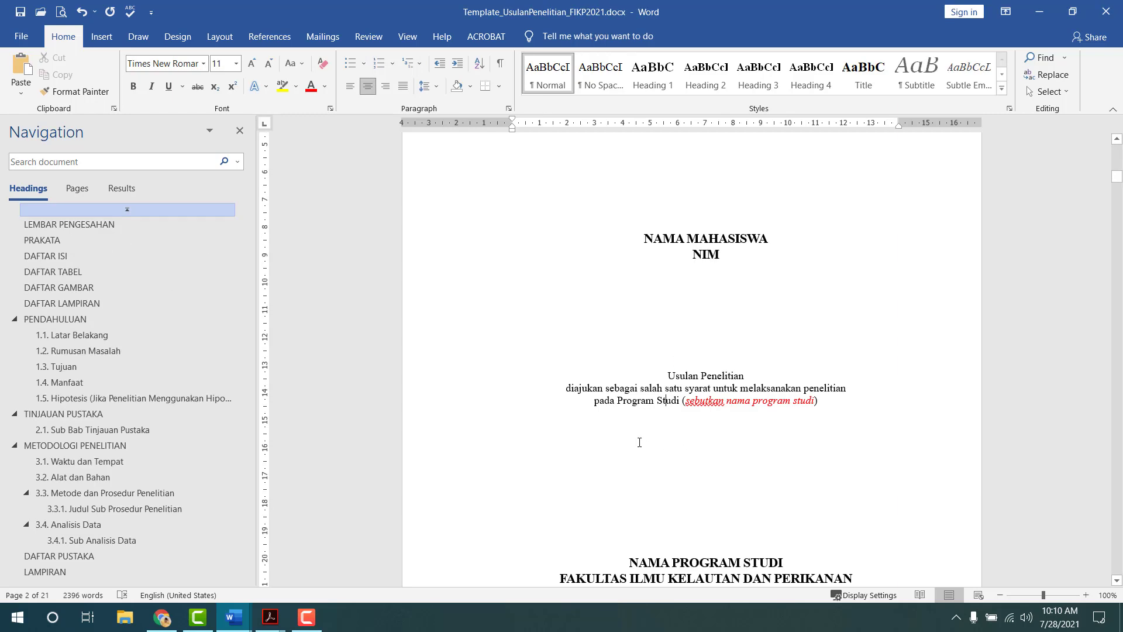
{"action": "left_click_drag", "start_coordinate": [562, 388], "coordinate": [843, 380]}
{"action": "key", "text": "ctrl+c"}
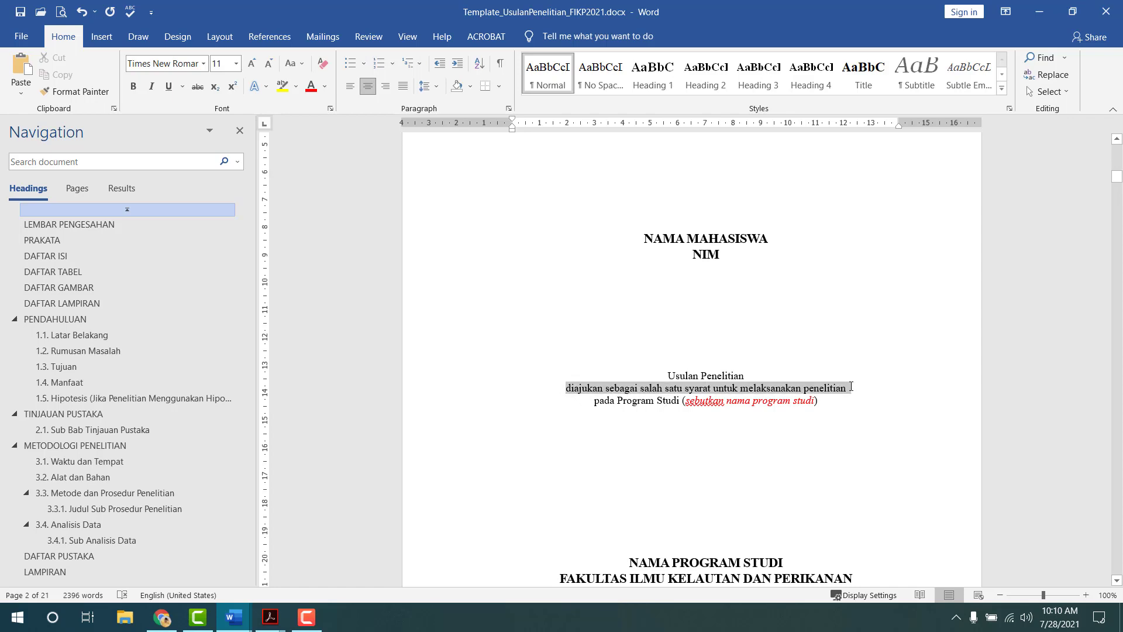
{"action": "key", "text": "alt+Tab"}
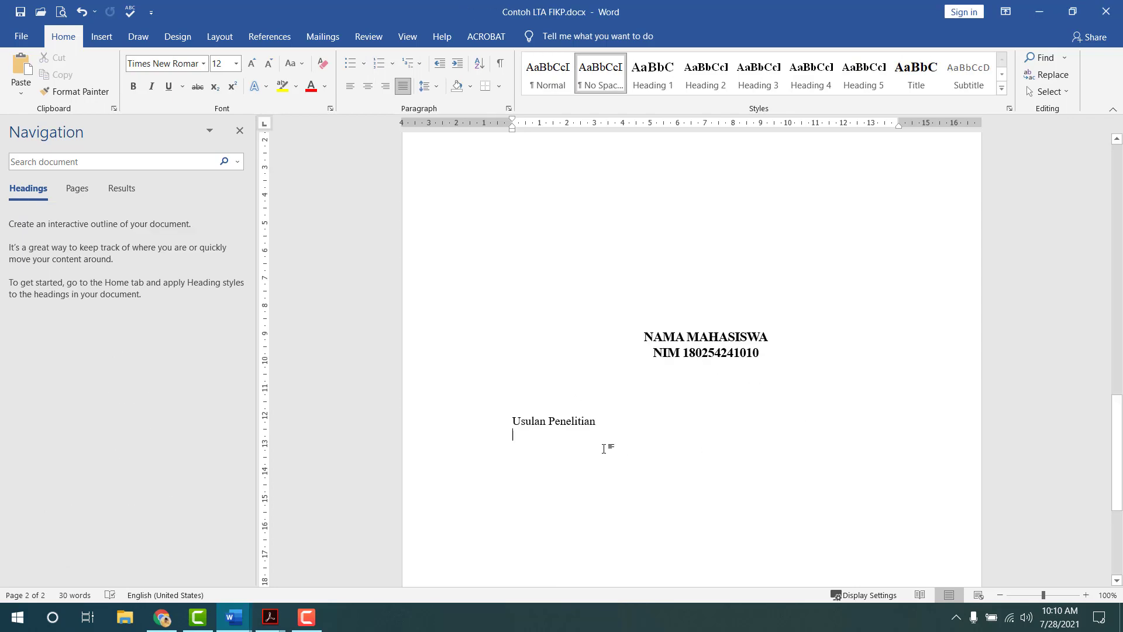
{"action": "right_click", "coordinate": [604, 448]}
{"action": "left_click", "coordinate": [720, 307]}
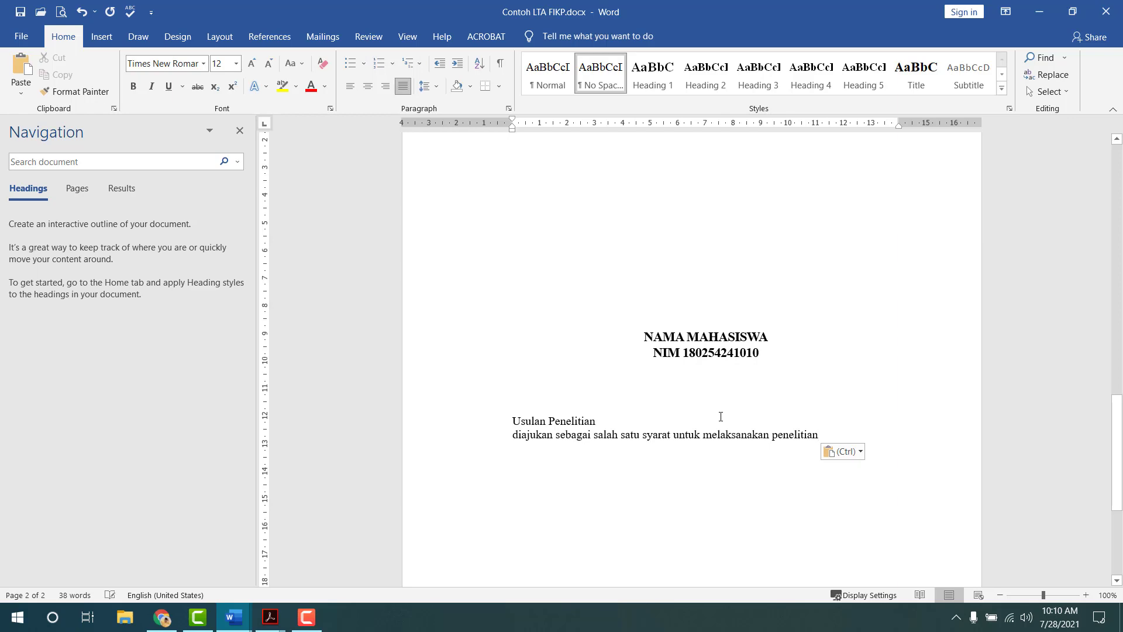
{"action": "key", "text": "Return"}
- Paste 'pada Program Studi' from the template as plain text and add Ilmu Kelautan
{"action": "key", "text": "alt+Tab"}
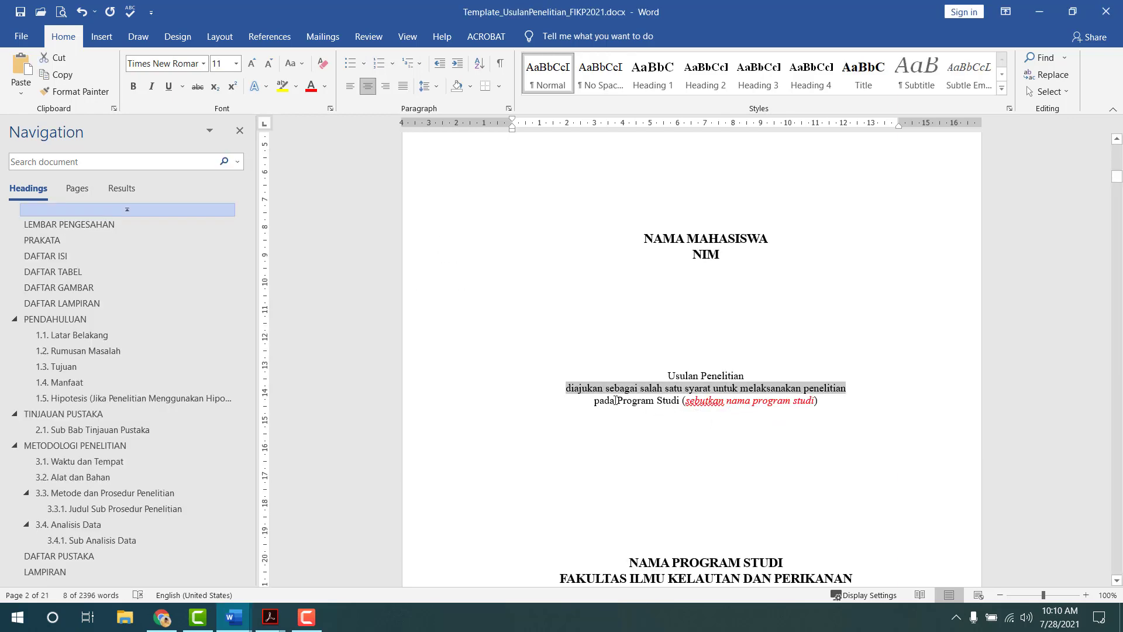
{"action": "left_click_drag", "start_coordinate": [595, 400], "coordinate": [682, 403]}
{"action": "key", "text": "ctrl+c"}
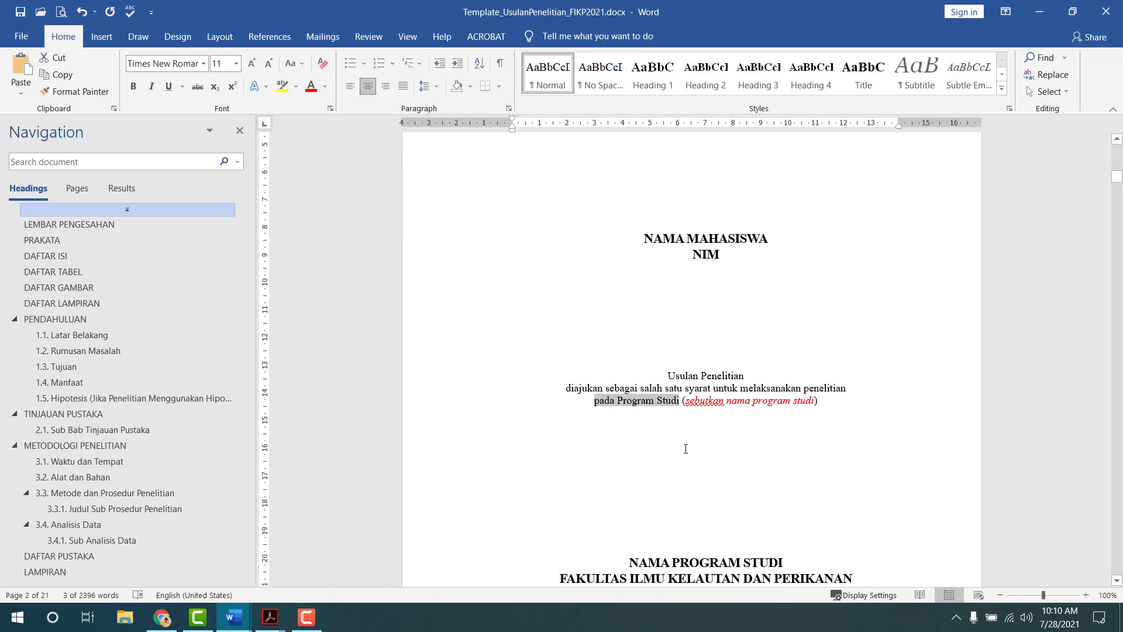
{"action": "key", "text": "alt+Tab"}
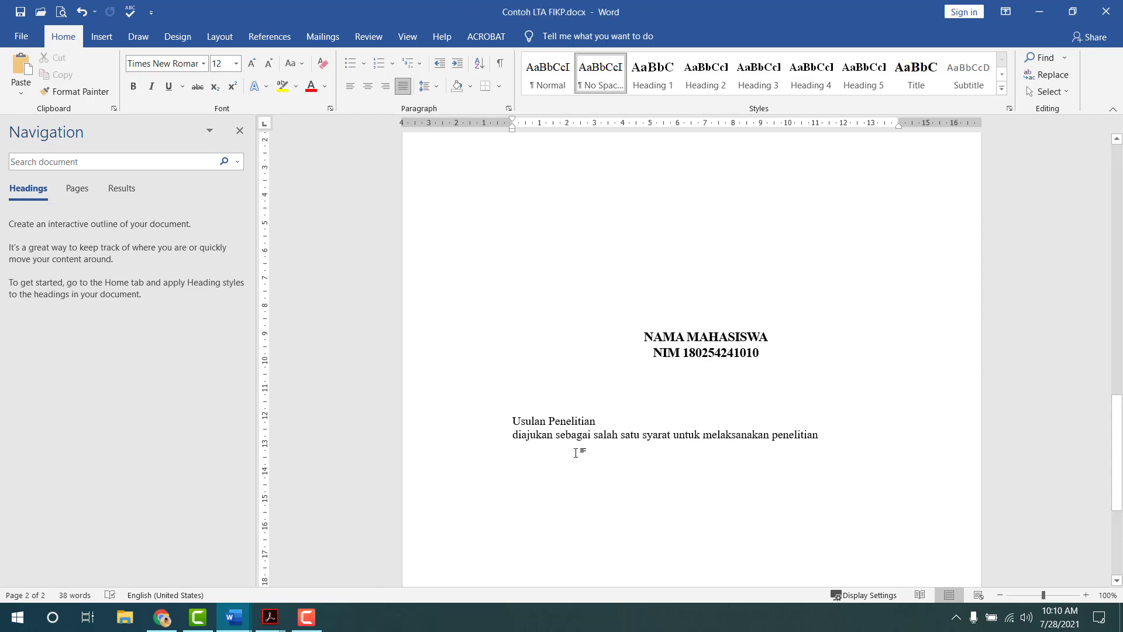
{"action": "right_click", "coordinate": [578, 452]}
{"action": "left_click", "coordinate": [695, 320]}
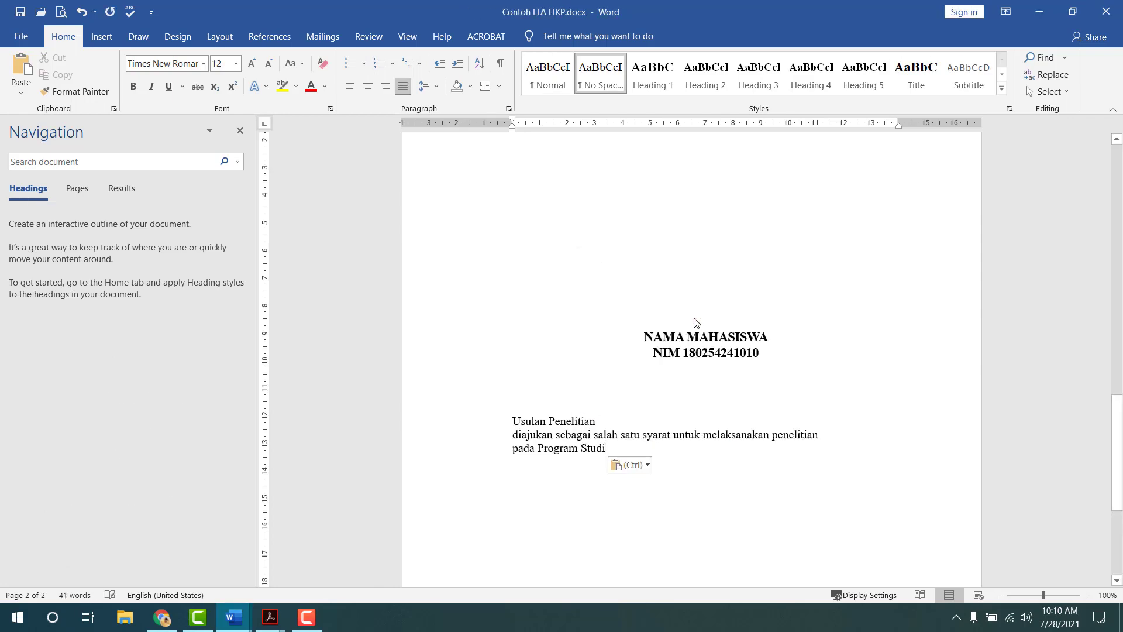
{"action": "type", "text": "Ilm"}
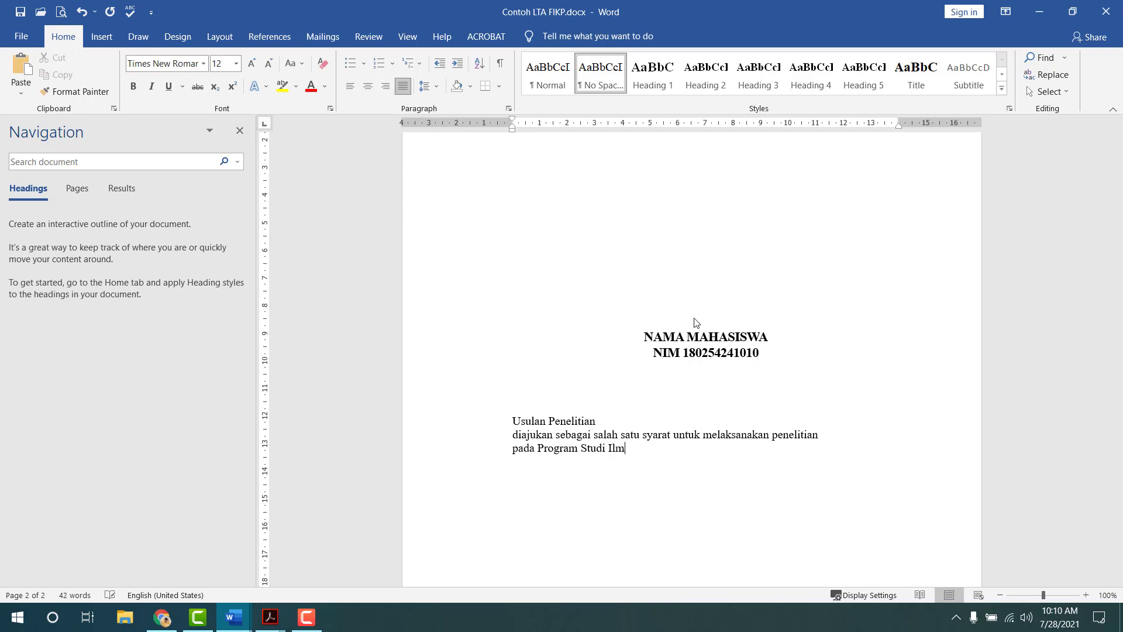
{"action": "type", "text": "u Kelautan"}
{"action": "key", "text": "Return"}
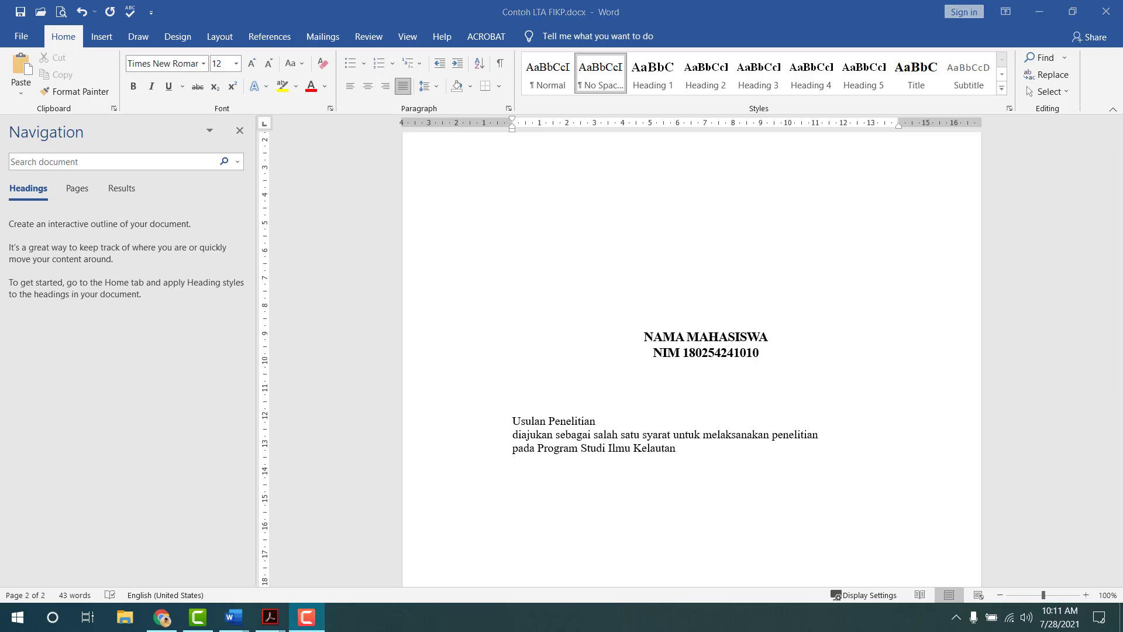
- Set the three Usulan Penelitian lines to 11 pt and centre them
{"action": "left_click_drag", "start_coordinate": [513, 422], "coordinate": [678, 448]}
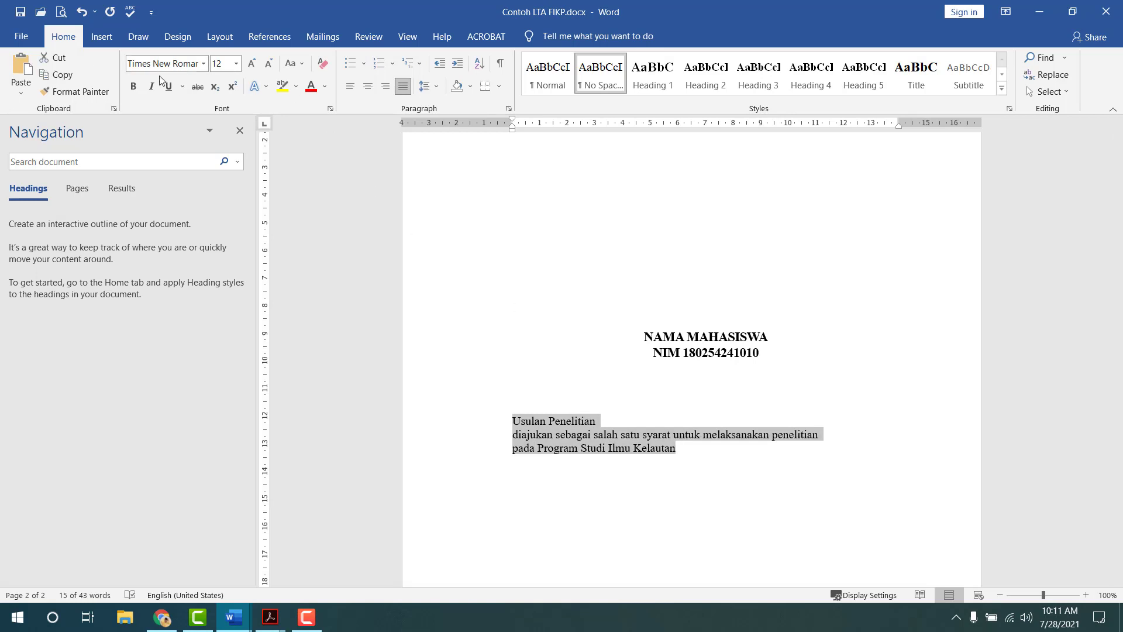
{"action": "left_click", "coordinate": [236, 63]}
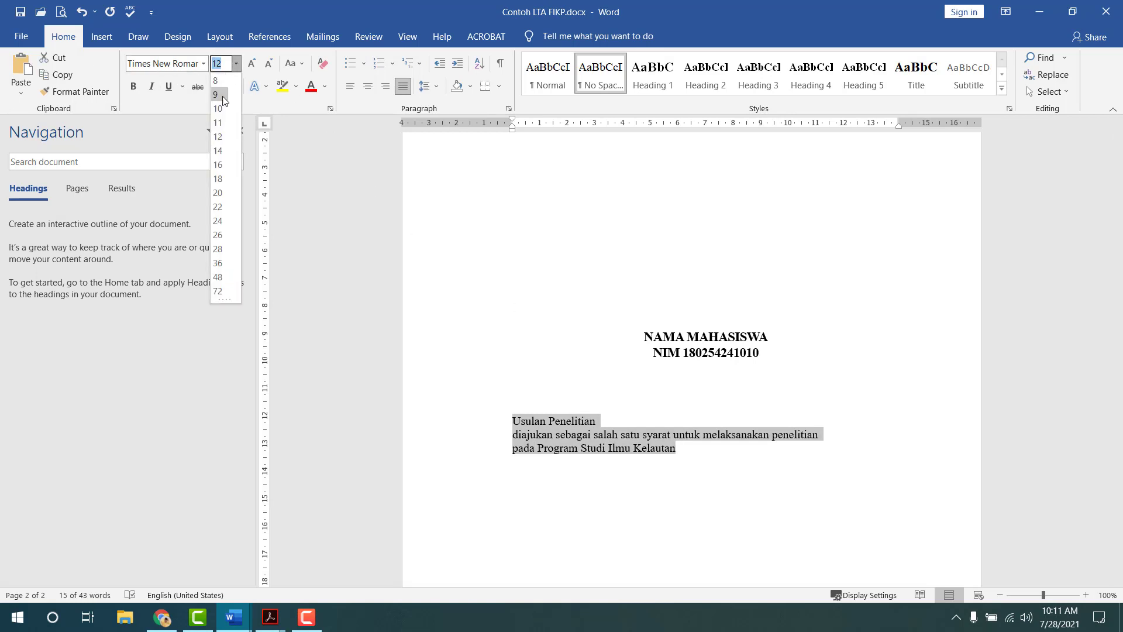
{"action": "left_click", "coordinate": [220, 123]}
{"action": "key", "text": "ctrl+e"}
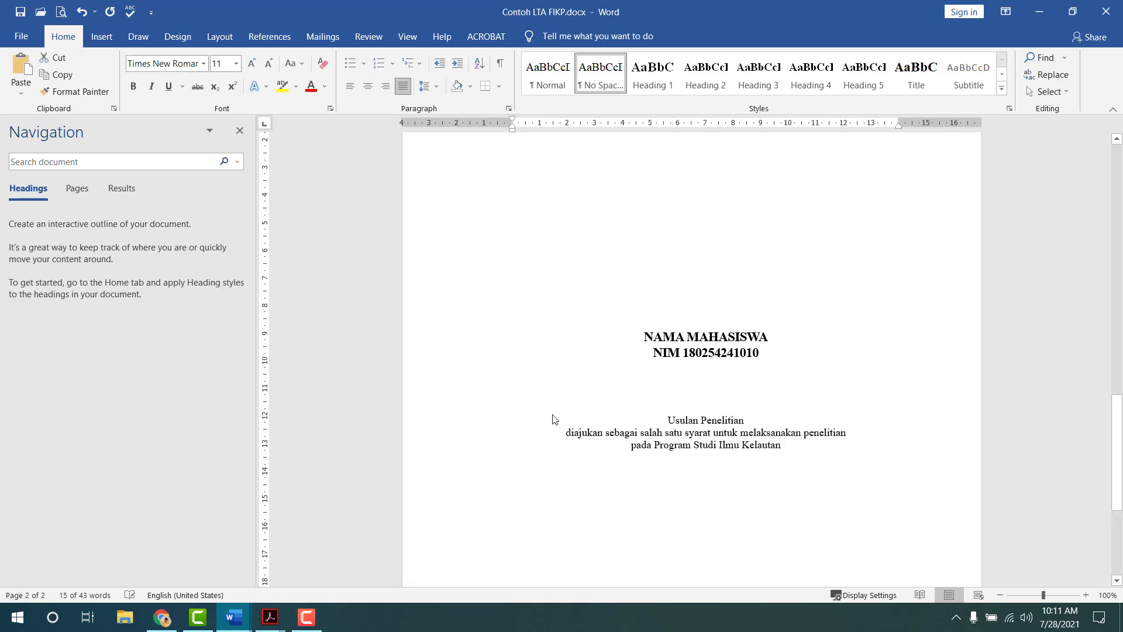
{"action": "left_click", "coordinate": [727, 494]}
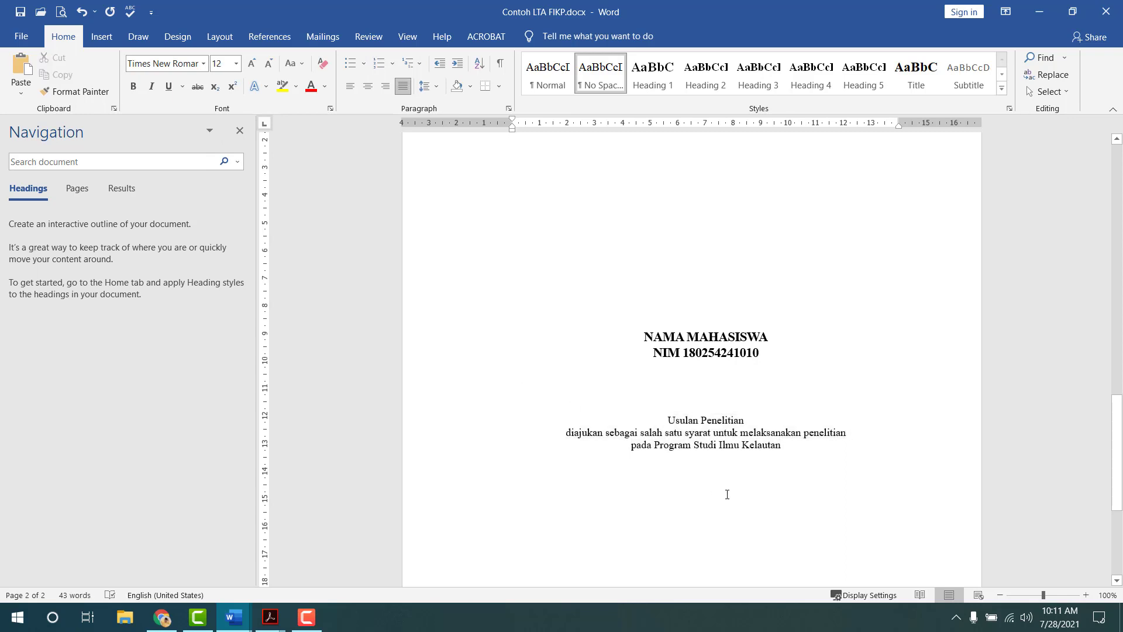
{"action": "scroll", "coordinate": [708, 468], "scroll_direction": "down", "scroll_amount": 5}
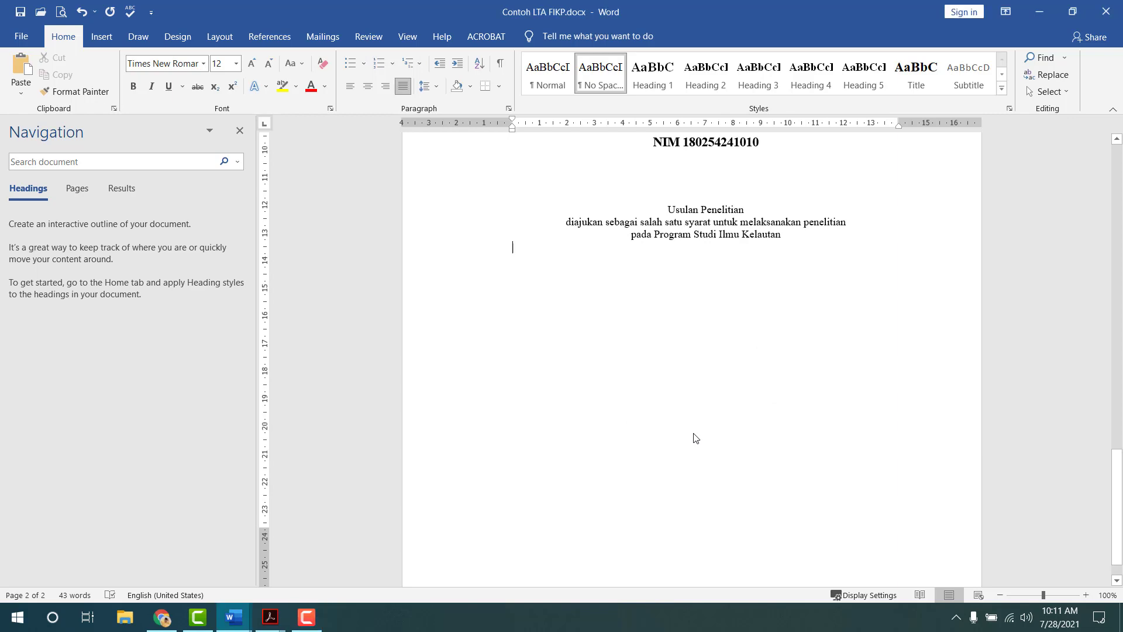
{"action": "key", "text": "alt+Tab"}
{"action": "key", "text": "Tab"}
{"action": "scroll", "coordinate": [654, 373], "scroll_direction": "down", "scroll_amount": 3}
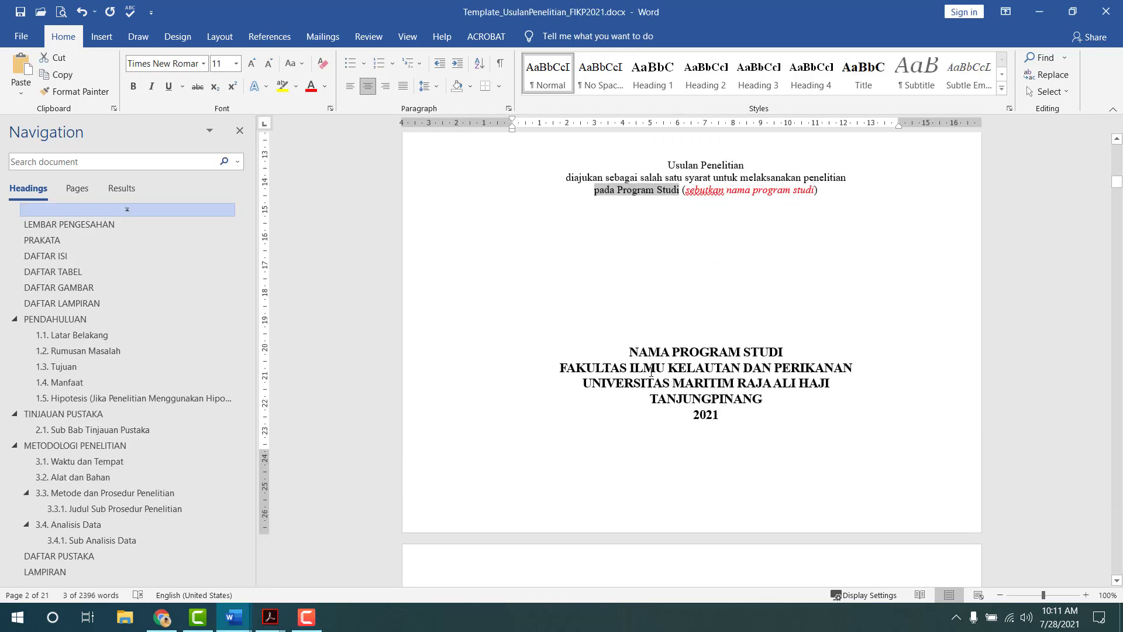
- Paste the PROGRAM STUDI … 2021 cover block below the Usulan Penelitian lines
{"action": "key", "text": "alt+Tab"}
{"action": "scroll", "coordinate": [703, 351], "scroll_direction": "up", "scroll_amount": 12}
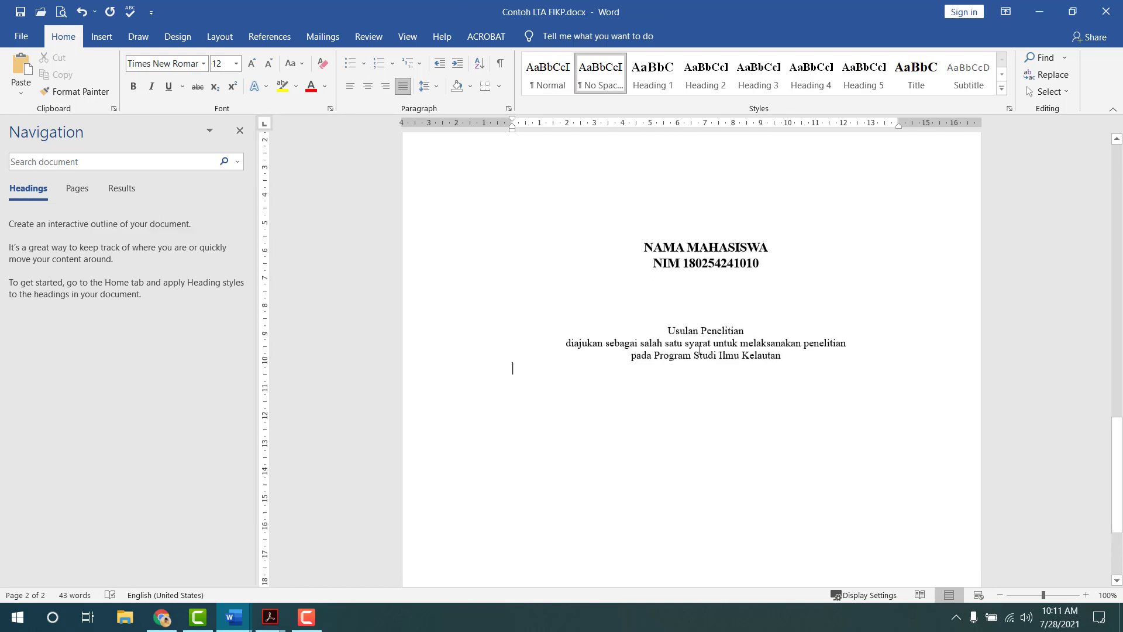
{"action": "scroll", "coordinate": [643, 357], "scroll_direction": "up", "scroll_amount": 1}
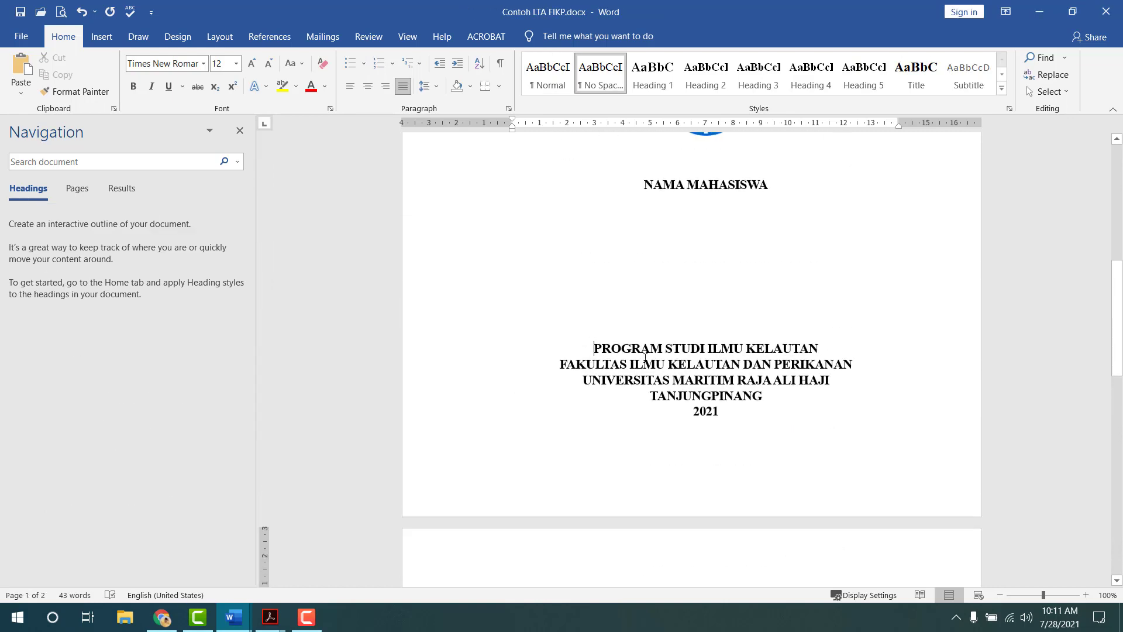
{"action": "left_click_drag", "start_coordinate": [645, 357], "coordinate": [719, 410]}
{"action": "key", "text": "ctrl+c"}
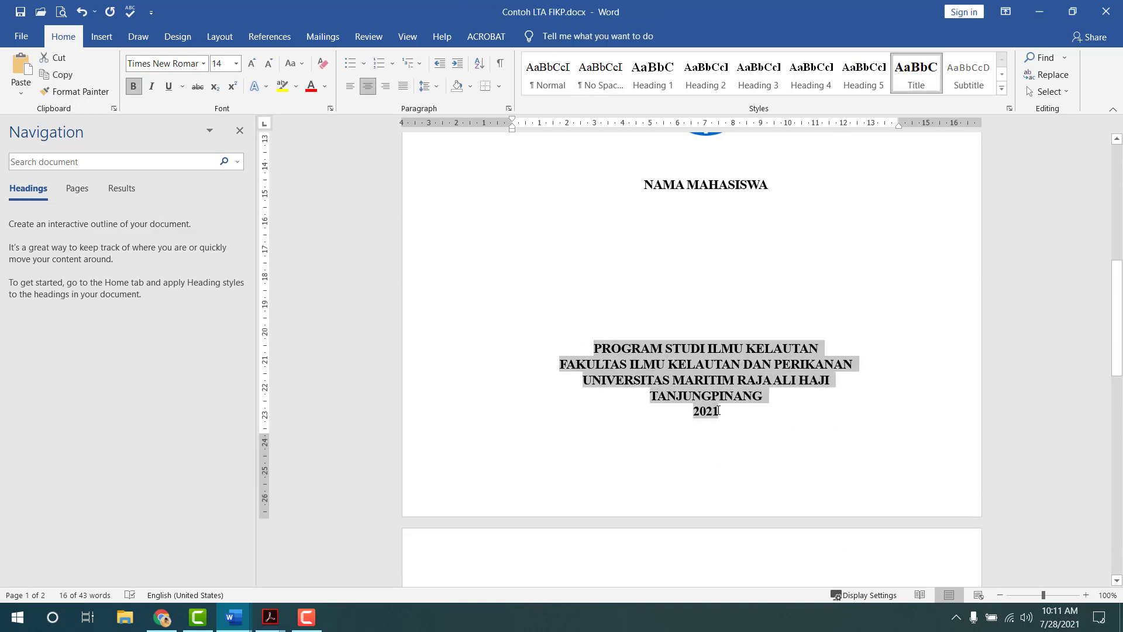
{"action": "scroll", "coordinate": [720, 401], "scroll_direction": "down", "scroll_amount": 15}
{"action": "left_click", "coordinate": [685, 389]}
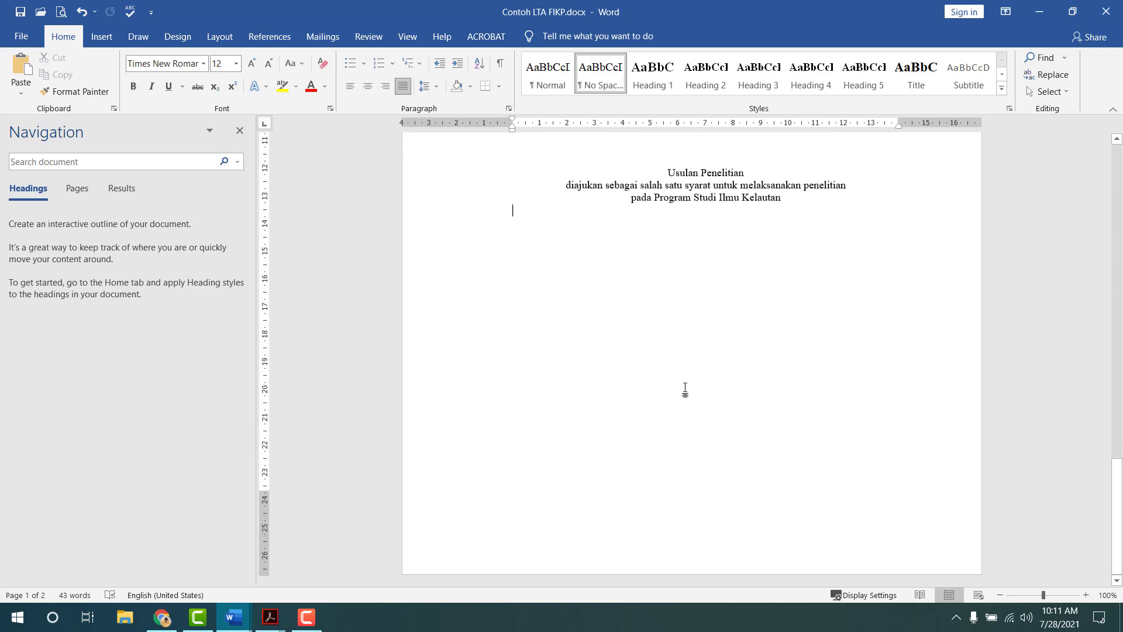
{"action": "key", "text": "ctrl+v"}
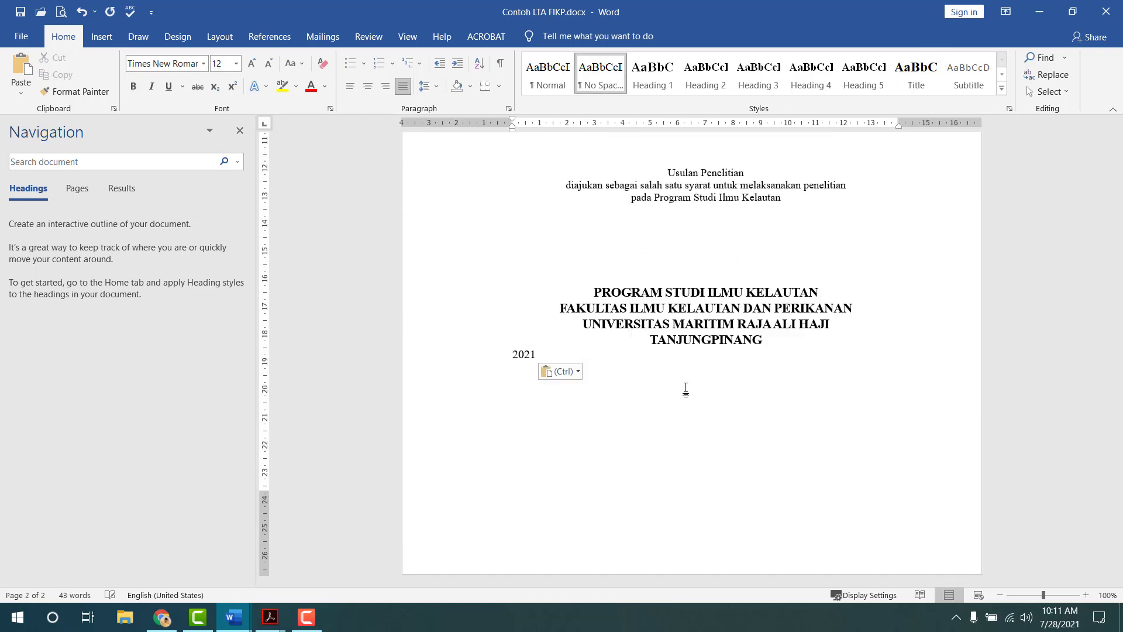
{"action": "left_click", "coordinate": [923, 73]}
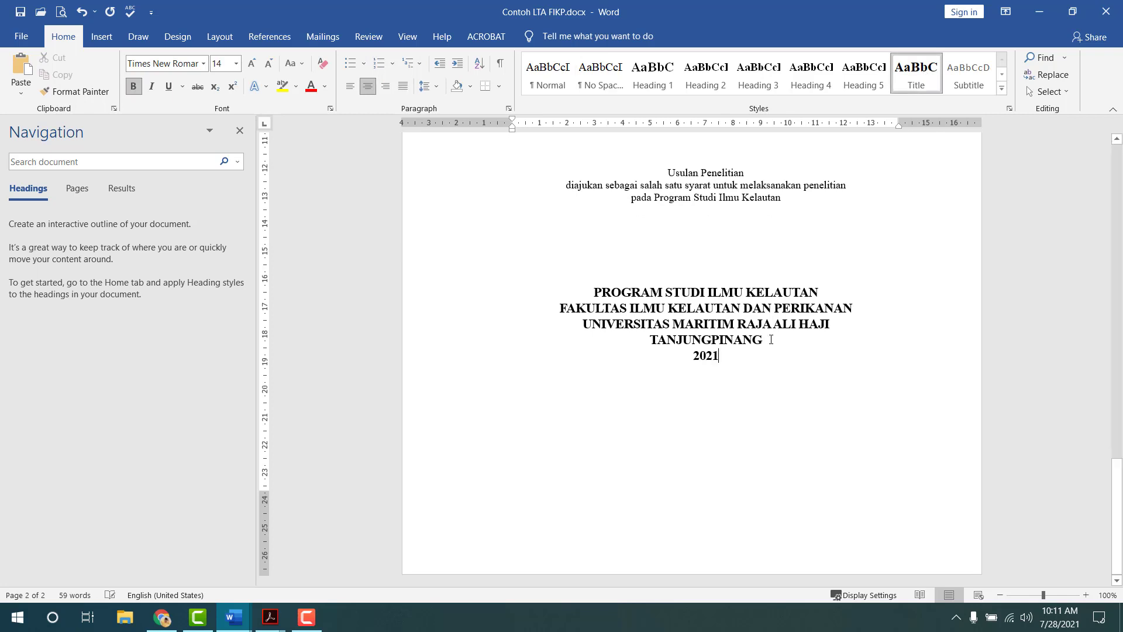
- Push the pasted institution block lower and add an empty line after 2021
{"action": "left_click", "coordinate": [623, 263]}
{"action": "key", "text": "Return"}
{"action": "key", "text": "Return"}
{"action": "key", "text": "Return"}
{"action": "key", "text": "Return"}
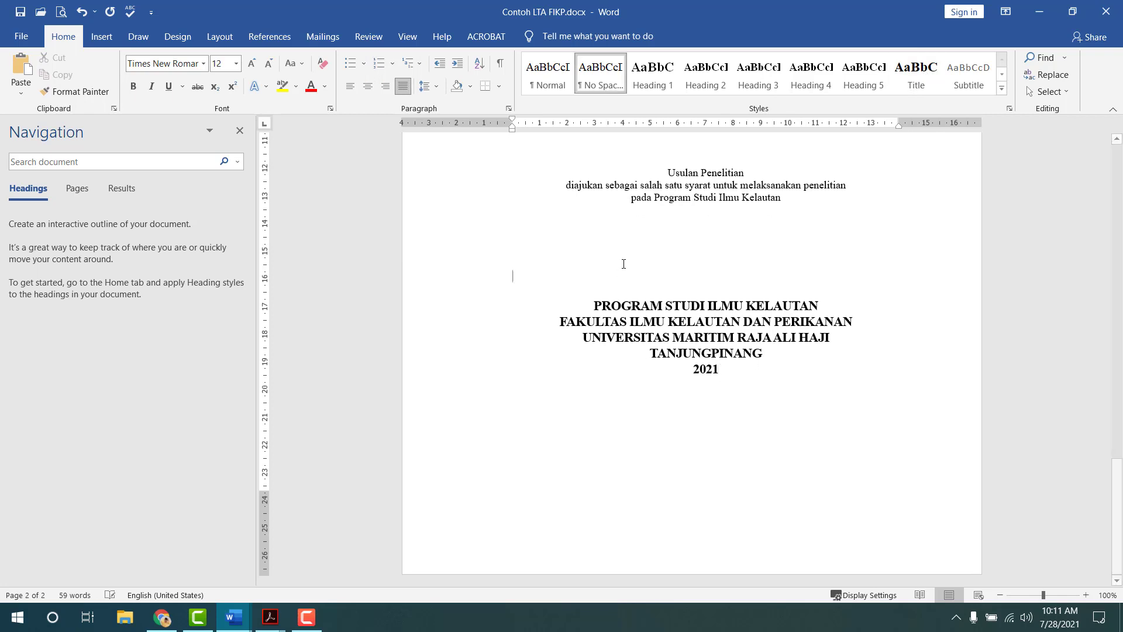
{"action": "key", "text": "Down"}
{"action": "key", "text": "Down"}
{"action": "key", "text": "Down"}
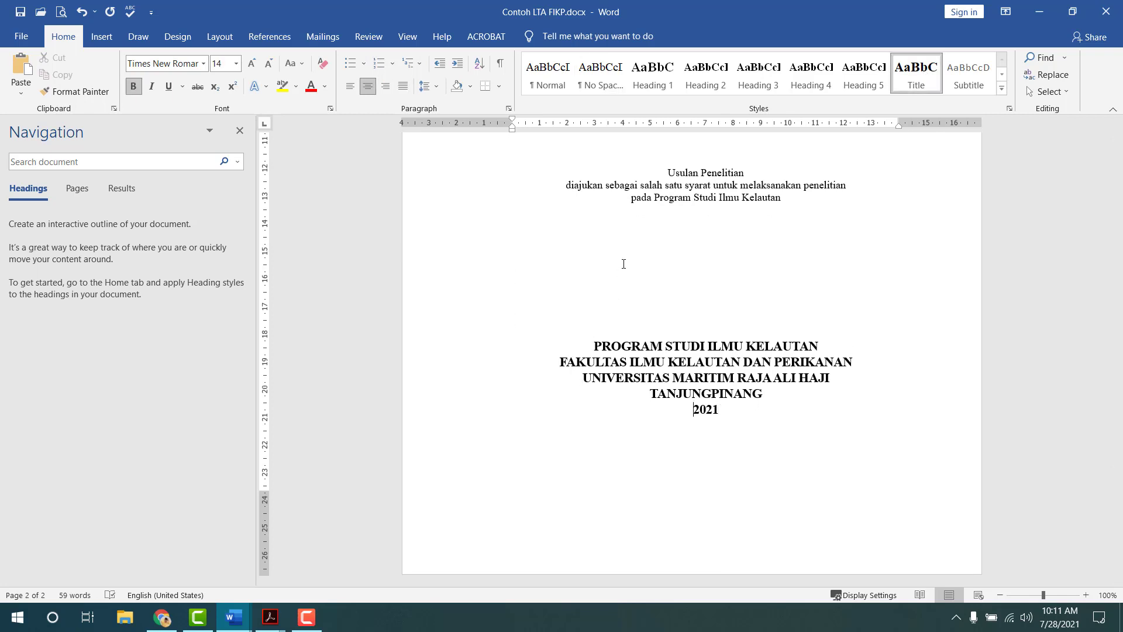
{"action": "key", "text": "Return"}
{"action": "key", "text": "ctrl+z"}
{"action": "key", "text": "Return"}
- Add and then remove an extra empty line above the PROGRAM STUDI block
{"action": "scroll", "coordinate": [740, 456], "scroll_direction": "up", "scroll_amount": 7}
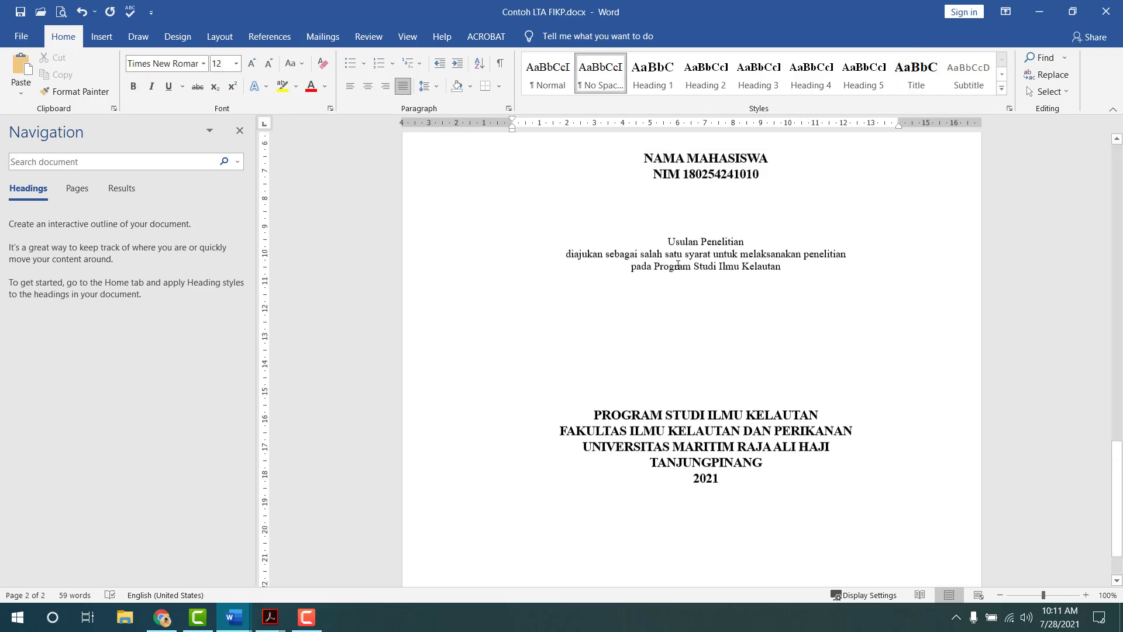
{"action": "scroll", "coordinate": [663, 437], "scroll_direction": "down", "scroll_amount": 3}
{"action": "scroll", "coordinate": [663, 438], "scroll_direction": "down", "scroll_amount": 1}
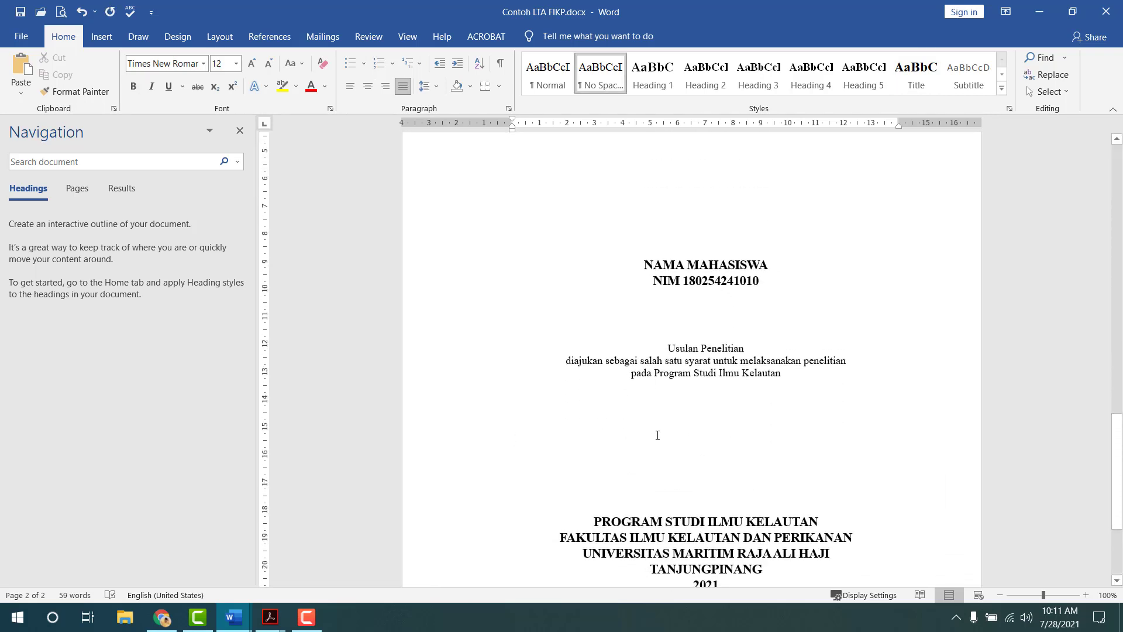
{"action": "scroll", "coordinate": [661, 455], "scroll_direction": "down", "scroll_amount": 5}
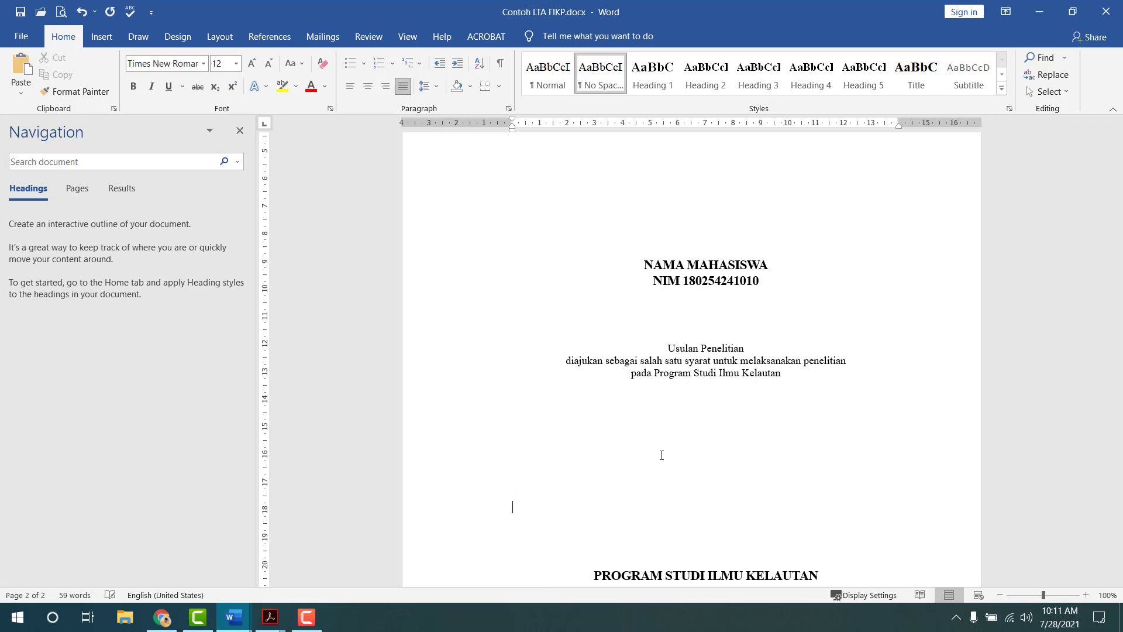
{"action": "key", "text": "Return"}
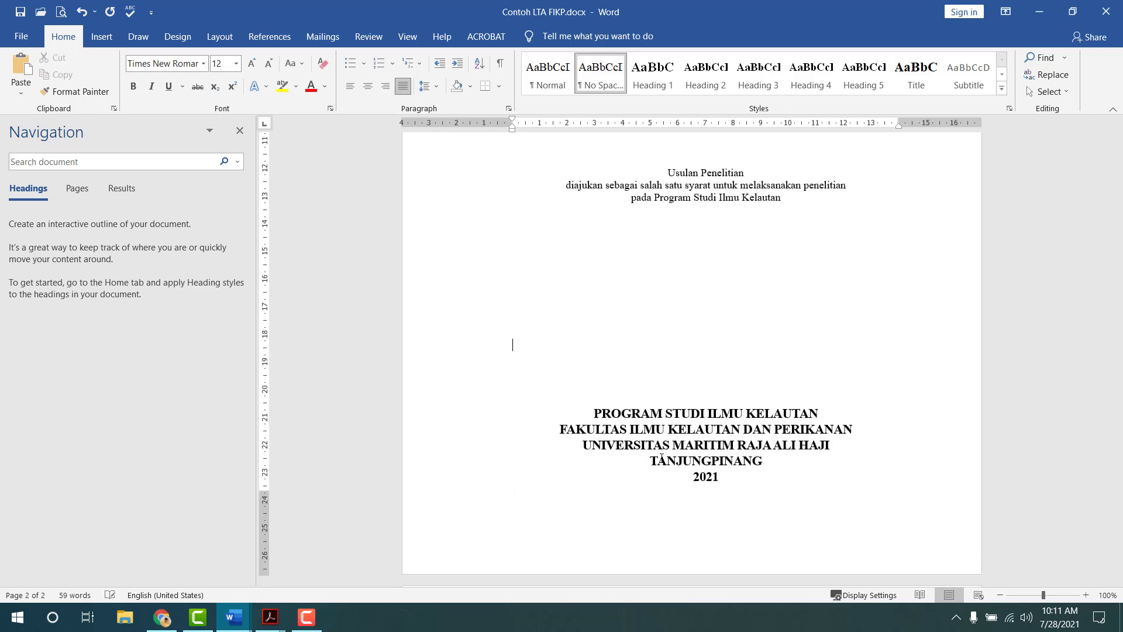
{"action": "scroll", "coordinate": [661, 459], "scroll_direction": "down", "scroll_amount": 4}
{"action": "scroll", "coordinate": [660, 459], "scroll_direction": "up", "scroll_amount": 4}
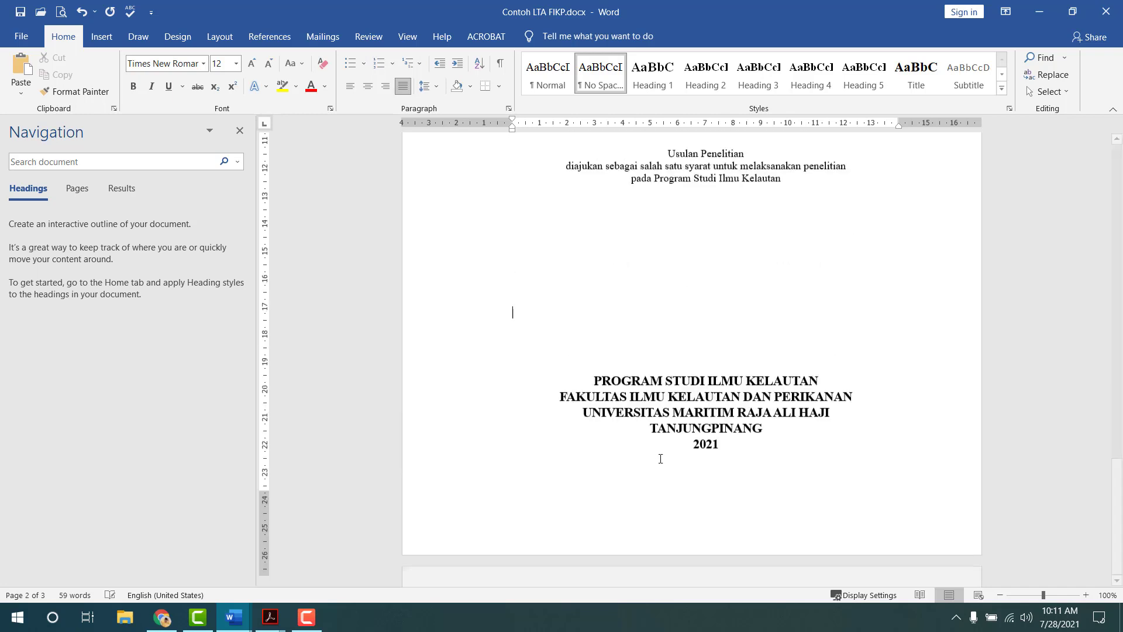
{"action": "key", "text": "BackSpace"}
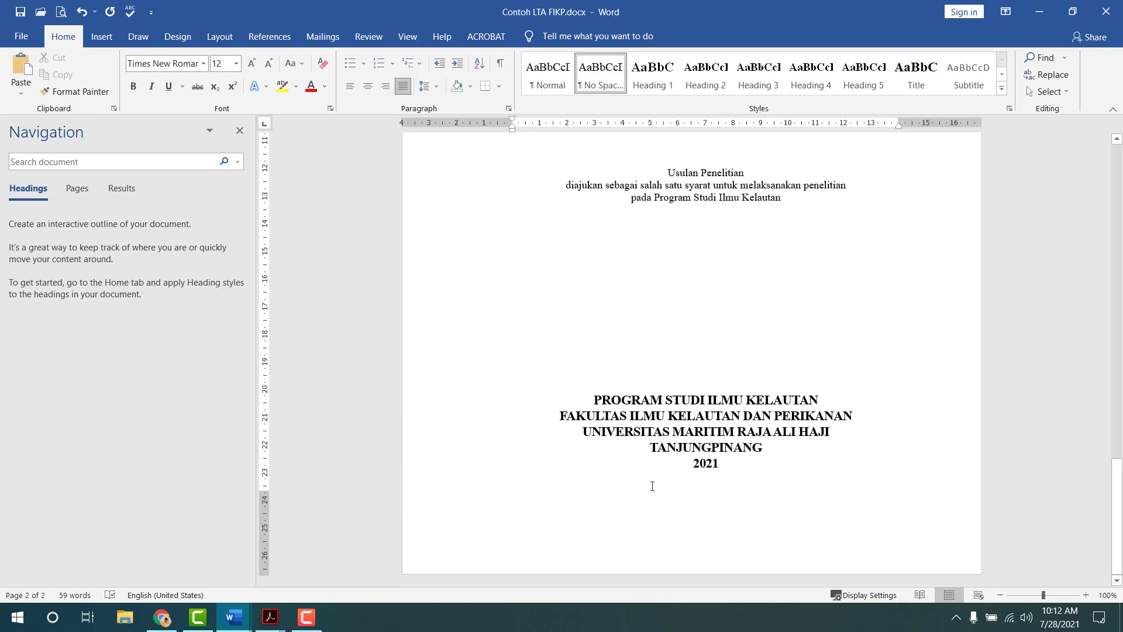
- Try a page break after 2021, remove it, and preview both pages
{"action": "key", "text": "ctrl+Return"}
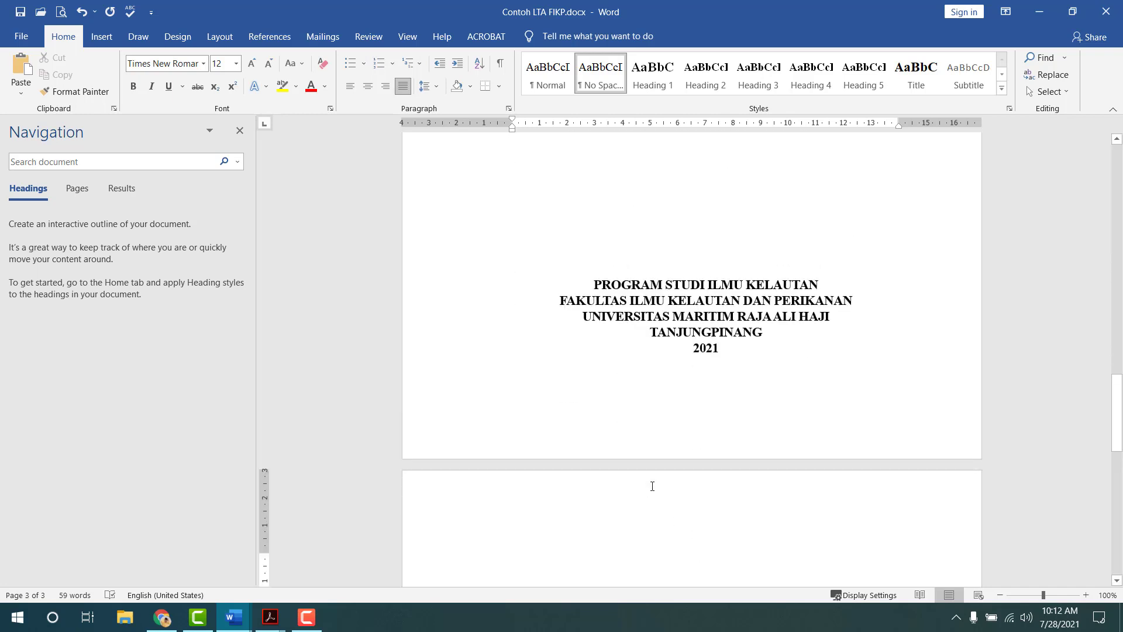
{"action": "key", "text": "BackSpace"}
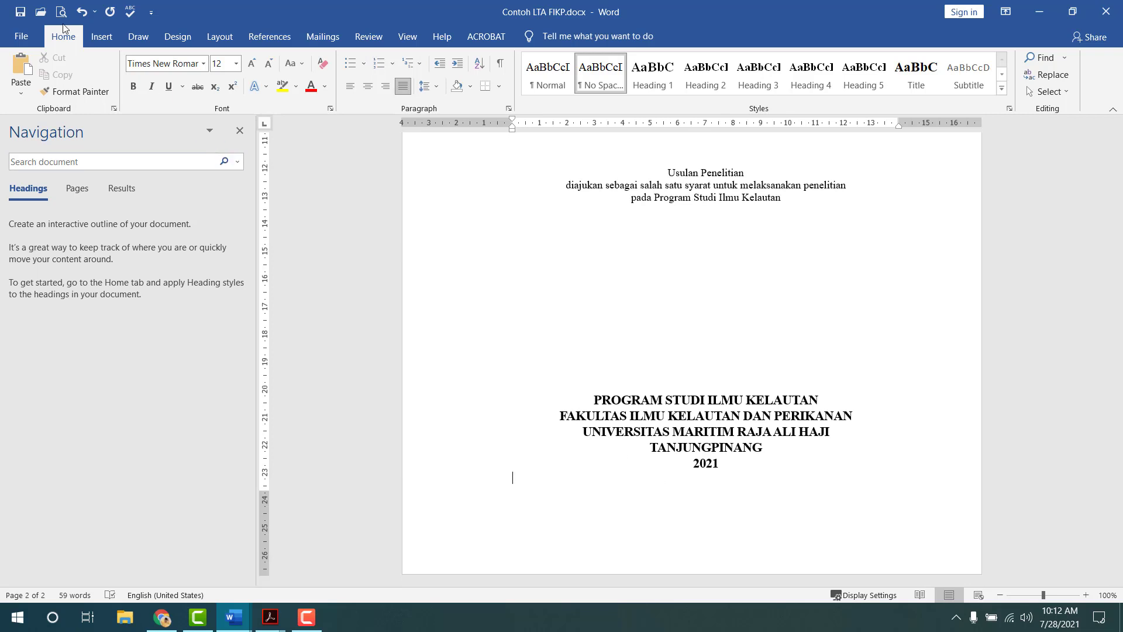
{"action": "left_click", "coordinate": [61, 13]}
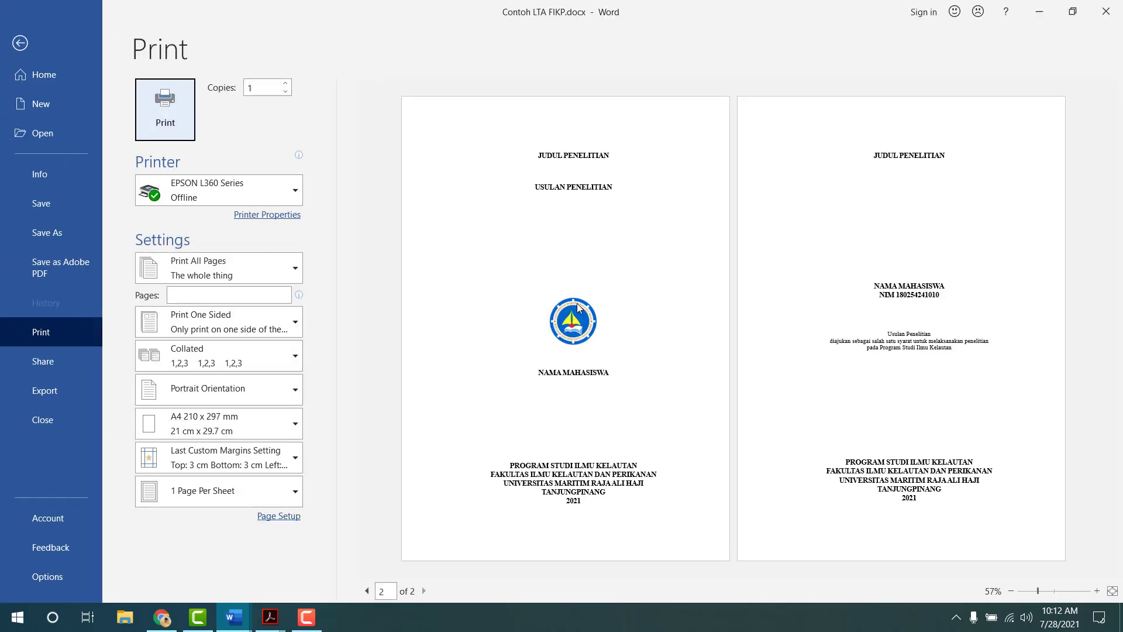
{"action": "key", "text": "Escape"}
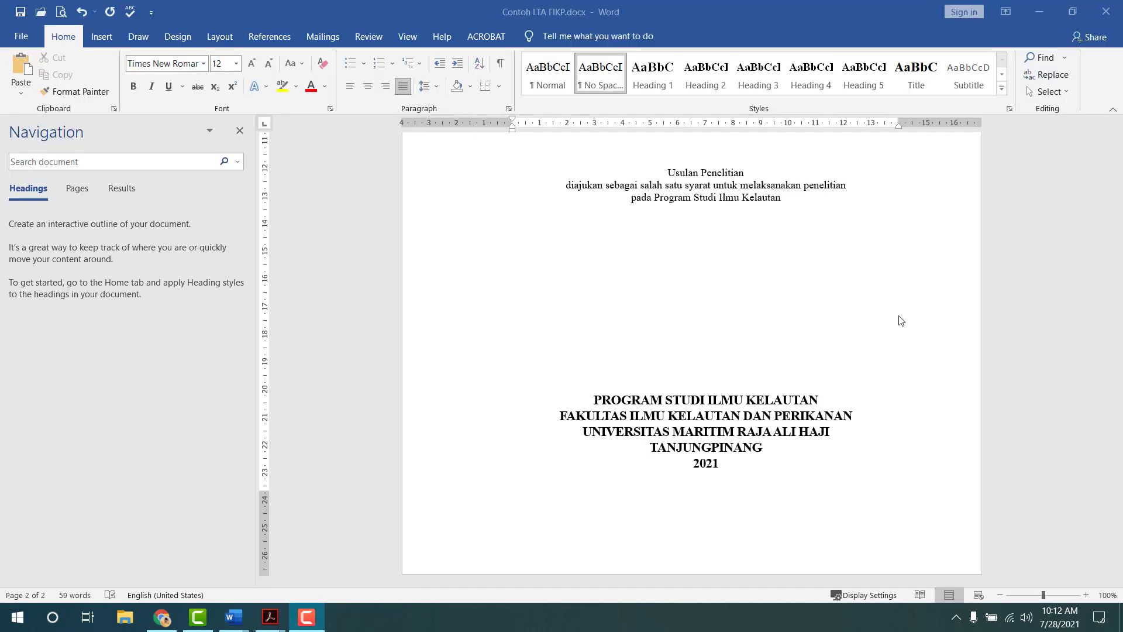
{"action": "scroll", "coordinate": [897, 325], "scroll_direction": "up", "scroll_amount": 5}
{"action": "scroll", "coordinate": [897, 328], "scroll_direction": "down", "scroll_amount": 5}
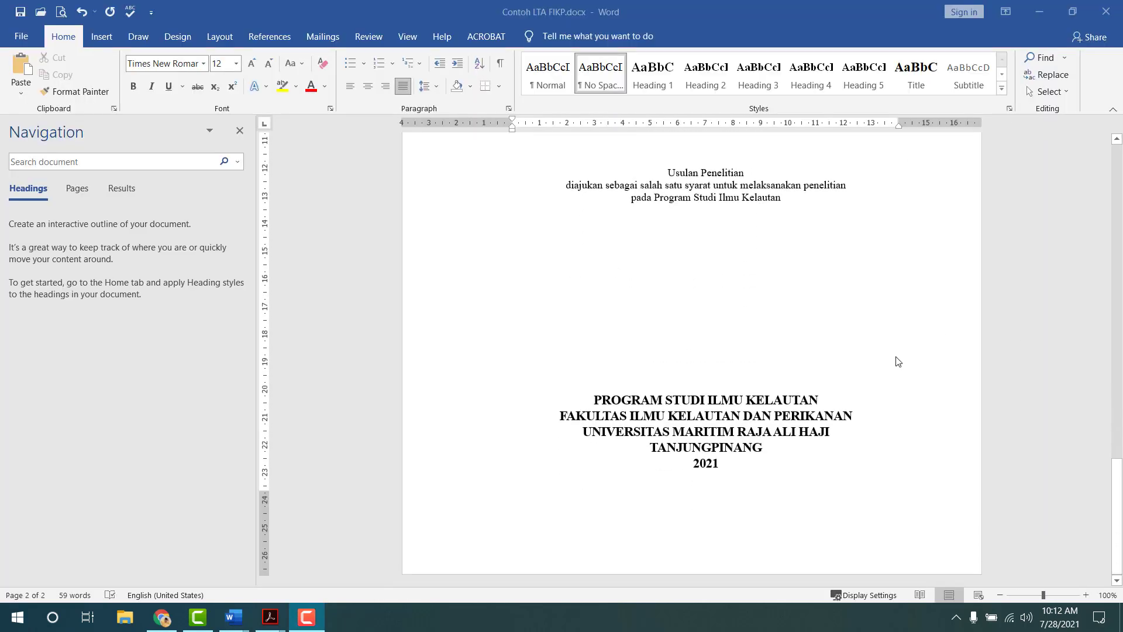
{"action": "scroll", "coordinate": [895, 356], "scroll_direction": "up", "scroll_amount": 8}
{"action": "scroll", "coordinate": [877, 351], "scroll_direction": "up", "scroll_amount": 1}
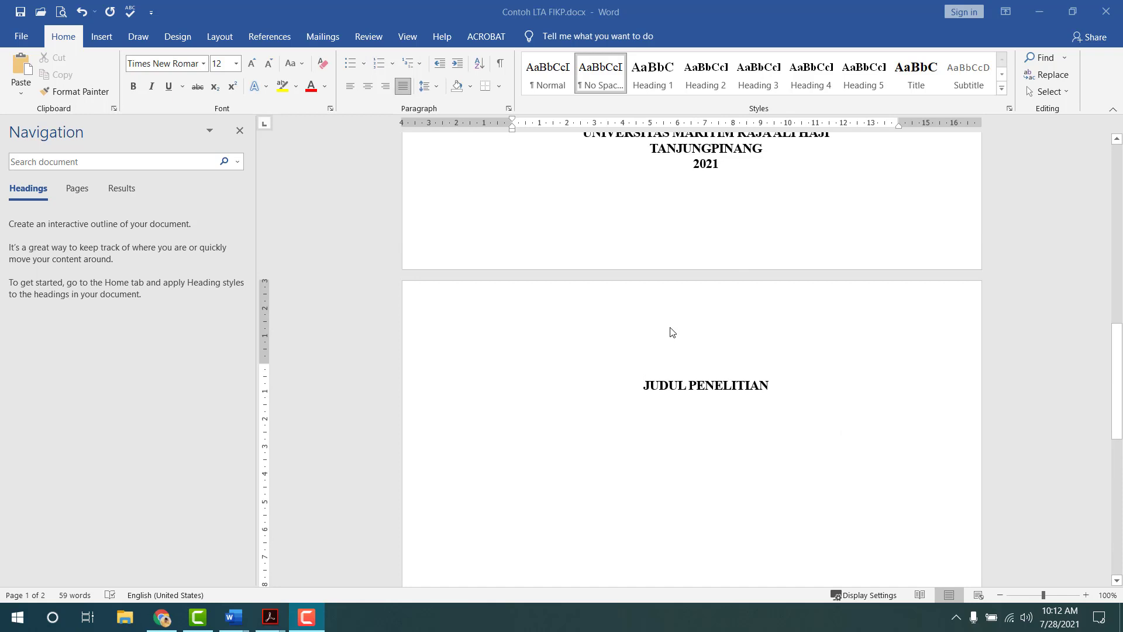
- Turn off Link to Previous for both the section 2 header and footer
{"action": "double_click", "coordinate": [674, 311]}
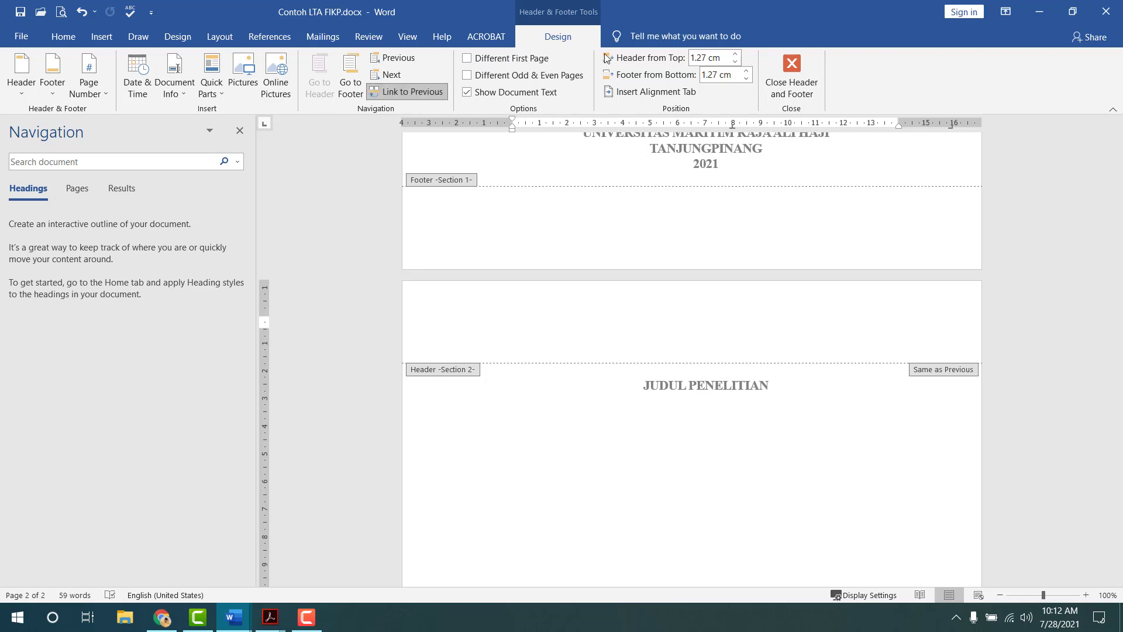
{"action": "left_click", "coordinate": [438, 93]}
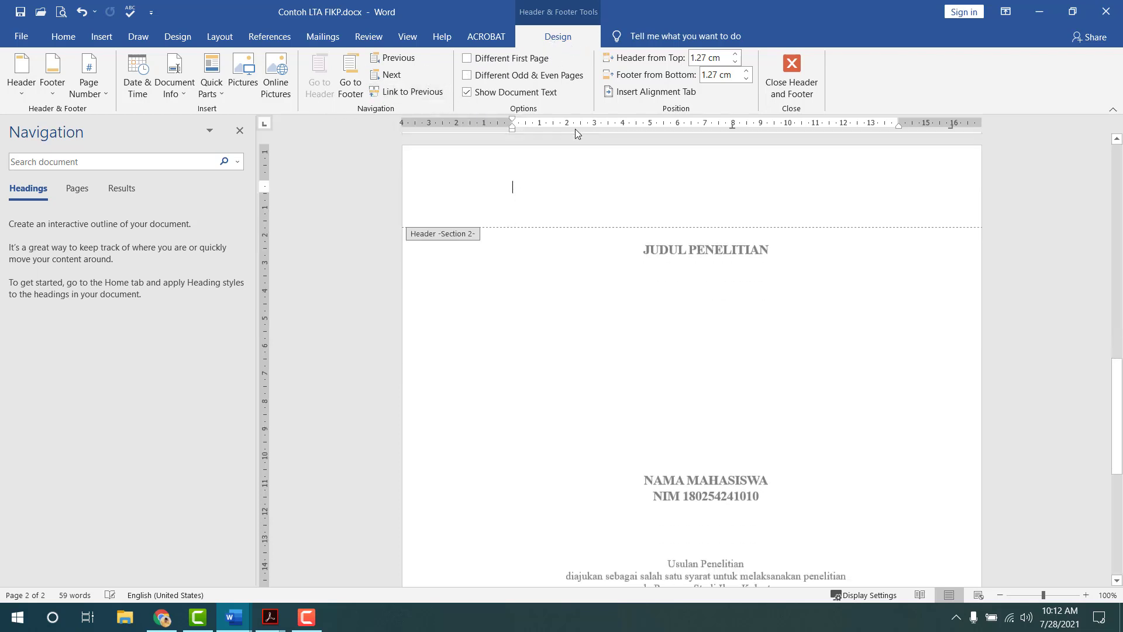
{"action": "left_click", "coordinate": [351, 82]}
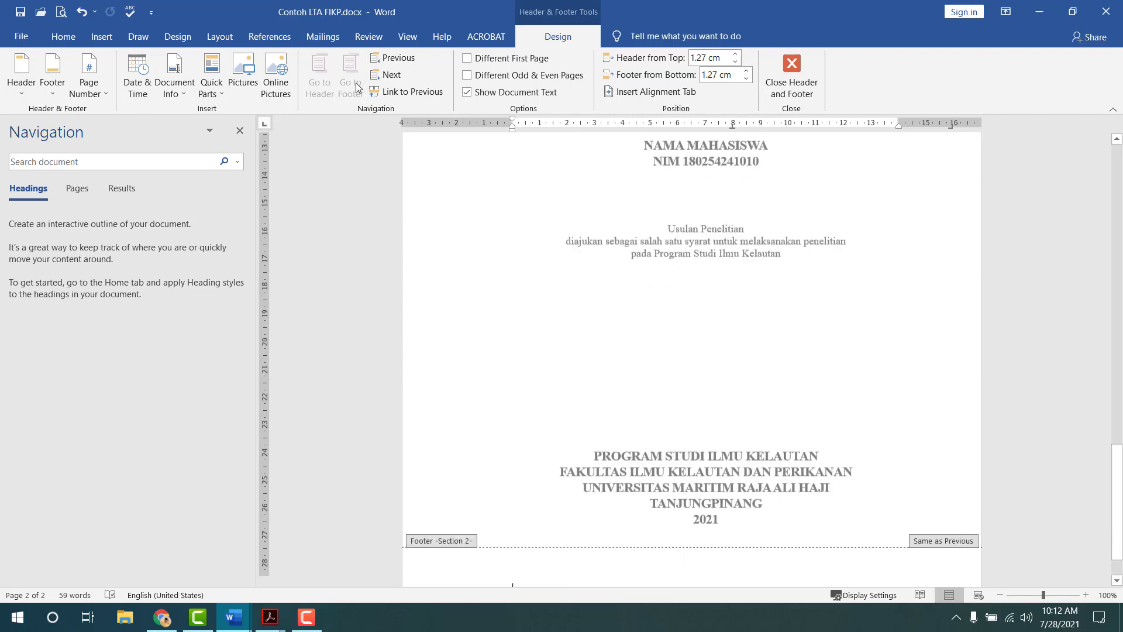
{"action": "left_click", "coordinate": [430, 93]}
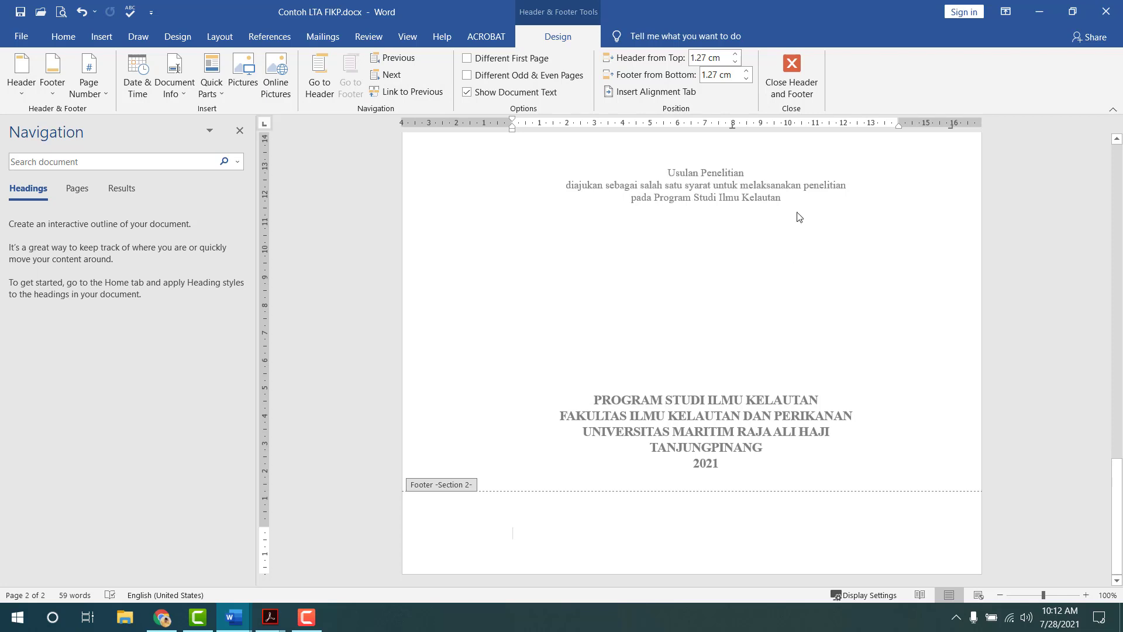
{"action": "left_click", "coordinate": [795, 92]}
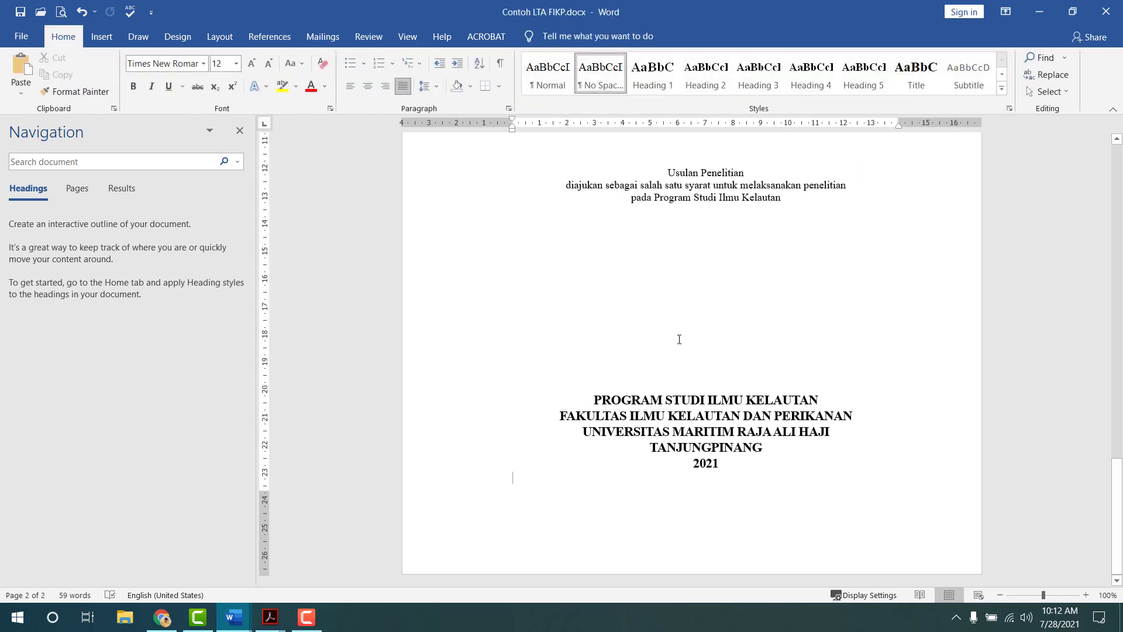
{"action": "scroll", "coordinate": [679, 339], "scroll_direction": "up", "scroll_amount": 10}
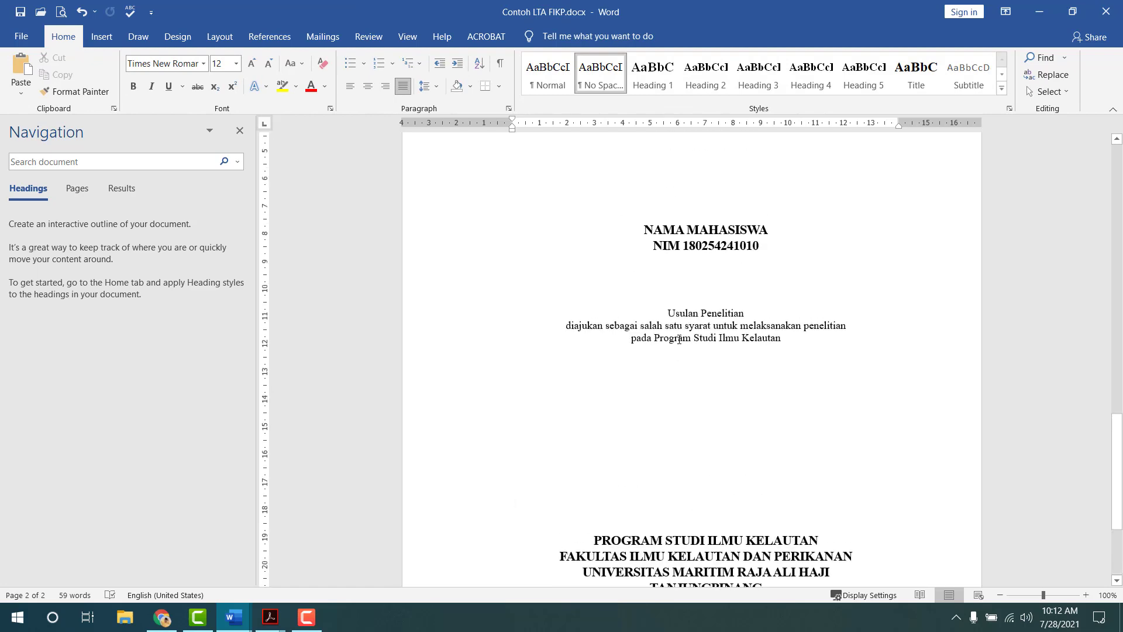
{"action": "scroll", "coordinate": [679, 339], "scroll_direction": "up", "scroll_amount": 8}
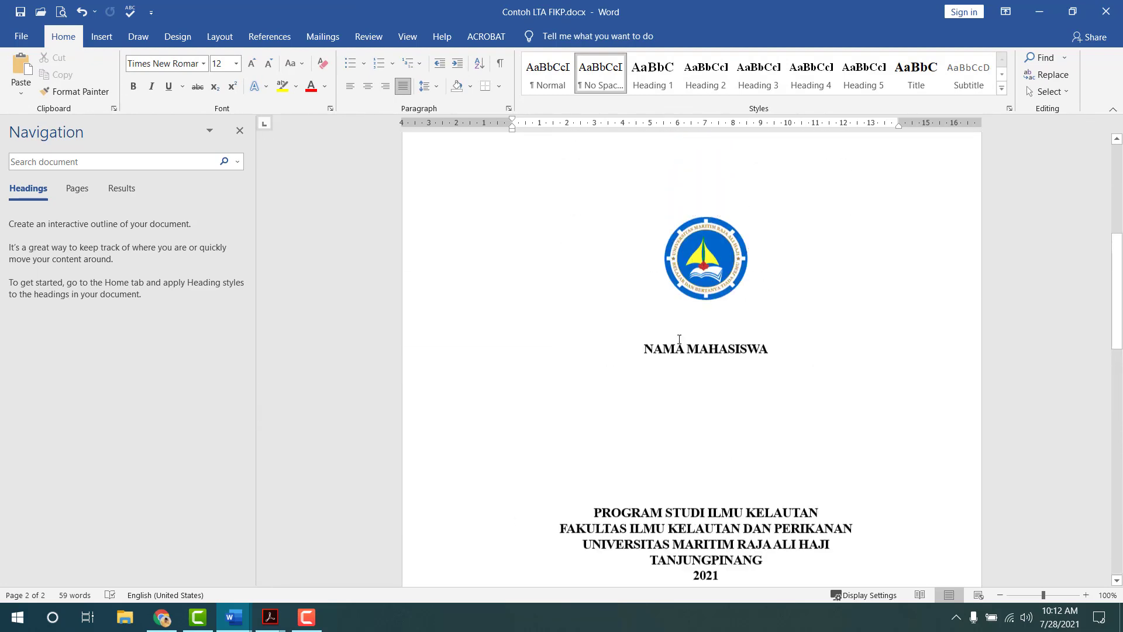
{"action": "scroll", "coordinate": [679, 340], "scroll_direction": "down", "scroll_amount": 5}
{"action": "scroll", "coordinate": [679, 340], "scroll_direction": "down", "scroll_amount": 10}
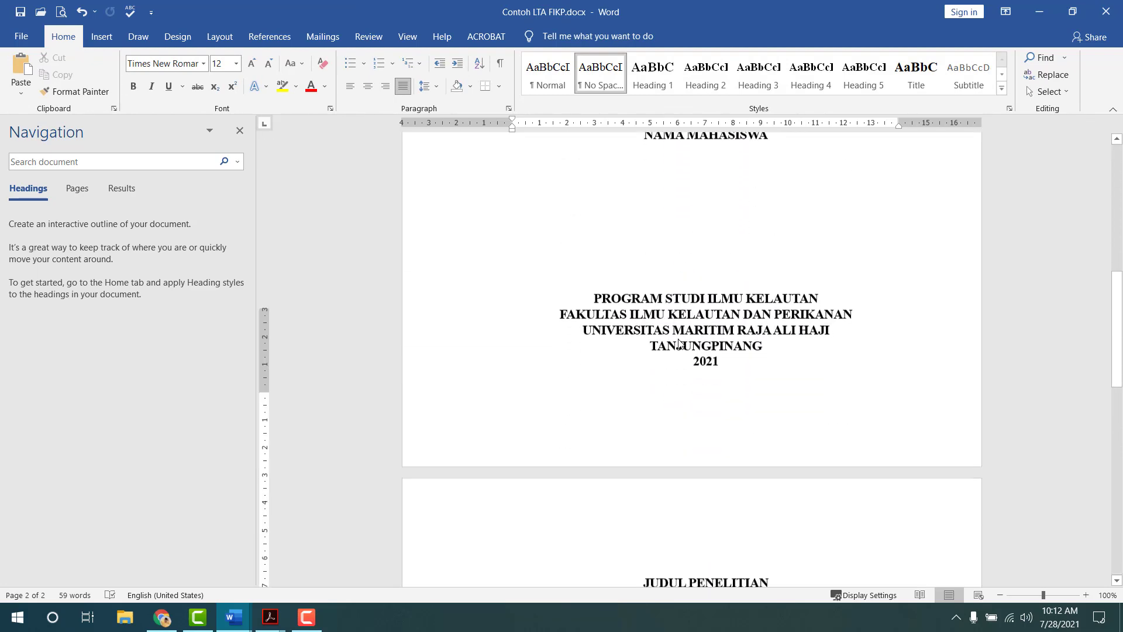
{"action": "scroll", "coordinate": [679, 339], "scroll_direction": "down", "scroll_amount": 2}
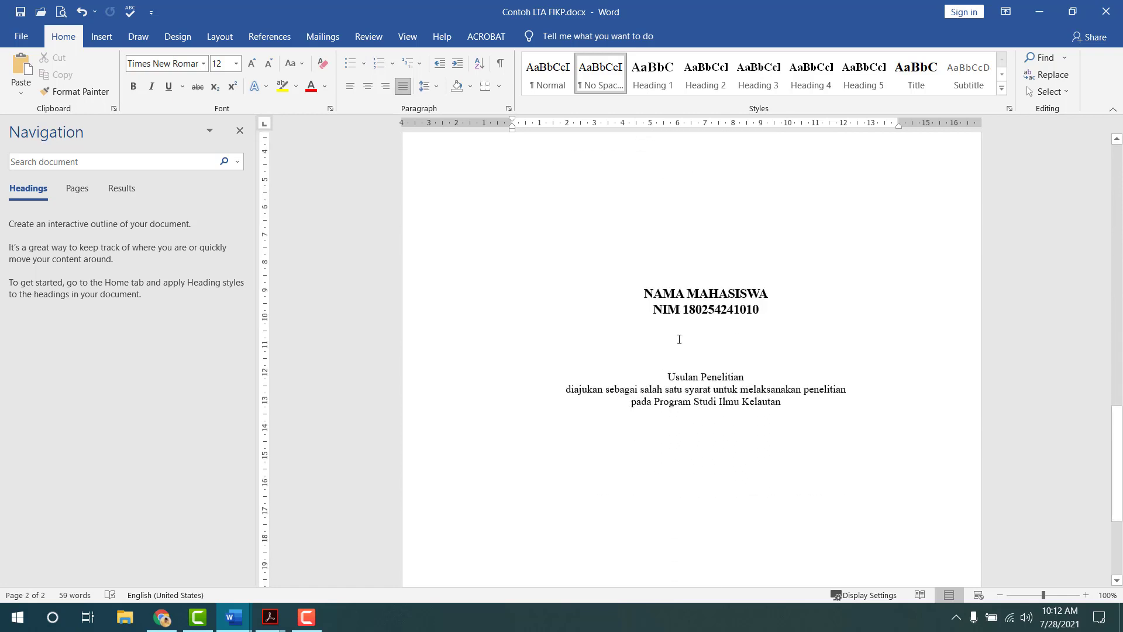
{"action": "scroll", "coordinate": [679, 339], "scroll_direction": "up", "scroll_amount": 3}
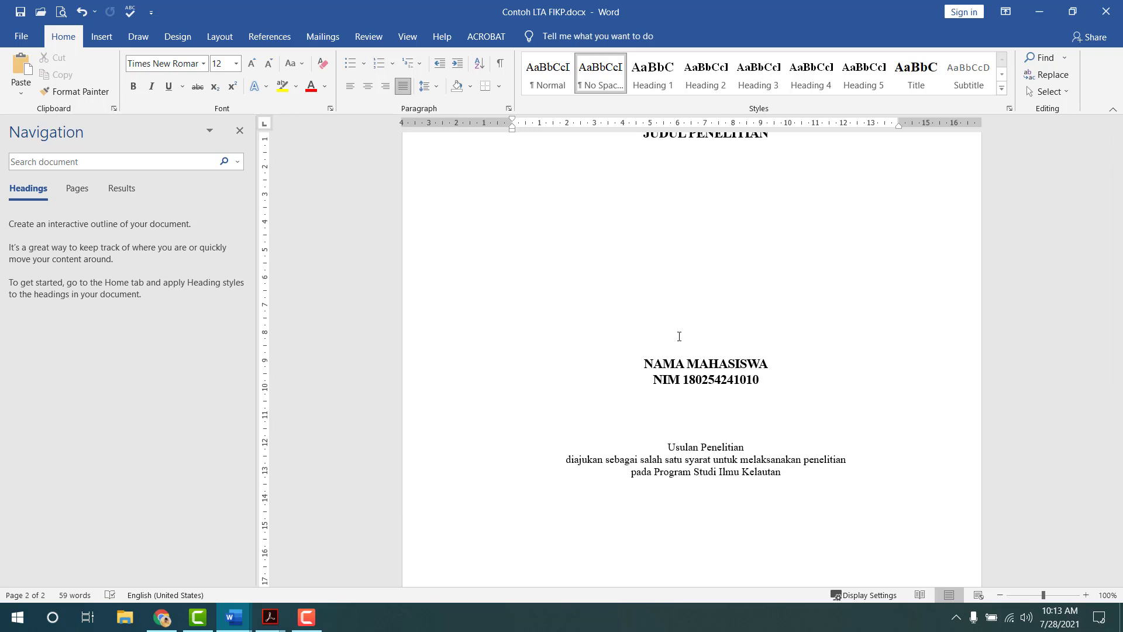
{"action": "scroll", "coordinate": [679, 336], "scroll_direction": "down", "scroll_amount": 12}
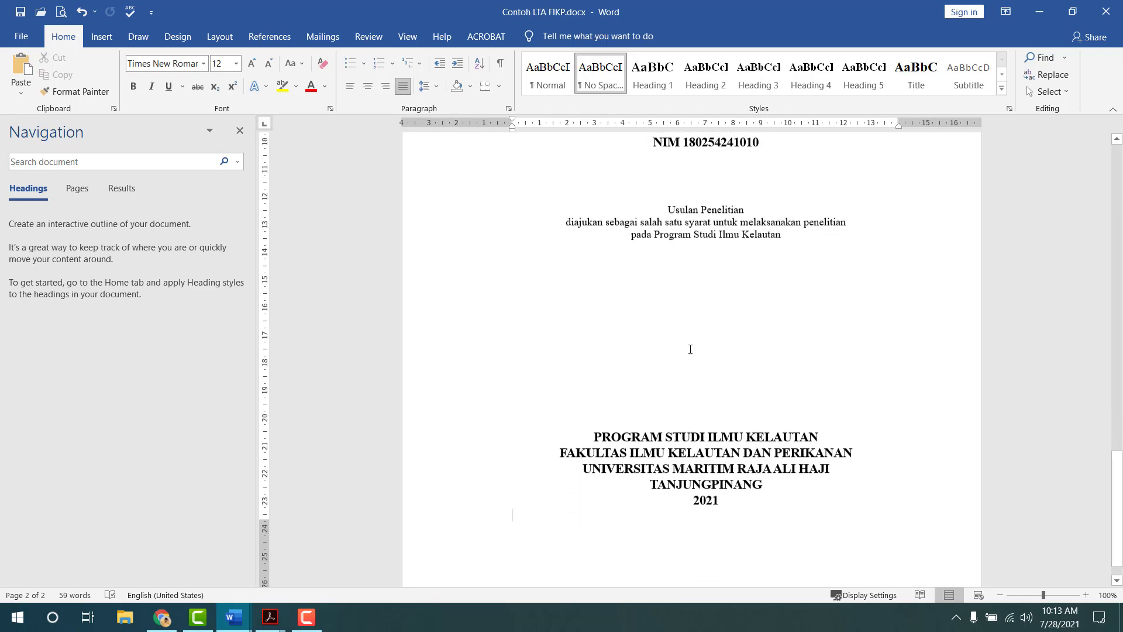
{"action": "scroll", "coordinate": [819, 462], "scroll_direction": "up", "scroll_amount": 5}
{"action": "scroll", "coordinate": [821, 464], "scroll_direction": "down", "scroll_amount": 12}
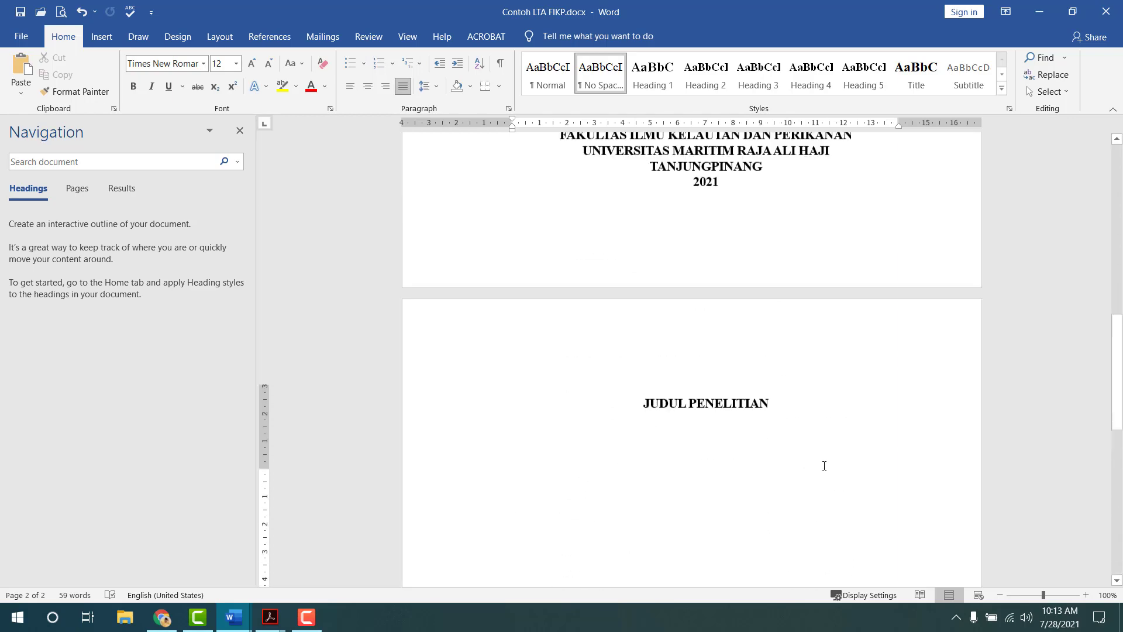
{"action": "scroll", "coordinate": [822, 465], "scroll_direction": "up", "scroll_amount": 3}
{"action": "scroll", "coordinate": [830, 459], "scroll_direction": "down", "scroll_amount": 10}
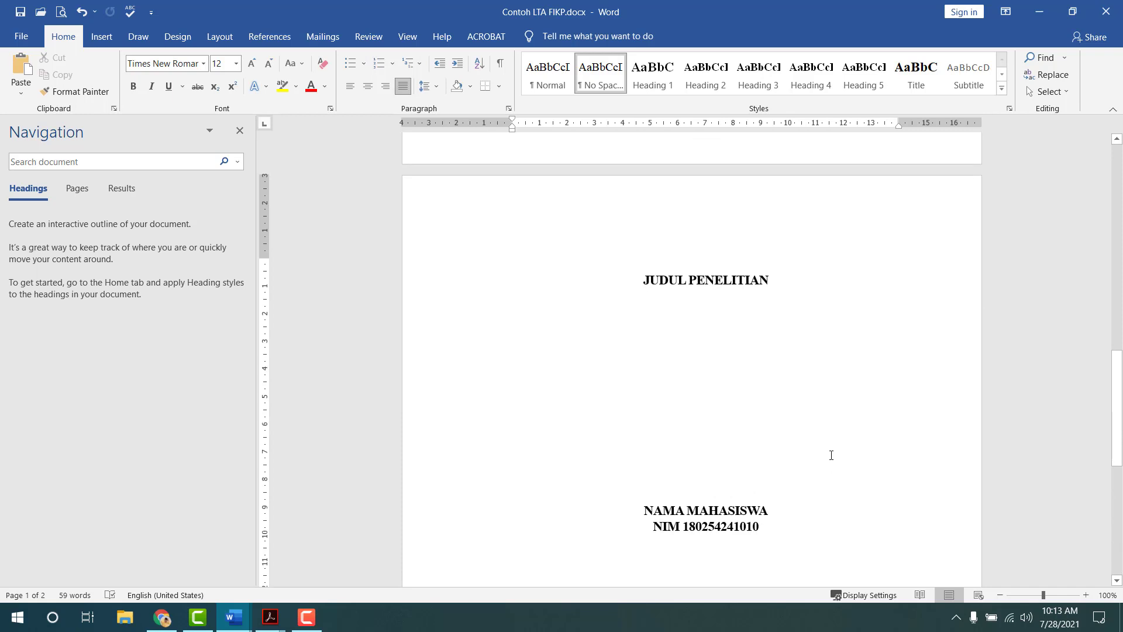
{"action": "scroll", "coordinate": [831, 439], "scroll_direction": "up", "scroll_amount": 12}
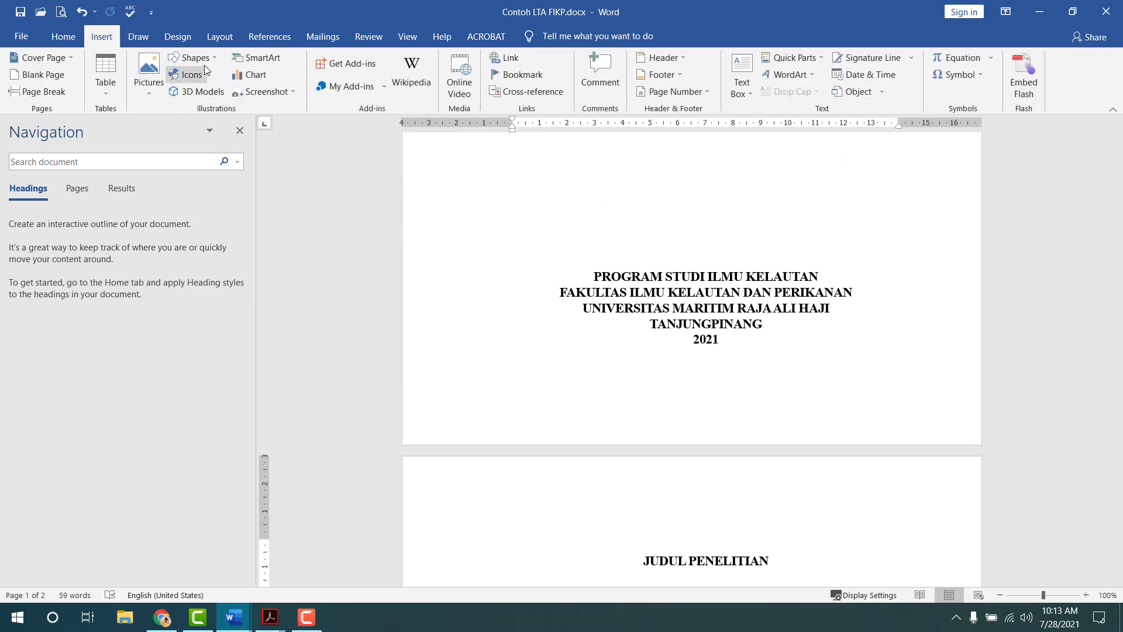
- Draw a white, borderless rectangle beside the 2021 line, then delete it
{"action": "left_click", "coordinate": [203, 61]}
{"action": "left_click", "coordinate": [214, 92]}
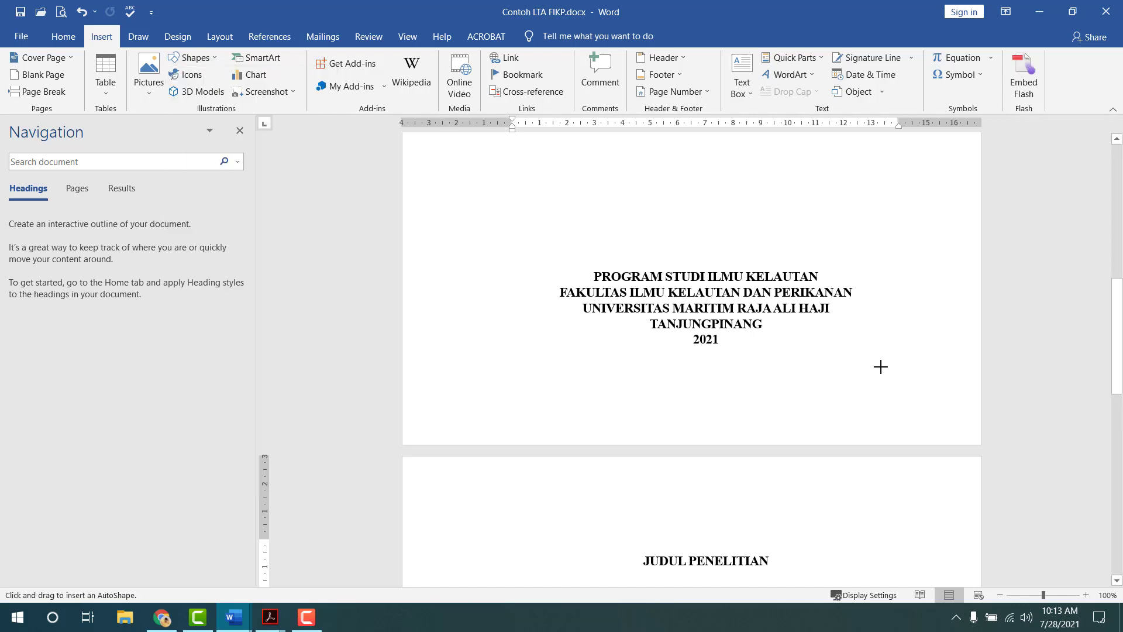
{"action": "left_click_drag", "start_coordinate": [881, 366], "coordinate": [944, 417]}
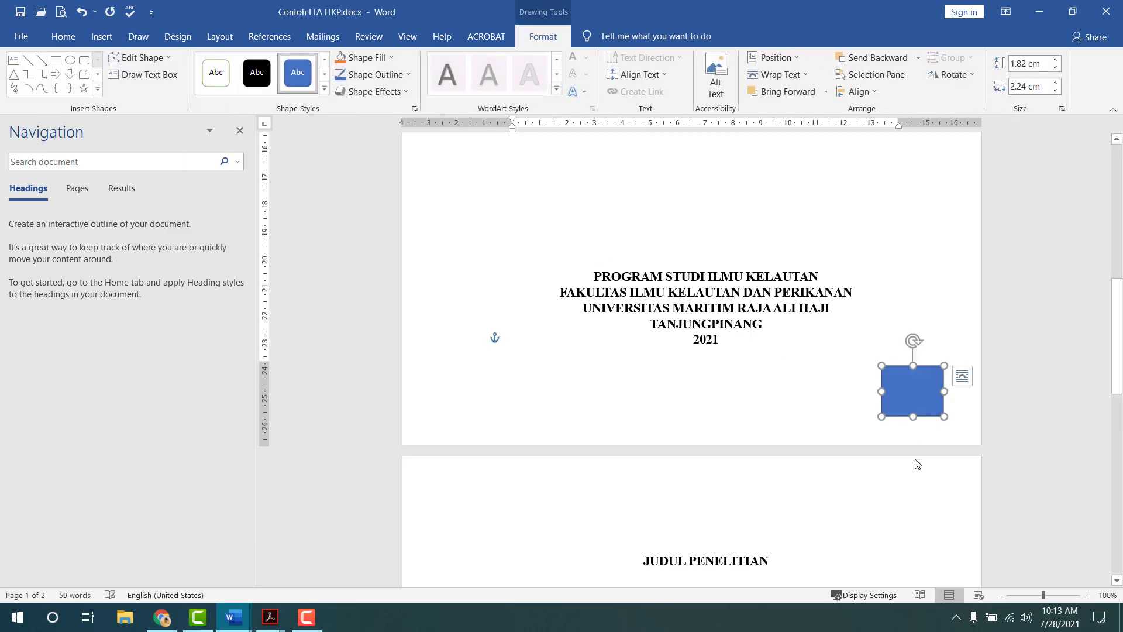
{"action": "left_click", "coordinate": [362, 58]}
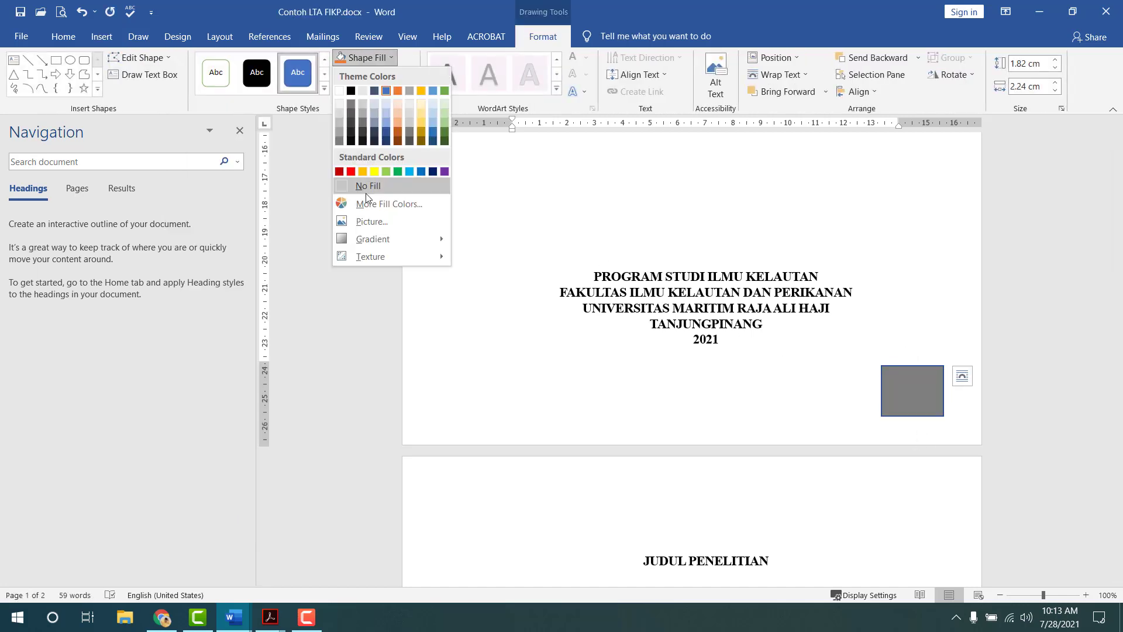
{"action": "left_click", "coordinate": [340, 96]}
{"action": "left_click", "coordinate": [375, 74]}
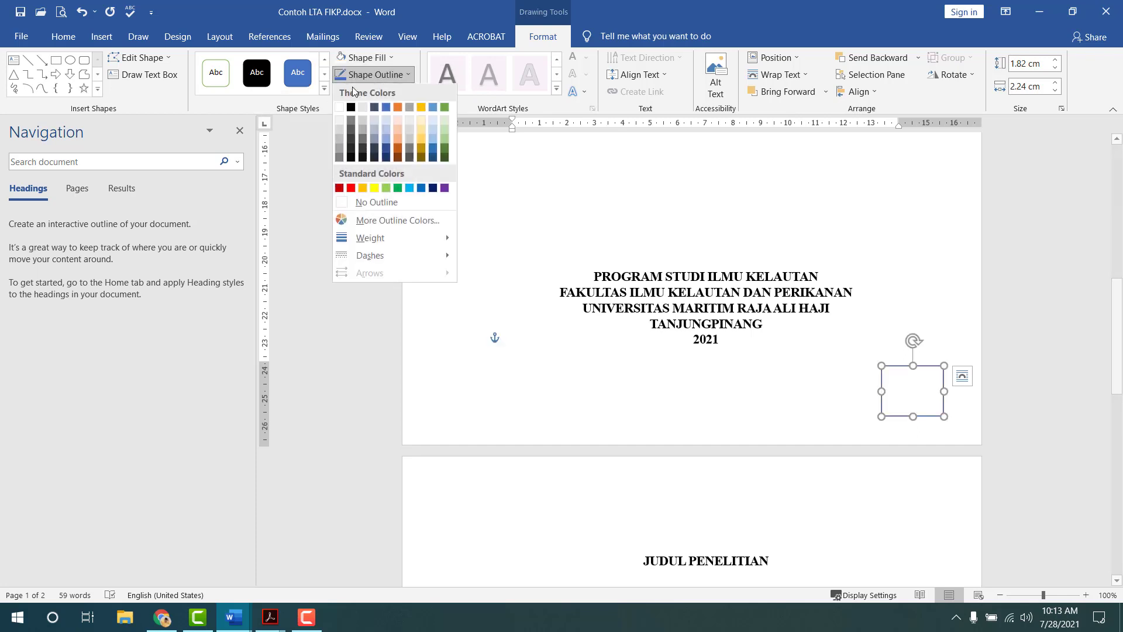
{"action": "left_click", "coordinate": [369, 203]}
{"action": "left_click", "coordinate": [882, 301]}
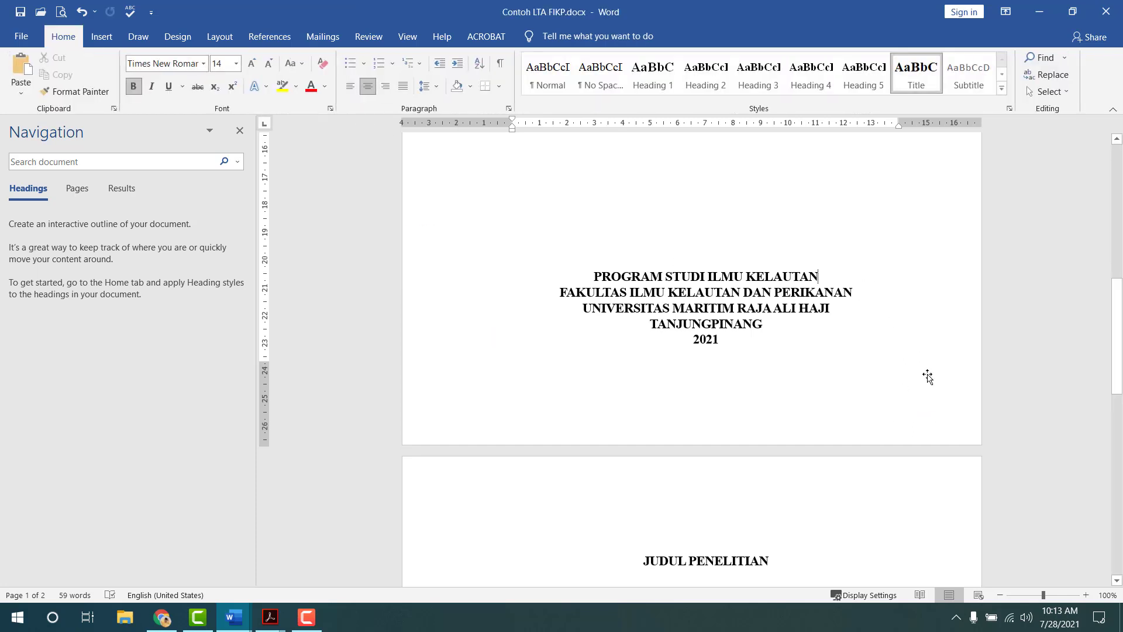
{"action": "left_click", "coordinate": [903, 391]}
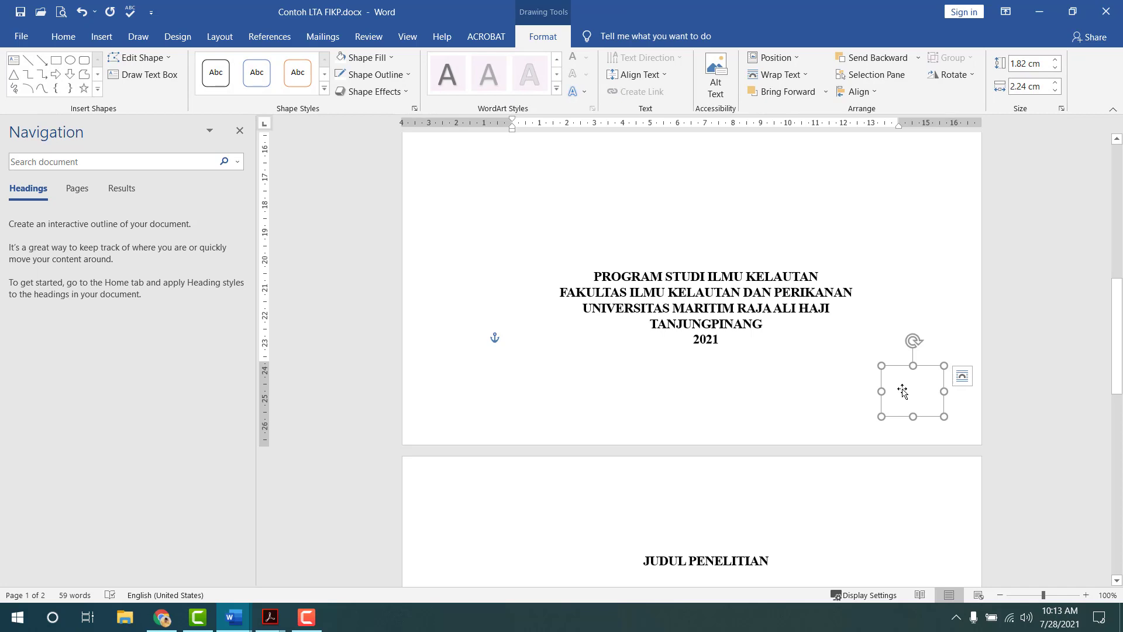
{"action": "key", "text": "Delete"}
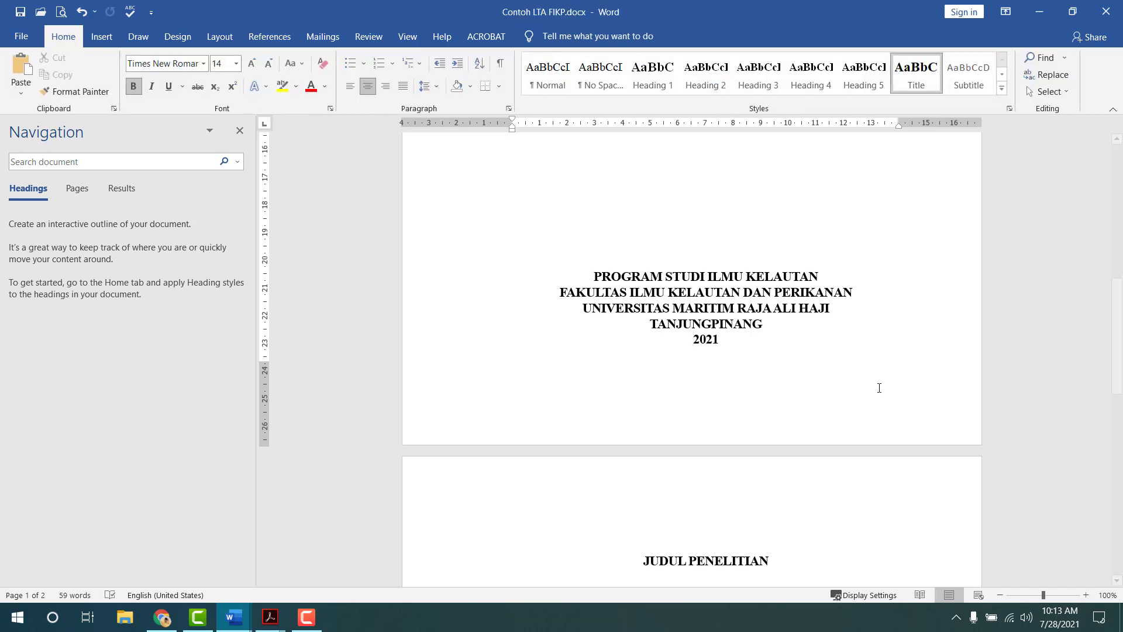
- Insert a Next Page section break on the line below 2021
{"action": "scroll", "coordinate": [777, 488], "scroll_direction": "down", "scroll_amount": 15}
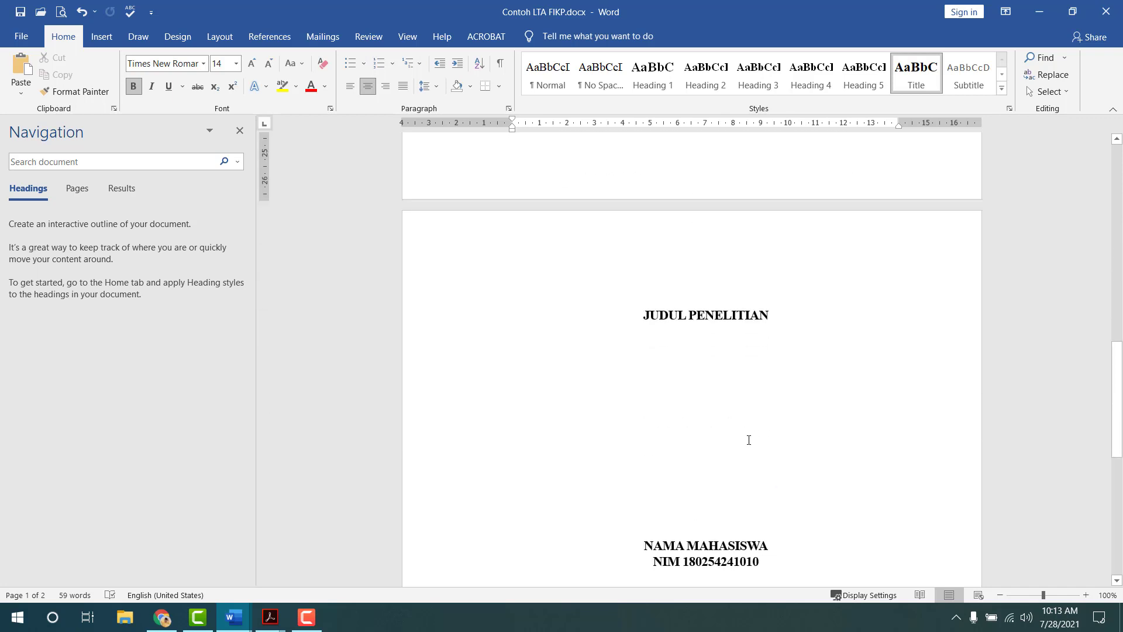
{"action": "scroll", "coordinate": [675, 503], "scroll_direction": "down", "scroll_amount": 1}
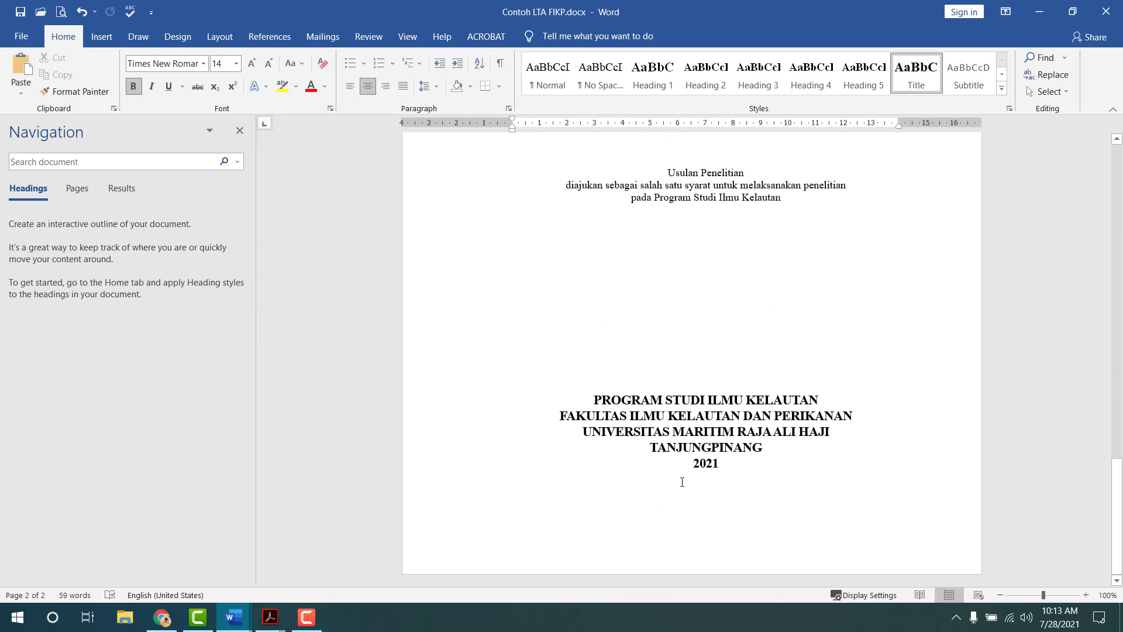
{"action": "left_click", "coordinate": [682, 482]}
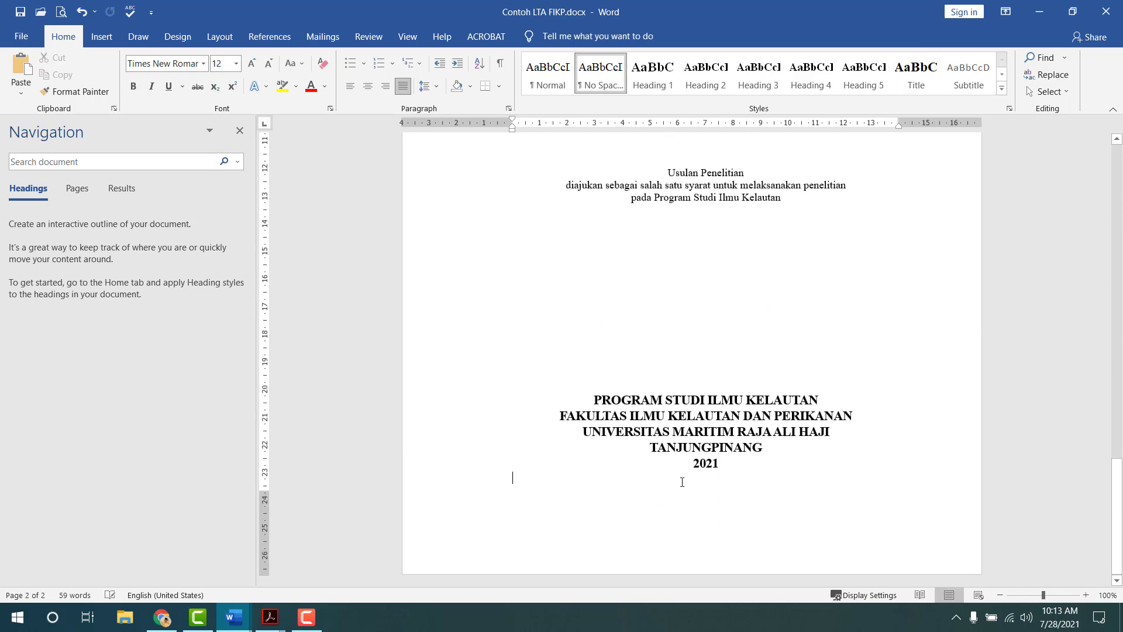
{"action": "left_click", "coordinate": [218, 36]}
{"action": "left_click", "coordinate": [197, 59]}
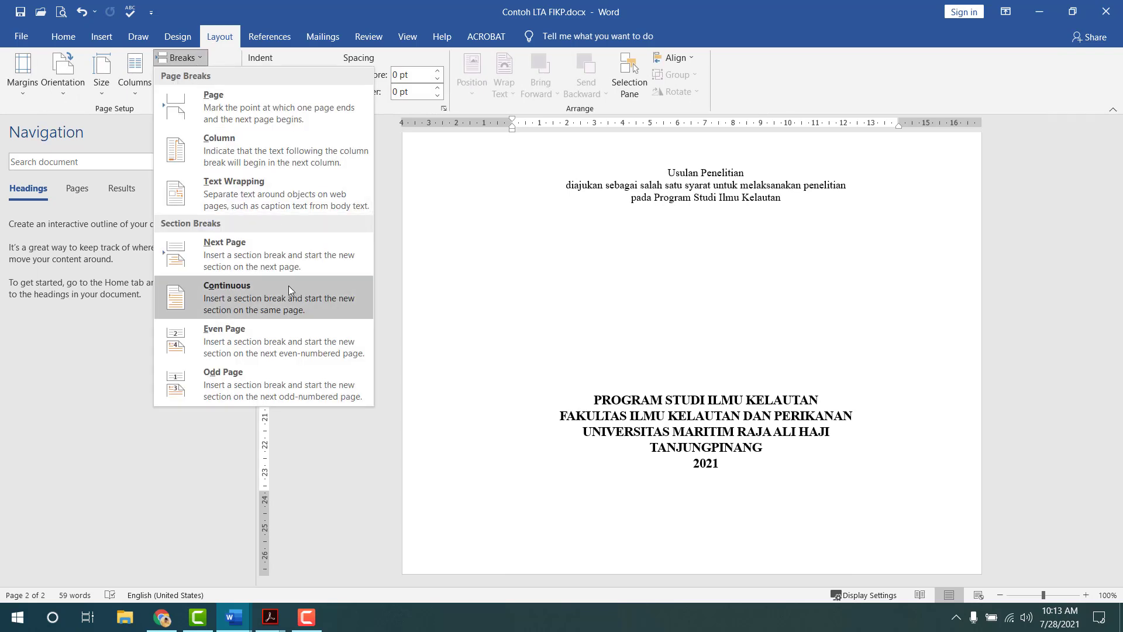
{"action": "left_click", "coordinate": [295, 261]}
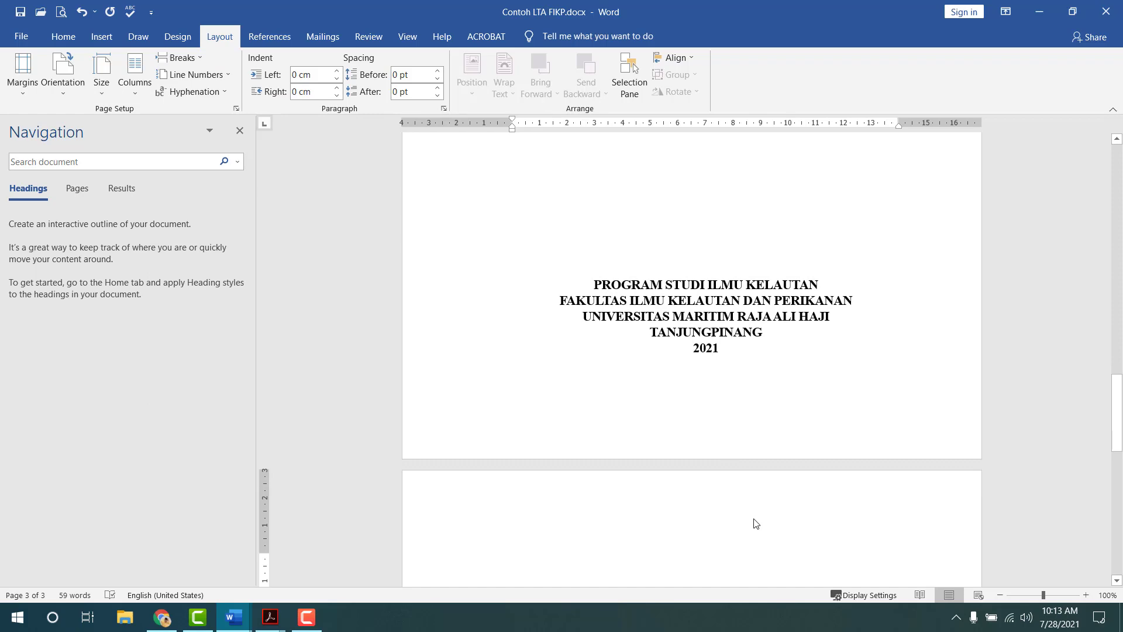
{"action": "key", "text": "alt+Tab"}
{"action": "key", "text": "Tab"}
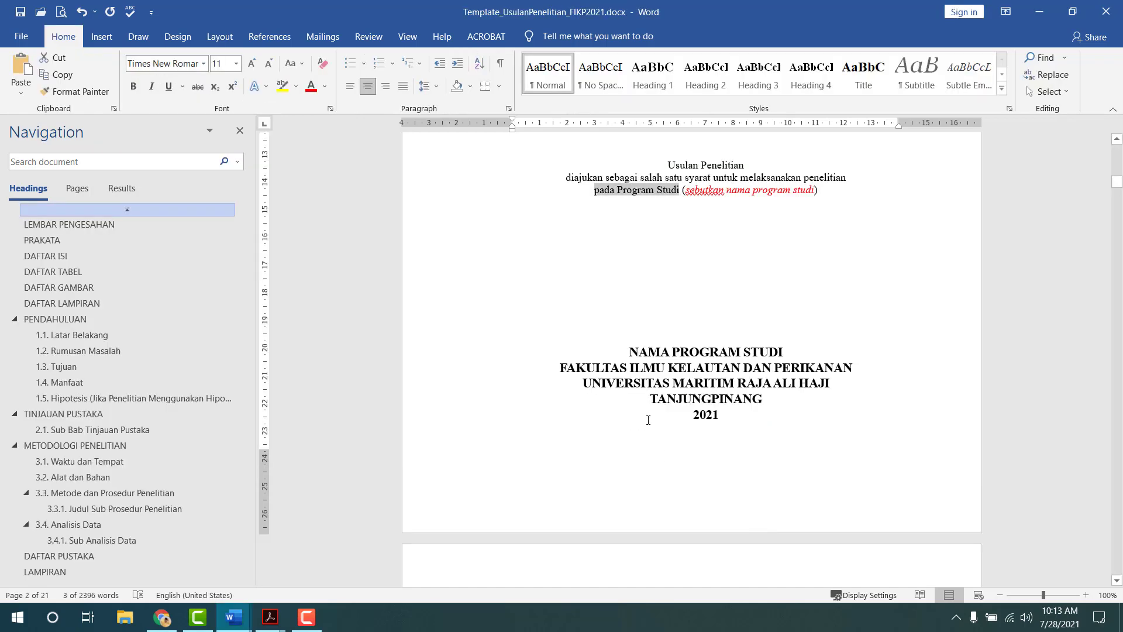
- Type LEMBAR PENGESAHAN at the top of the new third page
{"action": "scroll", "coordinate": [642, 394], "scroll_direction": "down", "scroll_amount": 5}
{"action": "scroll", "coordinate": [642, 393], "scroll_direction": "down", "scroll_amount": 3}
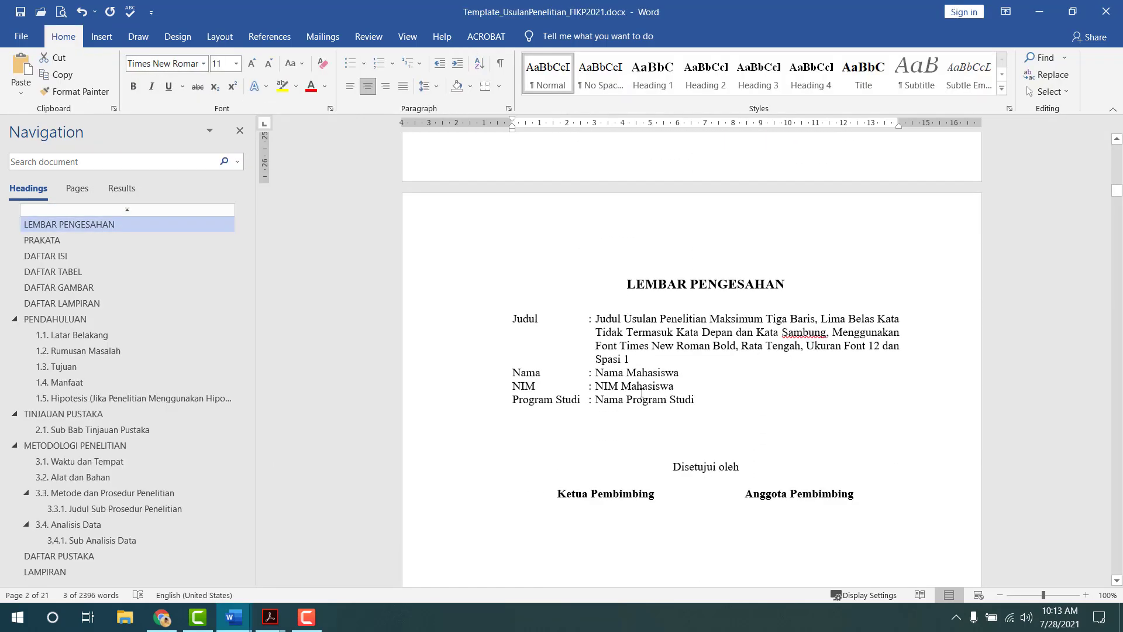
{"action": "key", "text": "alt+Tab"}
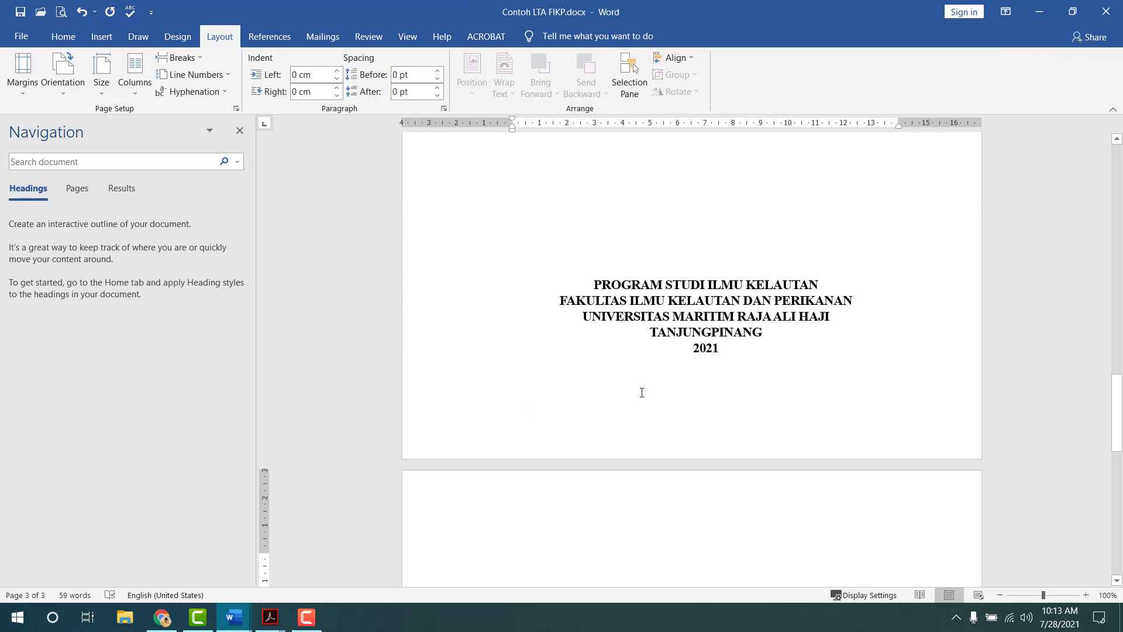
{"action": "scroll", "coordinate": [641, 393], "scroll_direction": "down", "scroll_amount": 3}
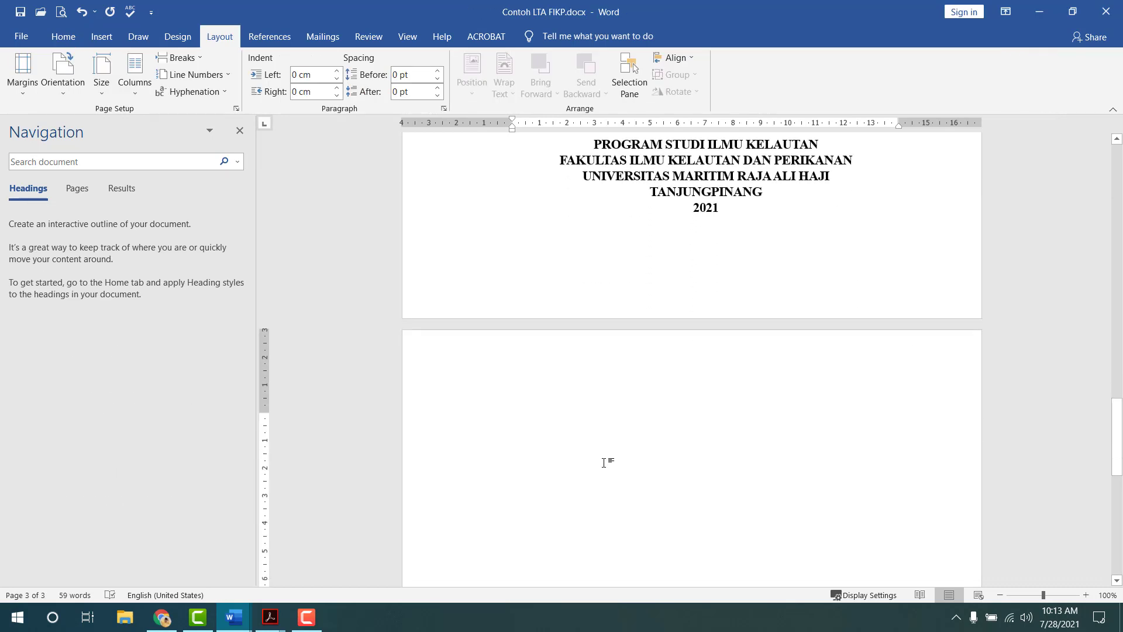
{"action": "type", "text": "LEMBAR PE"}
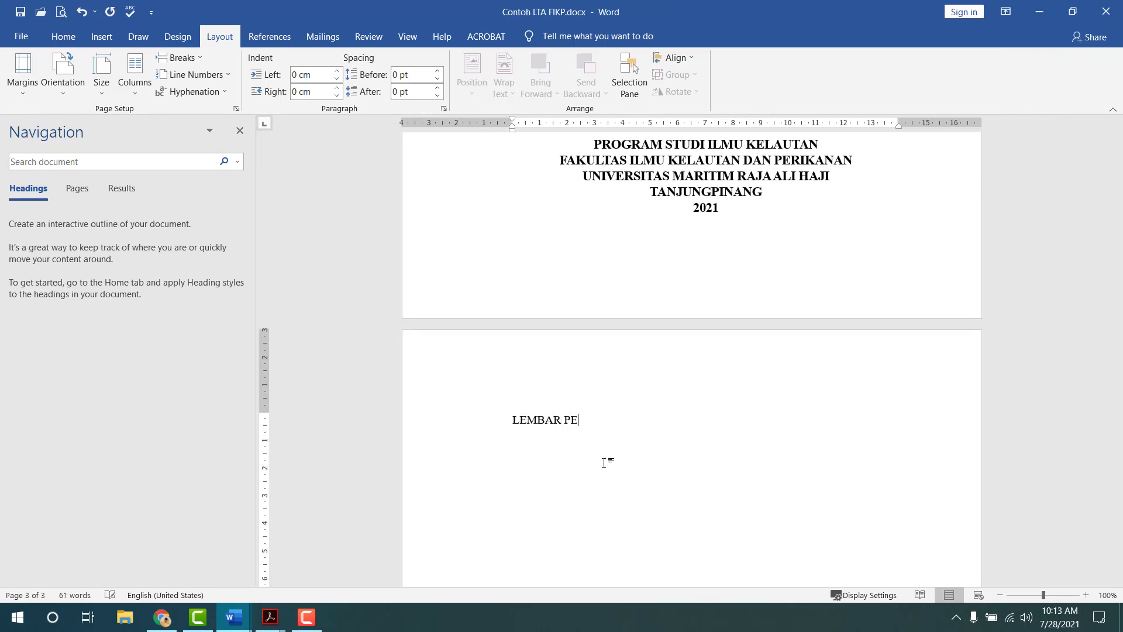
{"action": "type", "text": "NGESAHAN"}
- Give LEMBAR PENGESAHAN the Heading 1 style and centre it
{"action": "key", "text": "alt+Tab"}
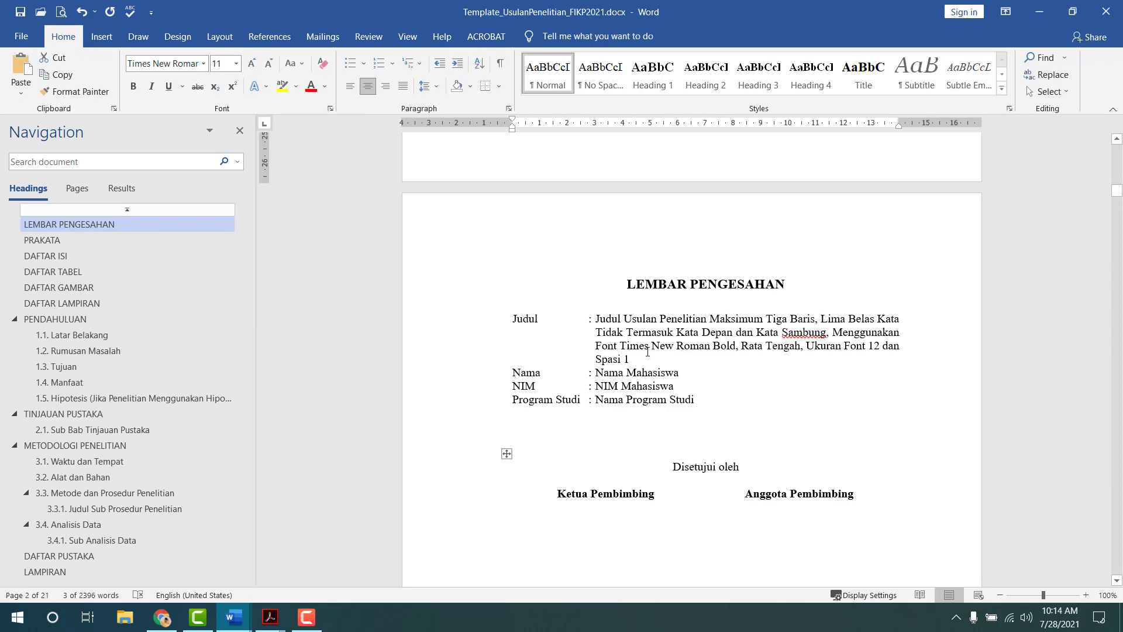
{"action": "left_click", "coordinate": [435, 86]}
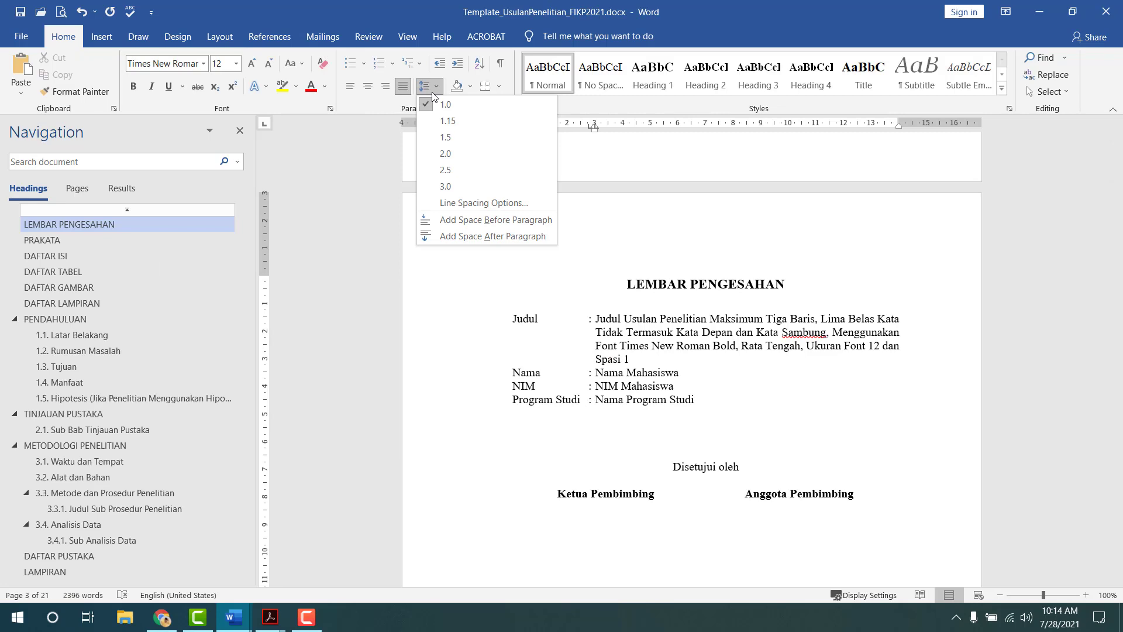
{"action": "left_click", "coordinate": [433, 92]}
{"action": "key", "text": "alt+Tab"}
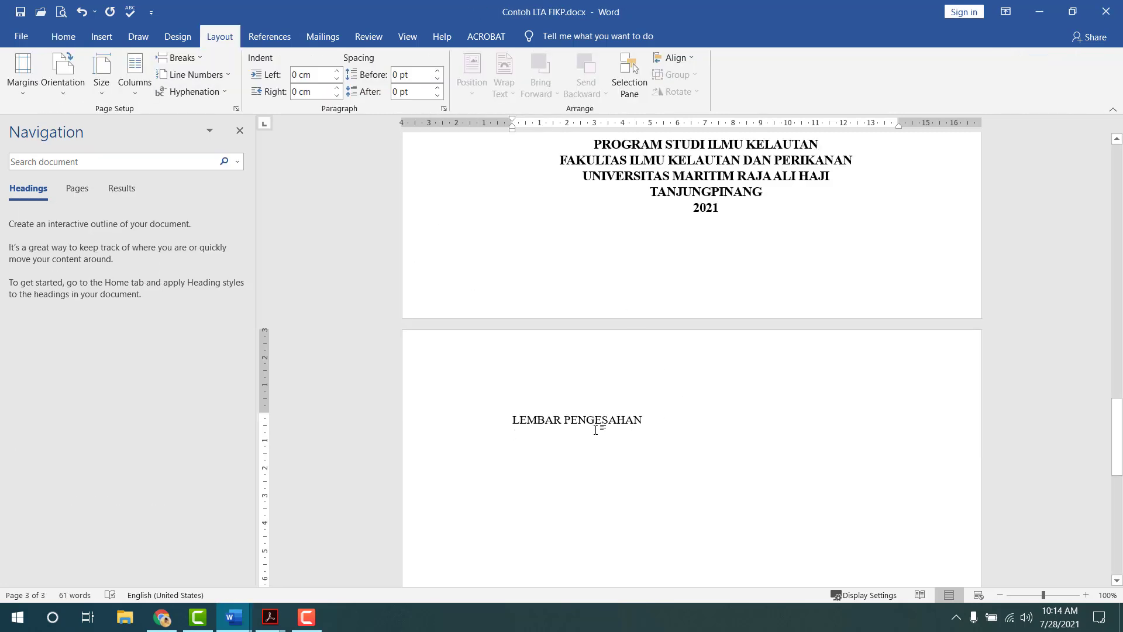
{"action": "left_click", "coordinate": [596, 430]}
{"action": "left_click", "coordinate": [63, 37]}
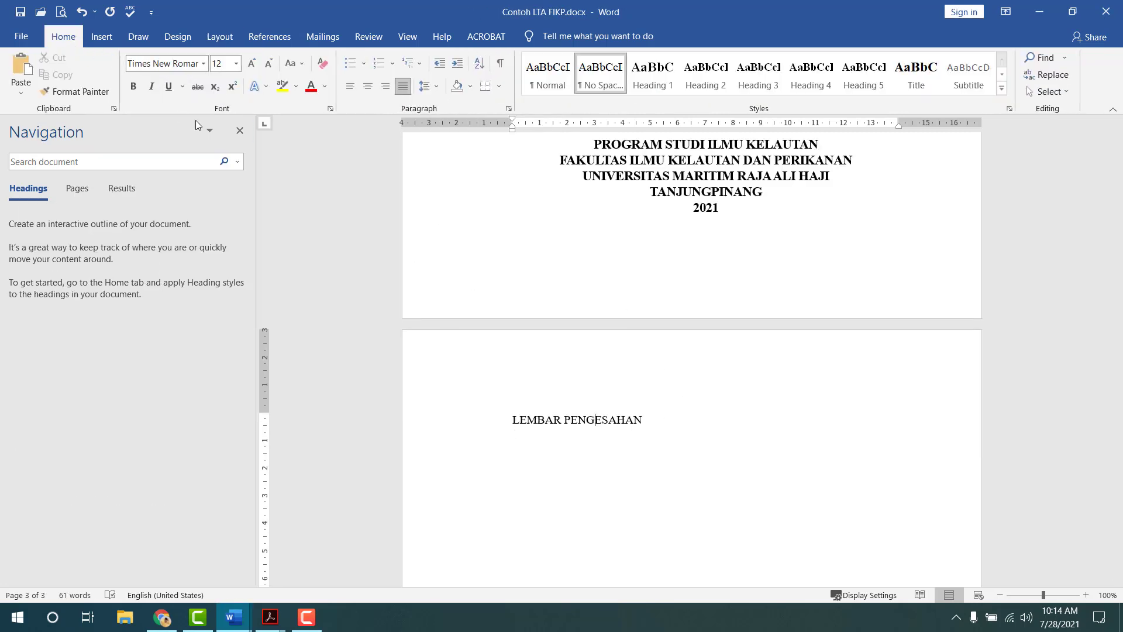
{"action": "left_click", "coordinate": [659, 84]}
{"action": "key", "text": "ctrl+e"}
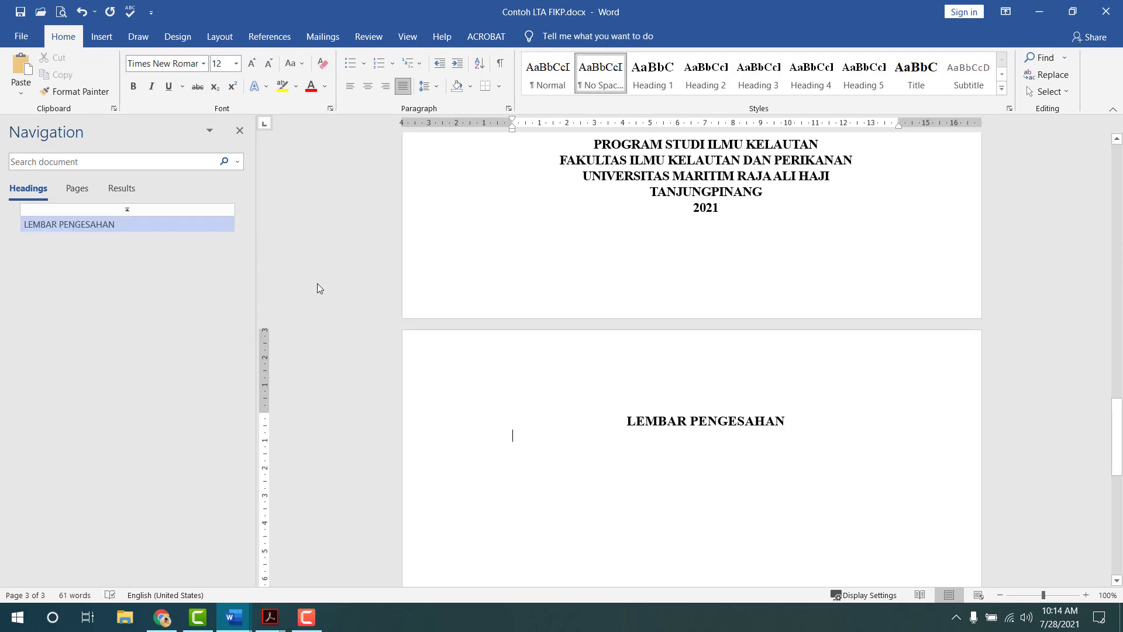
{"action": "left_click", "coordinate": [408, 37]}
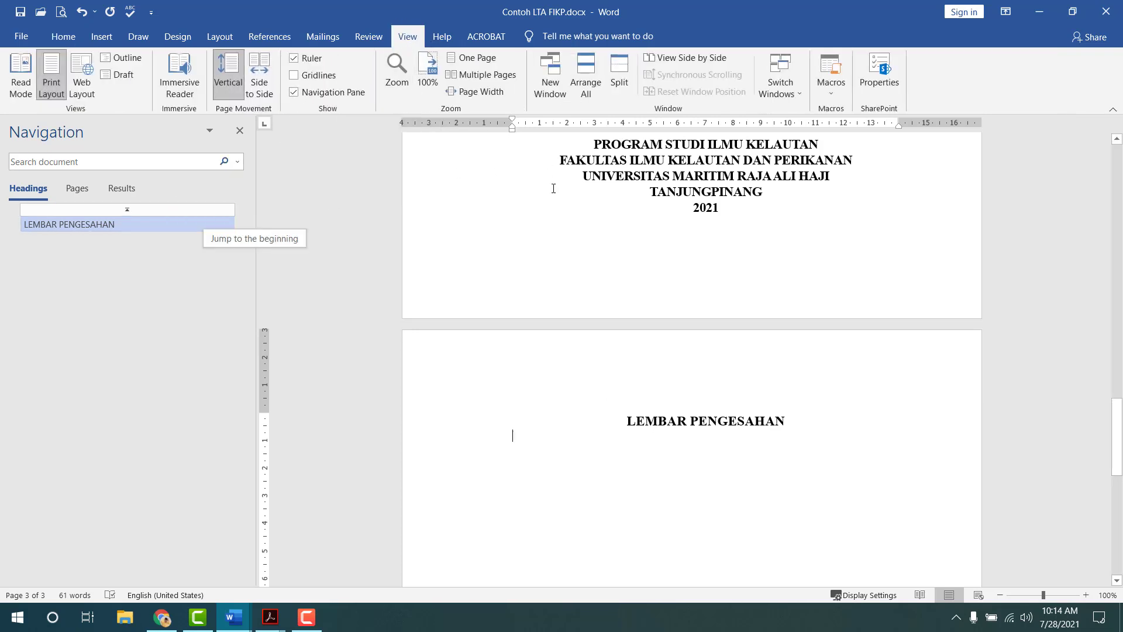
{"action": "left_click", "coordinate": [159, 211]}
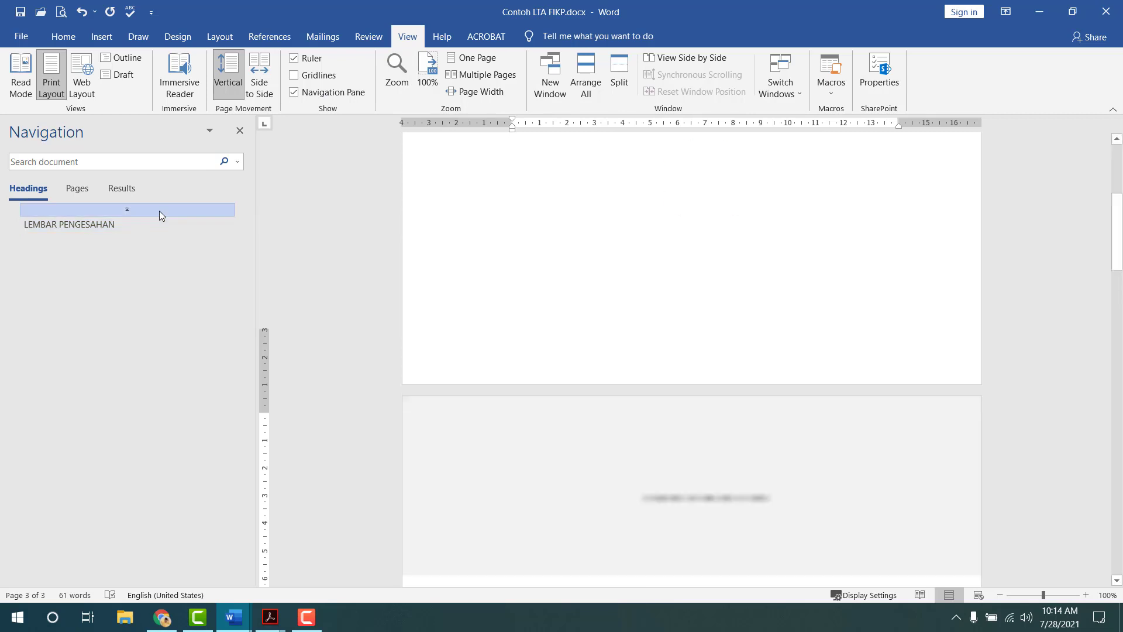
{"action": "scroll", "coordinate": [632, 273], "scroll_direction": "down", "scroll_amount": 3}
{"action": "scroll", "coordinate": [632, 275], "scroll_direction": "up", "scroll_amount": 3}
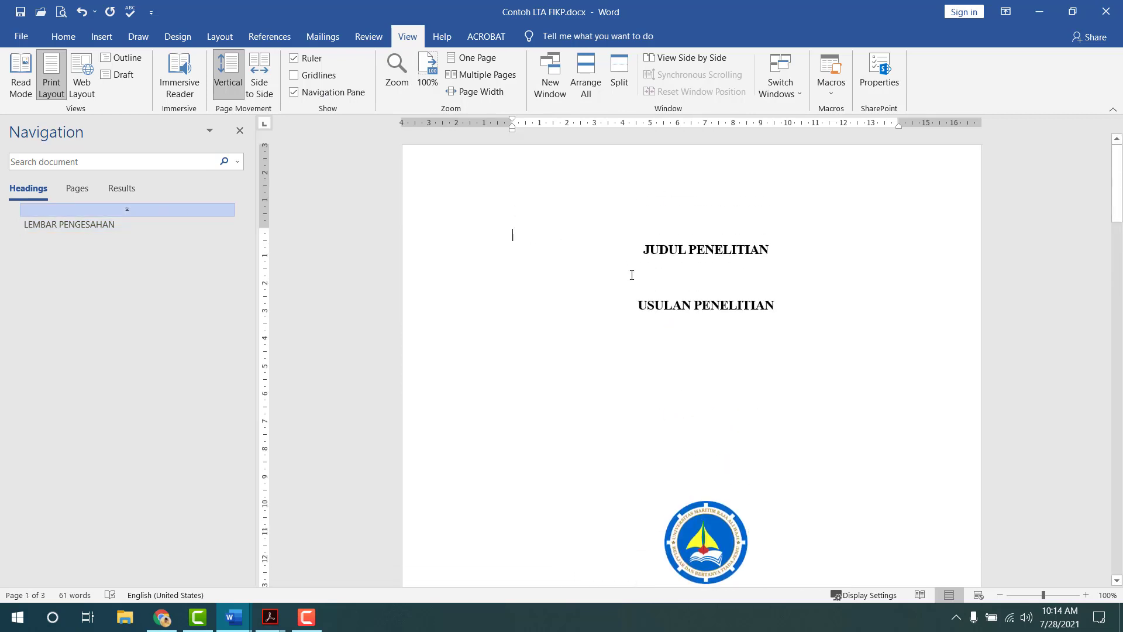
{"action": "scroll", "coordinate": [634, 274], "scroll_direction": "down", "scroll_amount": 10}
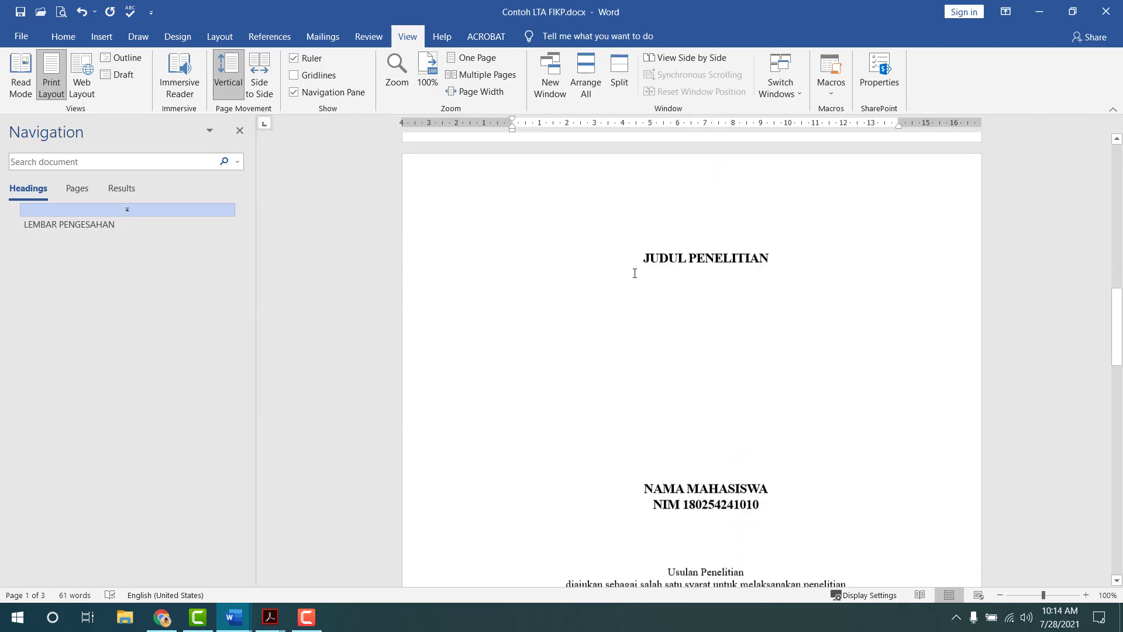
{"action": "scroll", "coordinate": [636, 271], "scroll_direction": "up", "scroll_amount": 4}
{"action": "scroll", "coordinate": [645, 294], "scroll_direction": "down", "scroll_amount": 6}
{"action": "scroll", "coordinate": [682, 384], "scroll_direction": "up", "scroll_amount": 7}
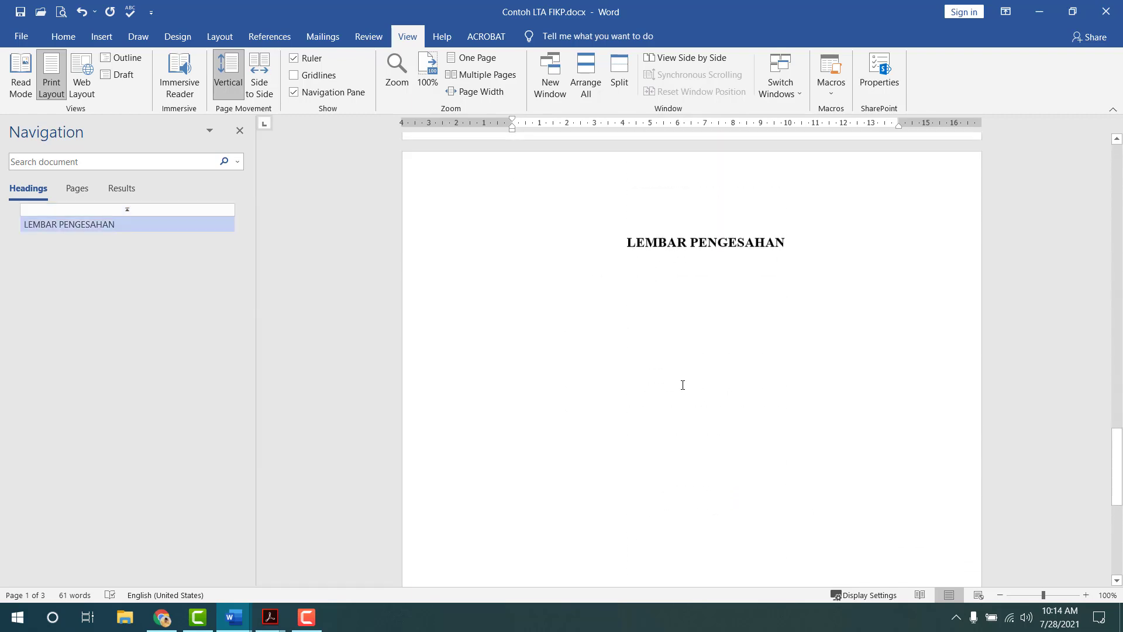
{"action": "scroll", "coordinate": [688, 392], "scroll_direction": "down", "scroll_amount": 3}
{"action": "scroll", "coordinate": [686, 380], "scroll_direction": "up", "scroll_amount": 10}
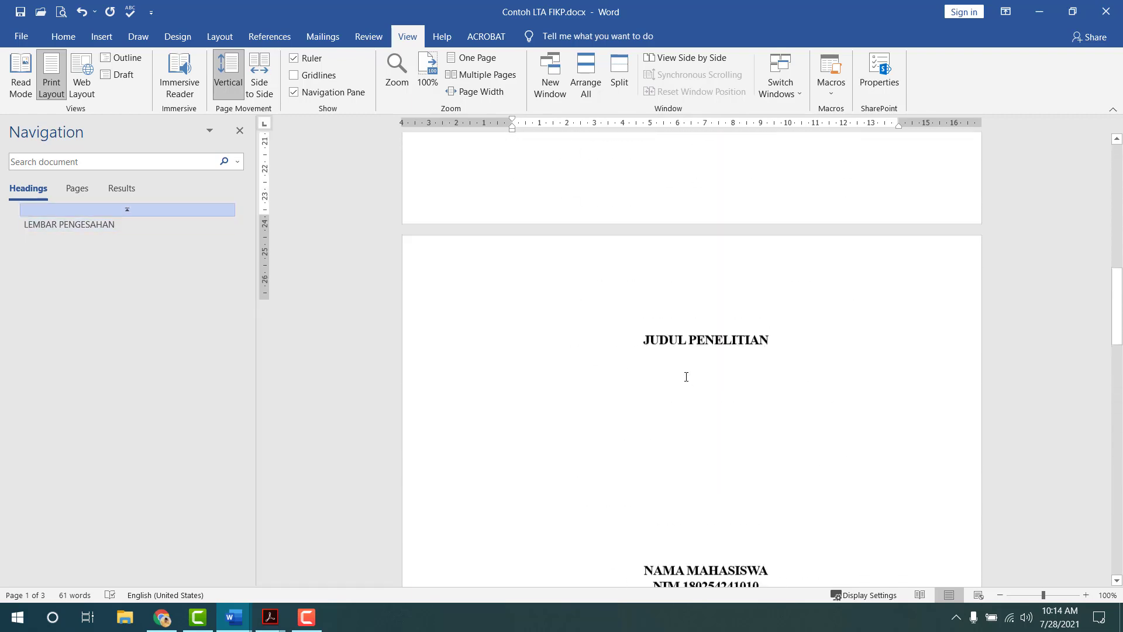
{"action": "scroll", "coordinate": [686, 376], "scroll_direction": "down", "scroll_amount": 5}
{"action": "scroll", "coordinate": [686, 376], "scroll_direction": "up", "scroll_amount": 6}
{"action": "scroll", "coordinate": [686, 376], "scroll_direction": "down", "scroll_amount": 12}
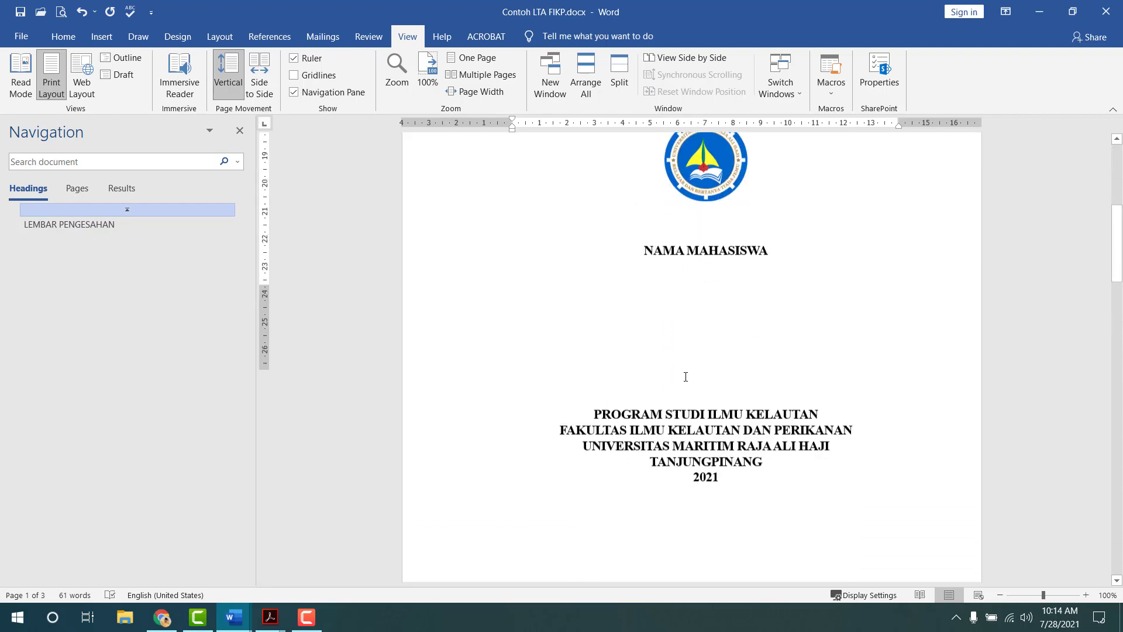
{"action": "scroll", "coordinate": [685, 376], "scroll_direction": "up", "scroll_amount": 12}
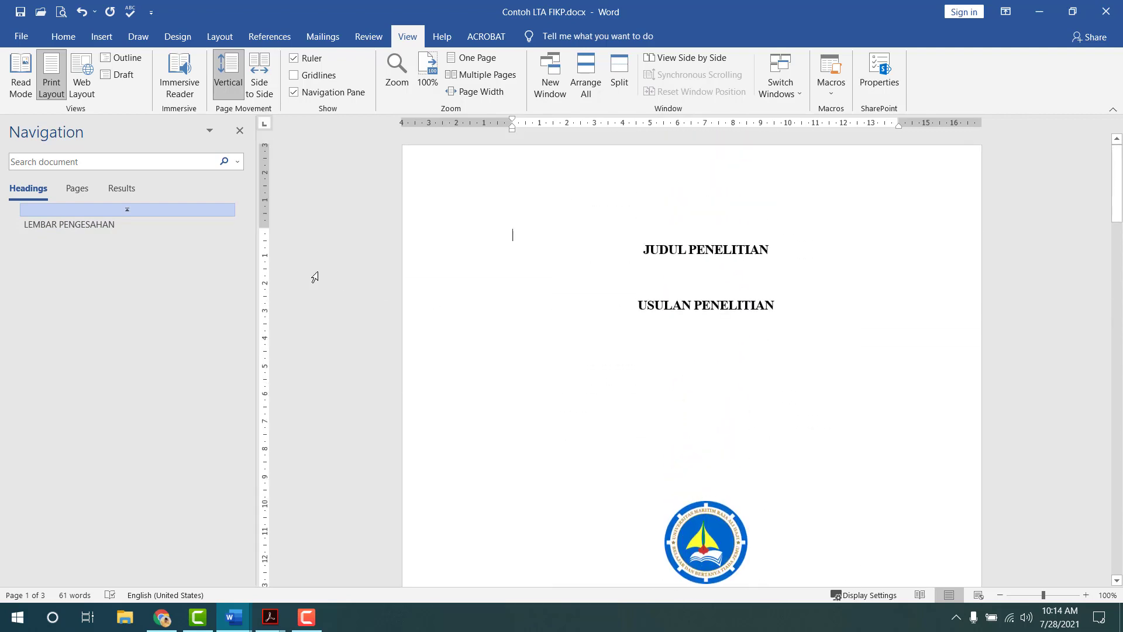
{"action": "left_click", "coordinate": [202, 226]}
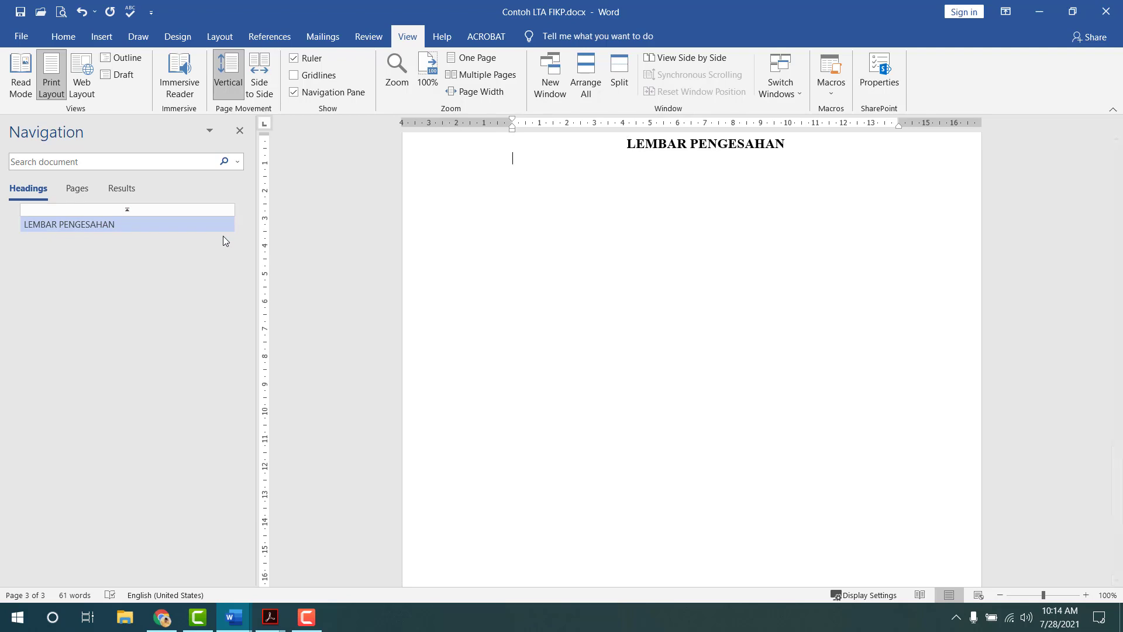
{"action": "key", "text": "alt+Tab"}
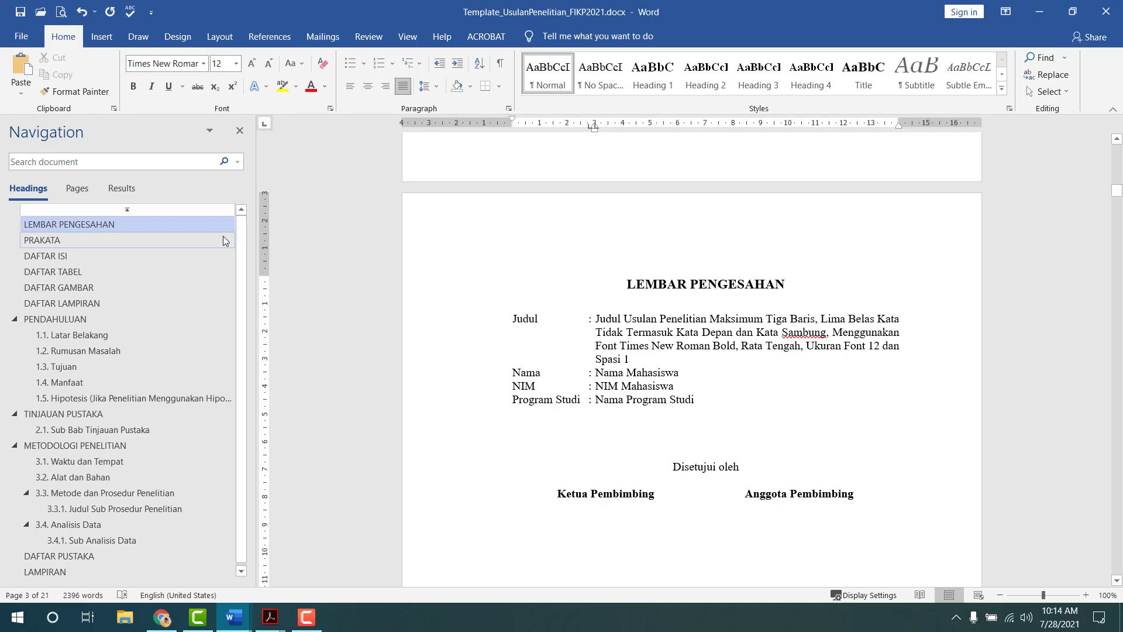
{"action": "key", "text": "alt+Tab"}
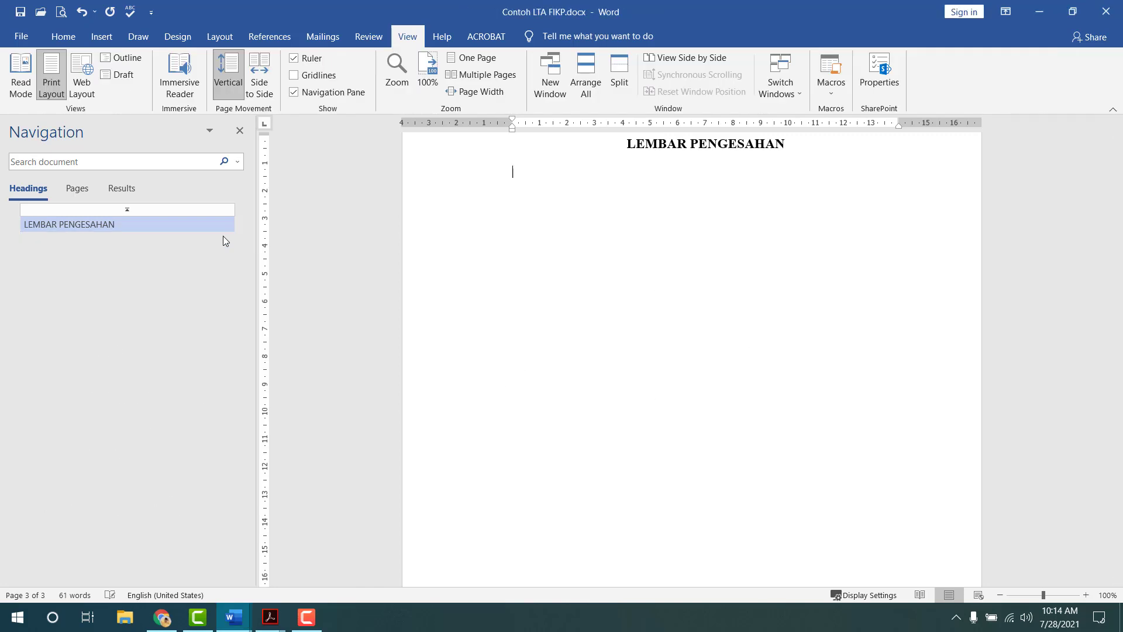
- Type the Judul, Nama, NIM and Program Studi labels on separate lines
{"action": "type", "text": "Judul "}
{"action": "type", "text": "Nama"}
{"action": "key", "text": "Return"}
{"action": "key", "text": "alt+Tab"}
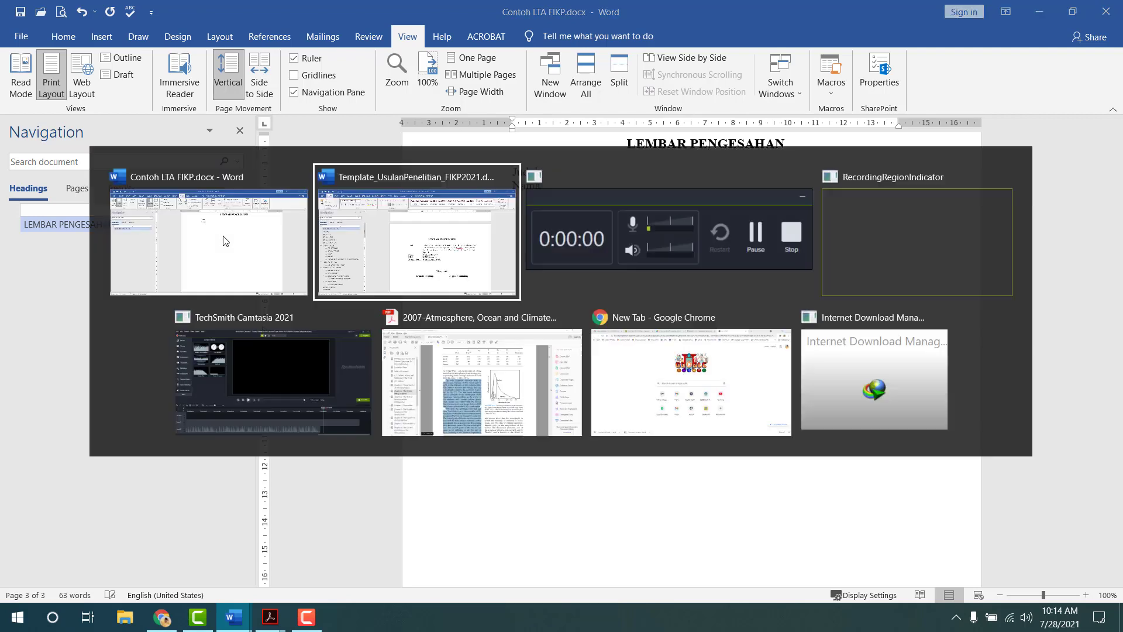
{"action": "key", "text": "alt+Tab"}
{"action": "type", "text": "N"}
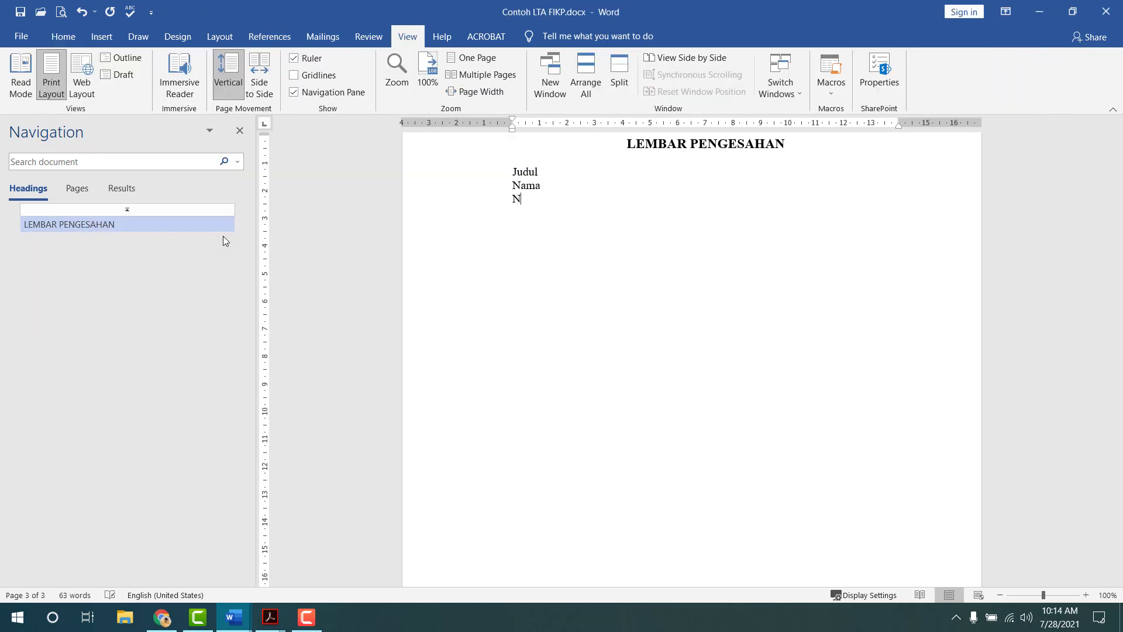
{"action": "type", "text": "IM Program Studi"}
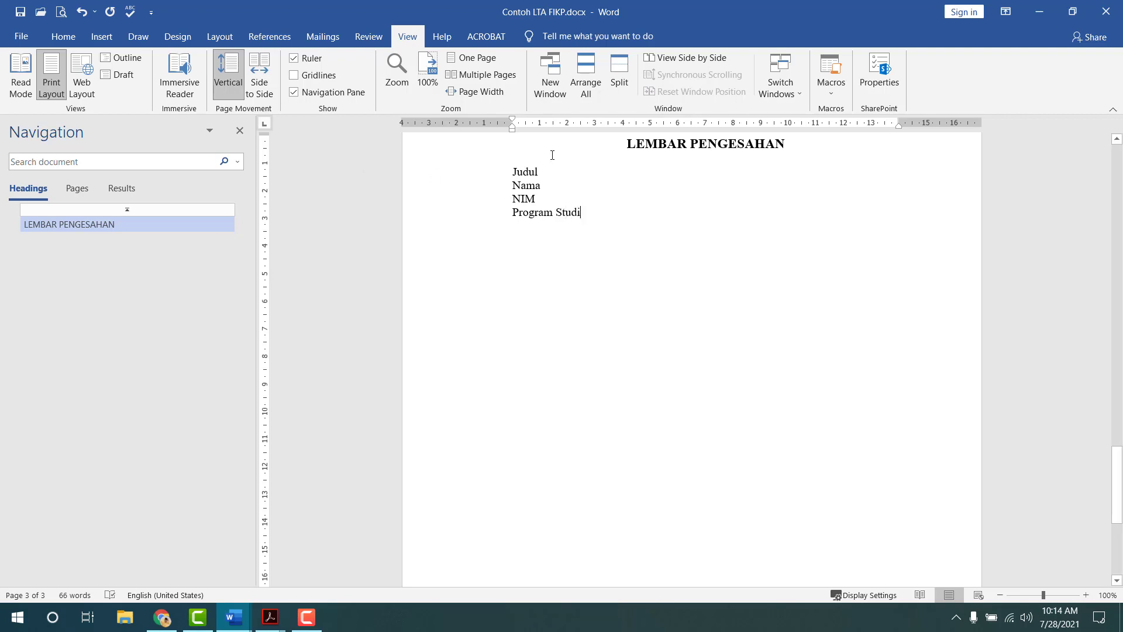
{"action": "key", "text": "alt+Tab"}
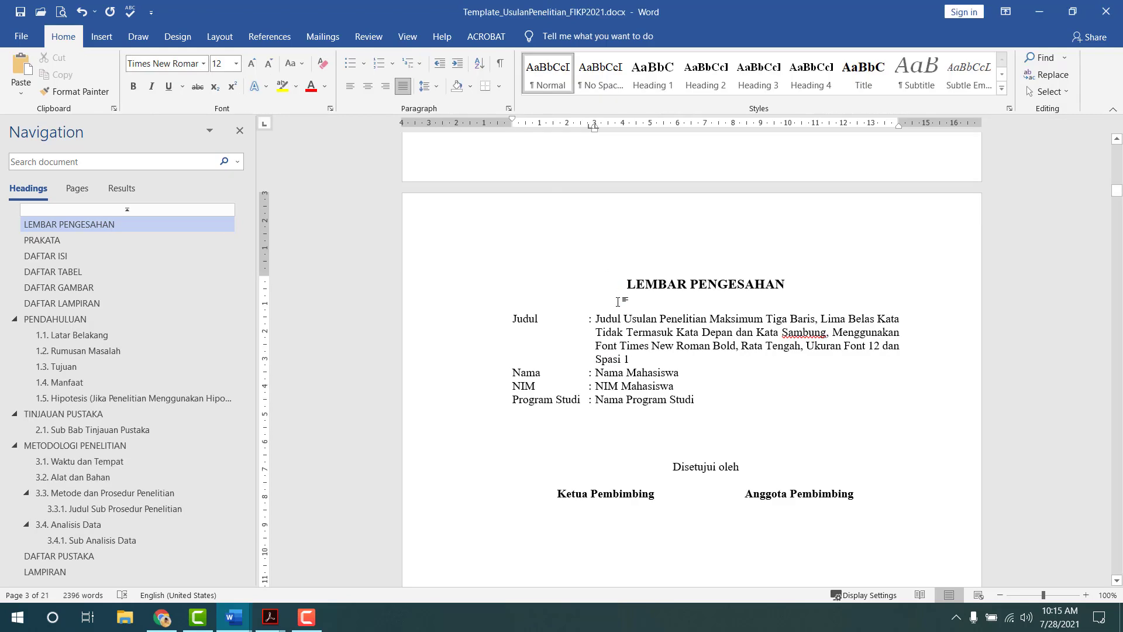
{"action": "key", "text": "alt+Tab"}
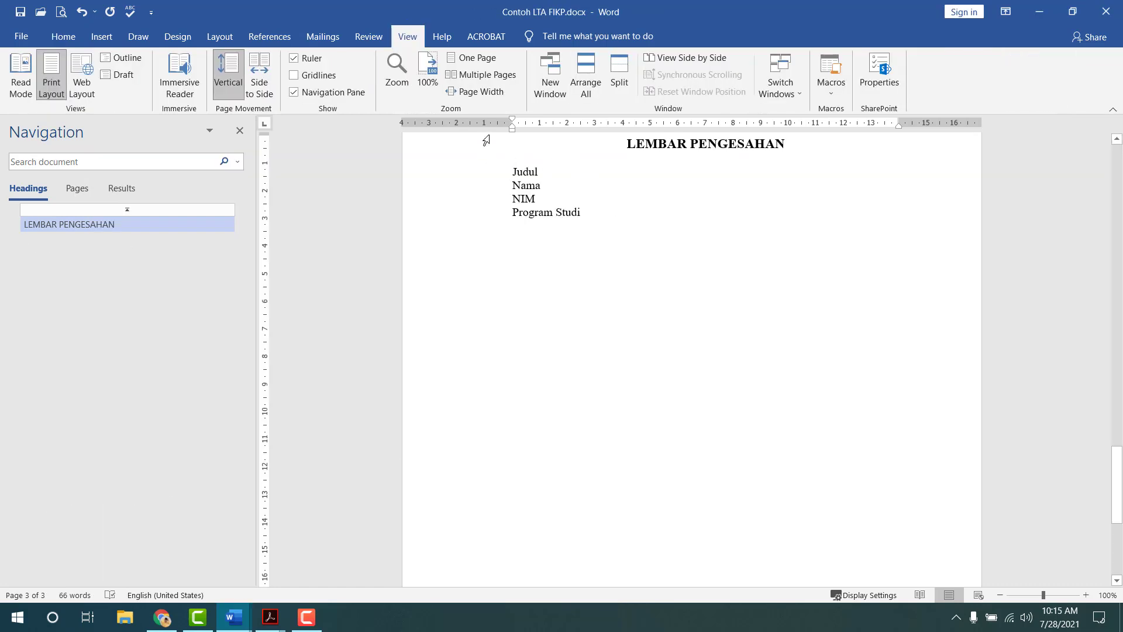
- Set the line spacing of the labels to 1.5
{"action": "left_click", "coordinate": [63, 36]}
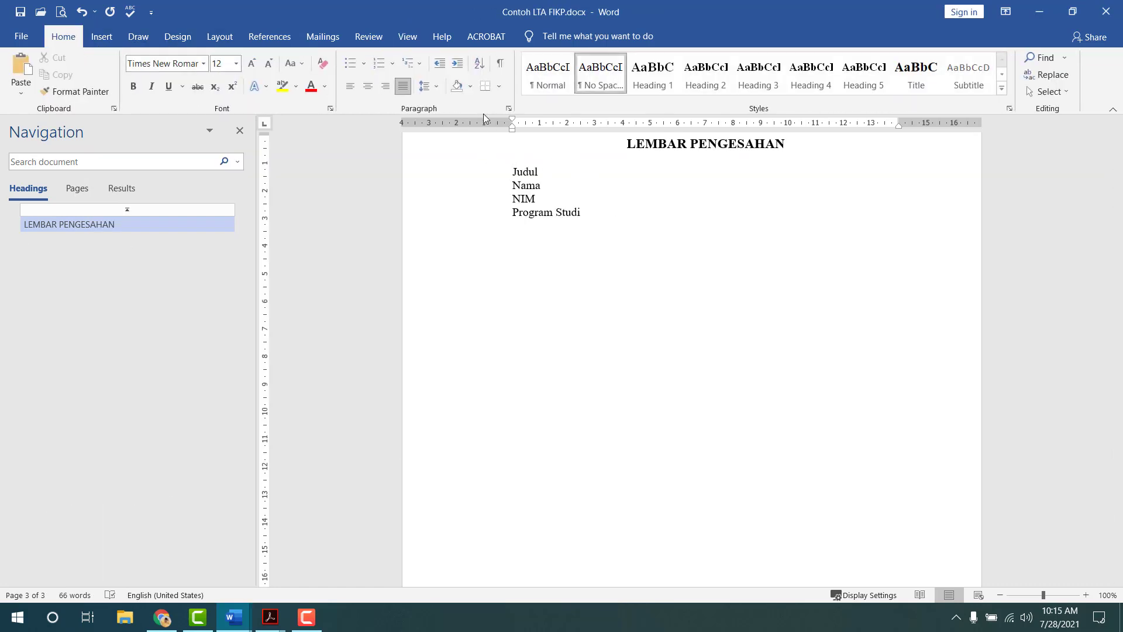
{"action": "left_click", "coordinate": [425, 87]}
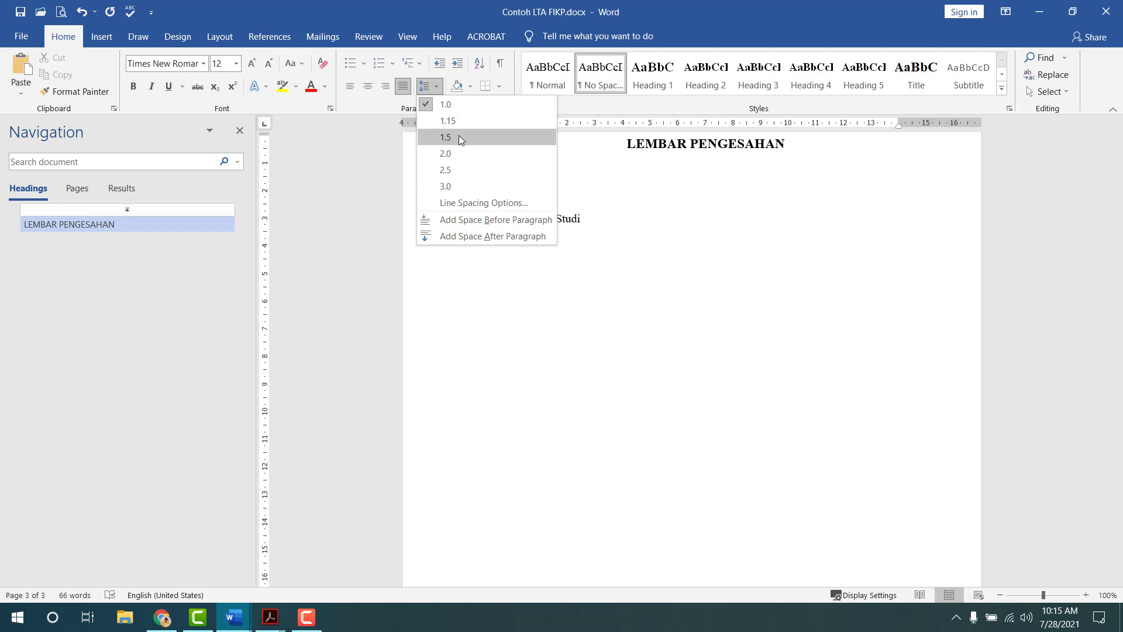
{"action": "left_click", "coordinate": [459, 135]}
{"action": "scroll", "coordinate": [604, 237], "scroll_direction": "up", "scroll_amount": 4}
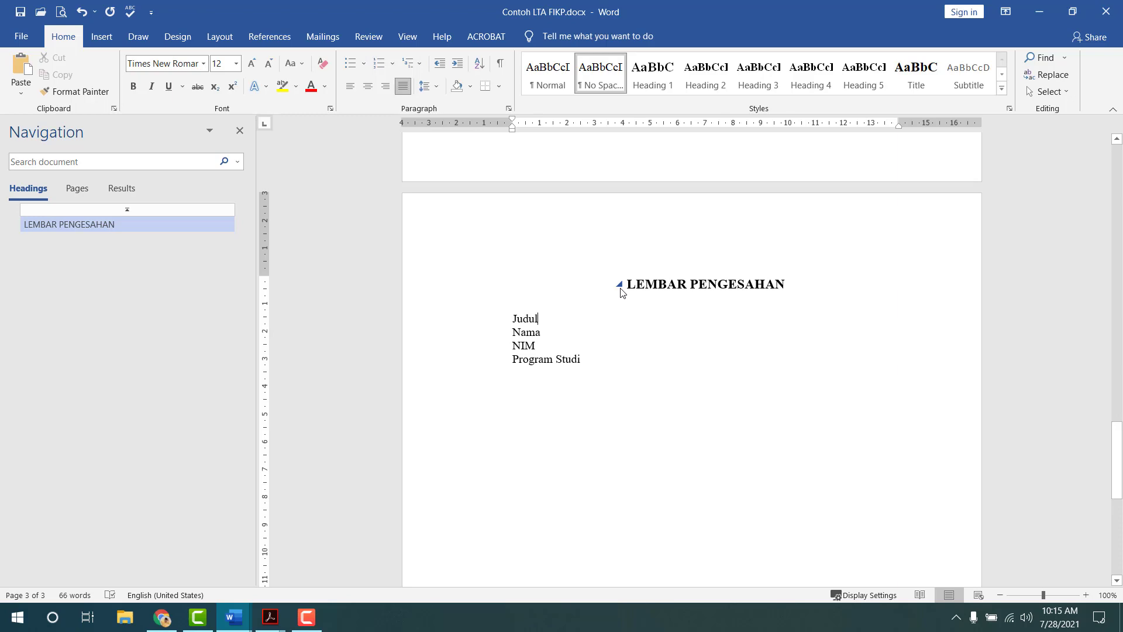
{"action": "key", "text": "alt+Tab"}
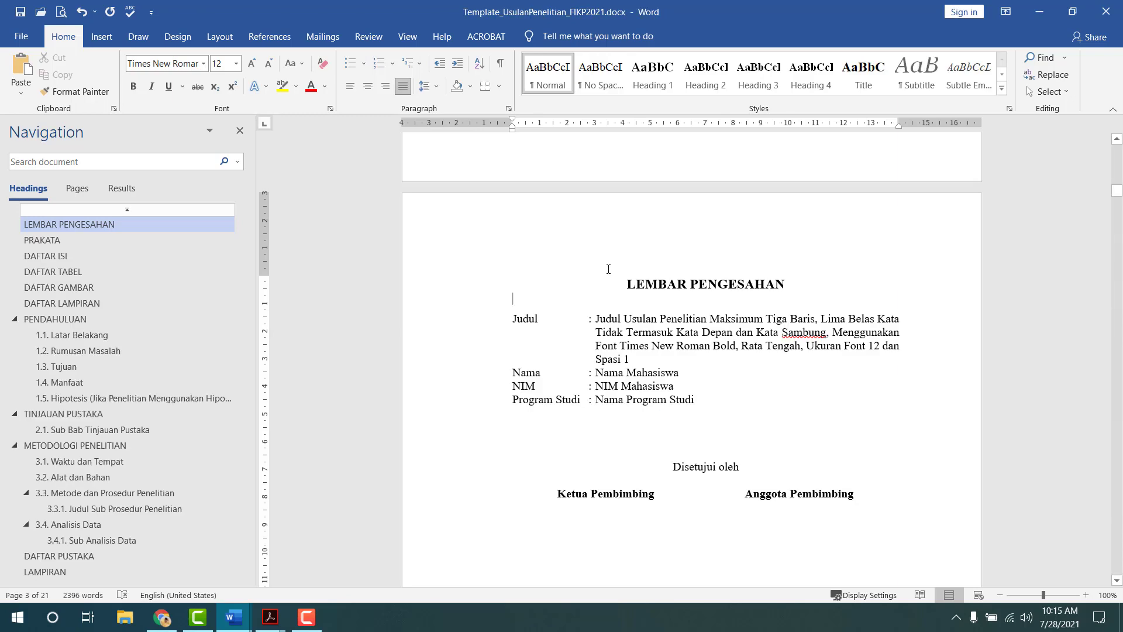
{"action": "left_click_drag", "start_coordinate": [589, 319], "coordinate": [638, 386]}
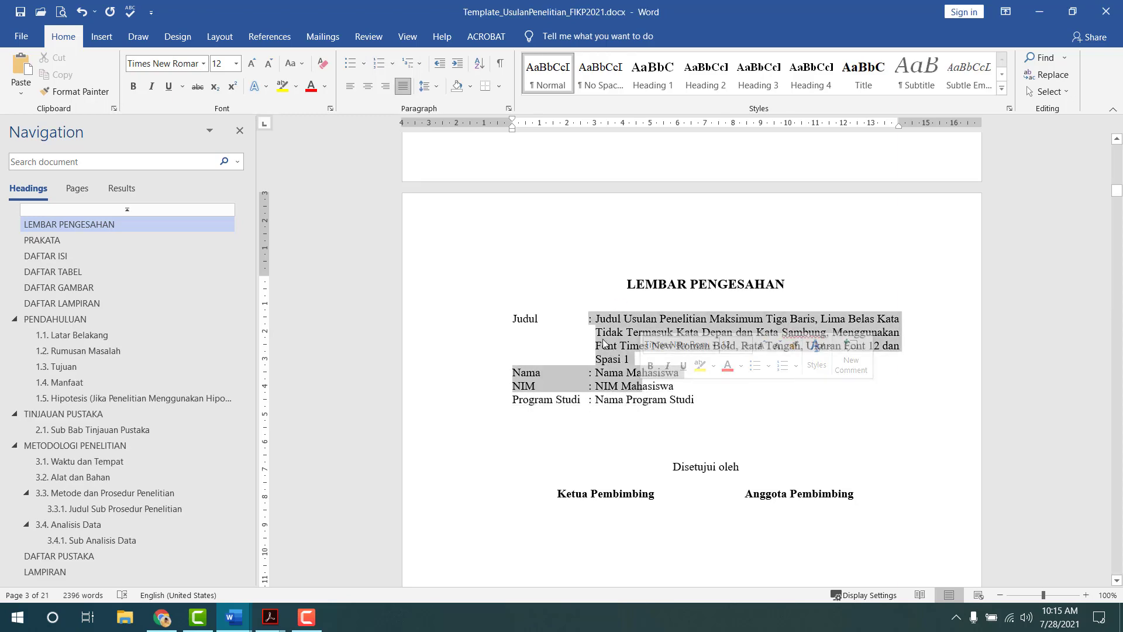
{"action": "left_click", "coordinate": [644, 320]}
{"action": "key", "text": "alt+Tab"}
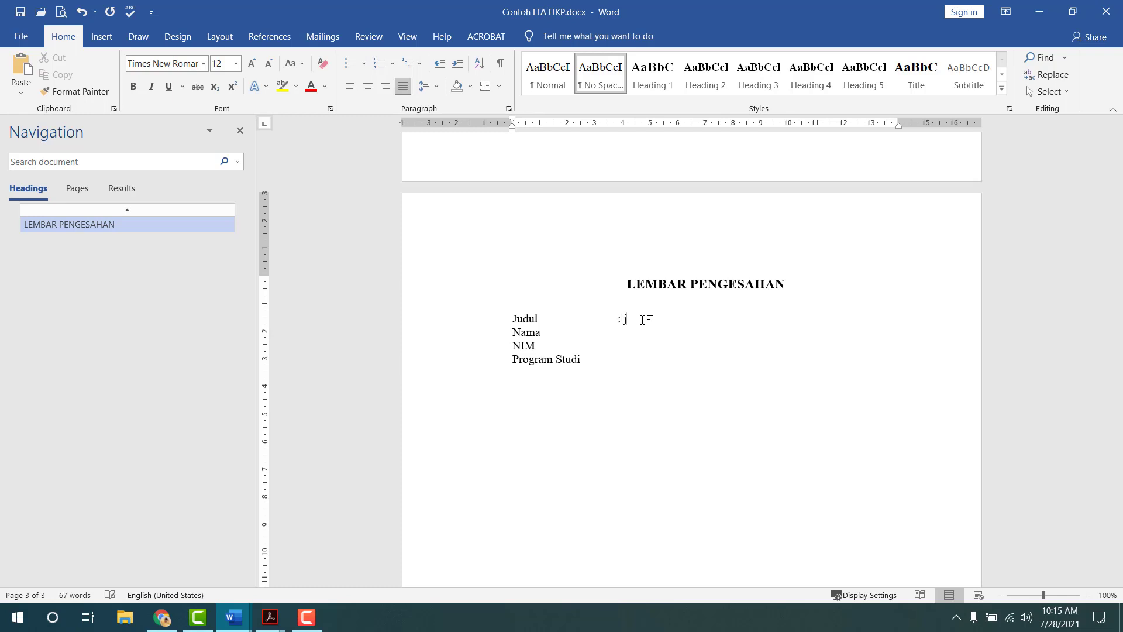
{"action": "type", "text": "udul penelitian"}
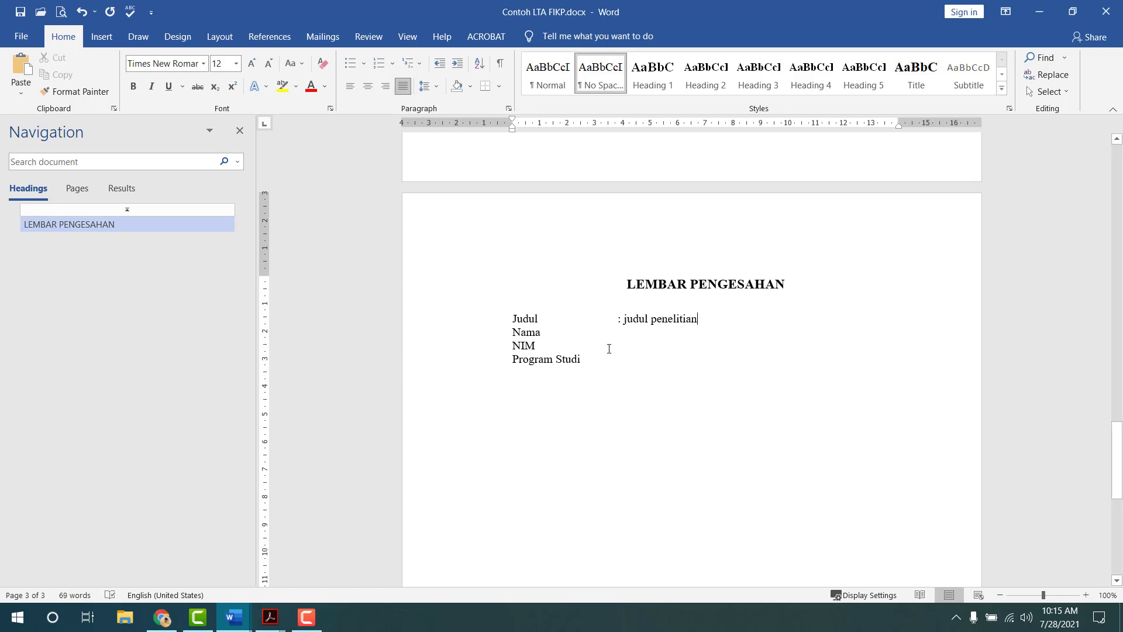
{"action": "left_click_drag", "start_coordinate": [625, 318], "coordinate": [699, 318]}
{"action": "key", "text": "ctrl+c"}
{"action": "left_click", "coordinate": [718, 319]}
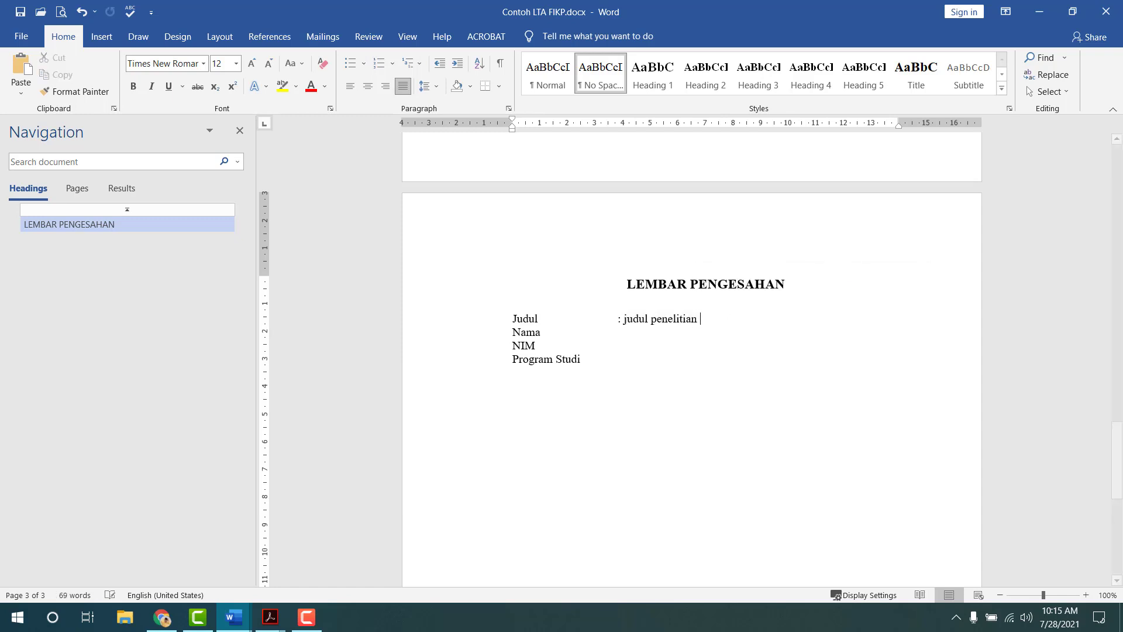
{"action": "key", "text": "ctrl+v"}
{"action": "key", "text": "ctrl+v"}
{"action": "key", "text": "ctrl+v"}
{"action": "key", "text": "ctrl+v"}
{"action": "key", "text": "ctrl+v"}
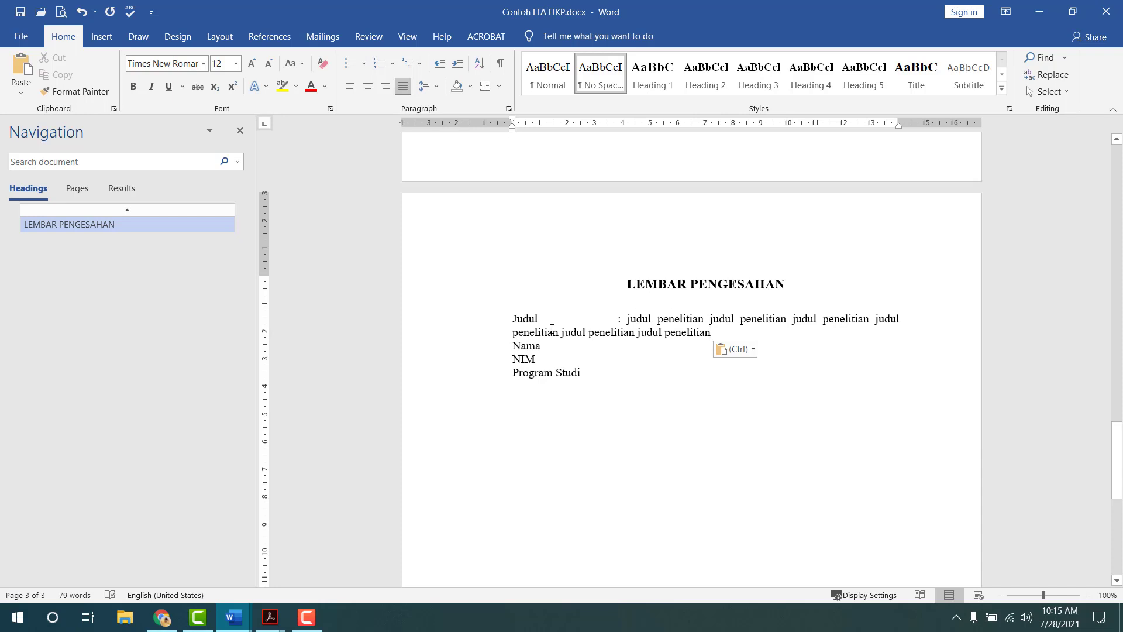
{"action": "left_click", "coordinate": [514, 333]}
{"action": "key", "text": "Tab"}
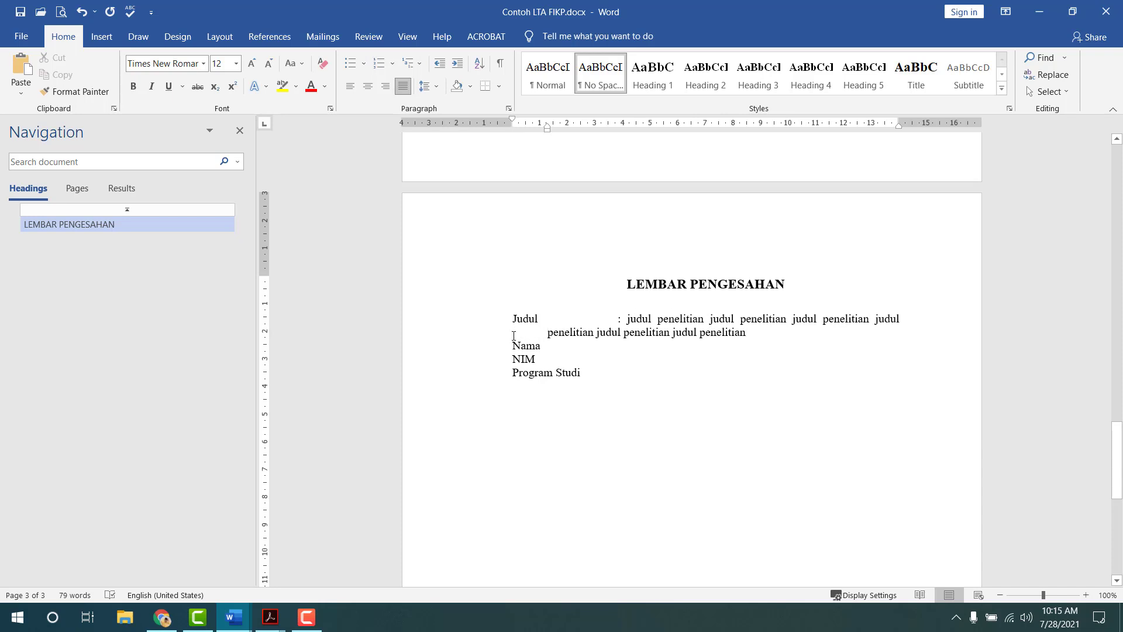
{"action": "key", "text": "Tab"}
{"action": "key", "text": "ctrl+z"}
{"action": "key", "text": "ctrl+z"}
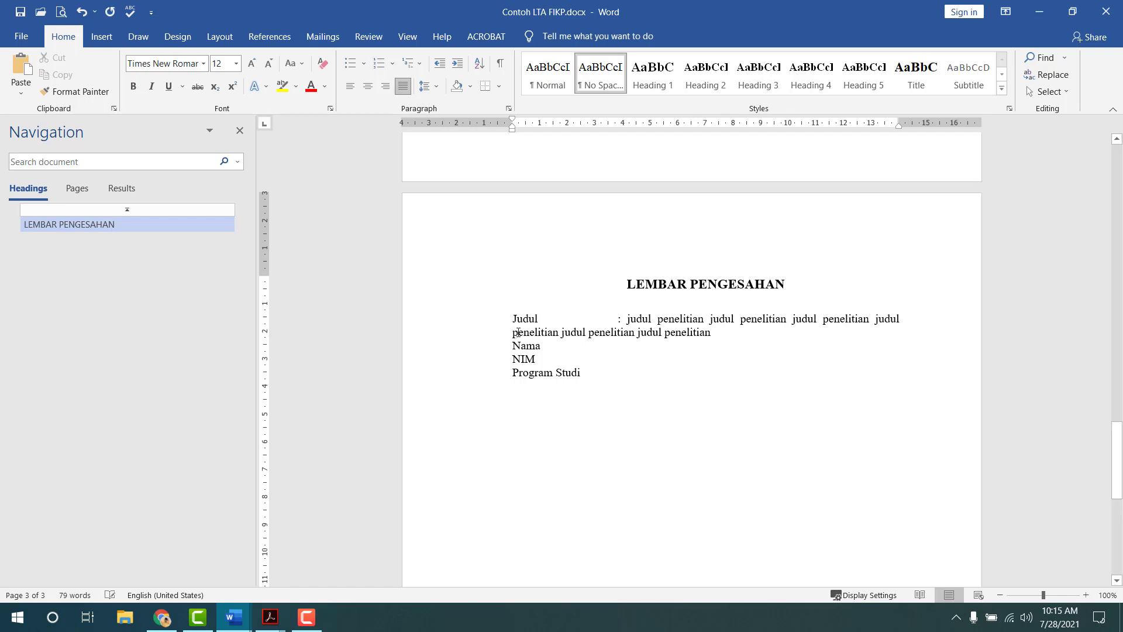
{"action": "key", "text": "ctrl+BackSpace"}
{"action": "key", "text": "ctrl+BackSpace"}
{"action": "key", "text": "ctrl+BackSpace"}
{"action": "key", "text": "ctrl+BackSpace"}
{"action": "key", "text": "ctrl+BackSpace"}
{"action": "key", "text": "ctrl+BackSpace"}
{"action": "key", "text": "ctrl+BackSpace"}
{"action": "key", "text": "ctrl+BackSpace"}
{"action": "key", "text": "ctrl+BackSpace"}
{"action": "key", "text": "ctrl+BackSpace"}
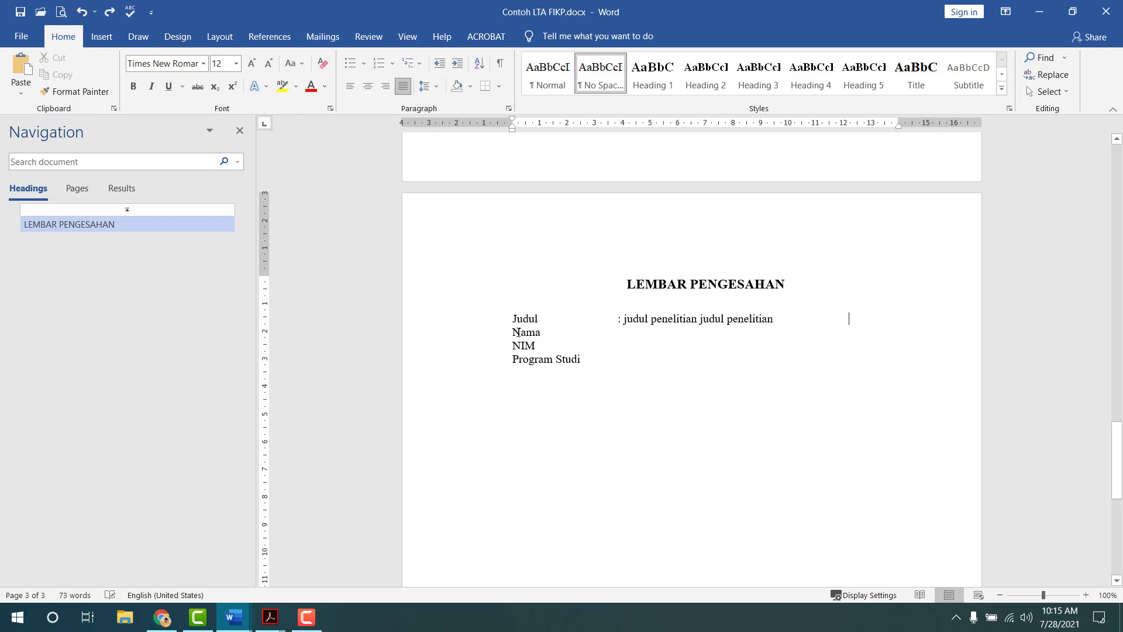
{"action": "key", "text": "ctrl+BackSpace"}
{"action": "key", "text": "ctrl+BackSpace"}
{"action": "key", "text": "ctrl+BackSpace"}
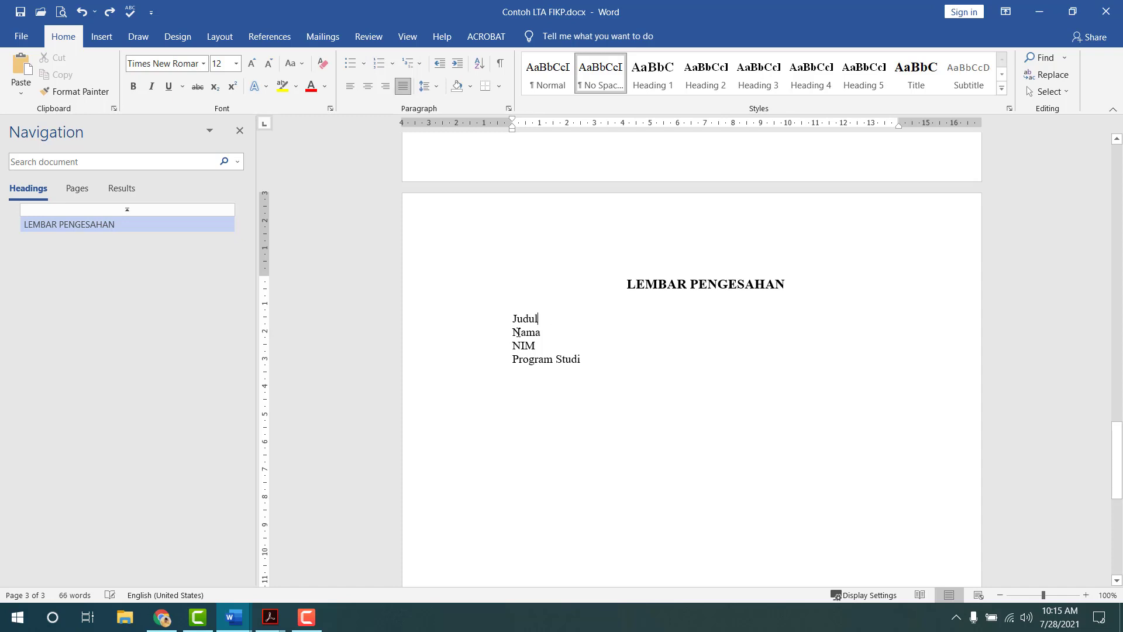
{"action": "key", "text": "ctrl+BackSpace"}
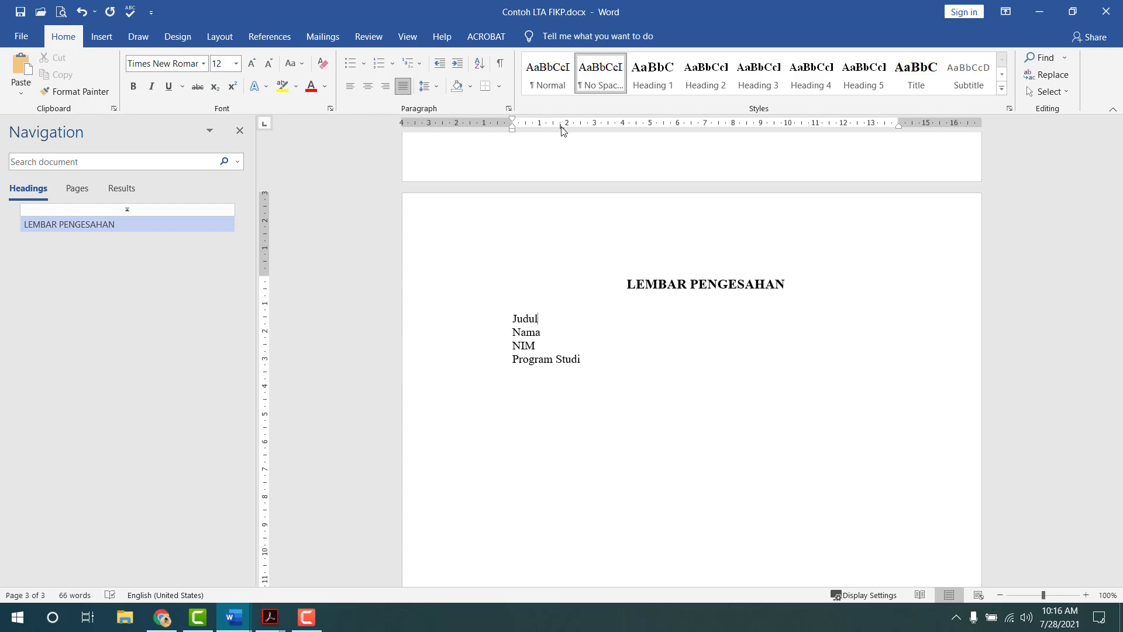
- Drag a tab stop on the ruler to about 3 cm for the colon
{"action": "left_click_drag", "start_coordinate": [563, 130], "coordinate": [562, 134]}
{"action": "left_click_drag", "start_coordinate": [568, 127], "coordinate": [597, 127]}
{"action": "left_click_drag", "start_coordinate": [622, 125], "coordinate": [606, 131]}
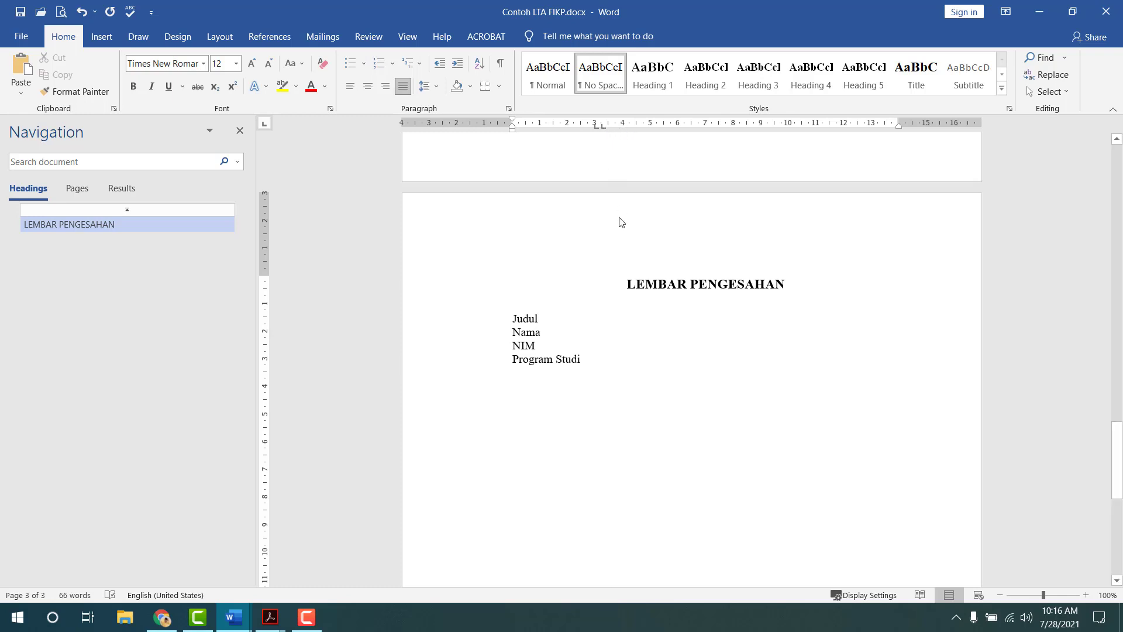
{"action": "left_click_drag", "start_coordinate": [514, 130], "coordinate": [601, 130]}
- Tab after Judul and enter ': Judul penelitian'
{"action": "key", "text": "Tab"}
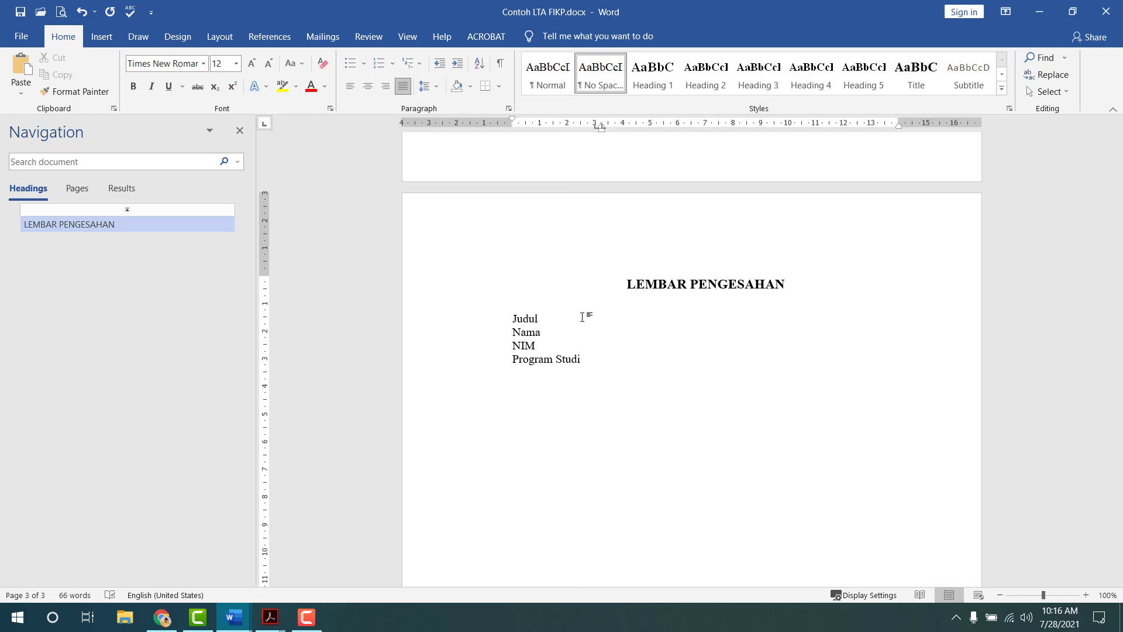
{"action": "type", "text": ":"}
{"action": "type", "text": "Judul penelitian"}
- Lengthen the title by pasting three more copies of 'Judul penelitian'
{"action": "left_click_drag", "start_coordinate": [603, 319], "coordinate": [675, 321]}
{"action": "left_click", "coordinate": [696, 320]}
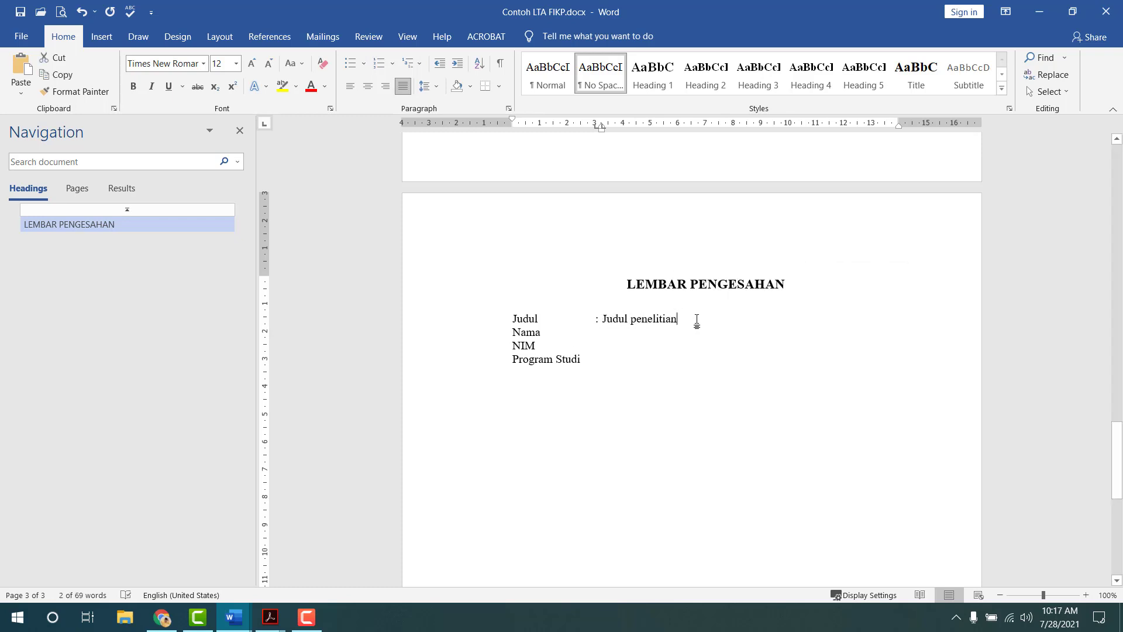
{"action": "key", "text": "ctrl+v"}
{"action": "key", "text": "ctrl+v"}
{"action": "key", "text": "ctrl+v"}
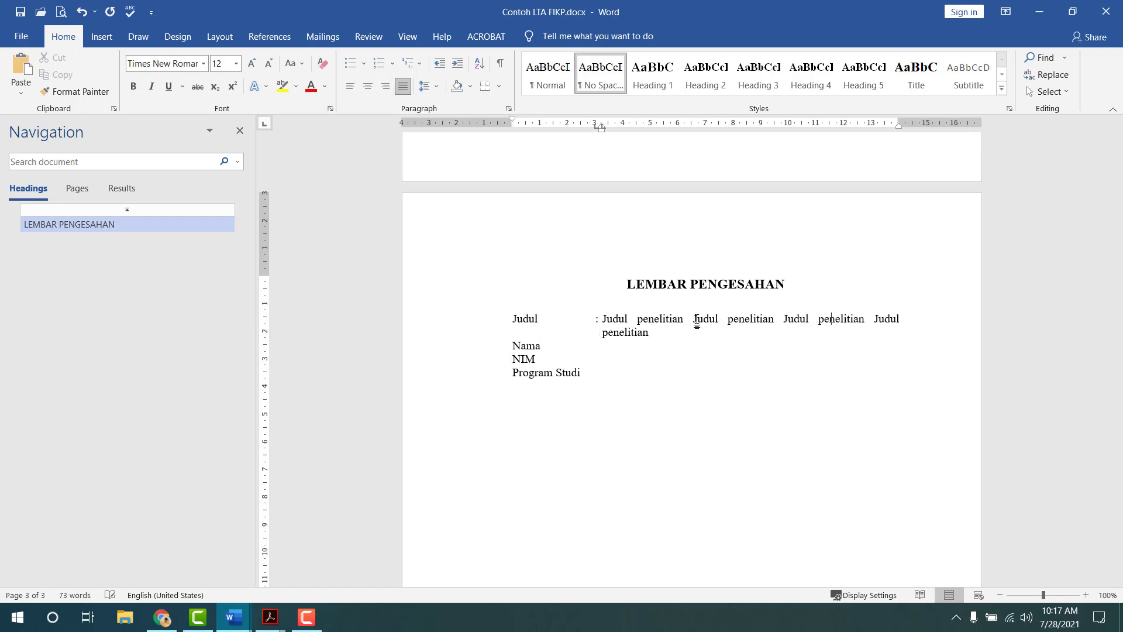
{"action": "key", "text": "ctrl+v"}
{"action": "key", "text": "ctrl+v"}
{"action": "key", "text": "ctrl+v"}
{"action": "key", "text": "ctrl+v"}
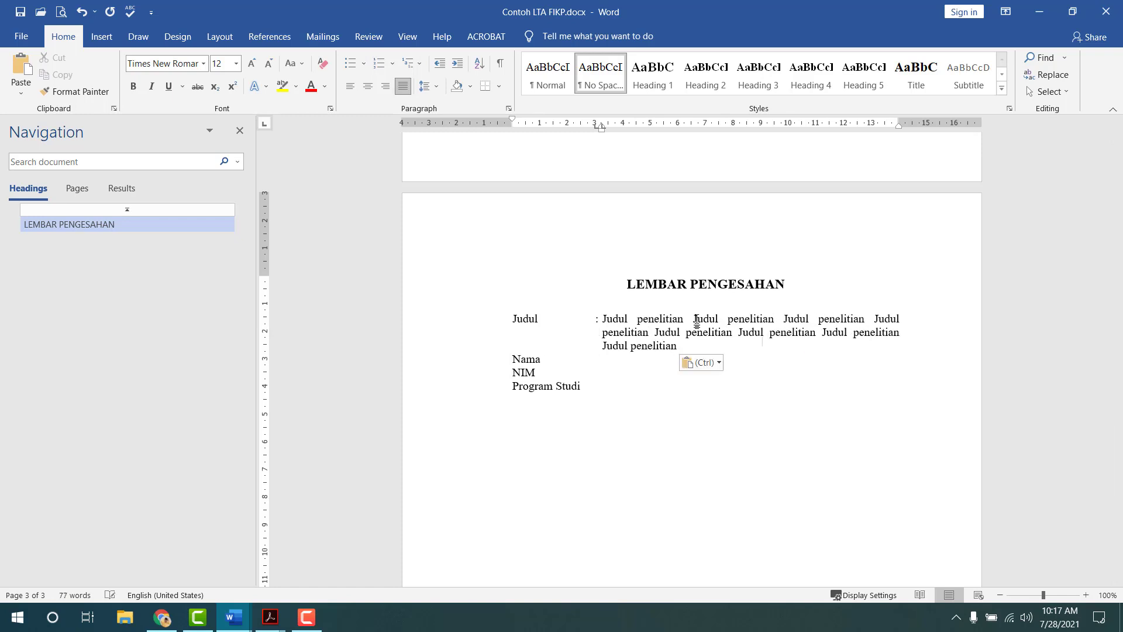
{"action": "key", "text": "ctrl+v"}
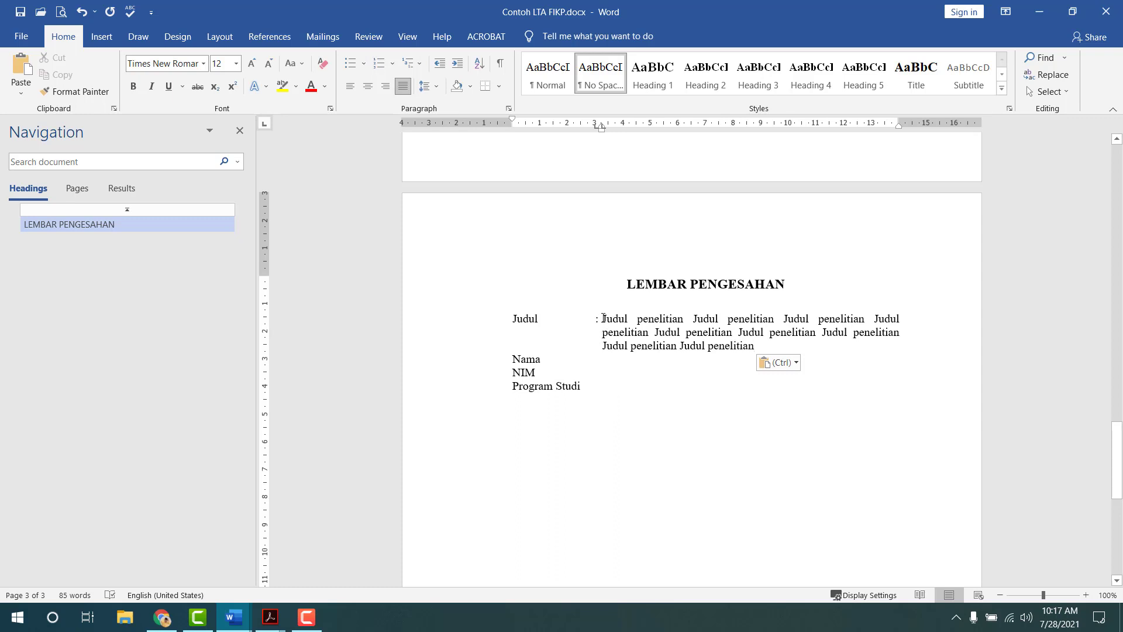
- Re-break the Nama, NIM and Program Studi lines so each starts on its own line
{"action": "left_click", "coordinate": [510, 358]}
{"action": "key", "text": "BackSpace"}
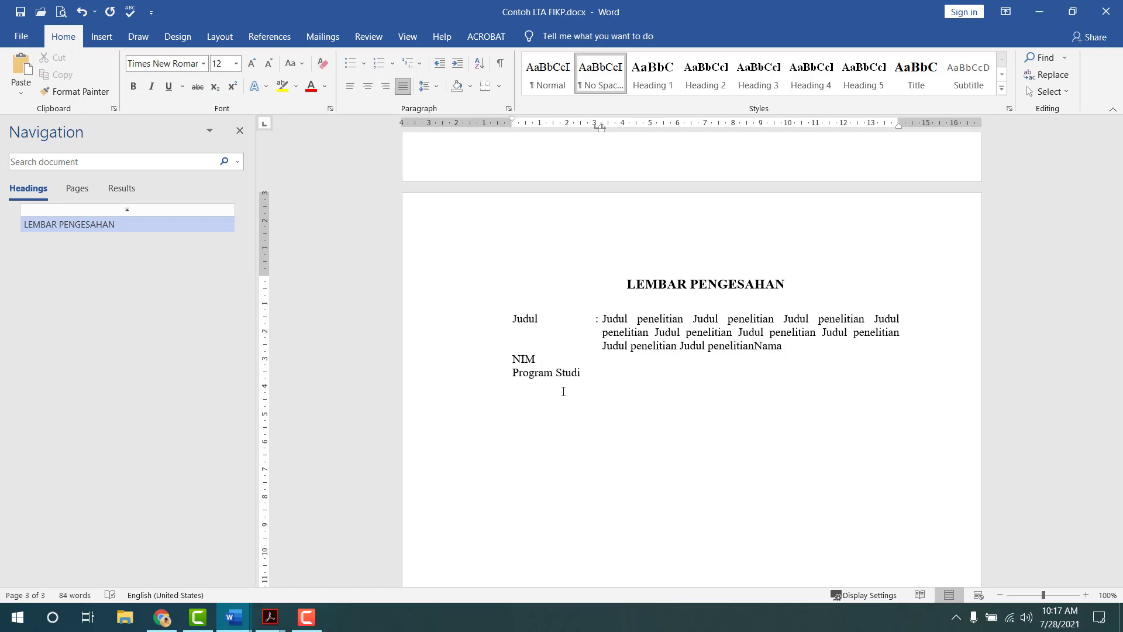
{"action": "key", "text": "Return"}
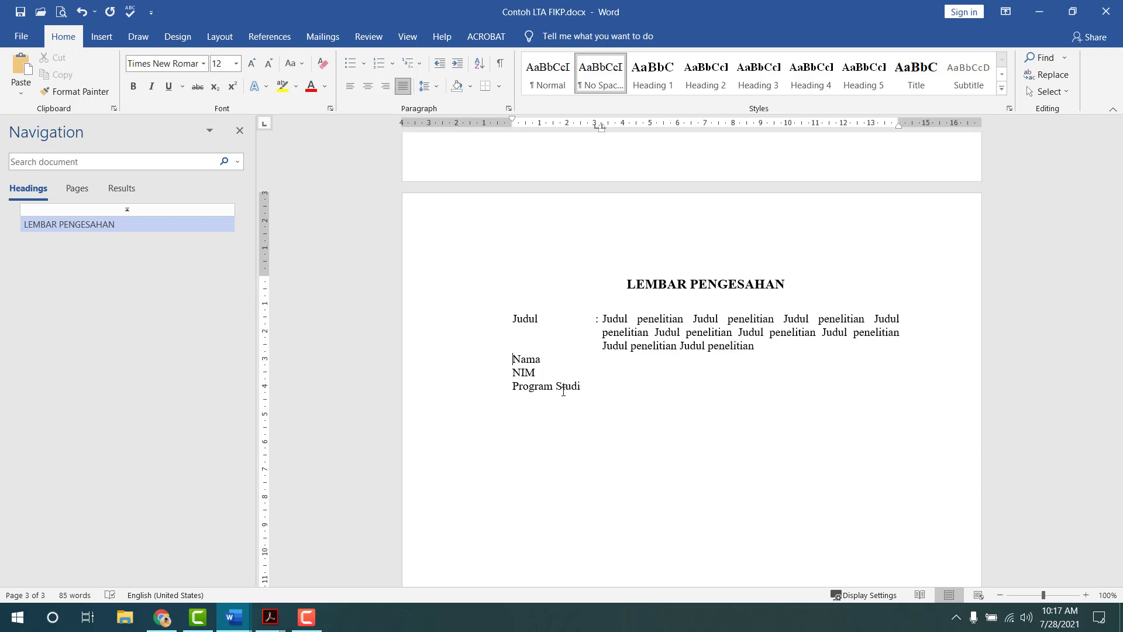
{"action": "key", "text": "Down"}
{"action": "key", "text": "BackSpace"}
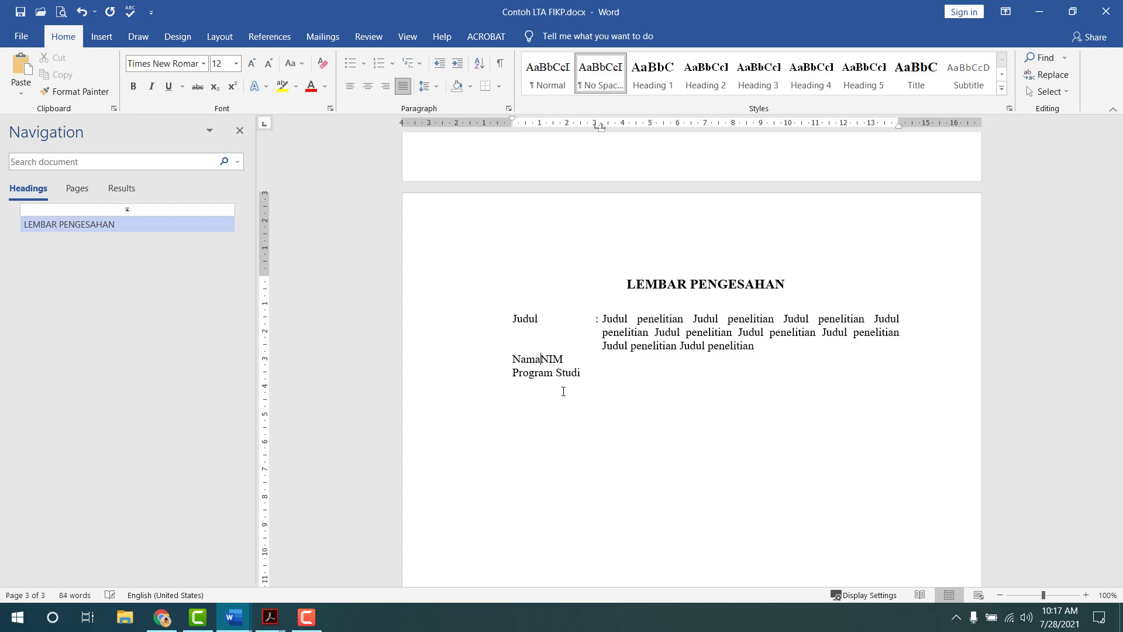
{"action": "key", "text": "Return"}
{"action": "key", "text": "Down"}
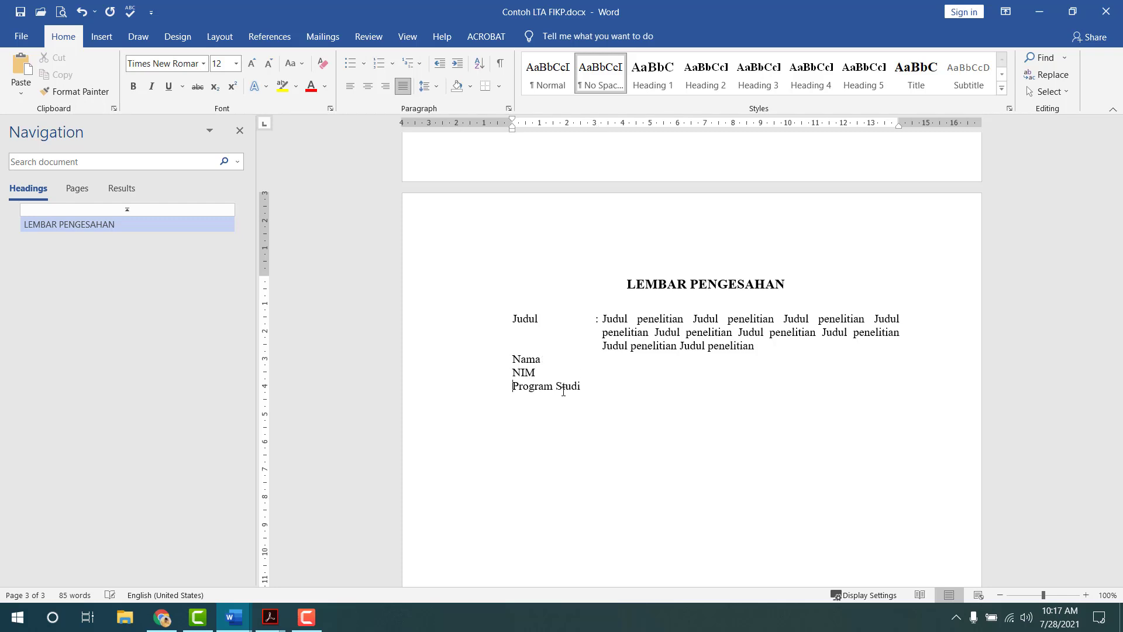
{"action": "key", "text": "BackSpace"}
{"action": "key", "text": "Return"}
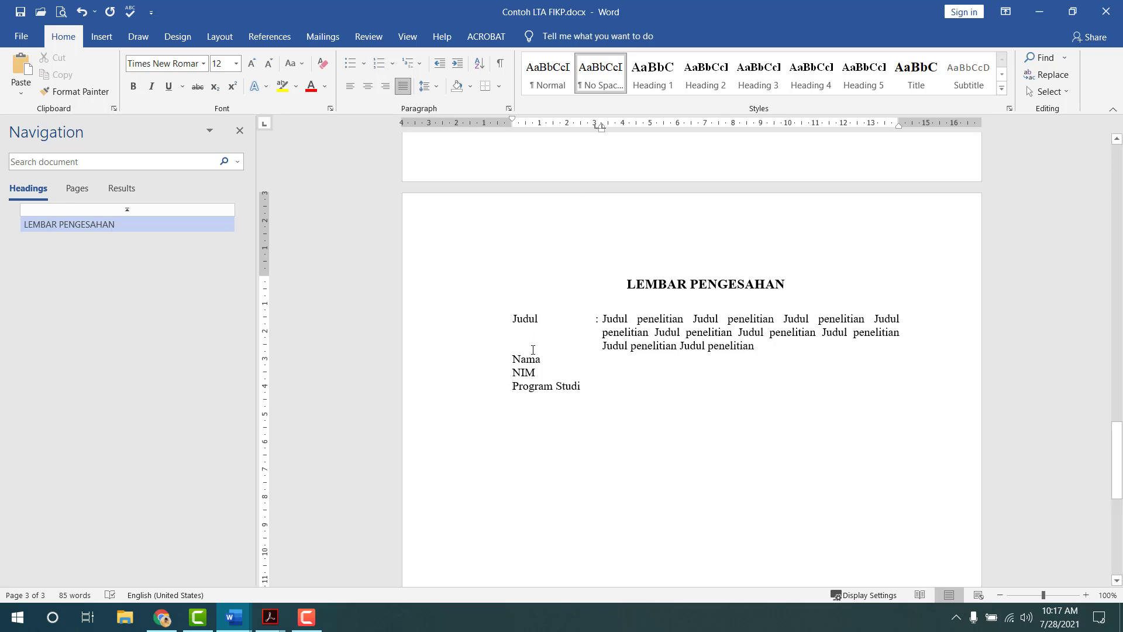
- Add tab-aligned values ': Nama', the student's NIM and ': Ilmu Kelautan', then a new line
{"action": "left_click", "coordinate": [572, 364]}
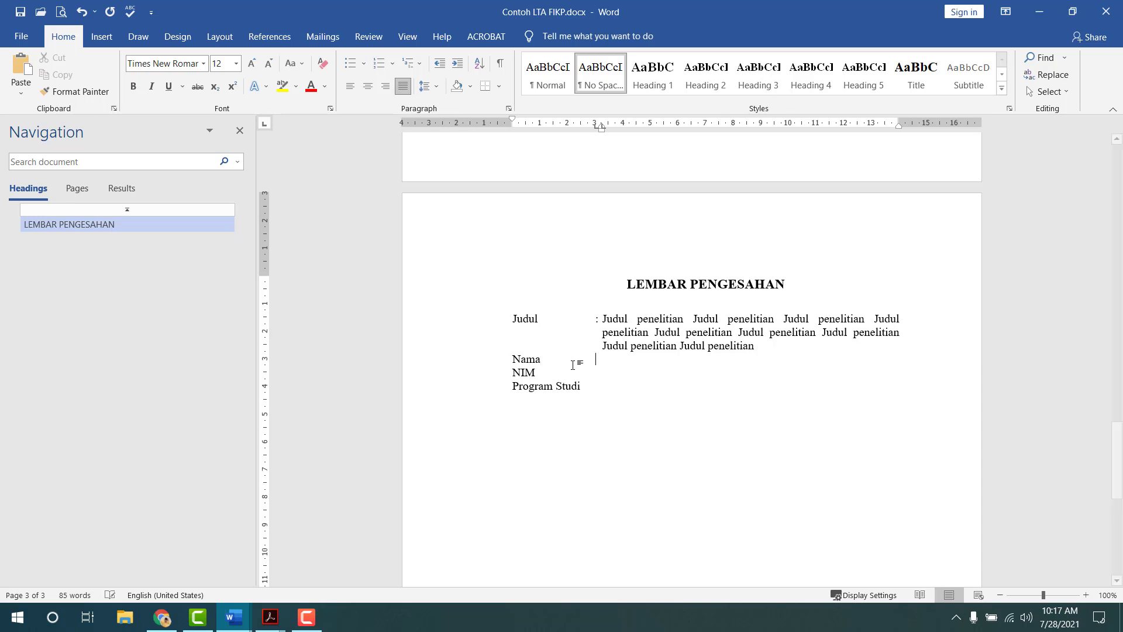
{"action": "key", "text": "Tab"}
{"action": "type", "text": ": Nama"}
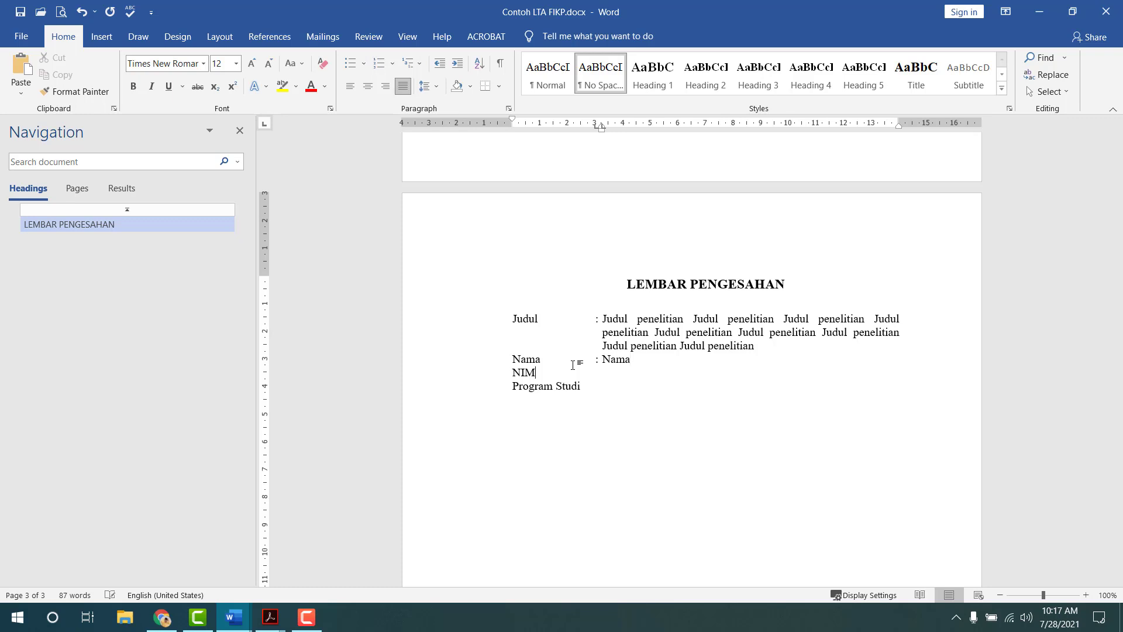
{"action": "key", "text": "Tab"}
{"action": "type", "text": ": "}
{"action": "type", "text": "18"}
{"action": "type", "text": "0"}
{"action": "type", "text": "2542410"}
{"action": "type", "text": "10 Program Studi\t: "}
{"action": "type", "text": "Ilmu Kelaut"}
{"action": "type", "text": "an"}
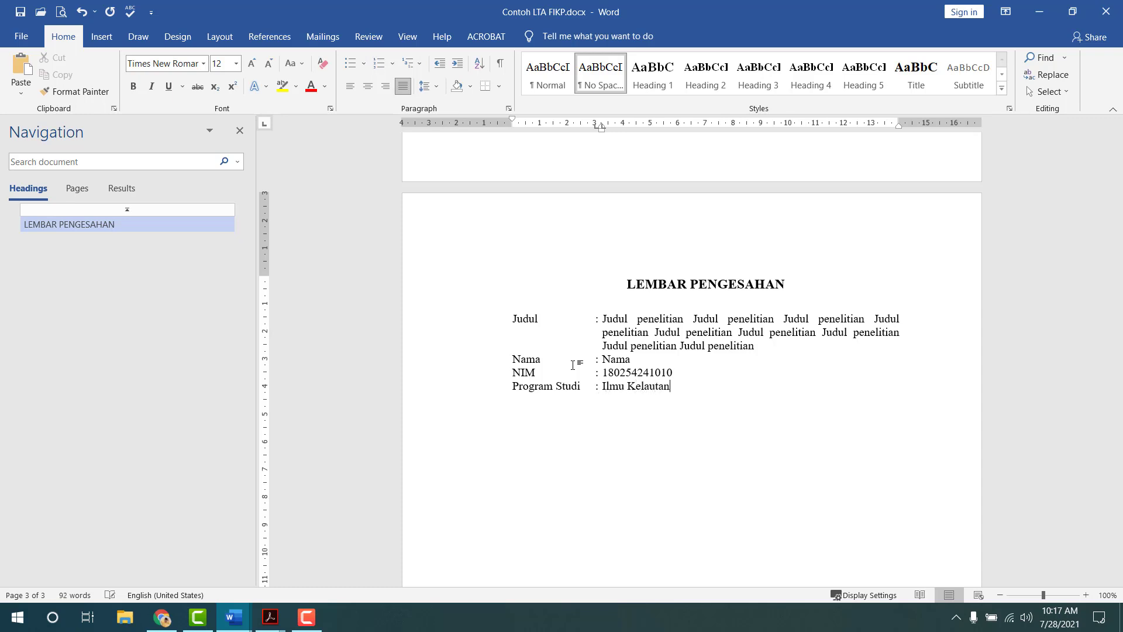
{"action": "key", "text": "Return"}
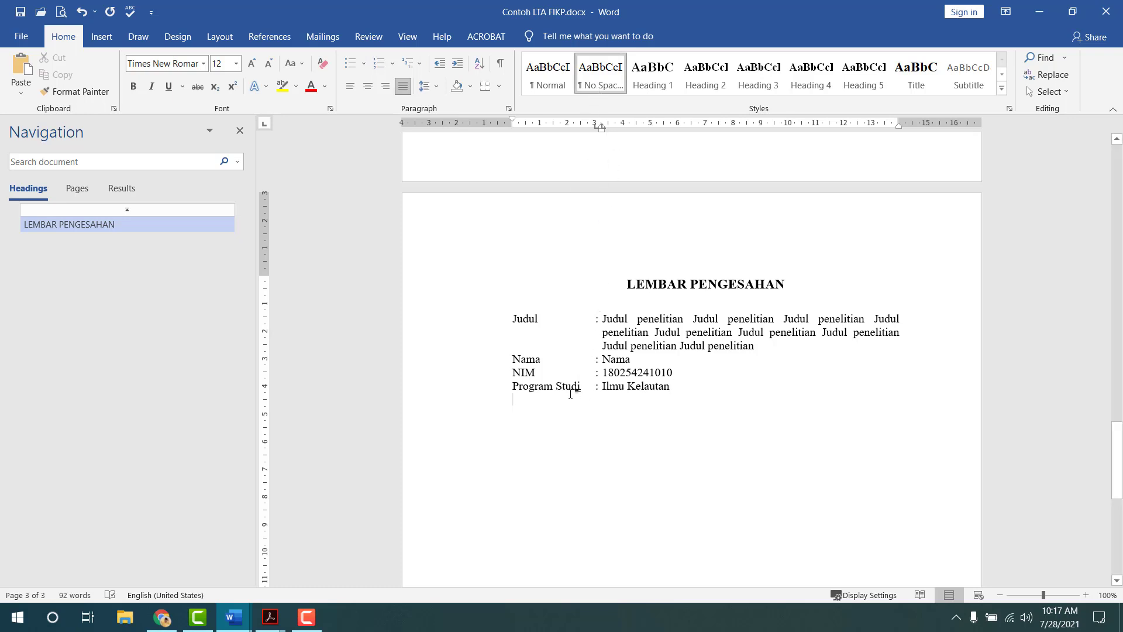
- Apply the No Spacing style to the new line and check the template's signature layout
{"action": "left_click", "coordinate": [601, 80]}
{"action": "key", "text": "alt+Tab"}
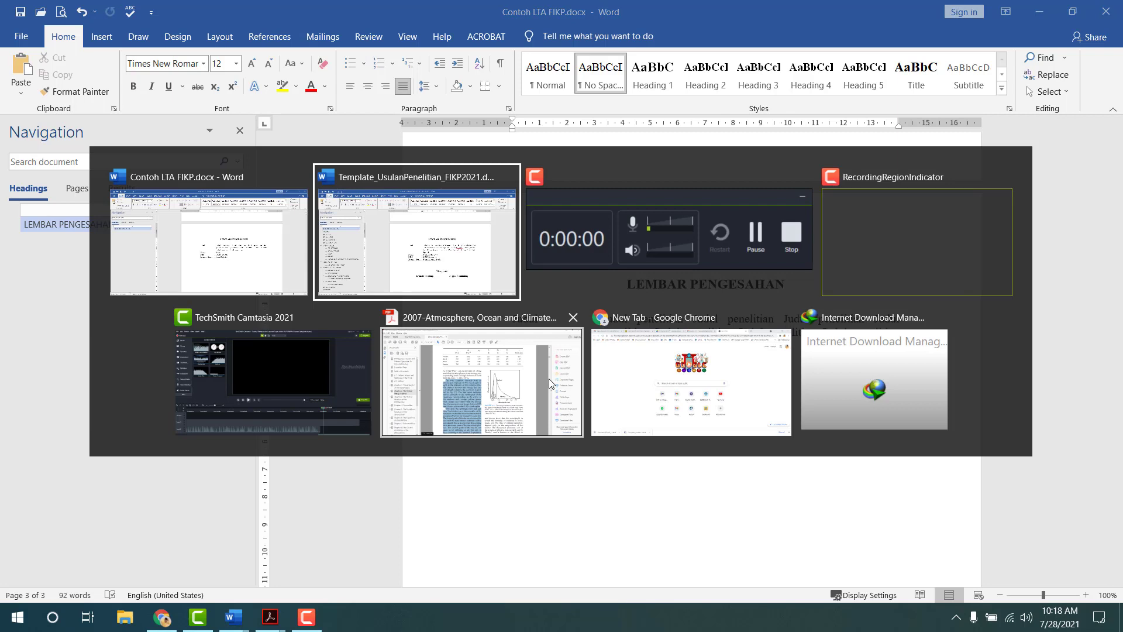
{"action": "scroll", "coordinate": [722, 345], "scroll_direction": "down", "scroll_amount": 3}
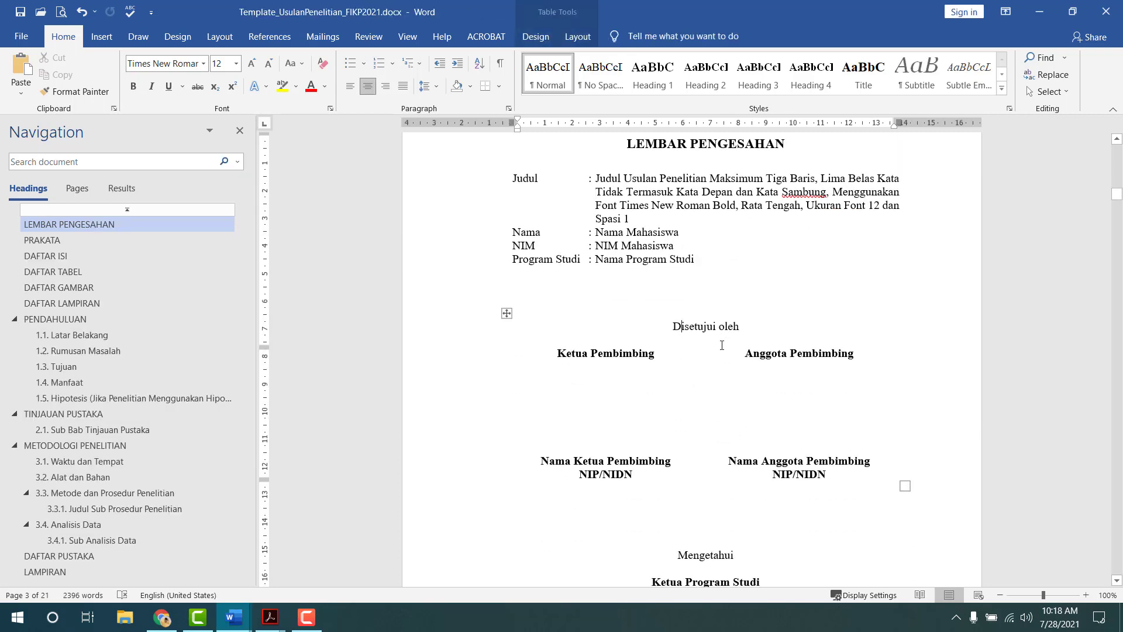
{"action": "scroll", "coordinate": [731, 454], "scroll_direction": "down", "scroll_amount": 2}
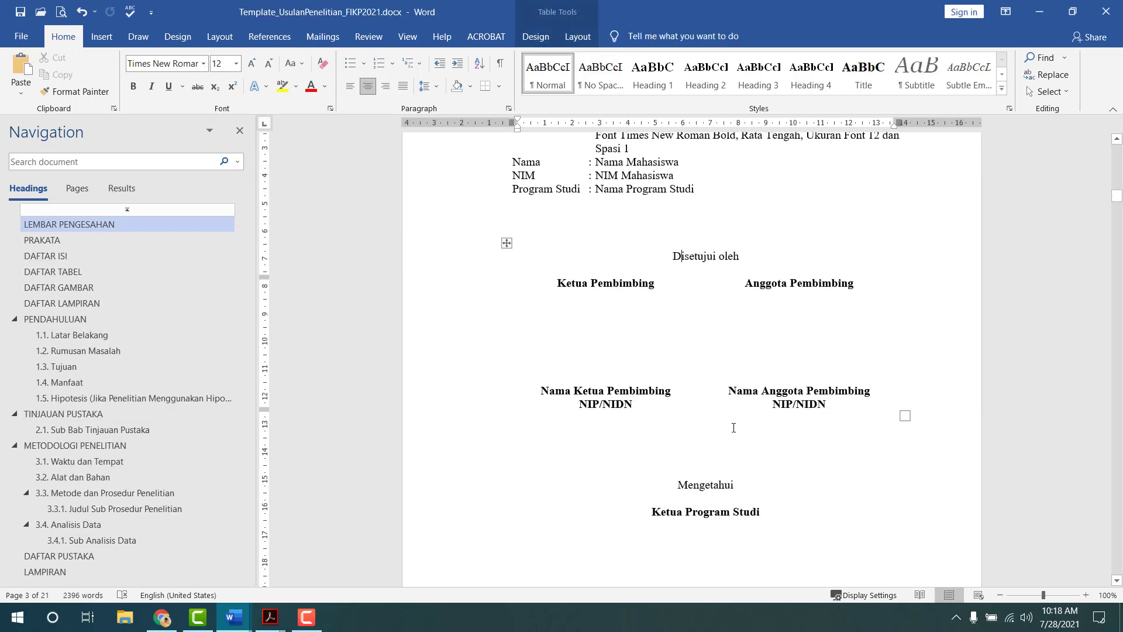
{"action": "scroll", "coordinate": [687, 357], "scroll_direction": "down", "scroll_amount": 4}
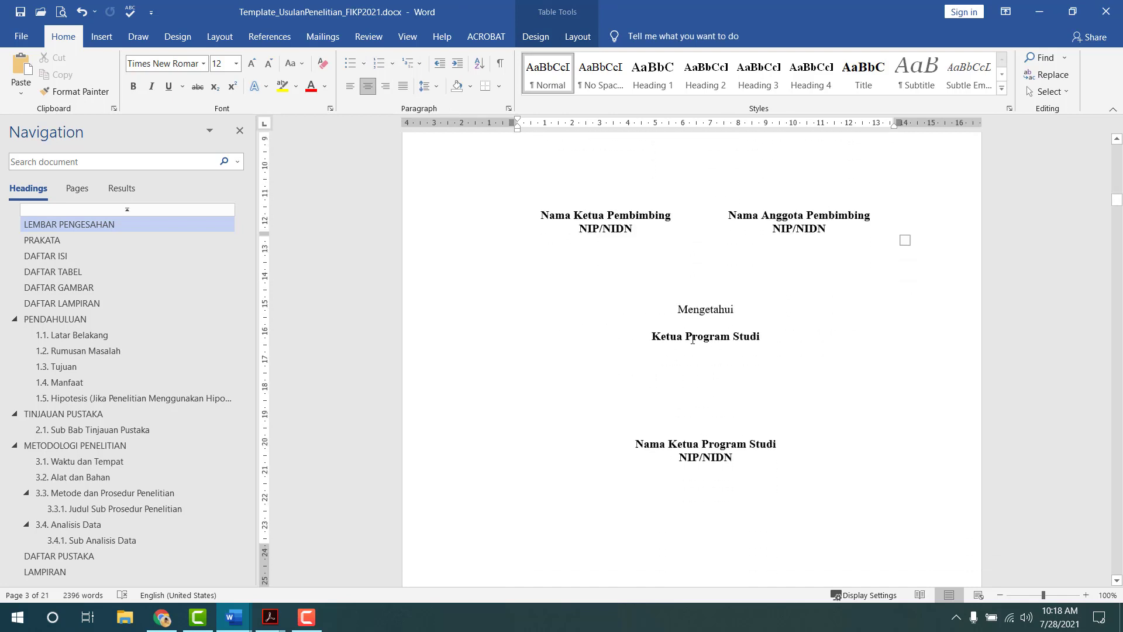
{"action": "scroll", "coordinate": [693, 337], "scroll_direction": "up", "scroll_amount": 5}
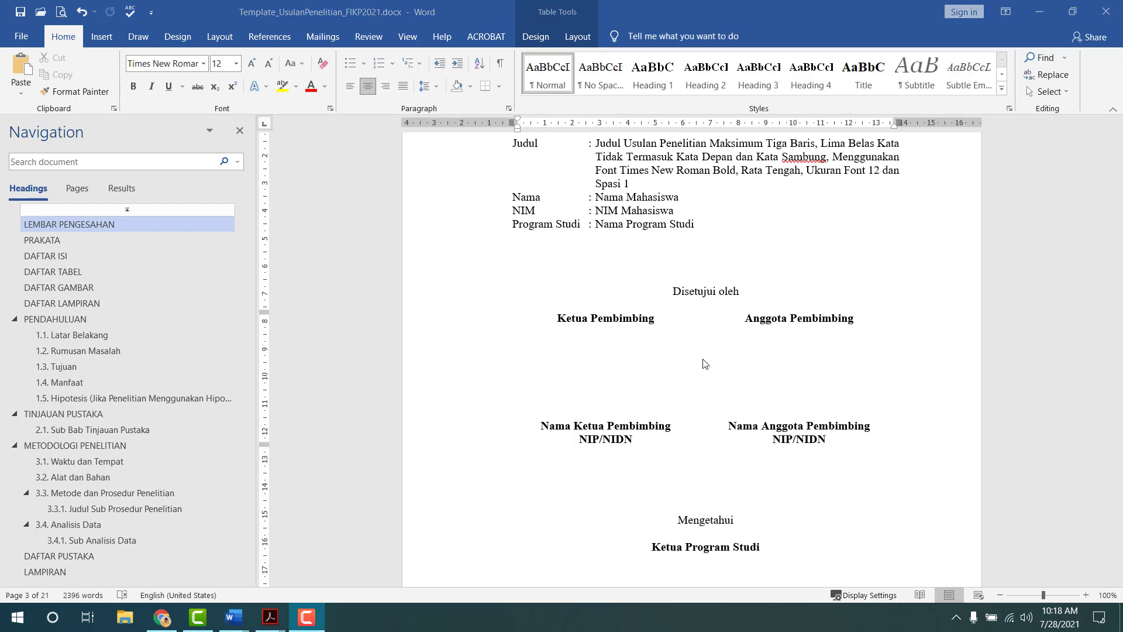
- Back in Contoh LTA FIKP, add blank lines below the Program Studi entry
{"action": "key", "text": "alt+Tab"}
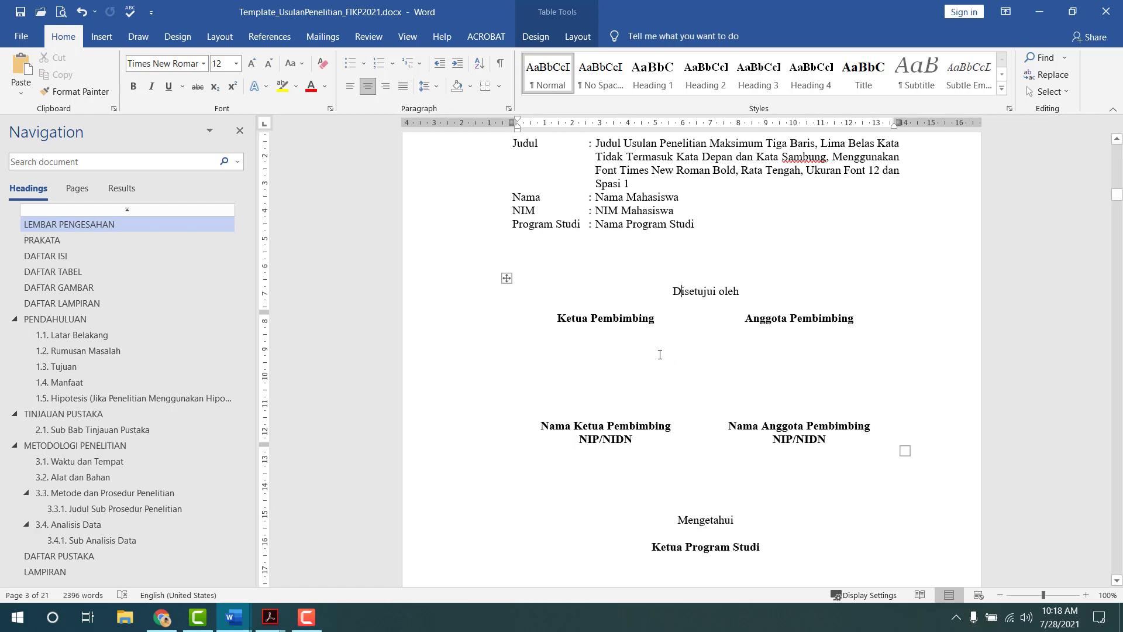
{"action": "key", "text": "alt+Tab"}
{"action": "key", "text": "alt+Tab"}
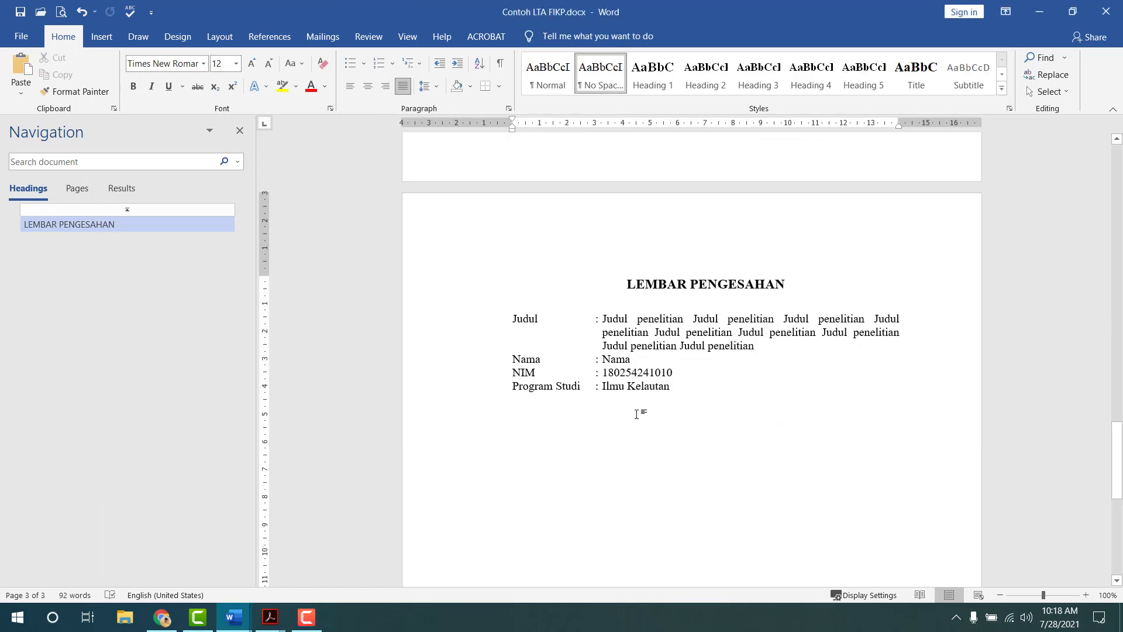
{"action": "key", "text": "alt+Tab"}
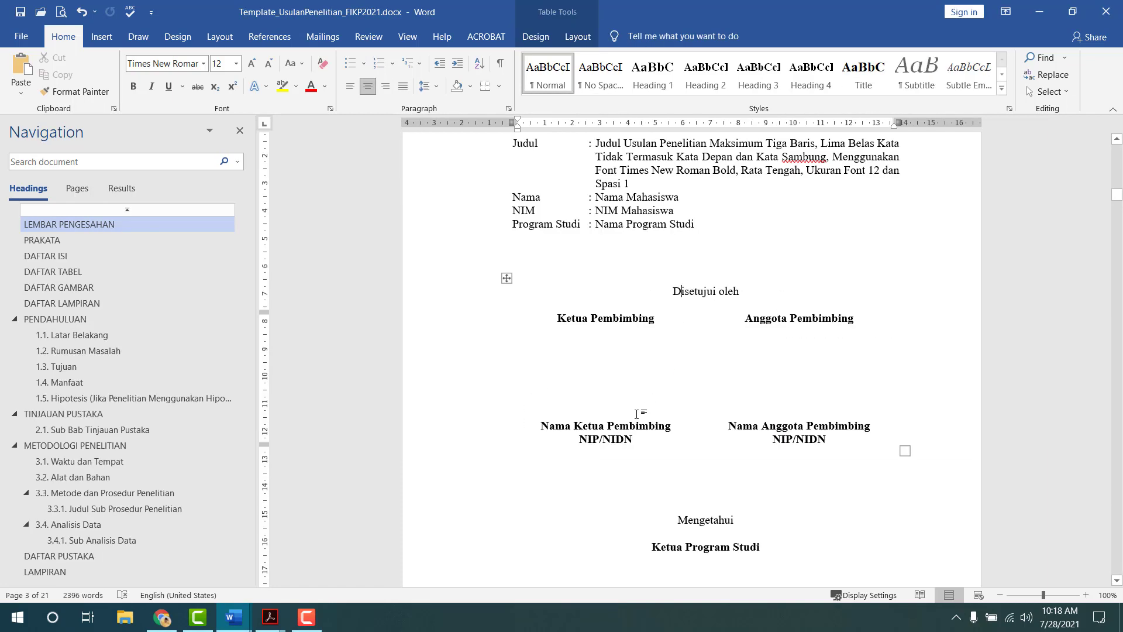
{"action": "key", "text": "alt+Tab"}
{"action": "key", "text": "Return"}
{"action": "key", "text": "Return"}
{"action": "key", "text": "Return"}
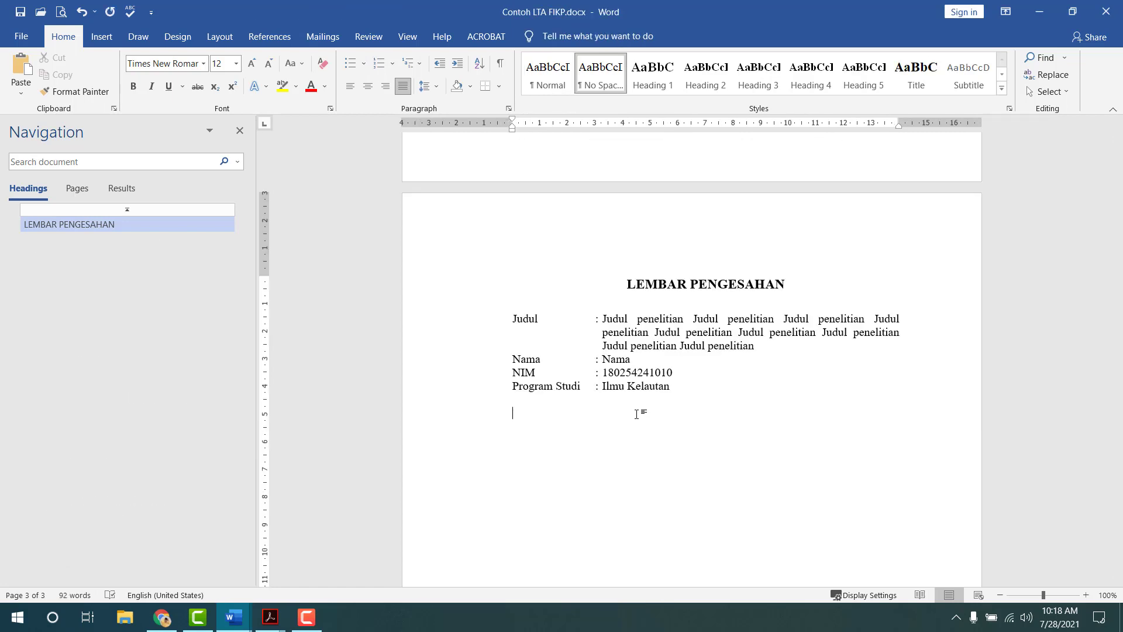
{"action": "key", "text": "BackSpace"}
{"action": "key", "text": "Return"}
{"action": "key", "text": "Return"}
{"action": "key", "text": "Return"}
- Insert a 2×2 table below the student details
{"action": "left_click", "coordinate": [107, 43]}
{"action": "left_click", "coordinate": [119, 71]}
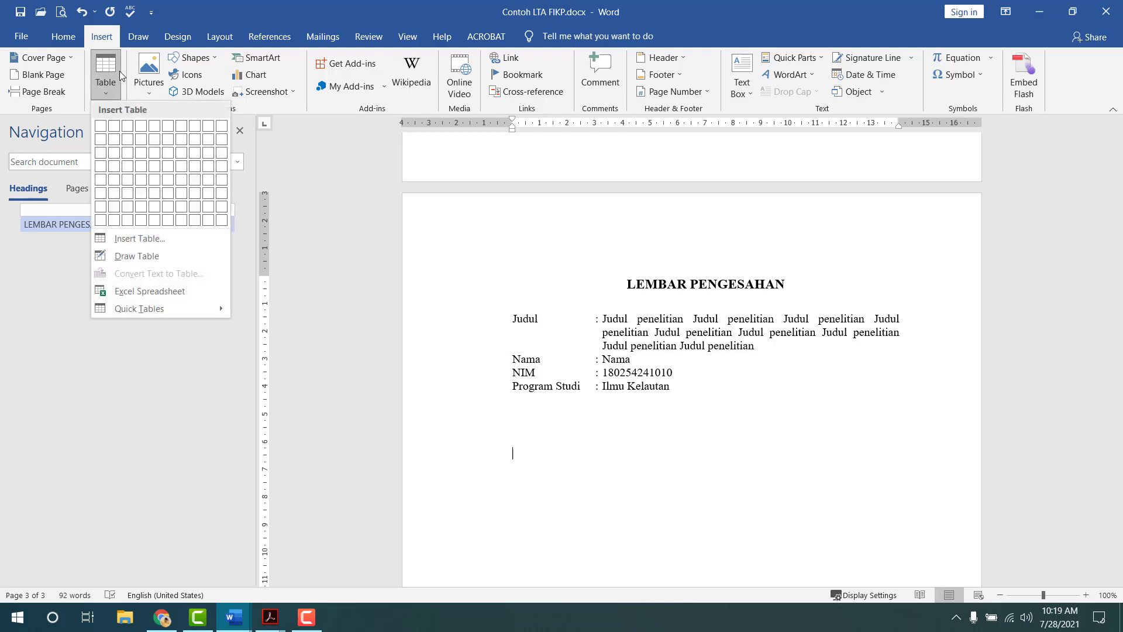
{"action": "left_click", "coordinate": [114, 140]}
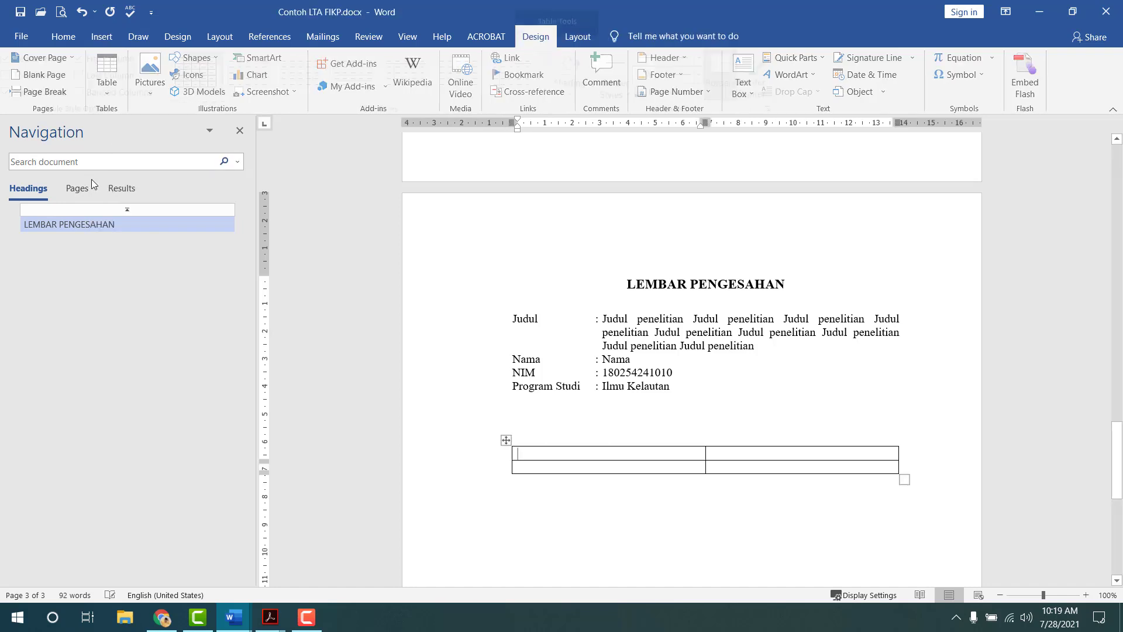
{"action": "scroll", "coordinate": [590, 380], "scroll_direction": "down", "scroll_amount": 3}
{"action": "left_click", "coordinate": [592, 392]}
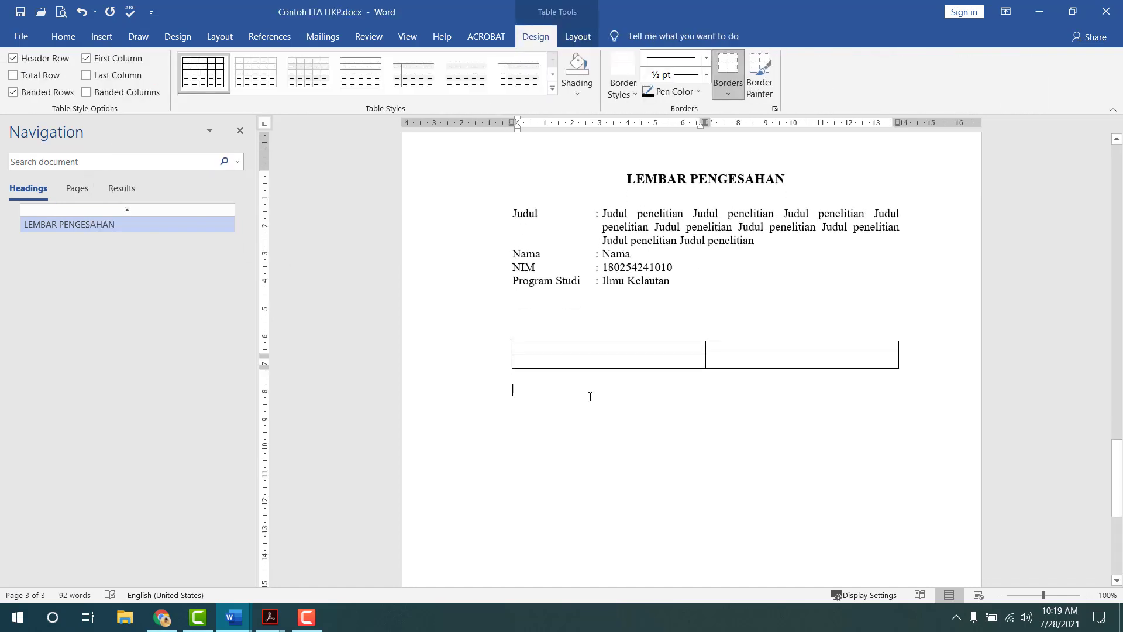
{"action": "left_click", "coordinate": [658, 346]}
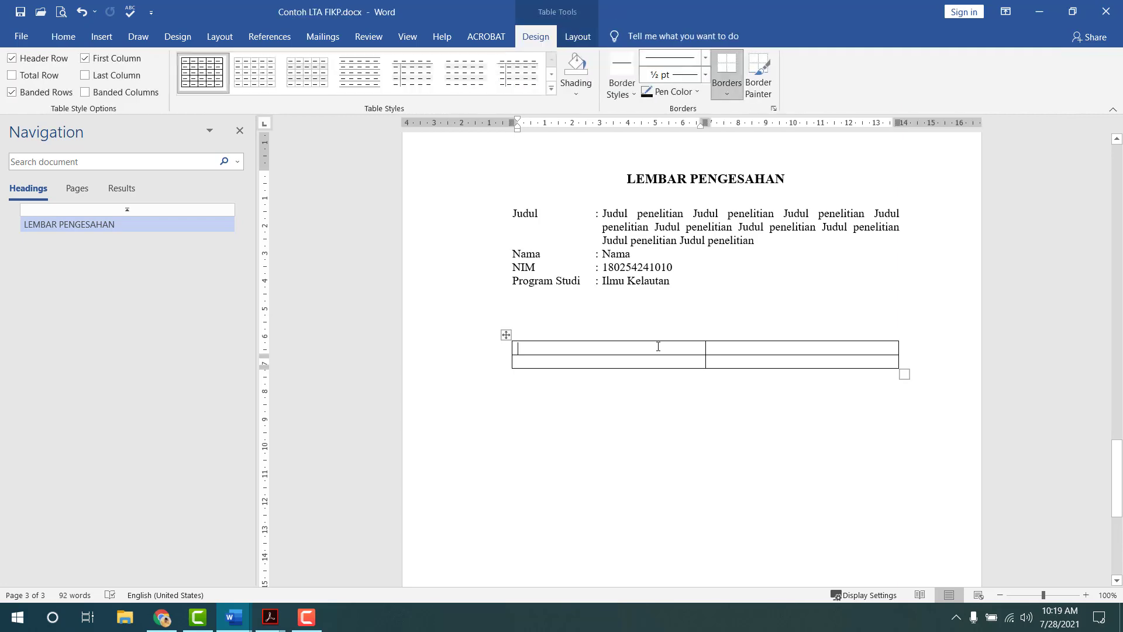
{"action": "key", "text": "alt+Tab"}
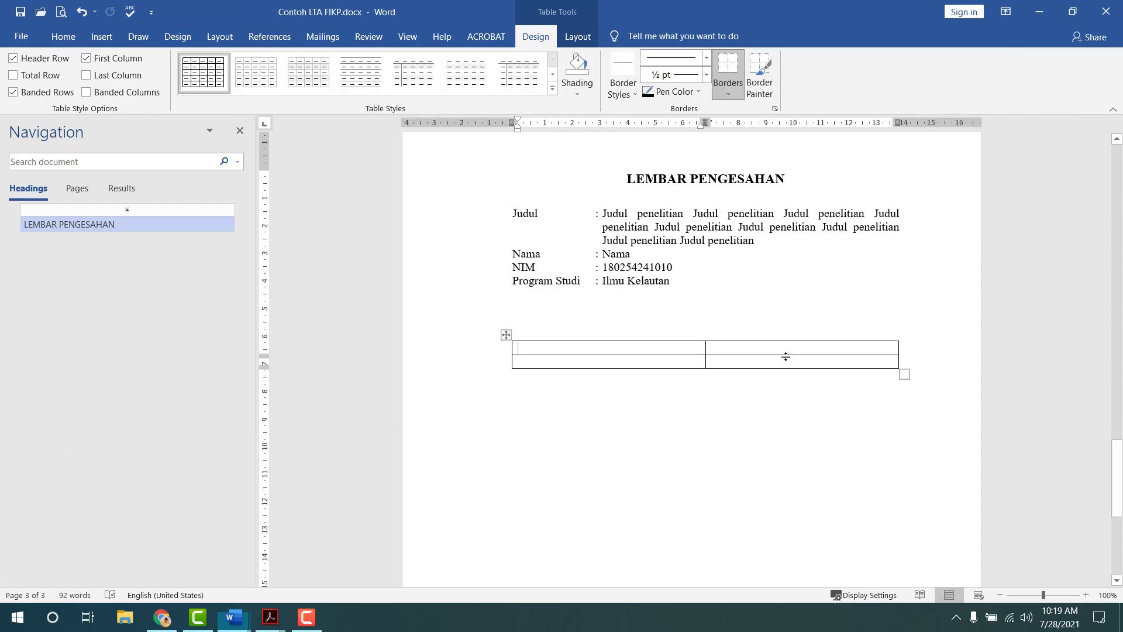
- Merge the table's first row and enter 'Disetujui oleh', centred
{"action": "left_click_drag", "start_coordinate": [691, 349], "coordinate": [720, 344]}
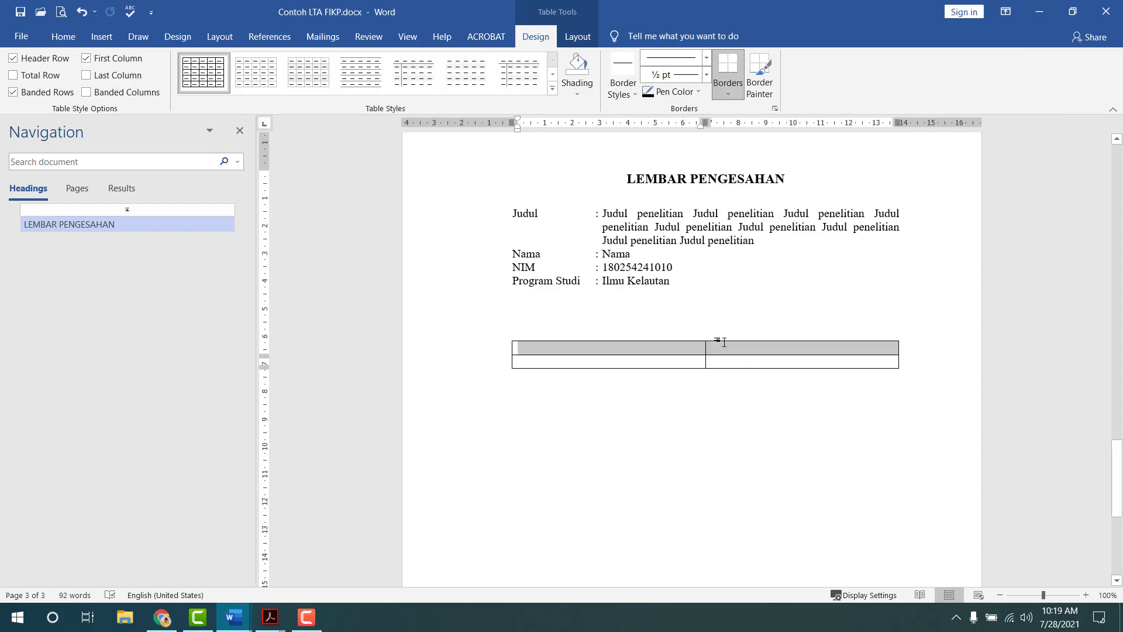
{"action": "left_click", "coordinate": [577, 39]}
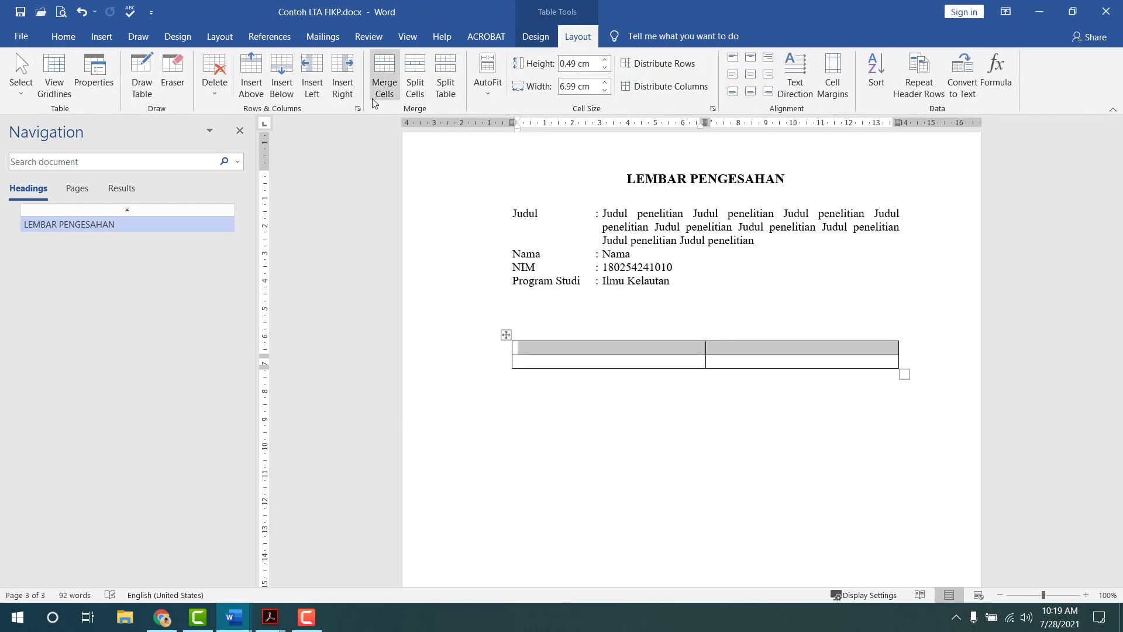
{"action": "left_click", "coordinate": [385, 82]}
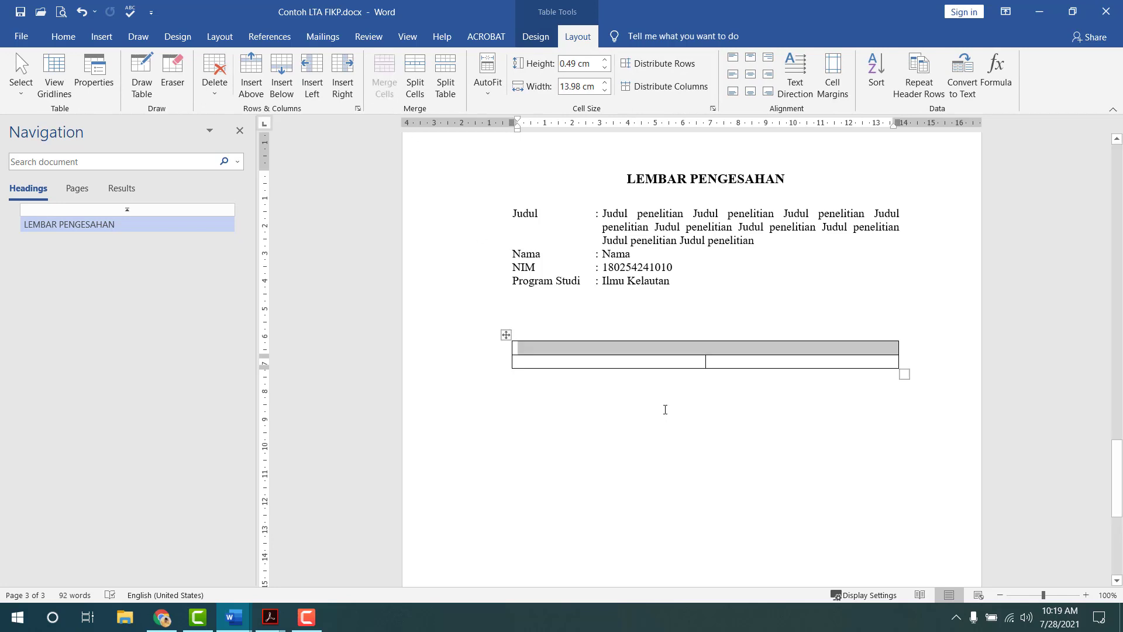
{"action": "type", "text": "Dis"}
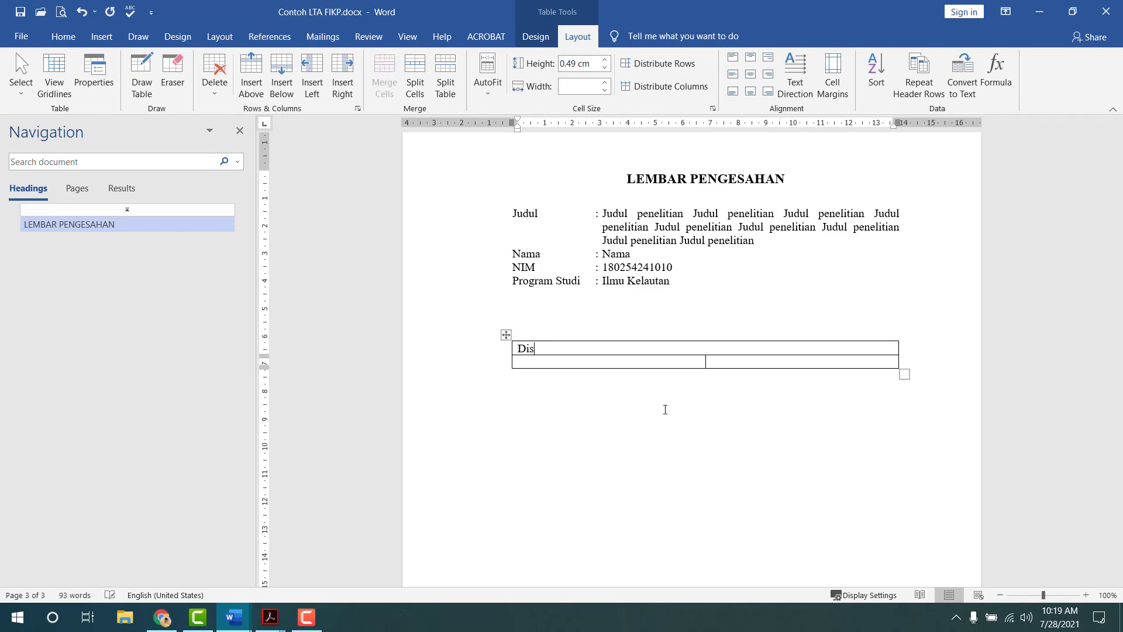
{"action": "type", "text": "etujui oleh"}
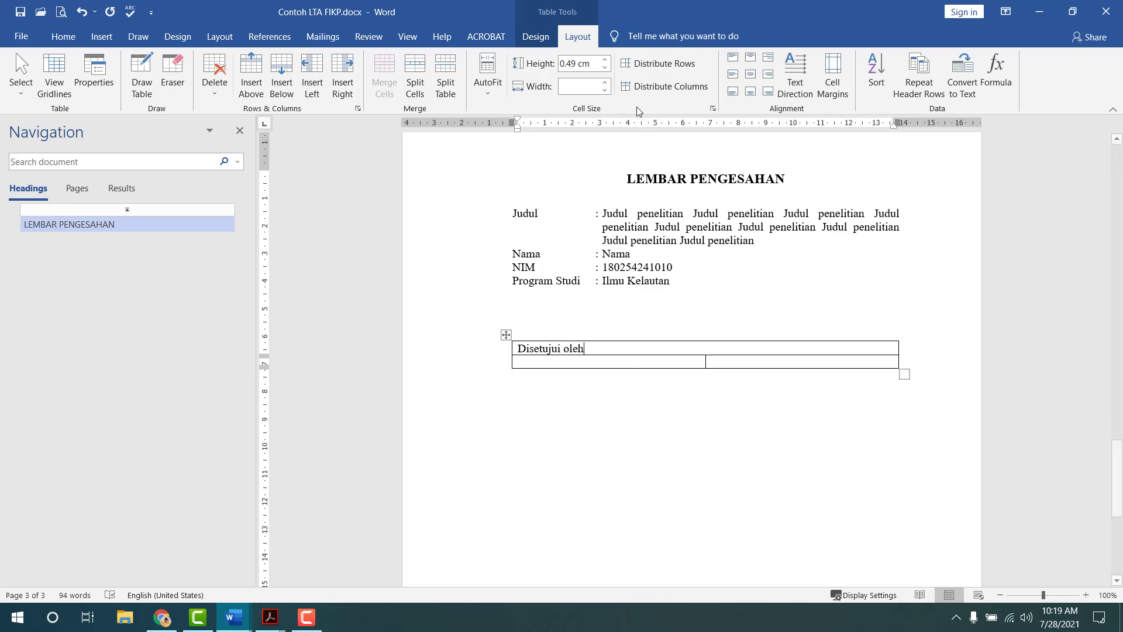
{"action": "left_click", "coordinate": [63, 37]}
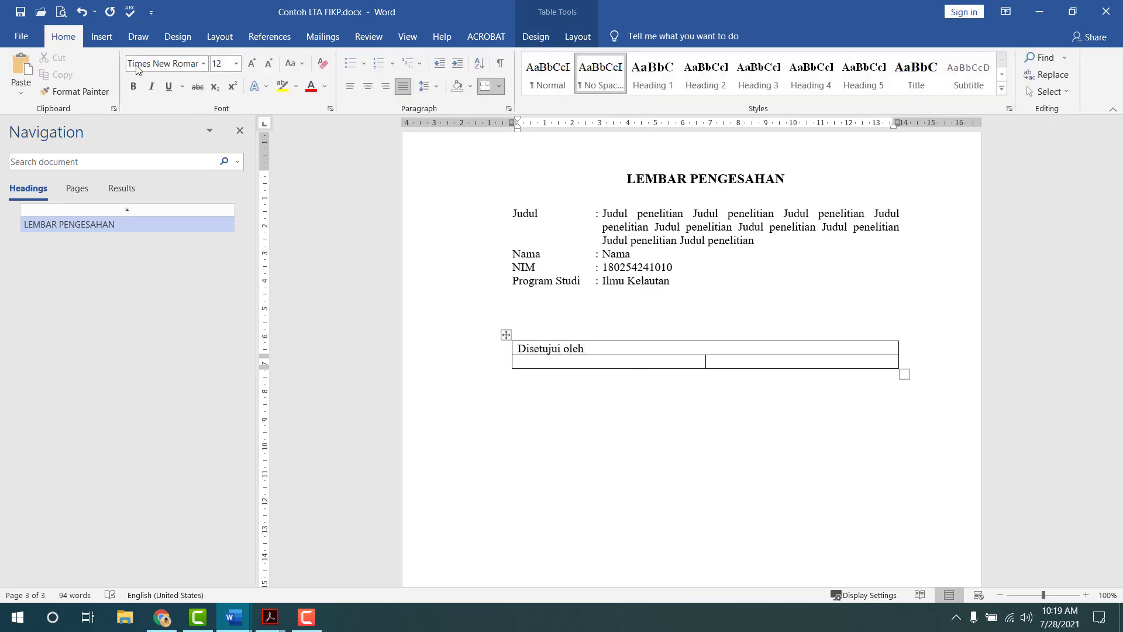
{"action": "left_click", "coordinate": [429, 90]}
{"action": "left_click", "coordinate": [429, 90]}
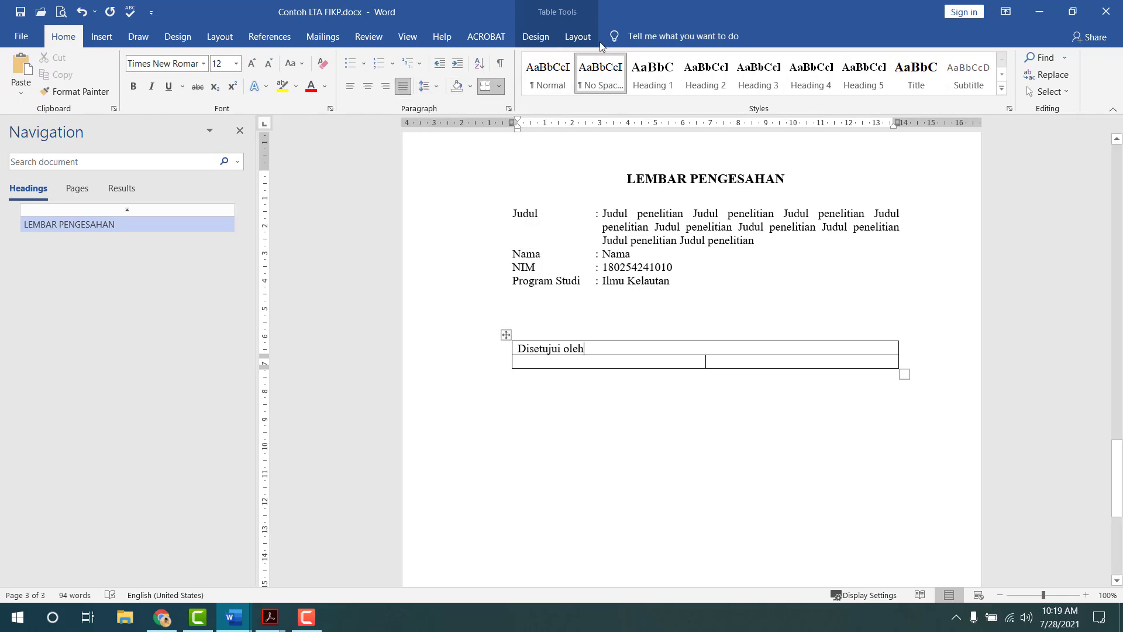
{"action": "left_click", "coordinate": [571, 41]}
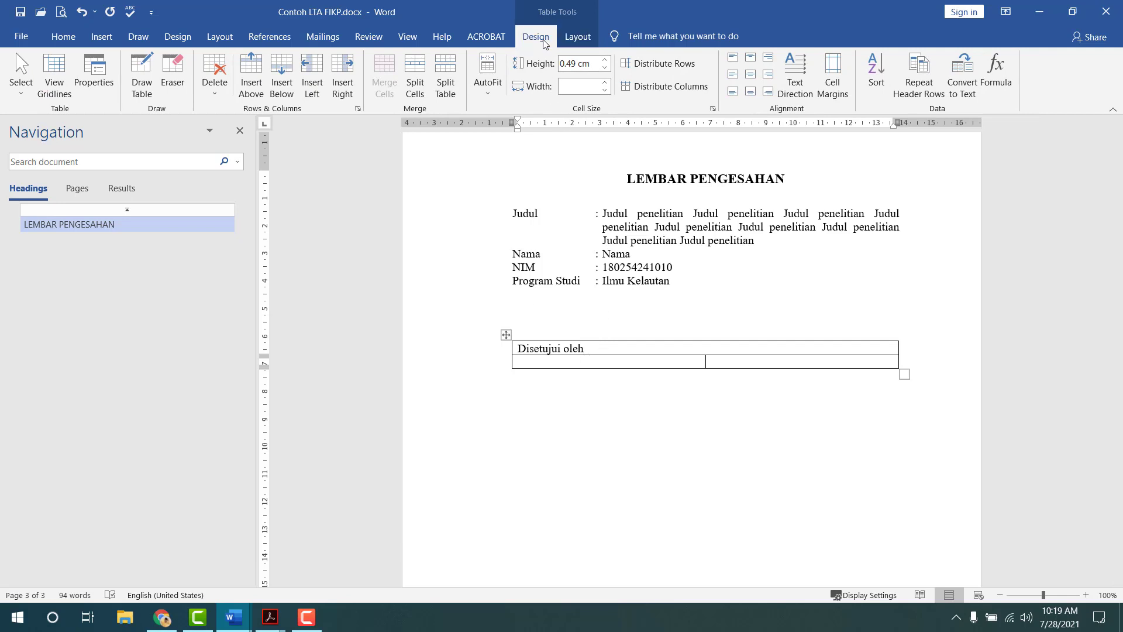
{"action": "left_click", "coordinate": [536, 37]}
{"action": "left_click", "coordinate": [587, 39]}
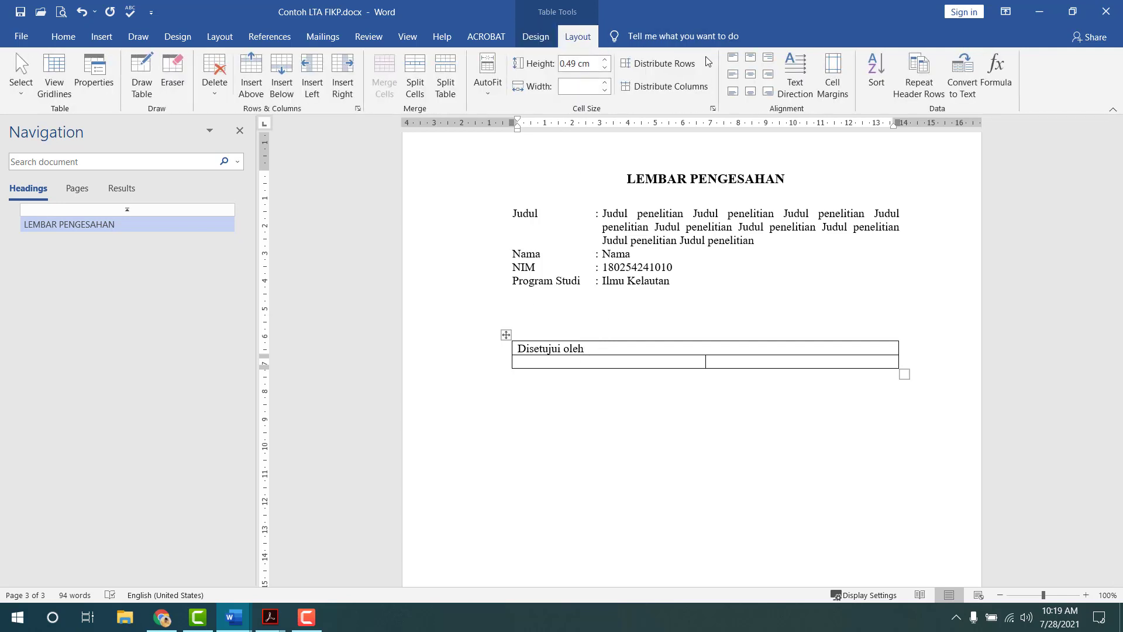
{"action": "left_click", "coordinate": [751, 75]}
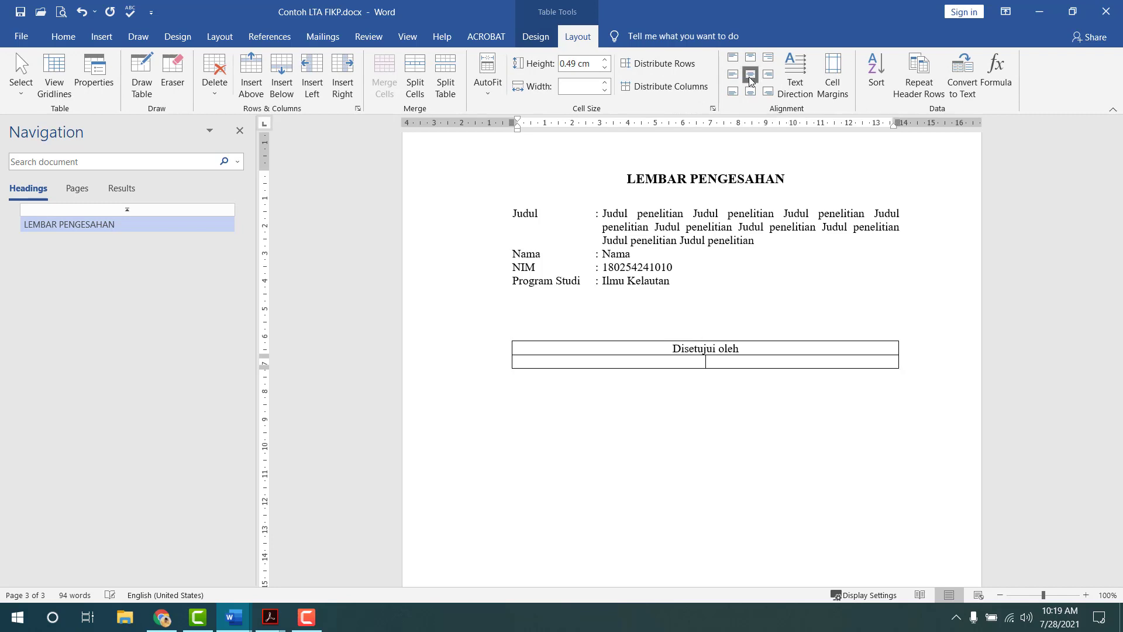
{"action": "left_click", "coordinate": [668, 361]}
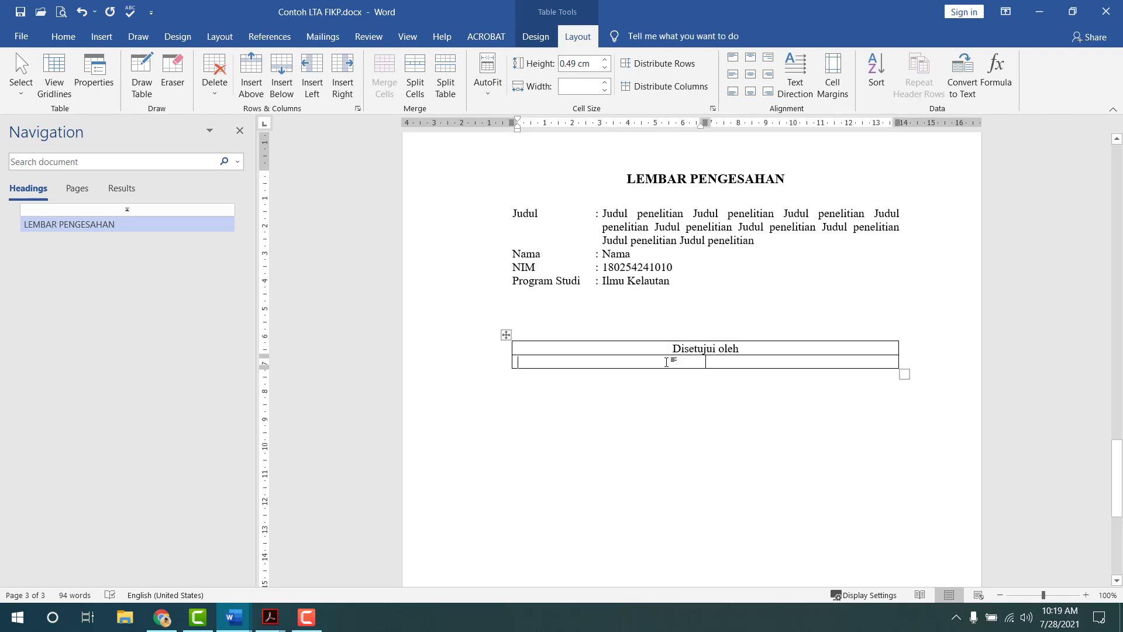
- Enter 'Ketua Pembimbing' and 'Anggota Pembimbing' in row 2, with blank signing lines under Ketua
{"action": "key", "text": "alt+Tab"}
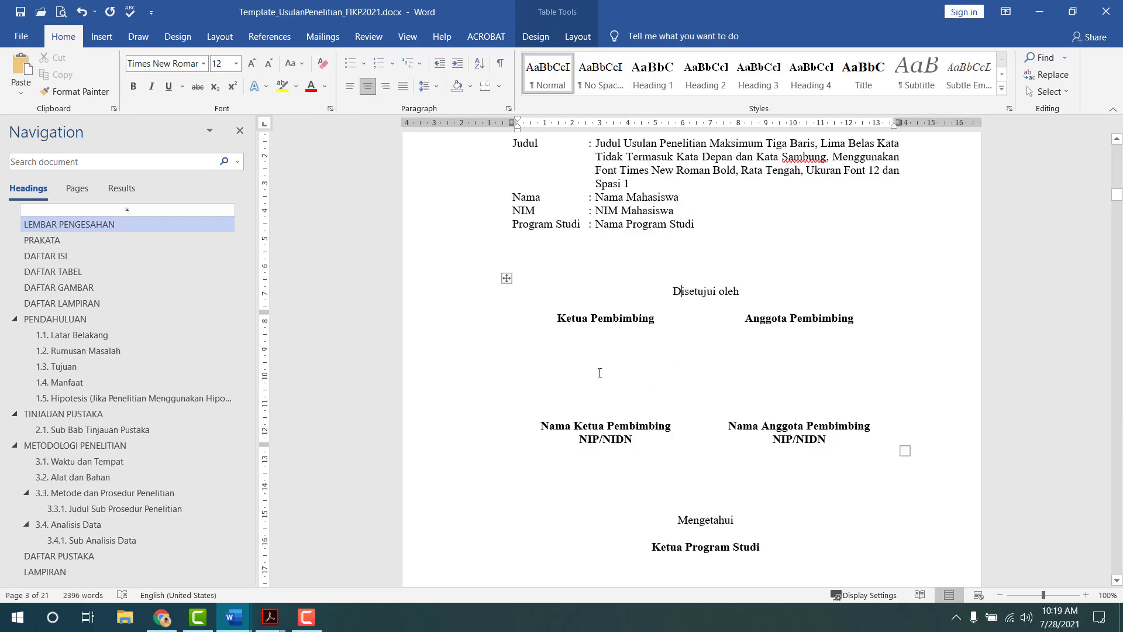
{"action": "key", "text": "alt+Tab"}
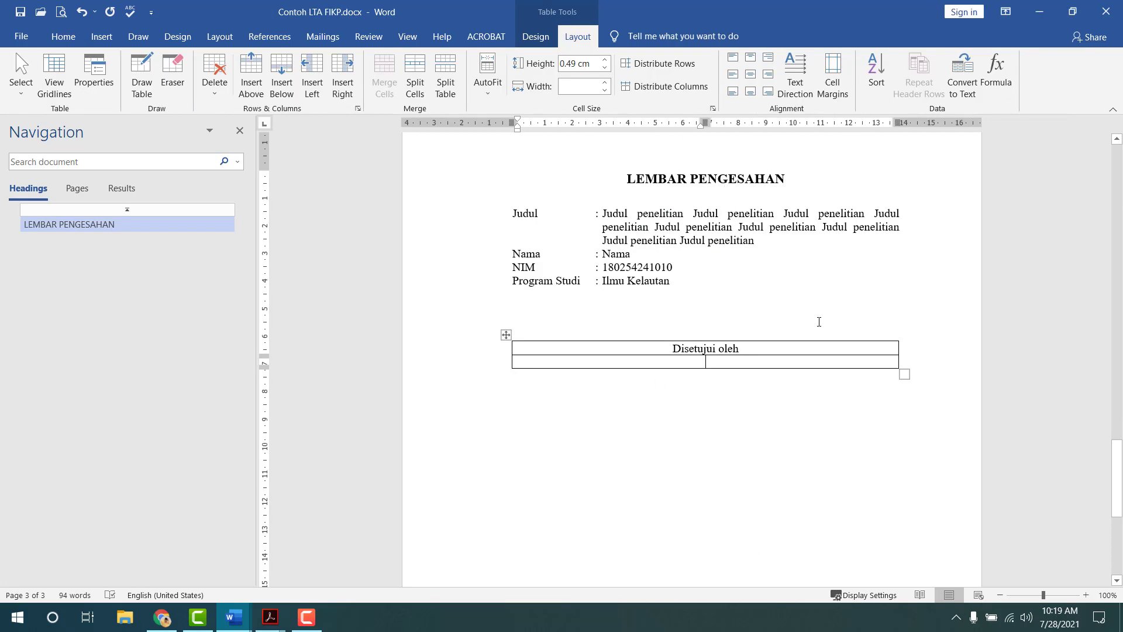
{"action": "type", "text": "Ketua Pembi"}
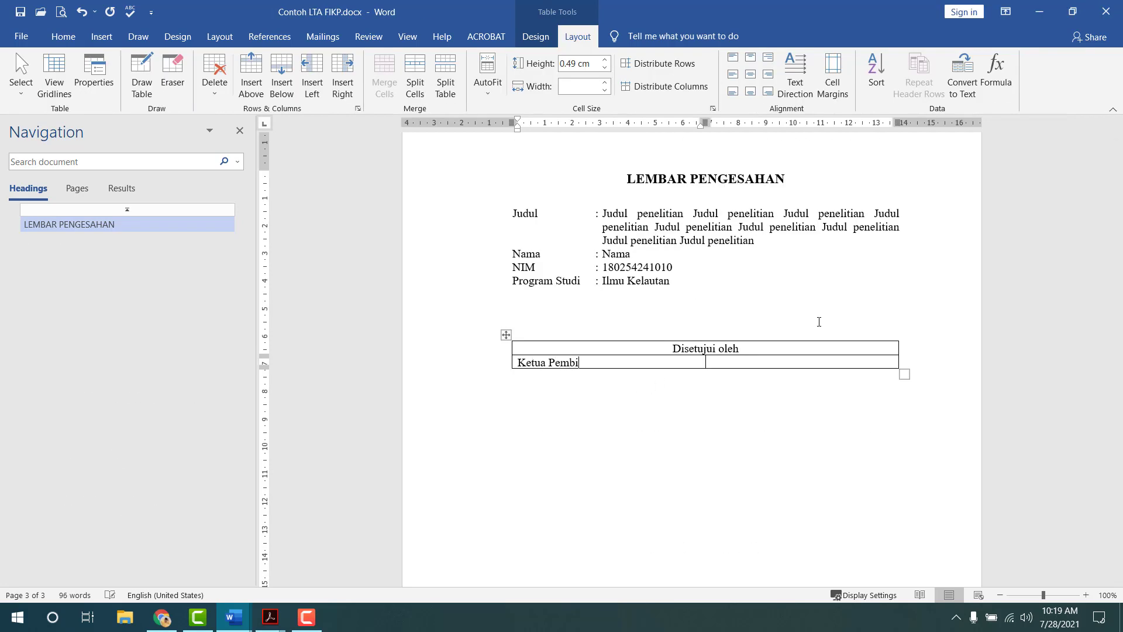
{"action": "type", "text": "mbing "}
{"action": "type", "text": "Anggota "}
{"action": "type", "text": "Pembimbing"}
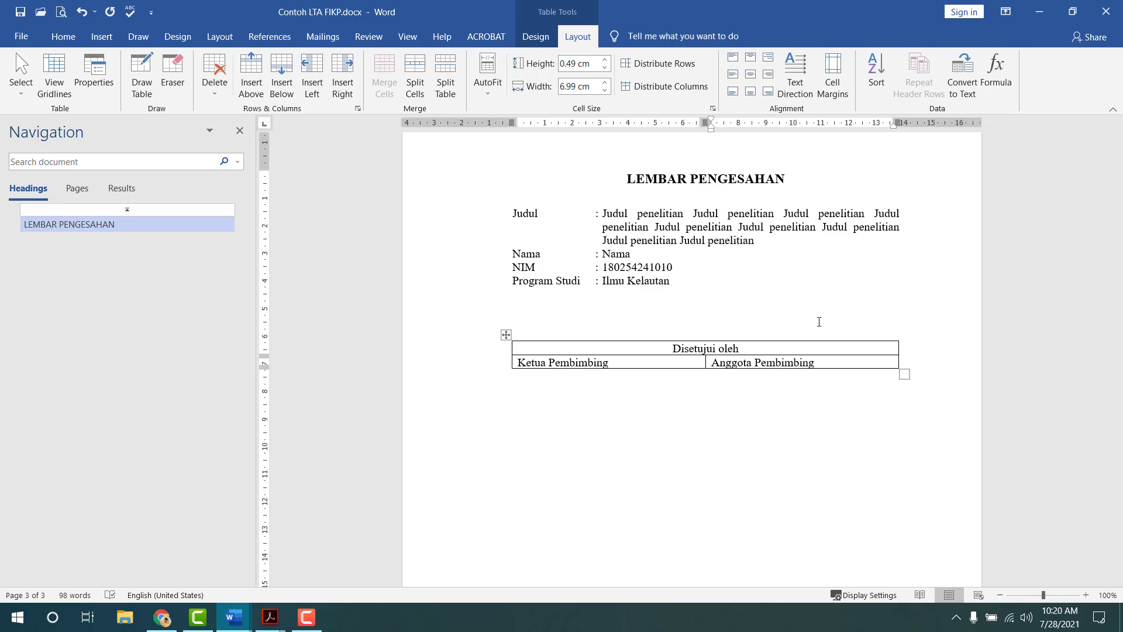
{"action": "key", "text": "Left"}
{"action": "key", "text": "Left"}
{"action": "key", "text": "Left"}
{"action": "key", "text": "Left"}
{"action": "key", "text": "Left"}
{"action": "key", "text": "Left"}
{"action": "key", "text": "Return"}
{"action": "key", "text": "Return"}
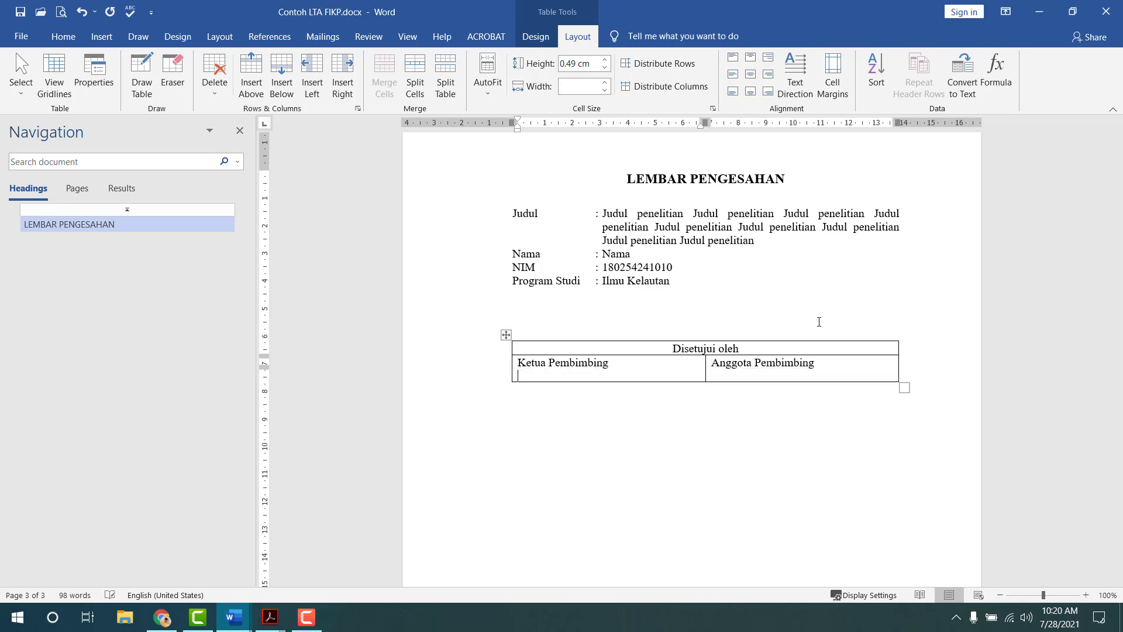
{"action": "key", "text": "Return"}
{"action": "key", "text": "Return"}
{"action": "key", "text": "Return"}
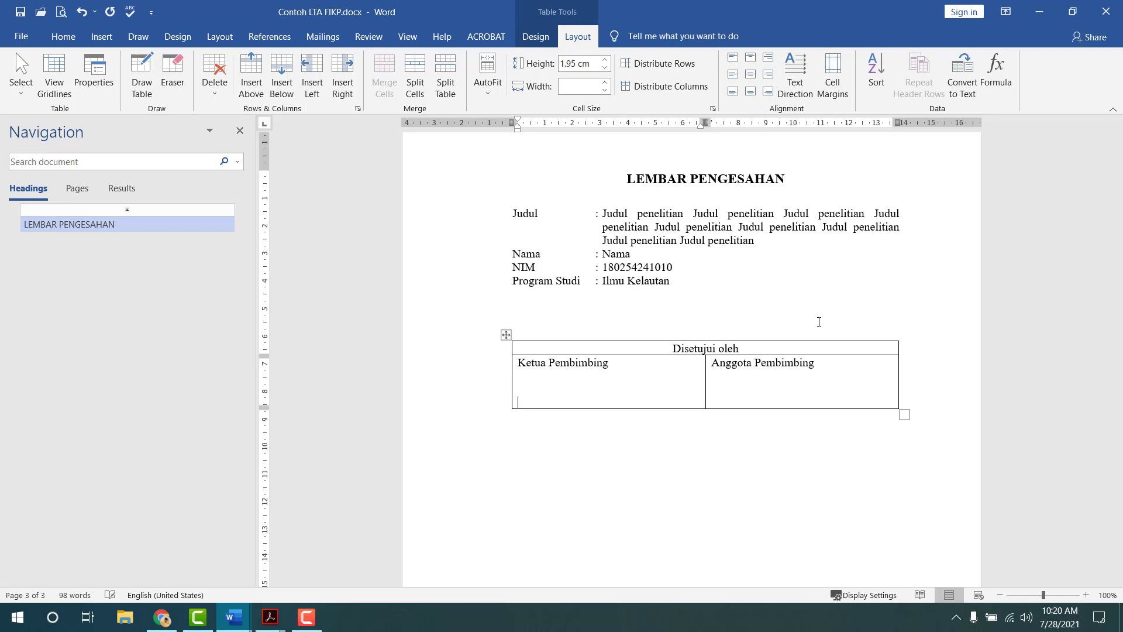
{"action": "key", "text": "Return"}
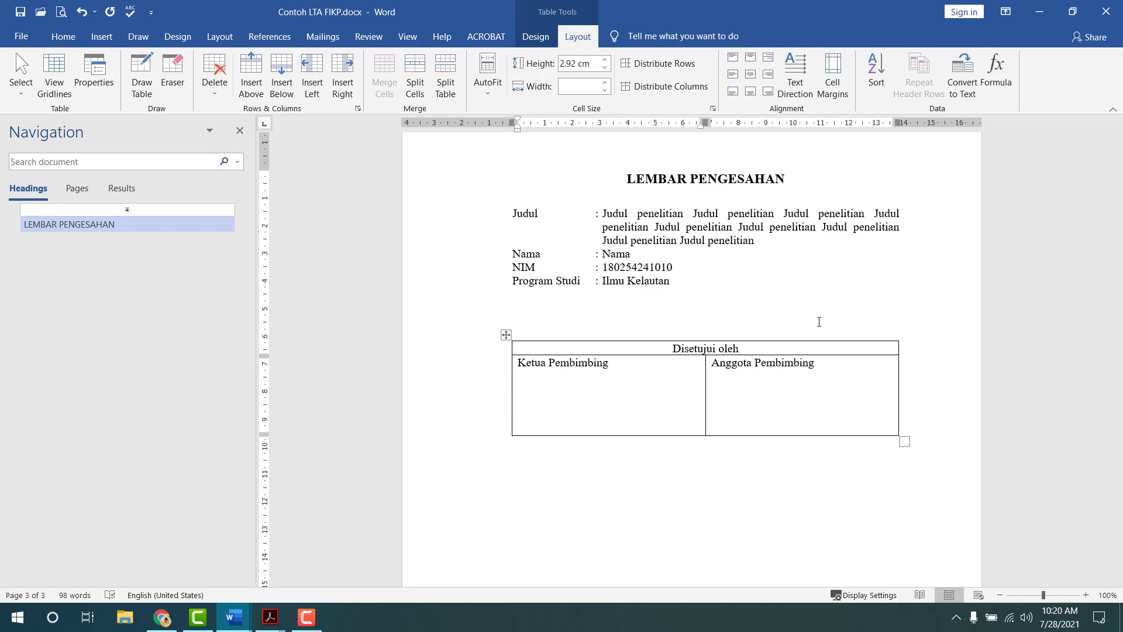
- Add 'Nama Pembimbing' and an NIP line with the supervisor's identifier under Ketua Pembimbing
{"action": "type", "text": "Nama Pembimbing"}
{"action": "key", "text": "Return"}
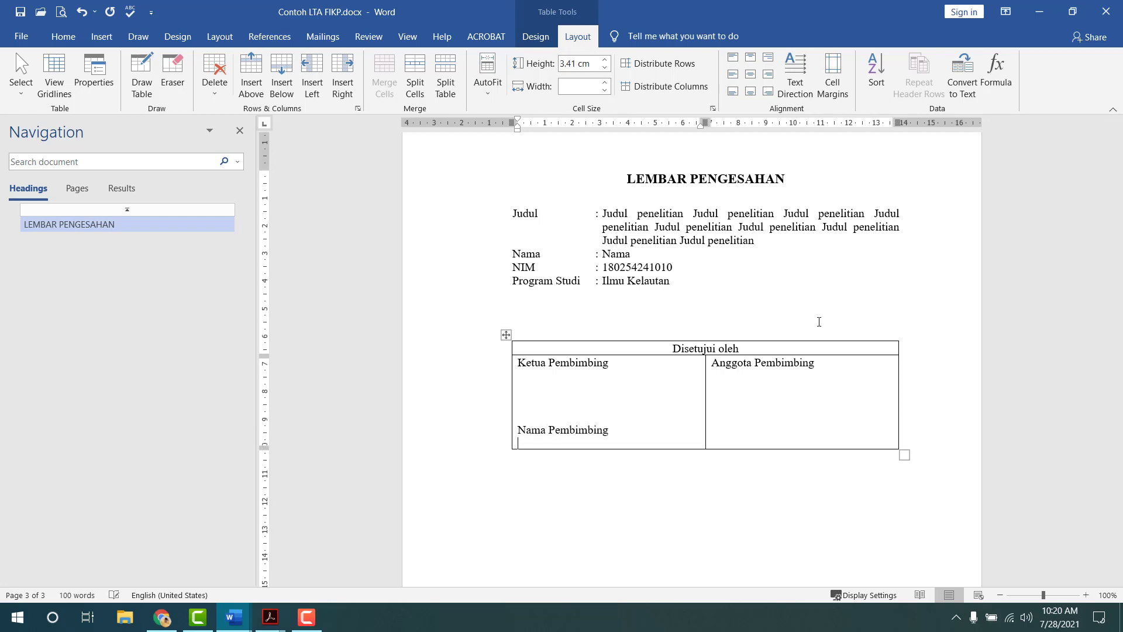
{"action": "key", "text": "alt+Tab"}
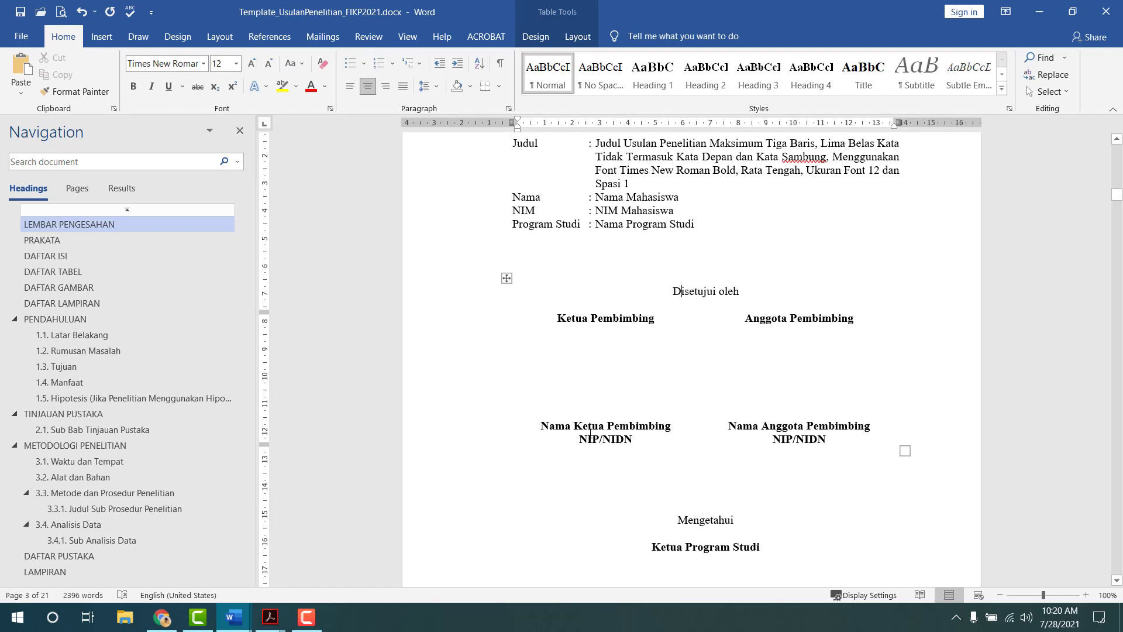
{"action": "left_click_drag", "start_coordinate": [581, 440], "coordinate": [633, 440]}
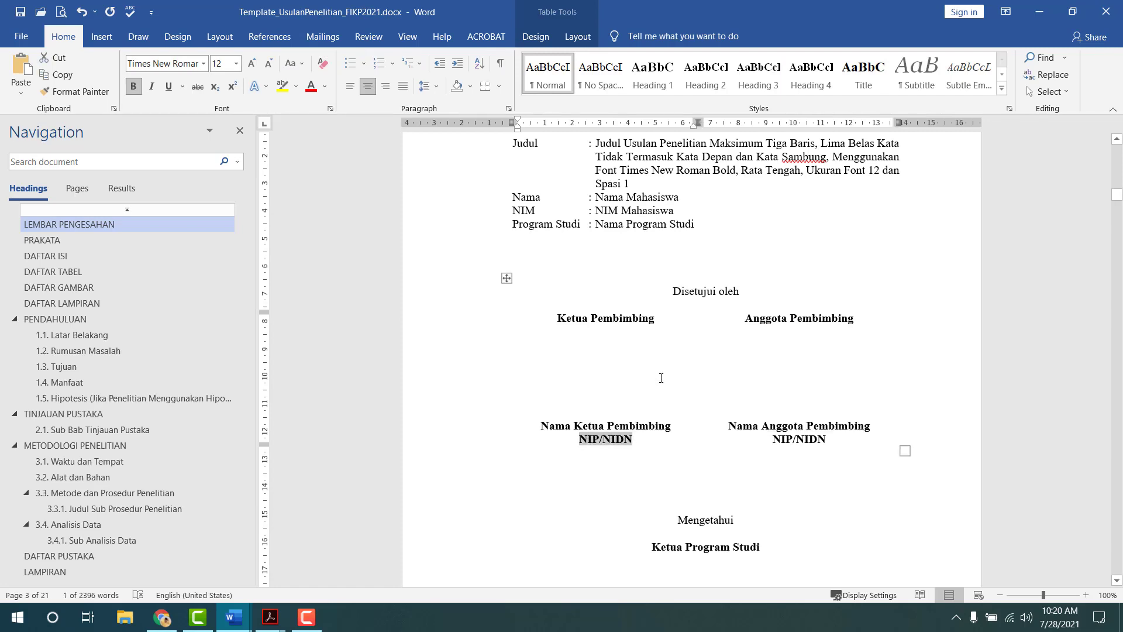
{"action": "key", "text": "alt+Tab"}
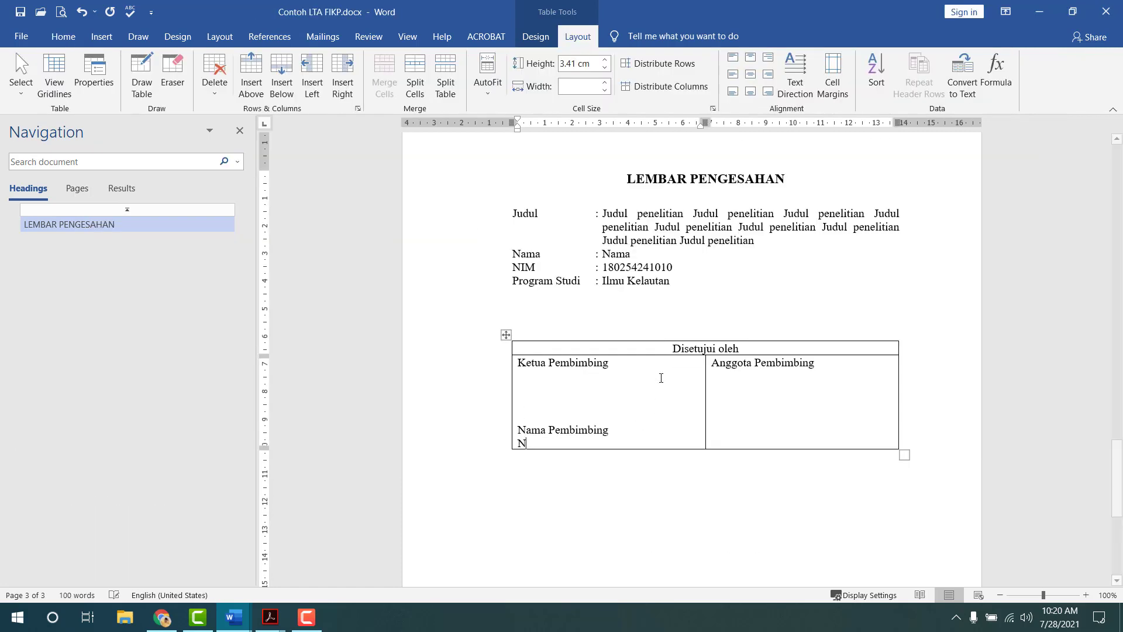
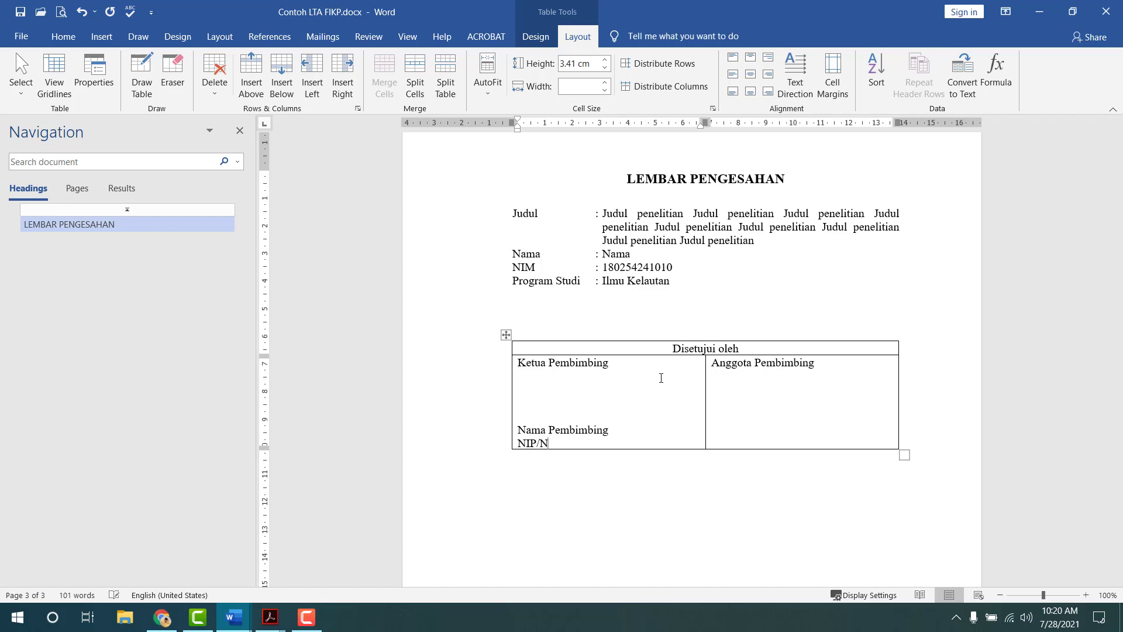
{"action": "key", "text": "BackSpace"}
{"action": "key", "text": "BackSpace"}
{"action": "key", "text": "BackSpace"}
{"action": "key", "text": "BackSpace"}
{"action": "key", "text": "BackSpace"}
{"action": "key", "text": "BackSpace"}
{"action": "key", "text": "BackSpace"}
{"action": "key", "text": "BackSpace"}
{"action": "key", "text": "BackSpace"}
{"action": "key", "text": "BackSpace"}
{"action": "key", "text": "BackSpace"}
{"action": "key", "text": "BackSpace"}
{"action": "key", "text": "BackSpace"}
{"action": "key", "text": "BackSpace"}
{"action": "key", "text": "BackSpace"}
{"action": "key", "text": "BackSpace"}
{"action": "key", "text": "BackSpace"}
{"action": "key", "text": "BackSpace"}
{"action": "key", "text": "BackSpace"}
{"action": "key", "text": "BackSpace"}
{"action": "key", "text": "BackSpace"}
{"action": "key", "text": "BackSpace"}
{"action": "key", "text": "BackSpace"}
{"action": "key", "text": "BackSpace"}
{"action": "key", "text": "BackSpace"}
{"action": "key", "text": "BackSpace"}
{"action": "key", "text": "BackSpace"}
- Copy the whole left signature block
{"action": "left_click", "coordinate": [519, 364]}
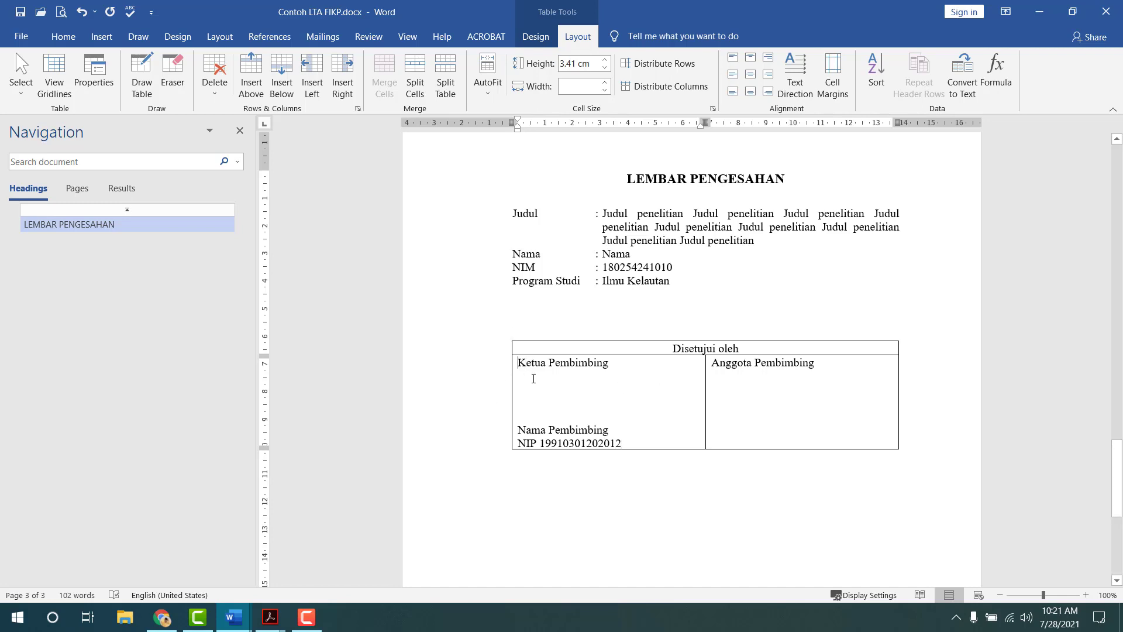
{"action": "left_click_drag", "start_coordinate": [534, 378], "coordinate": [623, 443]}
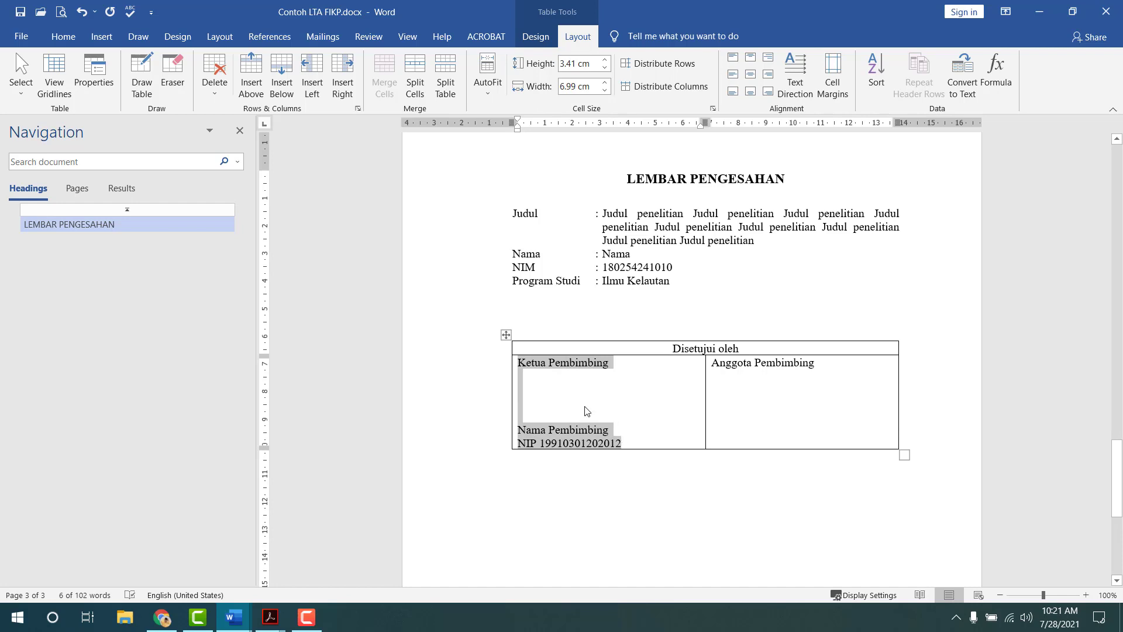
{"action": "key", "text": "ctrl+c"}
{"action": "key", "text": "Tab"}
- Paste the signature block into the right cell and change Ketua to Anggota
{"action": "key", "text": "ctrl+v"}
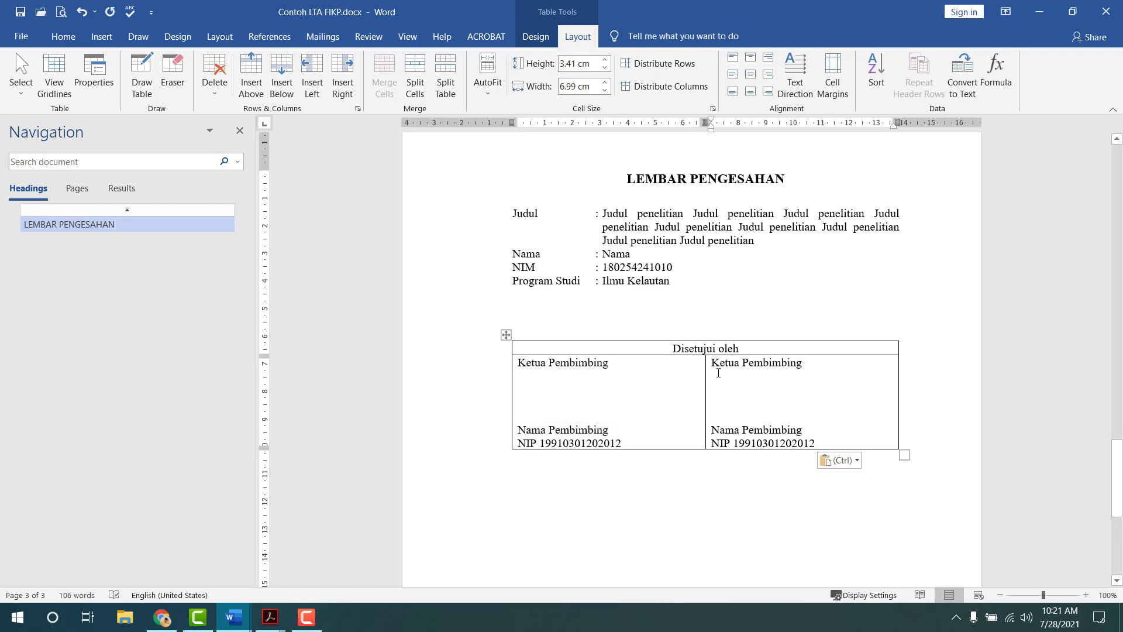
{"action": "left_click_drag", "start_coordinate": [711, 363], "coordinate": [740, 367]}
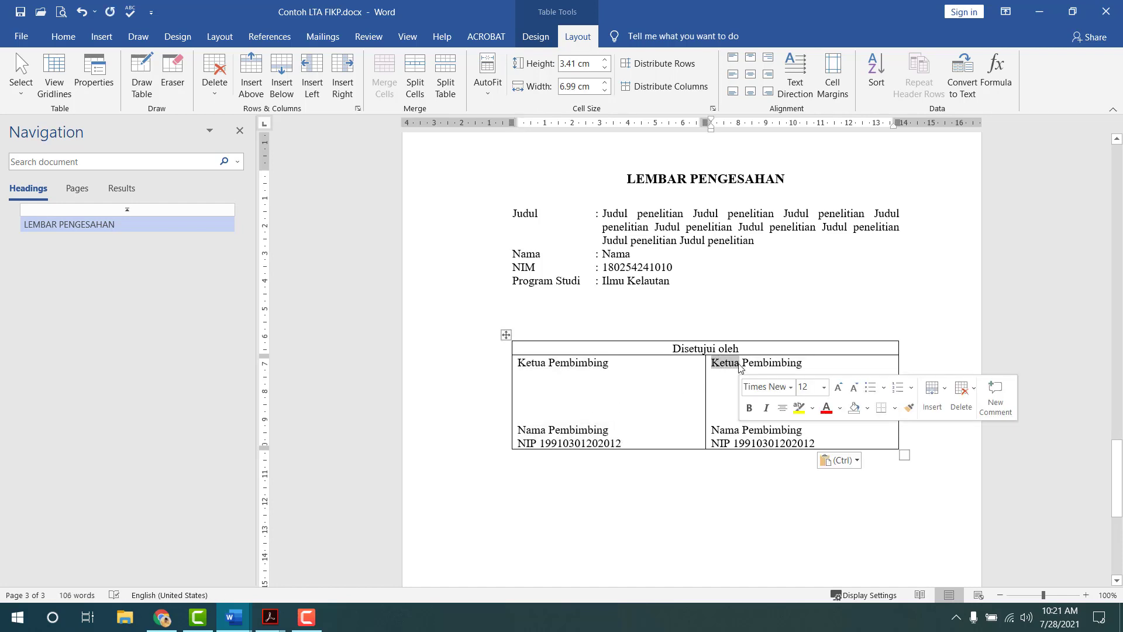
{"action": "type", "text": "Anggota"}
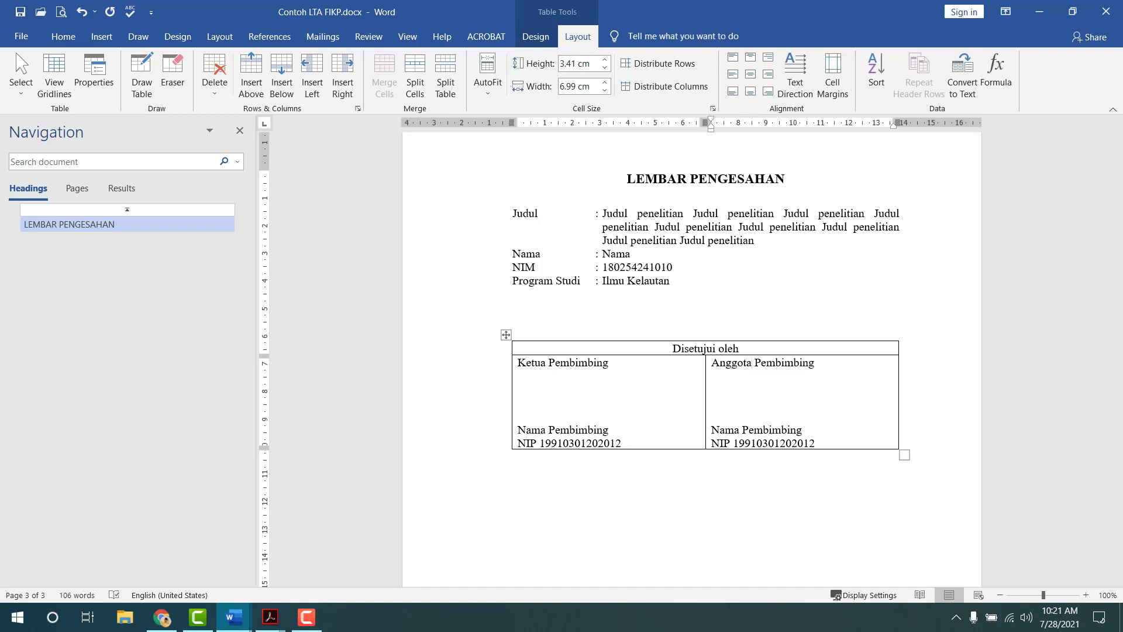
- Centre and bold both signature cells, adding blank lines to align the names
{"action": "left_click_drag", "start_coordinate": [590, 363], "coordinate": [769, 412]}
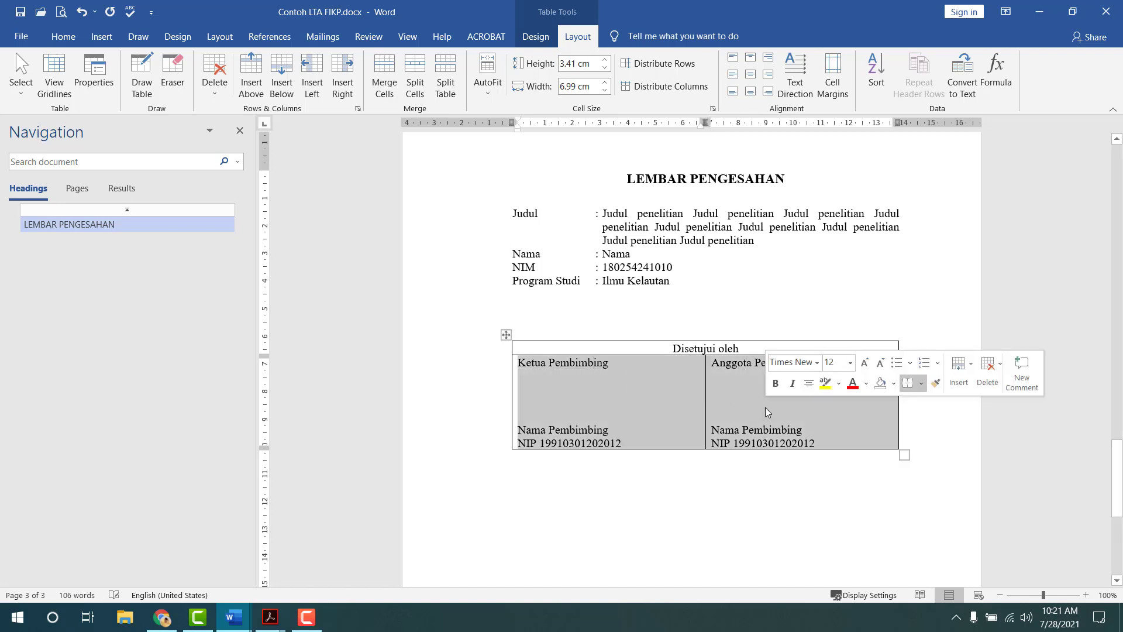
{"action": "left_click", "coordinate": [751, 74]}
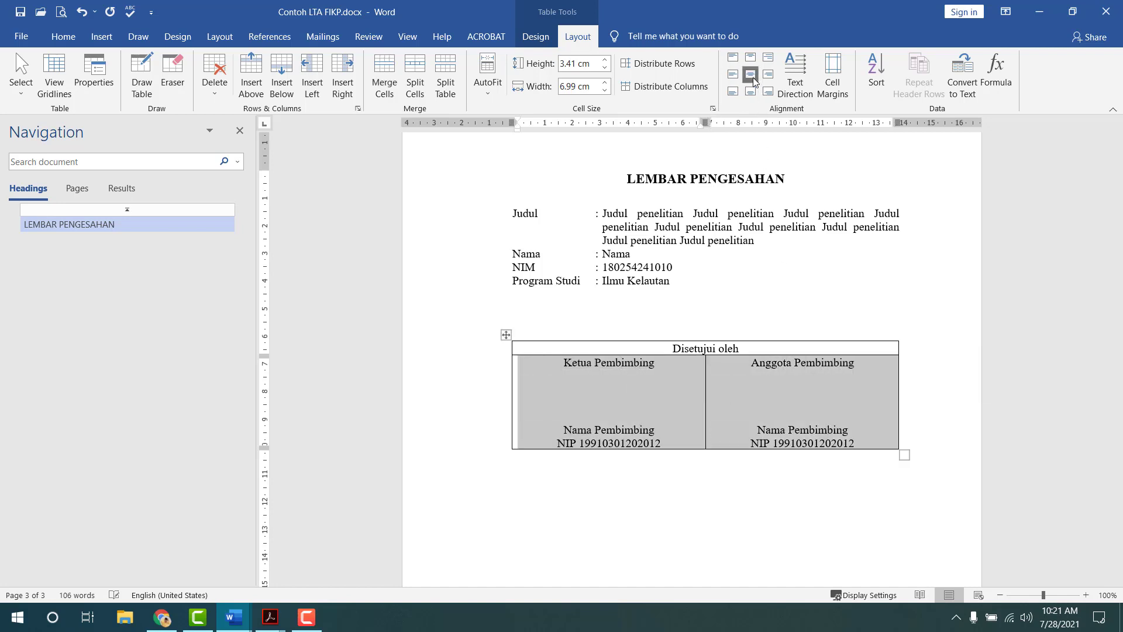
{"action": "key", "text": "ctrl+b"}
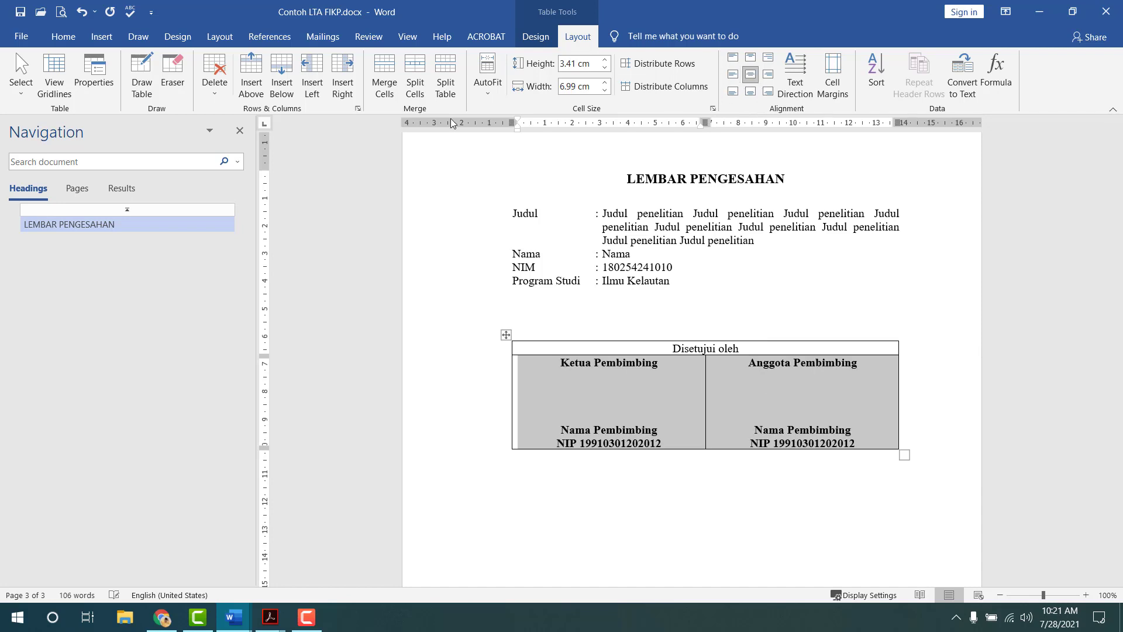
{"action": "left_click", "coordinate": [736, 398]}
{"action": "key", "text": "Return"}
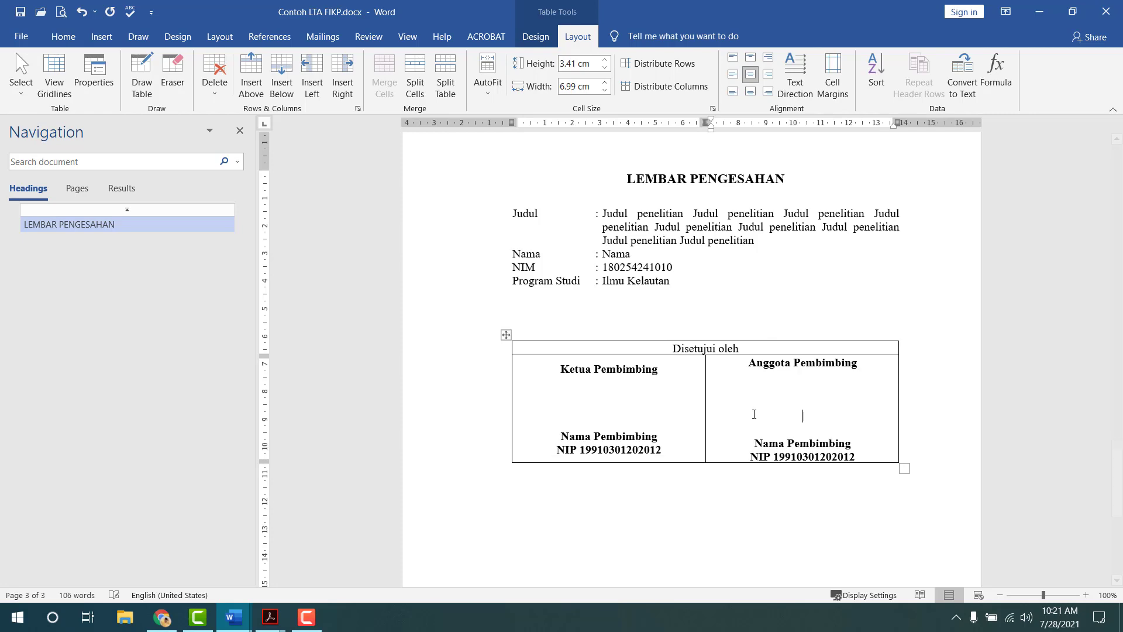
{"action": "key", "text": "Return"}
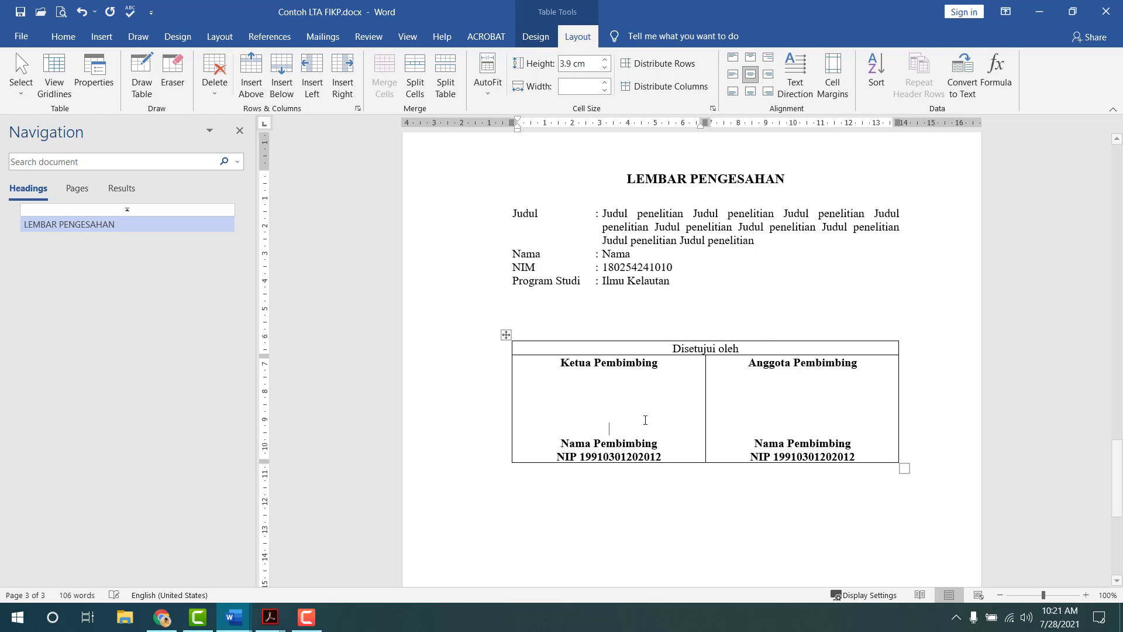
{"action": "left_click", "coordinate": [685, 476]}
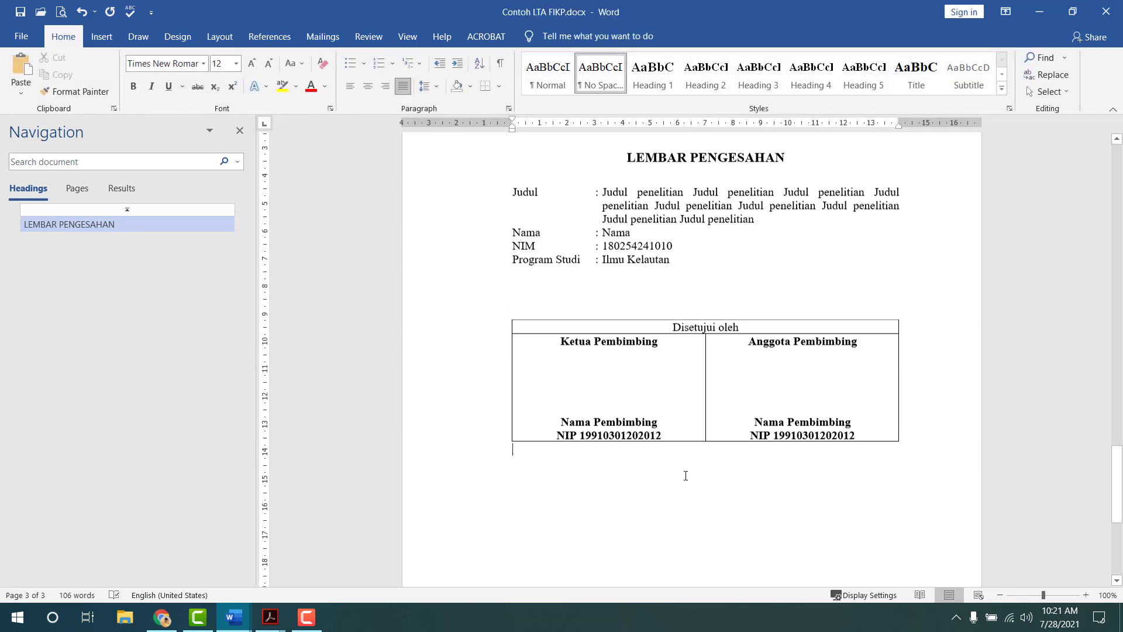
{"action": "scroll", "coordinate": [686, 476], "scroll_direction": "down", "scroll_amount": 5}
{"action": "key", "text": "alt+Tab"}
{"action": "scroll", "coordinate": [694, 454], "scroll_direction": "down", "scroll_amount": 3}
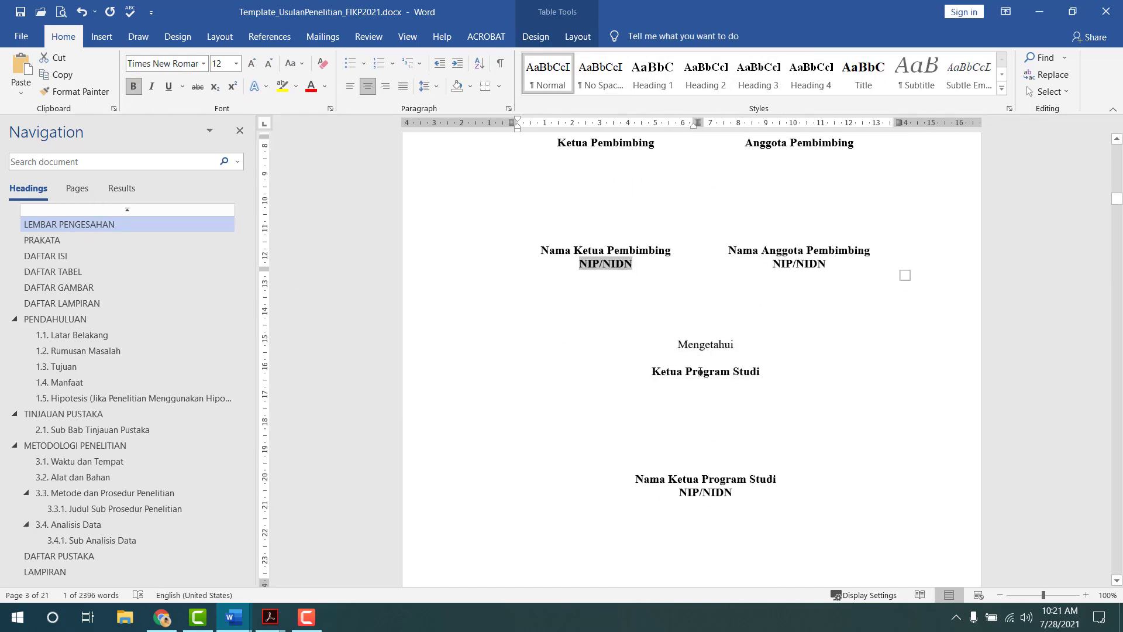
{"action": "scroll", "coordinate": [702, 371], "scroll_direction": "down", "scroll_amount": 3}
{"action": "key", "text": "alt+Tab"}
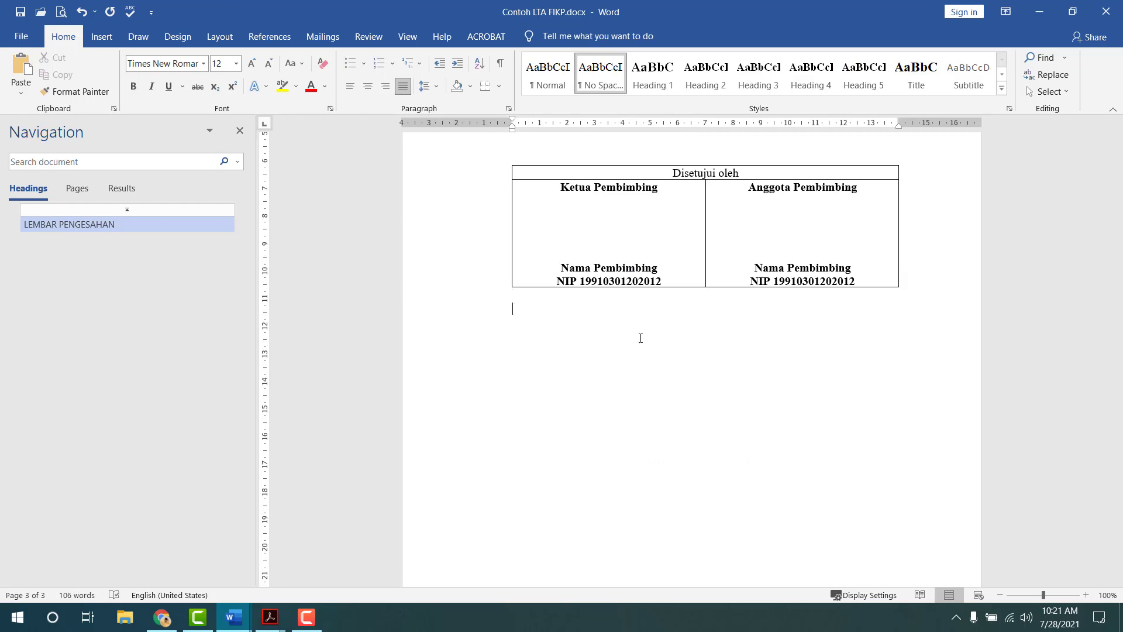
{"action": "key", "text": "alt+Tab"}
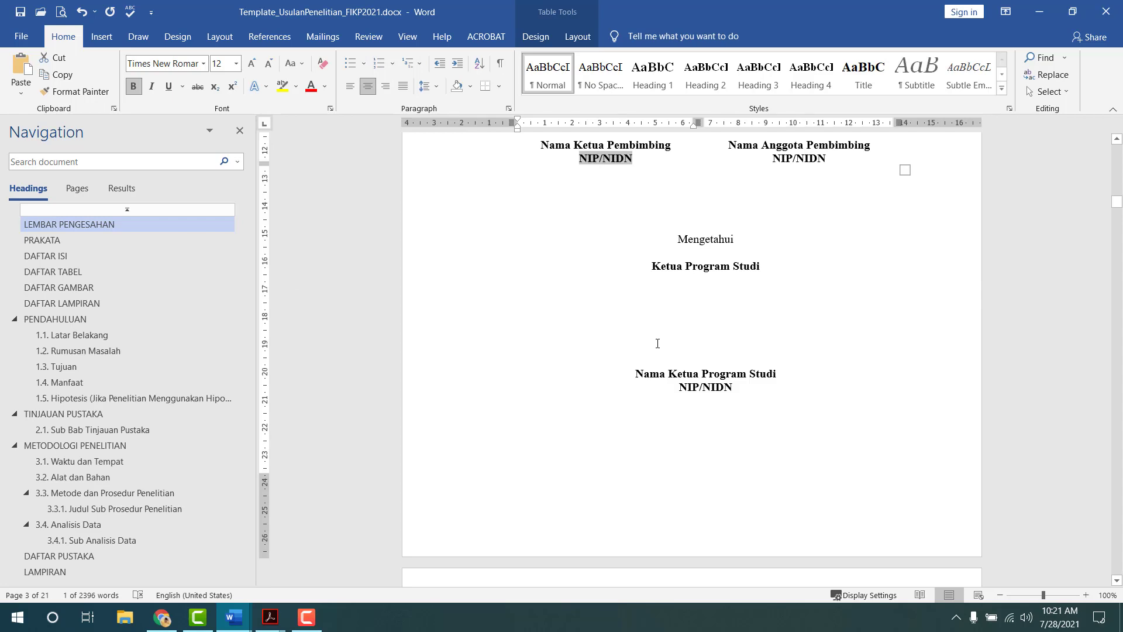
{"action": "key", "text": "alt+Tab"}
{"action": "scroll", "coordinate": [659, 344], "scroll_direction": "up", "scroll_amount": 2}
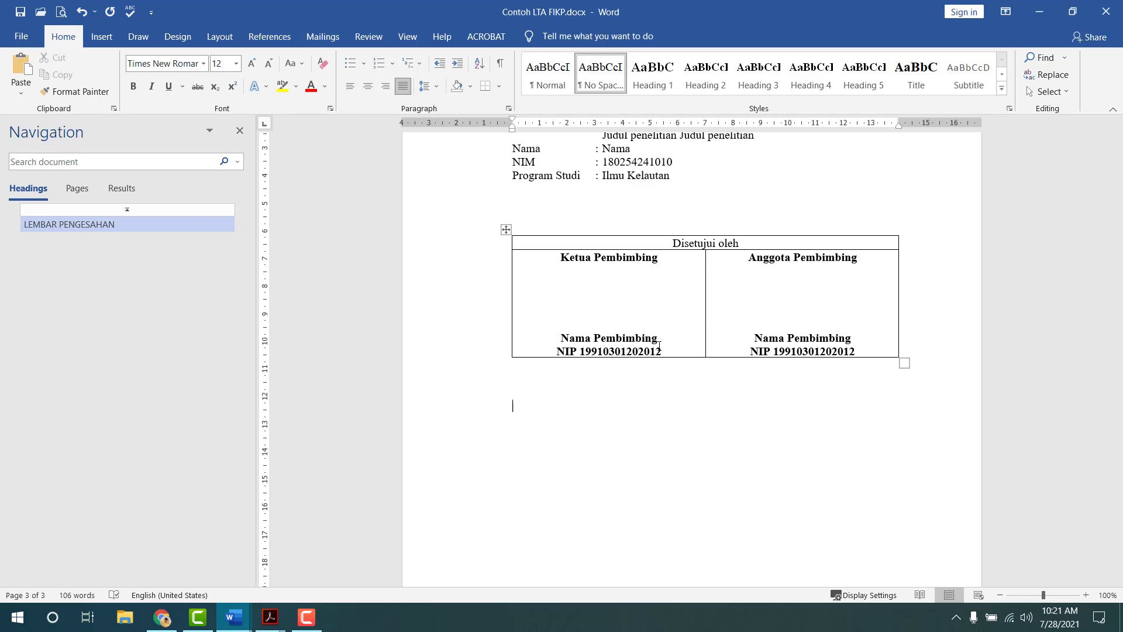
{"action": "type", "text": "ssa"}
{"action": "key", "text": "BackSpace"}
{"action": "key", "text": "BackSpace"}
{"action": "key", "text": "BackSpace"}
{"action": "key", "text": "BackSpace"}
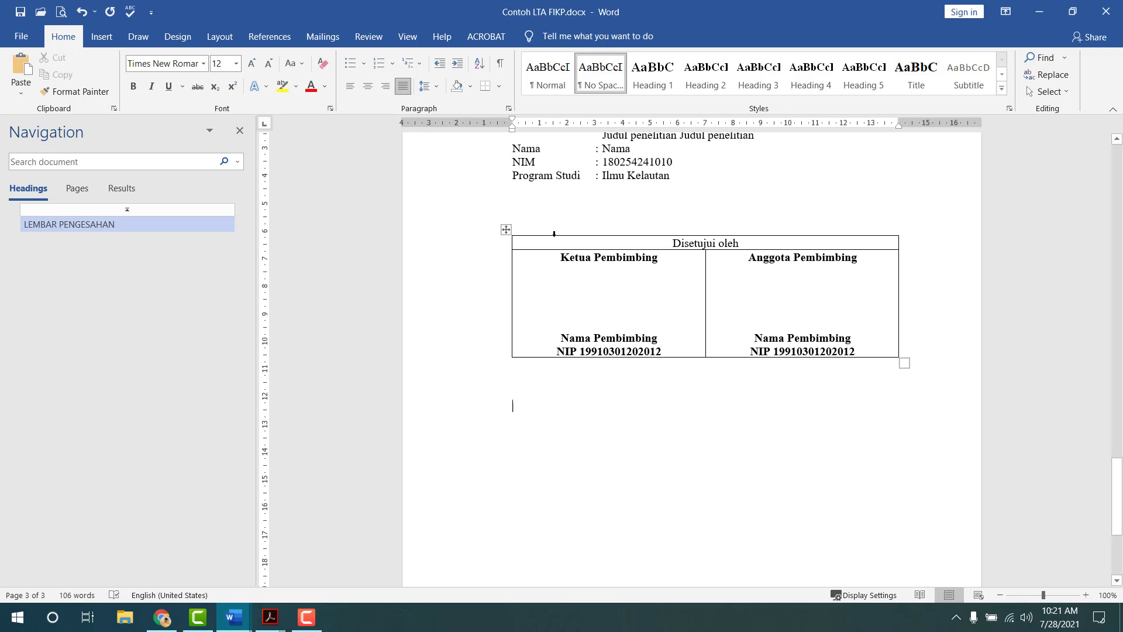
{"action": "left_click", "coordinate": [505, 231]}
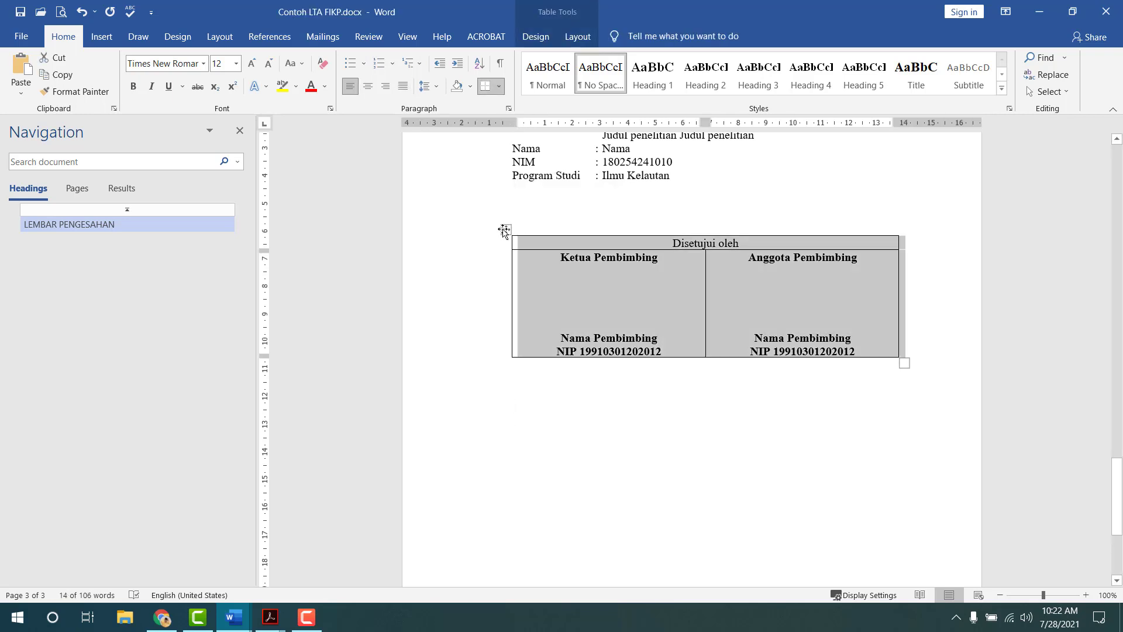
- Paste a copy of the table below and rename its header to 'Mengetahui'
{"action": "left_click", "coordinate": [534, 410]}
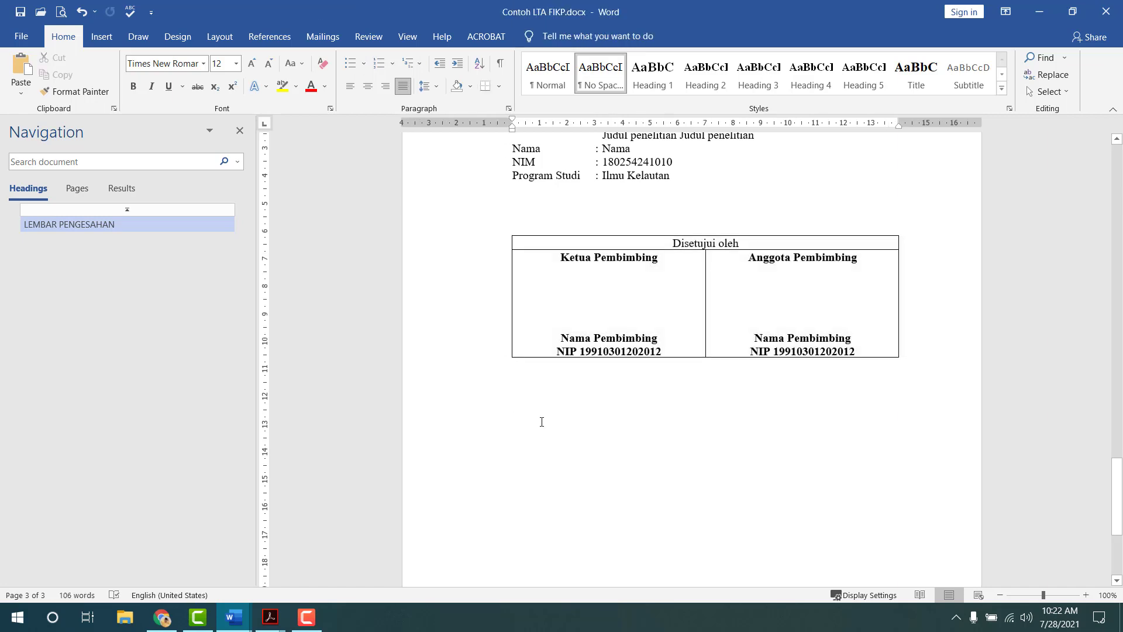
{"action": "key", "text": "ctrl+v"}
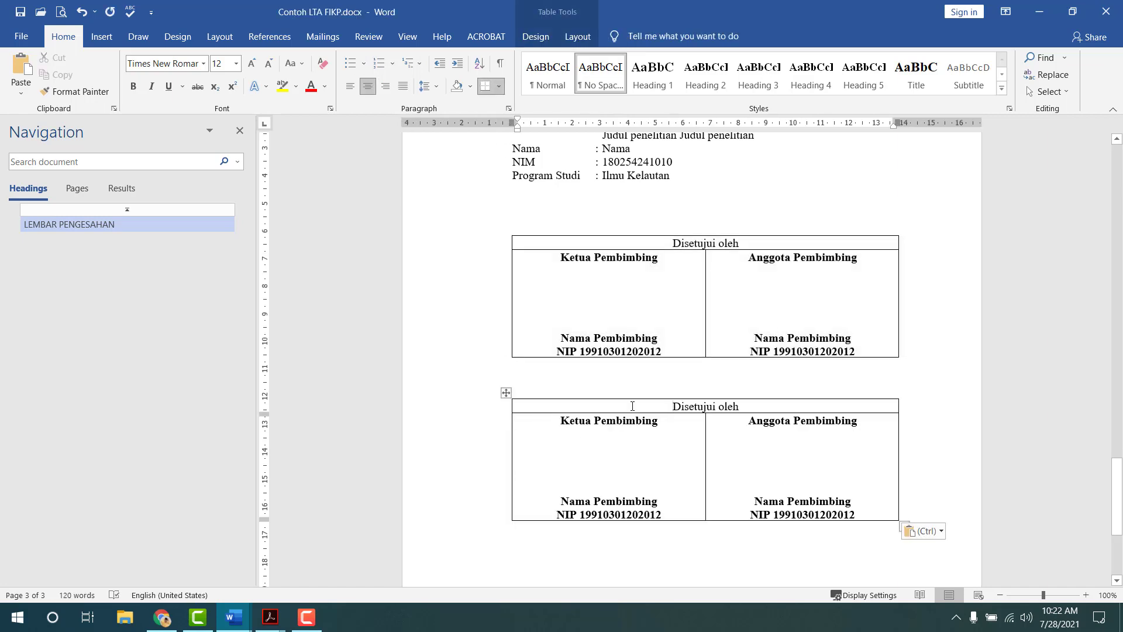
{"action": "key", "text": "alt+Tab"}
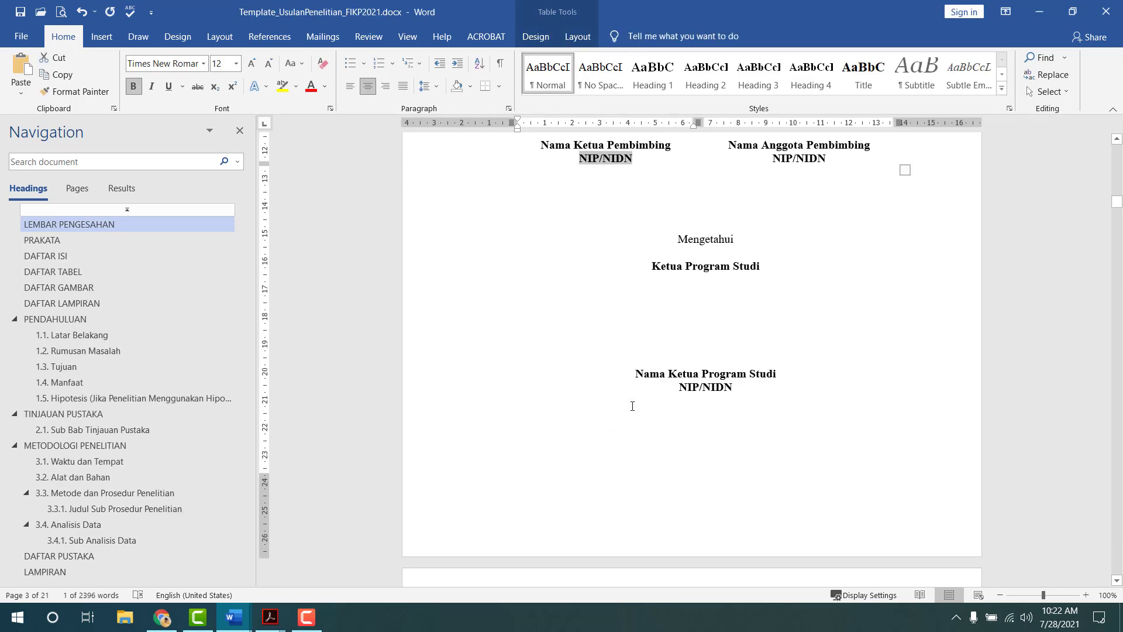
{"action": "key", "text": "alt+Tab"}
{"action": "triple_click", "coordinate": [632, 406]}
{"action": "type", "text": "Mengeta"}
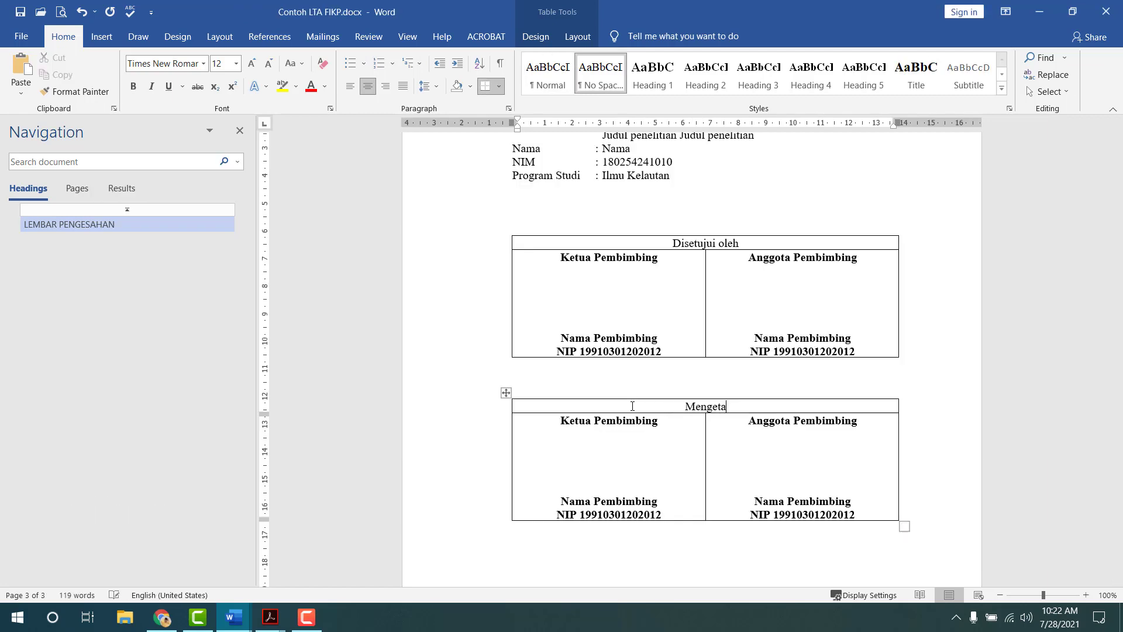
{"action": "type", "text": "hui"}
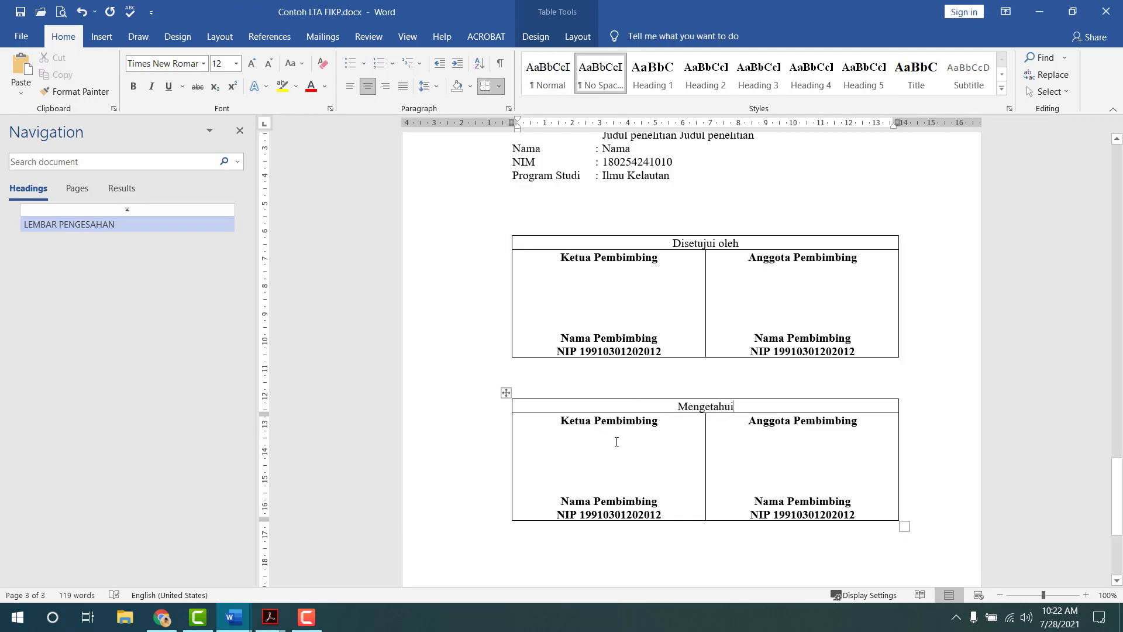
- Clear the copy's left cell and merge the two lower cells into one
{"action": "key", "text": "Tab"}
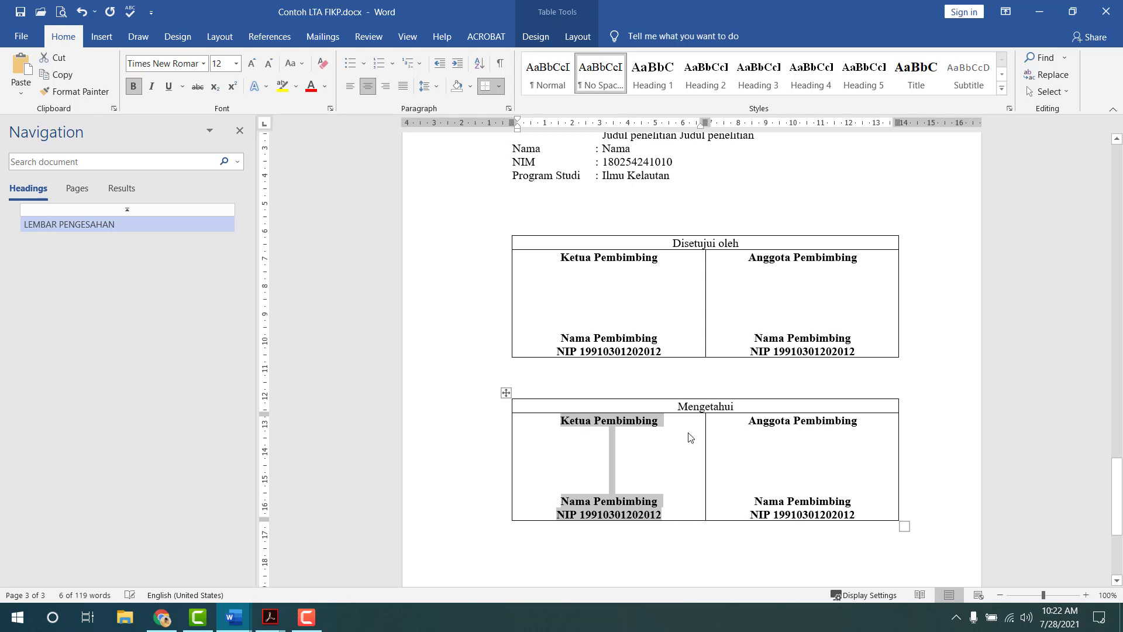
{"action": "key", "text": "Delete"}
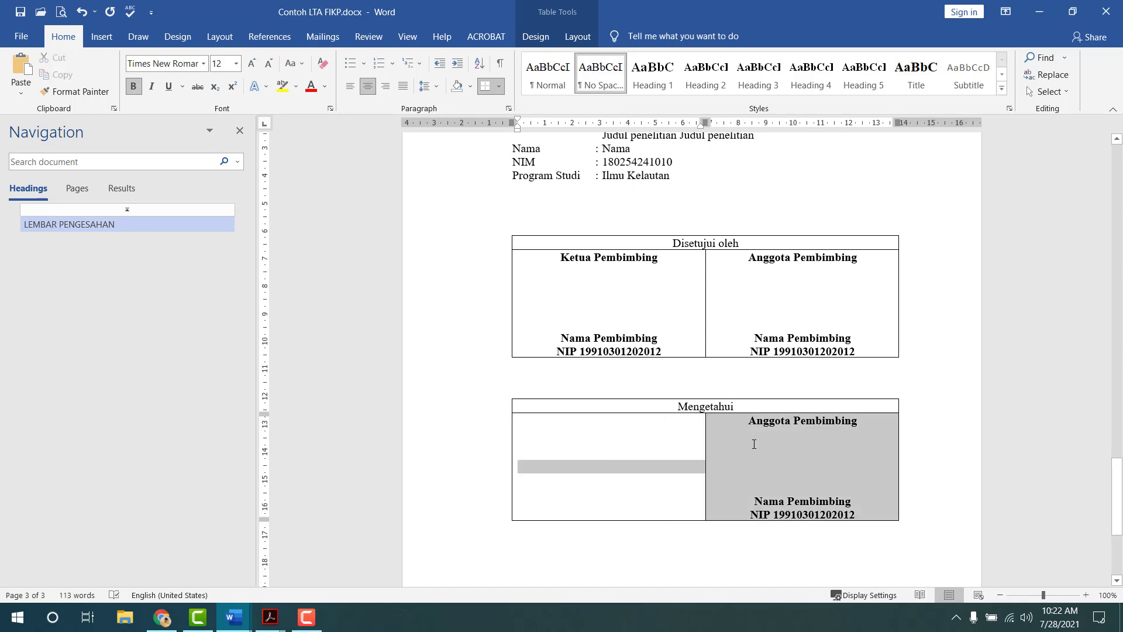
{"action": "left_click", "coordinate": [578, 37]}
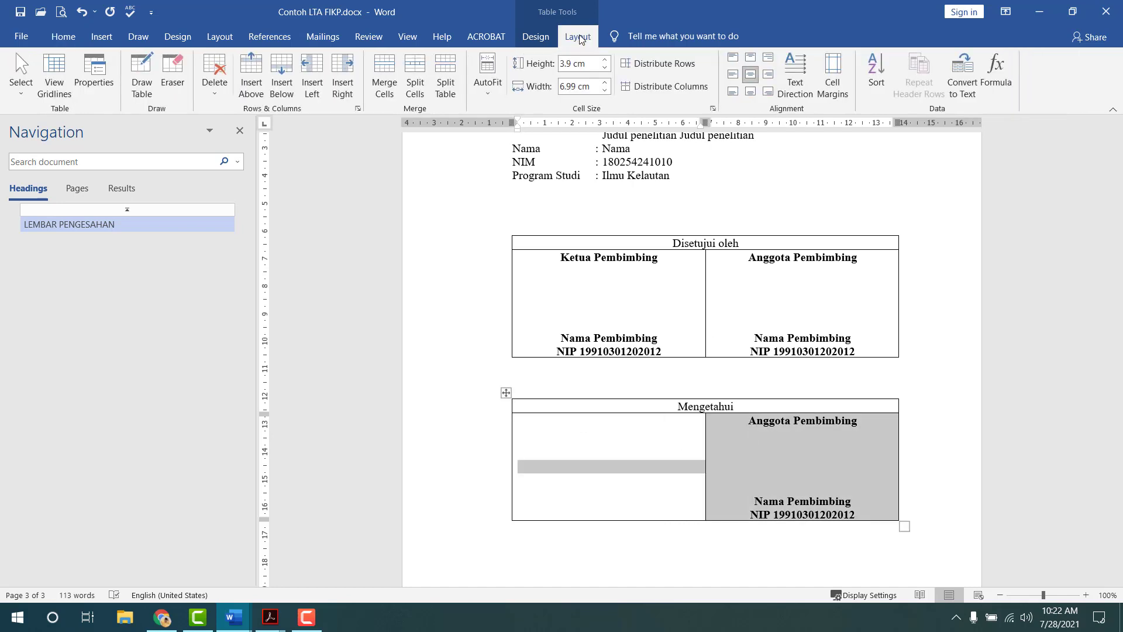
{"action": "left_click", "coordinate": [384, 75]}
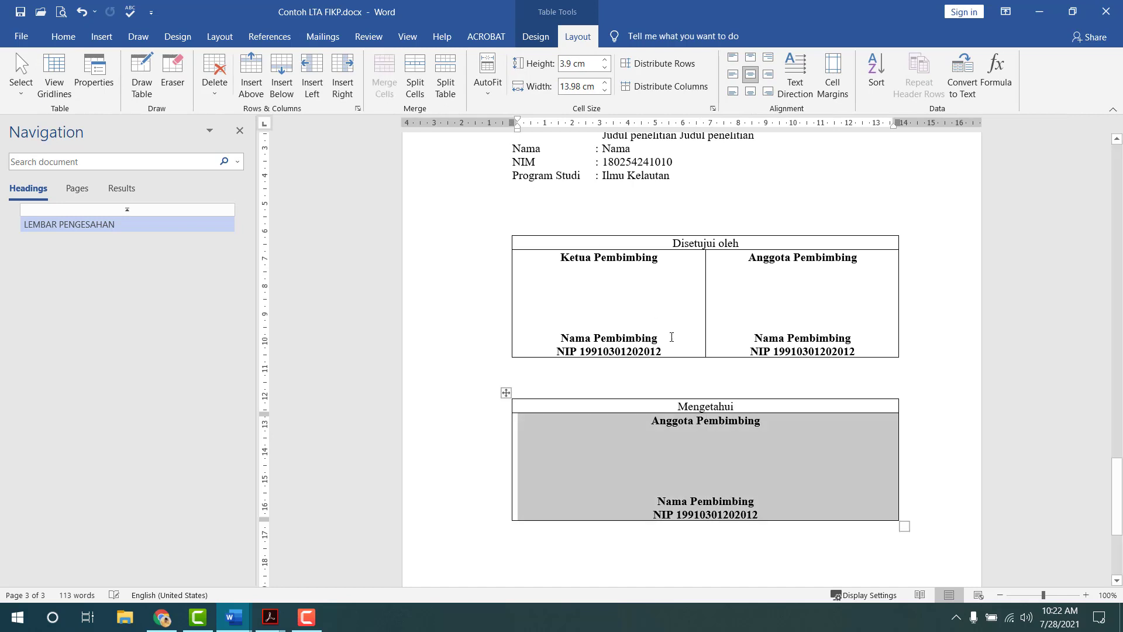
{"action": "left_click", "coordinate": [679, 448]}
- Retype the names as 'Ketua Program Studi' and 'Nama Ketua Program Studi'
{"action": "left_click_drag", "start_coordinate": [651, 420], "coordinate": [748, 419]}
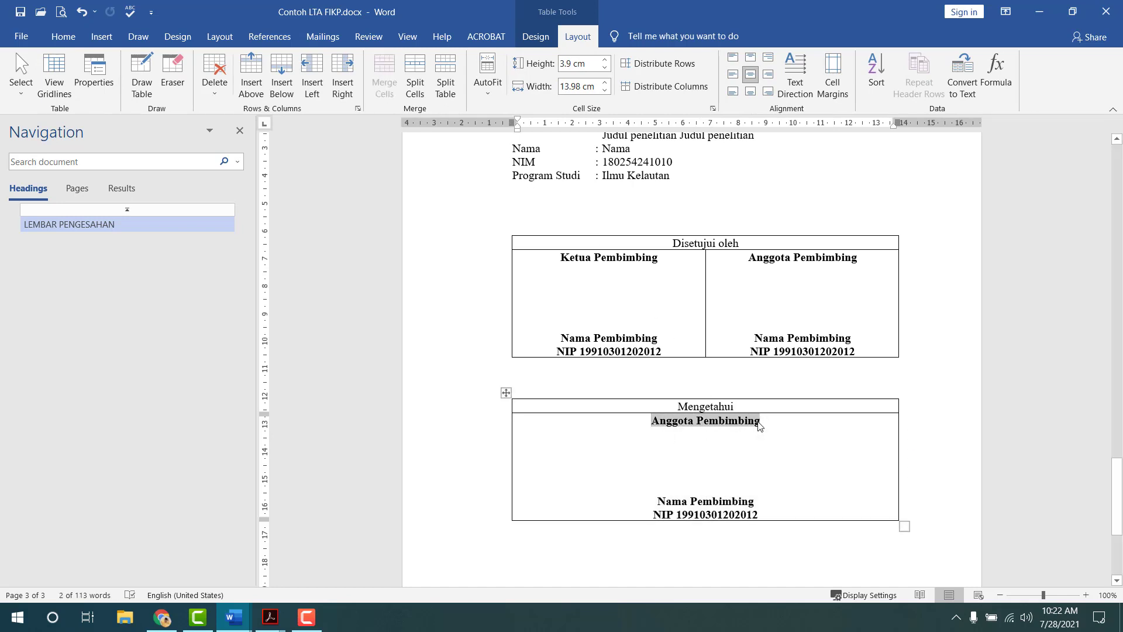
{"action": "type", "text": "Ketua Prog"}
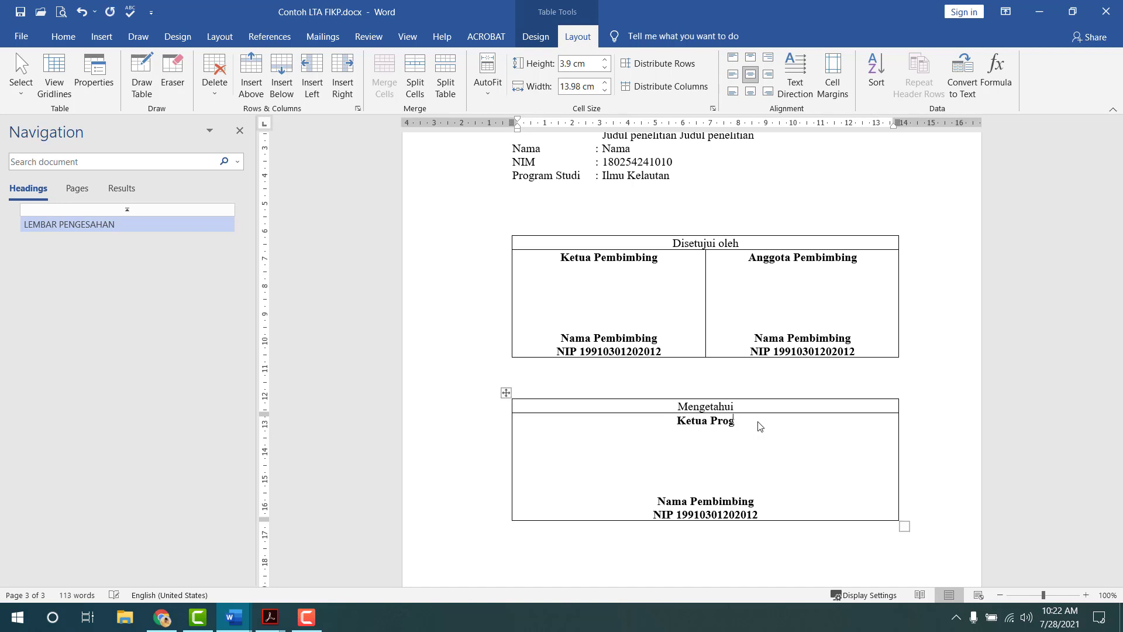
{"action": "type", "text": "ram Studi"}
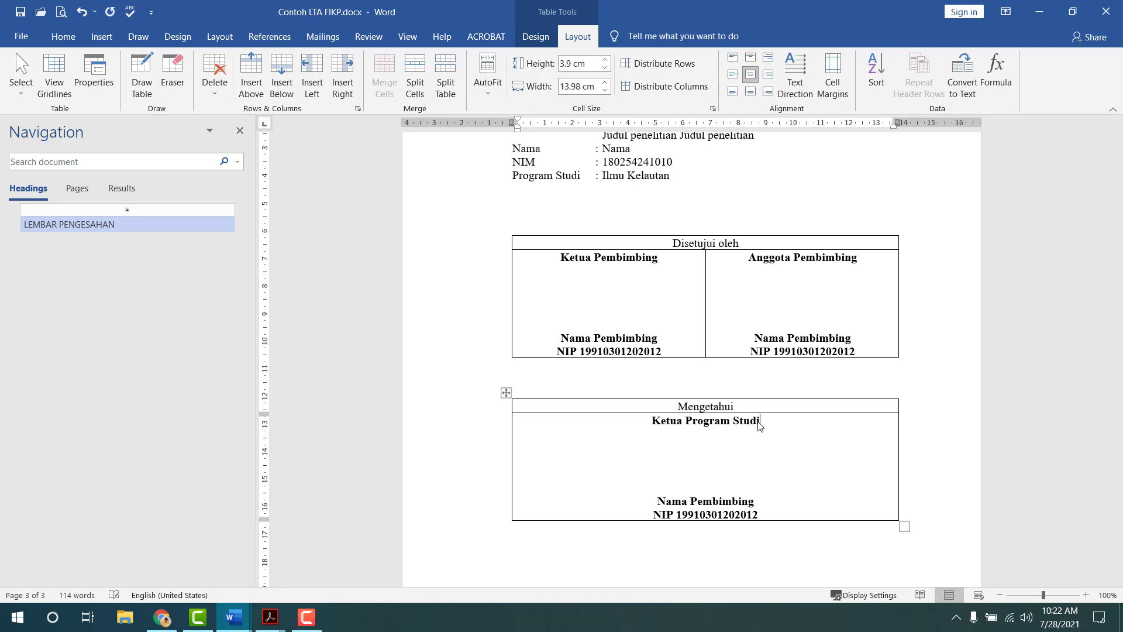
{"action": "left_click_drag", "start_coordinate": [659, 502], "coordinate": [759, 503]}
{"action": "type", "text": "N"}
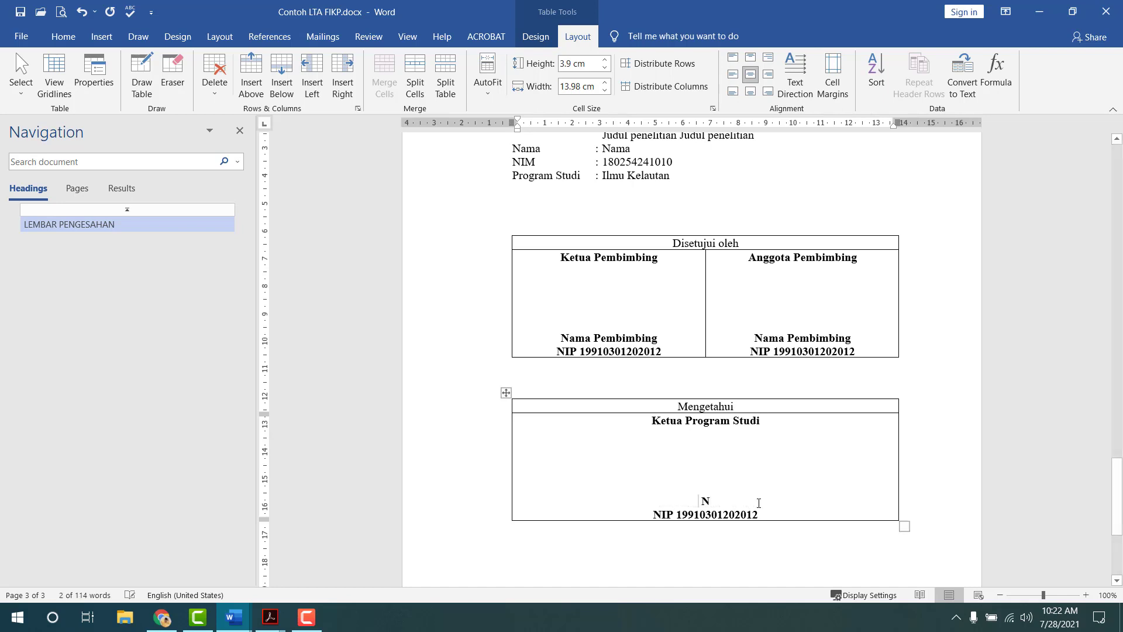
{"action": "type", "text": "ama Ketua"}
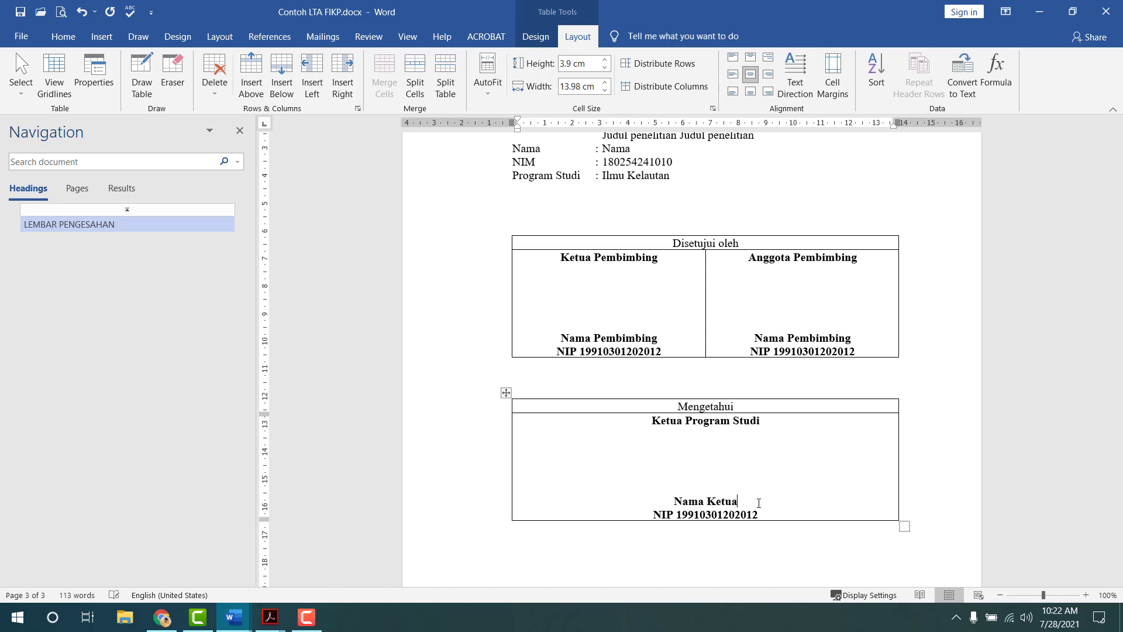
{"action": "type", "text": " Program Studi"}
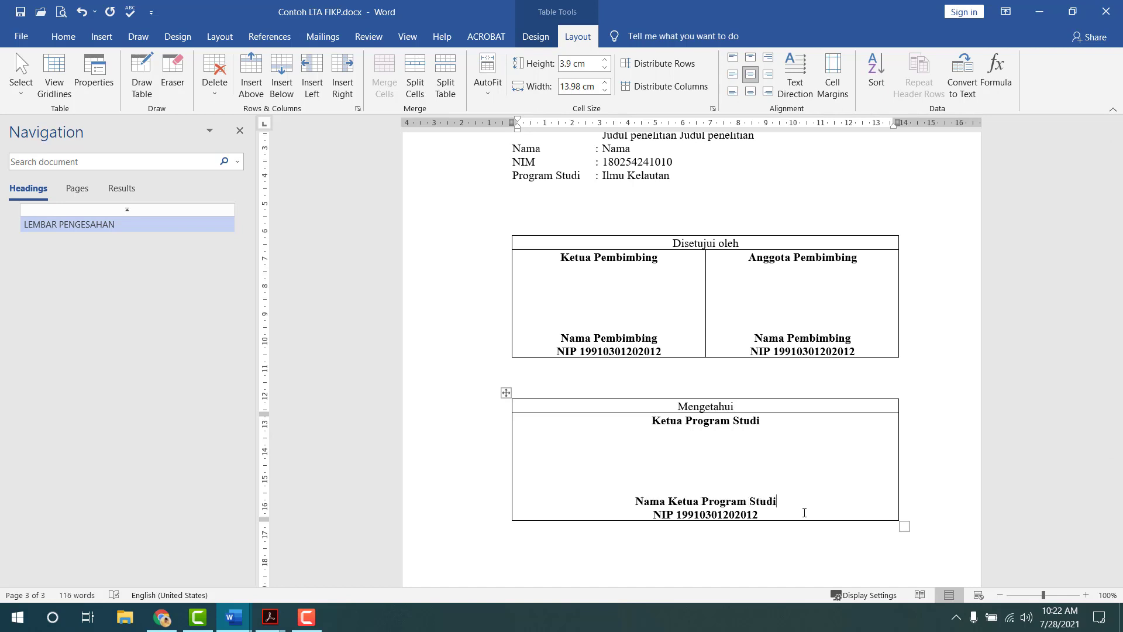
- Add a blank line to both the Mengetahui and Disetujui oleh header rows
{"action": "scroll", "coordinate": [804, 512], "scroll_direction": "down", "scroll_amount": 3}
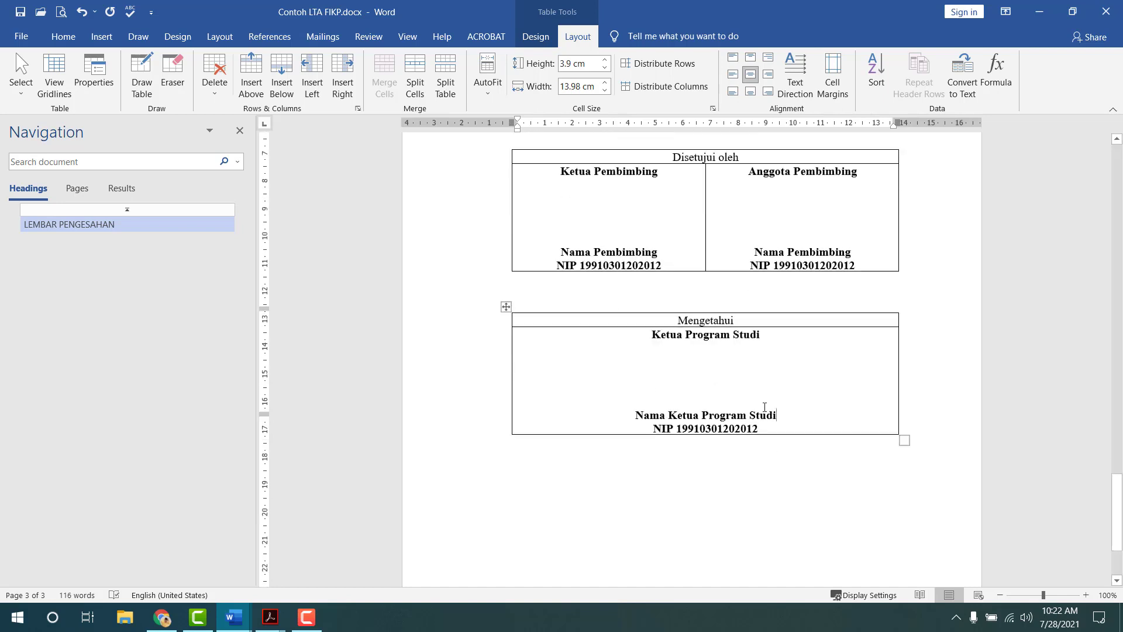
{"action": "scroll", "coordinate": [731, 445], "scroll_direction": "up", "scroll_amount": 2}
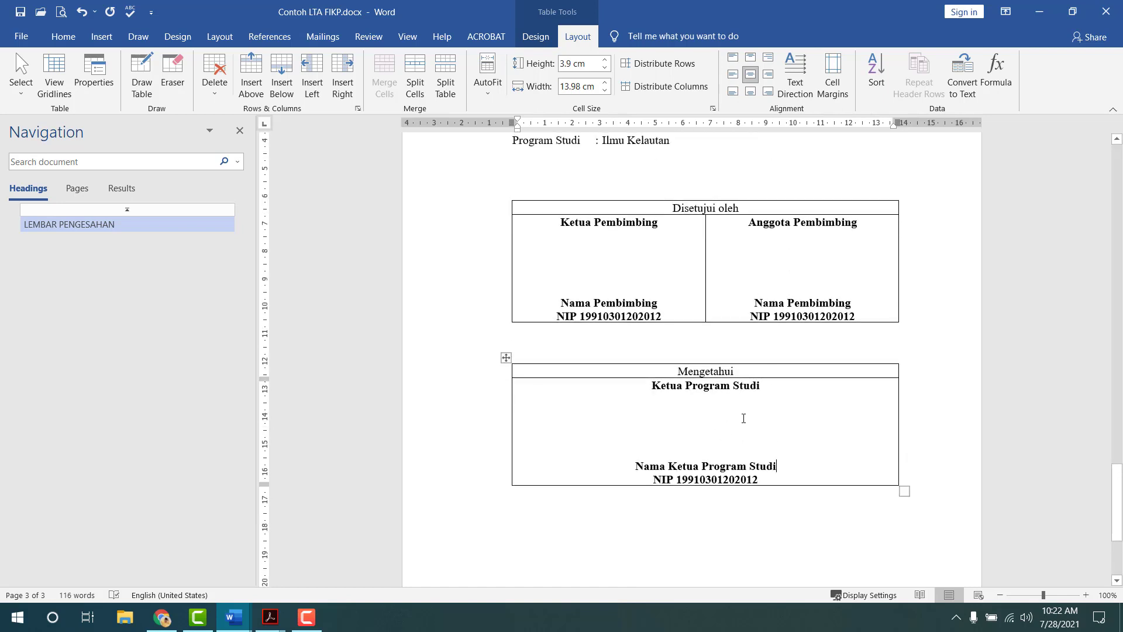
{"action": "left_click", "coordinate": [775, 371]}
{"action": "key", "text": "Return"}
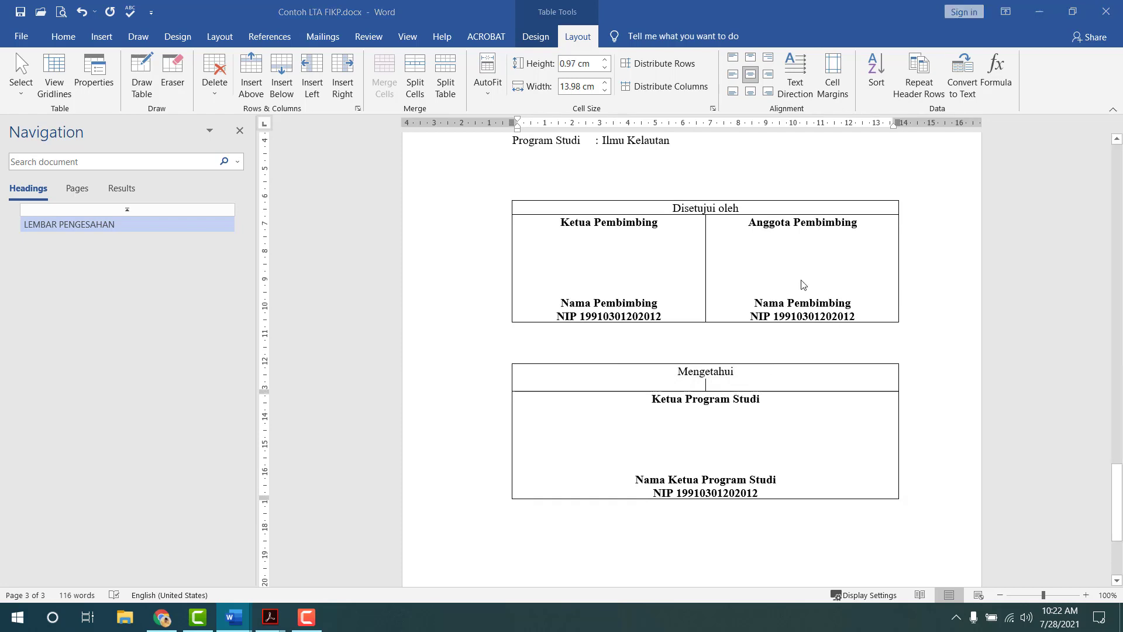
{"action": "key", "text": "alt+Tab"}
{"action": "scroll", "coordinate": [741, 252], "scroll_direction": "up", "scroll_amount": 4}
{"action": "key", "text": "alt+Tab"}
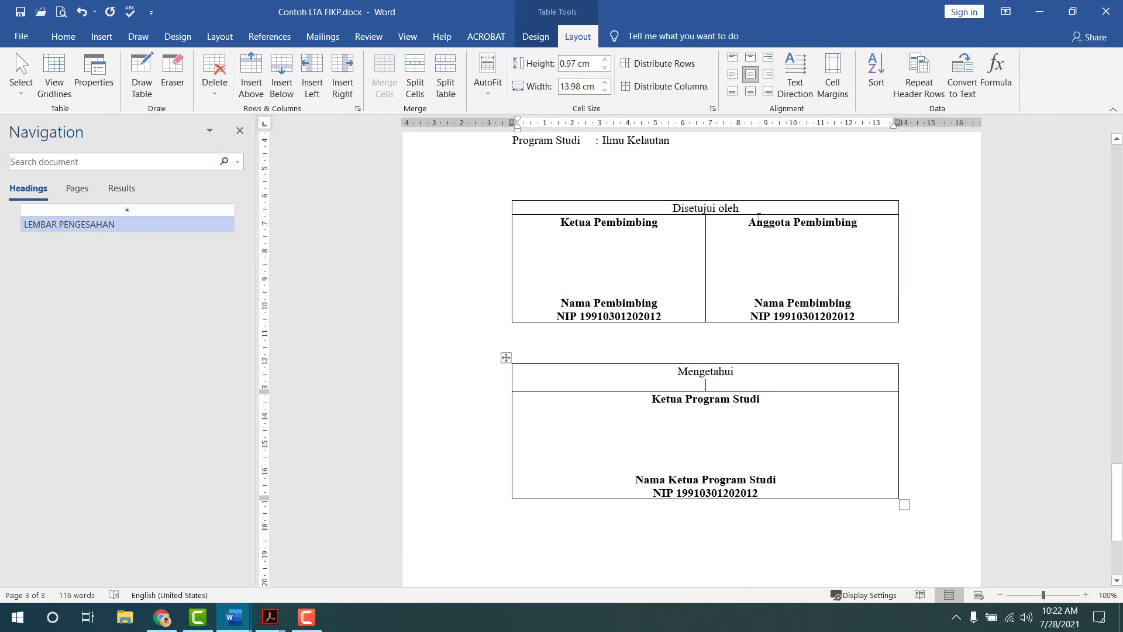
{"action": "left_click", "coordinate": [758, 211]}
{"action": "key", "text": "Return"}
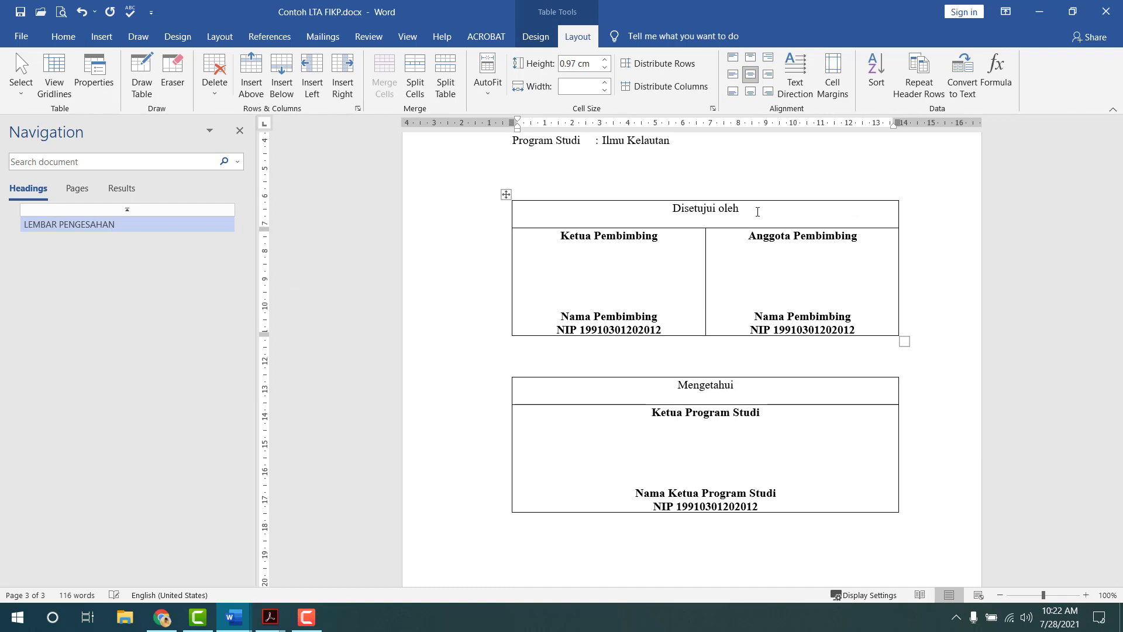
{"action": "scroll", "coordinate": [526, 257], "scroll_direction": "up", "scroll_amount": 2}
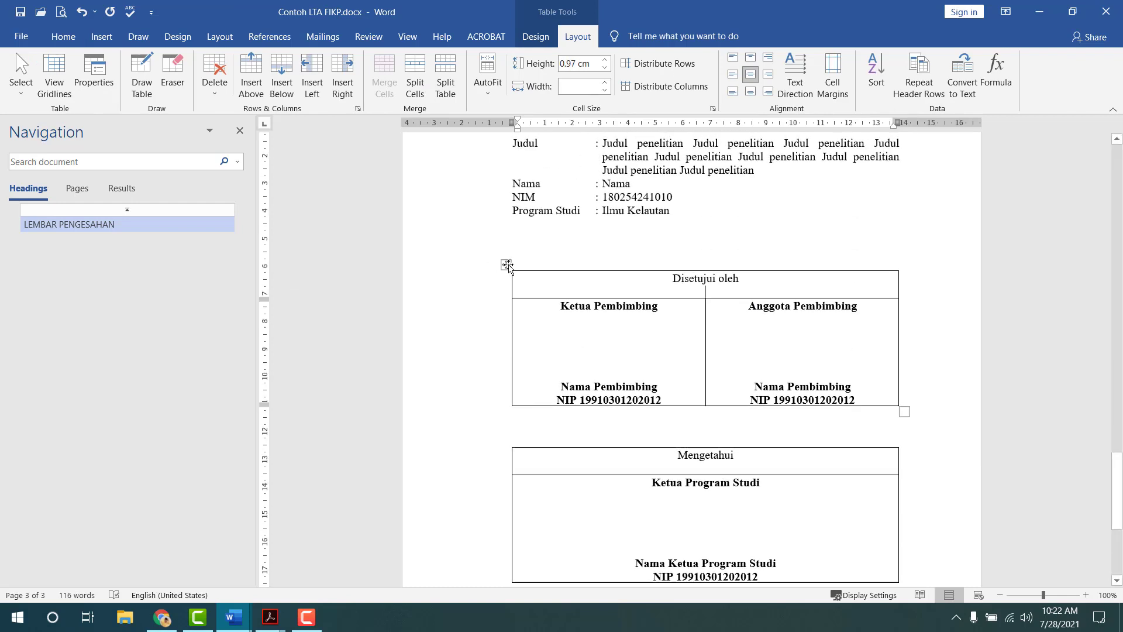
{"action": "left_click", "coordinate": [507, 265]}
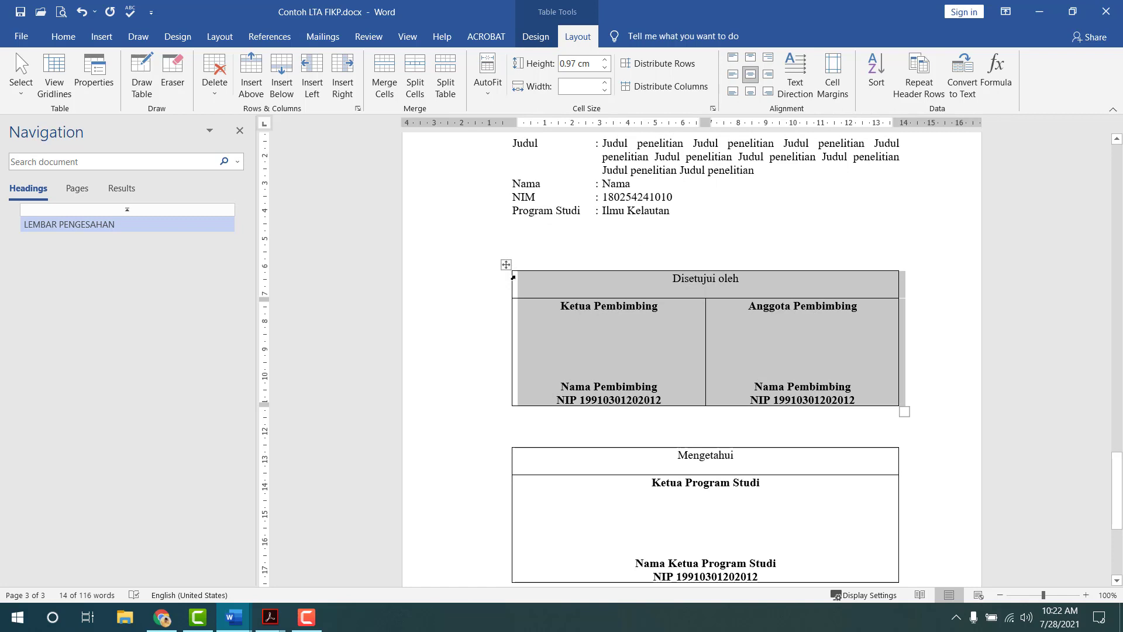
- Set No Border on both the Disetujui oleh and Mengetahui tables
{"action": "left_click", "coordinate": [535, 36]}
{"action": "left_click", "coordinate": [718, 93]}
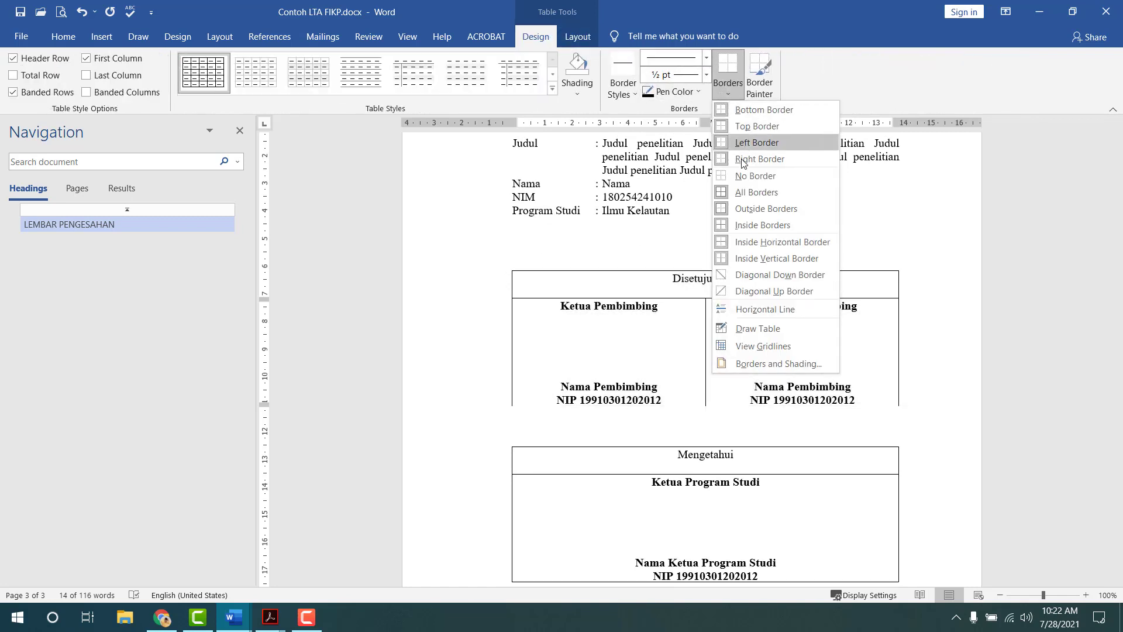
{"action": "left_click", "coordinate": [736, 177]}
{"action": "scroll", "coordinate": [722, 310], "scroll_direction": "down", "scroll_amount": 3}
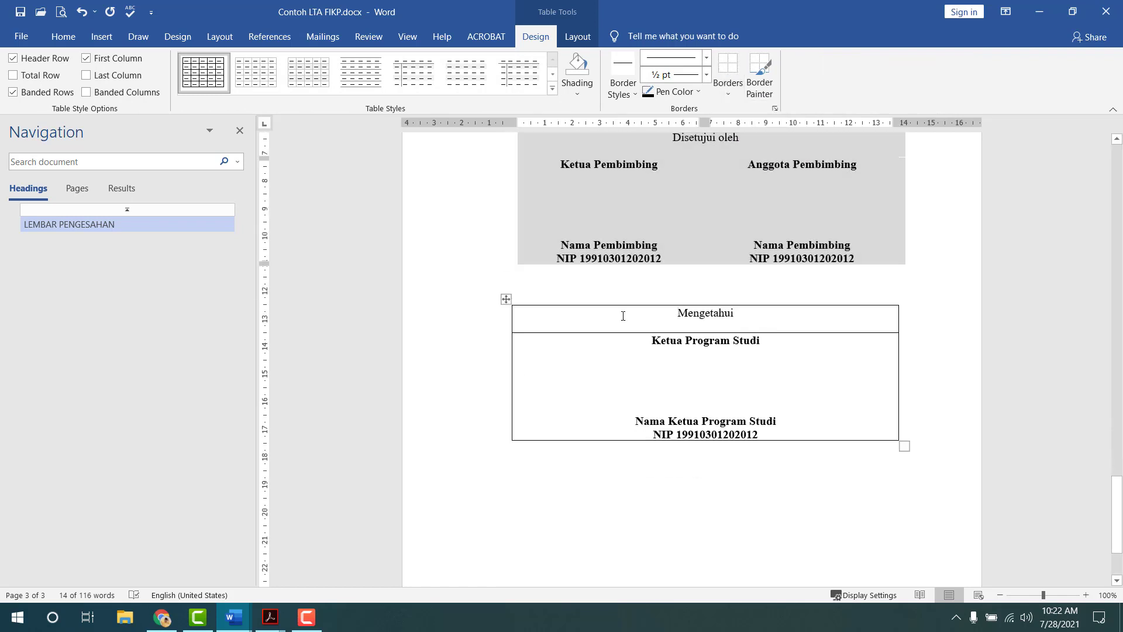
{"action": "left_click", "coordinate": [622, 316]}
{"action": "left_click", "coordinate": [506, 299]}
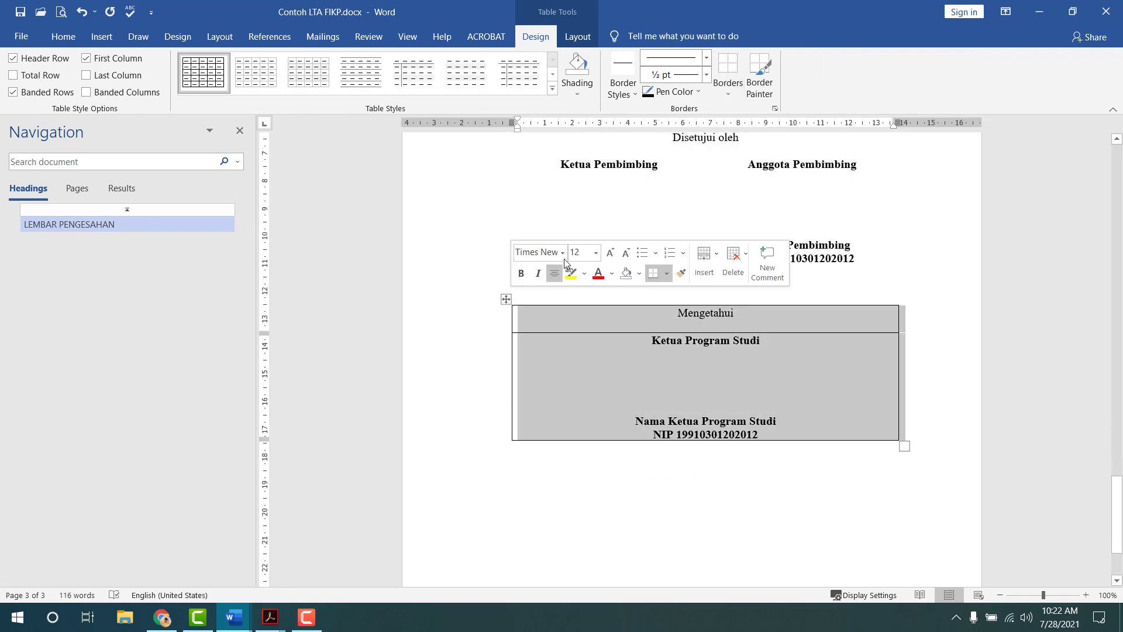
{"action": "left_click", "coordinate": [727, 92]}
{"action": "left_click", "coordinate": [746, 177]}
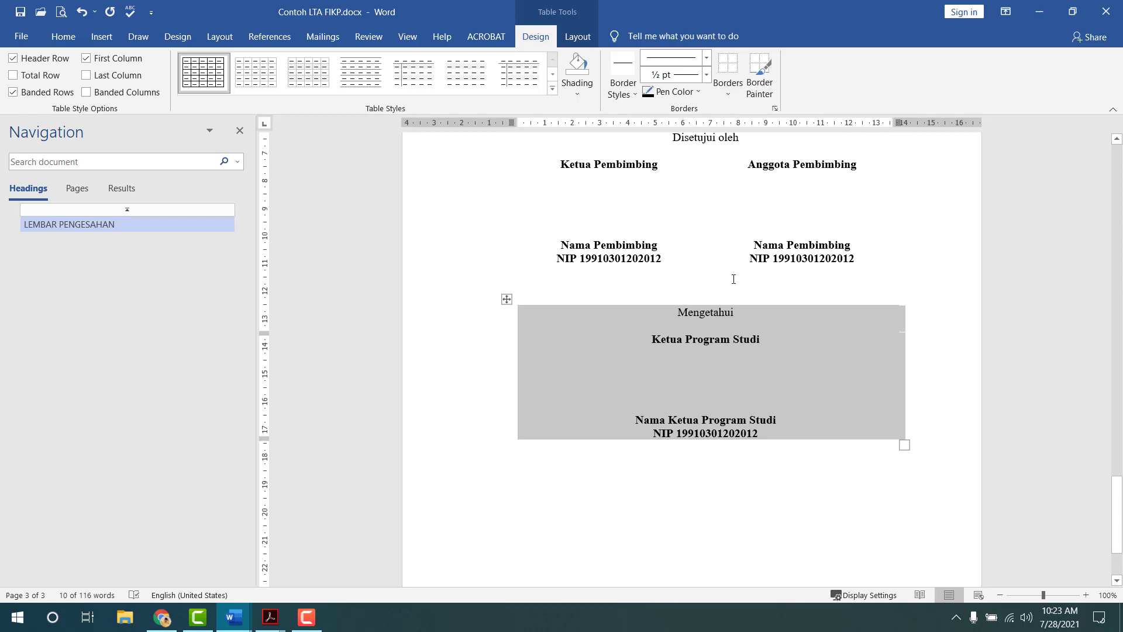
- Show the print preview of the finished page 3
{"action": "left_click", "coordinate": [734, 280]}
{"action": "scroll", "coordinate": [725, 299], "scroll_direction": "up", "scroll_amount": 3}
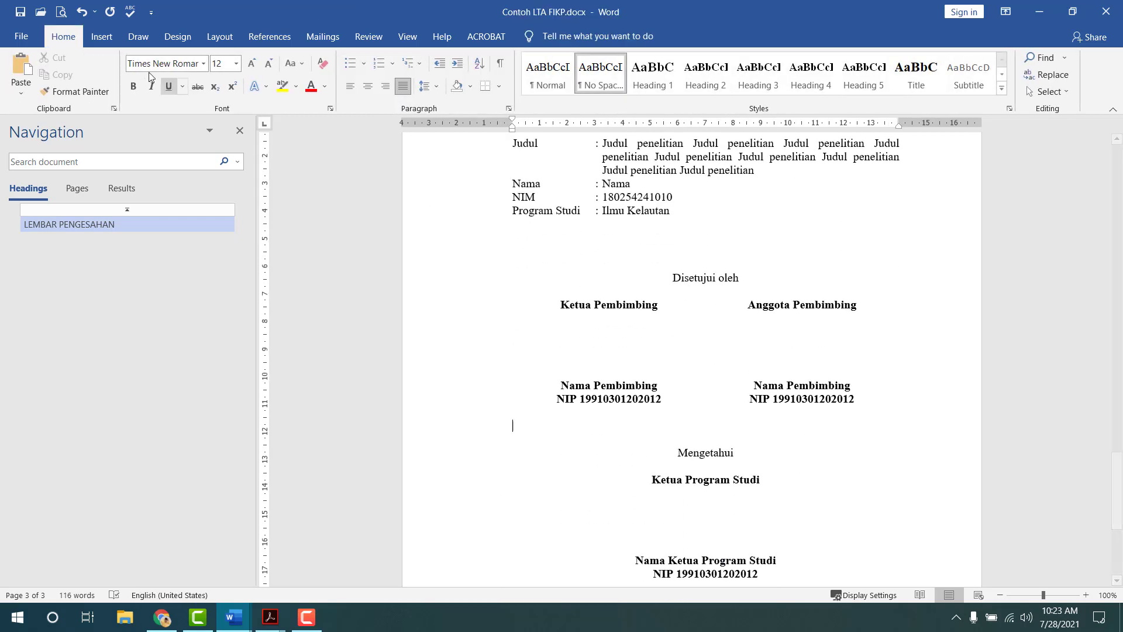
{"action": "left_click", "coordinate": [61, 12]}
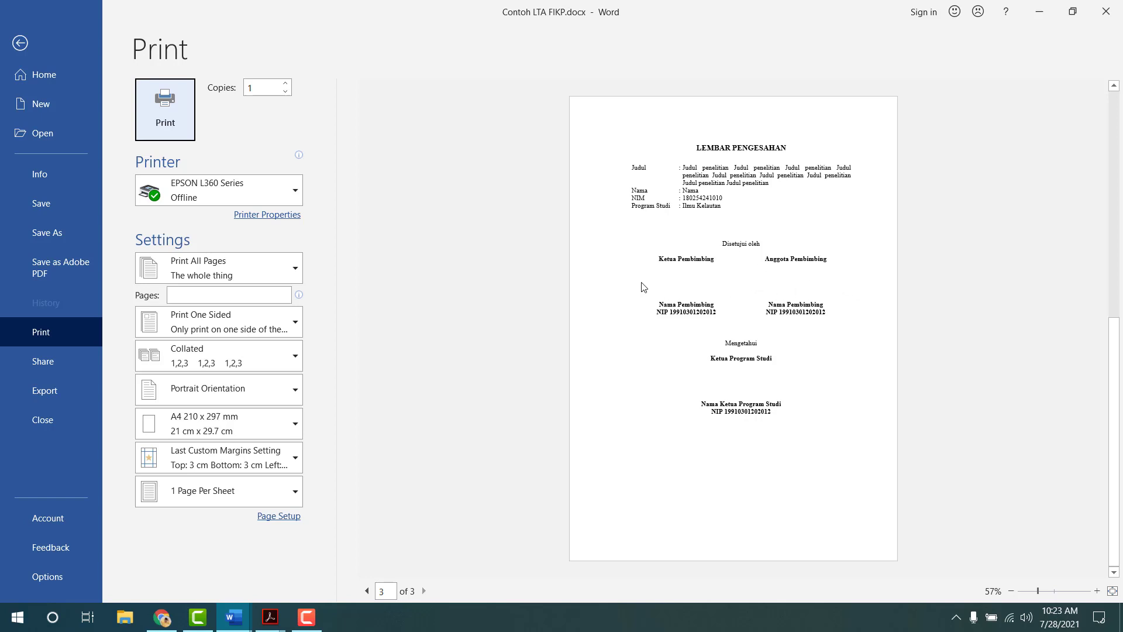
- Leave print preview and put All Borders on the Disetujui oleh approval table
{"action": "key", "text": "Escape"}
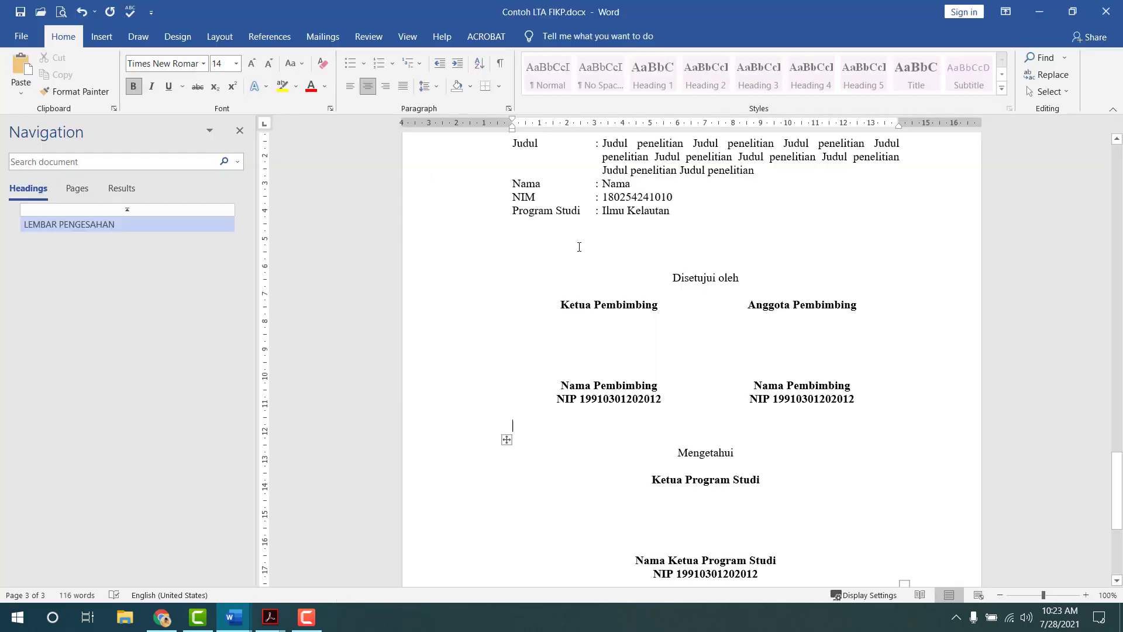
{"action": "left_click", "coordinate": [507, 265]}
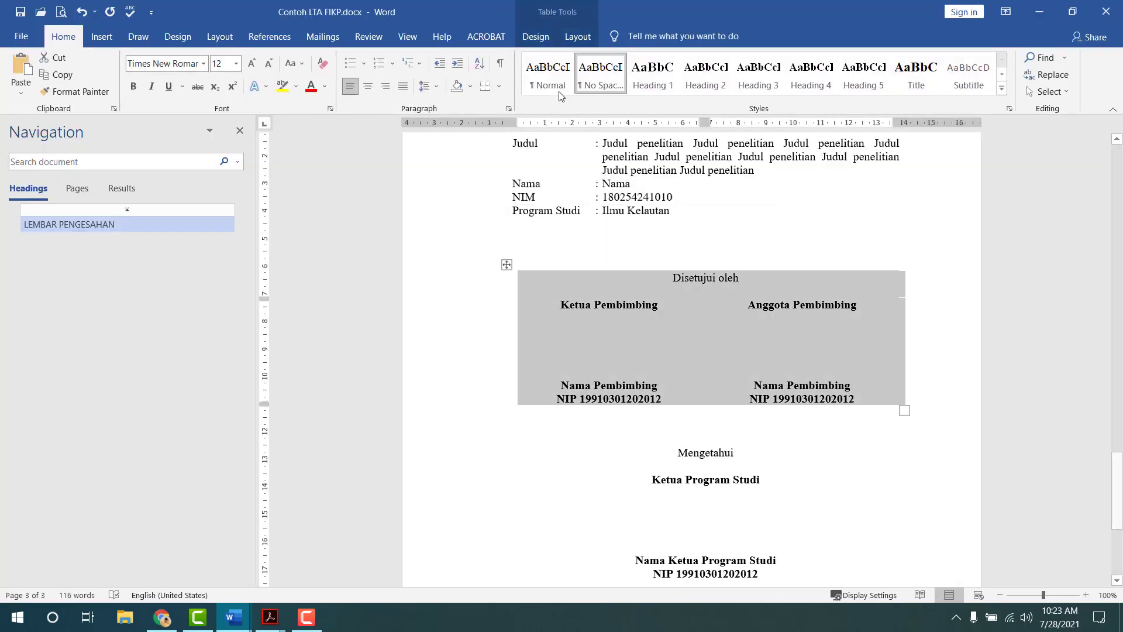
{"action": "left_click", "coordinate": [565, 37]}
{"action": "left_click", "coordinate": [535, 36]}
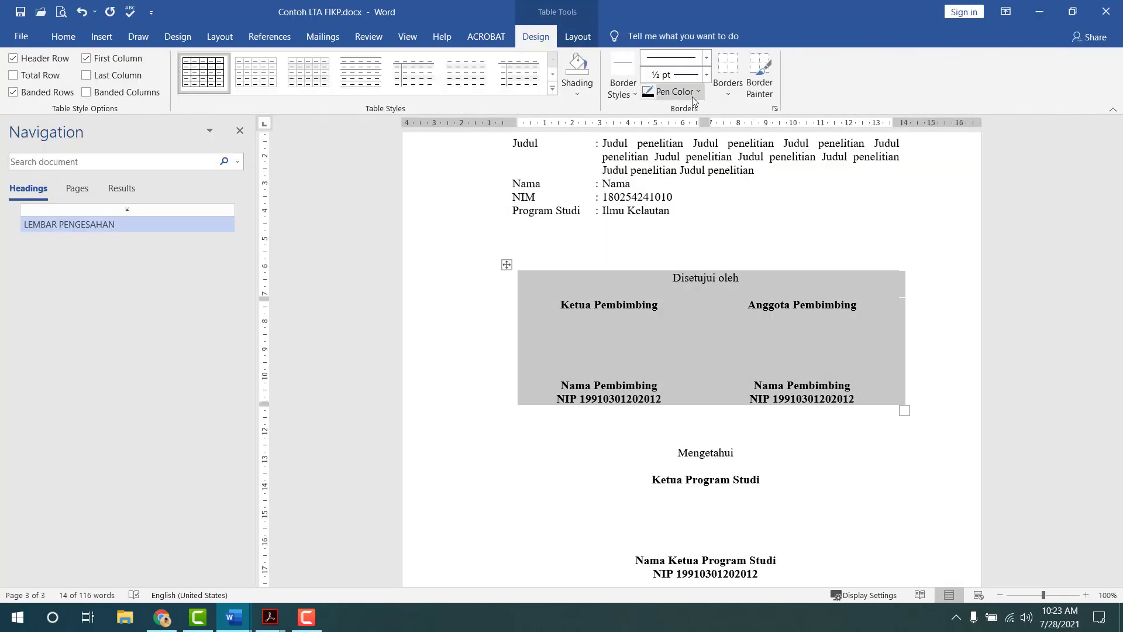
{"action": "left_click", "coordinate": [727, 95]}
{"action": "left_click", "coordinate": [740, 191]}
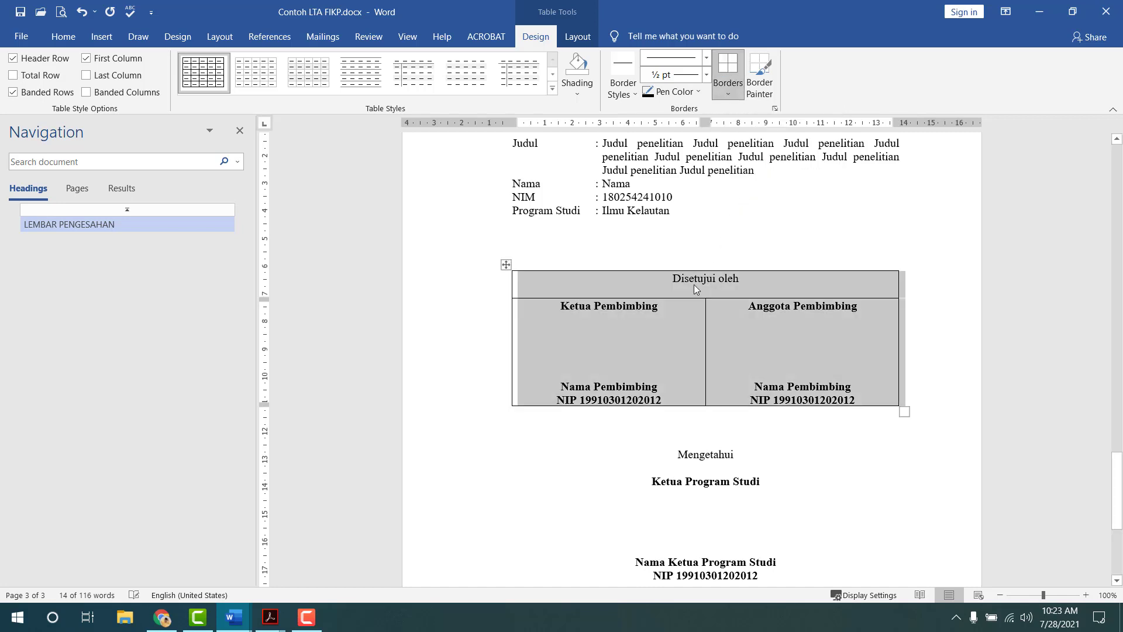
{"action": "left_click", "coordinate": [677, 336]}
- Drag the approval table's left edge further left
{"action": "scroll", "coordinate": [685, 369], "scroll_direction": "down", "scroll_amount": 3}
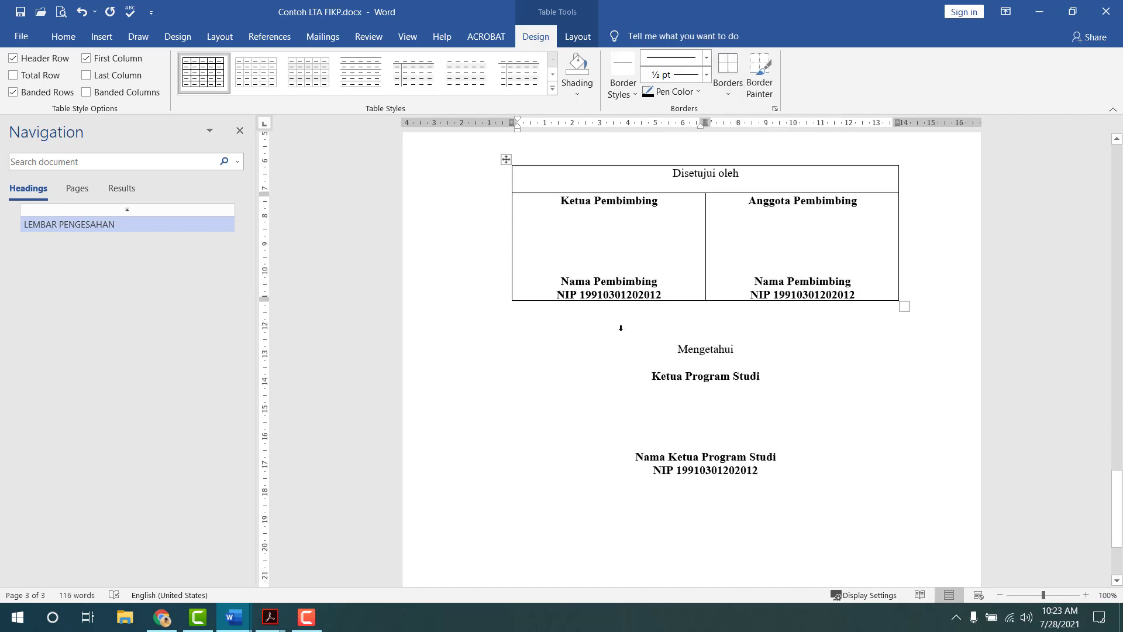
{"action": "left_click_drag", "start_coordinate": [510, 245], "coordinate": [471, 243]}
{"action": "scroll", "coordinate": [519, 311], "scroll_direction": "up", "scroll_amount": 5}
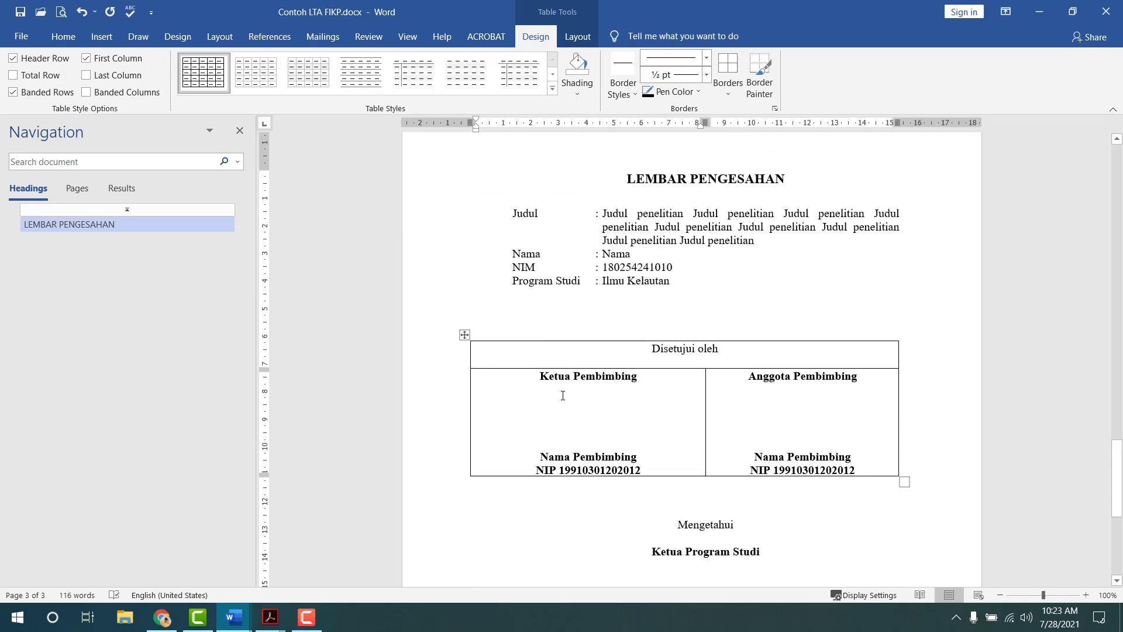
{"action": "left_click", "coordinate": [407, 38]}
- With gridlines on, drag the table's left and right edges outward, then the left edge back
{"action": "left_click", "coordinate": [319, 75]}
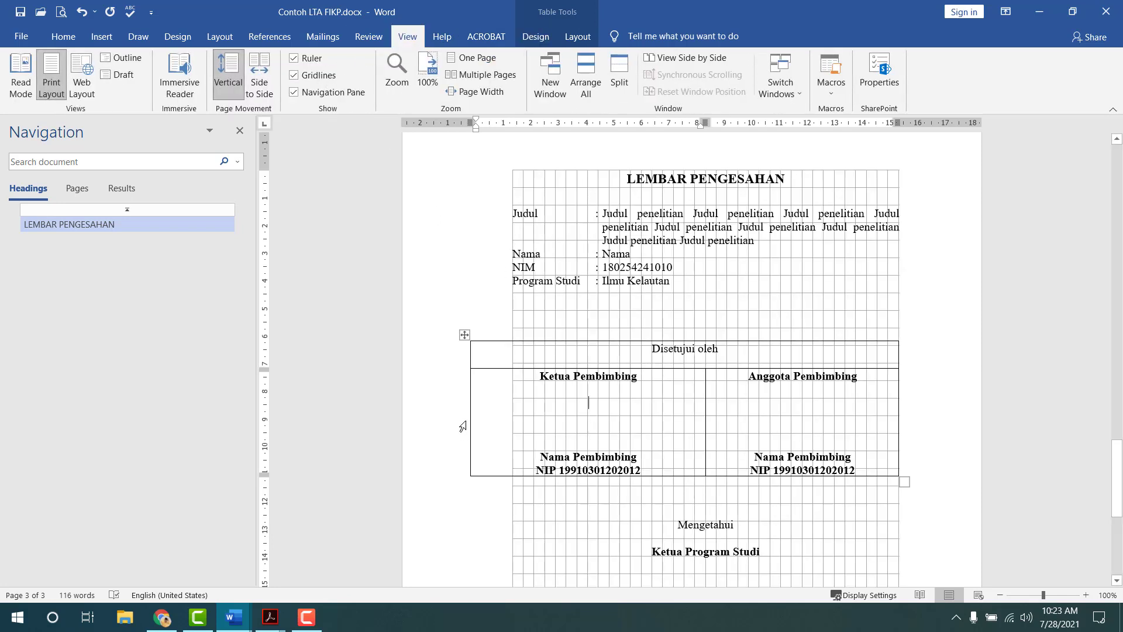
{"action": "left_click_drag", "start_coordinate": [470, 419], "coordinate": [420, 418]}
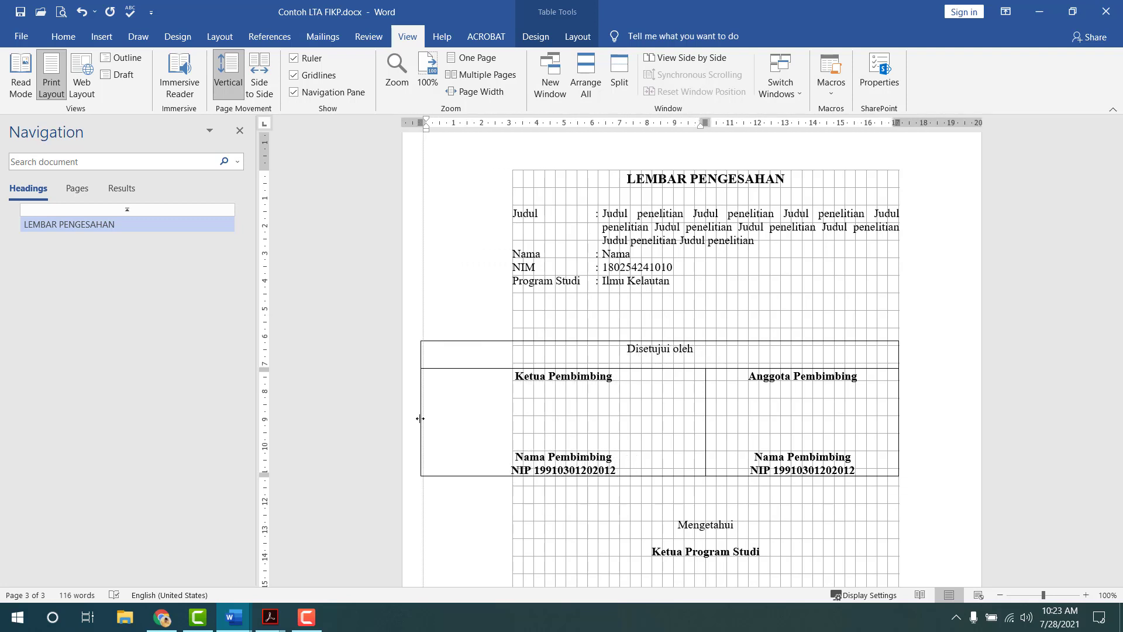
{"action": "left_click_drag", "start_coordinate": [420, 419], "coordinate": [422, 419]}
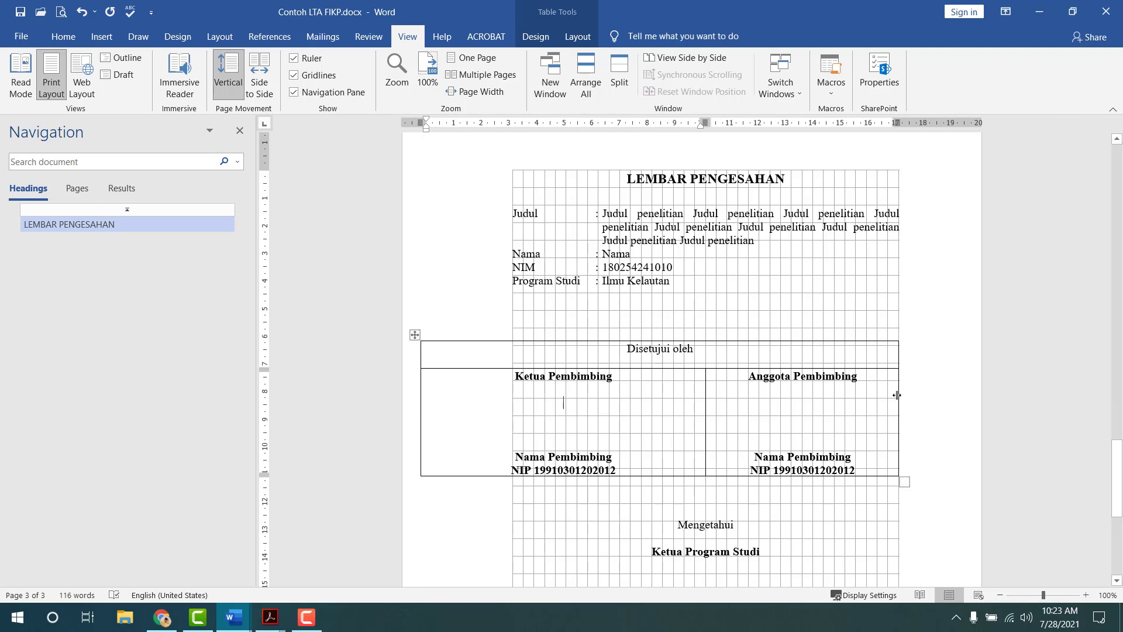
{"action": "left_click_drag", "start_coordinate": [899, 394], "coordinate": [974, 389]}
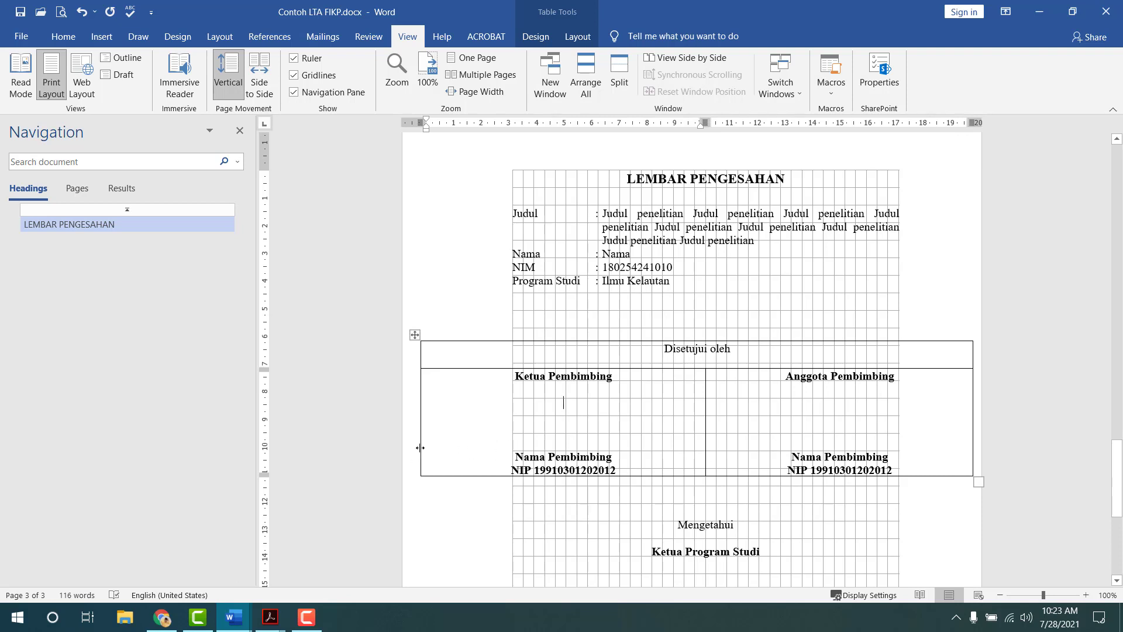
{"action": "left_click_drag", "start_coordinate": [421, 430], "coordinate": [461, 436]}
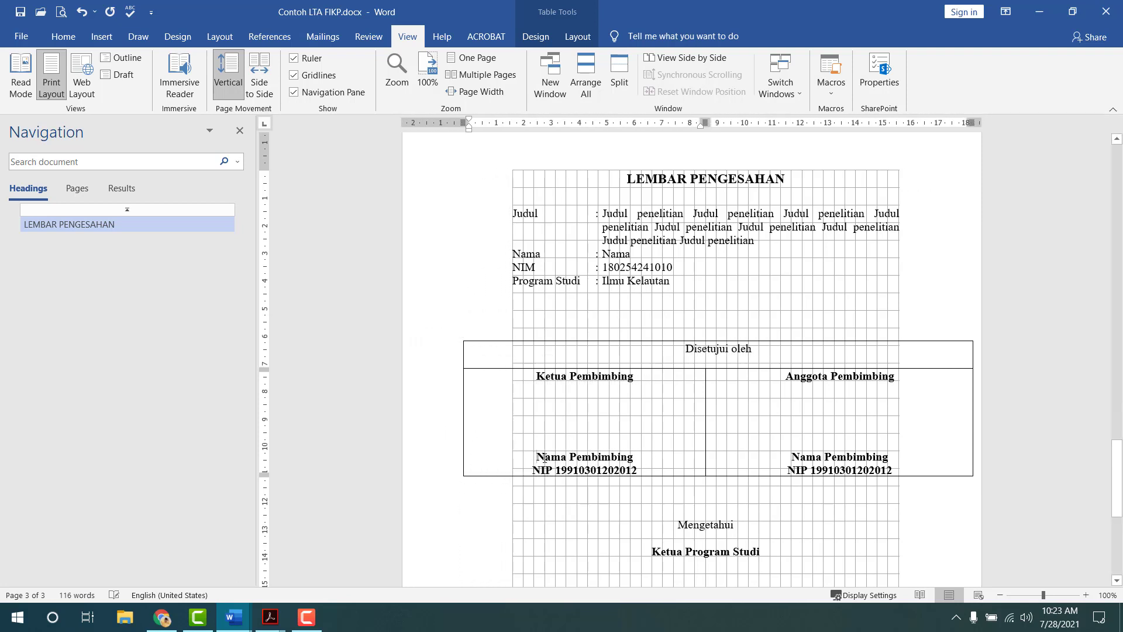
- Undo stray typing over Nama Pembimbing, realign both table edges to the margins, and hide gridlines
{"action": "left_click_drag", "start_coordinate": [538, 459], "coordinate": [637, 456]}
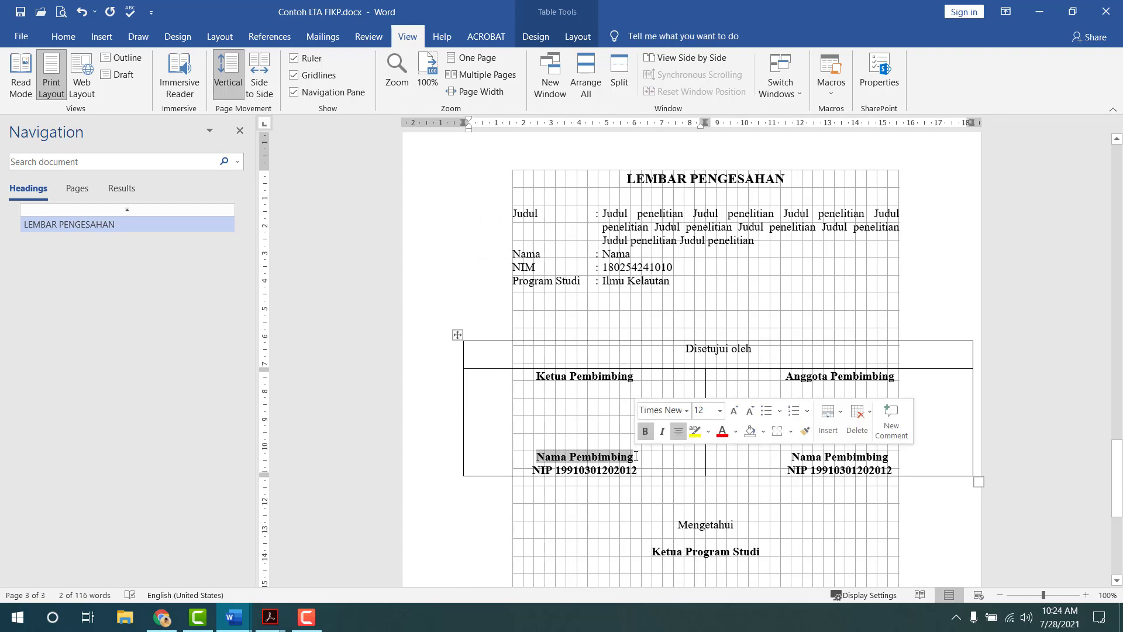
{"action": "type", "text": "aaaaaaaaaaaaaaaaaaaaaaaaaaaaaaaa"}
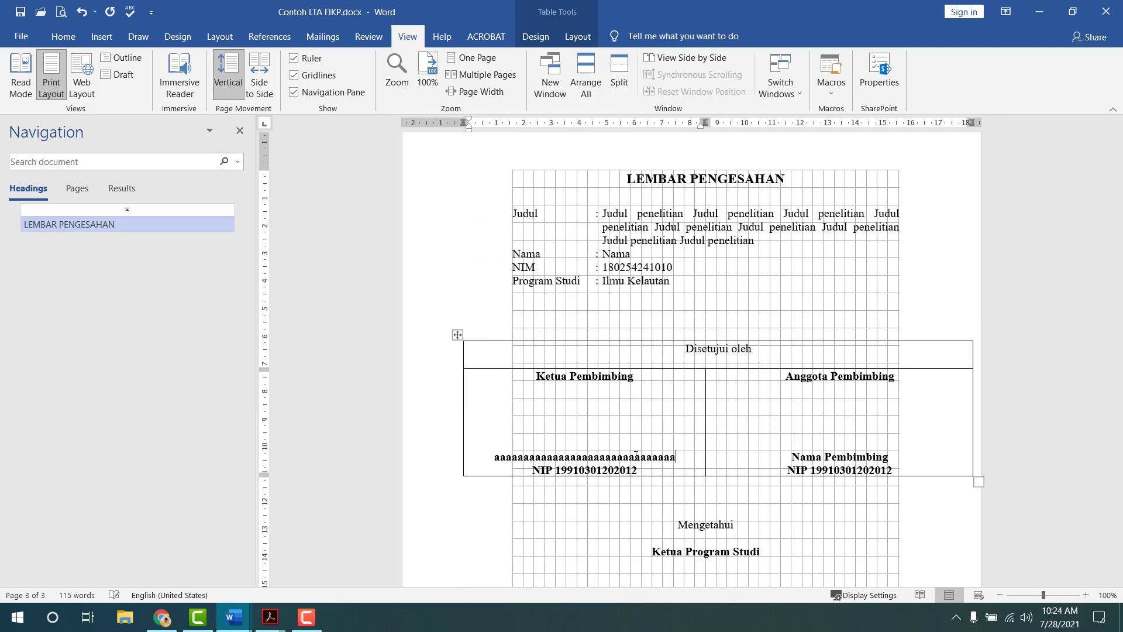
{"action": "key", "text": "ctrl+z"}
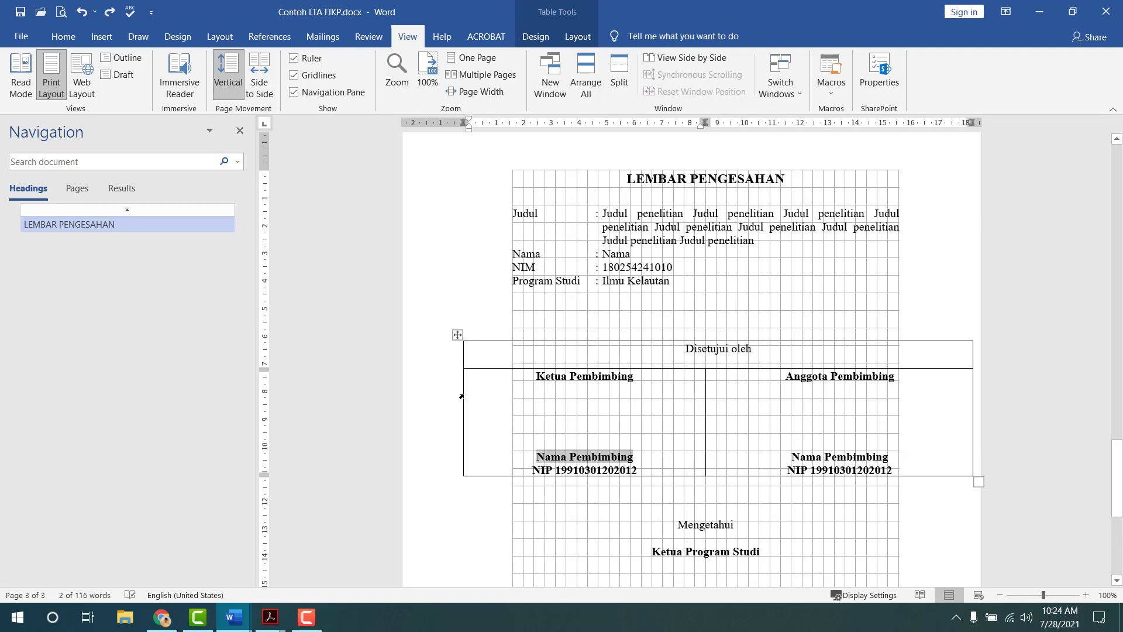
{"action": "left_click_drag", "start_coordinate": [461, 397], "coordinate": [510, 397]}
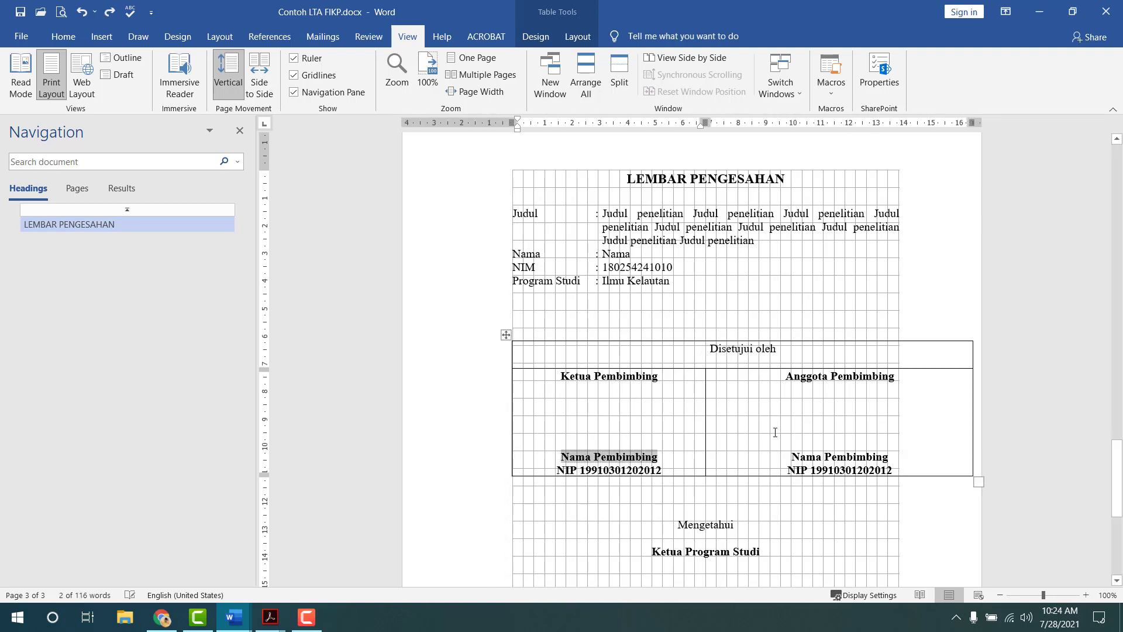
{"action": "left_click_drag", "start_coordinate": [971, 396], "coordinate": [900, 397]}
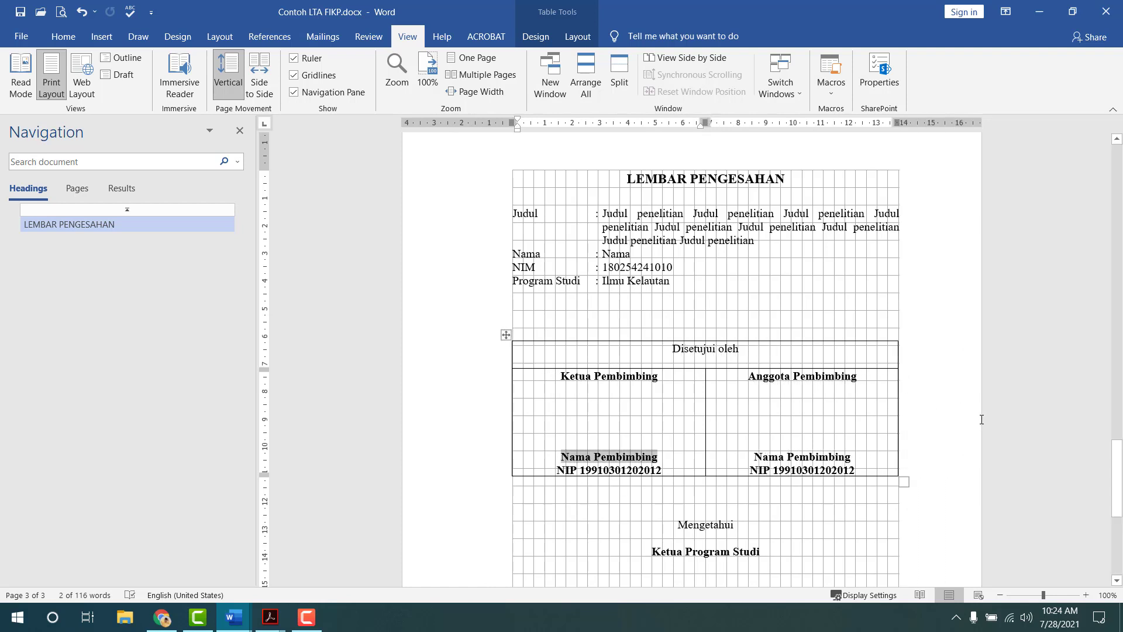
{"action": "left_click", "coordinate": [294, 75]}
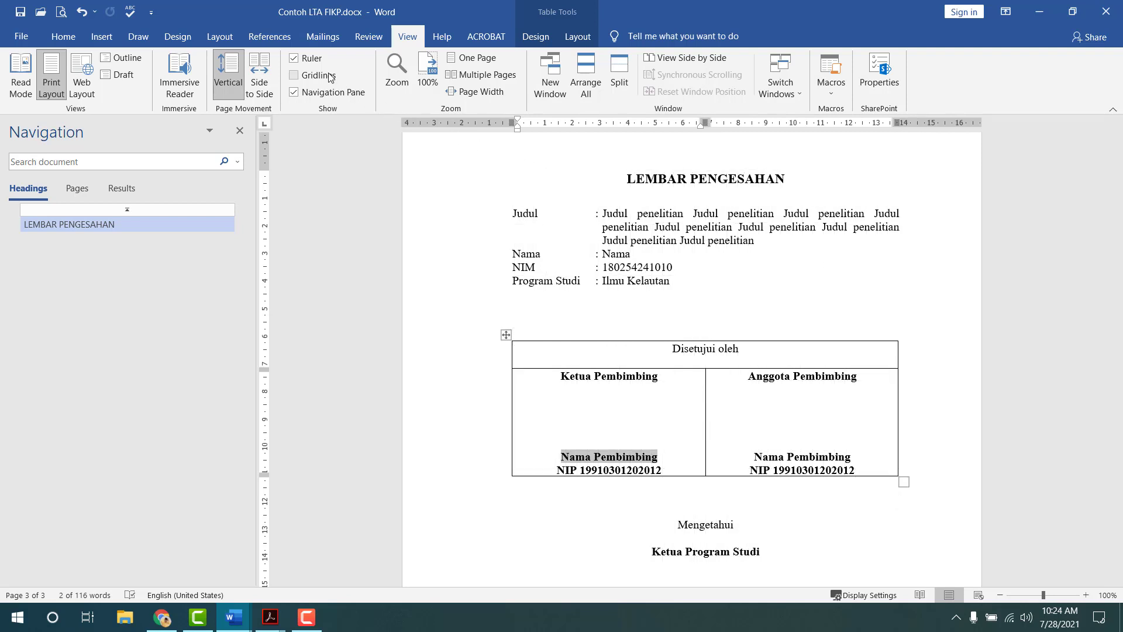
- Set No Border on the approval table again
{"action": "left_click", "coordinate": [506, 335]}
{"action": "left_click", "coordinate": [536, 37]}
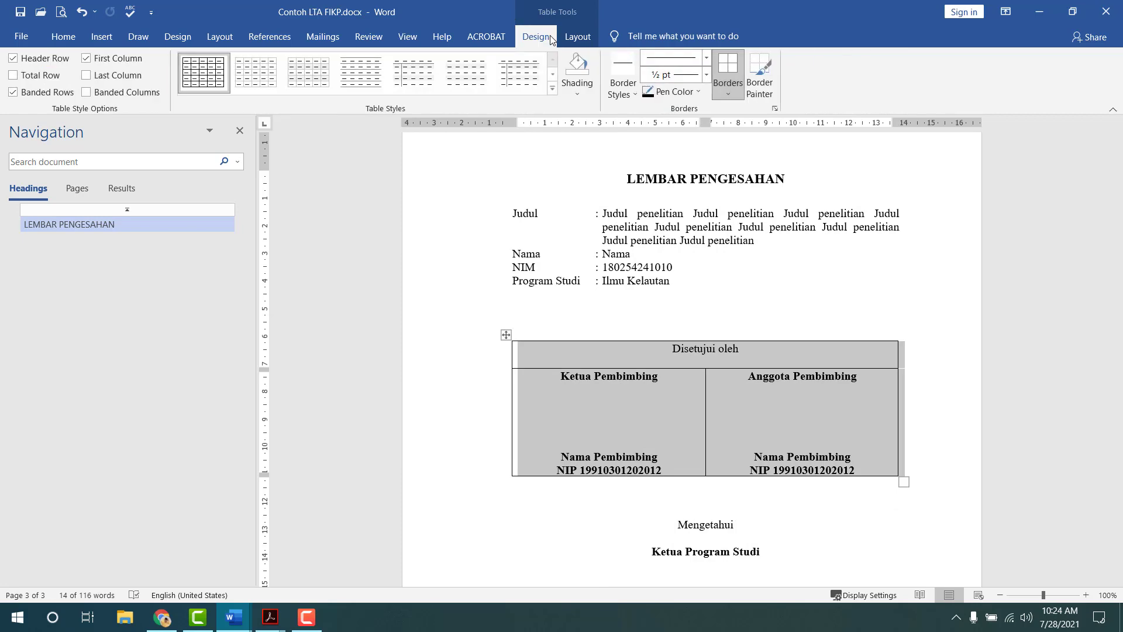
{"action": "left_click", "coordinate": [732, 95]}
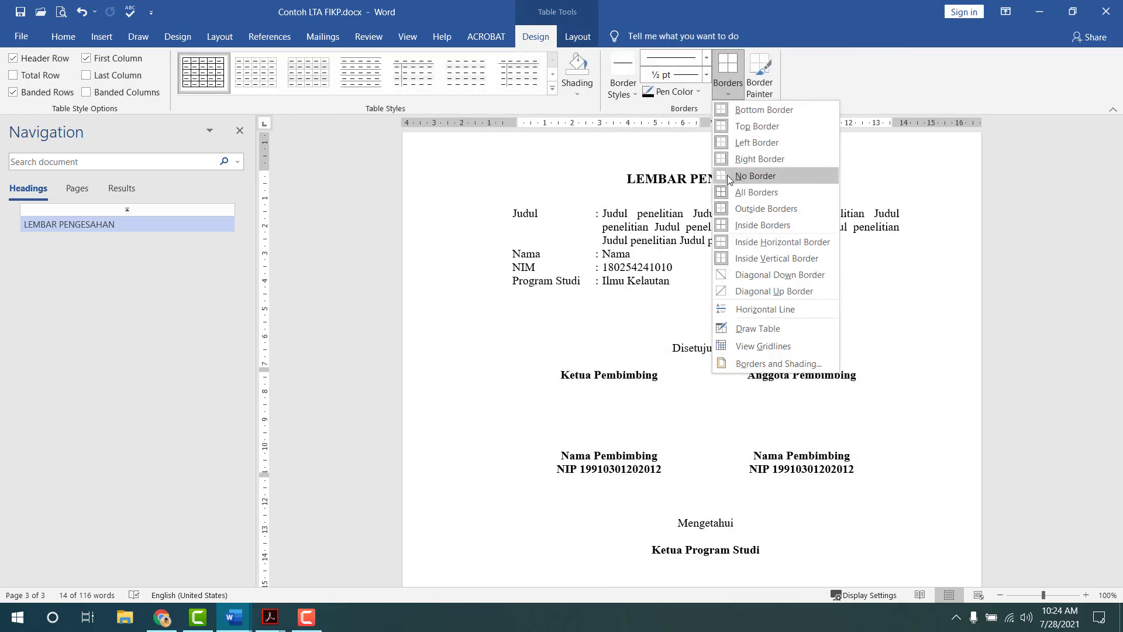
{"action": "left_click", "coordinate": [732, 178]}
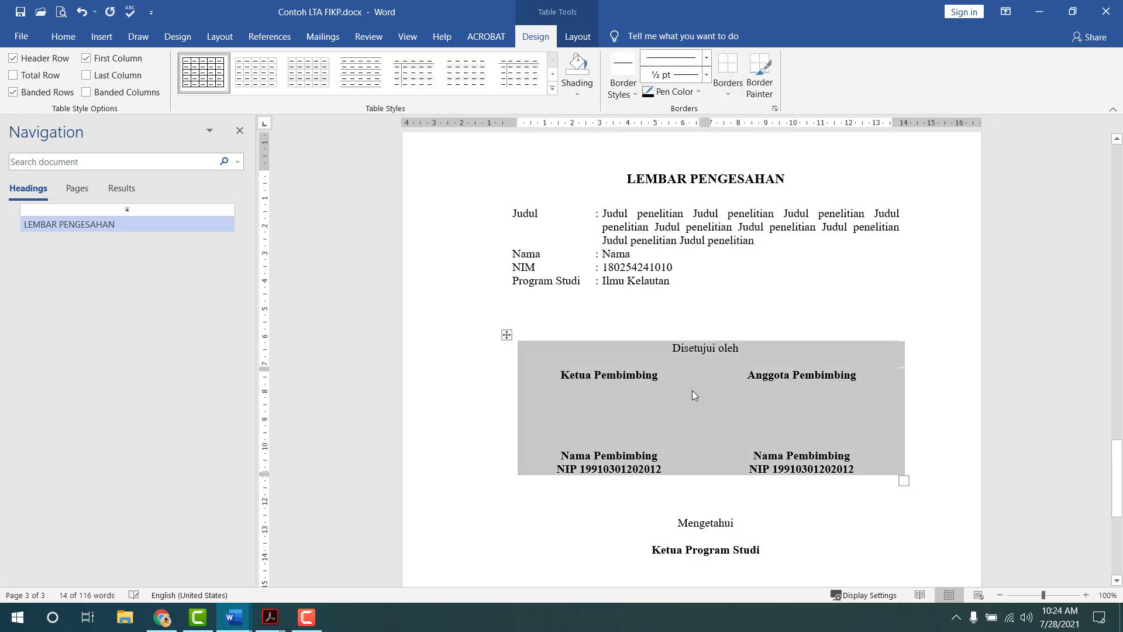
{"action": "left_click", "coordinate": [957, 401]}
{"action": "scroll", "coordinate": [942, 404], "scroll_direction": "down", "scroll_amount": 8}
{"action": "scroll", "coordinate": [740, 412], "scroll_direction": "up", "scroll_amount": 4}
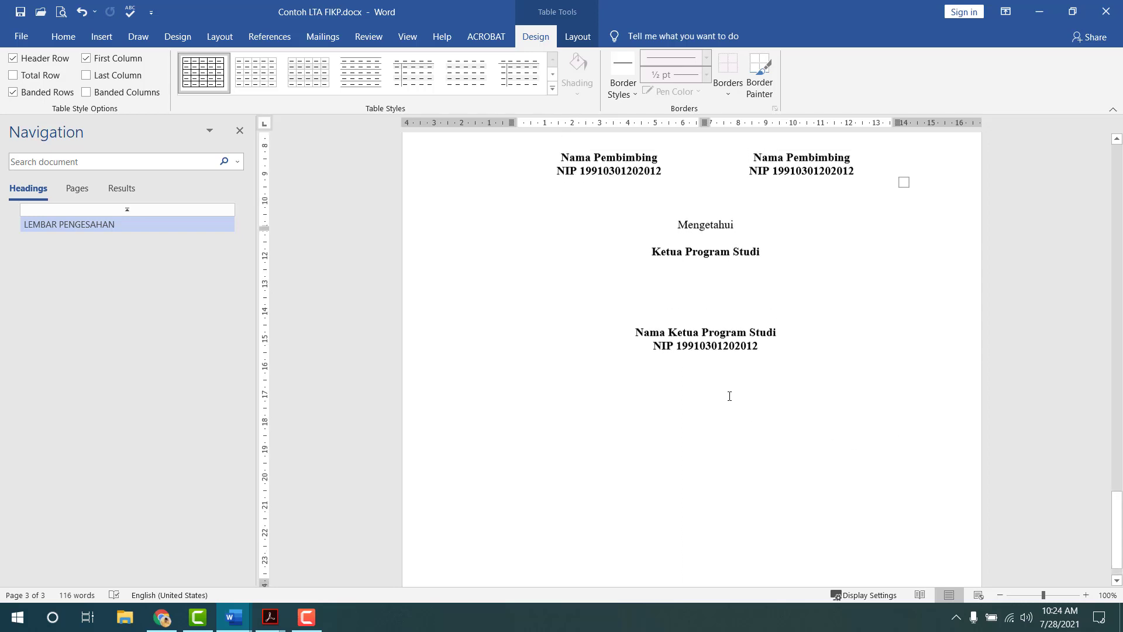
{"action": "scroll", "coordinate": [729, 394], "scroll_direction": "down", "scroll_amount": 5}
{"action": "left_click", "coordinate": [688, 361]}
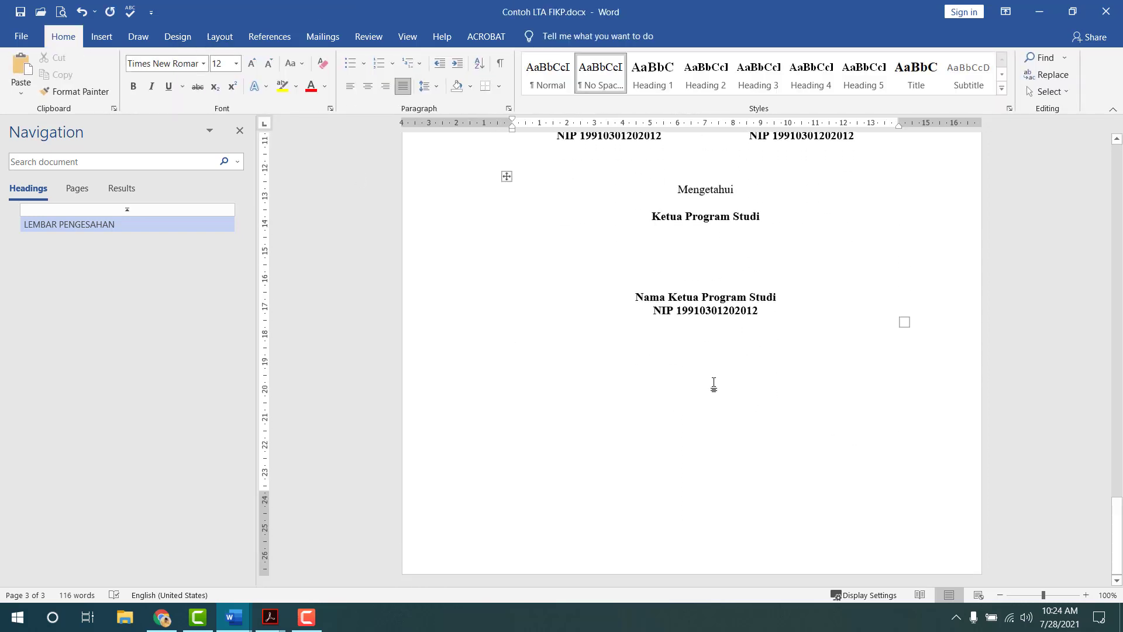
{"action": "scroll", "coordinate": [720, 389], "scroll_direction": "up", "scroll_amount": 10}
- Turn off Link to Previous for page 3's footer
{"action": "double_click", "coordinate": [614, 211]}
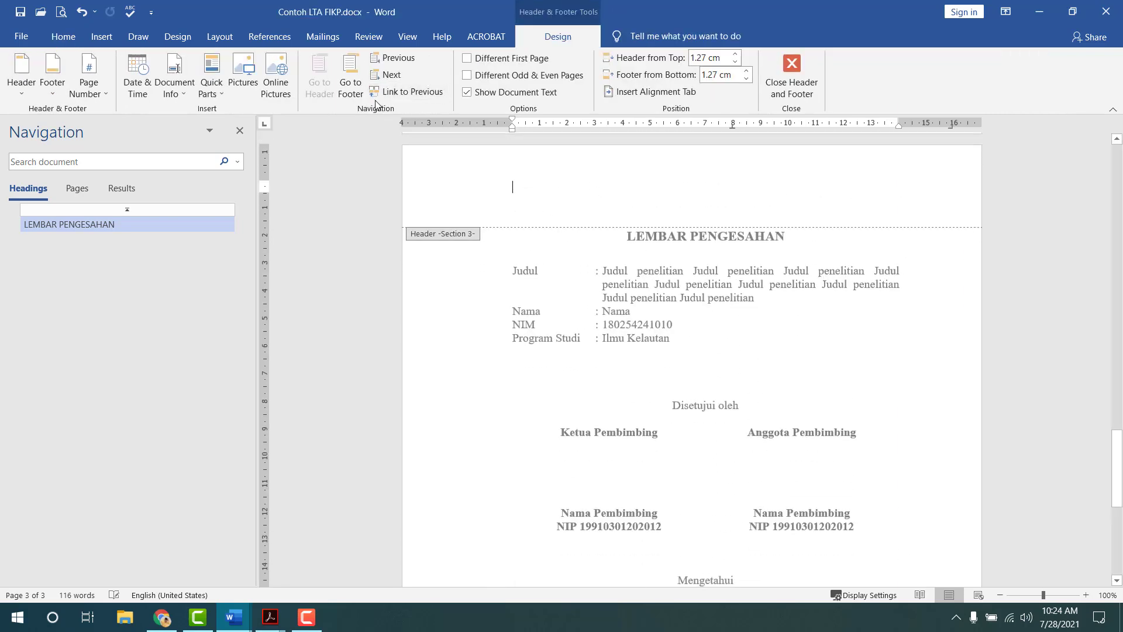
{"action": "left_click", "coordinate": [350, 82]}
{"action": "left_click", "coordinate": [413, 92]}
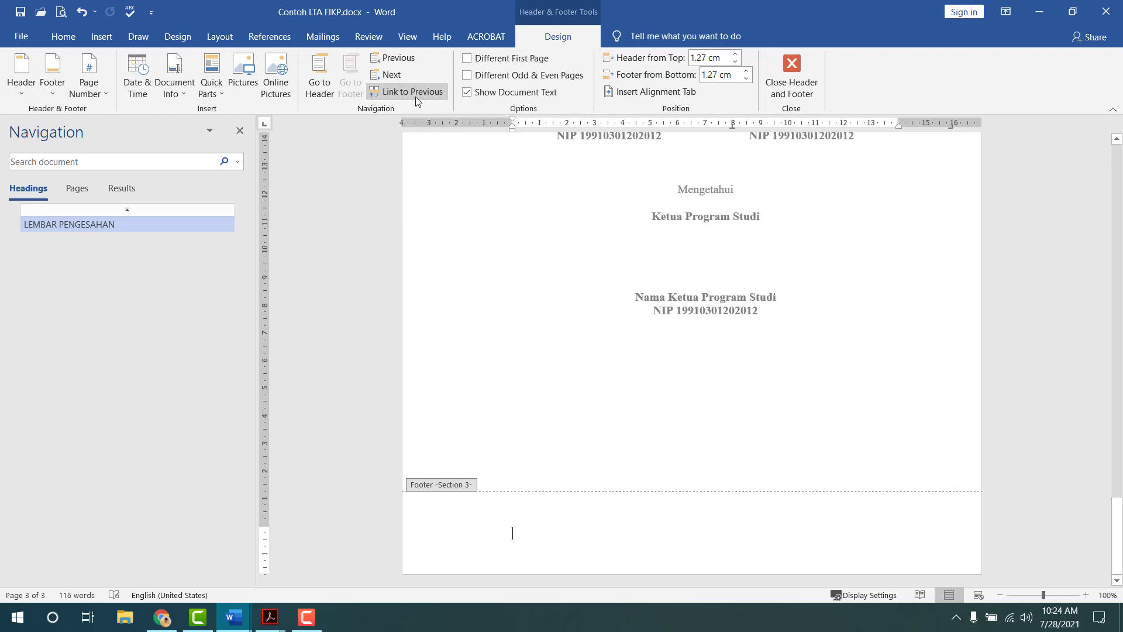
{"action": "scroll", "coordinate": [695, 389], "scroll_direction": "up", "scroll_amount": 5}
{"action": "left_click", "coordinate": [785, 91]}
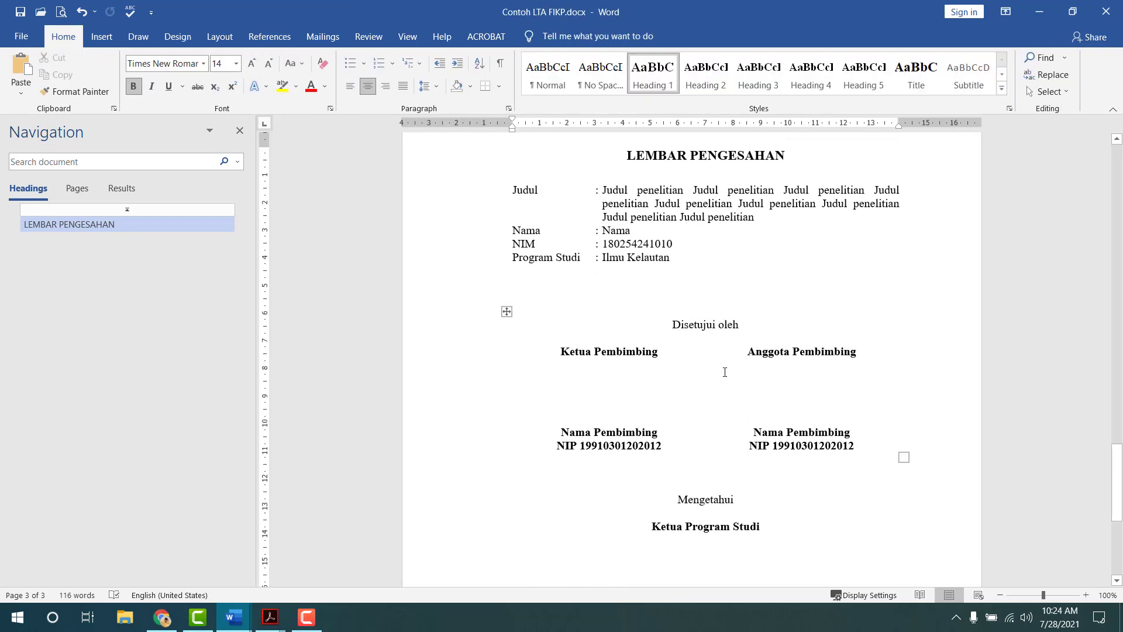
{"action": "scroll", "coordinate": [635, 469], "scroll_direction": "down", "scroll_amount": 6}
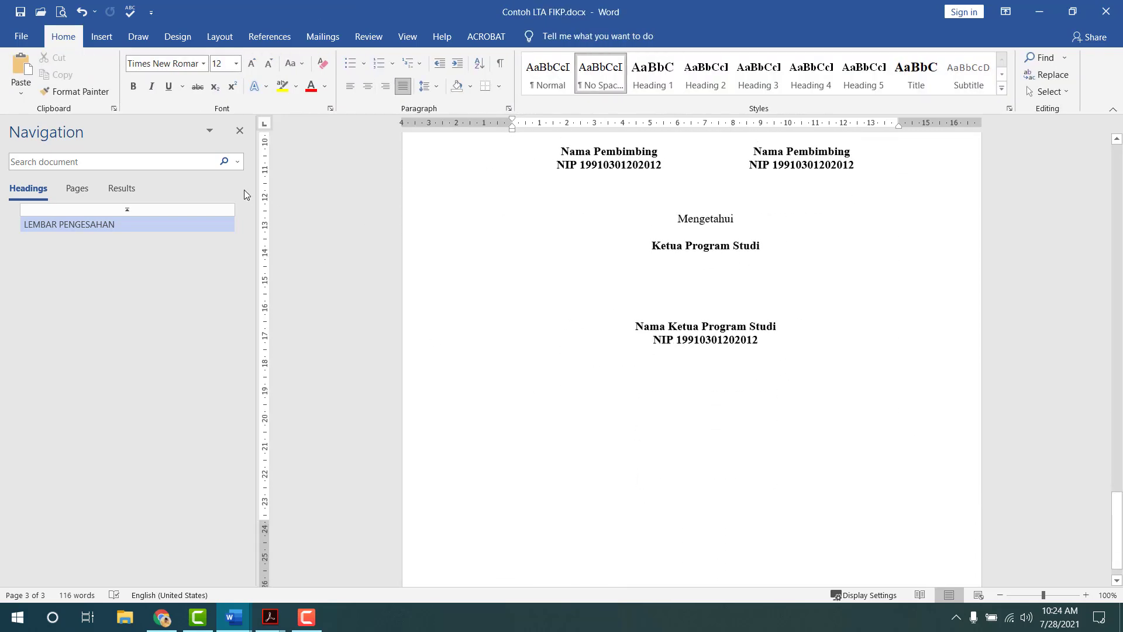
{"action": "left_click", "coordinate": [219, 37]}
- Insert a Next Page section break, glancing at the template for reference
{"action": "left_click", "coordinate": [187, 58]}
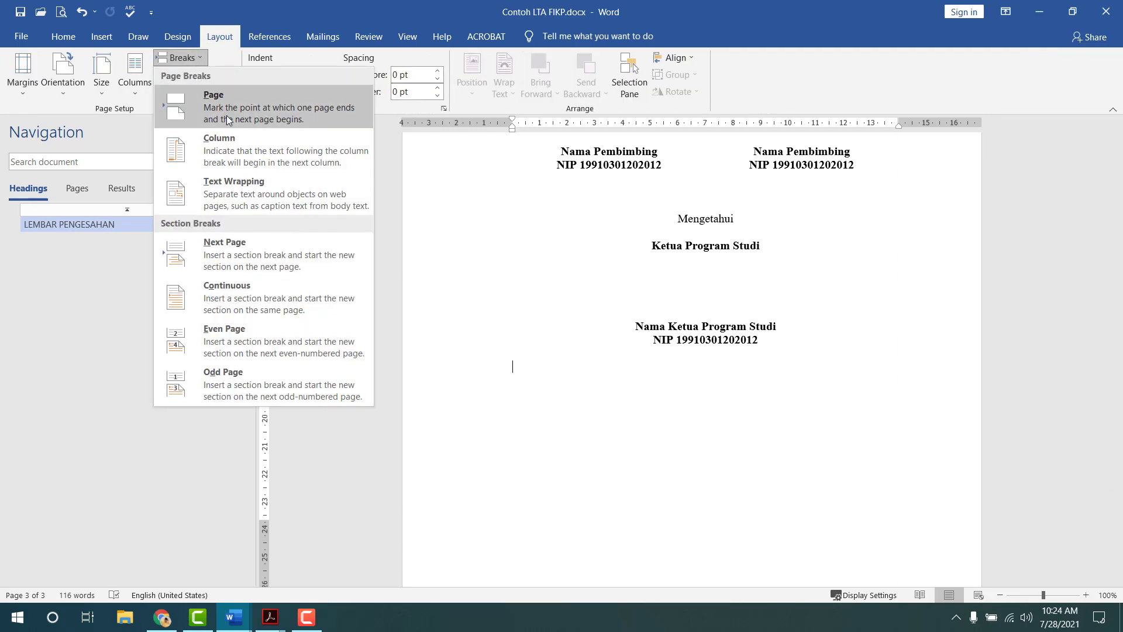
{"action": "left_click", "coordinate": [243, 251]}
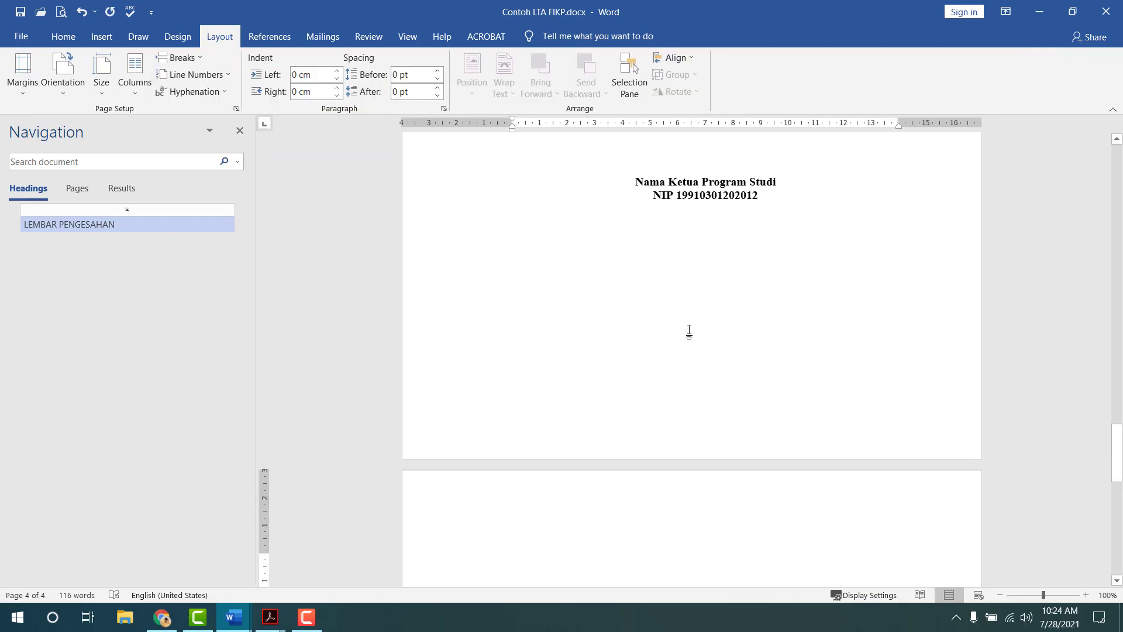
{"action": "key", "text": "alt+Tab"}
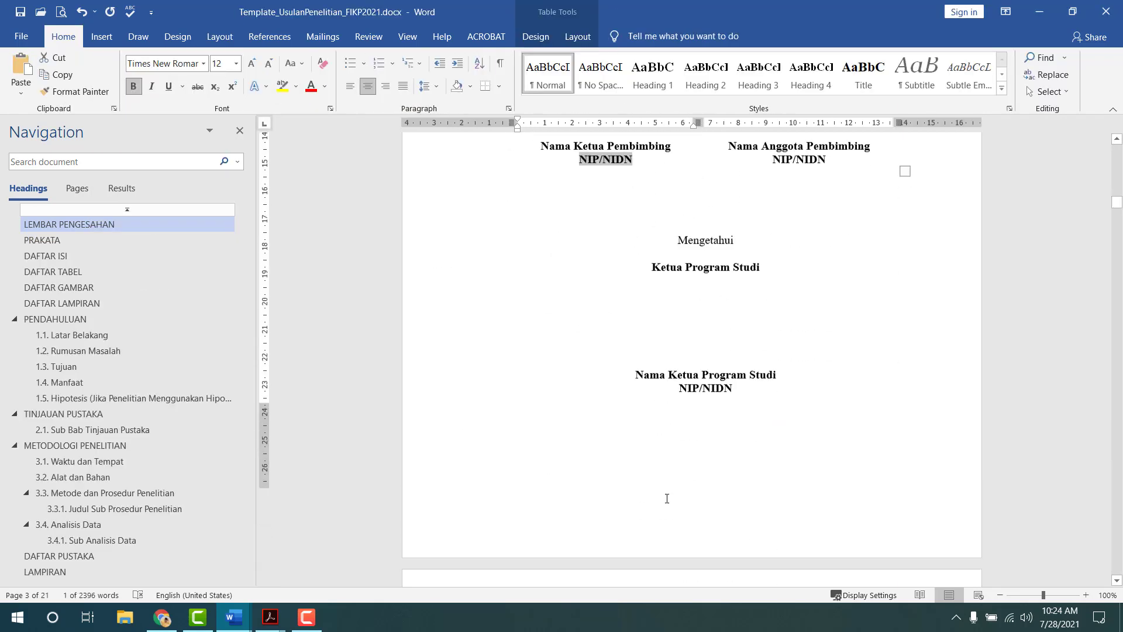
{"action": "scroll", "coordinate": [667, 498], "scroll_direction": "down", "scroll_amount": 5}
{"action": "key", "text": "alt+Tab"}
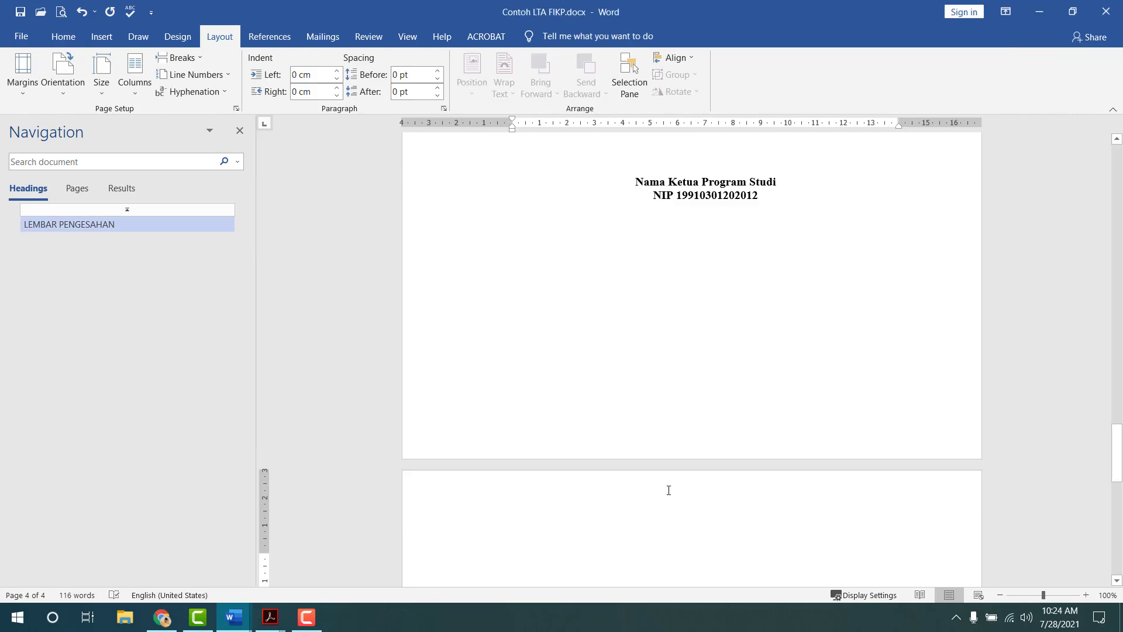
{"action": "scroll", "coordinate": [668, 490], "scroll_direction": "down", "scroll_amount": 4}
- Type PRAKATA as a centred Heading 1 heading followed by a new line
{"action": "type", "text": "PRA"}
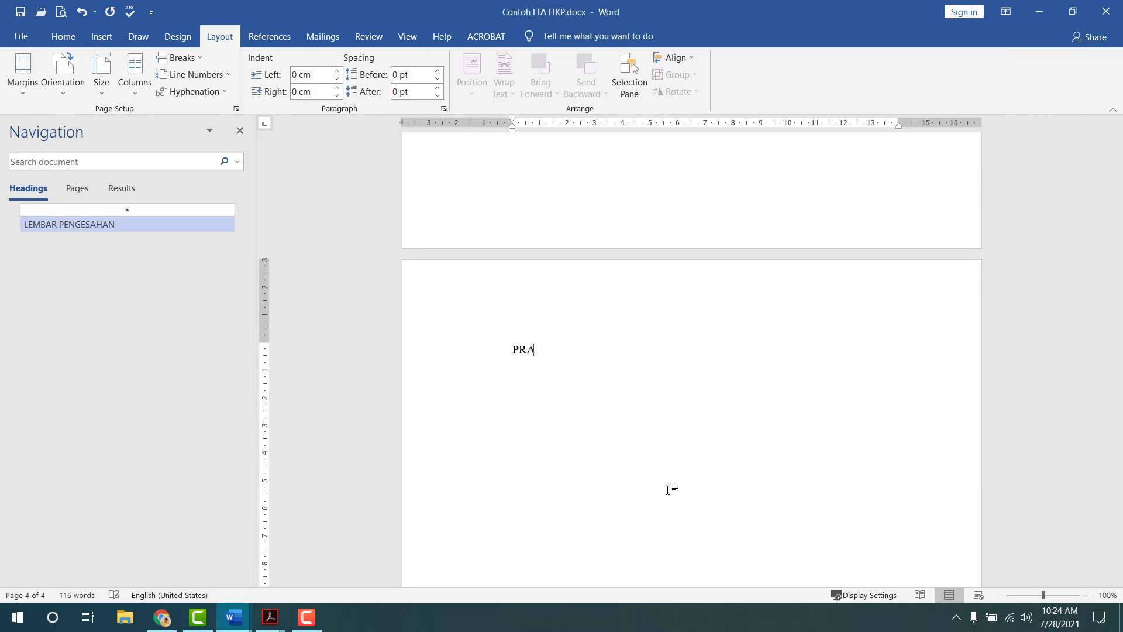
{"action": "type", "text": "KATA"}
{"action": "key", "text": "alt+Tab"}
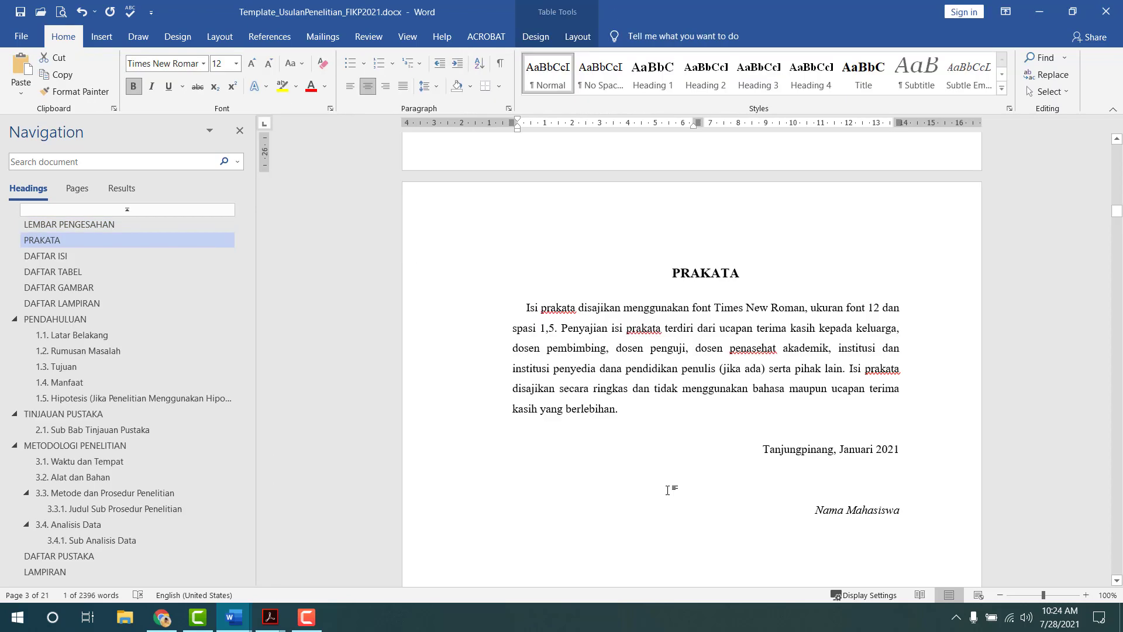
{"action": "key", "text": "alt+Tab"}
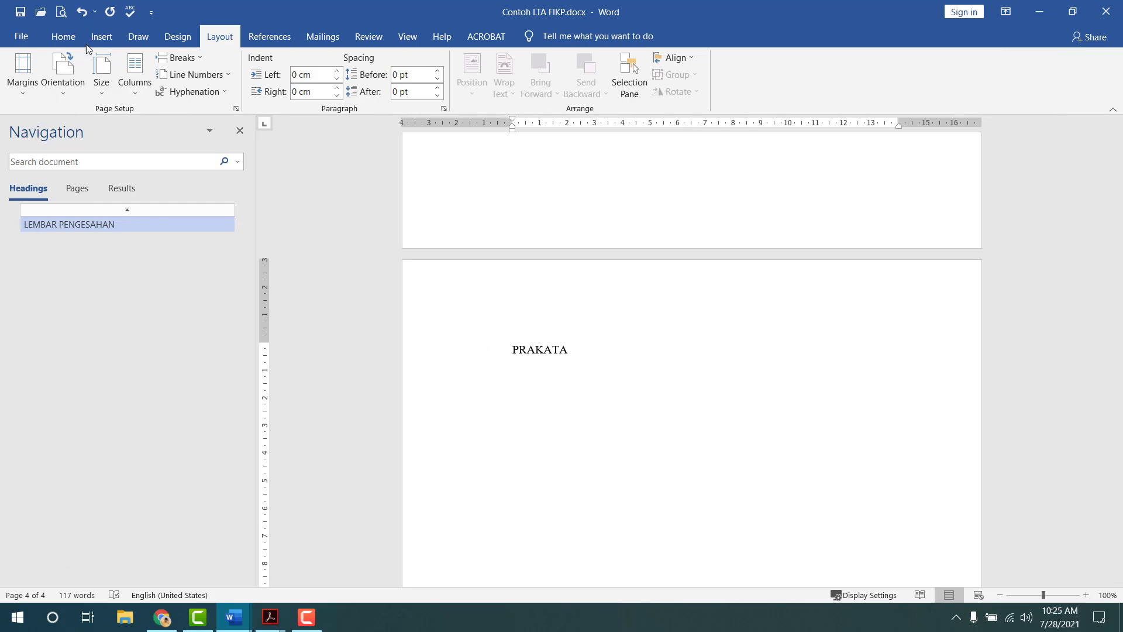
{"action": "left_click", "coordinate": [63, 36]}
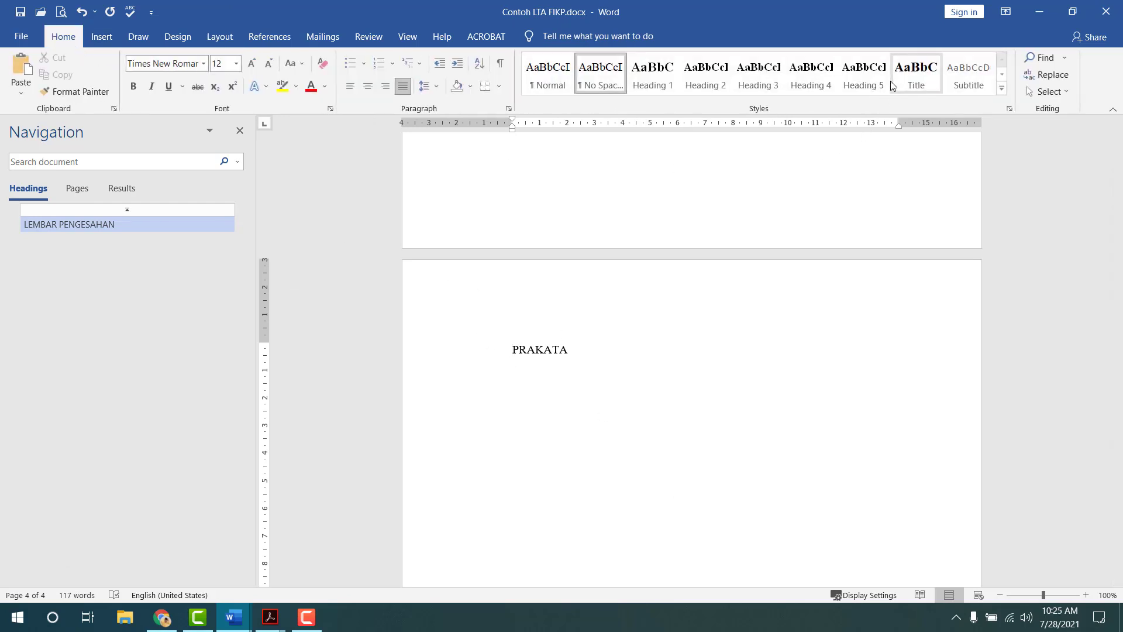
{"action": "left_click", "coordinate": [665, 86]}
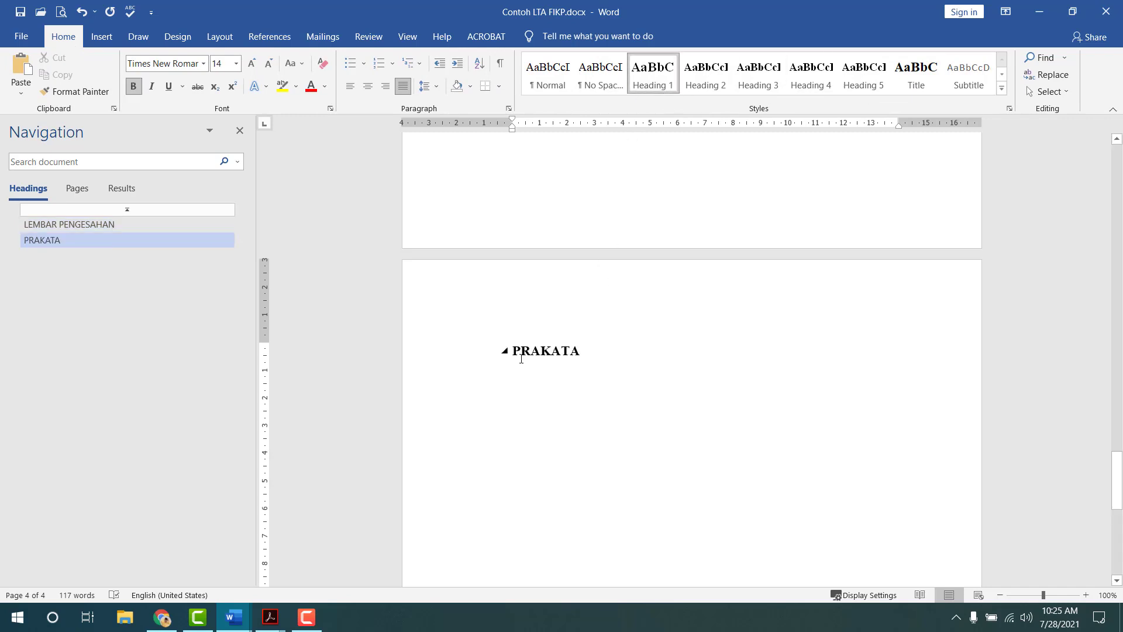
{"action": "key", "text": "ctrl+e"}
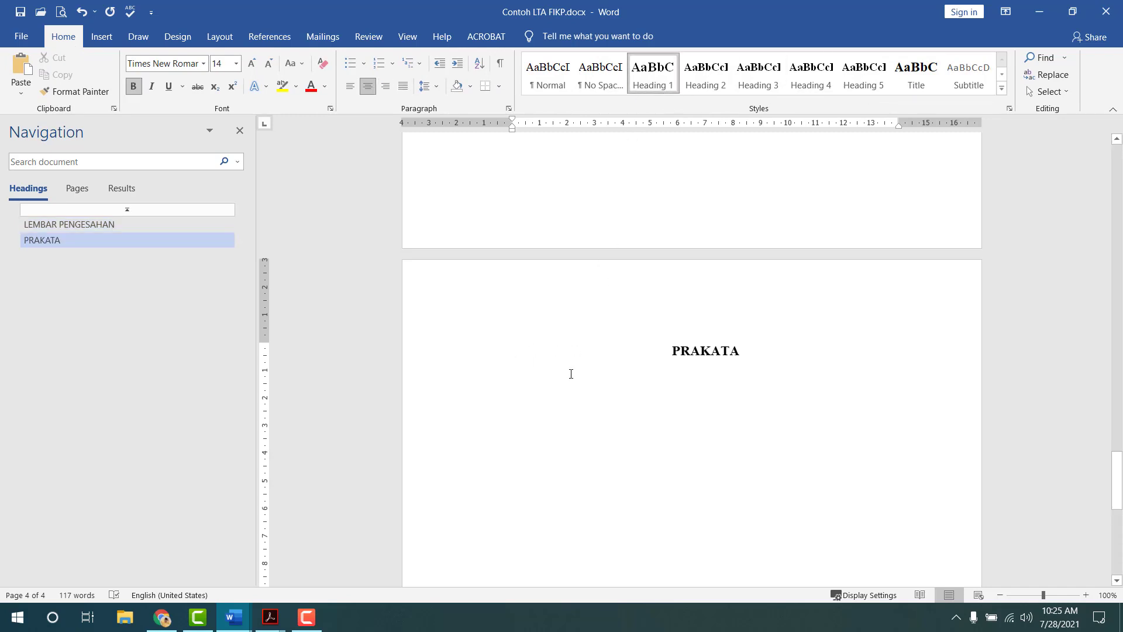
{"action": "key", "text": "Return"}
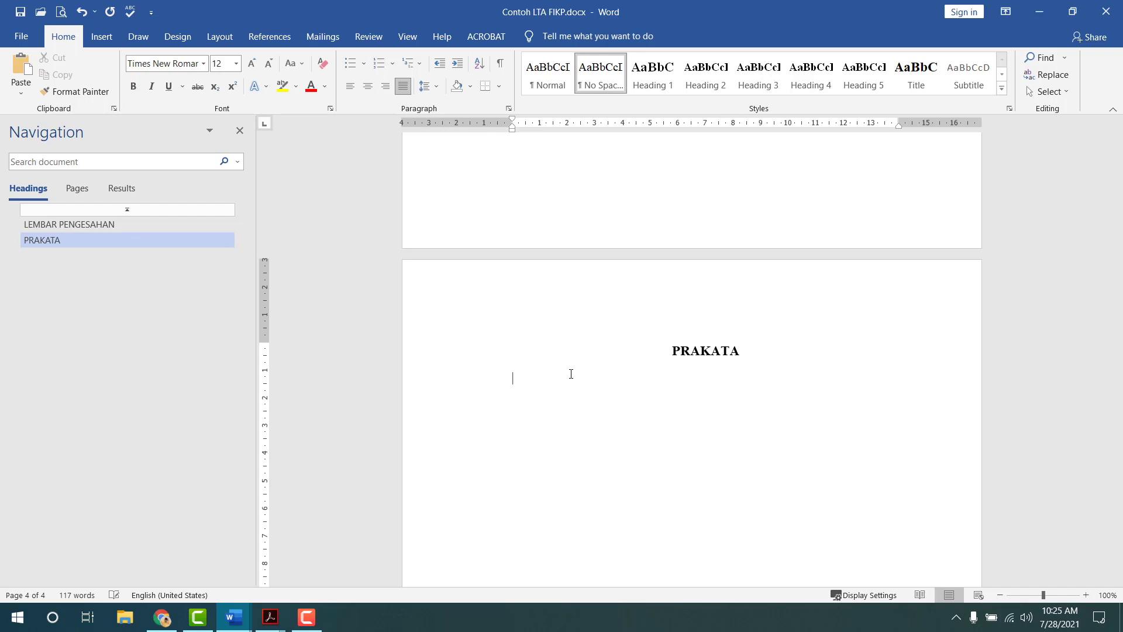
- Set the PRAKATA heading's line spacing to 1.5
{"action": "left_click_drag", "start_coordinate": [673, 351], "coordinate": [742, 351]}
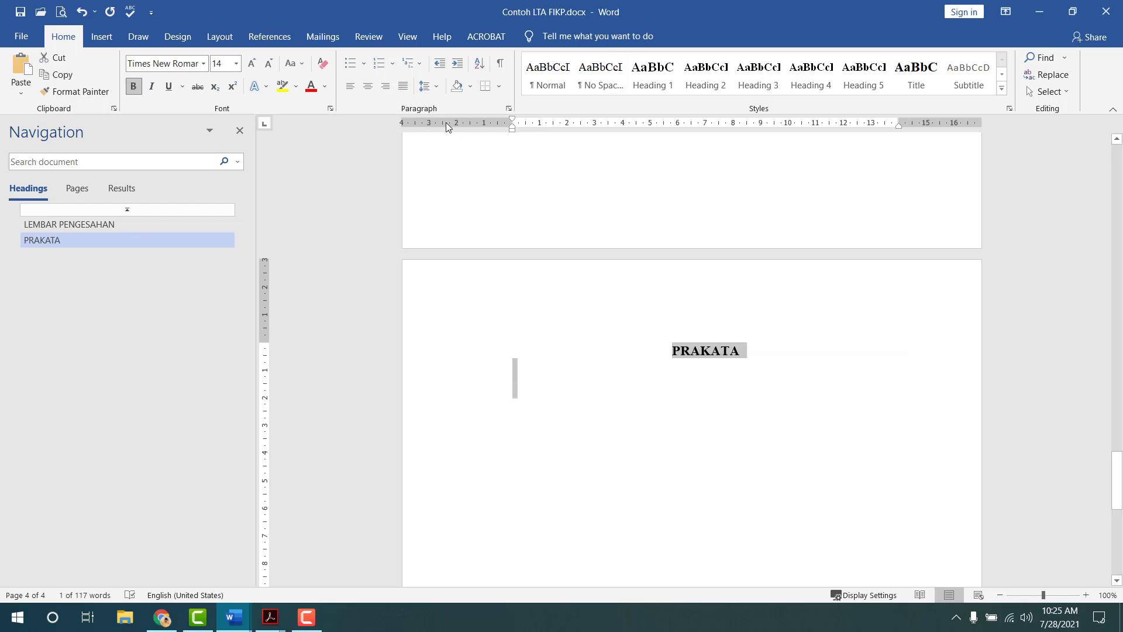
{"action": "left_click", "coordinate": [436, 86]}
{"action": "left_click", "coordinate": [457, 137]}
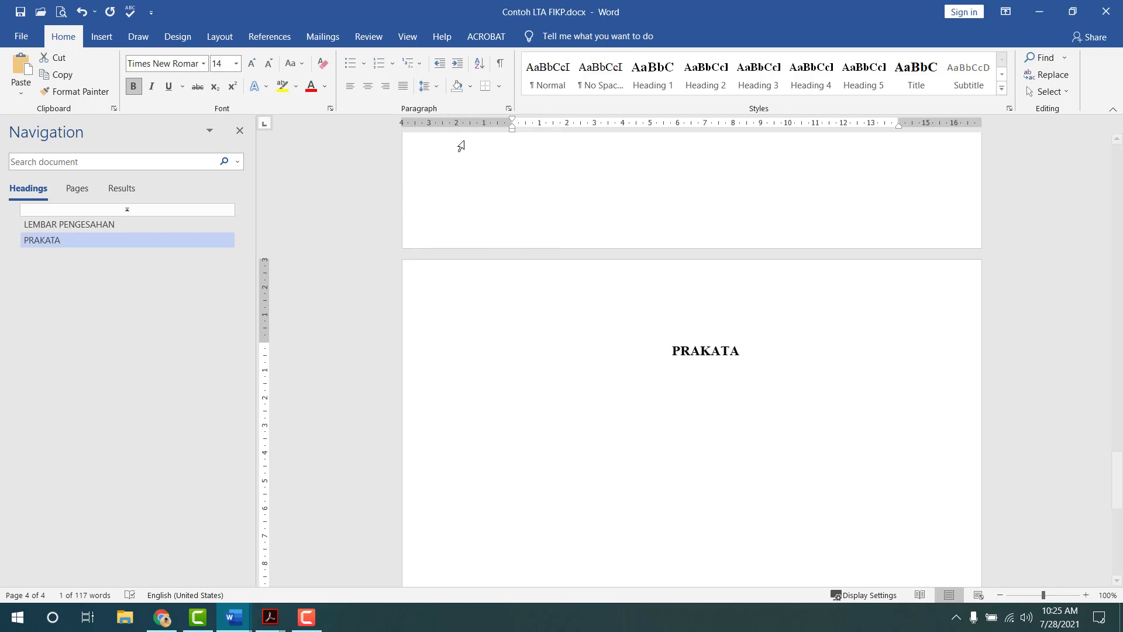
{"action": "left_click", "coordinate": [659, 386]}
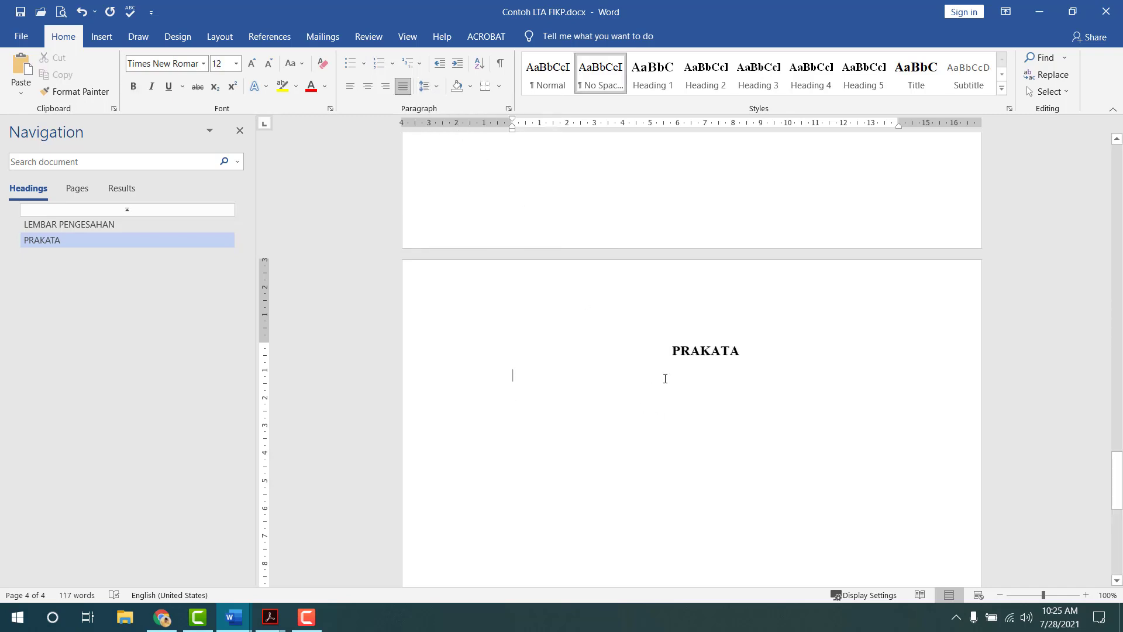
{"action": "key", "text": "Up"}
- Type 'Isi prakata' below PRAKATA with an indented first line, then add an empty line
{"action": "key", "text": "Down"}
{"action": "key", "text": "Up"}
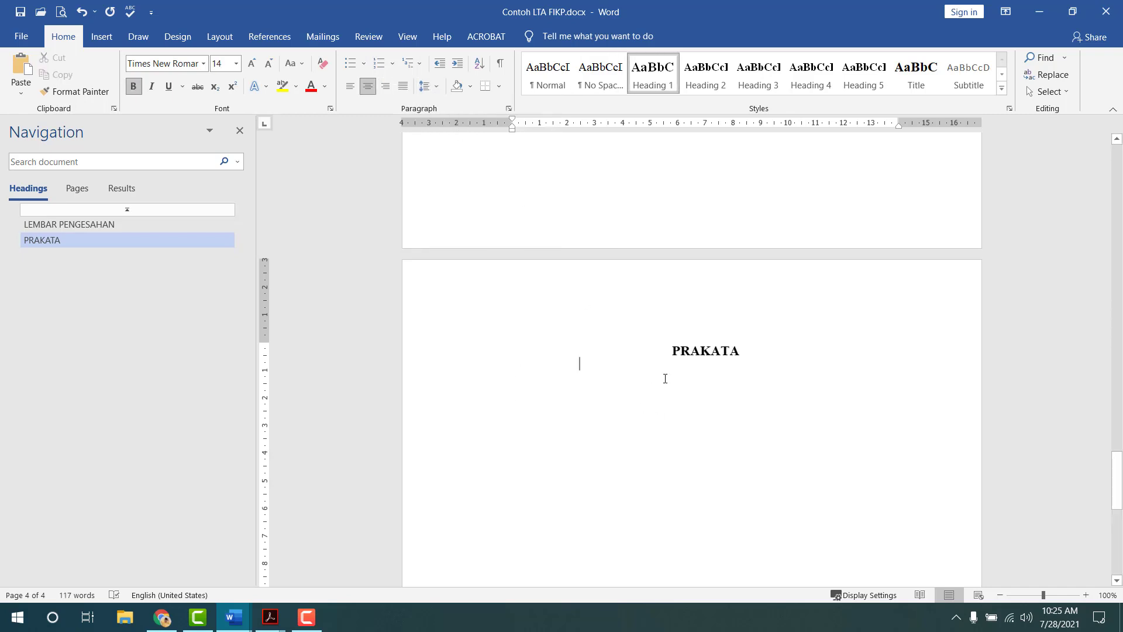
{"action": "key", "text": "Down"}
{"action": "type", "text": "I"}
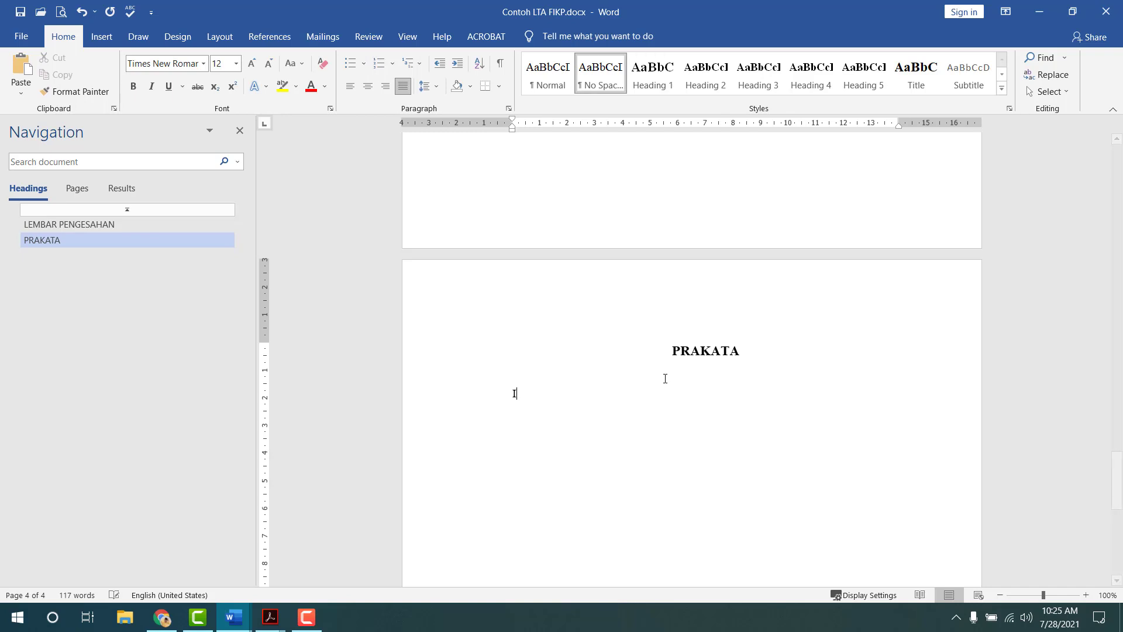
{"action": "type", "text": "si prakata"}
{"action": "left_click_drag", "start_coordinate": [513, 121], "coordinate": [527, 125]}
{"action": "left_click", "coordinate": [588, 440]}
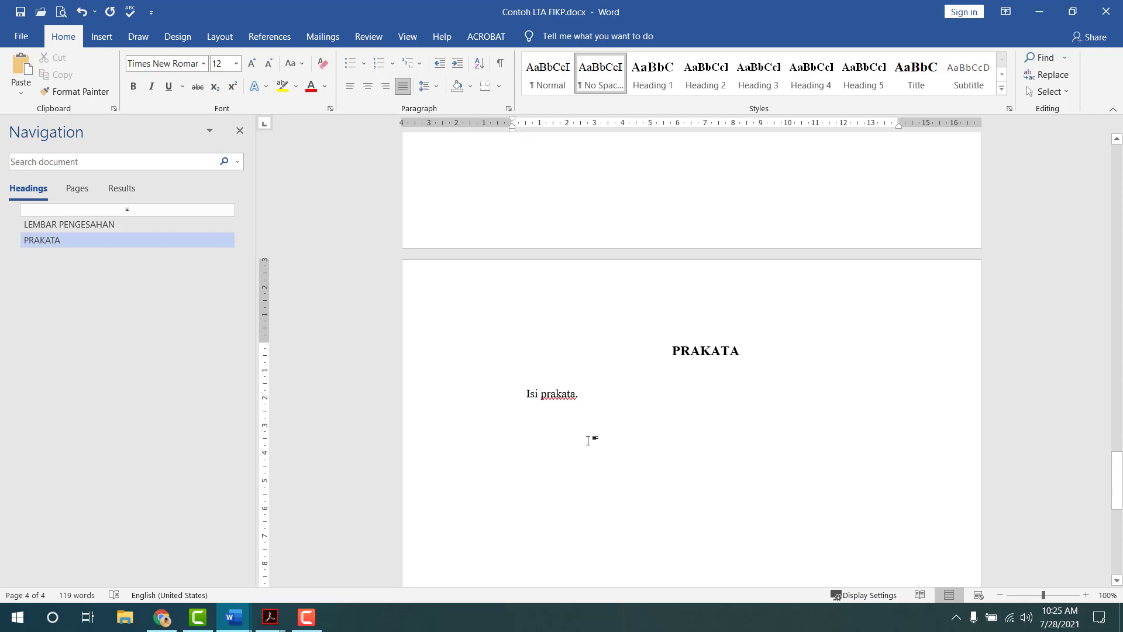
{"action": "key", "text": "Return"}
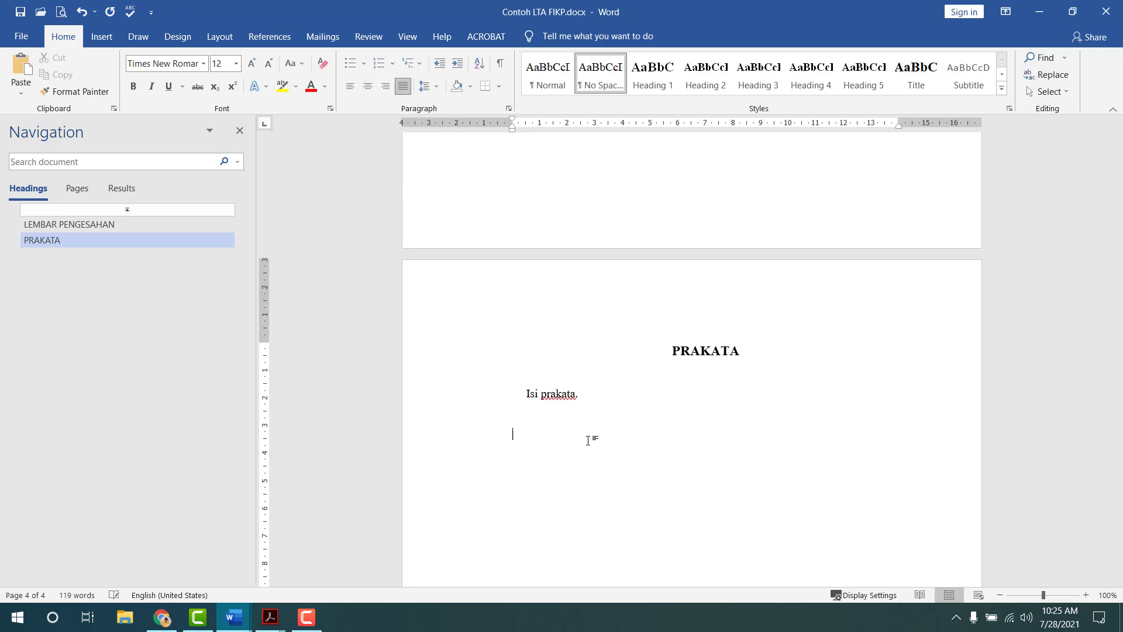
{"action": "key", "text": "alt+Tab"}
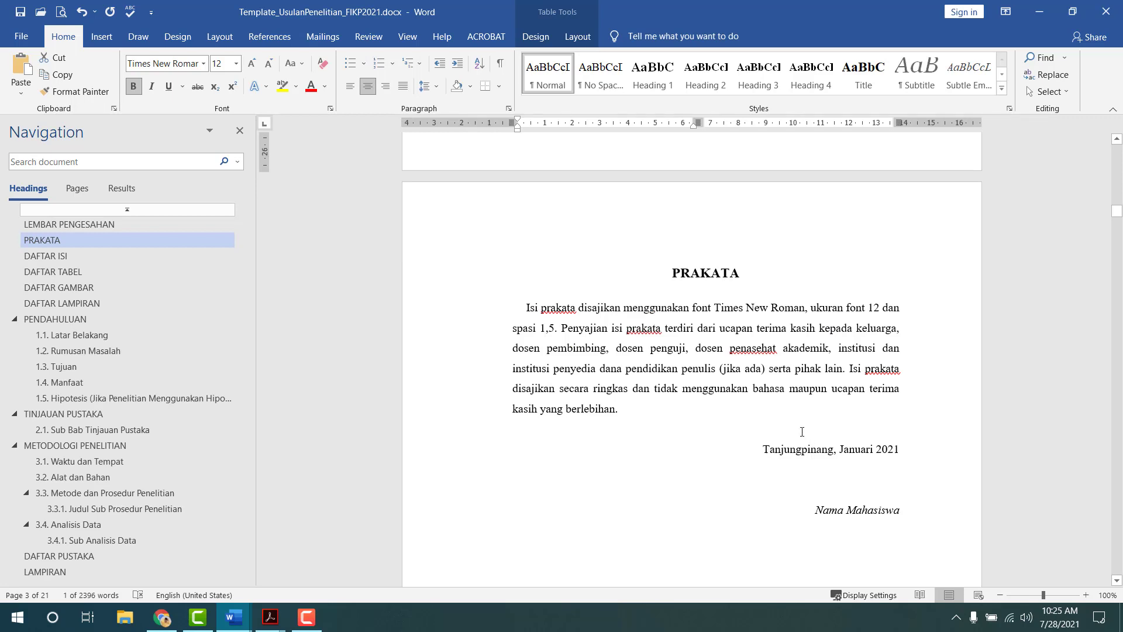
{"action": "scroll", "coordinate": [788, 427], "scroll_direction": "down", "scroll_amount": 1}
{"action": "key", "text": "alt+Tab"}
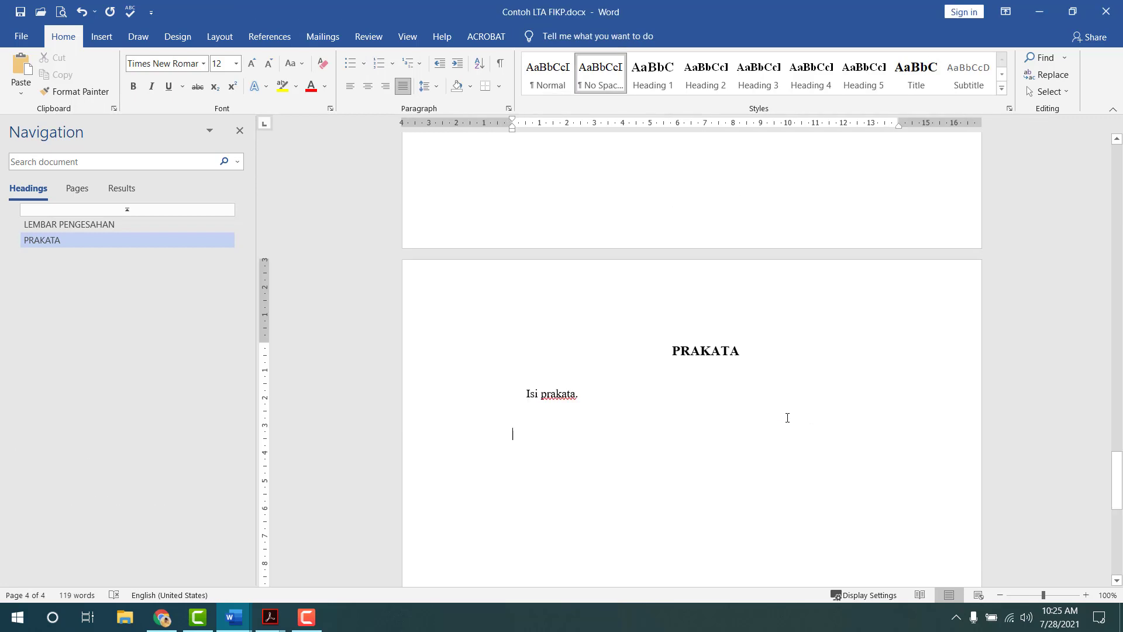
- Type 'Tanjungpinang, Agustus 2021' and an italic 'Nama Mahasiswa' line
{"action": "type", "text": "Tanj"}
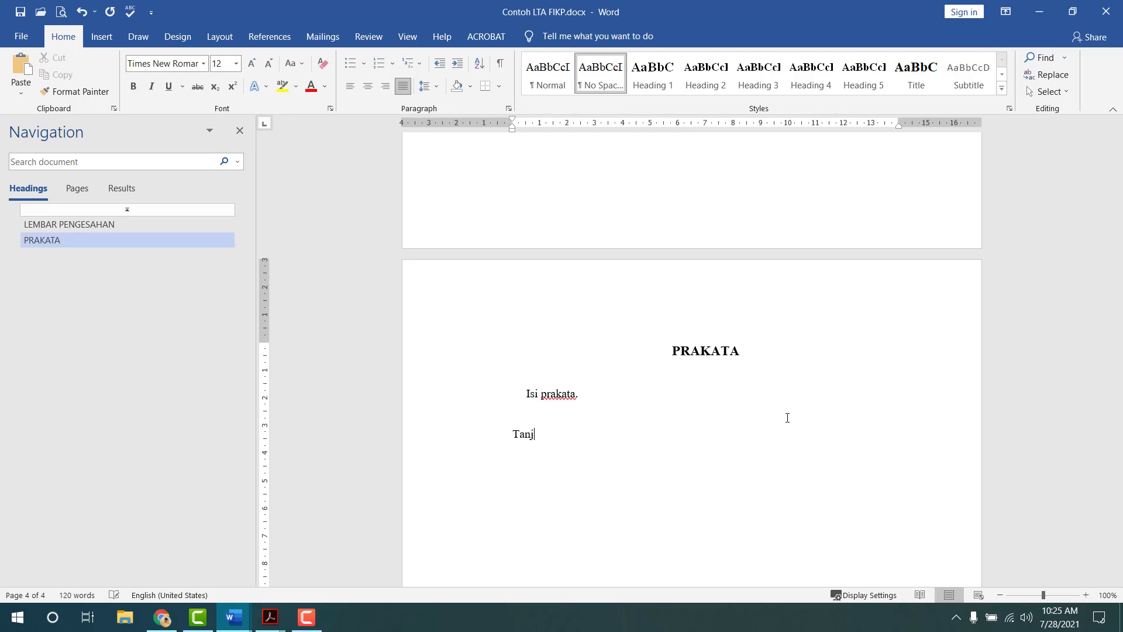
{"action": "type", "text": "ungpinang, Agustus 2021"}
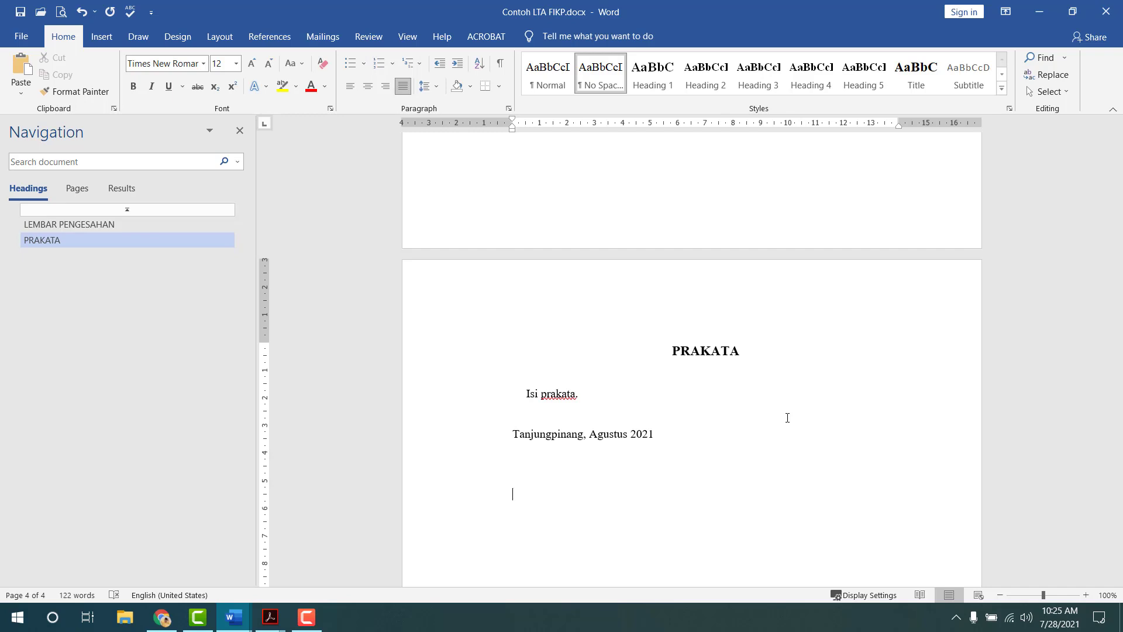
{"action": "key", "text": "ctrl+i"}
{"action": "type", "text": "Nama Mahasiswa"}
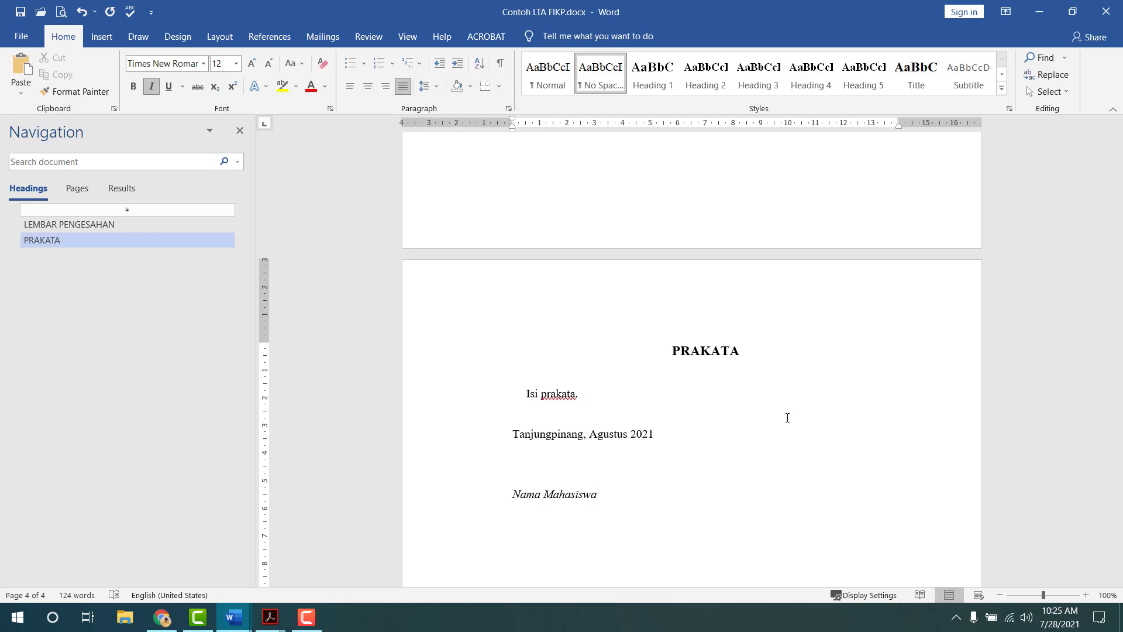
{"action": "key", "text": "ctrl+i"}
- Try right-aligning the Nama Mahasiswa and date lines, then undo it
{"action": "key", "text": "Home"}
{"action": "key", "text": "Up"}
{"action": "key", "text": "Down"}
{"action": "key", "text": "ctrl+r"}
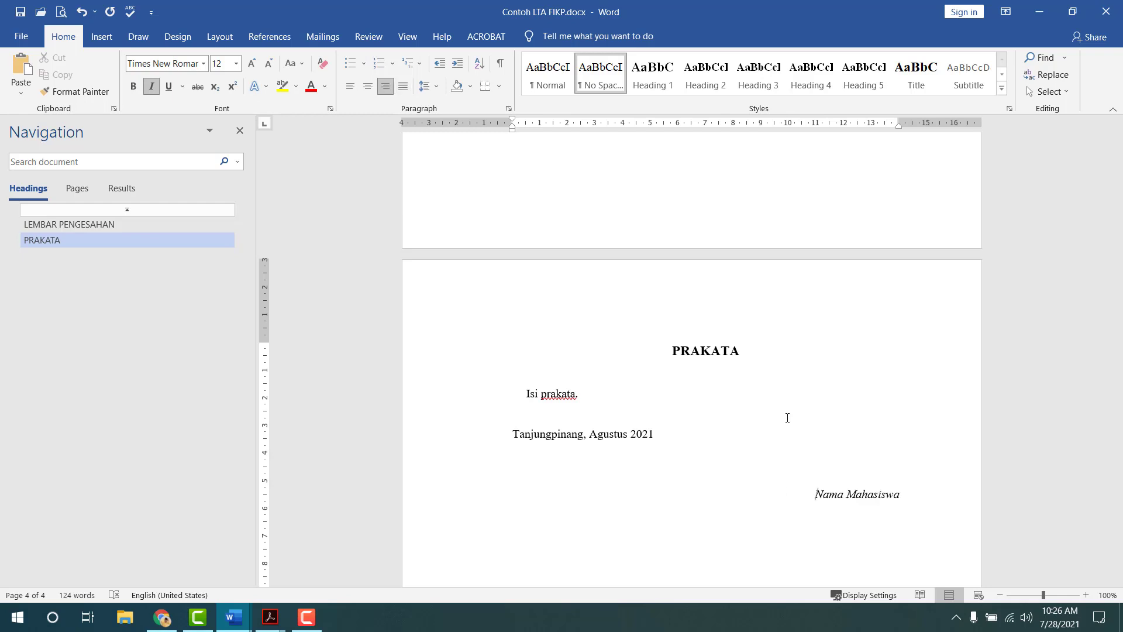
{"action": "key", "text": "ctrl+r"}
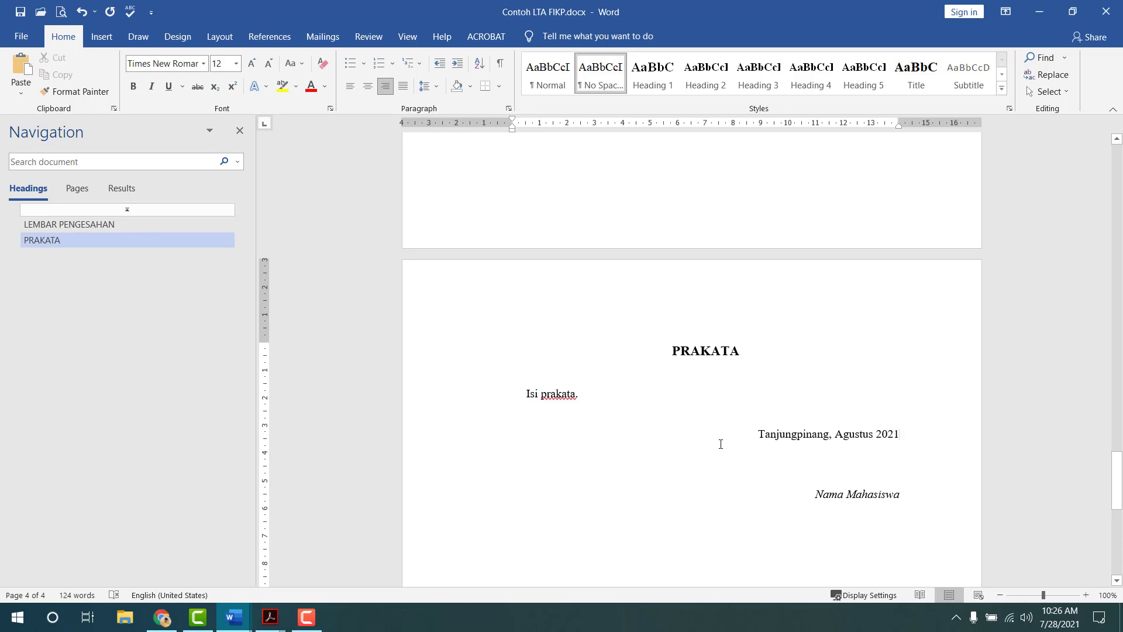
{"action": "key", "text": "ctrl+z"}
{"action": "key", "text": "ctrl+z"}
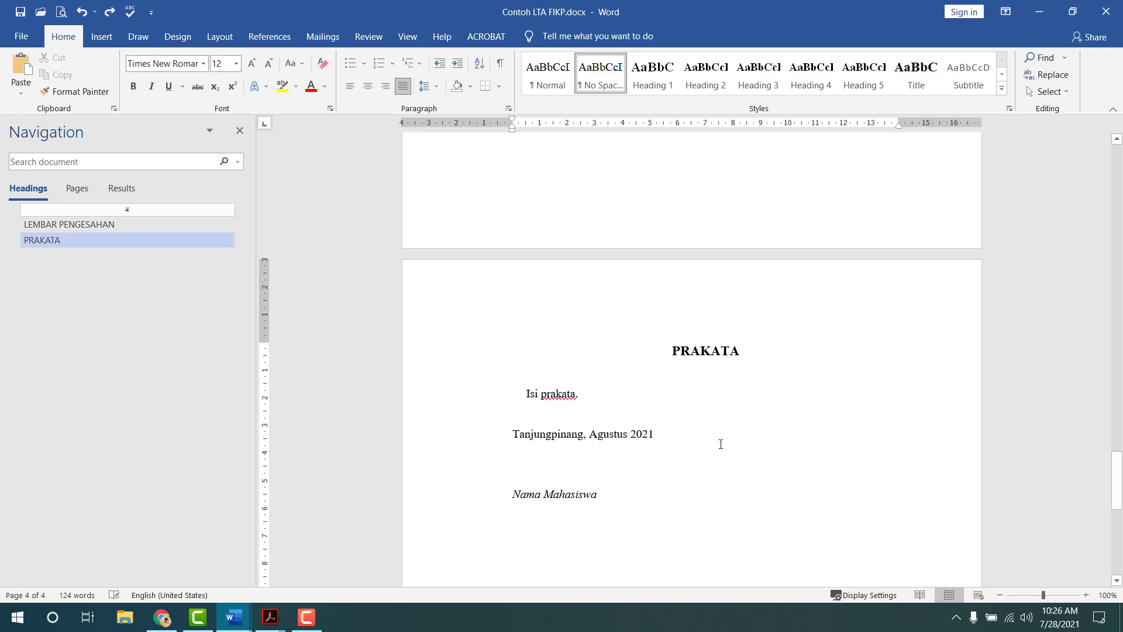
- Right-align the 'Tanjungpinang, Agustus 2021' and 'Nama Mahasiswa' closing lines
{"action": "left_click_drag", "start_coordinate": [509, 435], "coordinate": [542, 497]}
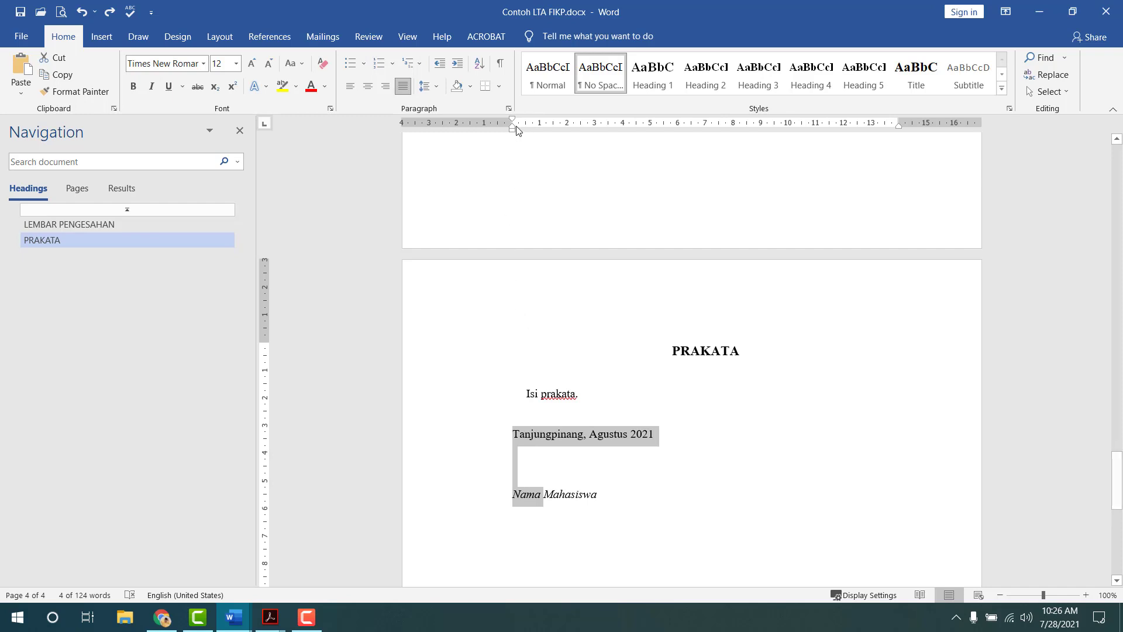
{"action": "mouse_move", "coordinate": [514, 121]}
{"action": "left_mouse_down"}
{"action": "mouse_move", "coordinate": [764, 127]}
{"action": "mouse_move", "coordinate": [755, 134]}
{"action": "left_mouse_up"}
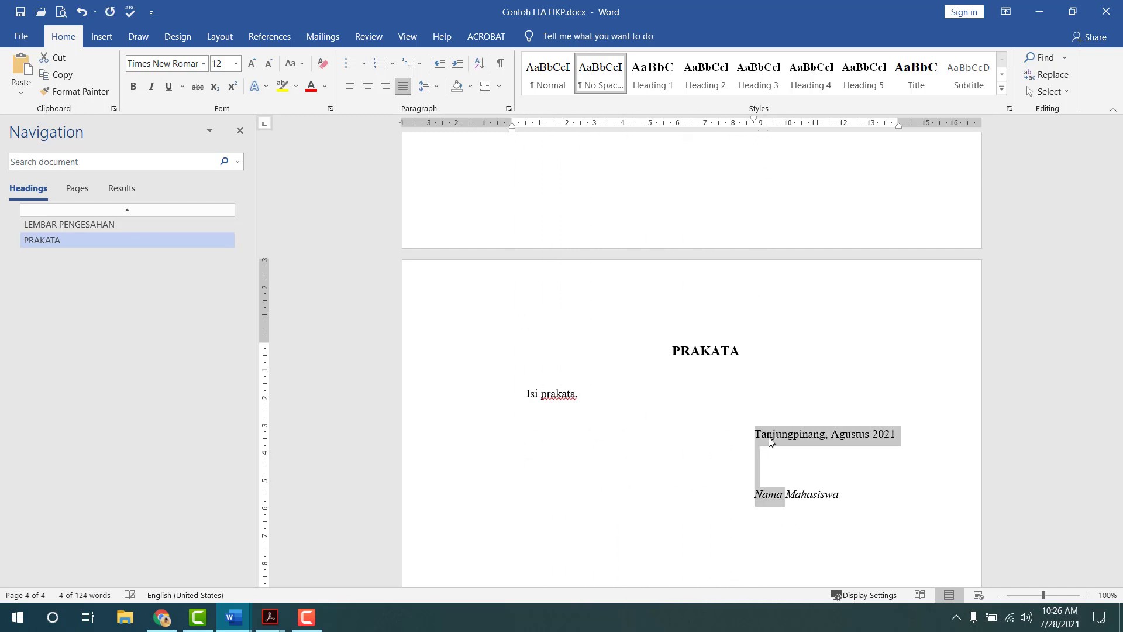
{"action": "left_click", "coordinate": [796, 457]}
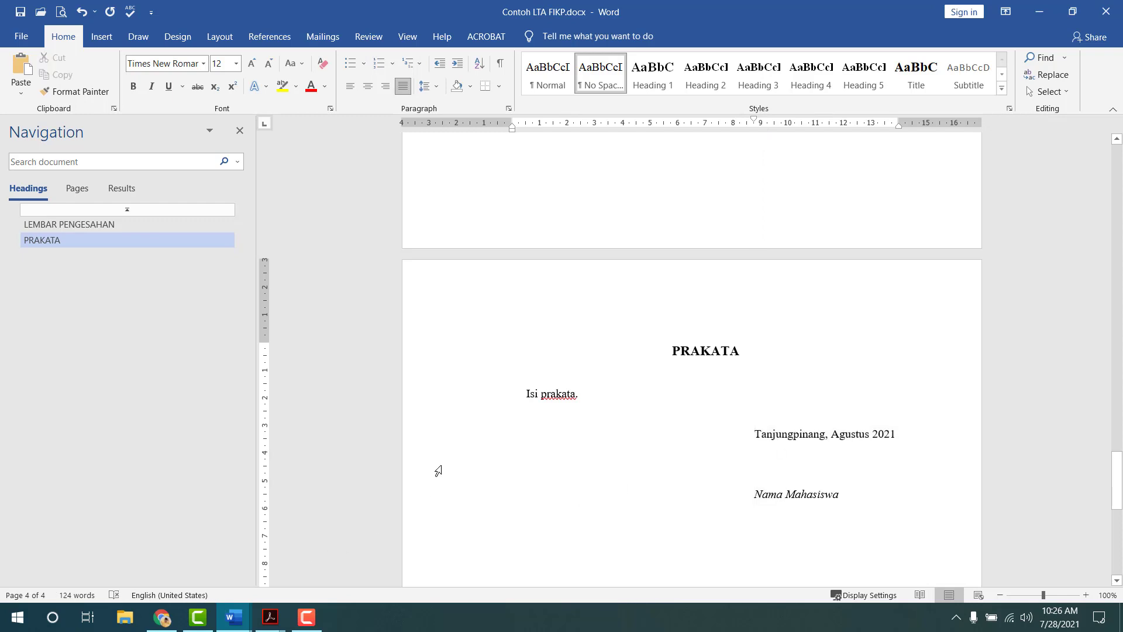
{"action": "key", "text": "alt+Tab"}
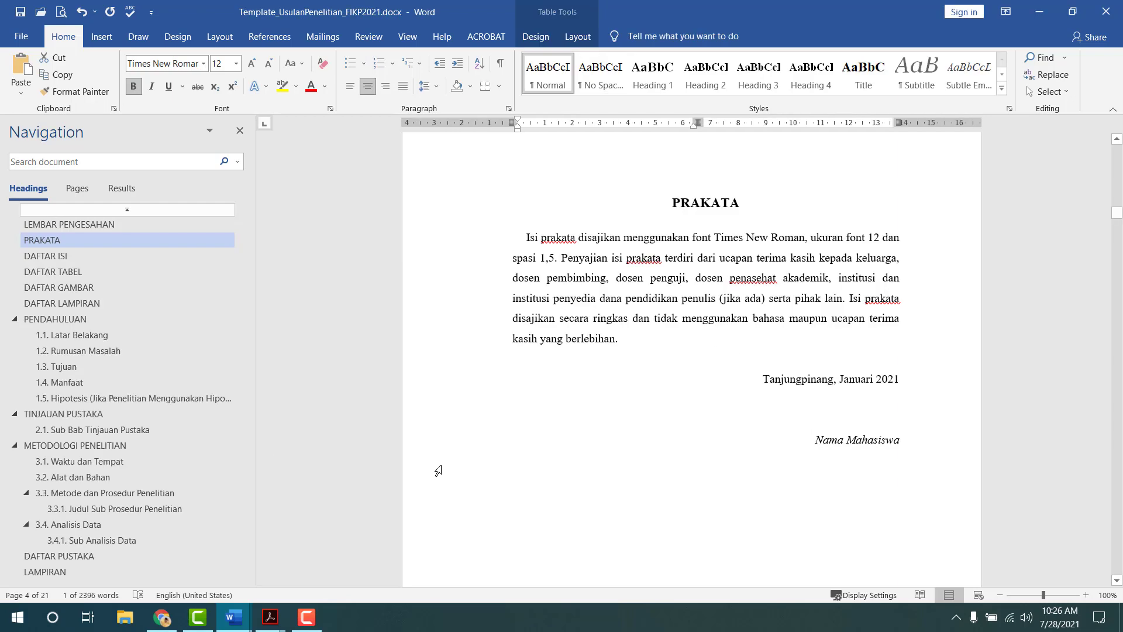
{"action": "key", "text": "alt+Tab"}
{"action": "left_click", "coordinate": [791, 450]}
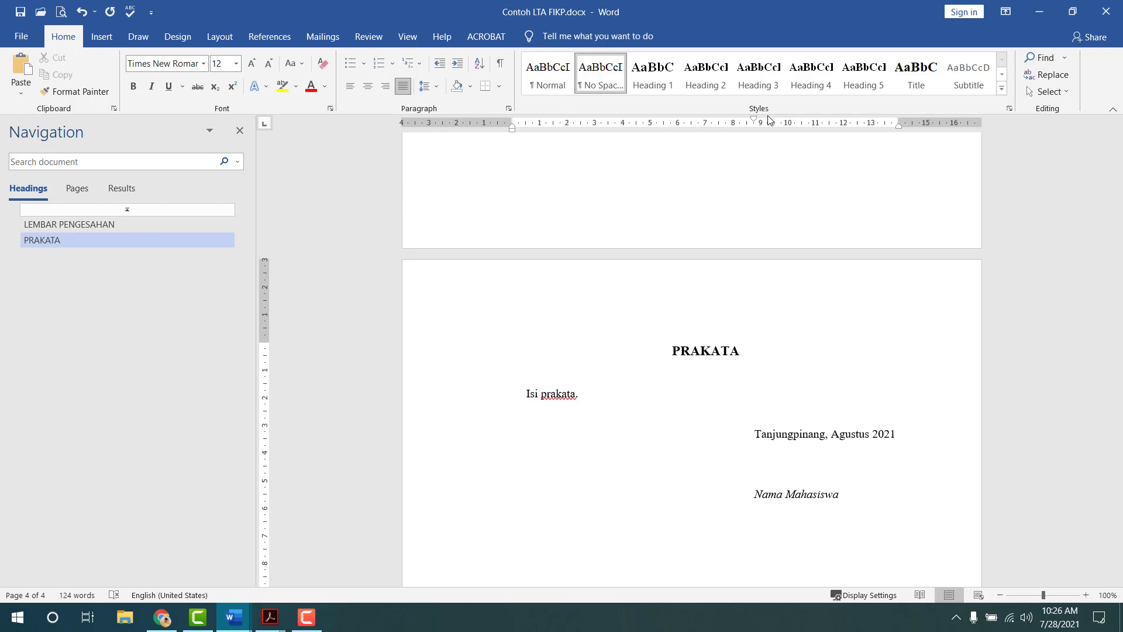
{"action": "key", "text": "ctrl+z"}
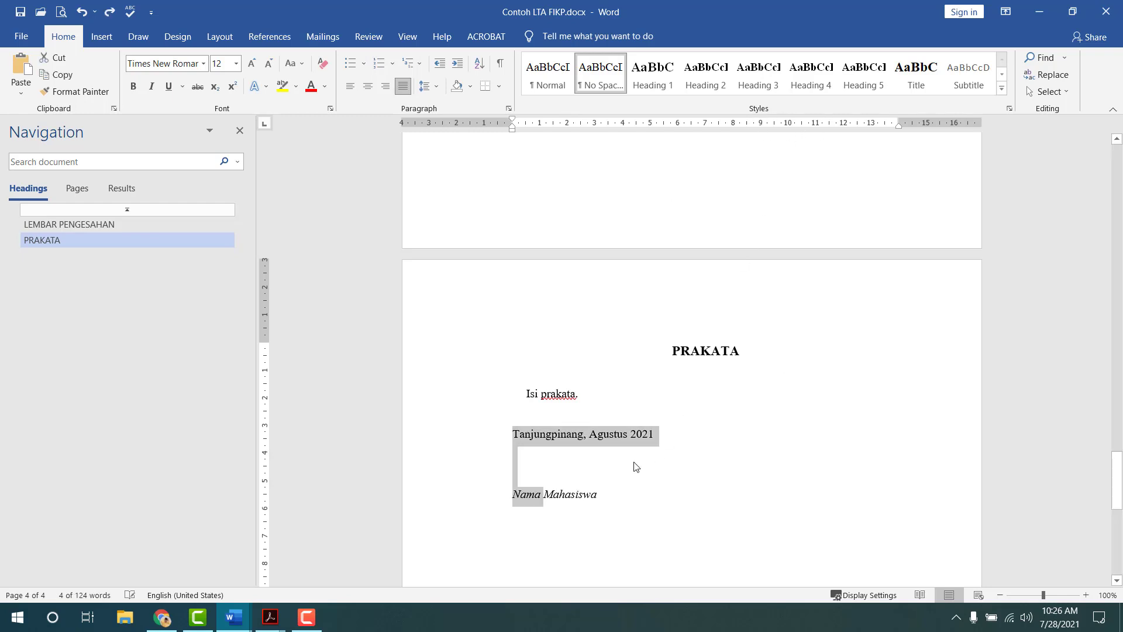
{"action": "key", "text": "ctrl+r"}
{"action": "left_click", "coordinate": [848, 462]}
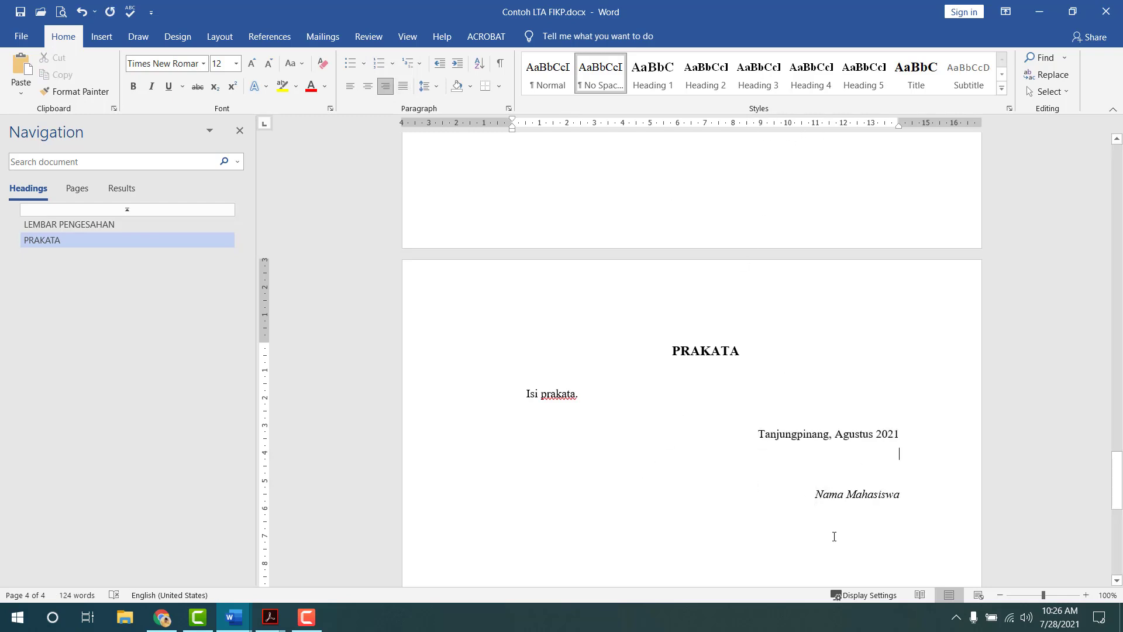
{"action": "scroll", "coordinate": [843, 524], "scroll_direction": "down", "scroll_amount": 1}
{"action": "left_click", "coordinate": [828, 517]}
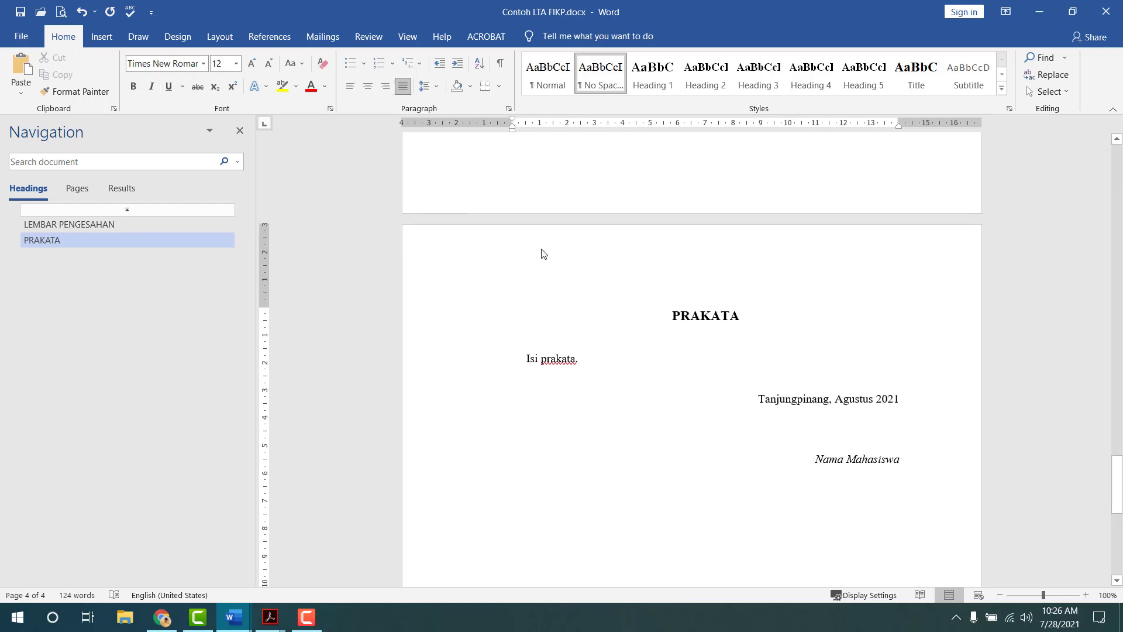
- Turn off Link to Previous for the section 4 footer
{"action": "double_click", "coordinate": [542, 254]}
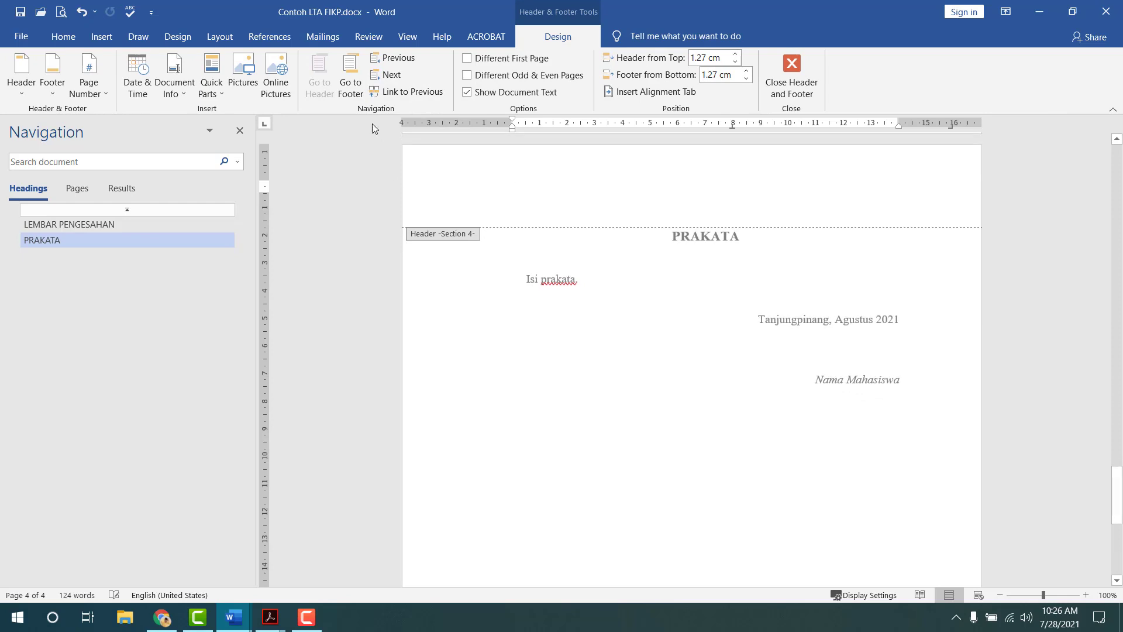
{"action": "left_click", "coordinate": [350, 82]}
{"action": "left_click", "coordinate": [383, 94]}
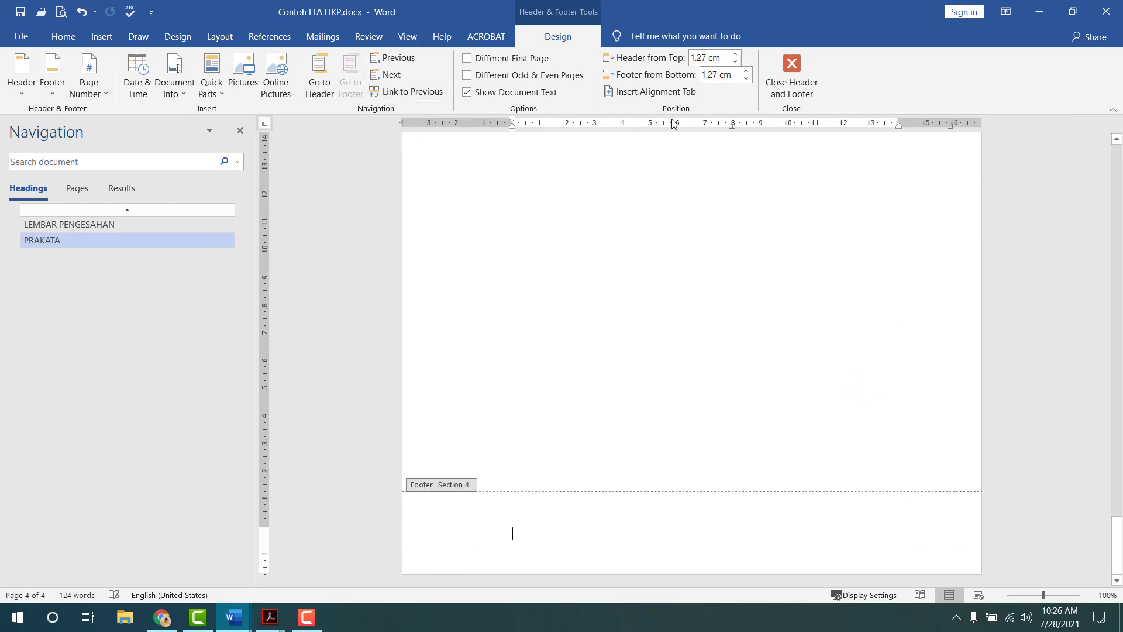
{"action": "left_click", "coordinate": [788, 82]}
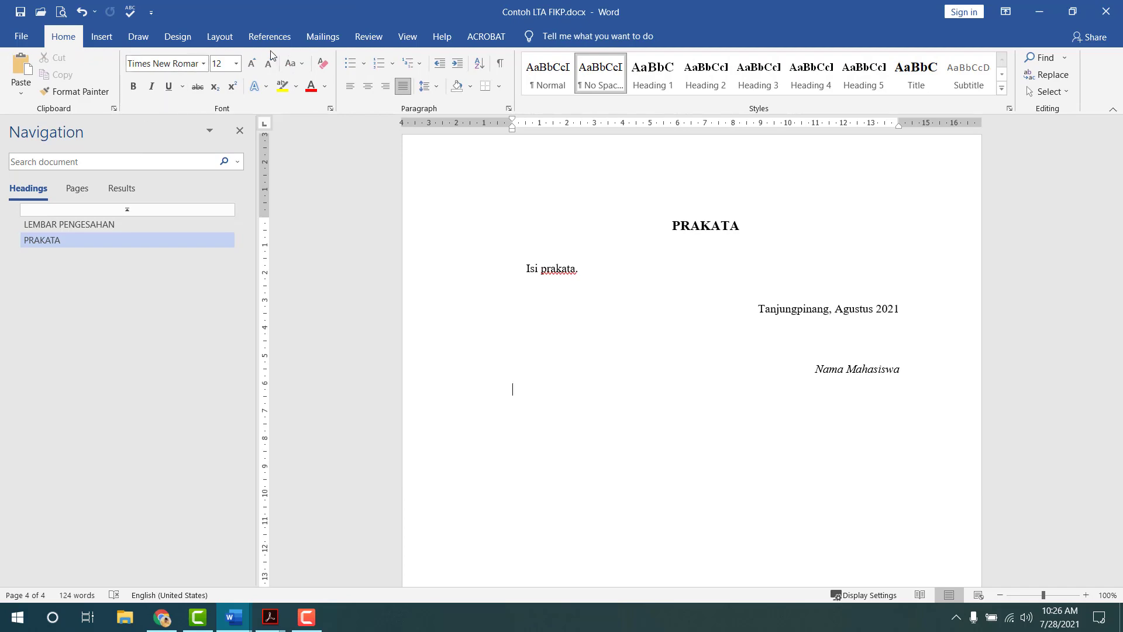
{"action": "left_click", "coordinate": [219, 36]}
- Add a Next Page section break after PRAKATA and review the template's DAFTAR ISI
{"action": "left_click", "coordinate": [199, 62]}
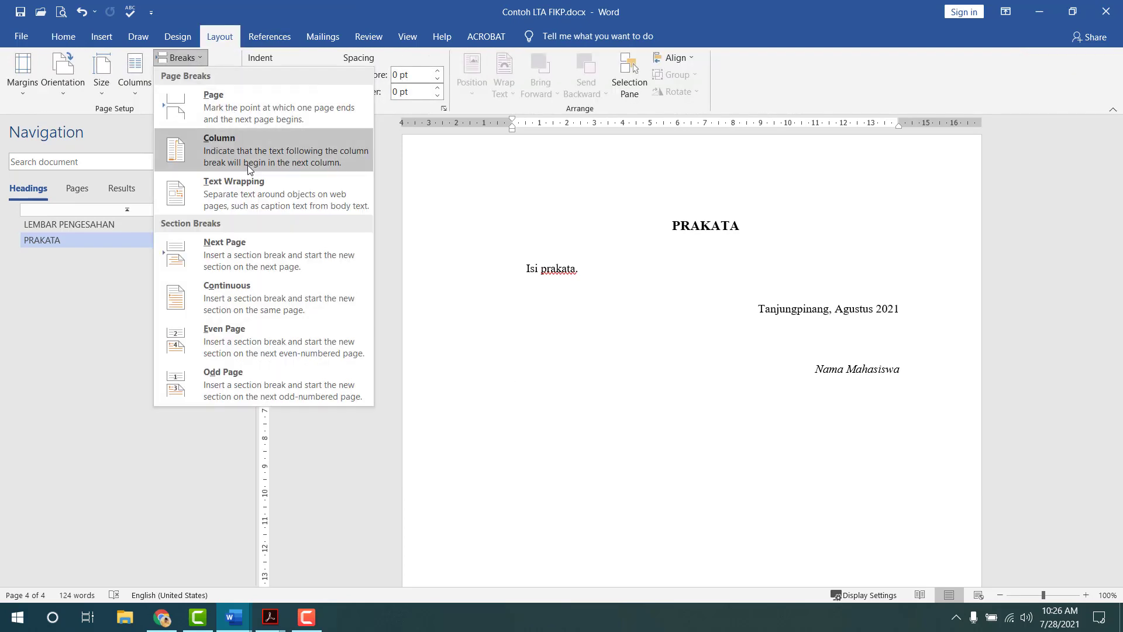
{"action": "left_click", "coordinate": [240, 246]}
{"action": "key", "text": "alt+Tab"}
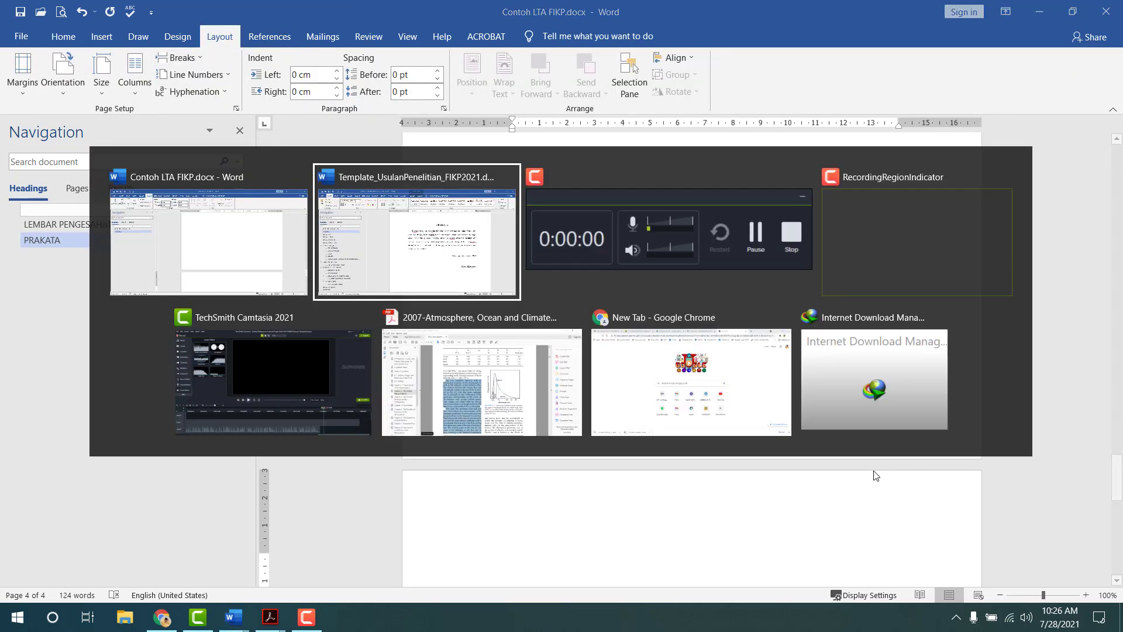
{"action": "scroll", "coordinate": [590, 386], "scroll_direction": "down", "scroll_amount": 15}
{"action": "scroll", "coordinate": [591, 382], "scroll_direction": "down", "scroll_amount": 6}
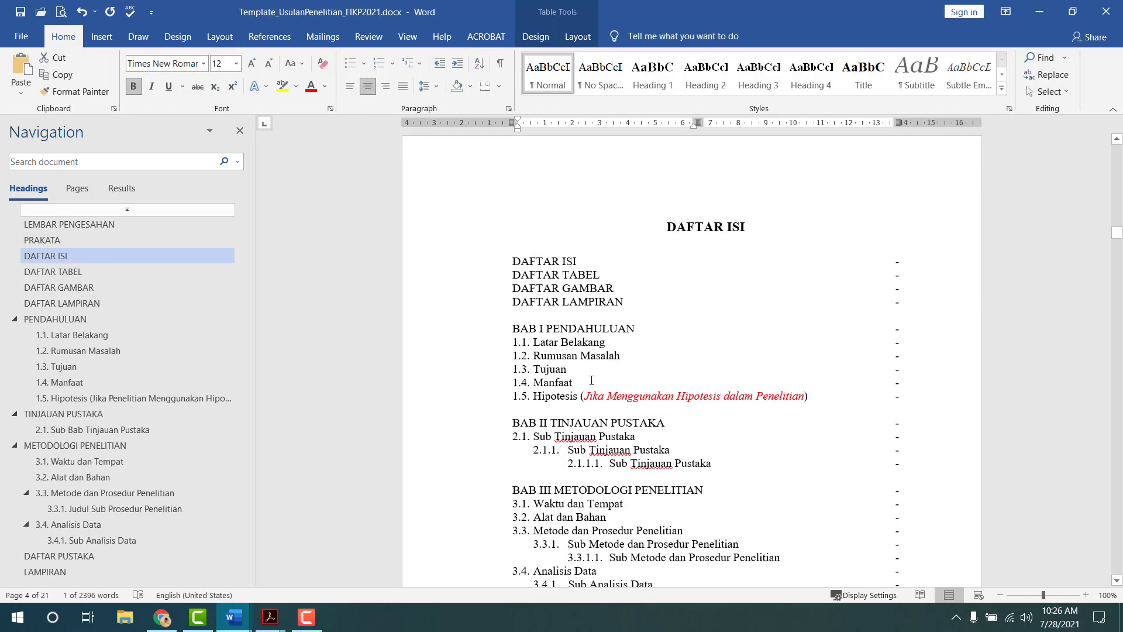
{"action": "scroll", "coordinate": [591, 379], "scroll_direction": "down", "scroll_amount": 7}
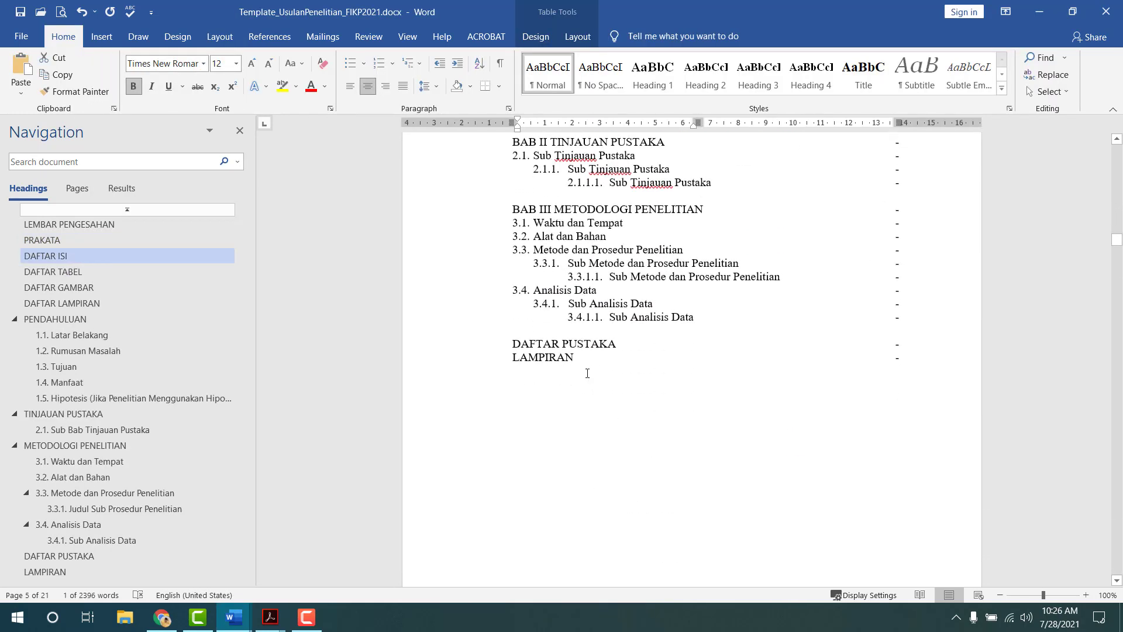
{"action": "scroll", "coordinate": [588, 374], "scroll_direction": "down", "scroll_amount": 11}
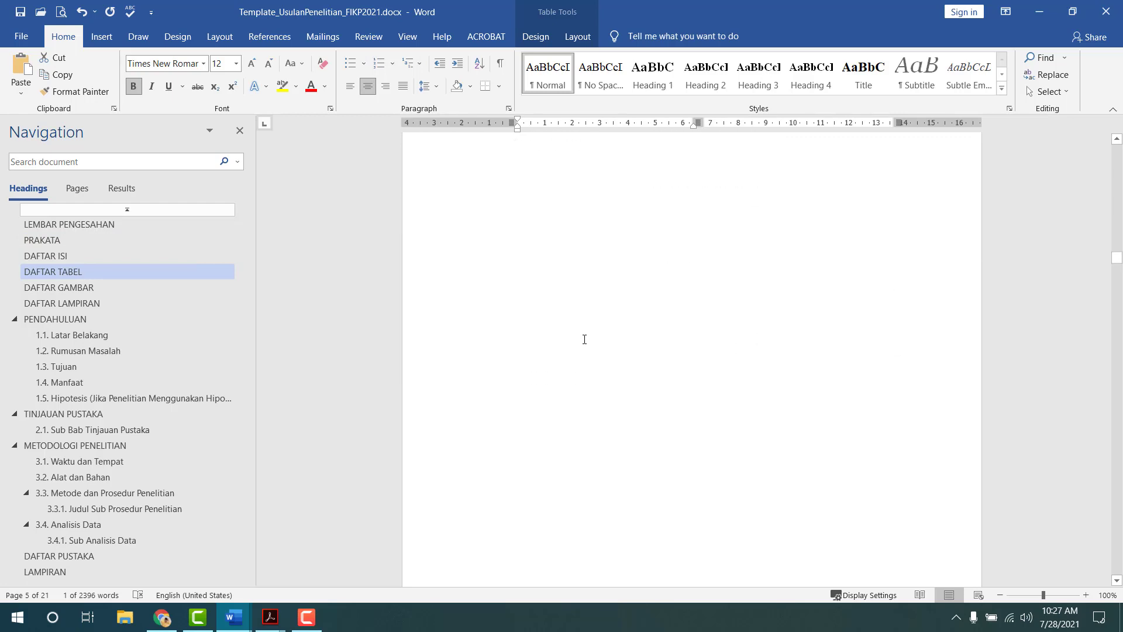
{"action": "scroll", "coordinate": [580, 339], "scroll_direction": "up", "scroll_amount": 17}
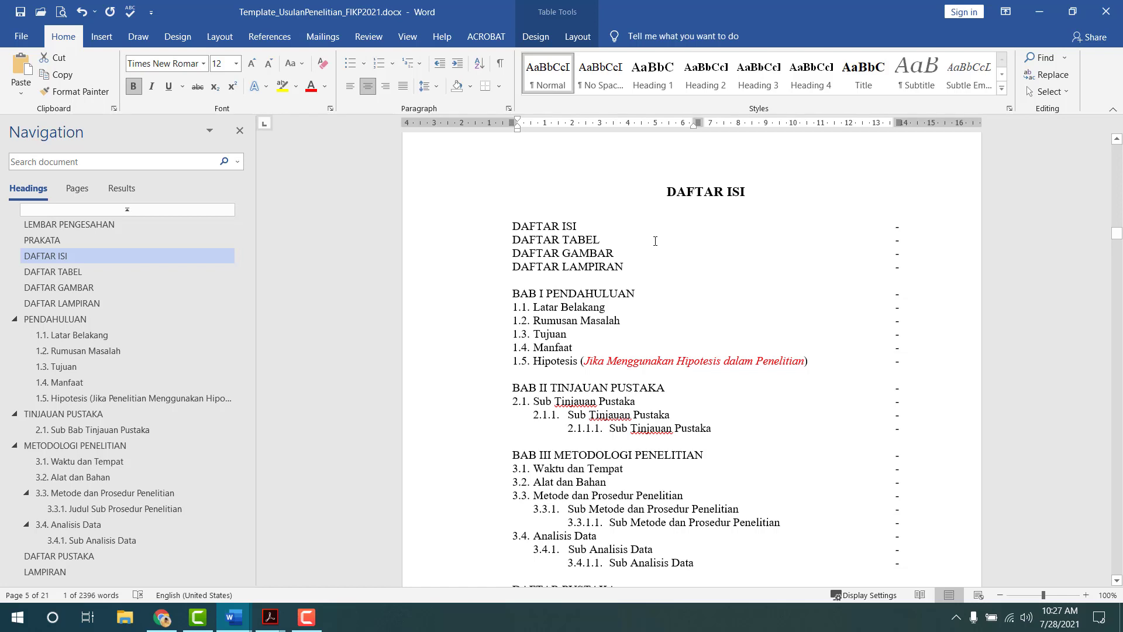
{"action": "left_click", "coordinate": [652, 242]}
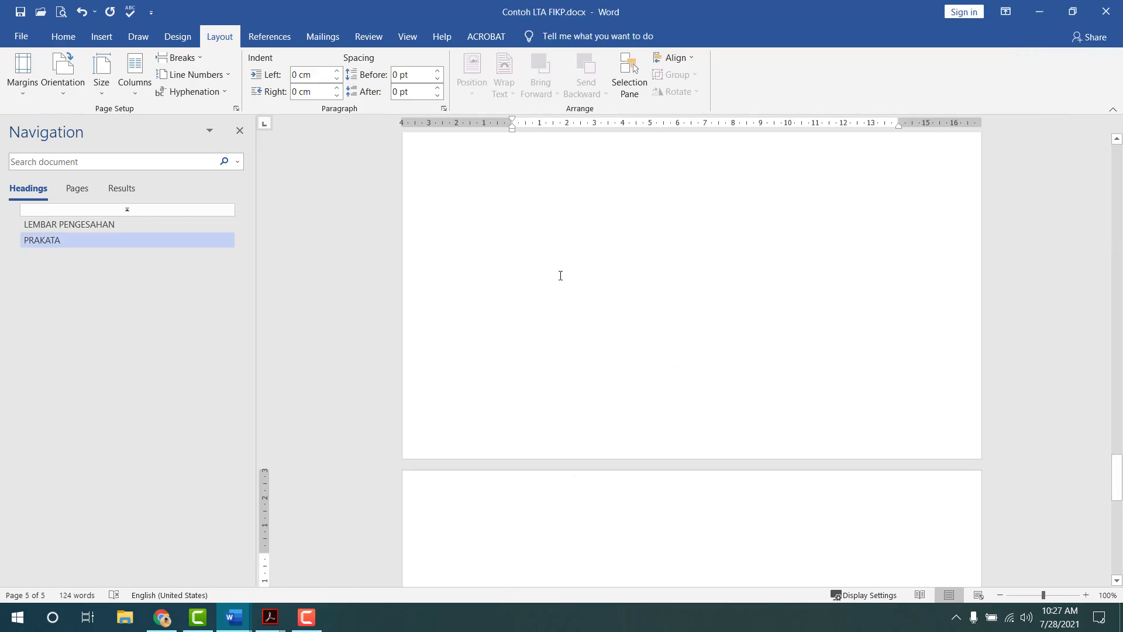
{"action": "scroll", "coordinate": [585, 316], "scroll_direction": "down", "scroll_amount": 4}
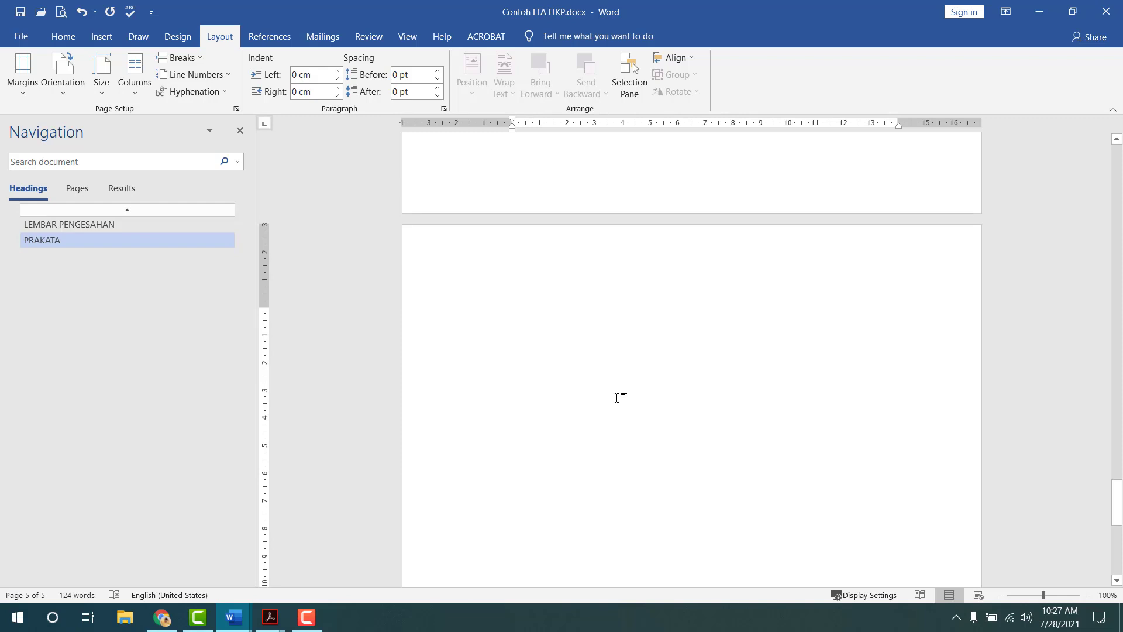
- Type a trial dotted 'Daftar isi' line, then delete it
{"action": "type", "text": "Daftar isi"}
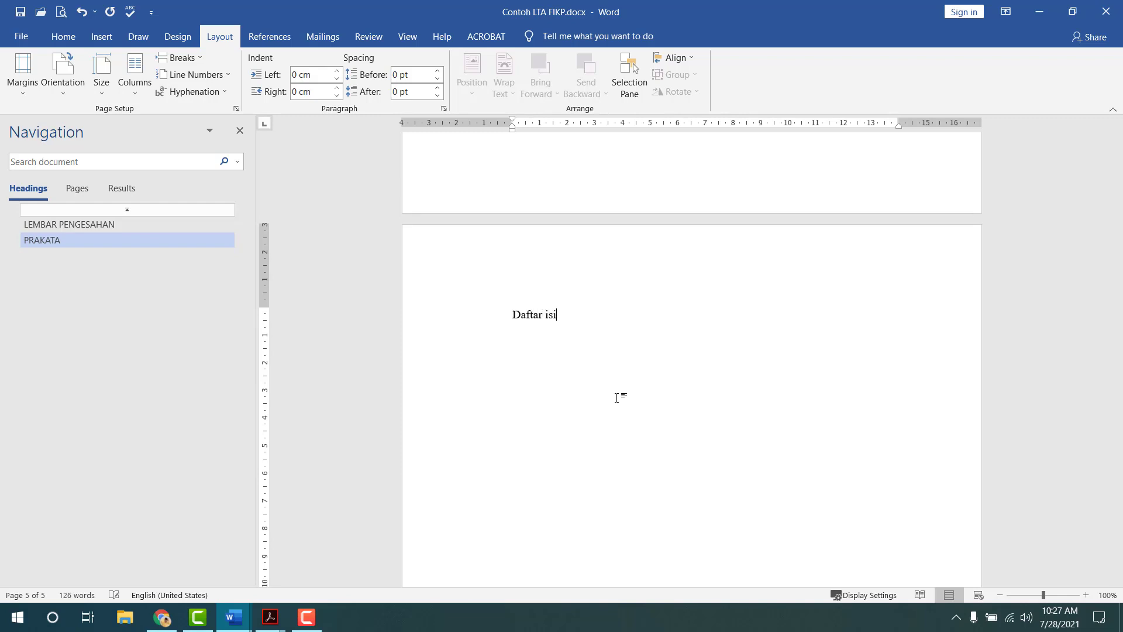
{"action": "type", "text": "......................................................"}
{"action": "key", "text": "ctrl+z"}
{"action": "key", "text": "ctrl+z"}
{"action": "key", "text": "ctrl+z"}
{"action": "key", "text": "shift+Home"}
{"action": "key", "text": "BackSpace"}
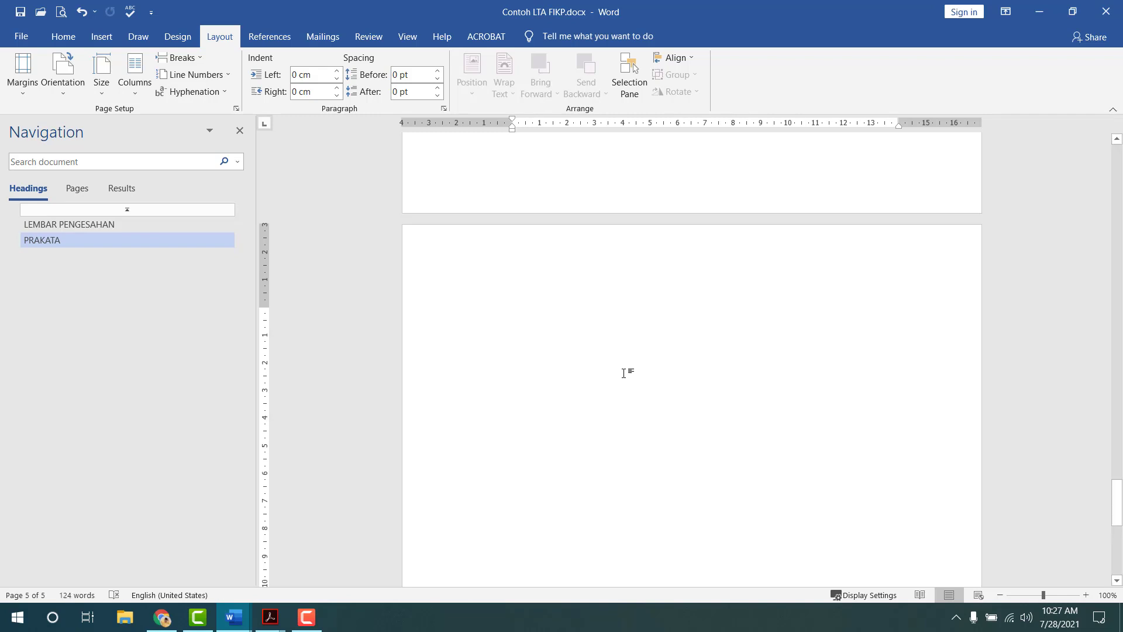
{"action": "scroll", "coordinate": [627, 373], "scroll_direction": "up", "scroll_amount": 10}
{"action": "scroll", "coordinate": [627, 373], "scroll_direction": "up", "scroll_amount": 5}
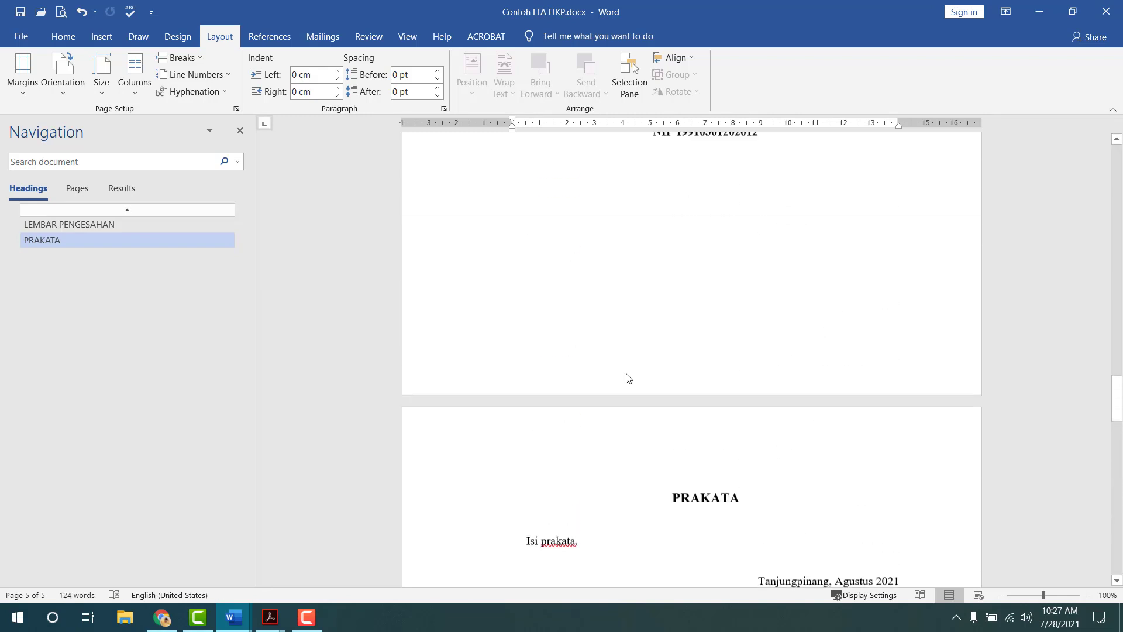
- Copy the PRAKATA heading and 'Isi prakata.' line onto the new page
{"action": "left_click", "coordinate": [668, 525]}
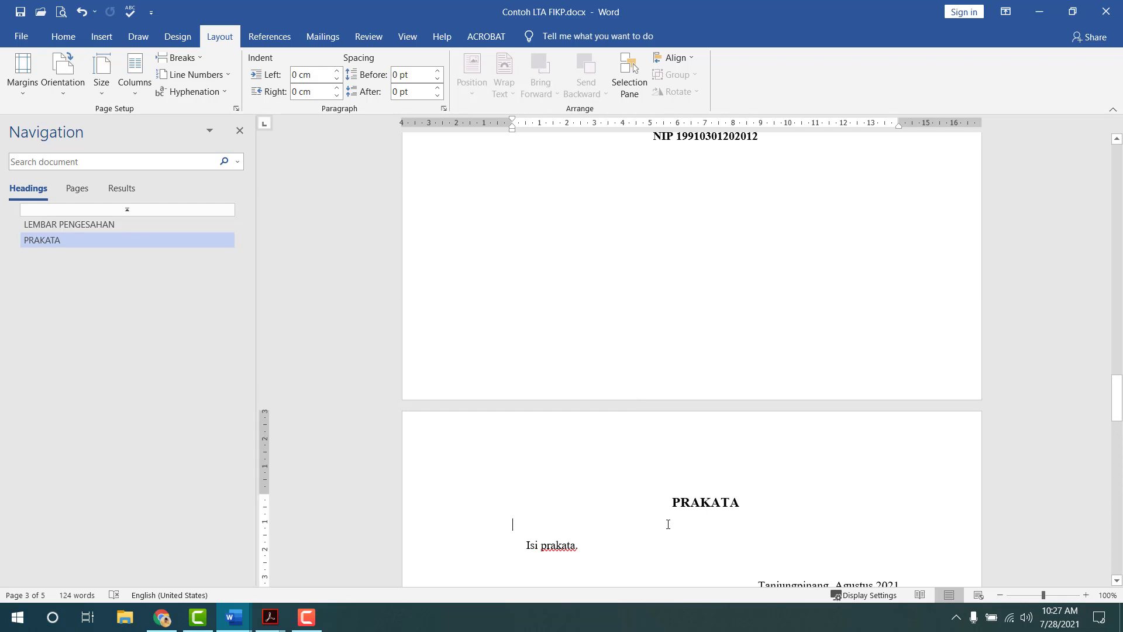
{"action": "left_click", "coordinate": [725, 546], "text": "shift"}
{"action": "key", "text": "ctrl+c"}
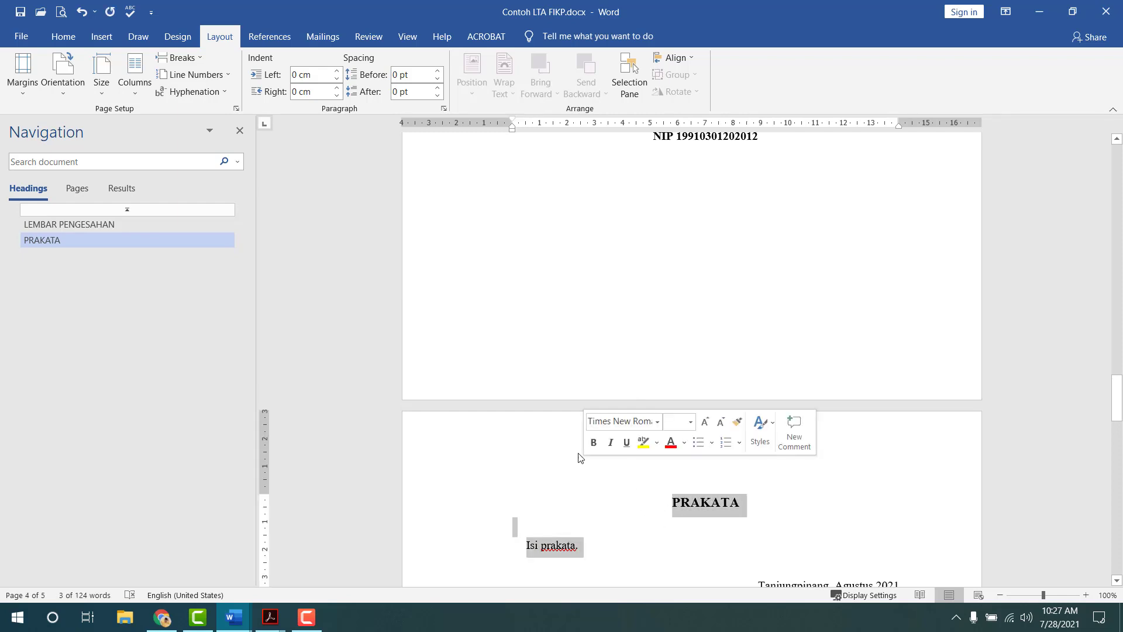
{"action": "scroll", "coordinate": [612, 405], "scroll_direction": "down", "scroll_amount": 4}
{"action": "scroll", "coordinate": [613, 405], "scroll_direction": "down", "scroll_amount": 11}
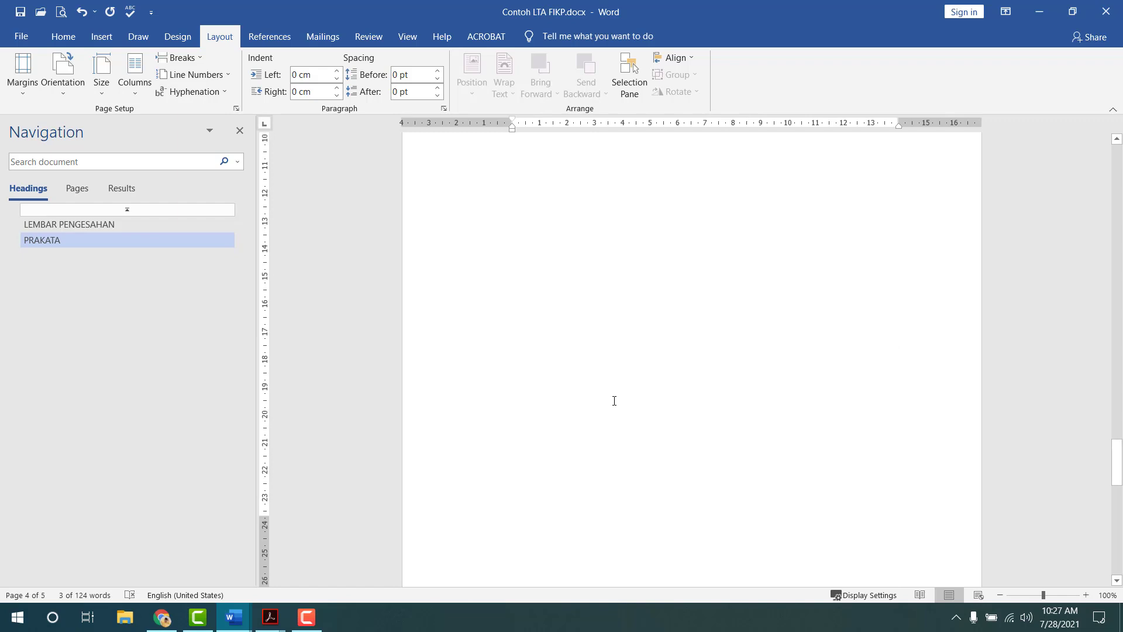
{"action": "left_click", "coordinate": [594, 476]}
{"action": "key", "text": "ctrl+v"}
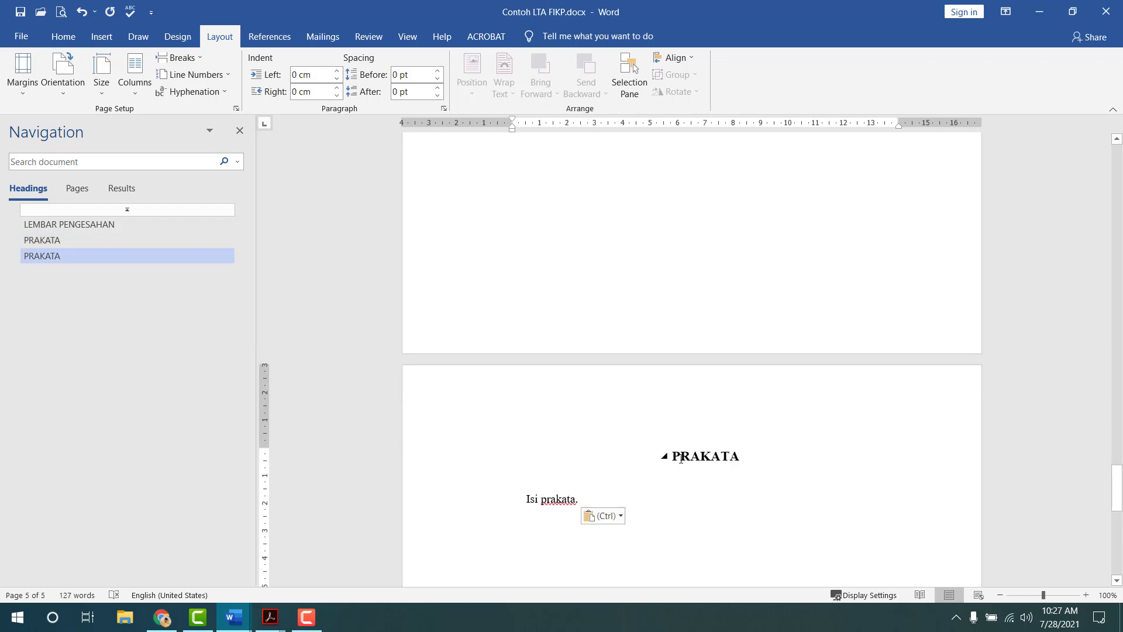
- Retitle the pasted heading DAFTAR ISI and remove the indent from the line below
{"action": "left_click_drag", "start_coordinate": [674, 456], "coordinate": [742, 462]}
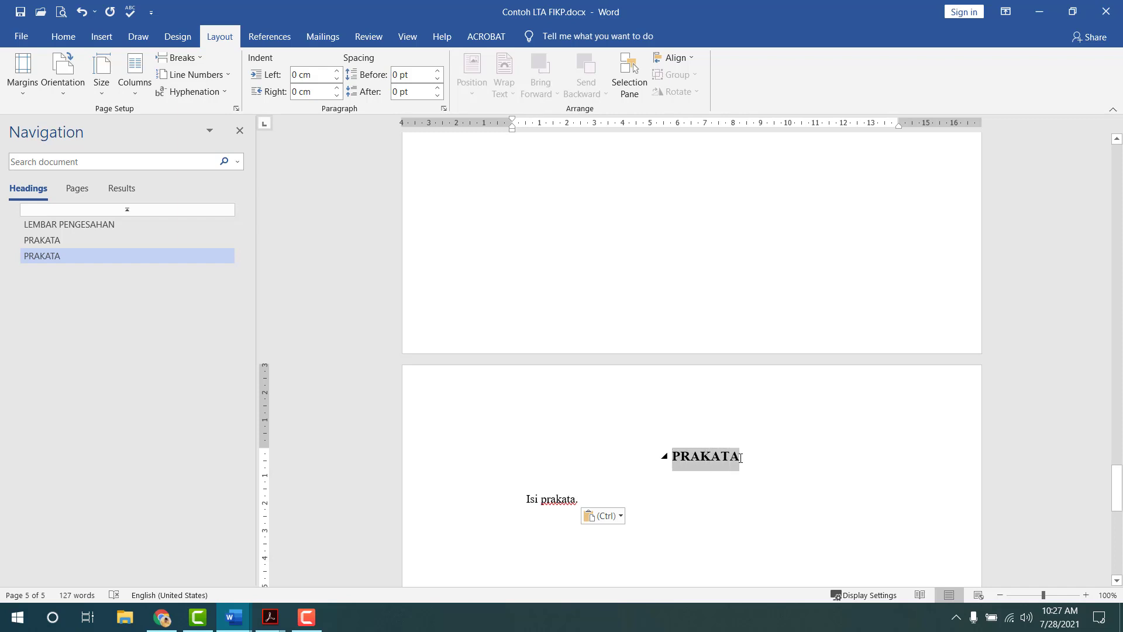
{"action": "type", "text": "DAFTAR "}
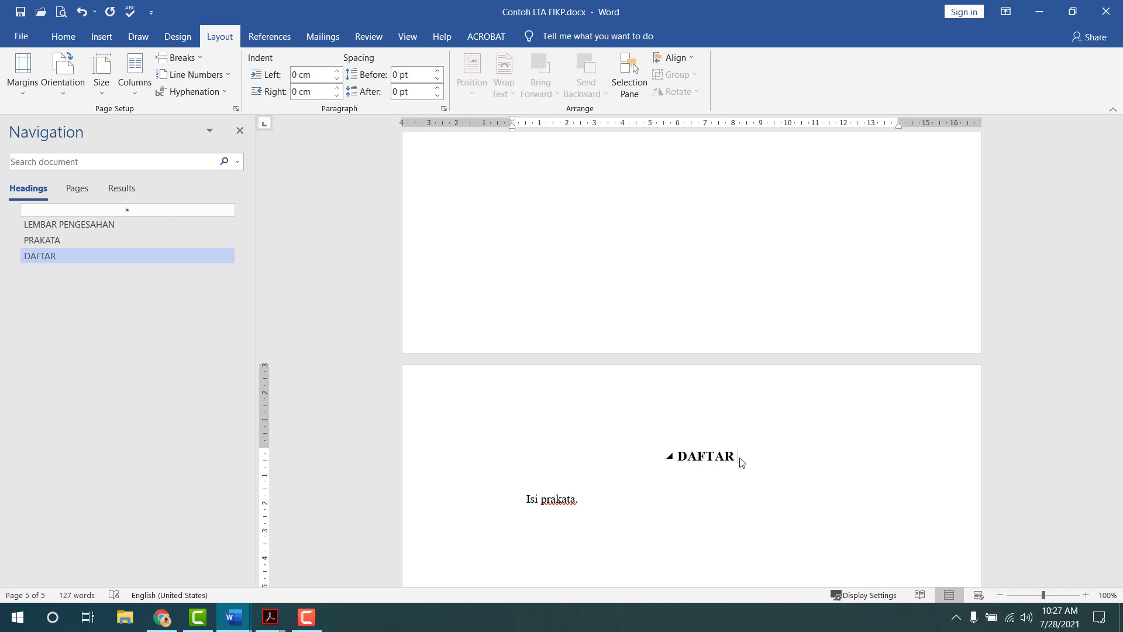
{"action": "type", "text": "ISI"}
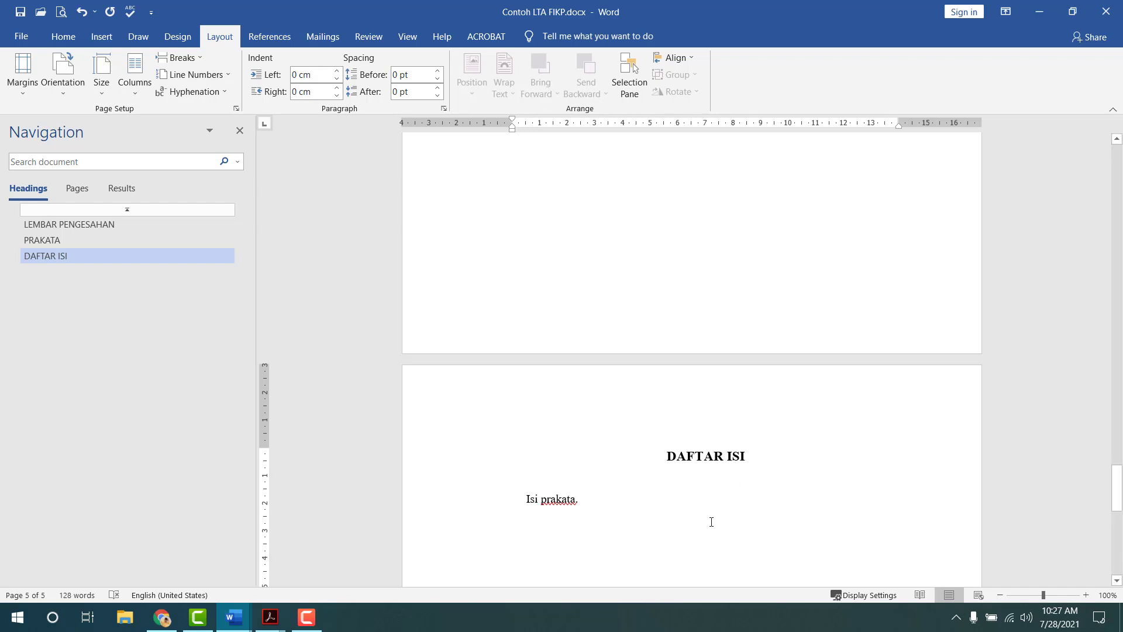
{"action": "left_click", "coordinate": [639, 476]}
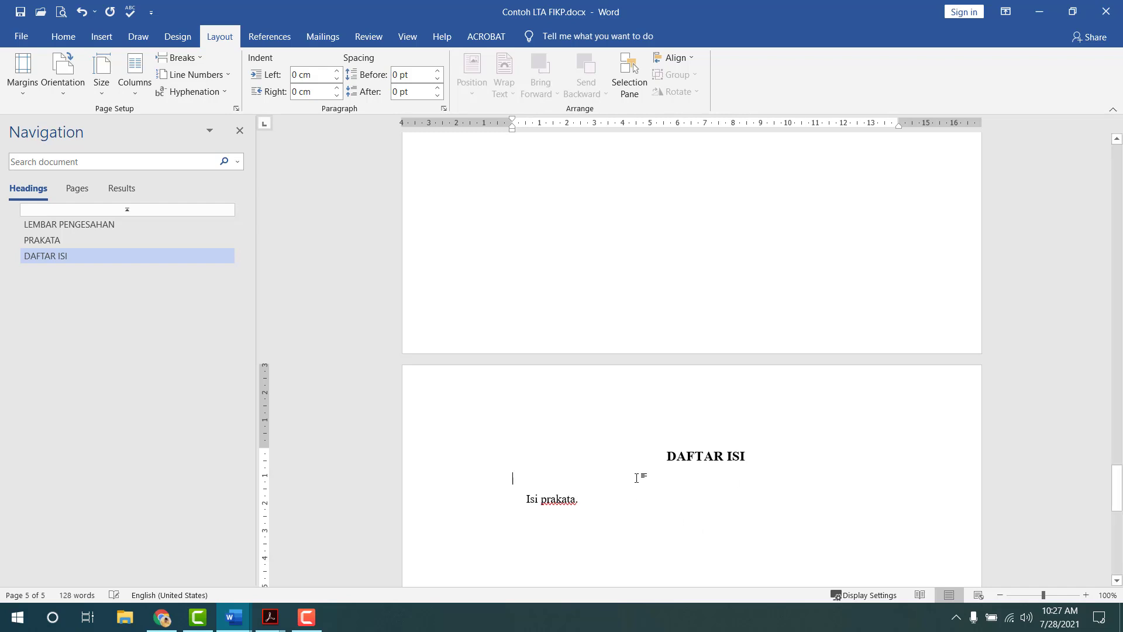
{"action": "left_click", "coordinate": [529, 502]}
{"action": "key", "text": "BackSpace"}
- Set the 'Isi prakata.' line to 1.0 line spacing
{"action": "triple_click", "coordinate": [575, 500]}
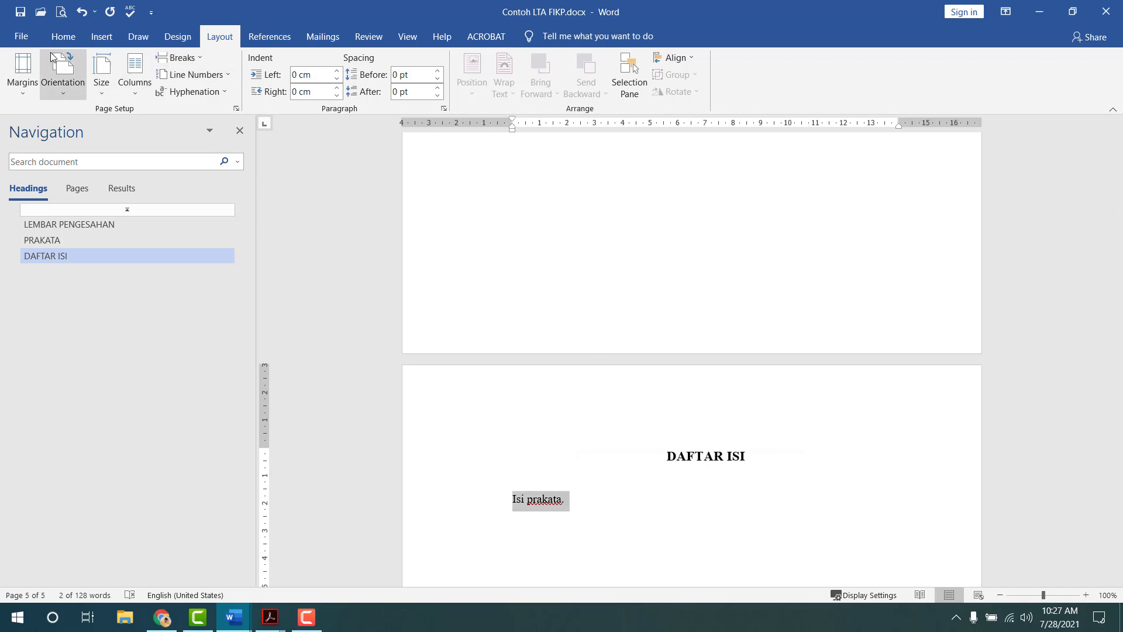
{"action": "left_click", "coordinate": [63, 36]}
{"action": "left_click", "coordinate": [436, 87]}
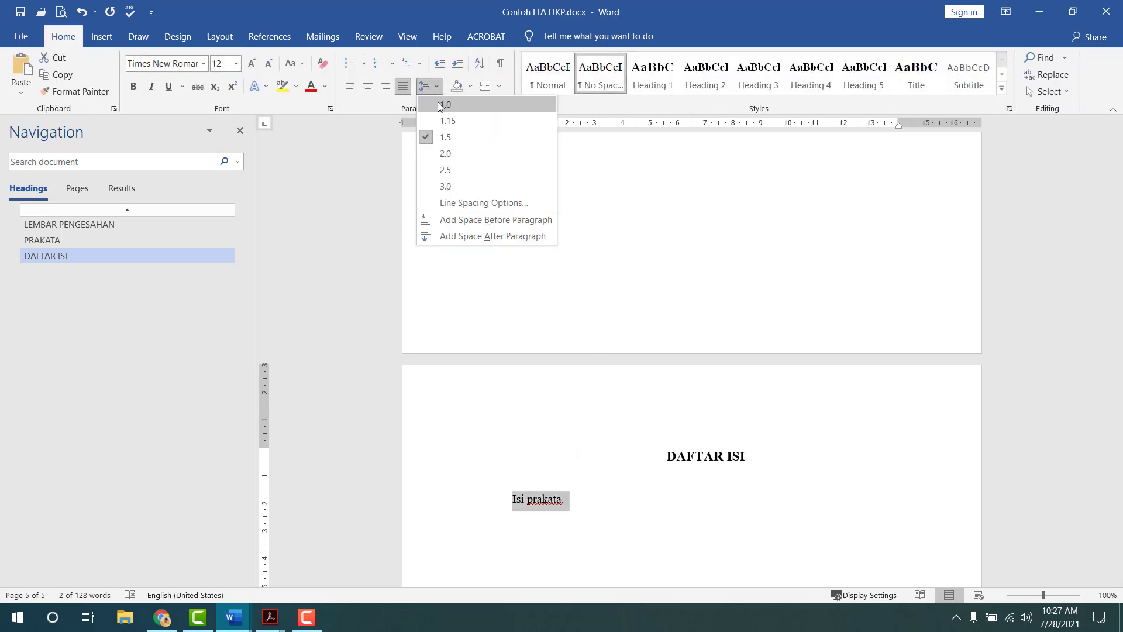
{"action": "left_click", "coordinate": [442, 105]}
{"action": "left_click", "coordinate": [582, 532]}
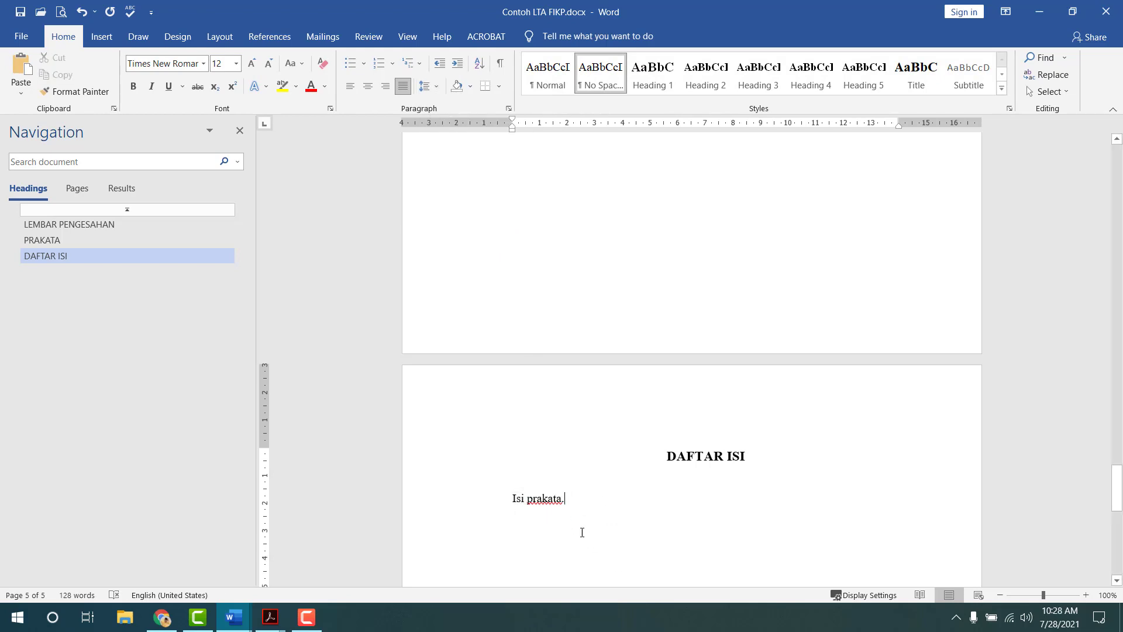
{"action": "key", "text": "alt+Tab"}
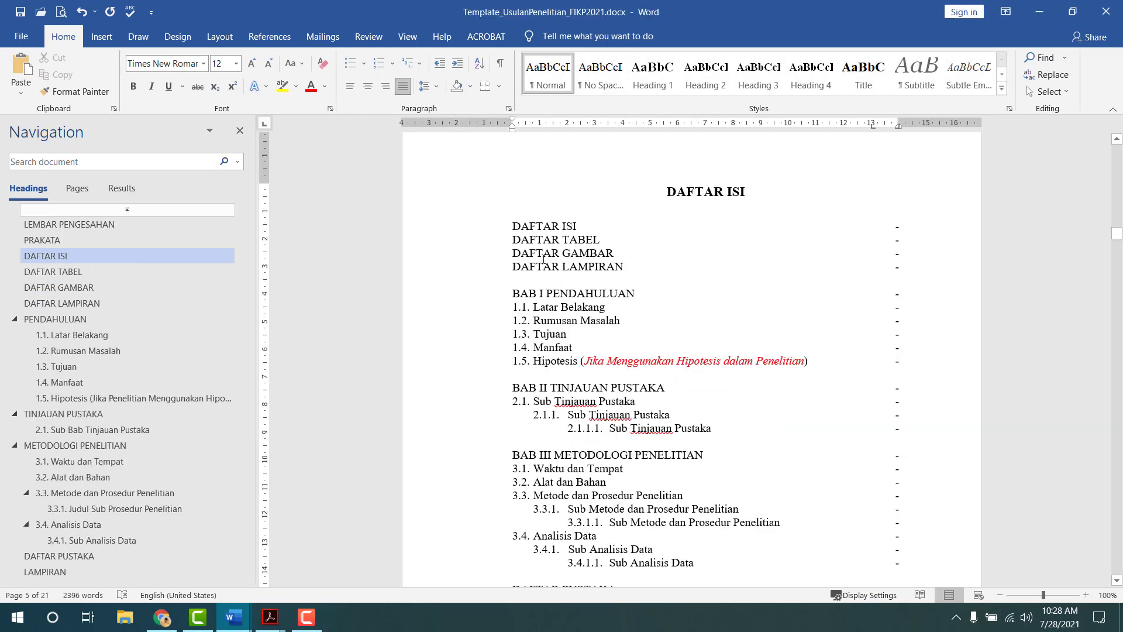
{"action": "key", "text": "alt+Tab"}
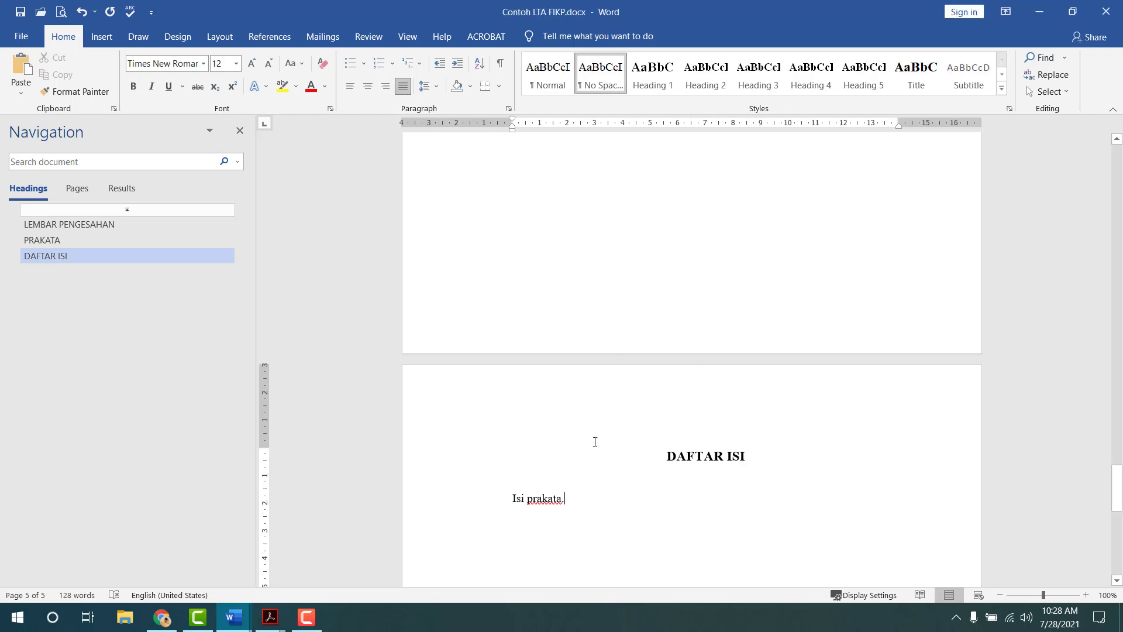
- Replace 'Isi prakata.' with the text DAFTAR ISI
{"action": "left_click_drag", "start_coordinate": [510, 498], "coordinate": [565, 498]}
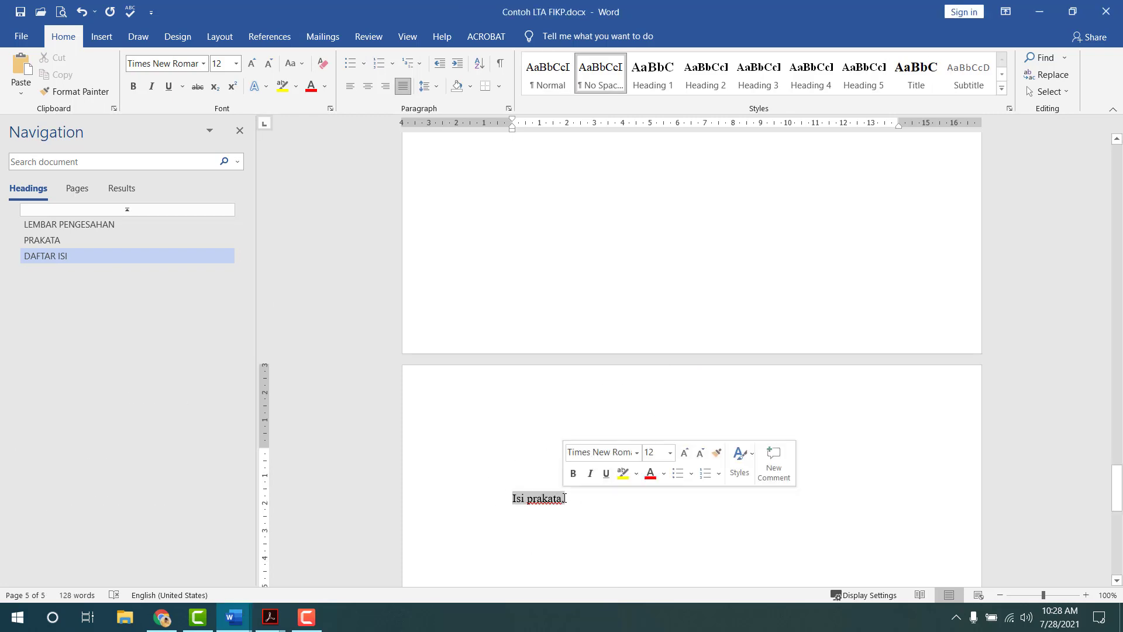
{"action": "type", "text": "DAFA"}
{"action": "key", "text": "BackSpace"}
{"action": "type", "text": "TAR ISI"}
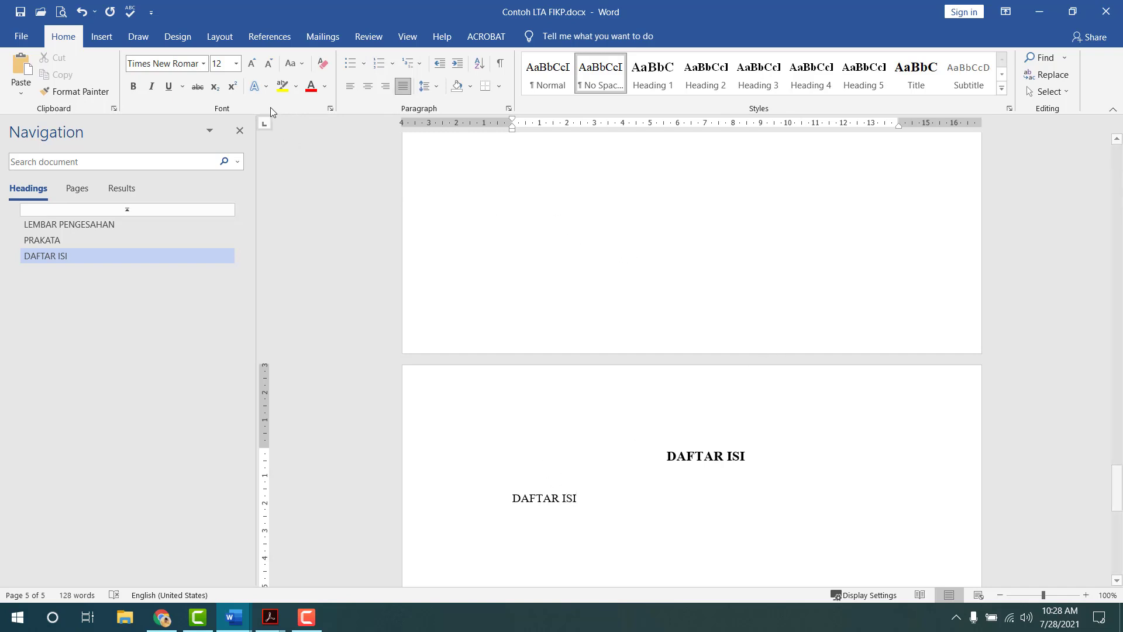
{"action": "left_click", "coordinate": [220, 37]}
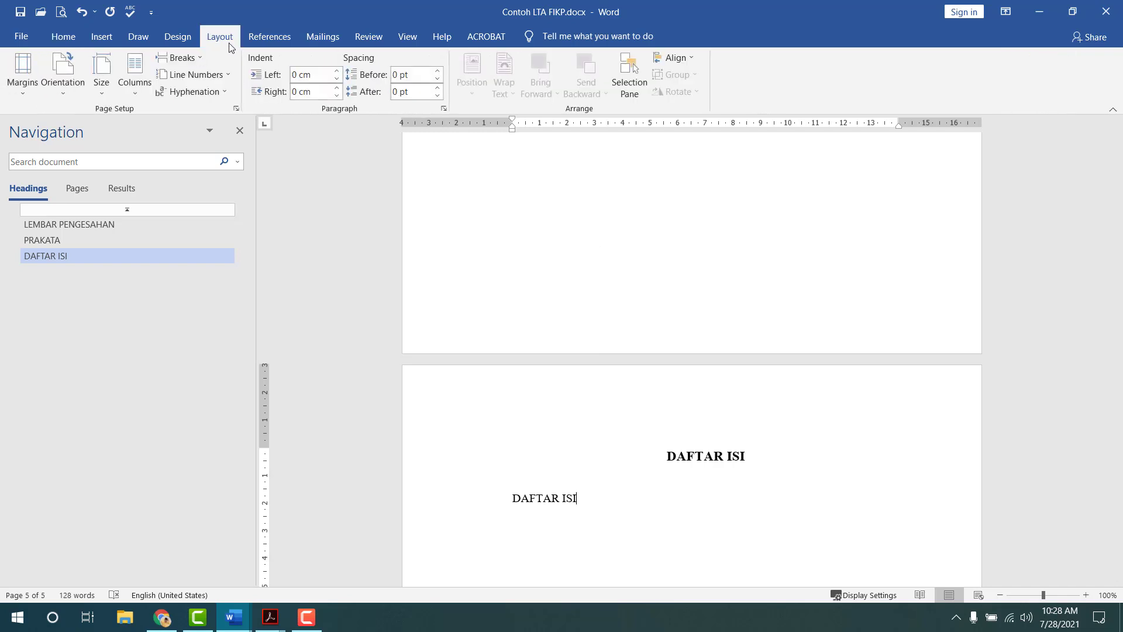
{"action": "left_click", "coordinate": [443, 108]}
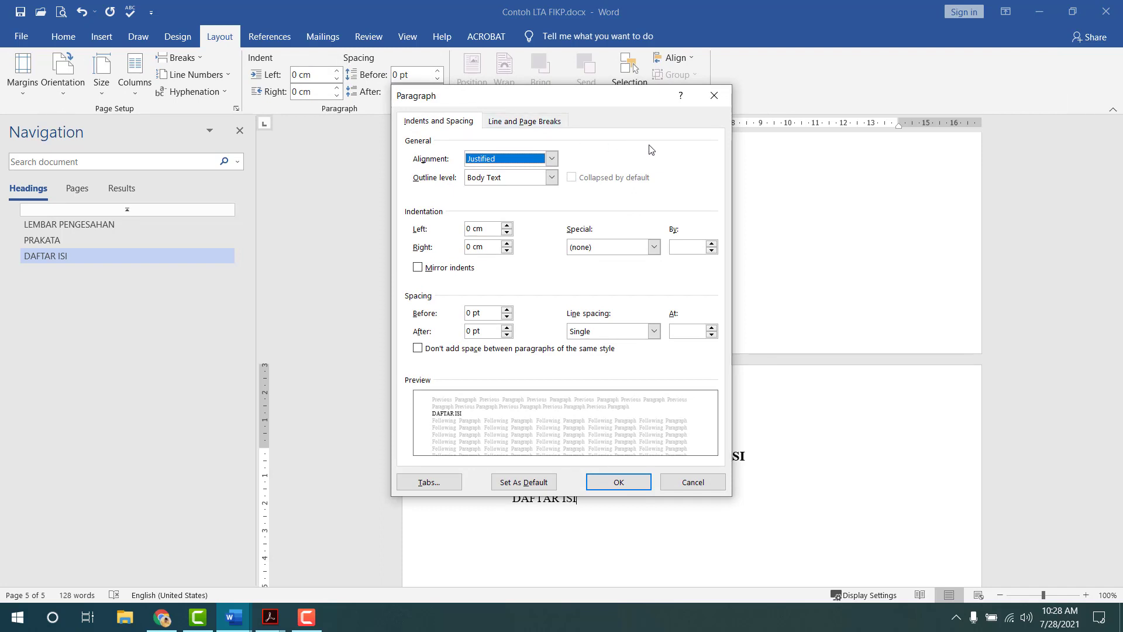
{"action": "left_click", "coordinate": [705, 104]}
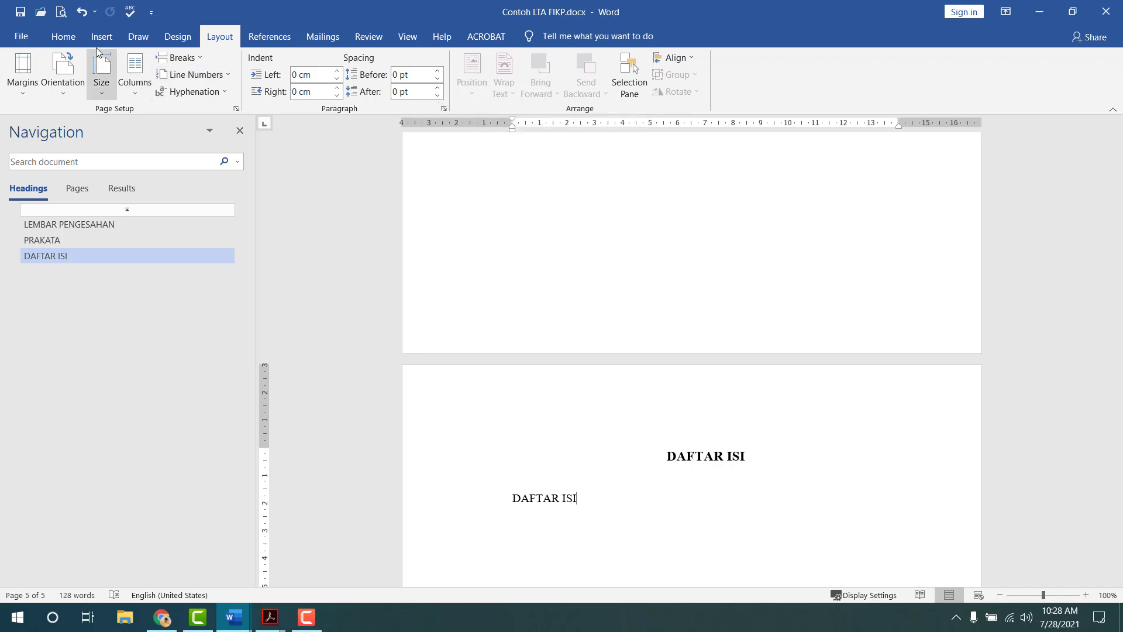
{"action": "left_click", "coordinate": [63, 37]}
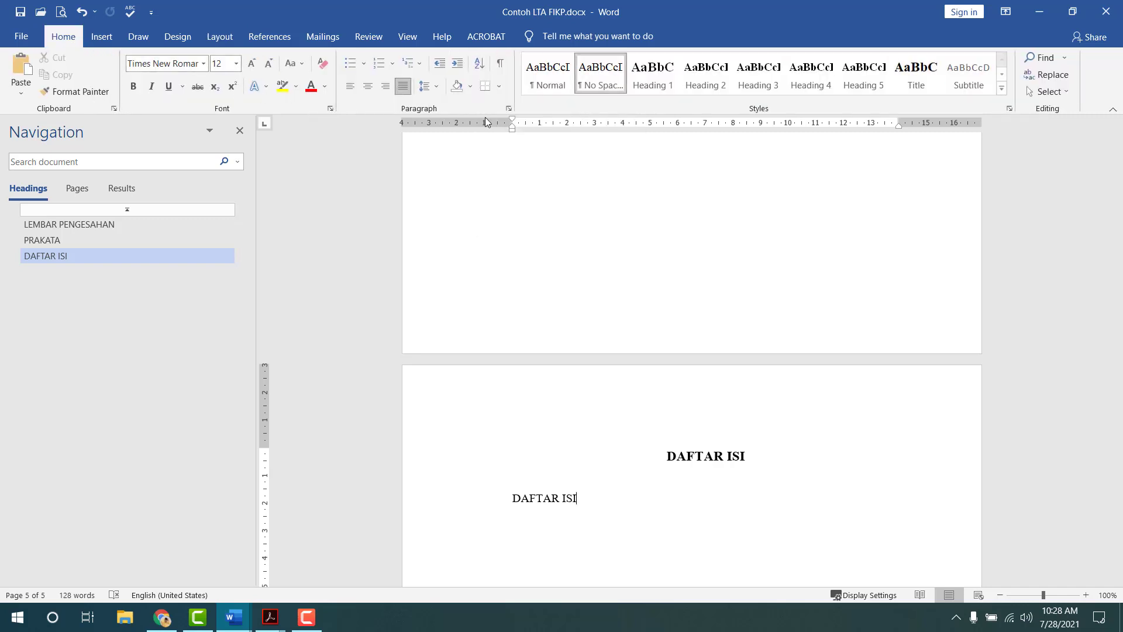
{"action": "left_click", "coordinate": [508, 110]}
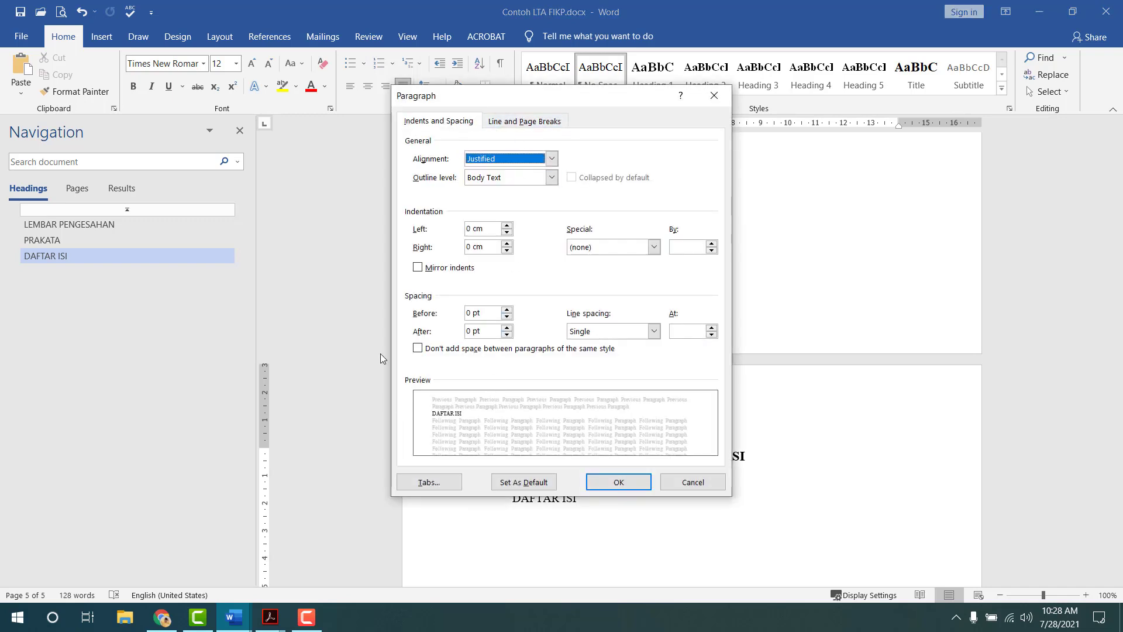
{"action": "left_click", "coordinate": [715, 95]}
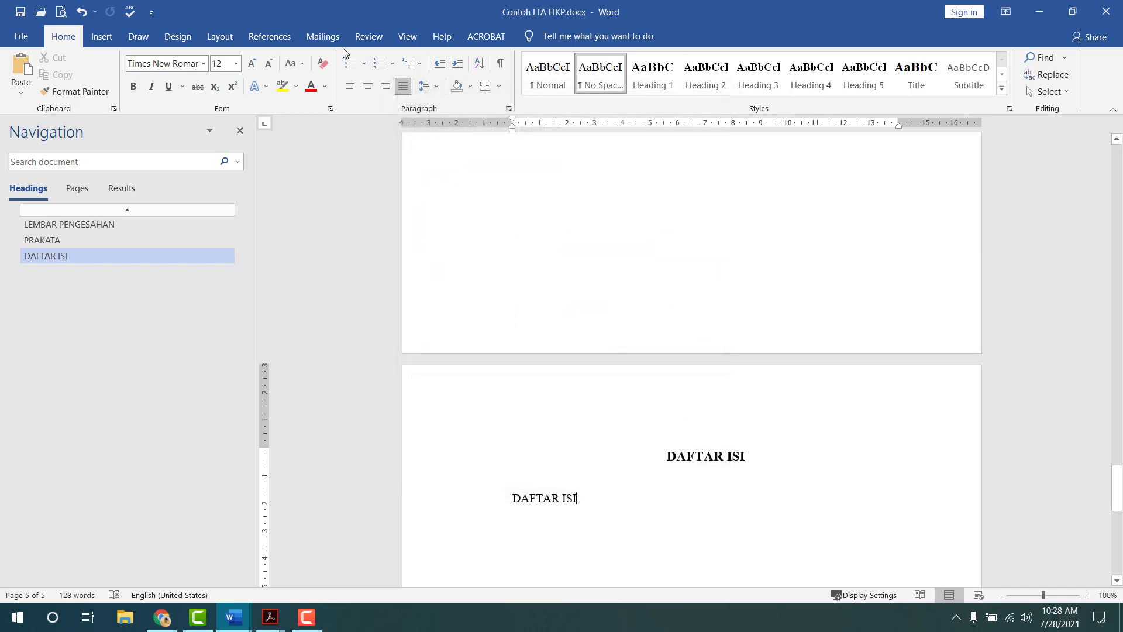
{"action": "left_click", "coordinate": [220, 37]}
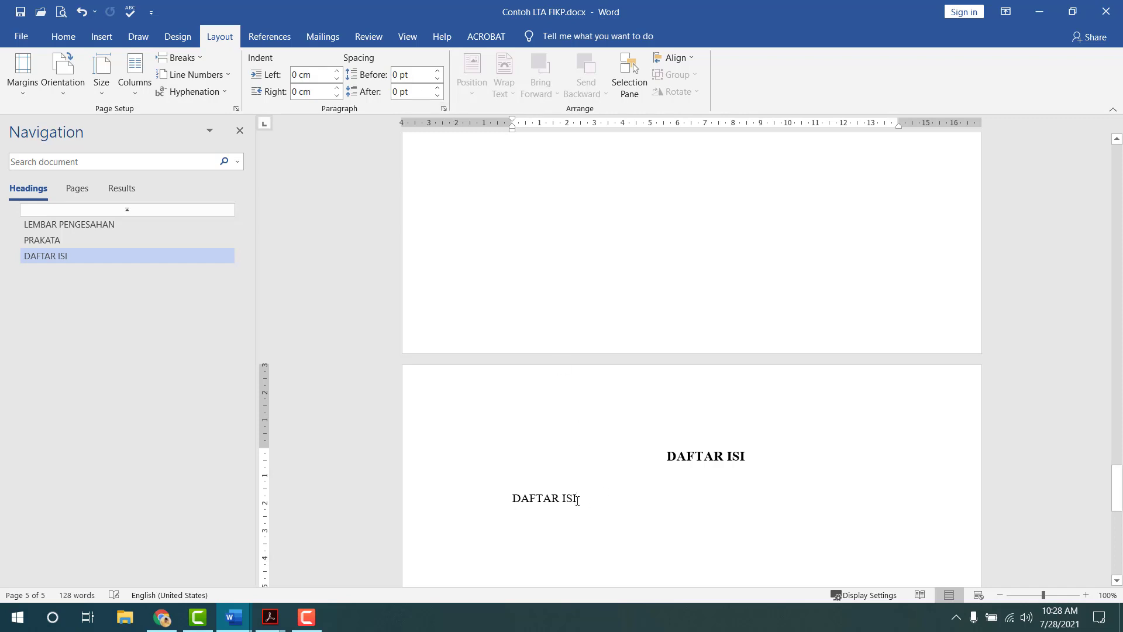
{"action": "left_click", "coordinate": [444, 109]}
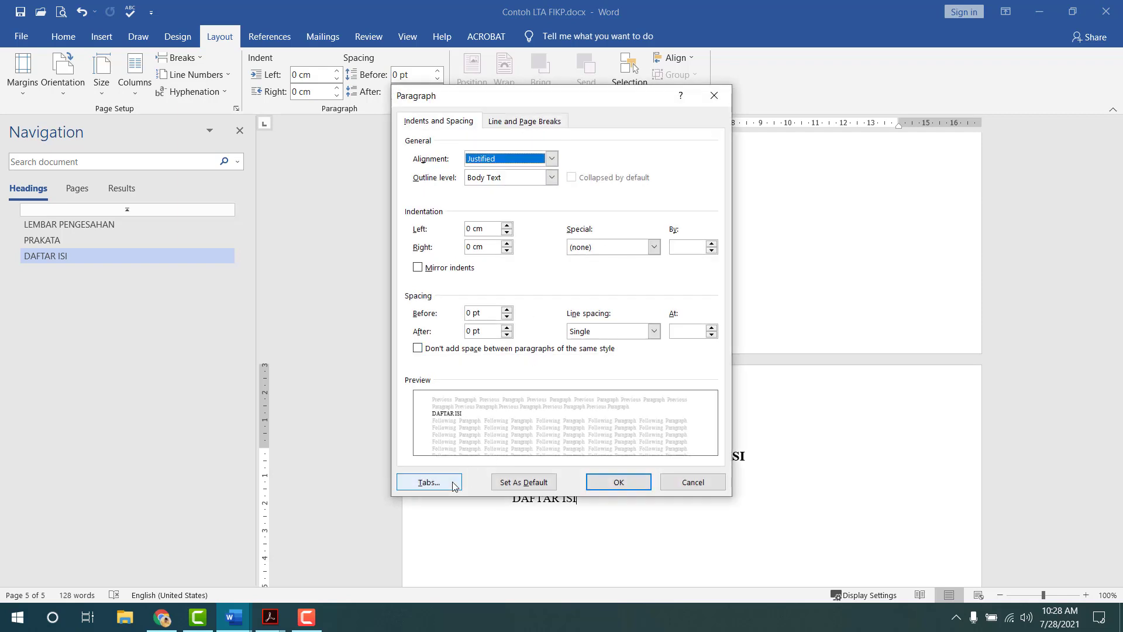
- Add a 13 cm tab stop with a dotted leader and a 14 cm right-aligned tab stop
{"action": "left_click", "coordinate": [430, 481]}
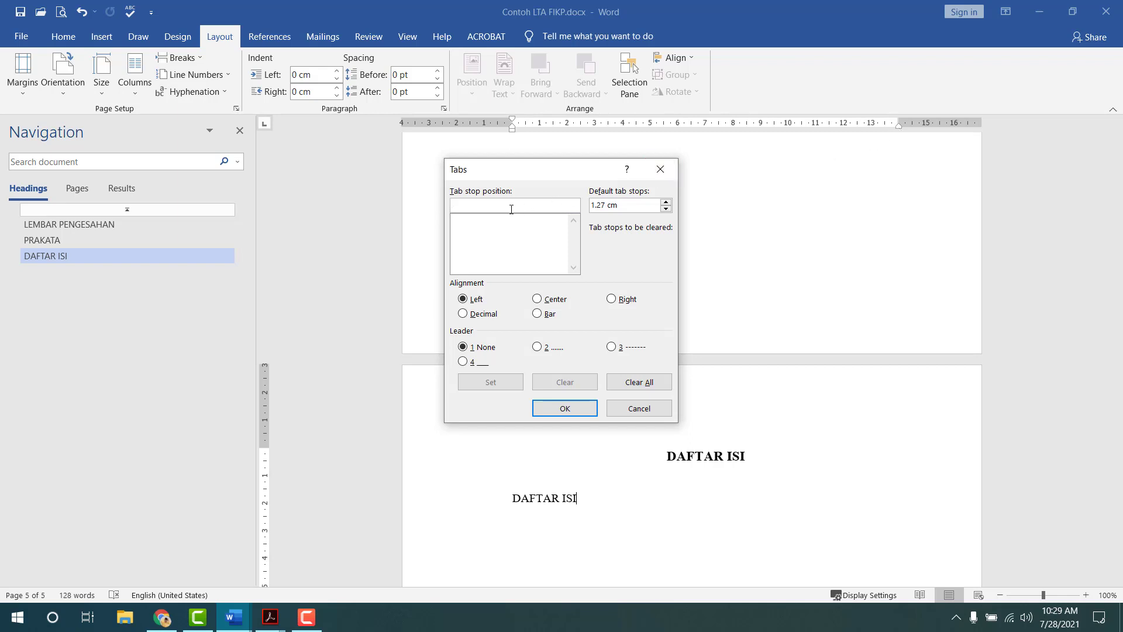
{"action": "type", "text": "13"}
{"action": "left_click", "coordinate": [537, 347]}
{"action": "left_click", "coordinate": [492, 382]}
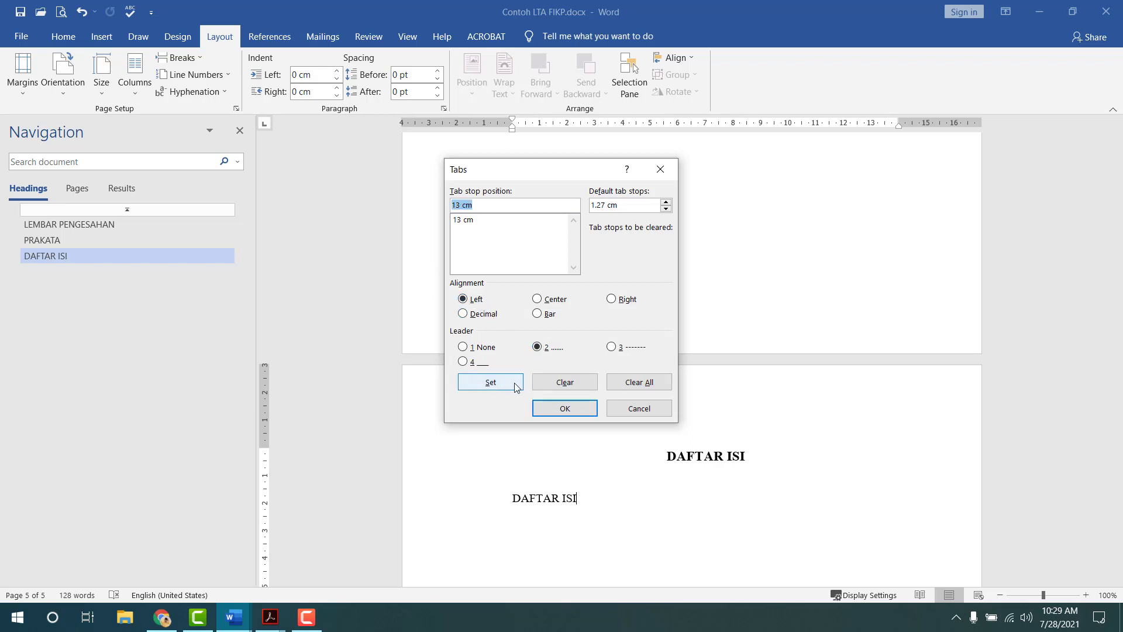
{"action": "type", "text": "14"}
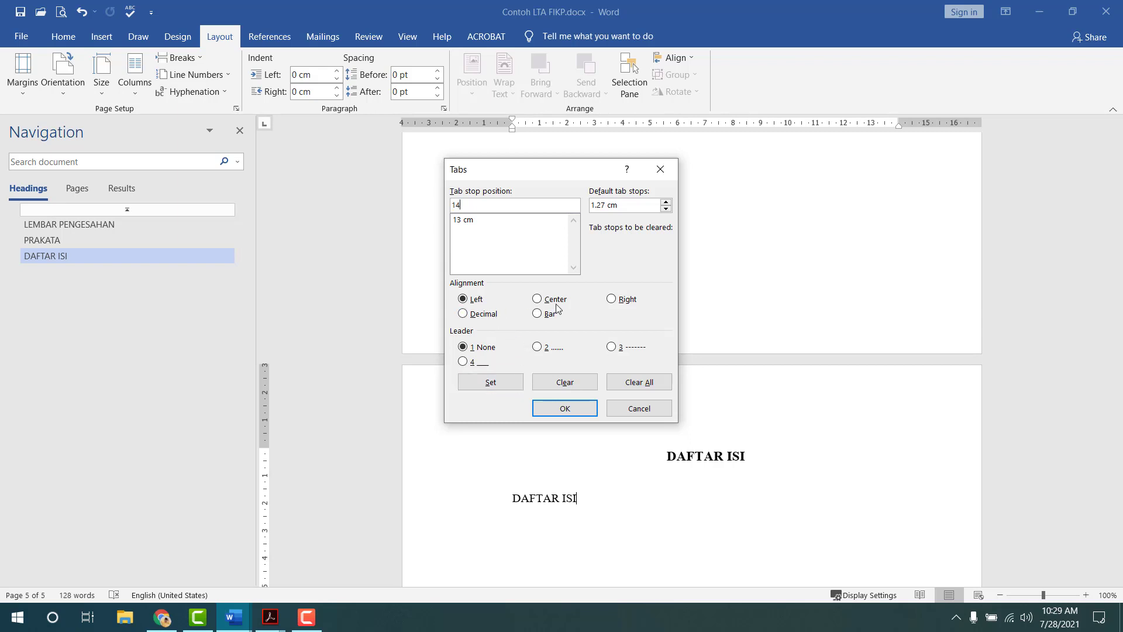
{"action": "left_click", "coordinate": [612, 300]}
{"action": "left_click", "coordinate": [491, 382]}
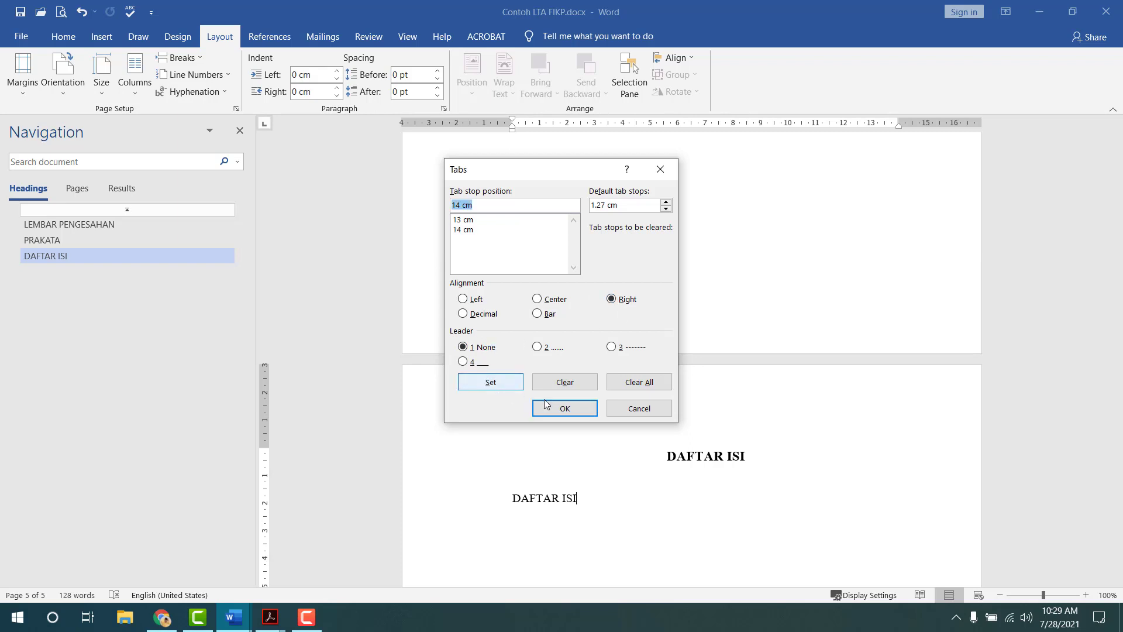
{"action": "left_click", "coordinate": [566, 408]}
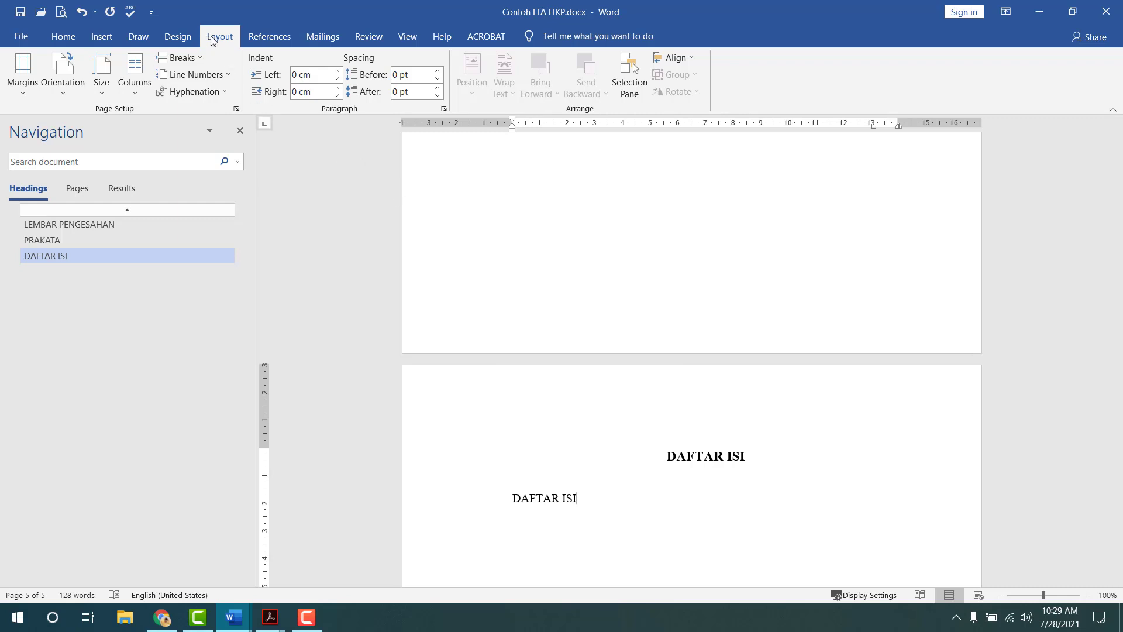
- Give the paragraph a 1 cm right indent and run a dot leader after DAFTAR ISI
{"action": "left_click", "coordinate": [314, 91]}
{"action": "type", "text": "1"}
{"action": "key", "text": "Return"}
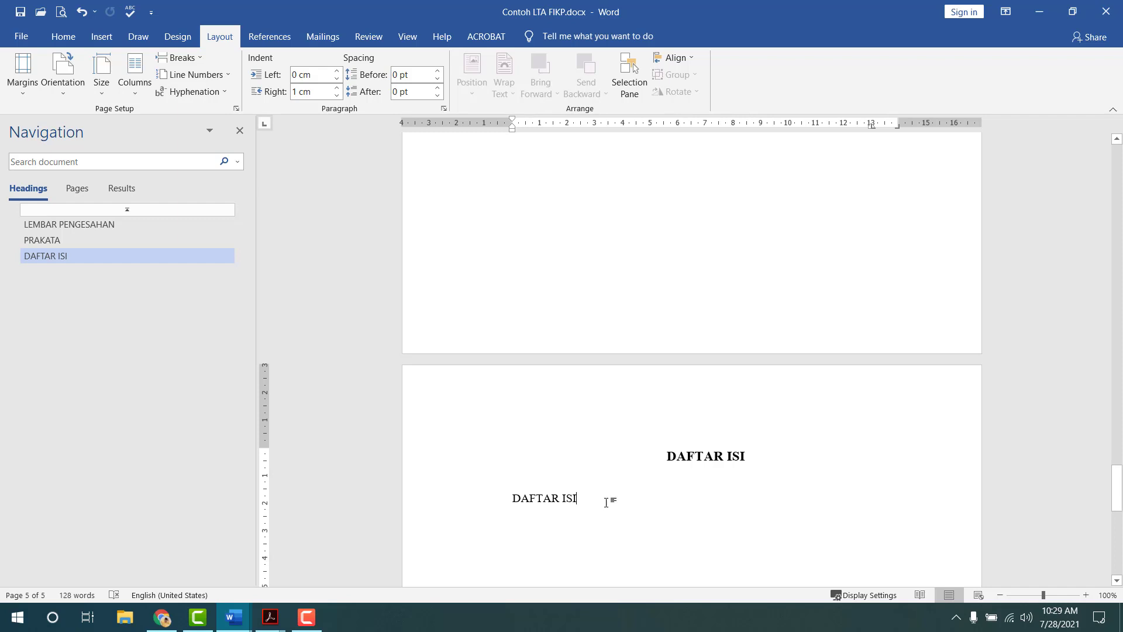
{"action": "key", "text": "Tab"}
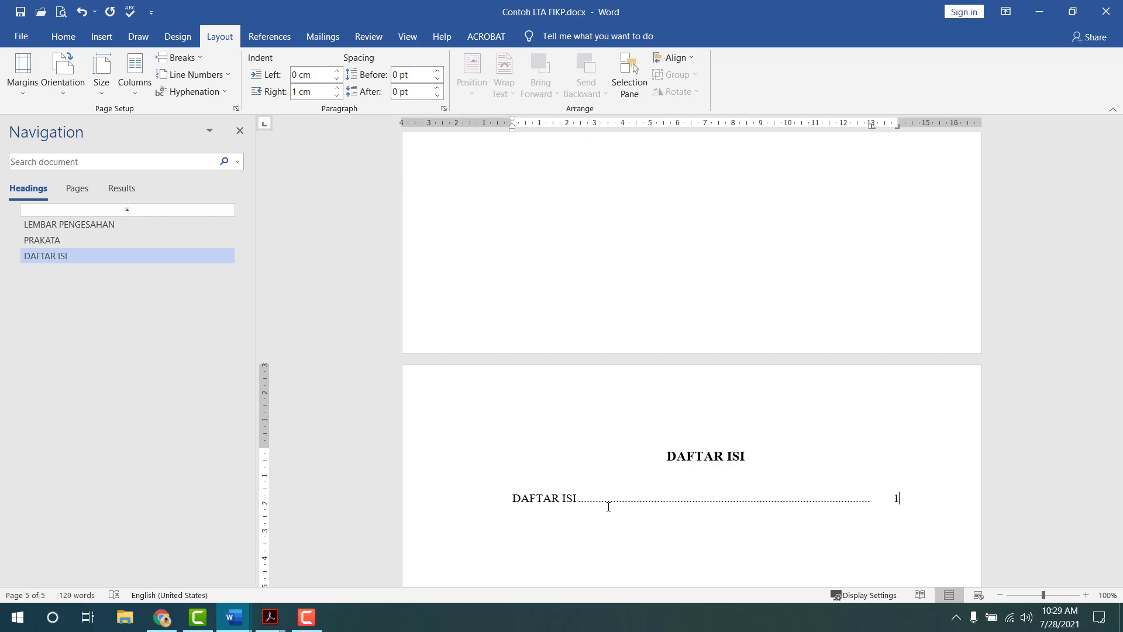
- Add DAFTAR TABEL, DAFTAR GAMBAR and DAFTAR LAMPIRAN entries, each with a dot leader
{"action": "left_click", "coordinate": [908, 498]}
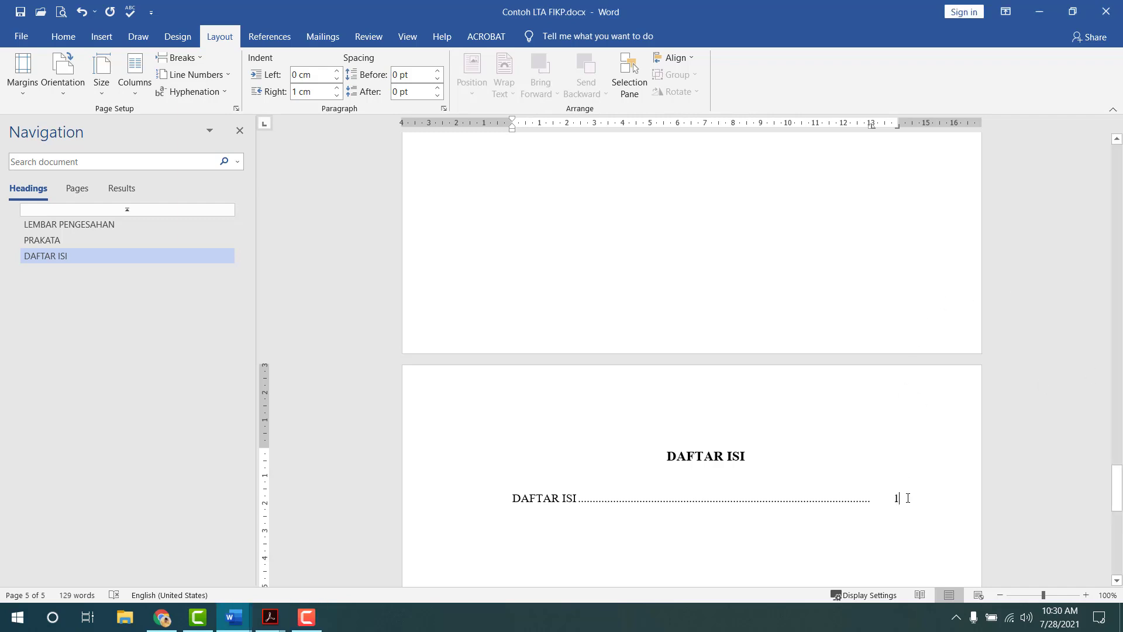
{"action": "key", "text": "Return"}
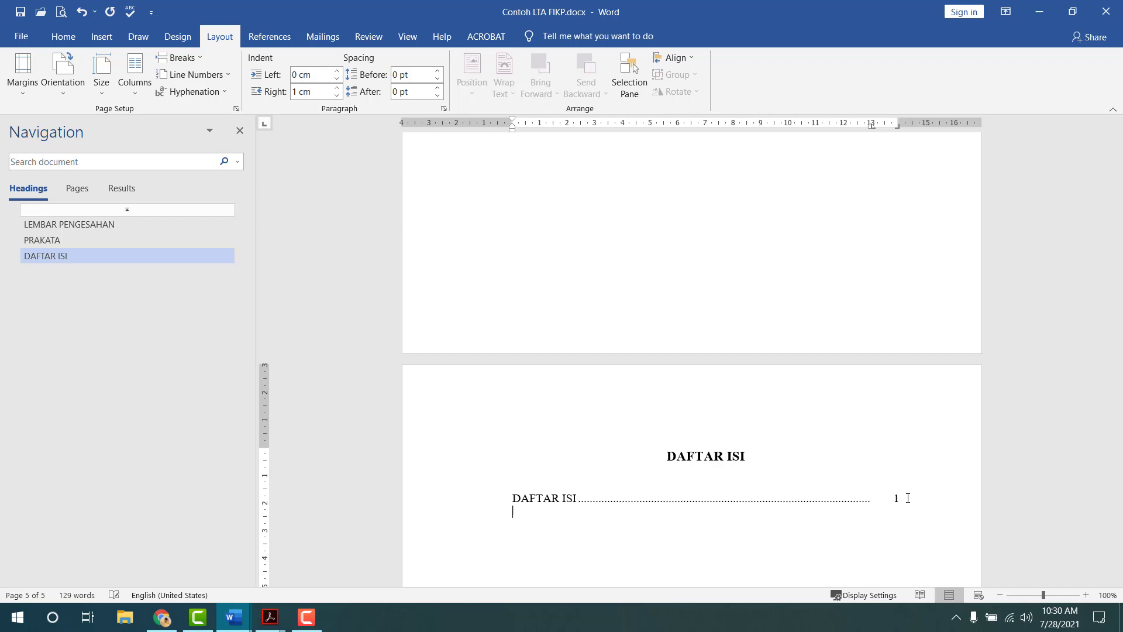
{"action": "type", "text": "DAFTAR TABEL"}
{"action": "key", "text": "Tab"}
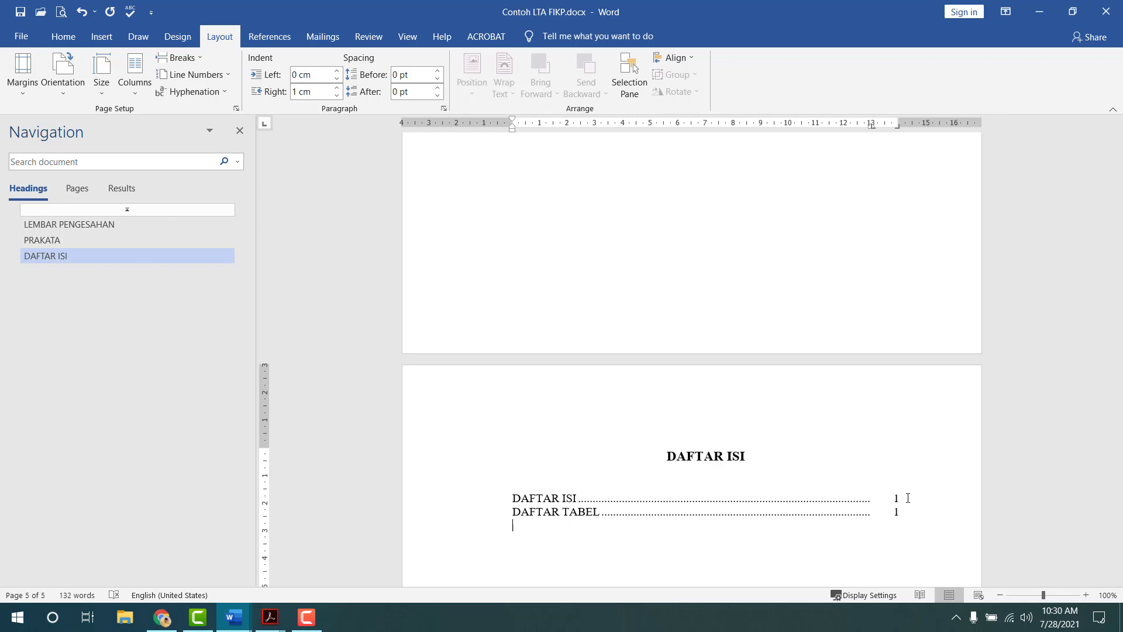
{"action": "type", "text": "DAFTAR GAMBAR"}
{"action": "key", "text": "Tab"}
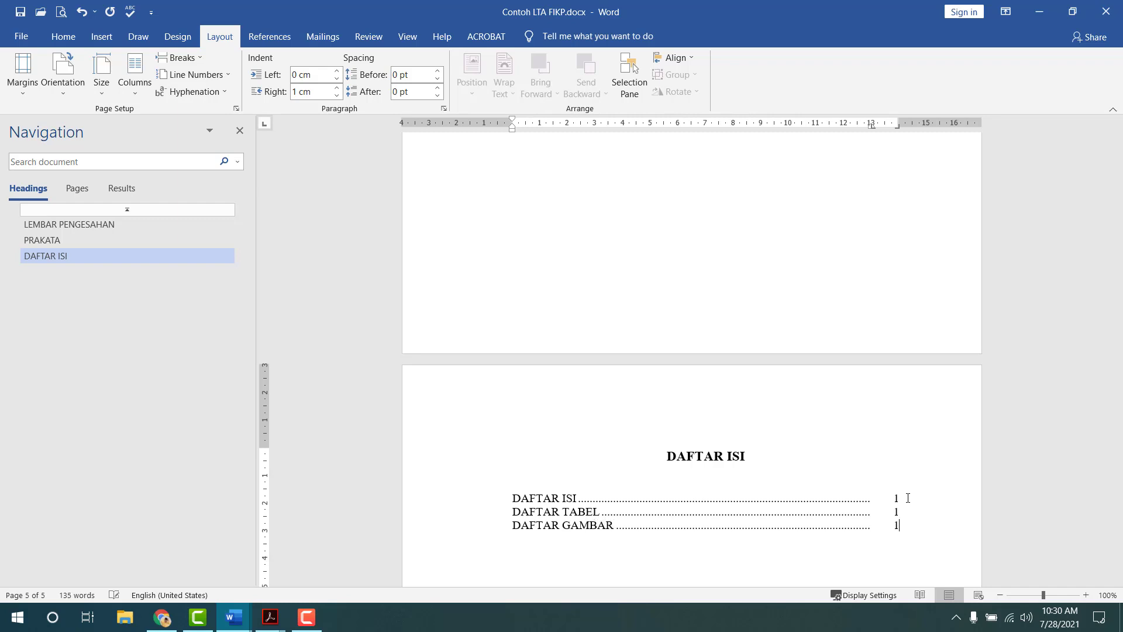
{"action": "type", "text": "DAFTAR LAMPIRAN"}
{"action": "key", "text": "Tab"}
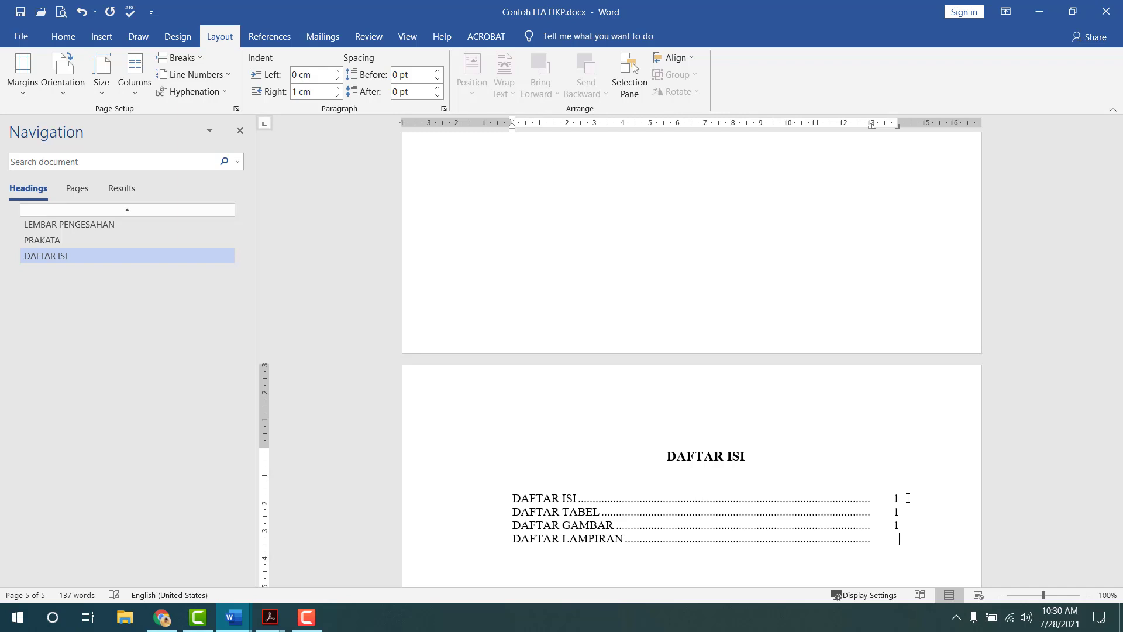
- After a blank line, add BAB I. PENDAHULUAN dotted to page 1
{"action": "key", "text": "Return"}
{"action": "type", "text": "BAB I. PENDAHULUAN"}
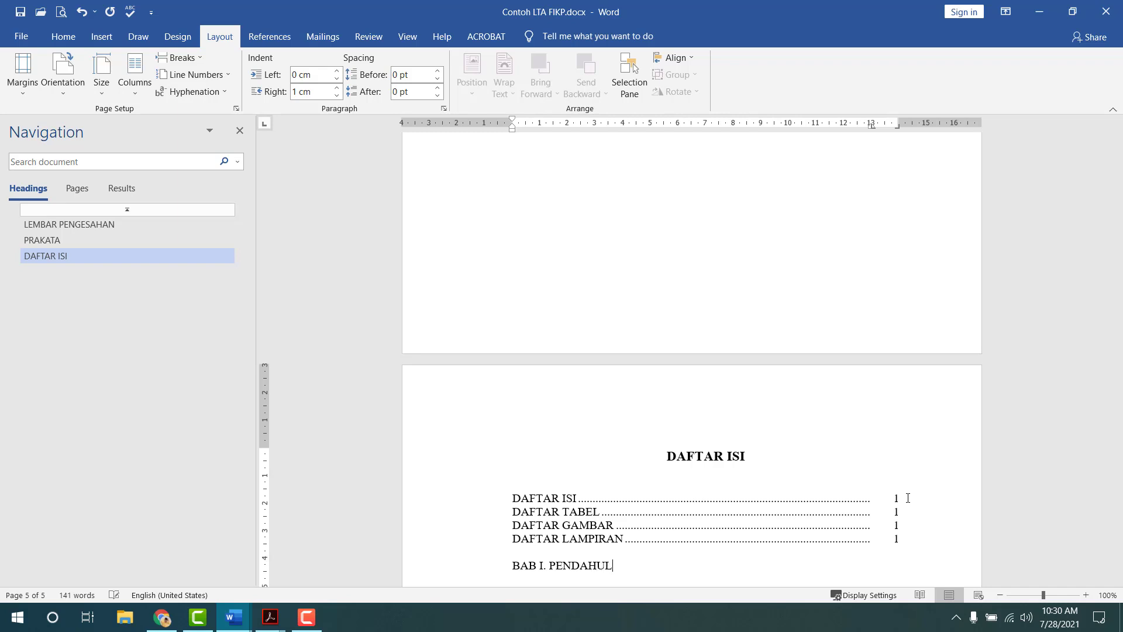
{"action": "key", "text": "Tab"}
{"action": "type", "text": "1"}
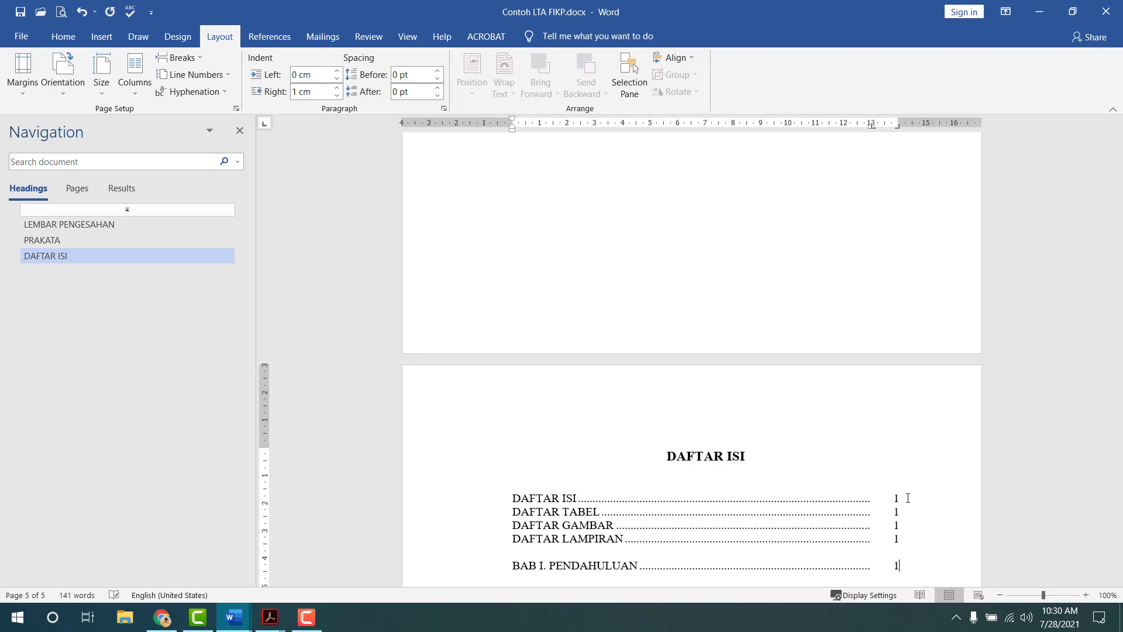
{"action": "key", "text": "Return"}
- Add BAB II. TINJAUAN PUSTAKA and BAB III. METODOLOGI PENELITIAN with dot leaders
{"action": "type", "text": "BAB"}
{"action": "scroll", "coordinate": [907, 498], "scroll_direction": "down", "scroll_amount": 5}
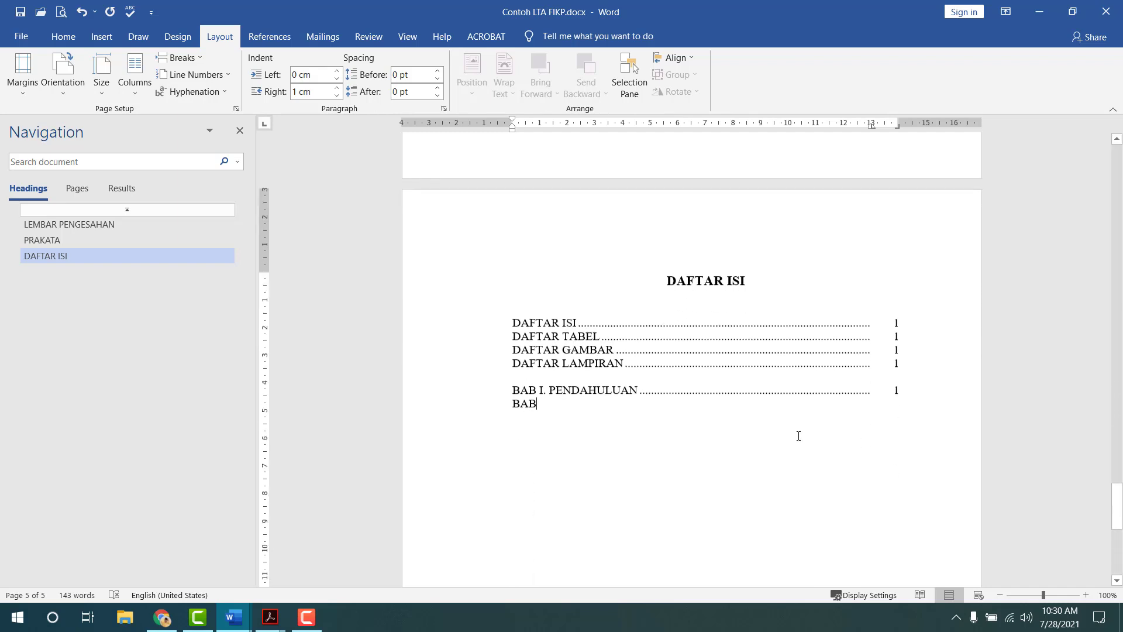
{"action": "type", "text": "II. P"}
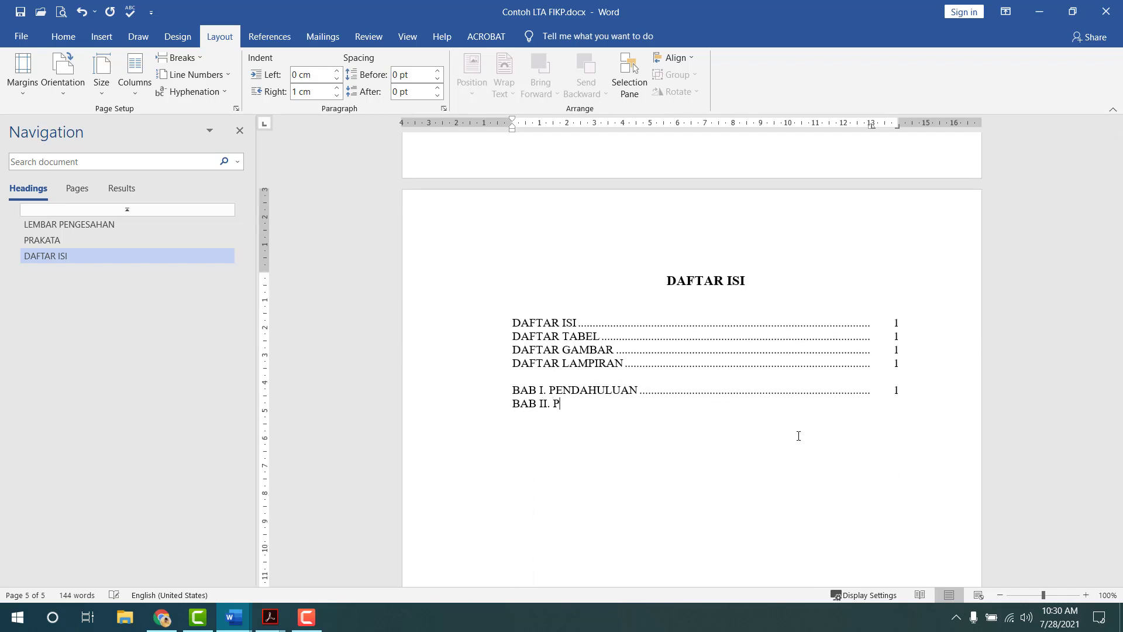
{"action": "key", "text": "BackSpace"}
{"action": "type", "text": "TINJAUAN PUSTAKA"}
{"action": "key", "text": "Tab"}
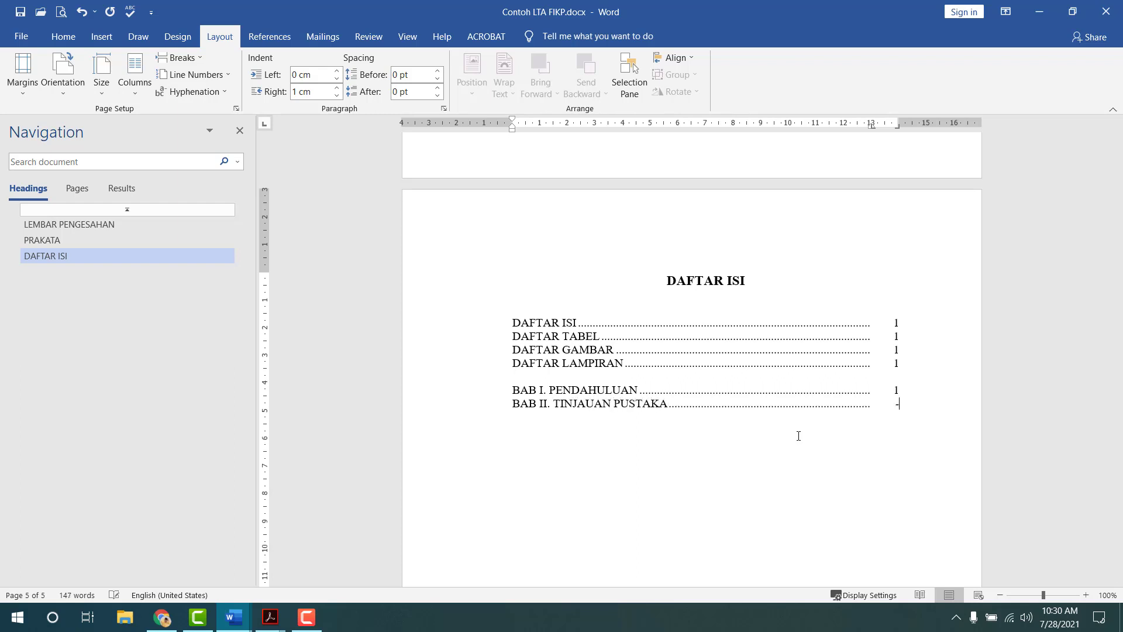
{"action": "type", "text": "BAB III. METODOLOGI PENELITIAN"}
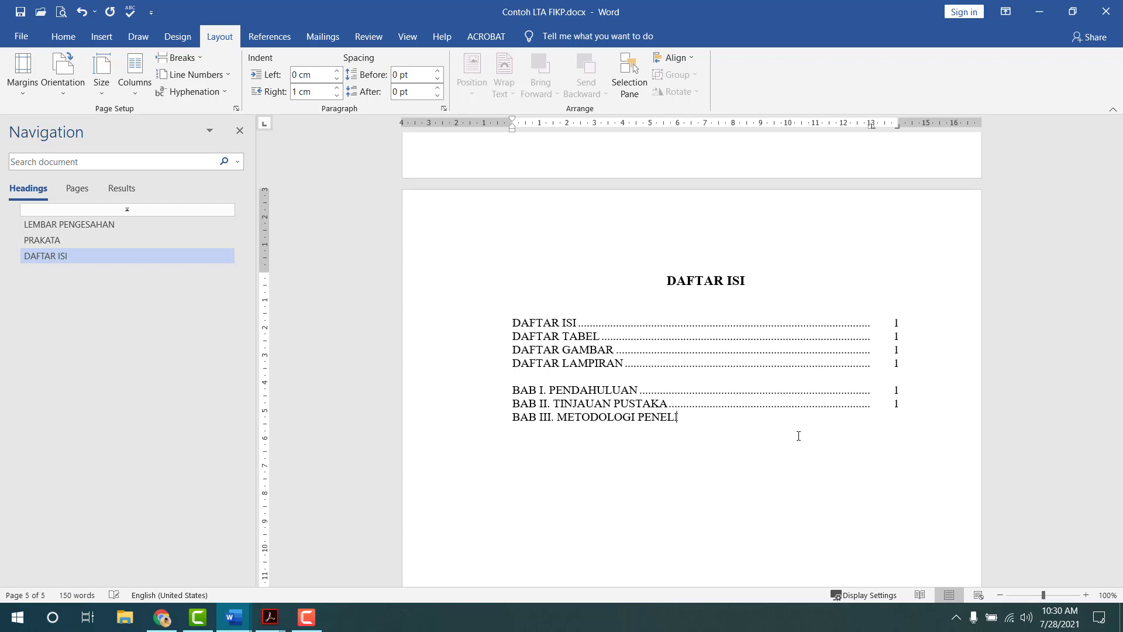
{"action": "key", "text": "Tab"}
{"action": "key", "text": "Tab"}
- Add BAB IV. HASIL DAN PEMBAHASAN (page 1) and BAB V. KESIMPULAN DAN SARAN with dot leaders
{"action": "type", "text": "BAB IV. HASI"}
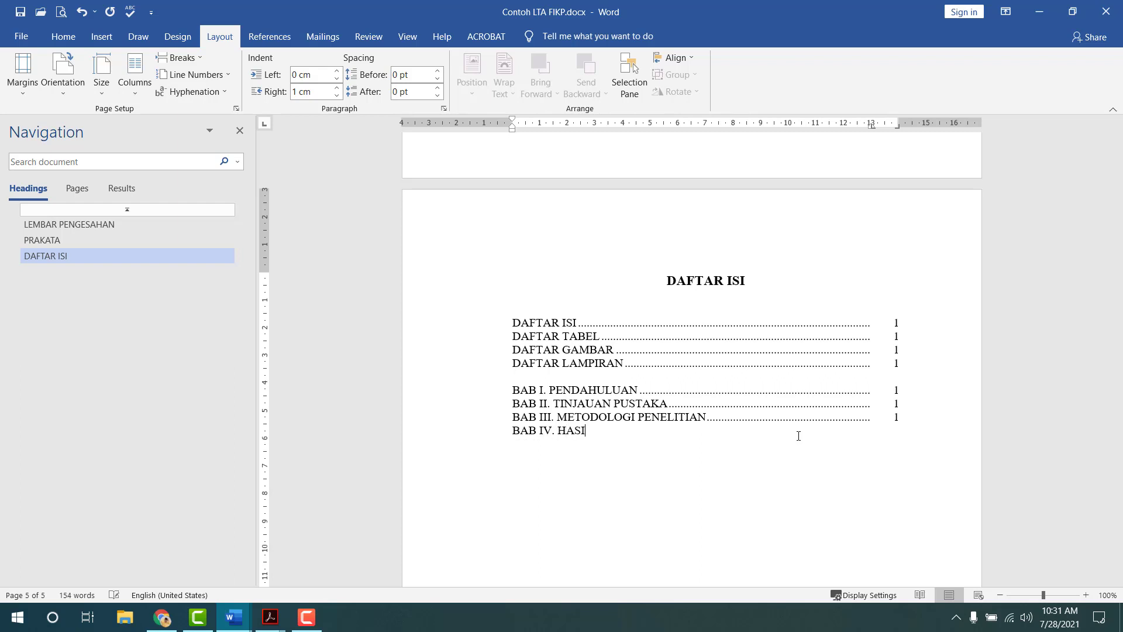
{"action": "type", "text": "L DAN PEMBAHAS"}
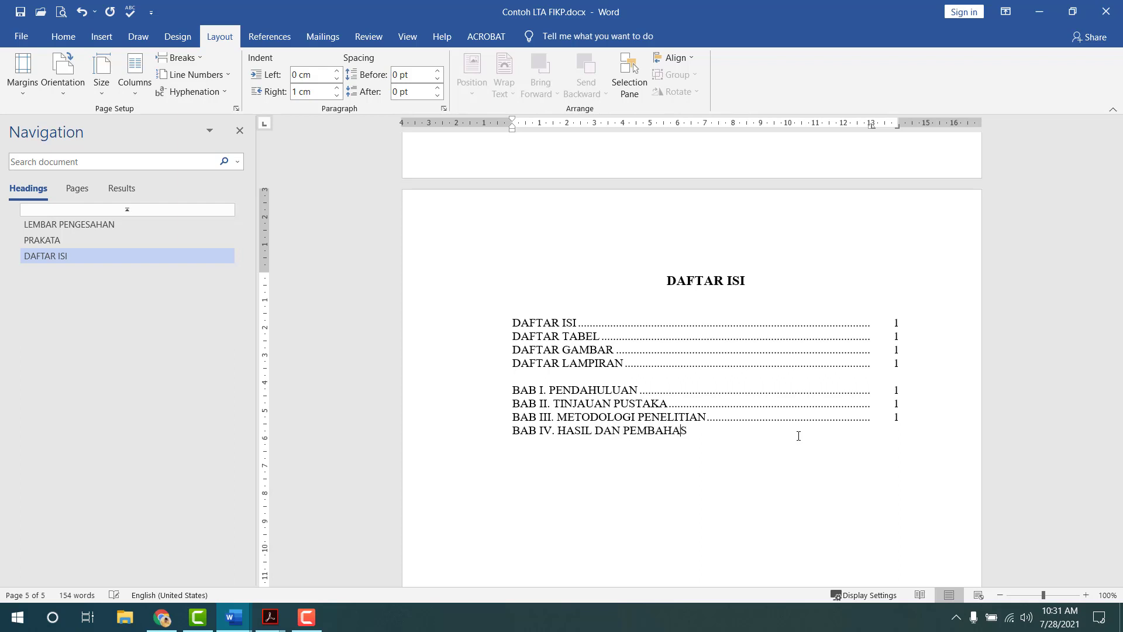
{"action": "type", "text": "AN"}
{"action": "key", "text": "Tab"}
{"action": "type", "text": "1"}
{"action": "key", "text": "Return"}
{"action": "type", "text": "BAB V."}
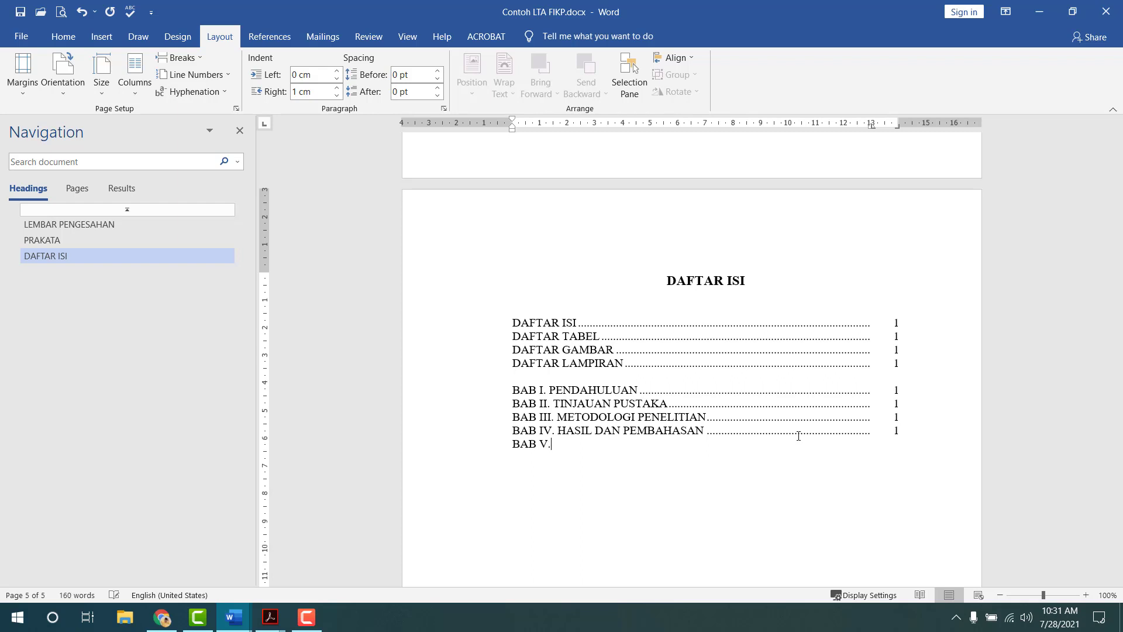
{"action": "type", "text": " KESIMPULAN DAN SARAN"}
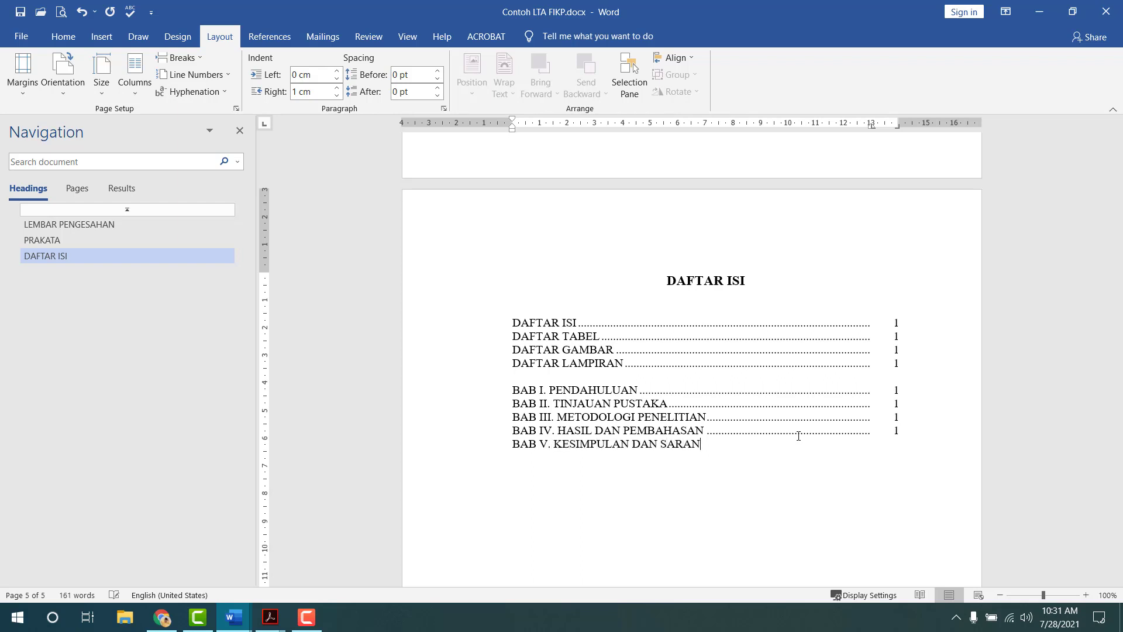
{"action": "key", "text": "Tab"}
- After a blank line, add DAFTAR PUSTAKA and LAMPIRAN entries with dot leaders
{"action": "key", "text": "Return"}
{"action": "key", "text": "Return"}
{"action": "type", "text": "DAFTAR PUSTAKA"}
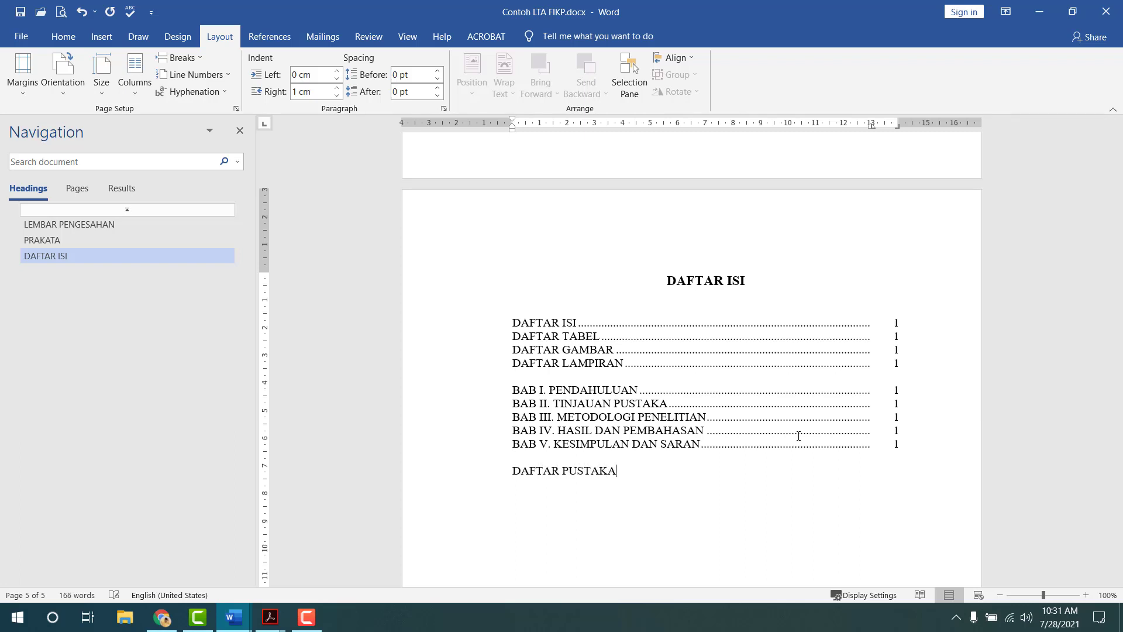
{"action": "key", "text": "Tab"}
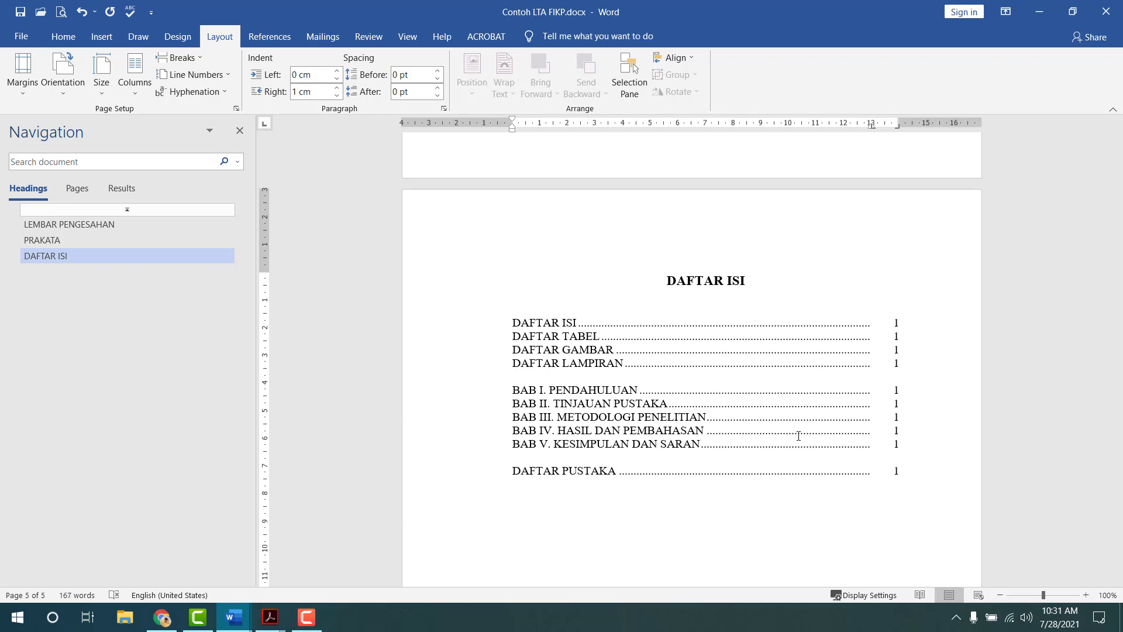
{"action": "key", "text": "Return"}
{"action": "type", "text": "LAMPIRAN"}
{"action": "key", "text": "Tab"}
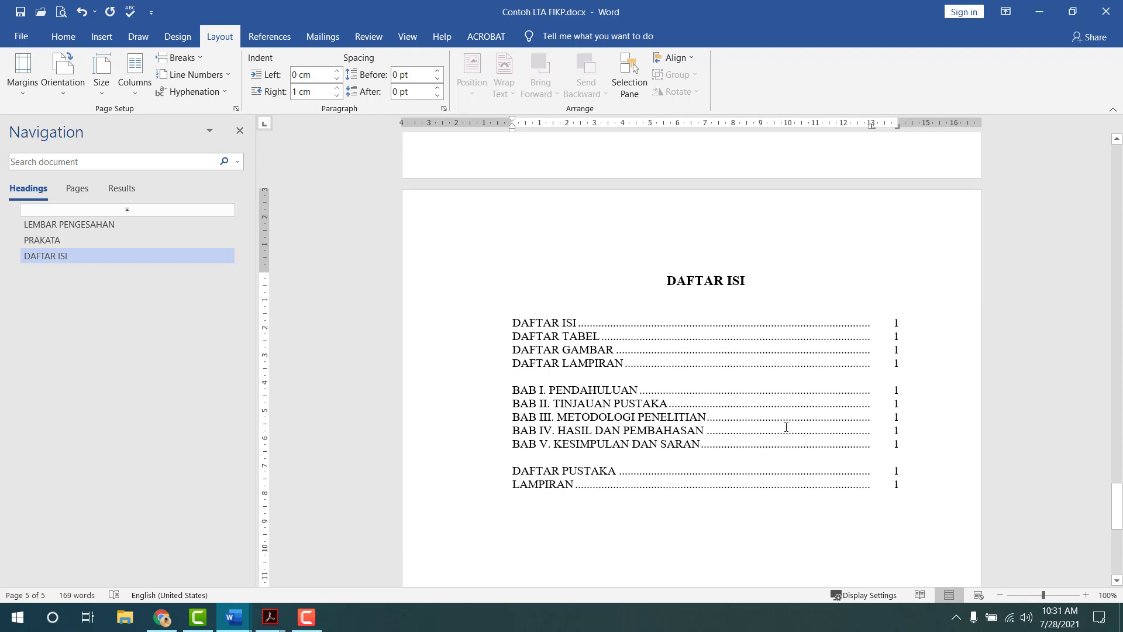
- Insert a '1.1.Latar Belakang' line below BAB I. PENDAHULUAN
{"action": "left_click", "coordinate": [910, 385]}
{"action": "key", "text": "Return"}
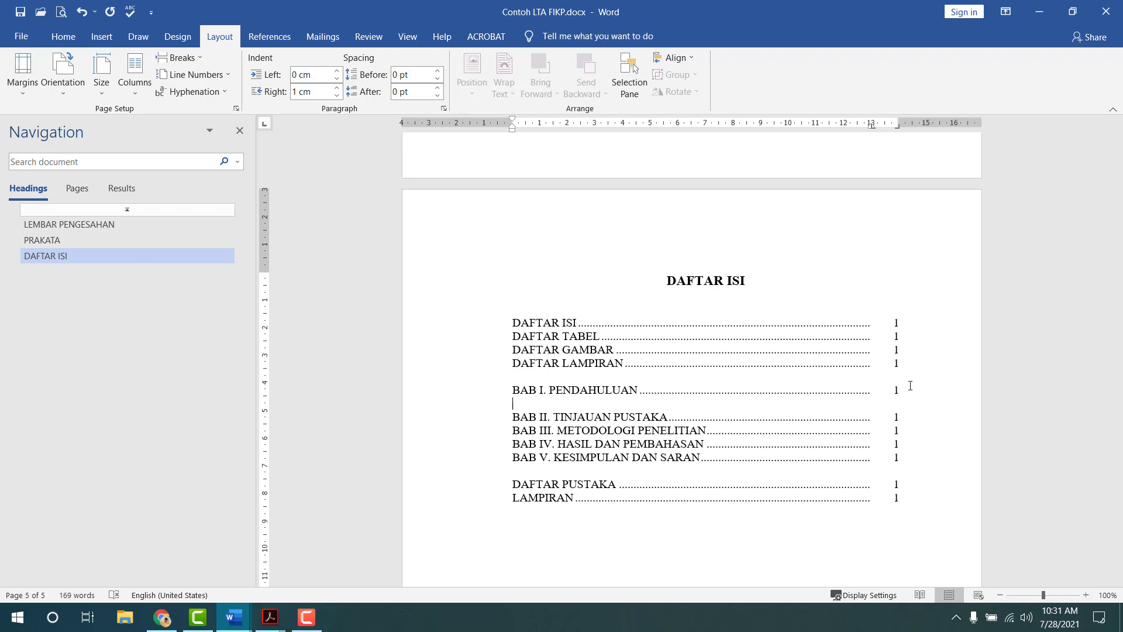
{"action": "type", "text": "1.1."}
{"action": "key", "text": "BackSpace"}
{"action": "key", "text": "BackSpace"}
{"action": "type", "text": "1.1.Latar Belakang"}
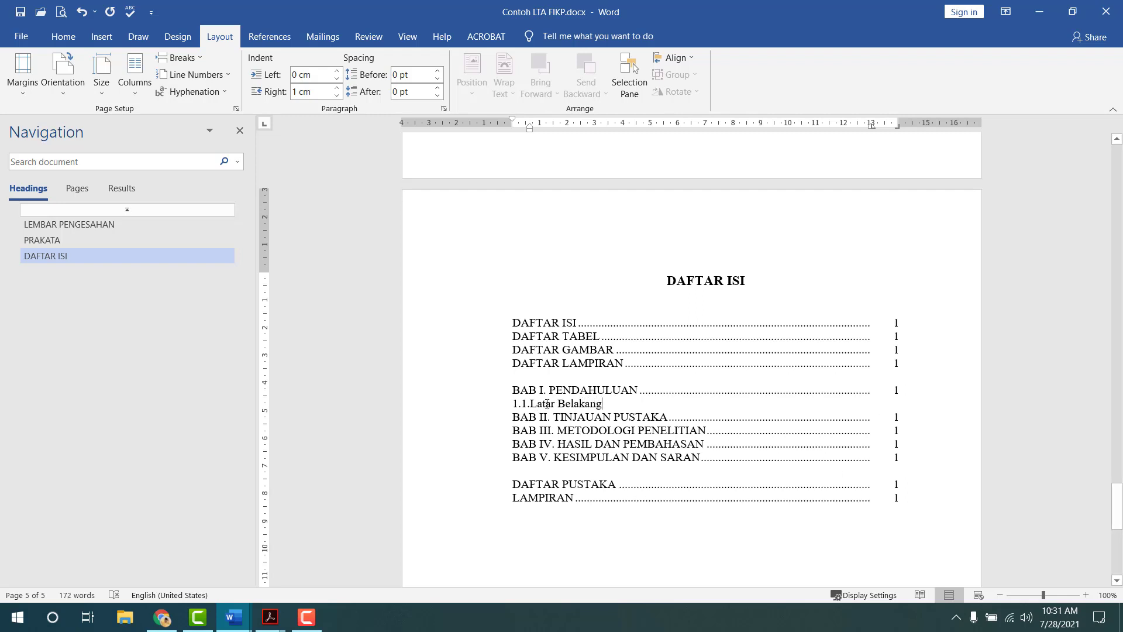
- In the Paragraph dialog, give '1.1. Latar Belakang' a 0.5 cm left indent and 0.8 cm hanging indent
{"action": "double_click", "coordinate": [530, 128]}
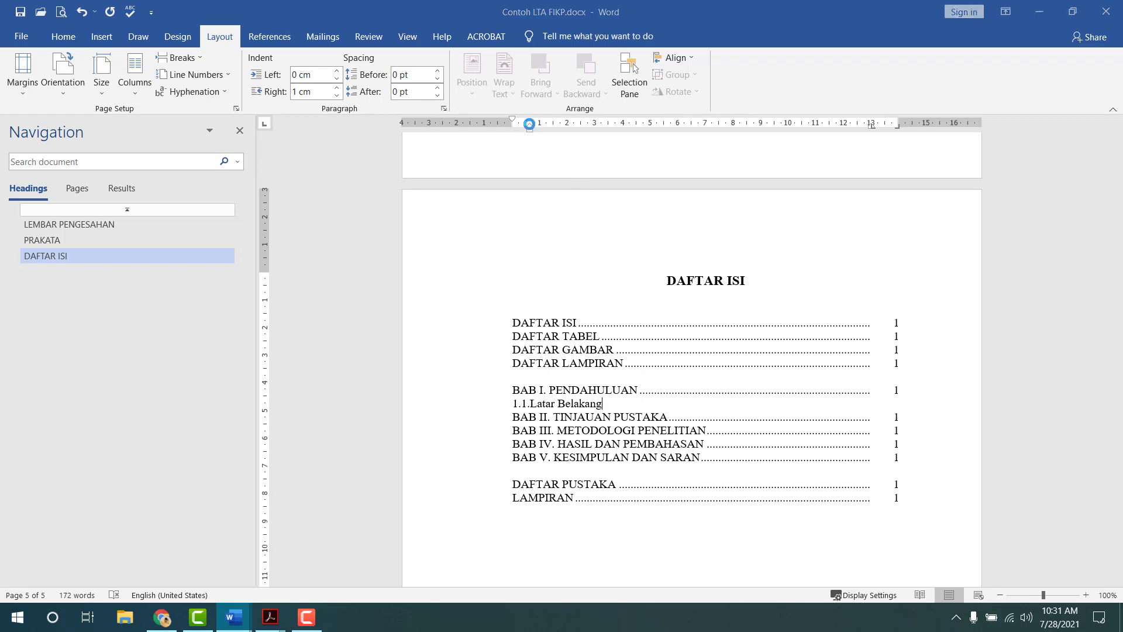
{"action": "left_click", "coordinate": [717, 95]}
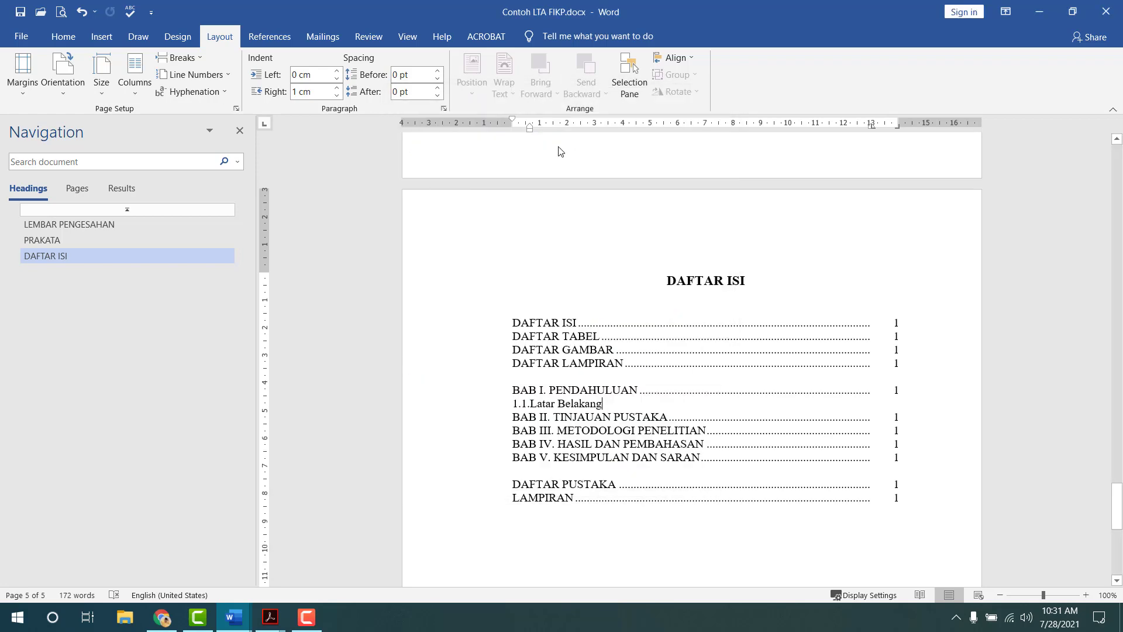
{"action": "left_click_drag", "start_coordinate": [530, 129], "coordinate": [531, 130]}
{"action": "double_click", "coordinate": [530, 129]}
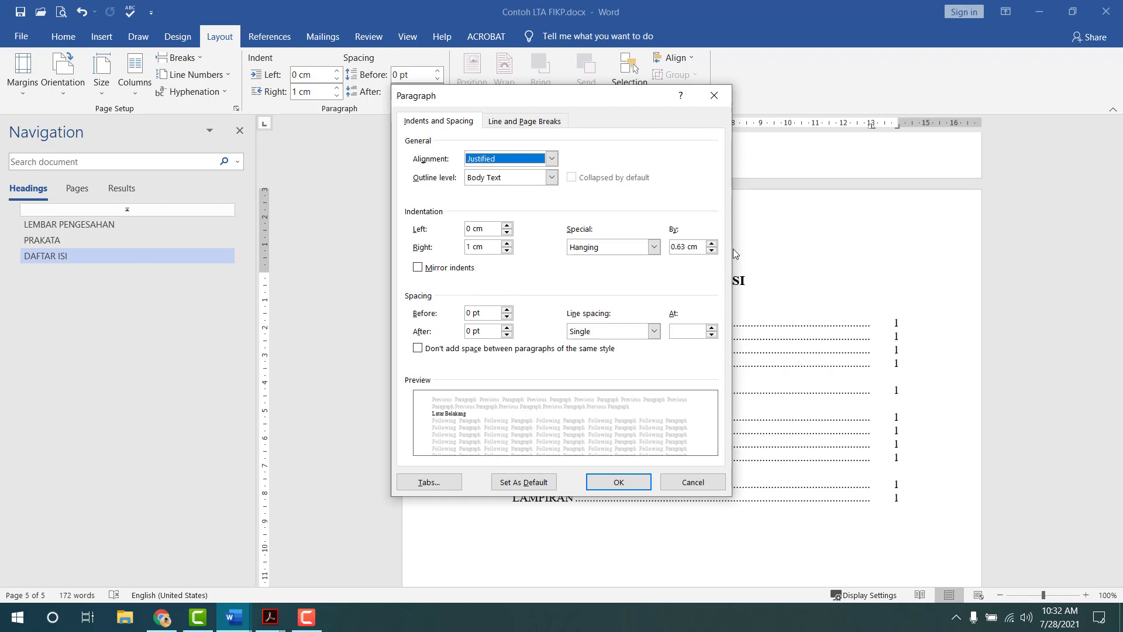
{"action": "left_click", "coordinate": [712, 244]}
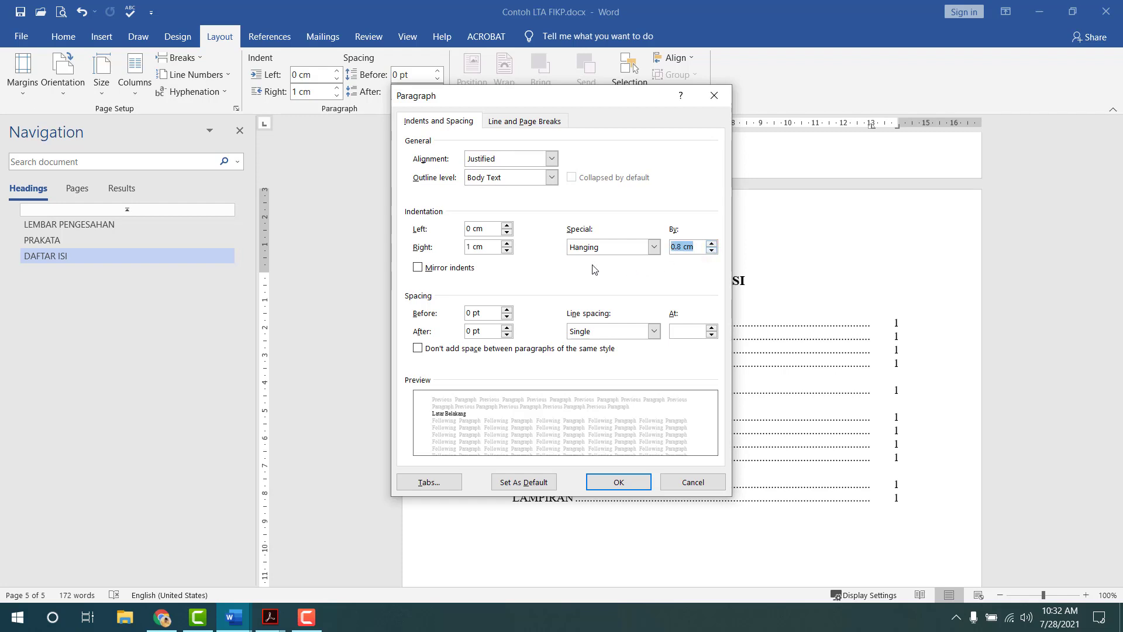
{"action": "left_click_drag", "start_coordinate": [490, 232], "coordinate": [440, 233]}
{"action": "type", "text": "0.5"}
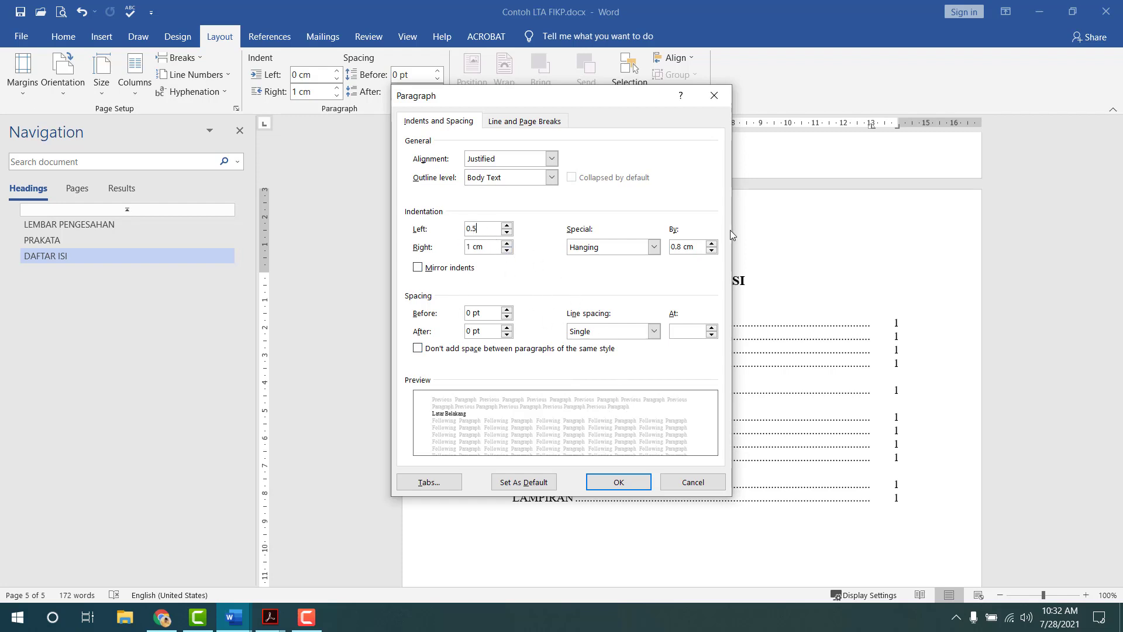
{"action": "left_click", "coordinate": [613, 480]}
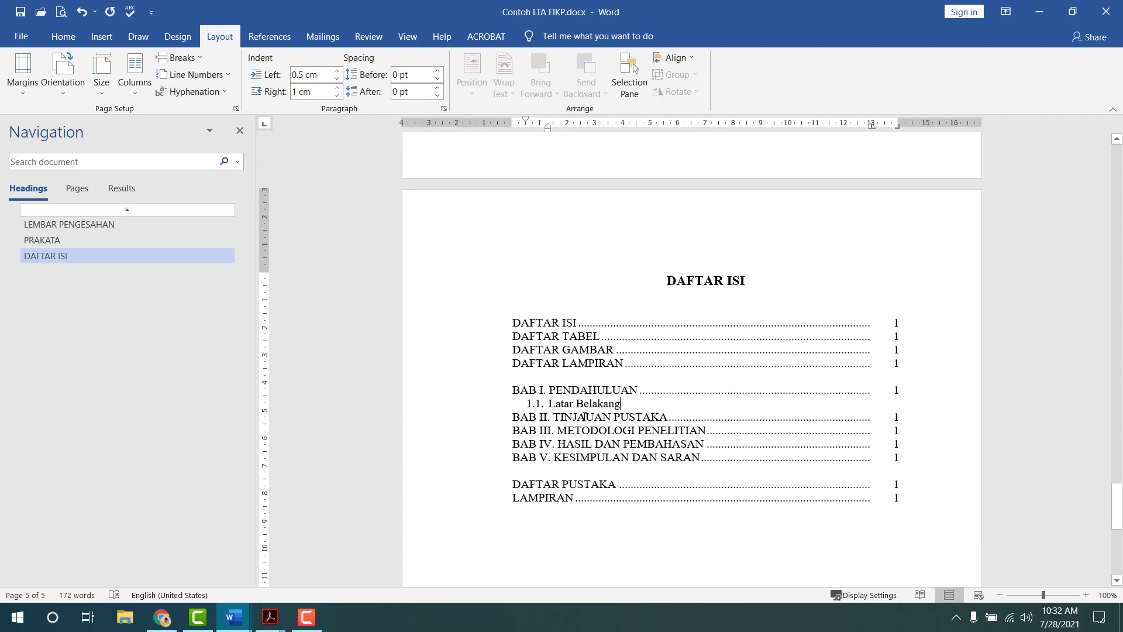
- Dot-lead Latar Belakang to page 1 and add 1.2 Rumusan Masalah dotted to page 1
{"action": "key", "text": "Tab"}
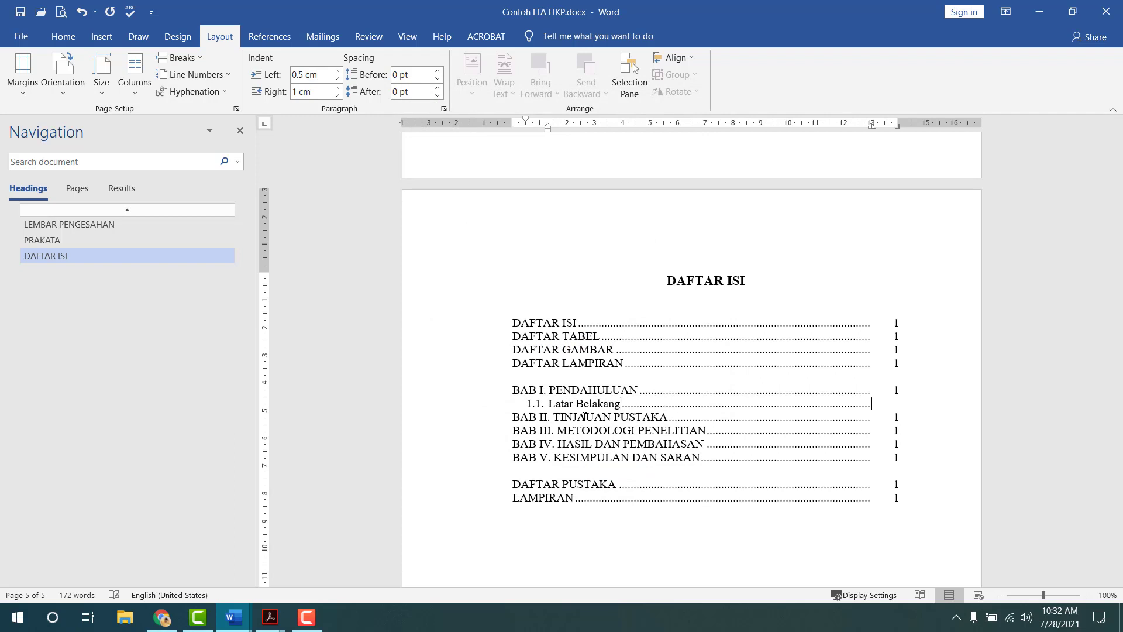
{"action": "type", "text": "1"}
{"action": "key", "text": "Return"}
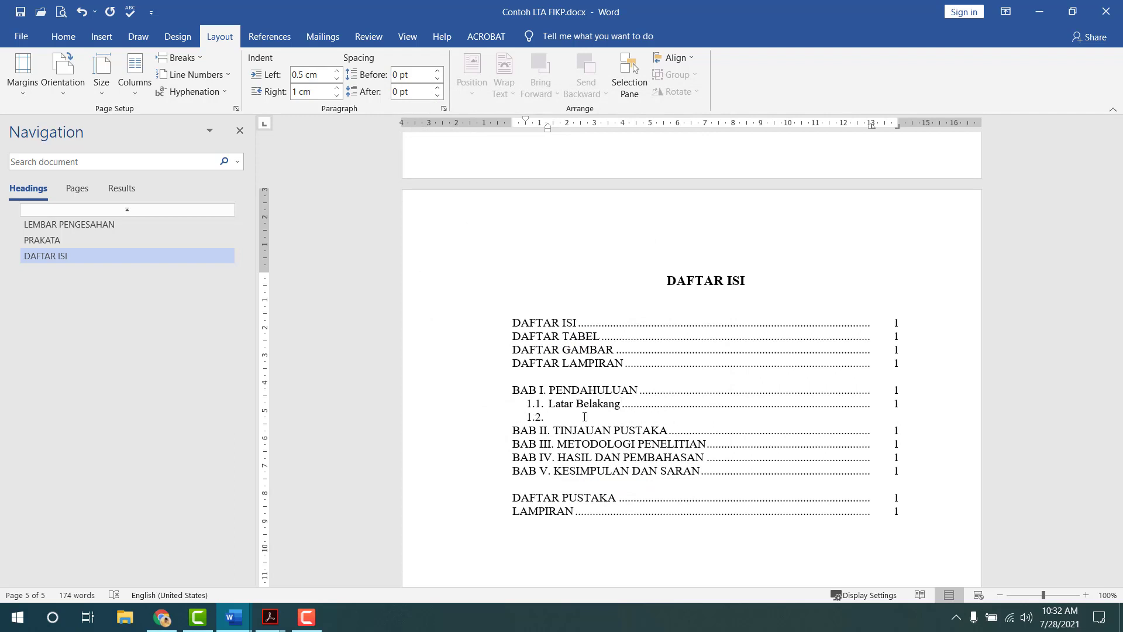
{"action": "type", "text": "Rumusan Masalah"}
{"action": "key", "text": "Tab"}
{"action": "type", "text": "1"}
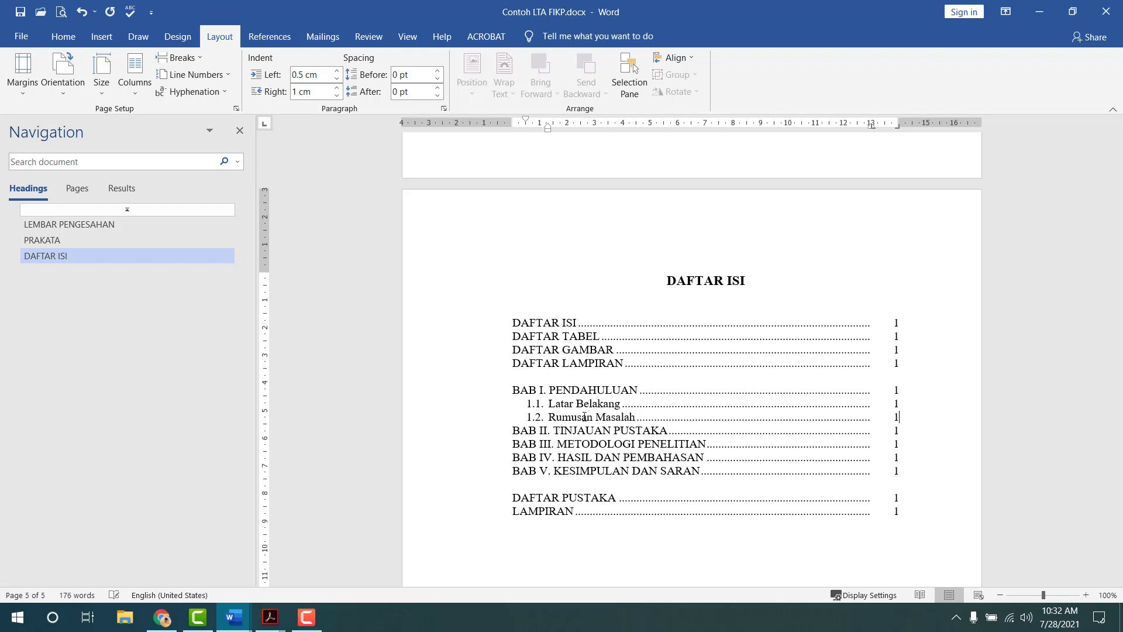
{"action": "key", "text": "Return"}
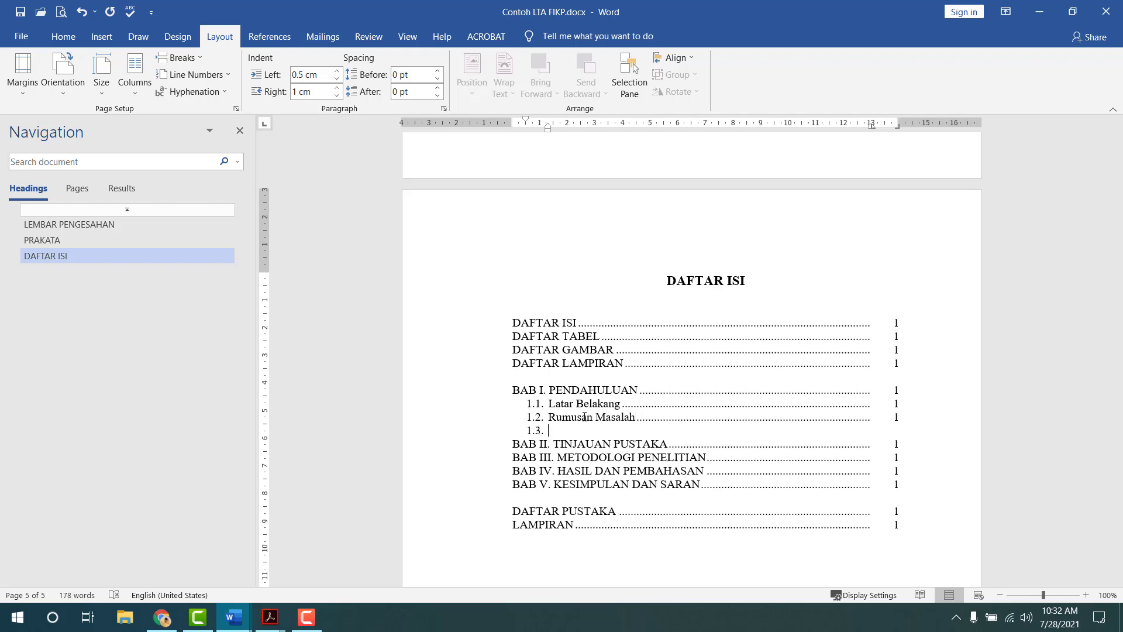
- Add 1.3 Tujuan and 1.4 Manfaat, each dotted to page 1
{"action": "type", "text": "Tujuan"}
{"action": "key", "text": "Tab"}
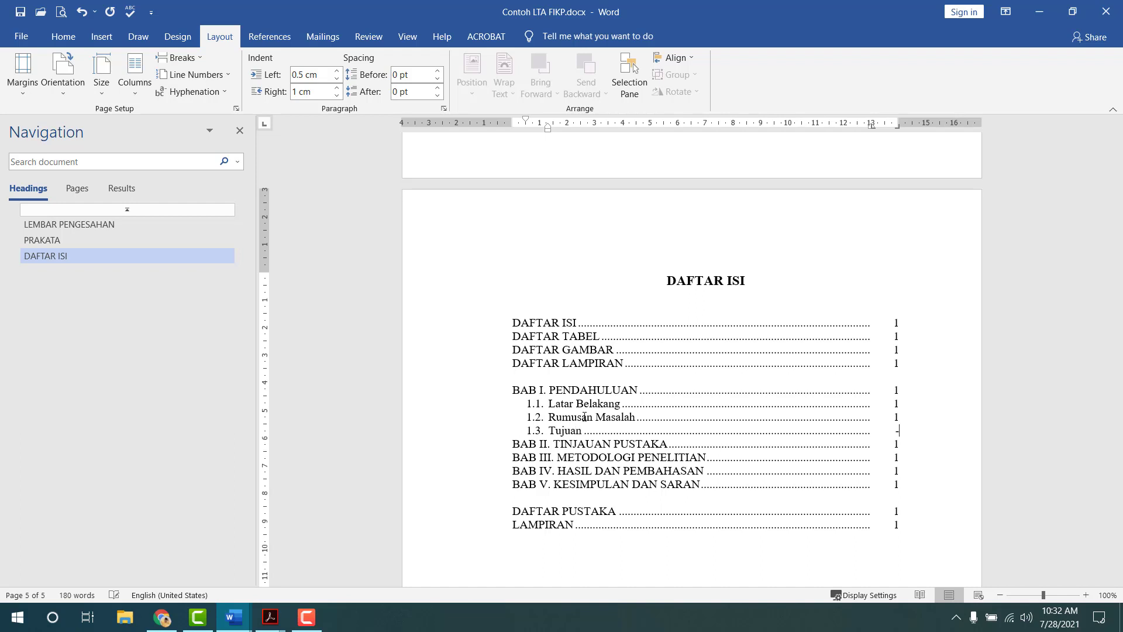
{"action": "type", "text": "1"}
{"action": "key", "text": "Return"}
{"action": "type", "text": "Man"}
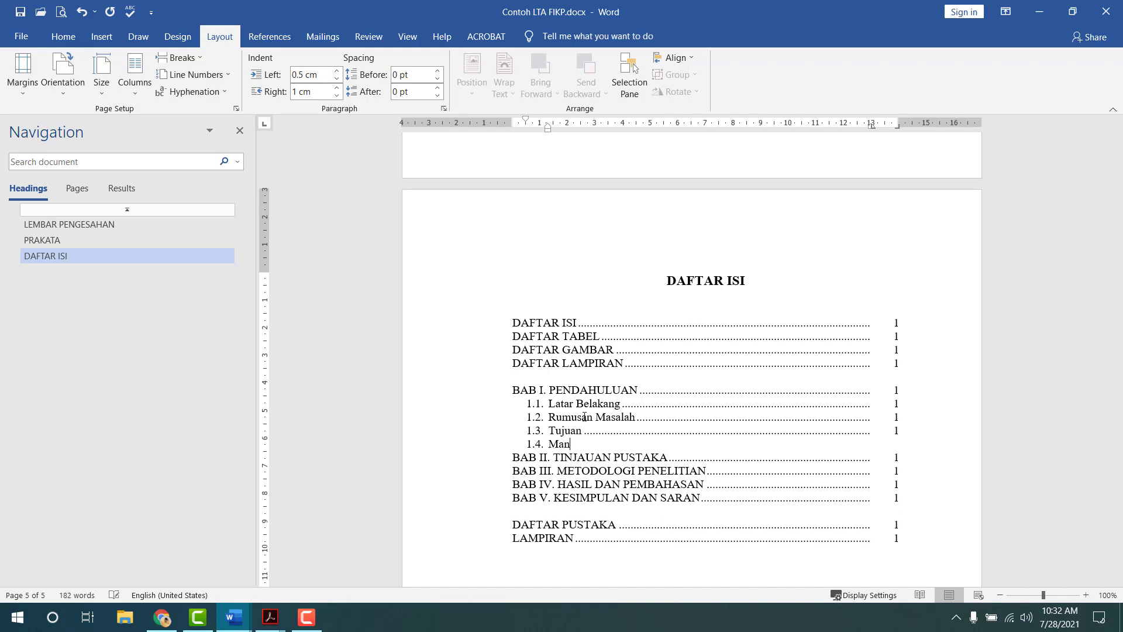
{"action": "type", "text": "faat"}
{"action": "key", "text": "Tab"}
{"action": "type", "text": "1"}
{"action": "key", "text": "Return"}
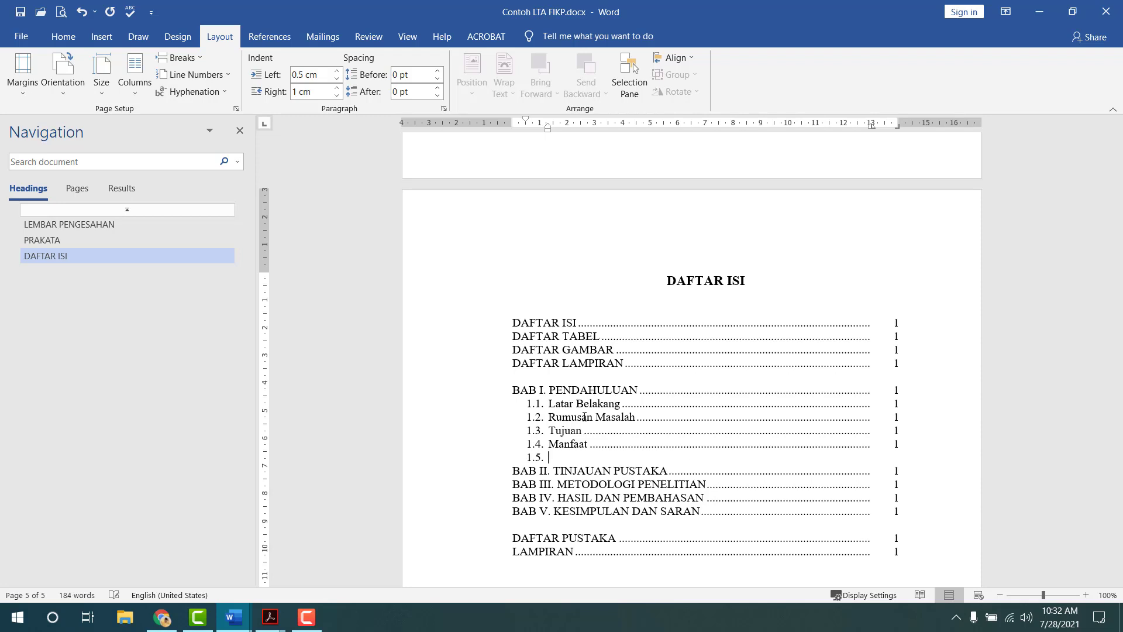
- Add 1.5 Hipotesis dotted to page 1 and strip numbering from the following empty line
{"action": "type", "text": "Hipotesis"}
{"action": "key", "text": "Tab"}
{"action": "type", "text": "1"}
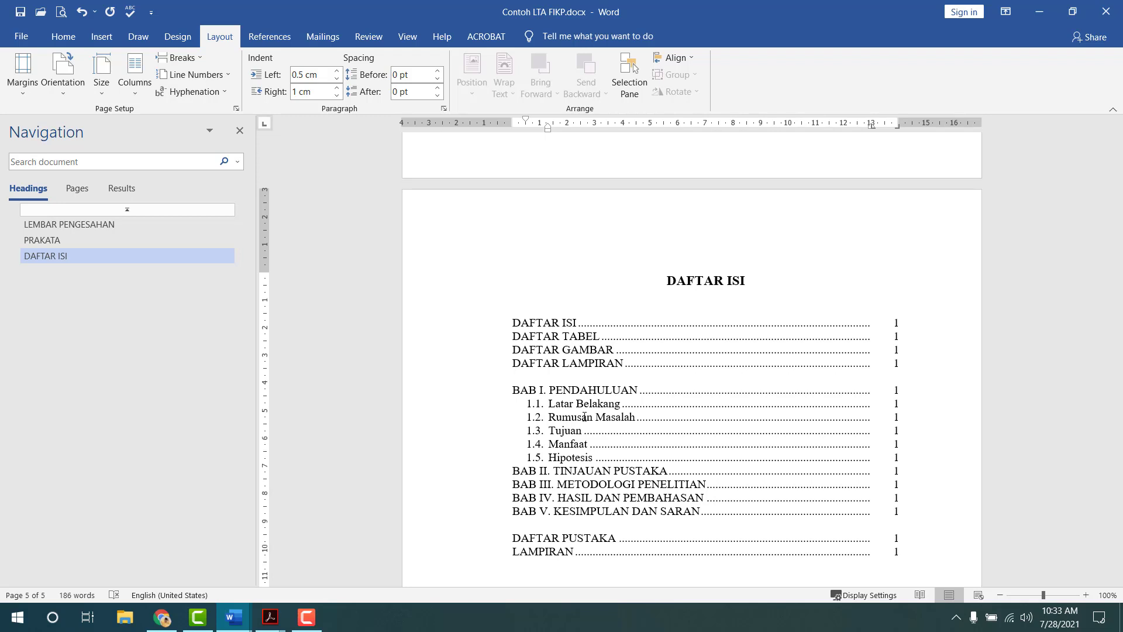
{"action": "key", "text": "Return"}
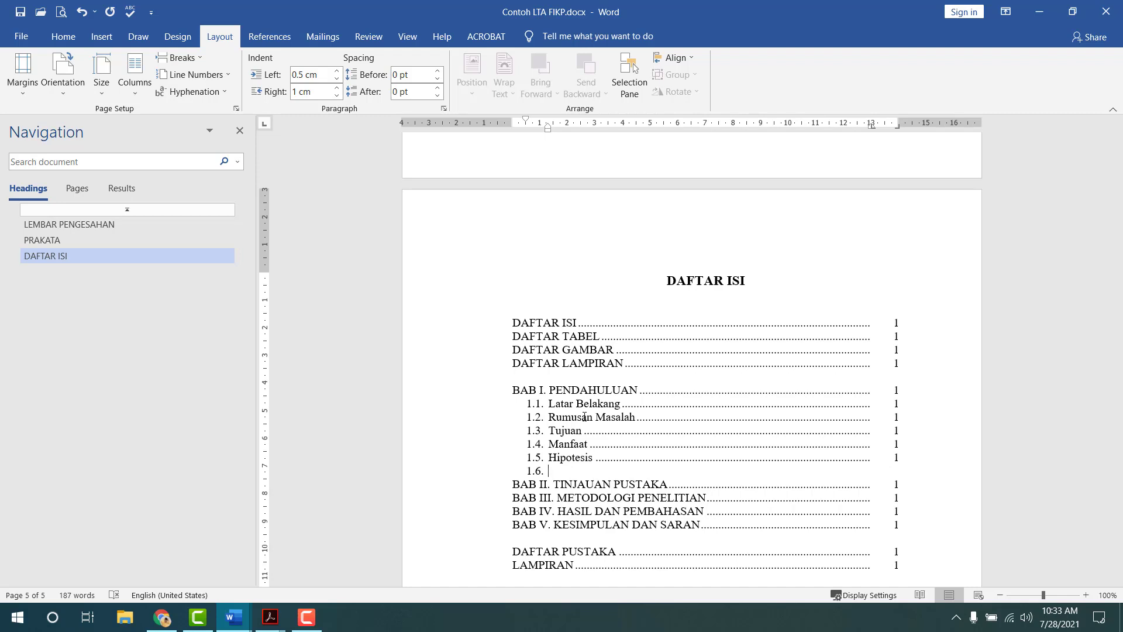
{"action": "key", "text": "BackSpace"}
{"action": "key", "text": "BackSpace"}
{"action": "key", "text": "BackSpace"}
{"action": "left_click", "coordinate": [915, 479]}
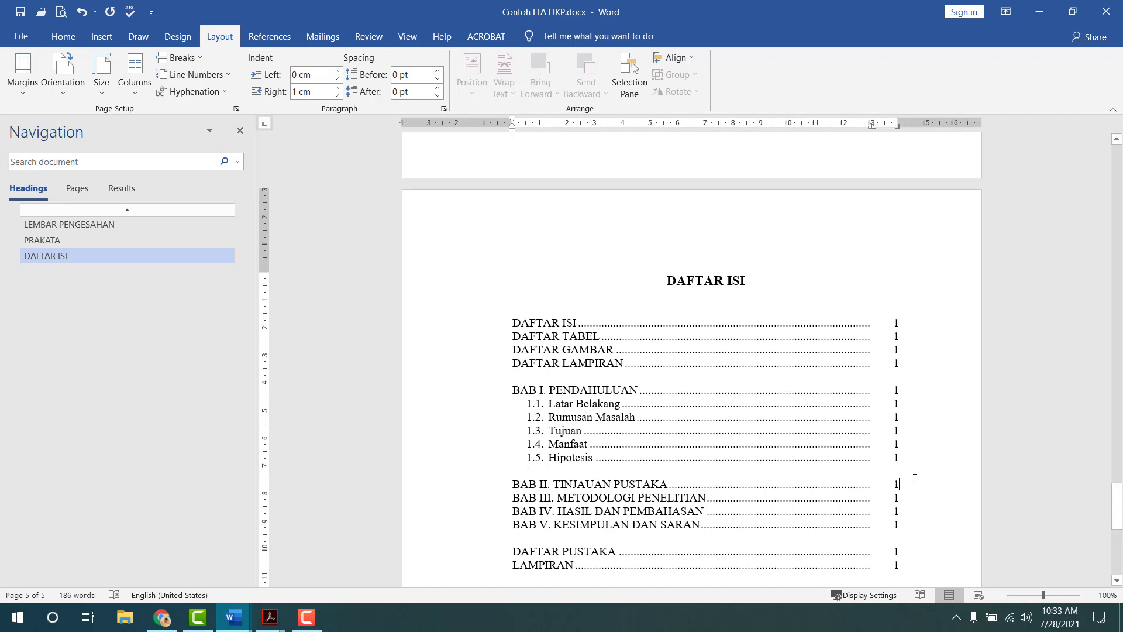
- Insert a line under BAB II. TINJAUAN PUSTAKA numbered 2.1., replacing the automatic 1.6. number
{"action": "key", "text": "Return"}
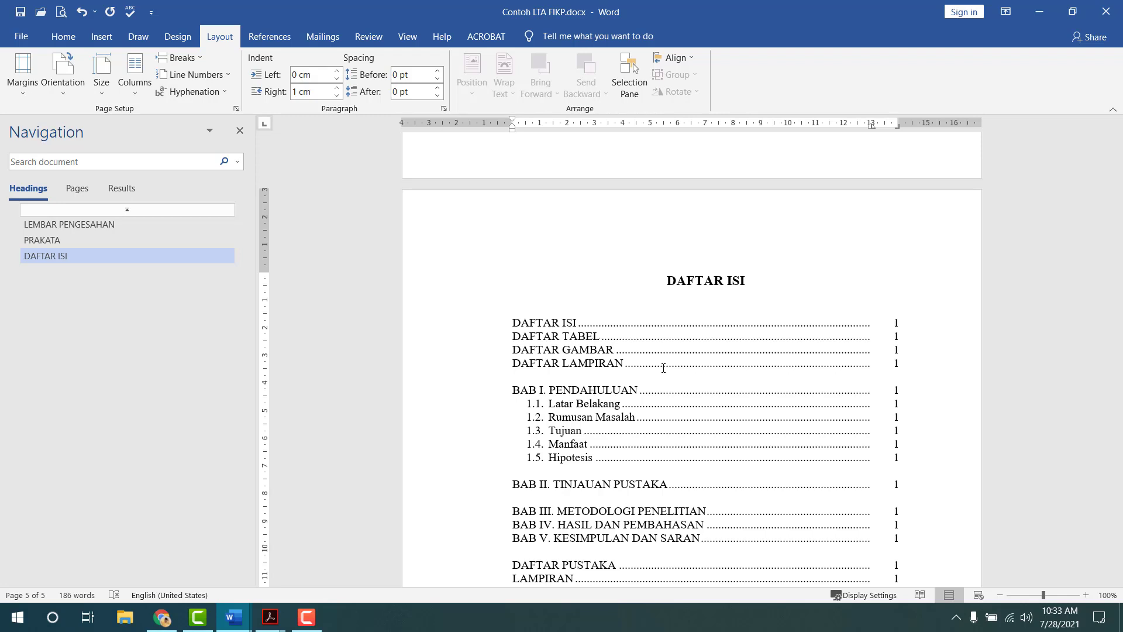
{"action": "type", "text": "2.1."}
{"action": "key", "text": "BackSpace"}
{"action": "key", "text": "shift+Home"}
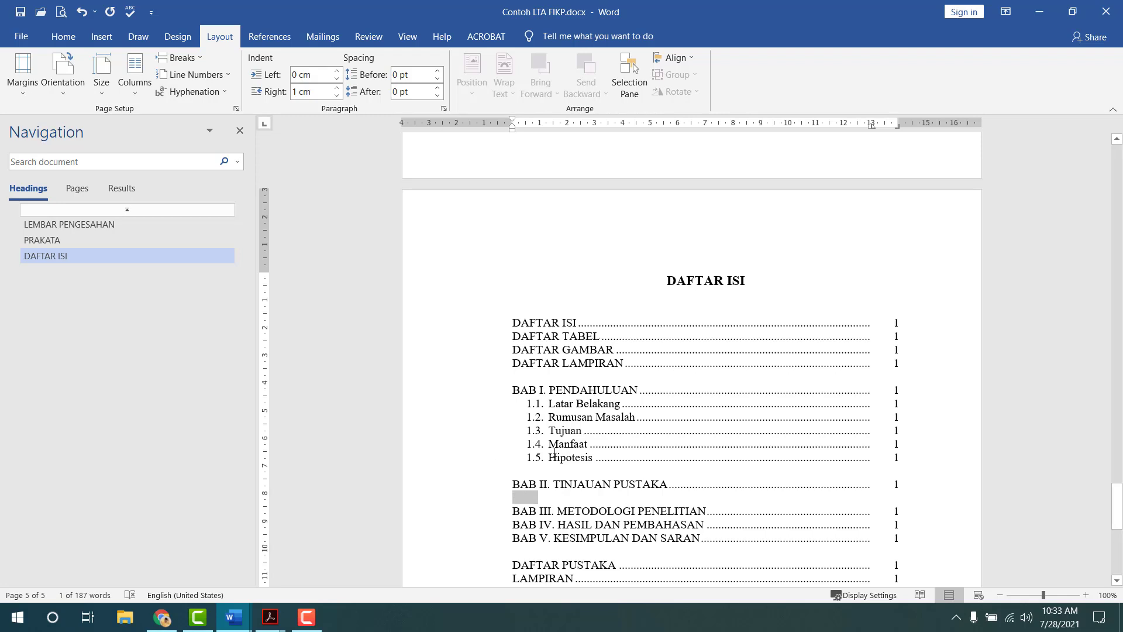
{"action": "type", "text": "1.6."}
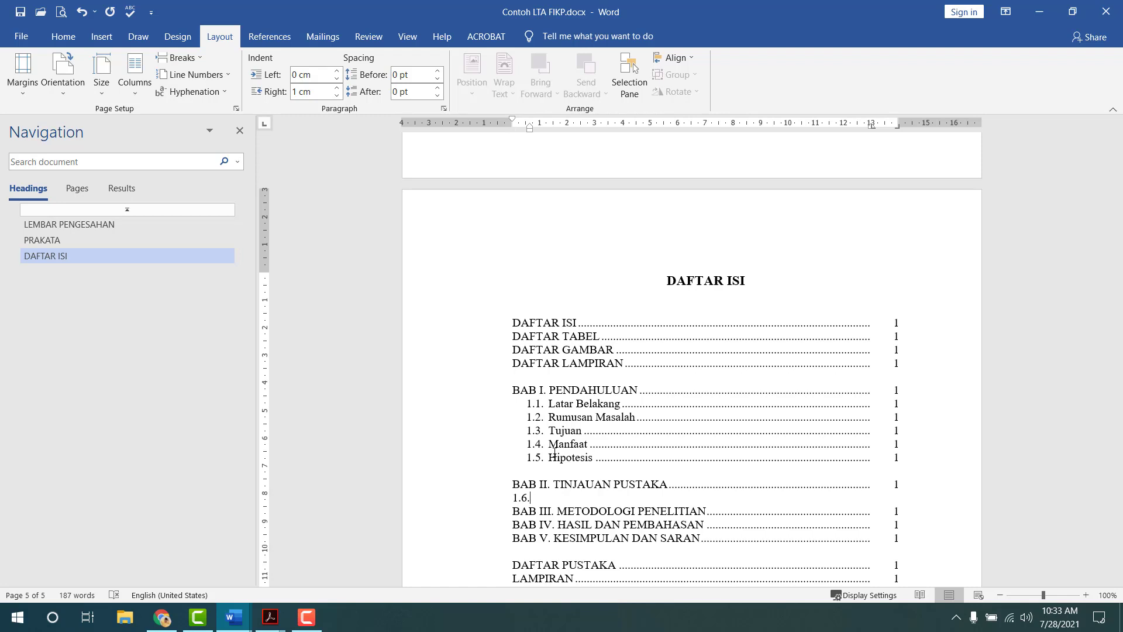
{"action": "key", "text": "Left"}
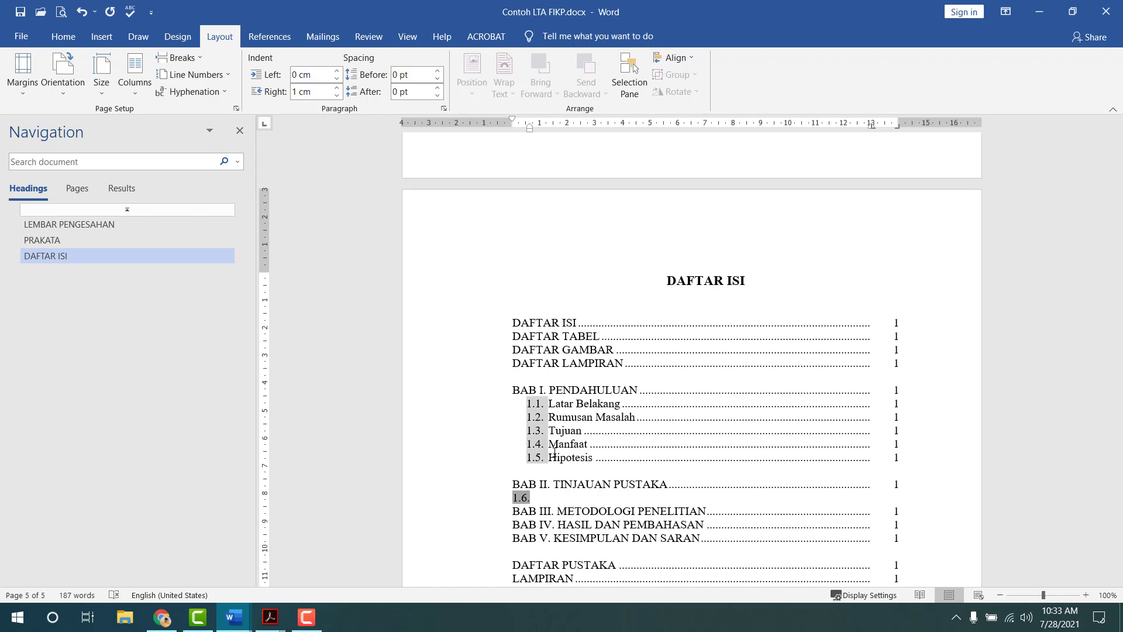
{"action": "key", "text": "BackSpace"}
{"action": "type", "text": "2.1."}
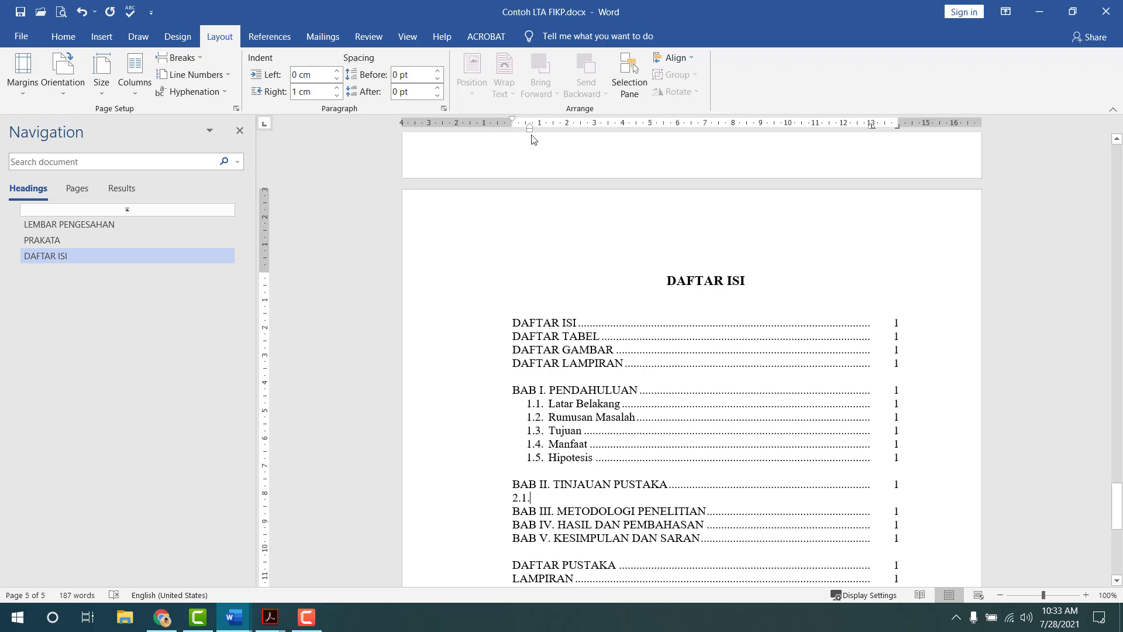
- Indent the 2.1. line 0.5 cm left with a 0.8 cm hanging indent
{"action": "double_click", "coordinate": [531, 130]}
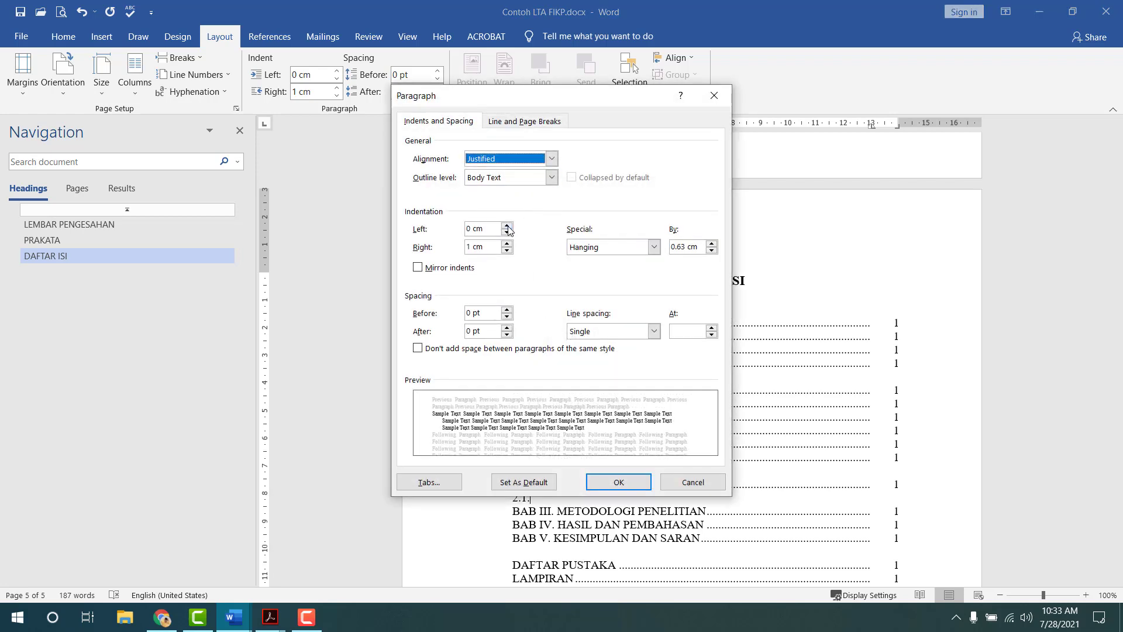
{"action": "left_click_drag", "start_coordinate": [483, 229], "coordinate": [469, 233]}
{"action": "key", "text": "BackSpace"}
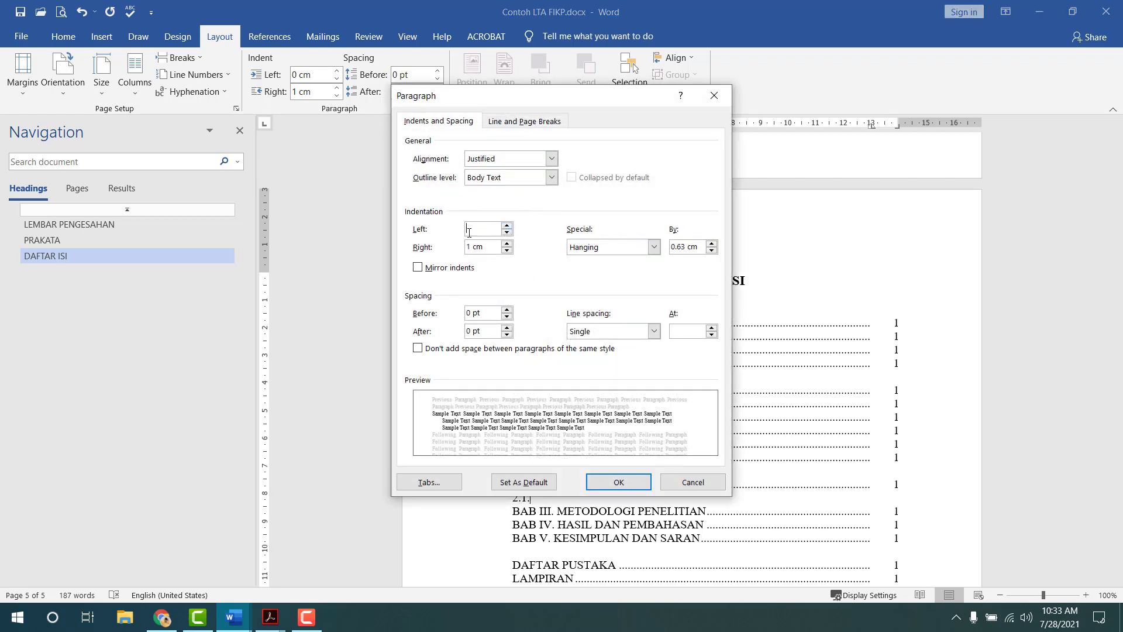
{"action": "type", "text": ".5"}
{"action": "key", "text": "Tab"}
{"action": "key", "text": "Tab"}
{"action": "key", "text": "Tab"}
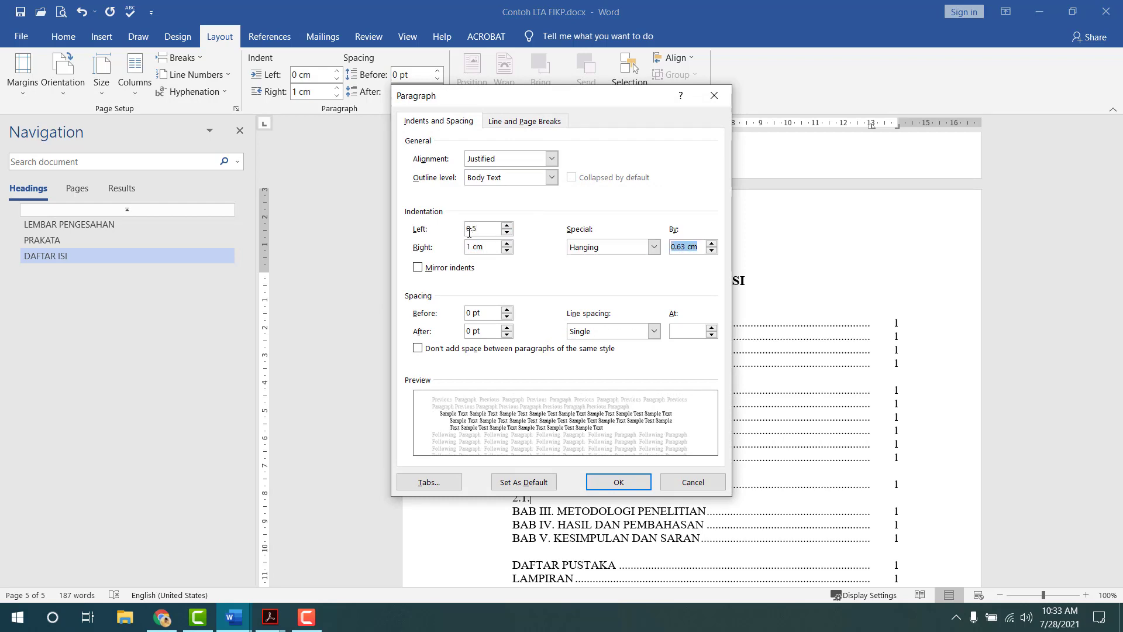
{"action": "type", "text": "0.8"}
{"action": "key", "text": "Return"}
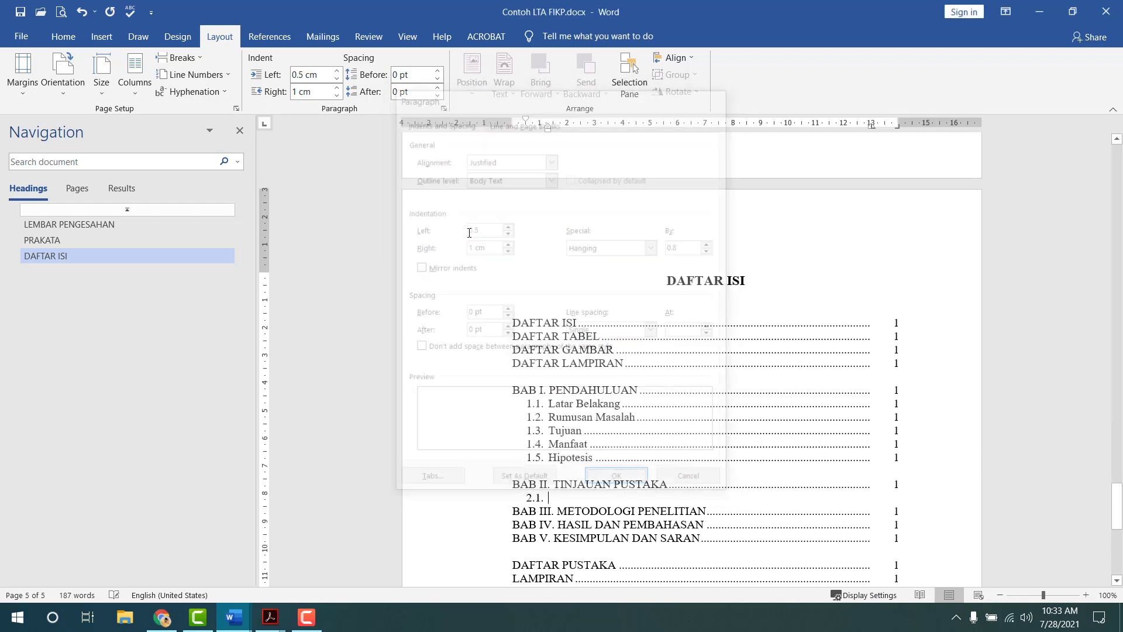
- Add 2.1 Isi TP and 2.2 Isi TP entries with dot leaders, 2.2 ending in page 1
{"action": "type", "text": "Isi"}
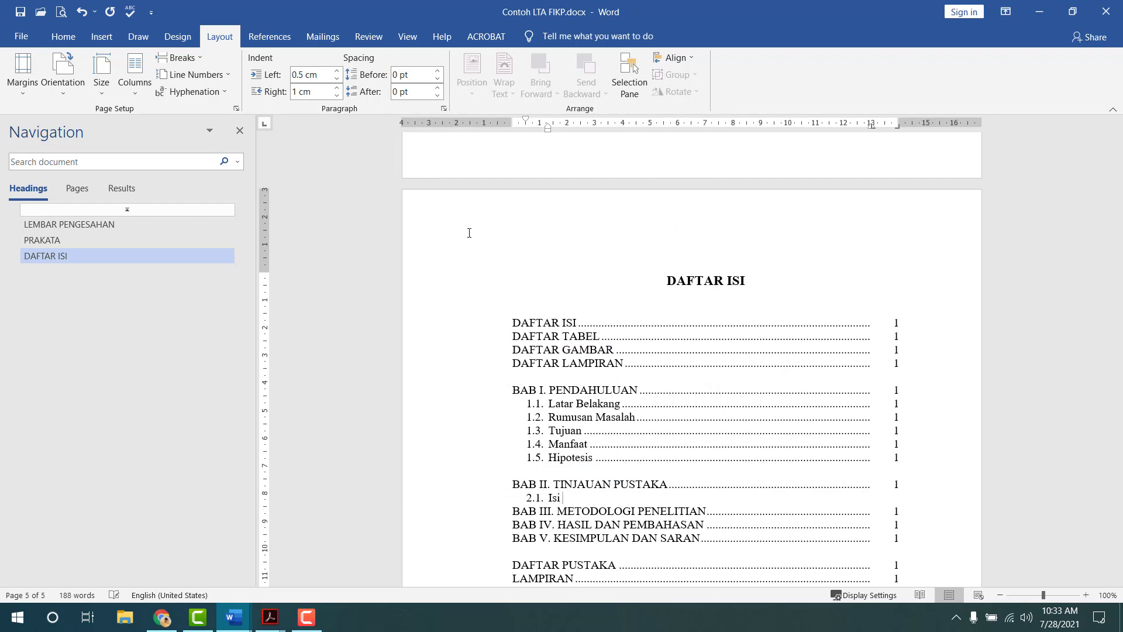
{"action": "type", "text": " TP"}
{"action": "key", "text": "Tab"}
{"action": "key", "text": "Return"}
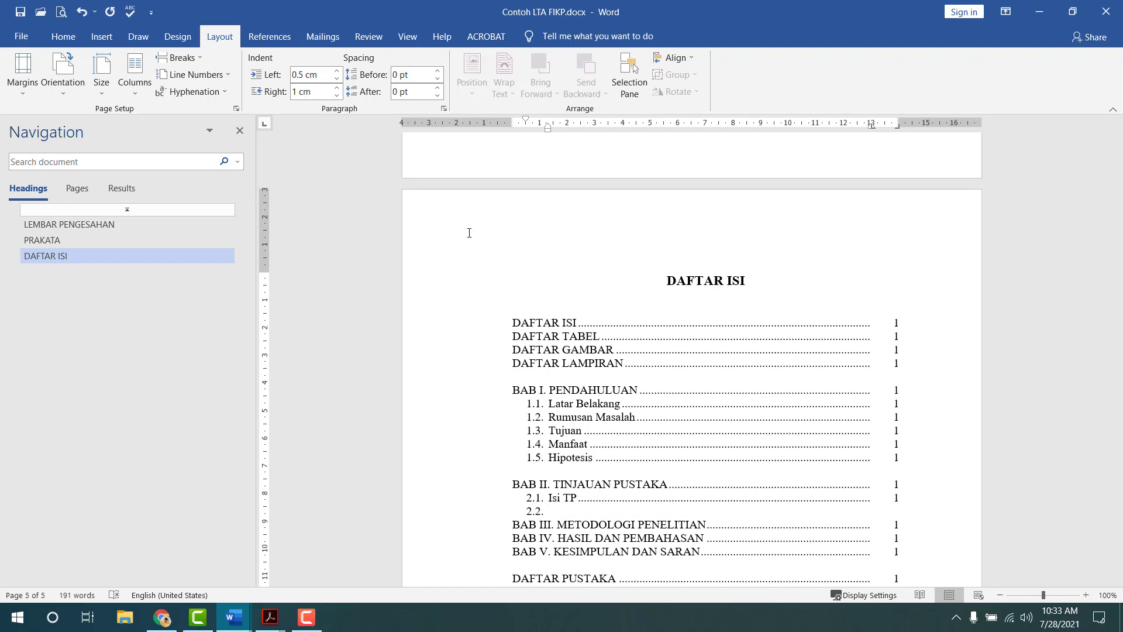
{"action": "type", "text": "Isi TP"}
{"action": "key", "text": "Tab"}
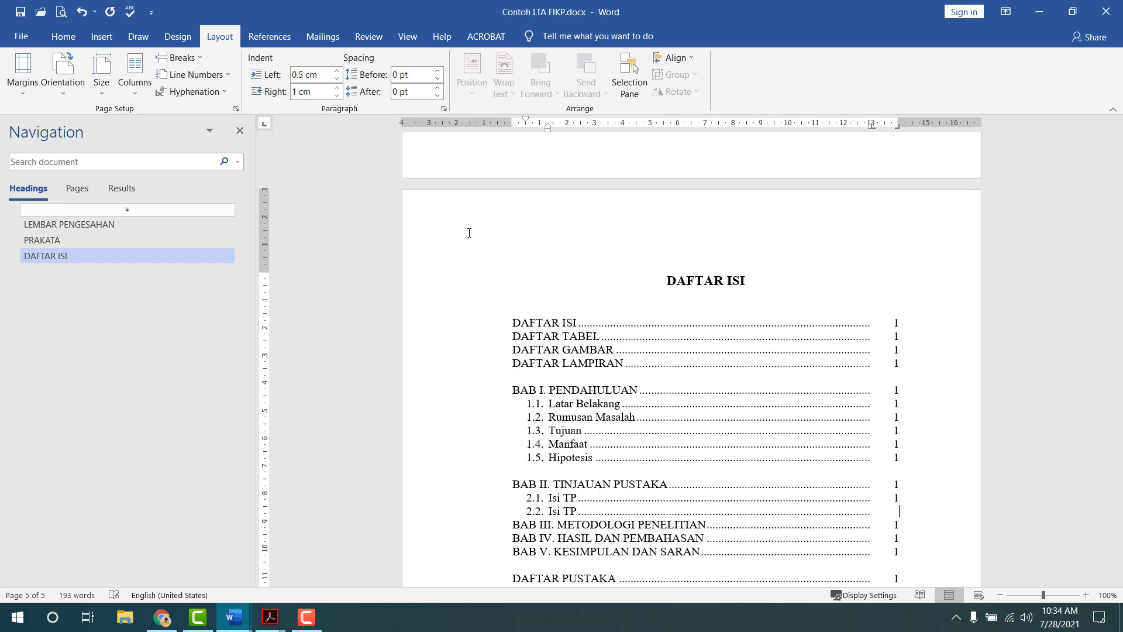
{"action": "type", "text": "1"}
- Insert a new 2.1.1. line below 2.1 Isi TP
{"action": "key", "text": "Up"}
{"action": "key", "text": "Return"}
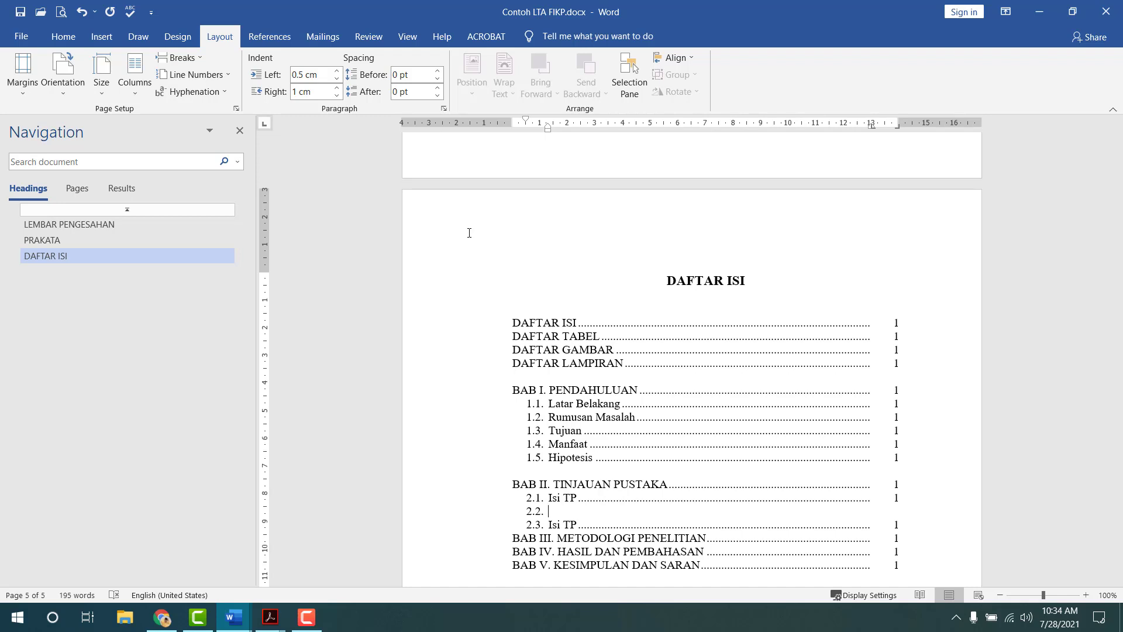
{"action": "key", "text": "Left"}
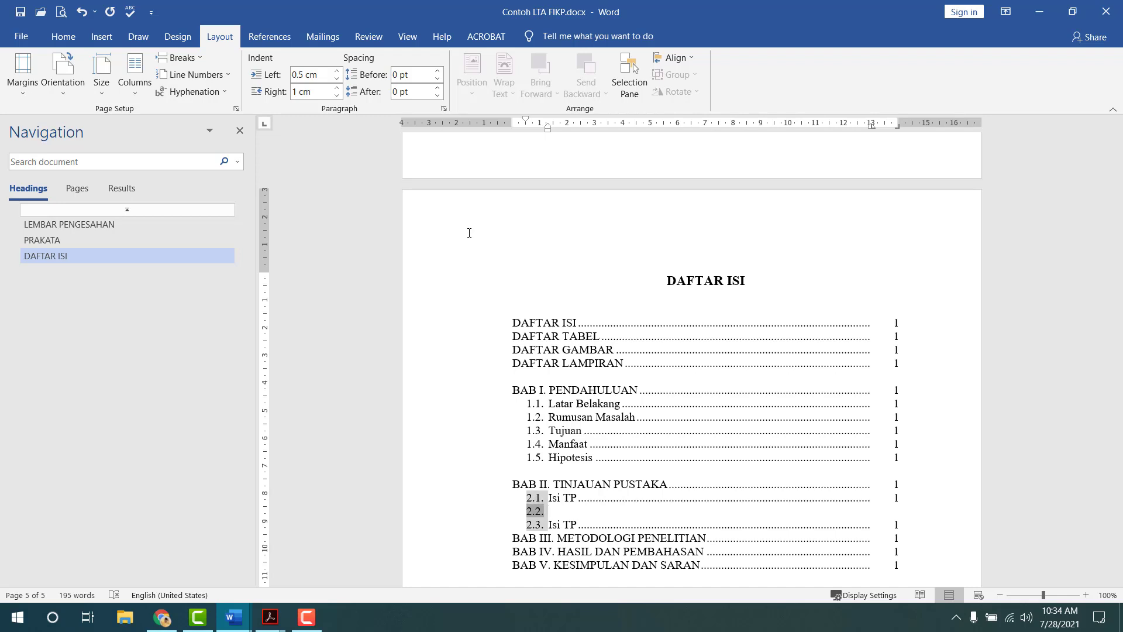
{"action": "type", "text": "2"}
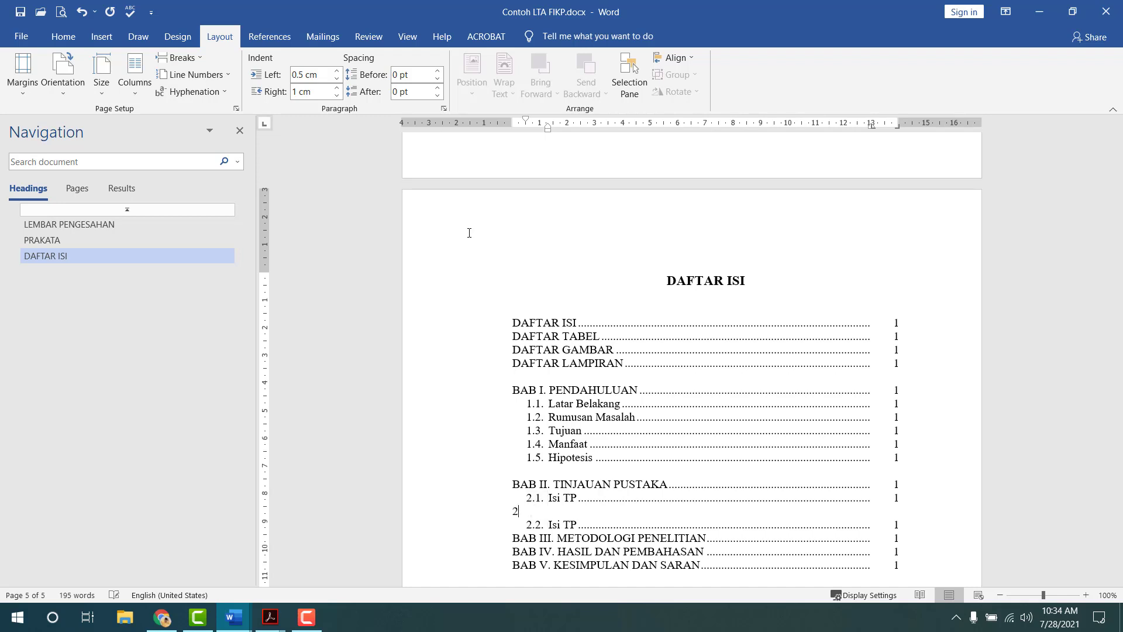
{"action": "type", "text": ".1.1."}
- Give the 2.1.1. line a 0.8 cm left indent
{"action": "double_click", "coordinate": [510, 121]}
{"action": "key", "text": "Tab"}
{"action": "key", "text": "Tab"}
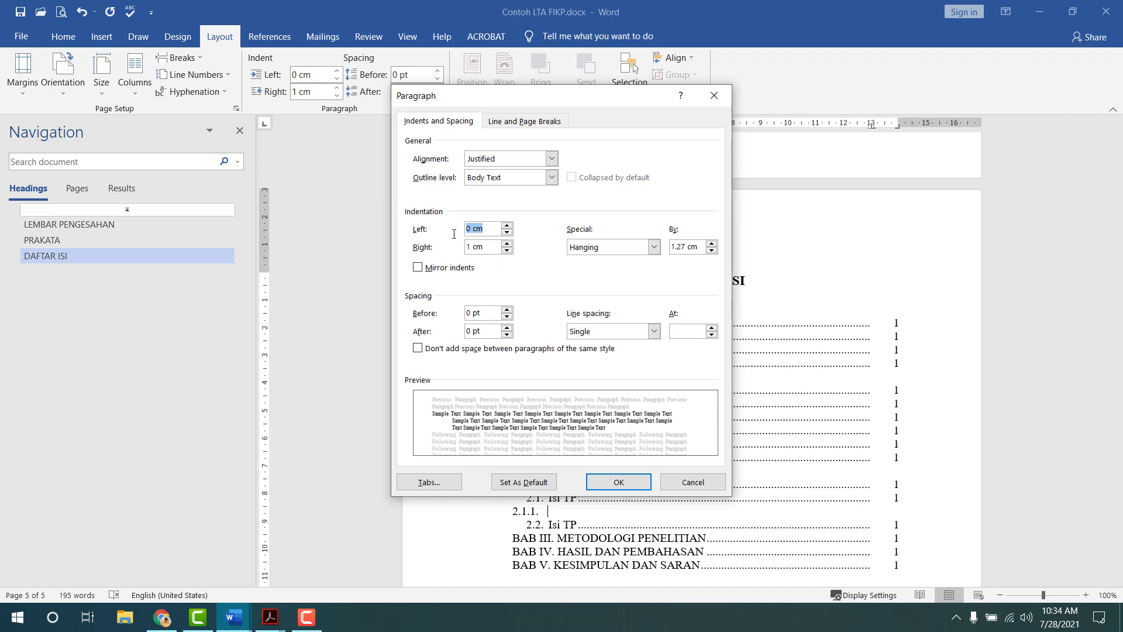
{"action": "type", "text": "0."}
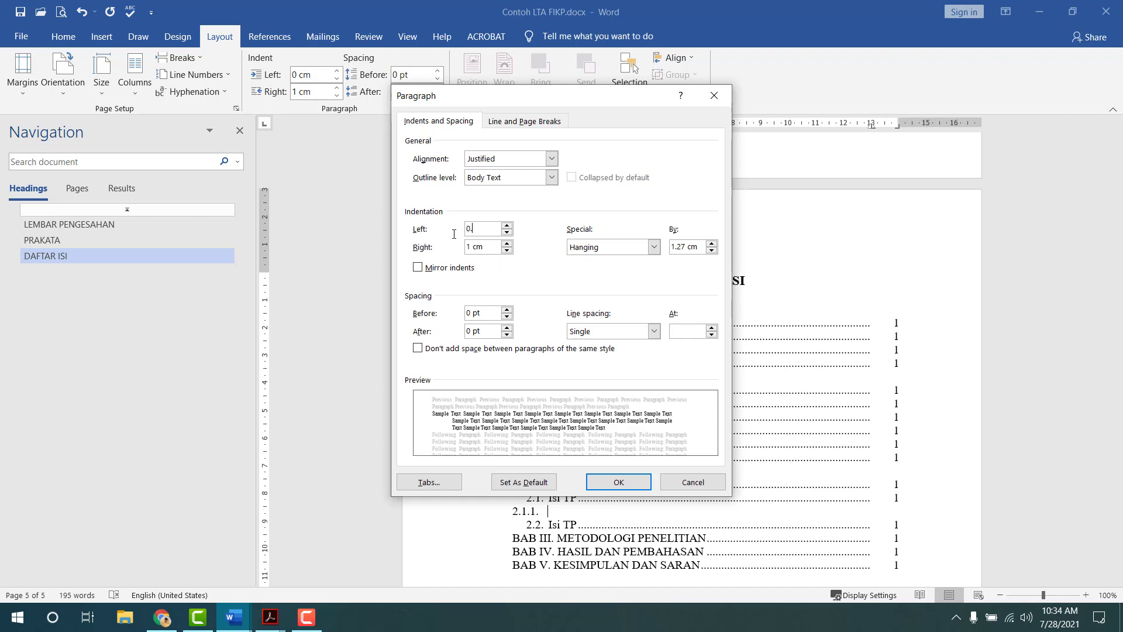
{"action": "type", "text": "8"}
{"action": "key", "text": "Tab"}
{"action": "key", "text": "Tab"}
{"action": "key", "text": "Tab"}
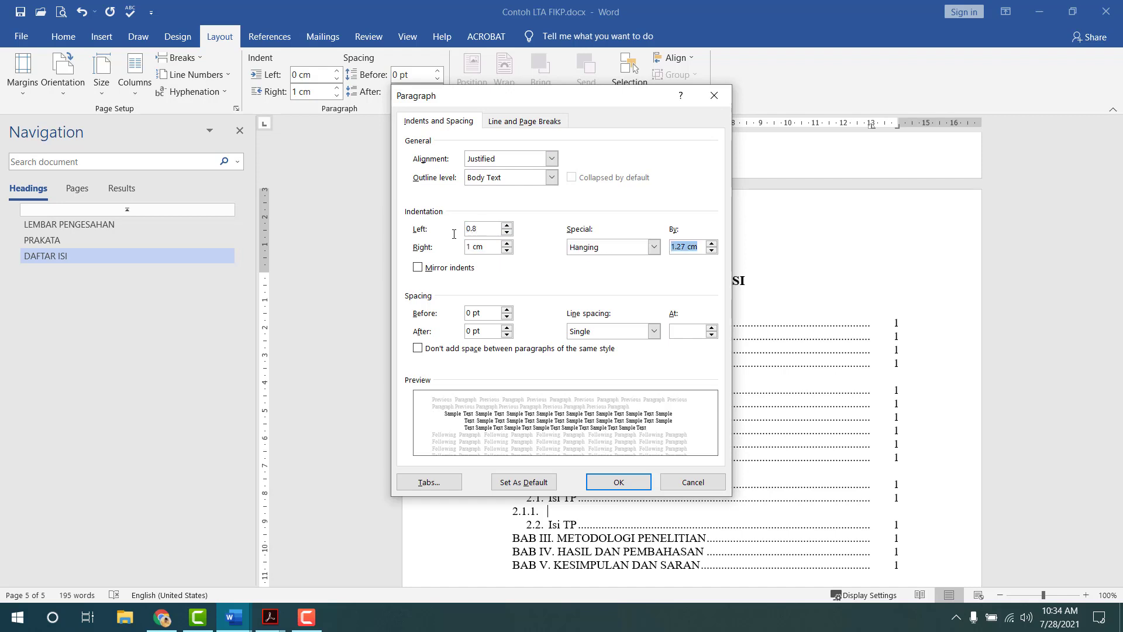
{"action": "type", "text": "0.8"}
{"action": "key", "text": "Return"}
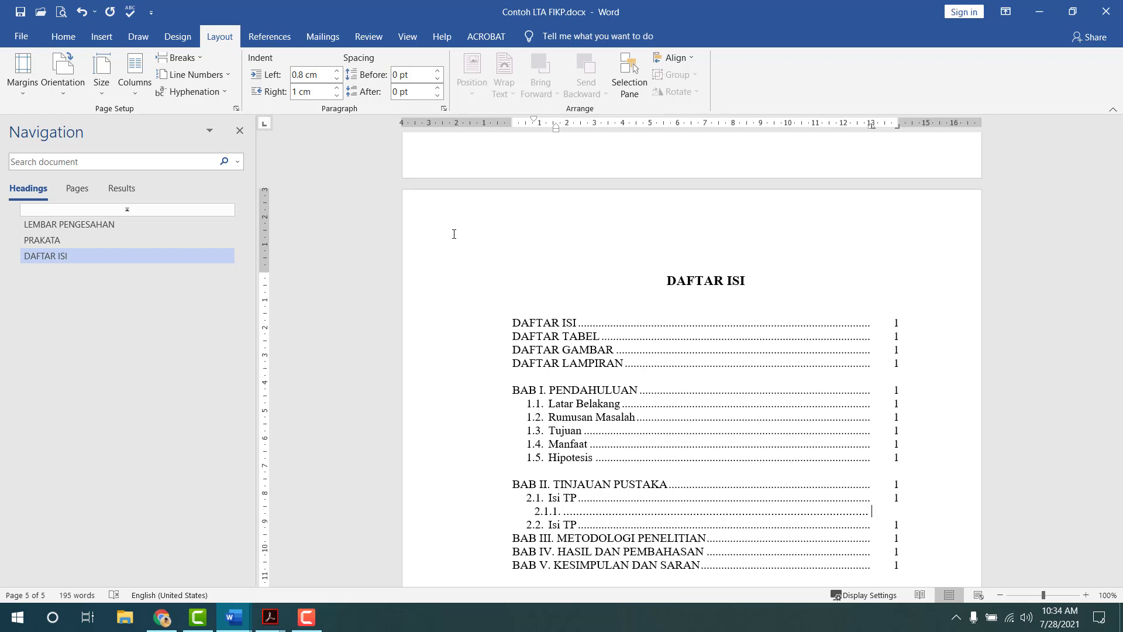
- Raise the 2.1.1. line's hanging indent to 1 cm, then 1.2 cm
{"action": "double_click", "coordinate": [556, 126]}
{"action": "left_click", "coordinate": [712, 244]}
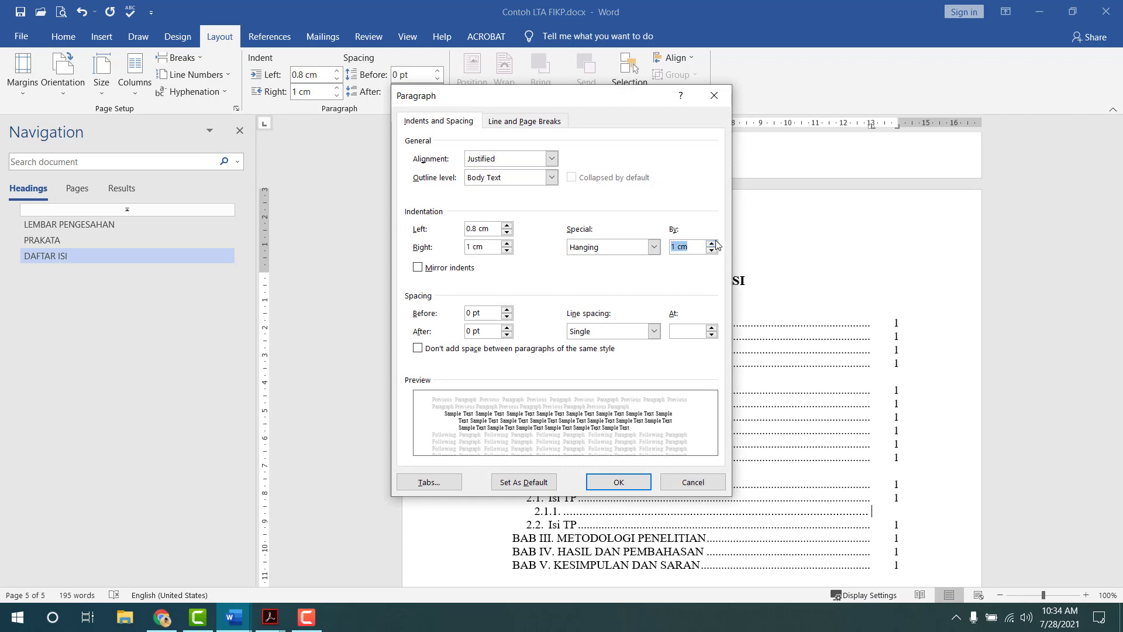
{"action": "left_click", "coordinate": [617, 480]}
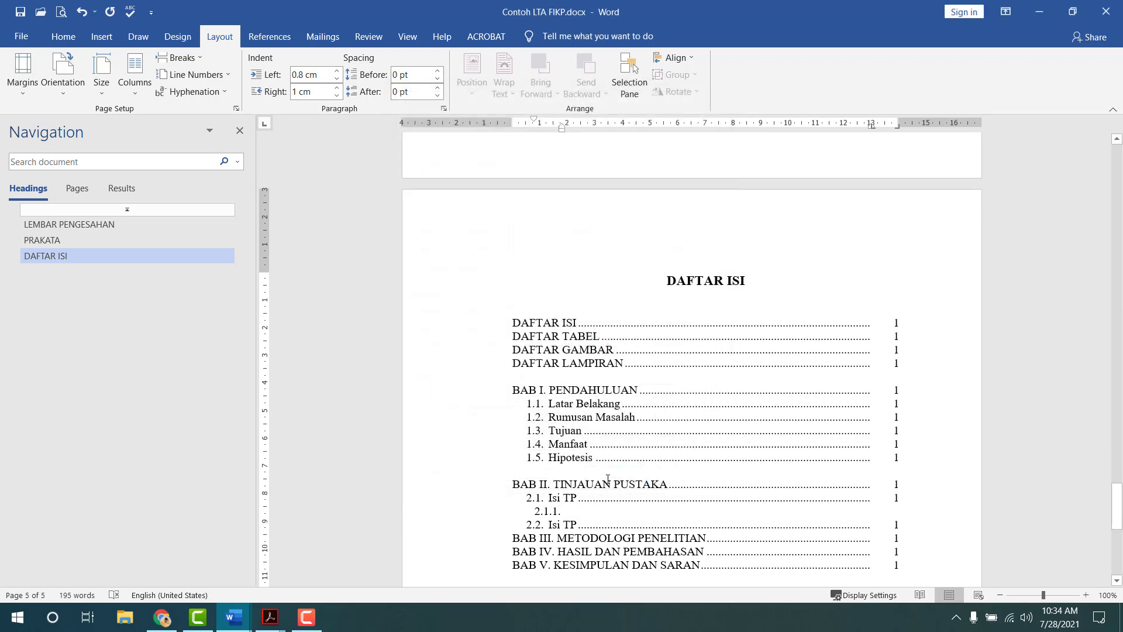
{"action": "double_click", "coordinate": [562, 127]}
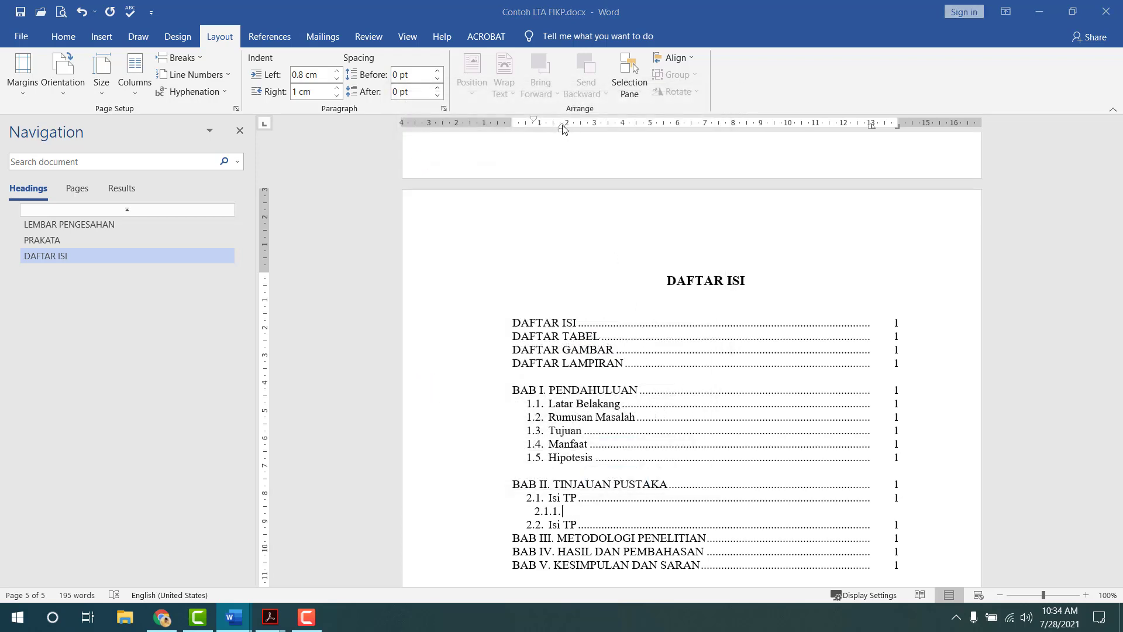
{"action": "left_click", "coordinate": [711, 244]}
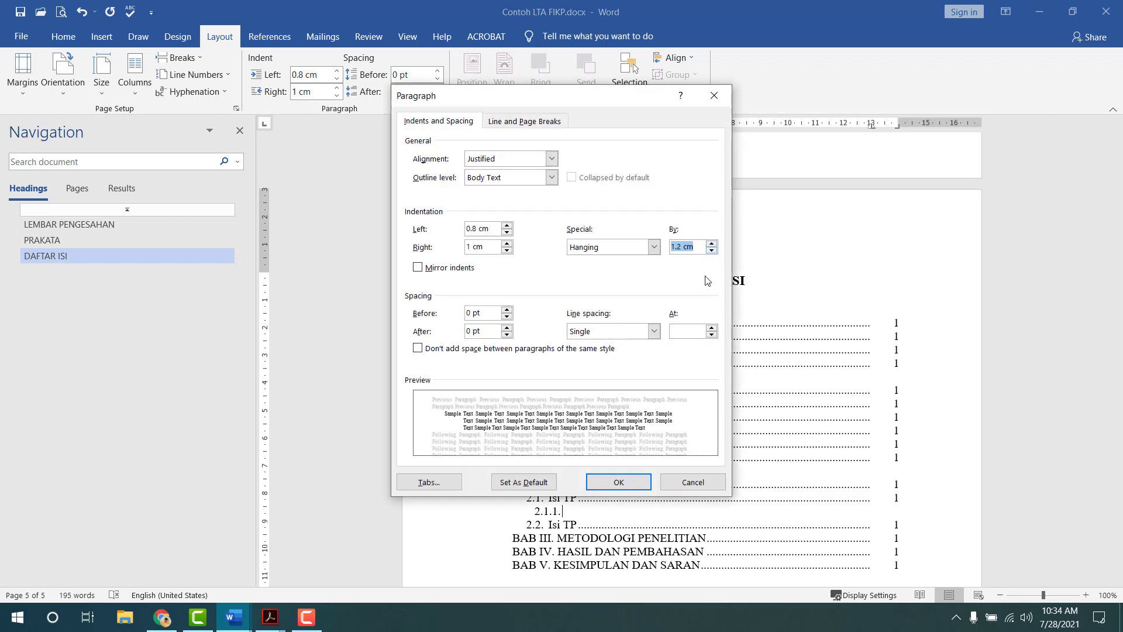
{"action": "left_click", "coordinate": [624, 484]}
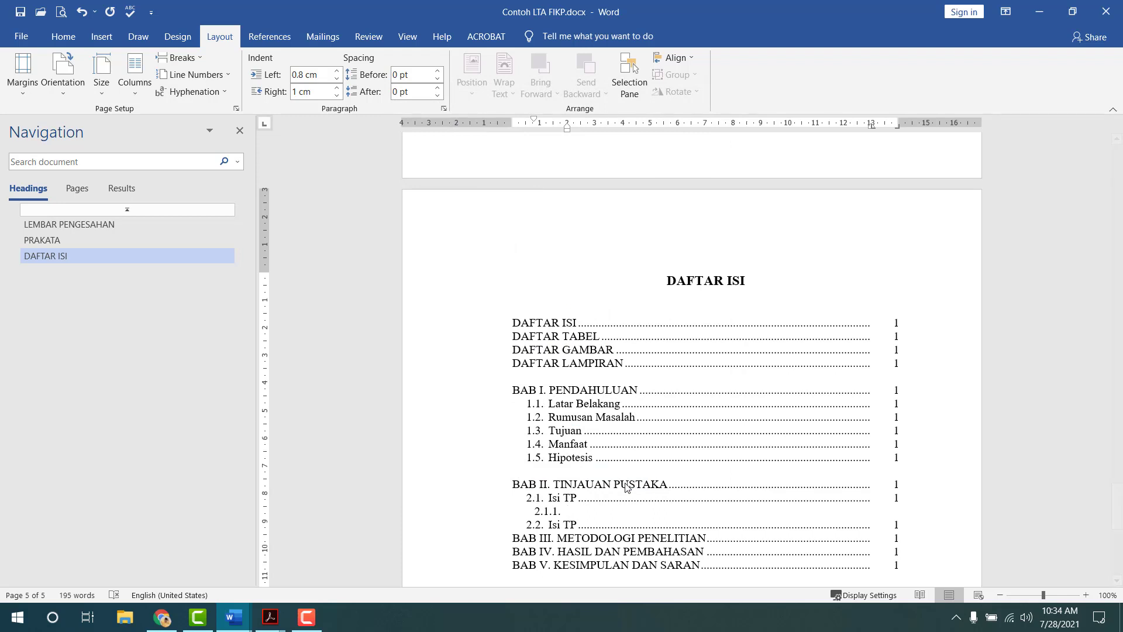
- Type 'Sub isi TP' followed by a dotted leader, comparing against the 2.1. Isi TP line
{"action": "type", "text": "Sub isi TP"}
{"action": "key", "text": "Tab"}
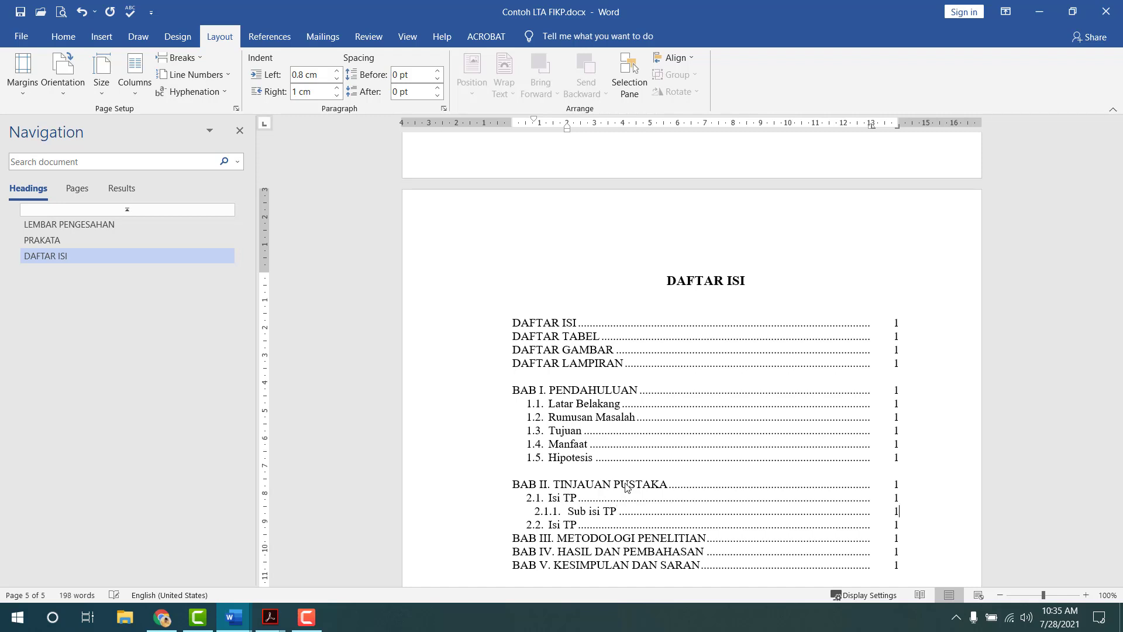
{"action": "left_click", "coordinate": [554, 501]}
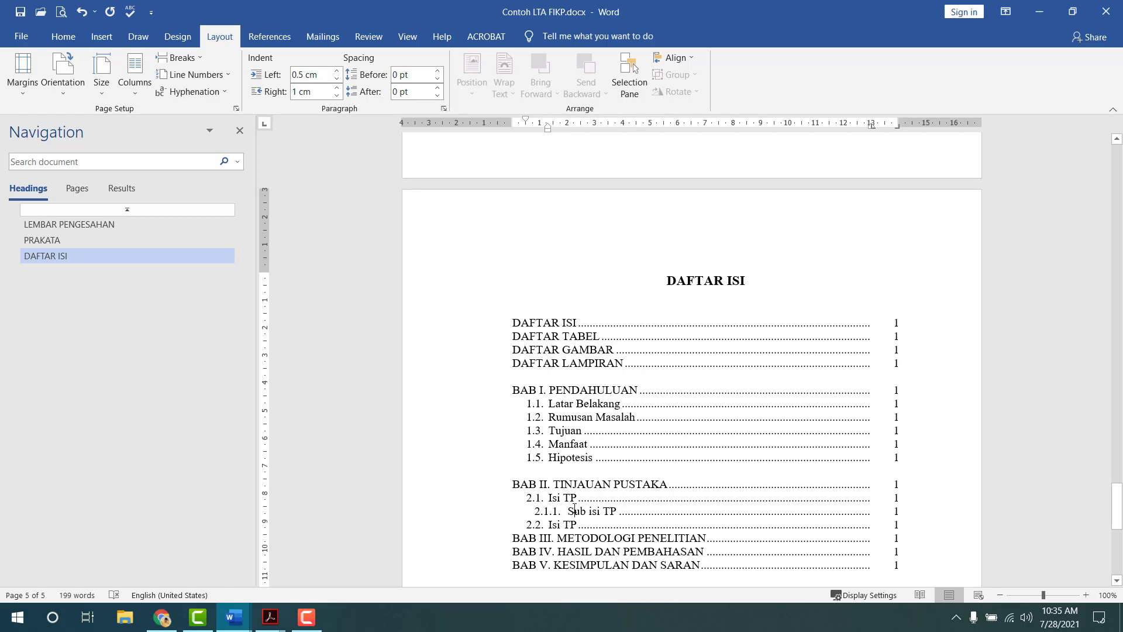
{"action": "left_click", "coordinate": [574, 509]}
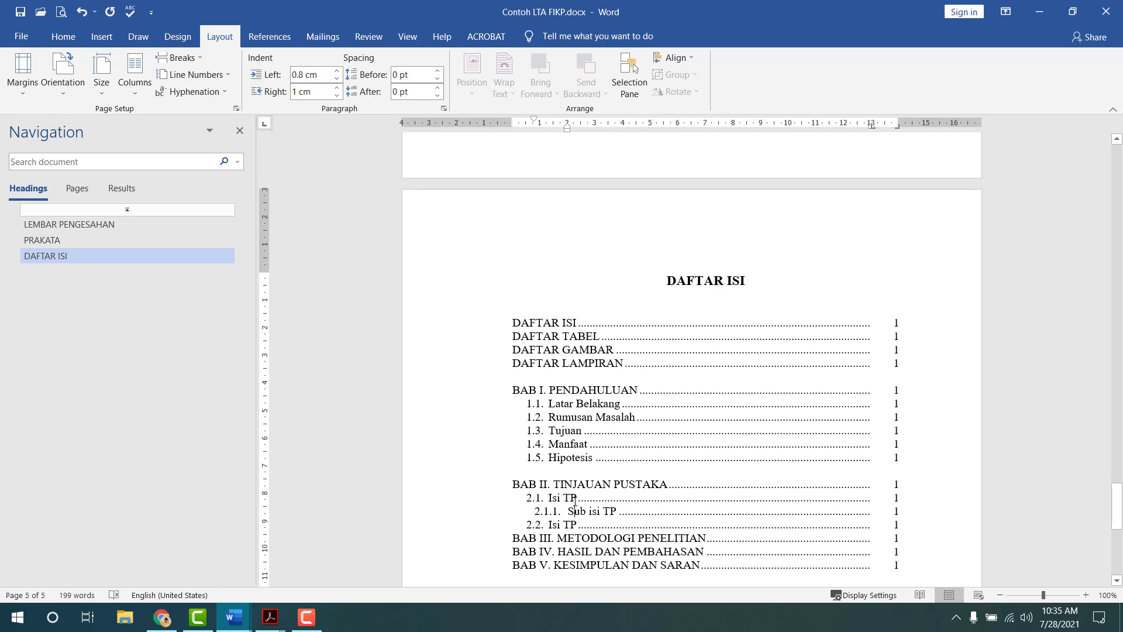
- Increase the 2.1.1. left indent to 1.2 cm and check the 2.1 Isi TP indent
{"action": "double_click", "coordinate": [534, 121]}
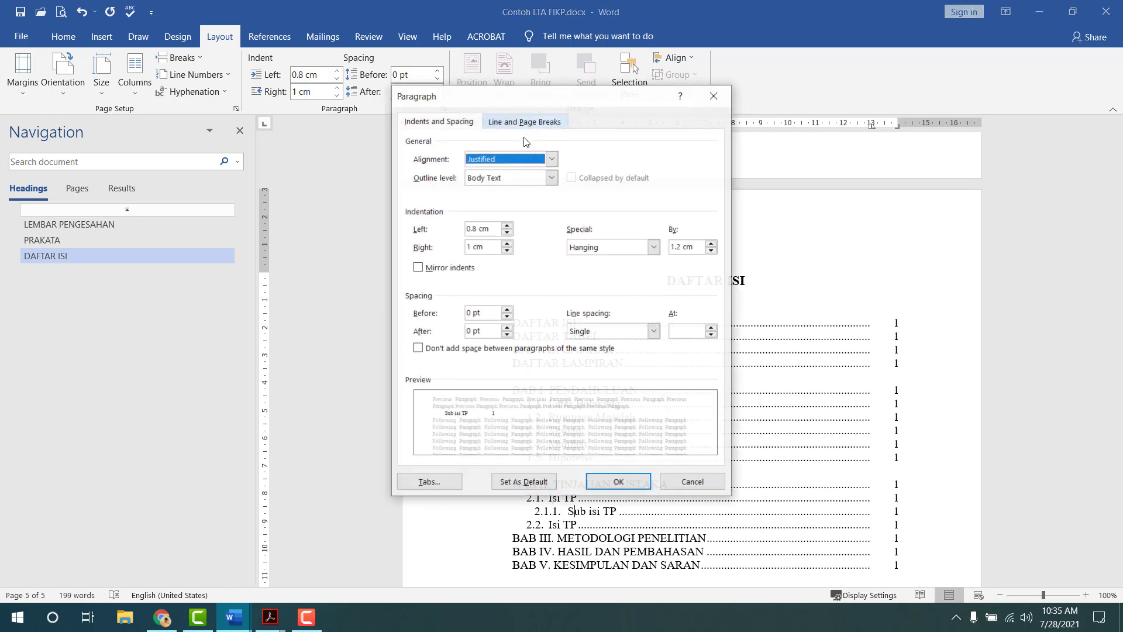
{"action": "left_click", "coordinate": [507, 226]}
{"action": "left_click", "coordinate": [507, 226]}
{"action": "left_click", "coordinate": [507, 227]}
{"action": "left_click", "coordinate": [507, 227]}
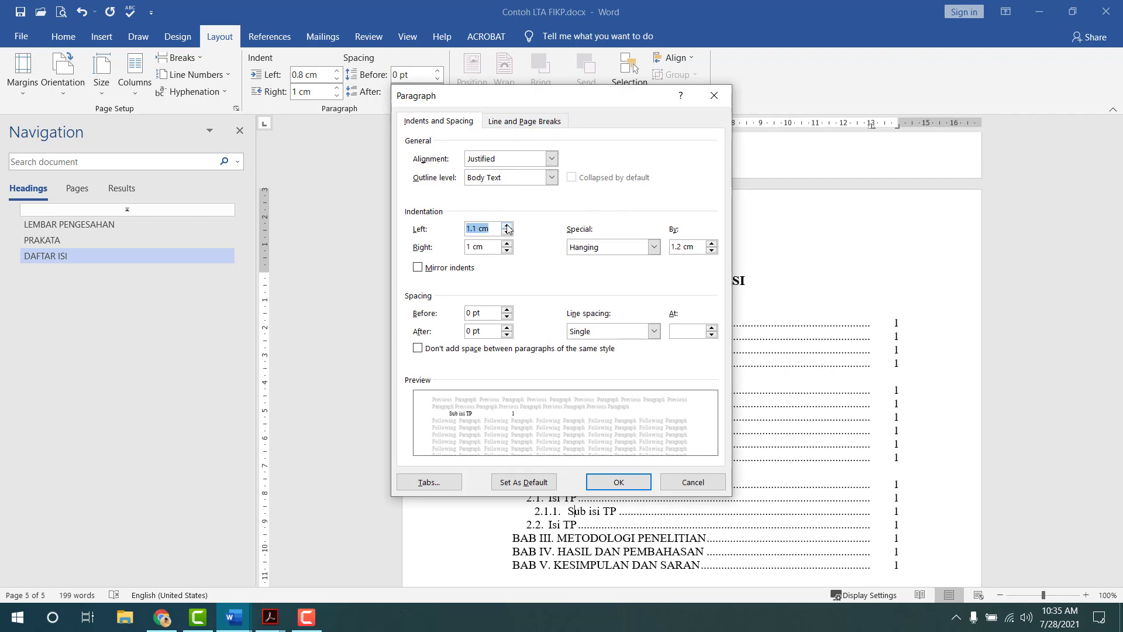
{"action": "left_click", "coordinate": [610, 481]}
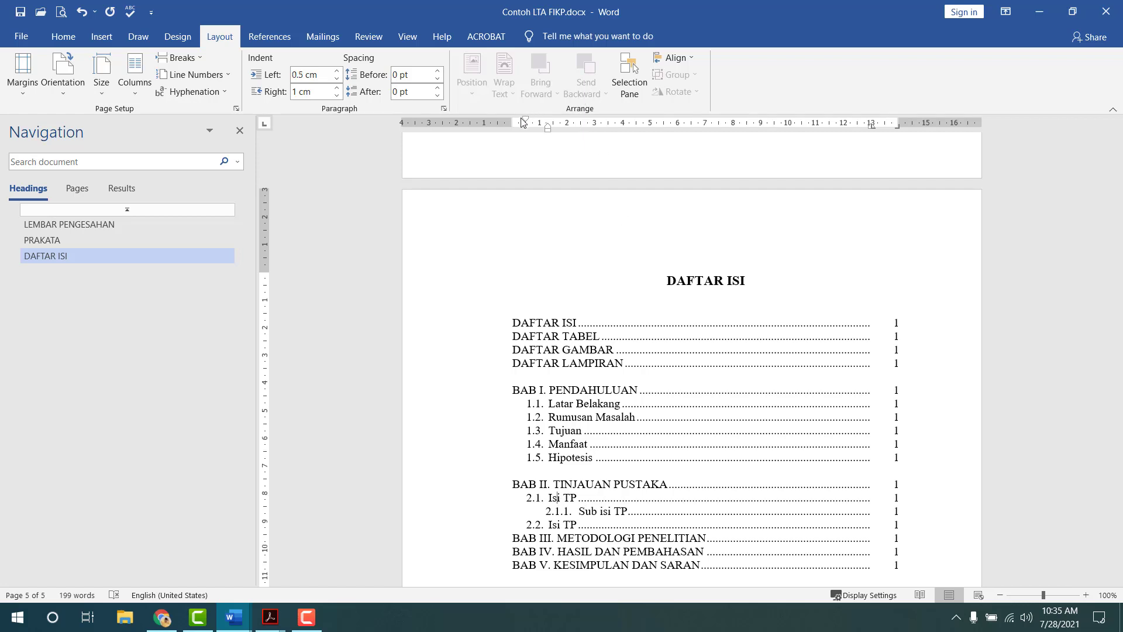
{"action": "double_click", "coordinate": [531, 124]}
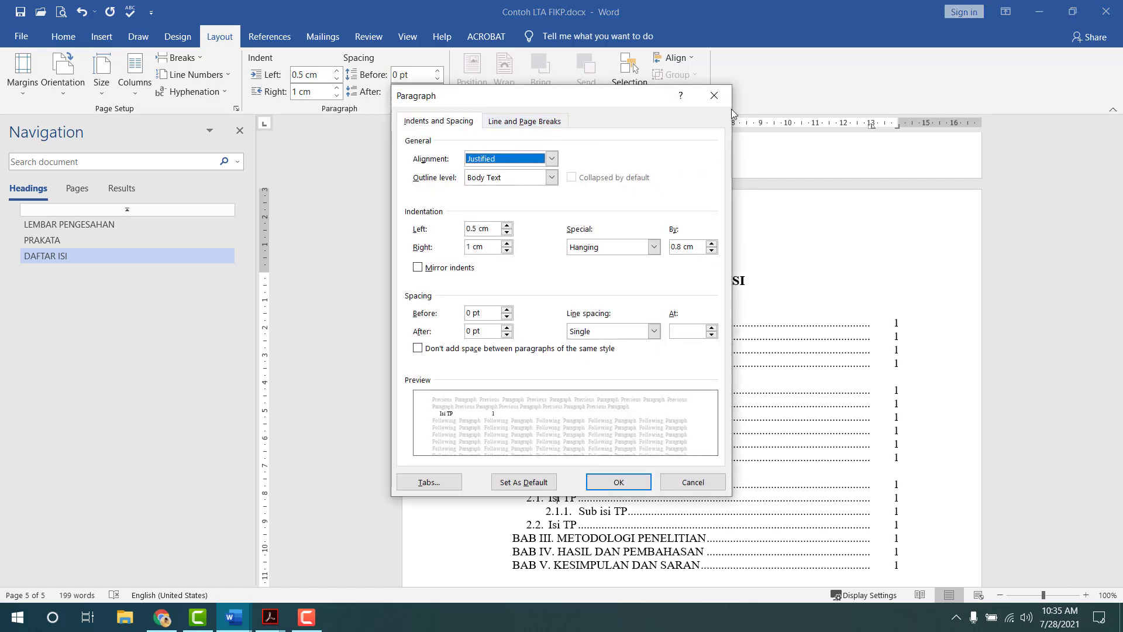
{"action": "left_click", "coordinate": [714, 95]}
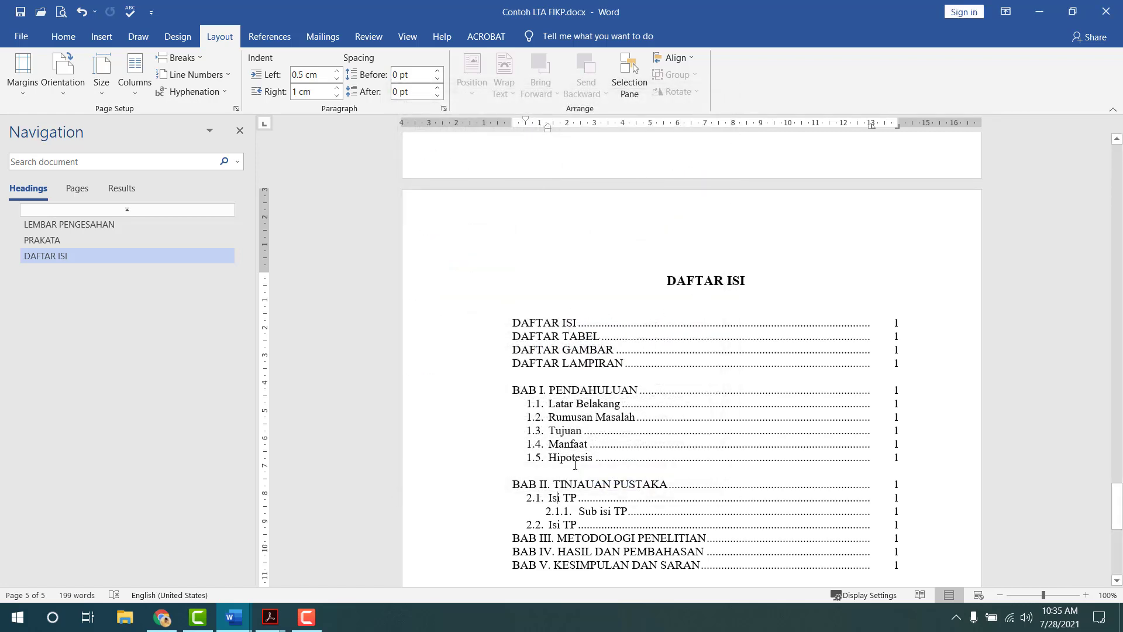
{"action": "left_click", "coordinate": [554, 512]}
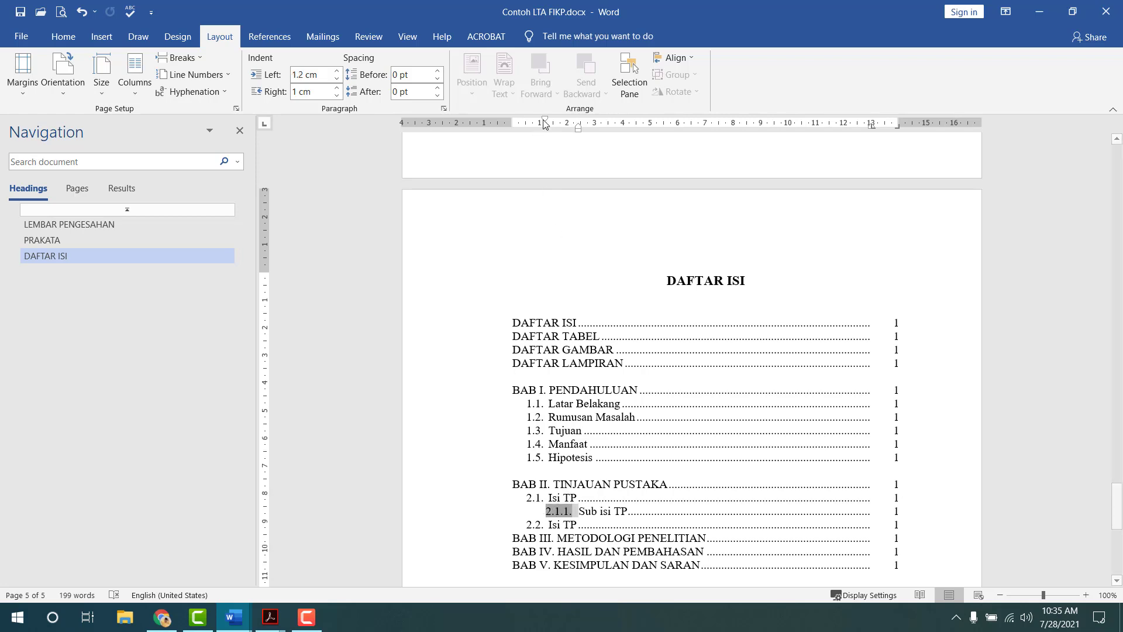
- Try a 1.6 cm left indent on the 2.1.1. line, then reduce it to 1 cm
{"action": "double_click", "coordinate": [545, 121]}
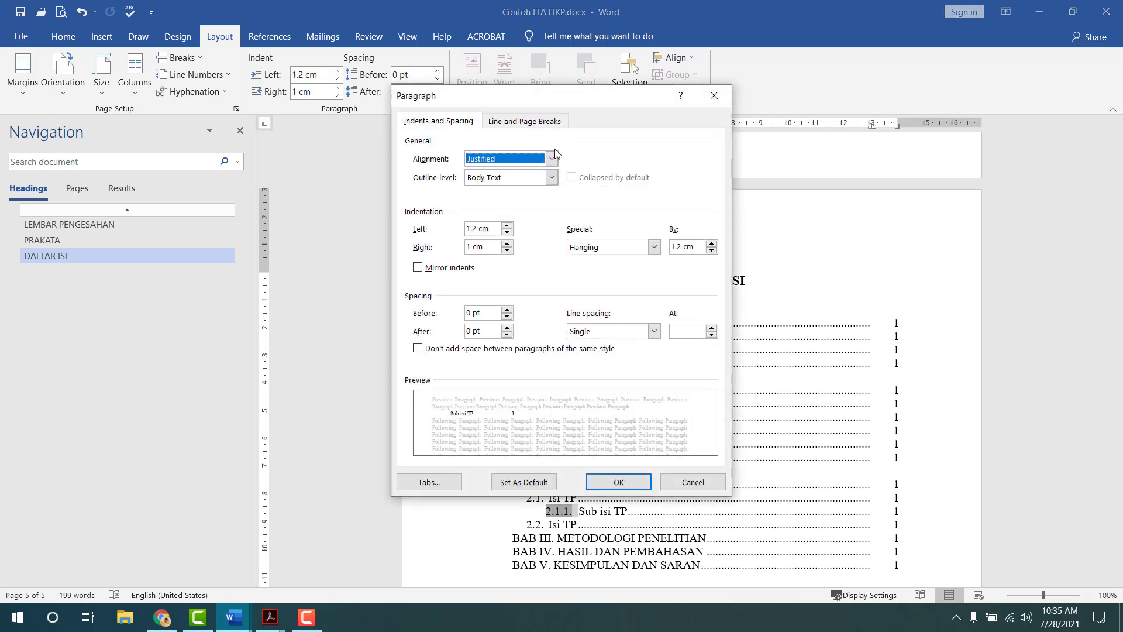
{"action": "left_click", "coordinate": [507, 225]}
{"action": "left_click", "coordinate": [507, 226]}
{"action": "left_click", "coordinate": [507, 226]}
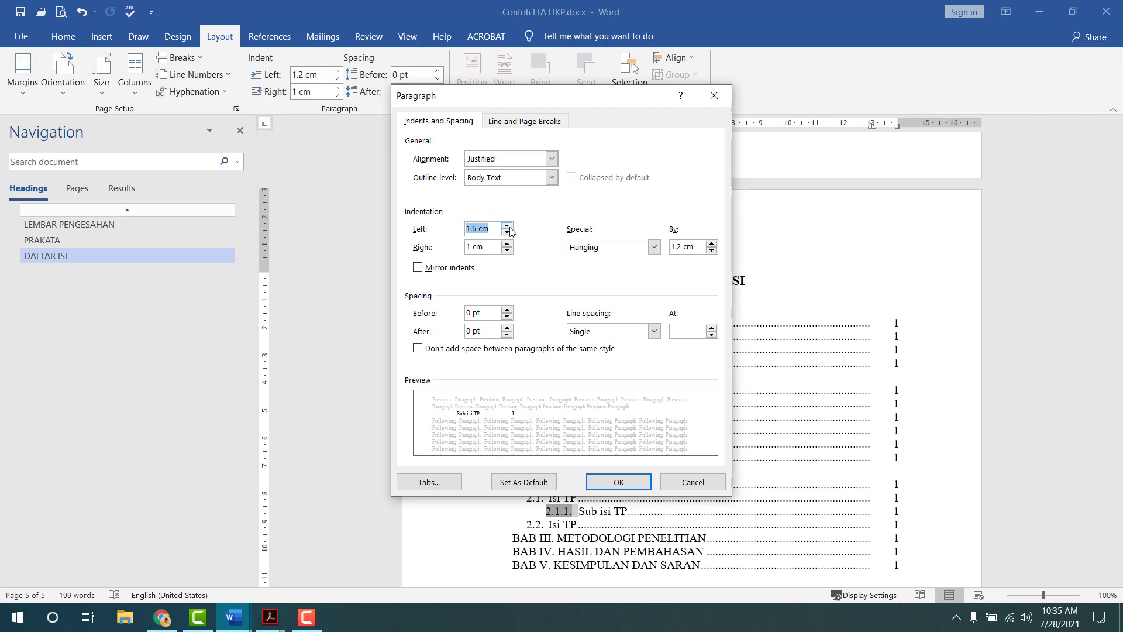
{"action": "left_click", "coordinate": [601, 490]}
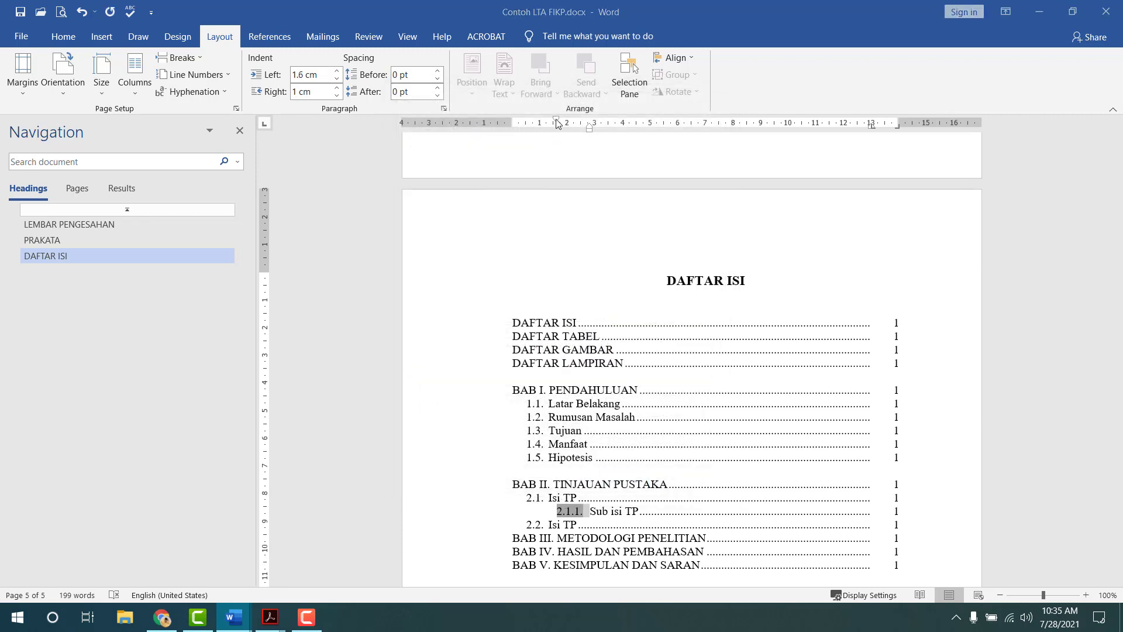
{"action": "double_click", "coordinate": [556, 123]}
{"action": "left_click", "coordinate": [507, 232]}
{"action": "left_click", "coordinate": [506, 231]}
{"action": "left_click", "coordinate": [506, 231]}
{"action": "left_click", "coordinate": [507, 232]}
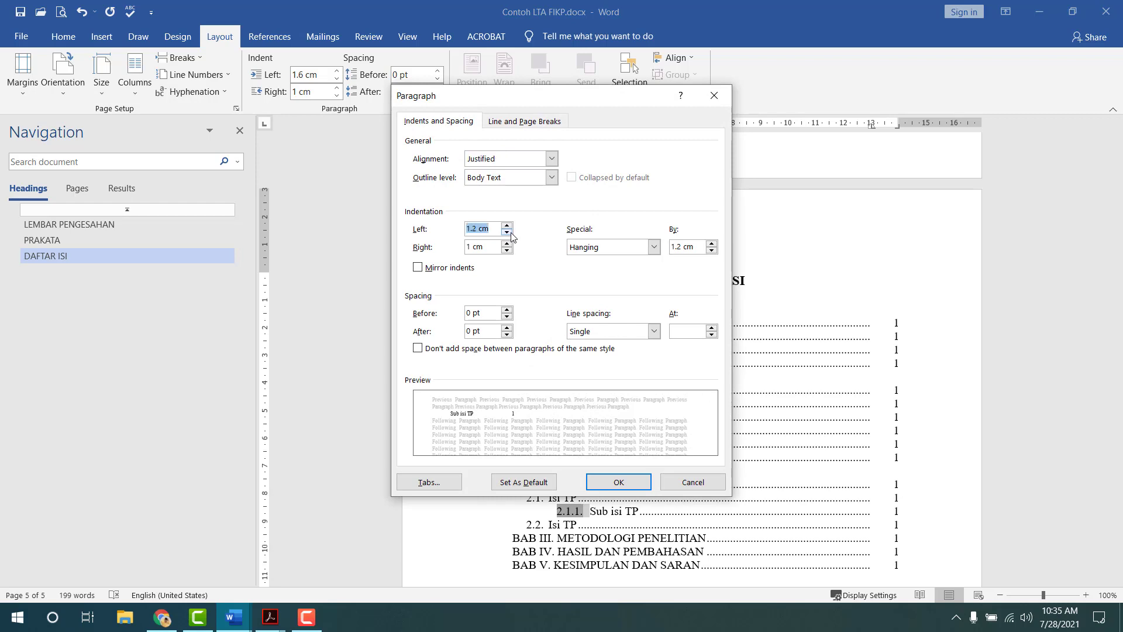
{"action": "left_click", "coordinate": [507, 231]}
{"action": "left_click", "coordinate": [507, 231]}
{"action": "left_click", "coordinate": [618, 481]}
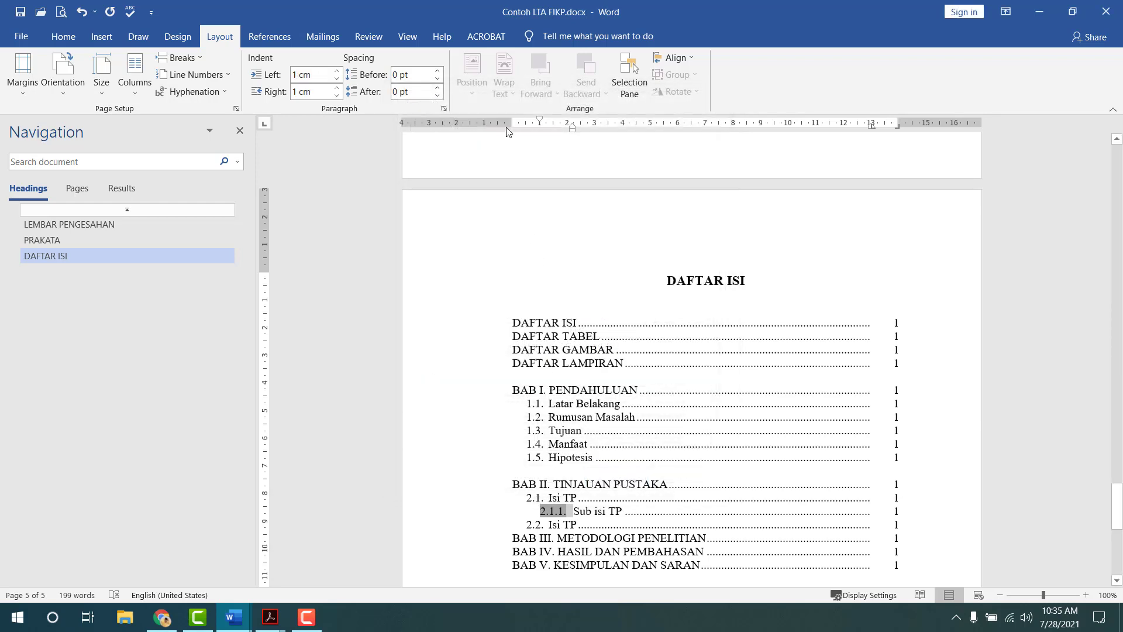
- Settle the 2.1.1. line's left indent at 1.3 cm, trying 1.4 cm first
{"action": "double_click", "coordinate": [539, 121]}
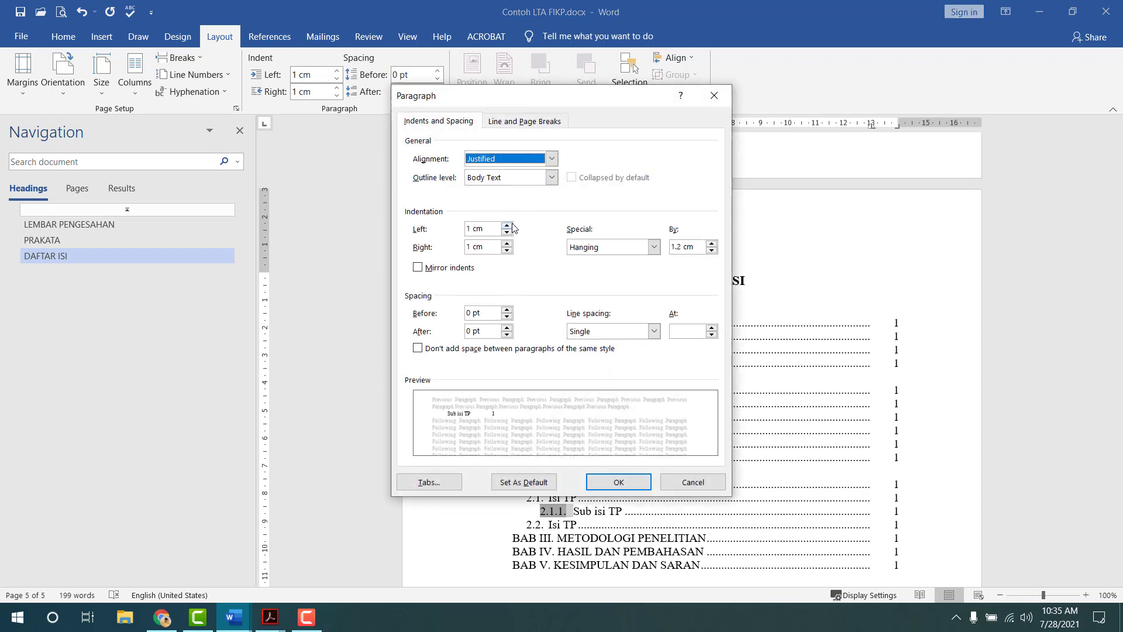
{"action": "left_click", "coordinate": [508, 226]}
{"action": "left_click", "coordinate": [508, 225]}
{"action": "left_click", "coordinate": [507, 226]}
{"action": "left_click", "coordinate": [507, 226]}
{"action": "left_click", "coordinate": [615, 481]}
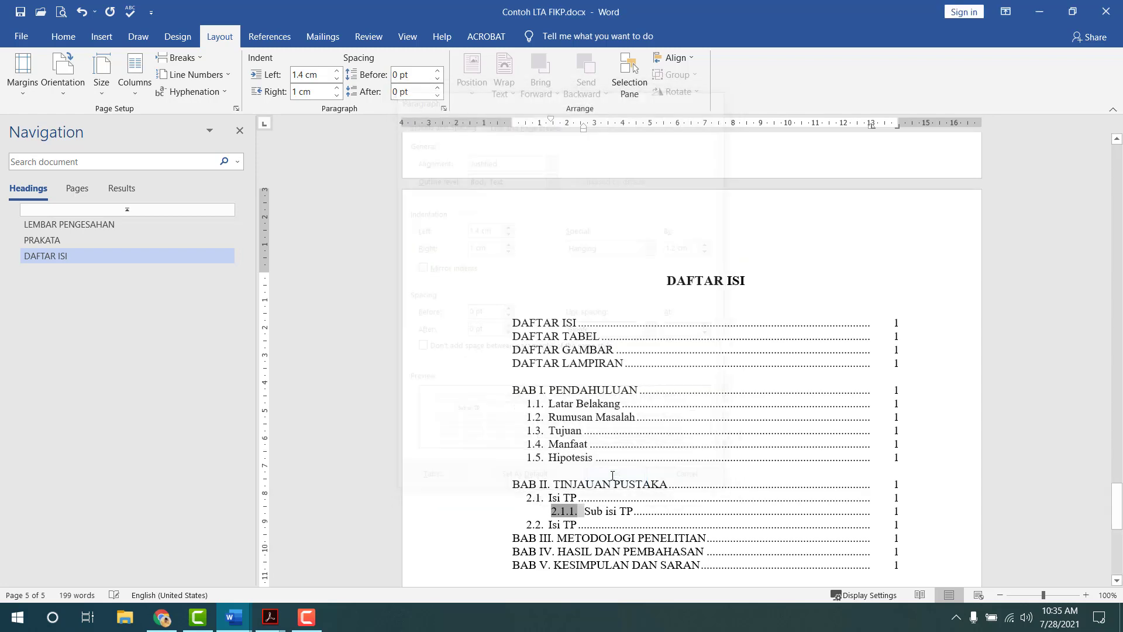
{"action": "double_click", "coordinate": [551, 124]}
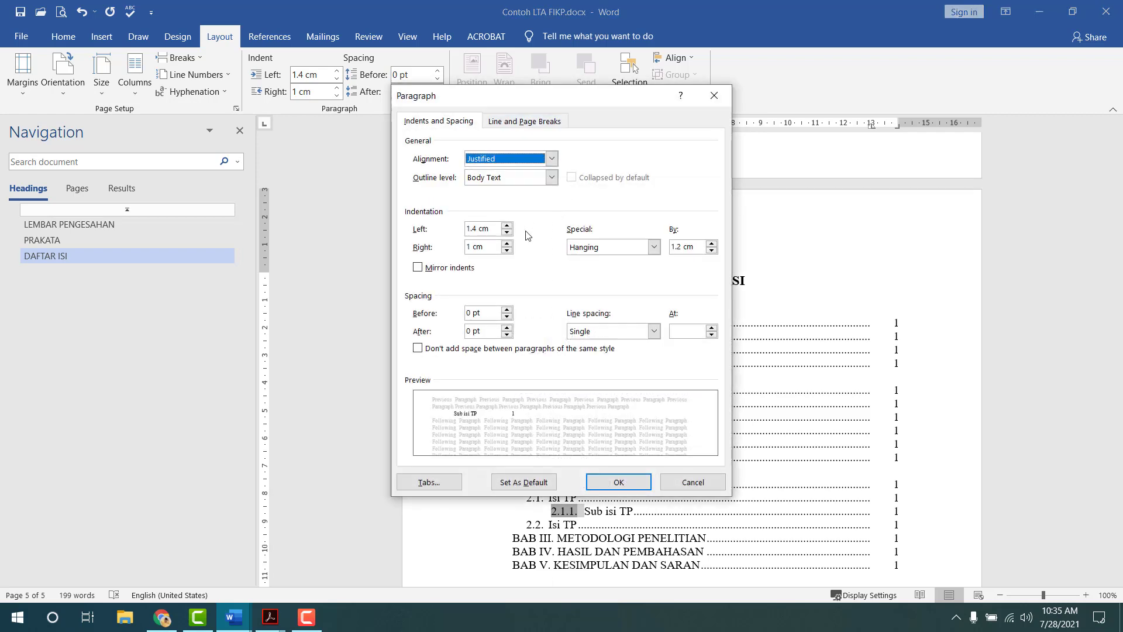
{"action": "left_click", "coordinate": [507, 232]}
{"action": "left_click", "coordinate": [625, 481]}
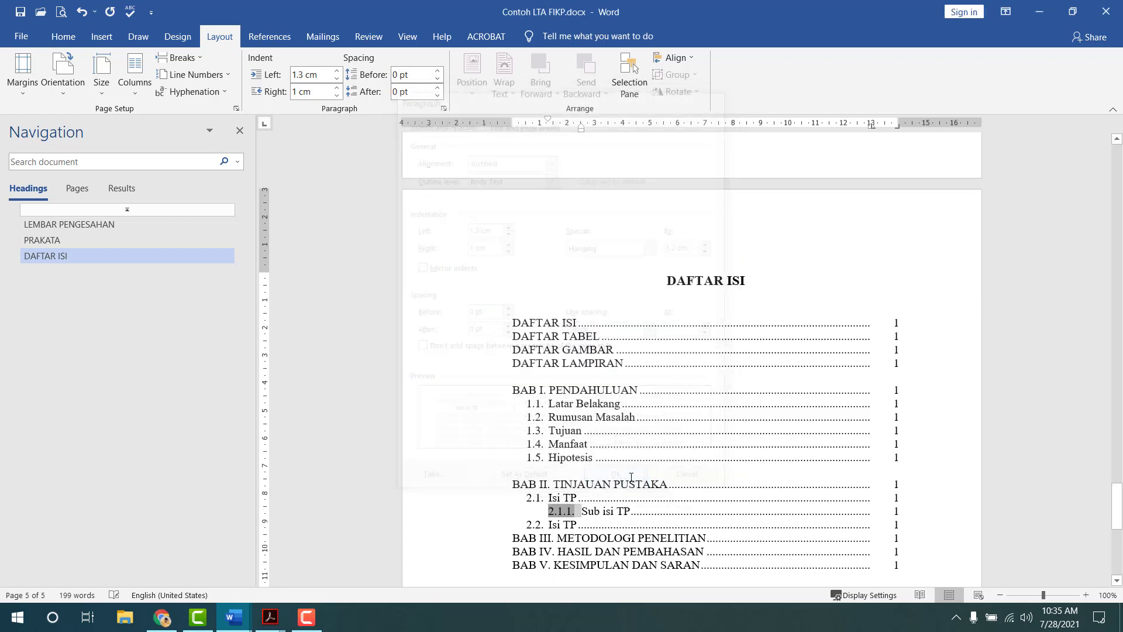
{"action": "left_click", "coordinate": [914, 512]}
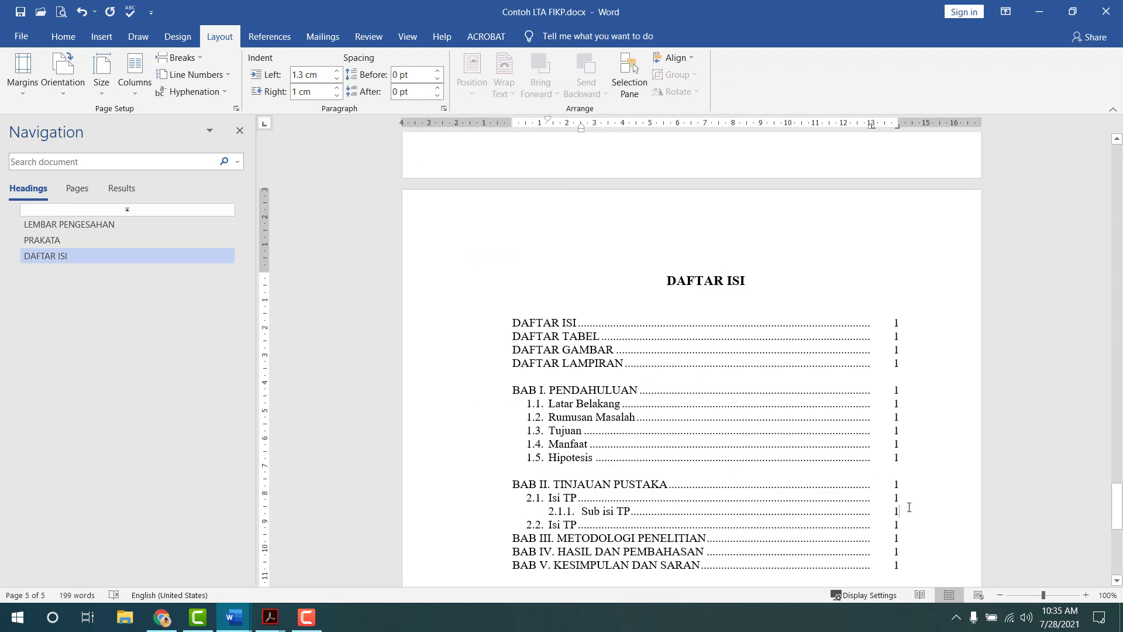
- Add a 'Sub isi' entry on a new line below Sub isi TP
{"action": "key", "text": "Return"}
{"action": "type", "text": "Sub"}
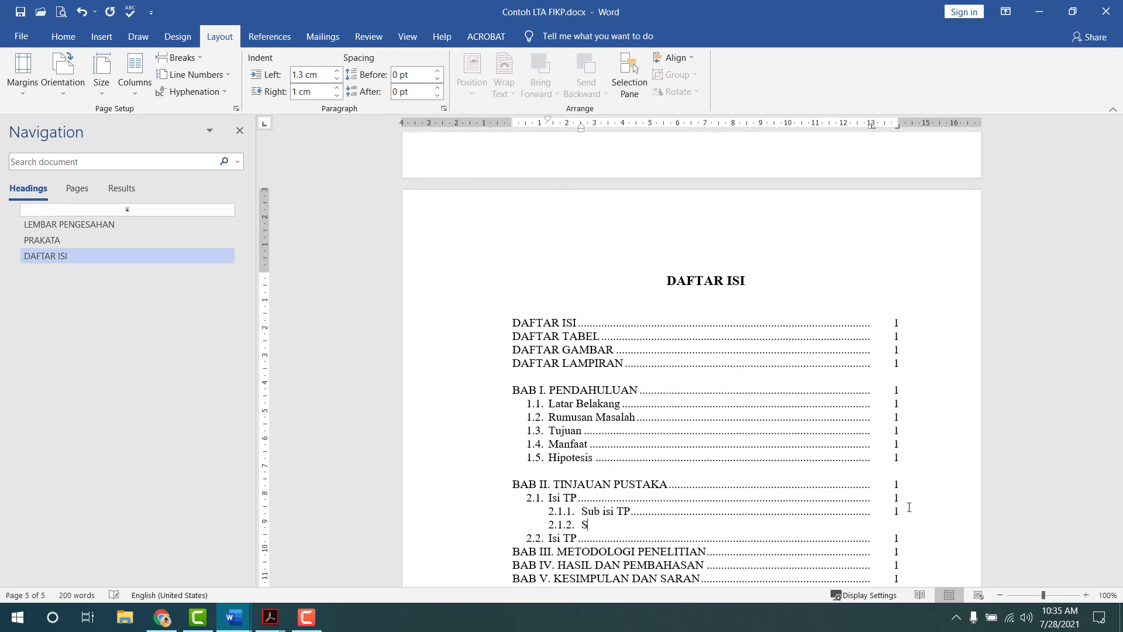
{"action": "type", "text": " isi"}
{"action": "scroll", "coordinate": [930, 486], "scroll_direction": "down", "scroll_amount": 2}
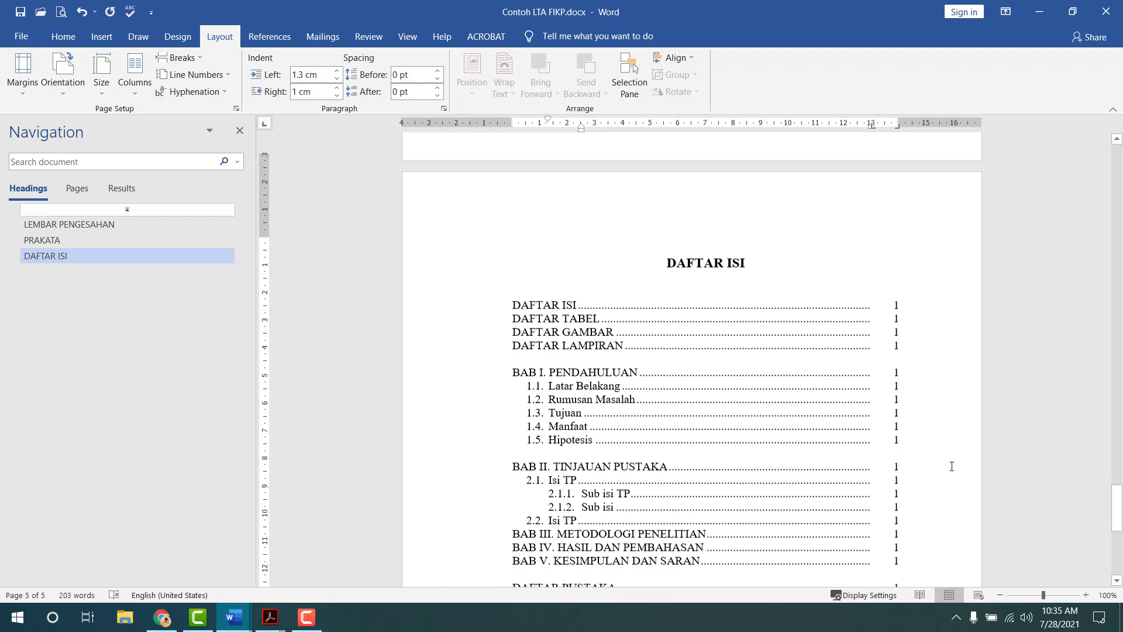
- Add a '2.2.1. Isi' line under 2.2 with a dotted leader to page 1
{"action": "left_click", "coordinate": [919, 470]}
{"action": "key", "text": "Return"}
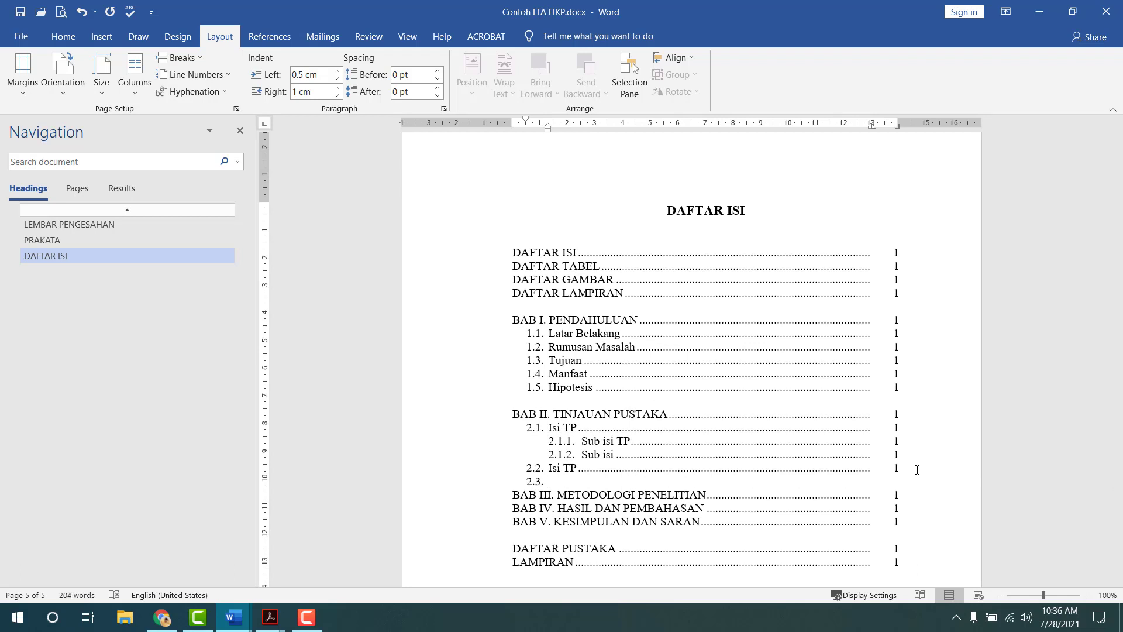
{"action": "key", "text": "BackSpace"}
{"action": "key", "text": "BackSpace"}
{"action": "type", "text": "2.2.1."}
{"action": "key", "text": "Tab"}
{"action": "type", "text": "Isi"}
{"action": "key", "text": "Tab"}
{"action": "type", "text": "-"}
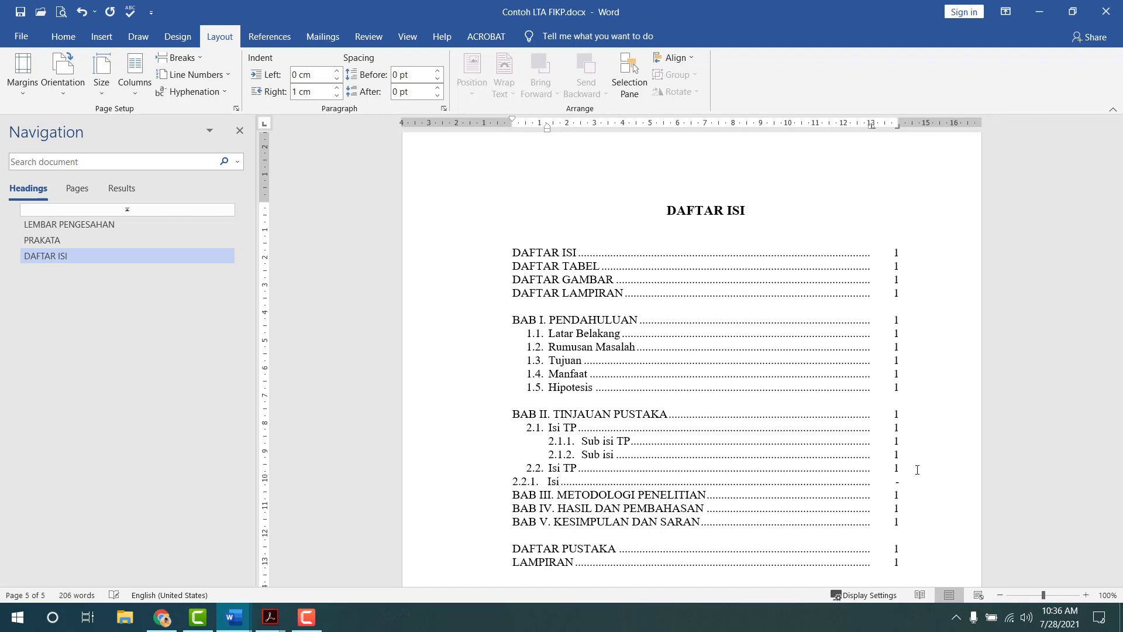
{"action": "key", "text": "BackSpace"}
{"action": "type", "text": "1"}
- Indent the 2.2.1. line with 1.3 cm left and 1.2 cm hanging
{"action": "double_click", "coordinate": [546, 128]}
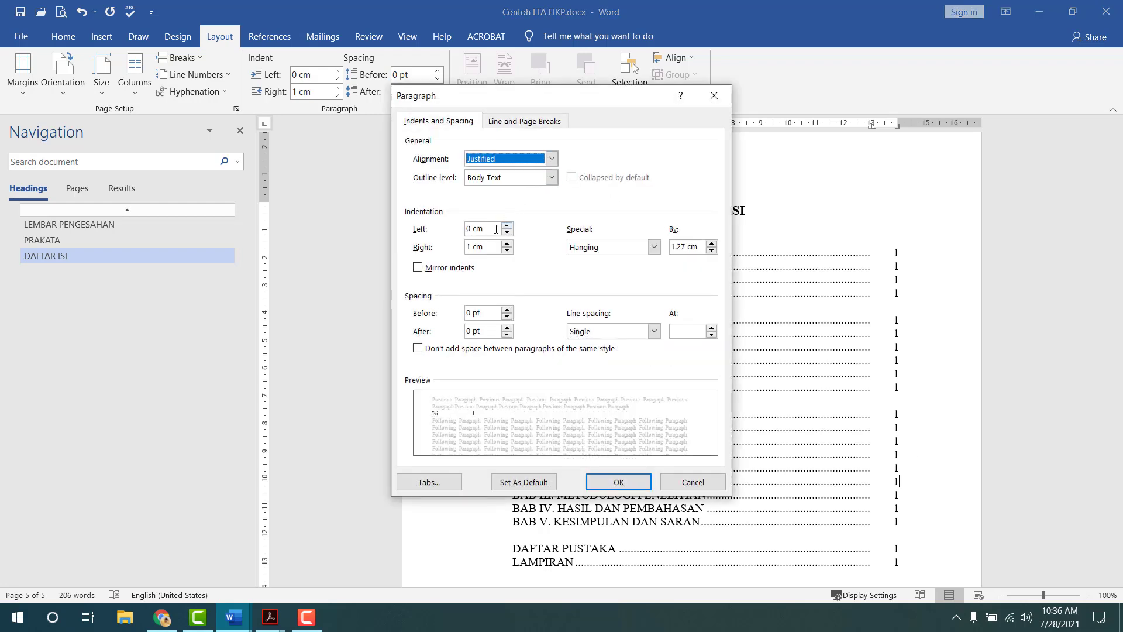
{"action": "left_click", "coordinate": [496, 230]}
{"action": "key", "text": "BackSpace"}
{"action": "key", "text": "BackSpace"}
{"action": "key", "text": "BackSpace"}
{"action": "key", "text": "BackSpace"}
{"action": "type", "text": "1.3"}
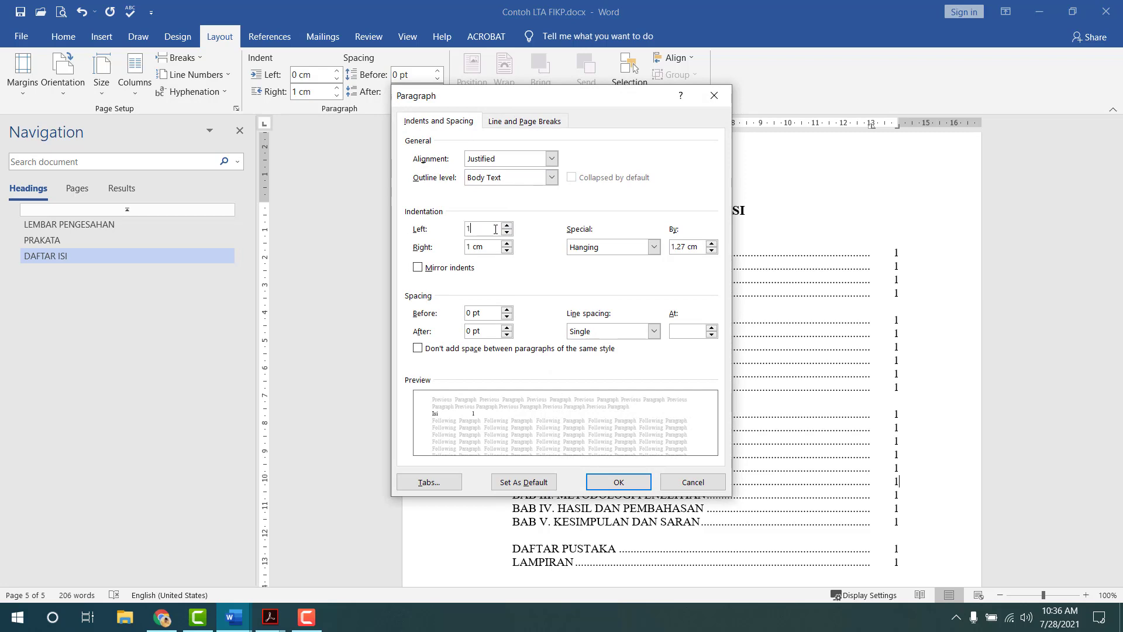
{"action": "key", "text": "Tab"}
{"action": "key", "text": "Tab"}
{"action": "key", "text": "Tab"}
{"action": "type", "text": "1.2"}
{"action": "key", "text": "Return"}
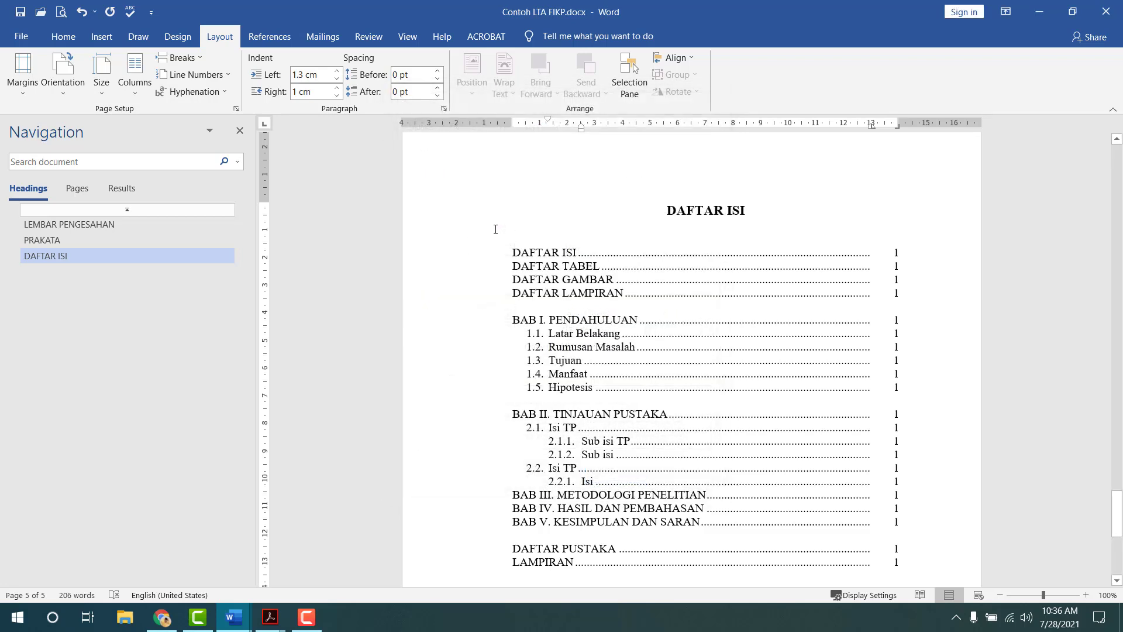
{"action": "scroll", "coordinate": [581, 428], "scroll_direction": "down", "scroll_amount": 2}
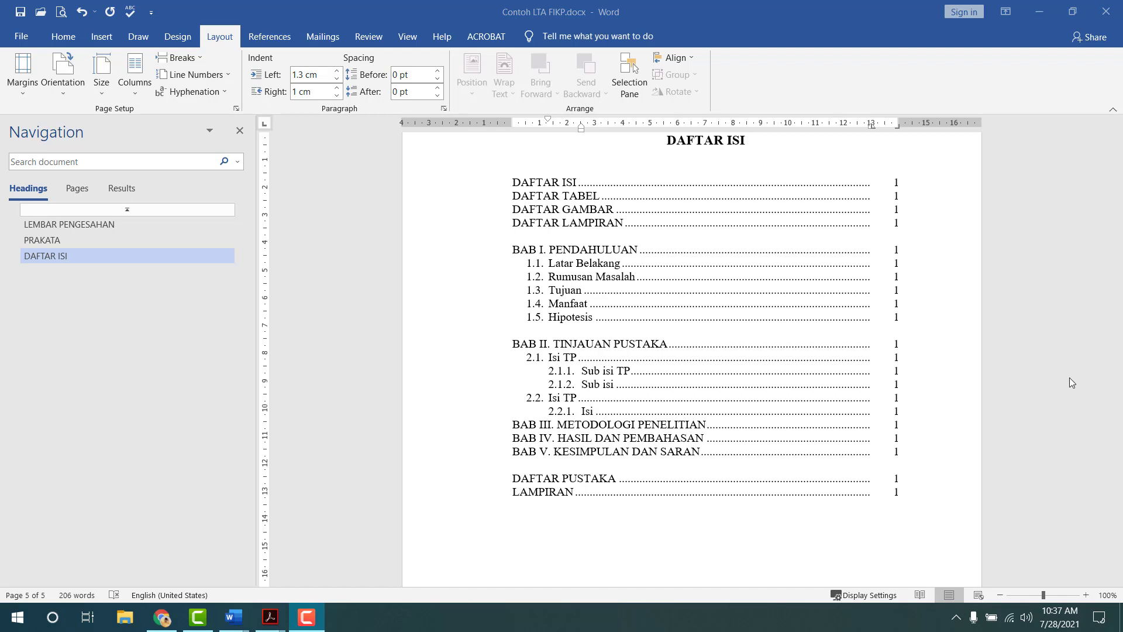
- Insert empty lines above and below BAB III and above BAB V
{"action": "double_click", "coordinate": [510, 426]}
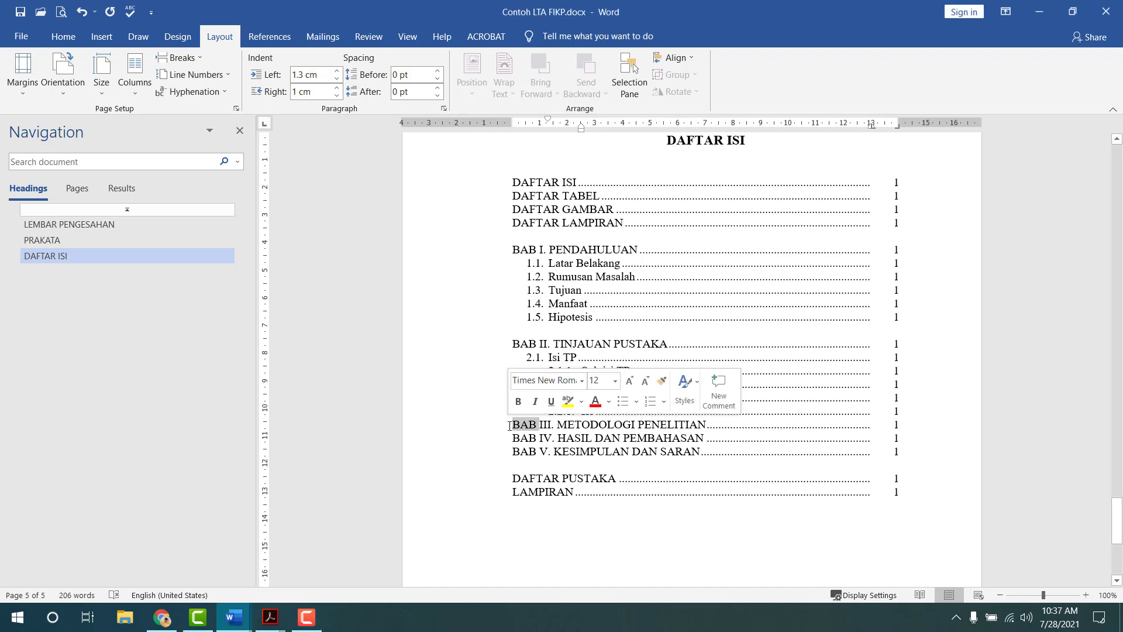
{"action": "left_click", "coordinate": [511, 426]}
{"action": "key", "text": "Return"}
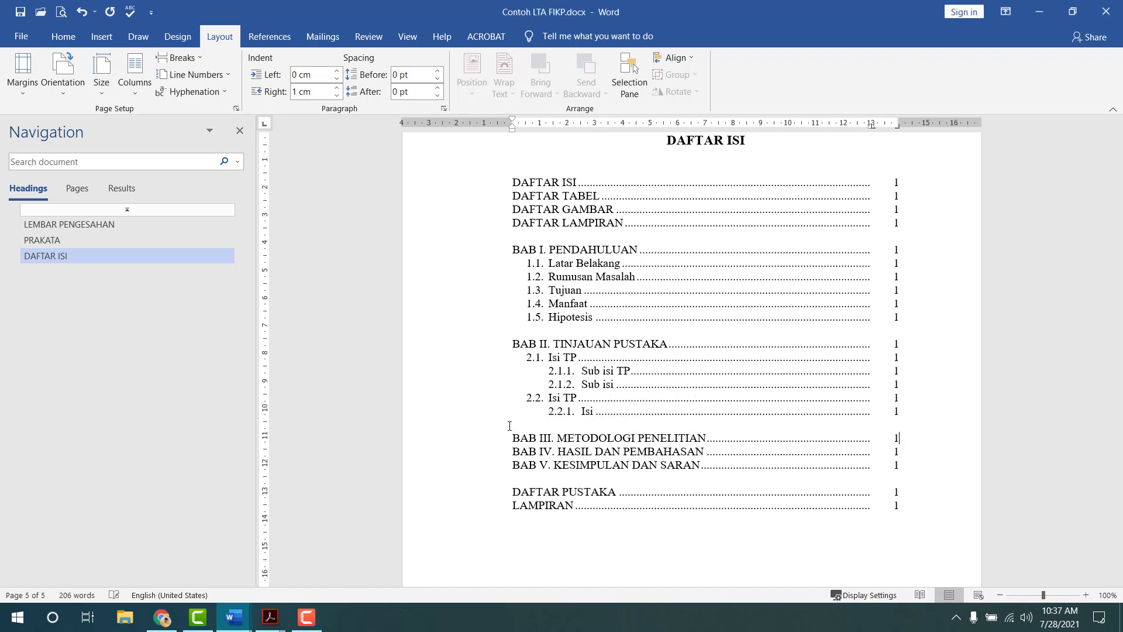
{"action": "key", "text": "Return"}
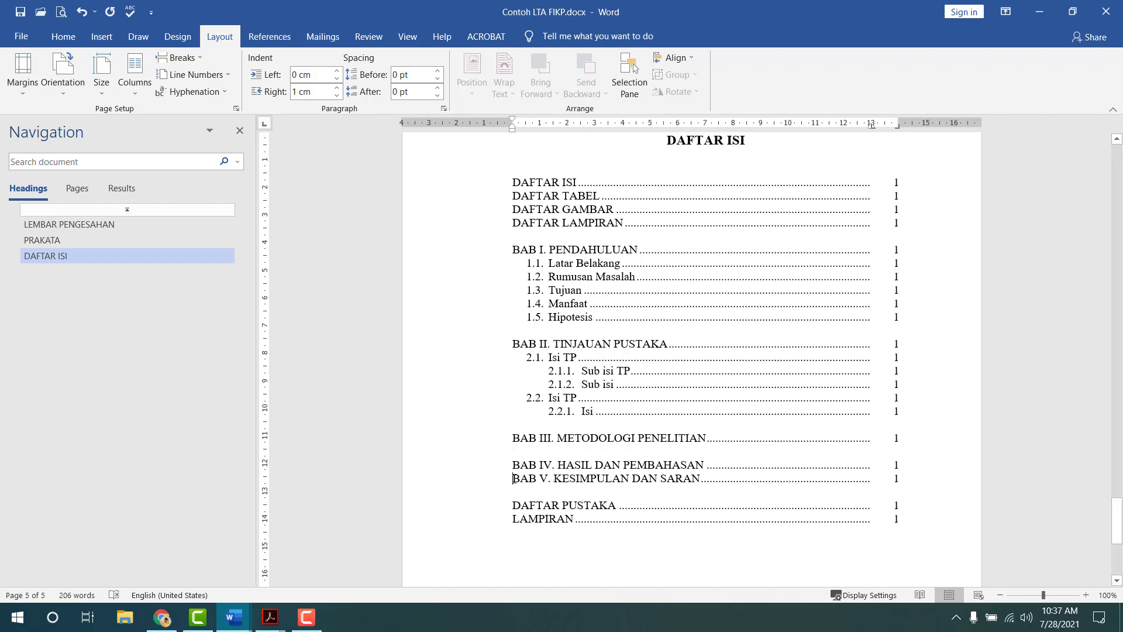
{"action": "key", "text": "Return"}
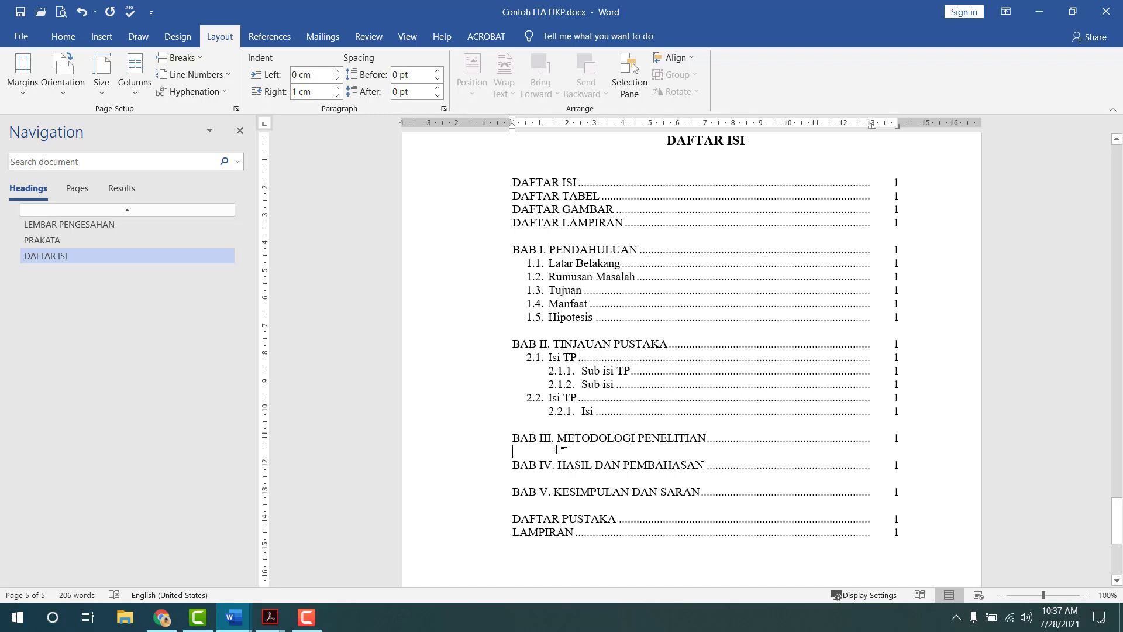
{"action": "left_click", "coordinate": [557, 449]}
- Number the new line 3.1. with a 0.5 cm left and 0.8 cm hanging indent
{"action": "type", "text": "2.3."}
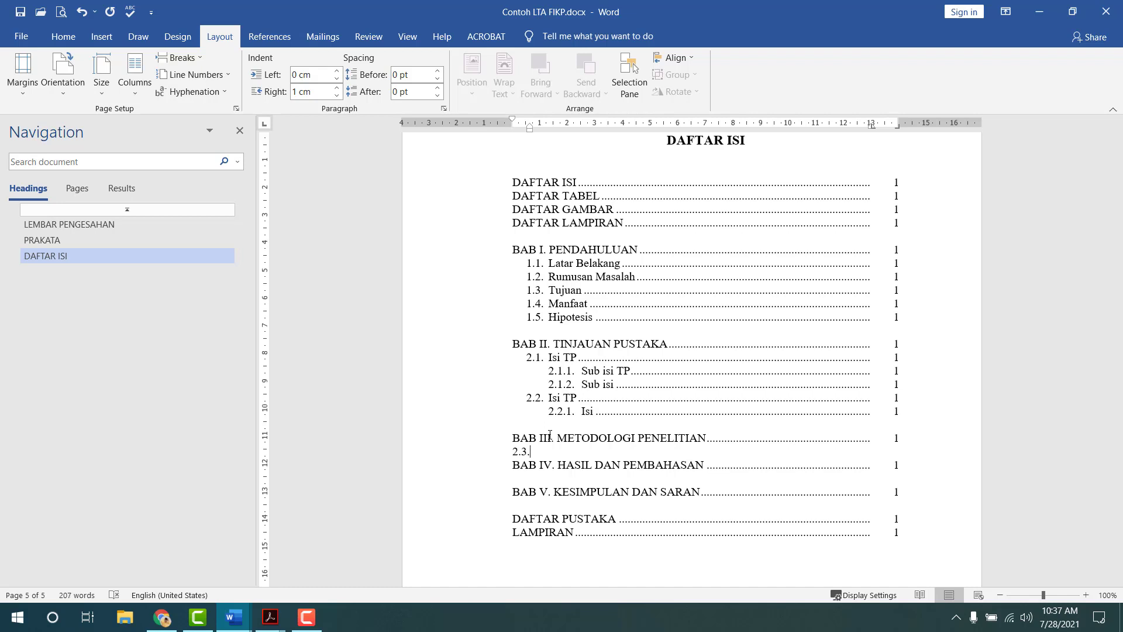
{"action": "key", "text": "Left"}
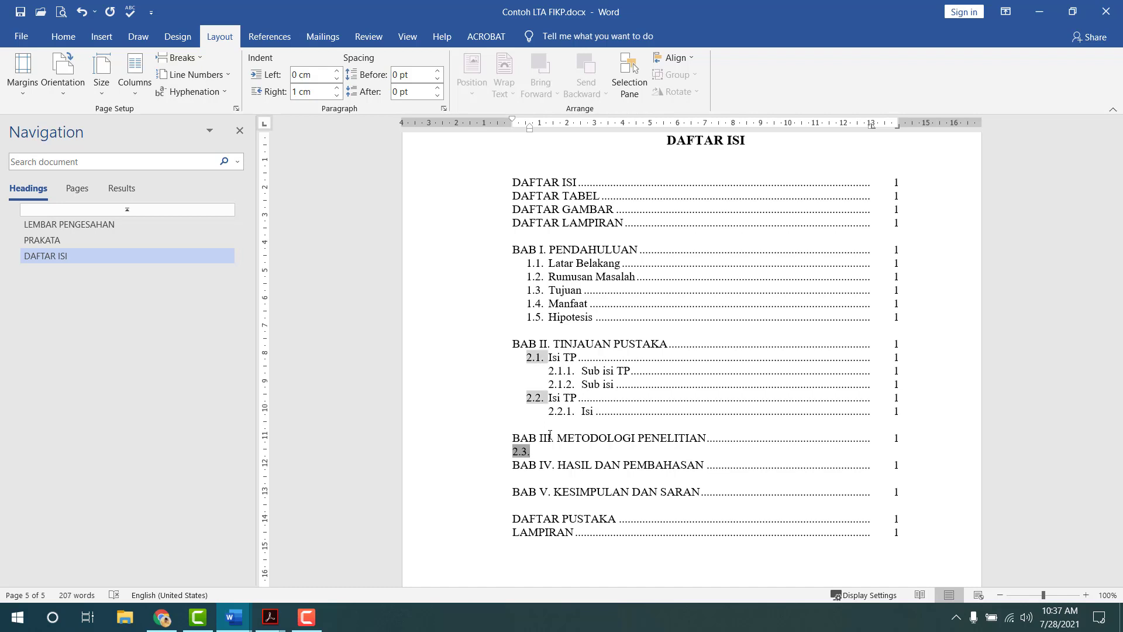
{"action": "key", "text": "BackSpace"}
{"action": "type", "text": "3.1."}
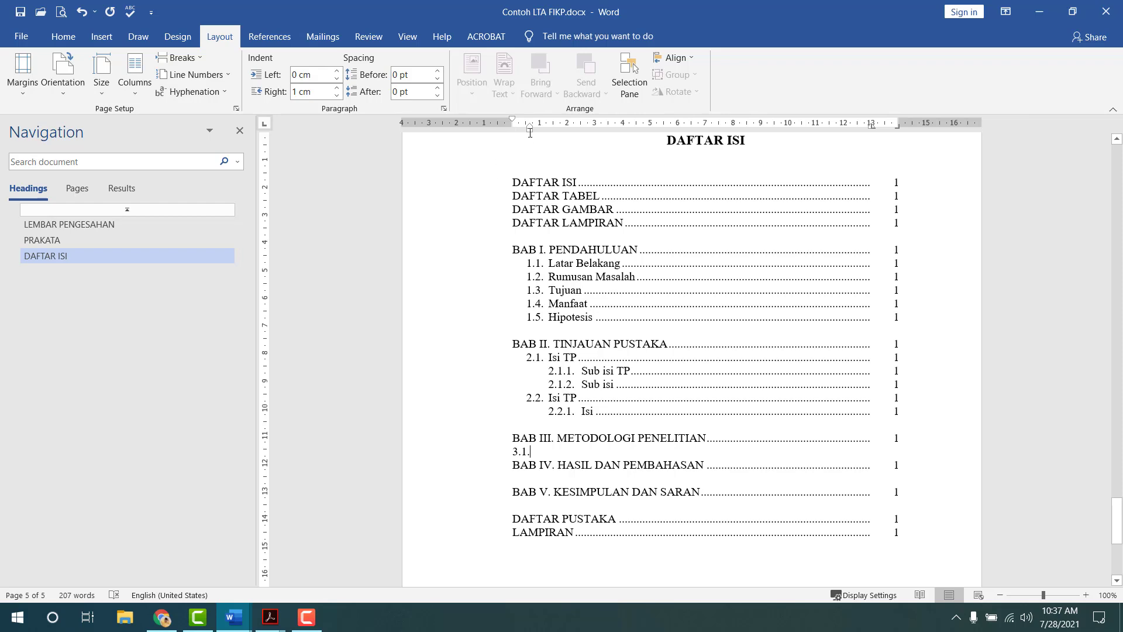
{"action": "double_click", "coordinate": [528, 122]}
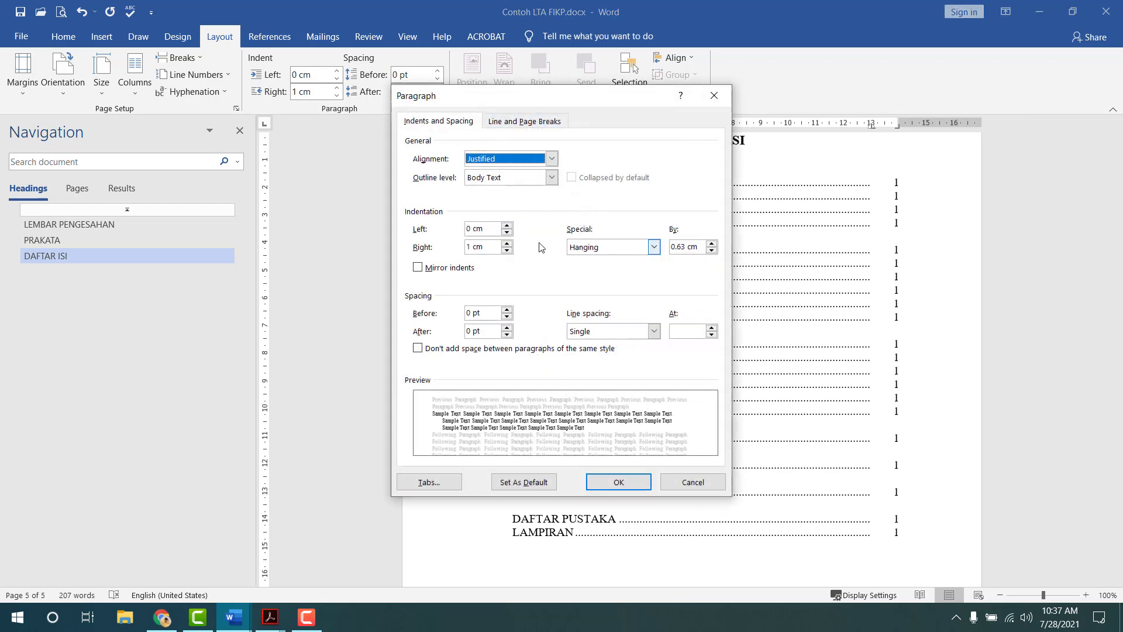
{"action": "left_click", "coordinate": [508, 226]}
{"action": "left_click", "coordinate": [507, 226]}
{"action": "left_click", "coordinate": [507, 226]}
{"action": "left_click", "coordinate": [507, 226]}
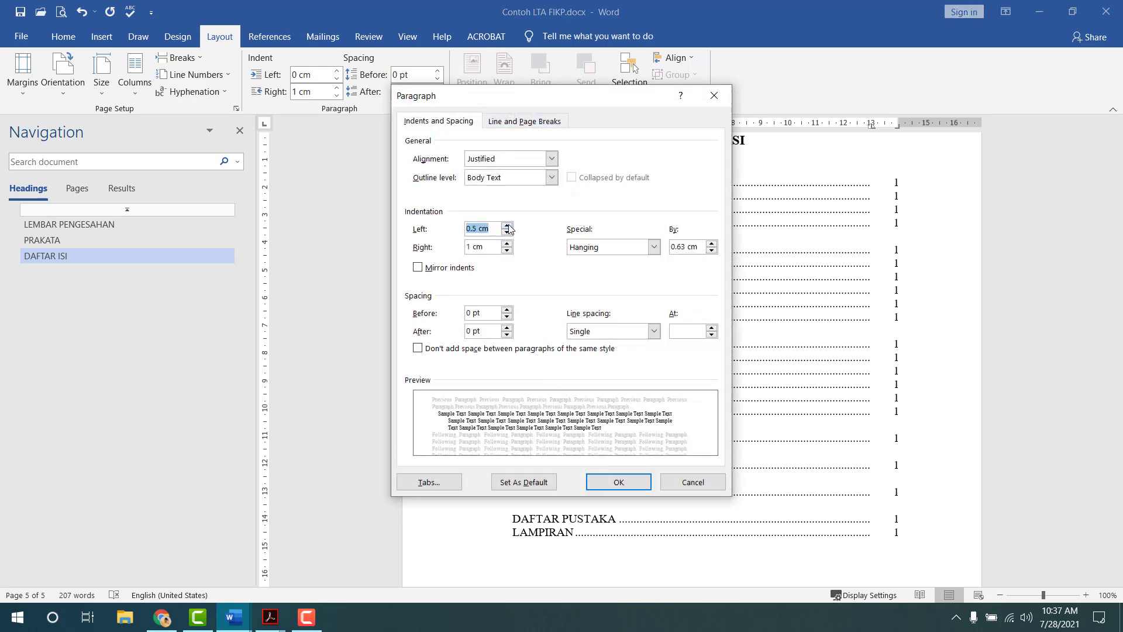
{"action": "left_click", "coordinate": [507, 225]}
{"action": "left_click", "coordinate": [714, 249]}
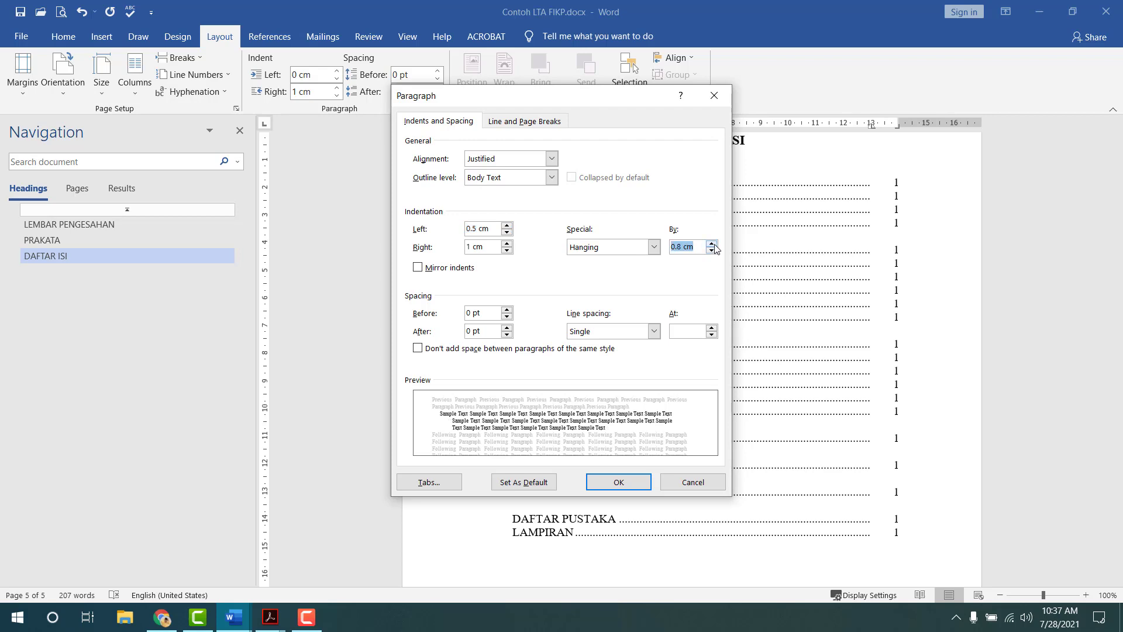
{"action": "left_click", "coordinate": [714, 249]}
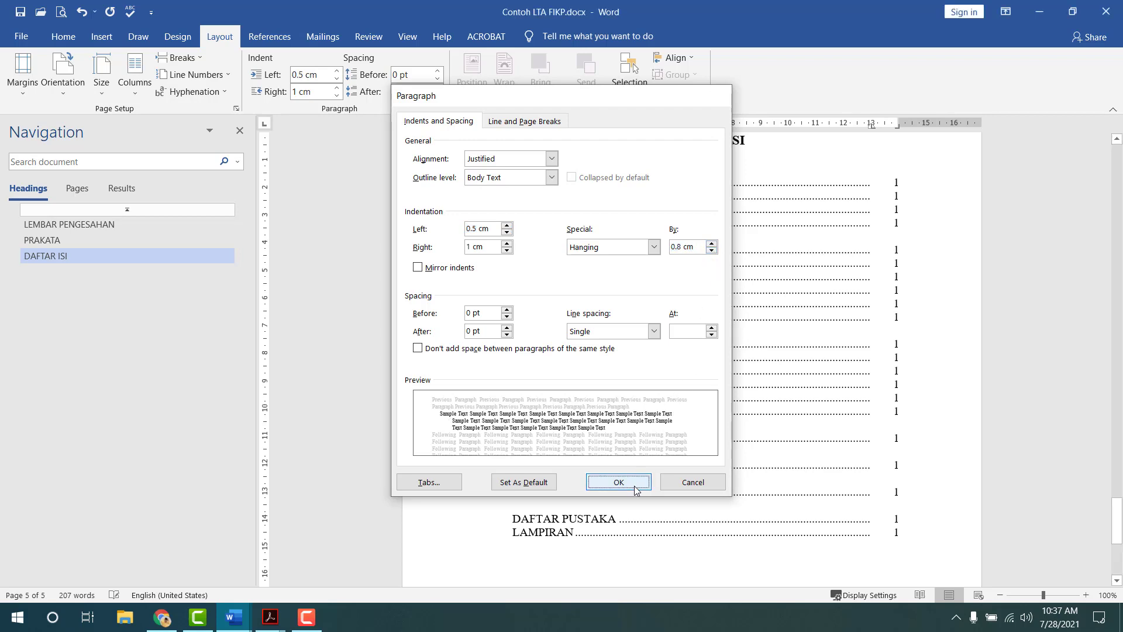
{"action": "left_click", "coordinate": [633, 482]}
- Type 'Waktu dan Tempat' with a dotted leader, and add a blank line before BAB IV
{"action": "type", "text": "Wak"}
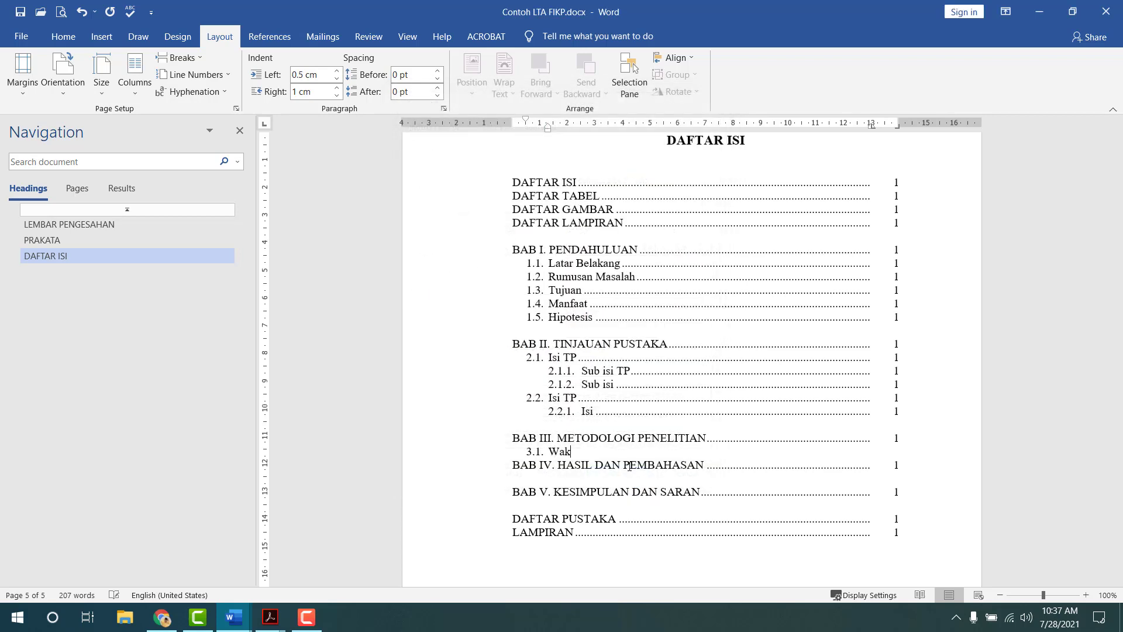
{"action": "type", "text": "tu dan Tempat"}
{"action": "key", "text": "Tab"}
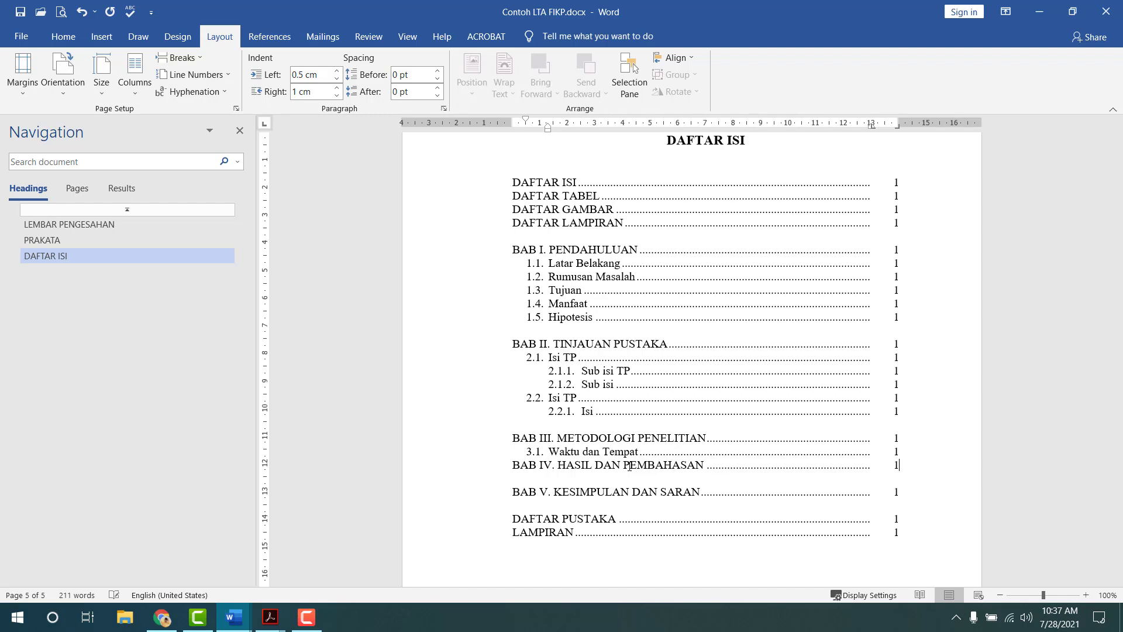
{"action": "key", "text": "ctrl+q"}
{"action": "key", "text": "Return"}
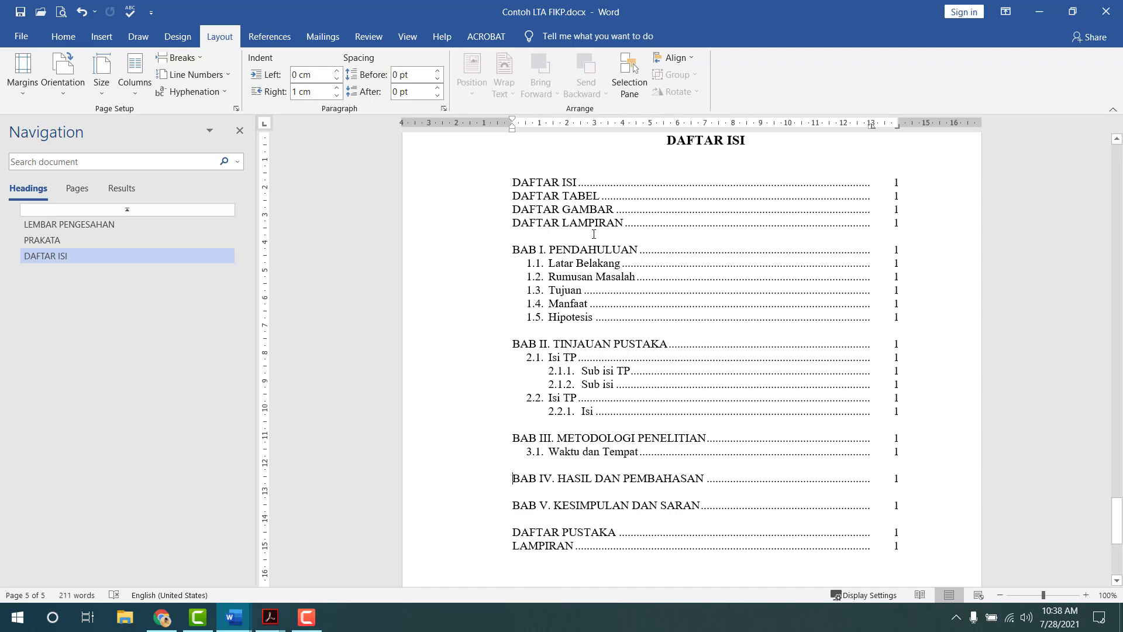
{"action": "scroll", "coordinate": [702, 305], "scroll_direction": "down", "scroll_amount": 2}
{"action": "scroll", "coordinate": [784, 403], "scroll_direction": "up", "scroll_amount": 4}
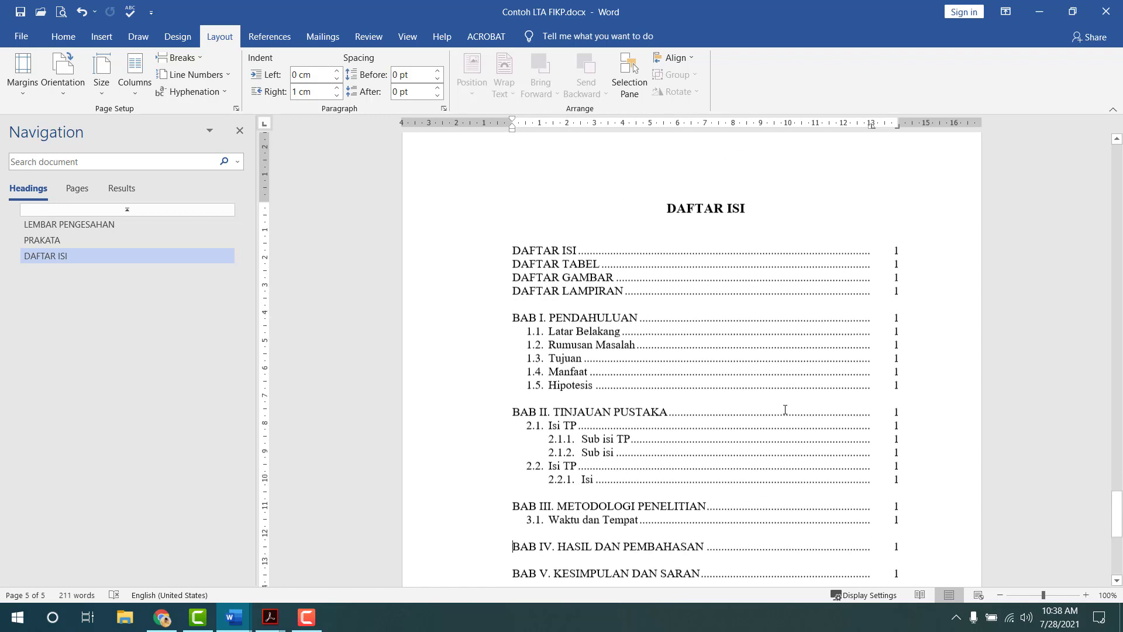
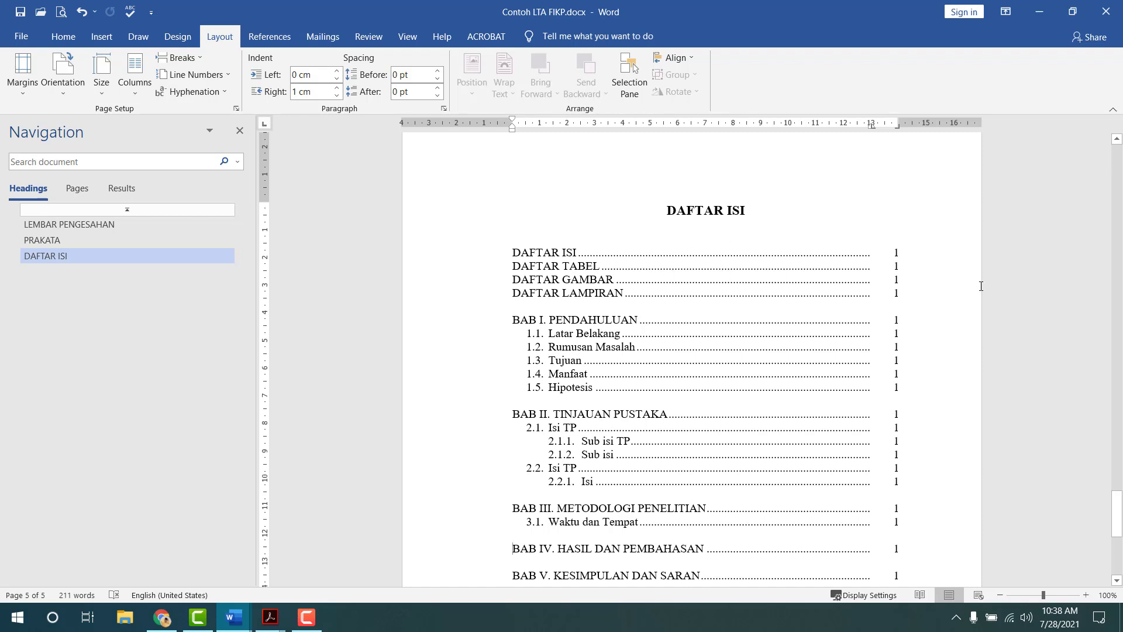
- Unlink the DAFTAR ISI section's footer from the previous section
{"action": "scroll", "coordinate": [624, 325], "scroll_direction": "down", "scroll_amount": 3}
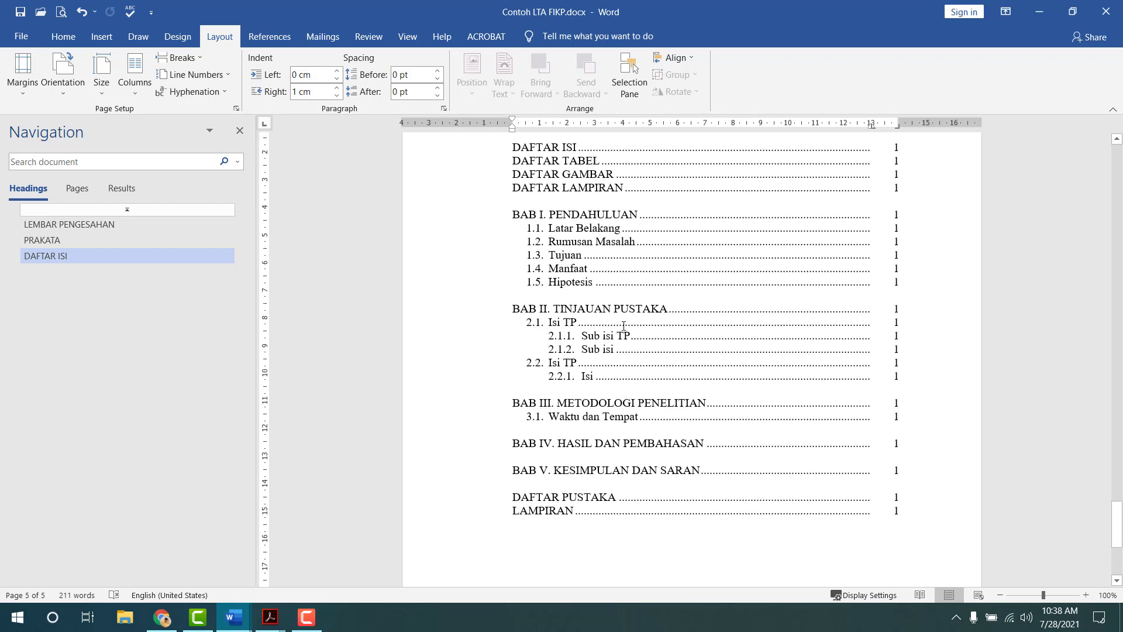
{"action": "scroll", "coordinate": [623, 325], "scroll_direction": "up", "scroll_amount": 4}
{"action": "scroll", "coordinate": [609, 346], "scroll_direction": "down", "scroll_amount": 8}
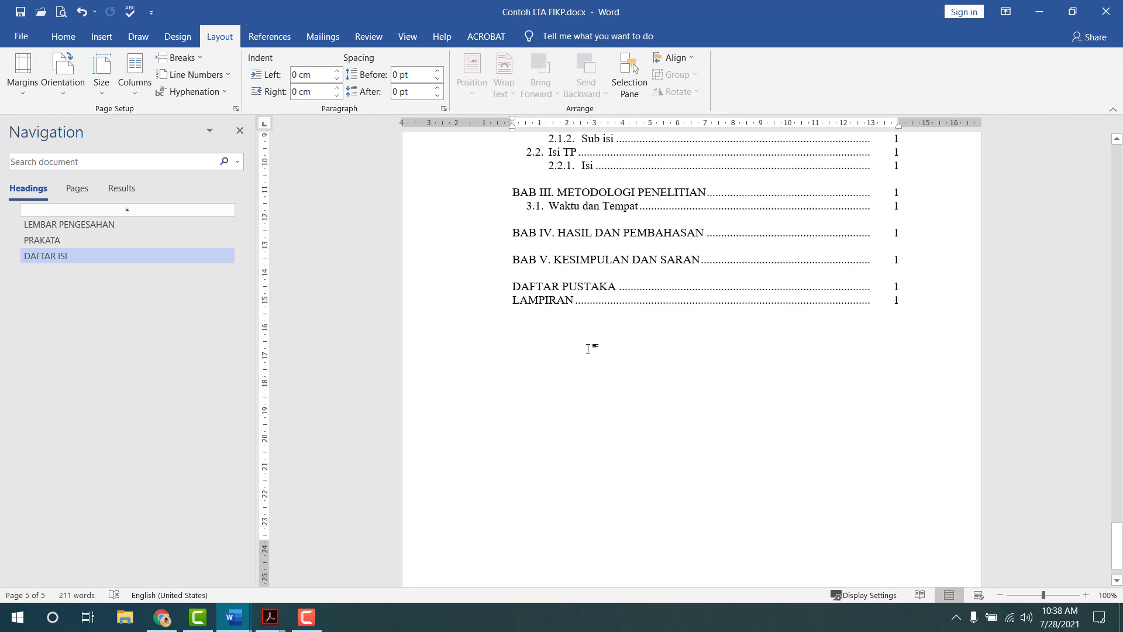
{"action": "scroll", "coordinate": [588, 349], "scroll_direction": "up", "scroll_amount": 8}
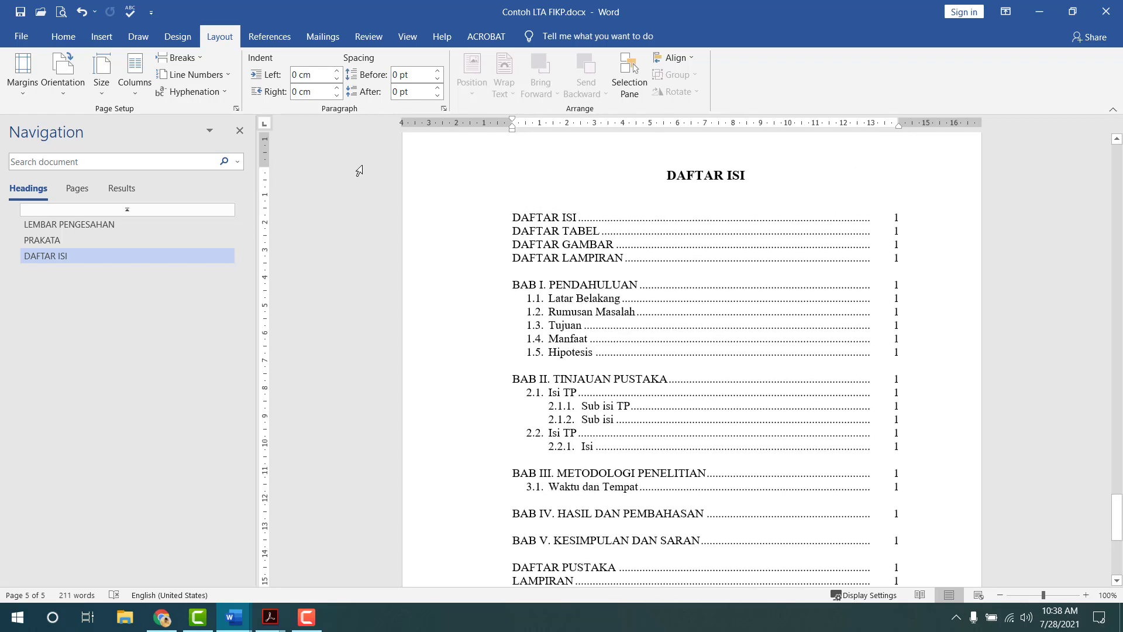
{"action": "scroll", "coordinate": [359, 171], "scroll_direction": "up", "scroll_amount": 2}
{"action": "scroll", "coordinate": [591, 263], "scroll_direction": "up", "scroll_amount": 2}
{"action": "double_click", "coordinate": [585, 293]}
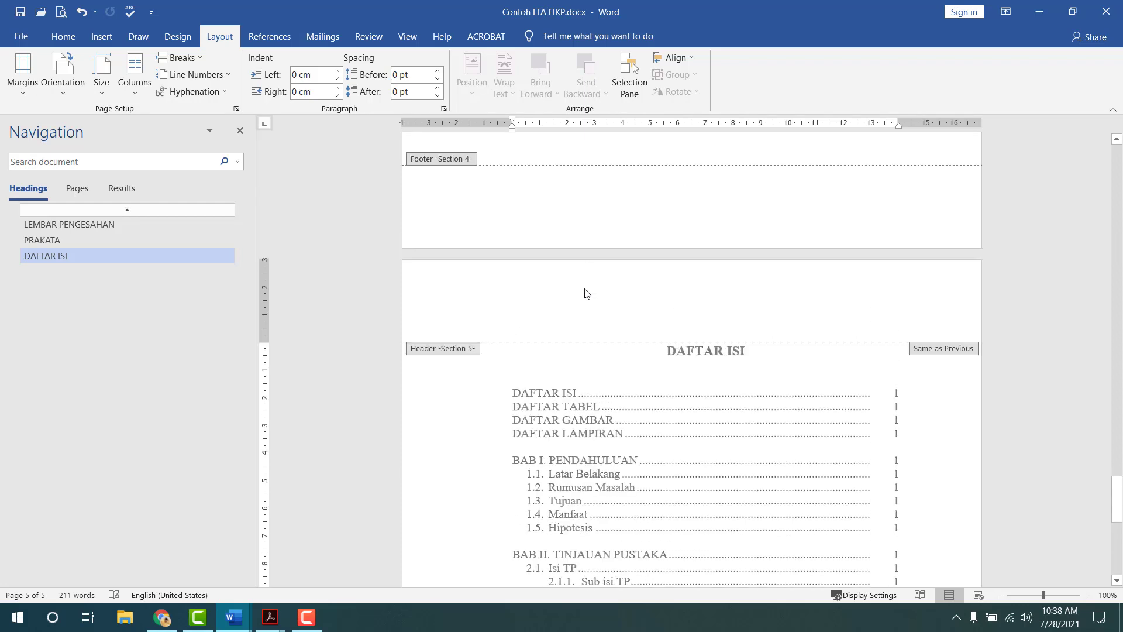
{"action": "left_click", "coordinate": [351, 87]}
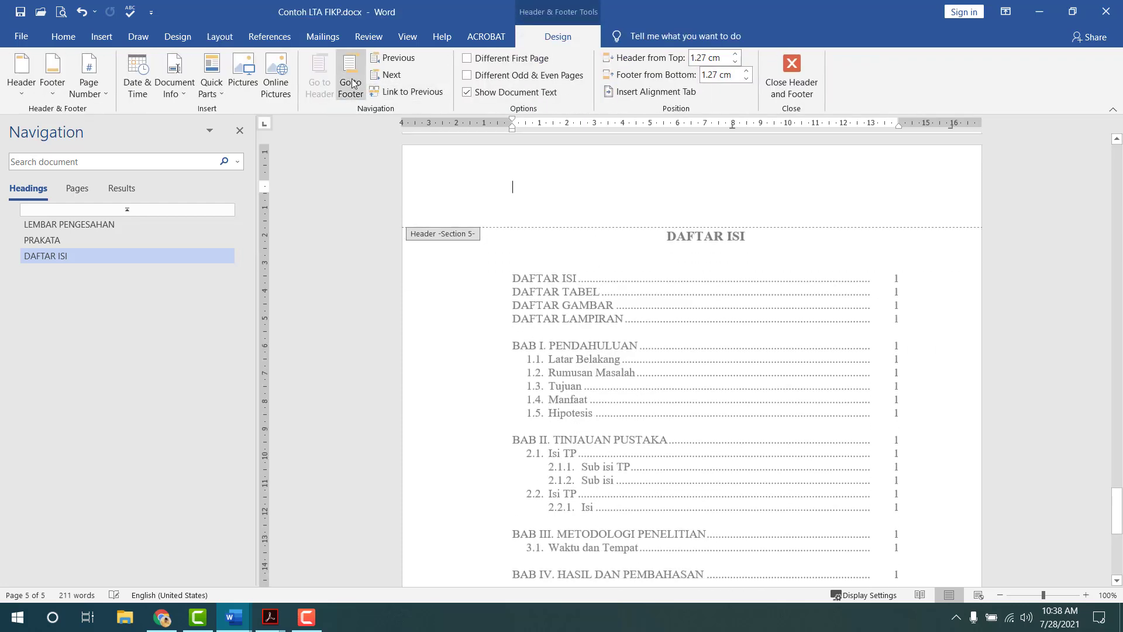
{"action": "left_click", "coordinate": [422, 93]}
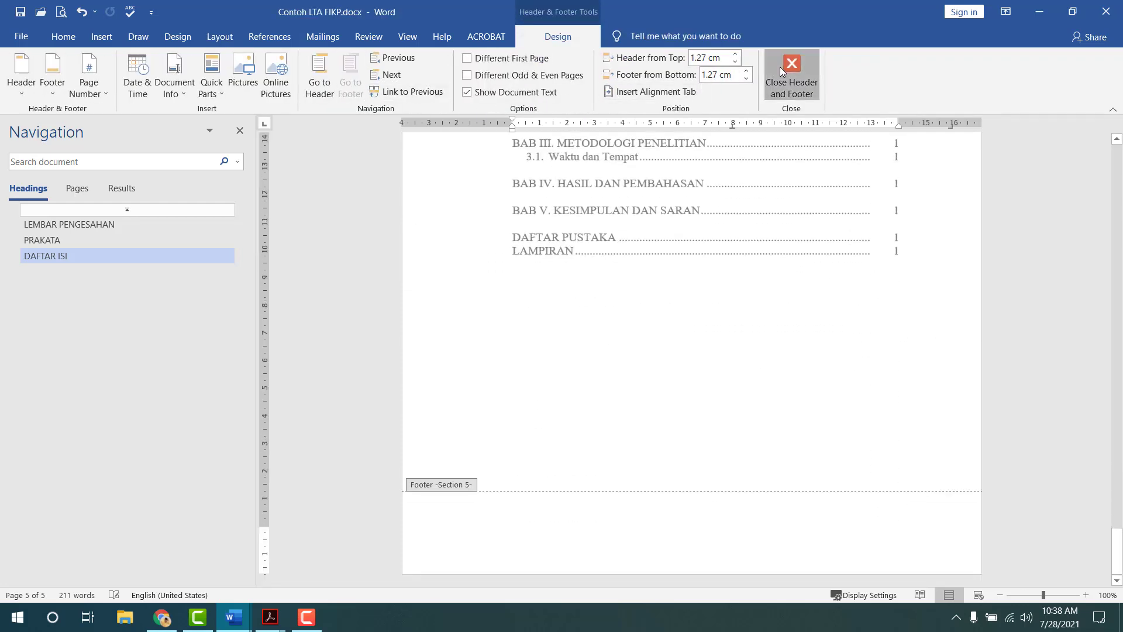
{"action": "left_click", "coordinate": [791, 76]}
- Select the DAFTAR ISI heading together with its first contents line
{"action": "scroll", "coordinate": [737, 338], "scroll_direction": "down", "scroll_amount": 6}
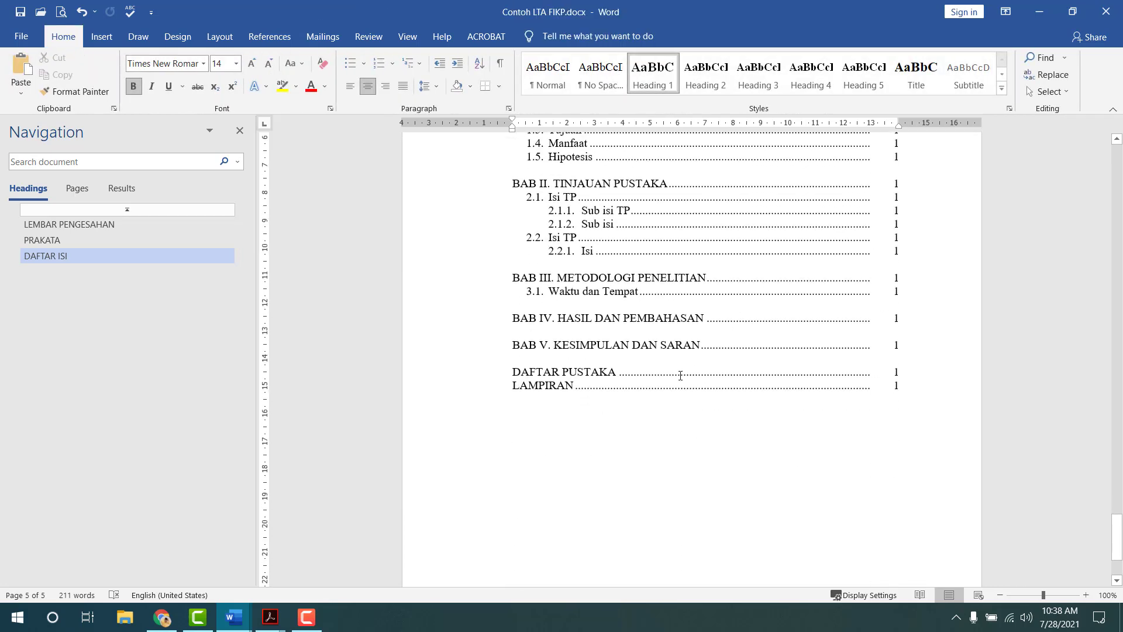
{"action": "left_click", "coordinate": [621, 428]}
{"action": "scroll", "coordinate": [606, 431], "scroll_direction": "up", "scroll_amount": 8}
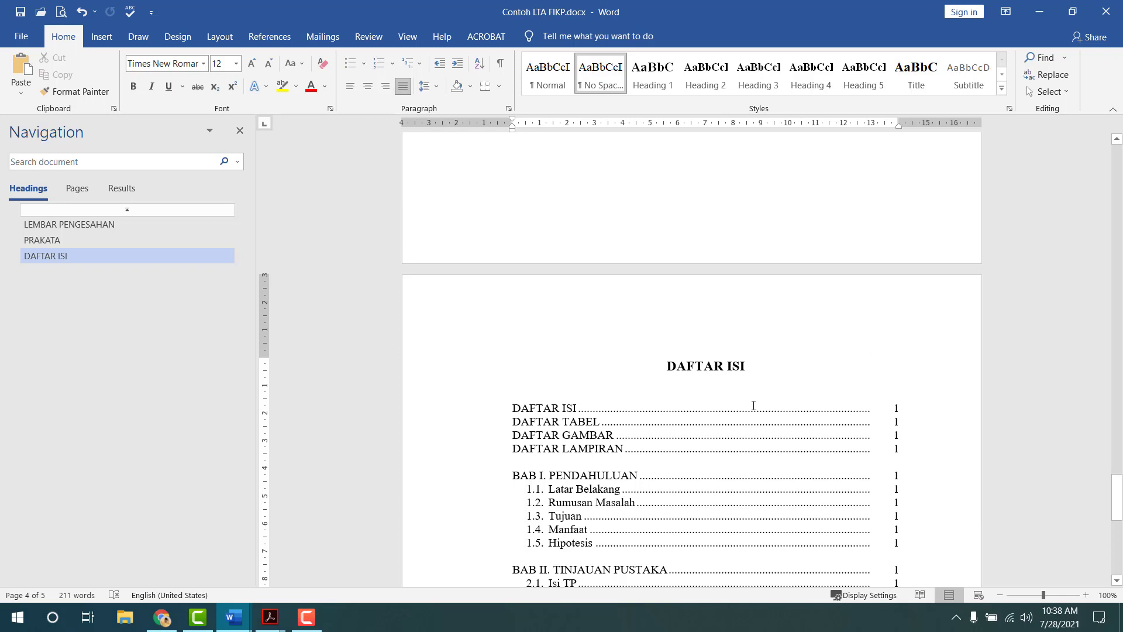
{"action": "left_click", "coordinate": [671, 367]}
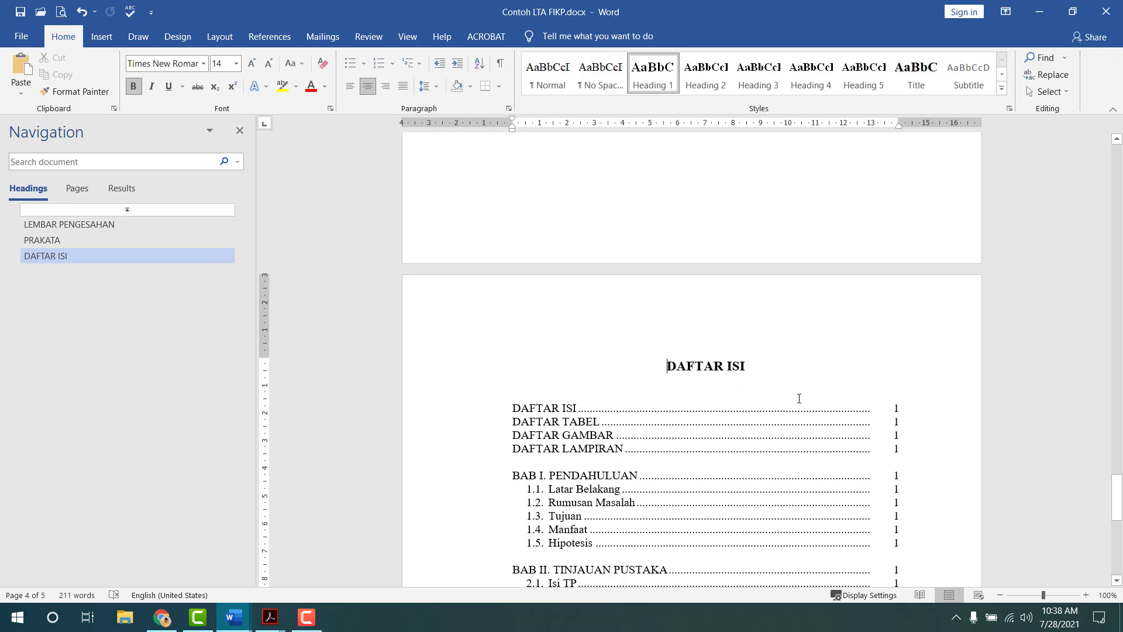
{"action": "left_click", "coordinate": [914, 408], "text": "shift"}
{"action": "key", "text": "ctrl+c"}
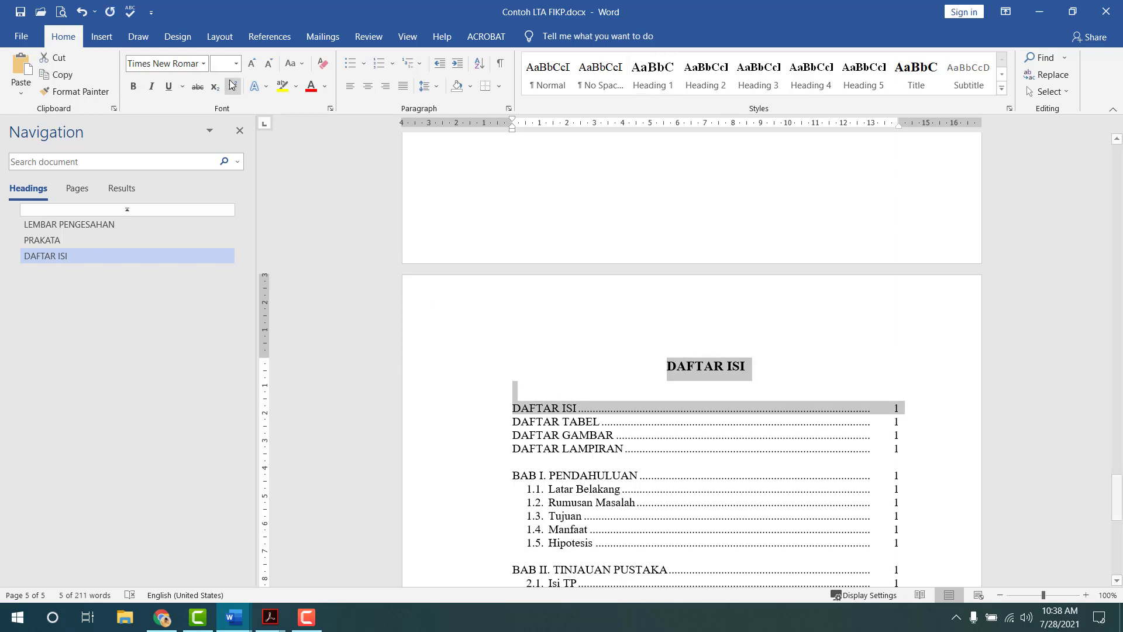
{"action": "scroll", "coordinate": [585, 410], "scroll_direction": "down", "scroll_amount": 10}
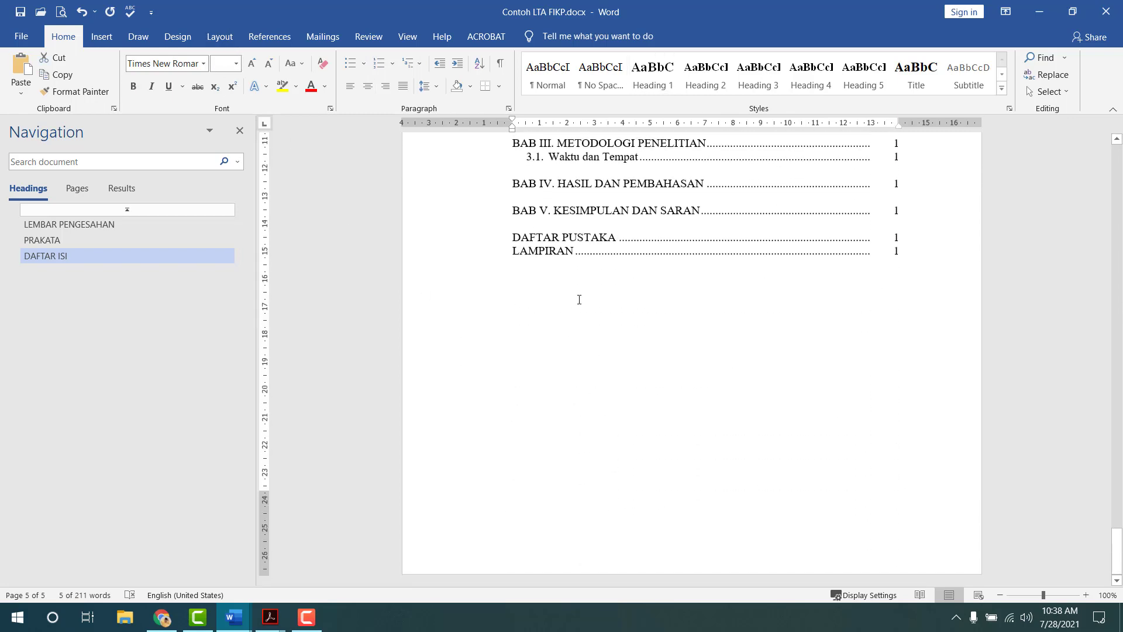
- Insert a Next Page section break after LAMPIRAN
{"action": "left_click", "coordinate": [579, 300]}
{"action": "left_click", "coordinate": [228, 40]}
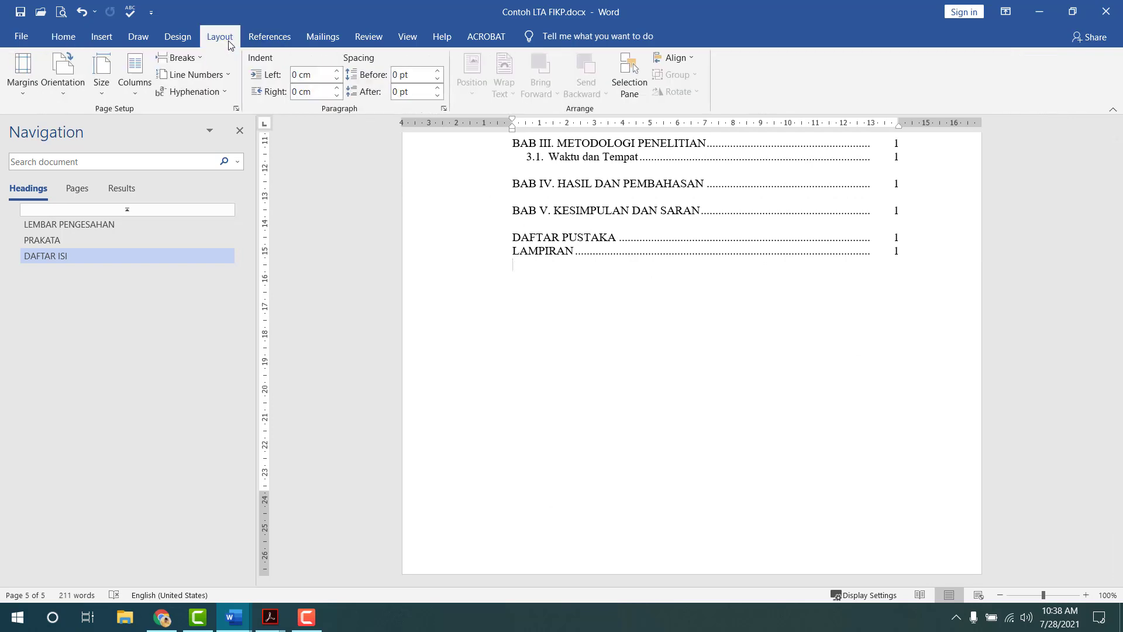
{"action": "left_click", "coordinate": [197, 59]}
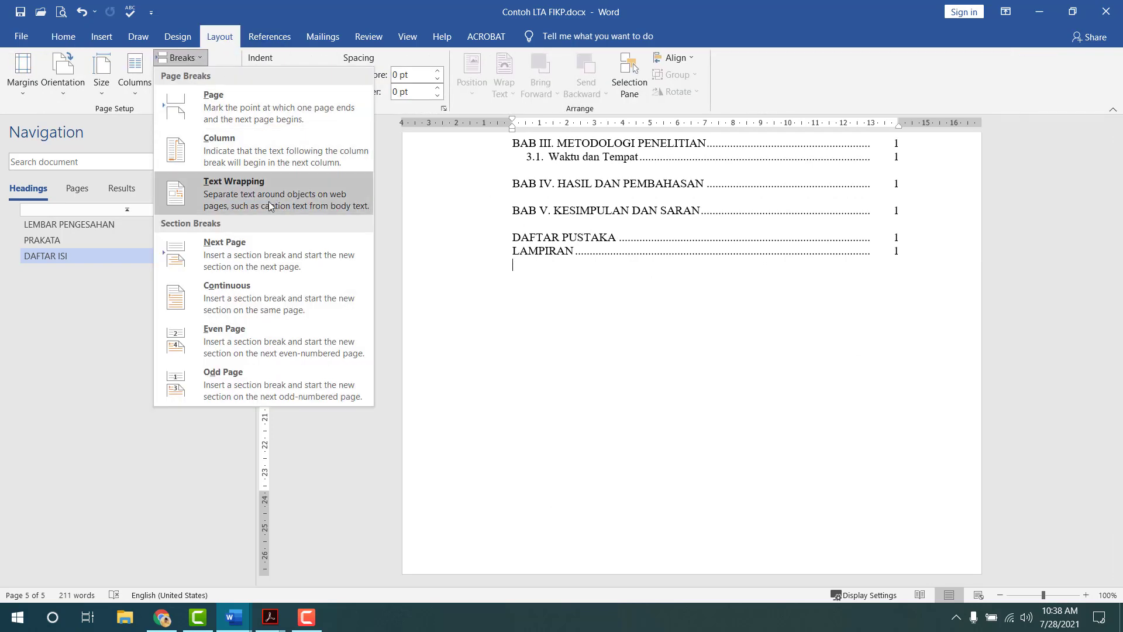
{"action": "left_click", "coordinate": [251, 248]}
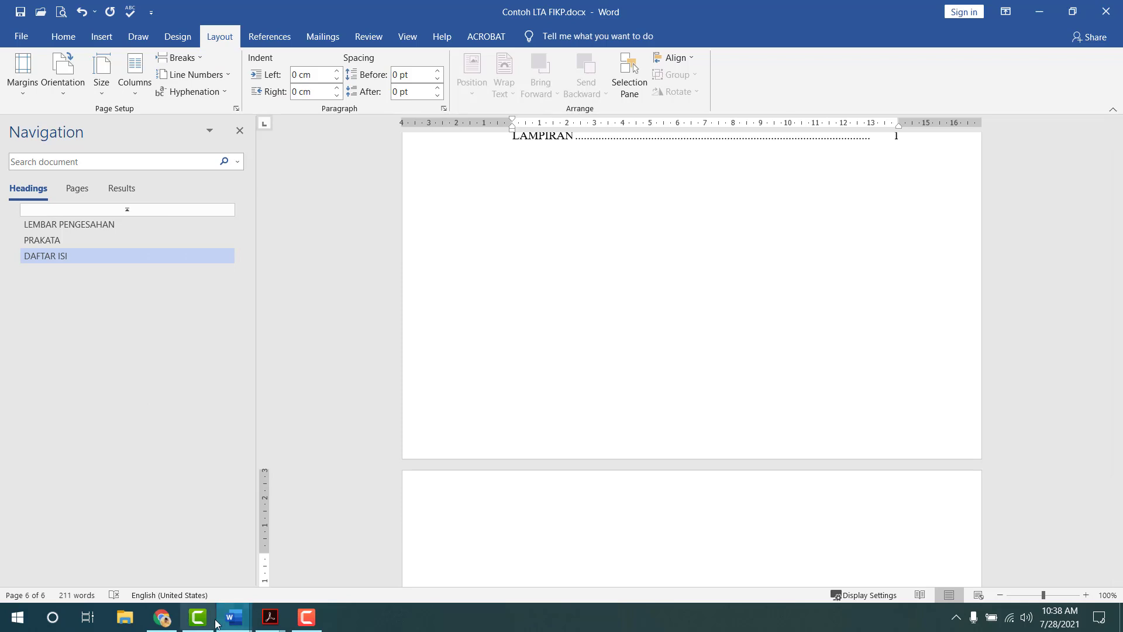
- Check the Template_UsulanPenelitian_FIKP2021 document, then paste the copied heading and line onto the new page
{"action": "mouse_move", "coordinate": [234, 617]}
{"action": "left_click", "coordinate": [209, 571]}
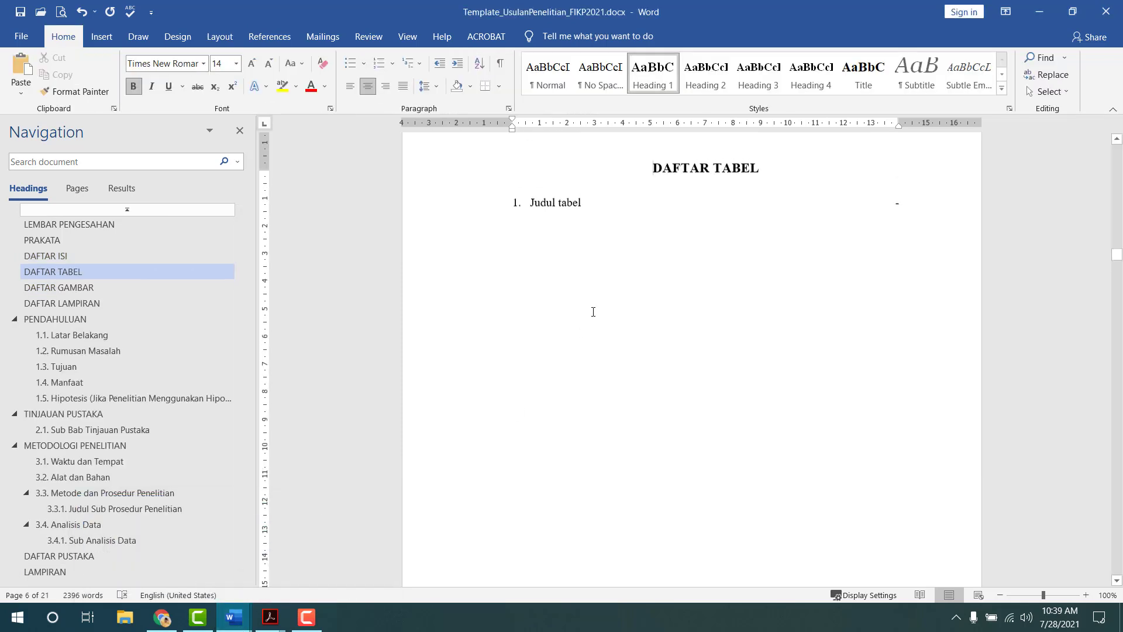
{"action": "scroll", "coordinate": [593, 307], "scroll_direction": "up", "scroll_amount": 8}
{"action": "scroll", "coordinate": [499, 406], "scroll_direction": "down", "scroll_amount": 3}
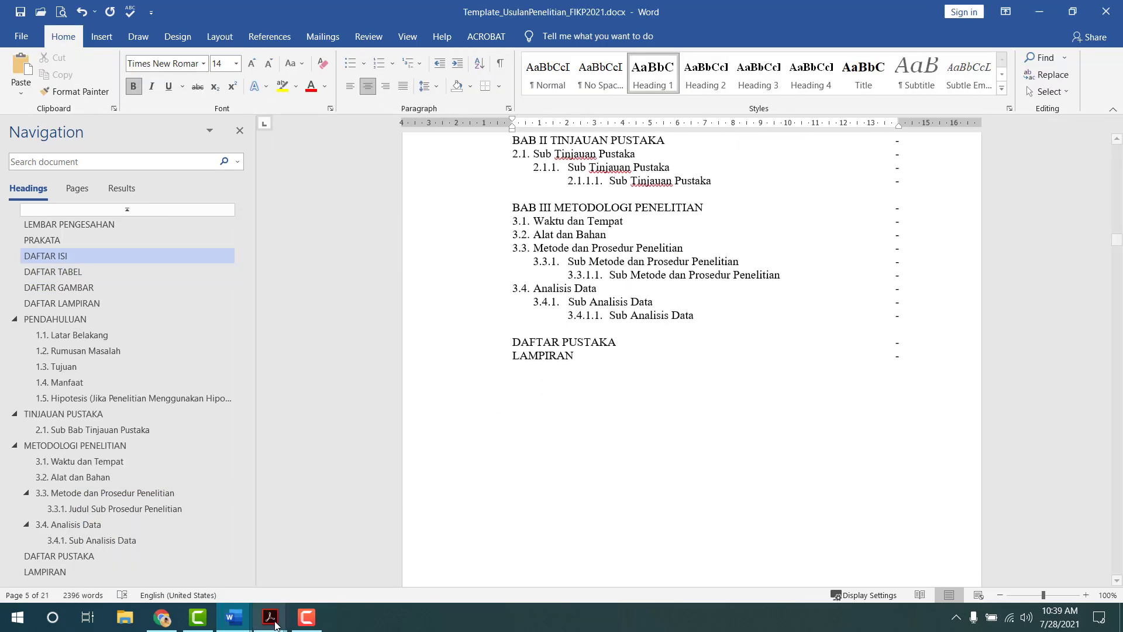
{"action": "mouse_move", "coordinate": [234, 617]}
{"action": "left_click", "coordinate": [299, 585]}
{"action": "scroll", "coordinate": [597, 351], "scroll_direction": "down", "scroll_amount": 5}
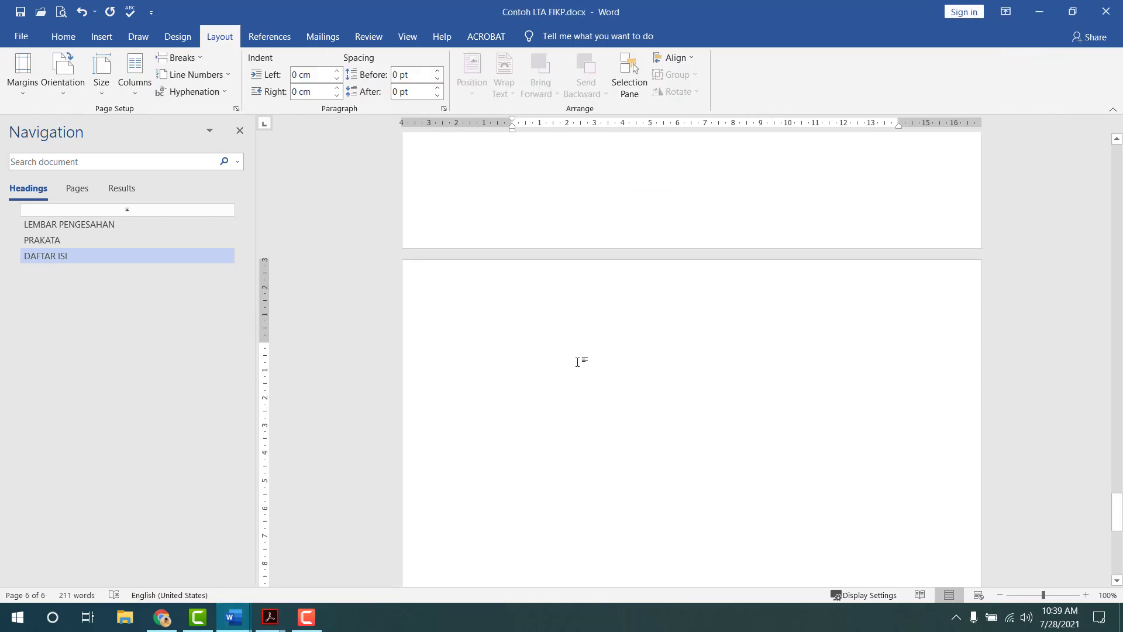
{"action": "key", "text": "ctrl+v"}
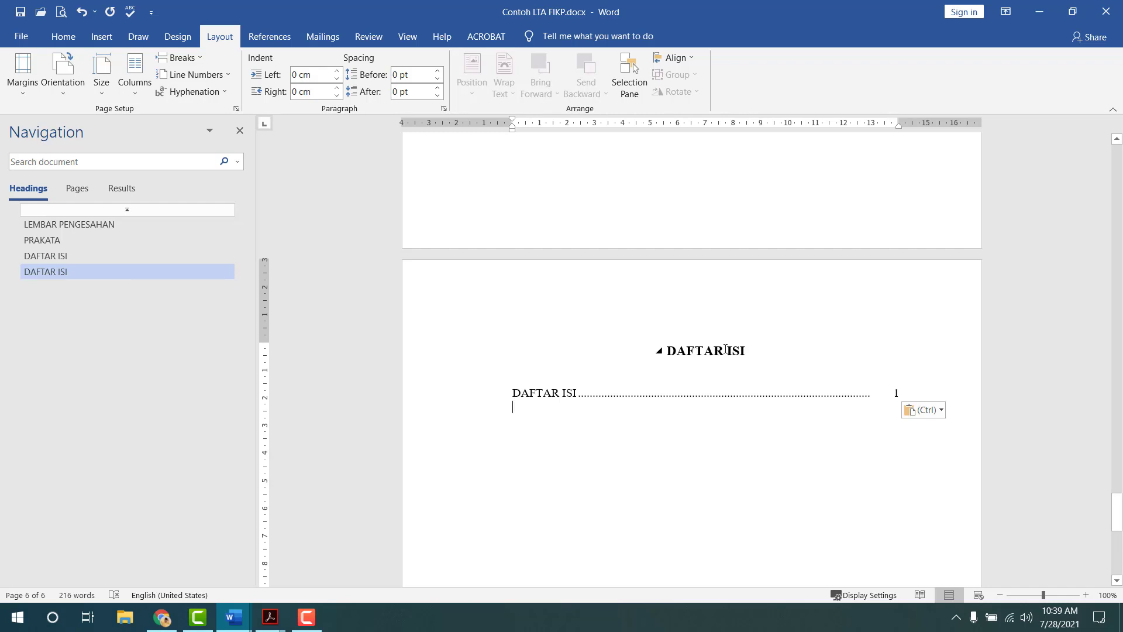
- Retitle the heading DAFTAR TABEL and number the entry with left indent 0 and hanging 0.8 cm
{"action": "left_click_drag", "start_coordinate": [735, 351], "coordinate": [748, 351]}
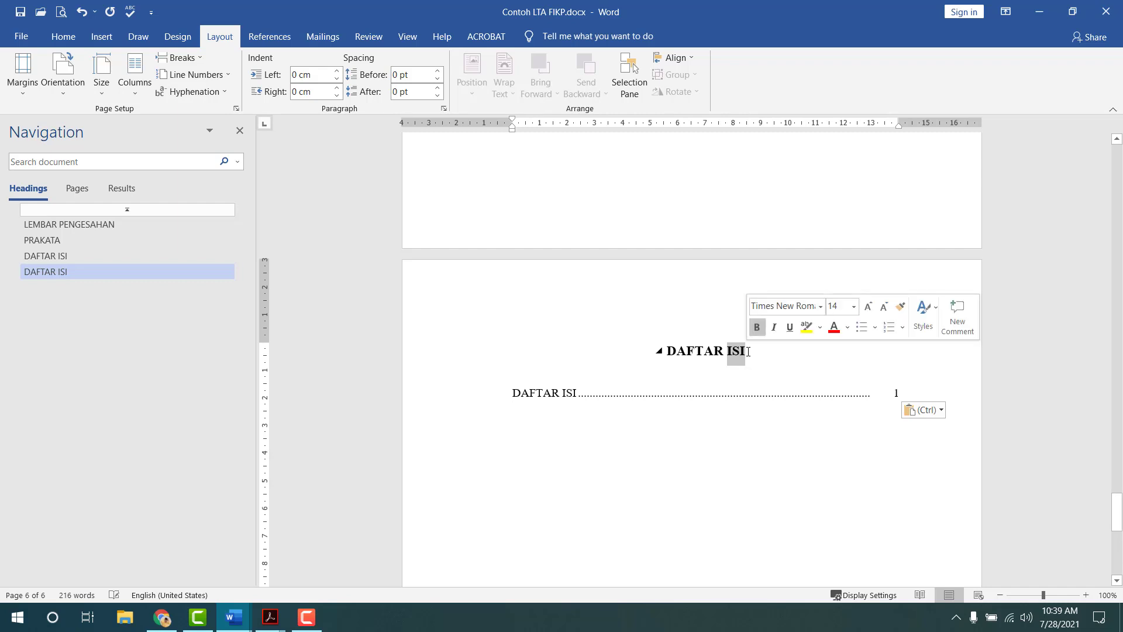
{"action": "type", "text": "TABEL"}
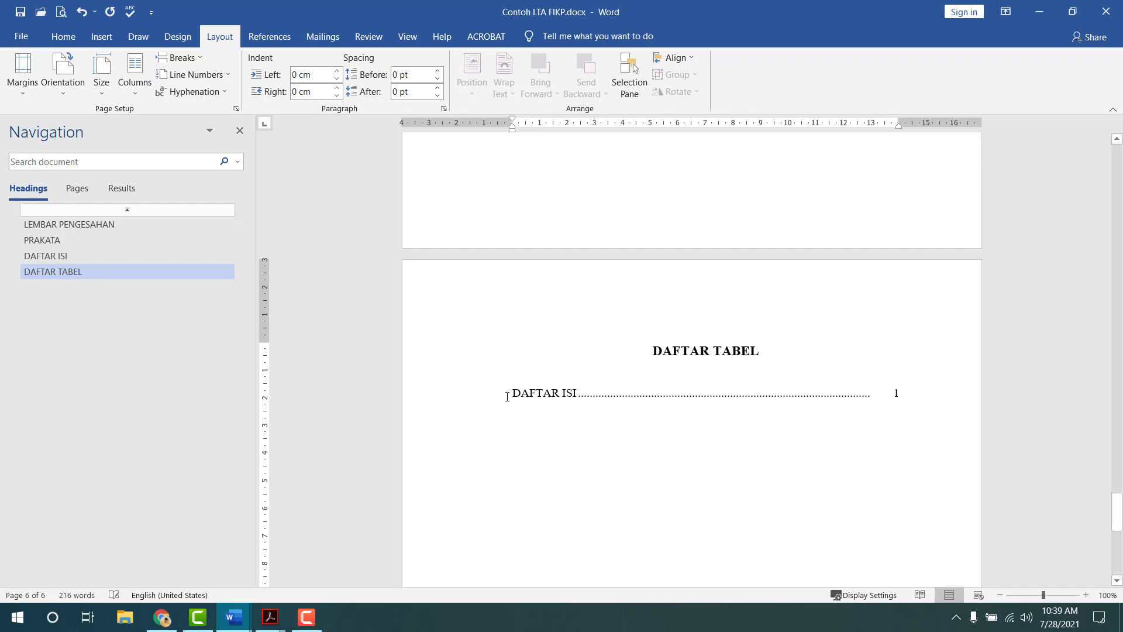
{"action": "type", "text": "1."}
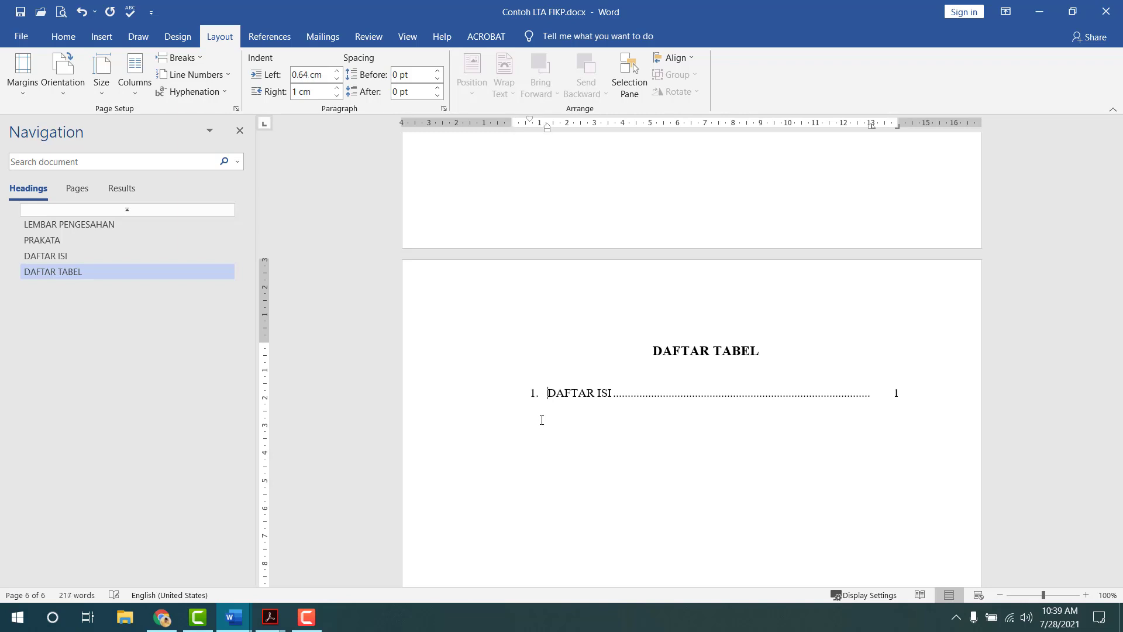
{"action": "double_click", "coordinate": [529, 121]}
{"action": "key", "text": "Tab"}
{"action": "key", "text": "Tab"}
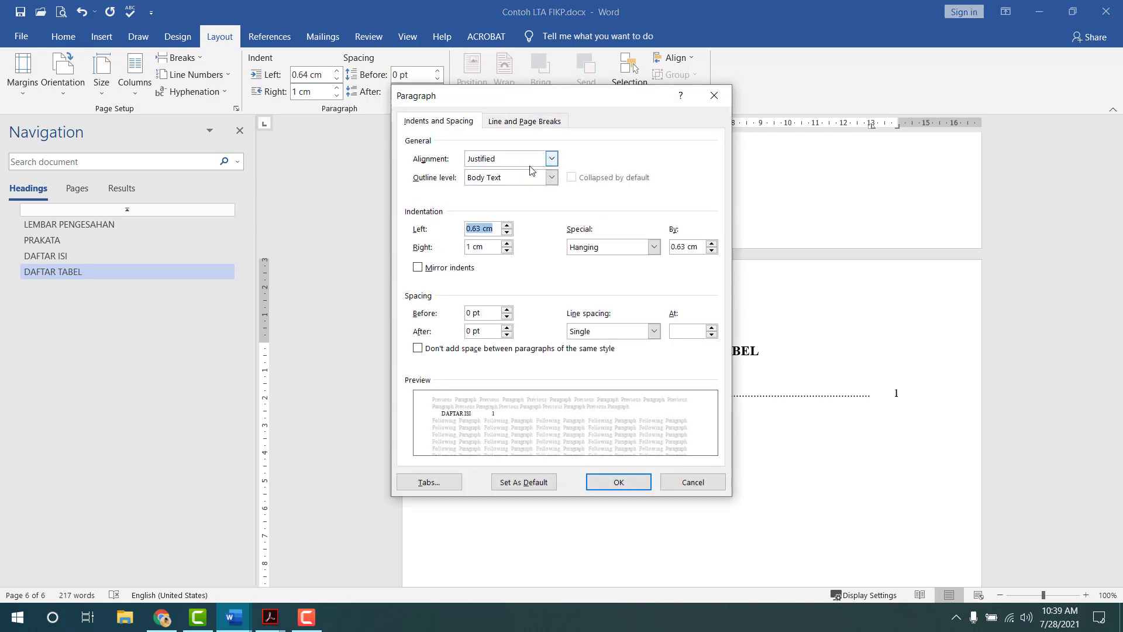
{"action": "type", "text": "0"}
{"action": "key", "text": "Tab"}
{"action": "key", "text": "Tab"}
{"action": "key", "text": "Tab"}
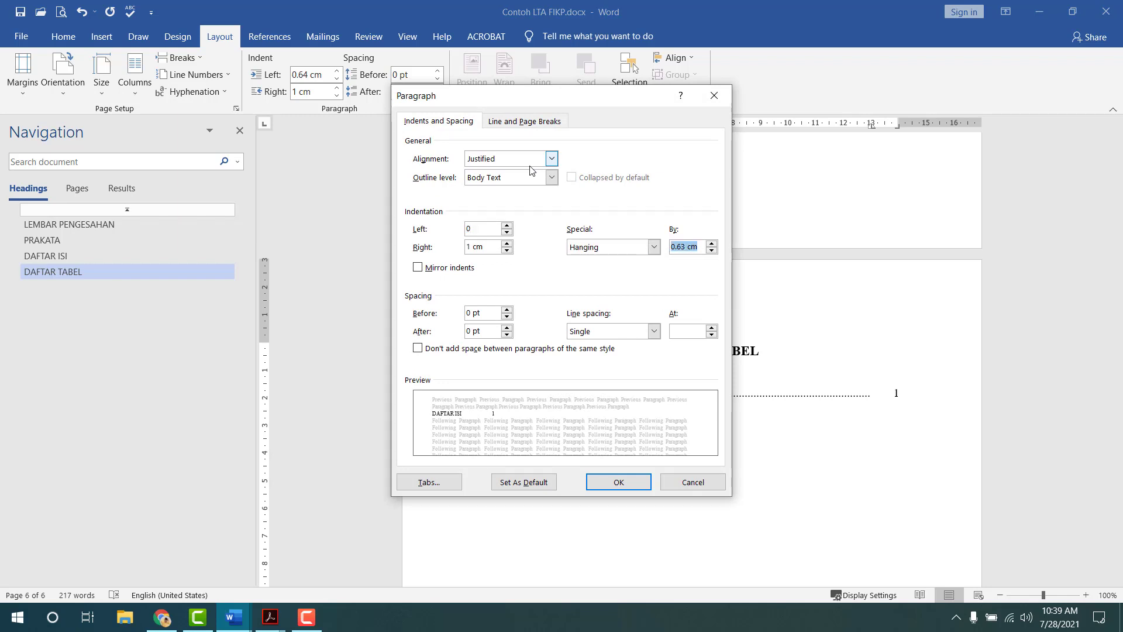
{"action": "type", "text": "0.8"}
{"action": "key", "text": "Return"}
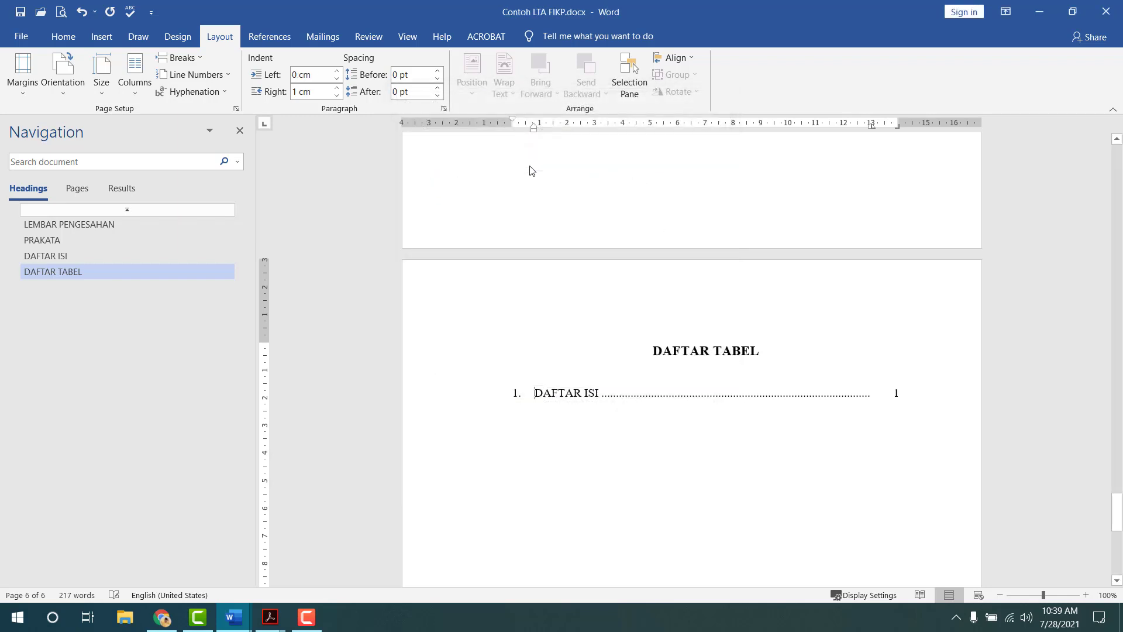
- Change the entry text to 'Judul tabel'
{"action": "left_click", "coordinate": [604, 390], "text": "shift"}
{"action": "type", "text": "Judul"}
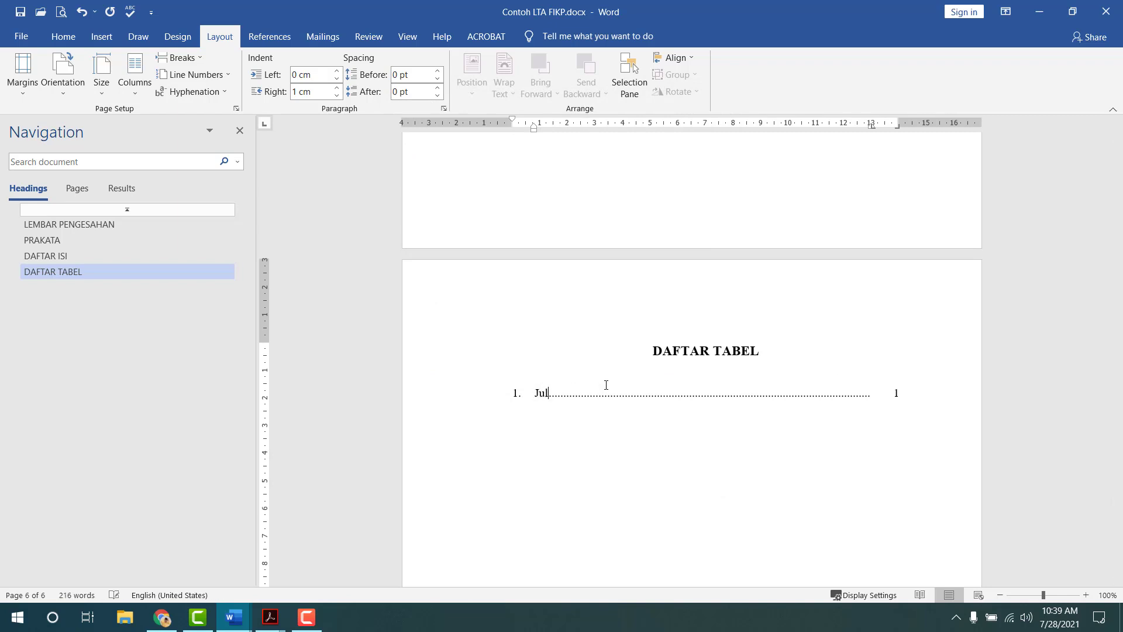
{"action": "type", "text": " tabel"}
{"action": "scroll", "coordinate": [629, 386], "scroll_direction": "up", "scroll_amount": 3}
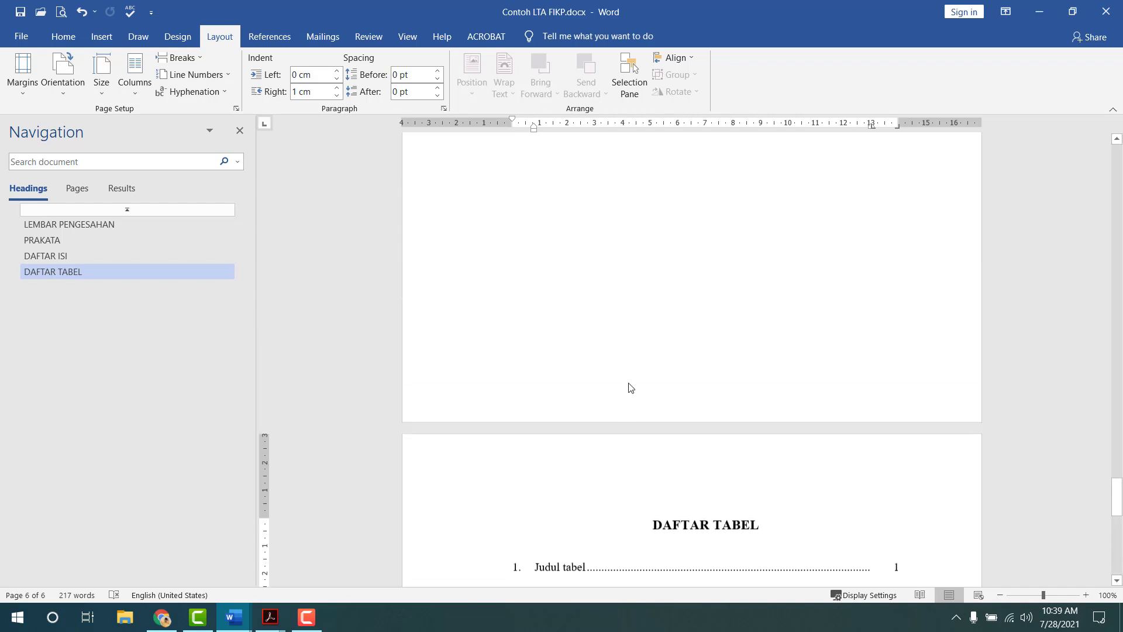
{"action": "double_click", "coordinate": [609, 464]}
{"action": "left_click", "coordinate": [350, 88]}
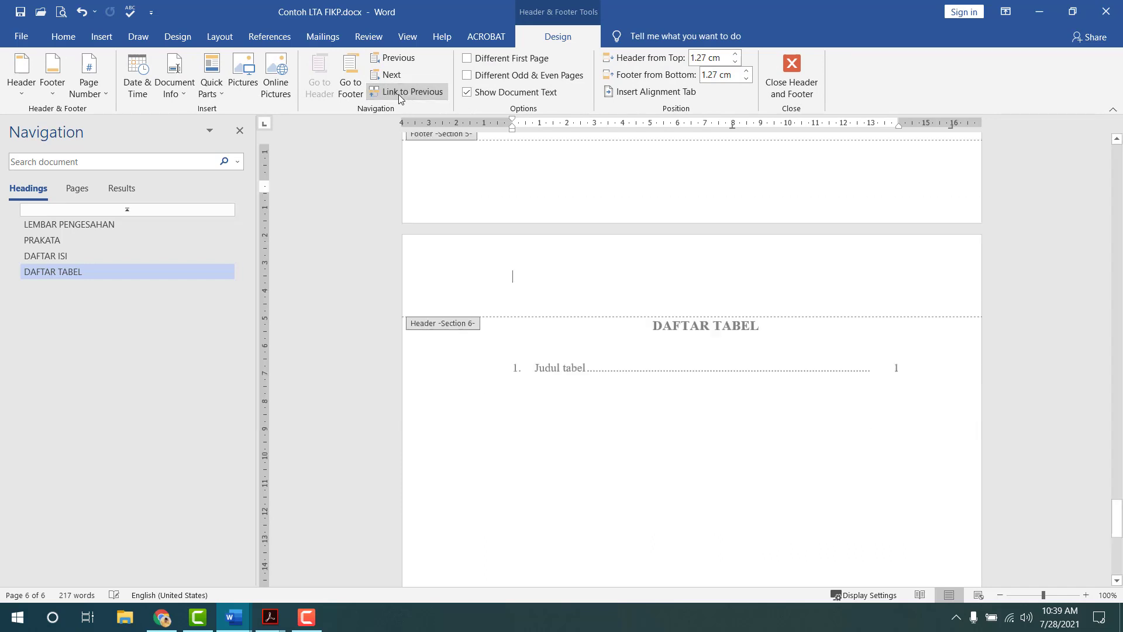
{"action": "left_click", "coordinate": [386, 91]}
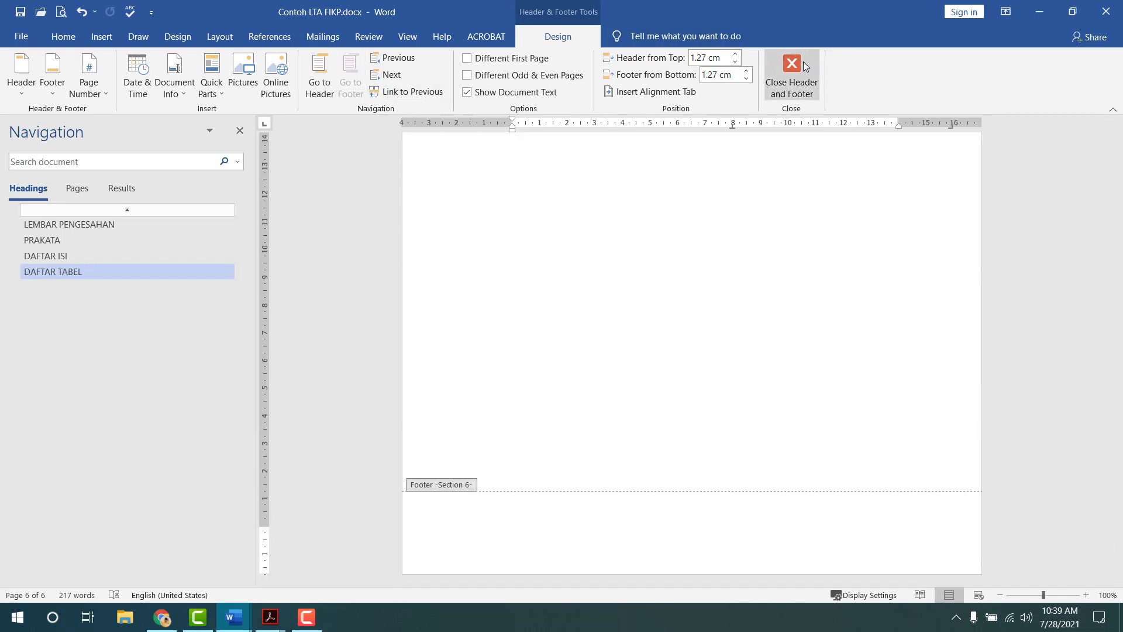
{"action": "left_click", "coordinate": [792, 75]}
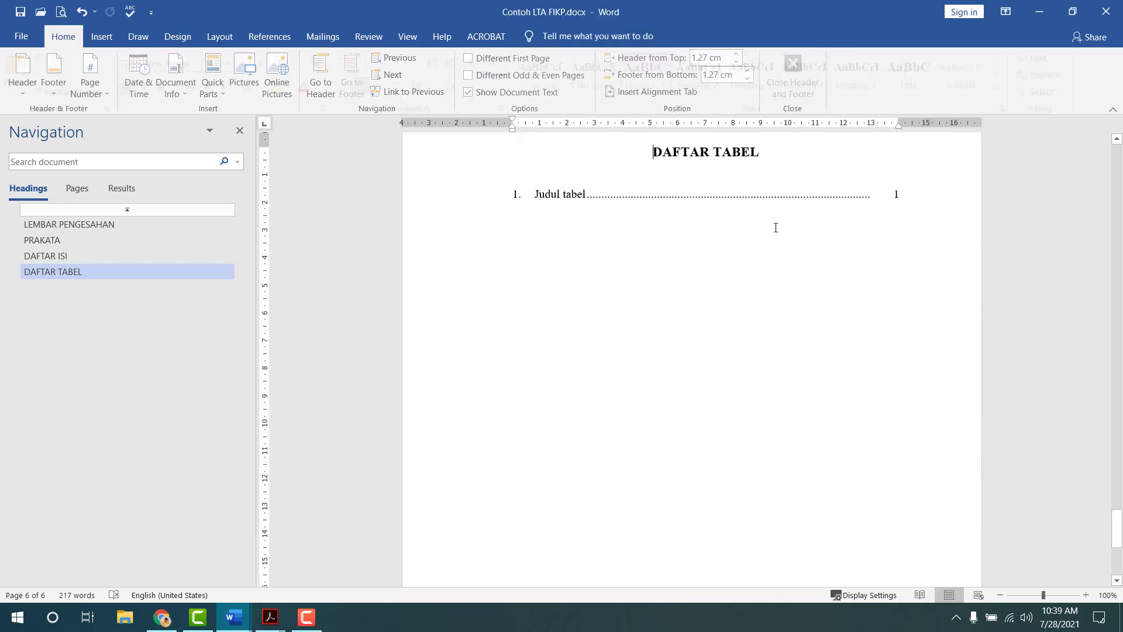
{"action": "left_click", "coordinate": [849, 433]}
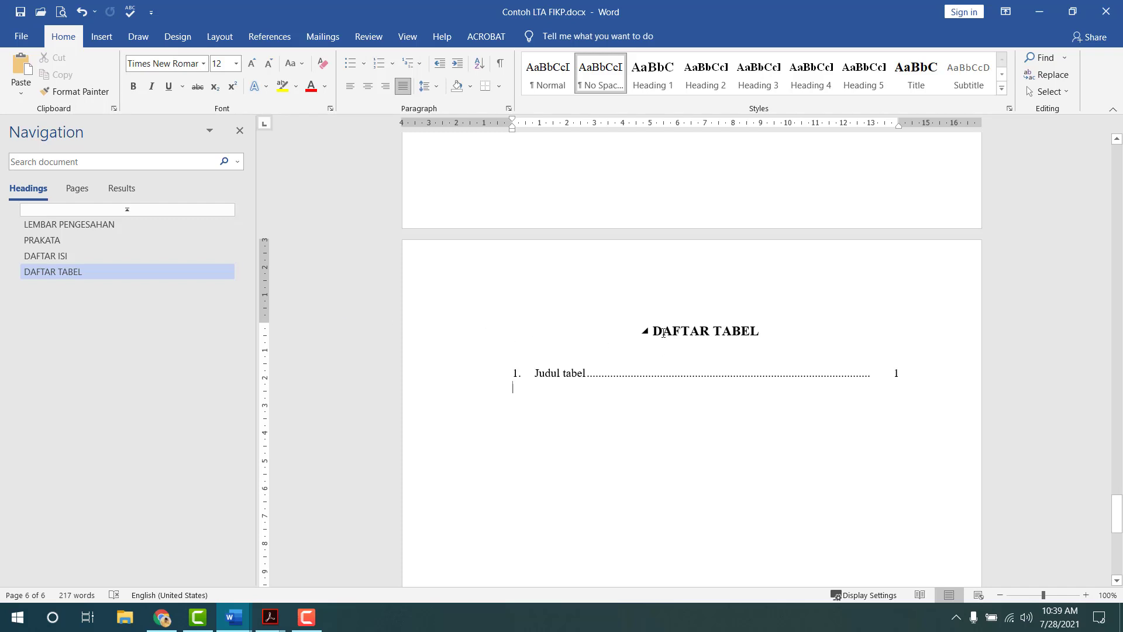
{"action": "left_click_drag", "start_coordinate": [669, 332], "coordinate": [915, 379]}
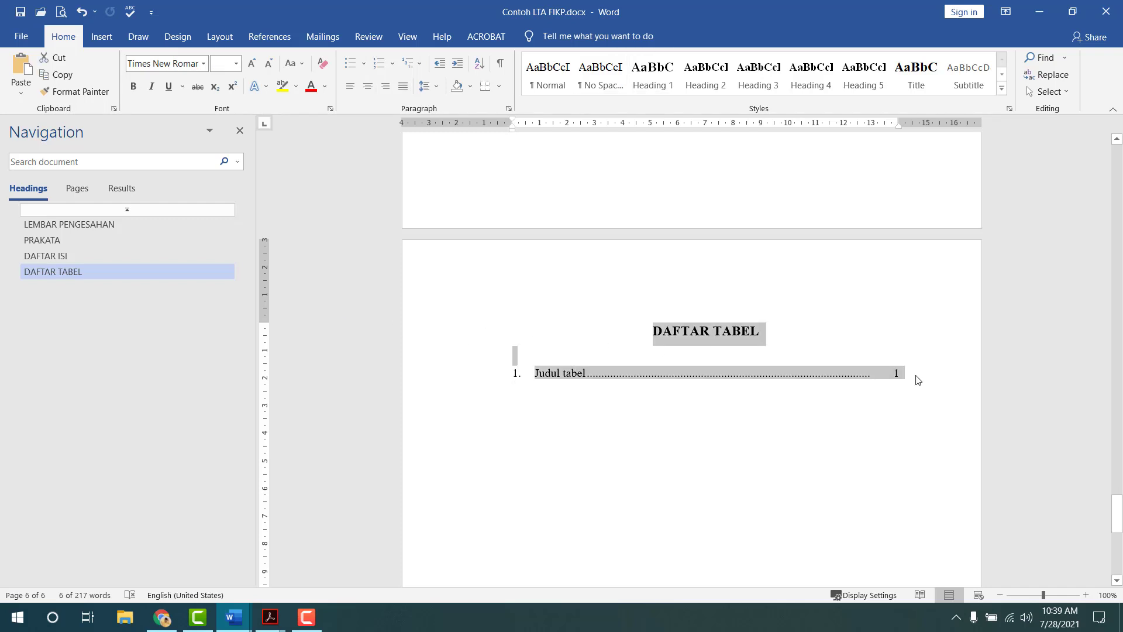
{"action": "left_click", "coordinate": [630, 415]}
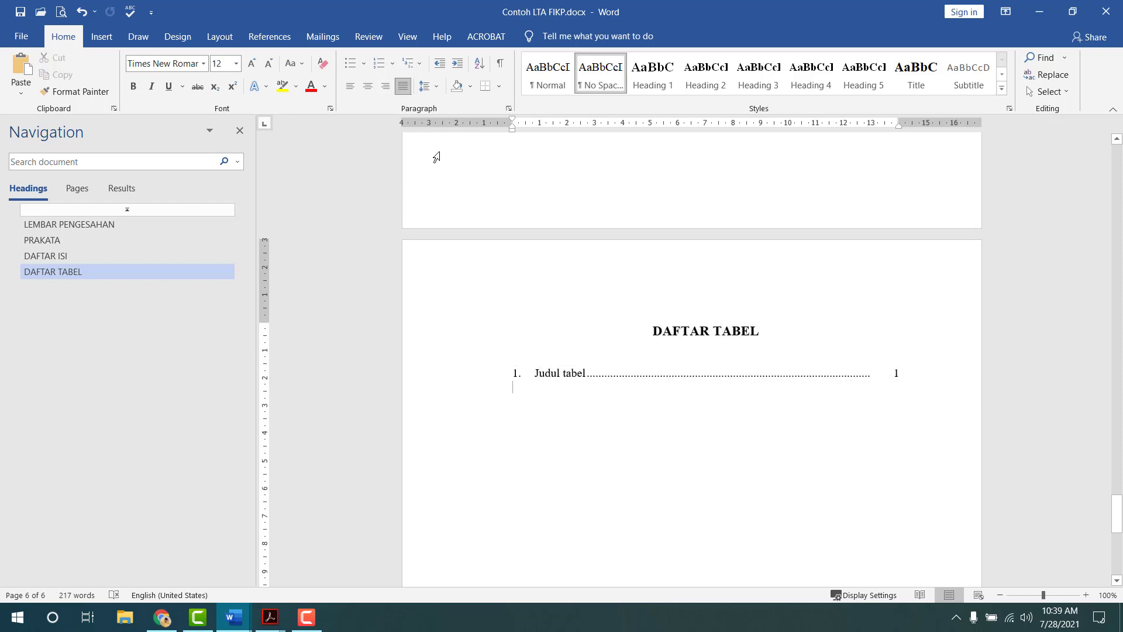
{"action": "left_click", "coordinate": [220, 37]}
- Add a Next Page section break and paste the copied heading and entry onto it
{"action": "left_click", "coordinate": [179, 57]}
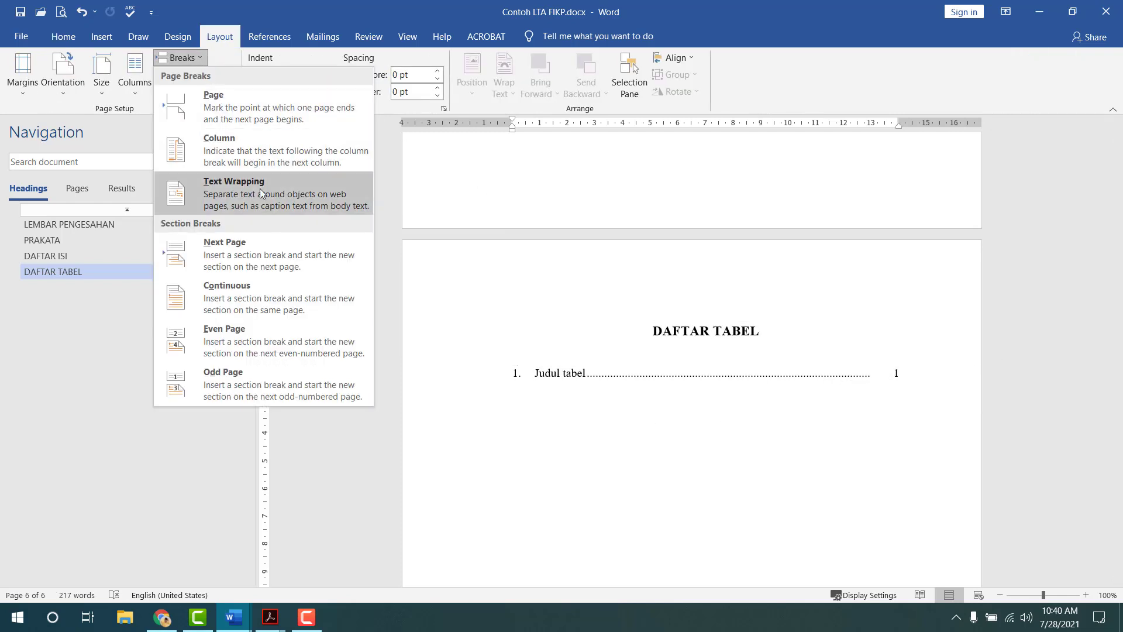
{"action": "left_click", "coordinate": [282, 244]}
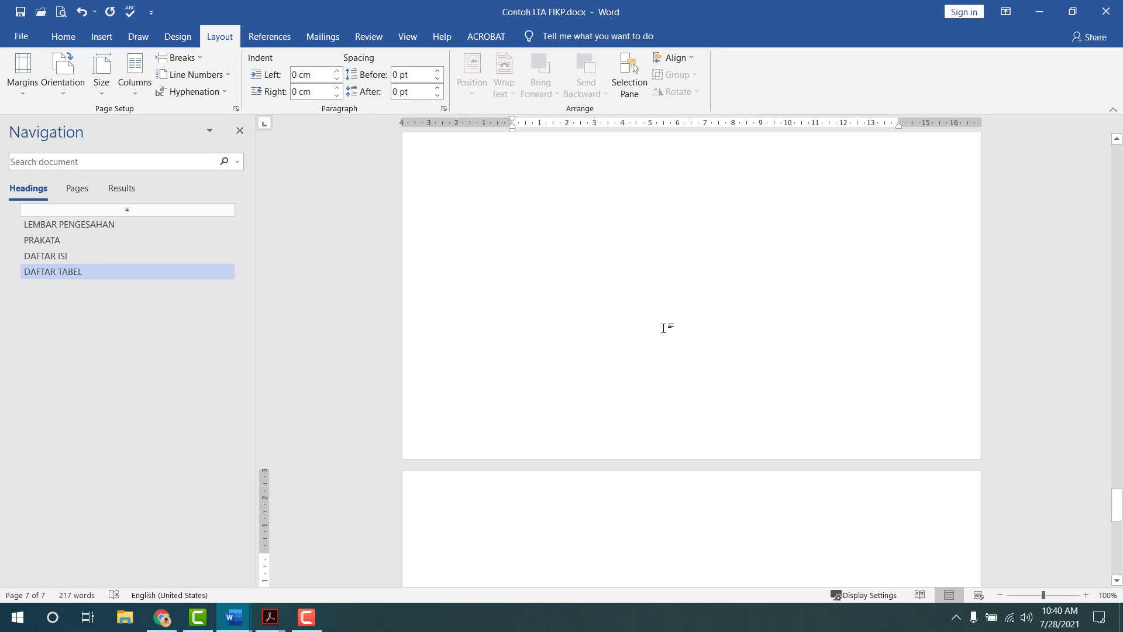
{"action": "type", "text": "DAFTAR TABEL 2.\tJudul tabel\t1"}
{"action": "scroll", "coordinate": [700, 401], "scroll_direction": "down", "scroll_amount": 2}
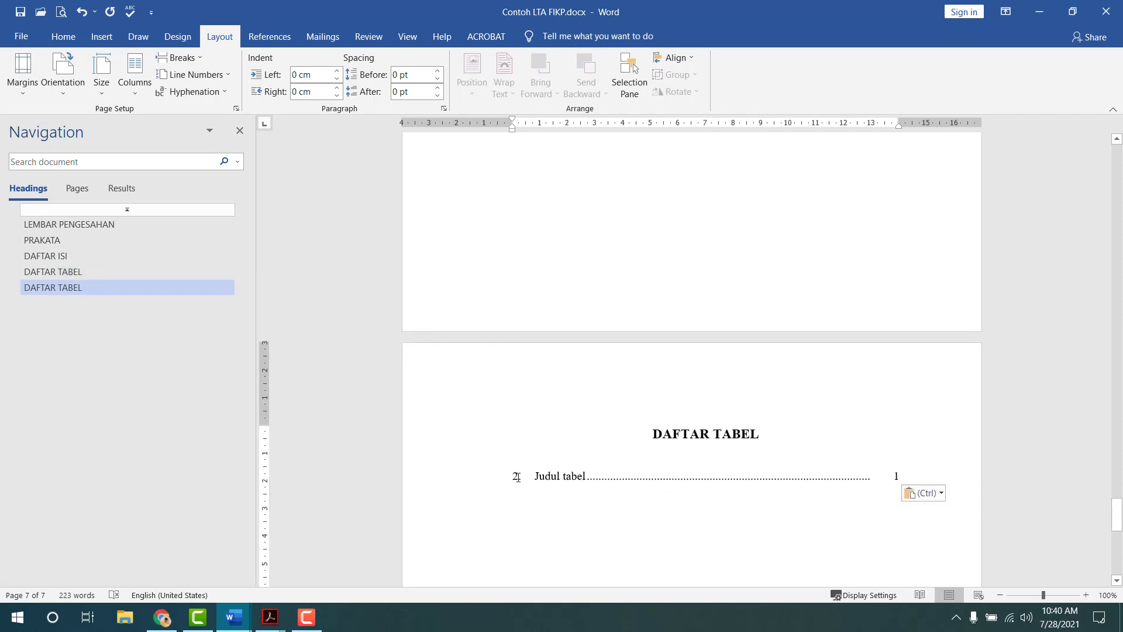
- Restart the entry numbering at 1 and set a 0 left indent with a hanging indent
{"action": "left_click", "coordinate": [518, 477]}
{"action": "right_click", "coordinate": [518, 477]}
{"action": "left_click", "coordinate": [557, 355]}
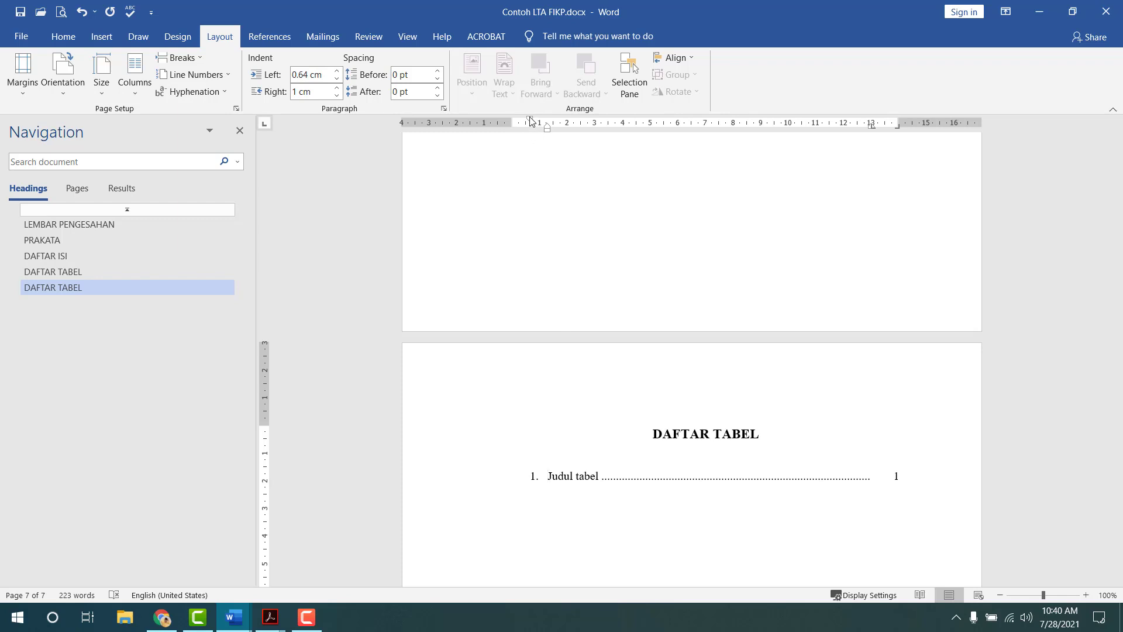
{"action": "double_click", "coordinate": [532, 120]}
{"action": "key", "text": "Tab"}
{"action": "key", "text": "Tab"}
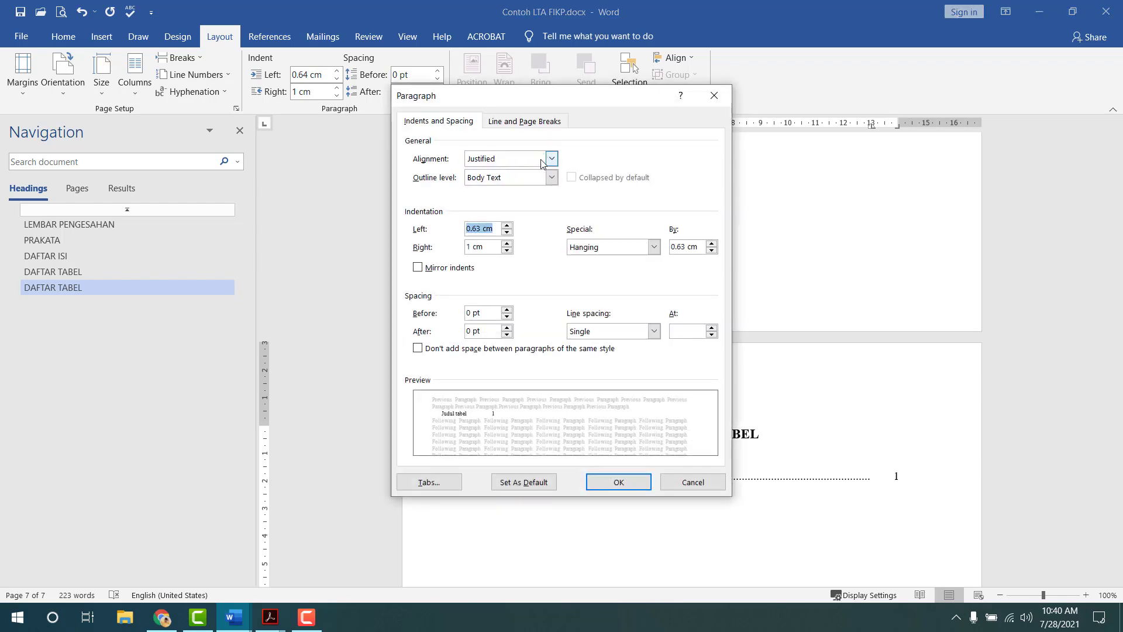
{"action": "type", "text": "0"}
{"action": "key", "text": "Tab"}
{"action": "key", "text": "Tab"}
{"action": "key", "text": "Tab"}
{"action": "type", "text": "0."}
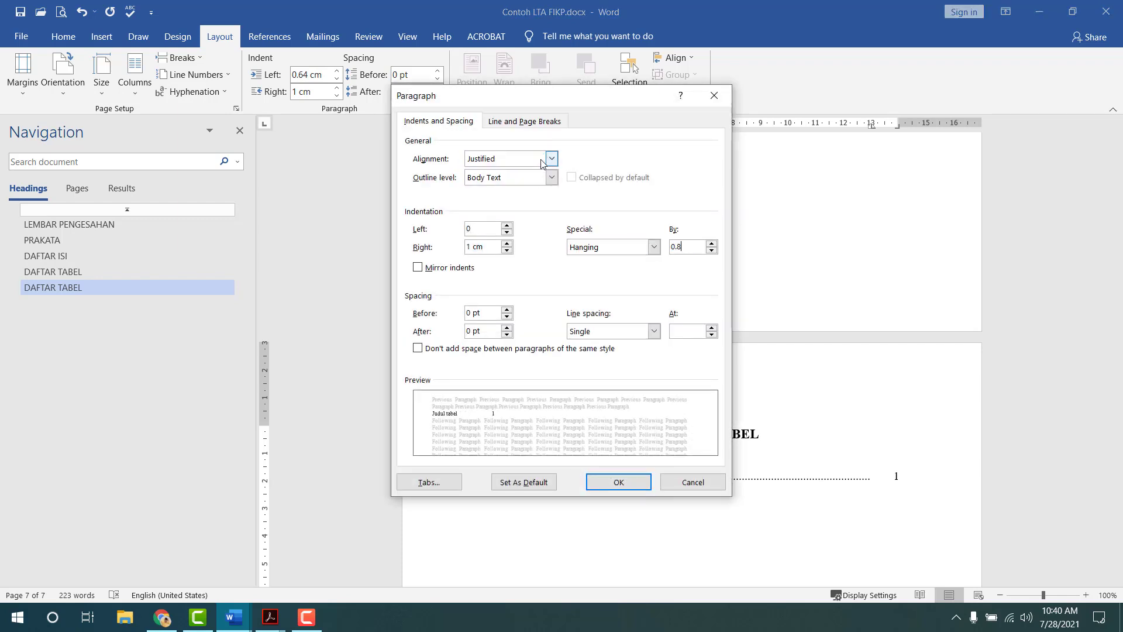
{"action": "key", "text": "Return"}
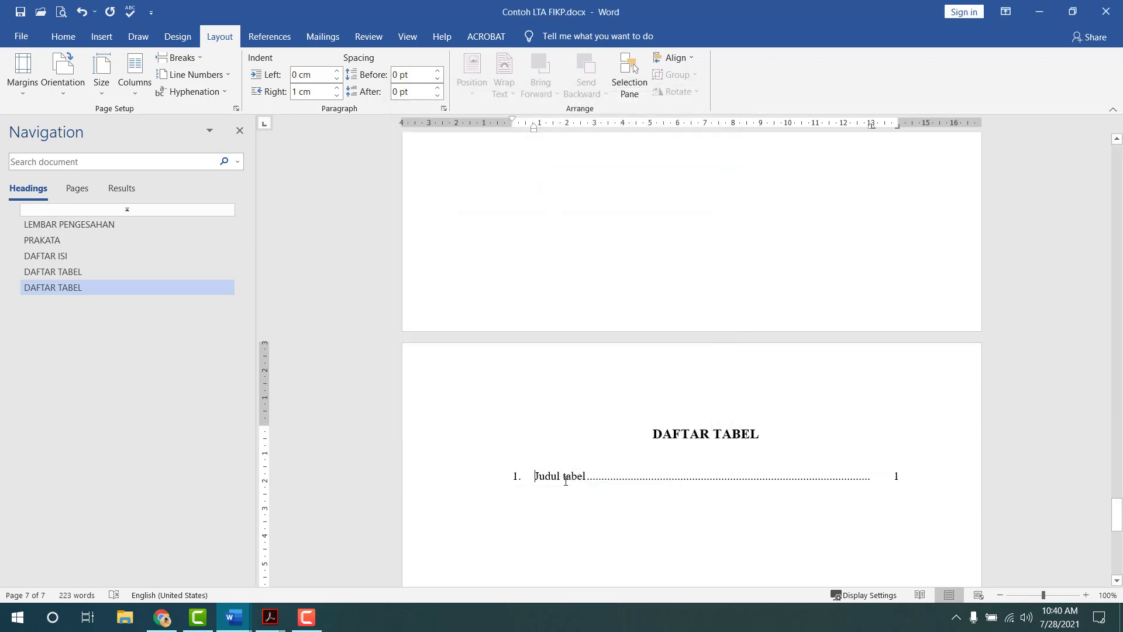
- Change the entry to 'Judul gambar' and the heading to DAFTAR GAMBAR
{"action": "double_click", "coordinate": [570, 481]}
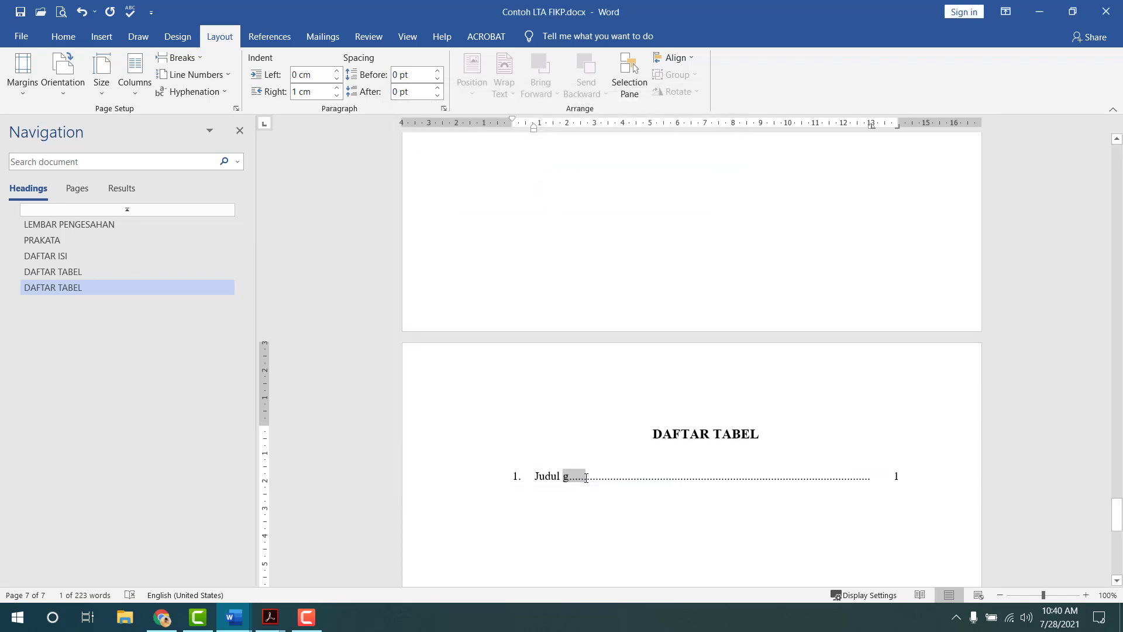
{"action": "type", "text": "gambar"}
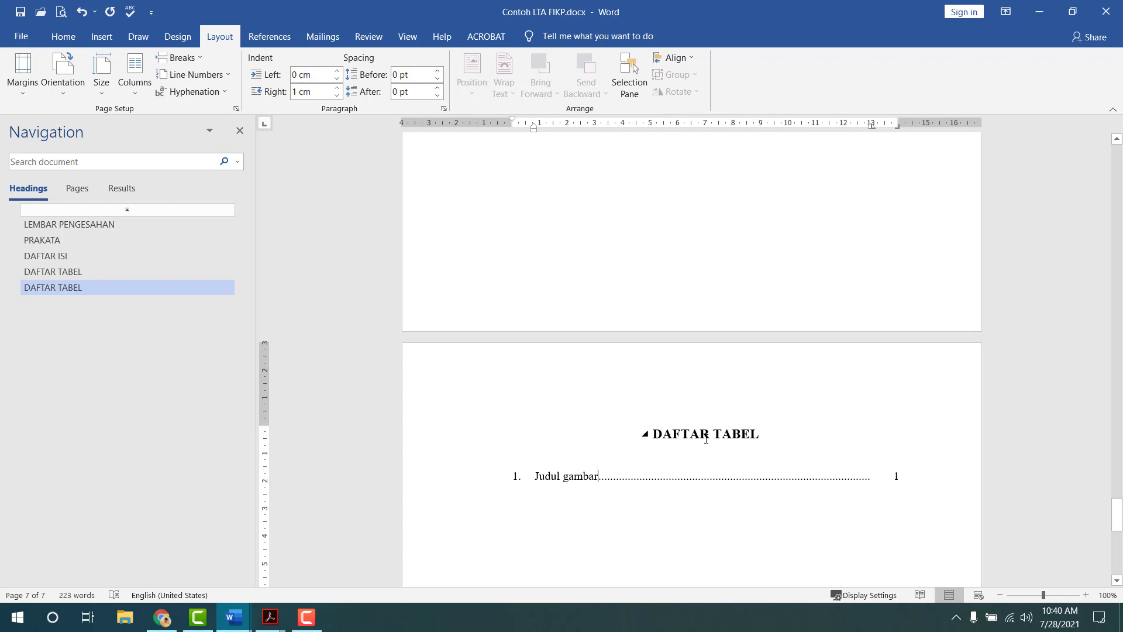
{"action": "left_click_drag", "start_coordinate": [714, 434], "coordinate": [755, 434]}
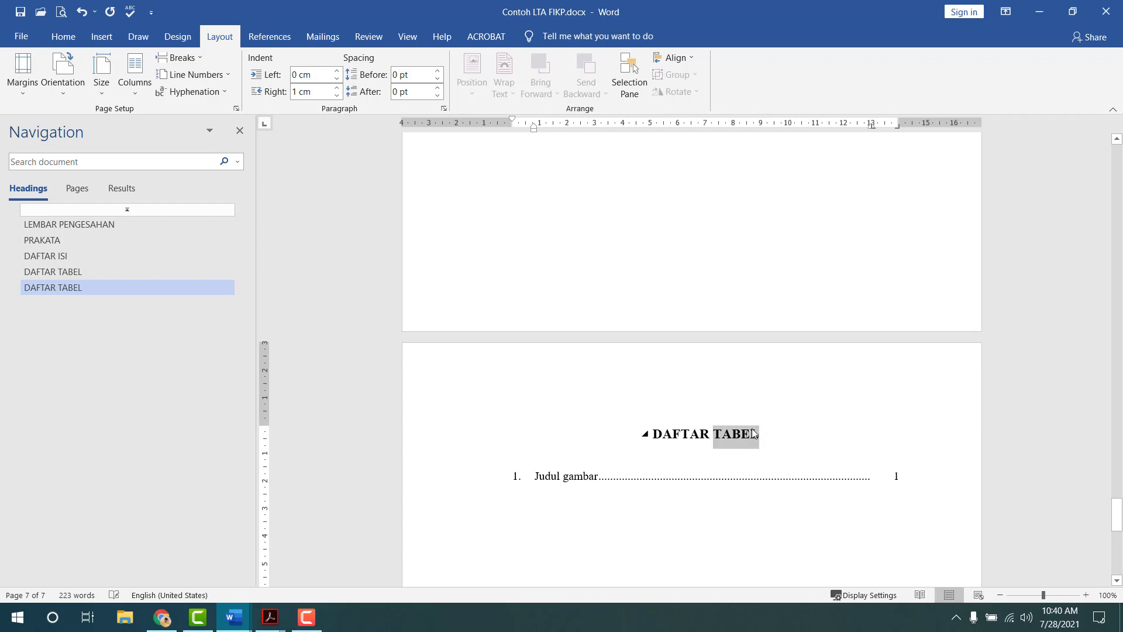
{"action": "type", "text": "GAMBAR"}
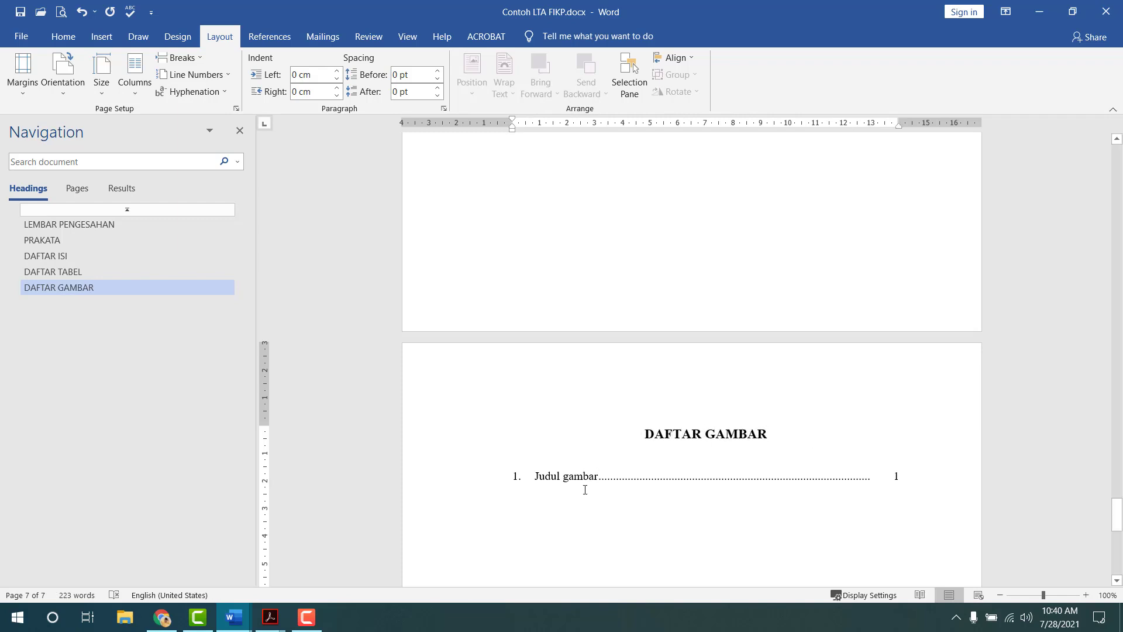
- Inspect the footer of the DAFTAR GAMBAR section
{"action": "left_click", "coordinate": [569, 523]}
{"action": "double_click", "coordinate": [509, 369]}
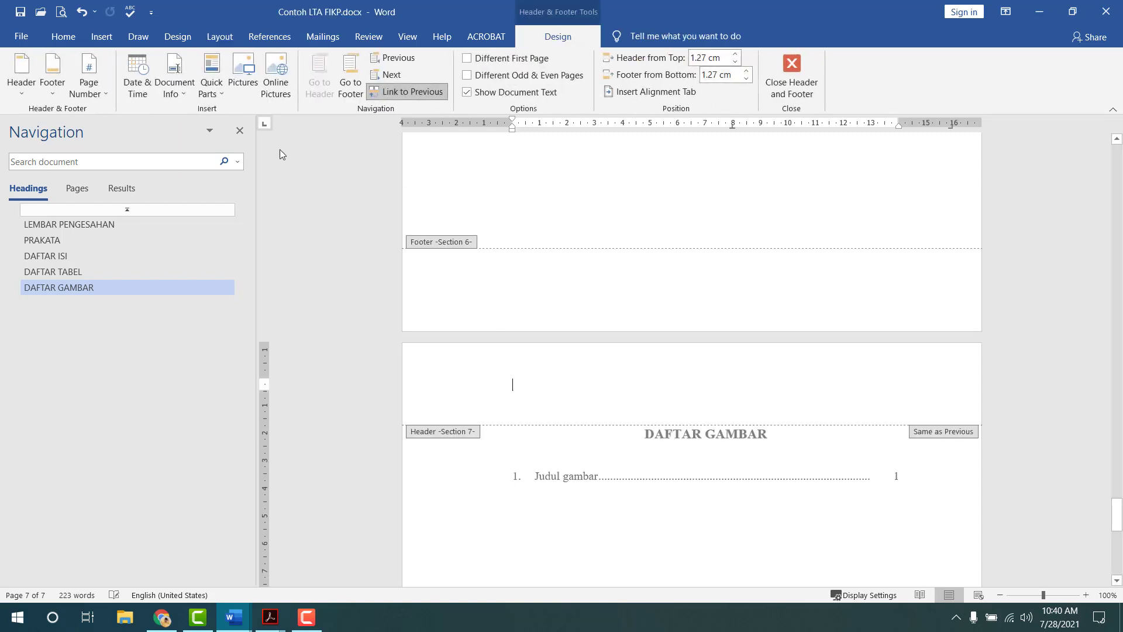
{"action": "left_click", "coordinate": [348, 99]}
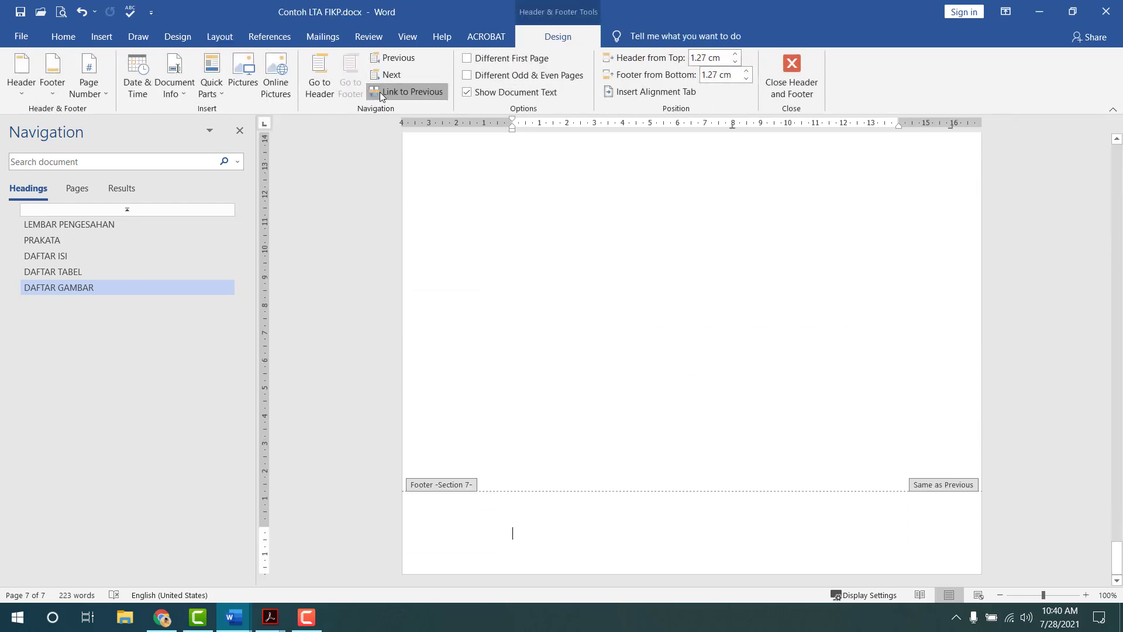
{"action": "left_click", "coordinate": [791, 73]}
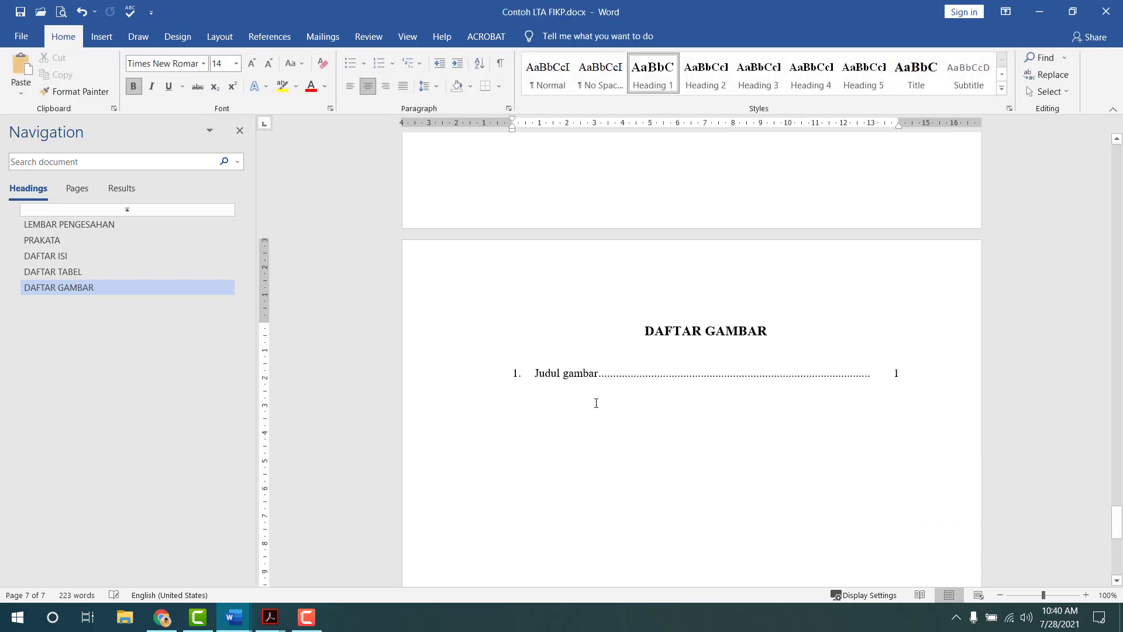
- Add a Next Page section break and paste the copied heading and entry
{"action": "left_click", "coordinate": [220, 36]}
{"action": "left_click", "coordinate": [178, 58]}
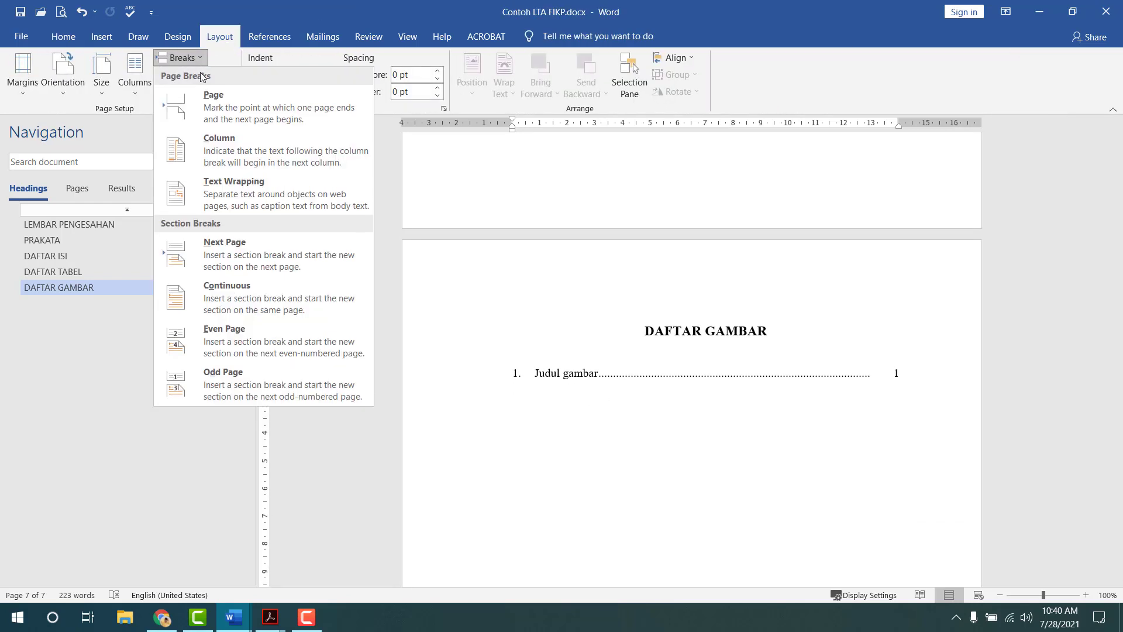
{"action": "left_click", "coordinate": [205, 246]}
{"action": "type", "text": "DAFTAR TABEL 2.\tJudul tabel\t1"}
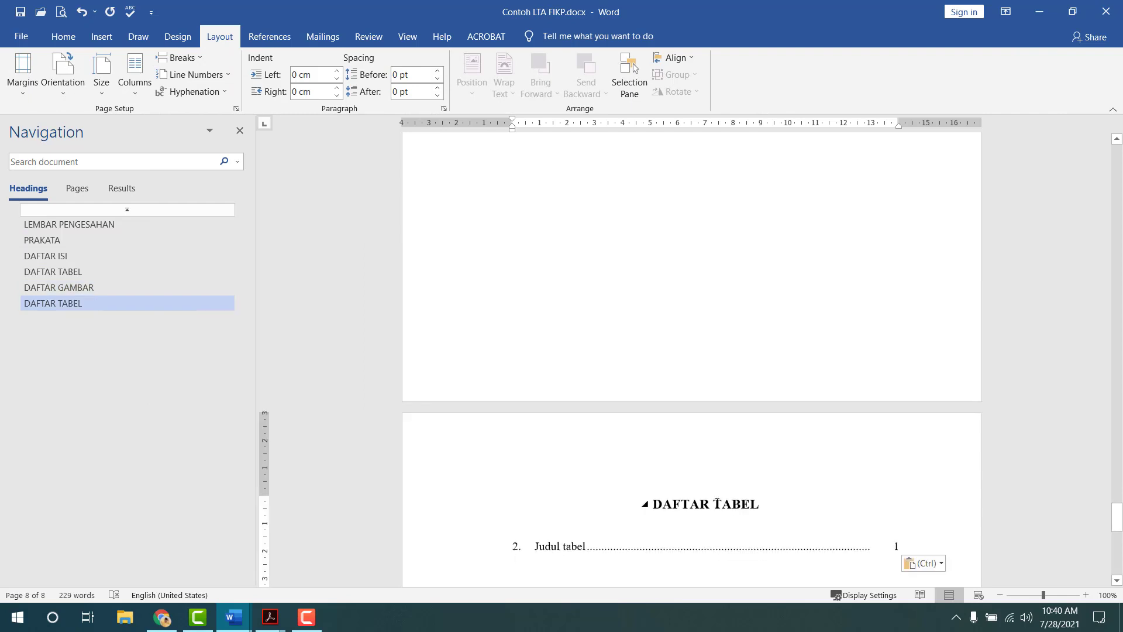
- Retitle the heading DAFTAR LAMPIRAN and restart the entry numbering at 1
{"action": "left_click_drag", "start_coordinate": [717, 504], "coordinate": [759, 509]}
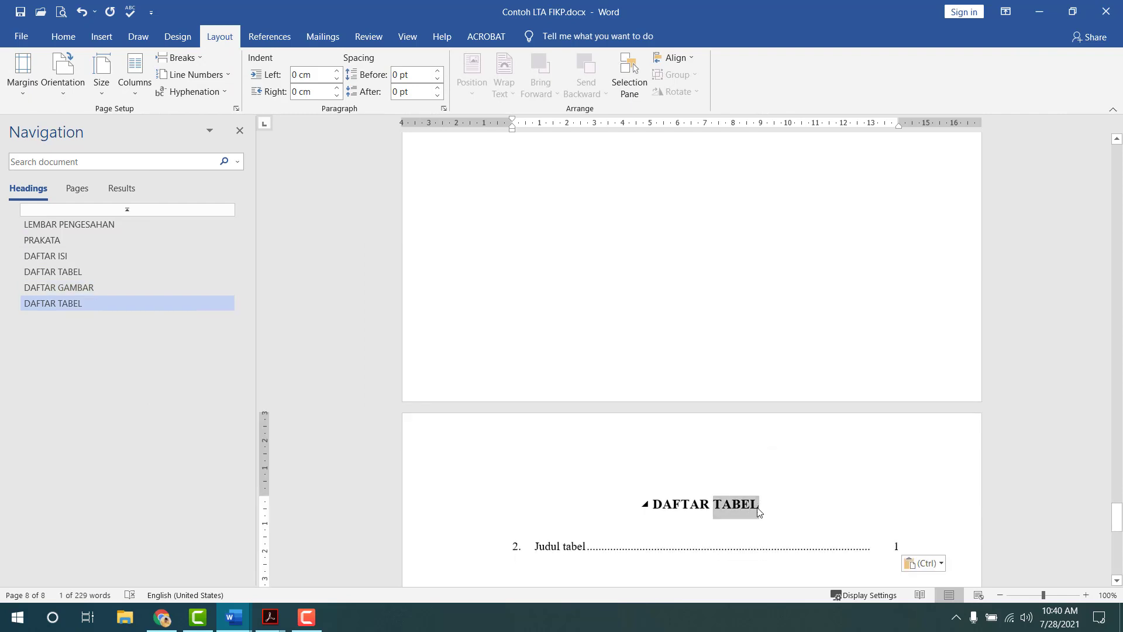
{"action": "type", "text": "LAMPIRAN"}
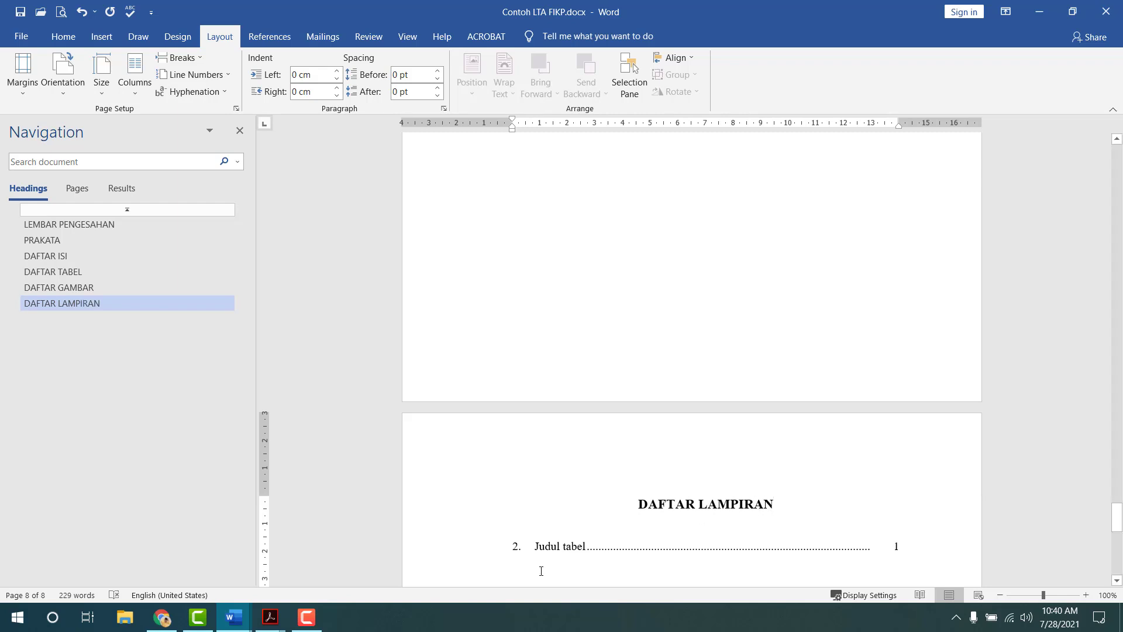
{"action": "left_click", "coordinate": [512, 552]}
{"action": "right_click", "coordinate": [512, 552]}
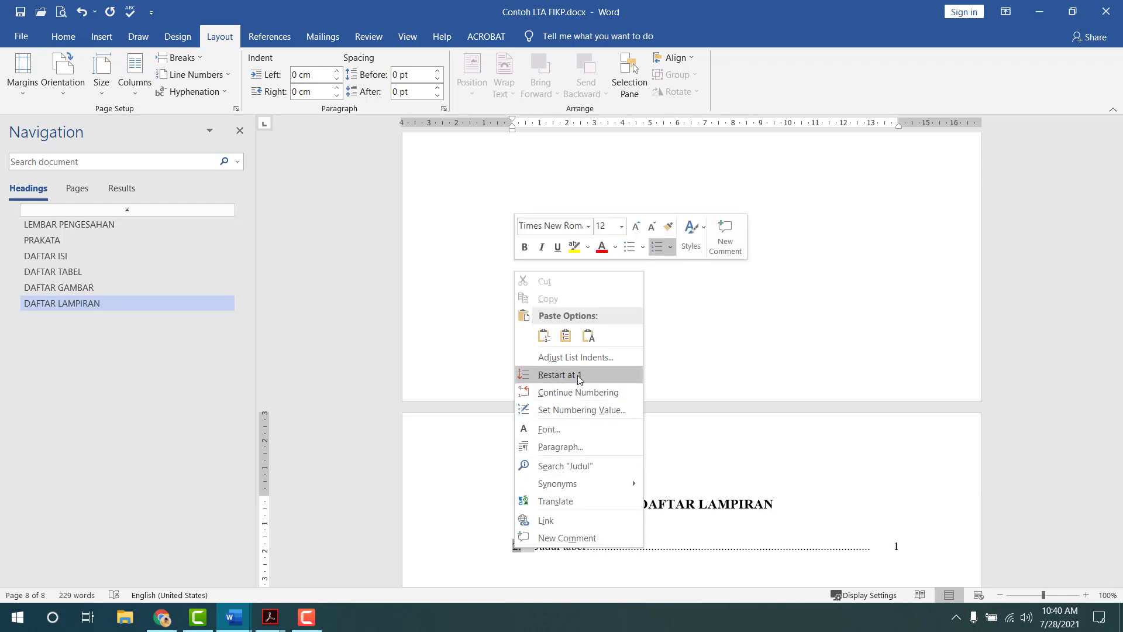
{"action": "left_click", "coordinate": [579, 377]}
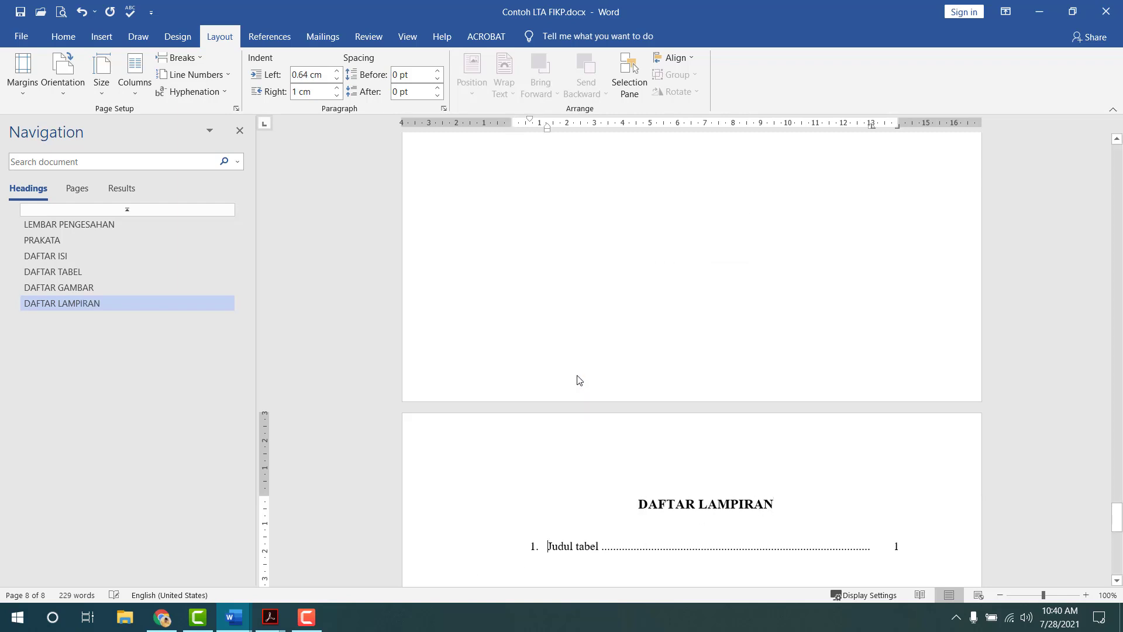
- Set the entry's left indent to 0 and hanging indent to 0.8 cm
{"action": "double_click", "coordinate": [532, 123]}
{"action": "key", "text": "Tab"}
{"action": "key", "text": "Tab"}
{"action": "type", "text": "0"}
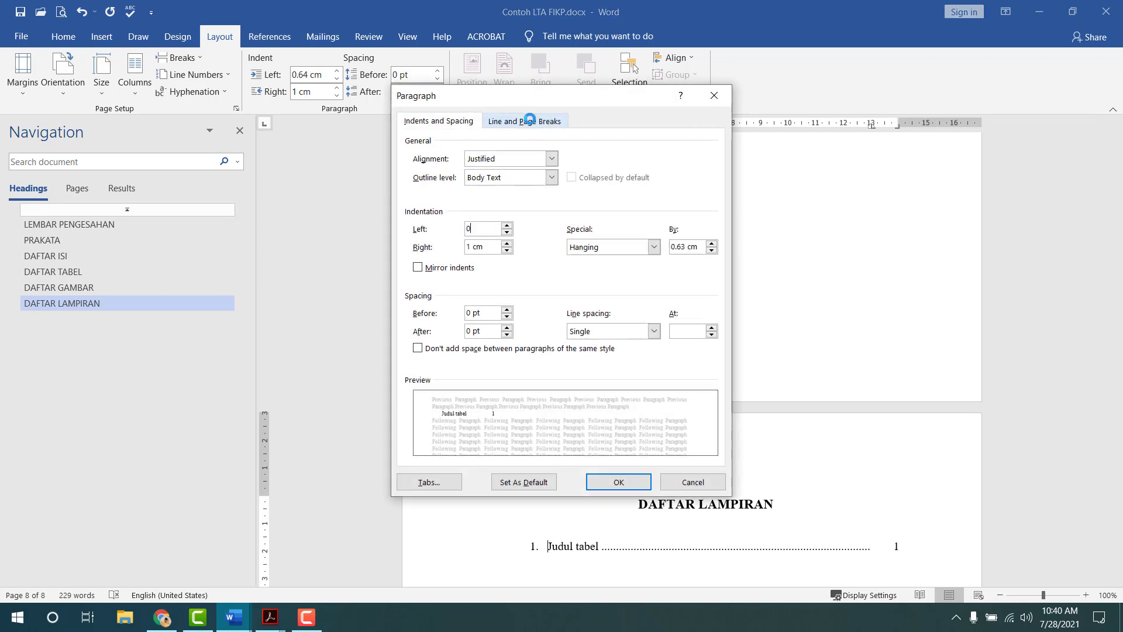
{"action": "key", "text": "Tab"}
{"action": "key", "text": "Tab"}
{"action": "key", "text": "Tab"}
{"action": "type", "text": "0.8"}
{"action": "key", "text": "Return"}
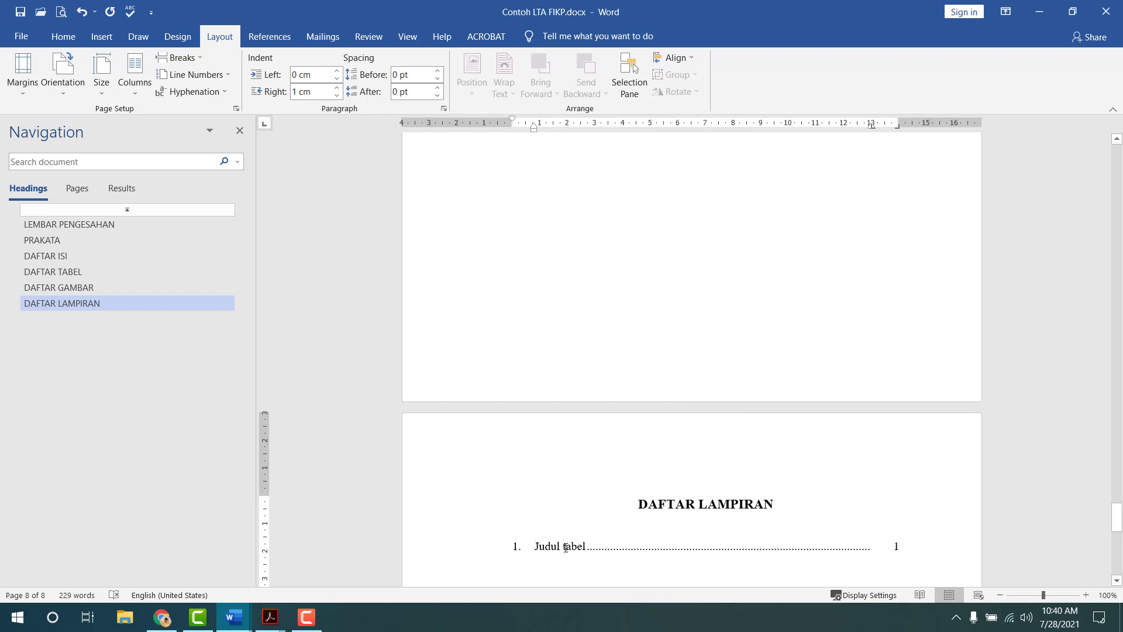
- Change the entry text to 'Judul lampiran'
{"action": "left_click_drag", "start_coordinate": [563, 546], "coordinate": [587, 548]}
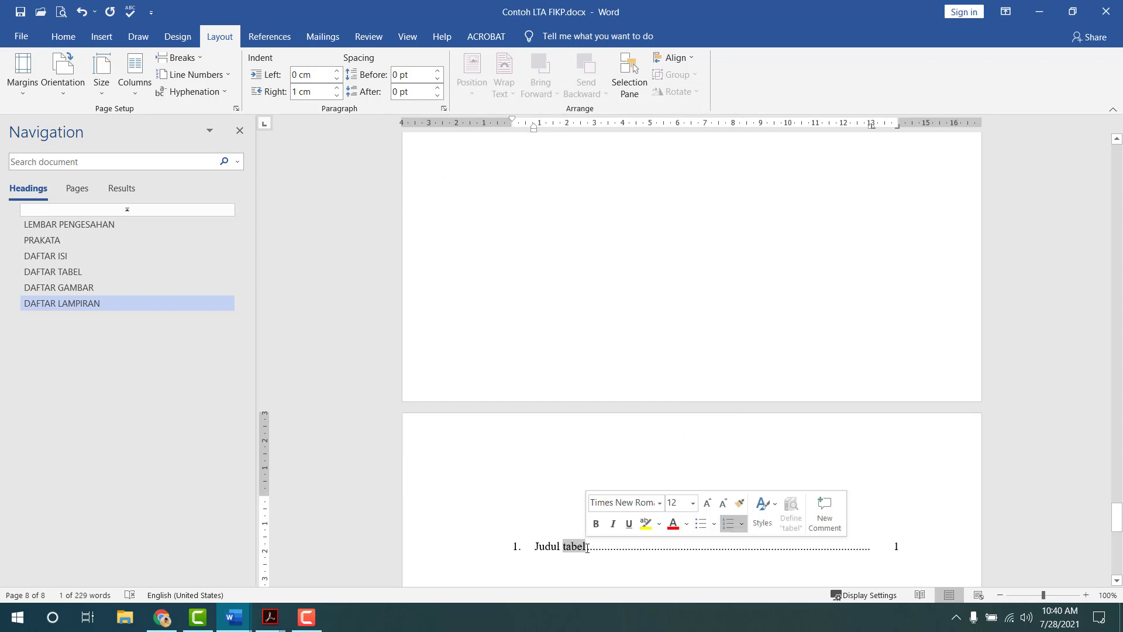
{"action": "type", "text": "LAMP"}
{"action": "key", "text": "BackSpace"}
{"action": "key", "text": "BackSpace"}
{"action": "key", "text": "BackSpace"}
{"action": "key", "text": "BackSpace"}
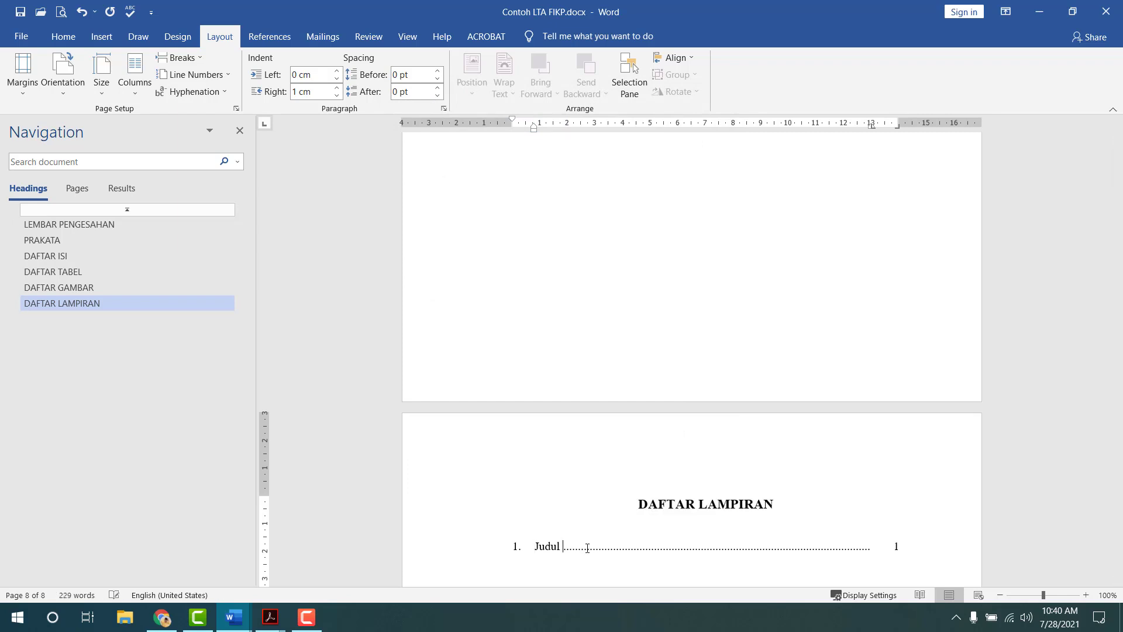
{"action": "type", "text": "lampiran"}
- Unlink the section 8 footer from the previous section and open the print preview
{"action": "scroll", "coordinate": [601, 527], "scroll_direction": "down", "scroll_amount": 2}
{"action": "left_click", "coordinate": [592, 419]}
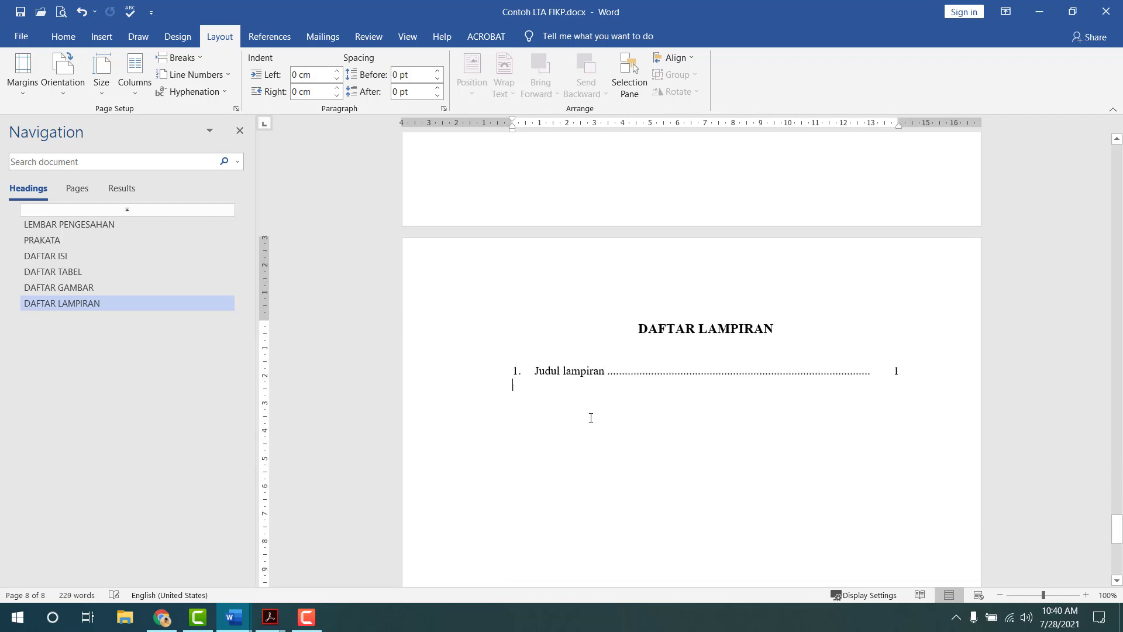
{"action": "double_click", "coordinate": [561, 276]}
{"action": "left_click", "coordinate": [350, 82]}
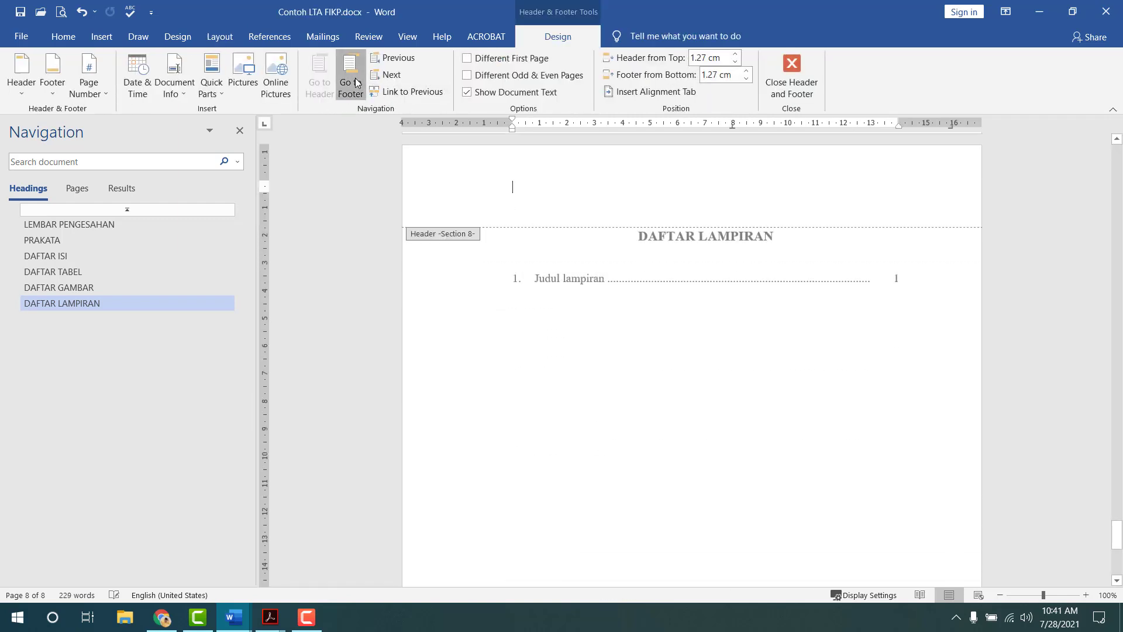
{"action": "left_click", "coordinate": [395, 92]}
{"action": "left_click", "coordinate": [792, 76]}
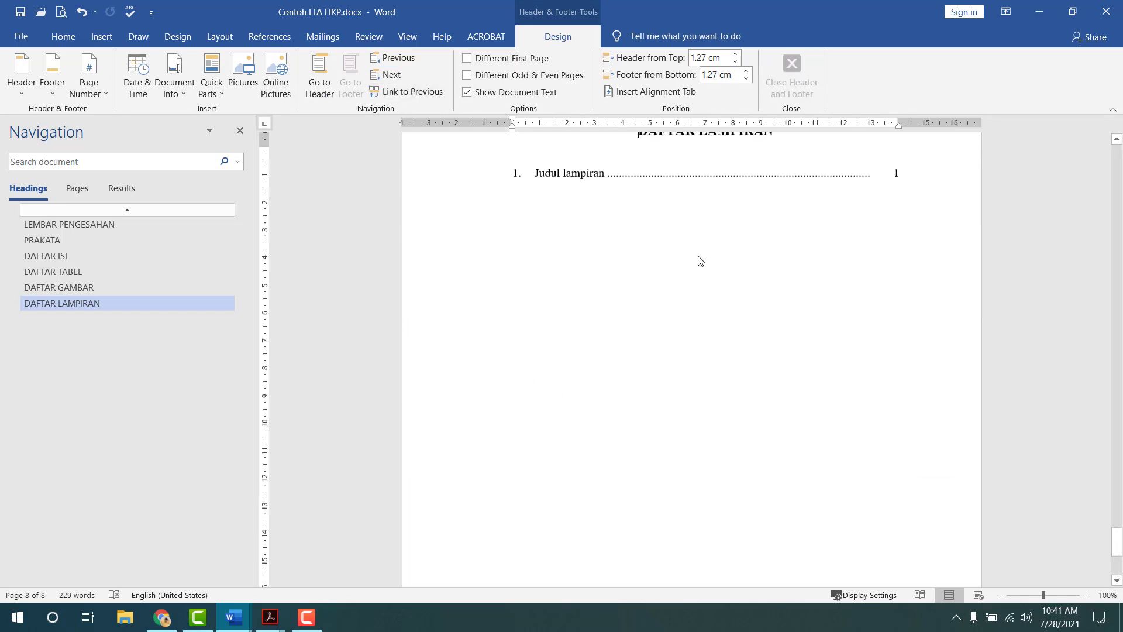
{"action": "left_click", "coordinate": [577, 404]}
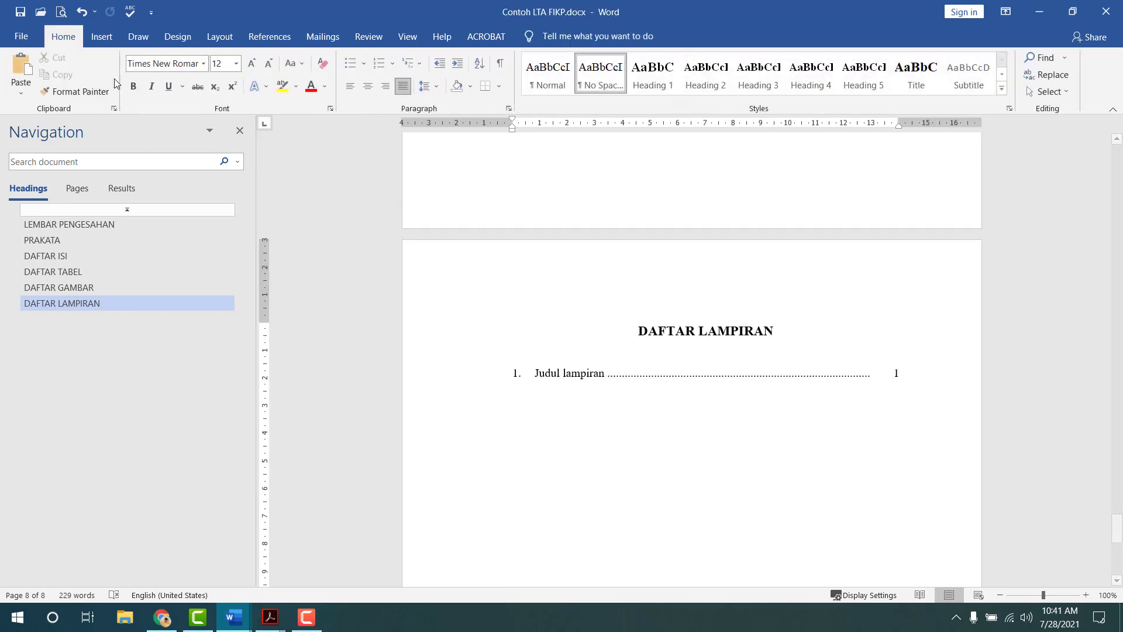
{"action": "left_click", "coordinate": [63, 12]}
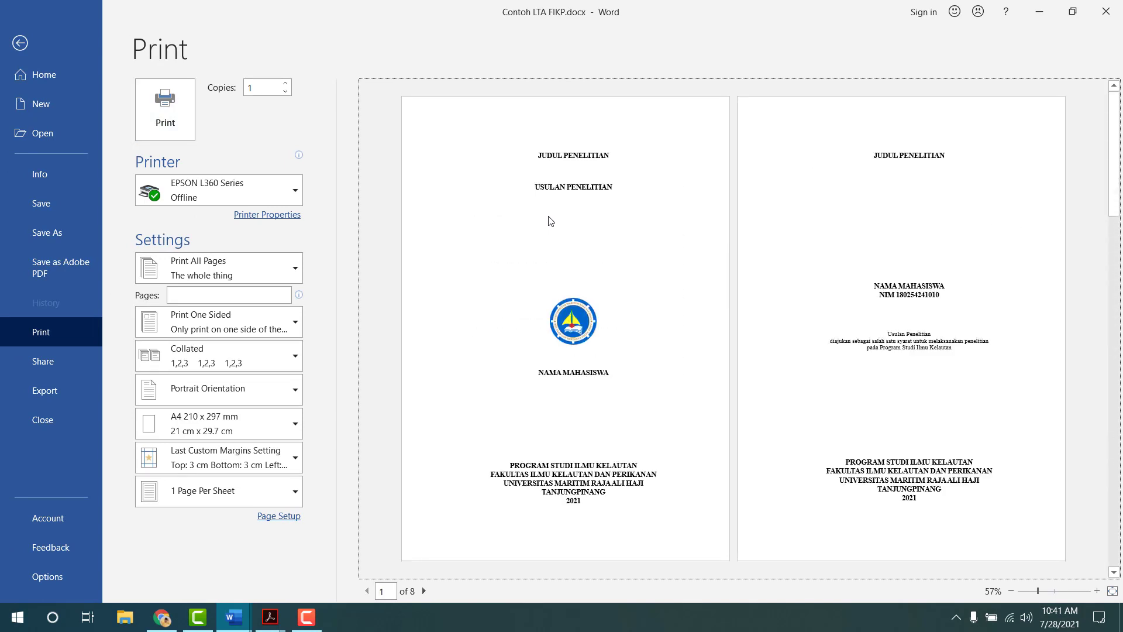
- Page through the eight-page print preview, then return to editing the document
{"action": "scroll", "coordinate": [550, 220], "scroll_direction": "down", "scroll_amount": 1}
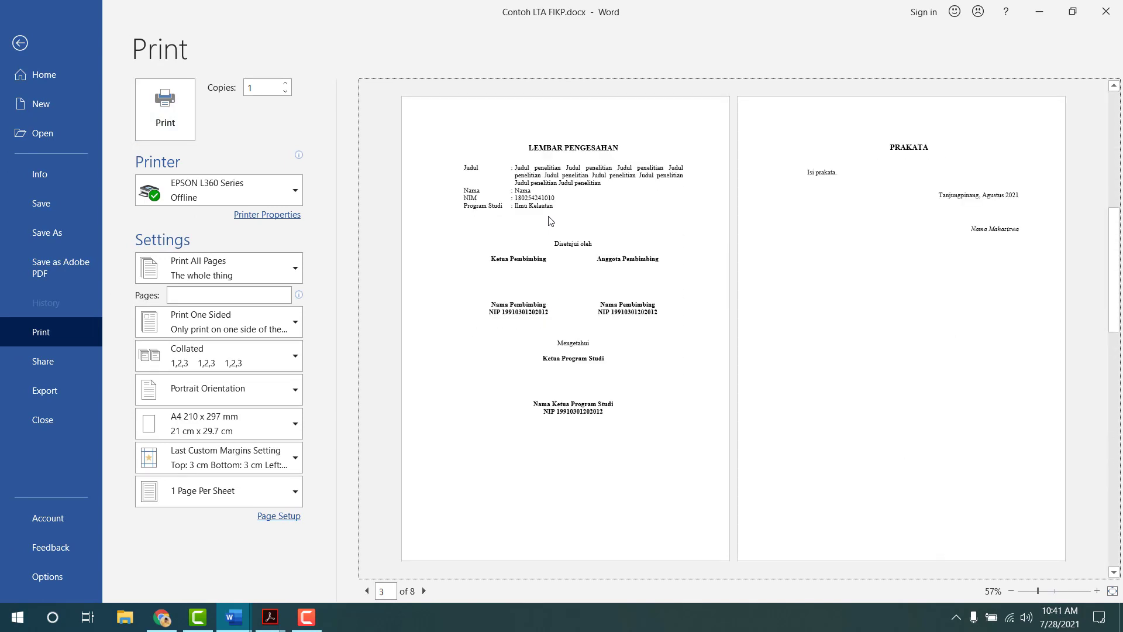
{"action": "scroll", "coordinate": [550, 220], "scroll_direction": "down", "scroll_amount": 1}
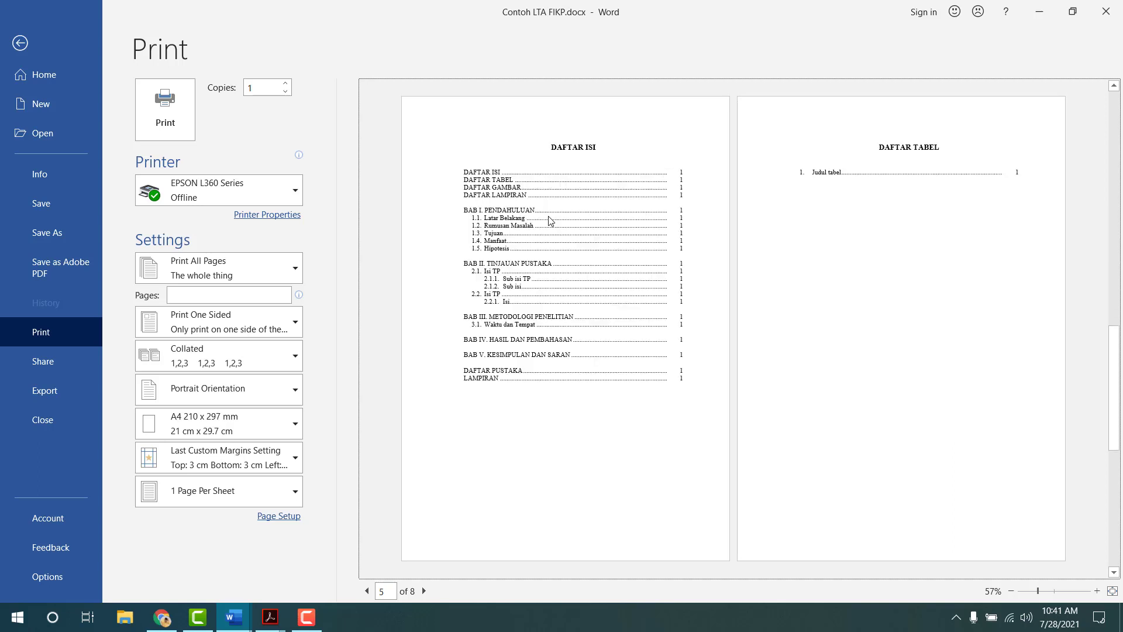
{"action": "scroll", "coordinate": [550, 220], "scroll_direction": "down", "scroll_amount": 1}
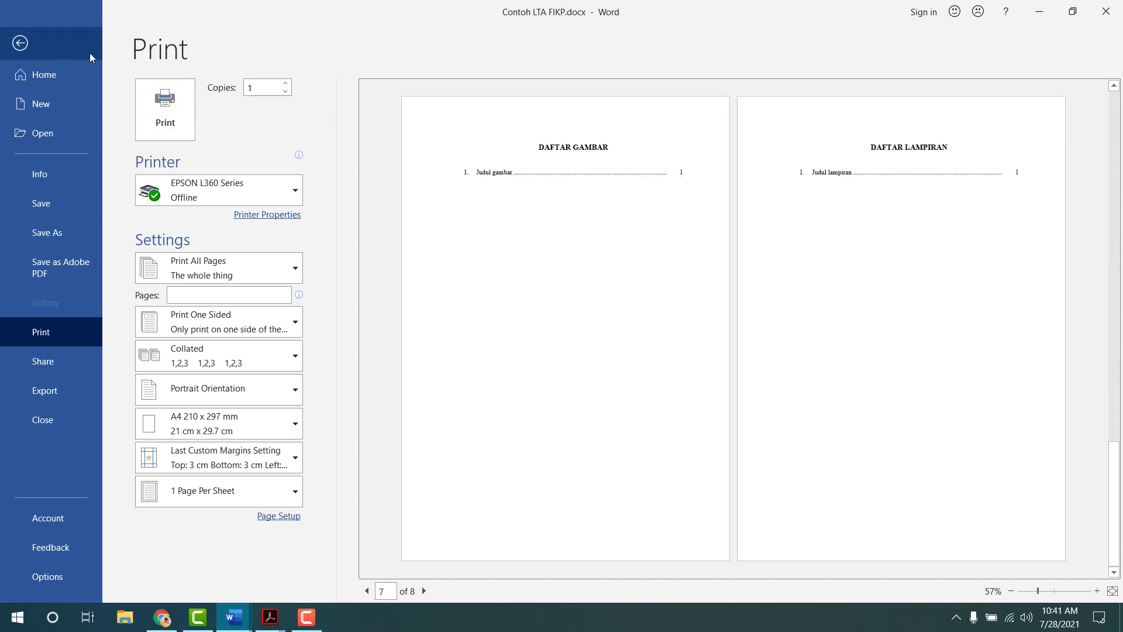
{"action": "left_click", "coordinate": [21, 44]}
{"action": "left_click", "coordinate": [245, 620]}
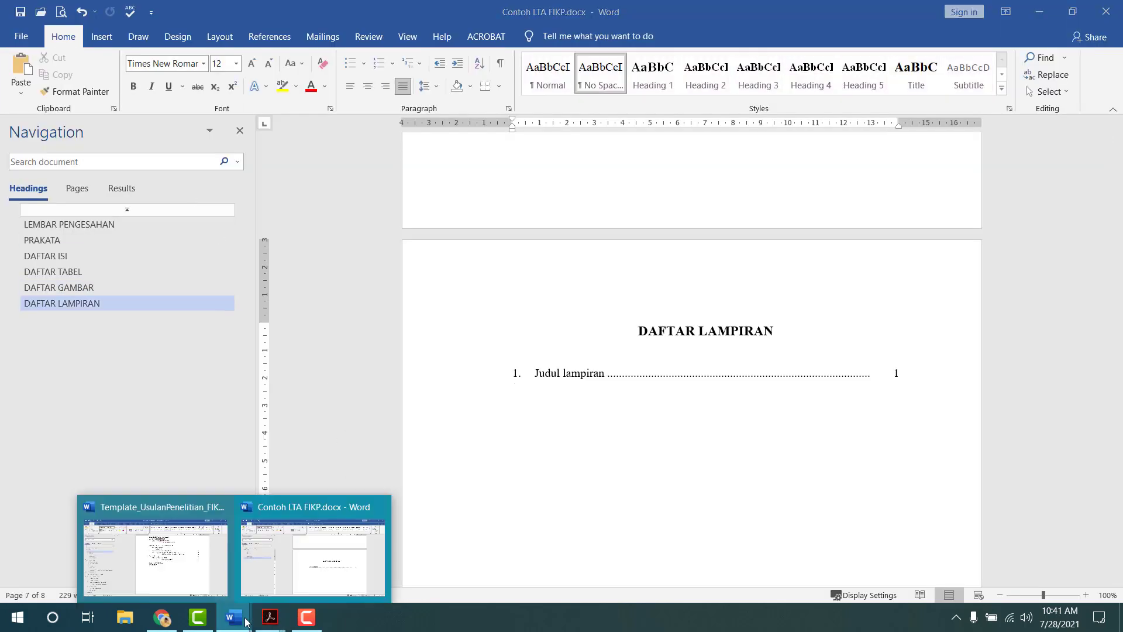
{"action": "left_click", "coordinate": [219, 568]}
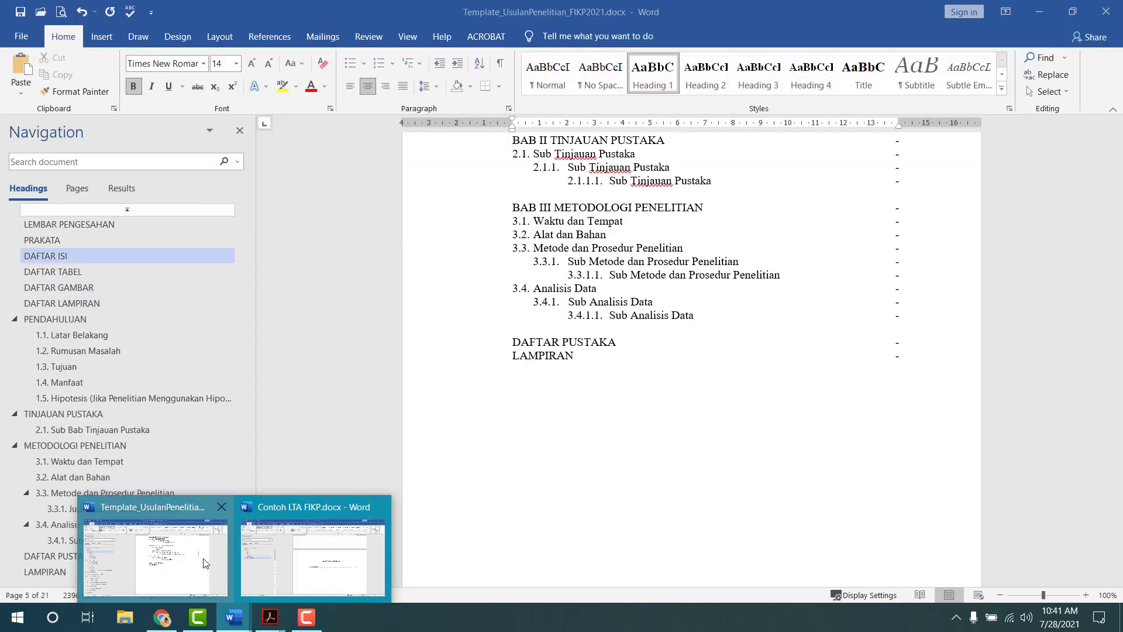
{"action": "left_click", "coordinate": [69, 319]}
{"action": "left_click", "coordinate": [63, 414]}
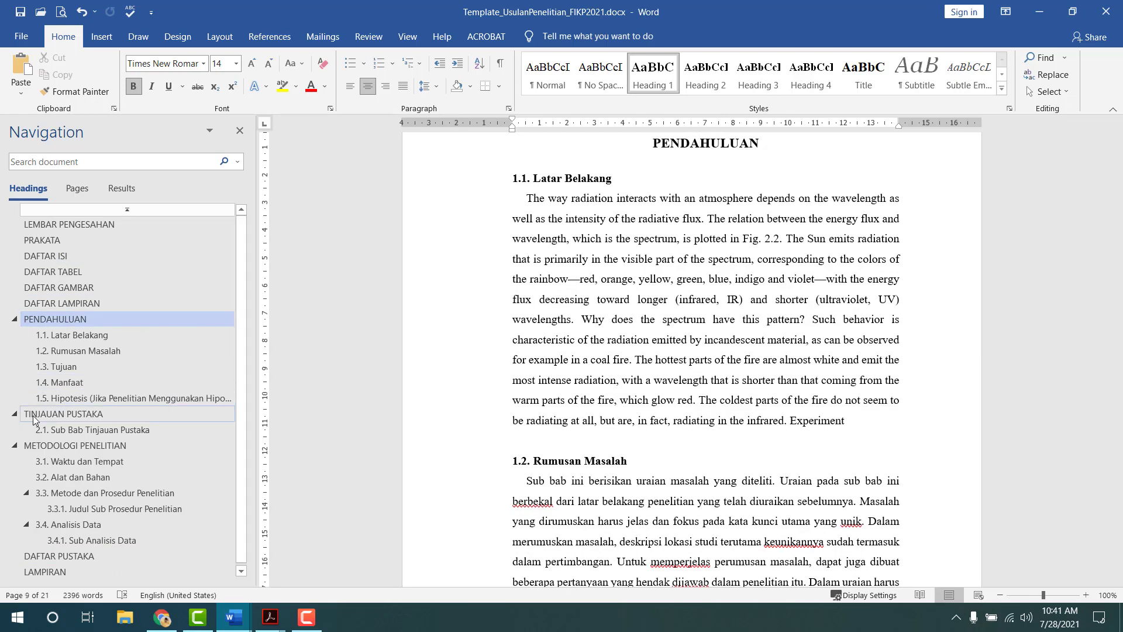
{"action": "left_click", "coordinate": [59, 445]}
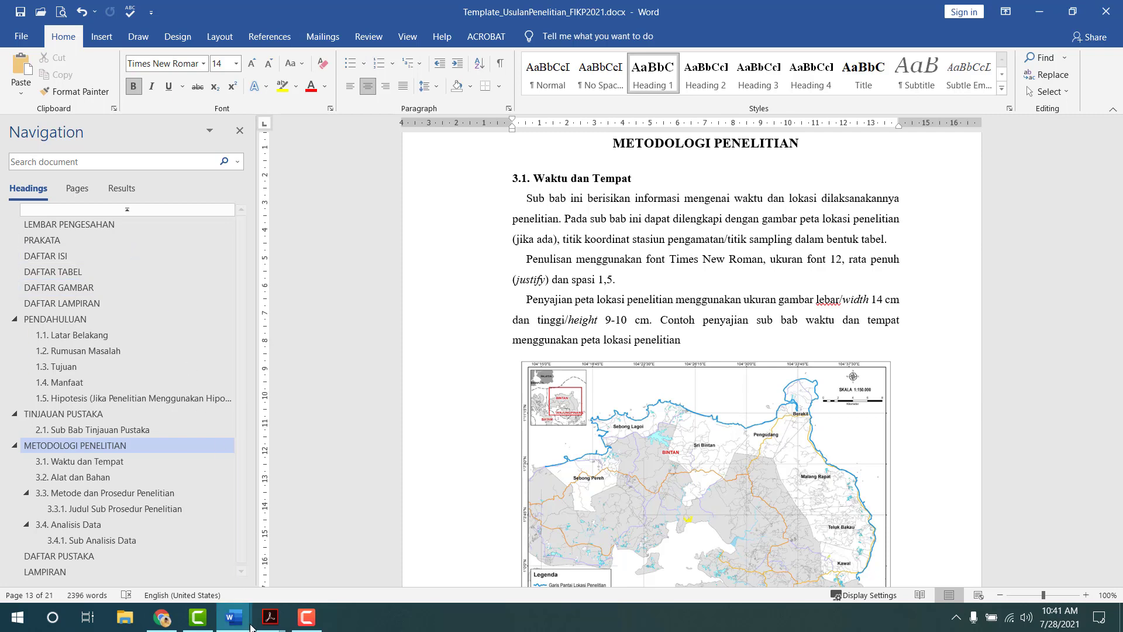
{"action": "left_click", "coordinate": [234, 617]}
{"action": "left_click", "coordinate": [325, 584]}
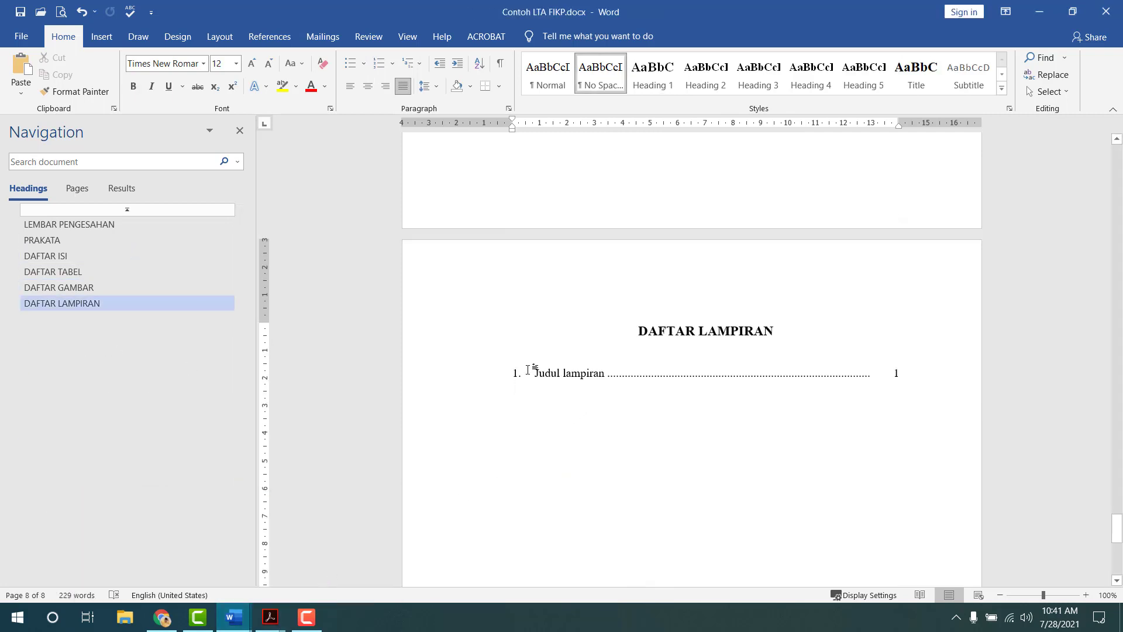
- Start a new section on a new page and type 'BAB I PENDAHULUAN'
{"action": "left_click", "coordinate": [226, 41]}
{"action": "left_click", "coordinate": [176, 57]}
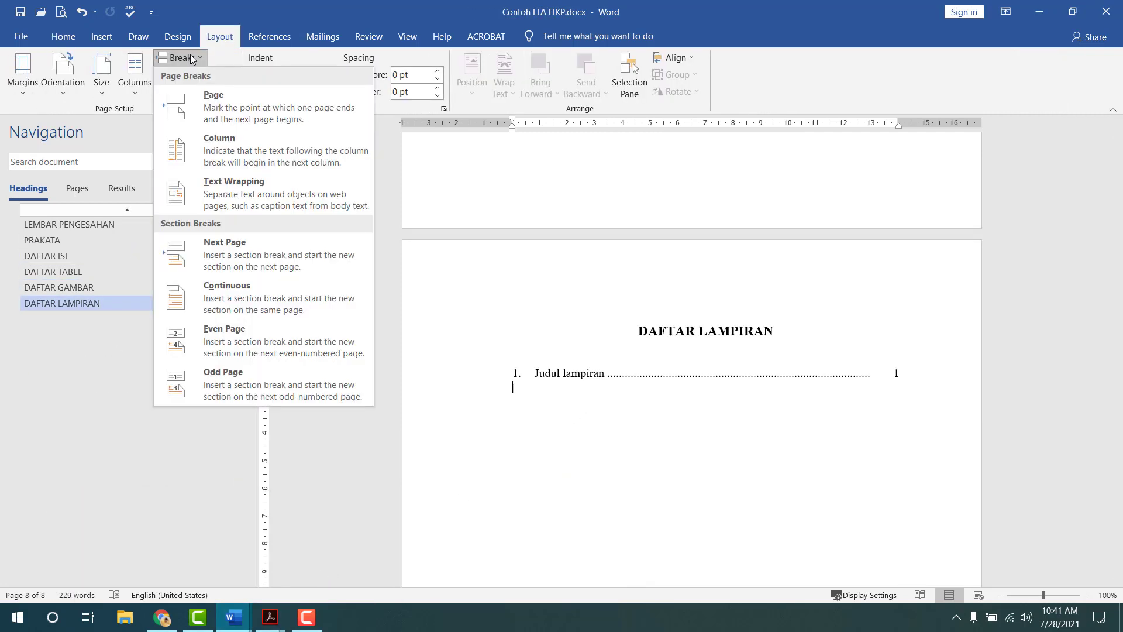
{"action": "left_click", "coordinate": [234, 246]}
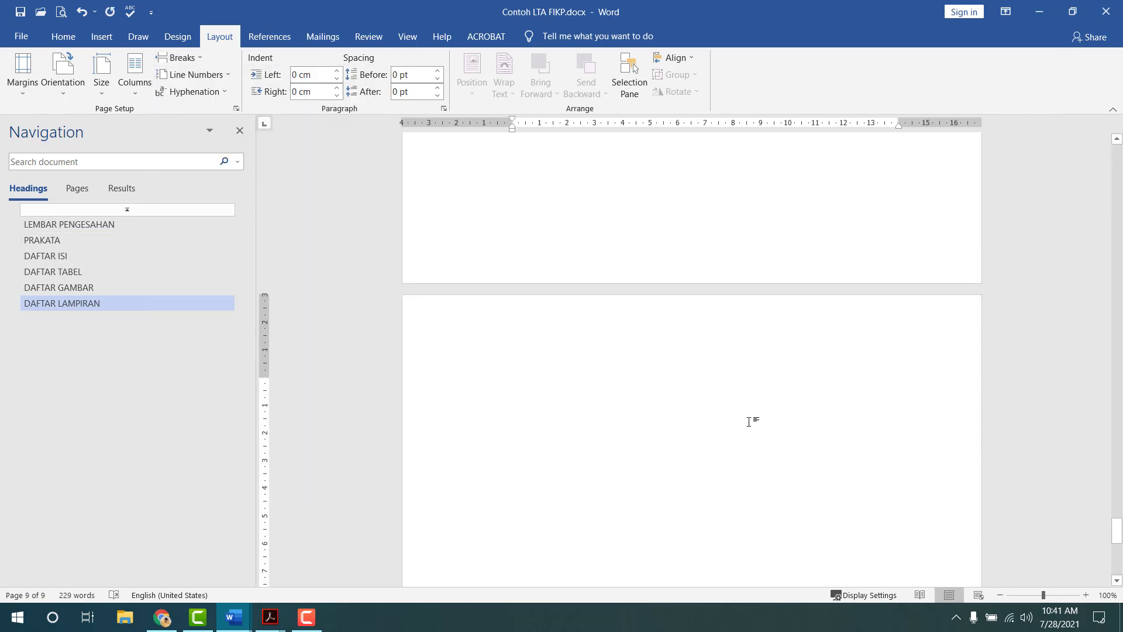
{"action": "type", "text": "BAB I "}
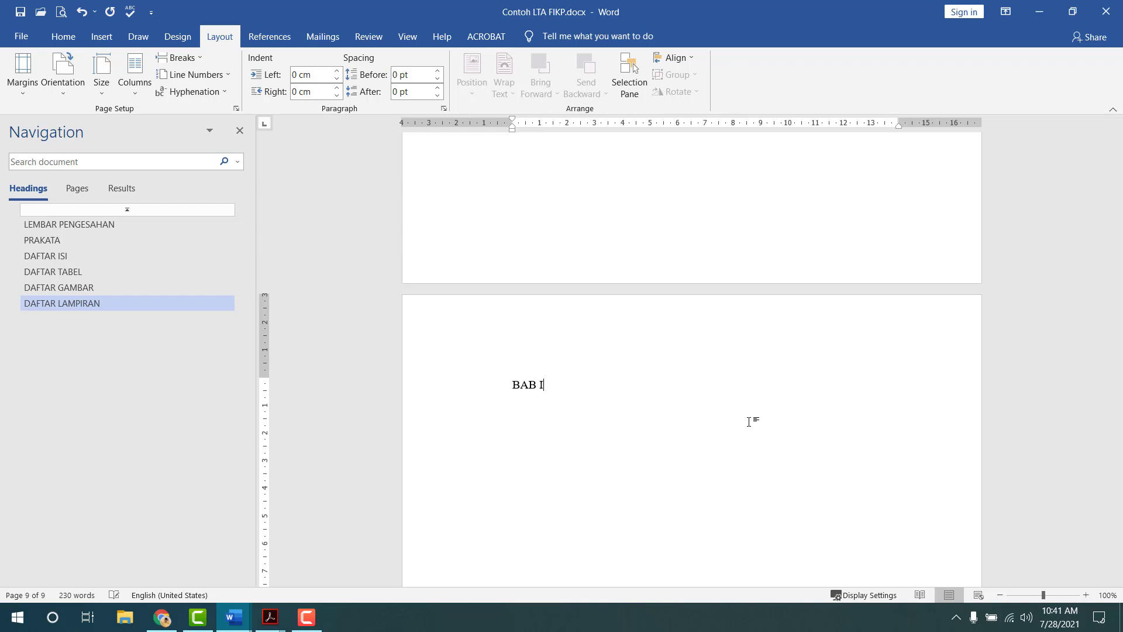
{"action": "type", "text": "PENDAHULUAN"}
- Unlink the section 9 footer from the previous section
{"action": "double_click", "coordinate": [634, 336]}
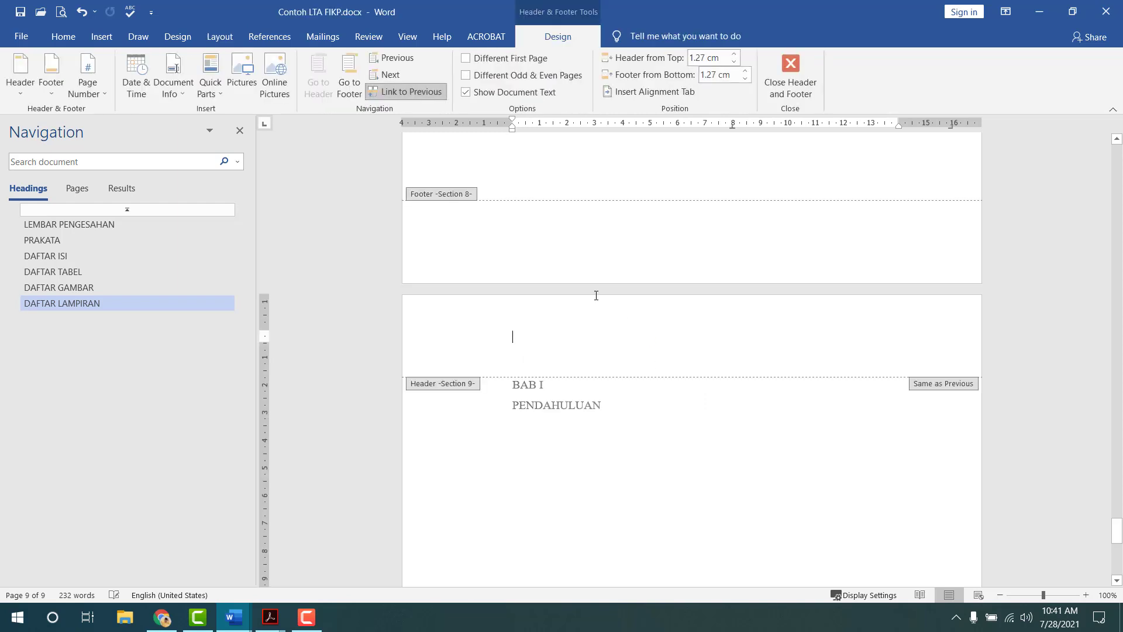
{"action": "left_click", "coordinate": [351, 82]}
{"action": "left_click", "coordinate": [410, 92]}
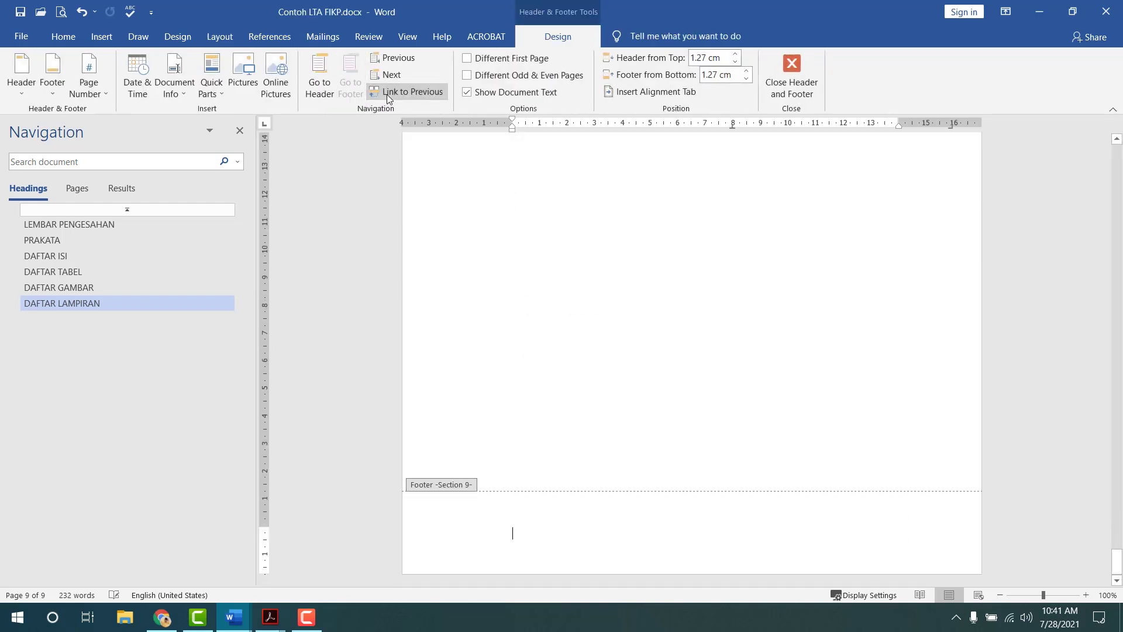
{"action": "left_click", "coordinate": [791, 76]}
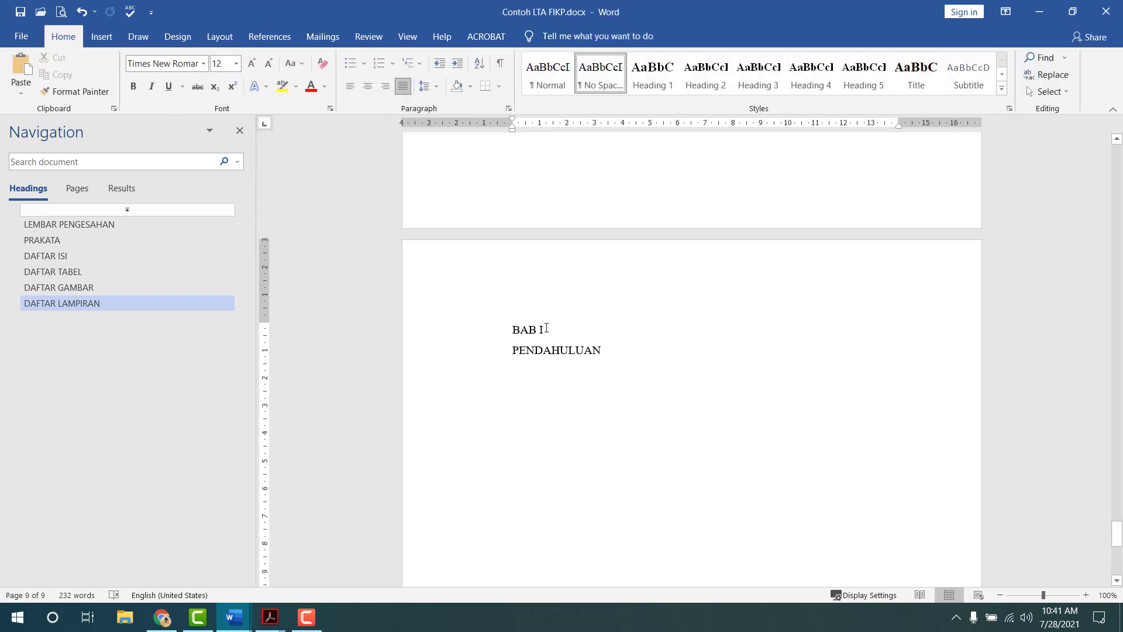
- Style BAB I as Title and PENDAHULUAN as a centred Heading 1
{"action": "left_click", "coordinate": [916, 75]}
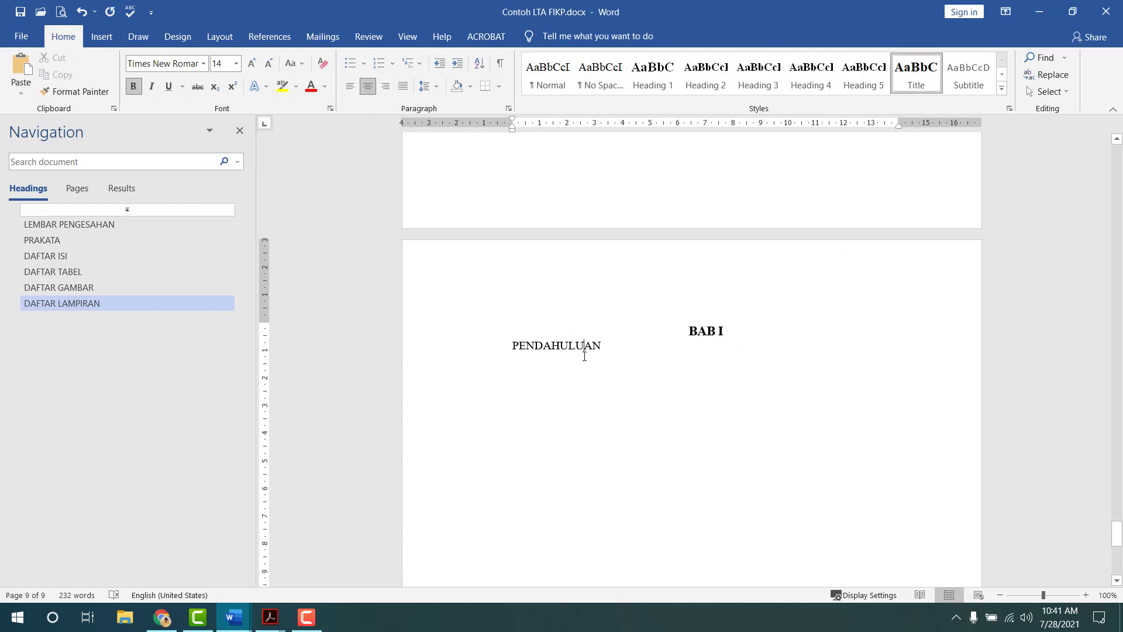
{"action": "left_click", "coordinate": [619, 342]}
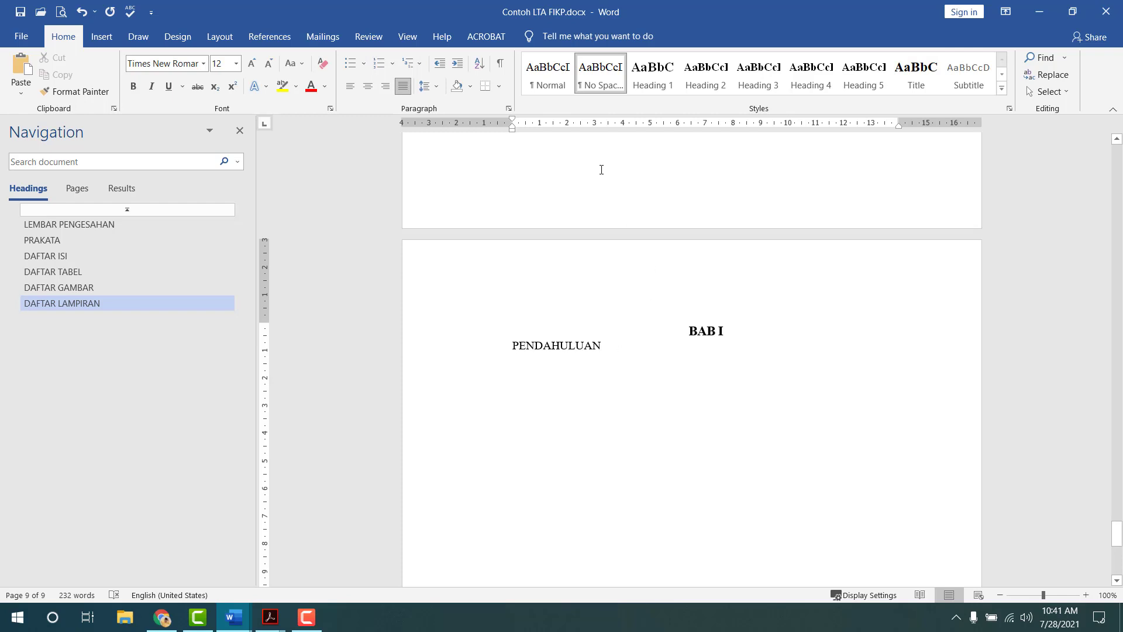
{"action": "left_click", "coordinate": [651, 77]}
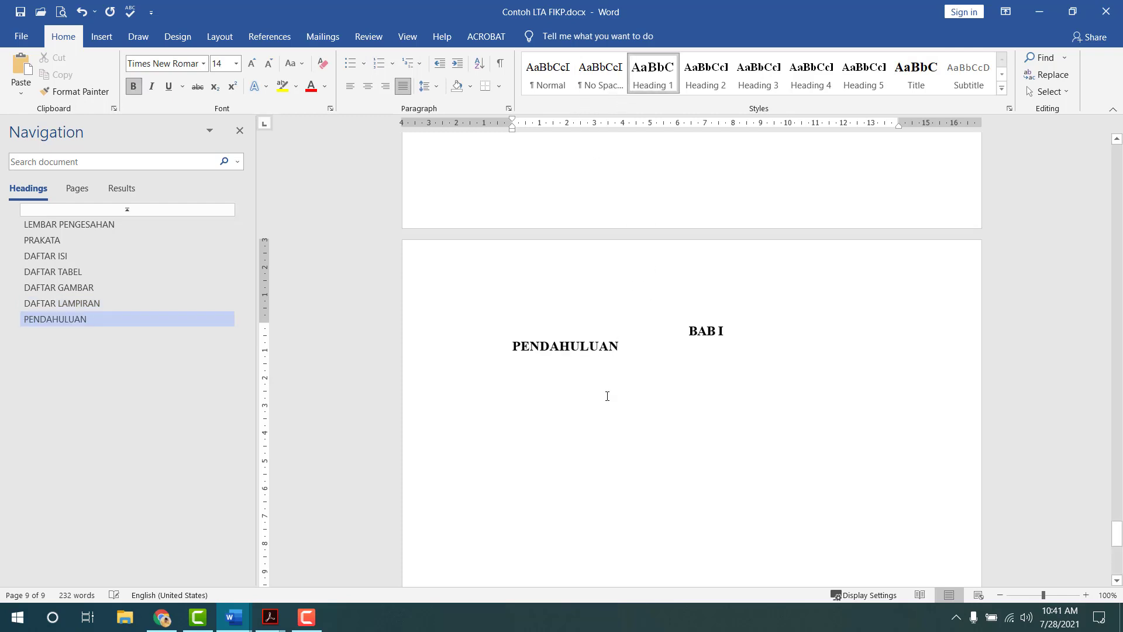
{"action": "key", "text": "ctrl+e"}
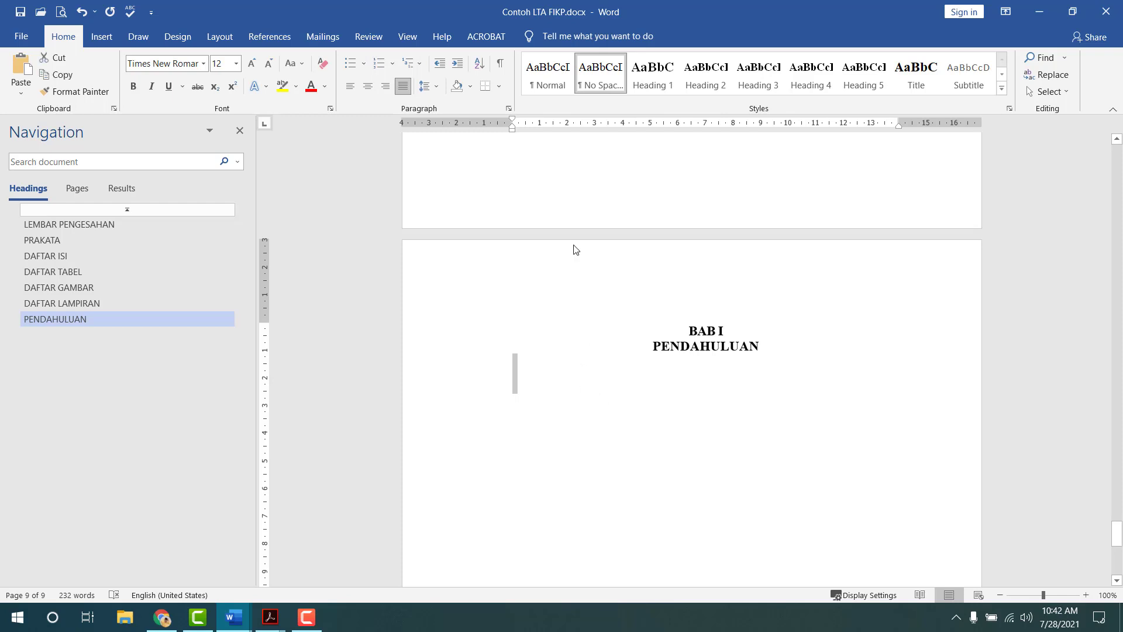
{"action": "left_click", "coordinate": [431, 88]}
{"action": "left_click", "coordinate": [433, 93]}
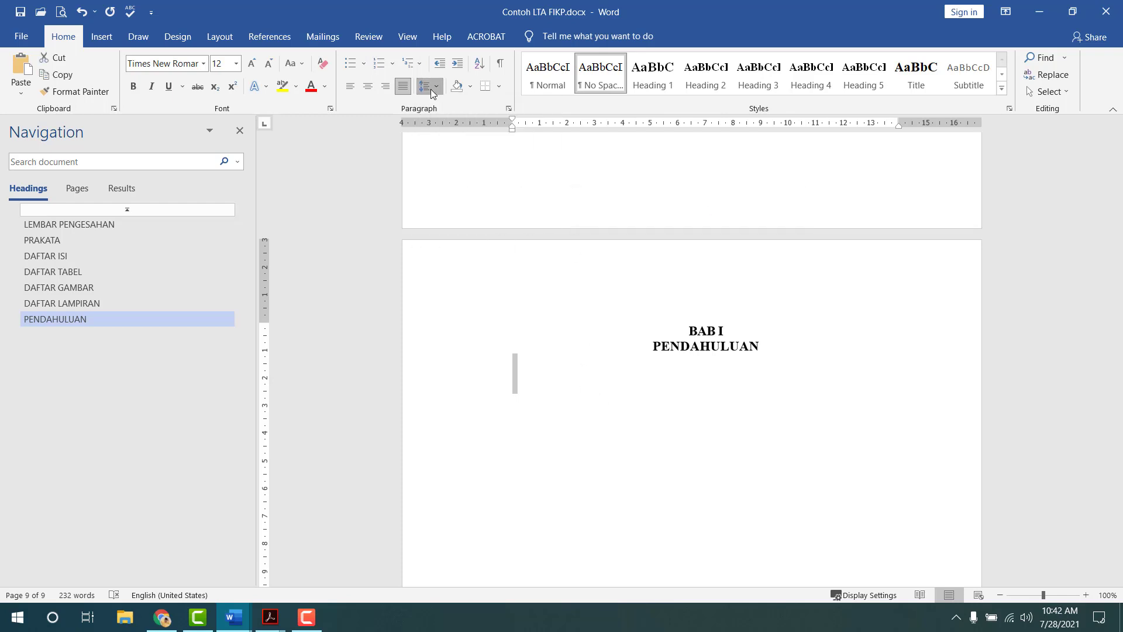
- Type Latar Belakang, Rumusan Masalah, Tujuan and Manfaat as separate lines, then select them
{"action": "left_click", "coordinate": [566, 396]}
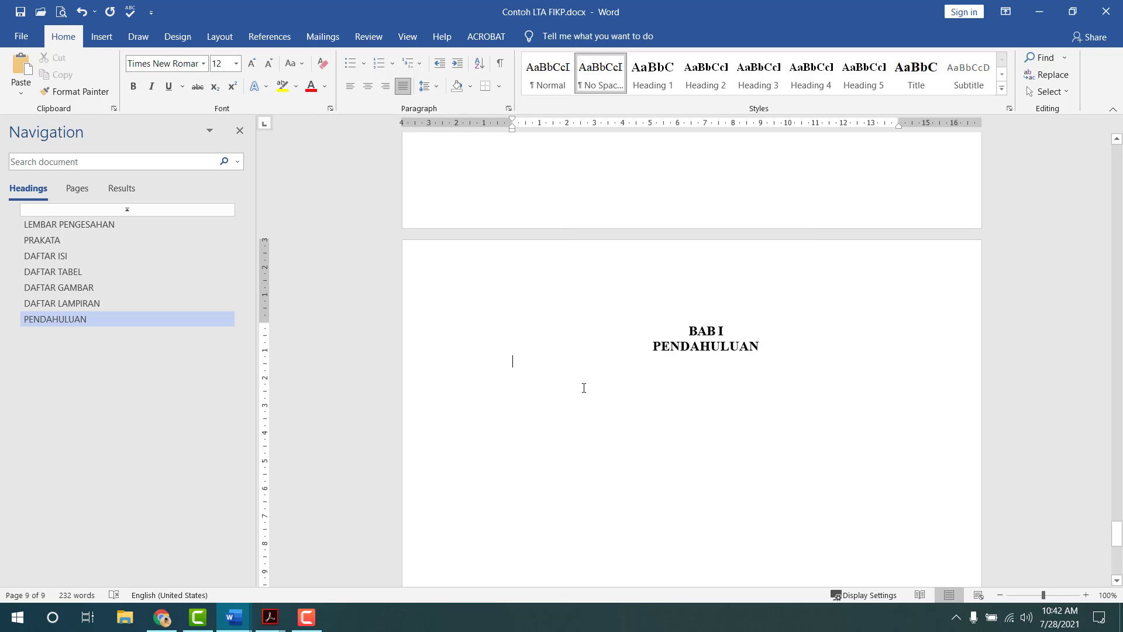
{"action": "type", "text": "Lat"}
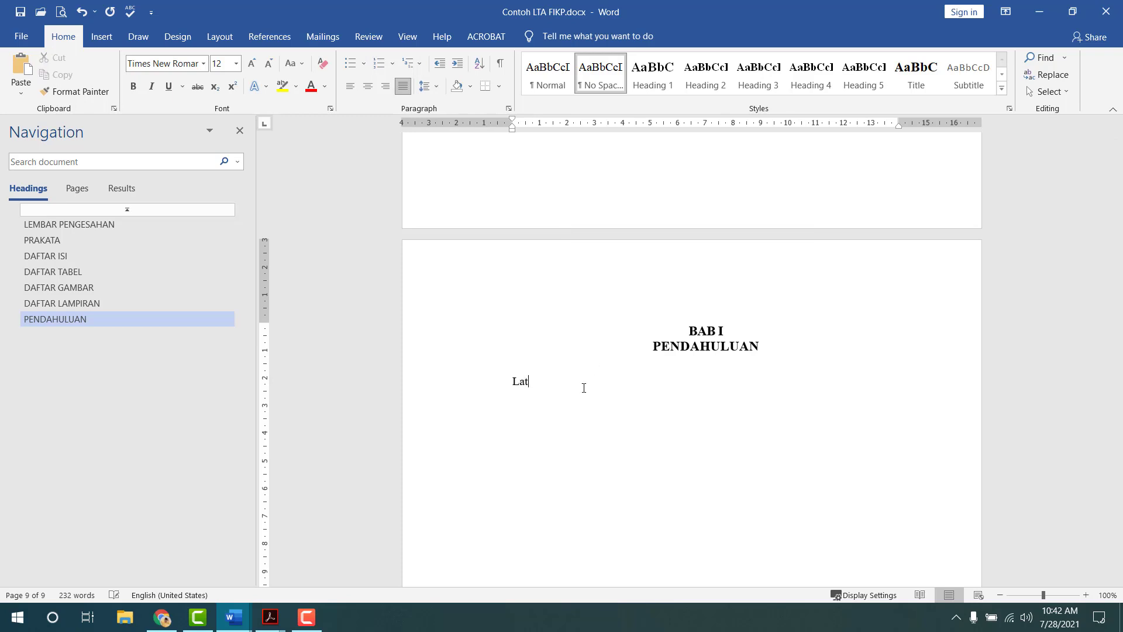
{"action": "type", "text": "ar Belakang"}
{"action": "key", "text": "BackSpace"}
{"action": "type", "text": "RUmusan Masa"}
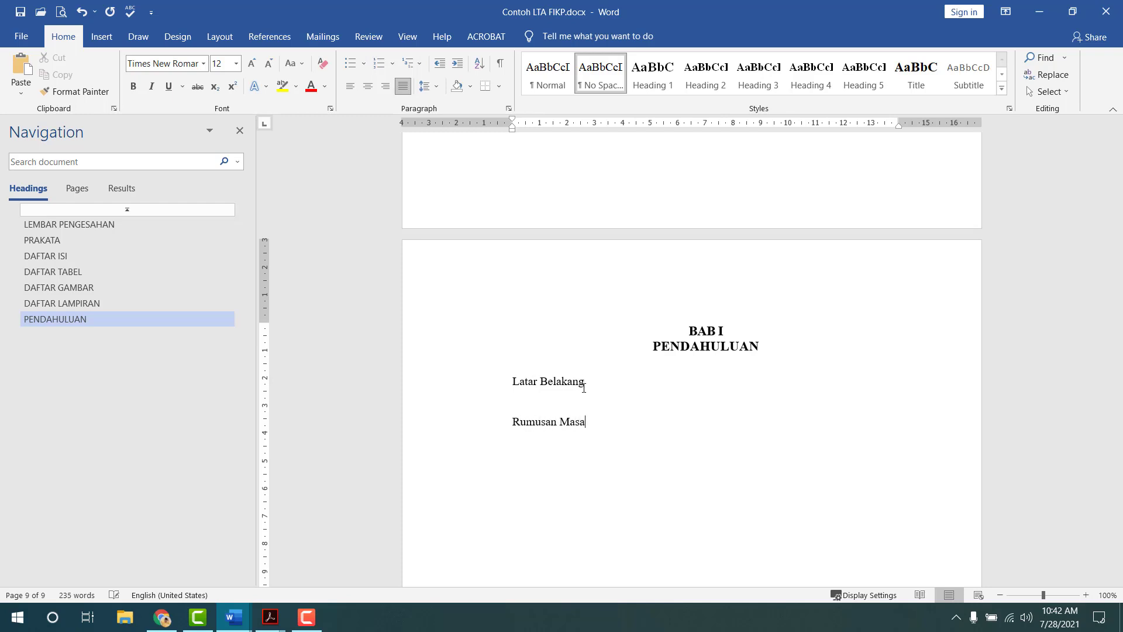
{"action": "type", "text": "lahujua"}
{"action": "type", "text": "nfaat"}
{"action": "left_click_drag", "start_coordinate": [588, 387], "coordinate": [556, 508]}
- Apply Heading 2 to Latar Belakang, Rumusan Masalah, Tujuan and Manfaat
{"action": "left_click", "coordinate": [516, 386]}
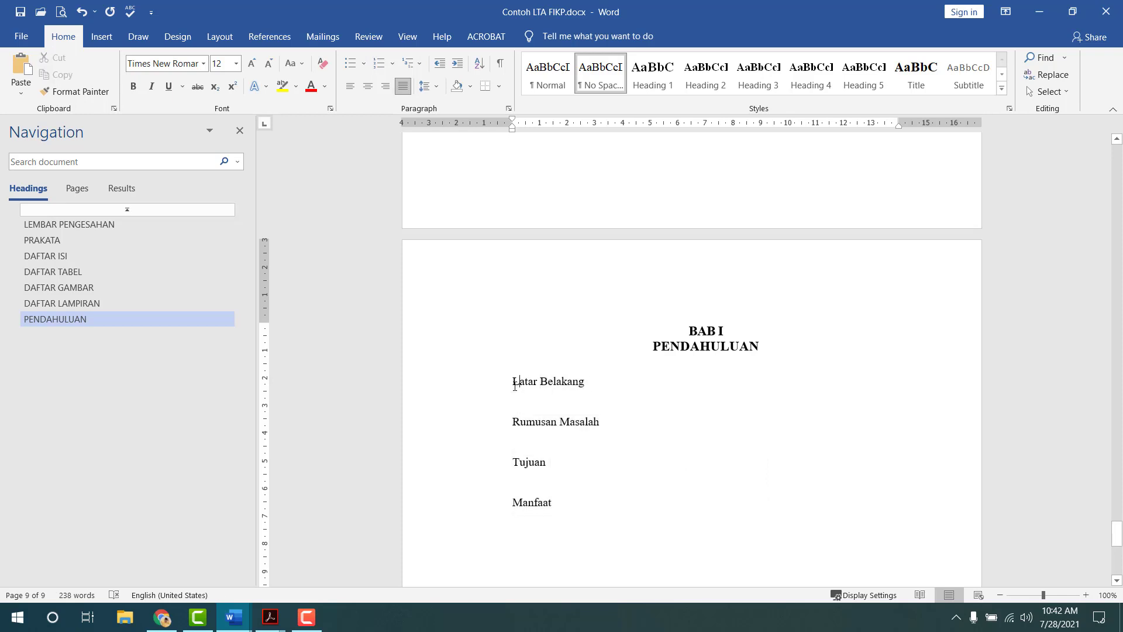
{"action": "left_click", "coordinate": [702, 76]}
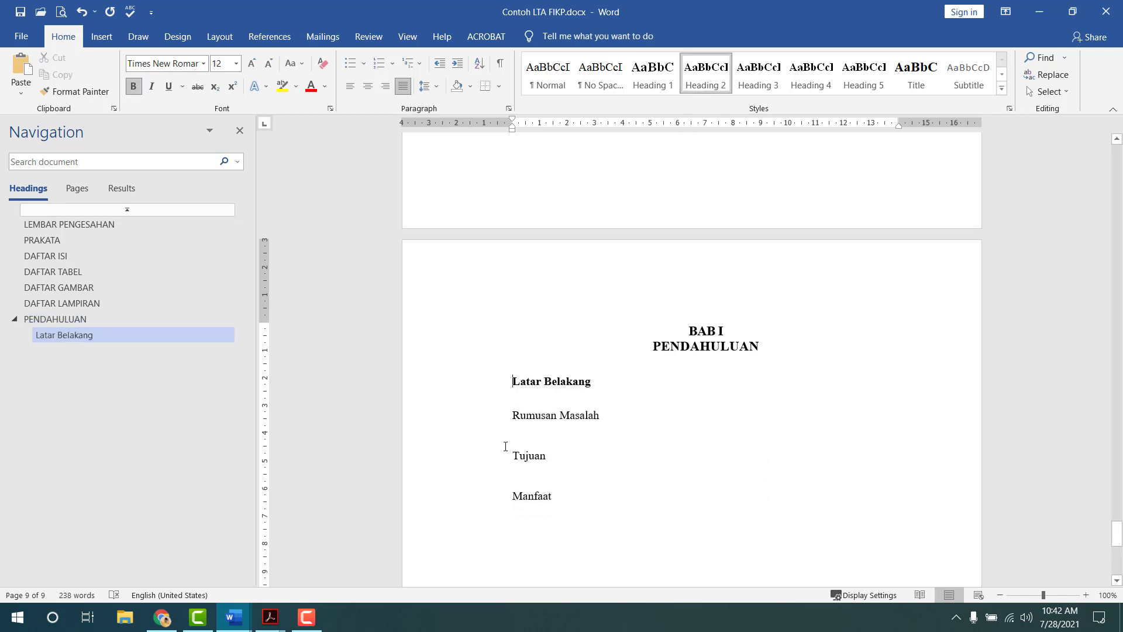
{"action": "left_click", "coordinate": [517, 414]}
{"action": "left_click", "coordinate": [715, 77]}
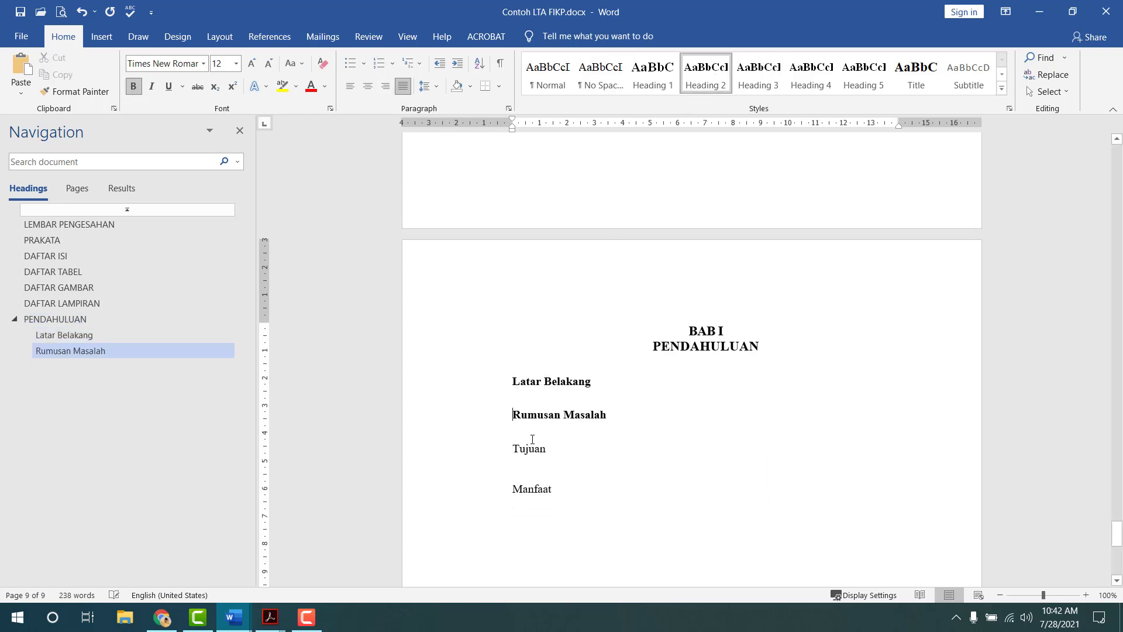
{"action": "left_click", "coordinate": [514, 451]}
{"action": "left_click", "coordinate": [702, 88]}
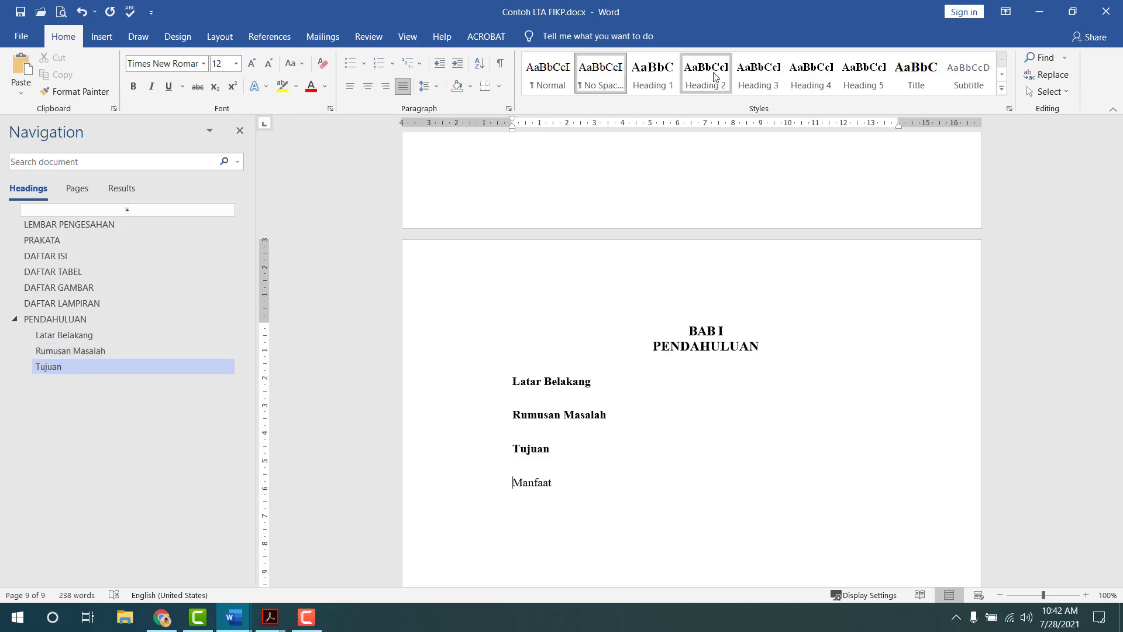
{"action": "left_click", "coordinate": [719, 79]}
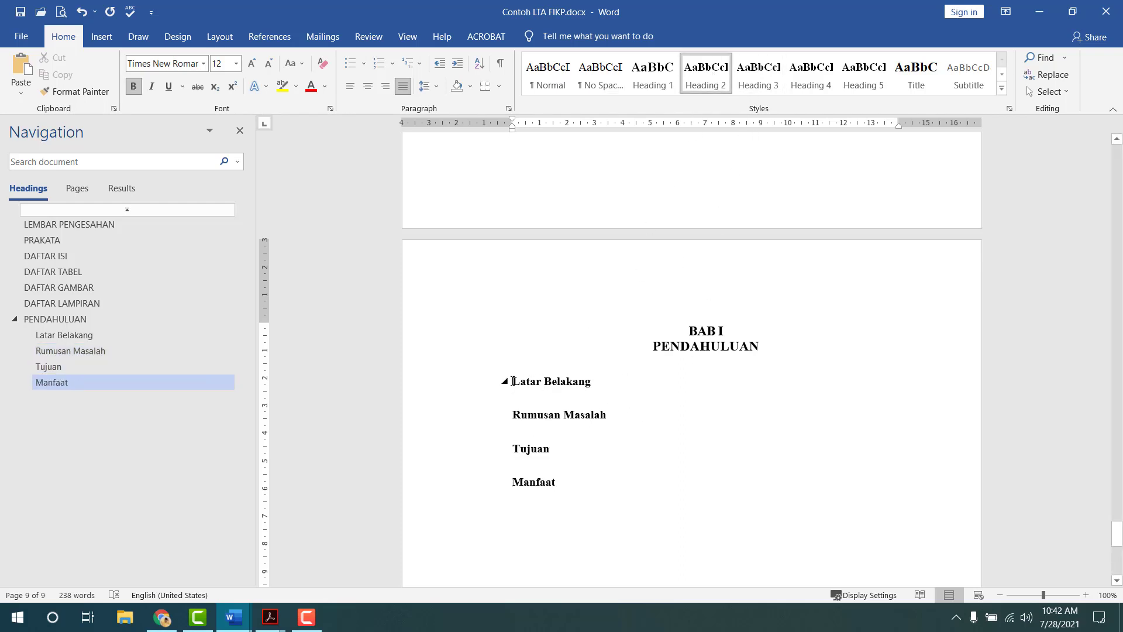
- Widen the line spacing of the four subheadings
{"action": "left_click_drag", "start_coordinate": [510, 383], "coordinate": [597, 512]}
{"action": "left_click", "coordinate": [416, 88]}
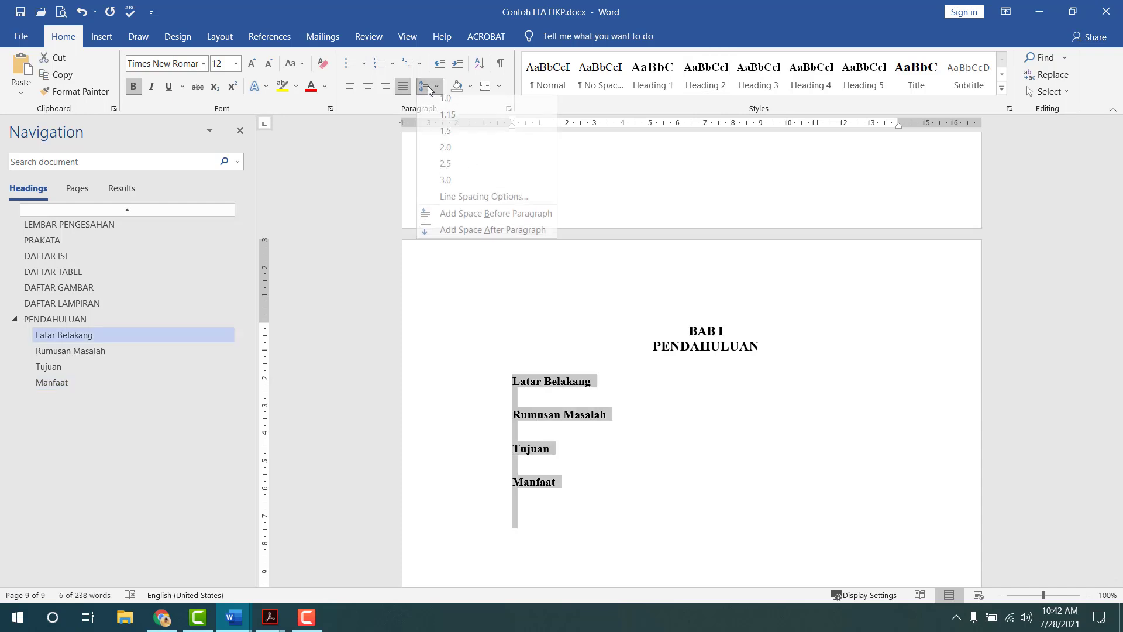
{"action": "left_click", "coordinate": [464, 144]}
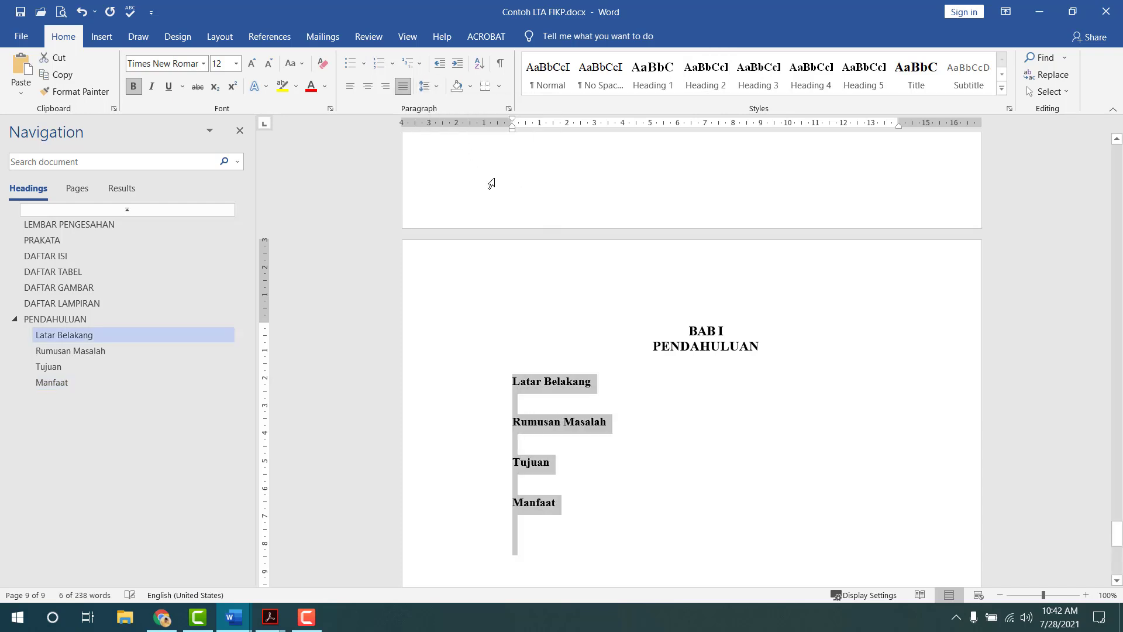
{"action": "left_click", "coordinate": [715, 413]}
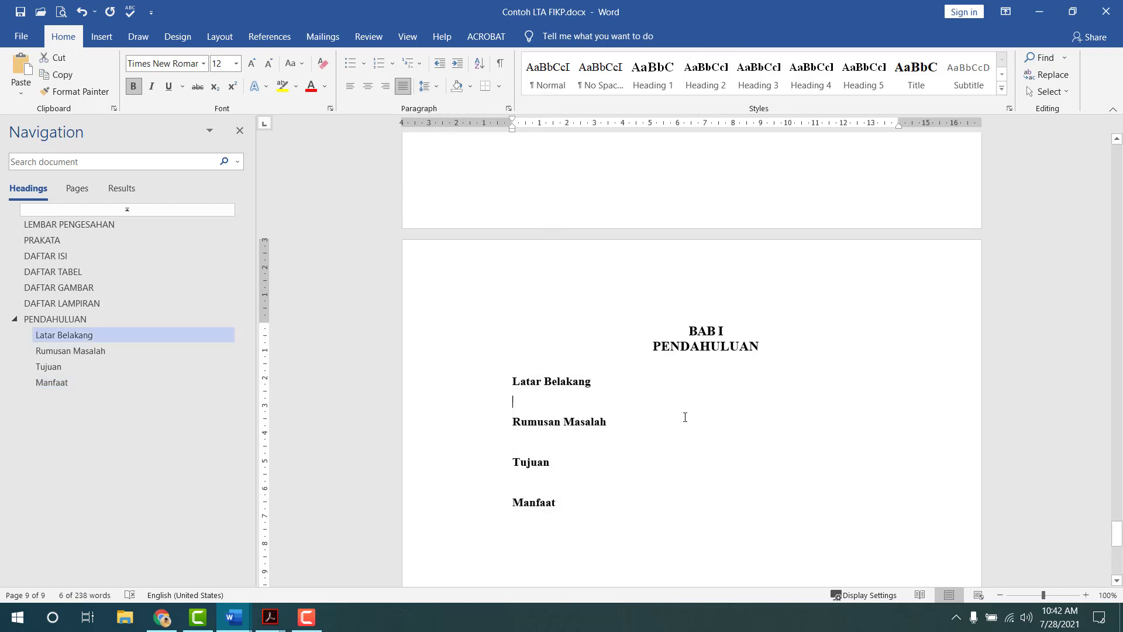
- Number Latar Belakang as 1.1. with left indent 0 and hanging indent 0.5
{"action": "left_click", "coordinate": [513, 385]}
{"action": "type", "text": "1.1."}
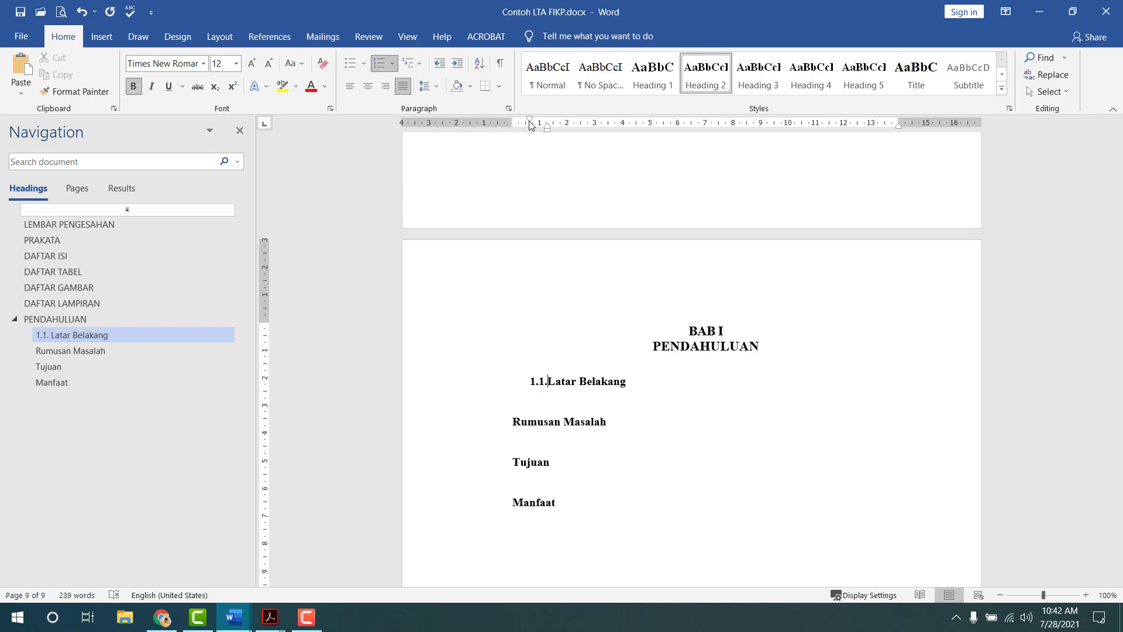
{"action": "double_click", "coordinate": [530, 123]}
{"action": "key", "text": "Tab"}
{"action": "key", "text": "Tab"}
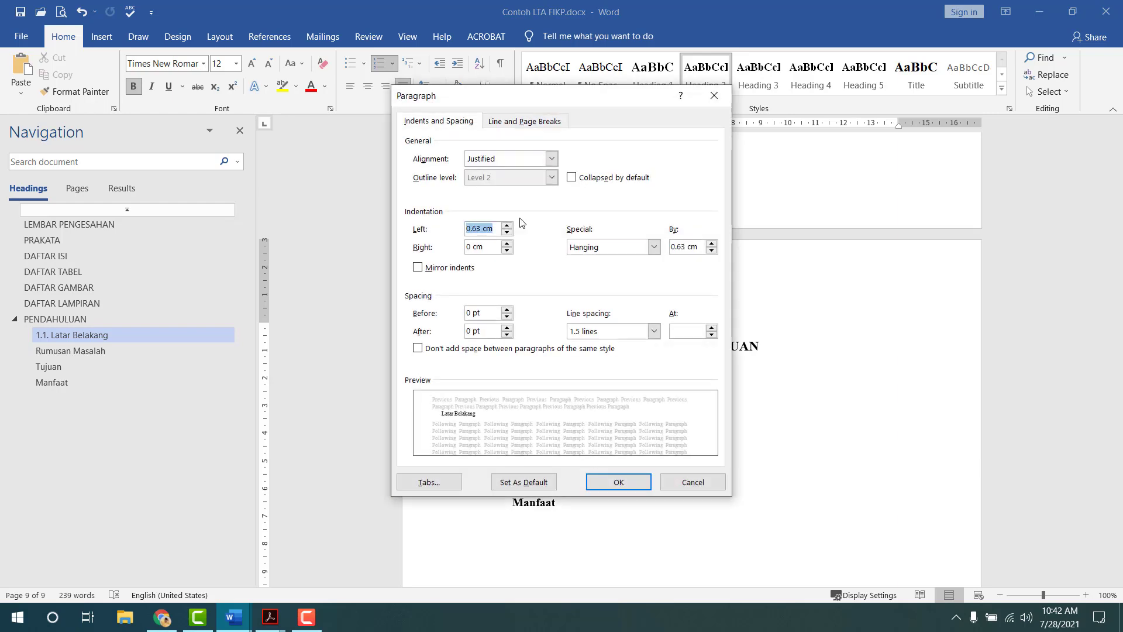
{"action": "type", "text": "0"}
{"action": "key", "text": "Tab"}
{"action": "key", "text": "Tab"}
{"action": "key", "text": "Tab"}
{"action": "type", "text": "0.5"}
{"action": "key", "text": "Return"}
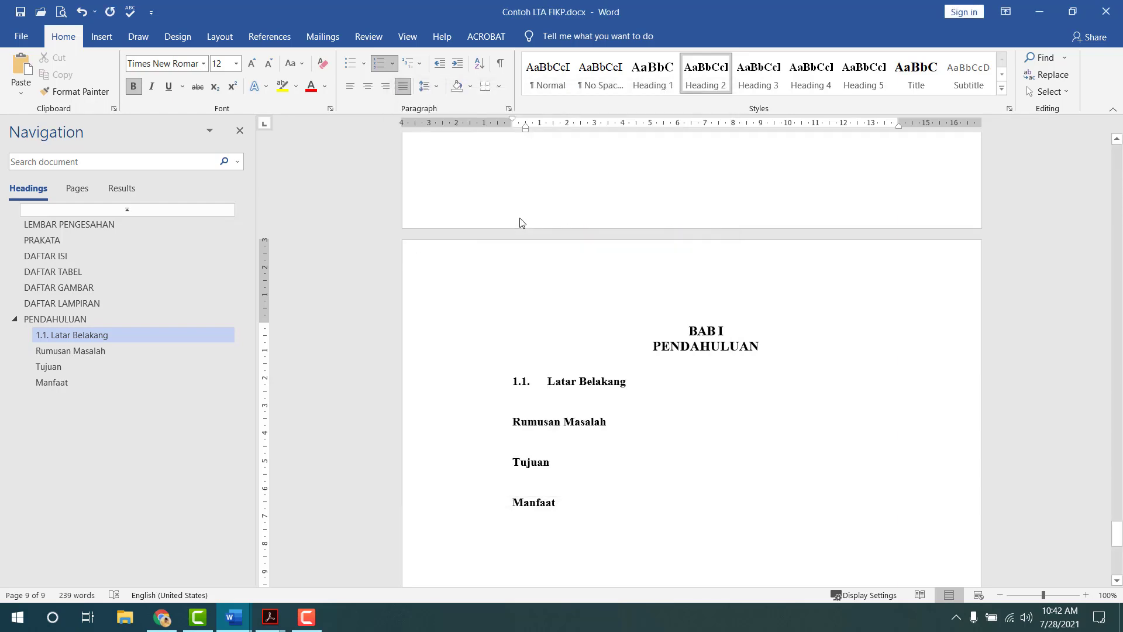
- Raise the hanging indent of 1.1. Latar Belakang slightly in the Paragraph settings
{"action": "double_click", "coordinate": [527, 126]}
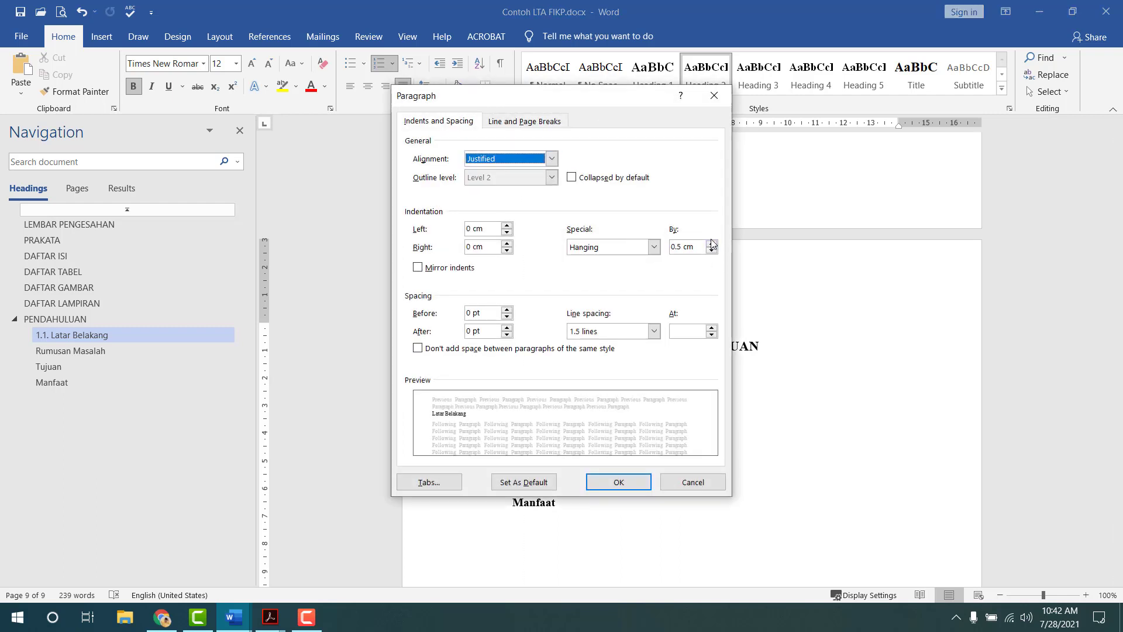
{"action": "left_click", "coordinate": [713, 244]}
{"action": "left_click", "coordinate": [620, 480]}
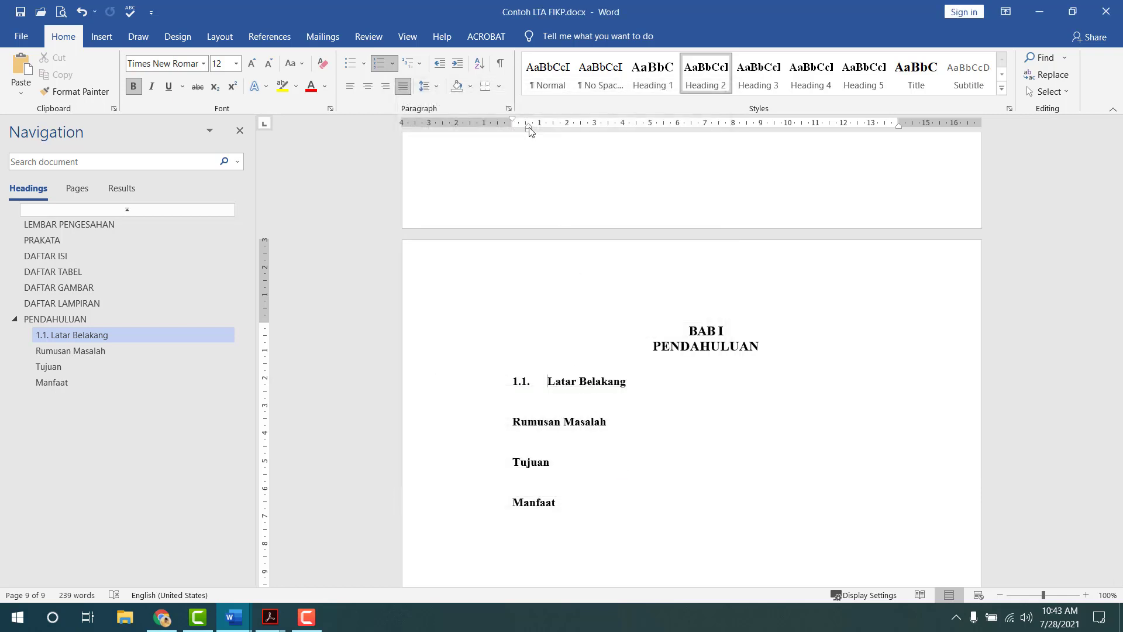
{"action": "left_click_drag", "start_coordinate": [529, 129], "coordinate": [530, 130]}
{"action": "double_click", "coordinate": [530, 129]}
{"action": "left_click", "coordinate": [711, 243]}
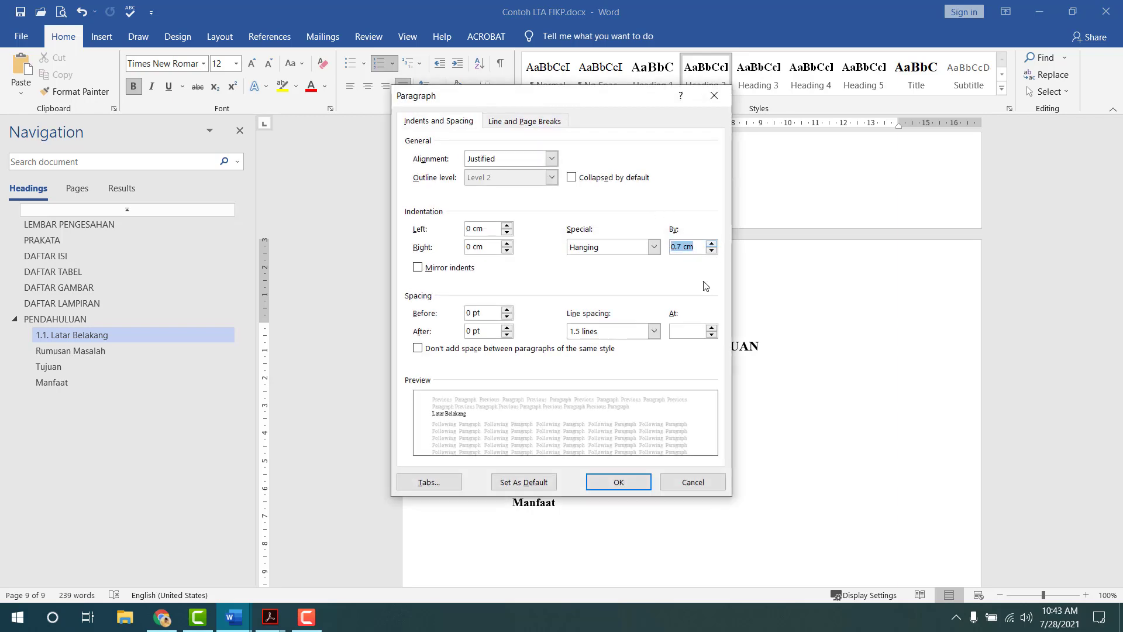
{"action": "left_click", "coordinate": [617, 483]}
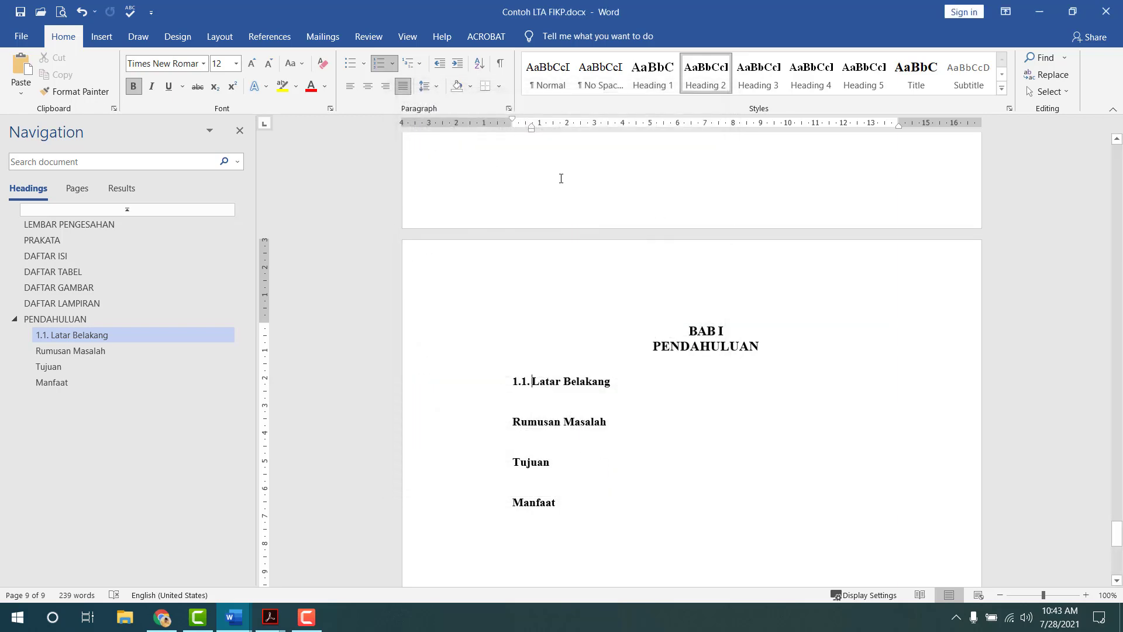
{"action": "double_click", "coordinate": [531, 128]}
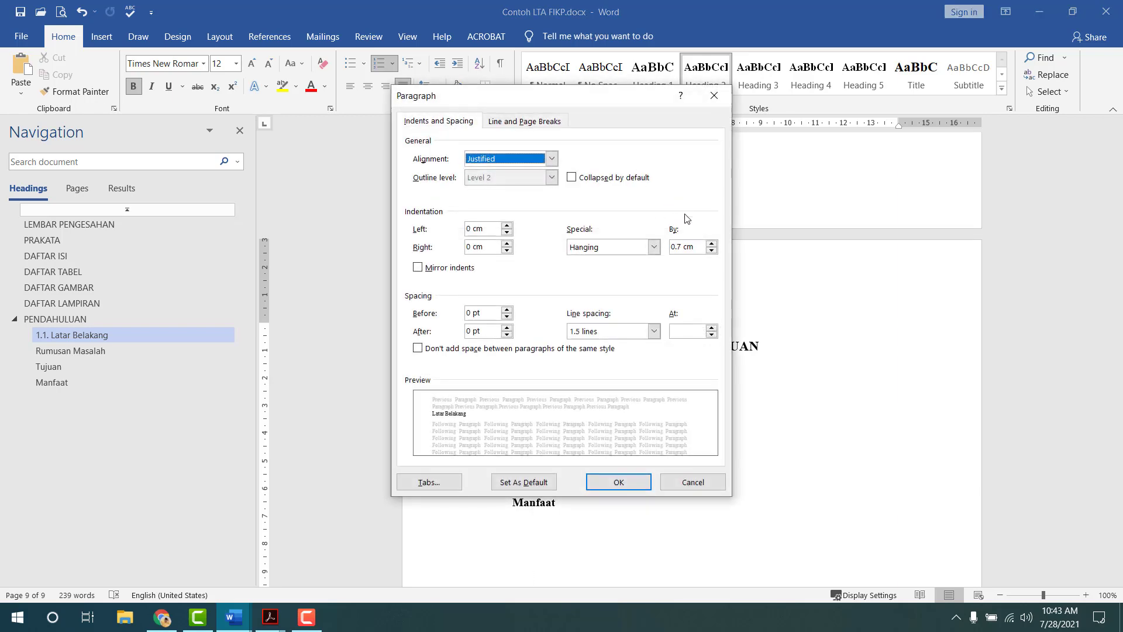
{"action": "left_click", "coordinate": [711, 245]}
{"action": "left_click", "coordinate": [618, 482]}
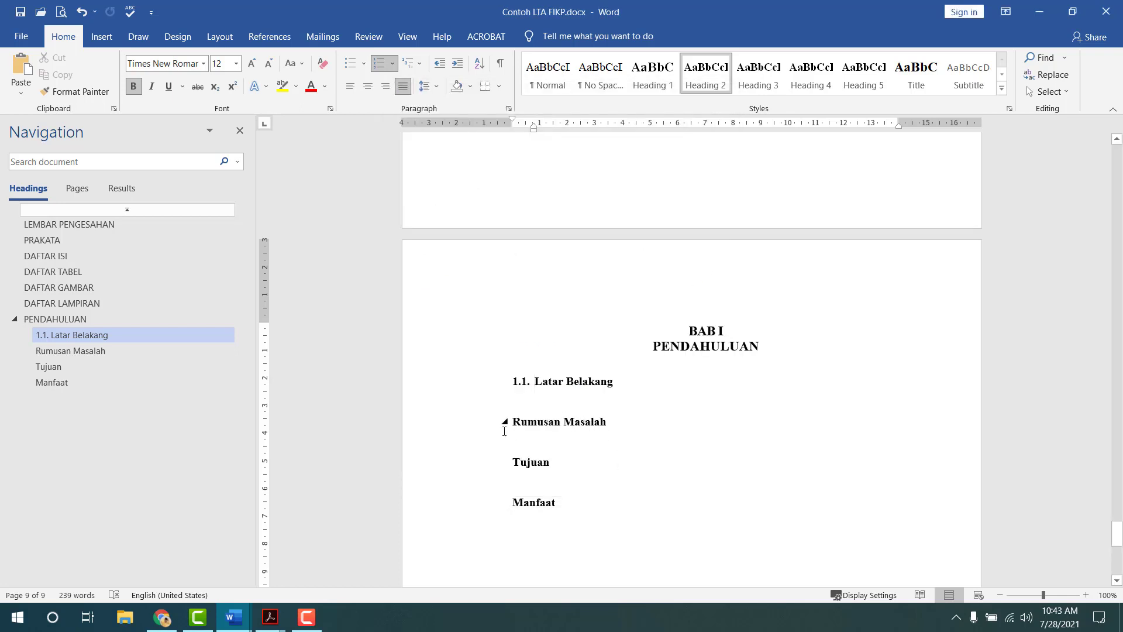
- Number Rumusan Masalah as 1.2. with left indent 0 and hanging indent 0.8
{"action": "type", "text": "1.2."}
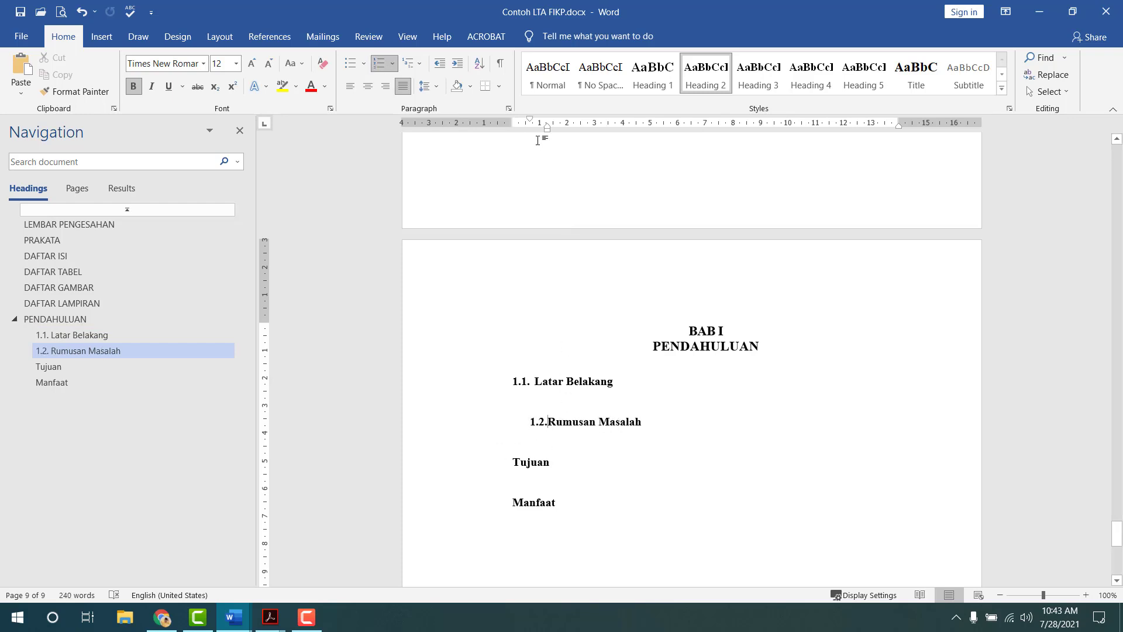
{"action": "double_click", "coordinate": [532, 120]}
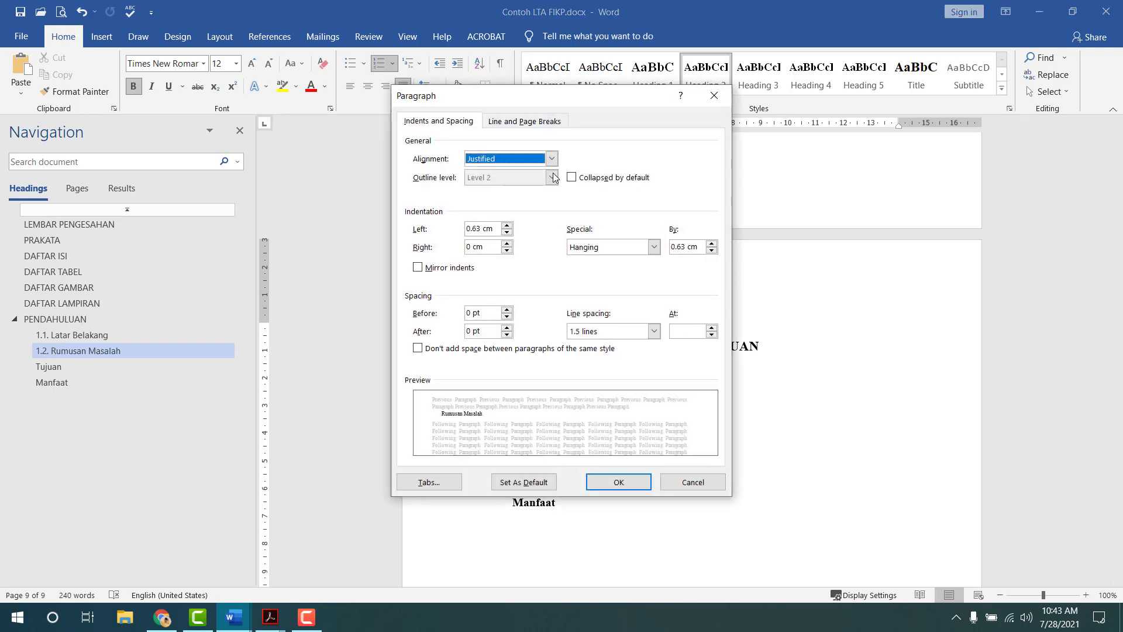
{"action": "key", "text": "Tab"}
{"action": "type", "text": "0"}
{"action": "key", "text": "Tab"}
{"action": "key", "text": "Tab"}
{"action": "key", "text": "Tab"}
{"action": "type", "text": "0"}
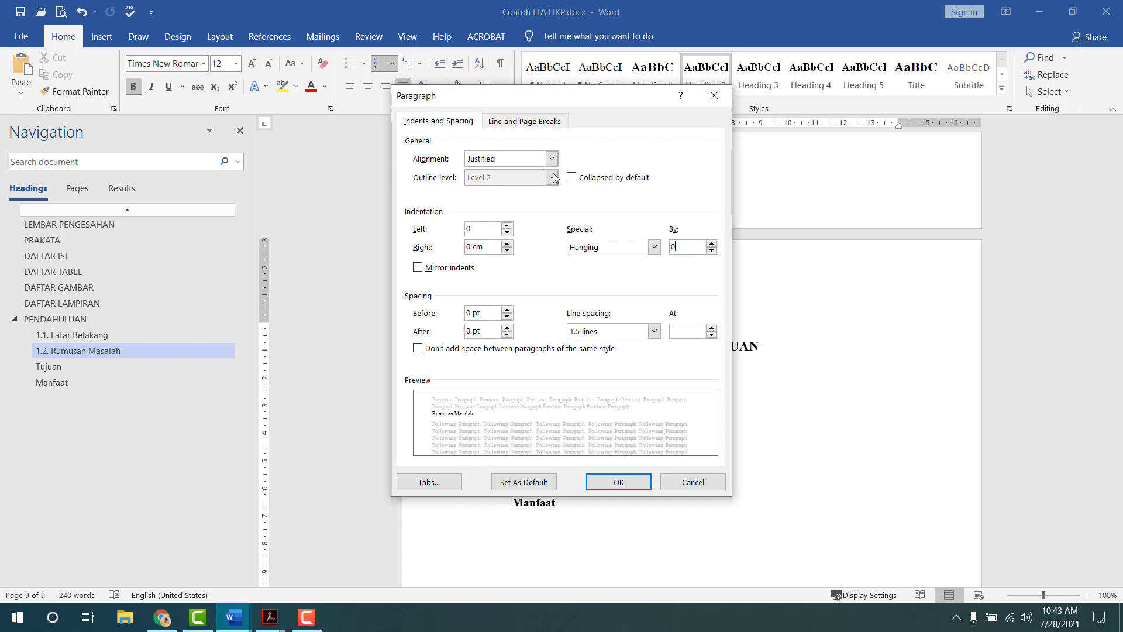
{"action": "type", "text": ".8"}
{"action": "key", "text": "Return"}
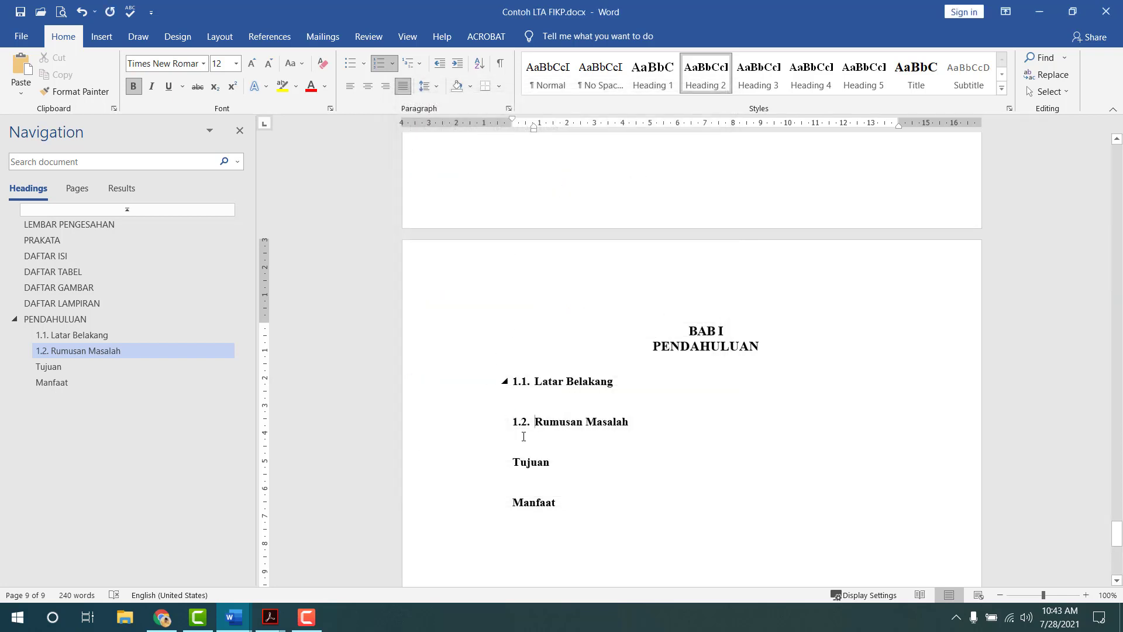
- Number Tujuan as 1.3. with left indent 0 and a hanging indent
{"action": "left_click", "coordinate": [516, 463]}
{"action": "type", "text": "1.3."}
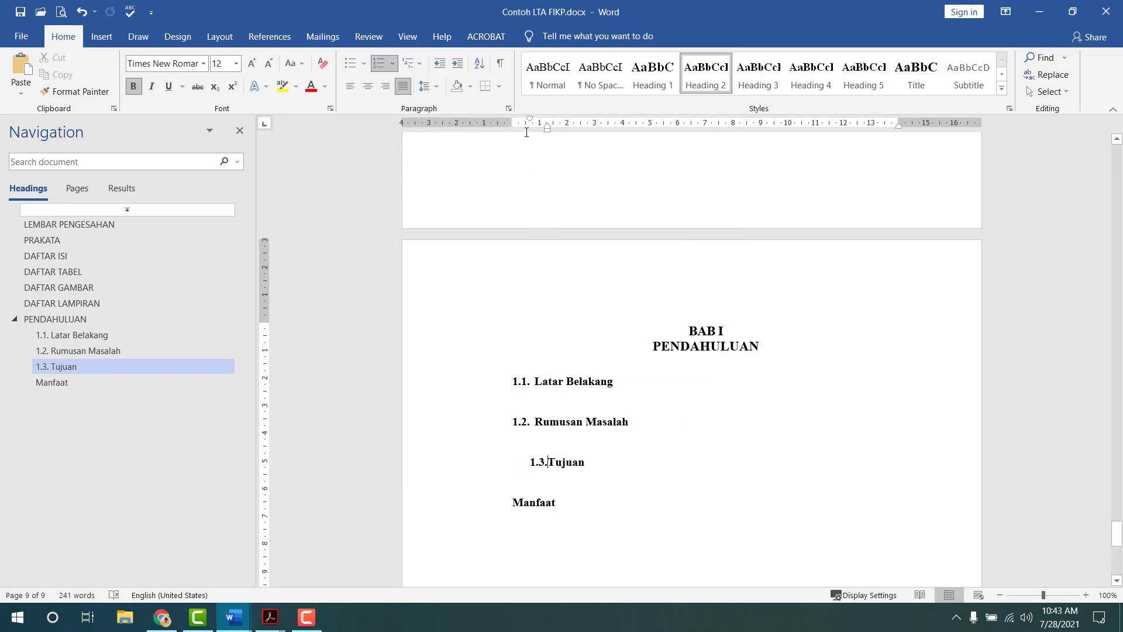
{"action": "double_click", "coordinate": [531, 121]}
{"action": "key", "text": "Tab"}
{"action": "key", "text": "Tab"}
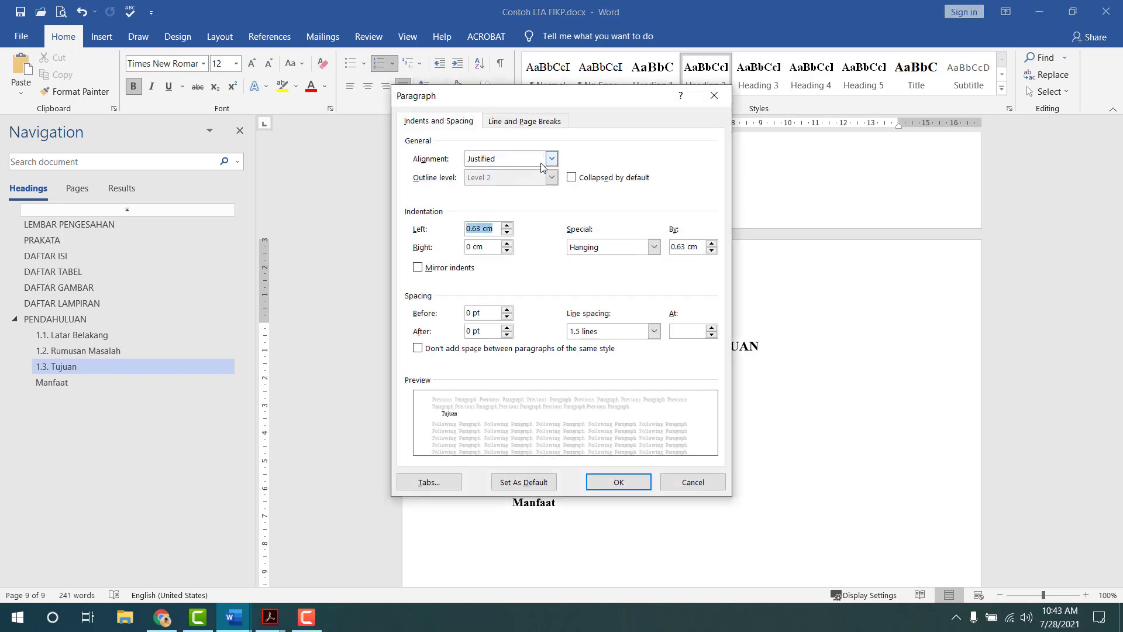
{"action": "type", "text": "0"}
{"action": "key", "text": "Tab"}
{"action": "key", "text": "Tab"}
{"action": "key", "text": "Tab"}
{"action": "type", "text": "0."}
{"action": "key", "text": "Return"}
- Number Manfaat as 1.4. with left indent 0 and hanging indent 0.0
{"action": "left_click", "coordinate": [535, 462]}
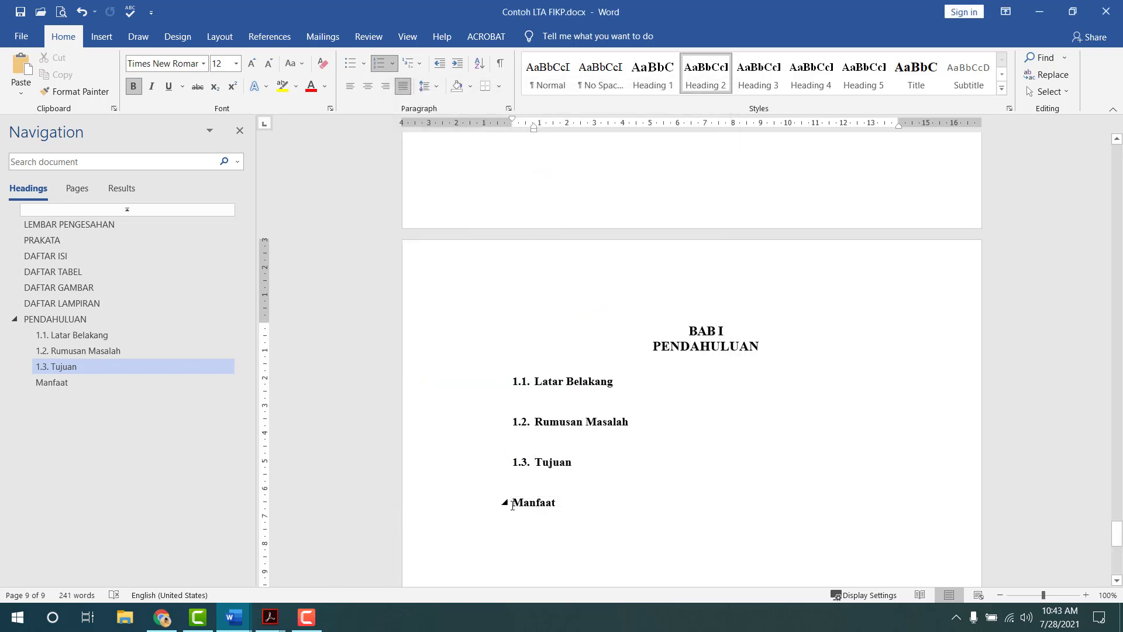
{"action": "left_click", "coordinate": [512, 503]}
{"action": "type", "text": "1.4."}
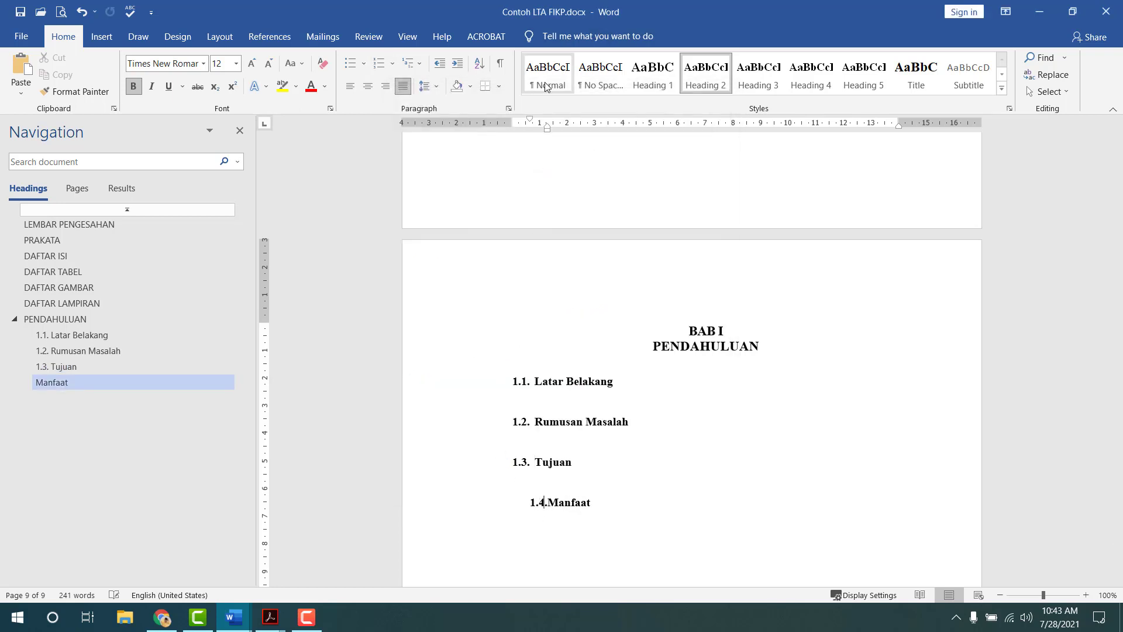
{"action": "double_click", "coordinate": [533, 122]}
{"action": "key", "text": "Tab"}
{"action": "key", "text": "Tab"}
{"action": "type", "text": "0"}
{"action": "key", "text": "Tab"}
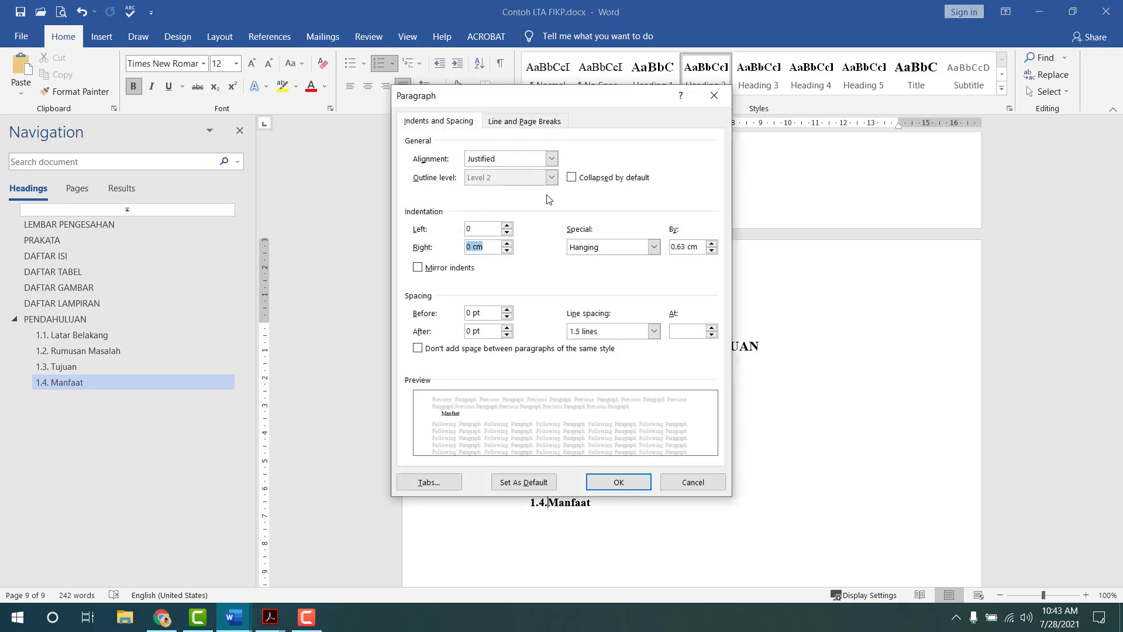
{"action": "key", "text": "Tab"}
{"action": "key", "text": "Tab"}
{"action": "type", "text": "0.0"}
{"action": "key", "text": "Return"}
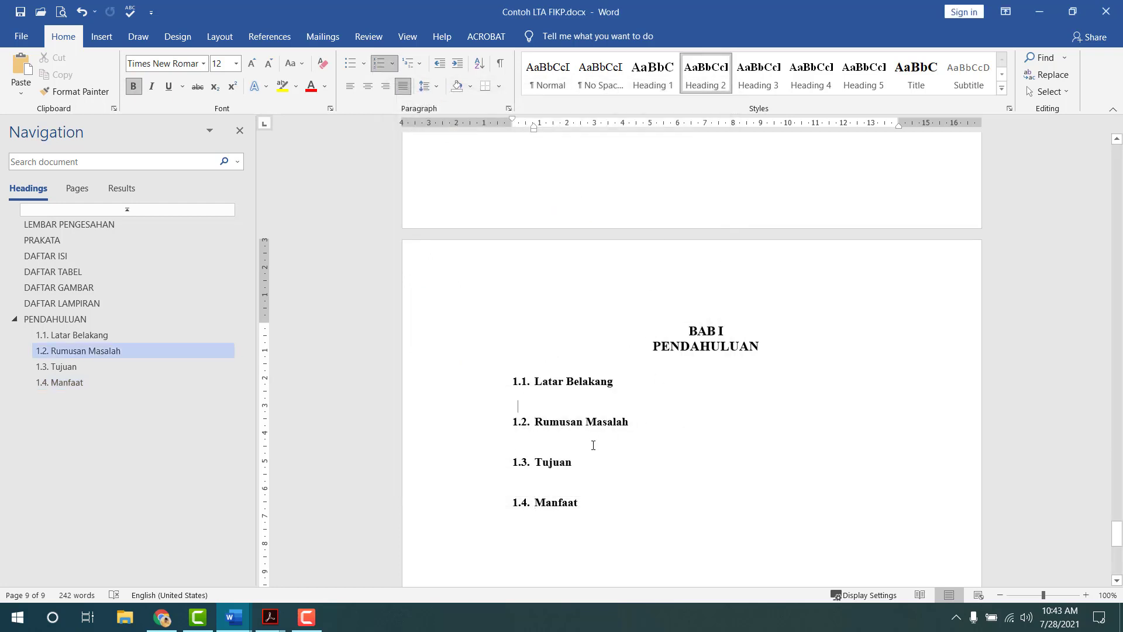
- Add an empty body-text line after 1.1 Latar Belakang, 1.2 Rumusan Masalah and 1.3 Tujuan
{"action": "key", "text": "Up"}
{"action": "key", "text": "Return"}
{"action": "key", "text": "Down"}
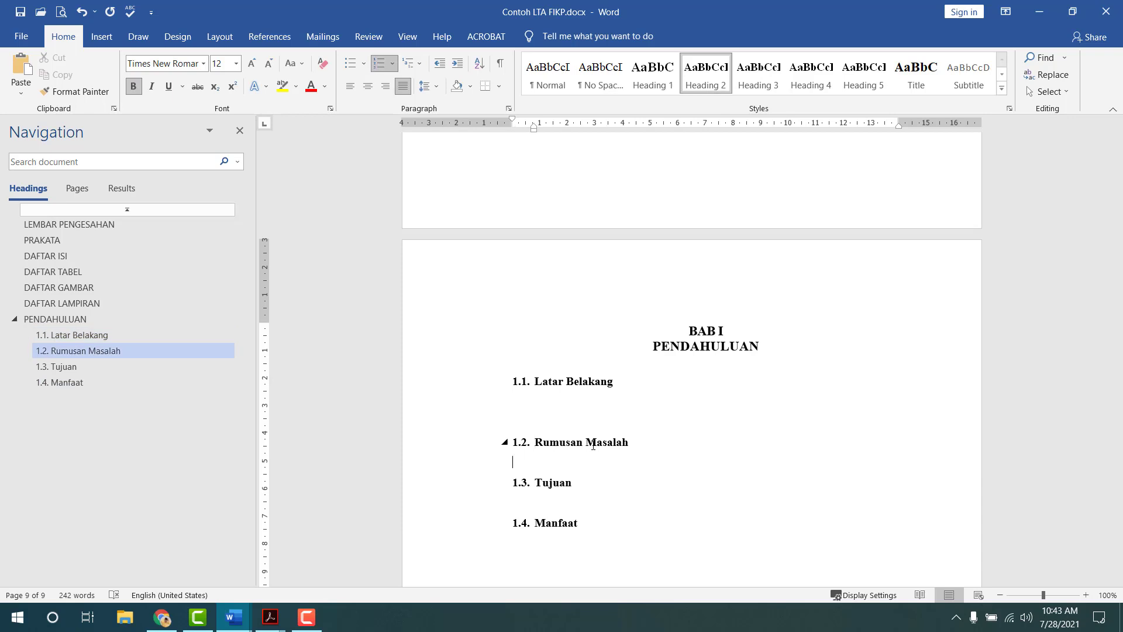
{"action": "key", "text": "Return"}
{"action": "key", "text": "Down"}
{"action": "key", "text": "Down"}
{"action": "key", "text": "Return"}
{"action": "key", "text": "Down"}
{"action": "key", "text": "Down"}
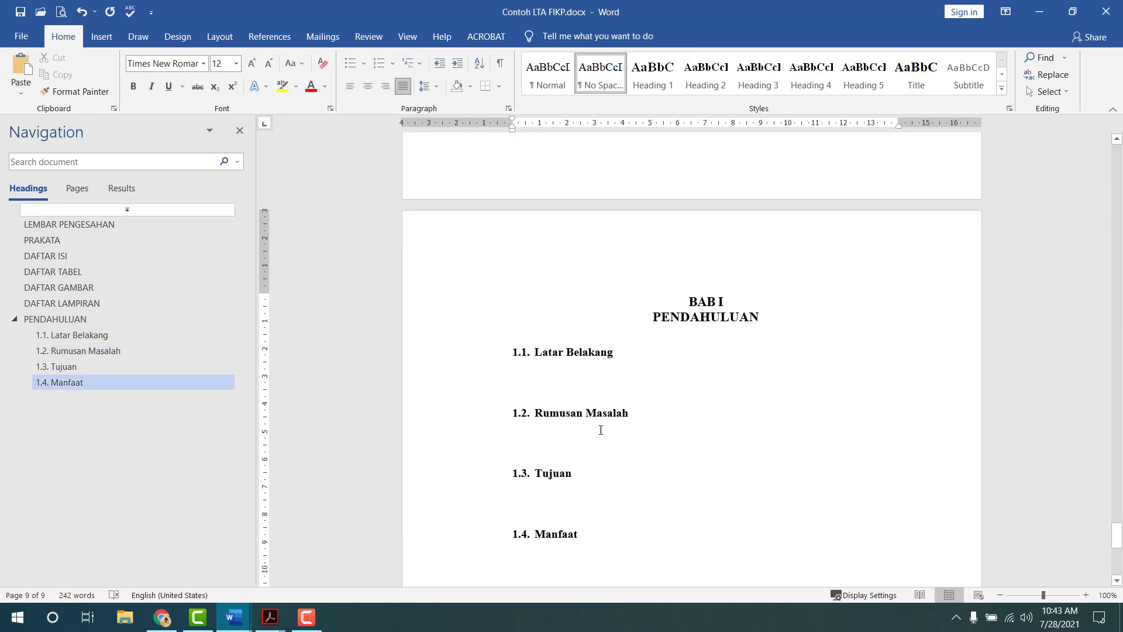
- Briefly enter and exit the page header, then return to the blank line under 1.1
{"action": "double_click", "coordinate": [591, 240]}
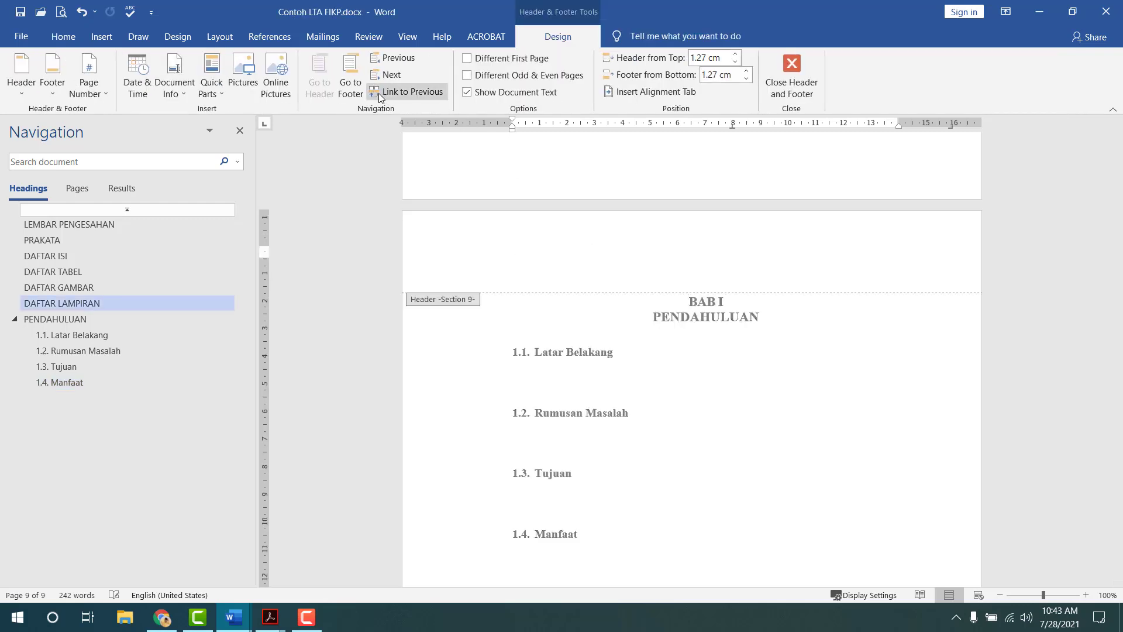
{"action": "left_click", "coordinate": [778, 89]}
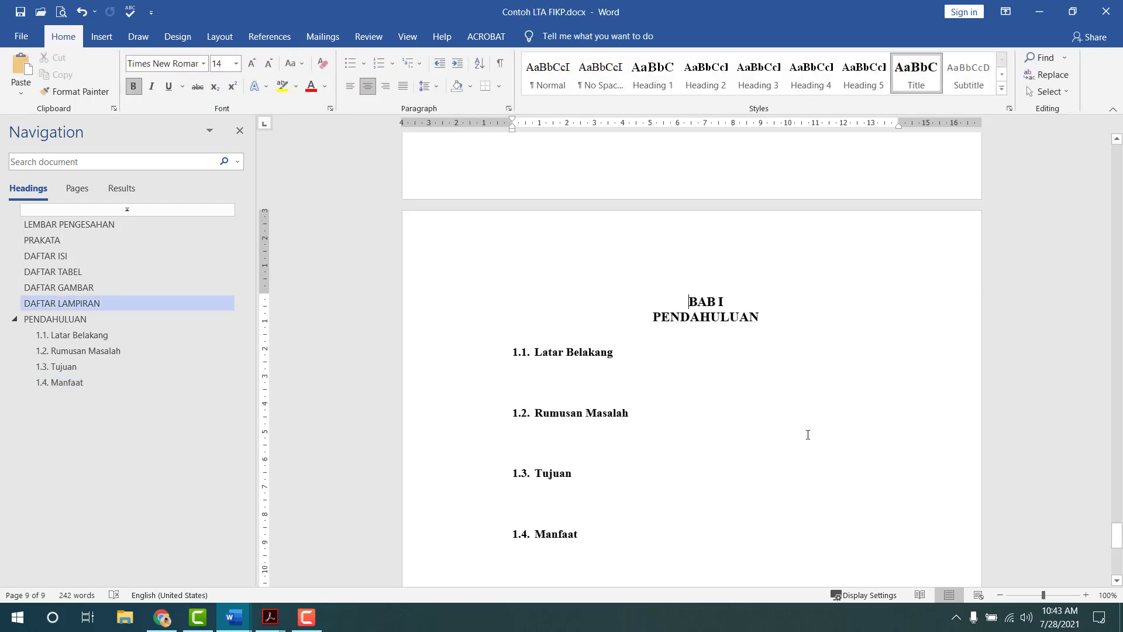
{"action": "scroll", "coordinate": [615, 312], "scroll_direction": "down", "scroll_amount": 5}
{"action": "left_click", "coordinate": [578, 214]}
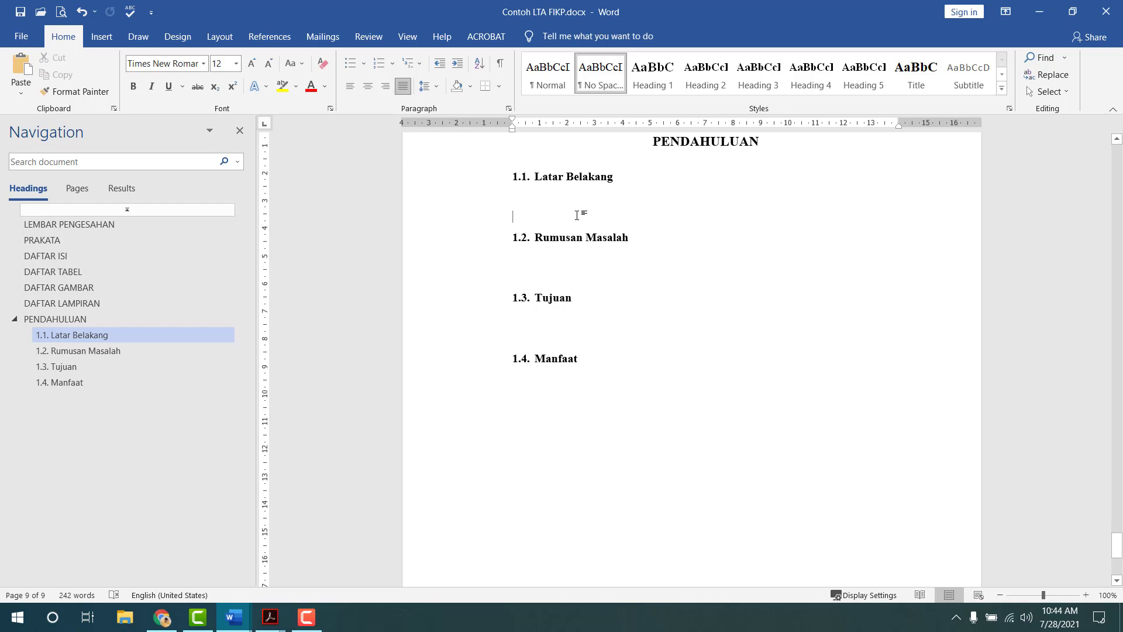
{"action": "scroll", "coordinate": [616, 295], "scroll_direction": "up", "scroll_amount": 3}
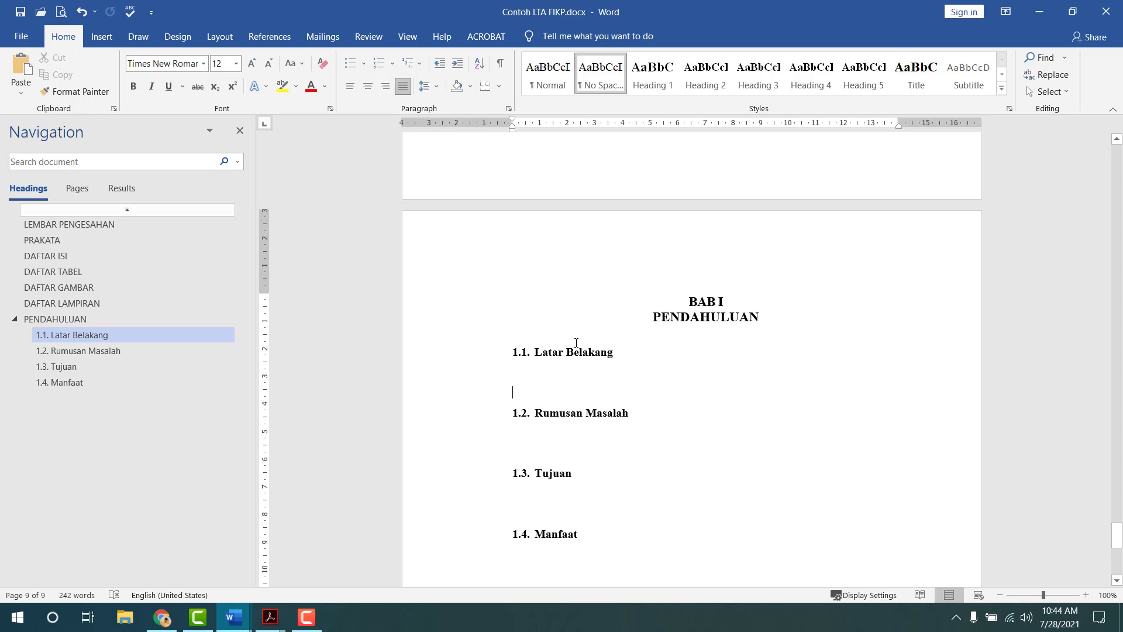
{"action": "scroll", "coordinate": [793, 314], "scroll_direction": "down", "scroll_amount": 8}
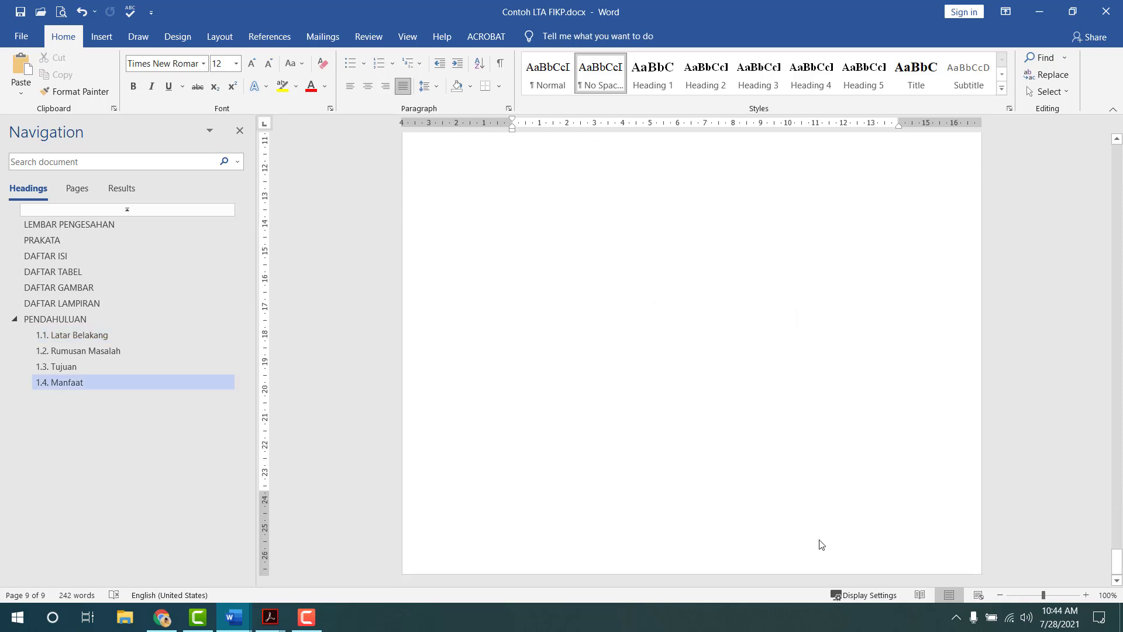
{"action": "scroll", "coordinate": [740, 448], "scroll_direction": "up", "scroll_amount": 8}
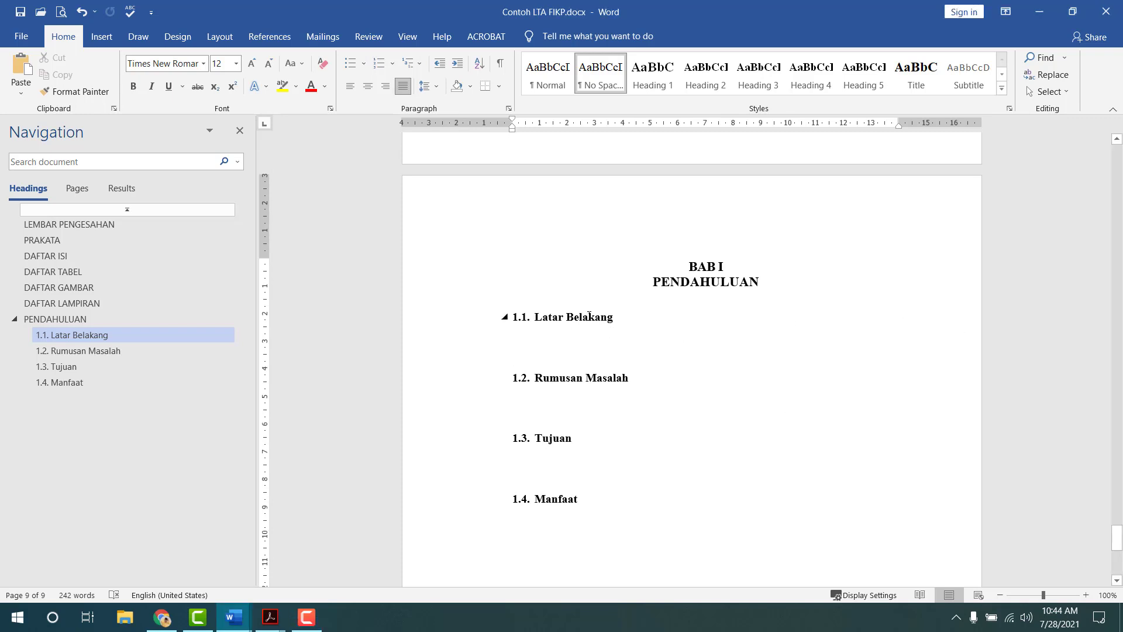
- Insert a Plain Number 3 page number at the top right of the page
{"action": "left_click", "coordinate": [102, 36]}
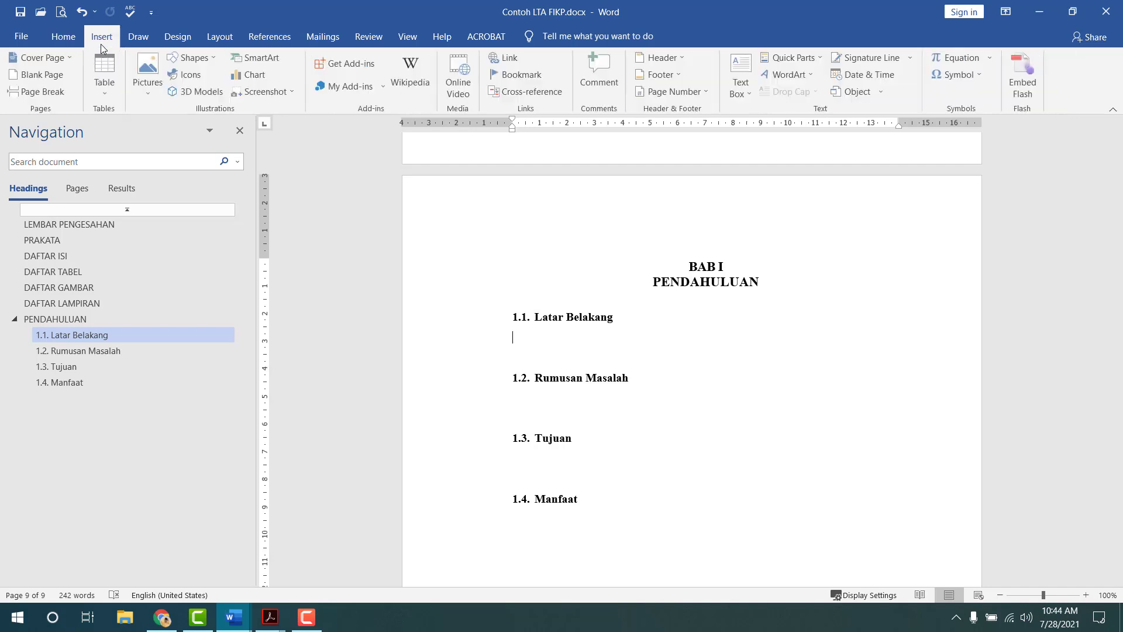
{"action": "left_click", "coordinate": [679, 92]}
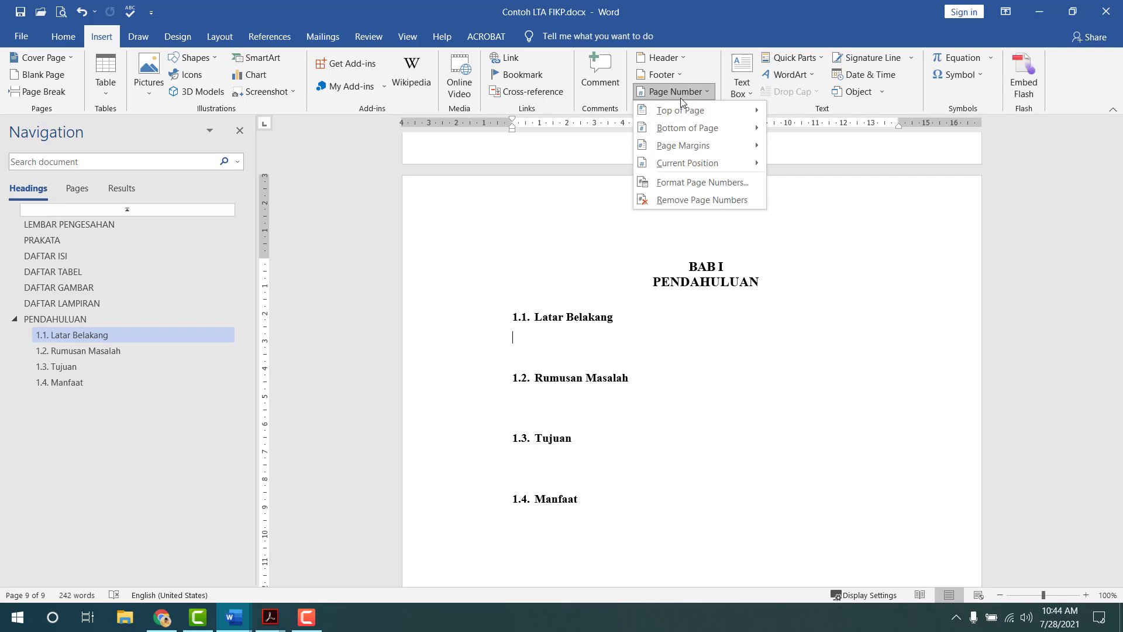
{"action": "mouse_move", "coordinate": [686, 103]}
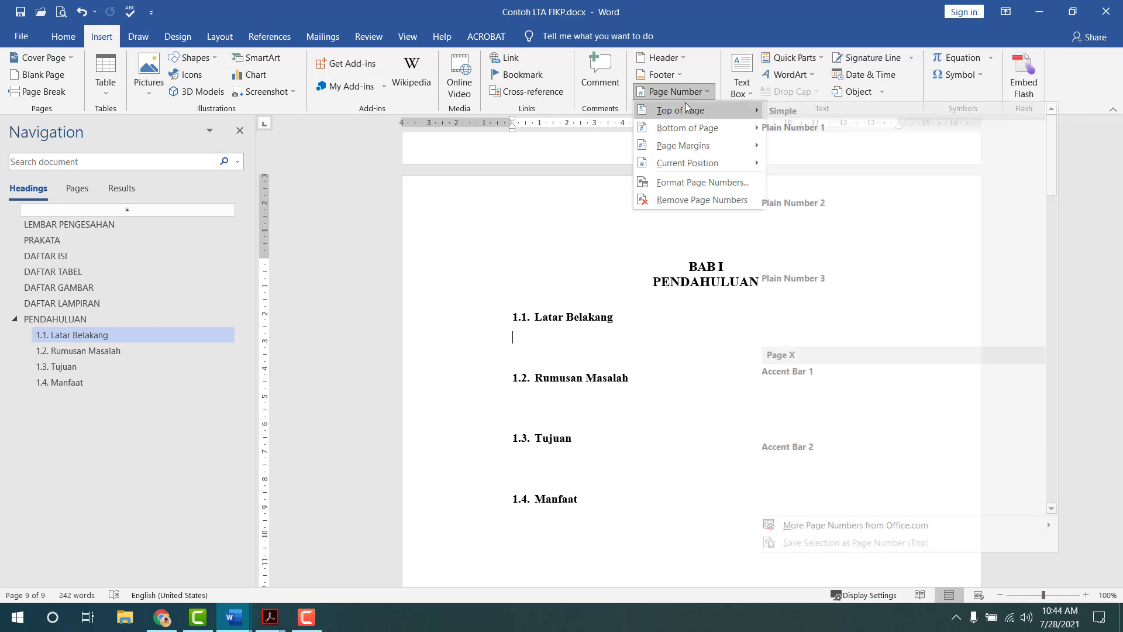
{"action": "left_click", "coordinate": [984, 297]}
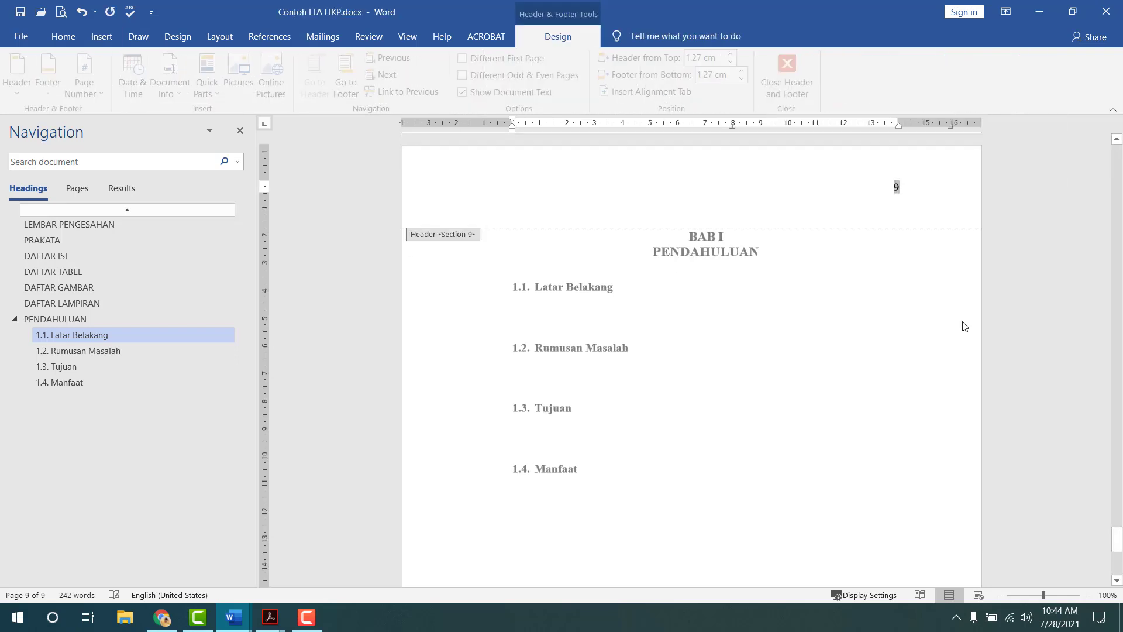
{"action": "scroll", "coordinate": [771, 328], "scroll_direction": "up", "scroll_amount": 8}
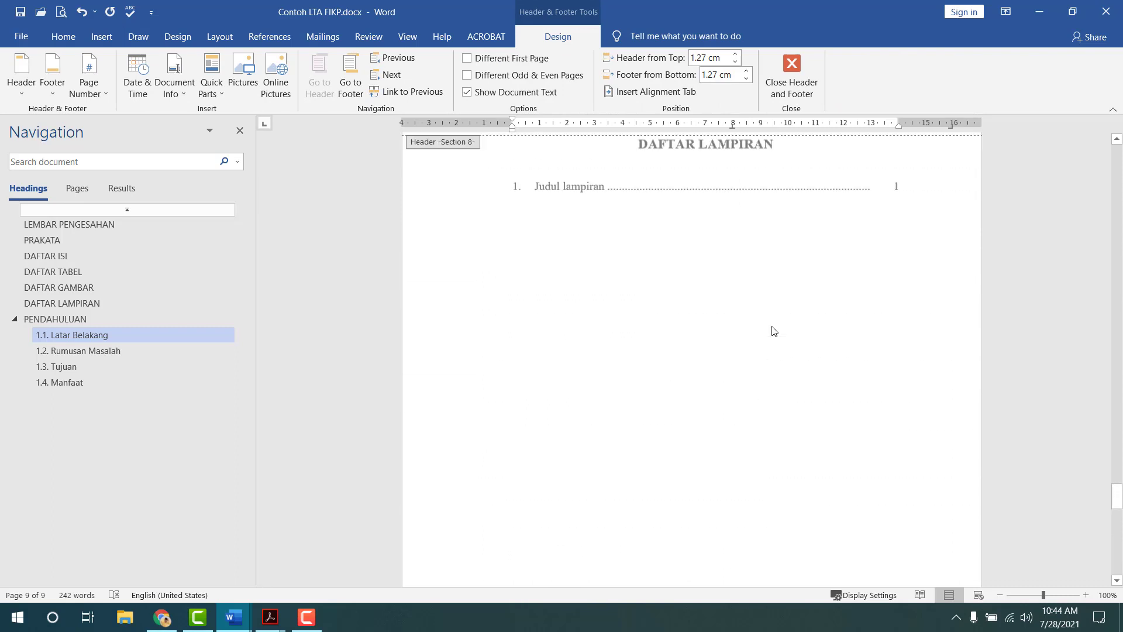
{"action": "scroll", "coordinate": [771, 328], "scroll_direction": "down", "scroll_amount": 8}
{"action": "scroll", "coordinate": [777, 325], "scroll_direction": "down", "scroll_amount": 1}
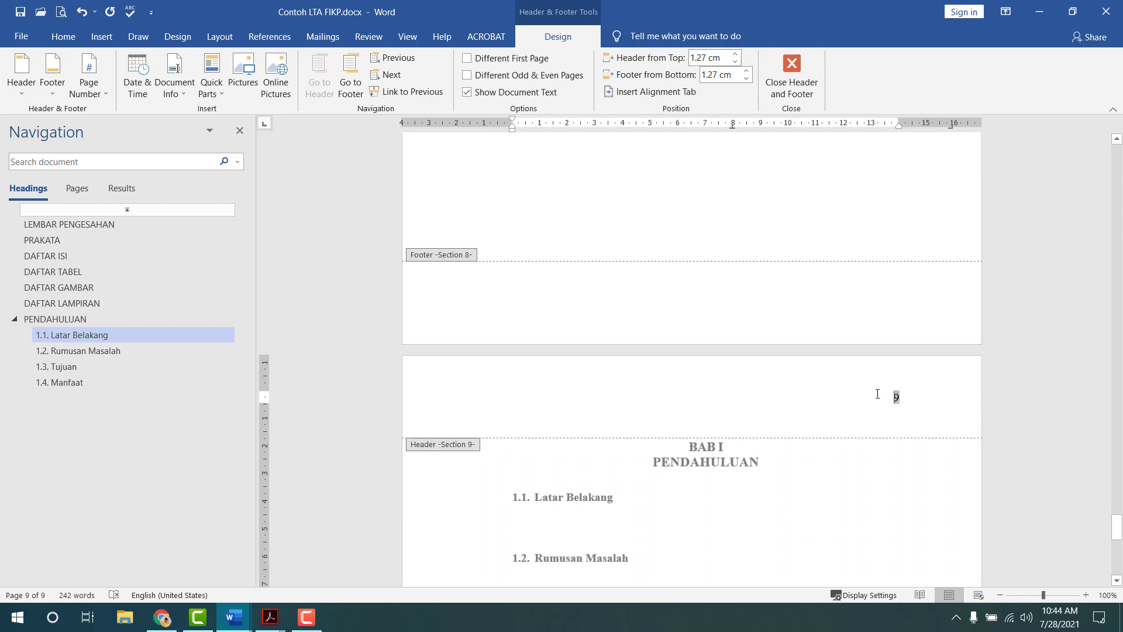
- Restart this section's page numbering at 1 and close the header
{"action": "right_click", "coordinate": [877, 394]}
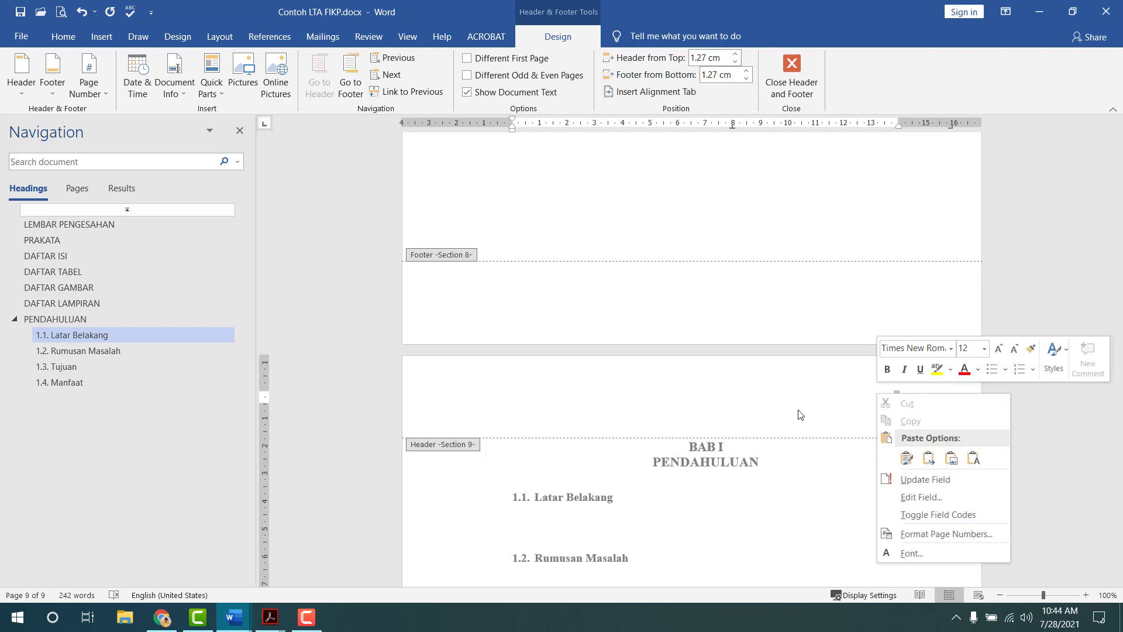
{"action": "key", "text": "Escape"}
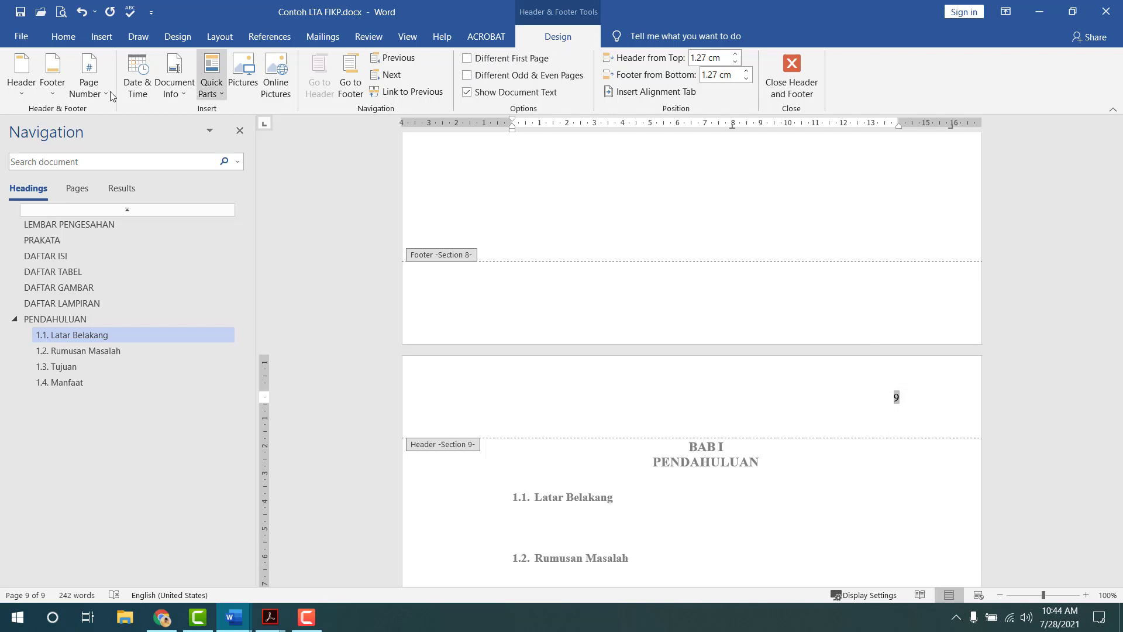
{"action": "left_click", "coordinate": [85, 92]}
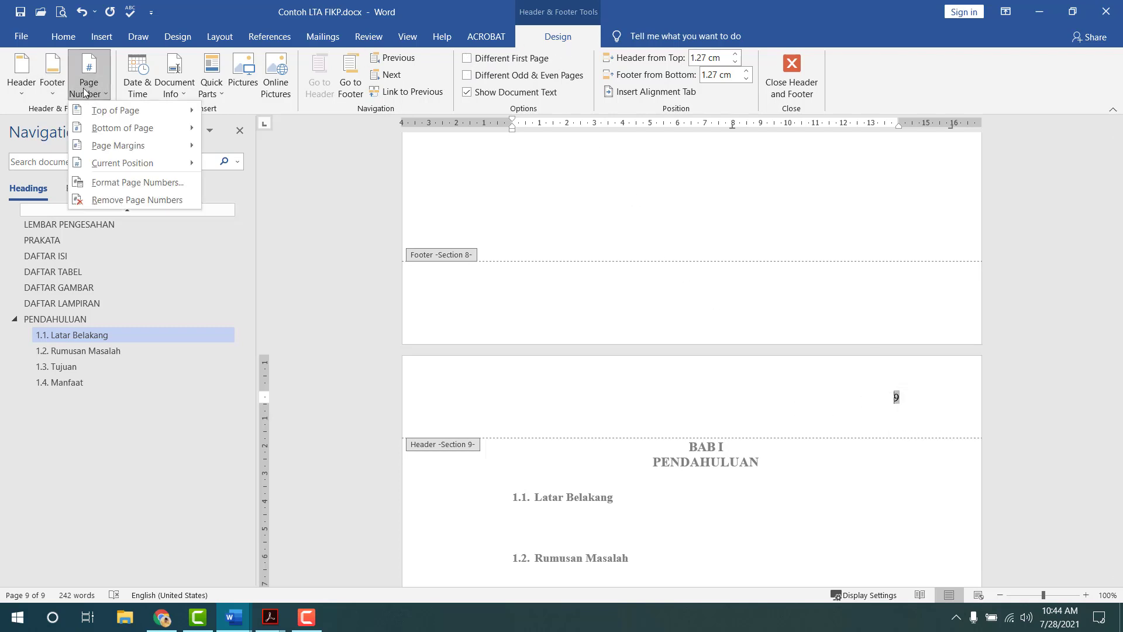
{"action": "left_click", "coordinate": [123, 186]}
{"action": "left_click", "coordinate": [503, 363]}
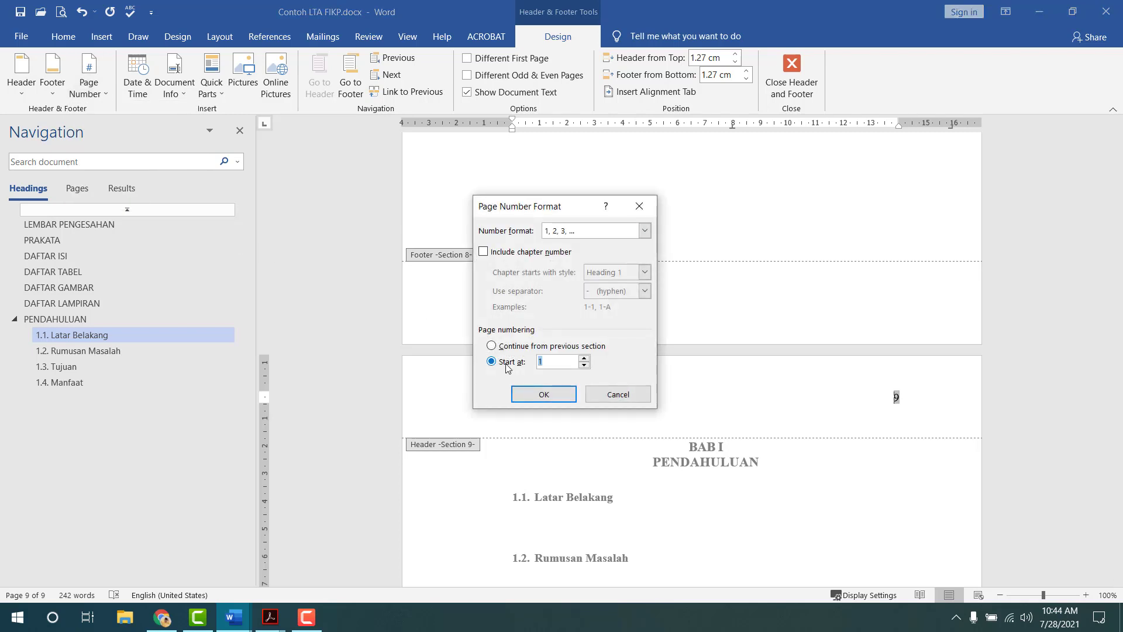
{"action": "left_click", "coordinate": [542, 394]}
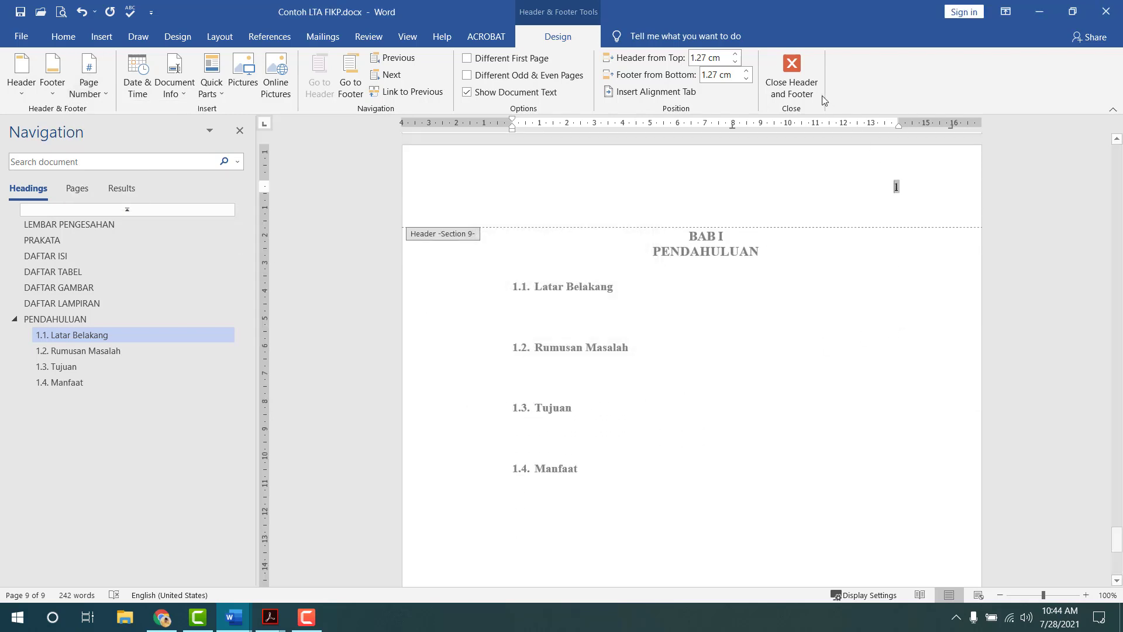
{"action": "key", "text": "Escape"}
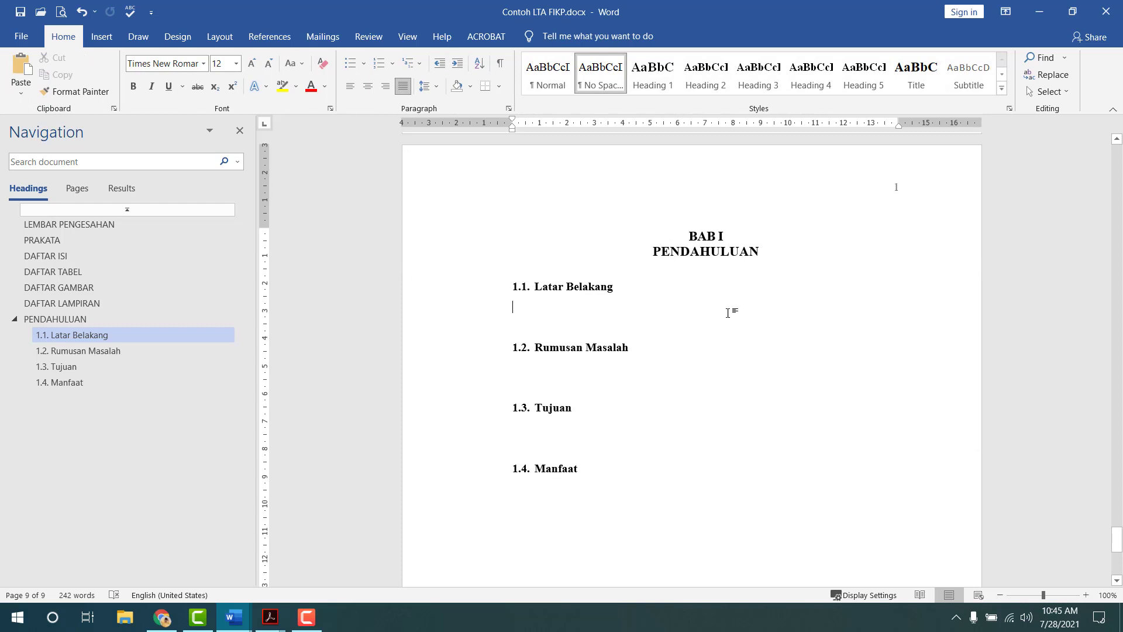
{"action": "double_click", "coordinate": [663, 196]}
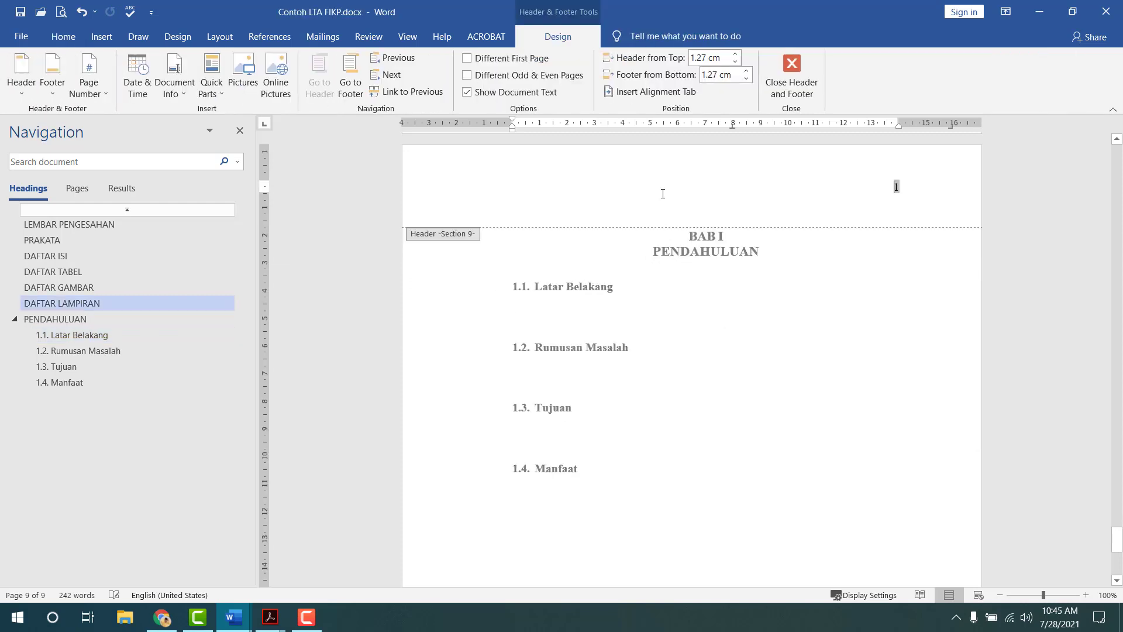
{"action": "left_click", "coordinate": [792, 77]}
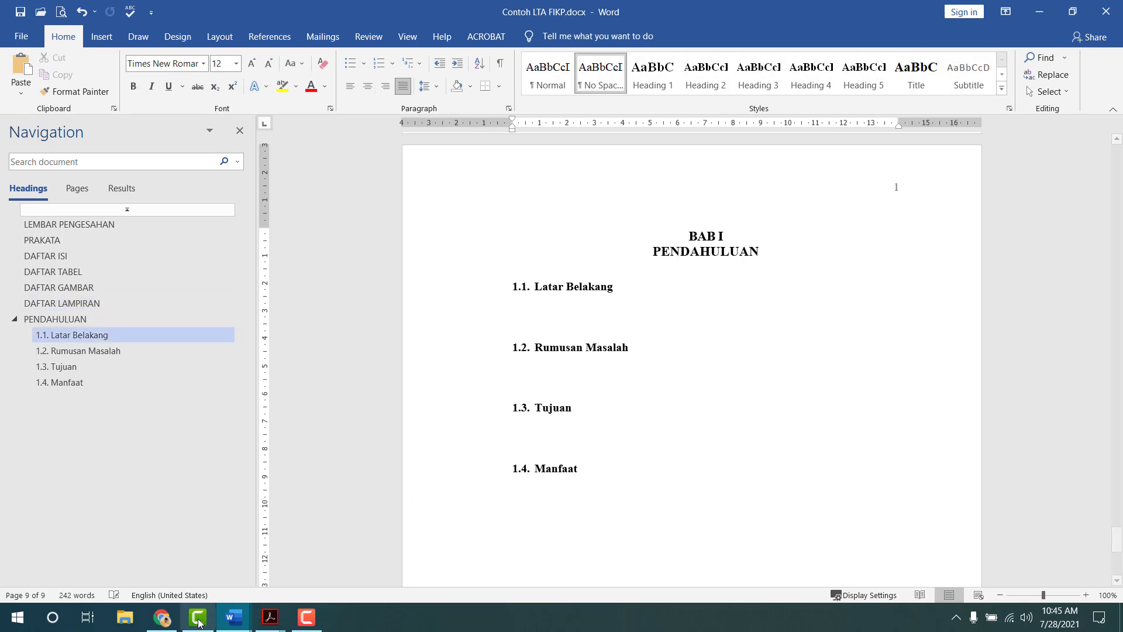
- Copy the sample Latar Belakang paragraph from Template_UsulanPenelitian_FIKP2021
{"action": "left_click", "coordinate": [243, 615]}
{"action": "left_click", "coordinate": [155, 553]}
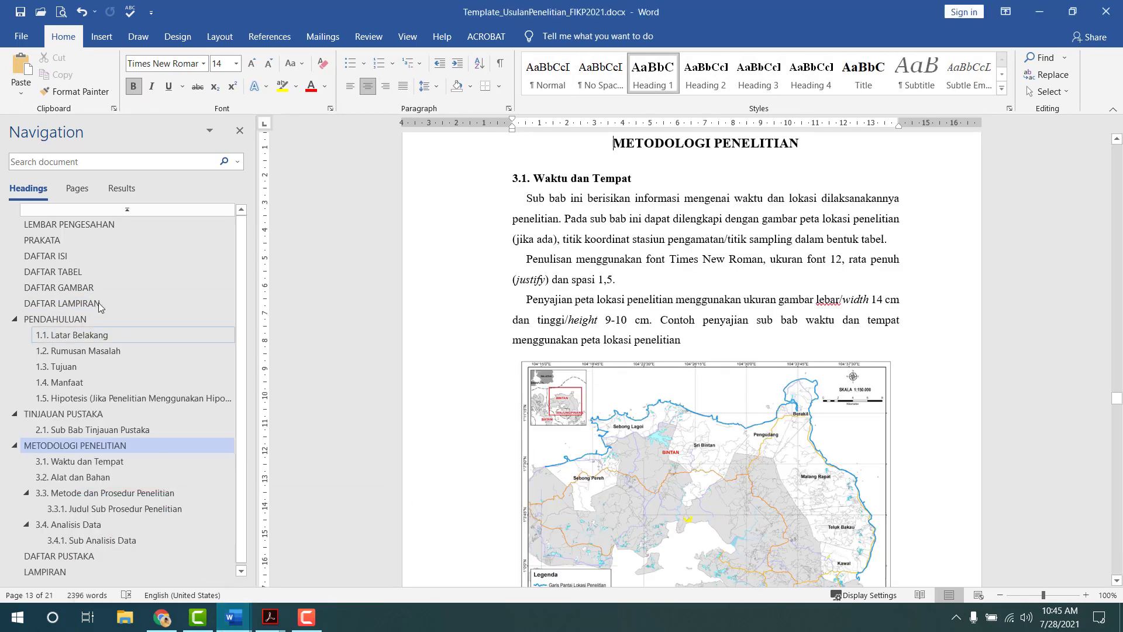
{"action": "left_click", "coordinate": [80, 338]}
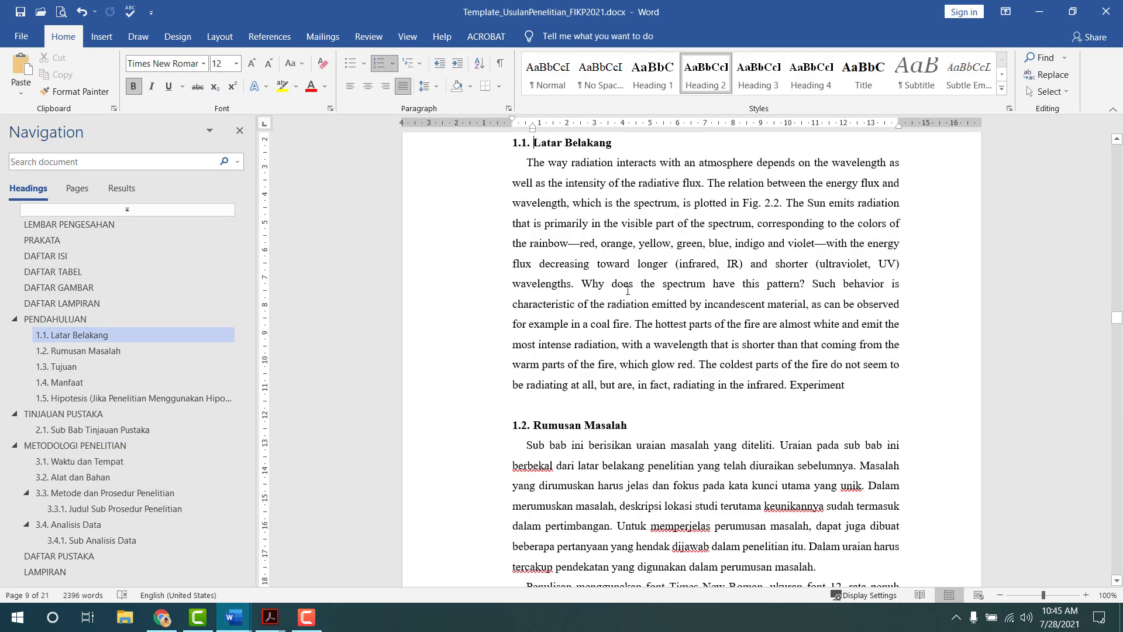
{"action": "left_click_drag", "start_coordinate": [528, 162], "coordinate": [845, 380]}
{"action": "key", "text": "ctrl+c"}
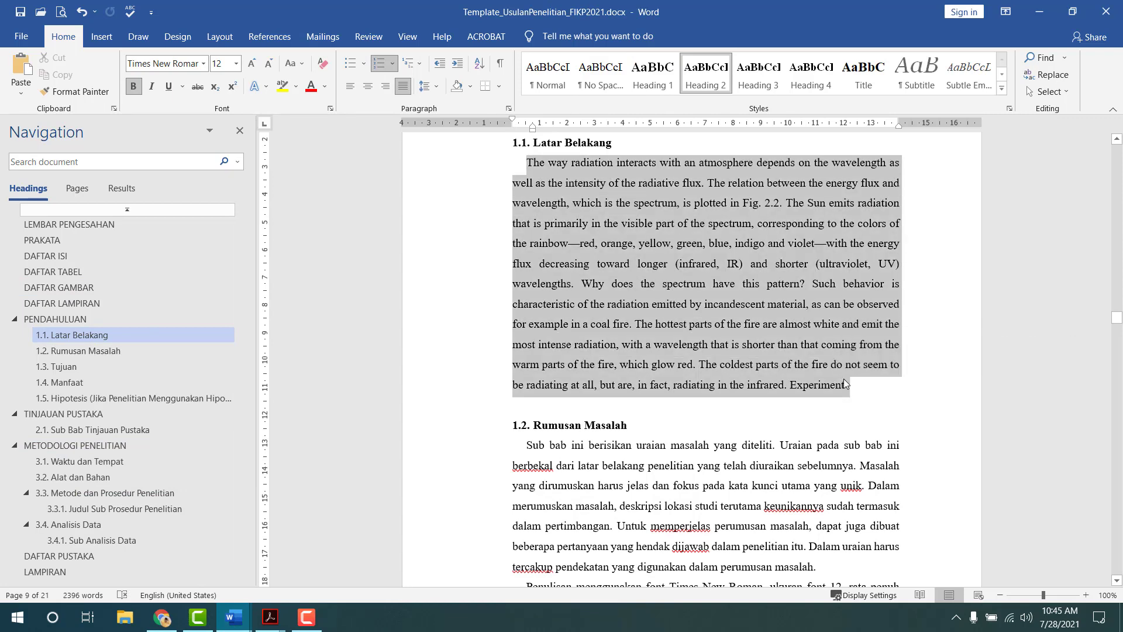
{"action": "key", "text": "alt+Tab"}
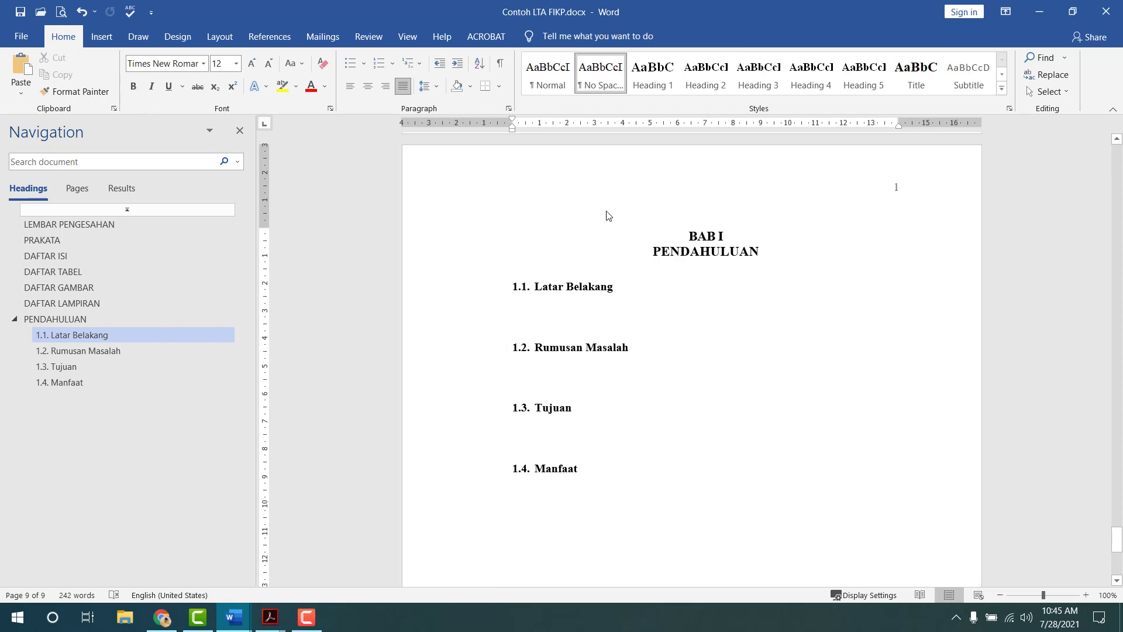
- Paste the paragraph under 1.1. Latar Belakang, removing the empty line above it
{"action": "left_click_drag", "start_coordinate": [512, 120], "coordinate": [526, 122]}
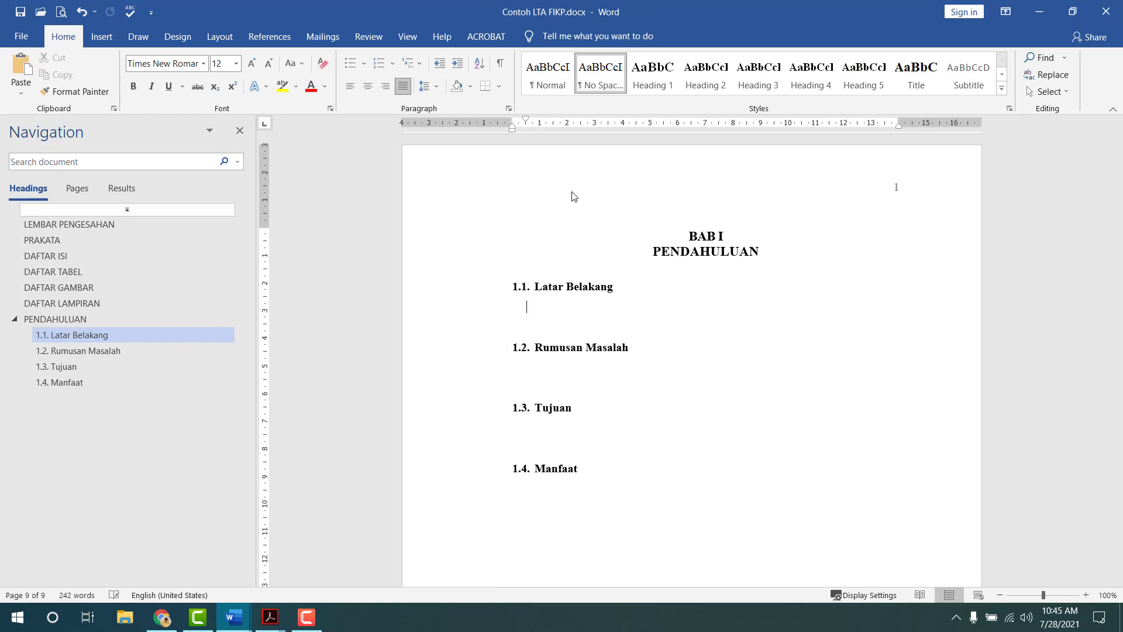
{"action": "key", "text": "ctrl+v"}
{"action": "key", "text": "ctrl+z"}
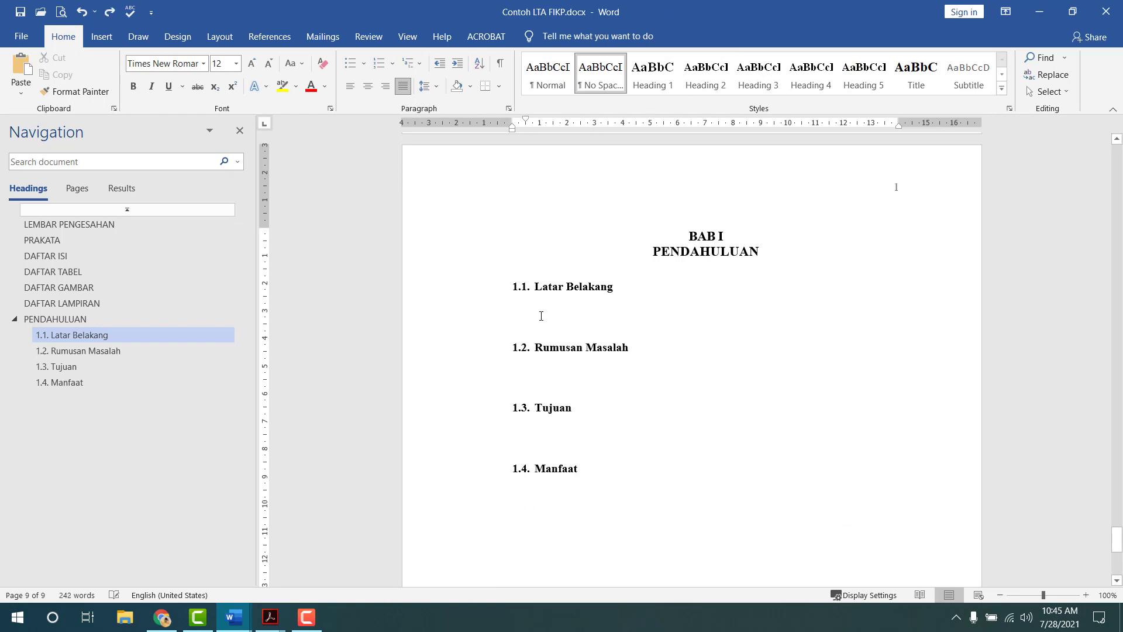
{"action": "key", "text": "ctrl+v"}
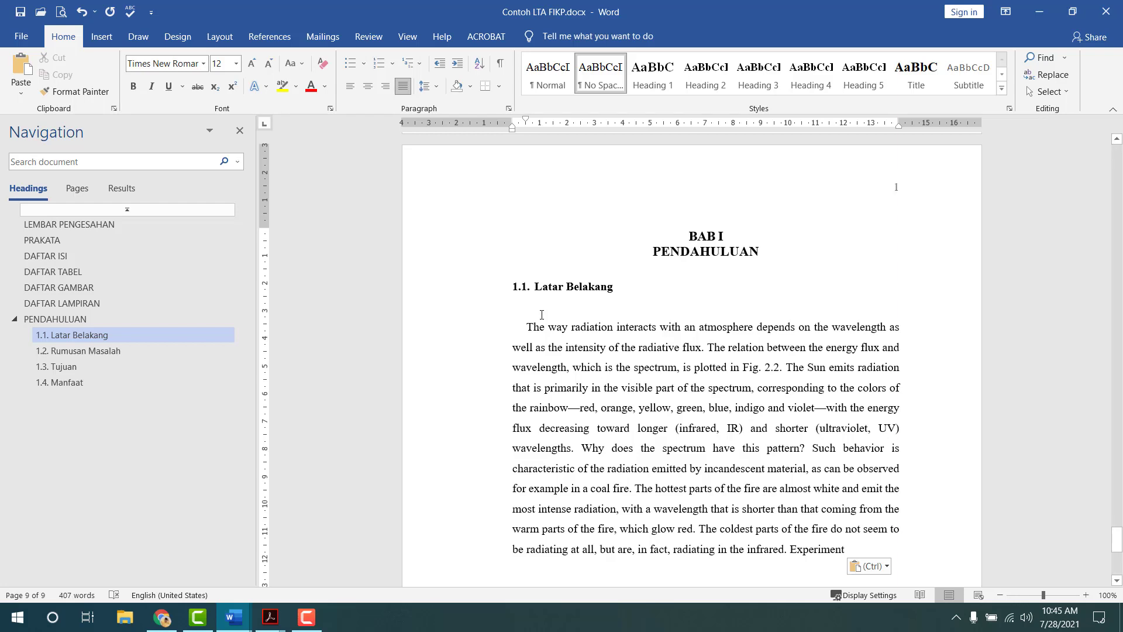
{"action": "left_click", "coordinate": [541, 315]}
{"action": "key", "text": "Delete"}
{"action": "scroll", "coordinate": [740, 363], "scroll_direction": "down", "scroll_amount": 5}
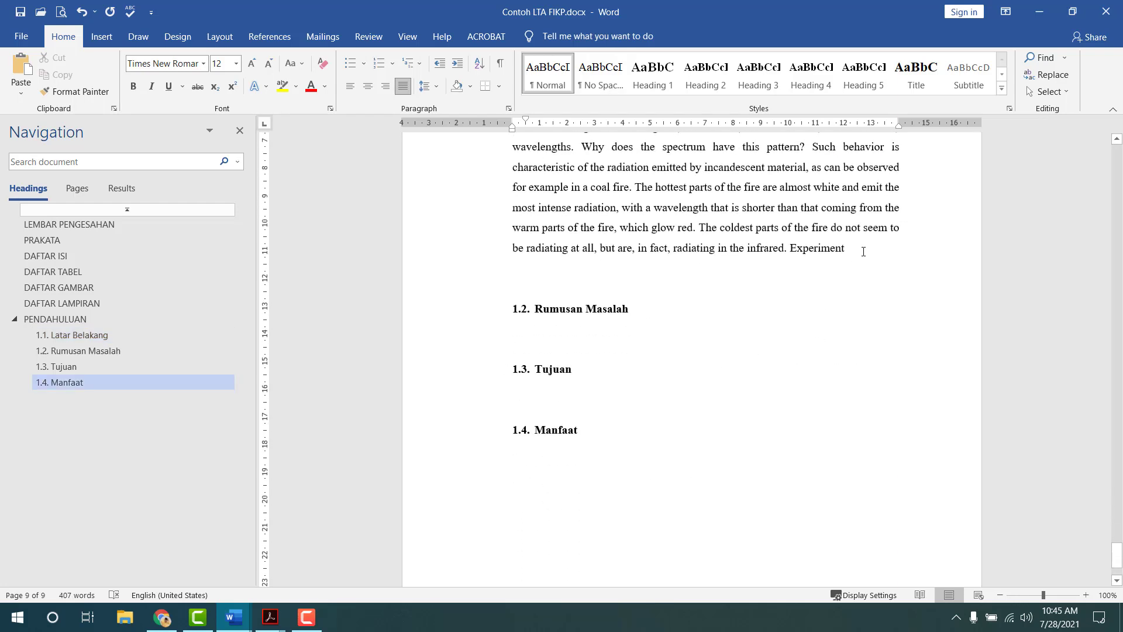
{"action": "type", "text": "."}
{"action": "key", "text": "Return"}
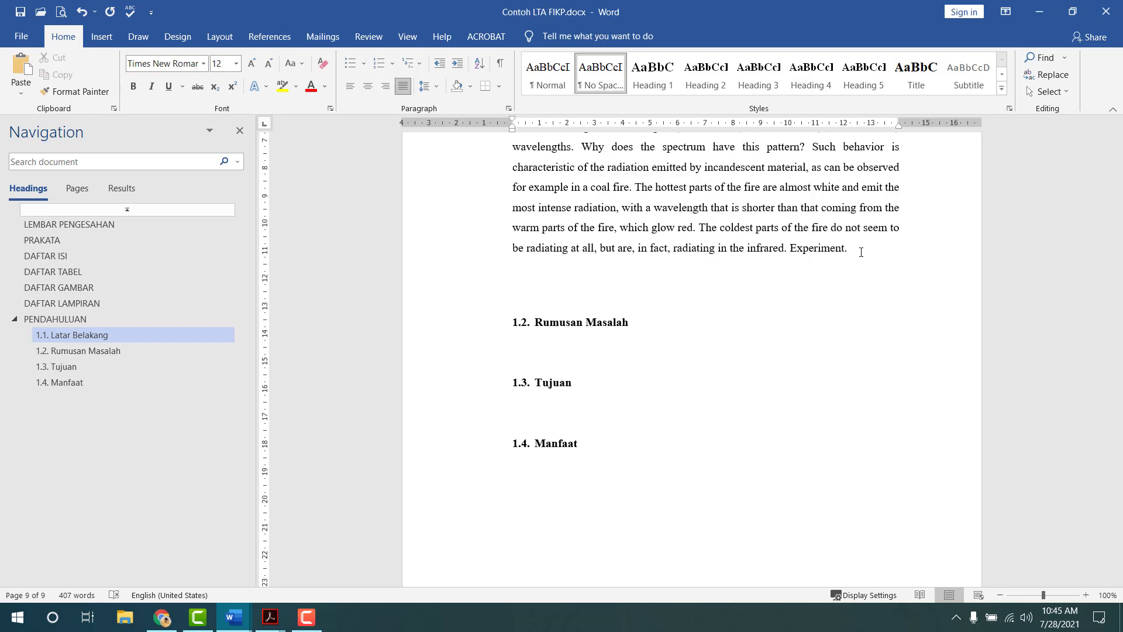
- Paste two more copies of the paragraph and delete the trailing blank lines
{"action": "scroll", "coordinate": [514, 133], "scroll_direction": "up", "scroll_amount": 3}
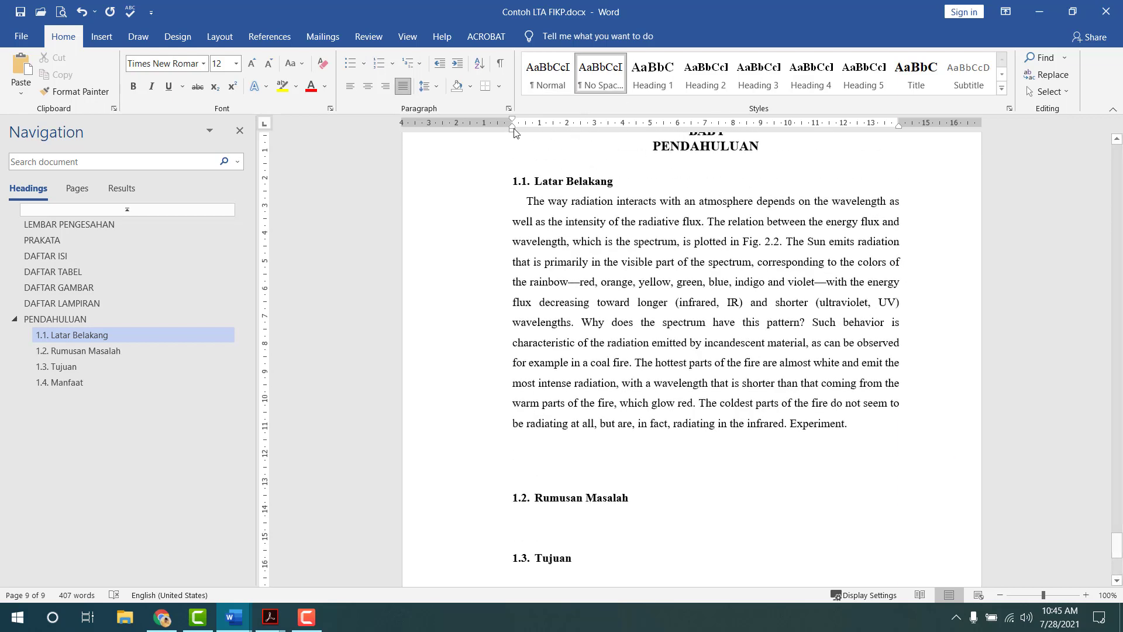
{"action": "left_click_drag", "start_coordinate": [513, 120], "coordinate": [526, 120]}
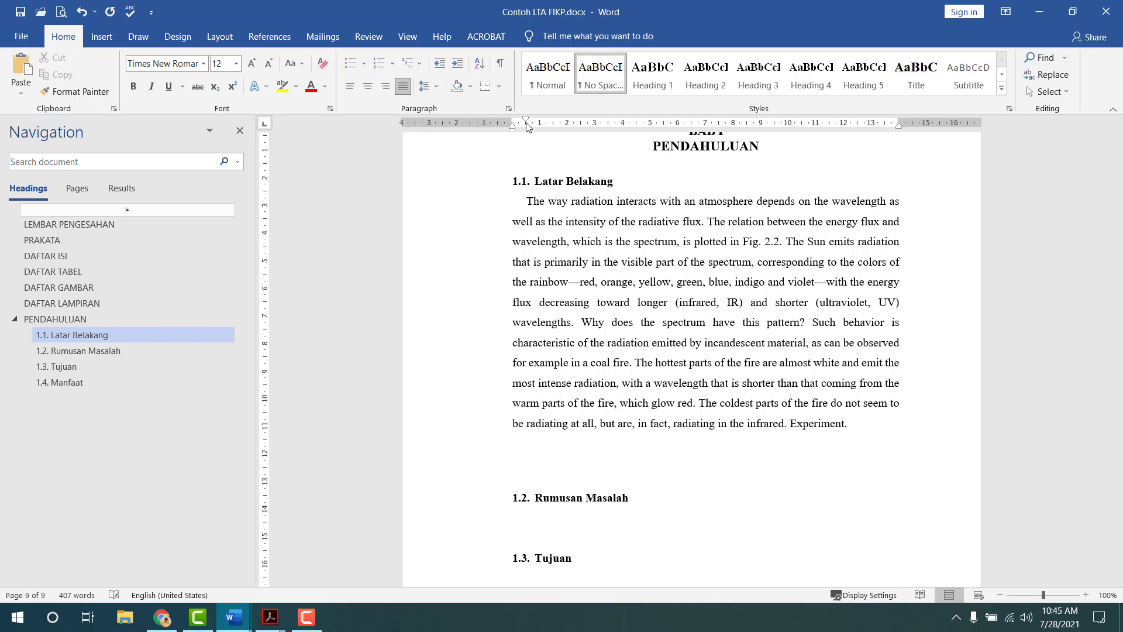
{"action": "key", "text": "ctrl+v"}
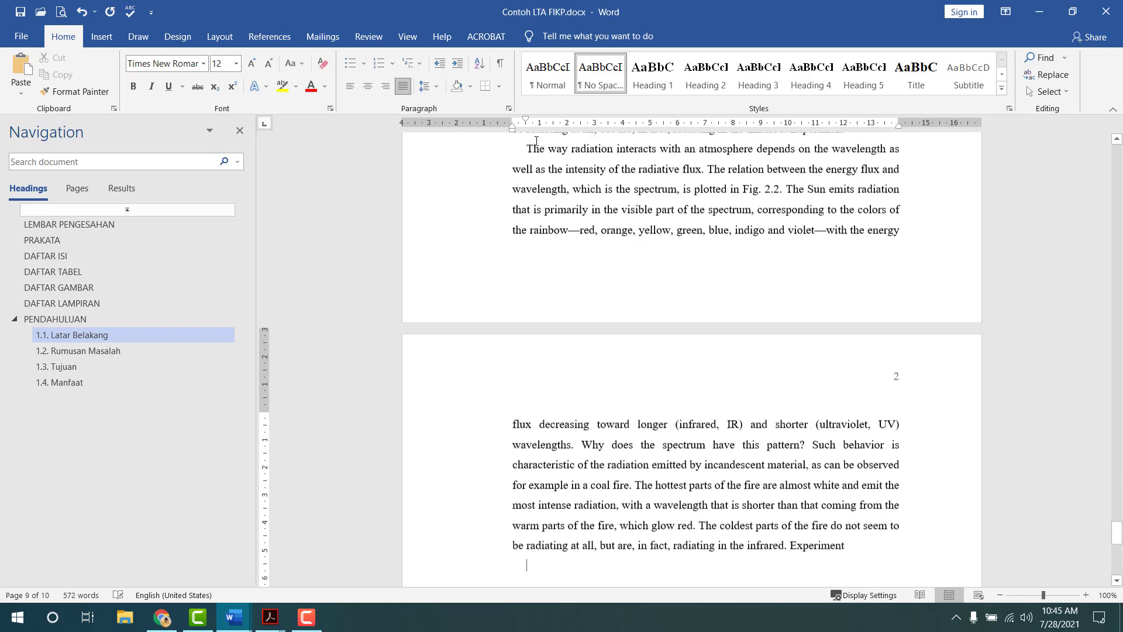
{"action": "key", "text": "ctrl+v"}
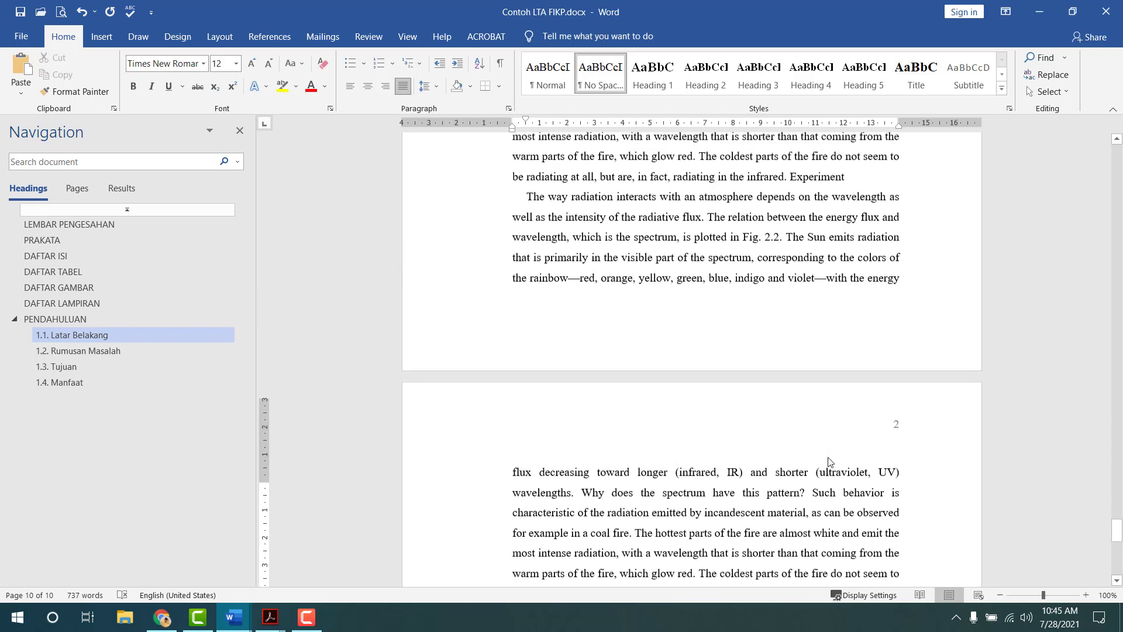
{"action": "scroll", "coordinate": [832, 460], "scroll_direction": "down", "scroll_amount": 2}
{"action": "scroll", "coordinate": [924, 328], "scroll_direction": "down", "scroll_amount": 2}
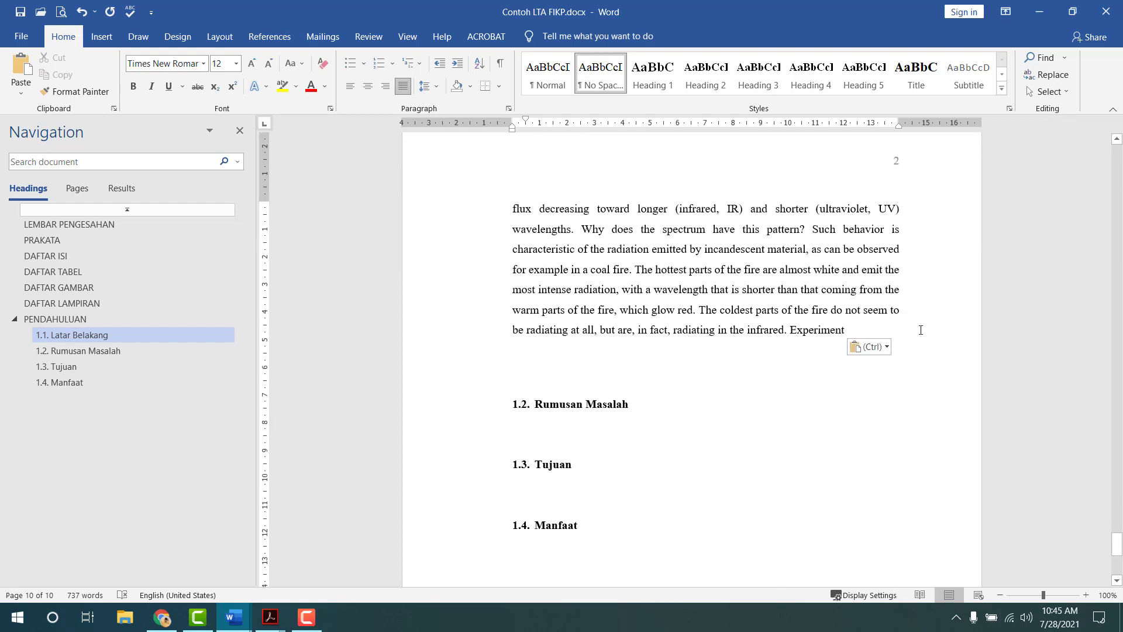
{"action": "key", "text": "Delete"}
{"action": "key", "text": "Delete"}
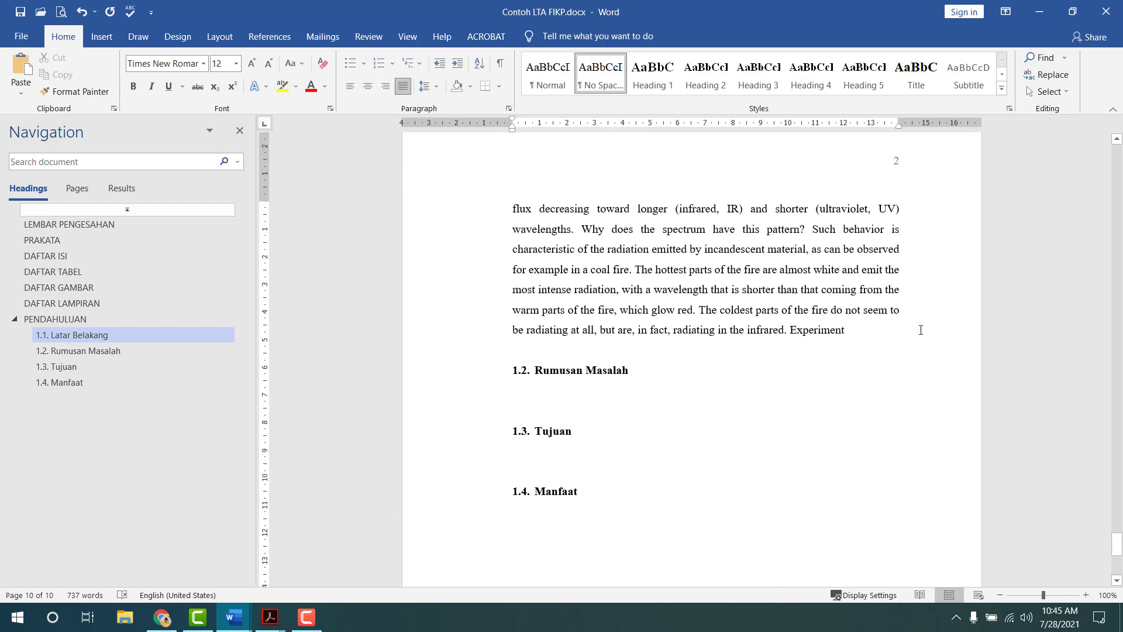
{"action": "scroll", "coordinate": [561, 360], "scroll_direction": "up", "scroll_amount": 5}
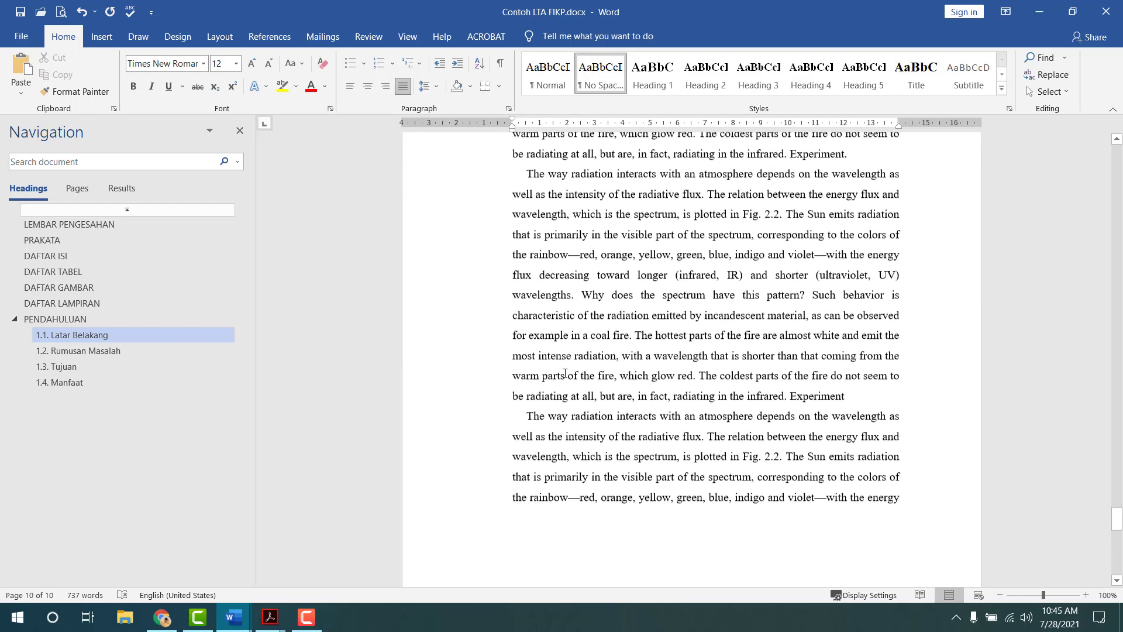
{"action": "scroll", "coordinate": [585, 370], "scroll_direction": "up", "scroll_amount": 3}
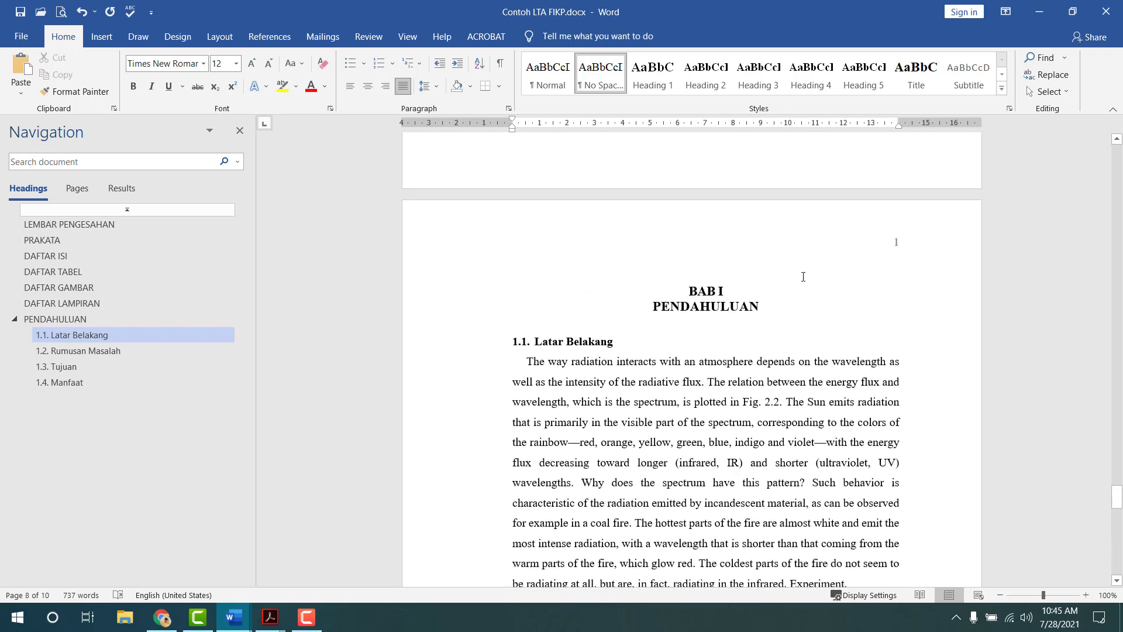
- Turn on Different First Page in the header so BAB I's opening page shows no number
{"action": "double_click", "coordinate": [814, 240]}
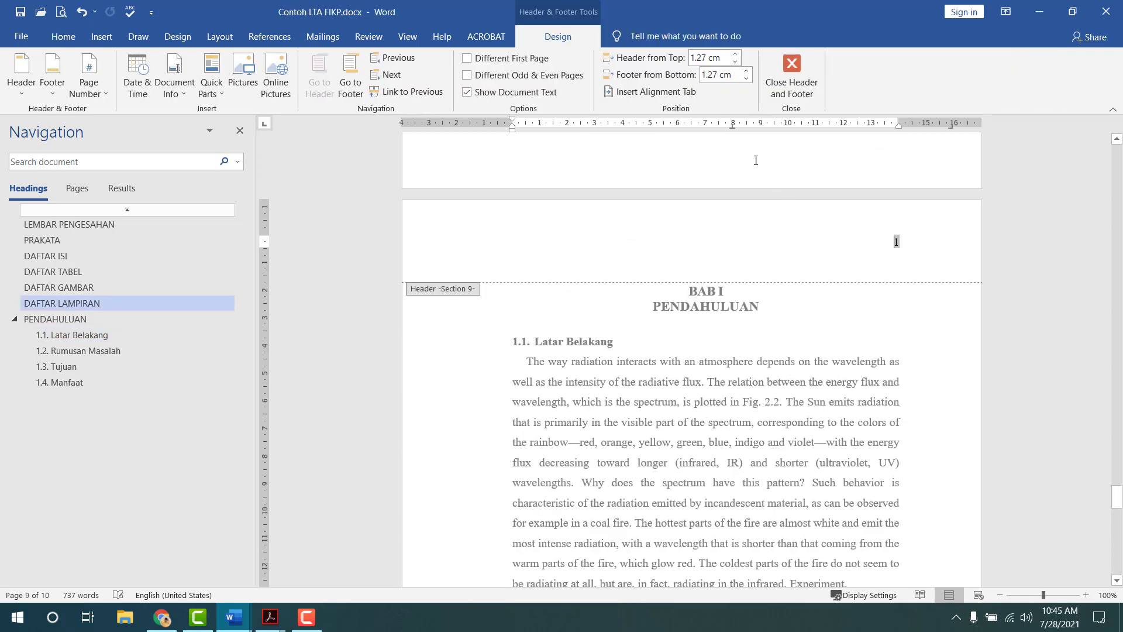
{"action": "left_click", "coordinate": [530, 61]}
{"action": "left_click", "coordinate": [813, 79]}
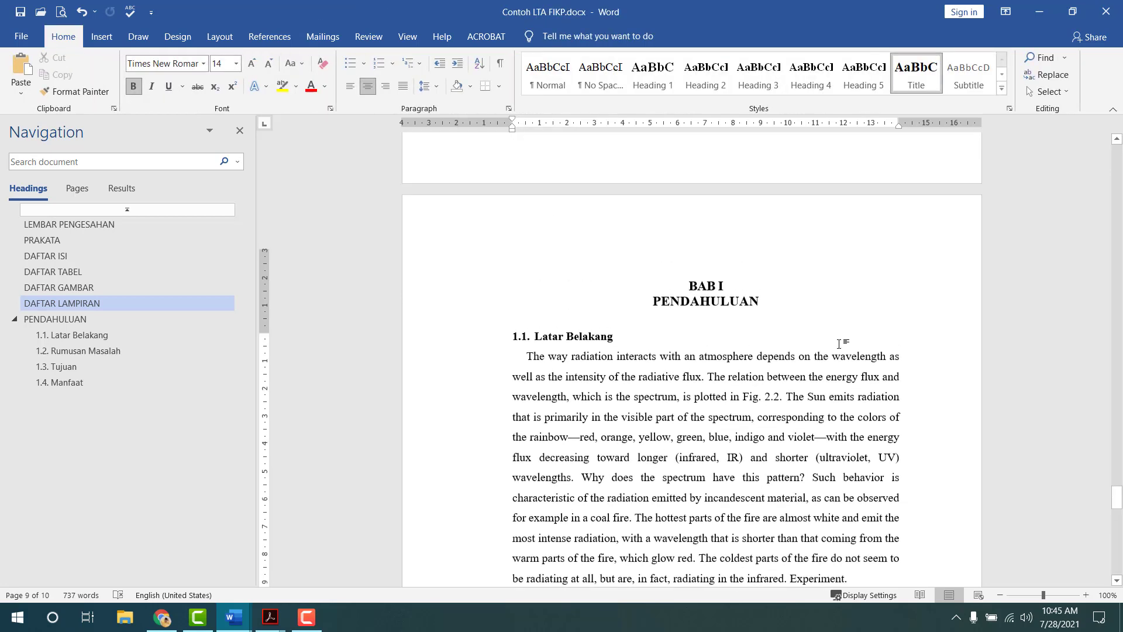
{"action": "scroll", "coordinate": [908, 391], "scroll_direction": "down", "scroll_amount": 6}
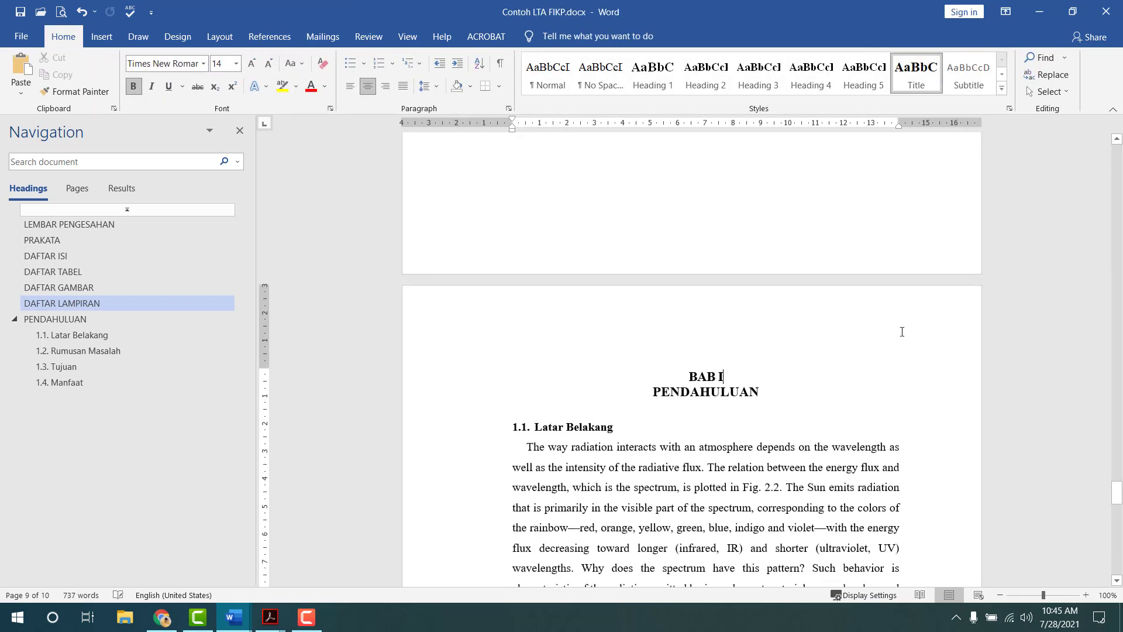
{"action": "scroll", "coordinate": [904, 326], "scroll_direction": "down", "scroll_amount": 5}
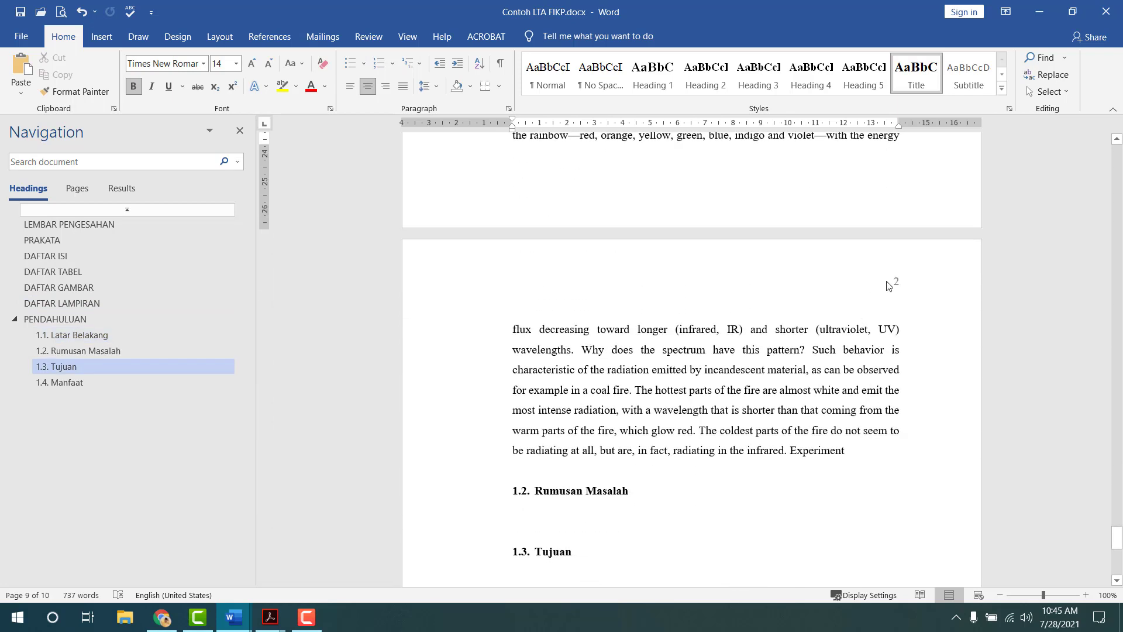
{"action": "scroll", "coordinate": [889, 285], "scroll_direction": "down", "scroll_amount": 1}
{"action": "scroll", "coordinate": [896, 258], "scroll_direction": "up", "scroll_amount": 5}
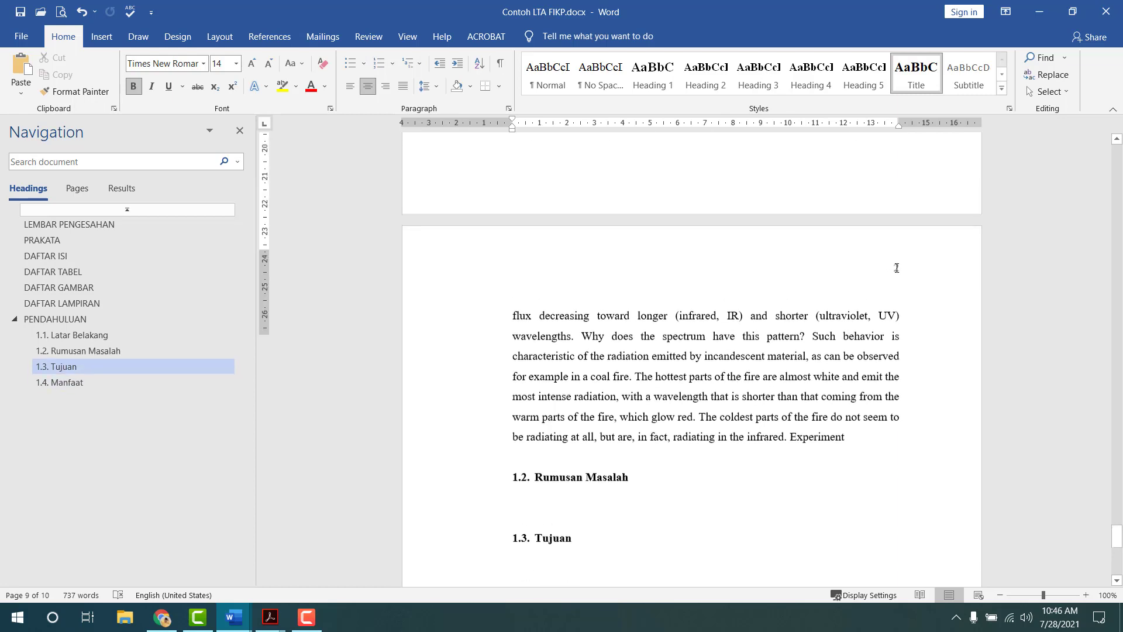
{"action": "scroll", "coordinate": [897, 268], "scroll_direction": "up", "scroll_amount": 6}
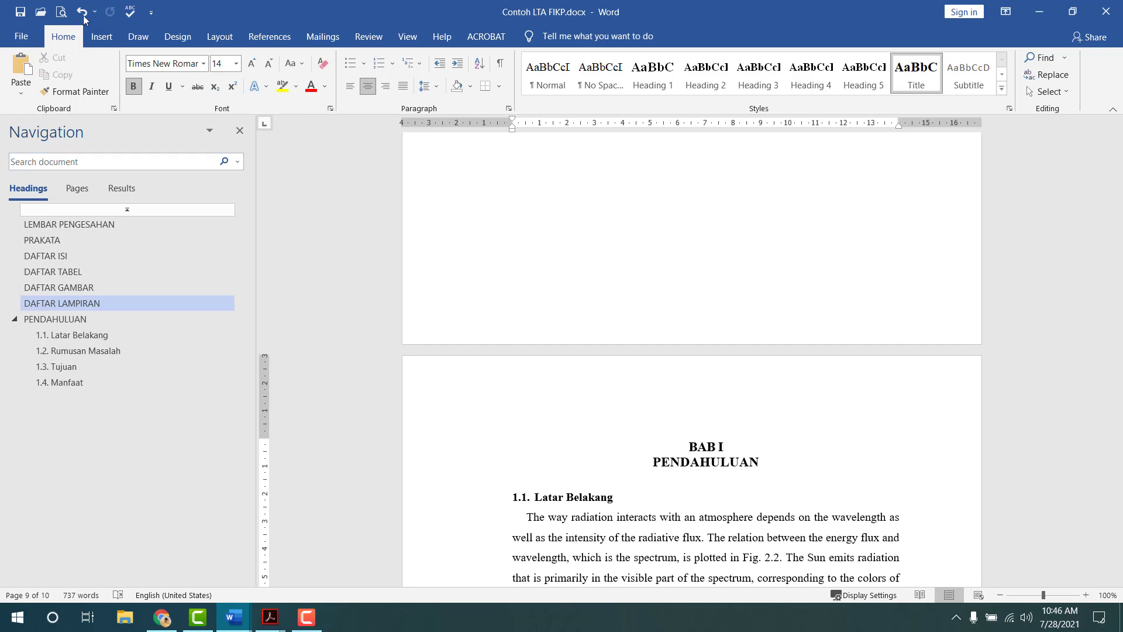
{"action": "left_click", "coordinate": [61, 12]}
{"action": "scroll", "coordinate": [555, 256], "scroll_direction": "up", "scroll_amount": 8}
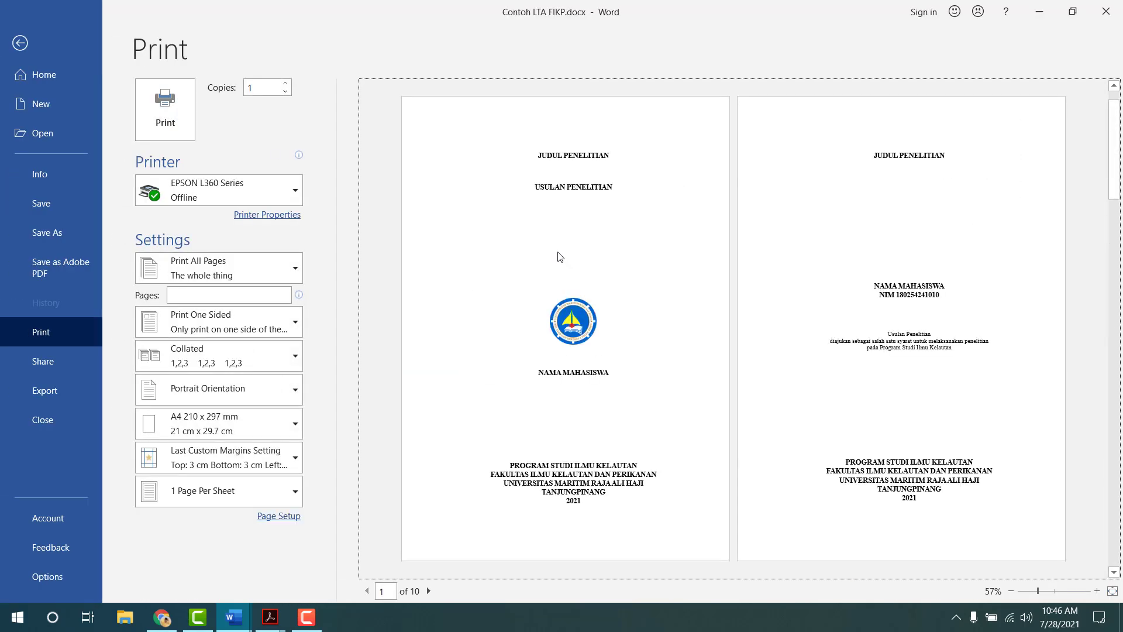
{"action": "scroll", "coordinate": [883, 200], "scroll_direction": "down", "scroll_amount": 1}
{"action": "scroll", "coordinate": [883, 201], "scroll_direction": "down", "scroll_amount": 3}
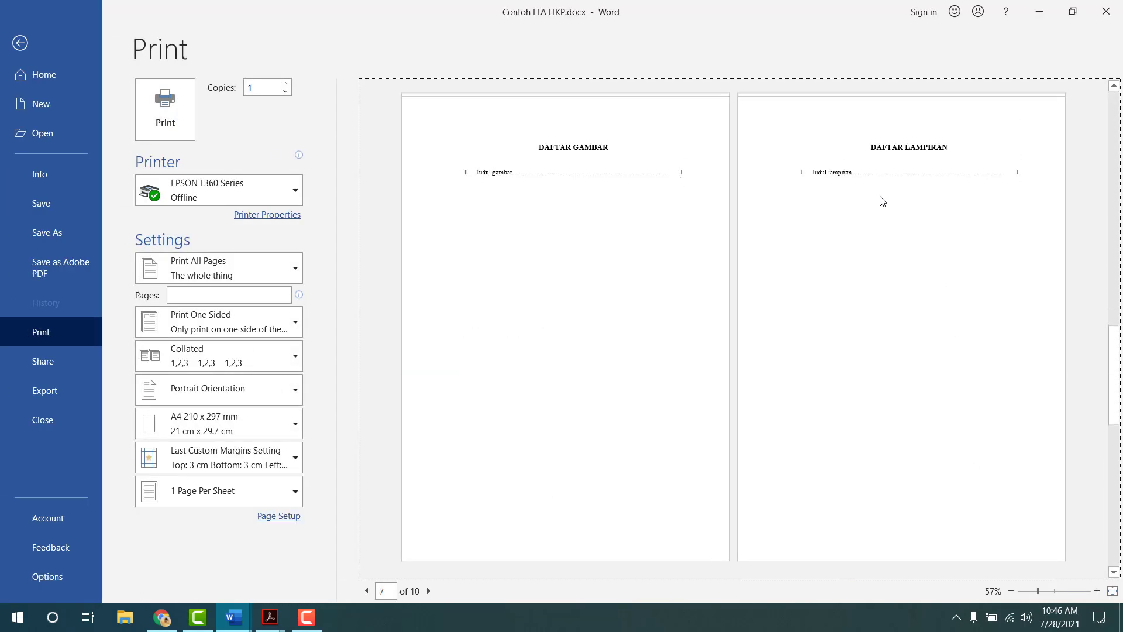
{"action": "scroll", "coordinate": [883, 201], "scroll_direction": "up", "scroll_amount": 2}
{"action": "scroll", "coordinate": [884, 205], "scroll_direction": "up", "scroll_amount": 1}
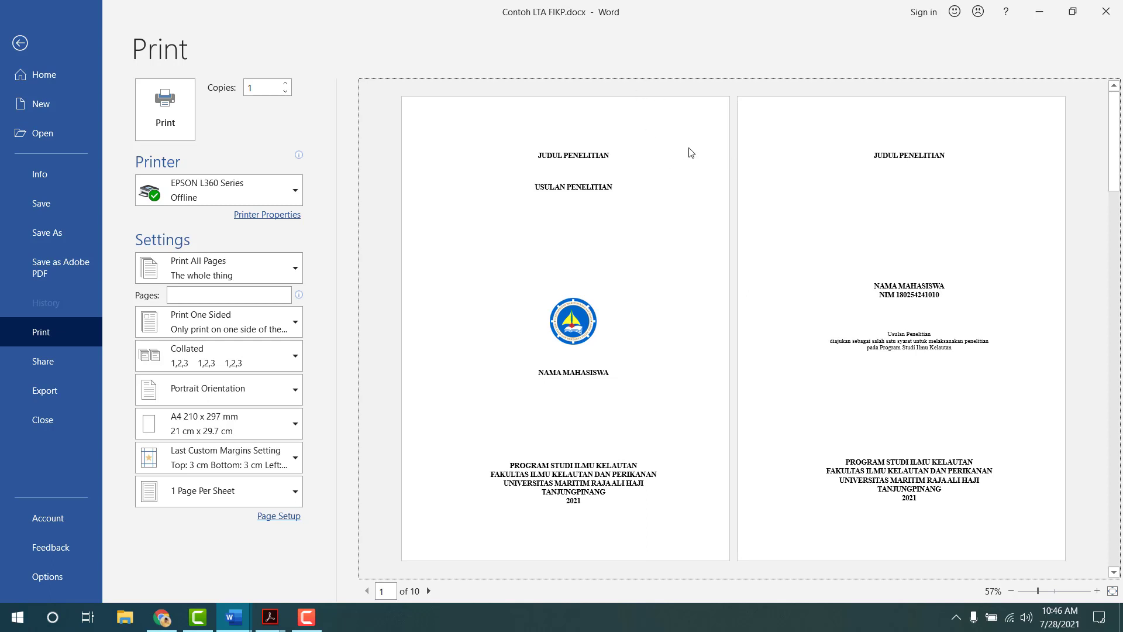
{"action": "scroll", "coordinate": [703, 171], "scroll_direction": "down", "scroll_amount": 1}
{"action": "scroll", "coordinate": [703, 172], "scroll_direction": "down", "scroll_amount": 3}
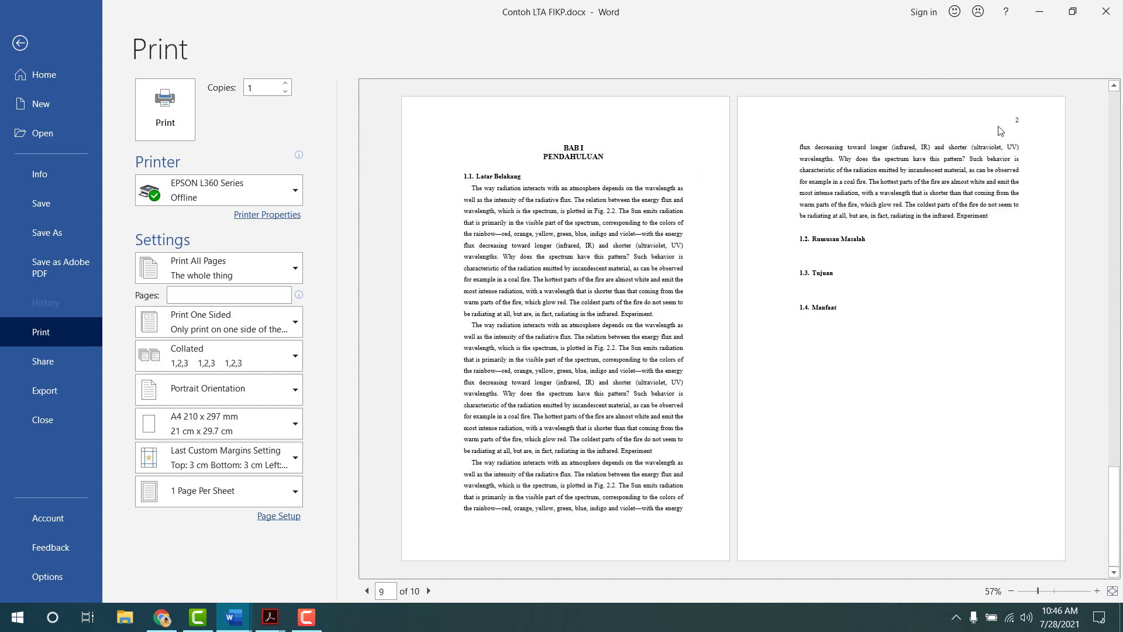
{"action": "left_click", "coordinate": [20, 43]}
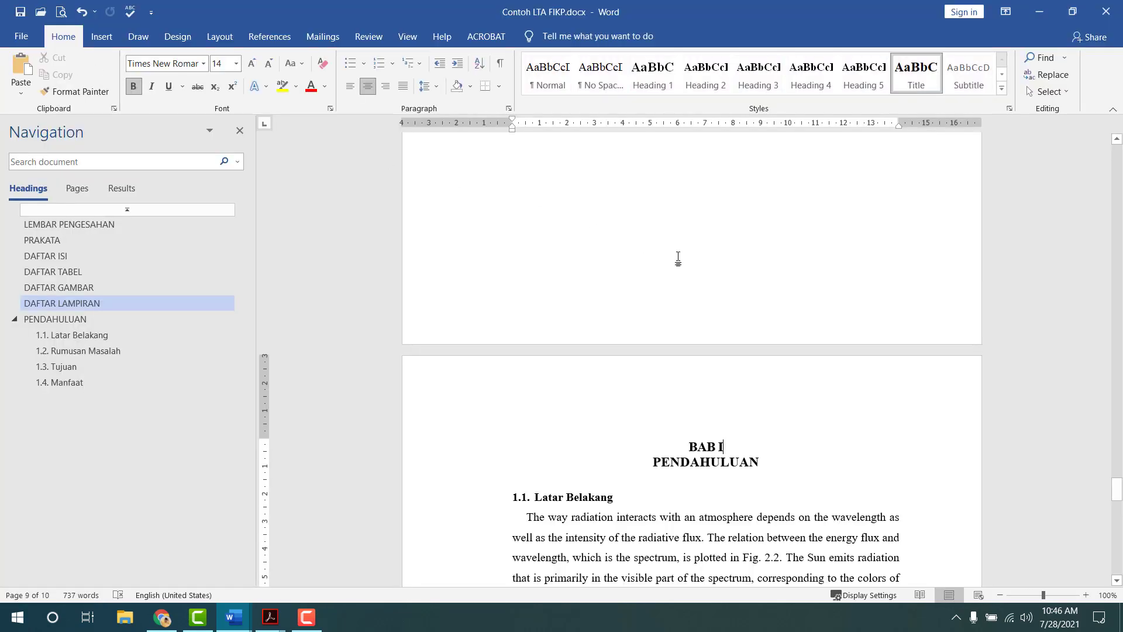
{"action": "scroll", "coordinate": [680, 300], "scroll_direction": "up", "scroll_amount": 5}
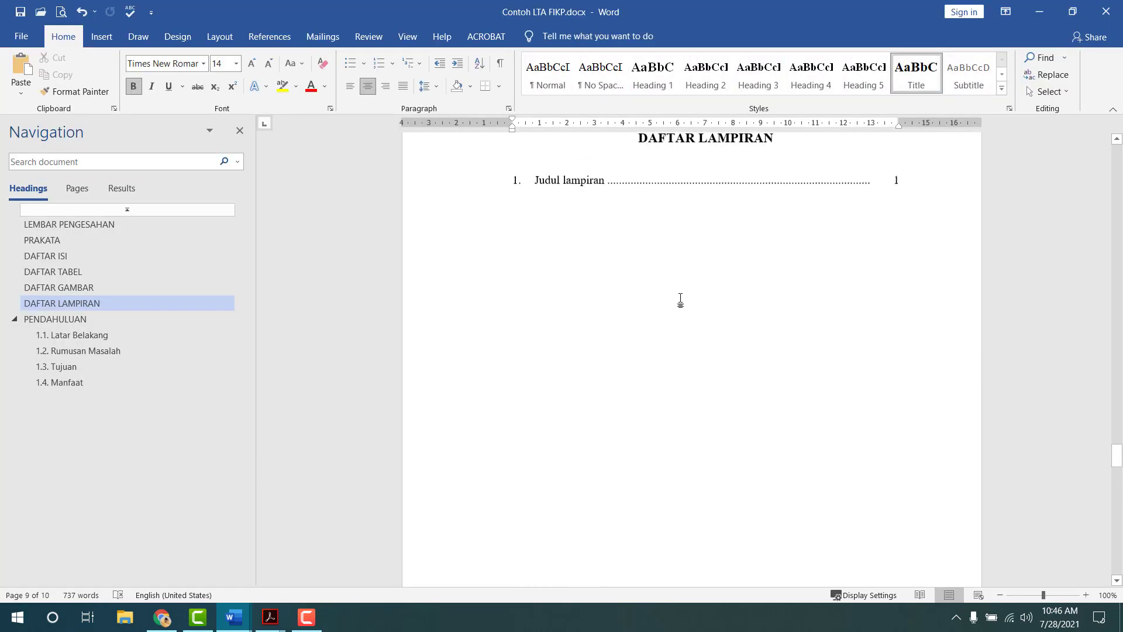
{"action": "scroll", "coordinate": [680, 300], "scroll_direction": "up", "scroll_amount": 8}
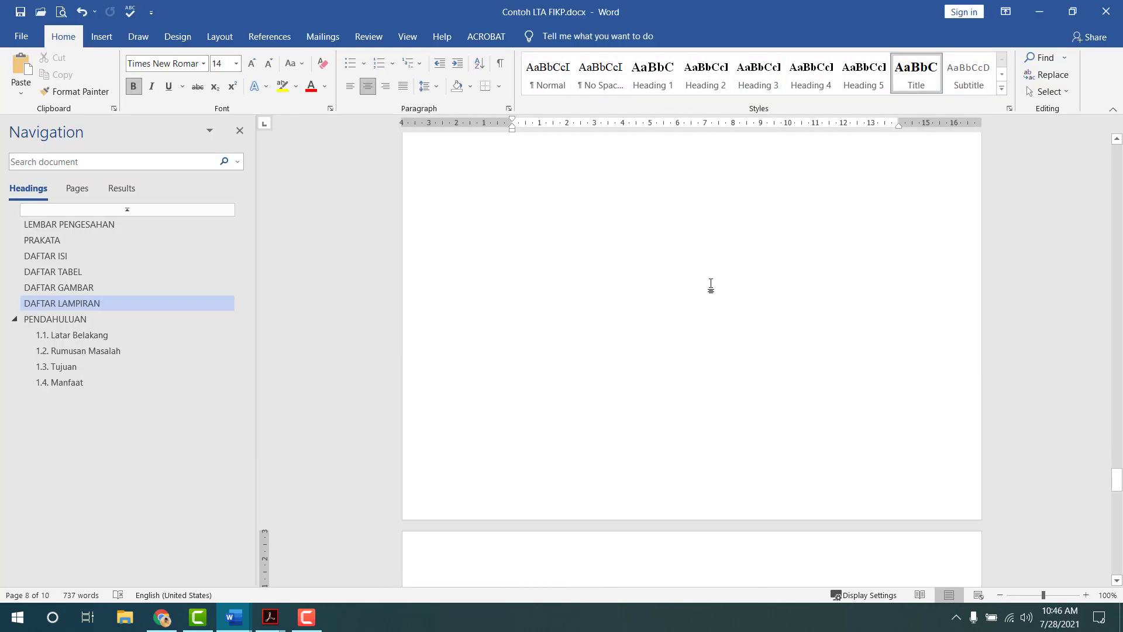
{"action": "scroll", "coordinate": [711, 285], "scroll_direction": "down", "scroll_amount": 10}
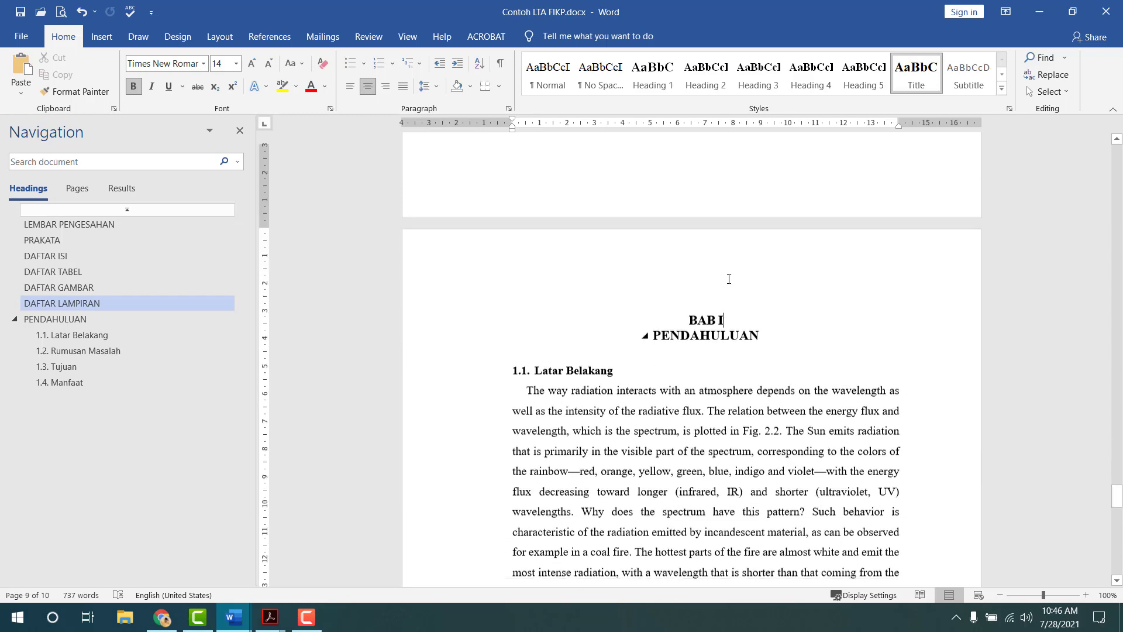
{"action": "scroll", "coordinate": [736, 252], "scroll_direction": "down", "scroll_amount": 4}
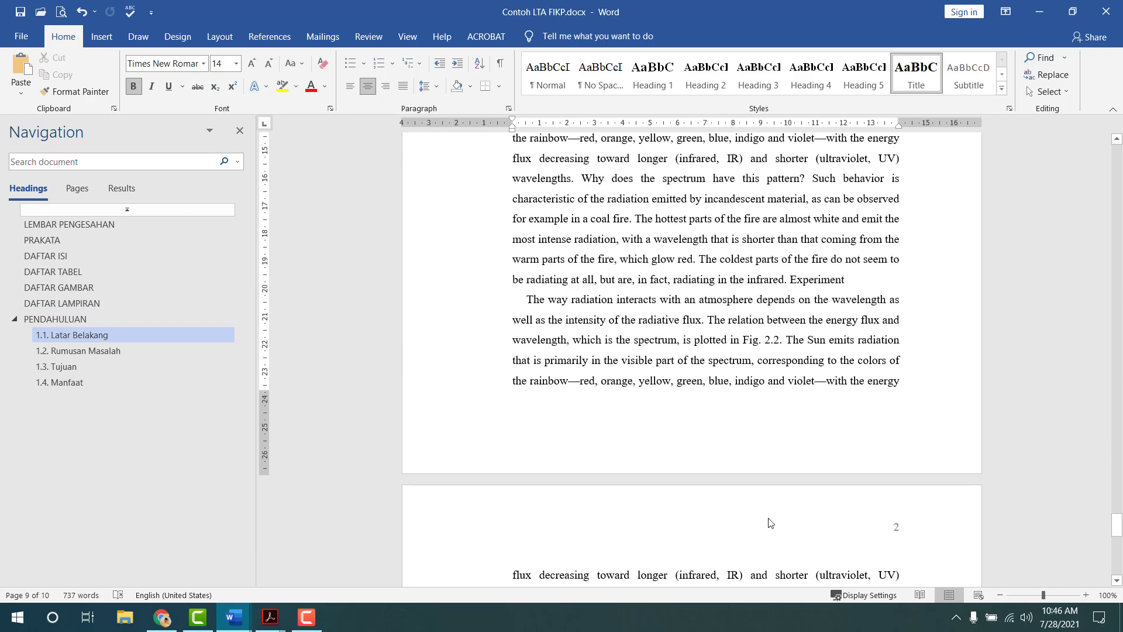
{"action": "double_click", "coordinate": [895, 527]}
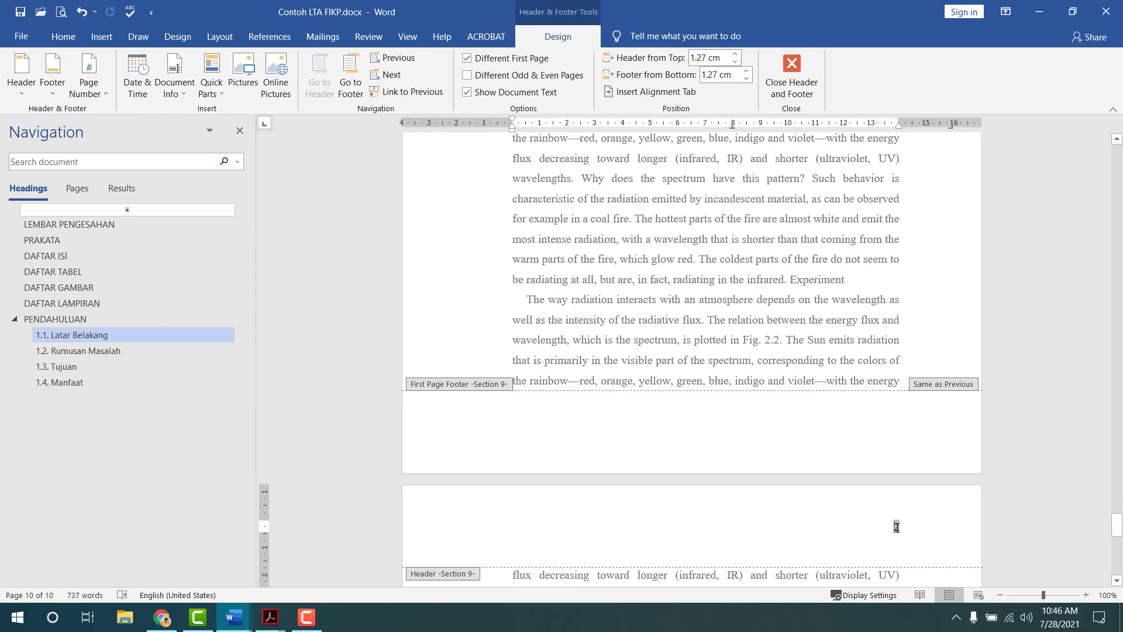
{"action": "double_click", "coordinate": [898, 528]}
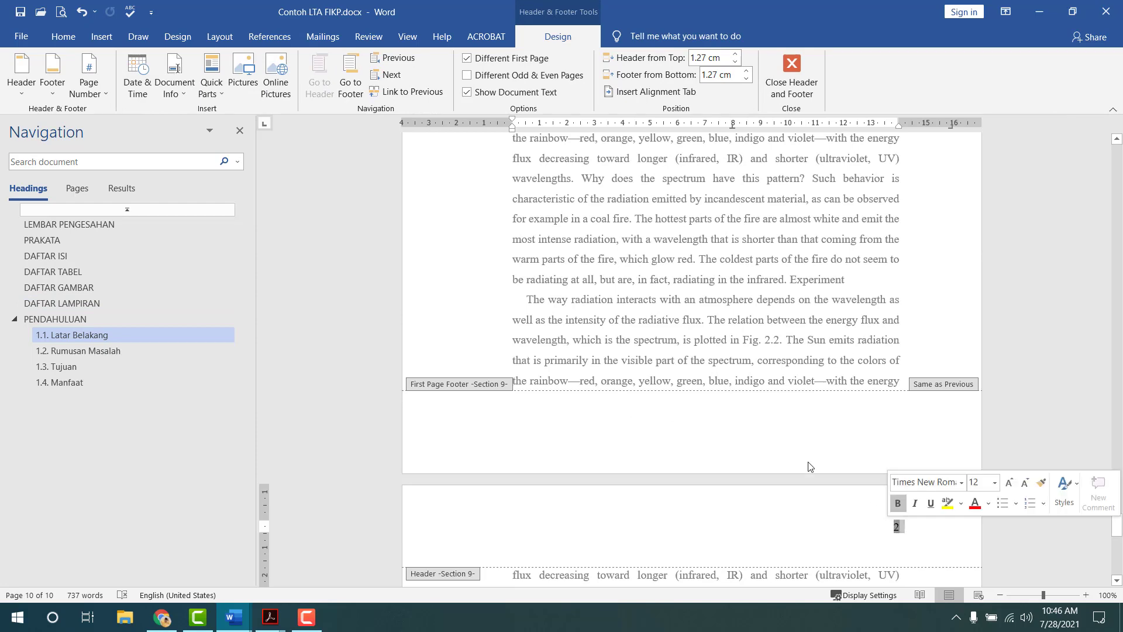
{"action": "left_click", "coordinate": [63, 36]}
{"action": "left_click", "coordinate": [558, 36]}
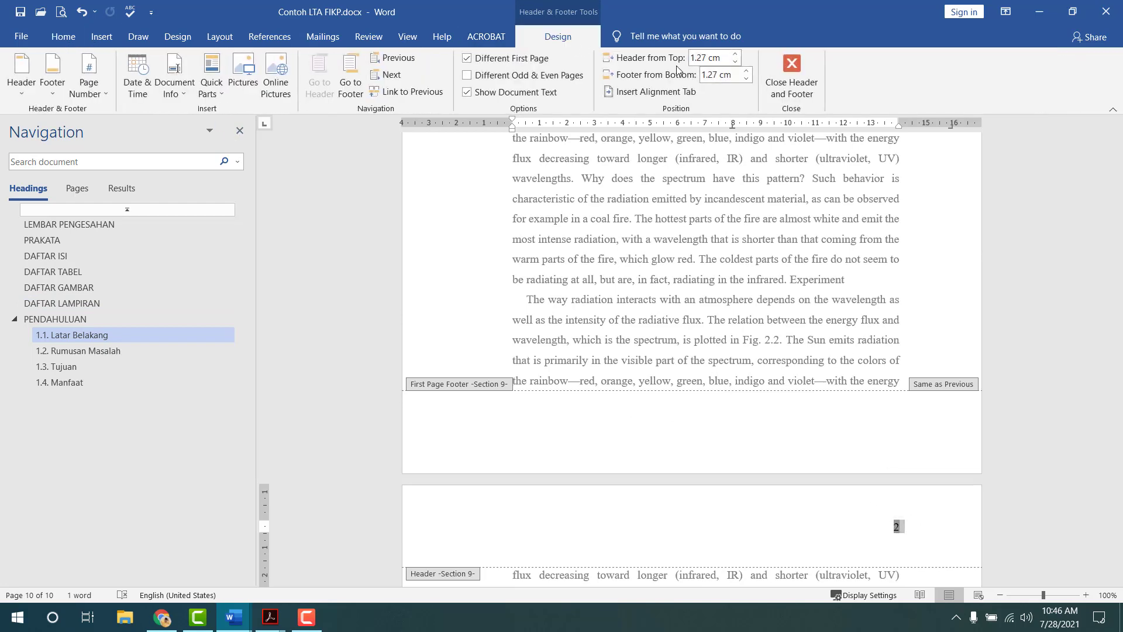
{"action": "left_click", "coordinate": [801, 87]}
{"action": "scroll", "coordinate": [714, 269], "scroll_direction": "down", "scroll_amount": 8}
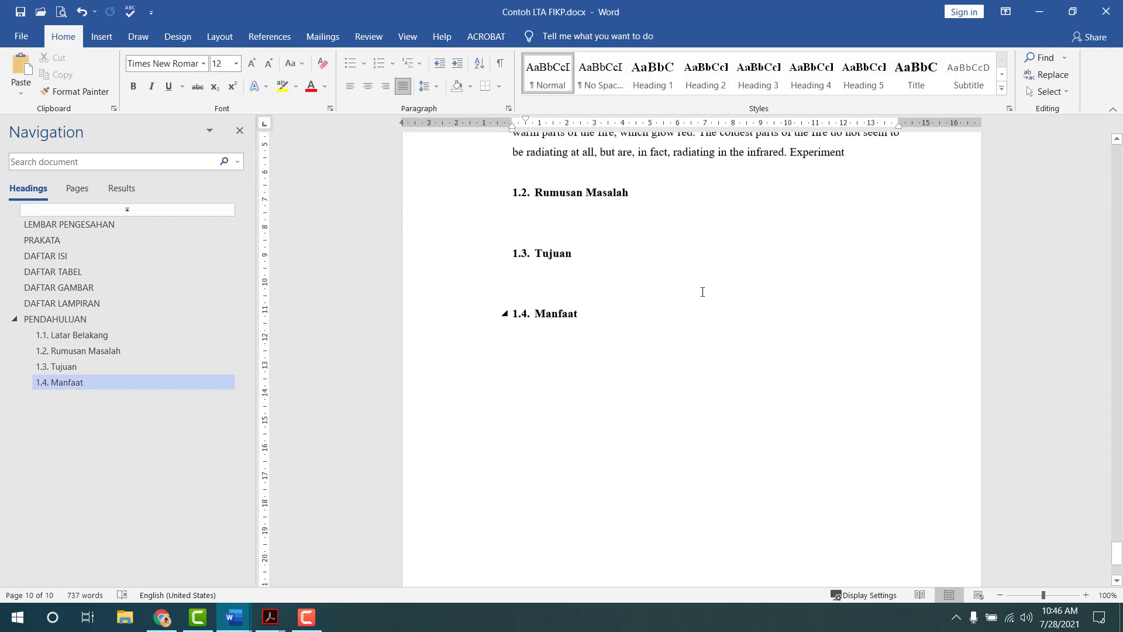
- Paste the radiation paragraph under 1.2. Rumusan Masalah and delete the blank line above it
{"action": "left_click", "coordinate": [579, 210]}
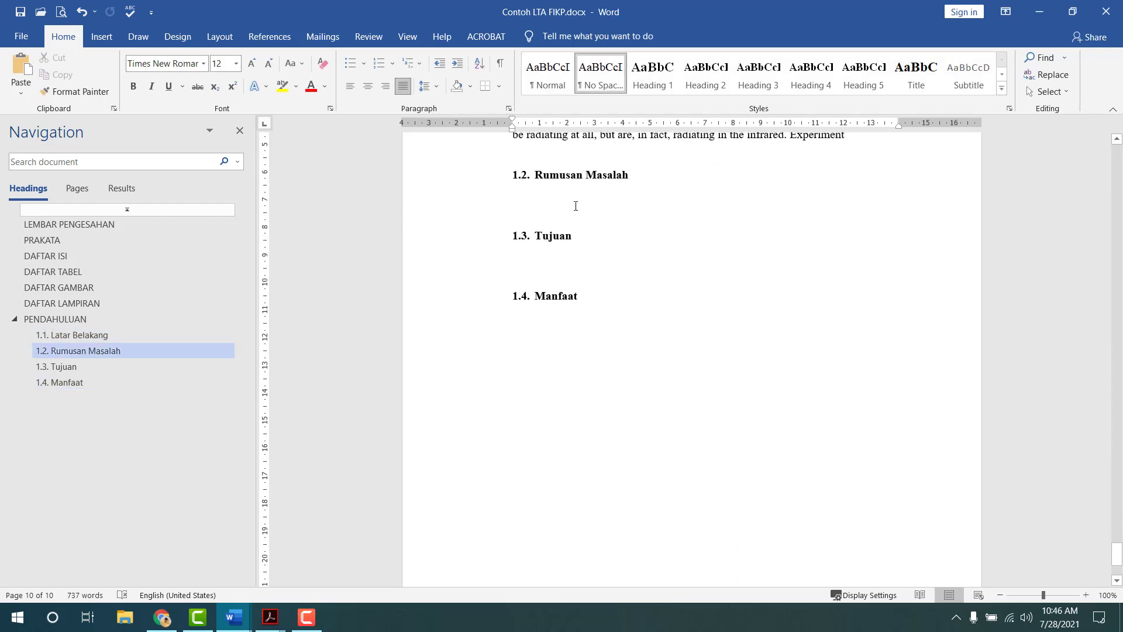
{"action": "type", "text": "The way radiation interacts with an atmosphere depends on the wavelength as well as the intensity of the radiative flux. The relation between the energy flux and wavelength, which is the spectrum, is plotted in Fig. 2.2. The Sun emits radiation that is primarily in the visible part of the spectrum, corresponding to the colors of the rainbow—red, orange, yellow, green, blue, indigo and violet—with the energy flux decreasing toward longer (infrared, IR) and shorter (ultraviolet, UV) wavelengths. Why does the spectrum have this pattern? Such behavior is characteristic of the radiation emitted by incandescent material, as can be observed for example in a coal fire. The hottest parts of the fire are almost white and emit the most intense radiation, with a wavelength that is shorter than that coming from the warm parts of the fire, which glow red. The coldest parts of the fire do not seem to be radiating at all, but are, in fact, radiating in the infrared. Experiment"}
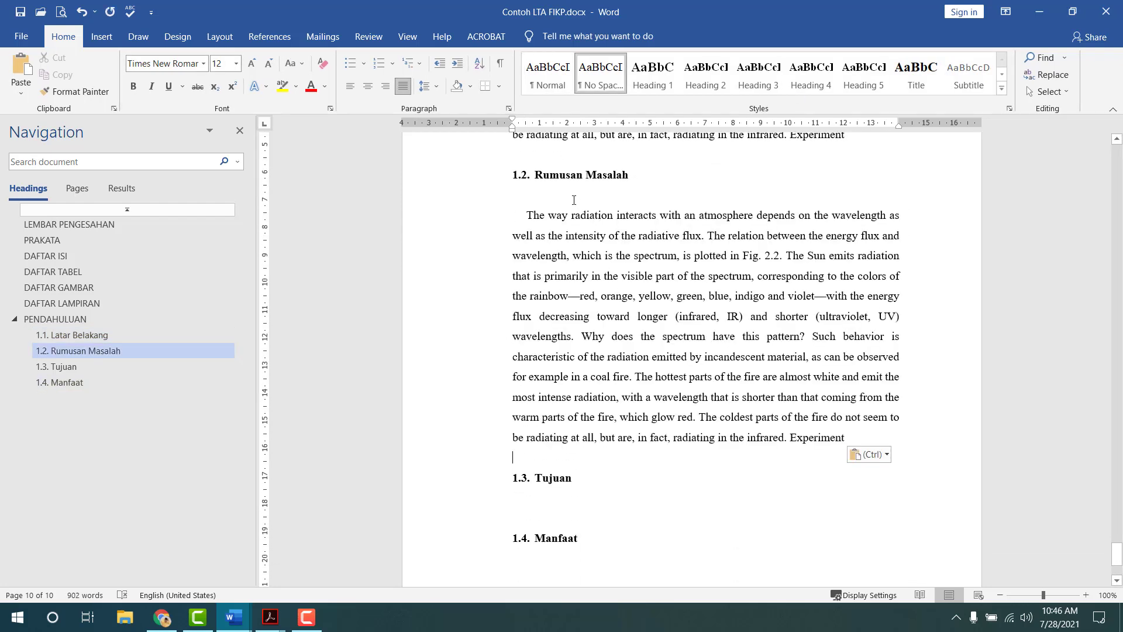
{"action": "left_click", "coordinate": [573, 200]}
{"action": "key", "text": "Delete"}
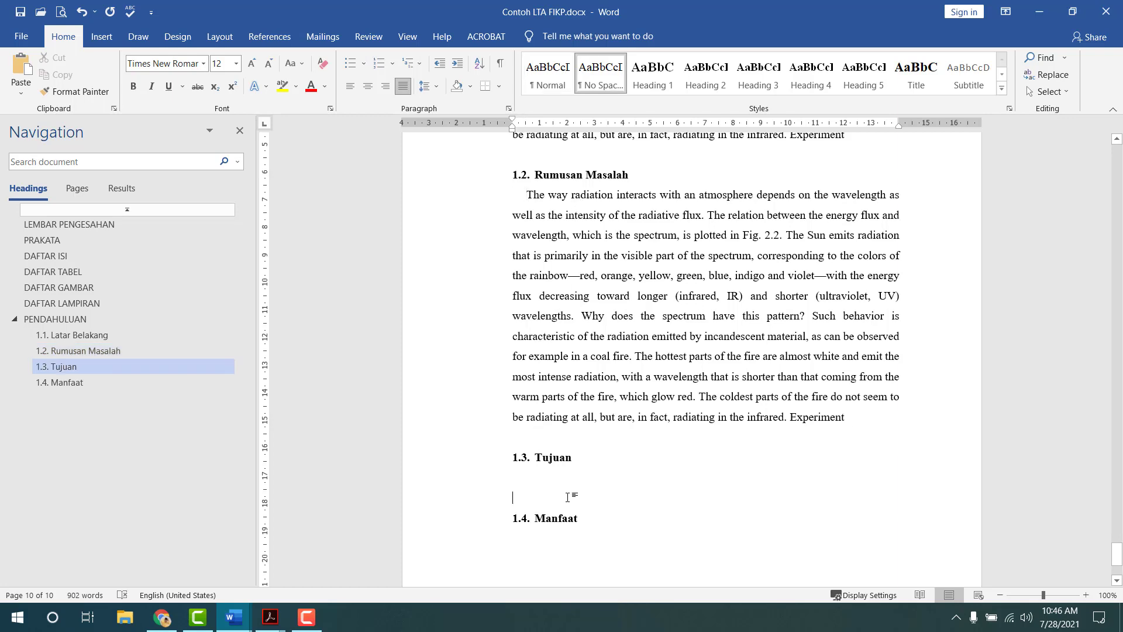
- Paste the radiation paragraph under 1.3. Tujuan and 1.4. Manfaat, removing the empty line
{"action": "type", "text": "The way radiation interacts with an atmosphere depends on the wavelength as well as the intensity of the radiative flux. The relation between the energy flux and wavelength, which is the spectrum, is plotted in Fig. 2.2. The Sun emits radiation that is primarily in the visible part of the spectrum, corresponding to the colors of the rainbow—red, orange, yellow, green, blue, indigo and violet—with the energy flux decreasing toward longer (infrared, IR) and shorter (ultraviolet, UV) wavelengths. Why does the spectrum have this pattern? Such behavior is characteristic of the radiation emitted by incandescent material, as can be observed for example in a coal fire. The hottest parts of the fire are almost white and emit the most intense radiation, with a wavelength that is shorter than that coming from the warm parts of the fire, which glow red. The coldest parts of the fire do not seem to be radiating at all, but are, in fact, radiating in the infrared. Experiment"}
{"action": "scroll", "coordinate": [544, 236], "scroll_direction": "up", "scroll_amount": 3}
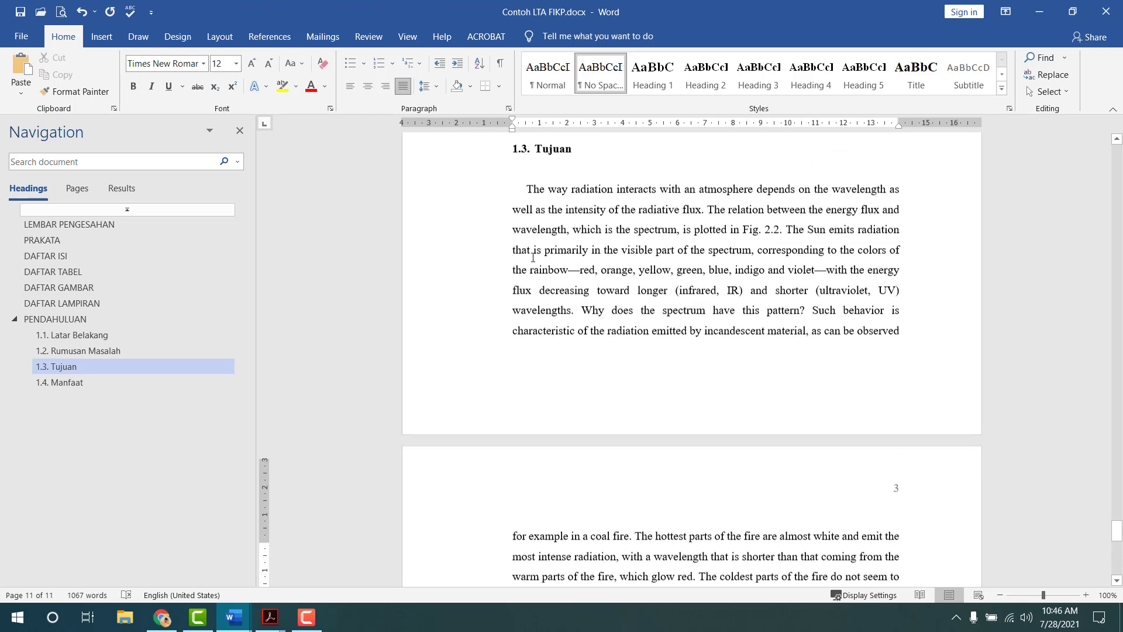
{"action": "left_click", "coordinate": [544, 254]}
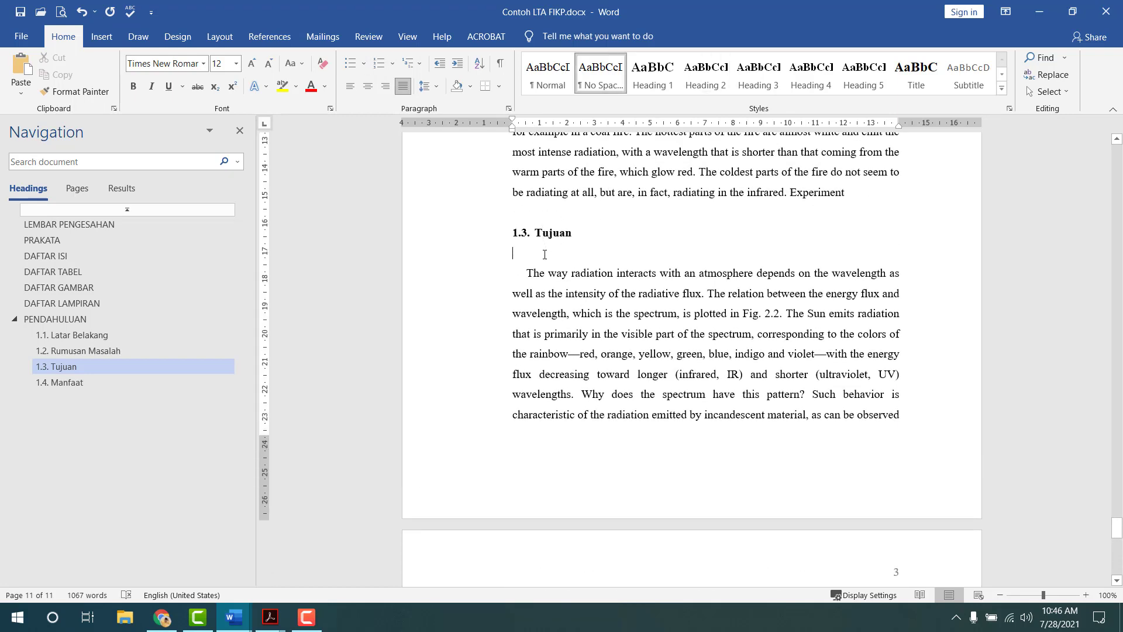
{"action": "scroll", "coordinate": [544, 293], "scroll_direction": "down", "scroll_amount": 6}
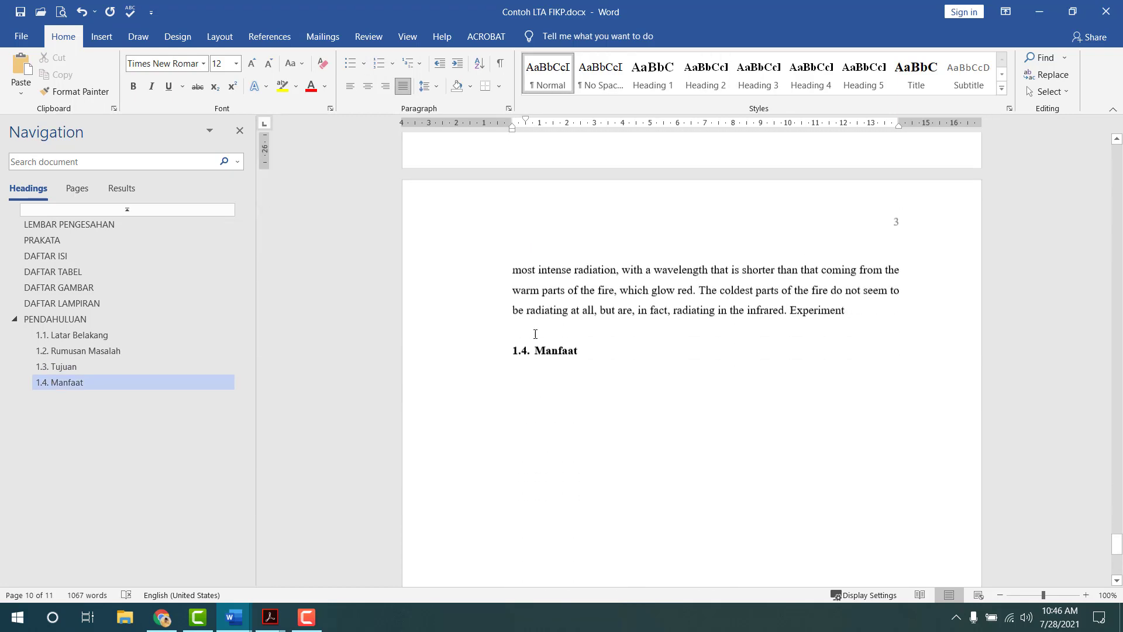
{"action": "left_click", "coordinate": [549, 373]}
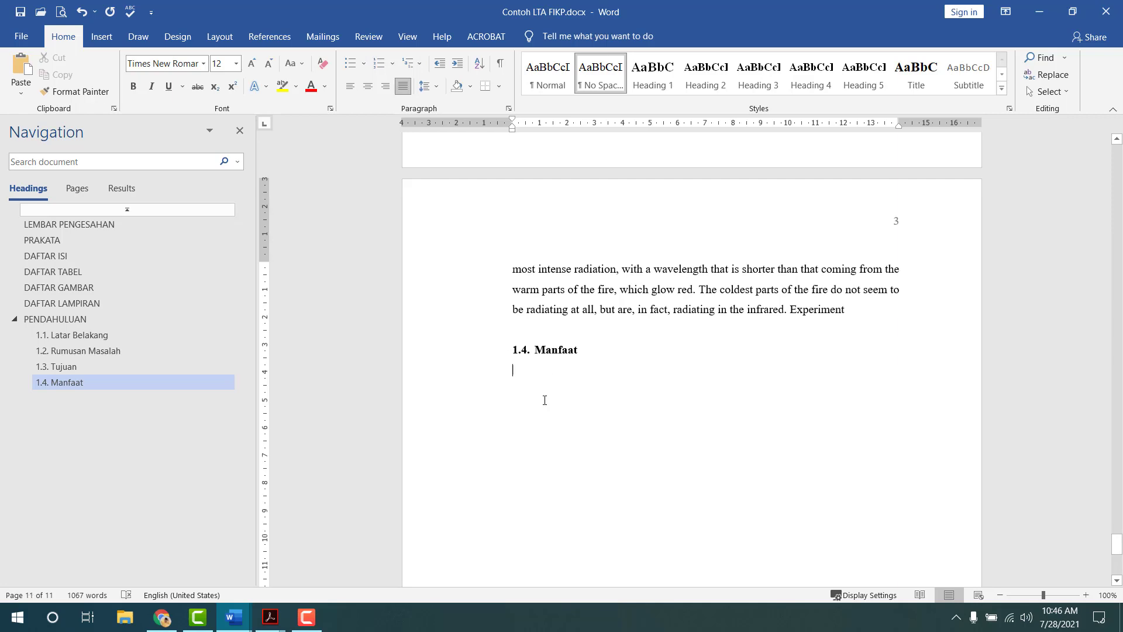
{"action": "type", "text": "The way radiation interacts with an atmosphere depends on the wavelength as well as the intensity of the radiative flux. The relation between the energy flux and wavelength, which is the spectrum, is plotted in Fig. 2.2. The Sun emits radiation that is primarily in the visible part of the spectrum, corresponding to the colors of the rainbow—red, orange, yellow, green, blue, indigo and violet—with the energy flux decreasing toward longer (infrared, IR) and shorter (ultraviolet, UV) wavelengths. Why does the spectrum have this pattern? Such behavior is characteristic of the radiation emitted by incandescent material, as can be observed for example in a coal fire. The hottest parts of the fire are almost white and emit the most intense radiation, with a wavelength that is shorter than that coming from the warm parts of the fire, which glow red. The coldest parts of the fire do not seem to be radiating at all, but are, in fact, radiating in the infrared. Experiment"}
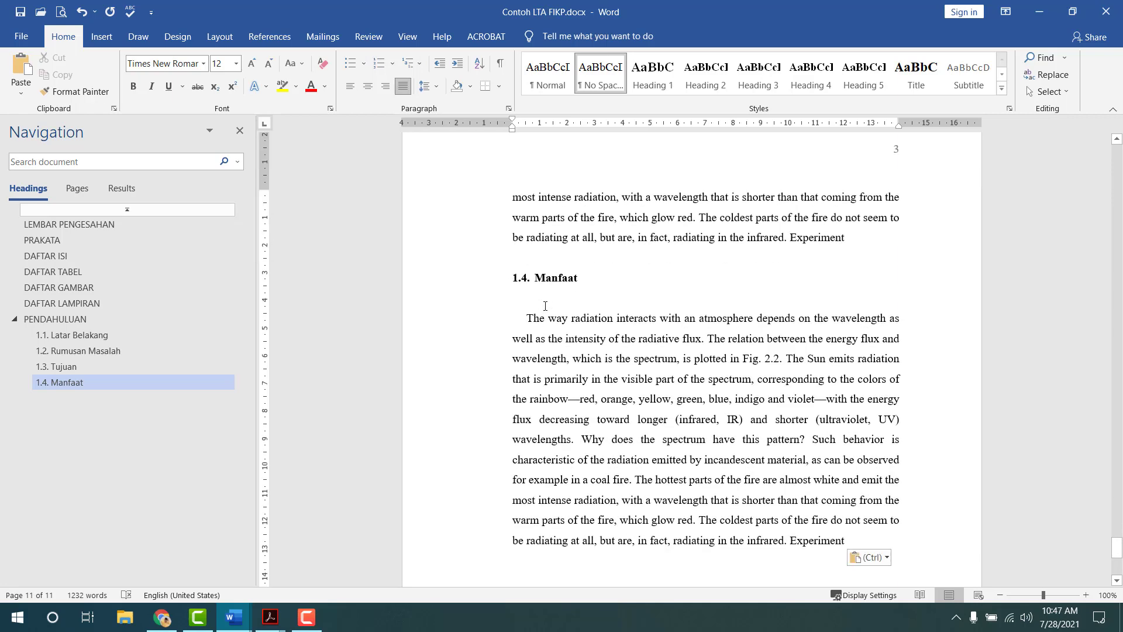
{"action": "key", "text": "Delete"}
- Add a new line after "Experiment" at the end of the Manfaat paragraph
{"action": "scroll", "coordinate": [550, 306], "scroll_direction": "down", "scroll_amount": 9}
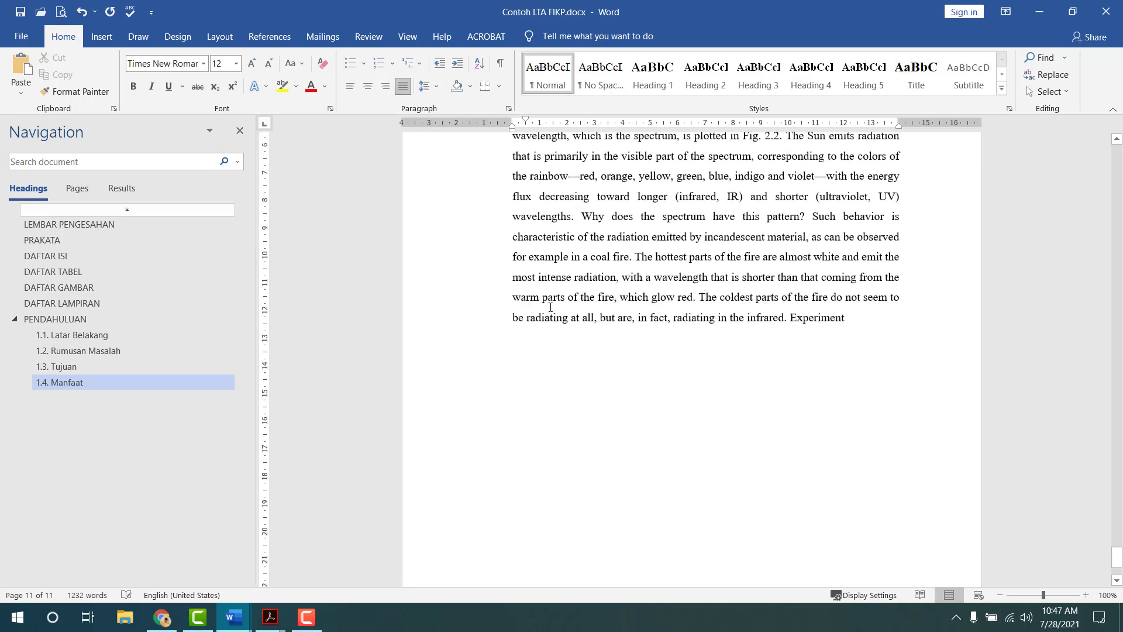
{"action": "left_click", "coordinate": [552, 304]}
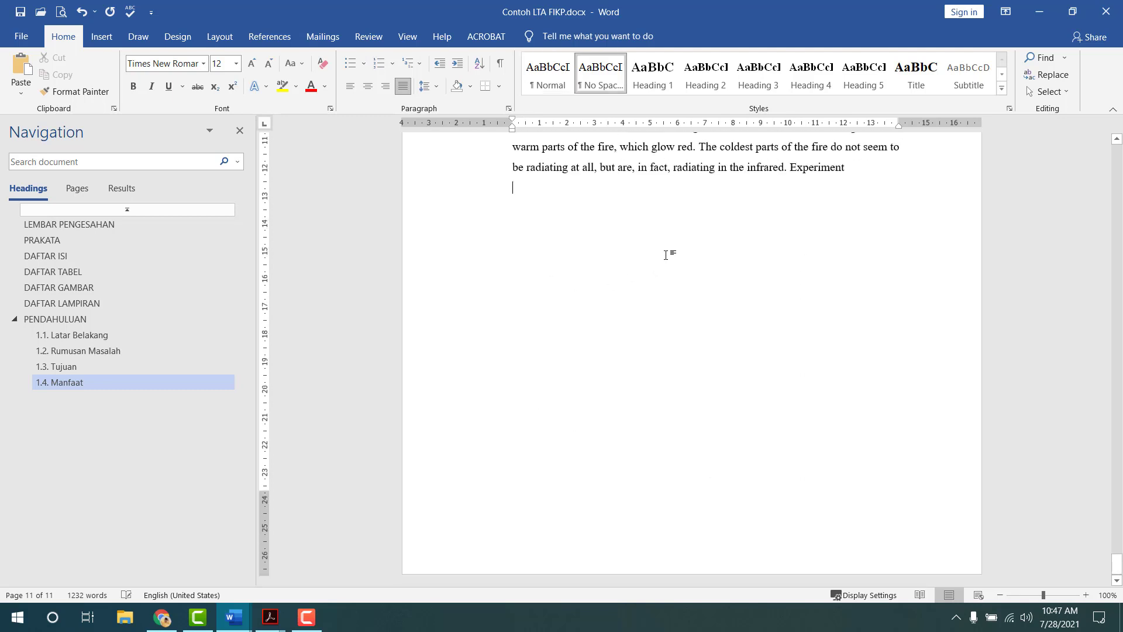
{"action": "key", "text": "Return"}
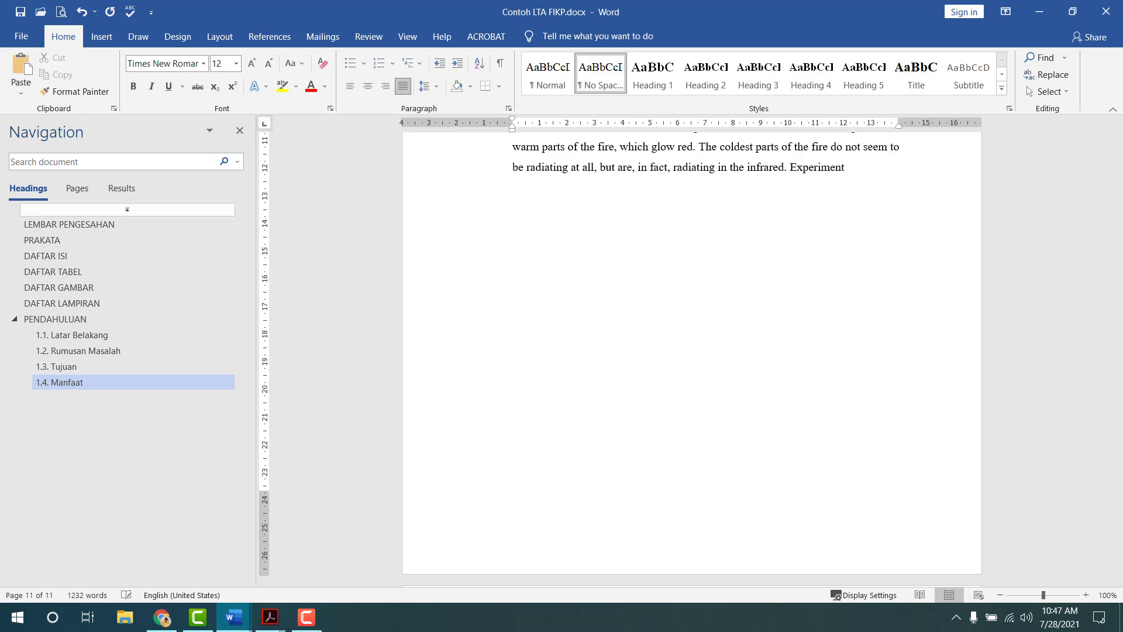
{"action": "key", "text": "Return"}
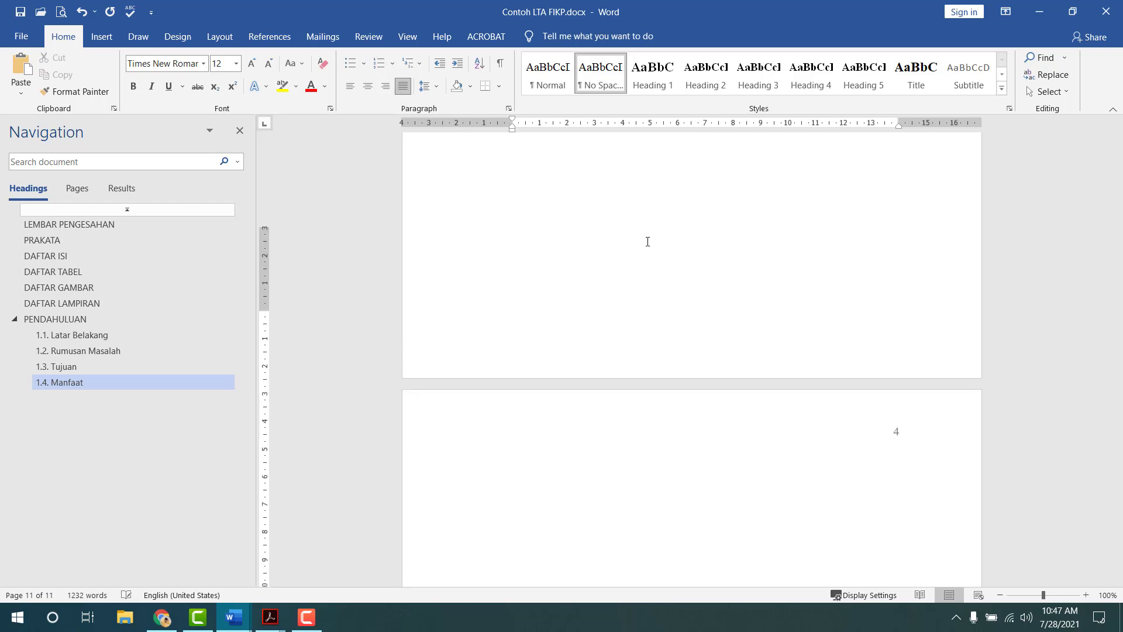
{"action": "key", "text": "Return"}
{"action": "key", "text": "Return"}
{"action": "key", "text": "Return"}
{"action": "key", "text": "Return"}
{"action": "key", "text": "Return"}
{"action": "key", "text": "Return"}
{"action": "key", "text": "Return"}
{"action": "key", "text": "Return"}
{"action": "key", "text": "Return"}
{"action": "key", "text": "Return"}
{"action": "key", "text": "Return"}
{"action": "key", "text": "Return"}
{"action": "key", "text": "Return"}
{"action": "key", "text": "Return"}
{"action": "key", "text": "Return"}
{"action": "key", "text": "Return"}
{"action": "key", "text": "Return"}
{"action": "key", "text": "Return"}
{"action": "key", "text": "Return"}
{"action": "key", "text": "Return"}
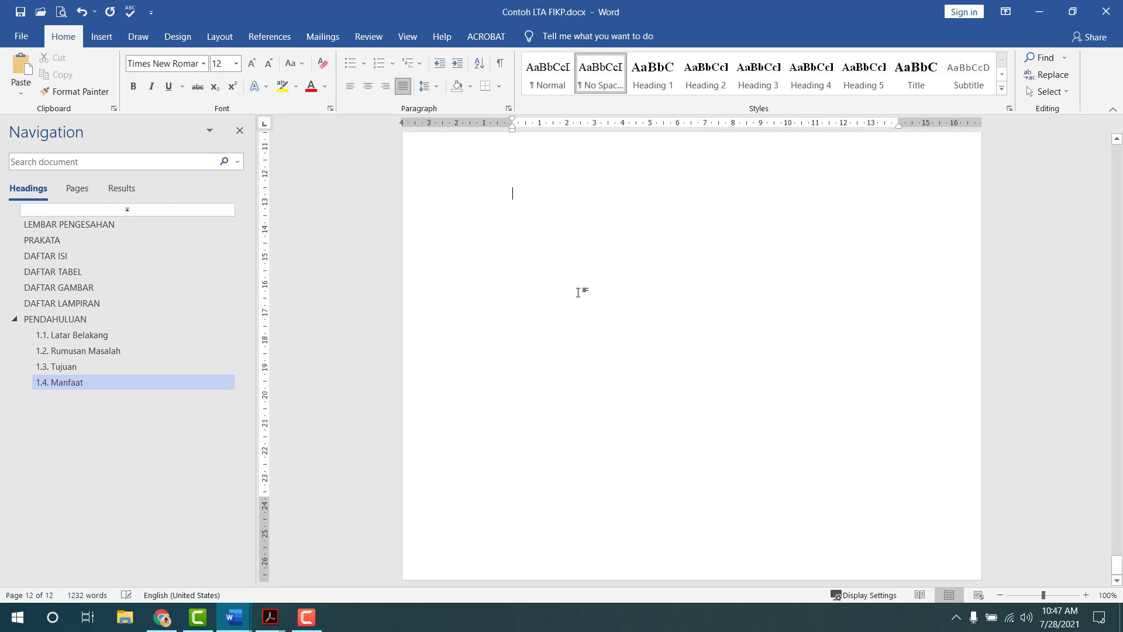
{"action": "scroll", "coordinate": [578, 290], "scroll_direction": "up", "scroll_amount": 7}
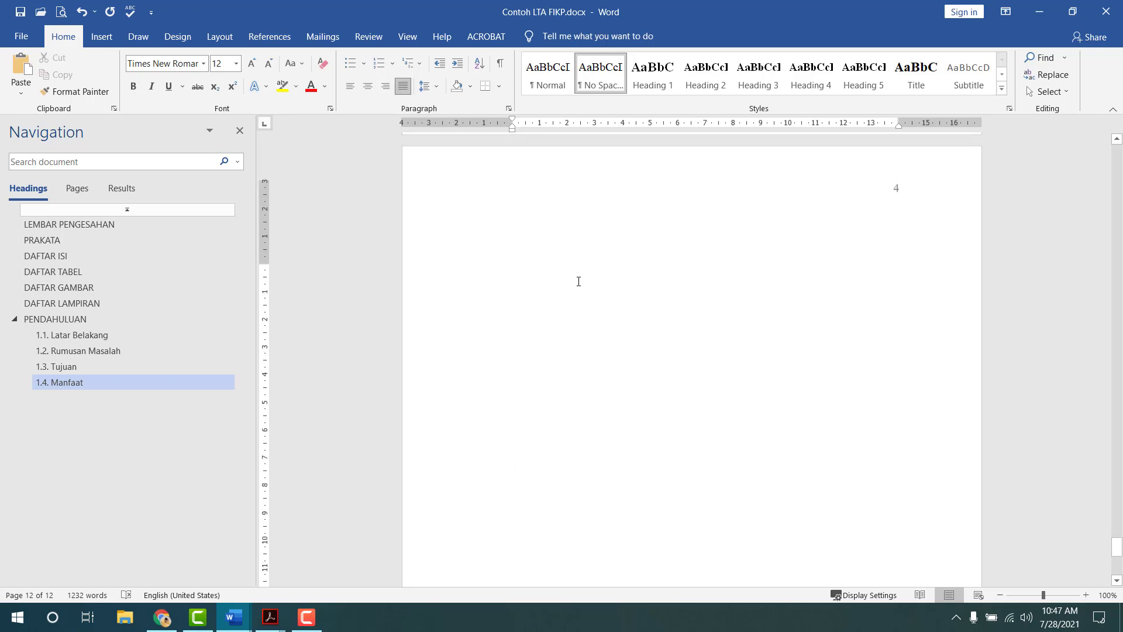
{"action": "scroll", "coordinate": [579, 282], "scroll_direction": "up", "scroll_amount": 11}
{"action": "left_click", "coordinate": [581, 280]}
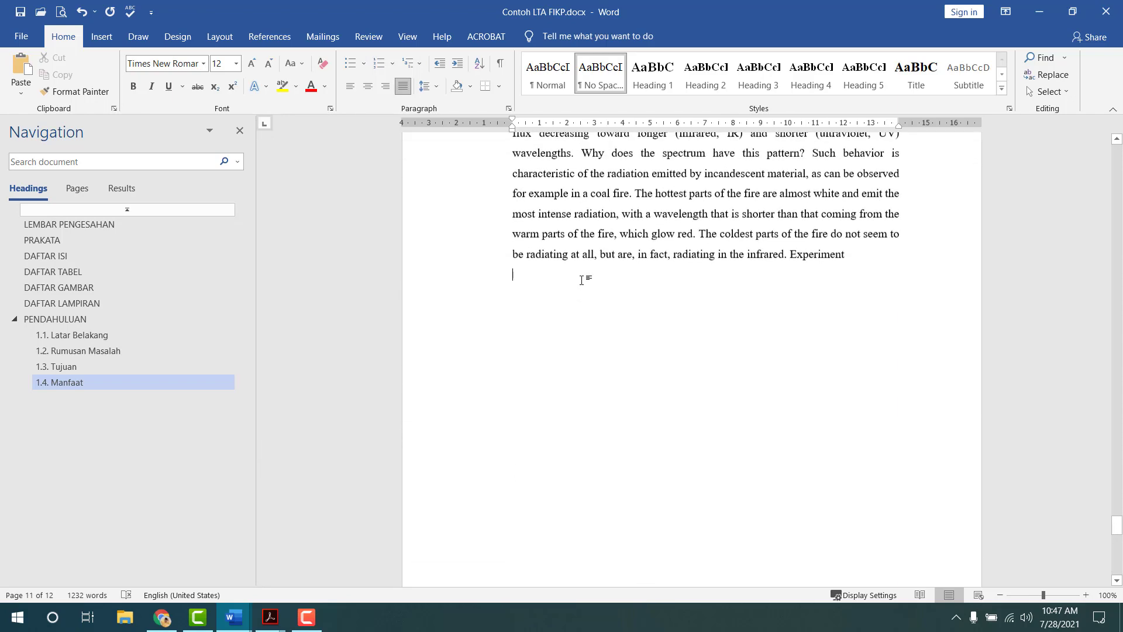
{"action": "scroll", "coordinate": [582, 280], "scroll_direction": "up", "scroll_amount": 1}
{"action": "scroll", "coordinate": [608, 307], "scroll_direction": "down", "scroll_amount": 2}
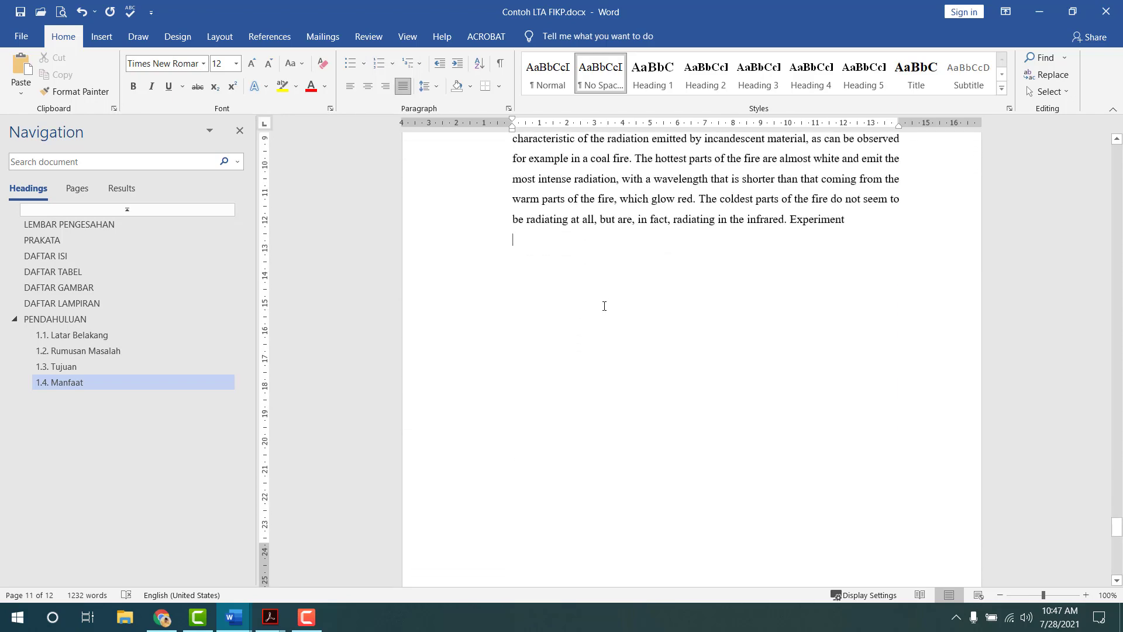
{"action": "left_click", "coordinate": [605, 306]}
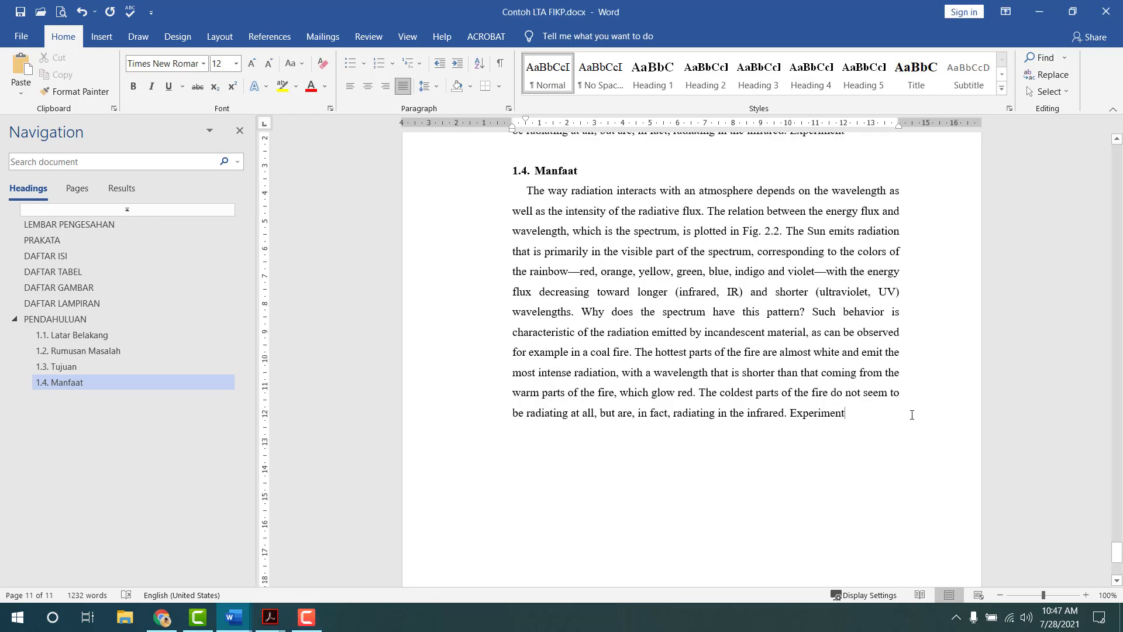
{"action": "key", "text": "Return"}
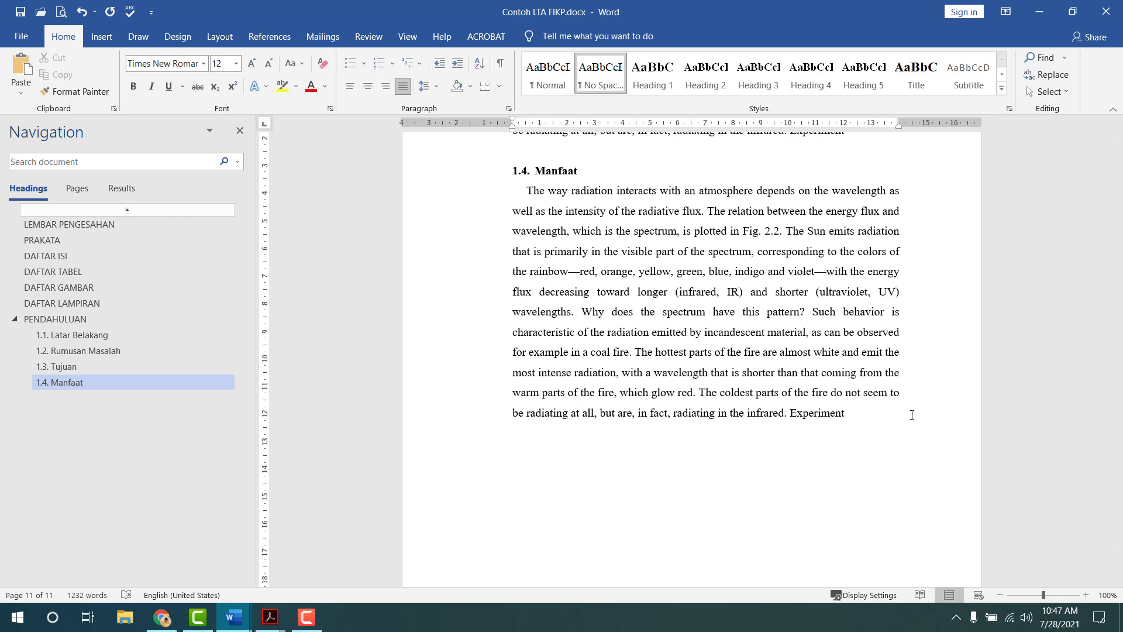
- Insert a Next Page section break to start a new blank page 12
{"action": "left_click", "coordinate": [220, 36]}
{"action": "left_click", "coordinate": [199, 60]}
{"action": "left_click", "coordinate": [252, 245]}
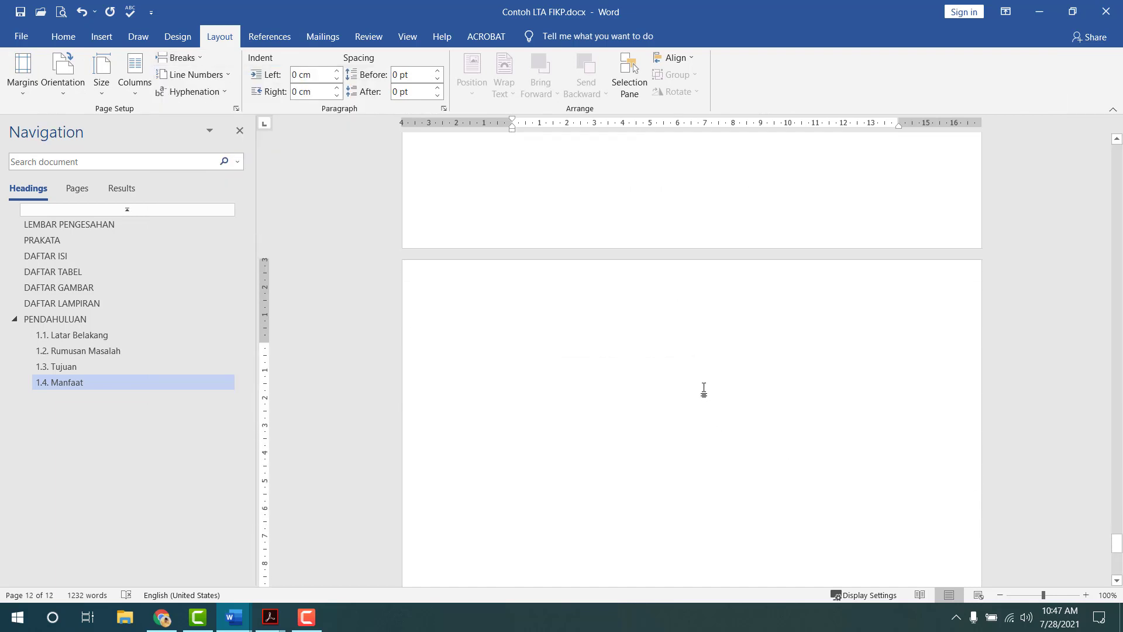
- Unlink the new page's first-page header and footer from the previous section and turn off Different First Page
{"action": "double_click", "coordinate": [655, 302]}
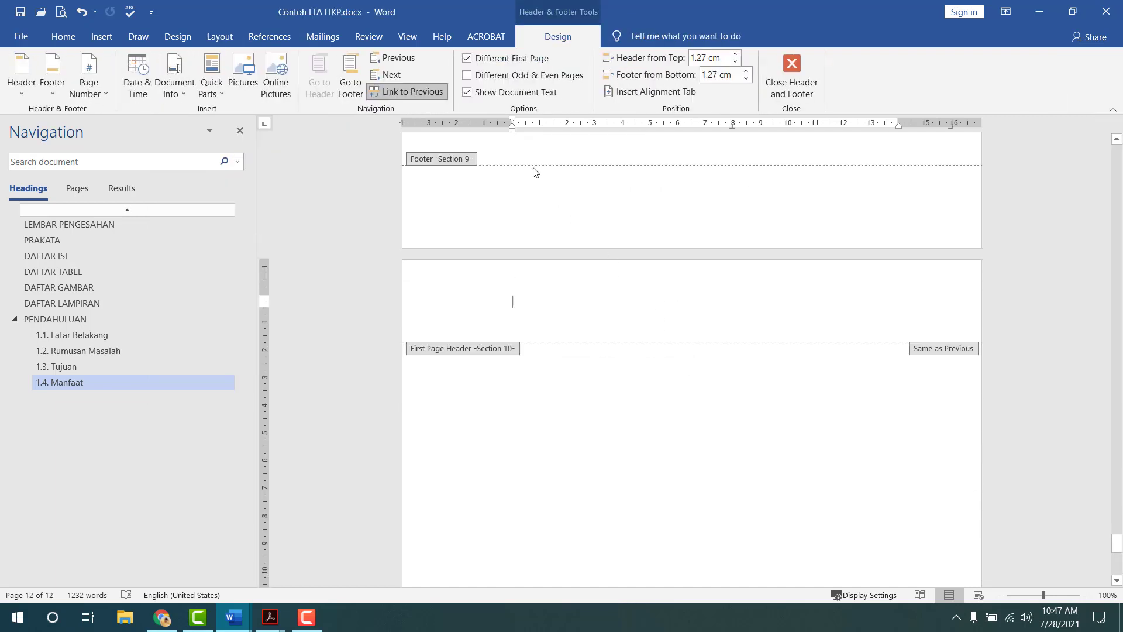
{"action": "left_click", "coordinate": [409, 89]}
{"action": "left_click", "coordinate": [357, 83]}
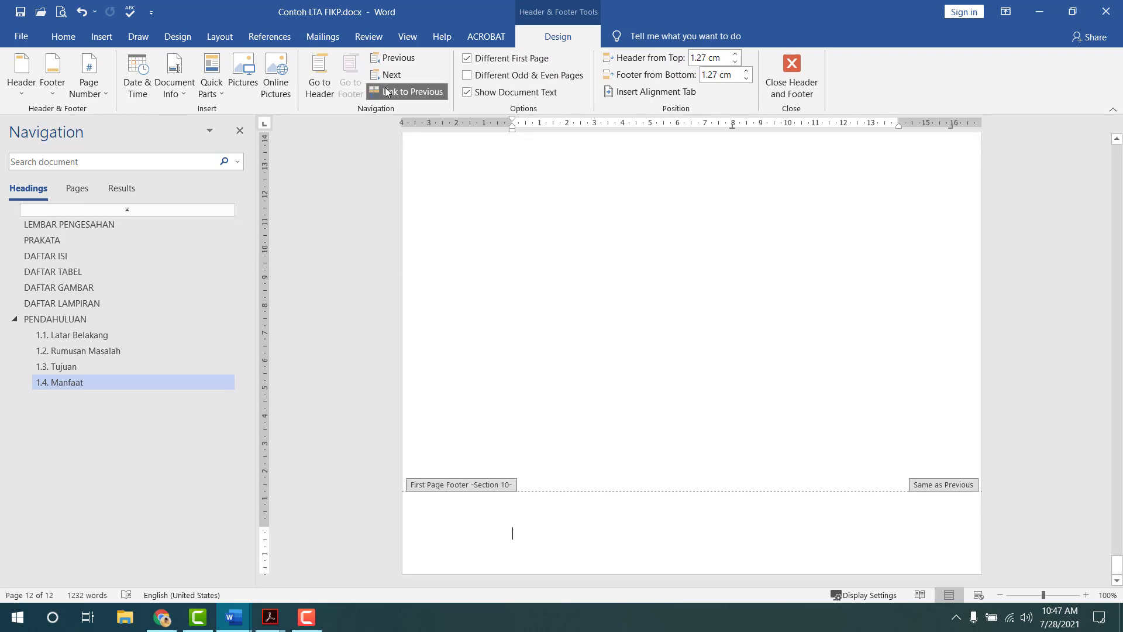
{"action": "left_click", "coordinate": [386, 92]}
{"action": "left_click", "coordinate": [467, 58]}
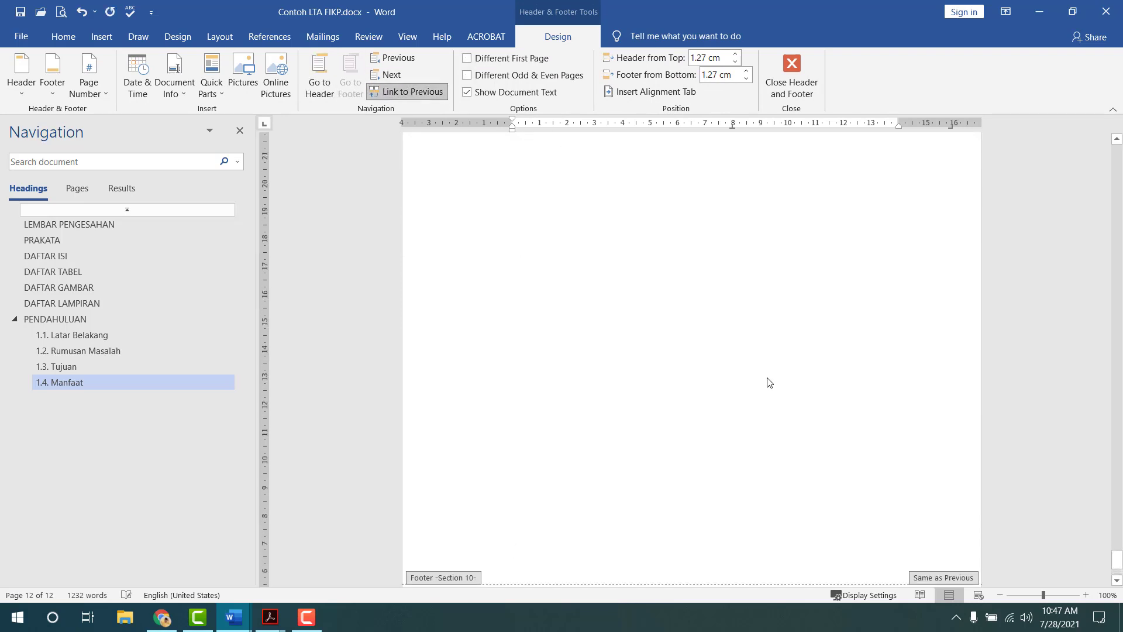
{"action": "scroll", "coordinate": [768, 381], "scroll_direction": "up", "scroll_amount": 6}
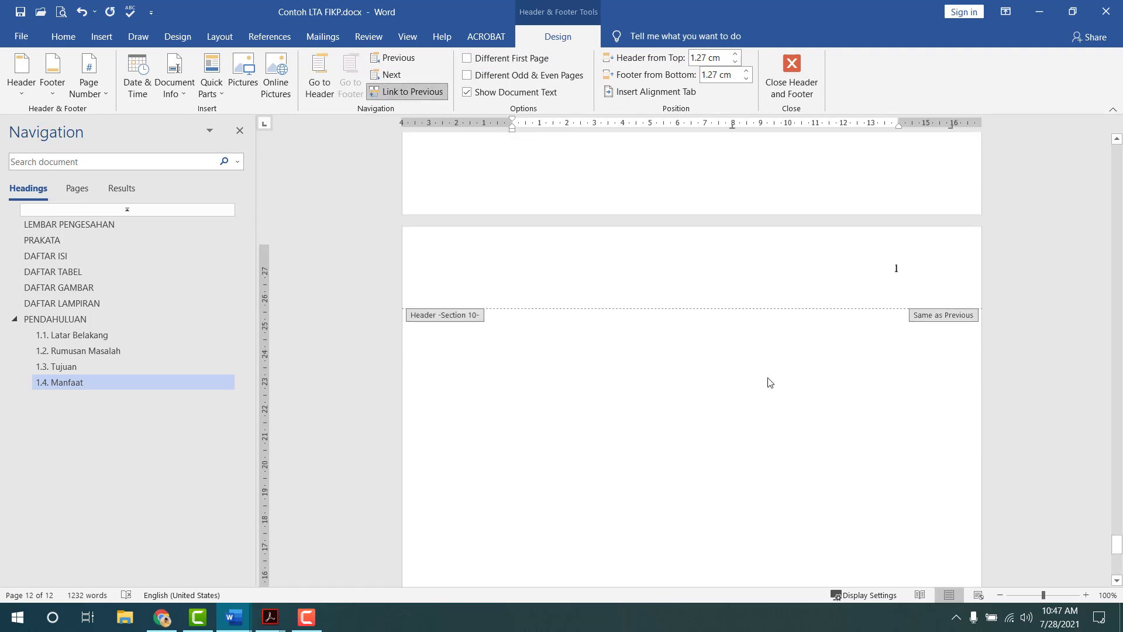
- Make the section 10 header page number continue from the previous section, showing 4
{"action": "left_click", "coordinate": [749, 294]}
{"action": "left_click", "coordinate": [904, 294]}
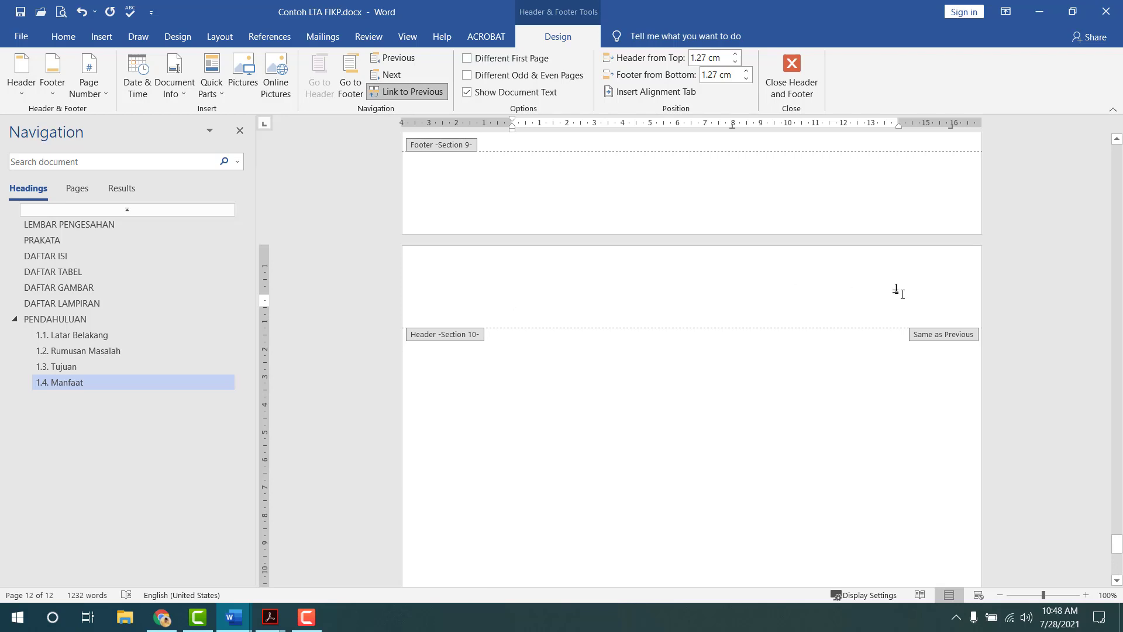
{"action": "left_click", "coordinate": [88, 85]}
{"action": "left_click", "coordinate": [124, 181]}
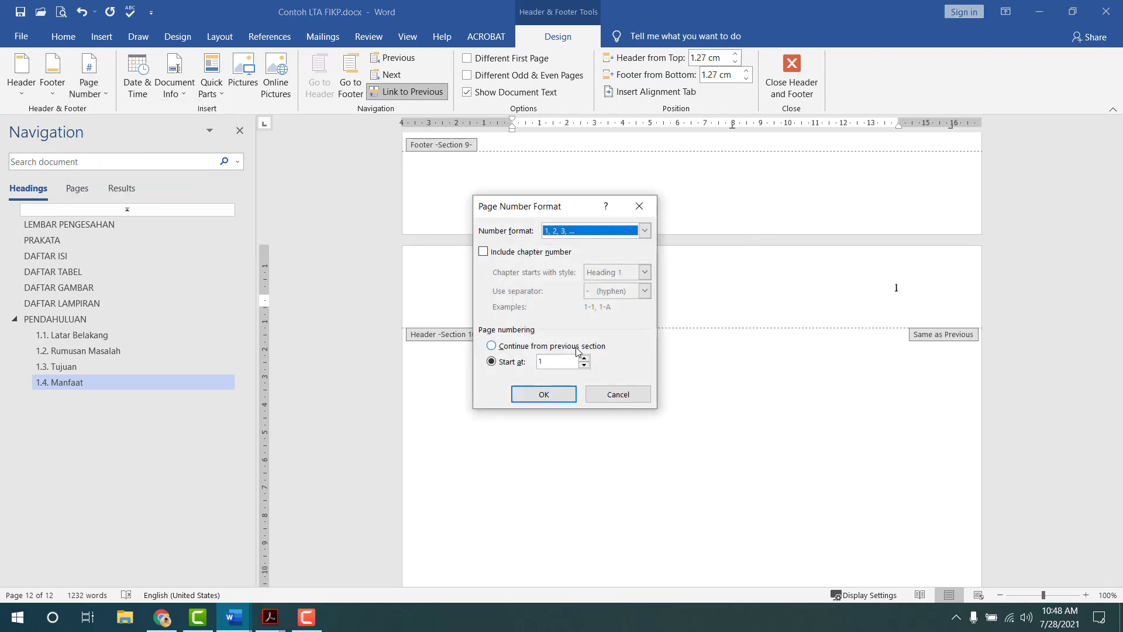
{"action": "left_click", "coordinate": [577, 347]}
{"action": "left_click", "coordinate": [569, 394]}
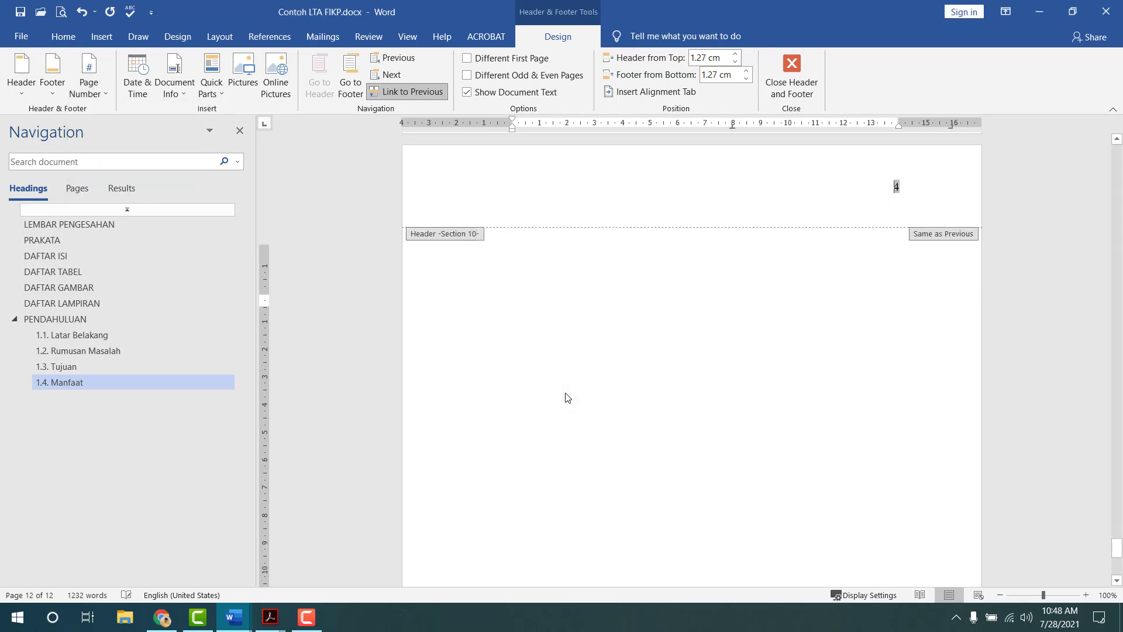
{"action": "scroll", "coordinate": [848, 287], "scroll_direction": "up", "scroll_amount": 3}
{"action": "scroll", "coordinate": [849, 288], "scroll_direction": "up", "scroll_amount": 10}
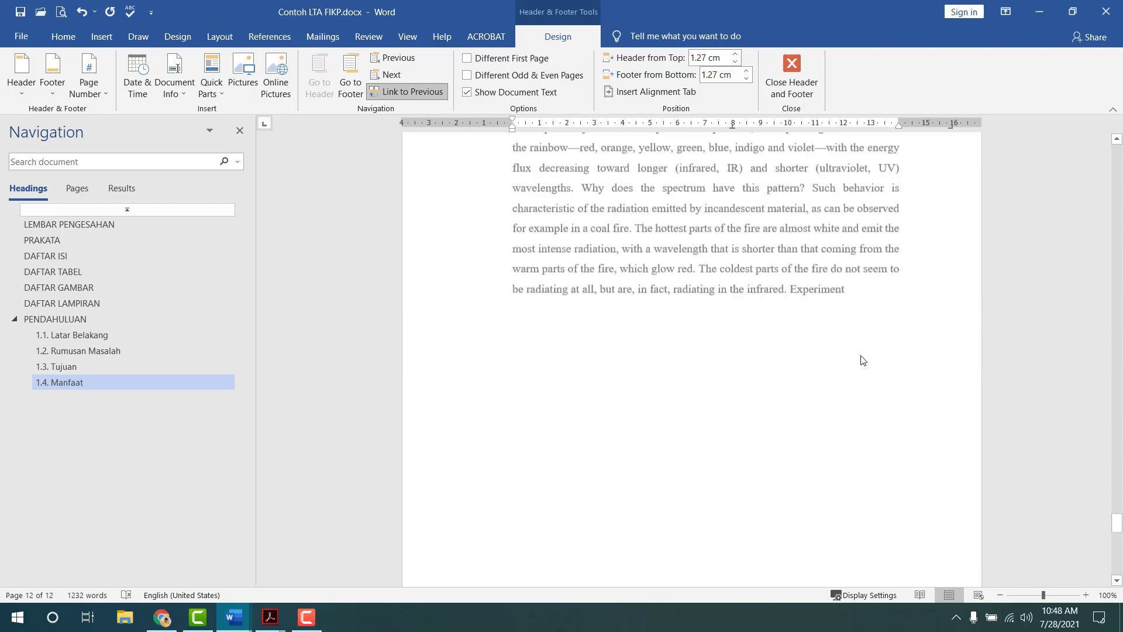
{"action": "scroll", "coordinate": [908, 258], "scroll_direction": "down", "scroll_amount": 10}
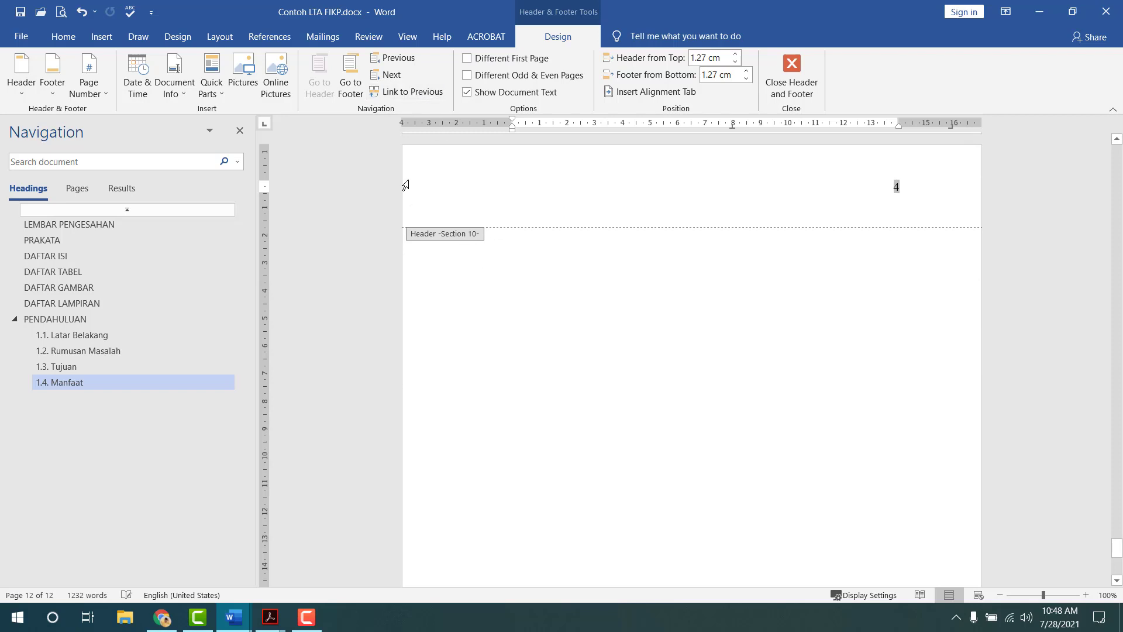
- Unlink the section 10 footer from the previous section and close header and footer editing
{"action": "left_click", "coordinate": [350, 82]}
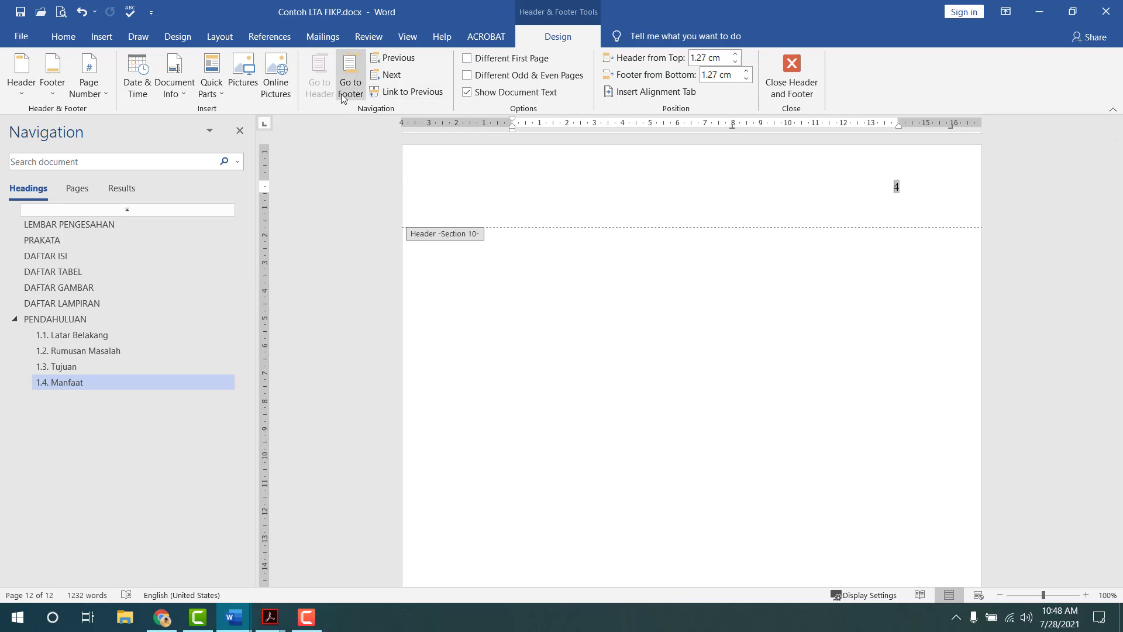
{"action": "left_click", "coordinate": [404, 96]}
{"action": "scroll", "coordinate": [632, 245], "scroll_direction": "up", "scroll_amount": 3}
{"action": "scroll", "coordinate": [632, 246], "scroll_direction": "up", "scroll_amount": 3}
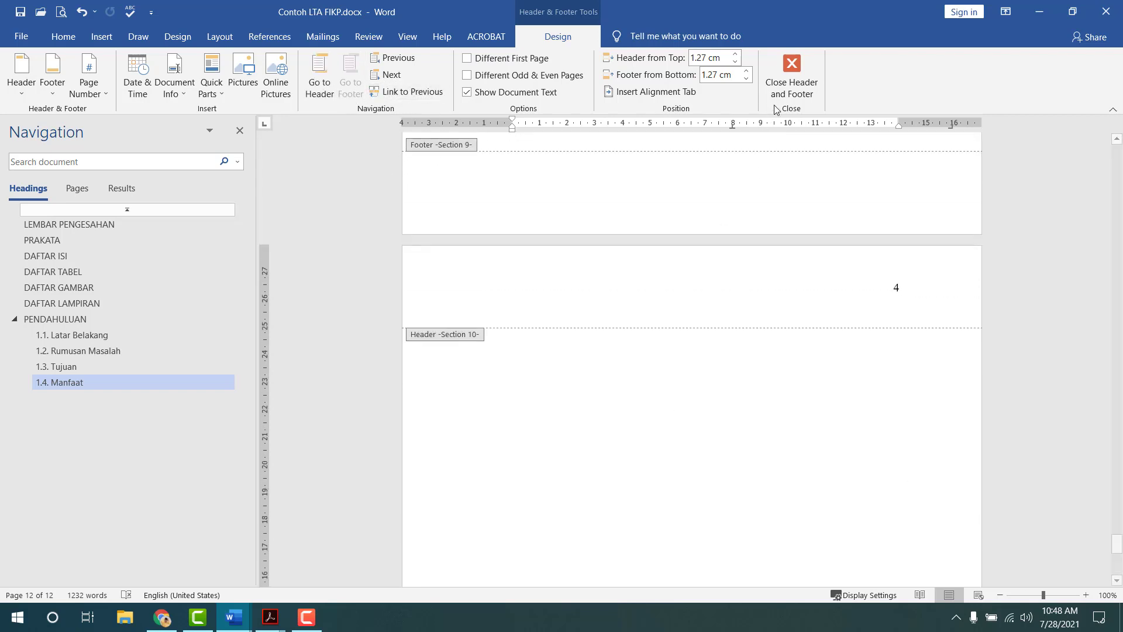
{"action": "left_click", "coordinate": [792, 74]}
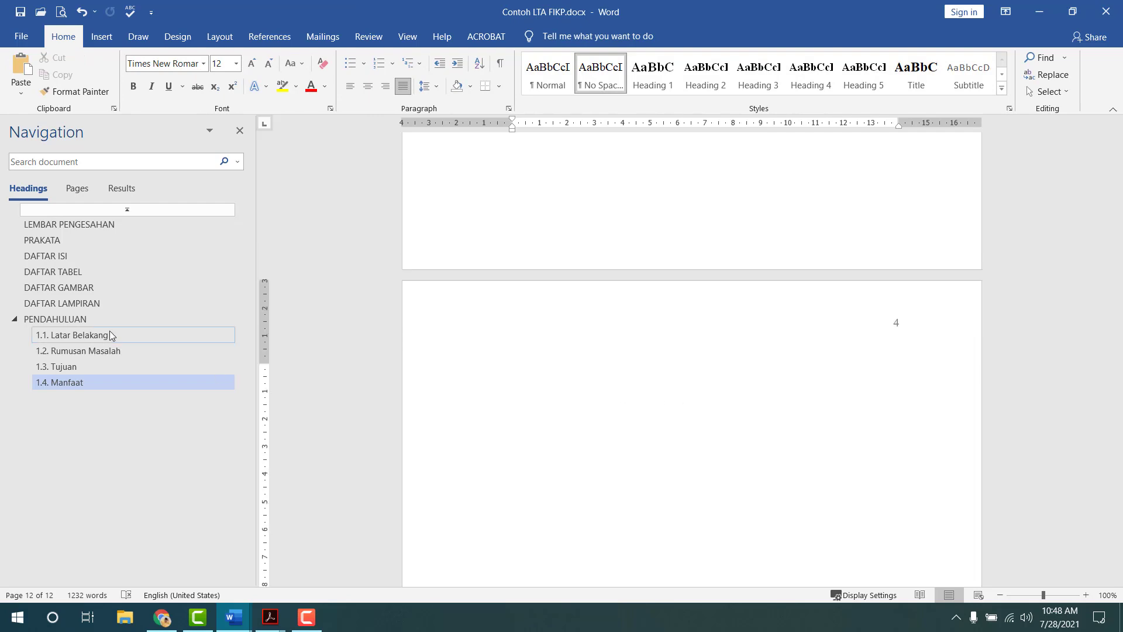
- Copy BAB I PENDAHULUAN through its first paragraph, paste it on page 12, then undo that stray paste
{"action": "left_click", "coordinate": [105, 321]}
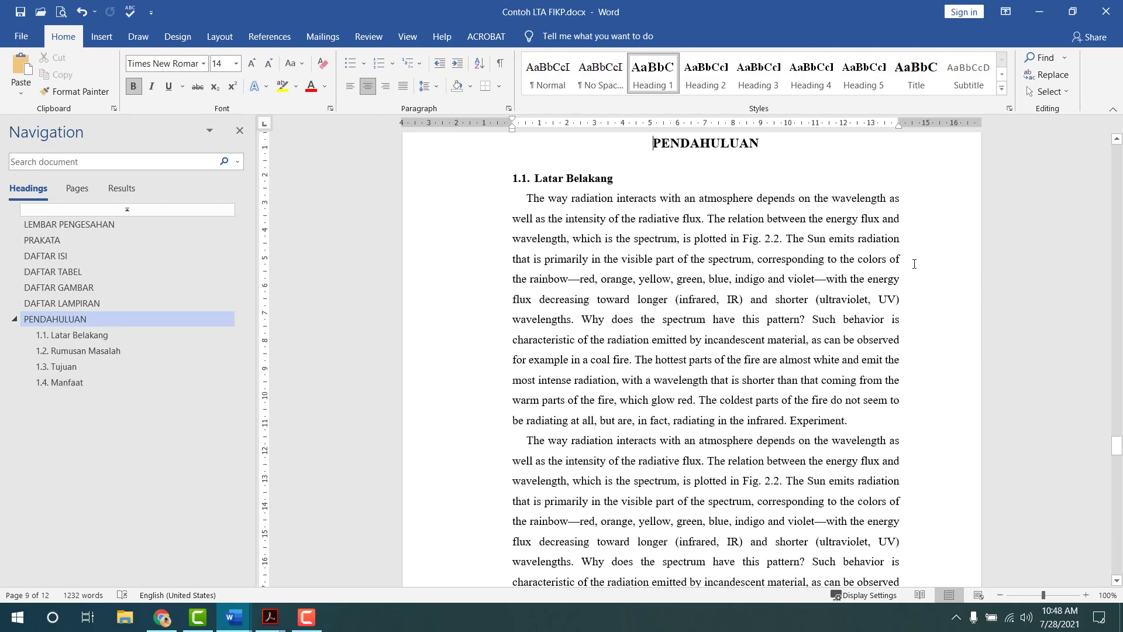
{"action": "left_click", "coordinate": [881, 410], "text": "shift"}
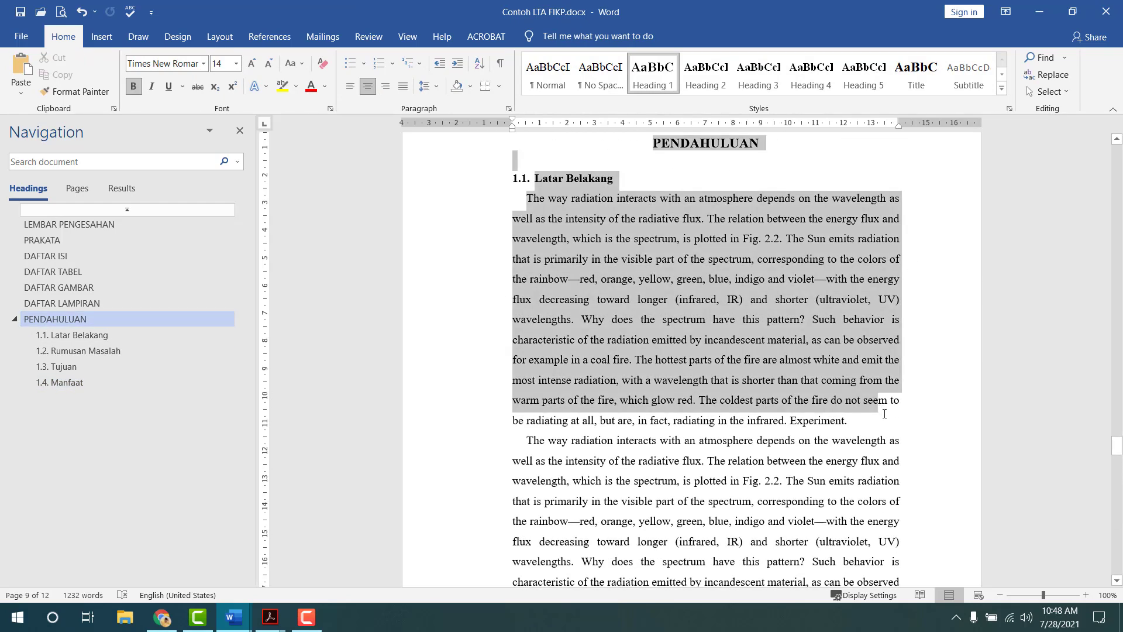
{"action": "left_click", "coordinate": [885, 421], "text": "shift"}
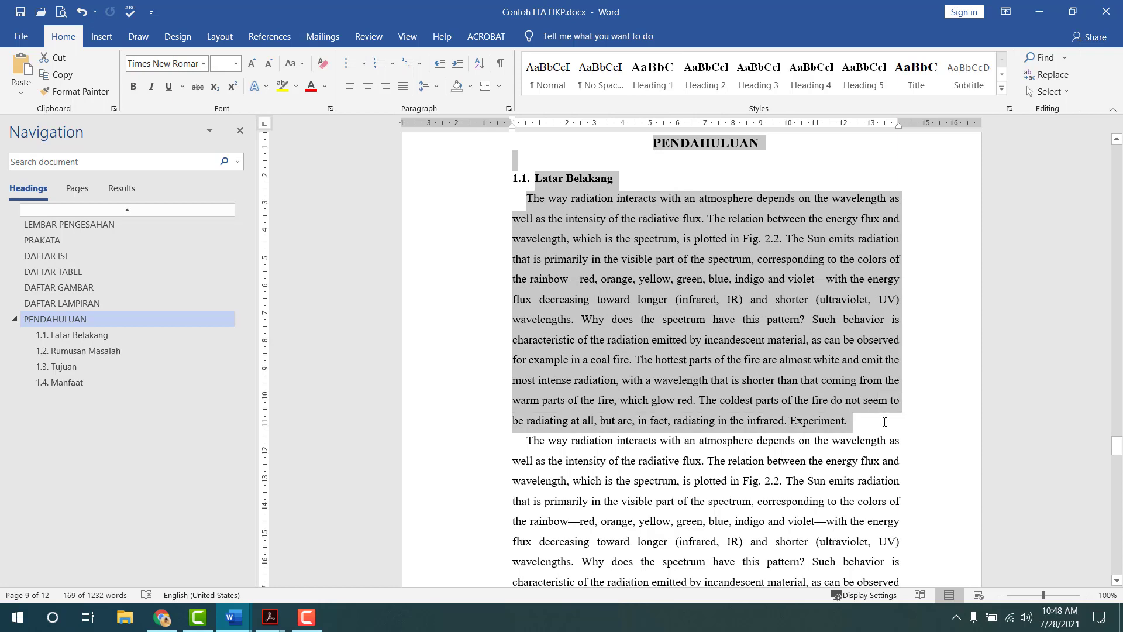
{"action": "left_click", "coordinate": [86, 382]}
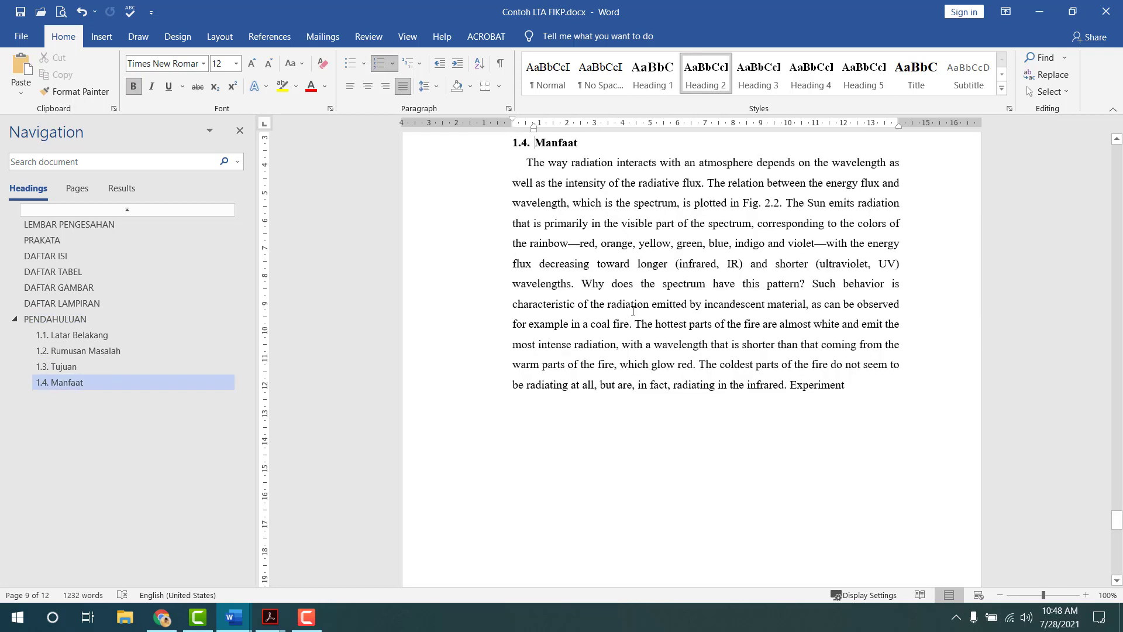
{"action": "scroll", "coordinate": [632, 314], "scroll_direction": "down", "scroll_amount": 10}
{"action": "left_click", "coordinate": [666, 257]}
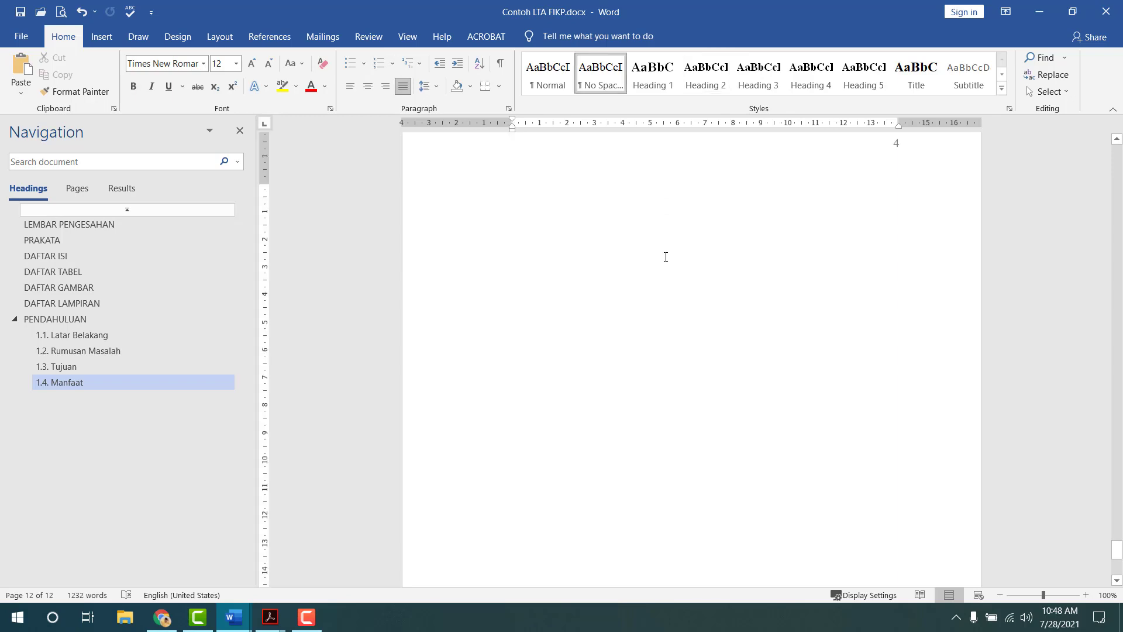
{"action": "key", "text": "ctrl+v"}
{"action": "scroll", "coordinate": [702, 281], "scroll_direction": "up", "scroll_amount": 3}
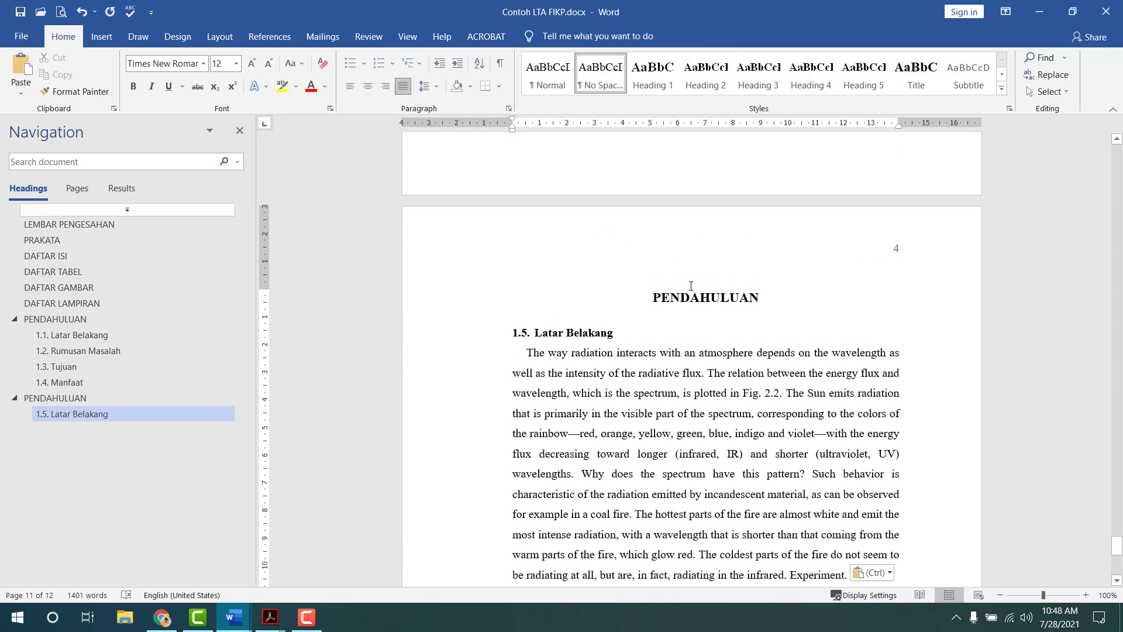
{"action": "left_click", "coordinate": [686, 310]}
{"action": "key", "text": "ctrl+z"}
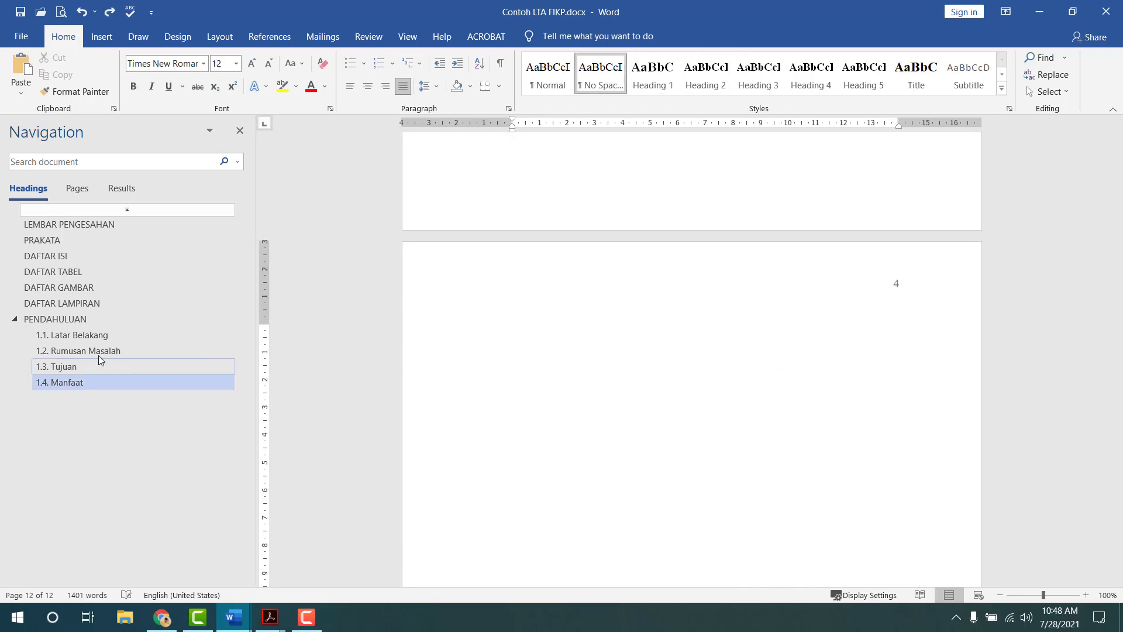
- Reselect BAB I through the first paragraph, insert a page break after the last paragraph, and paste it there
{"action": "left_click", "coordinate": [67, 319]}
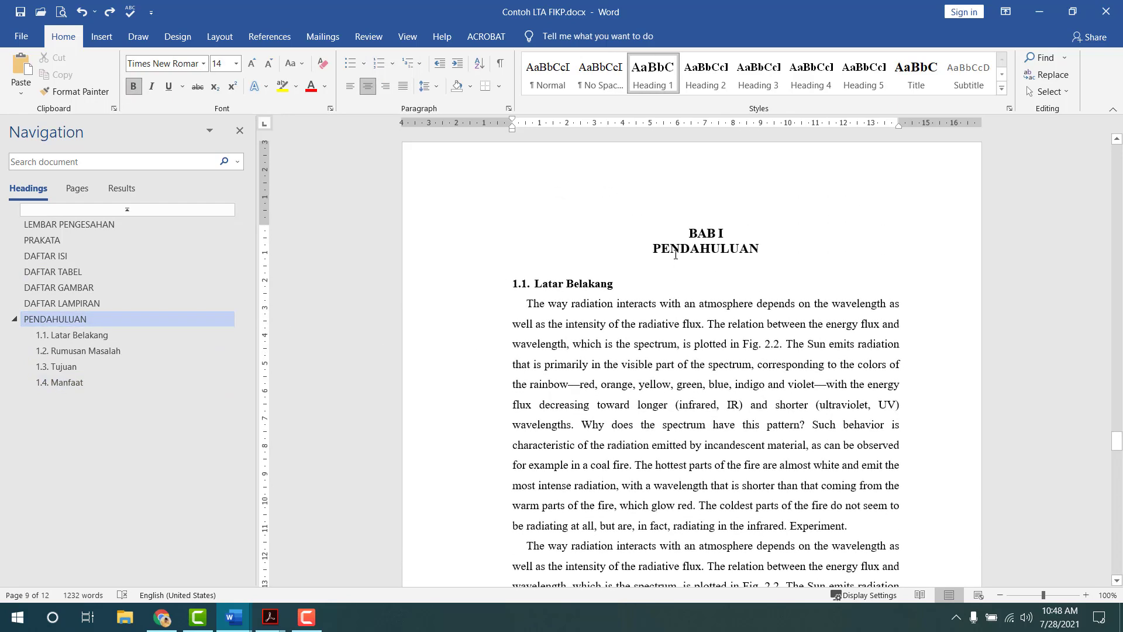
{"action": "left_click", "coordinate": [694, 229]}
{"action": "left_click", "coordinate": [927, 494], "text": "shift"}
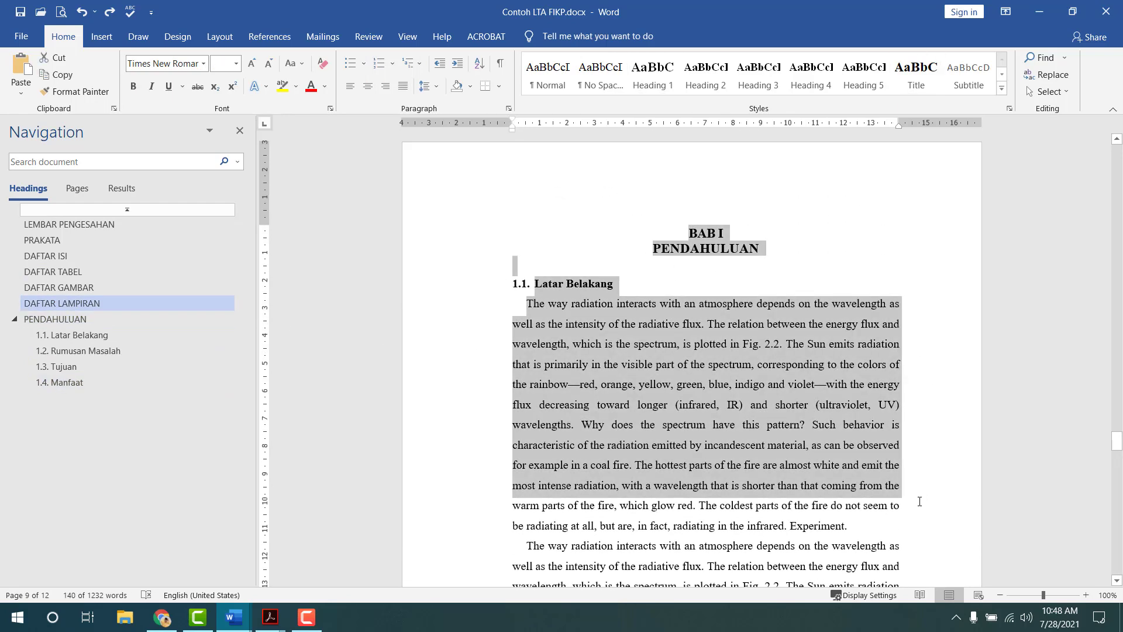
{"action": "left_click", "coordinate": [187, 389]}
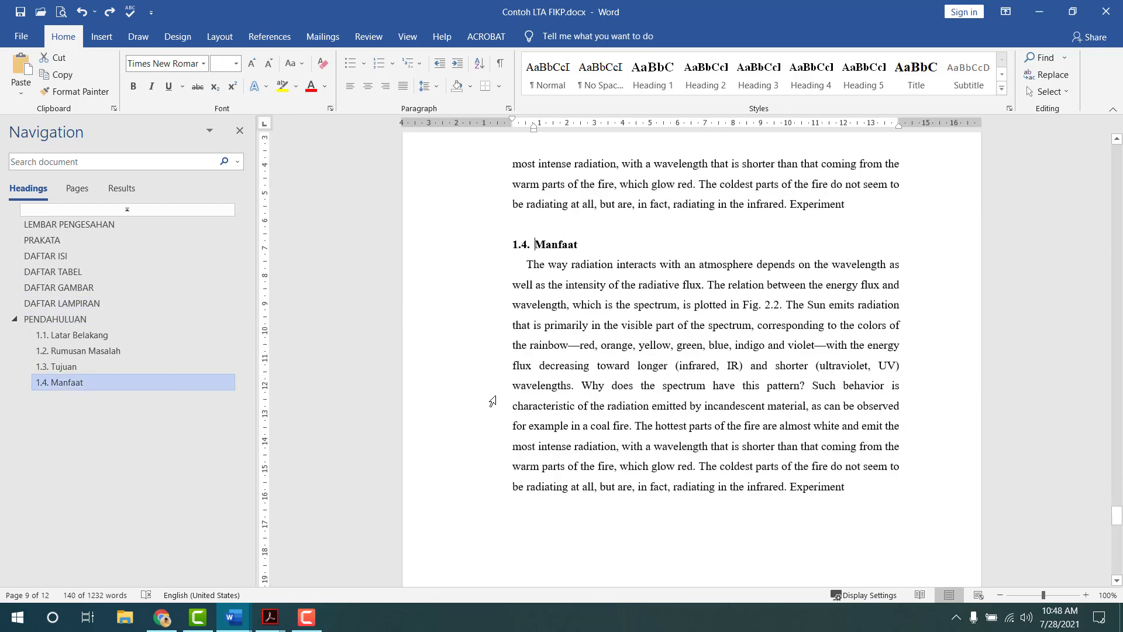
{"action": "scroll", "coordinate": [579, 393], "scroll_direction": "down", "scroll_amount": 2}
{"action": "left_click", "coordinate": [580, 392]}
{"action": "key", "text": "ctrl+Return"}
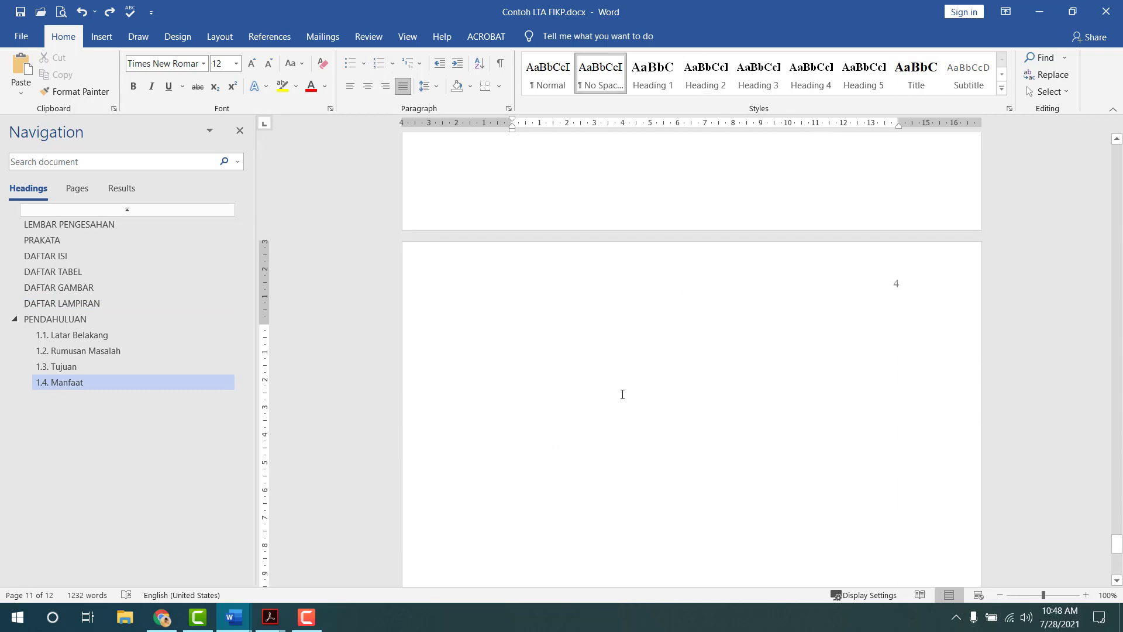
{"action": "type", "text": "BAB I PENDAHULUAN 1.5. Latar Belakang The way radiation interacts with an atmosphere depends on the wavelength as well as the intensity of the radiative flux. The relation between the energy flux and wavelength, which is the spectrum, is plotted in Fig. 2.2. The Sun emits radiation that is primarily in the visible part of the spectrum, corresponding to the colors of the rainbow—red, orange, yellow, green, blue, indigo and violet—with the energy flux decreasing toward longer (infrared, IR) and shorter (ultraviolet, UV) wavelengths. Why does the spectrum have this pattern? Such behavior is characteristic of the radiation emitted by incandescent material, as can be observed for example in a coal fire. The hottest parts of the fire are almost white and emit the most intense radiation, with a wavelength that is shorter than that coming from the"}
{"action": "left_click", "coordinate": [738, 327]}
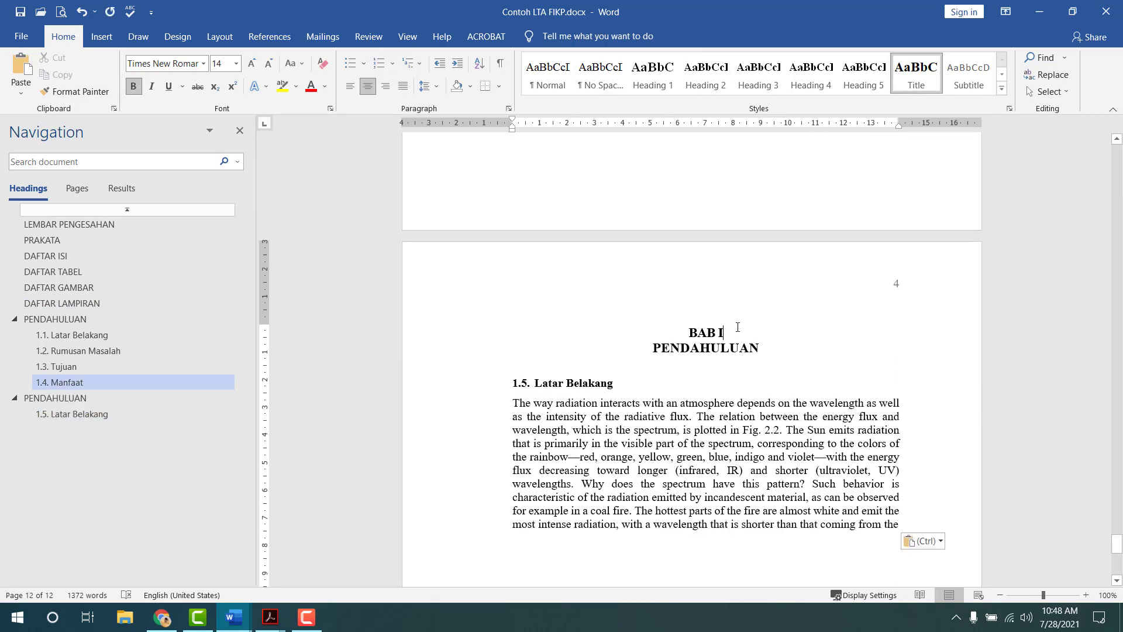
- Change the copied heading to BAB II TINJAUAN PUSTAKA
{"action": "type", "text": "I"}
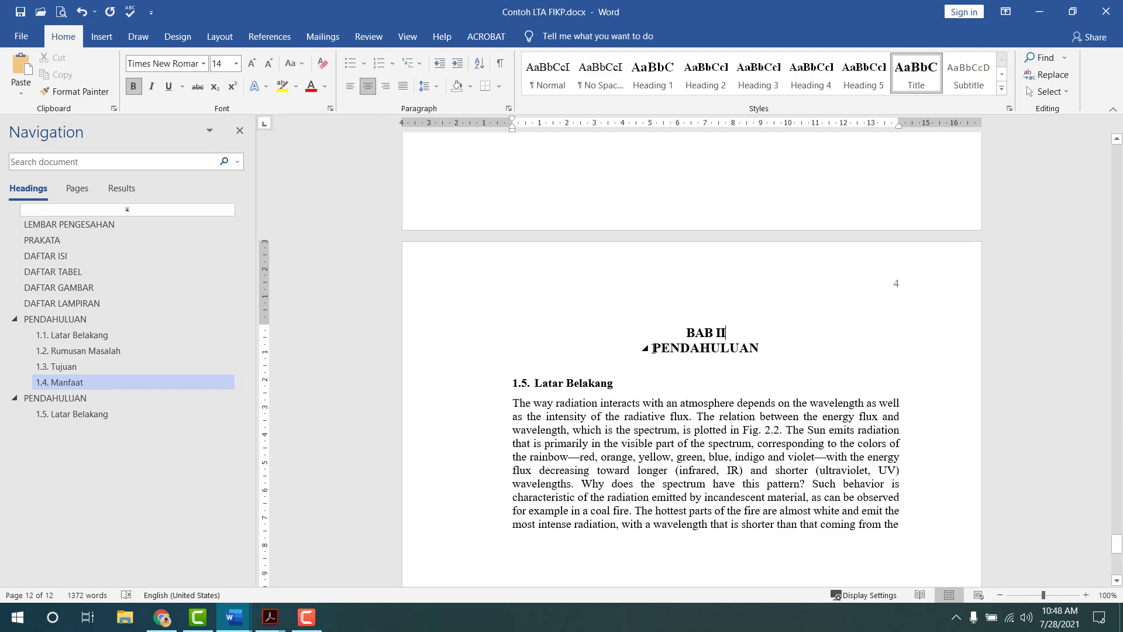
{"action": "left_click_drag", "start_coordinate": [654, 350], "coordinate": [766, 350]}
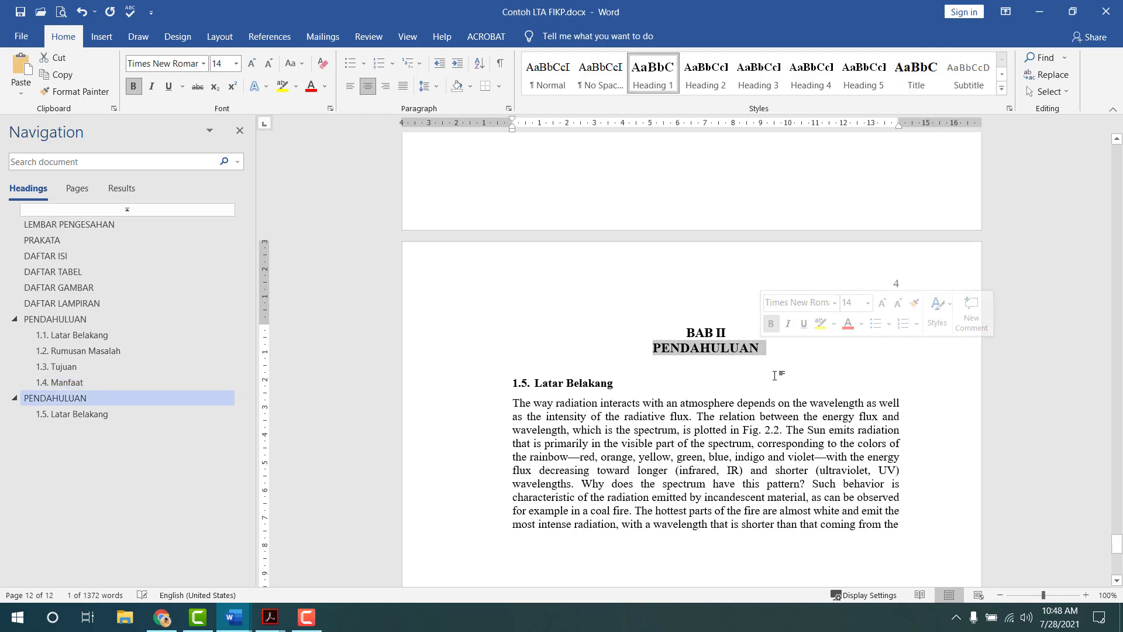
{"action": "type", "text": "TINJAU"}
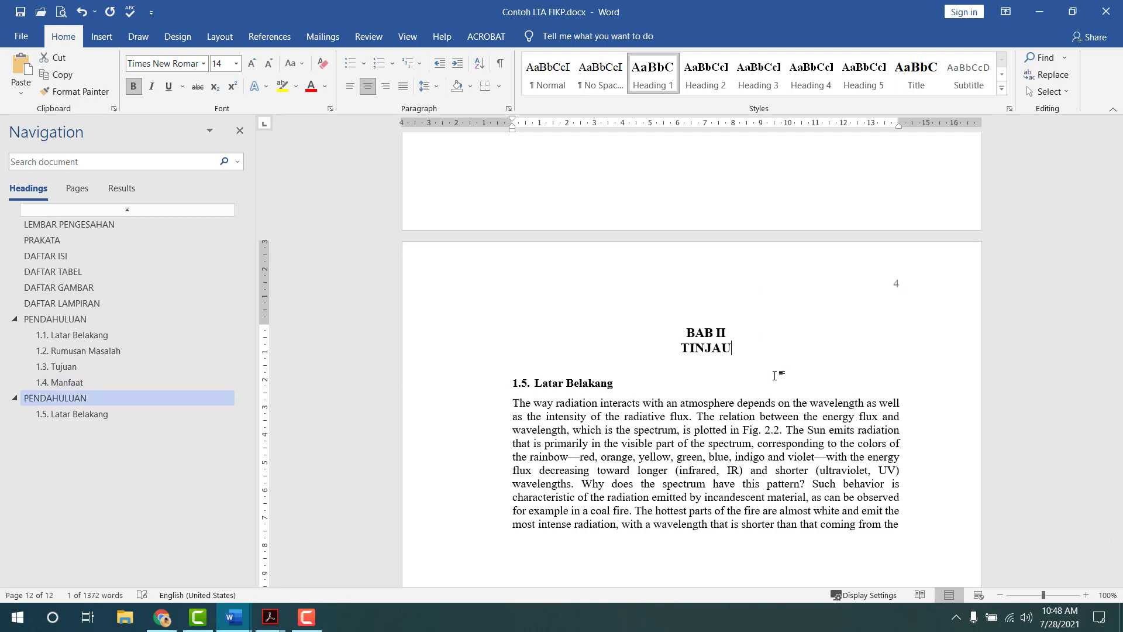
{"action": "type", "text": "AN PUST"}
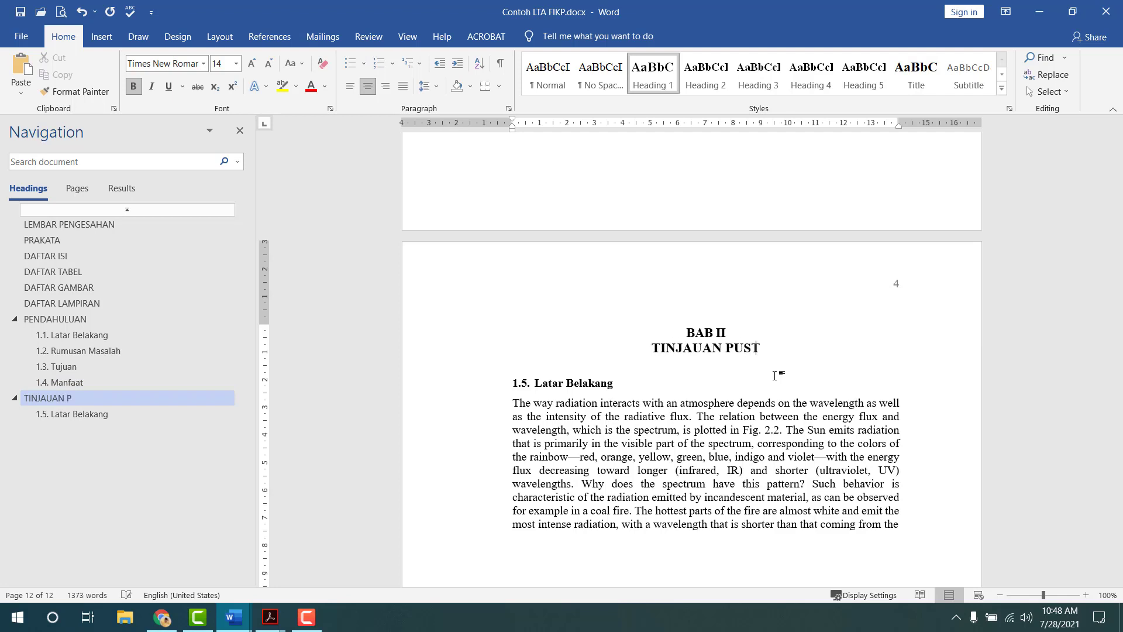
{"action": "type", "text": "AKA"}
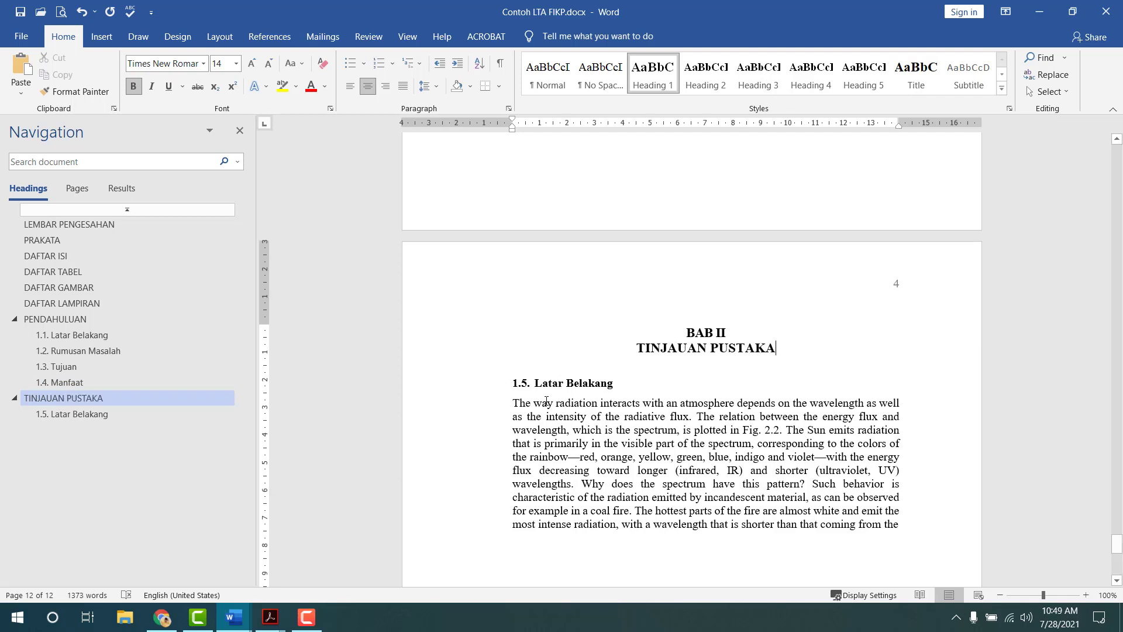
- Give the paragraph 1.5 line spacing and a first-line indent, and renumber the subheading 1.5. to 2.1
{"action": "left_click", "coordinate": [424, 86]}
{"action": "left_click", "coordinate": [454, 138]}
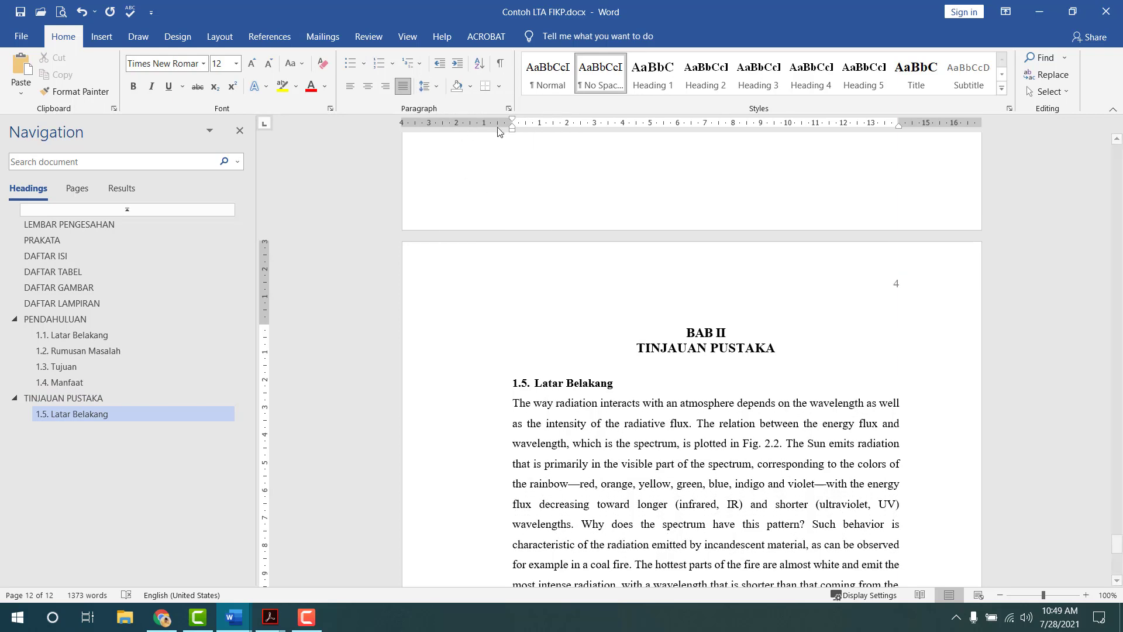
{"action": "left_click_drag", "start_coordinate": [512, 120], "coordinate": [526, 123]}
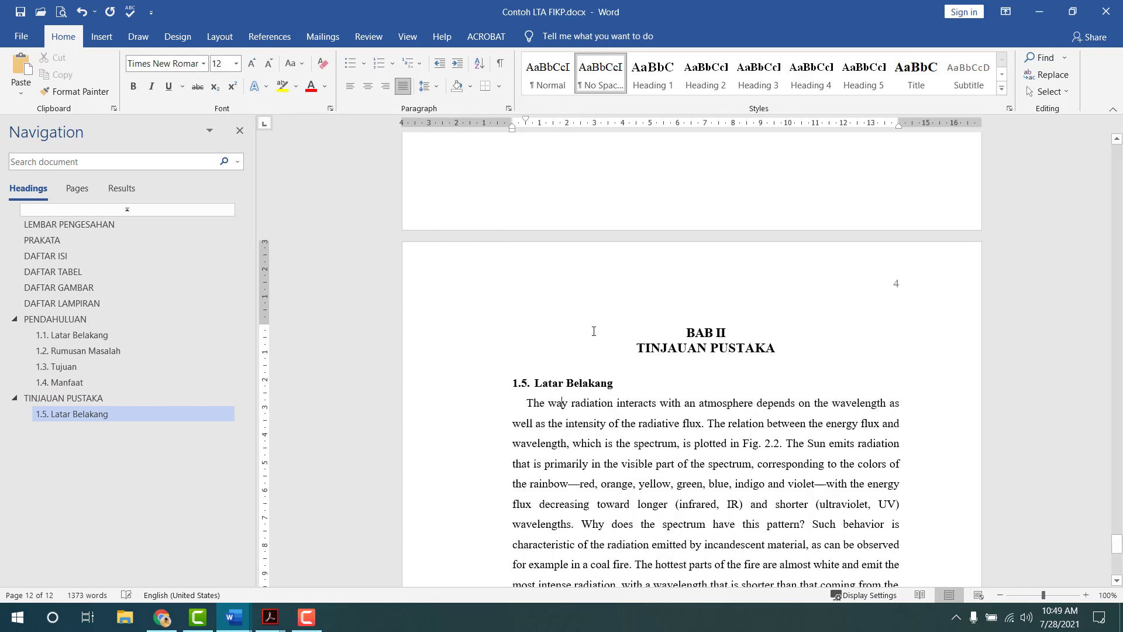
{"action": "scroll", "coordinate": [649, 476], "scroll_direction": "down", "scroll_amount": 2}
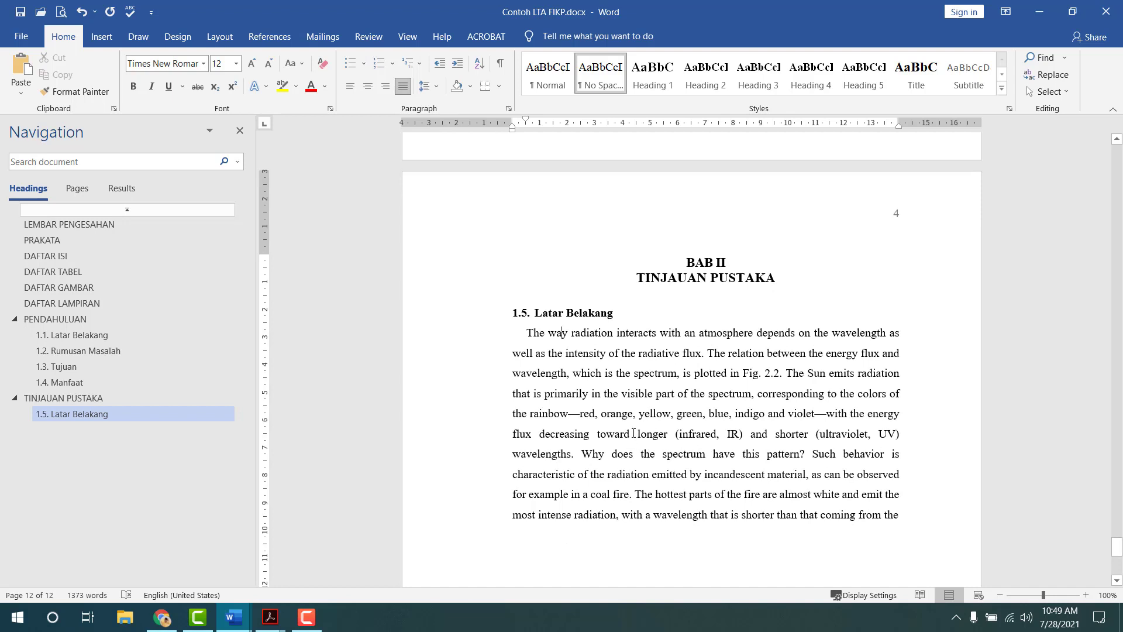
{"action": "left_click", "coordinate": [526, 316]}
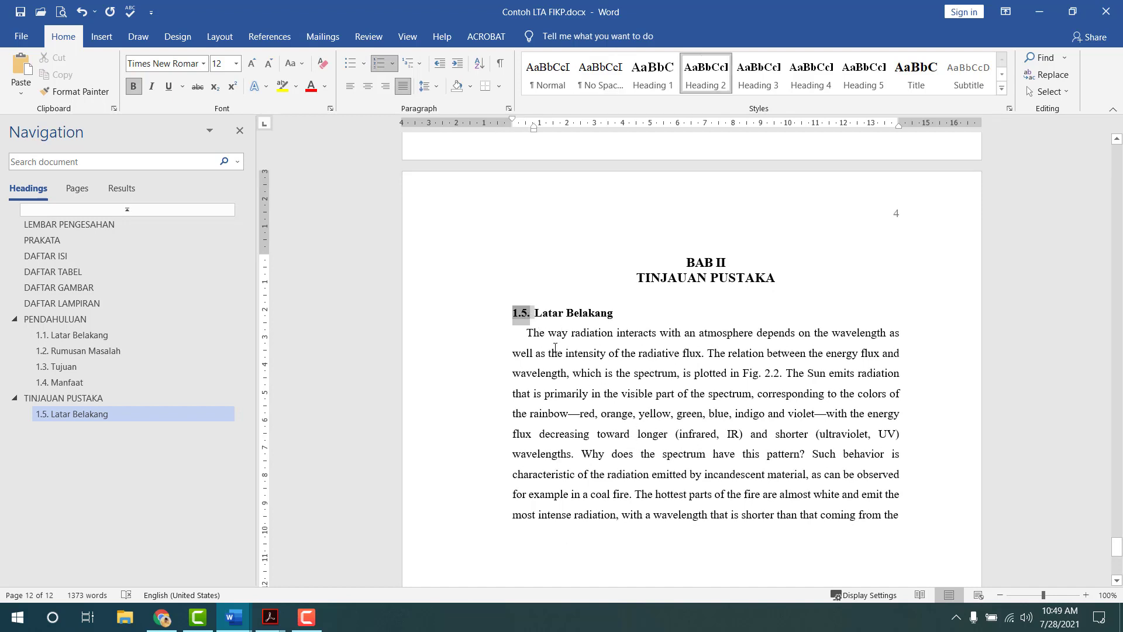
{"action": "type", "text": "2.1."}
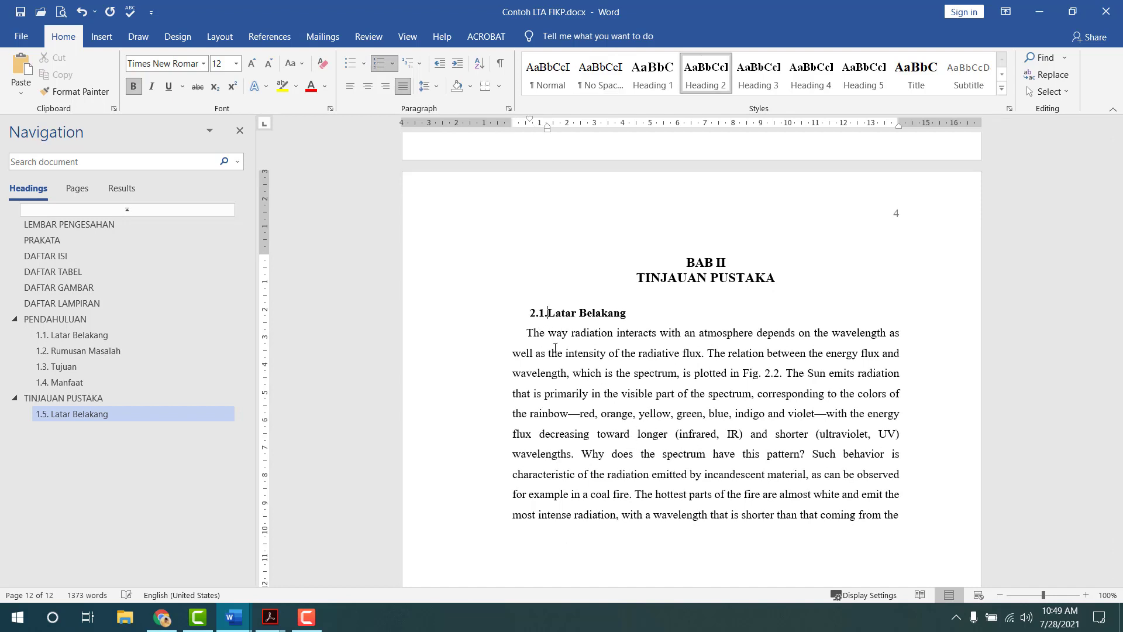
- Set the 2.1. Latar Belakang subheading's left indent to 0 in the Paragraph dialog
{"action": "double_click", "coordinate": [533, 125]}
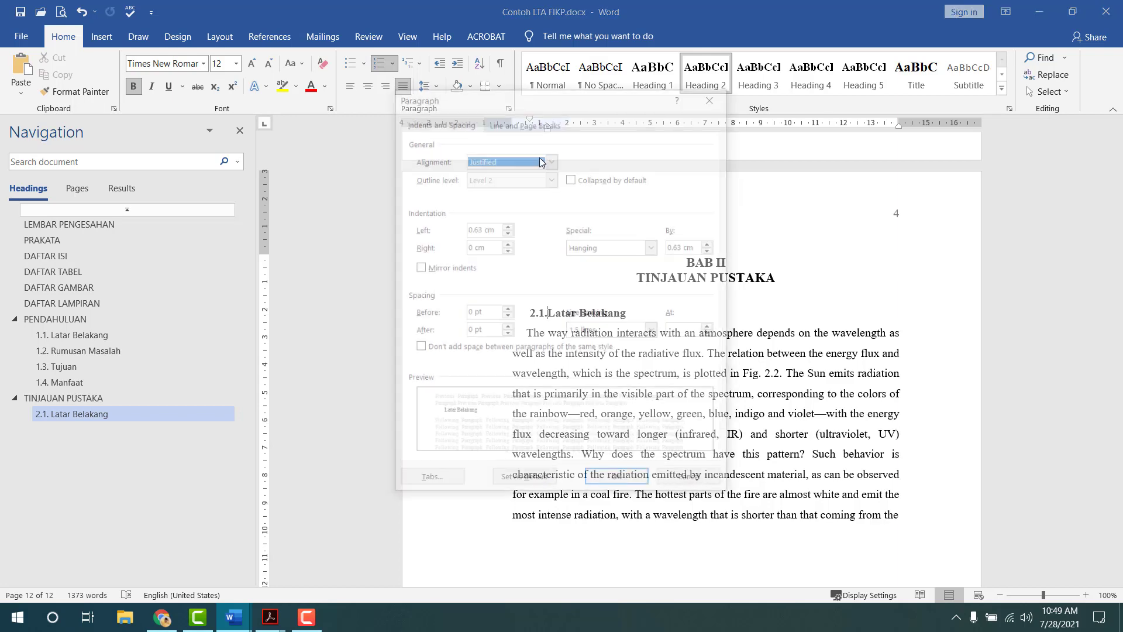
{"action": "type", "text": "0"}
{"action": "key", "text": "Tab"}
{"action": "key", "text": "Tab"}
{"action": "key", "text": "Tab"}
{"action": "type", "text": "0"}
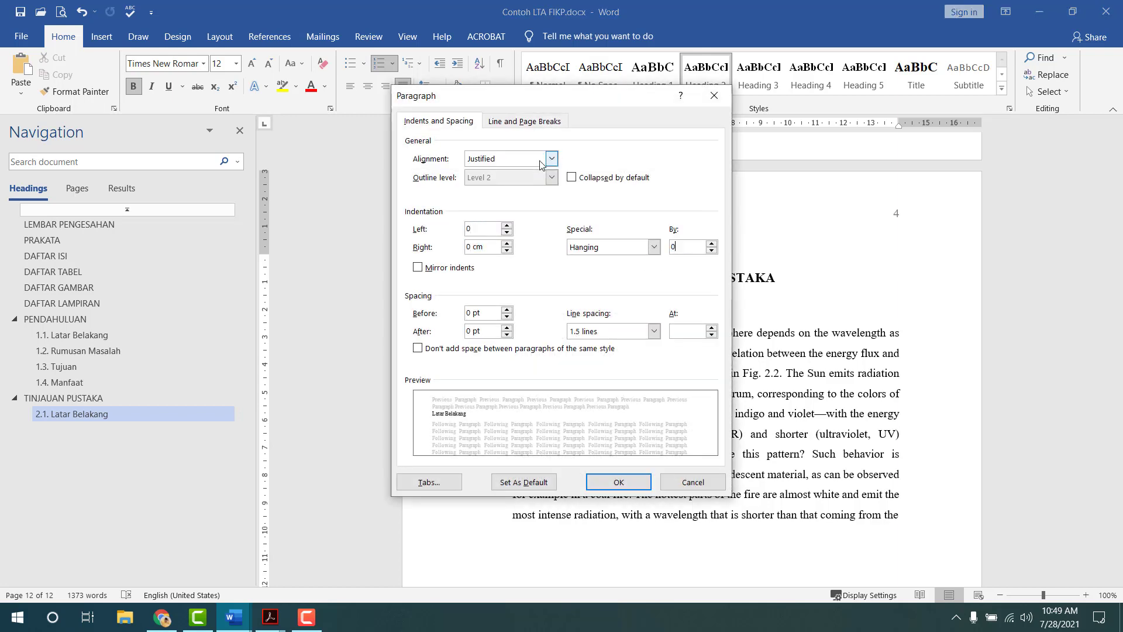
{"action": "type", "text": ".8"}
{"action": "key", "text": "Return"}
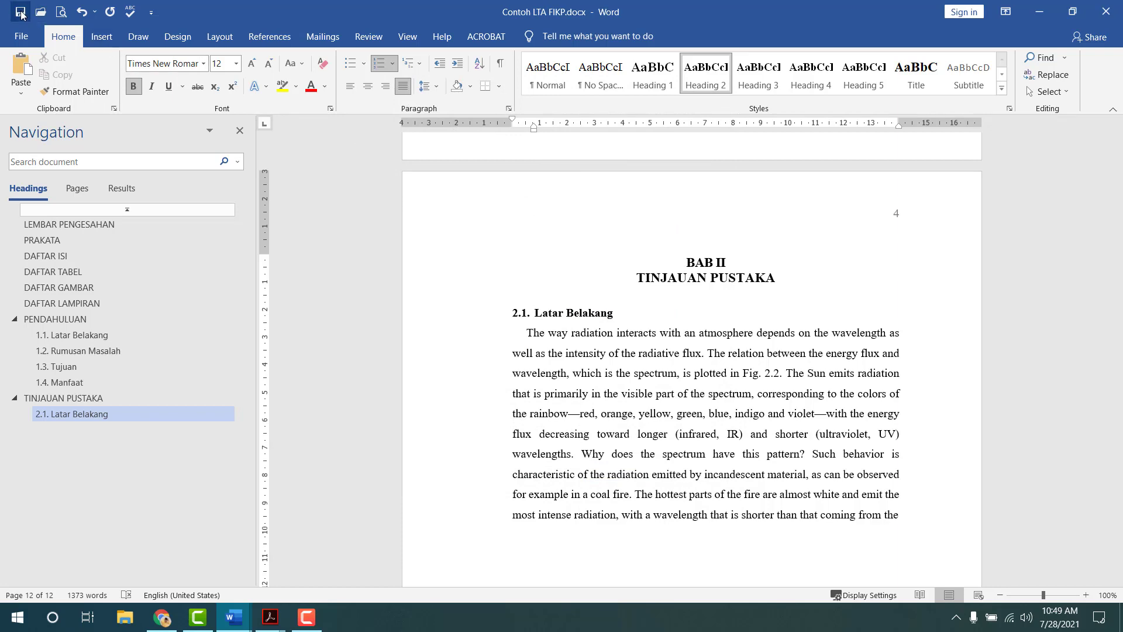
- End the Latar Belakang paragraph with a full stop
{"action": "scroll", "coordinate": [780, 406], "scroll_direction": "down", "scroll_amount": 3}
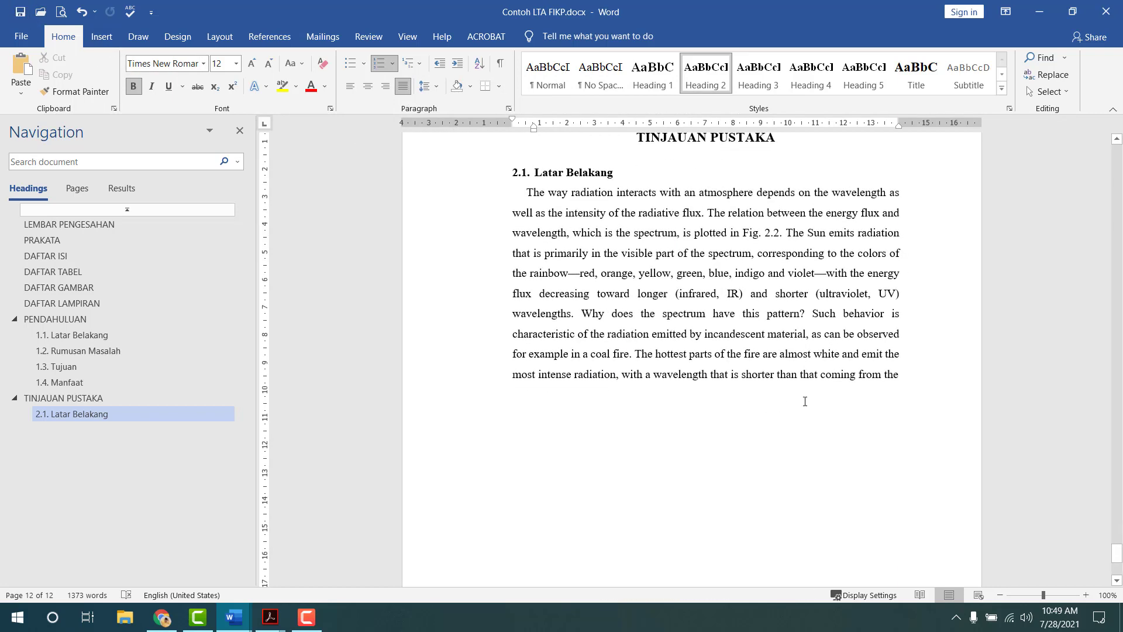
{"action": "left_click", "coordinate": [898, 379]}
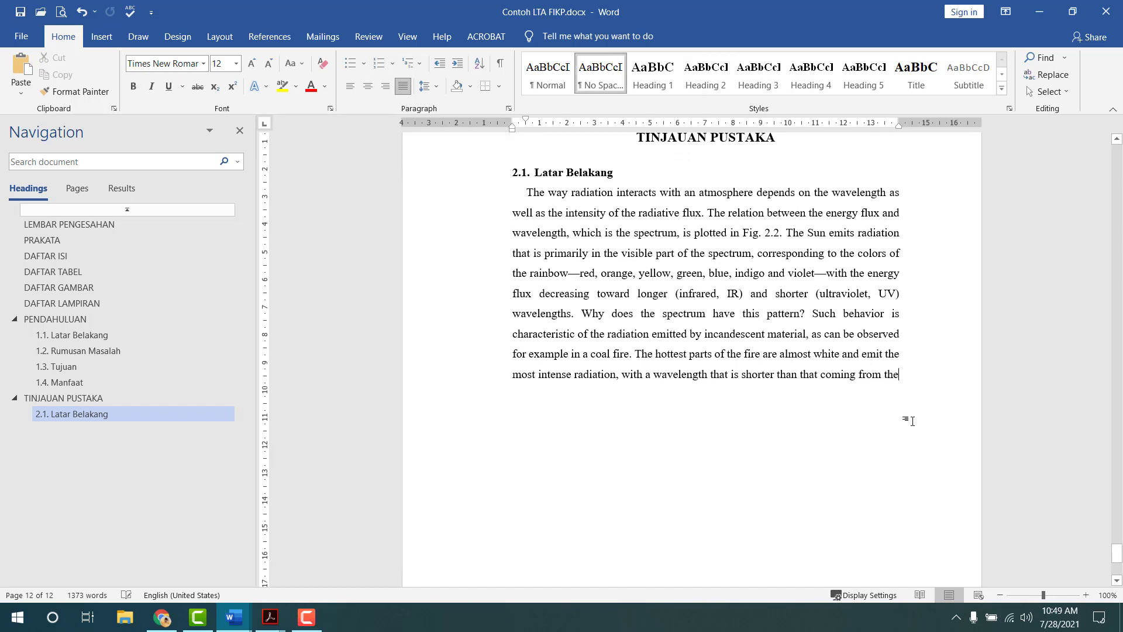
{"action": "type", "text": "."}
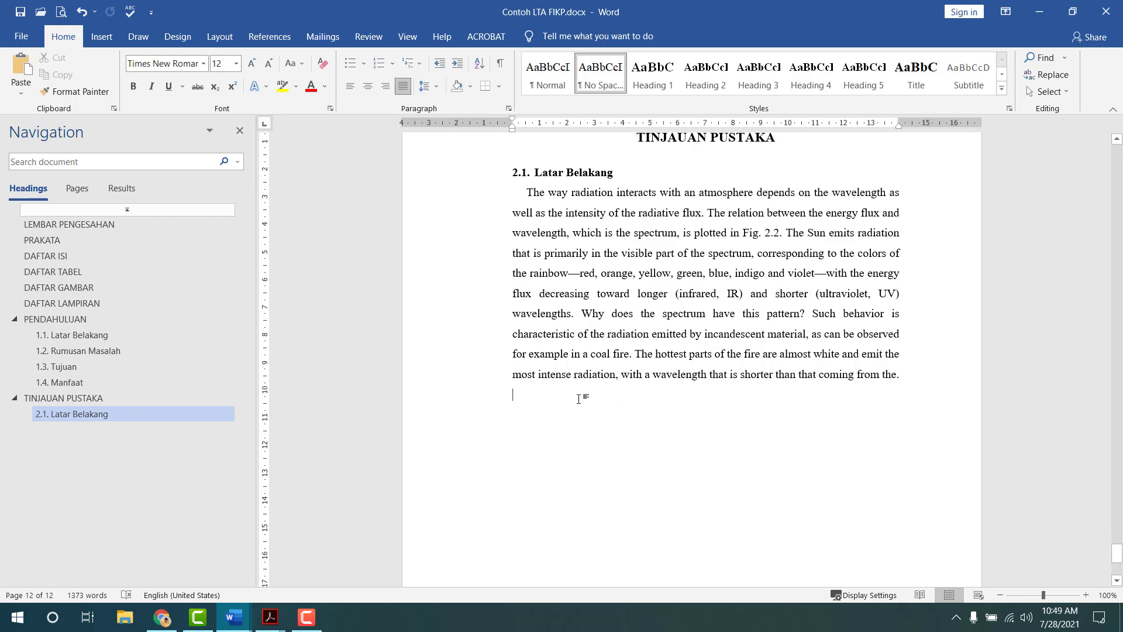
- Copy the map from the template's 3.1 Waktu dan Tempat section below the Latar Belakang paragraph
{"action": "key", "text": "alt+Tab"}
{"action": "key", "text": "alt+Tab"}
{"action": "key", "text": "alt+Tab"}
{"action": "key", "text": "alt+Tab"}
{"action": "key", "text": "alt+Tab"}
{"action": "key", "text": "alt+Tab"}
{"action": "key", "text": "alt+Tab"}
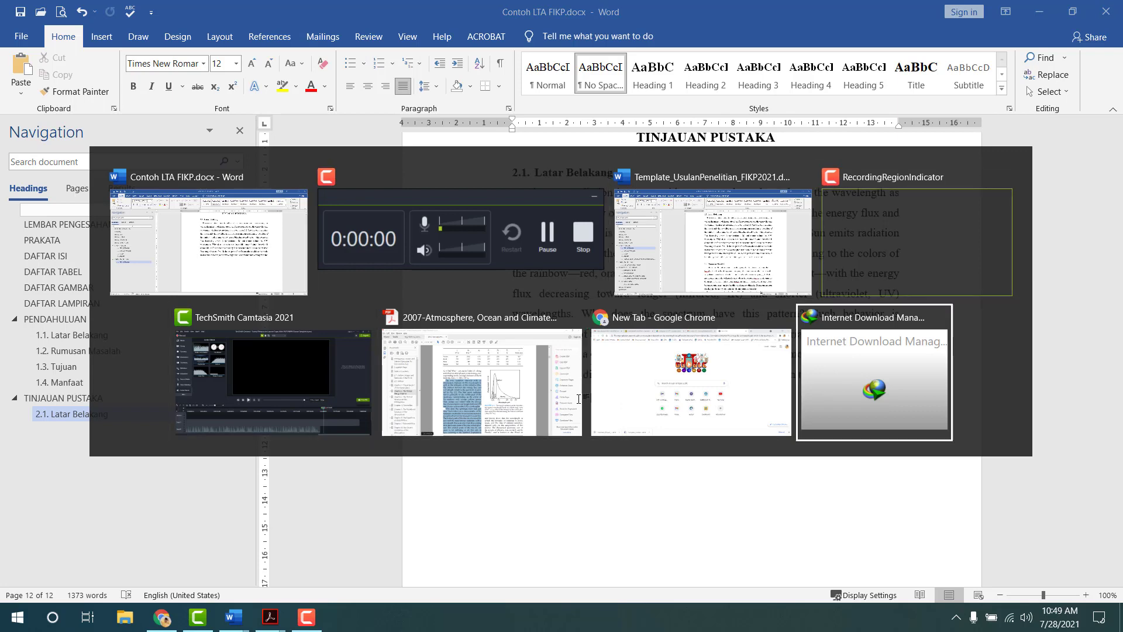
{"action": "key", "text": "alt+Tab"}
{"action": "key", "text": "alt+Tab"}
{"action": "key", "text": "alt+Tab"}
{"action": "scroll", "coordinate": [262, 455], "scroll_direction": "down", "scroll_amount": 10}
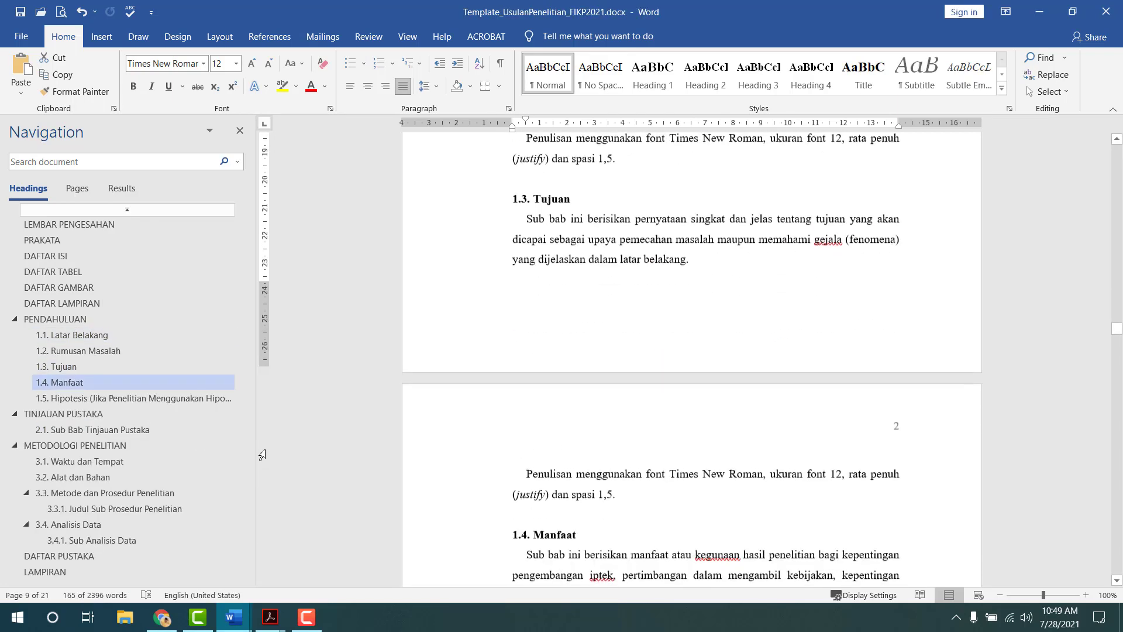
{"action": "left_click", "coordinate": [104, 462]}
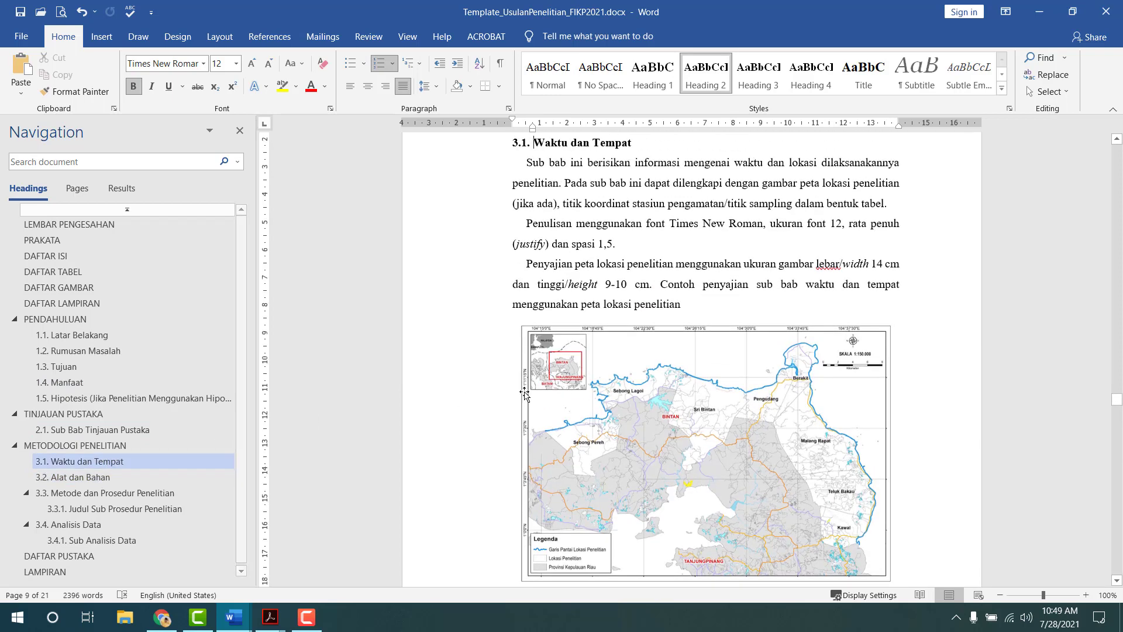
{"action": "left_click", "coordinate": [630, 408]}
{"action": "scroll", "coordinate": [630, 408], "scroll_direction": "down", "scroll_amount": 3}
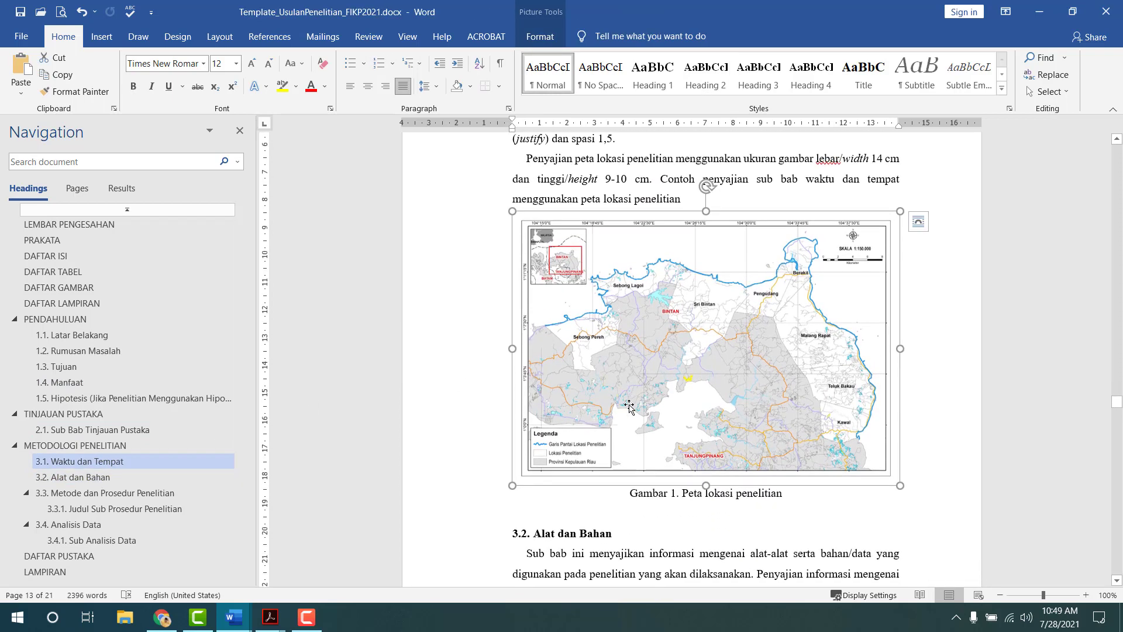
{"action": "key", "text": "alt+Tab"}
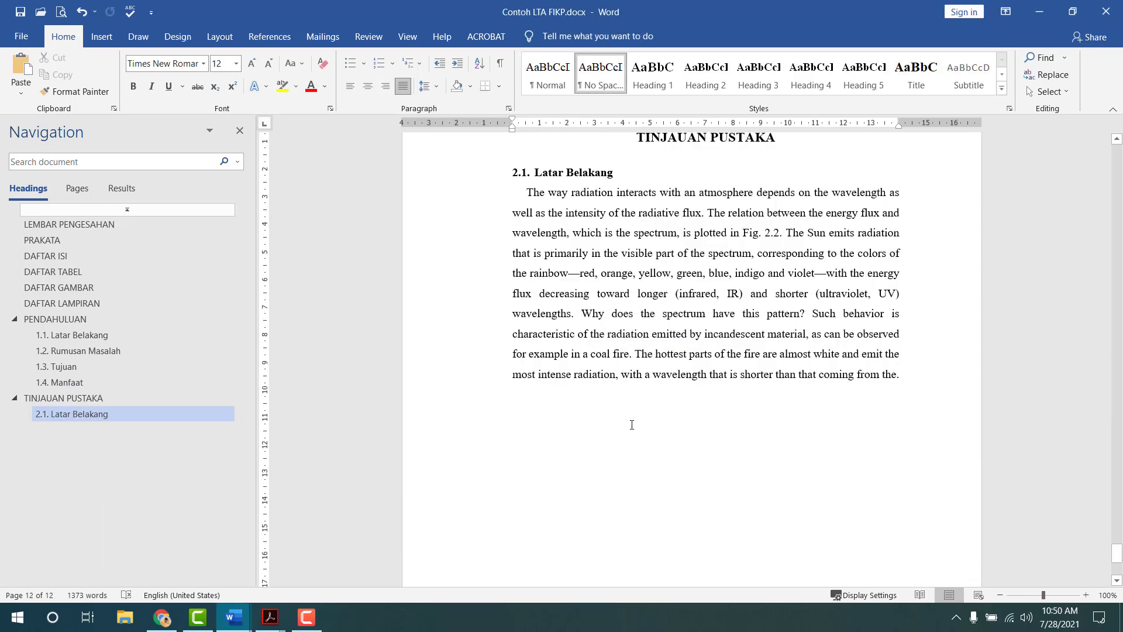
{"action": "key", "text": "ctrl+v"}
{"action": "left_click", "coordinate": [584, 367]}
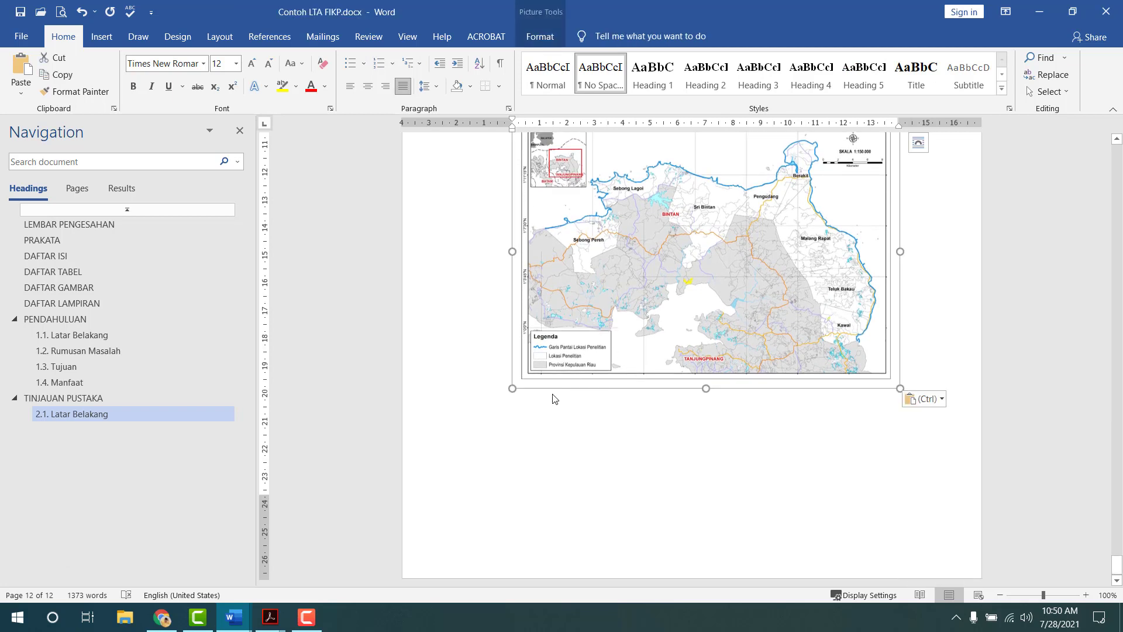
{"action": "left_click", "coordinate": [555, 399]}
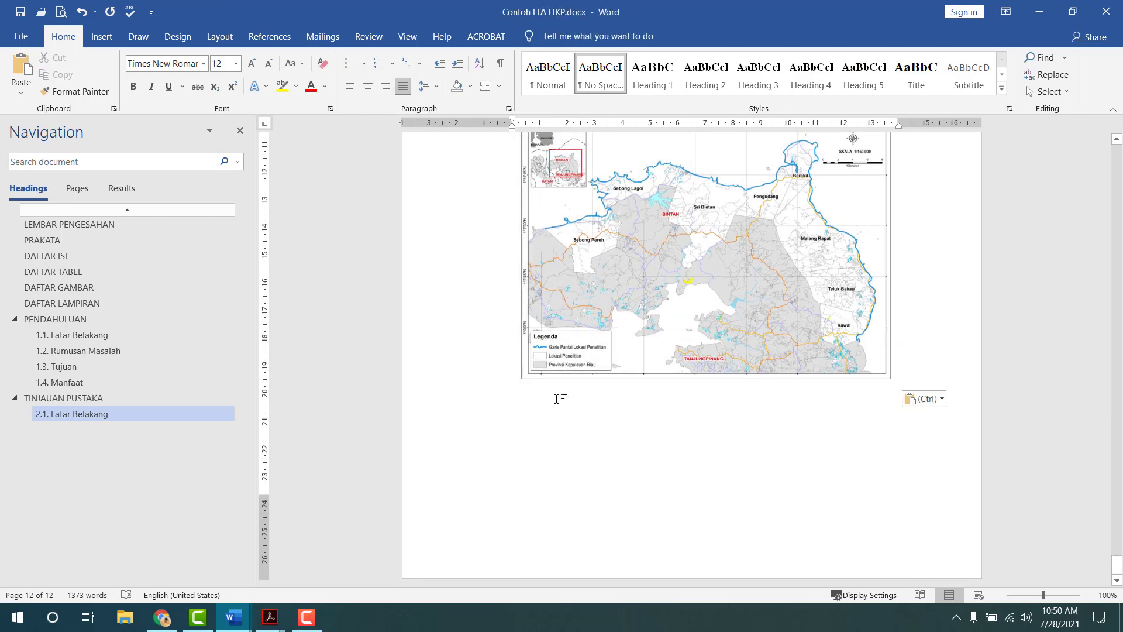
- Start a 'Gambar 1.' caption under the map, with a tab stop and hanging indent
{"action": "type", "text": "Gambar 1."}
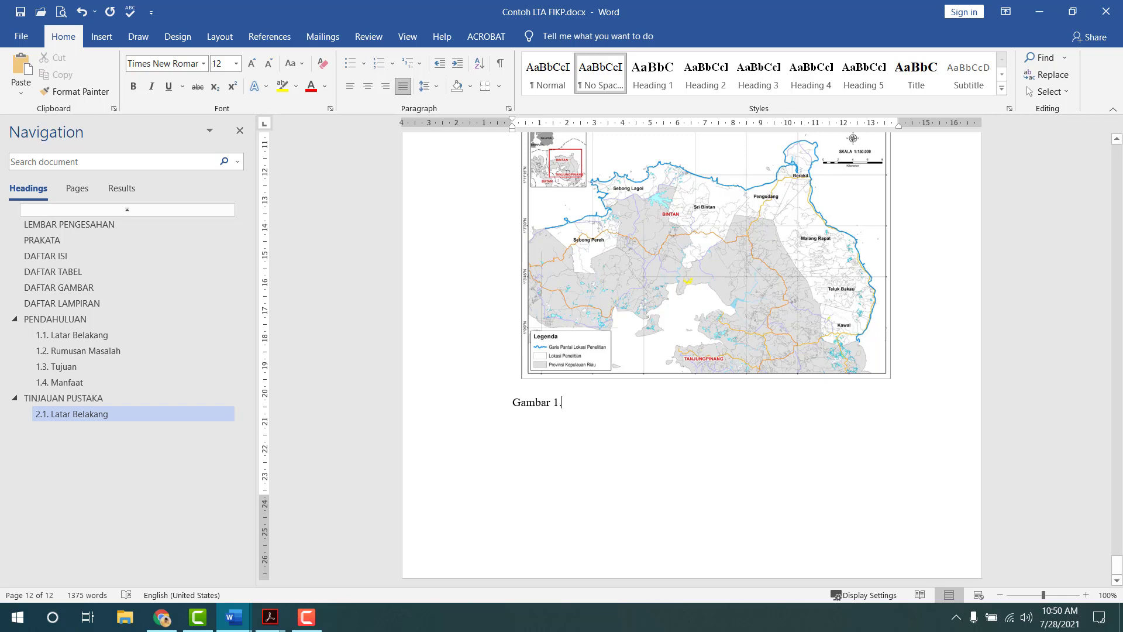
{"action": "key", "text": "F10"}
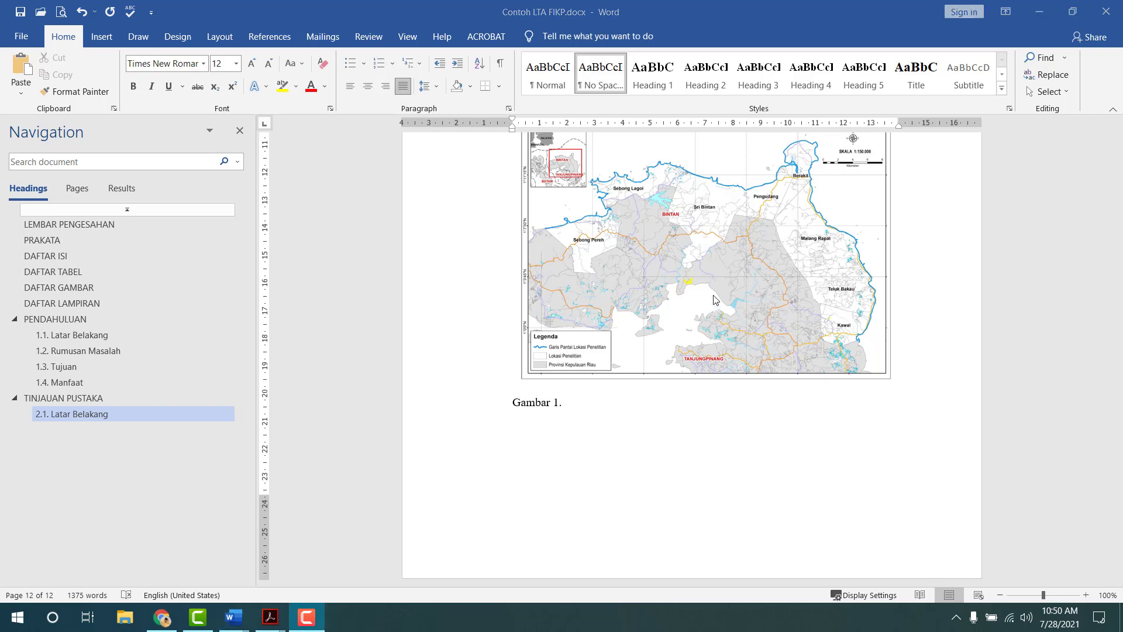
{"action": "left_click", "coordinate": [597, 403]}
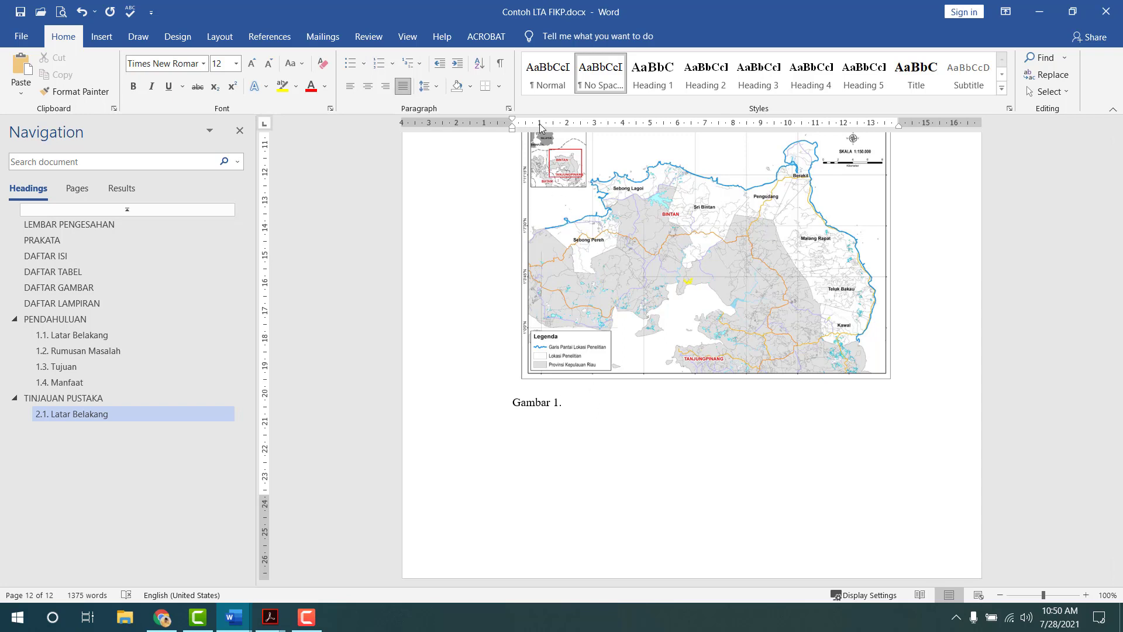
{"action": "left_click_drag", "start_coordinate": [541, 125], "coordinate": [557, 125]}
{"action": "left_click_drag", "start_coordinate": [560, 129], "coordinate": [576, 130]}
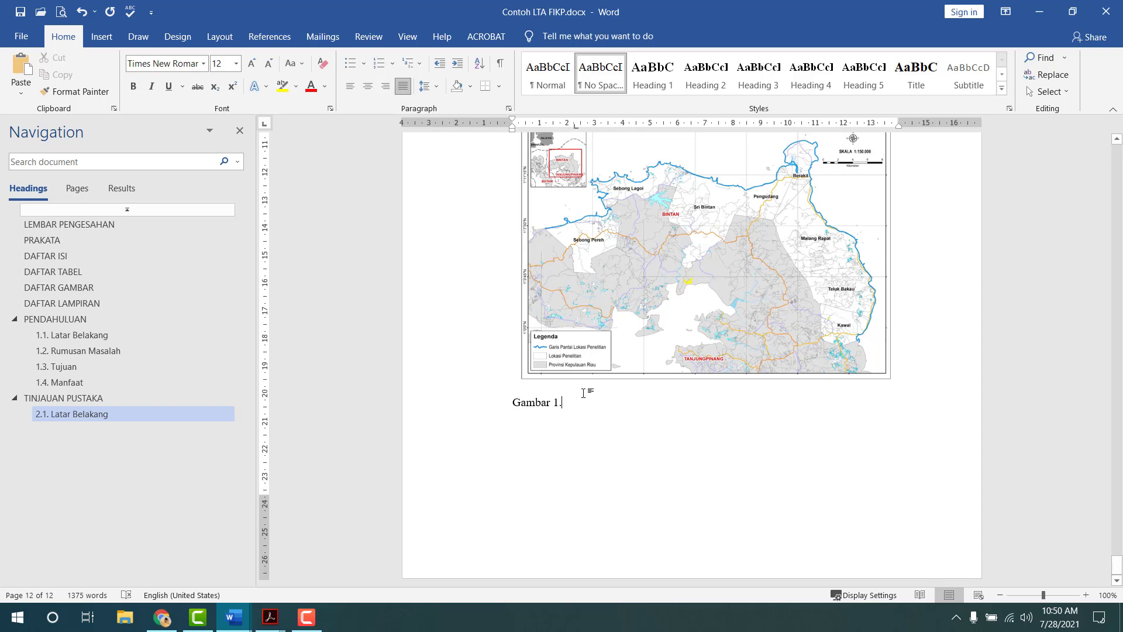
{"action": "mouse_move", "coordinate": [577, 130]}
{"action": "left_mouse_down"}
{"action": "mouse_move", "coordinate": [560, 135]}
{"action": "mouse_move", "coordinate": [577, 133]}
{"action": "left_mouse_up"}
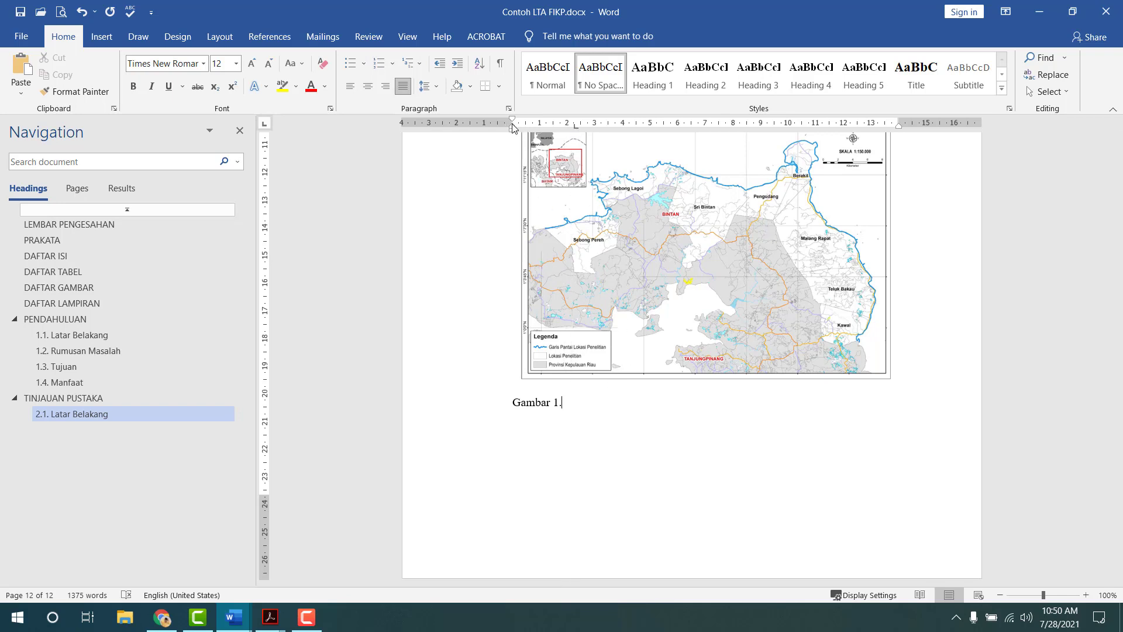
{"action": "left_click_drag", "start_coordinate": [512, 129], "coordinate": [575, 130]}
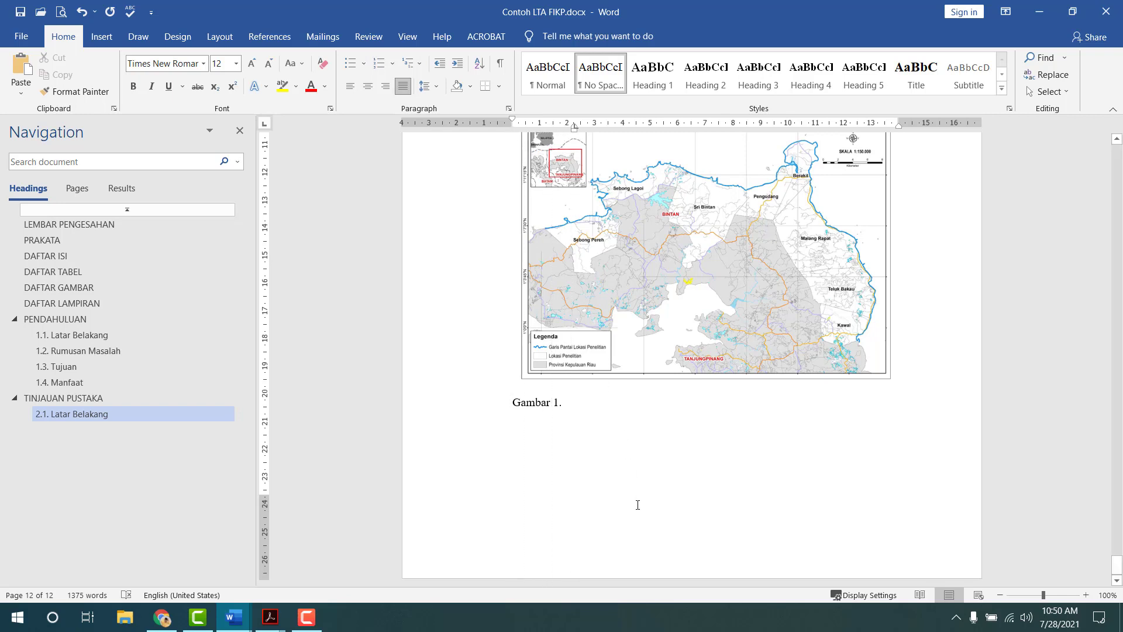
{"action": "key", "text": "Tab"}
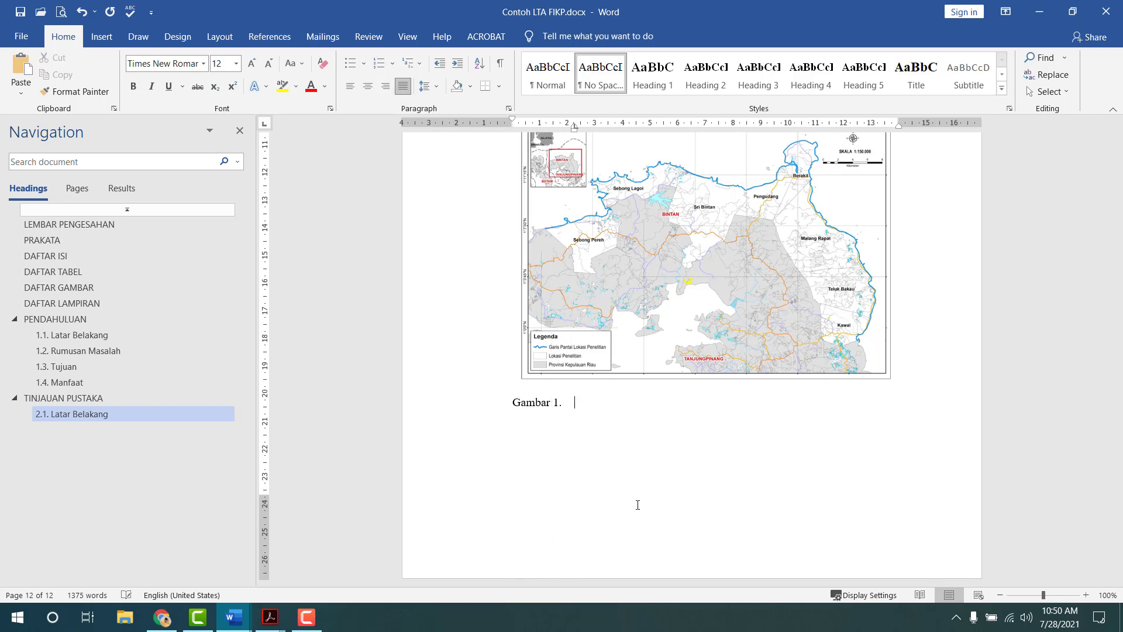
- Add the caption title 'Judul gambar', repeated several times, in a justified paragraph
{"action": "type", "text": "Judul gambar"}
{"action": "key", "text": "ctrl+e"}
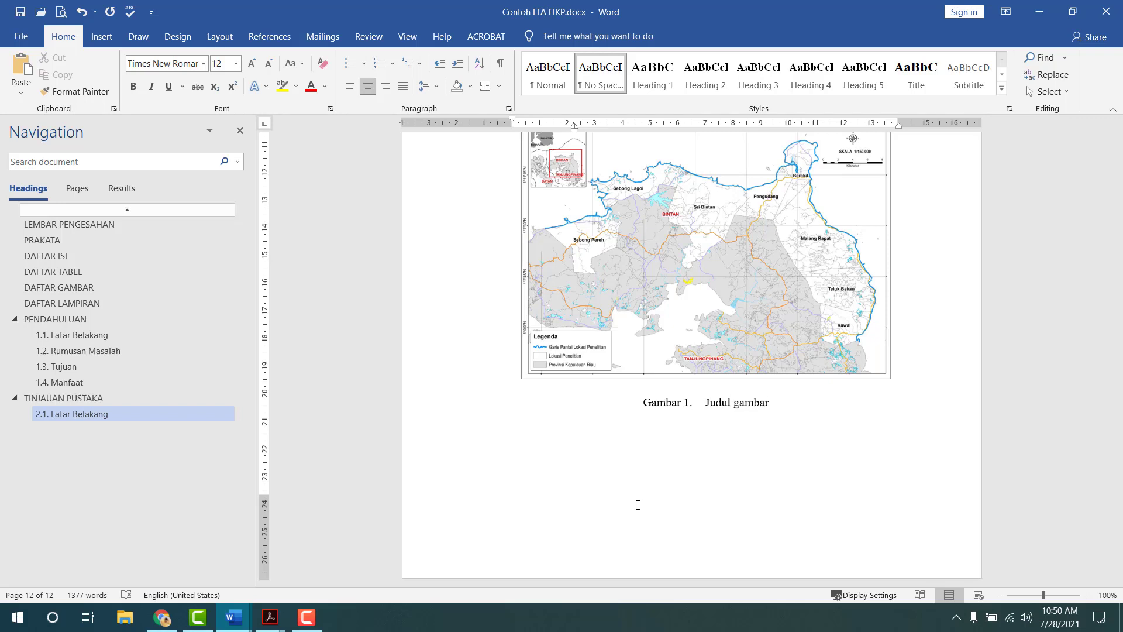
{"action": "key", "text": "shift+End"}
{"action": "key", "text": "ctrl+c"}
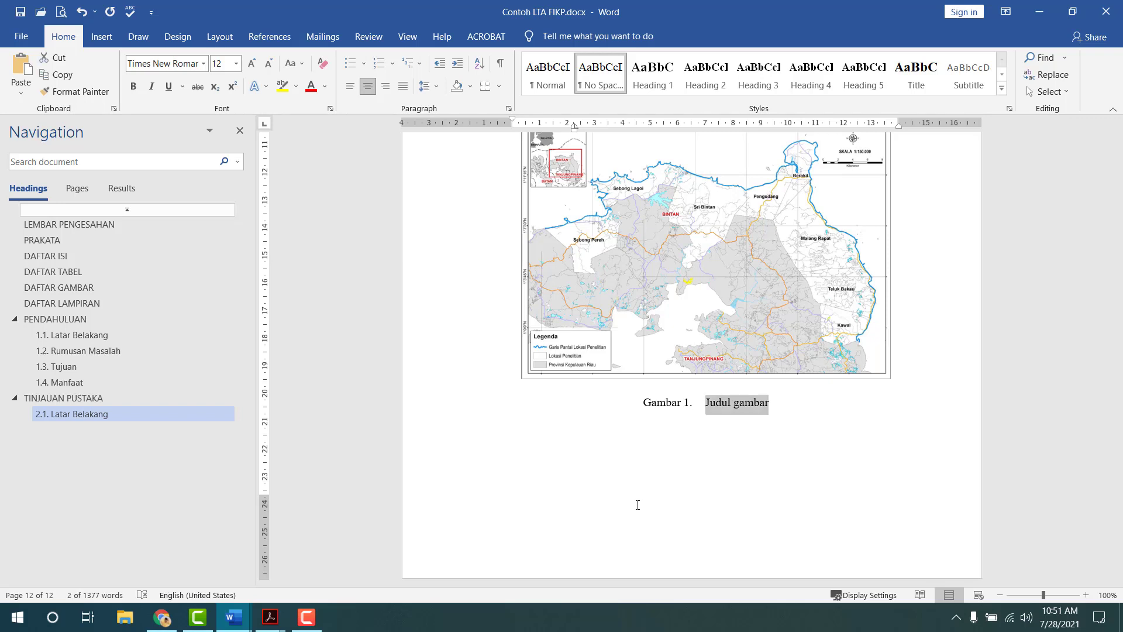
{"action": "key", "text": "Right"}
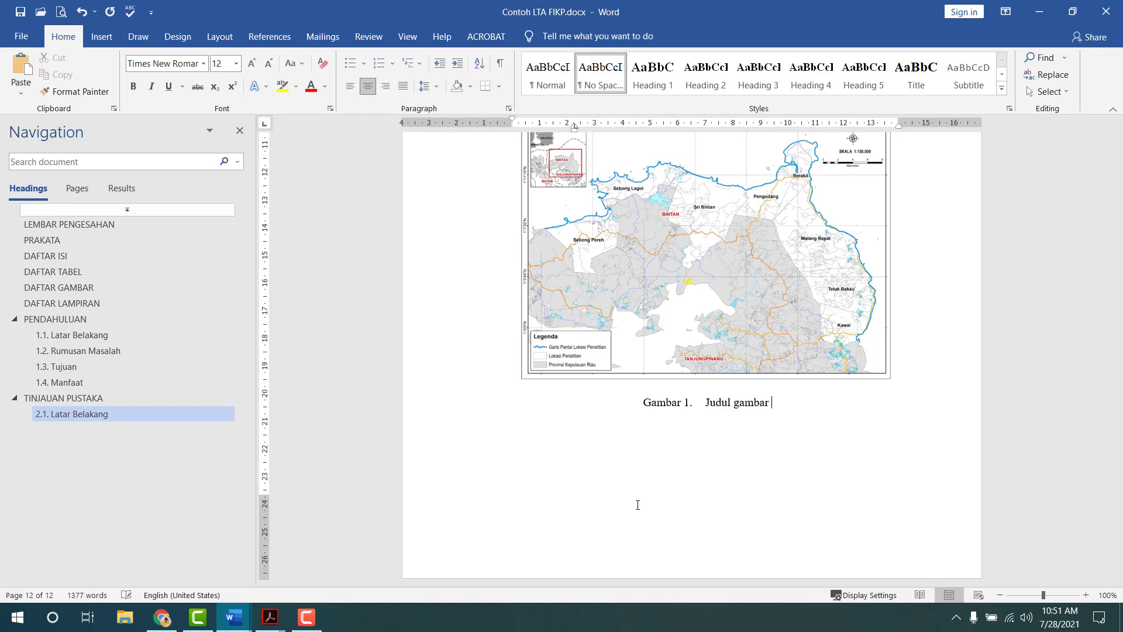
{"action": "key", "text": "ctrl+v"}
{"action": "key", "text": "ctrl+v"}
{"action": "key", "text": "ctrl+v"}
{"action": "key", "text": "ctrl+v"}
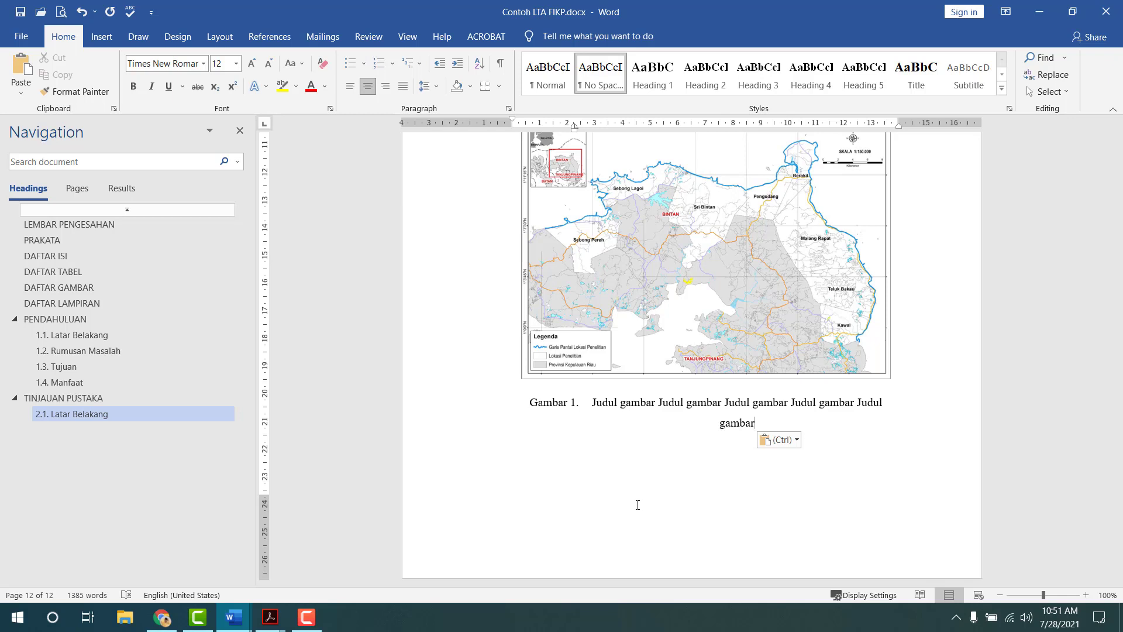
{"action": "key", "text": "ctrl+j"}
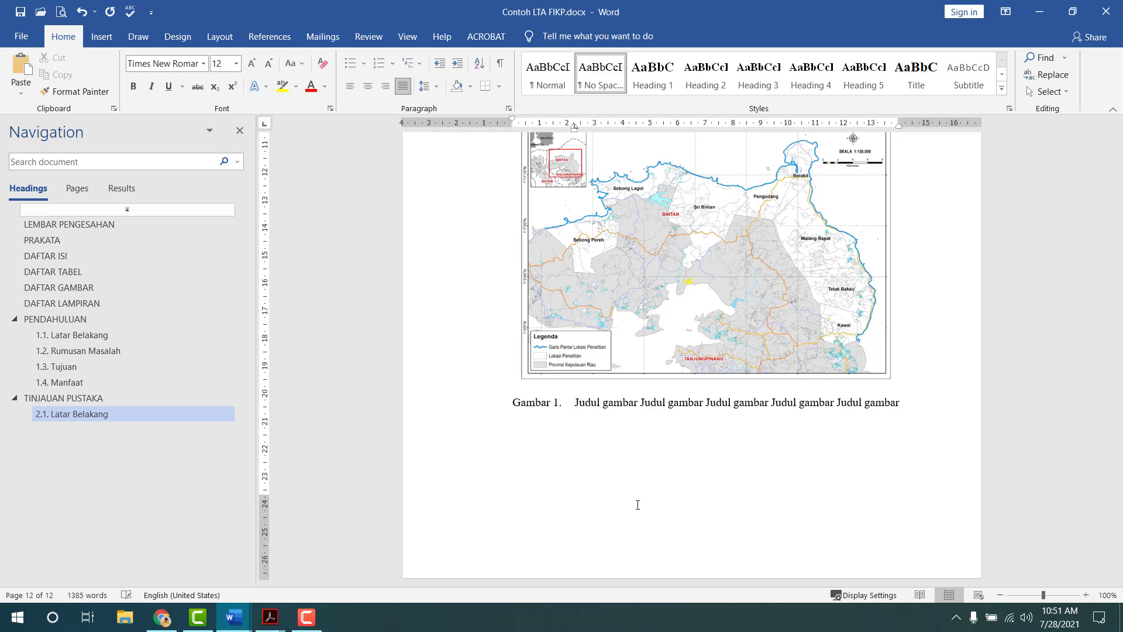
{"action": "key", "text": "ctrl+v"}
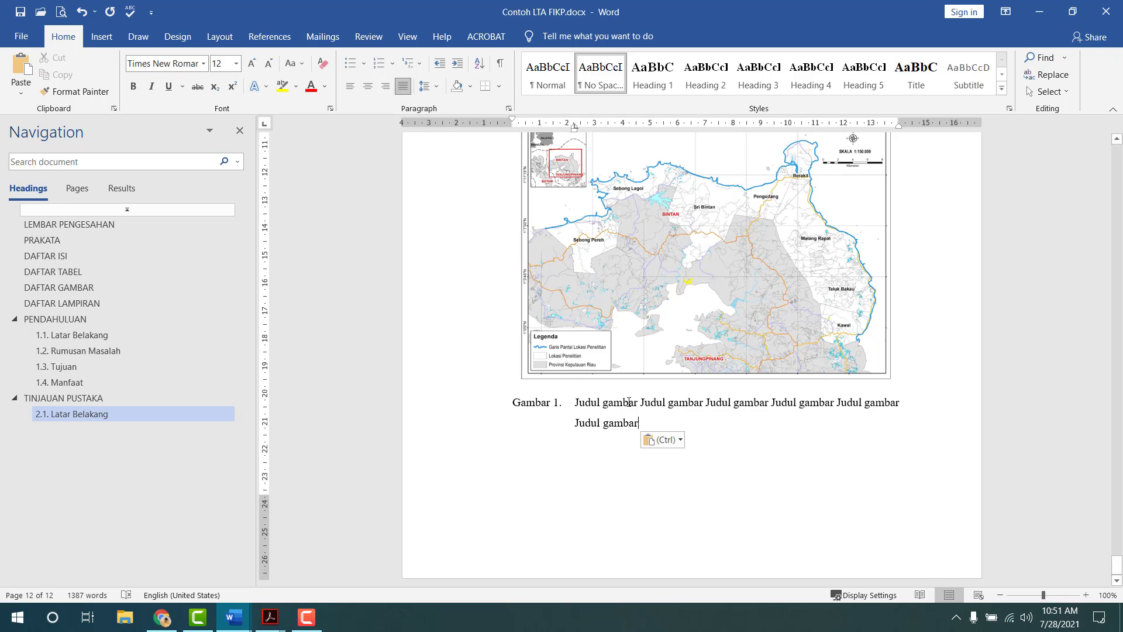
- Append an italic '(Sumber: nama sumber)' note and select the whole finished caption
{"action": "type", "text": "("}
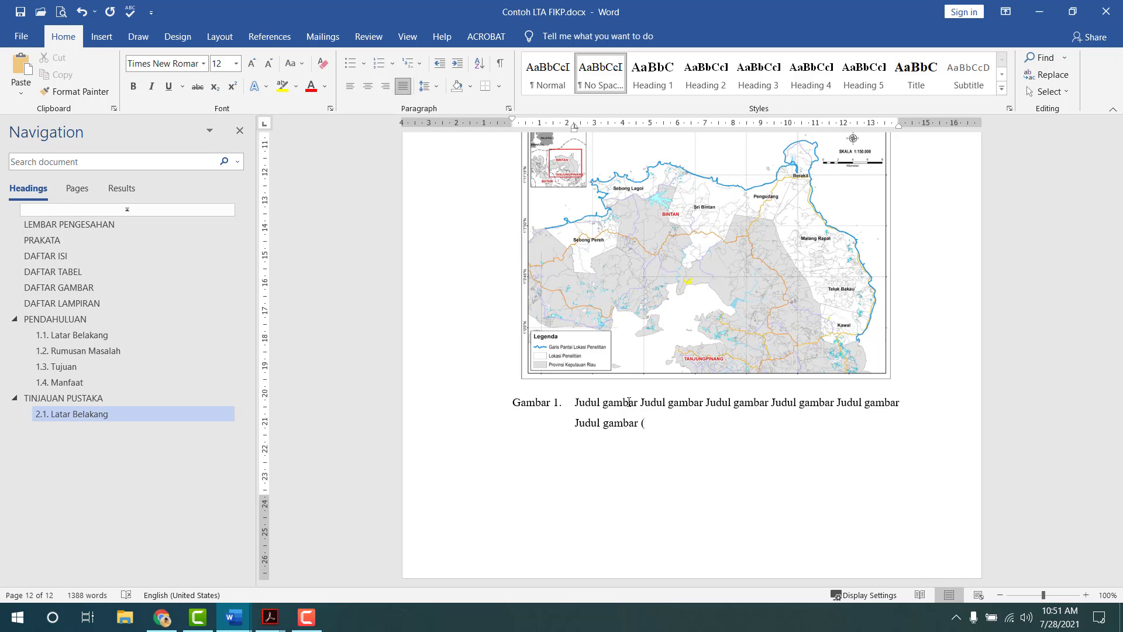
{"action": "key", "text": "ctrl+i"}
{"action": "type", "text": "Sumber: nama sumber"}
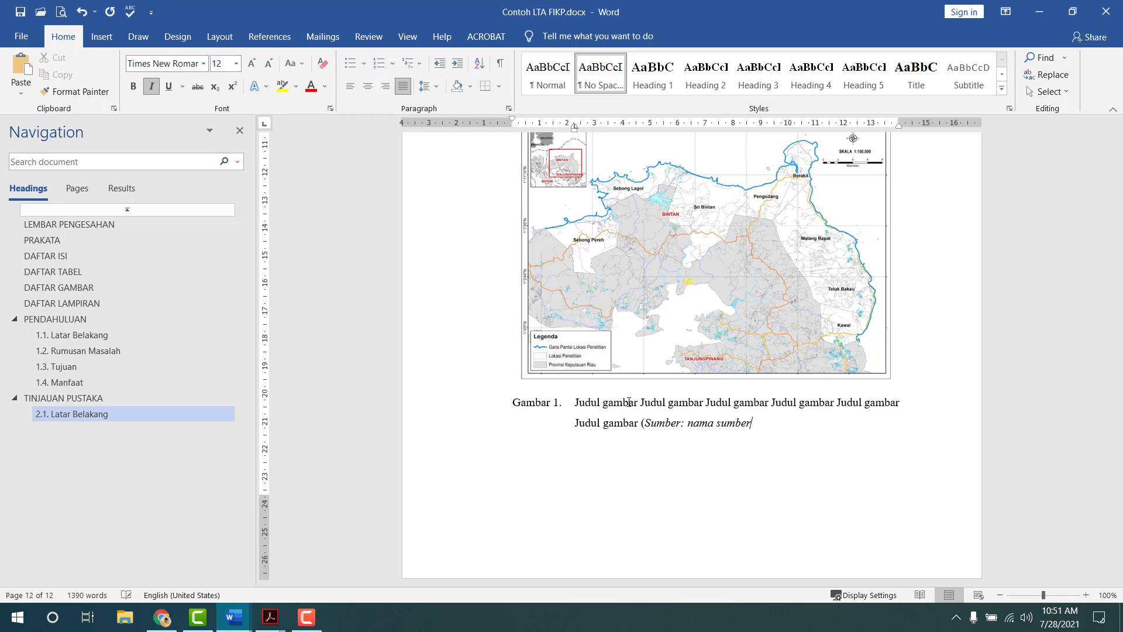
{"action": "key", "text": "ctrl+i"}
{"action": "type", "text": ")"}
{"action": "left_click", "coordinate": [514, 445]}
{"action": "left_click", "coordinate": [514, 404]}
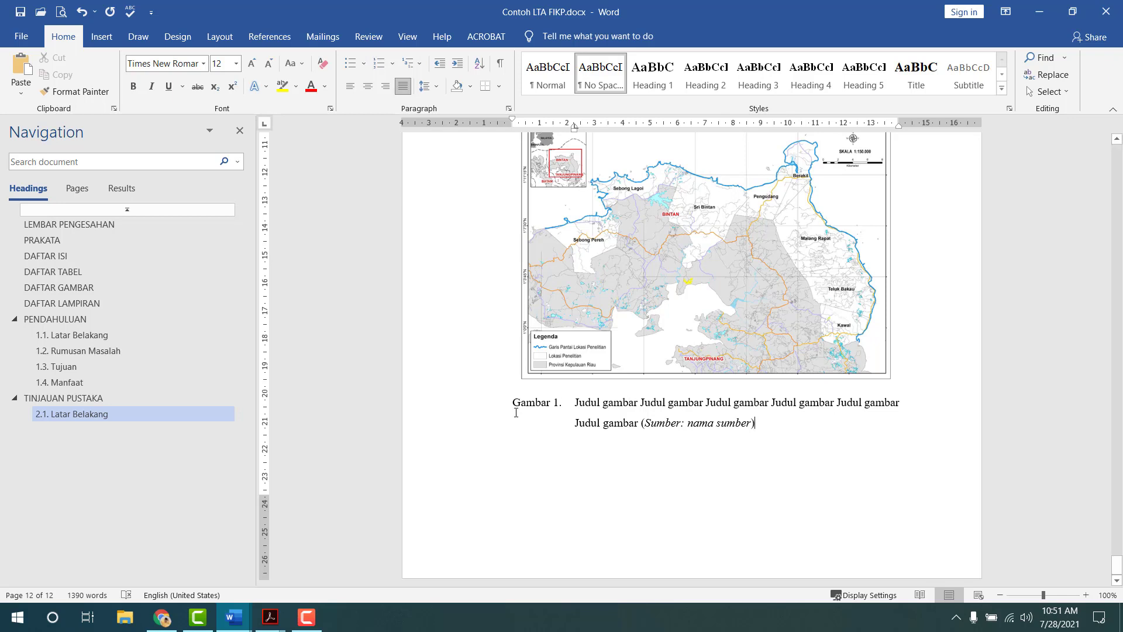
{"action": "left_click_drag", "start_coordinate": [514, 403], "coordinate": [779, 420]}
{"action": "key", "text": "ctrl+c"}
{"action": "left_click", "coordinate": [626, 454]}
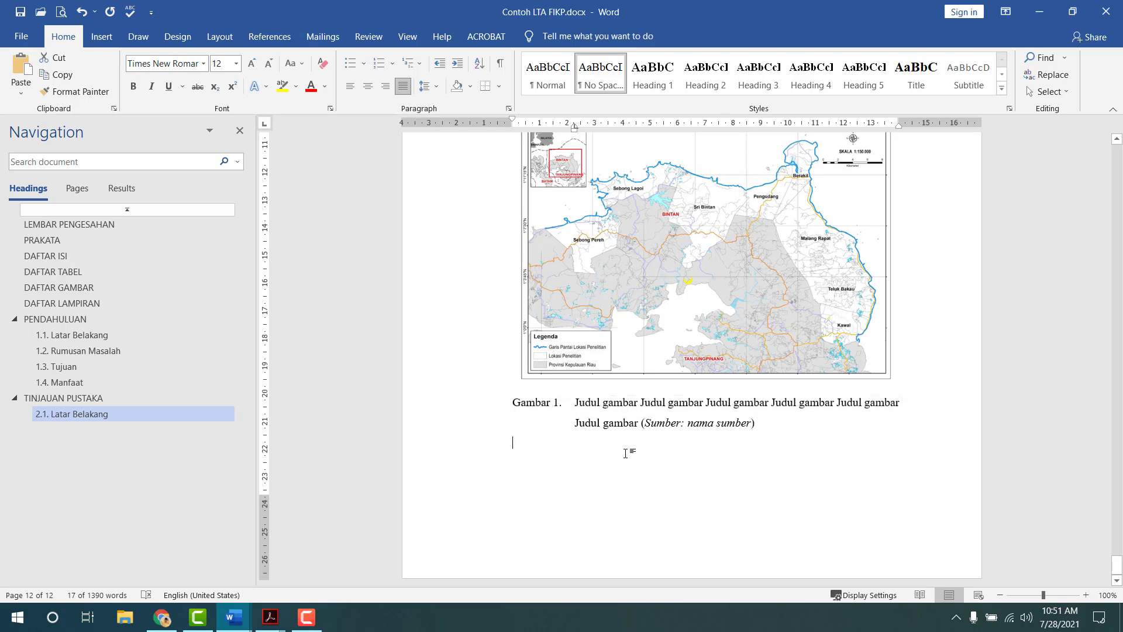
- Duplicate the caption below as 'Tabel 1.' with a narrower hanging indent
{"action": "key", "text": "Return"}
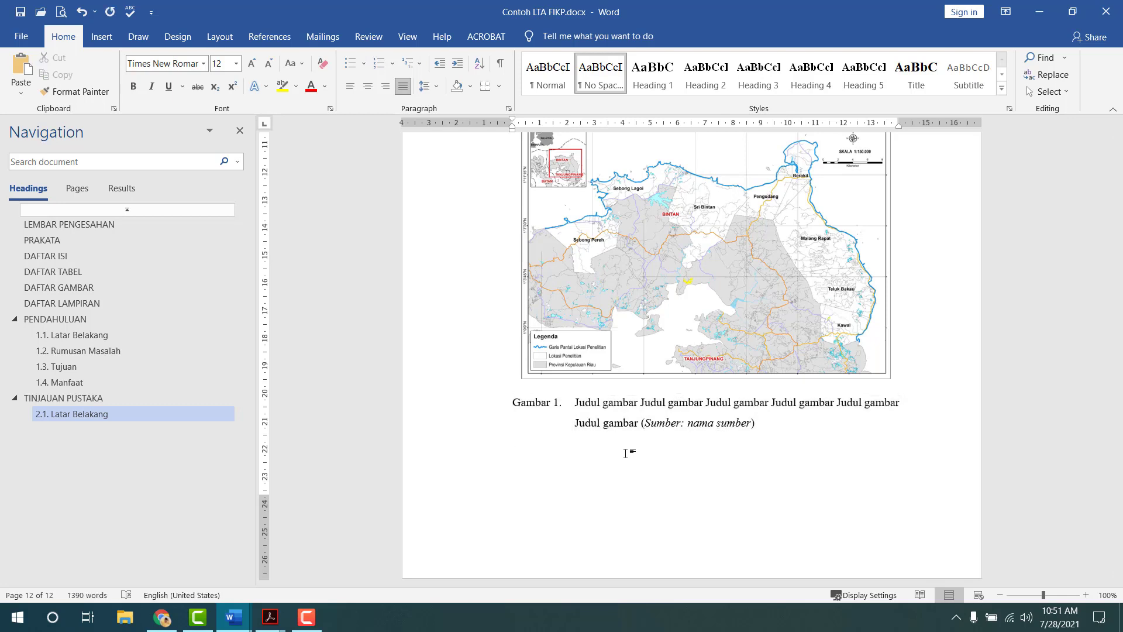
{"action": "key", "text": "ctrl+v"}
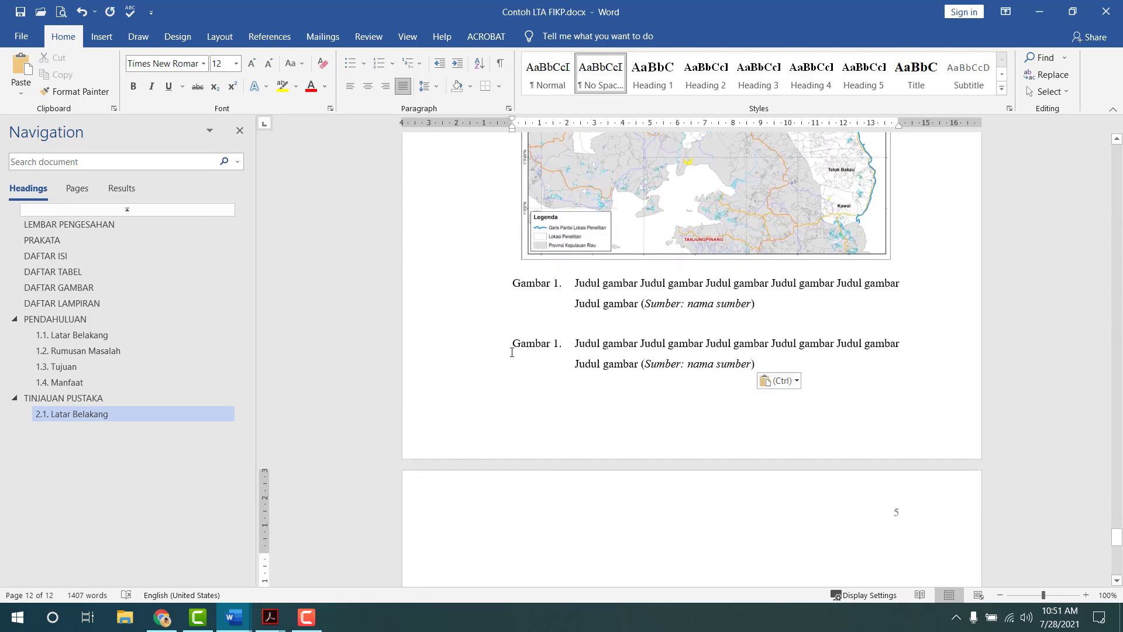
{"action": "left_click_drag", "start_coordinate": [513, 343], "coordinate": [551, 343]}
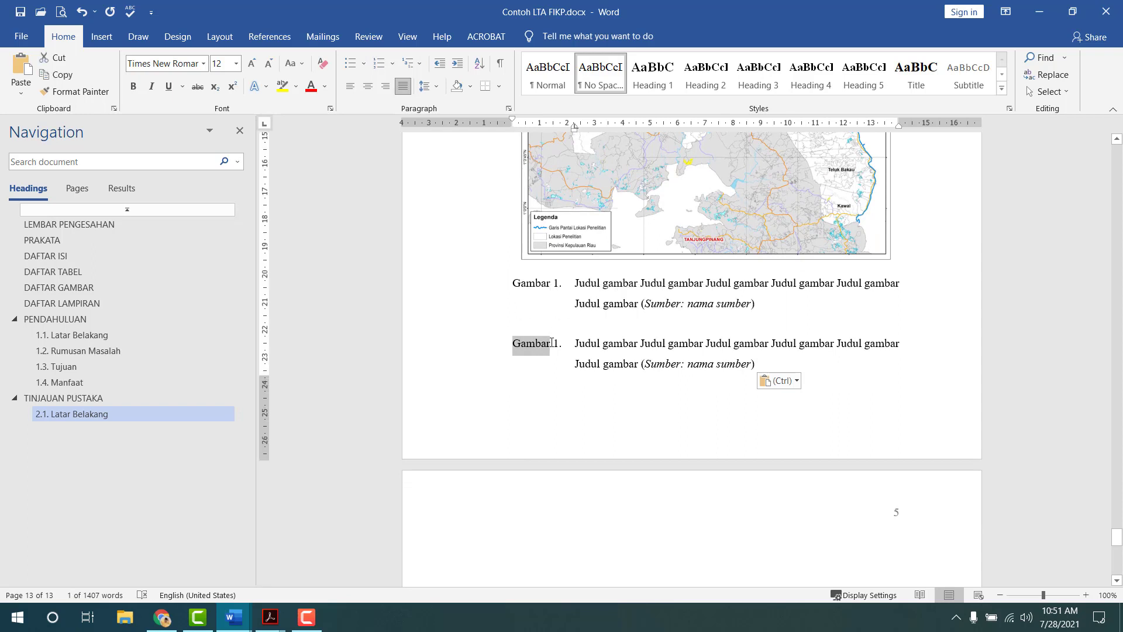
{"action": "type", "text": "Tabel"}
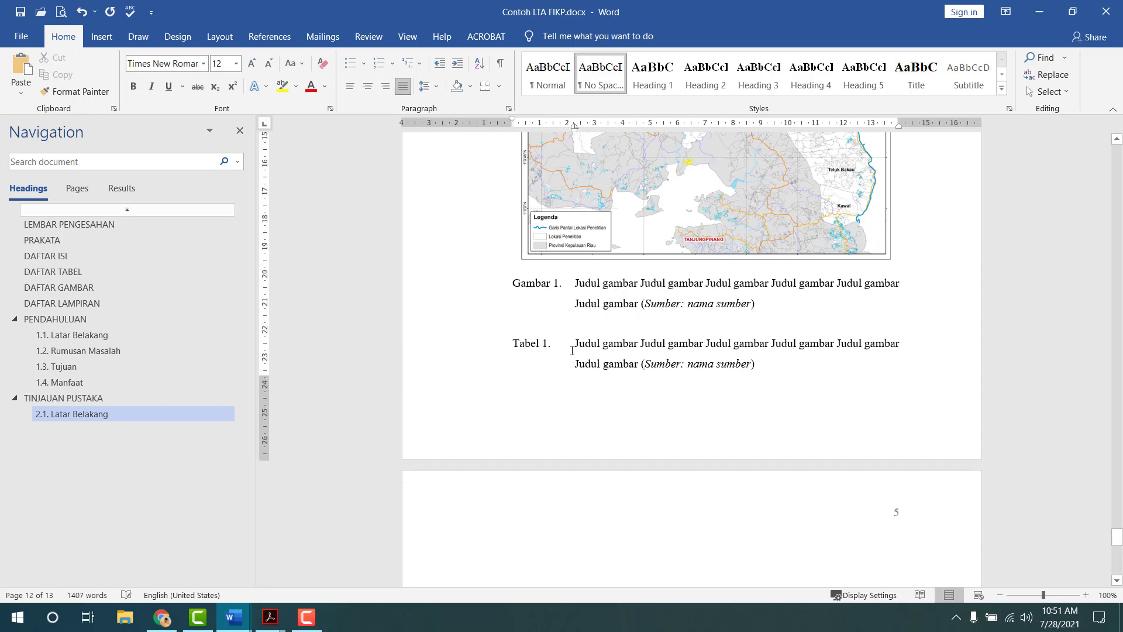
{"action": "left_click_drag", "start_coordinate": [576, 127], "coordinate": [562, 128]}
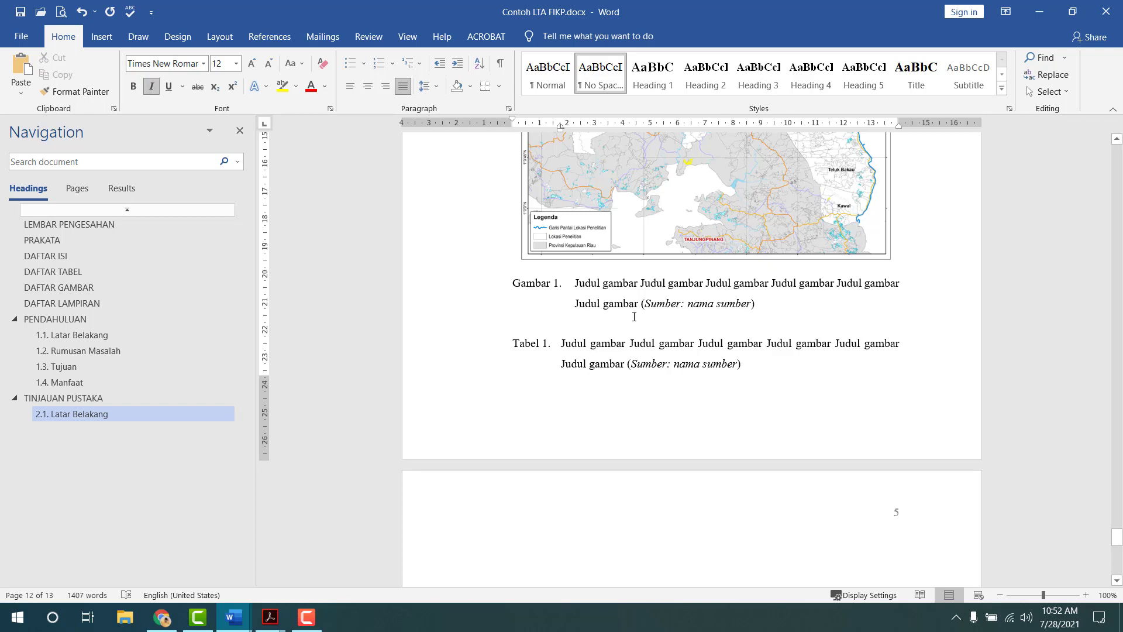
- Review both captions and place the insertion point on the empty page 13
{"action": "left_click", "coordinate": [636, 324]}
{"action": "scroll", "coordinate": [636, 326], "scroll_direction": "up", "scroll_amount": 5}
{"action": "scroll", "coordinate": [636, 326], "scroll_direction": "up", "scroll_amount": 3}
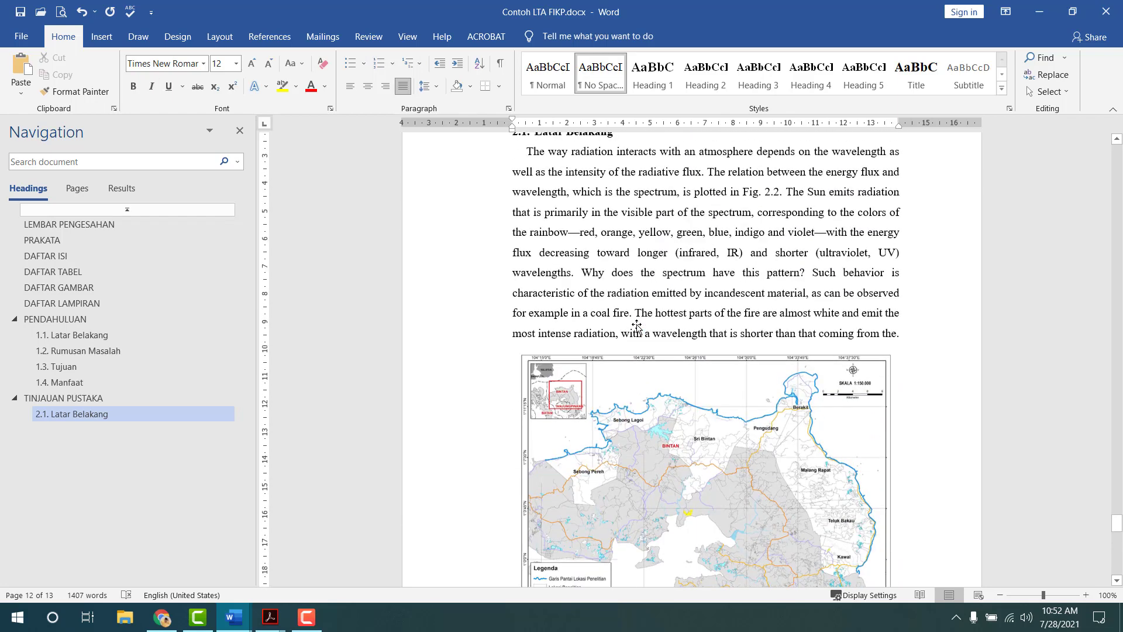
{"action": "scroll", "coordinate": [636, 326], "scroll_direction": "down", "scroll_amount": 9}
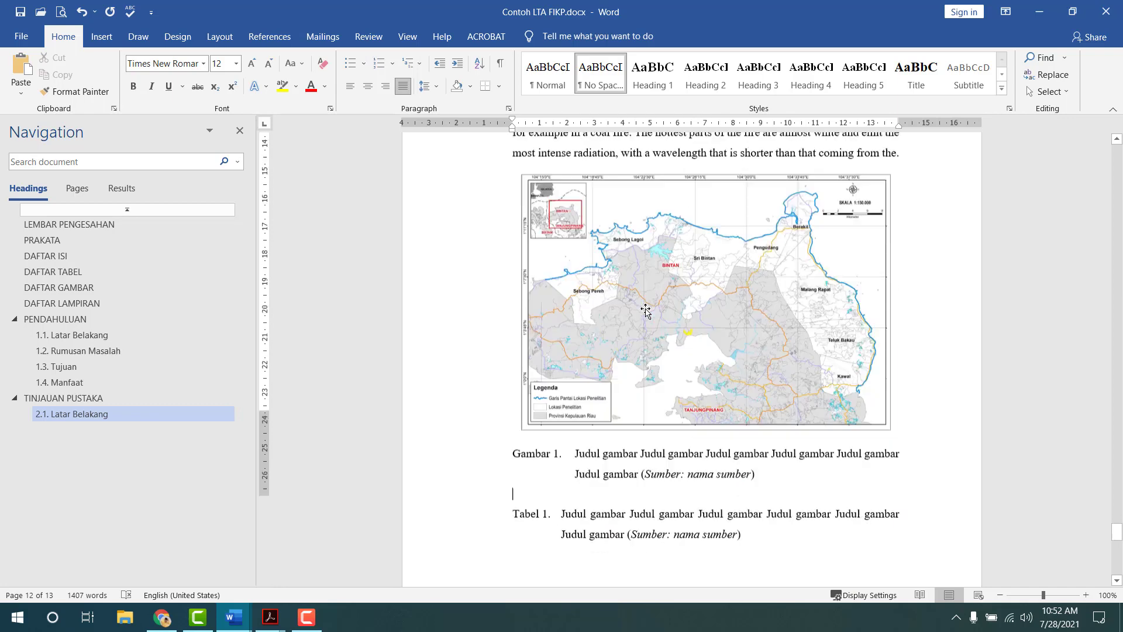
{"action": "left_click", "coordinate": [617, 345]}
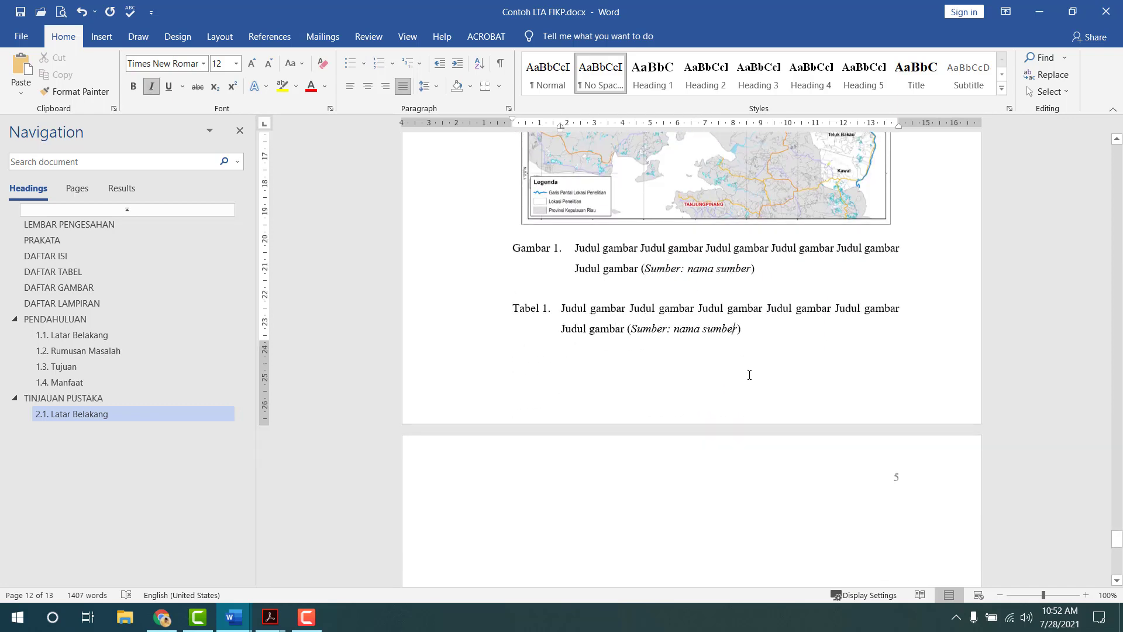
{"action": "left_click", "coordinate": [672, 519]}
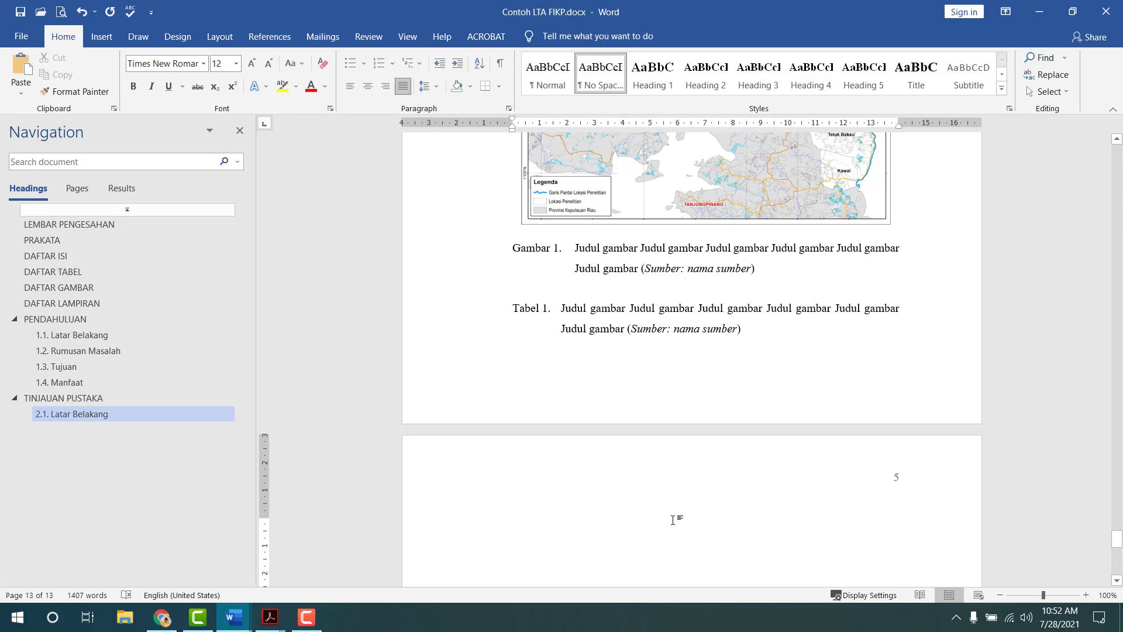
- Paste the template's Tabel 3 tools table onto the page after the Tabel 1 caption
{"action": "key", "text": "alt+Tab"}
{"action": "key", "text": "alt+Tab"}
{"action": "scroll", "coordinate": [587, 411], "scroll_direction": "down", "scroll_amount": 3}
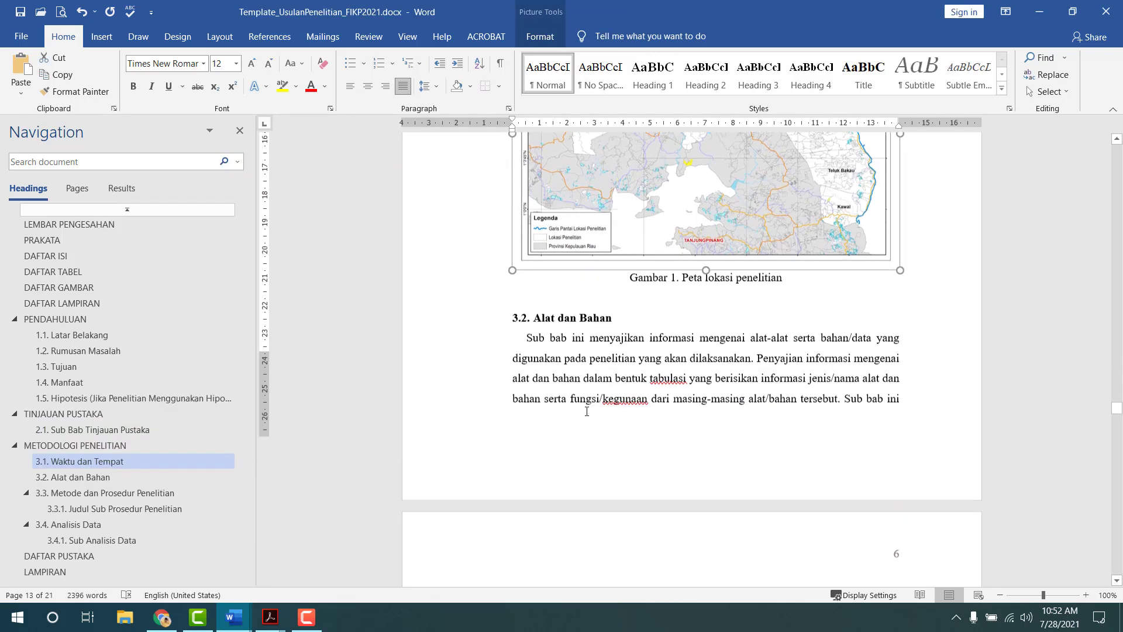
{"action": "scroll", "coordinate": [587, 411], "scroll_direction": "down", "scroll_amount": 15}
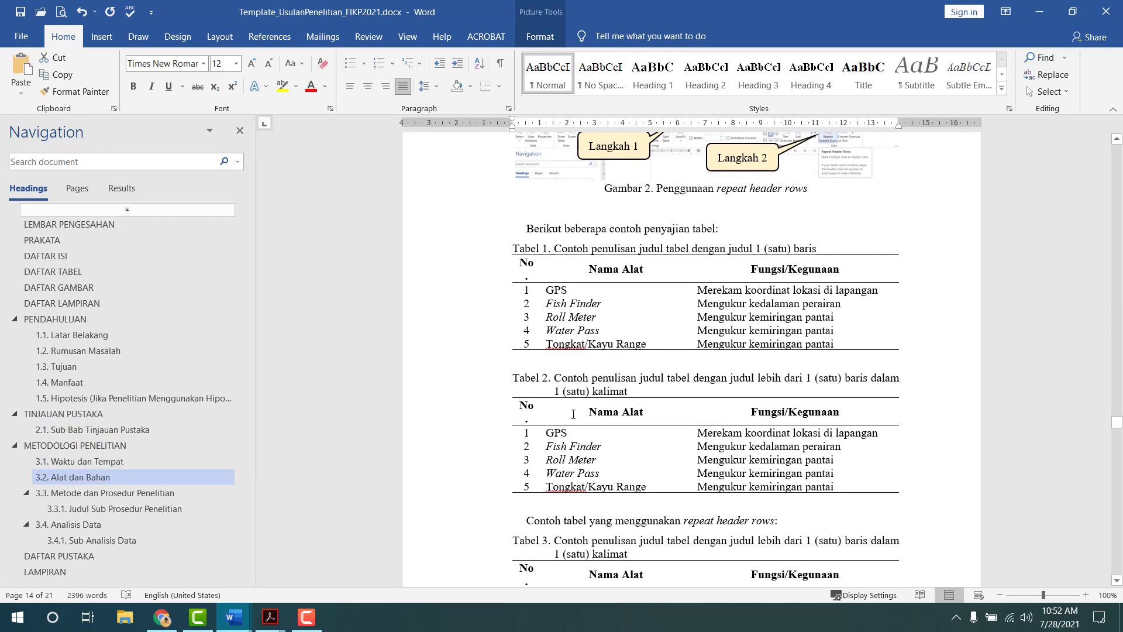
{"action": "left_click", "coordinate": [574, 414]}
{"action": "scroll", "coordinate": [608, 297], "scroll_direction": "down", "scroll_amount": 8}
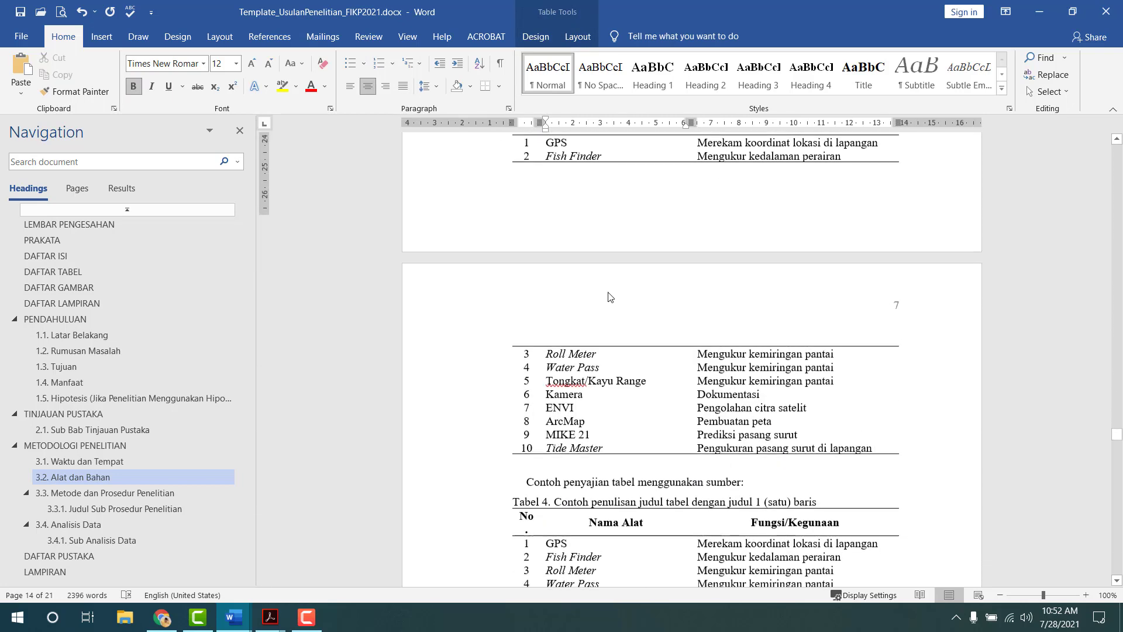
{"action": "scroll", "coordinate": [609, 297], "scroll_direction": "down", "scroll_amount": 3}
{"action": "scroll", "coordinate": [585, 324], "scroll_direction": "up", "scroll_amount": 8}
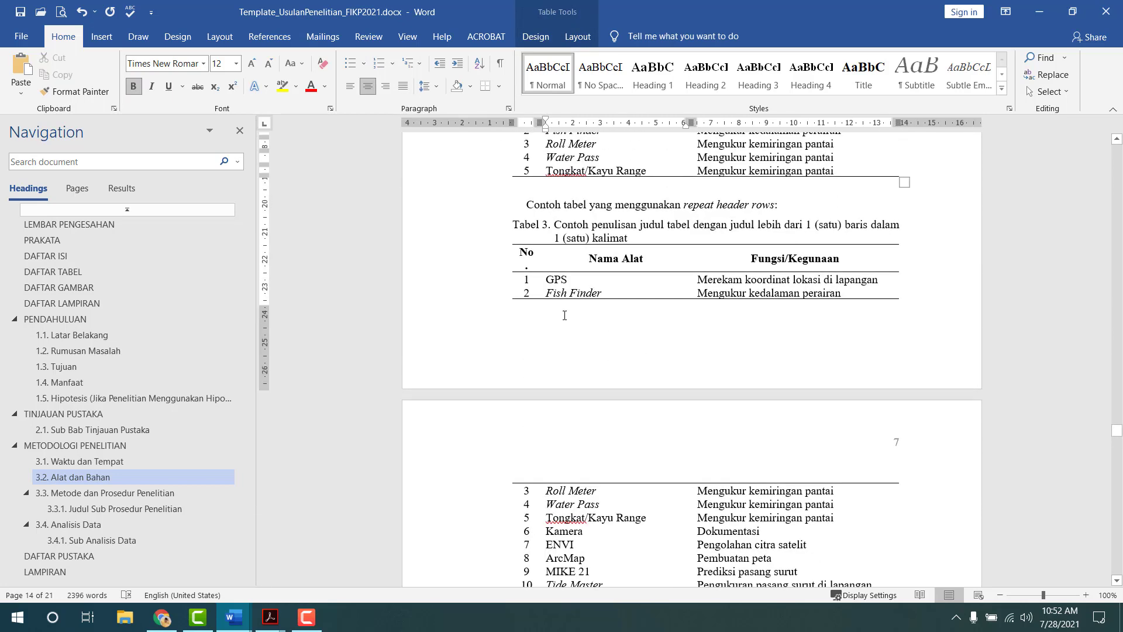
{"action": "left_click", "coordinate": [508, 238]}
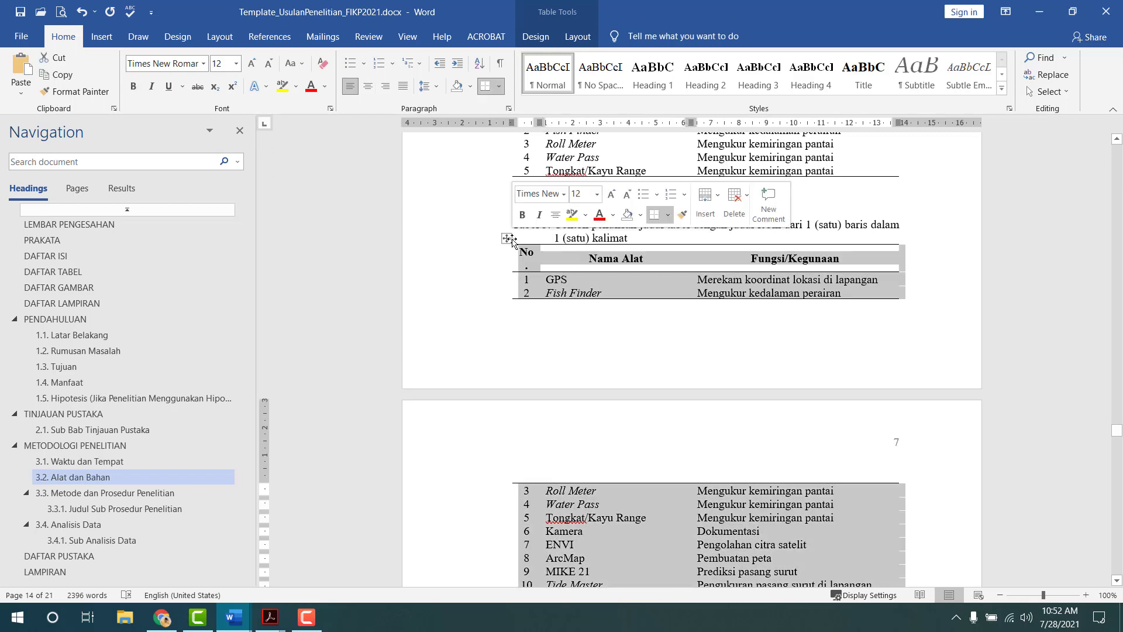
{"action": "key", "text": "alt+Tab"}
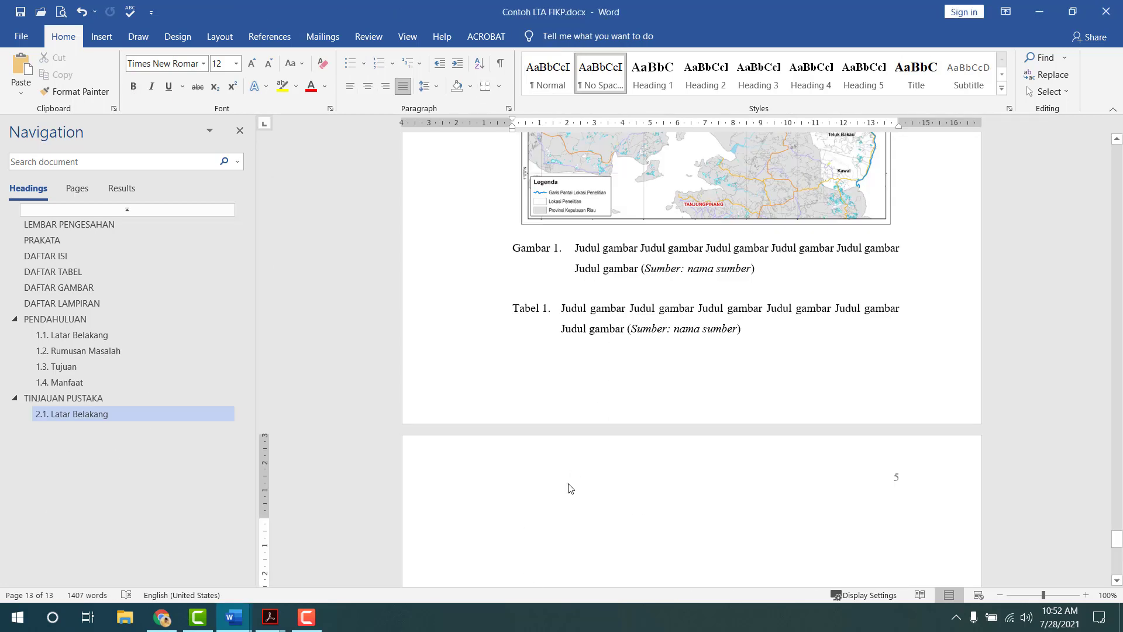
{"action": "key", "text": "ctrl+v"}
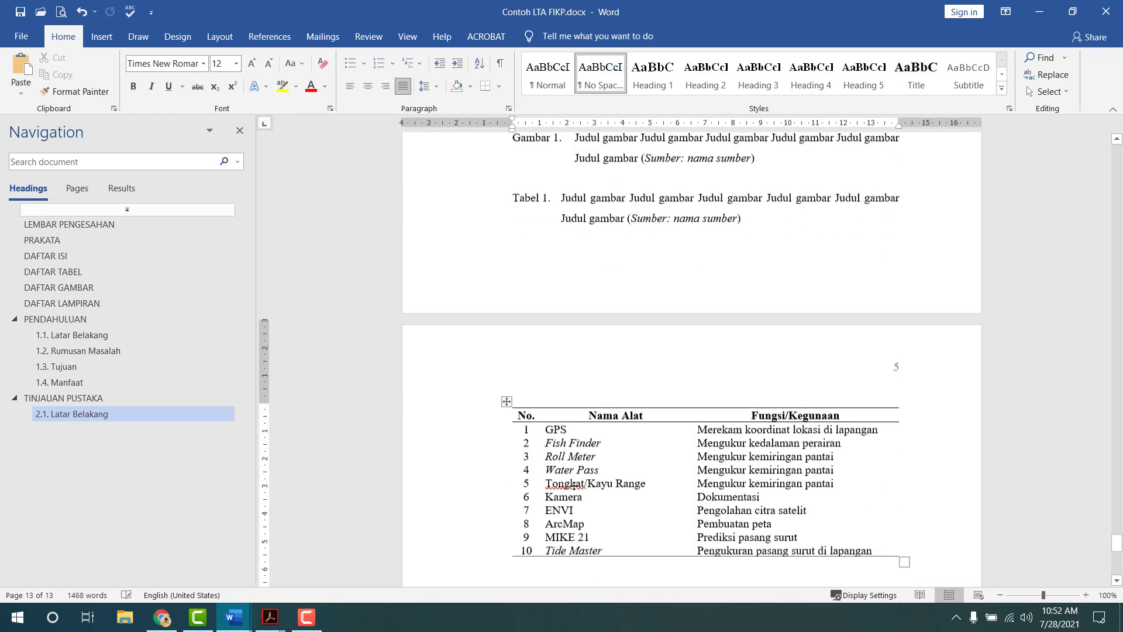
- Delete the first paragraph under 2.1 Latar Belakang
{"action": "scroll", "coordinate": [578, 485], "scroll_direction": "up", "scroll_amount": 7}
{"action": "left_click", "coordinate": [587, 358]}
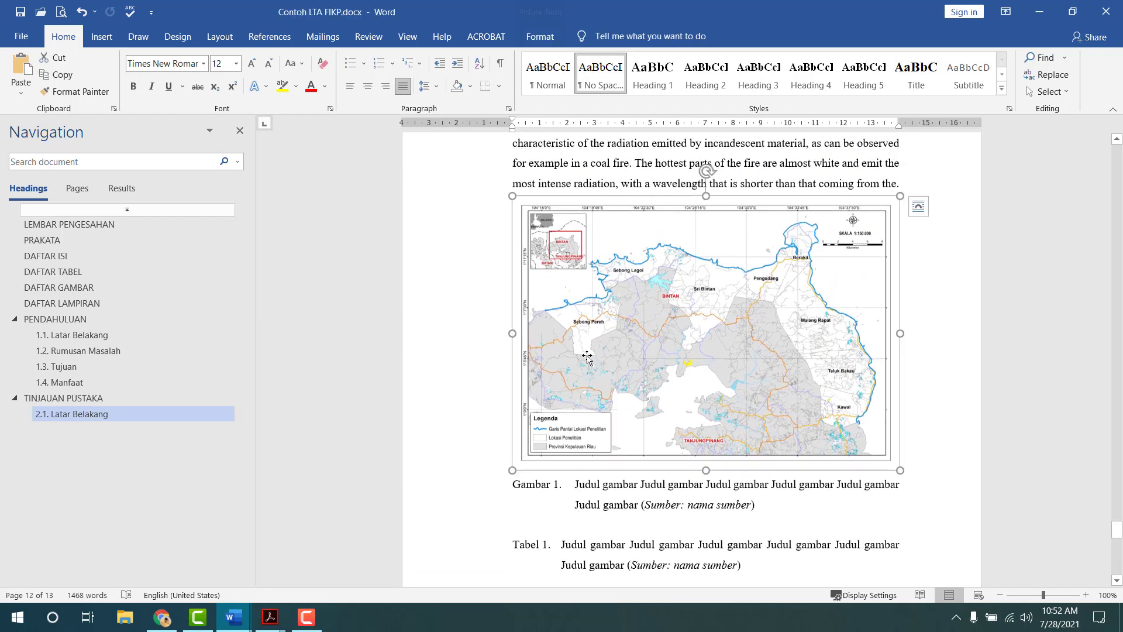
{"action": "scroll", "coordinate": [530, 205], "scroll_direction": "up", "scroll_amount": 3}
{"action": "left_click", "coordinate": [919, 382]}
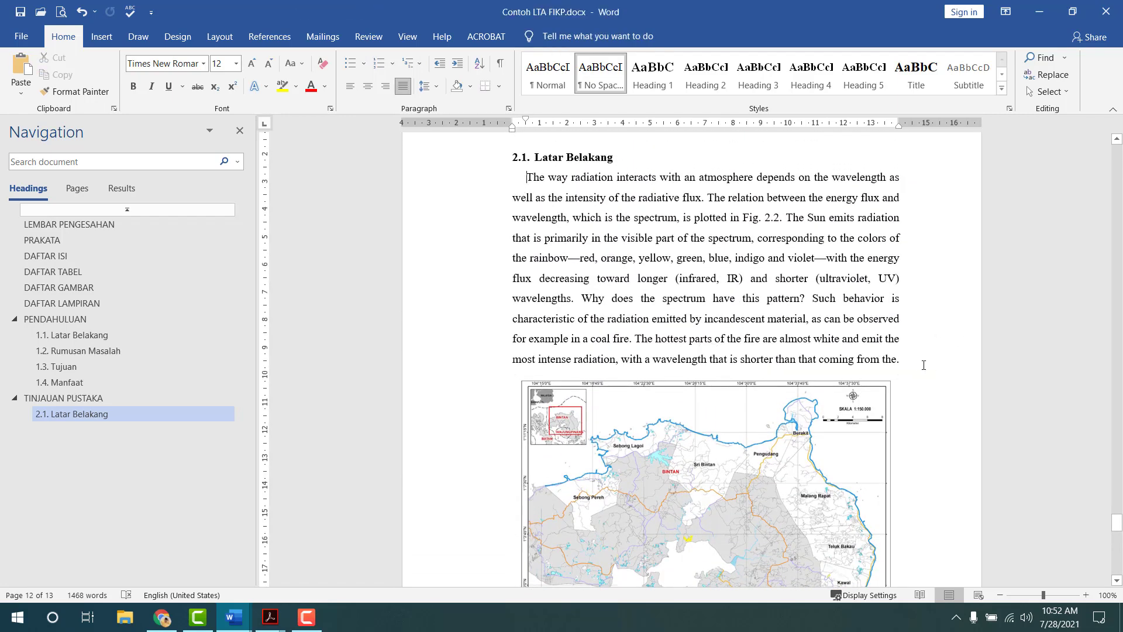
{"action": "triple_click", "coordinate": [923, 368]}
{"action": "key", "text": "Delete"}
{"action": "scroll", "coordinate": [790, 344], "scroll_direction": "down", "scroll_amount": 5}
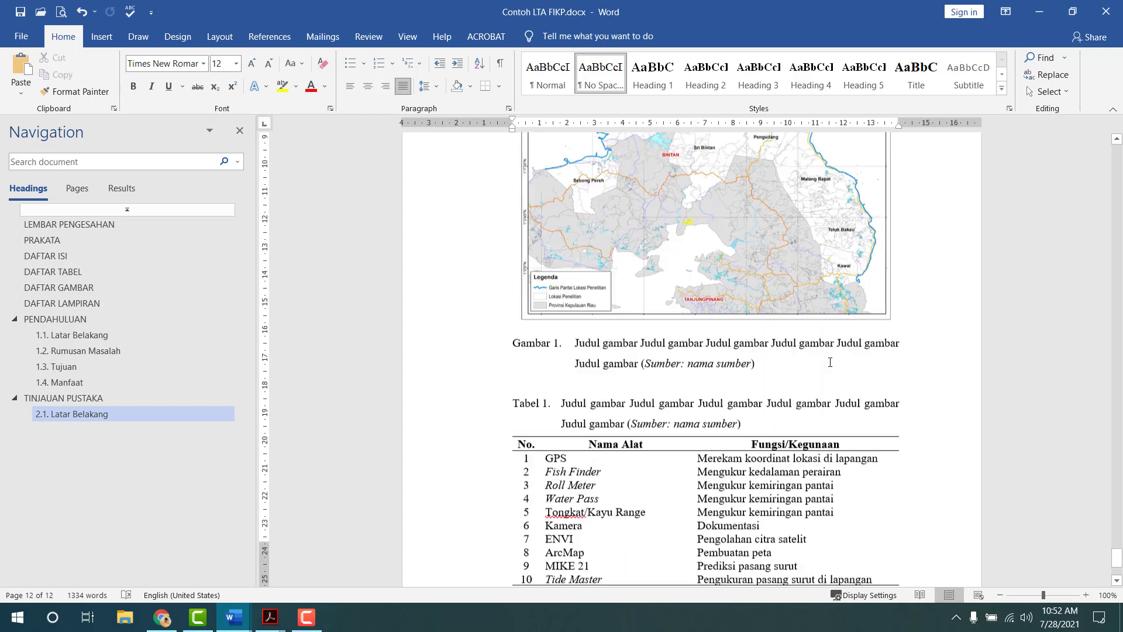
{"action": "scroll", "coordinate": [791, 344], "scroll_direction": "up", "scroll_amount": 1}
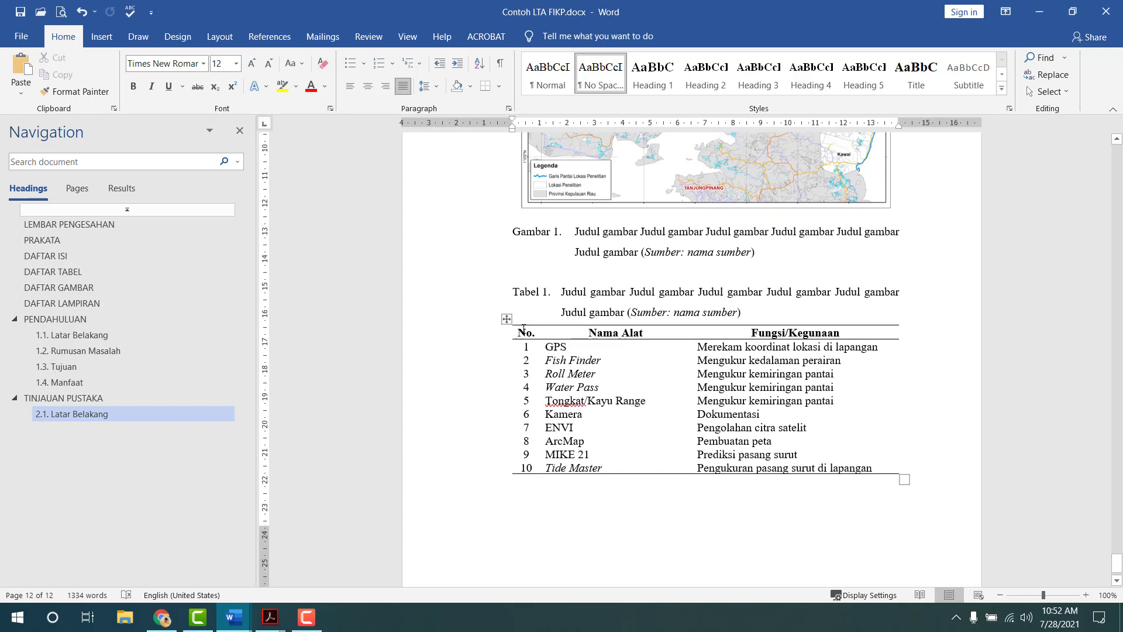
- Make the table's No./Nama Alat/Fungsi/Kegunaan header row repeat on every page
{"action": "left_click", "coordinate": [508, 320]}
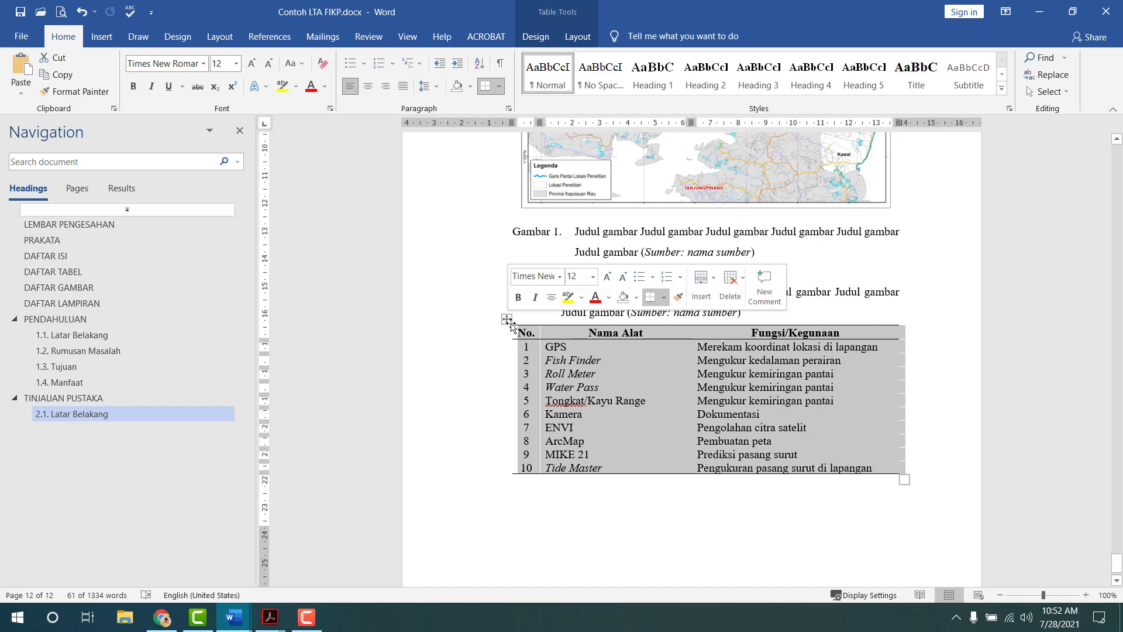
{"action": "left_click", "coordinate": [561, 349]}
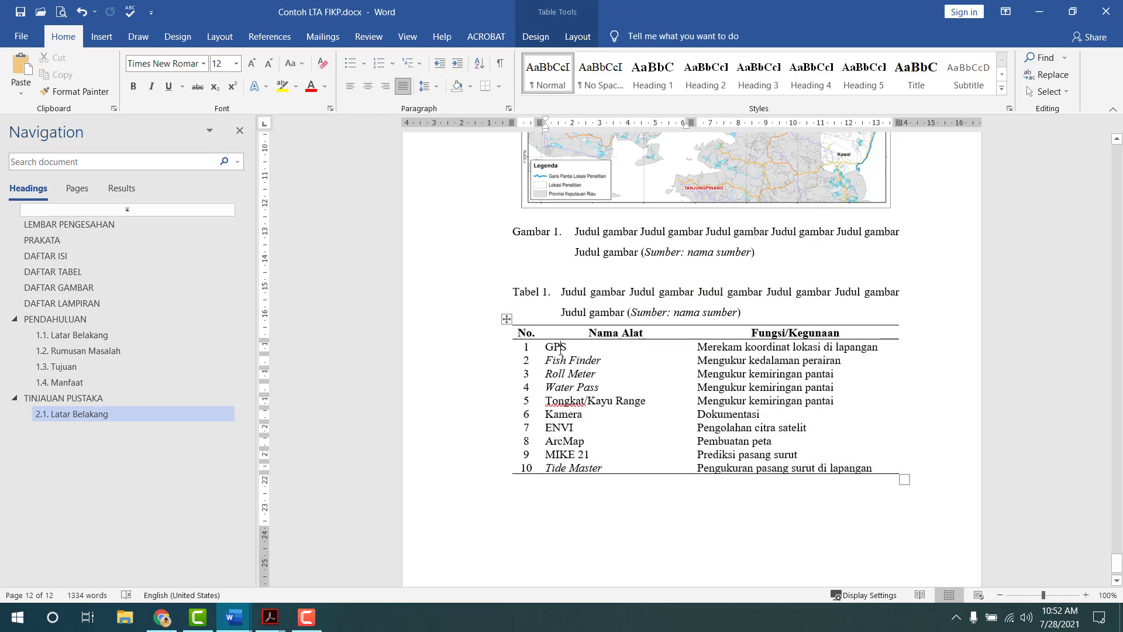
{"action": "left_click", "coordinate": [507, 319]}
{"action": "left_click", "coordinate": [566, 373]}
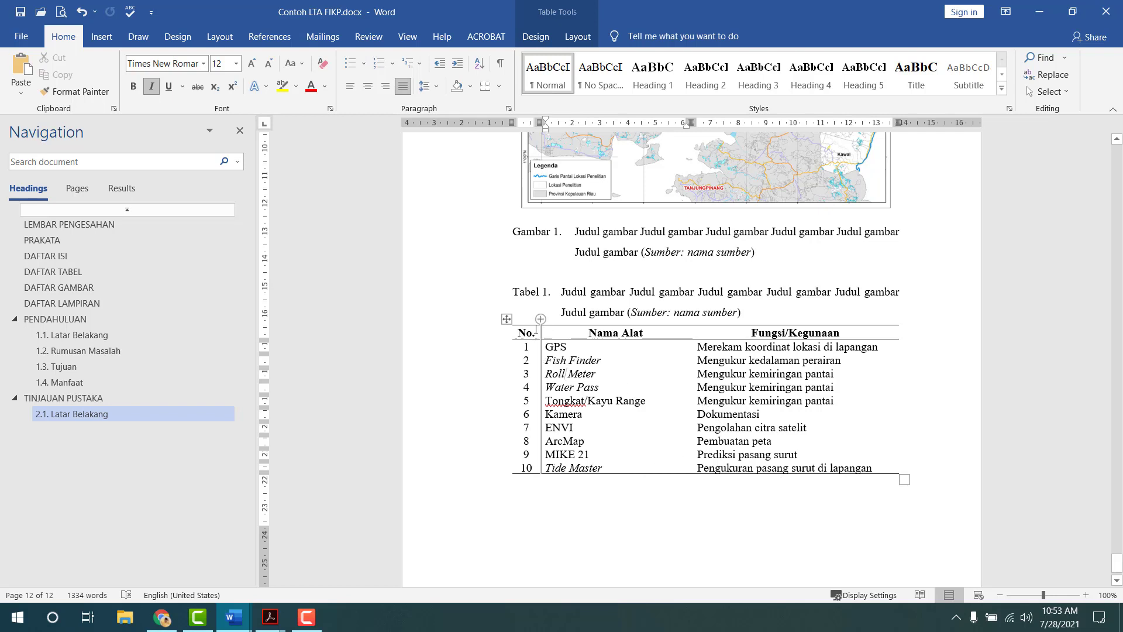
{"action": "left_click_drag", "start_coordinate": [525, 330], "coordinate": [760, 333]}
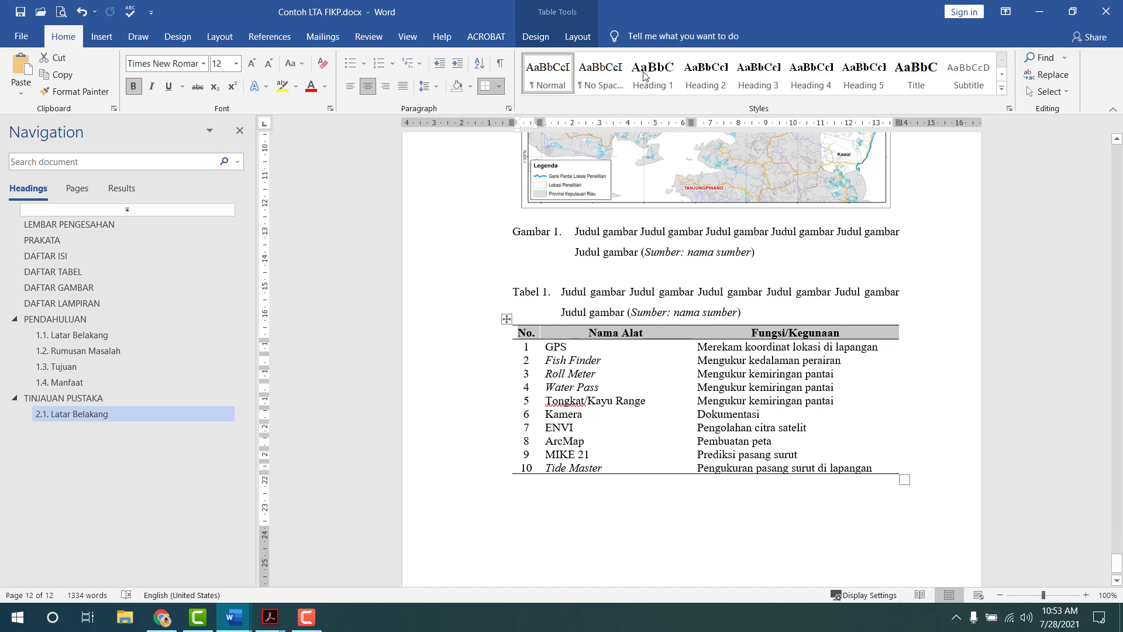
{"action": "left_click", "coordinate": [565, 36]}
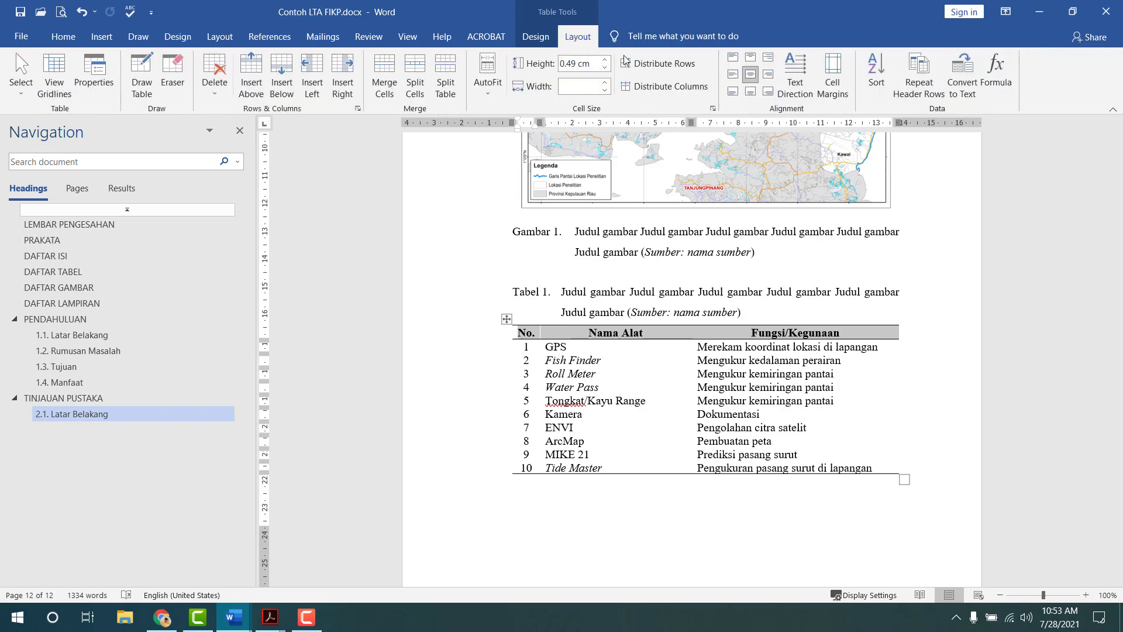
{"action": "left_click", "coordinate": [919, 76]}
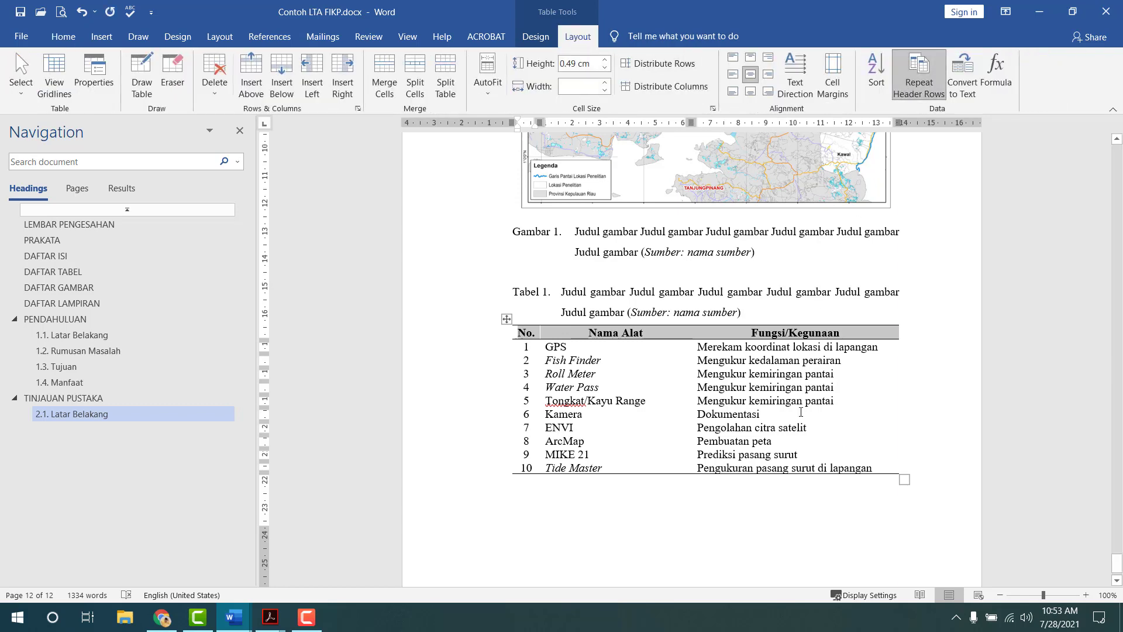
{"action": "left_click", "coordinate": [746, 386]}
- Place the insertion point on the empty line above the Tabel 1 caption
{"action": "scroll", "coordinate": [668, 321], "scroll_direction": "up", "scroll_amount": 8}
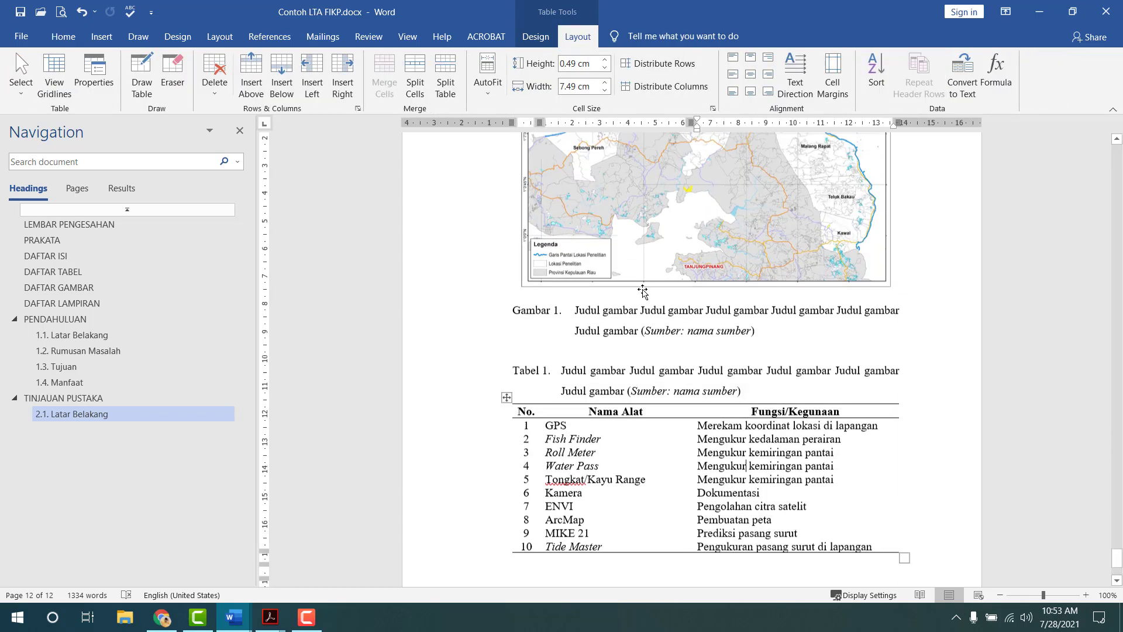
{"action": "left_click", "coordinate": [637, 371]}
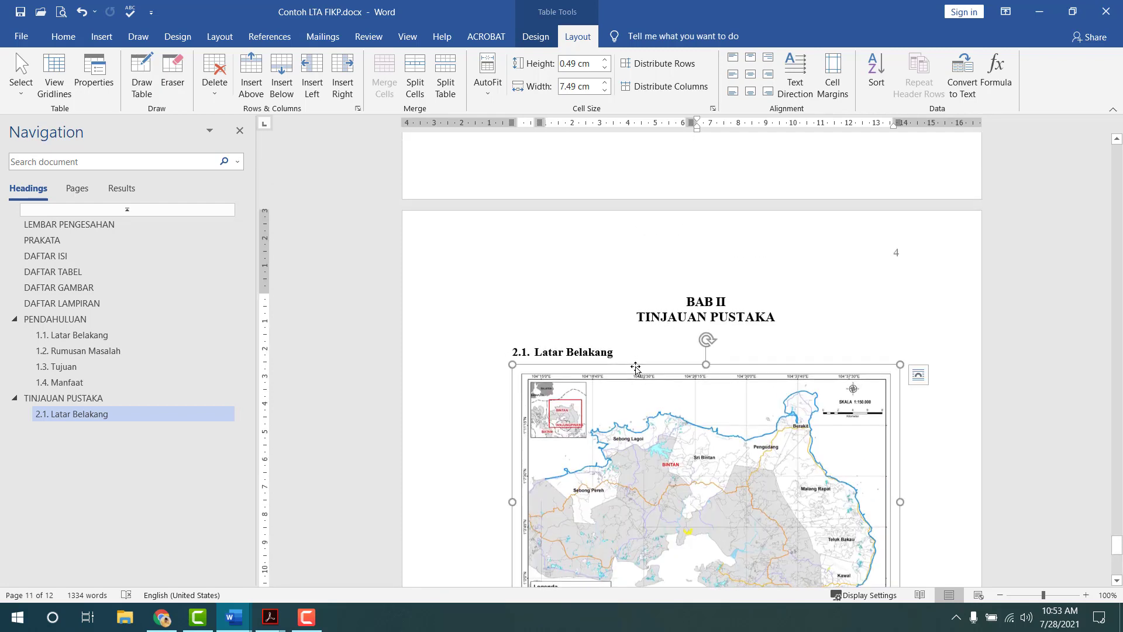
{"action": "scroll", "coordinate": [649, 355], "scroll_direction": "down", "scroll_amount": 8}
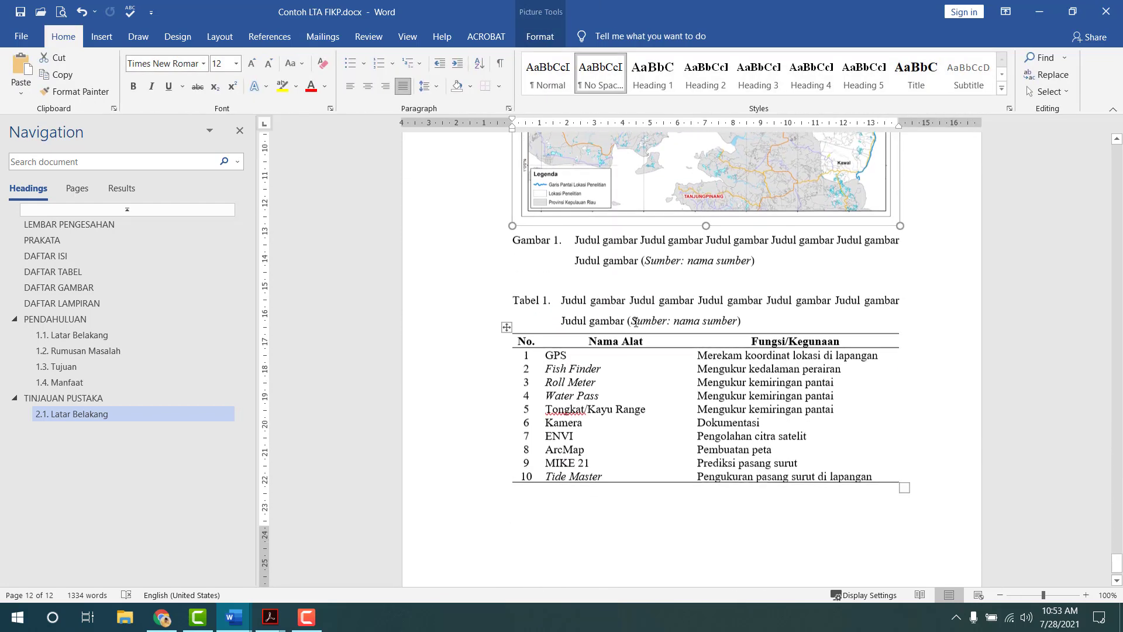
{"action": "left_click", "coordinate": [611, 272]}
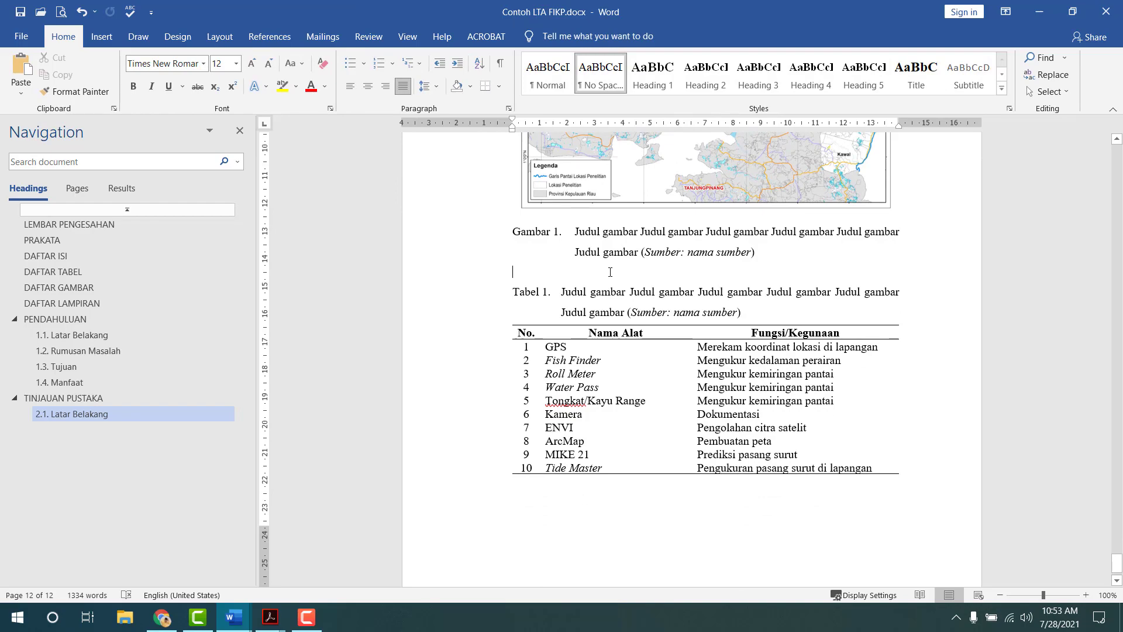
{"action": "key", "text": "alt+Tab"}
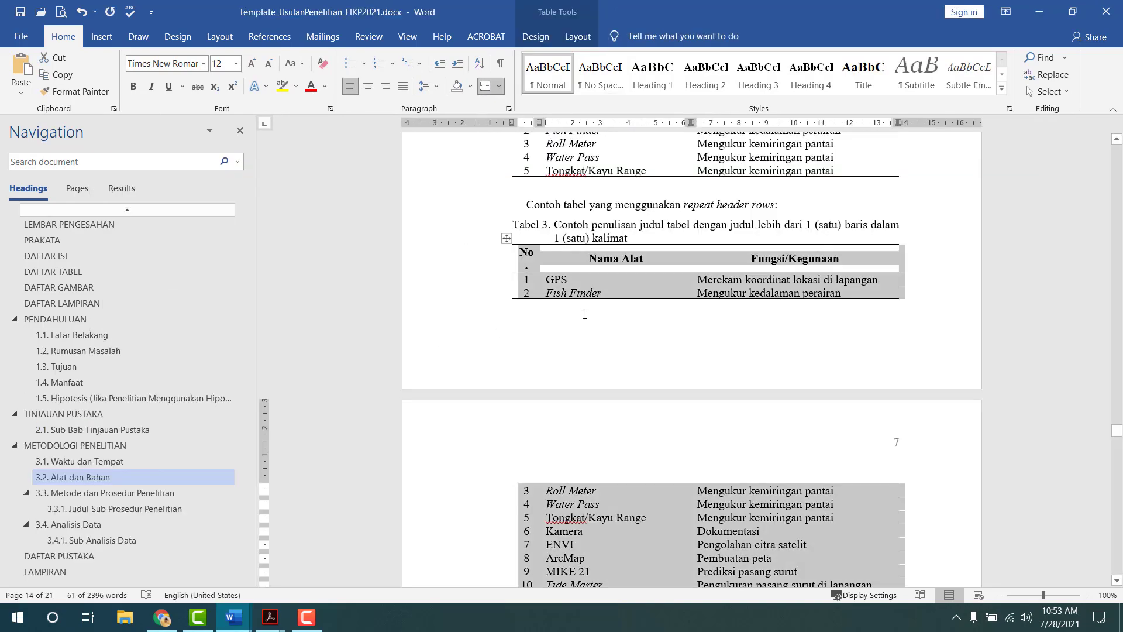
- Insert the template's 'Sub bab ini…' paragraph above Tabel 1 without an extra blank line
{"action": "scroll", "coordinate": [585, 319], "scroll_direction": "up", "scroll_amount": 10}
{"action": "scroll", "coordinate": [585, 319], "scroll_direction": "up", "scroll_amount": 9}
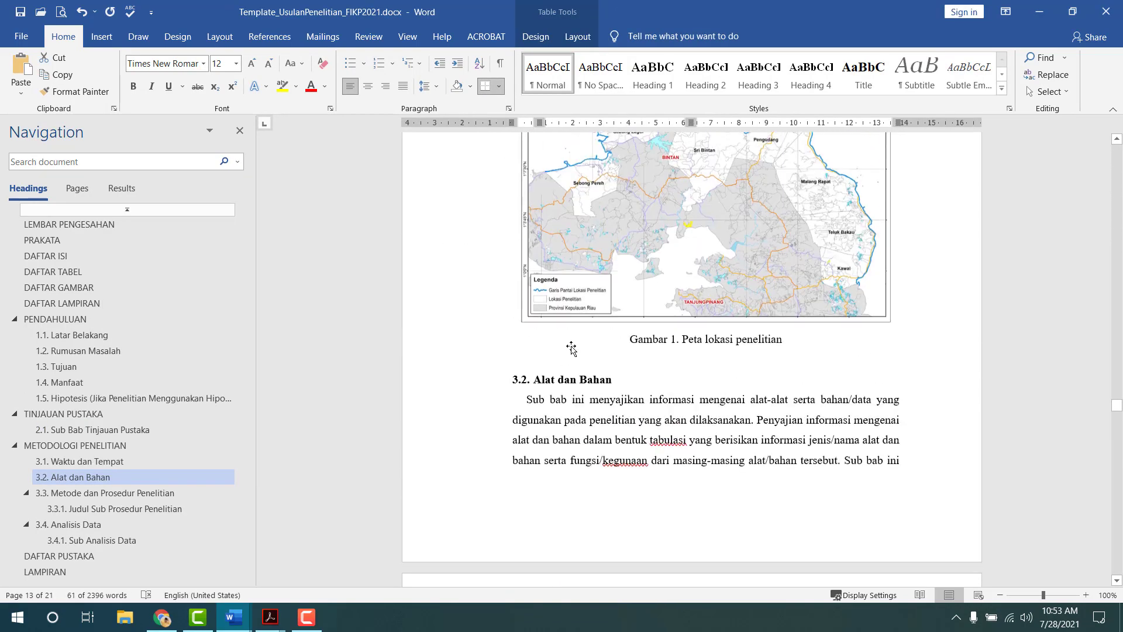
{"action": "scroll", "coordinate": [535, 280], "scroll_direction": "down", "scroll_amount": 3}
{"action": "left_click_drag", "start_coordinate": [523, 237], "coordinate": [734, 541]}
{"action": "key", "text": "ctrl+c"}
{"action": "key", "text": "alt+Tab"}
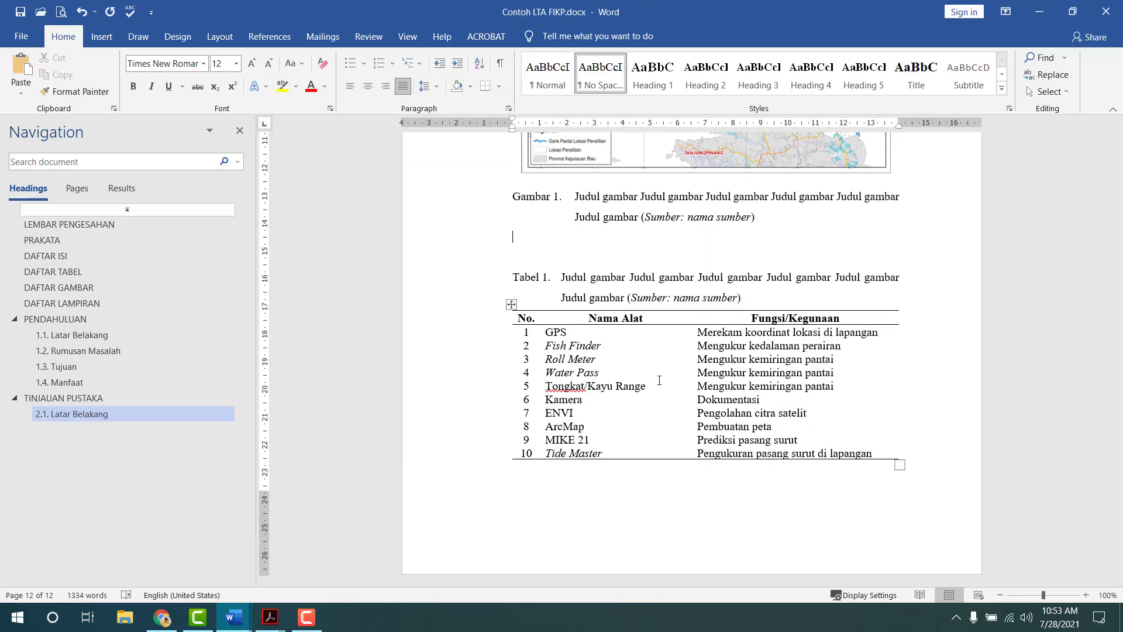
{"action": "key", "text": "ctrl+v"}
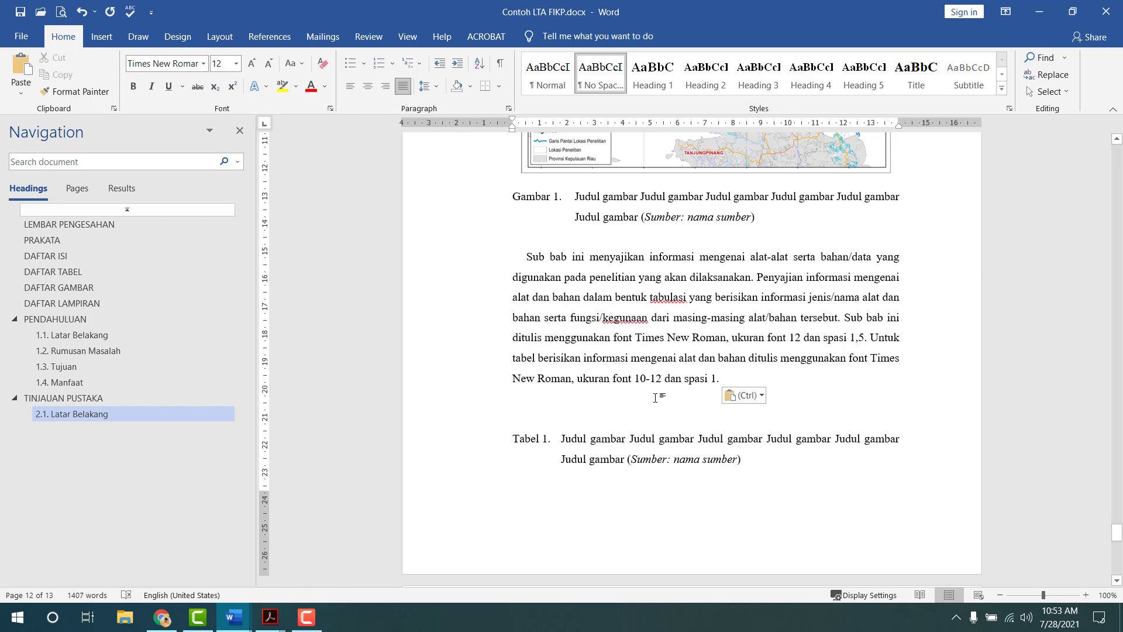
{"action": "key", "text": "Delete"}
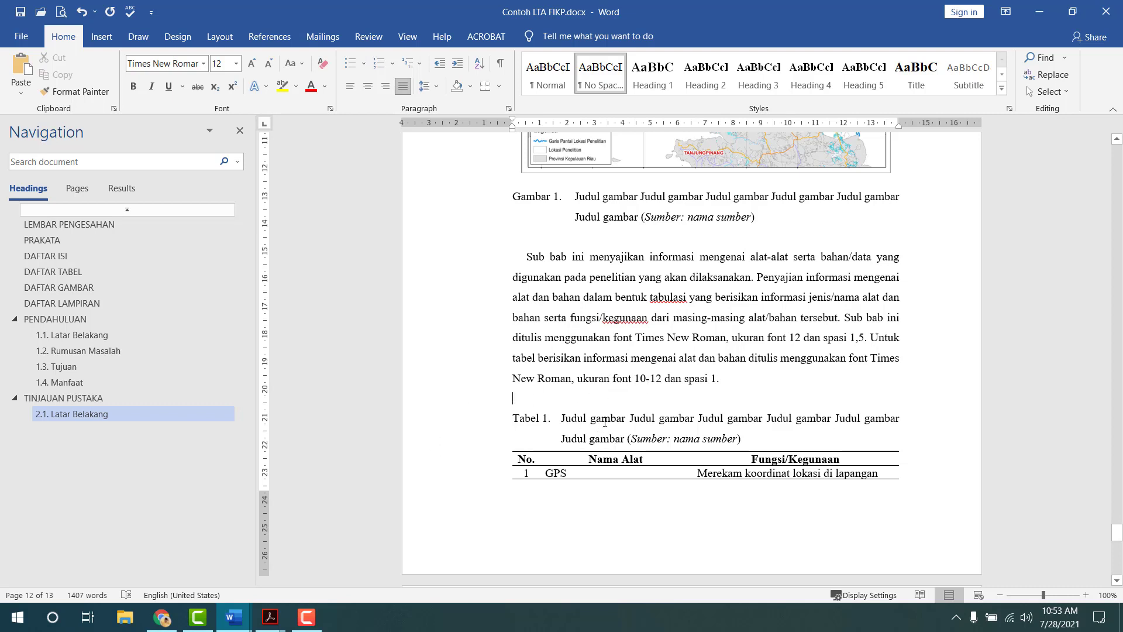
{"action": "left_click_drag", "start_coordinate": [529, 459], "coordinate": [709, 460]}
{"action": "scroll", "coordinate": [588, 377], "scroll_direction": "down", "scroll_amount": 3}
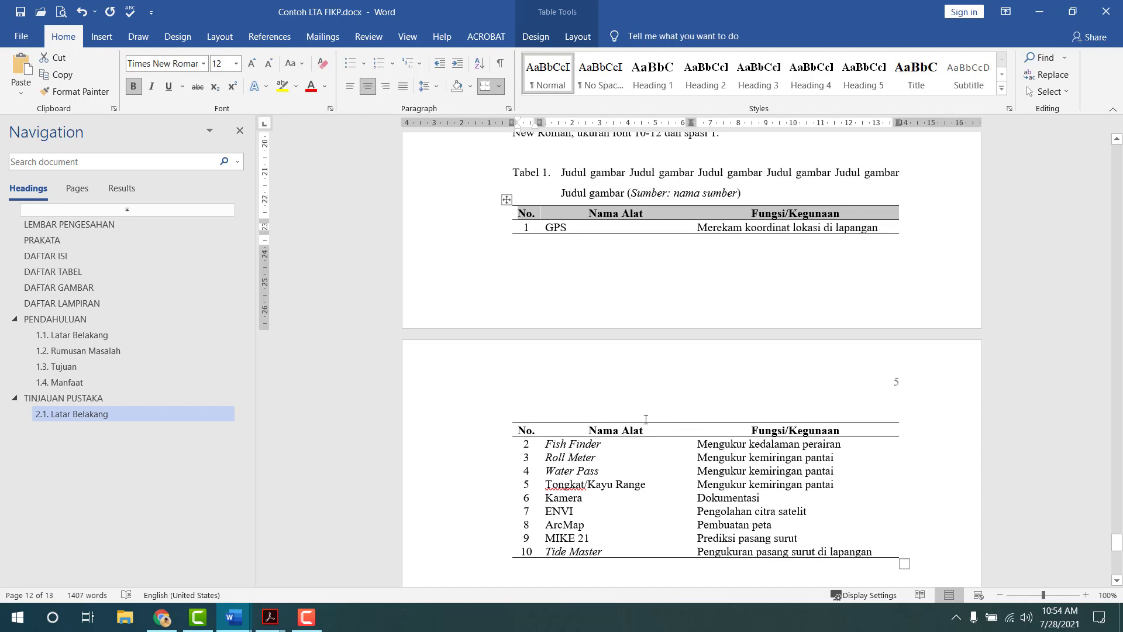
{"action": "left_click", "coordinate": [578, 37]}
{"action": "left_click", "coordinate": [917, 78]}
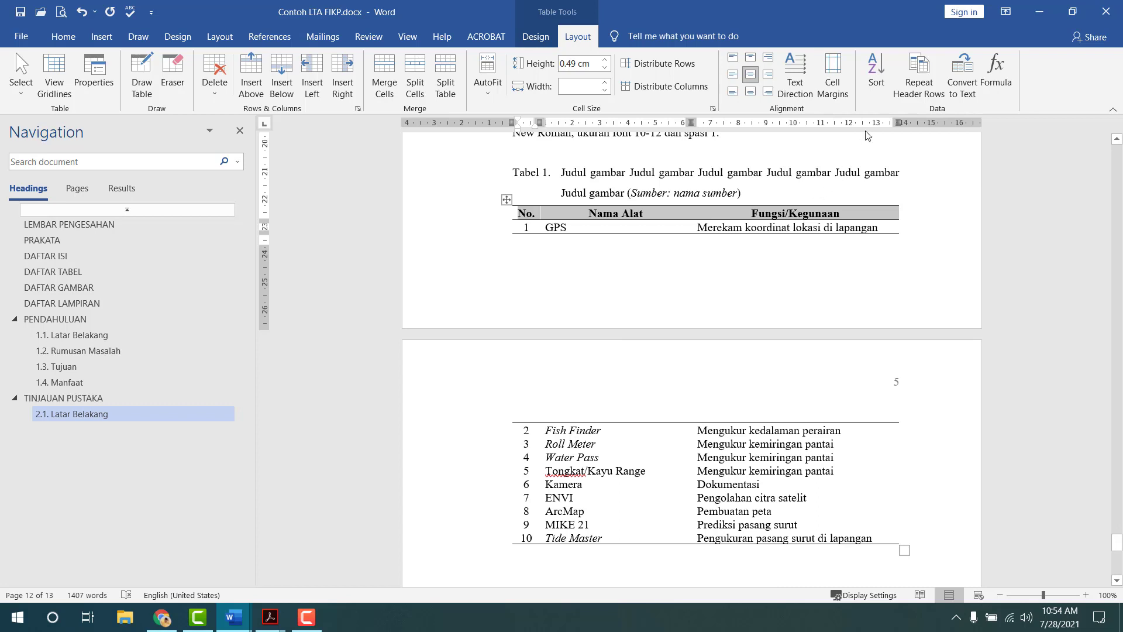
{"action": "left_click", "coordinate": [919, 79]}
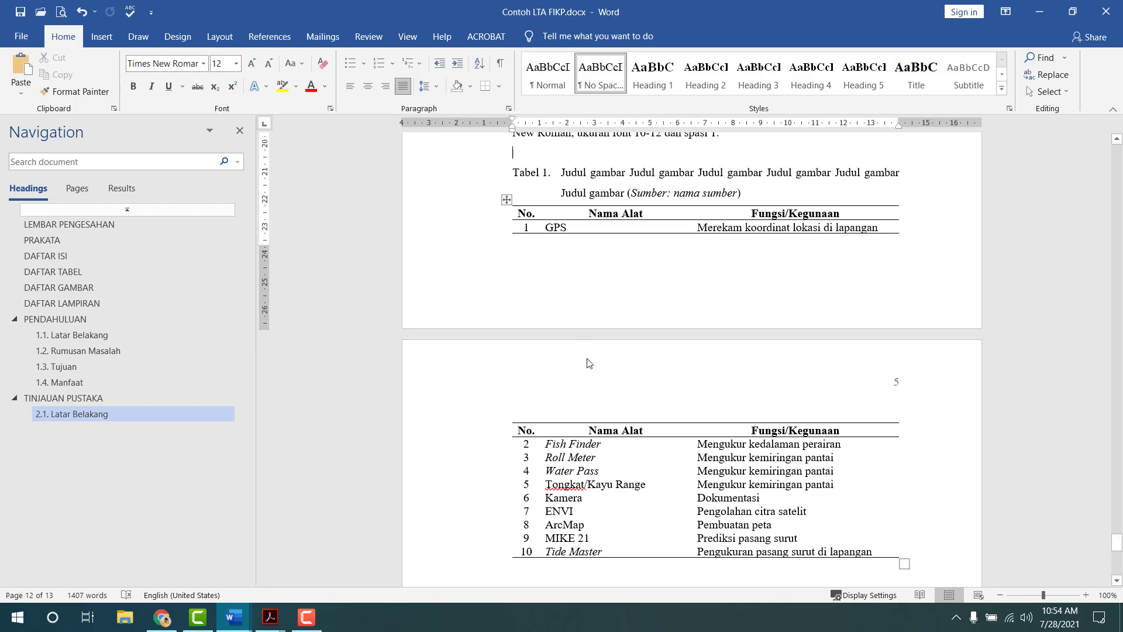
{"action": "scroll", "coordinate": [587, 364], "scroll_direction": "down", "scroll_amount": 5}
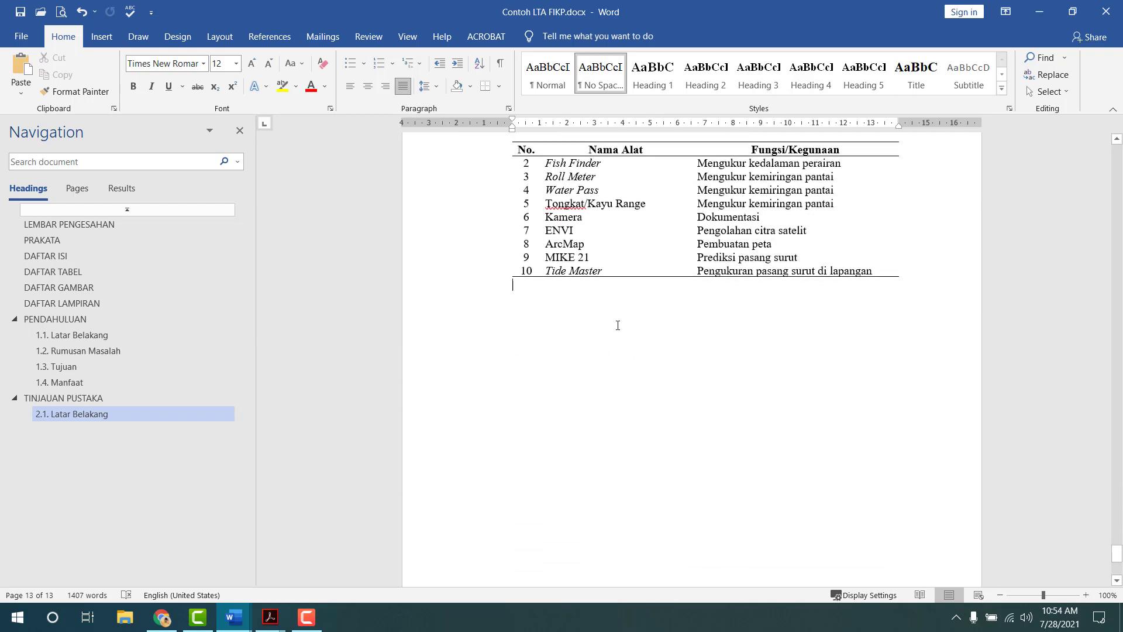
{"action": "scroll", "coordinate": [617, 325], "scroll_direction": "up", "scroll_amount": 7}
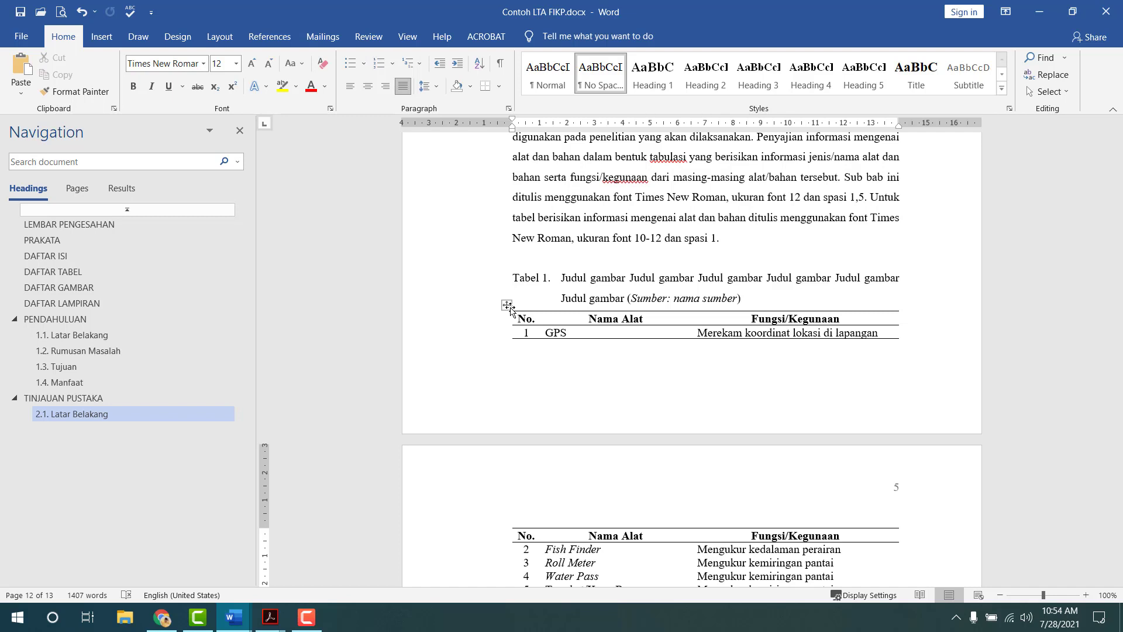
- Turn on Different First Page for the BAB II header so its opening page shows no number
{"action": "scroll", "coordinate": [636, 274], "scroll_direction": "up", "scroll_amount": 3}
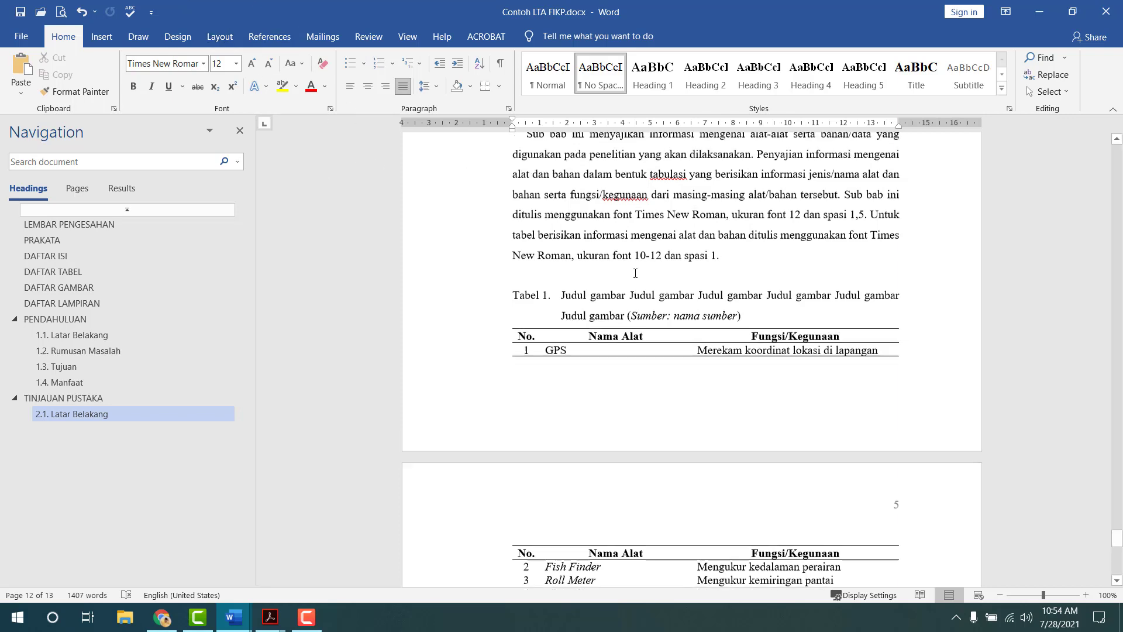
{"action": "scroll", "coordinate": [635, 273], "scroll_direction": "up", "scroll_amount": 10}
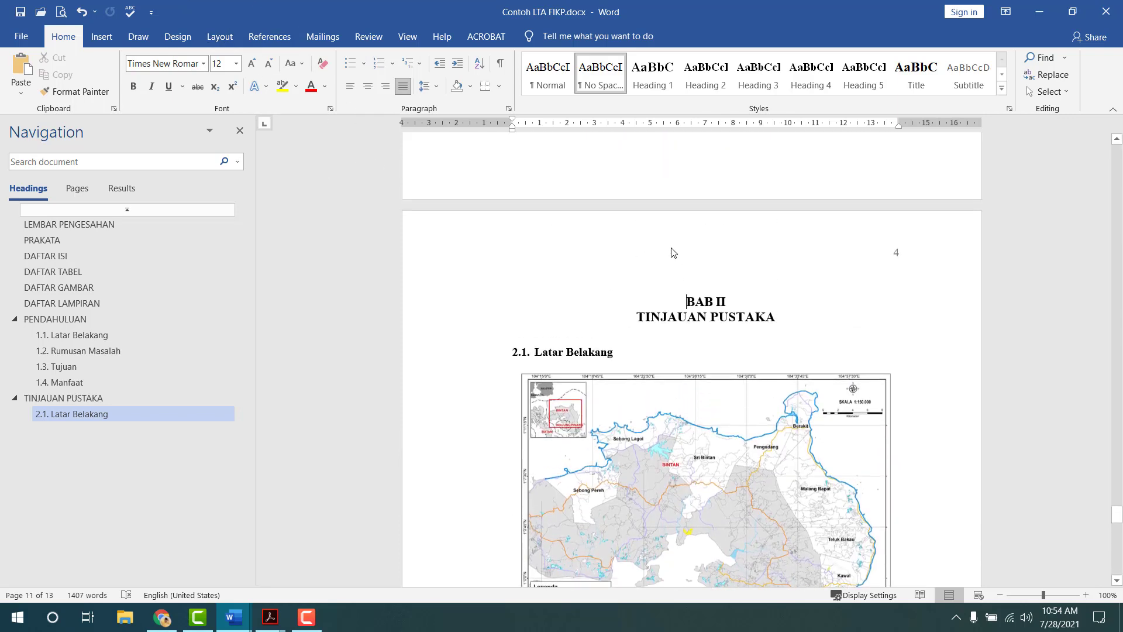
{"action": "double_click", "coordinate": [671, 252]}
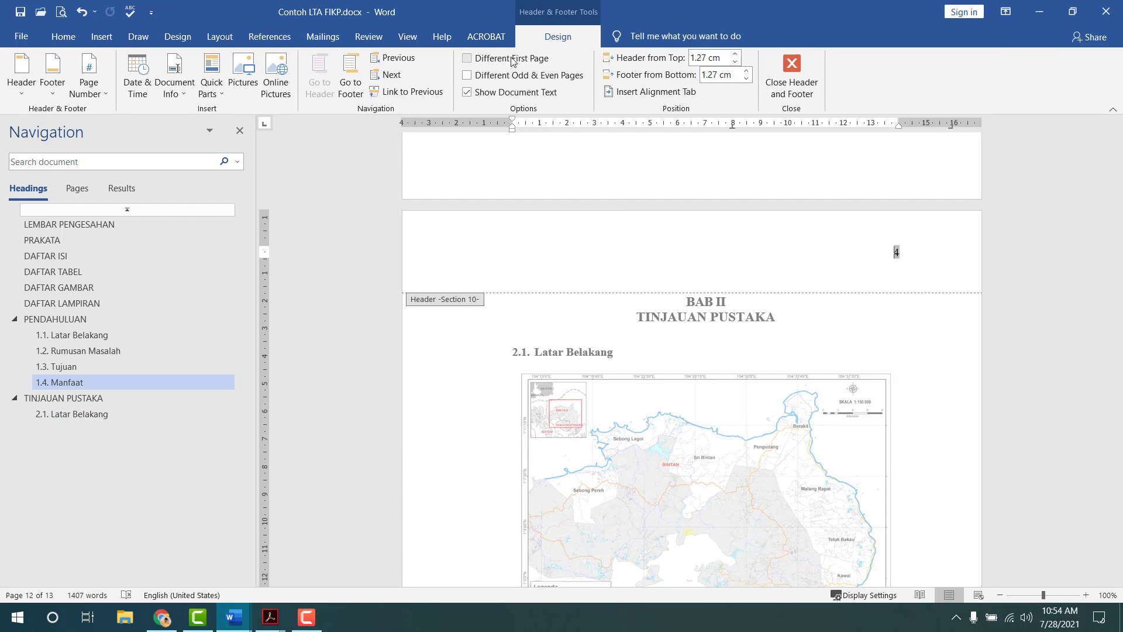
{"action": "left_click", "coordinate": [467, 58]}
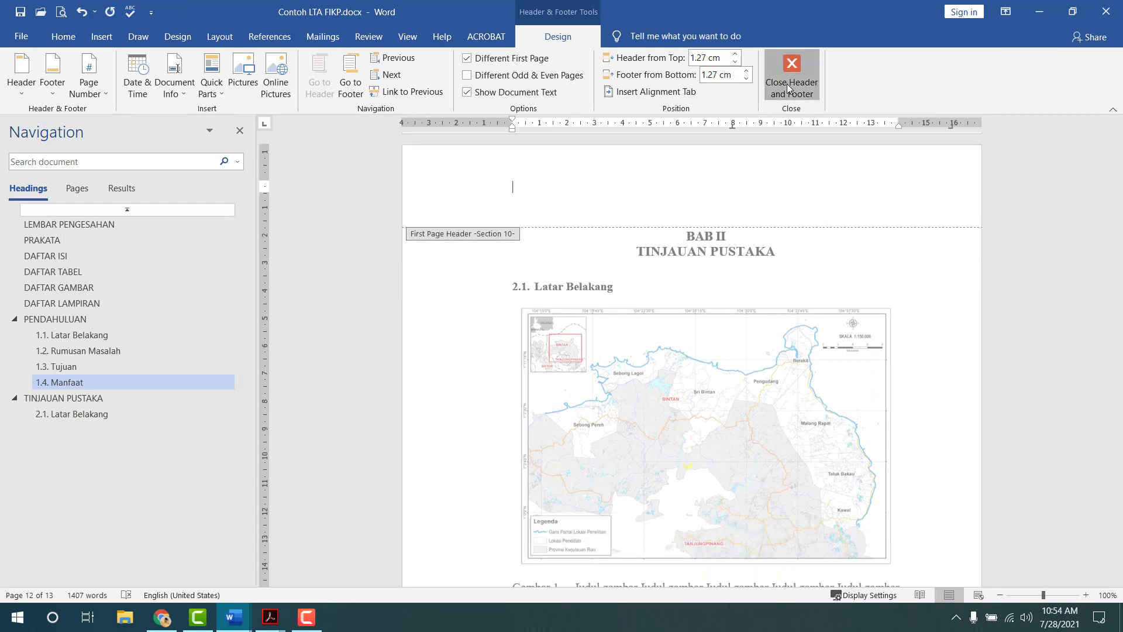
{"action": "left_click", "coordinate": [788, 83]}
{"action": "scroll", "coordinate": [761, 282], "scroll_direction": "down", "scroll_amount": 15}
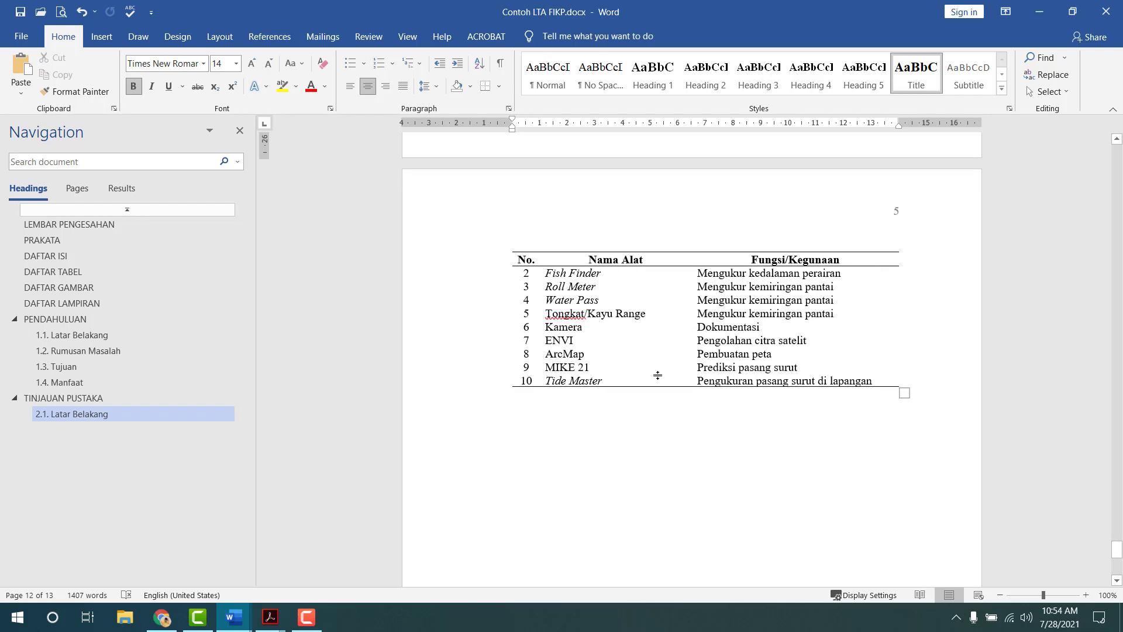
{"action": "left_click", "coordinate": [634, 430]}
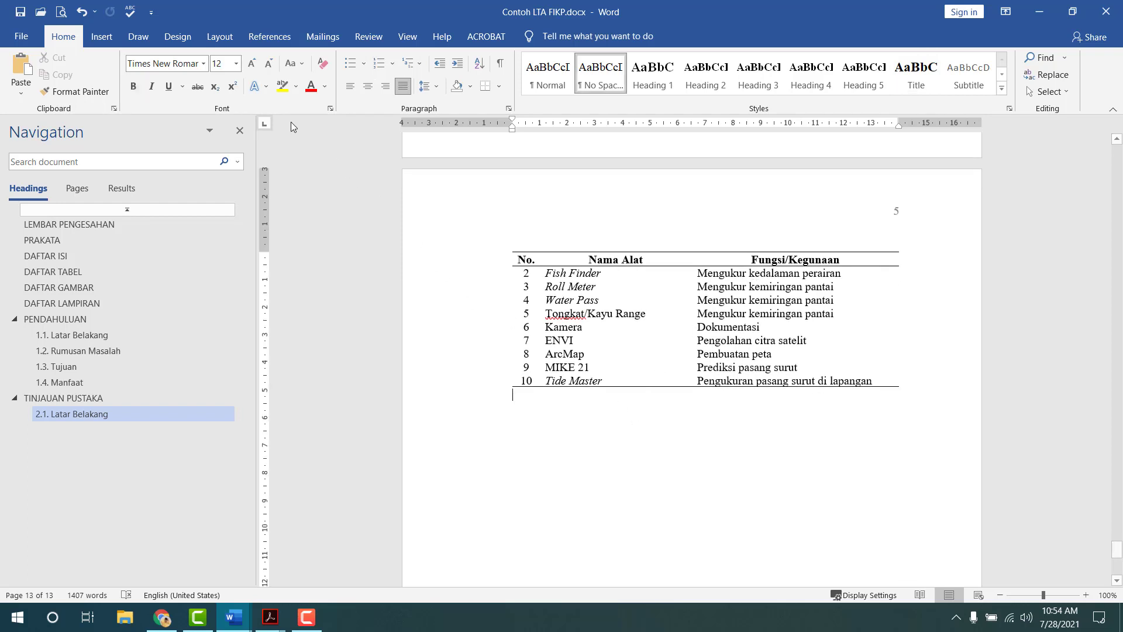
- Insert a Next Page section break after the tables
{"action": "left_click", "coordinate": [219, 37]}
{"action": "left_click", "coordinate": [188, 57]}
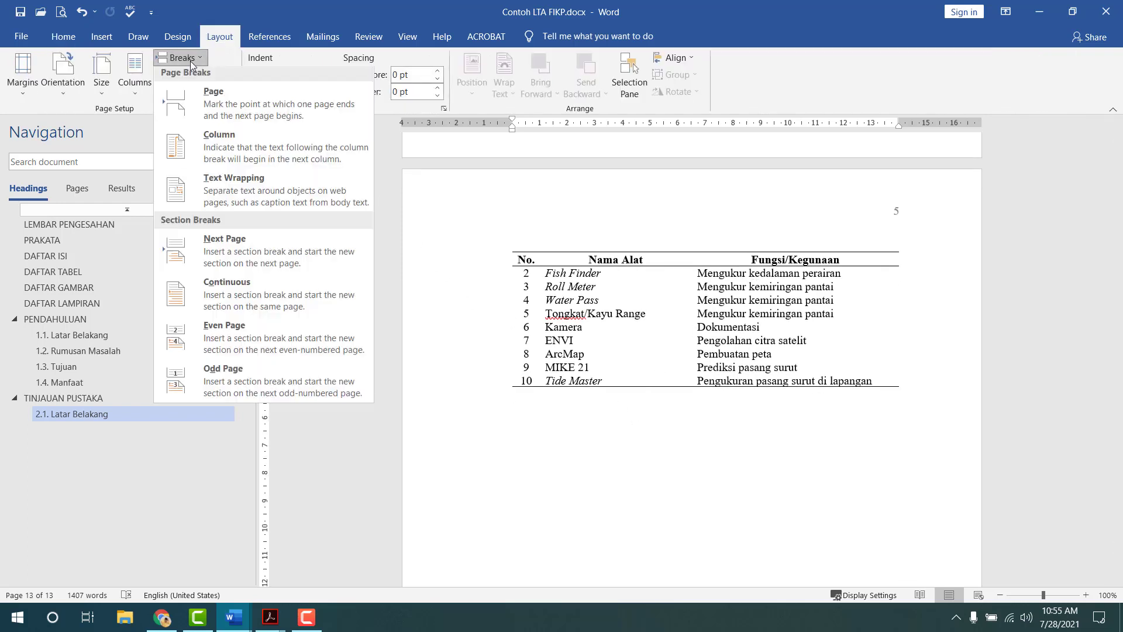
{"action": "left_click", "coordinate": [225, 242]}
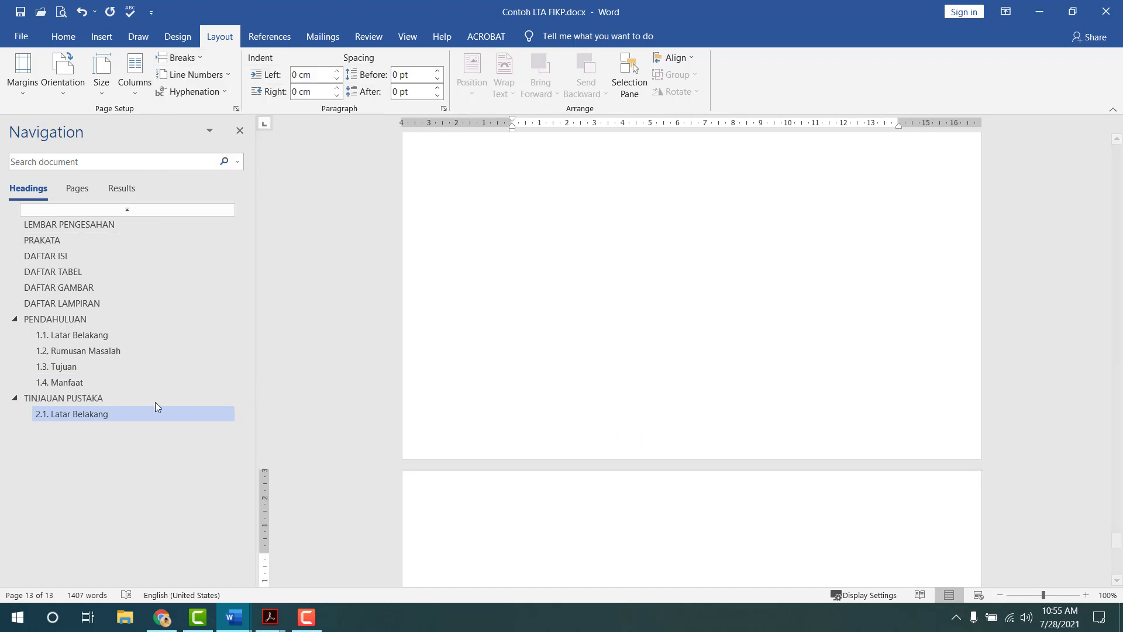
- Copy the PENDAHULUAN chapter heading onto the new page 14
{"action": "left_click", "coordinate": [93, 399]}
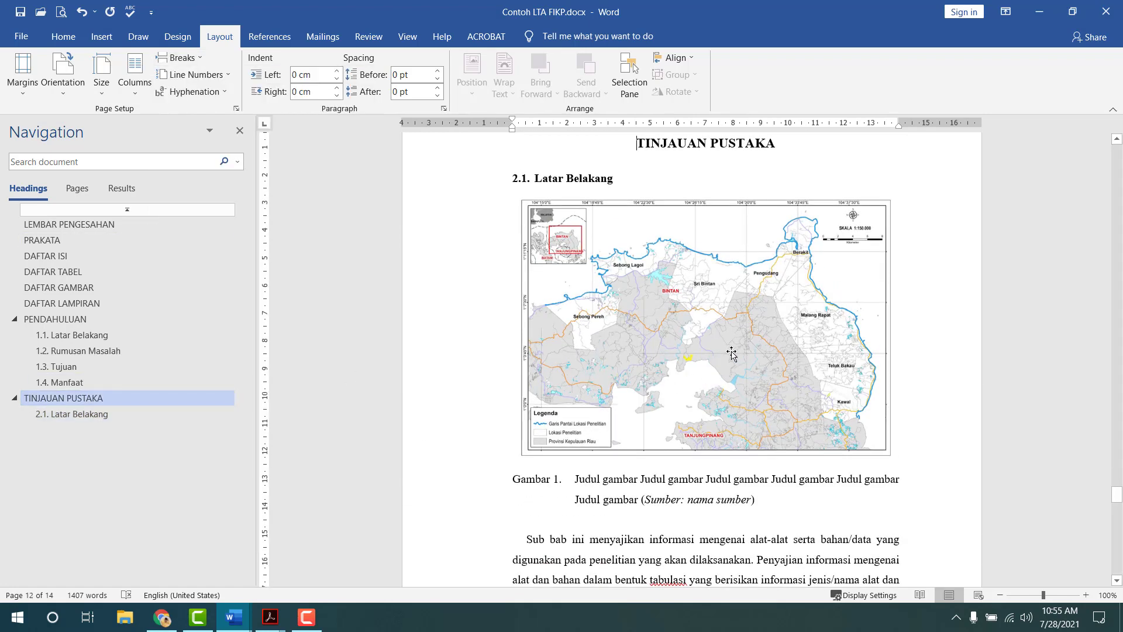
{"action": "left_click", "coordinate": [147, 318]}
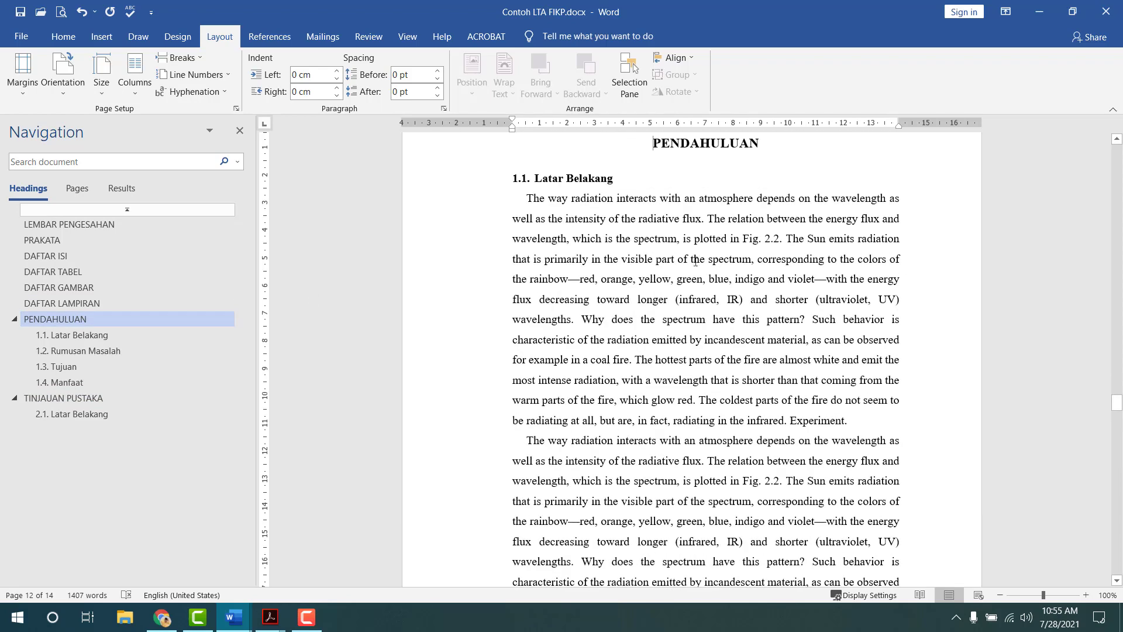
{"action": "left_click", "coordinate": [882, 172], "text": "shift"}
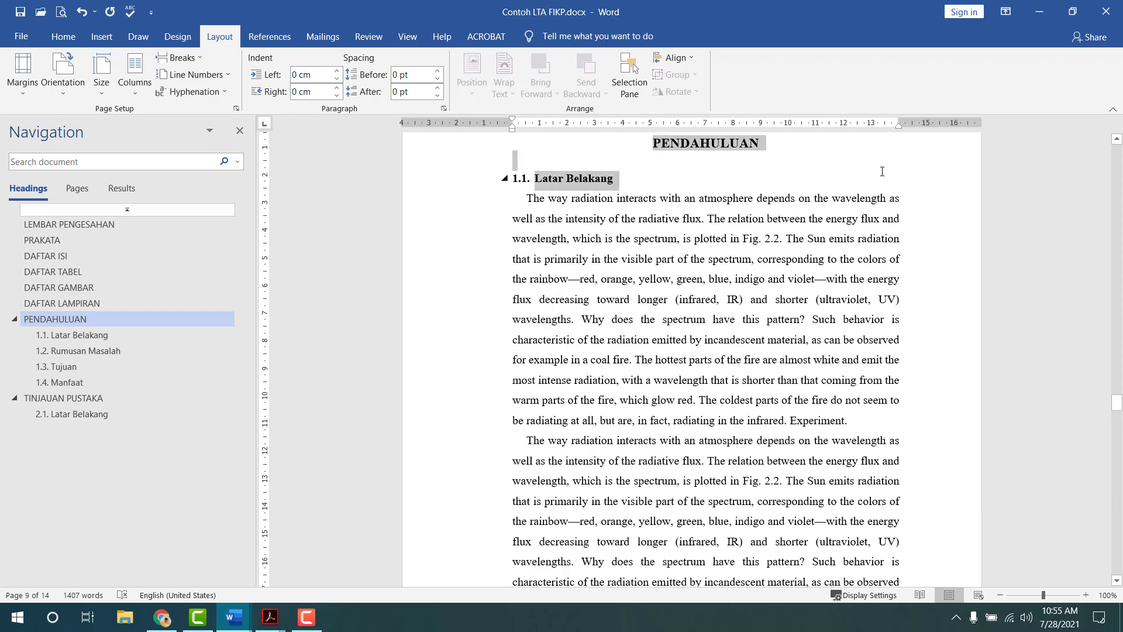
{"action": "left_click", "coordinate": [880, 160], "text": "shift"}
{"action": "key", "text": "ctrl+c"}
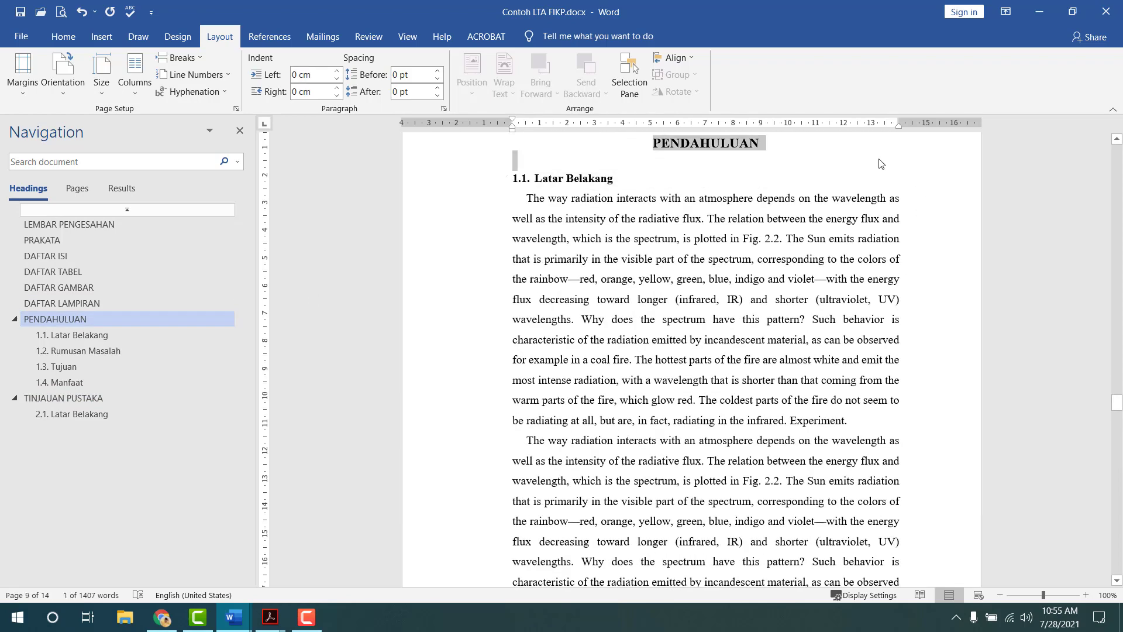
{"action": "left_click", "coordinate": [92, 417]}
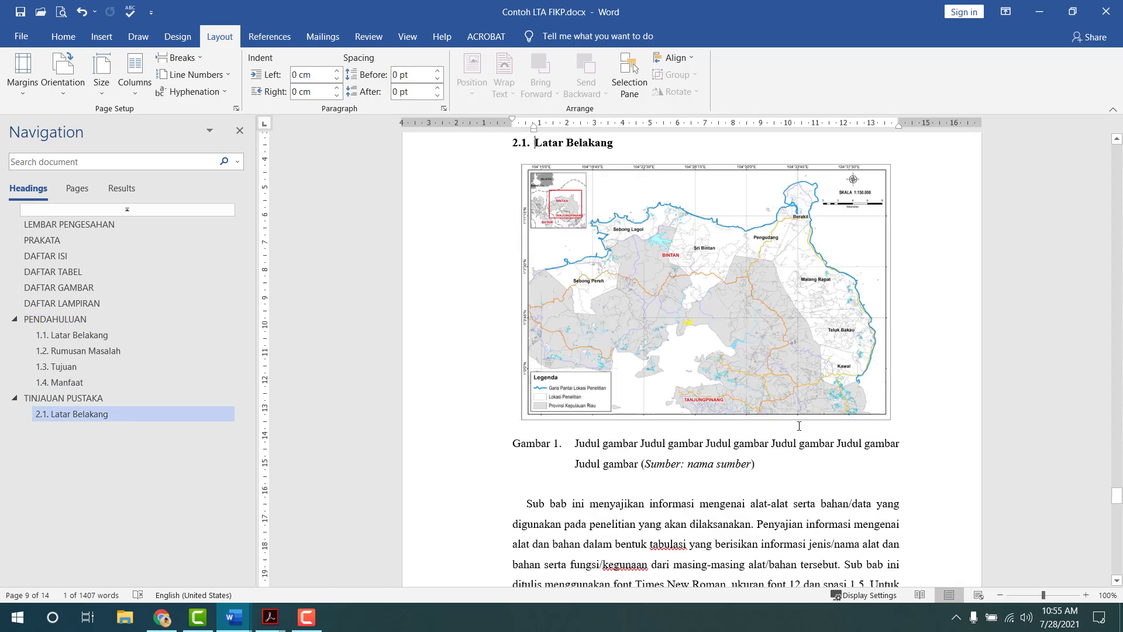
{"action": "scroll", "coordinate": [800, 426], "scroll_direction": "down", "scroll_amount": 4}
{"action": "scroll", "coordinate": [800, 425], "scroll_direction": "down", "scroll_amount": 10}
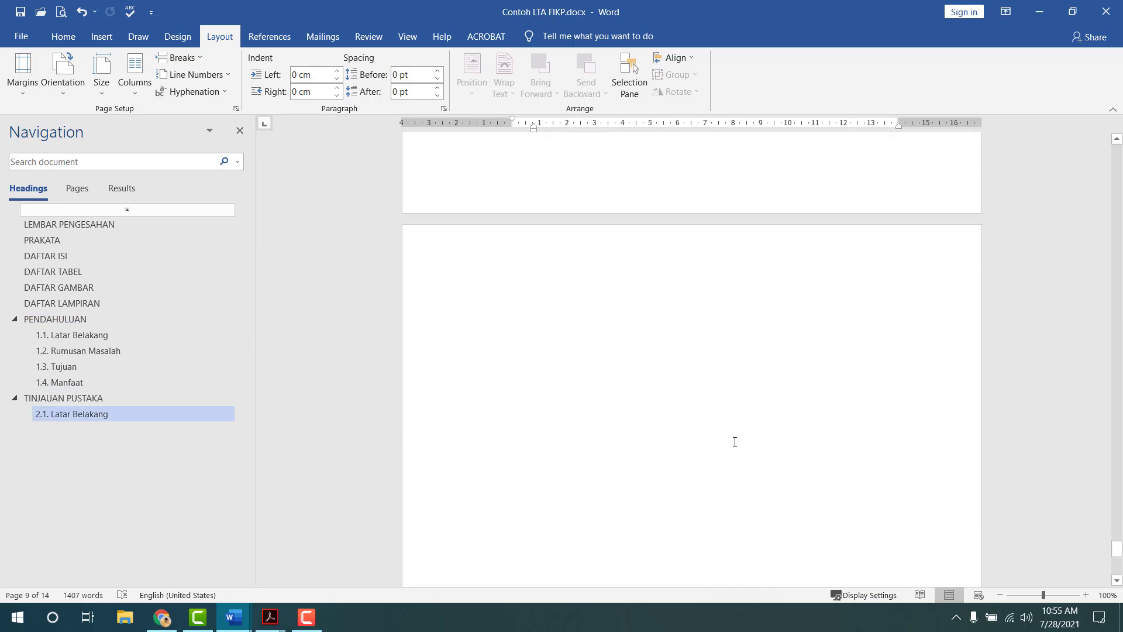
{"action": "key", "text": "ctrl+v"}
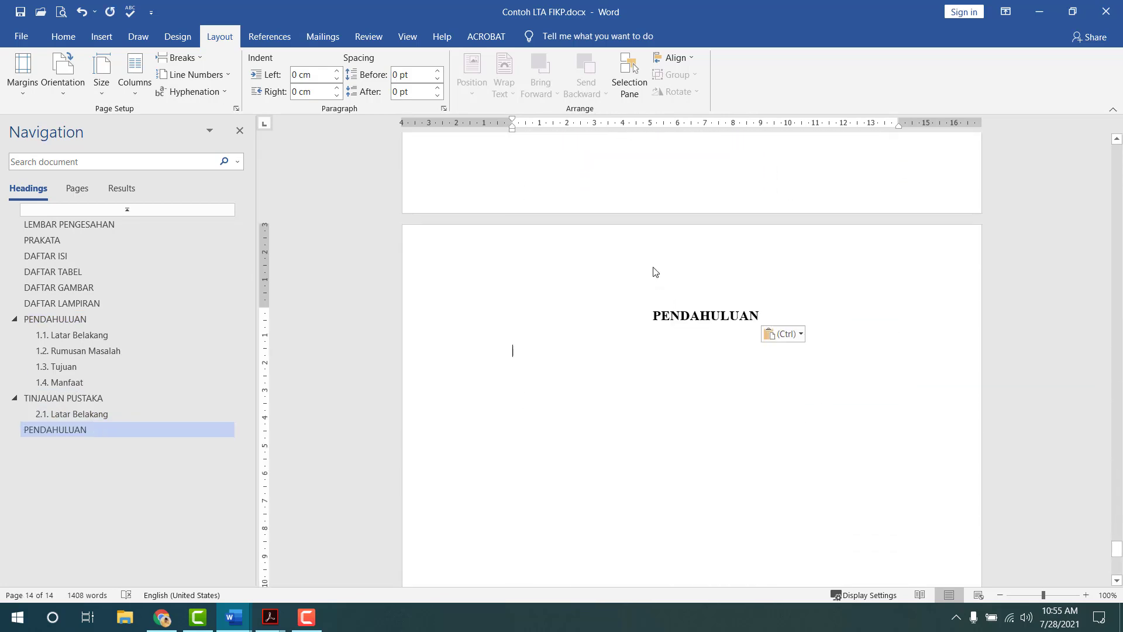
{"action": "double_click", "coordinate": [656, 271]}
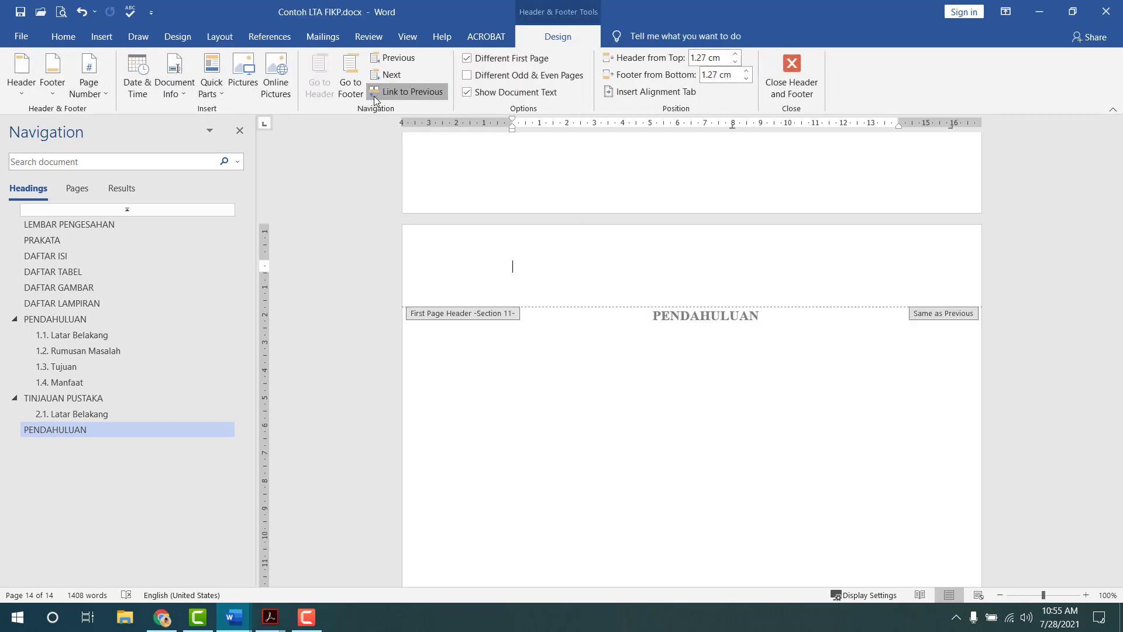
- Clear Different First Page and continue numbering from the previous section, showing page 6
{"action": "left_click", "coordinate": [350, 82]}
{"action": "left_click", "coordinate": [467, 58]}
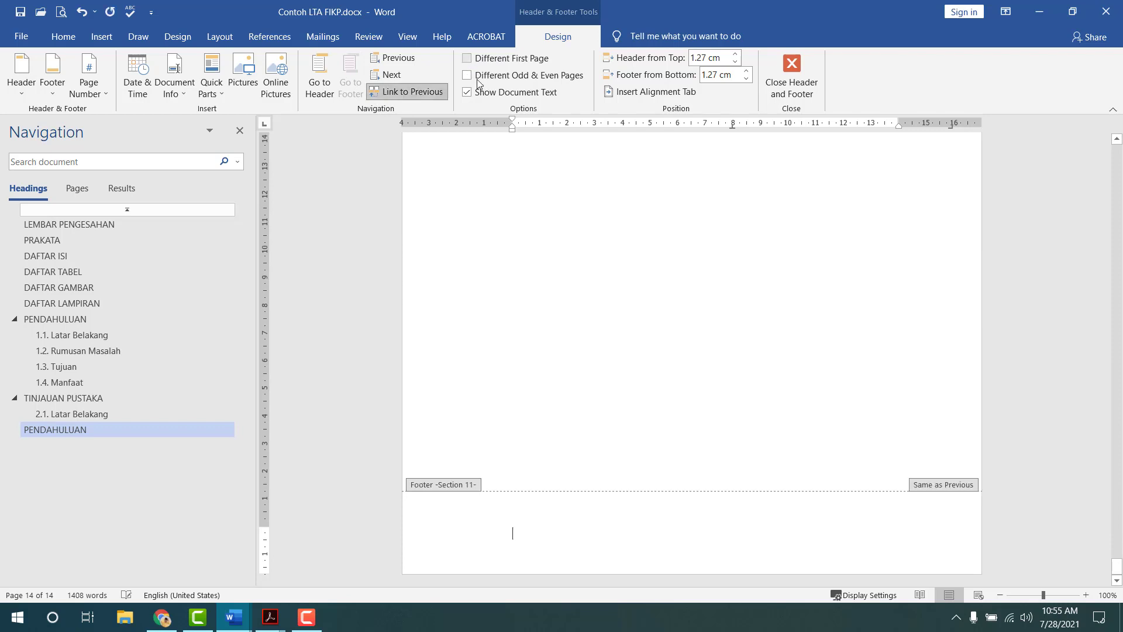
{"action": "scroll", "coordinate": [697, 273], "scroll_direction": "up", "scroll_amount": 5}
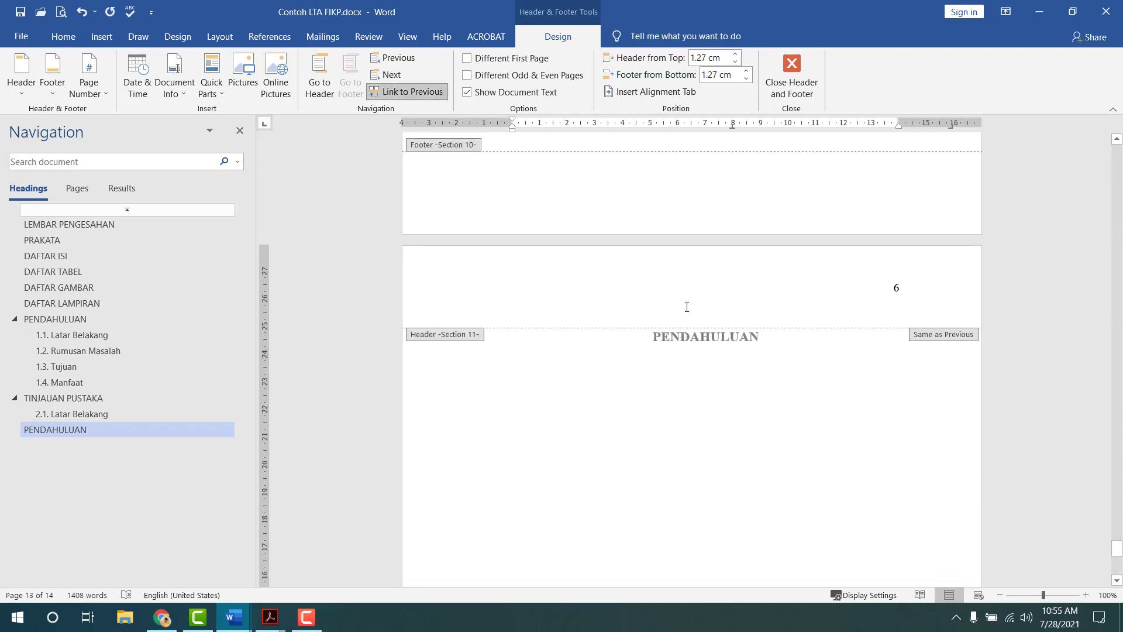
{"action": "left_click", "coordinate": [687, 307]}
{"action": "left_click", "coordinate": [89, 82]}
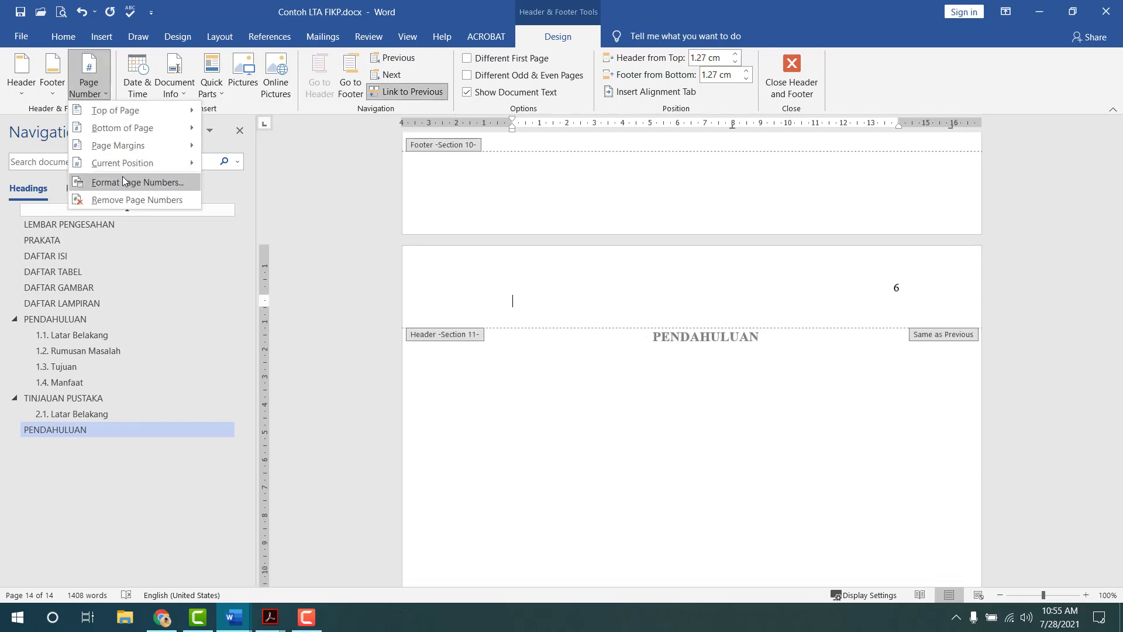
{"action": "left_click", "coordinate": [123, 182]}
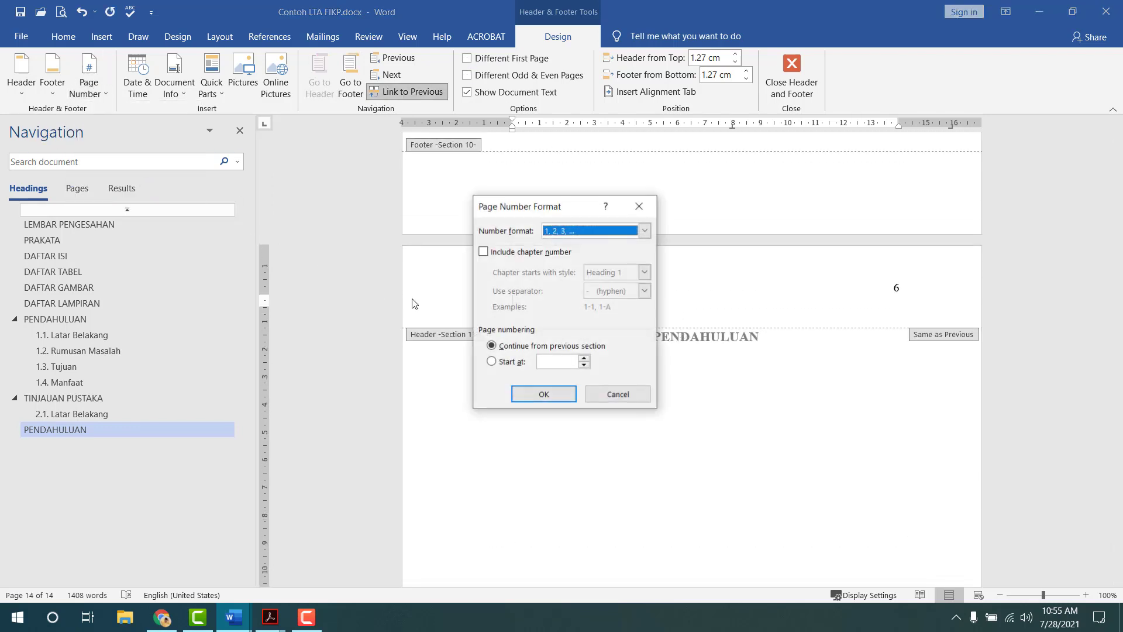
{"action": "left_click", "coordinate": [544, 387]}
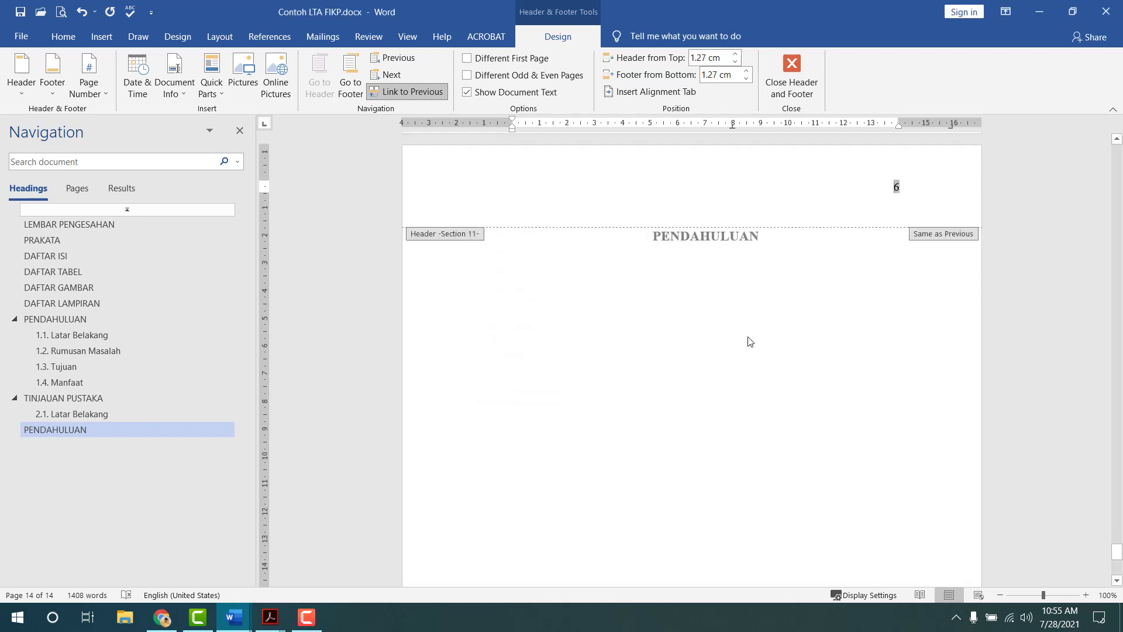
{"action": "left_click", "coordinate": [791, 76]}
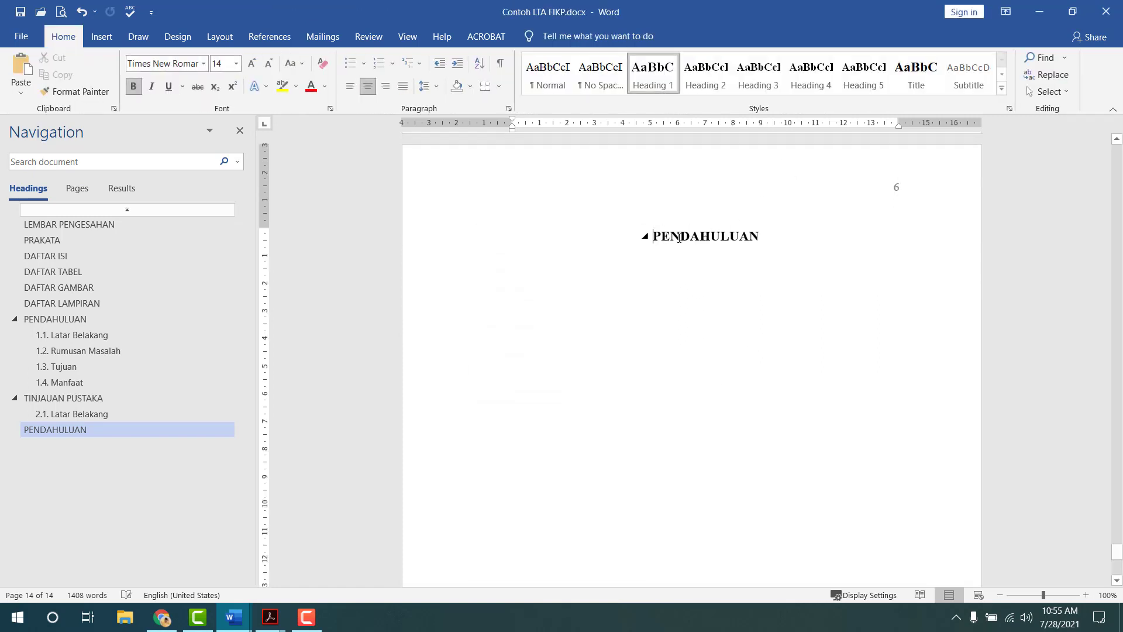
- Rename the new page's heading to DAFTAR PUSTAKA and start a paragraph below it
{"action": "double_click", "coordinate": [679, 237]}
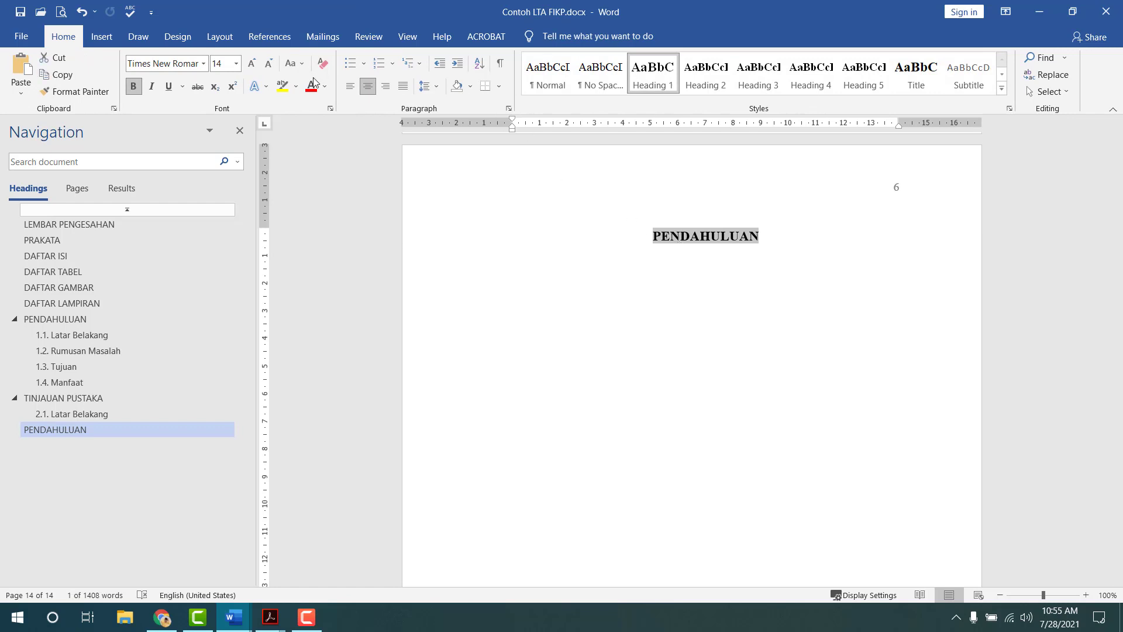
{"action": "type", "text": "DAFTAR PUS"}
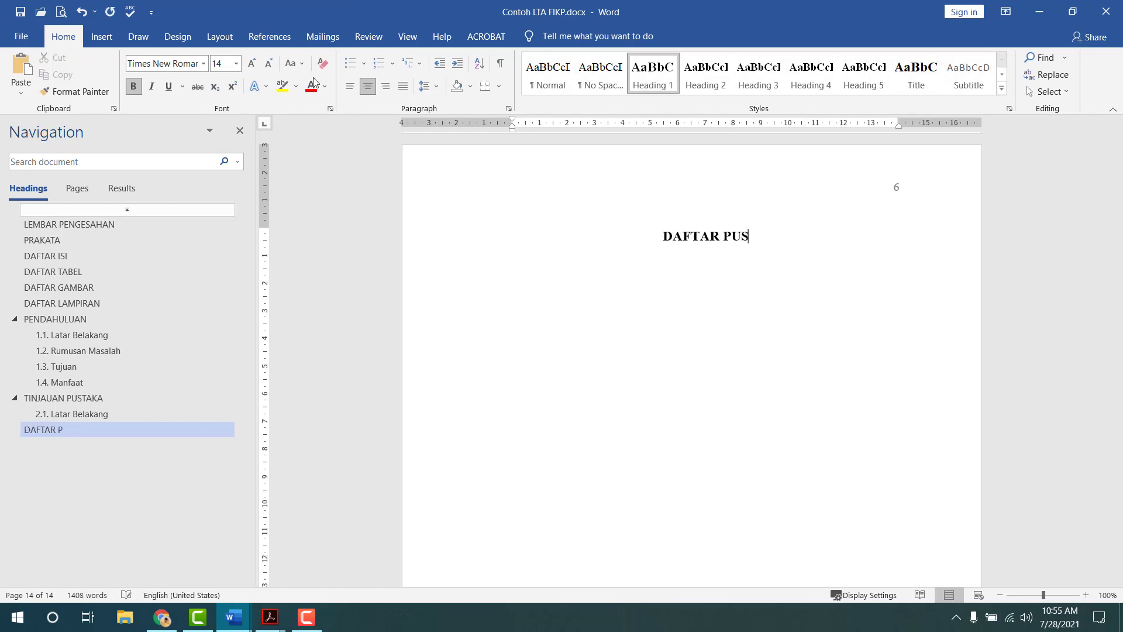
{"action": "type", "text": "TAKA"}
{"action": "key", "text": "Return"}
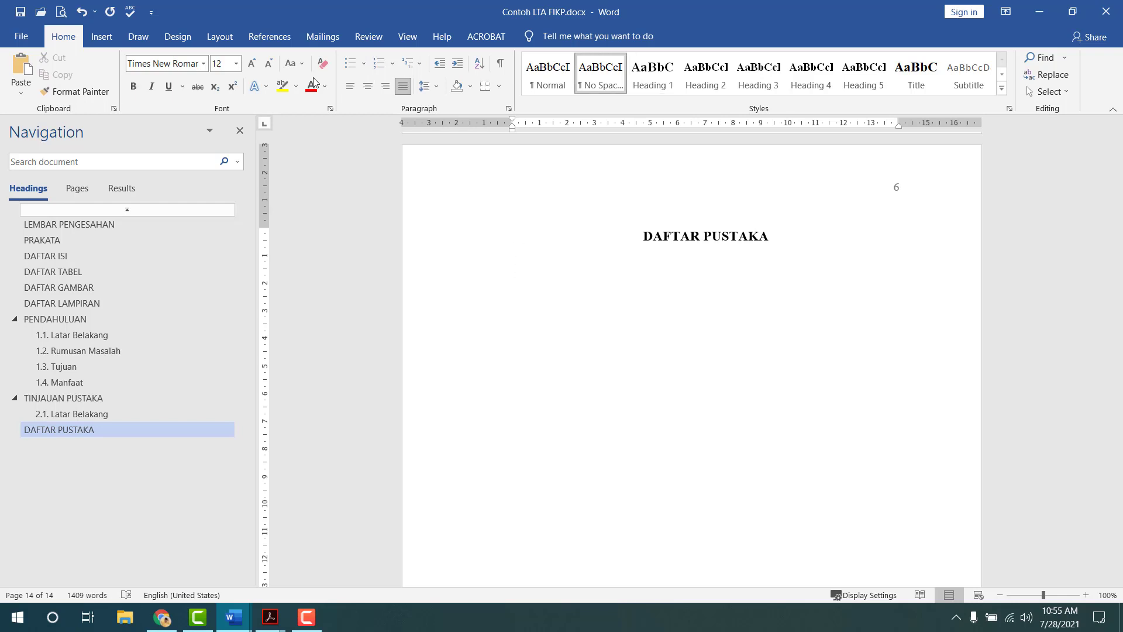
- Give the new paragraph single line spacing and a larger indent, then view the template's DAFTAR PUSTAKA
{"action": "left_click", "coordinate": [426, 87]}
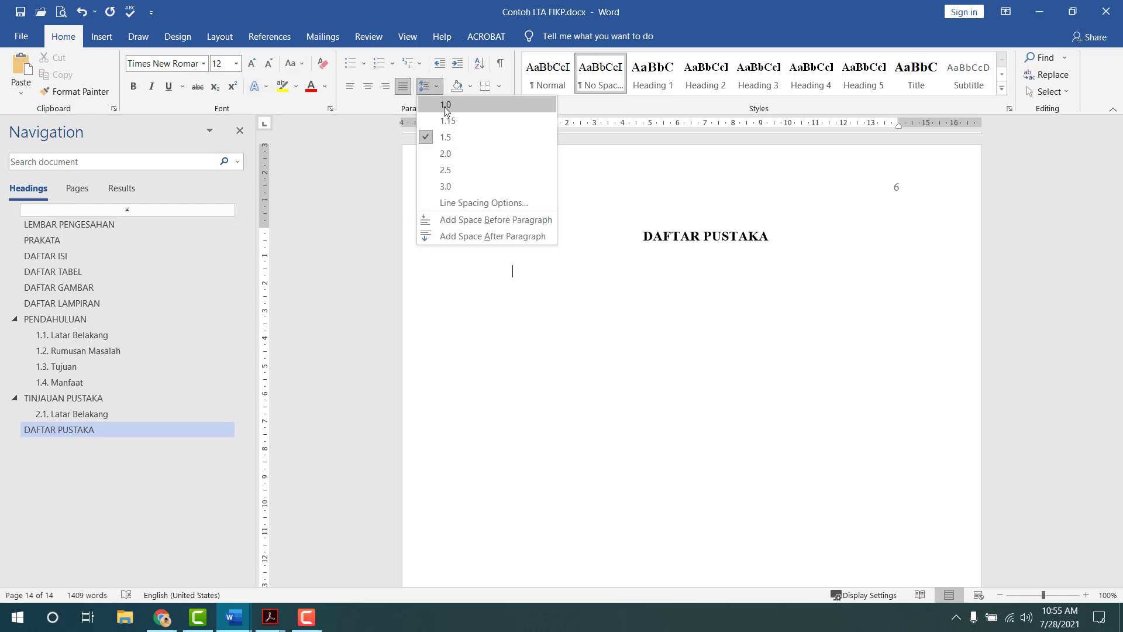
{"action": "left_click", "coordinate": [444, 107]}
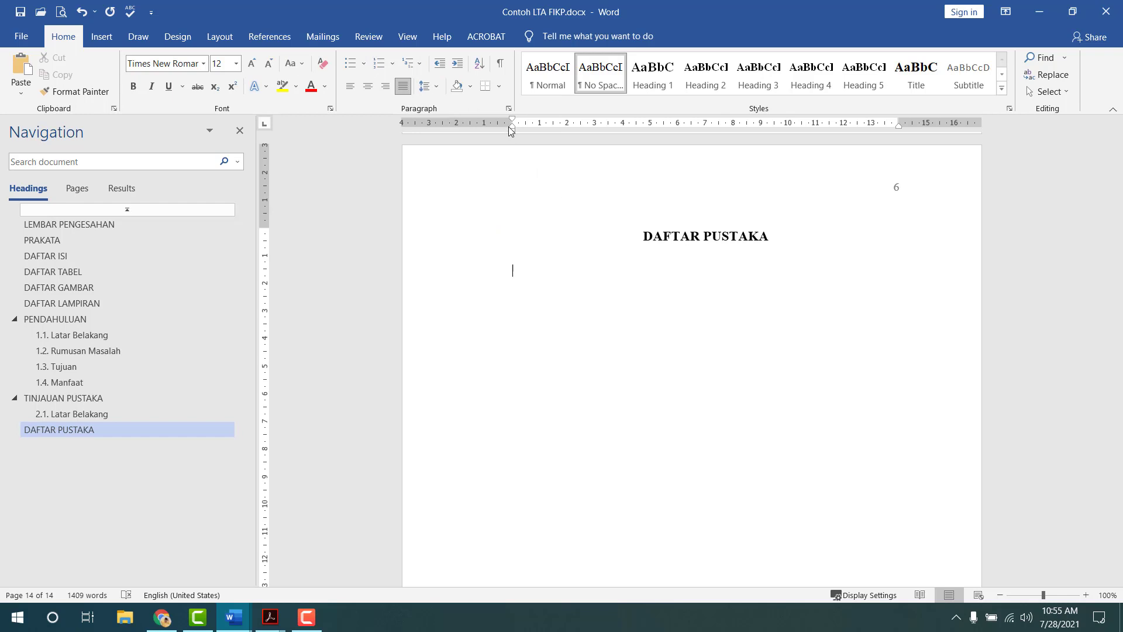
{"action": "left_click_drag", "start_coordinate": [512, 126], "coordinate": [539, 128]}
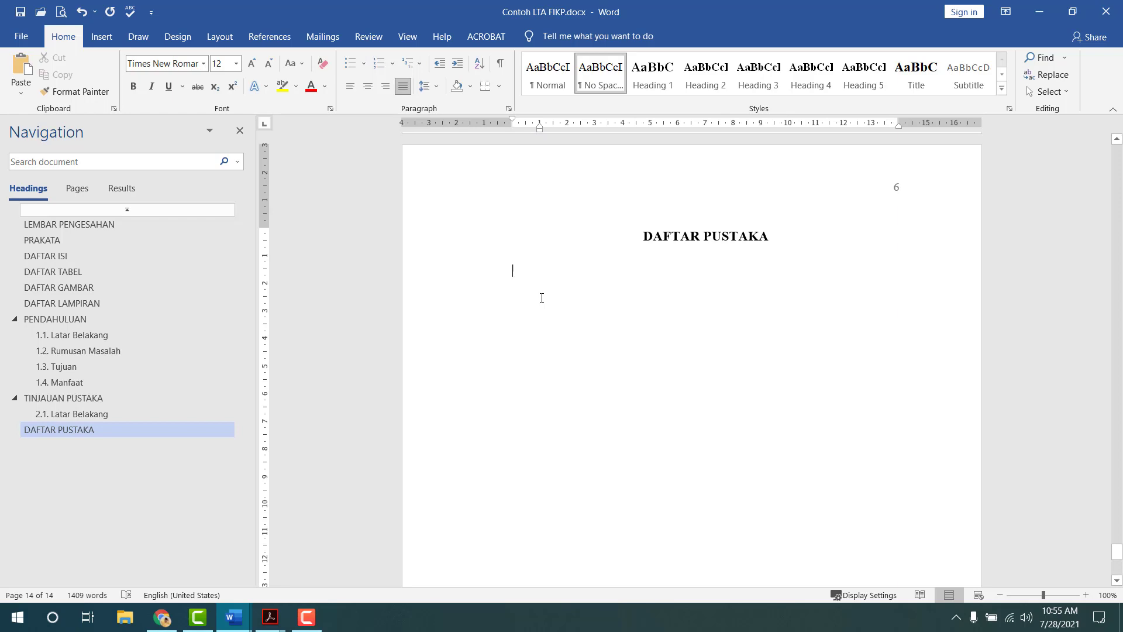
{"action": "key", "text": "alt+Tab"}
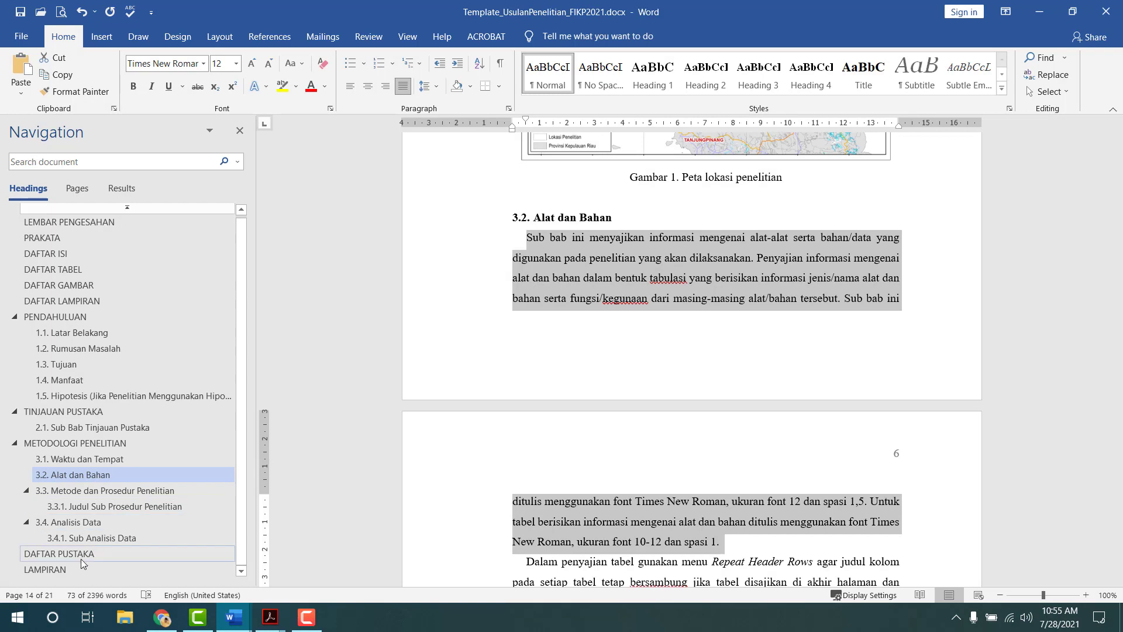
{"action": "left_click", "coordinate": [70, 554]}
- Copy the Handartoputra 2015 journal reference from the template into DAFTAR PUSTAKA
{"action": "scroll", "coordinate": [573, 254], "scroll_direction": "down", "scroll_amount": 3}
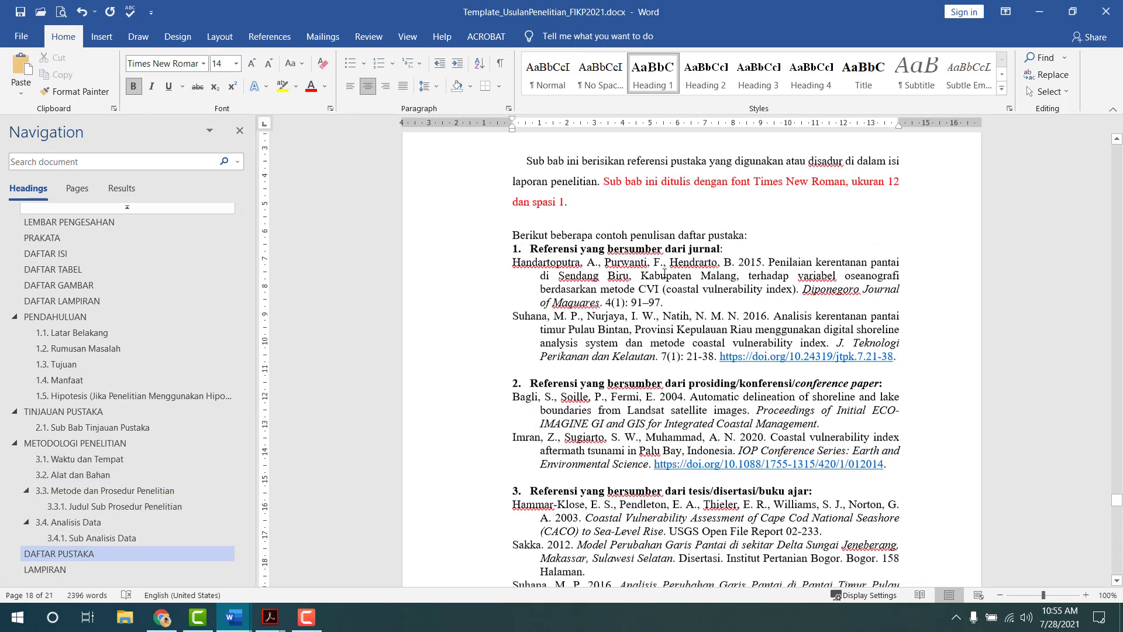
{"action": "left_click_drag", "start_coordinate": [513, 209], "coordinate": [669, 251]}
{"action": "key", "text": "ctrl+c"}
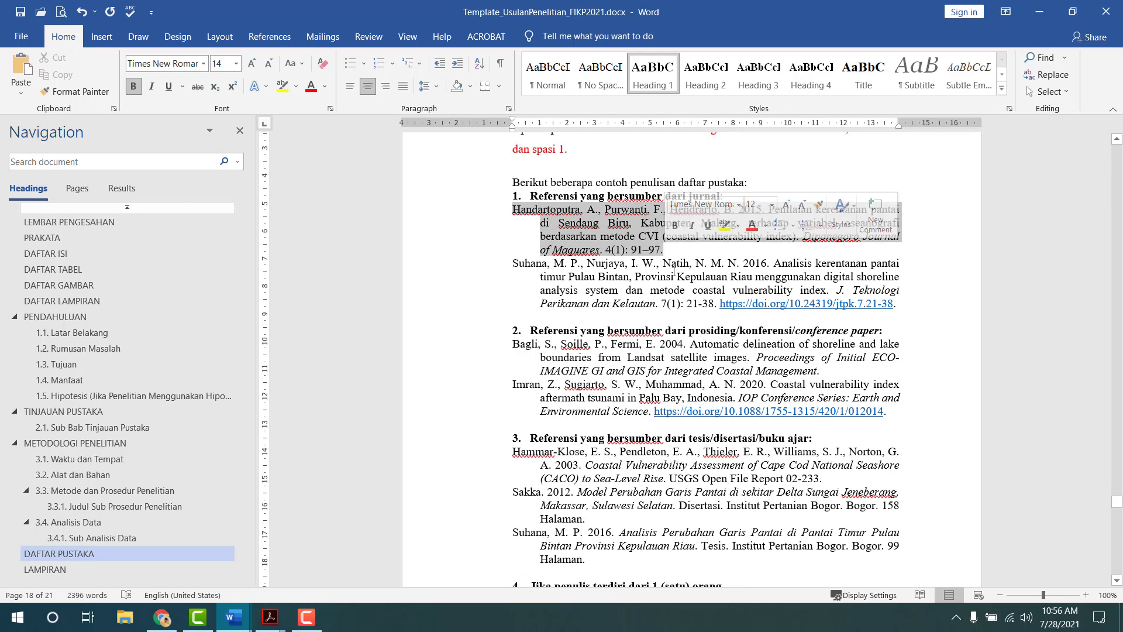
{"action": "key", "text": "alt+Tab"}
{"action": "key", "text": "ctrl+v"}
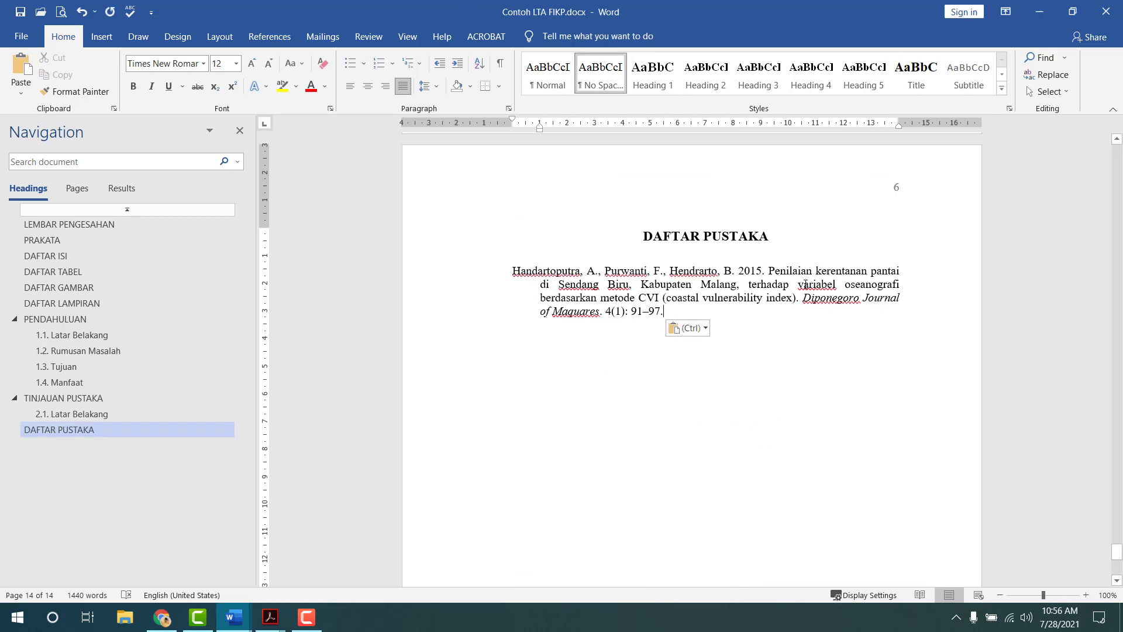
{"action": "left_click_drag", "start_coordinate": [763, 270], "coordinate": [901, 299]}
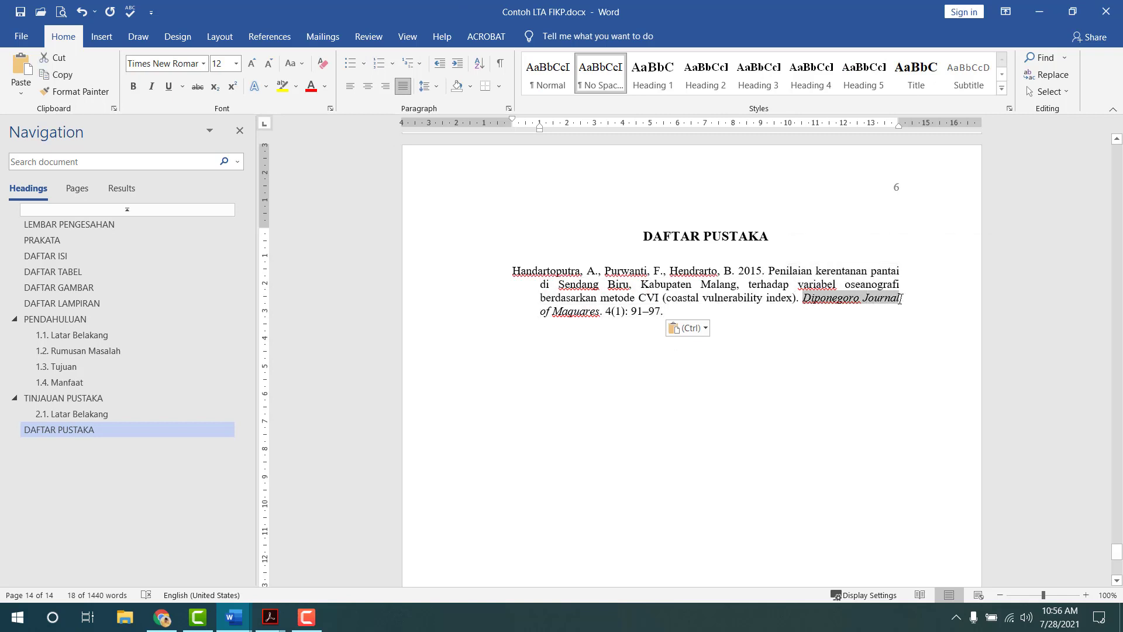
{"action": "left_click", "coordinate": [777, 312]}
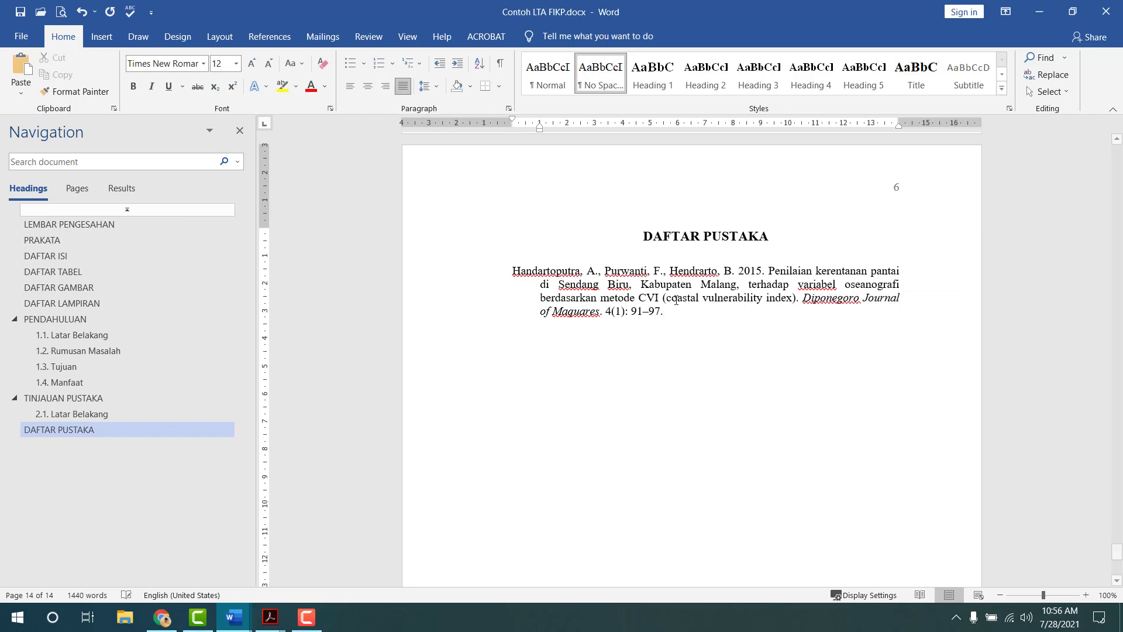
- Add the Sakka 2012 dissertation reference below it, followed by a new empty line
{"action": "mouse_move", "coordinate": [228, 624]}
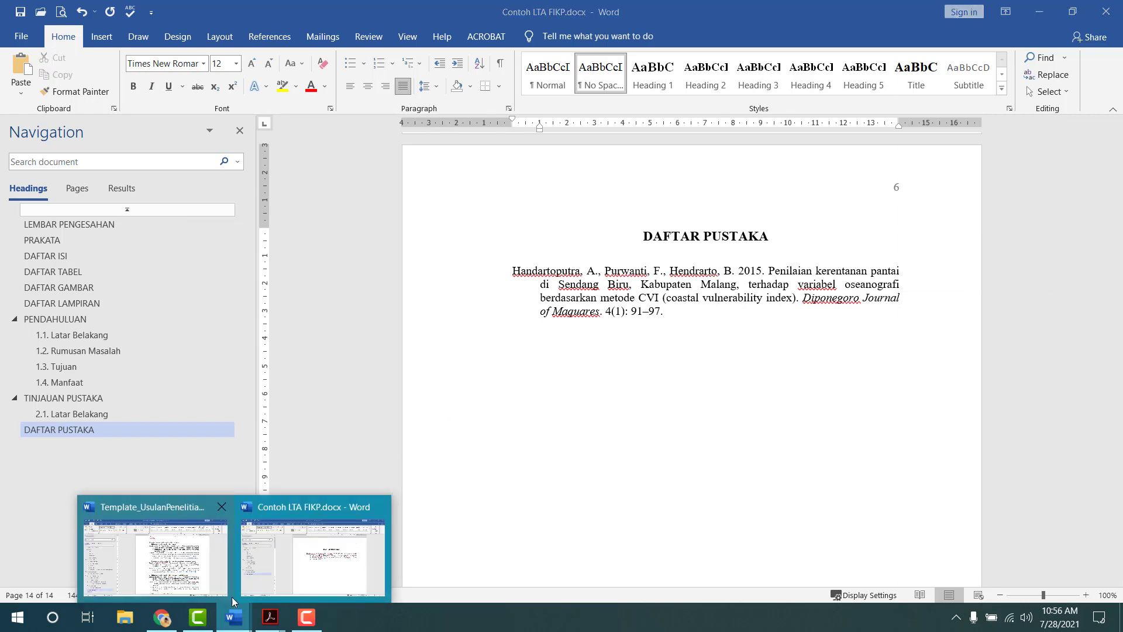
{"action": "left_click", "coordinate": [229, 565]}
{"action": "scroll", "coordinate": [564, 413], "scroll_direction": "down", "scroll_amount": 3}
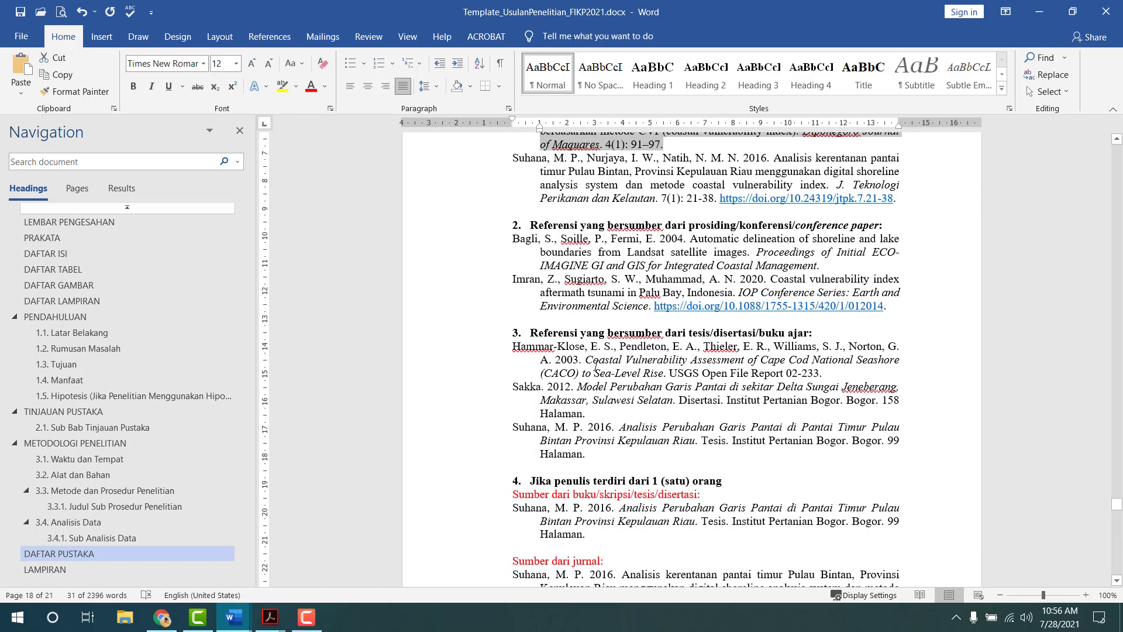
{"action": "scroll", "coordinate": [607, 346], "scroll_direction": "down", "scroll_amount": 1}
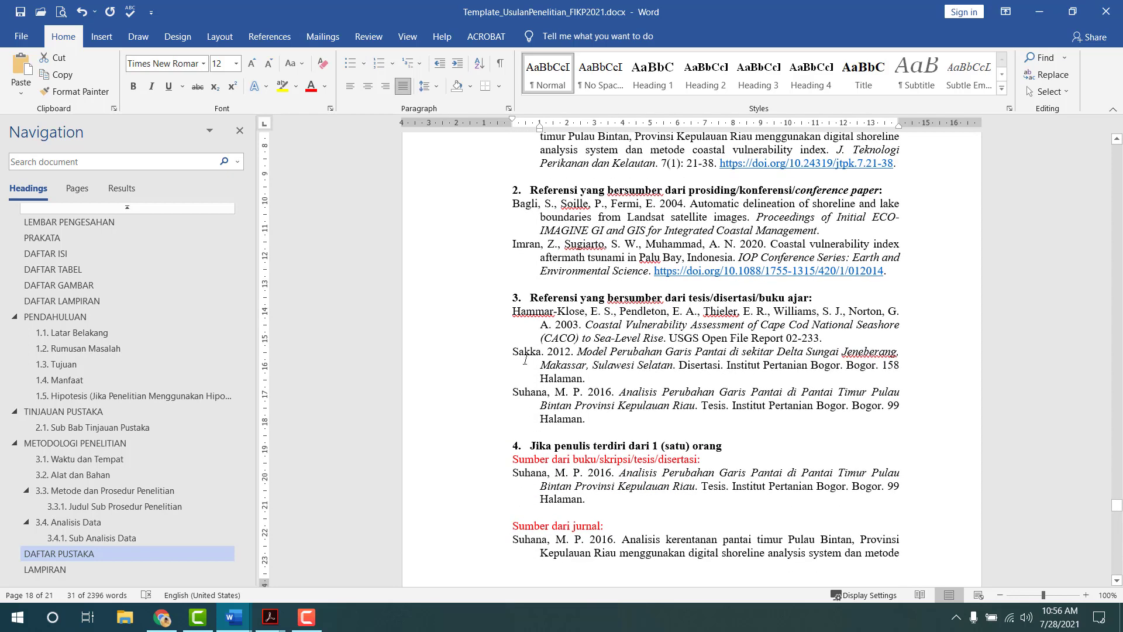
{"action": "left_click_drag", "start_coordinate": [516, 351], "coordinate": [590, 375]}
{"action": "key", "text": "ctrl+c"}
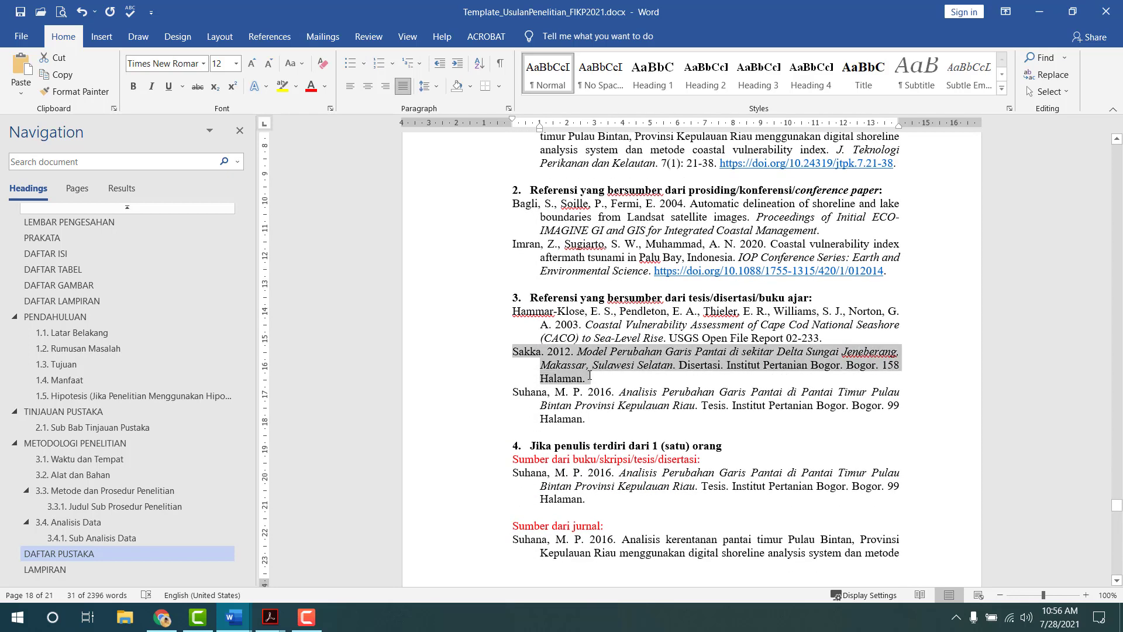
{"action": "key", "text": "alt+Tab"}
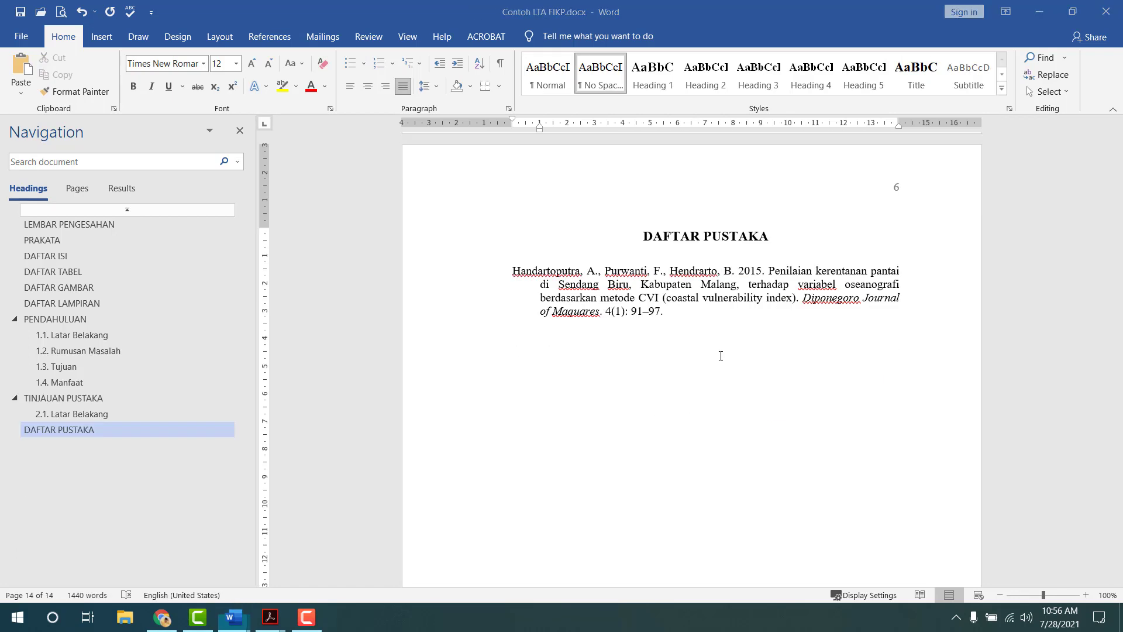
{"action": "key", "text": "ctrl+v"}
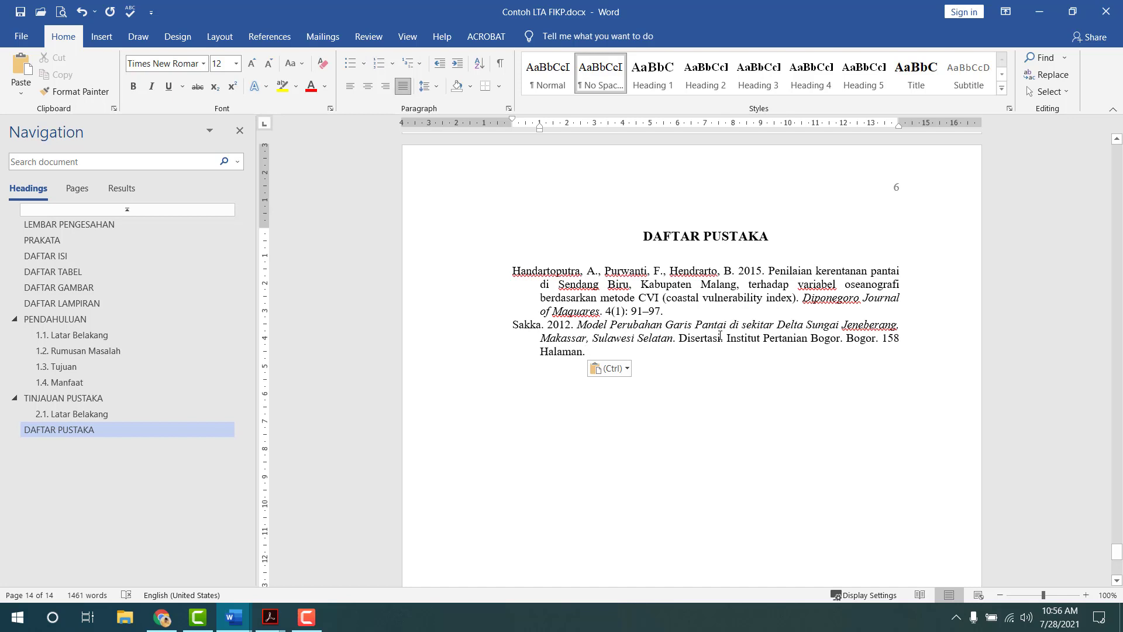
{"action": "key", "text": "Return"}
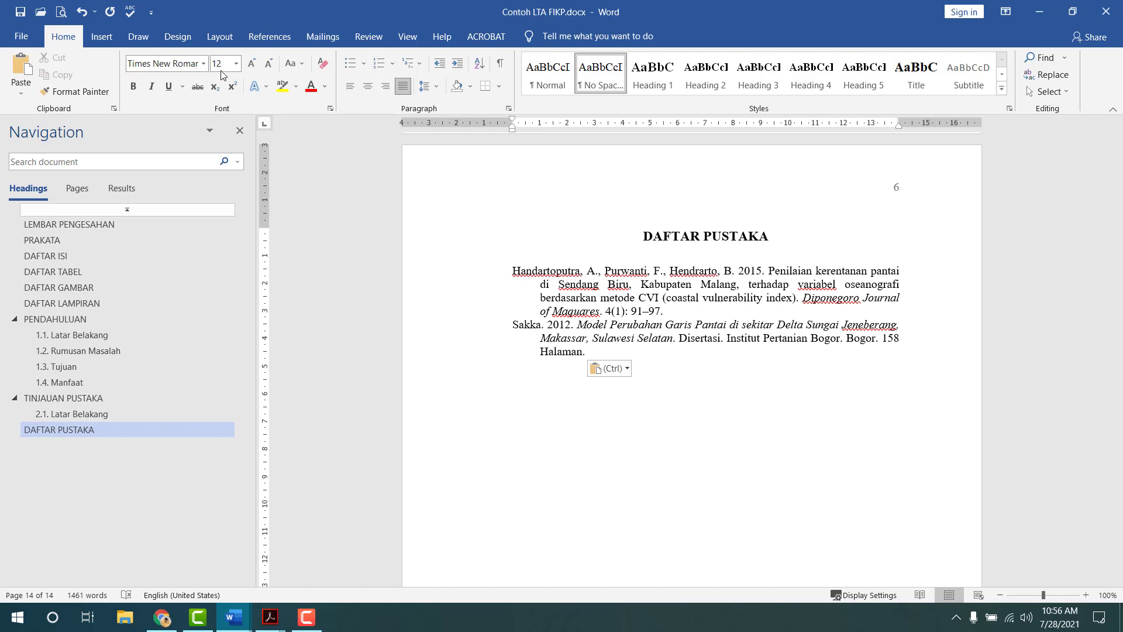
- Insert a Next Page section break after the references
{"action": "left_click", "coordinate": [220, 36]}
{"action": "left_click", "coordinate": [180, 57]}
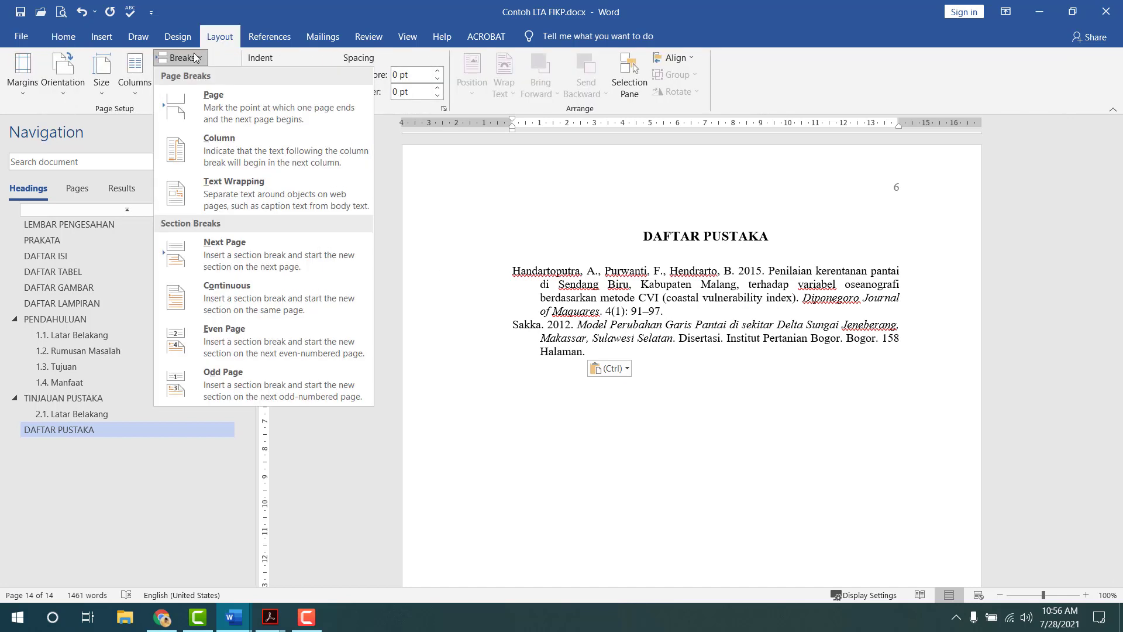
{"action": "left_click", "coordinate": [230, 241]}
{"action": "scroll", "coordinate": [623, 432], "scroll_direction": "up", "scroll_amount": 15}
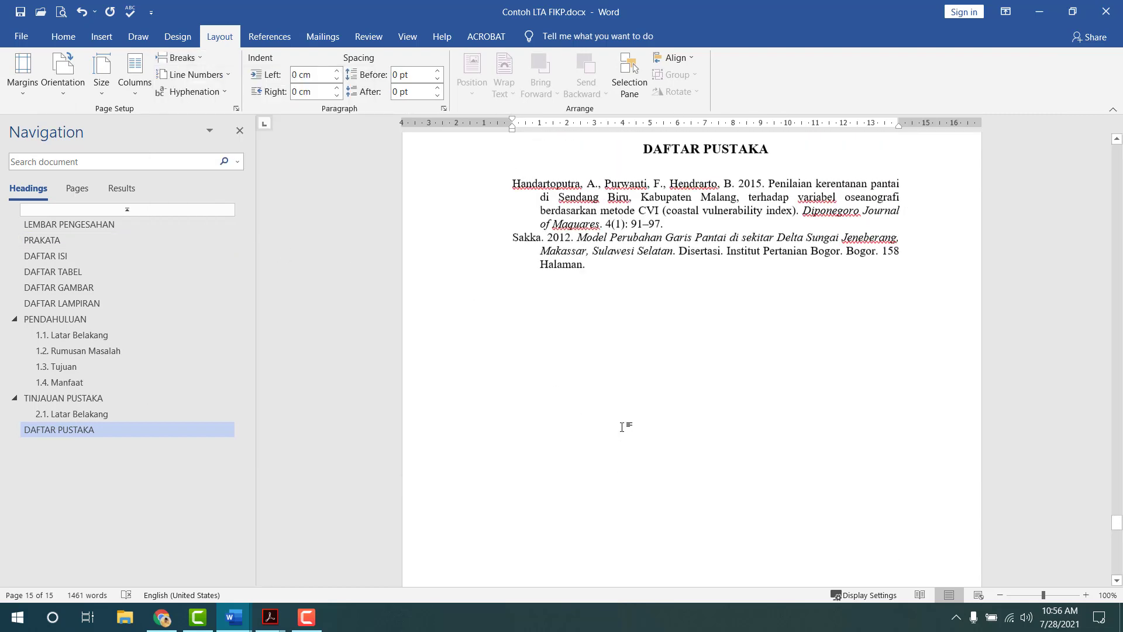
- Turn on Different First Page so the DAFTAR PUSTAKA page hides its number
{"action": "double_click", "coordinate": [632, 389]}
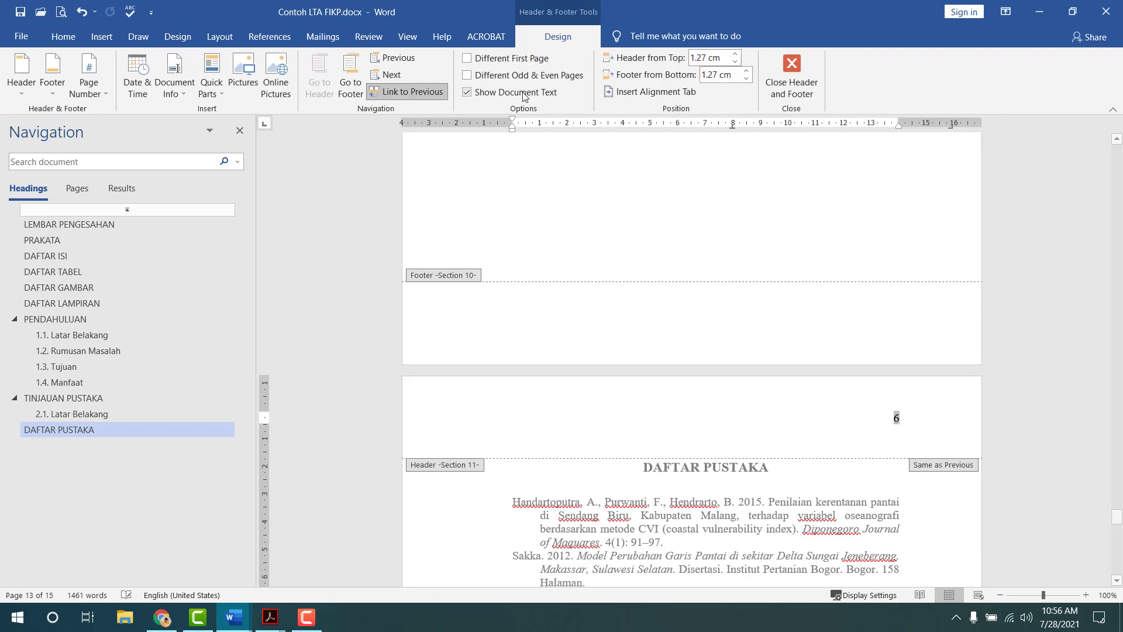
{"action": "left_click", "coordinate": [467, 58]}
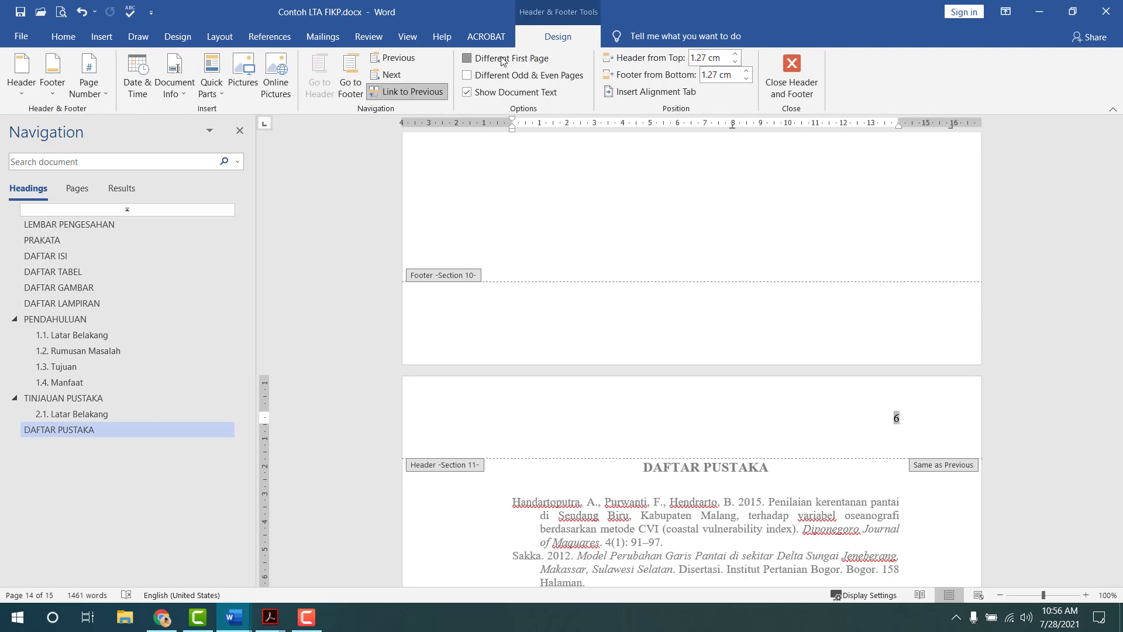
{"action": "left_click", "coordinate": [801, 96]}
{"action": "scroll", "coordinate": [785, 393], "scroll_direction": "down", "scroll_amount": 5}
{"action": "scroll", "coordinate": [682, 407], "scroll_direction": "down", "scroll_amount": 7}
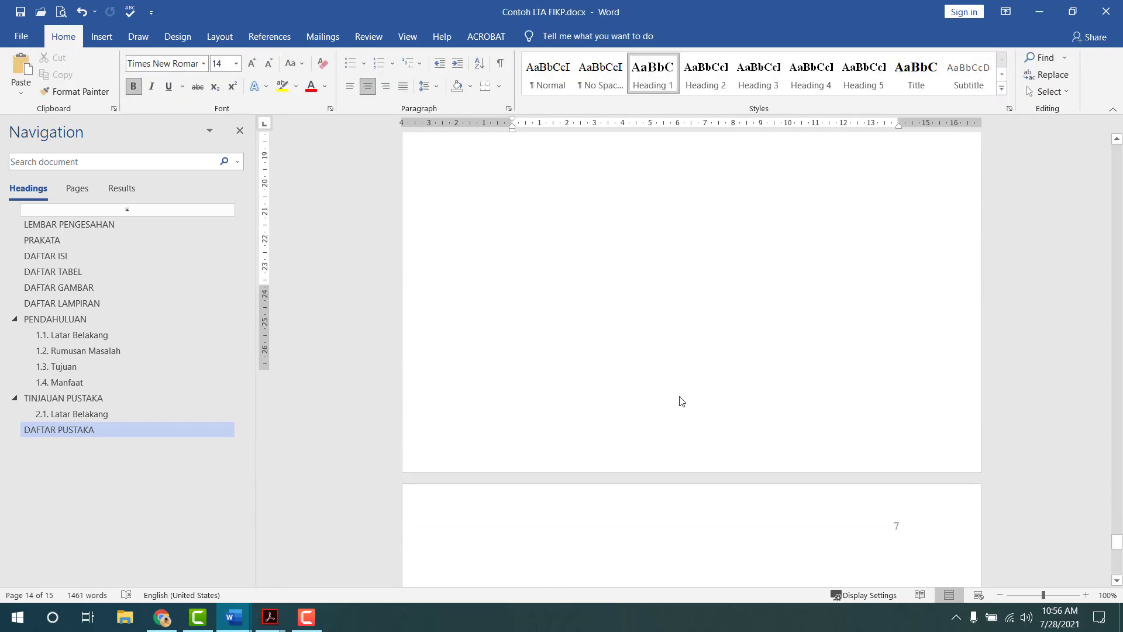
- Paste a copy of the DAFTAR PUSTAKA heading onto the new blank page
{"action": "scroll", "coordinate": [672, 453], "scroll_direction": "down", "scroll_amount": 10}
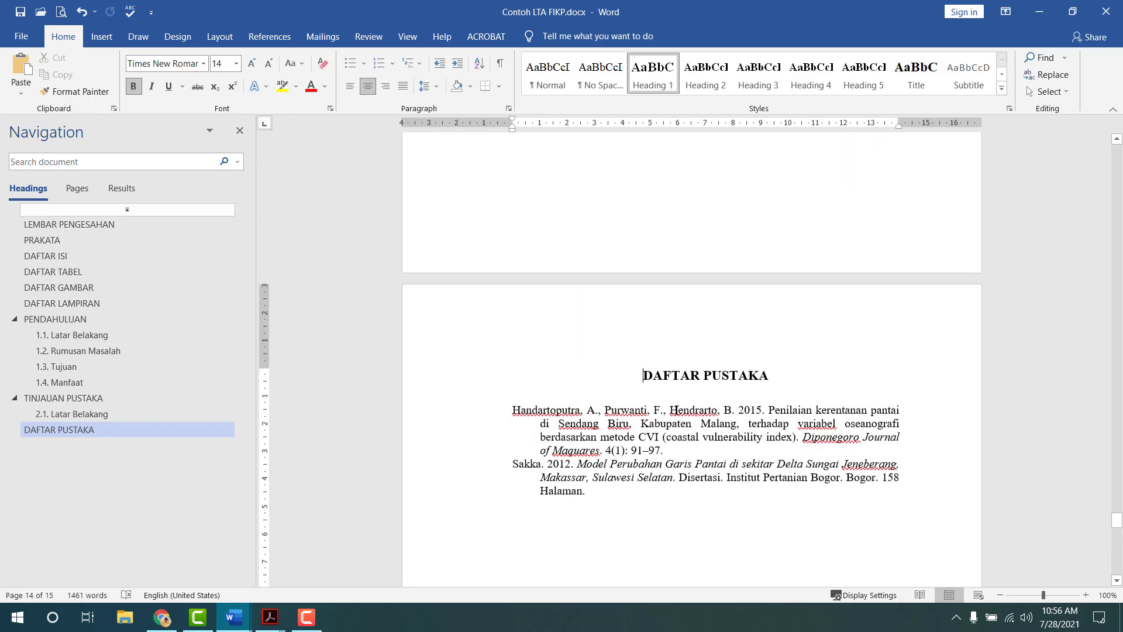
{"action": "triple_click", "coordinate": [787, 377]}
{"action": "key", "text": "ctrl+c"}
{"action": "left_click_drag", "start_coordinate": [787, 398], "coordinate": [791, 398]}
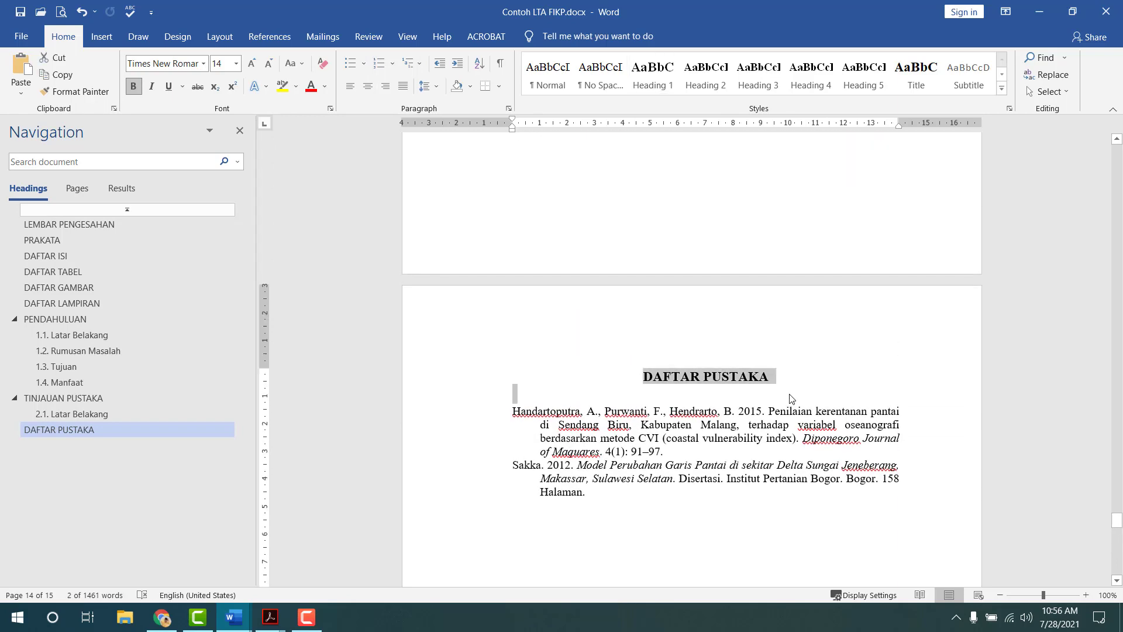
{"action": "key", "text": "ctrl+v"}
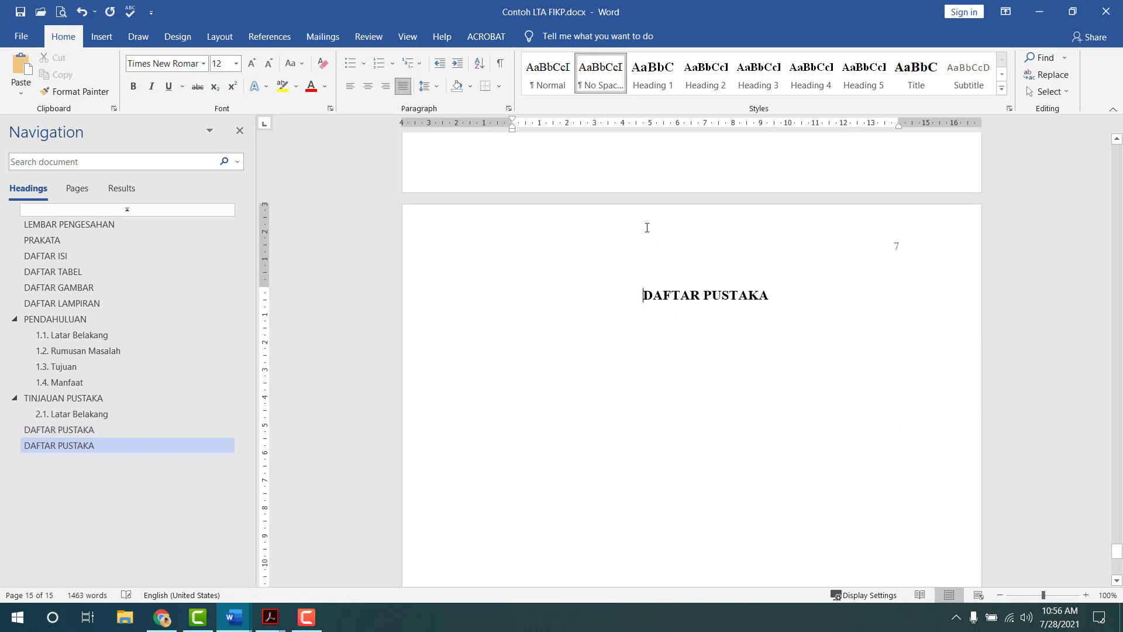
- Unlink the new section's header and footer and enable Different First Page
{"action": "double_click", "coordinate": [647, 229]}
{"action": "left_click", "coordinate": [416, 92]}
{"action": "left_click", "coordinate": [351, 79]}
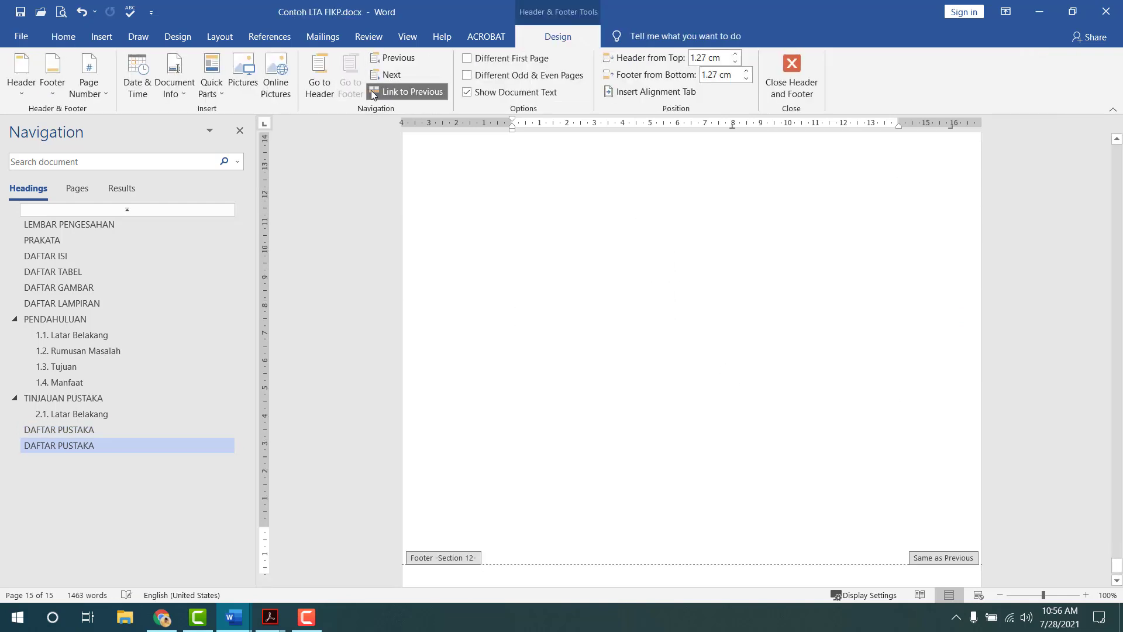
{"action": "left_click", "coordinate": [407, 92]}
{"action": "scroll", "coordinate": [593, 288], "scroll_direction": "up", "scroll_amount": 5}
{"action": "scroll", "coordinate": [595, 291], "scroll_direction": "up", "scroll_amount": 4}
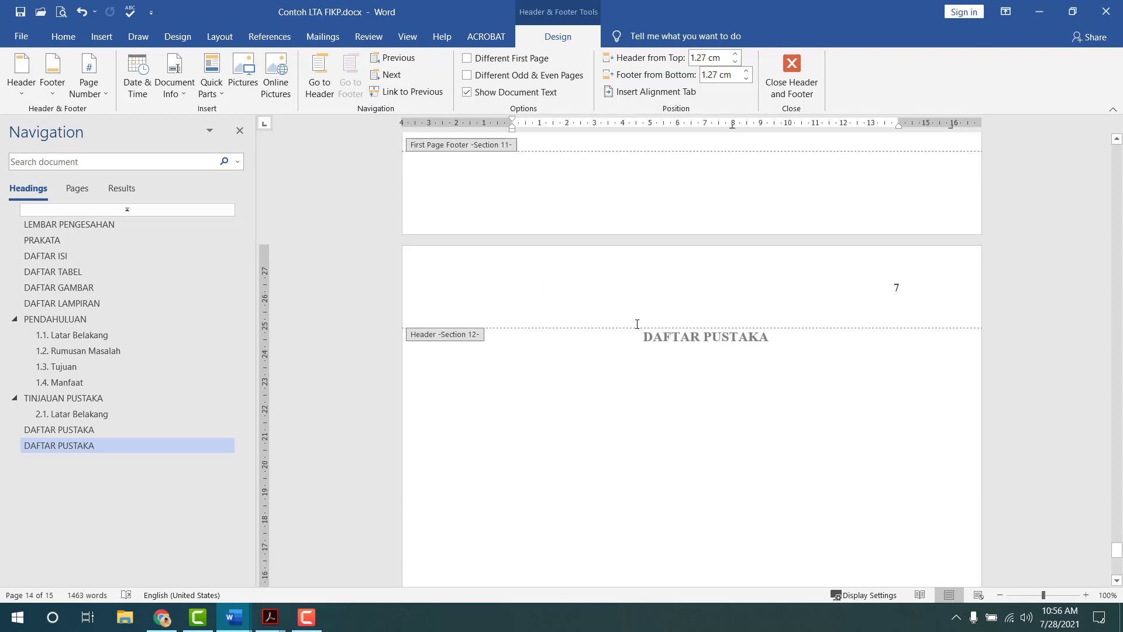
{"action": "left_click", "coordinate": [535, 59]}
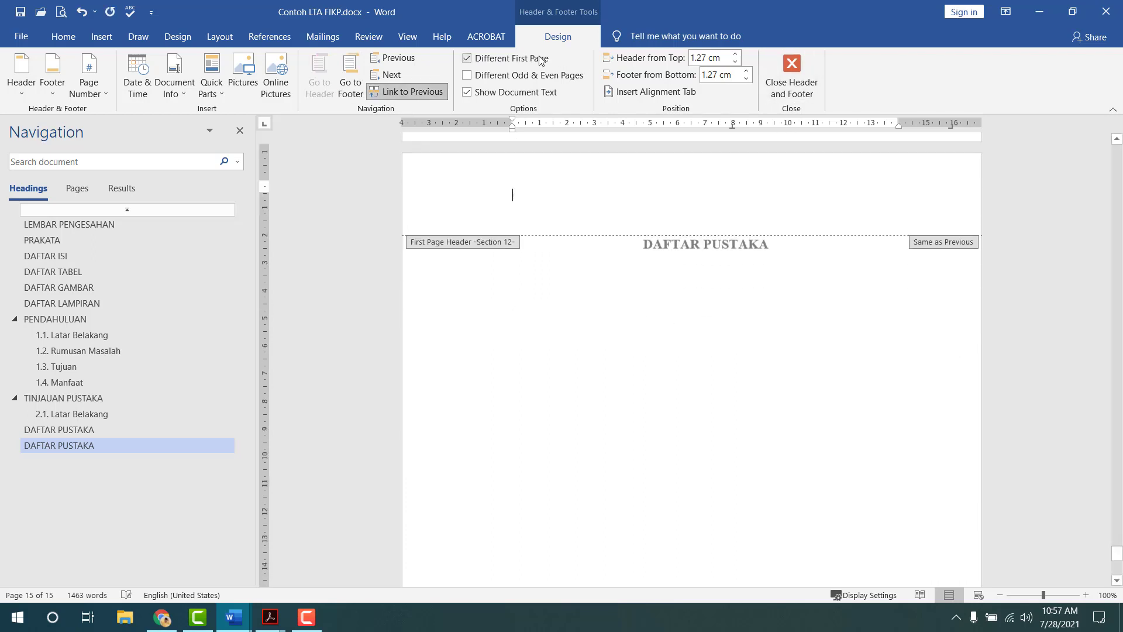
{"action": "left_click", "coordinate": [788, 77]}
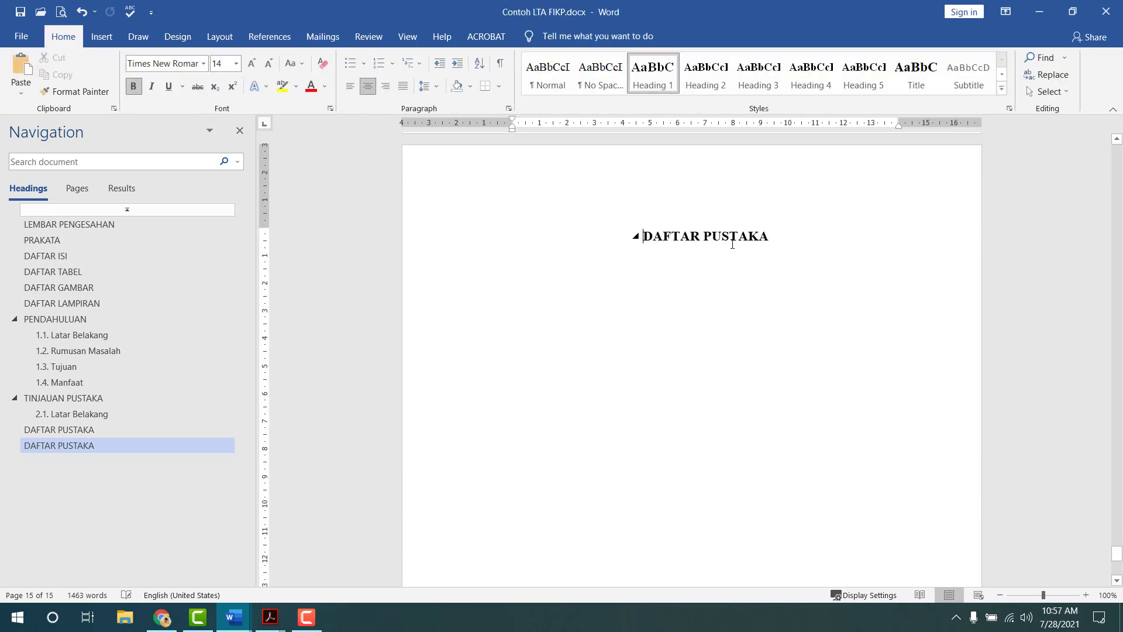
{"action": "key", "text": "shift+End"}
{"action": "type", "text": "LAMPI"}
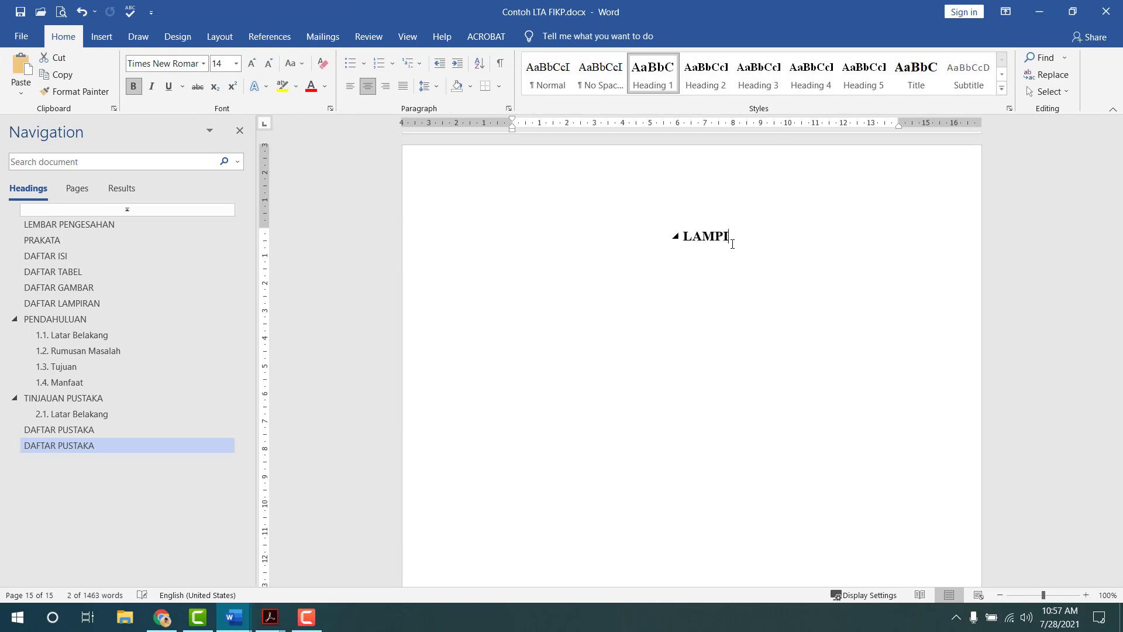
{"action": "type", "text": "RAN"}
{"action": "key", "text": "Return"}
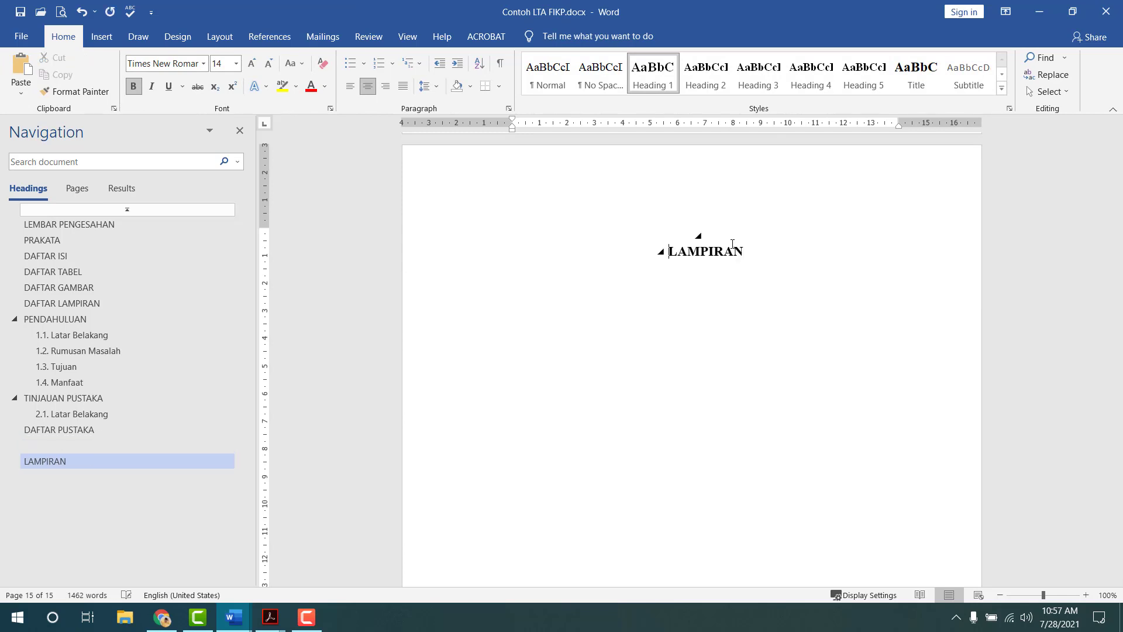
{"action": "left_click", "coordinate": [606, 84]}
{"action": "key", "text": "Return"}
{"action": "key", "text": "Return"}
{"action": "key", "text": "Return"}
{"action": "key", "text": "Return"}
{"action": "key", "text": "Return"}
{"action": "key", "text": "Return"}
{"action": "key", "text": "Return"}
{"action": "key", "text": "Return"}
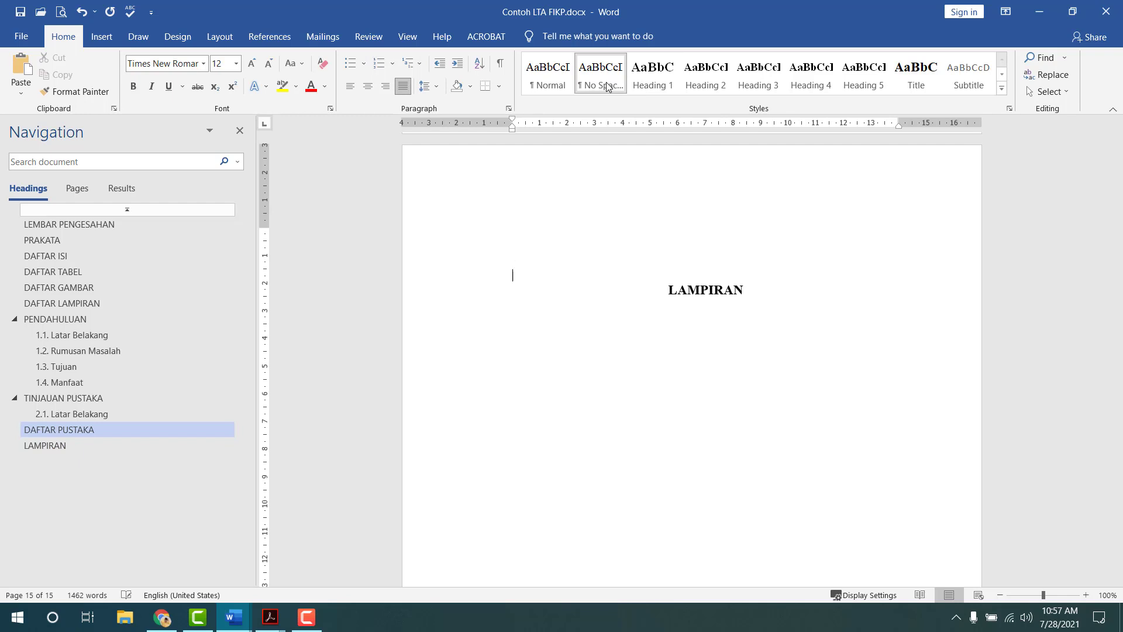
{"action": "key", "text": "Return"}
{"action": "key", "text": "Return"}
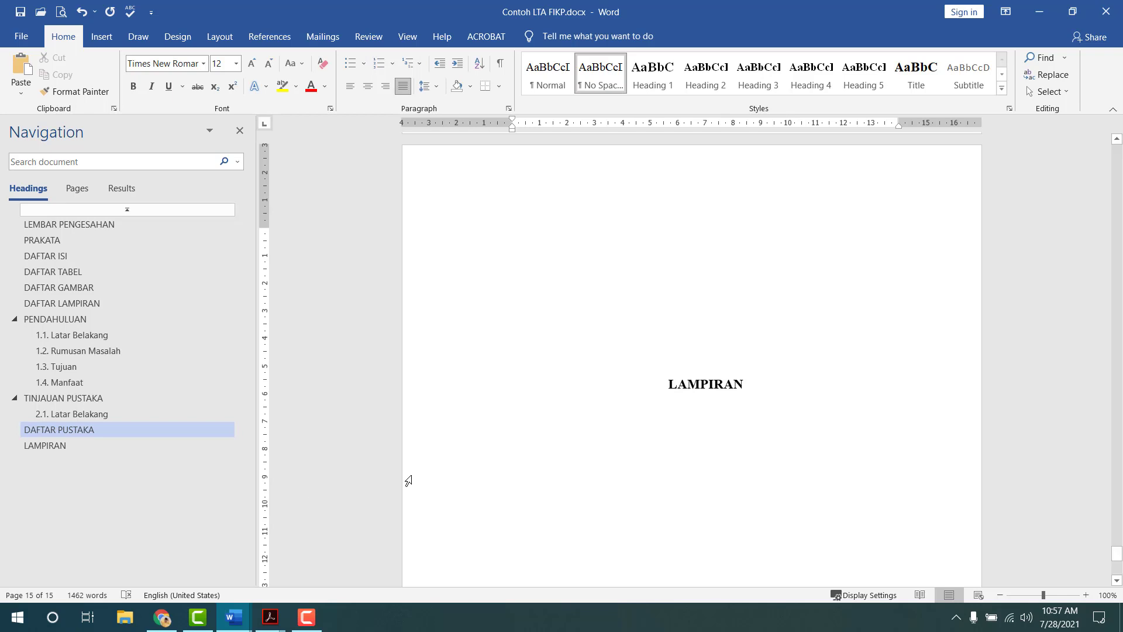
{"action": "key", "text": "Return"}
{"action": "key", "text": "Return"}
{"action": "key", "text": "Return"}
{"action": "key", "text": "Return"}
{"action": "key", "text": "Return"}
{"action": "key", "text": "Return"}
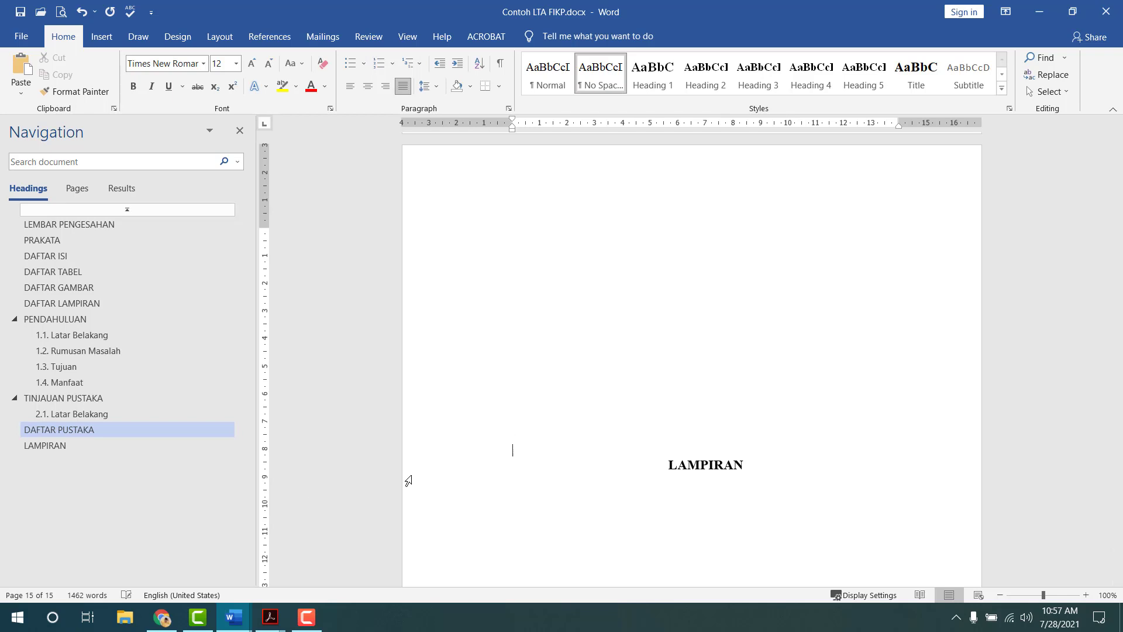
{"action": "key", "text": "Return"}
{"action": "key", "text": "Return"}
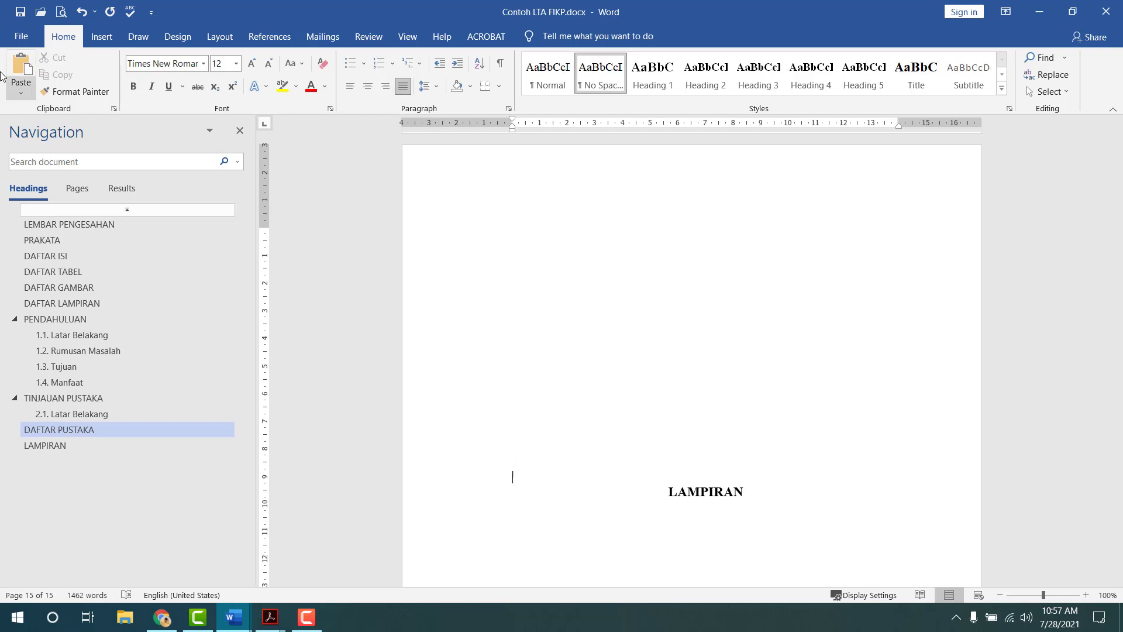
{"action": "left_click", "coordinate": [61, 12]}
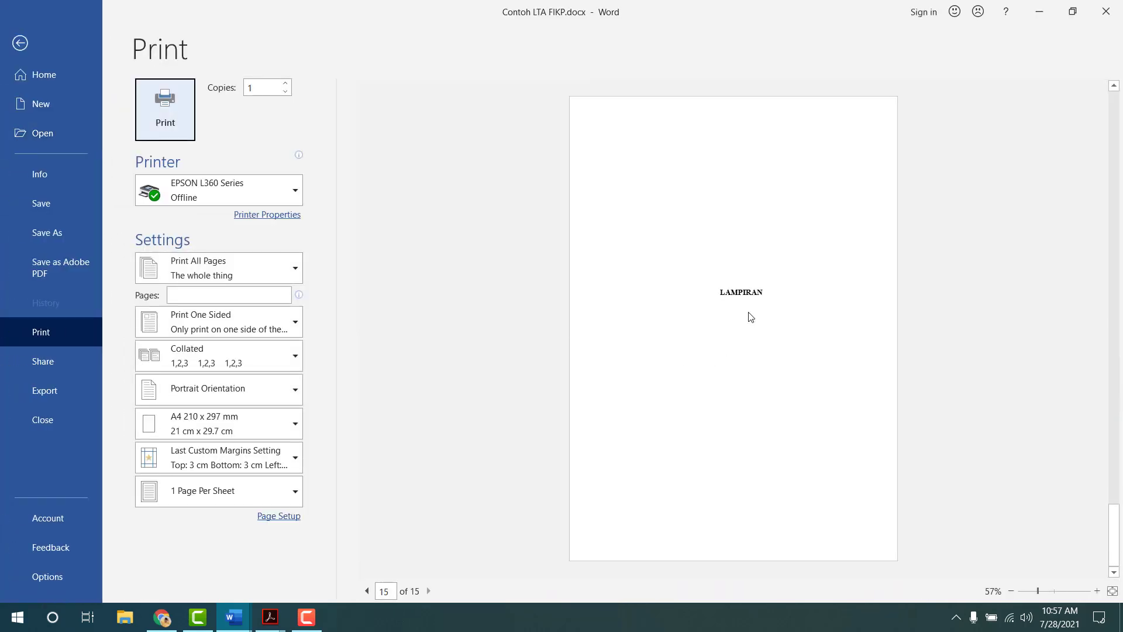
{"action": "key", "text": "Escape"}
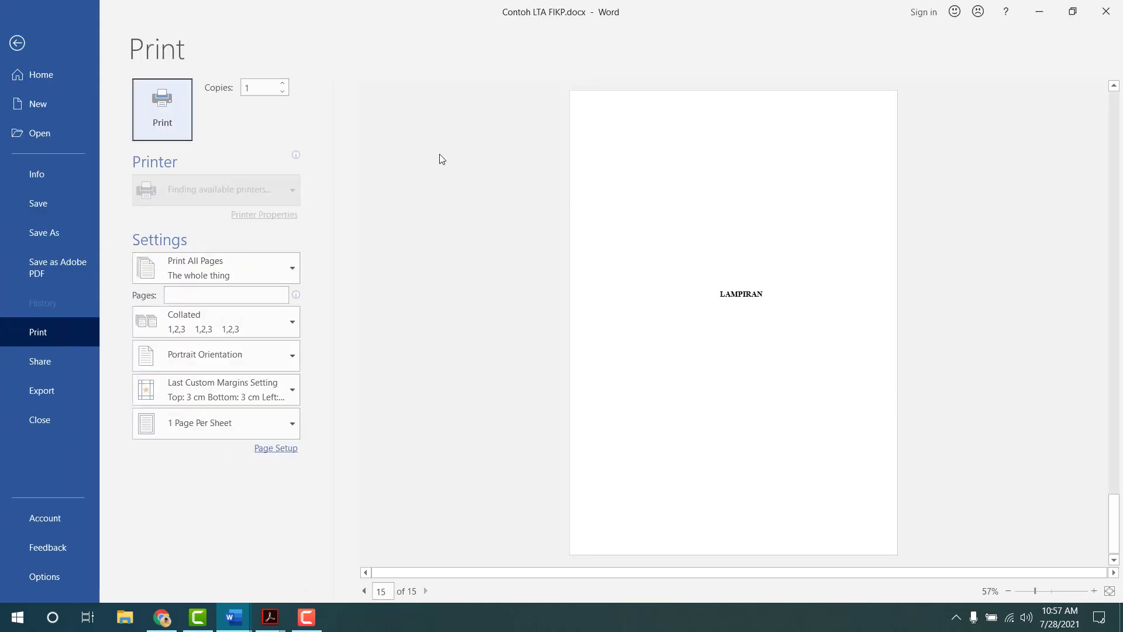
{"action": "left_click", "coordinate": [61, 11]}
{"action": "key", "text": "Escape"}
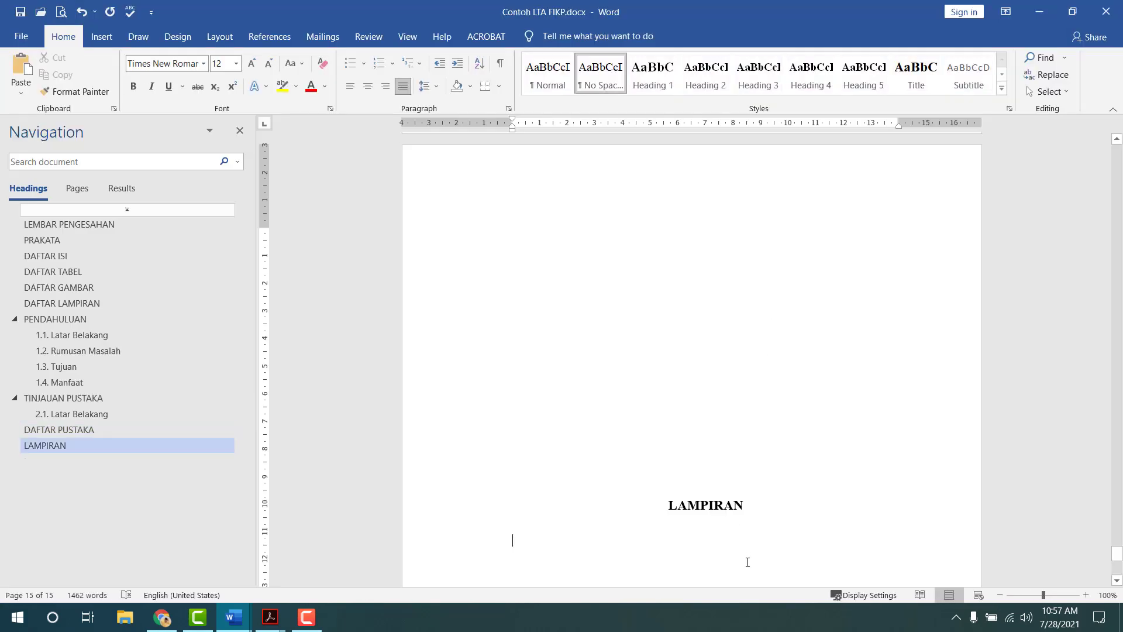
- Start LAMPIRAN in a new Next Page section with its header unlinked from the previous one
{"action": "left_click", "coordinate": [219, 37]}
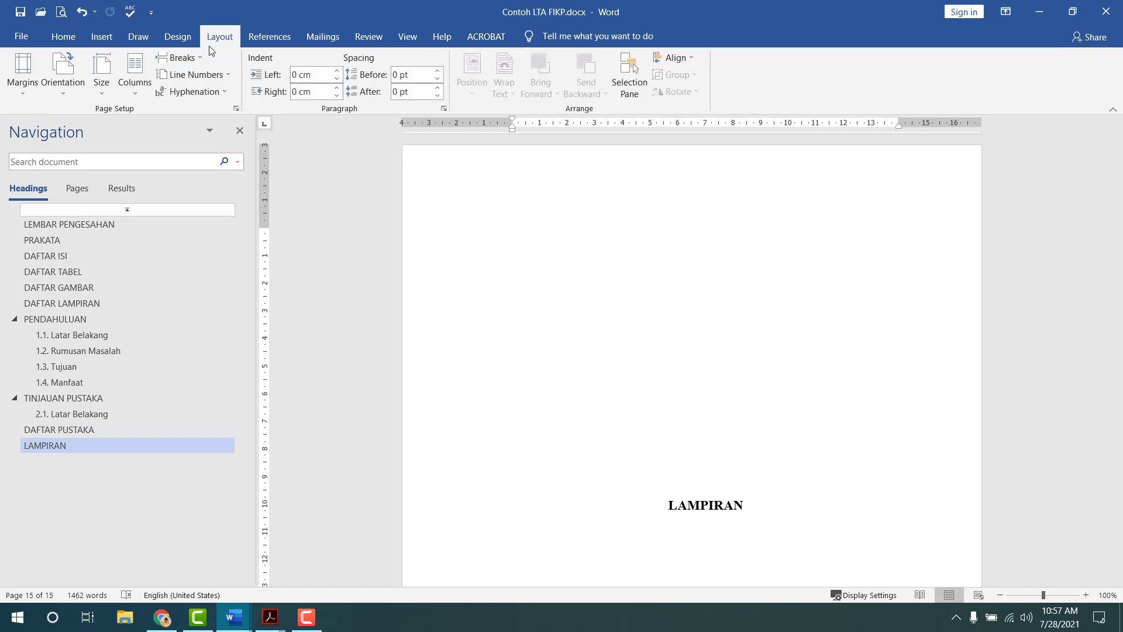
{"action": "left_click", "coordinate": [180, 58]}
{"action": "left_click", "coordinate": [253, 244]}
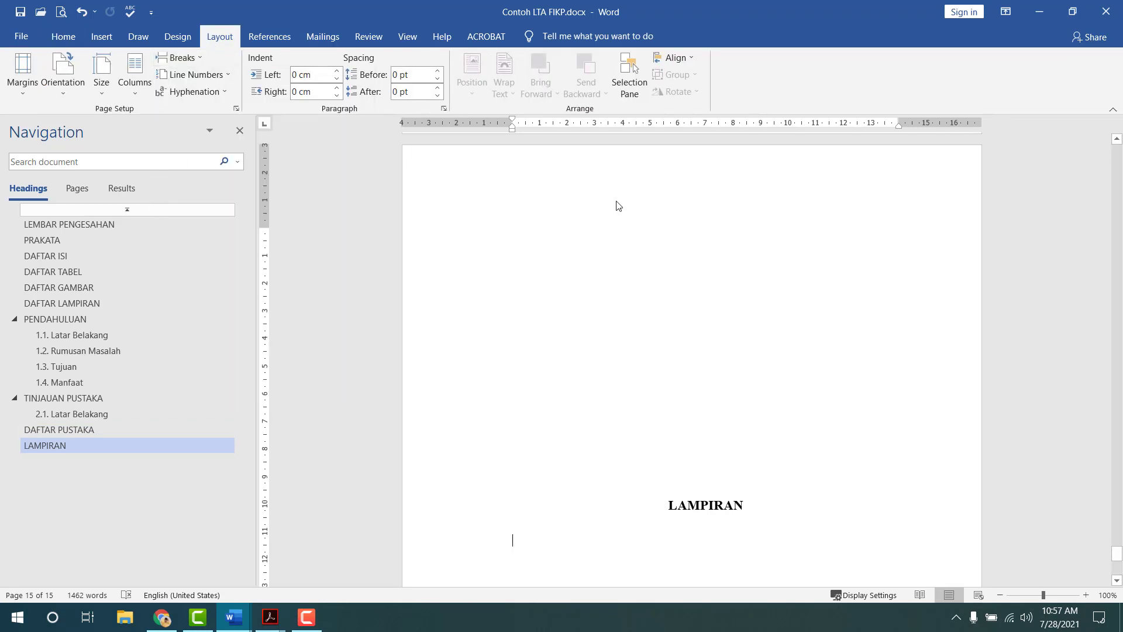
{"action": "double_click", "coordinate": [643, 421]}
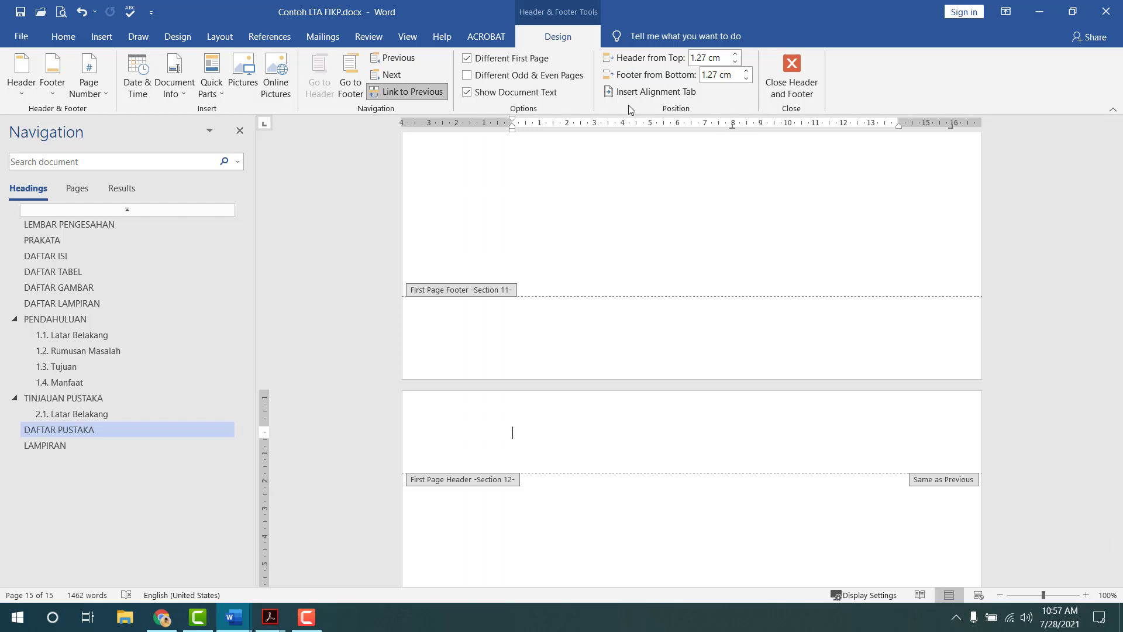
{"action": "left_click", "coordinate": [412, 91]}
{"action": "left_click", "coordinate": [351, 82]}
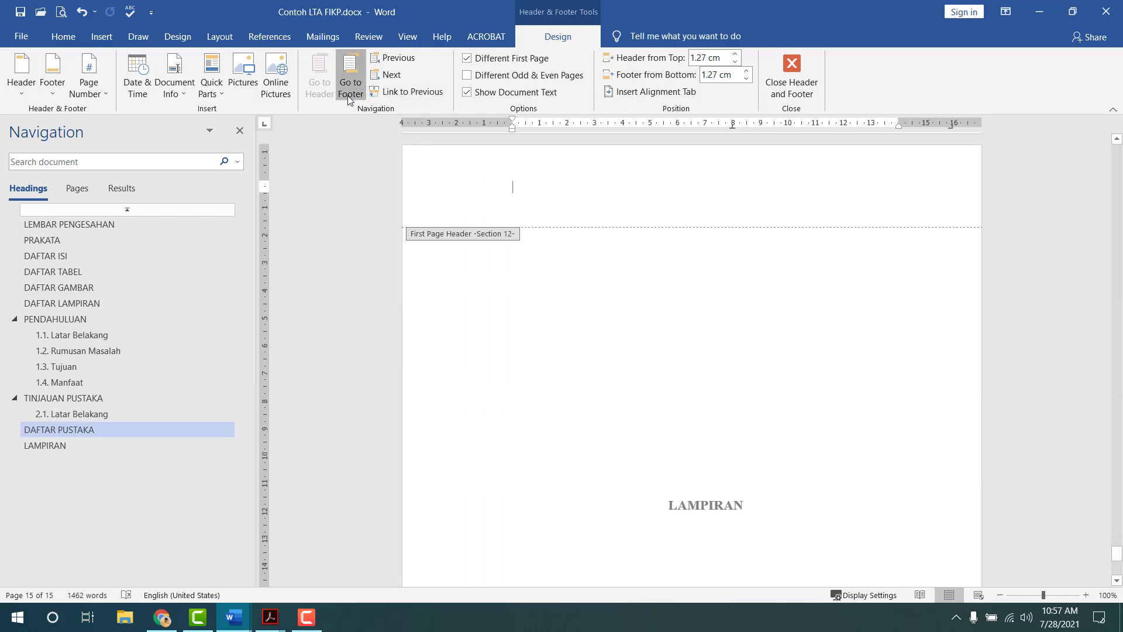
{"action": "left_click", "coordinate": [788, 94]}
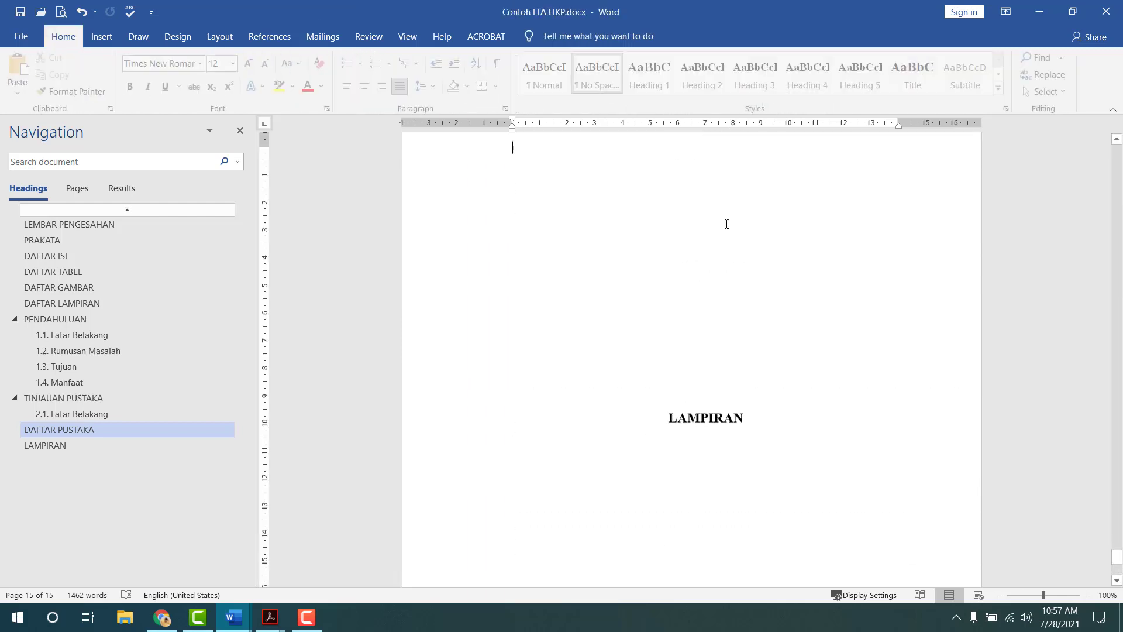
{"action": "scroll", "coordinate": [677, 296], "scroll_direction": "up", "scroll_amount": 4}
{"action": "scroll", "coordinate": [674, 380], "scroll_direction": "down", "scroll_amount": 5}
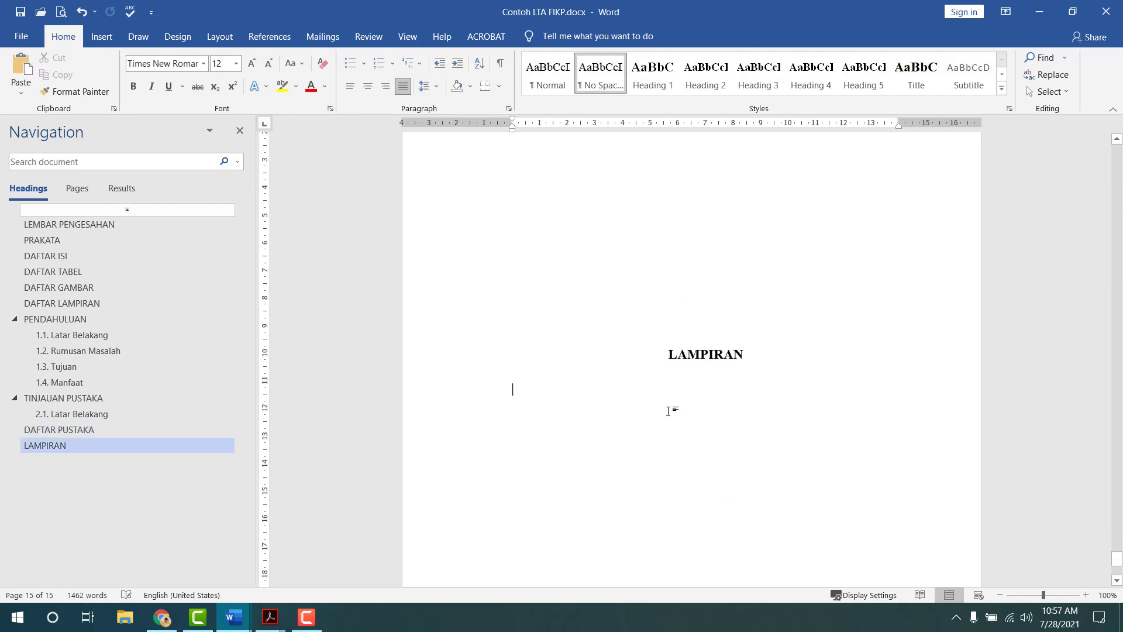
- Add another Next Page section, uncheck Different First Page, and unlink its header and footer
{"action": "left_click", "coordinate": [219, 36]}
{"action": "left_click", "coordinate": [186, 57]}
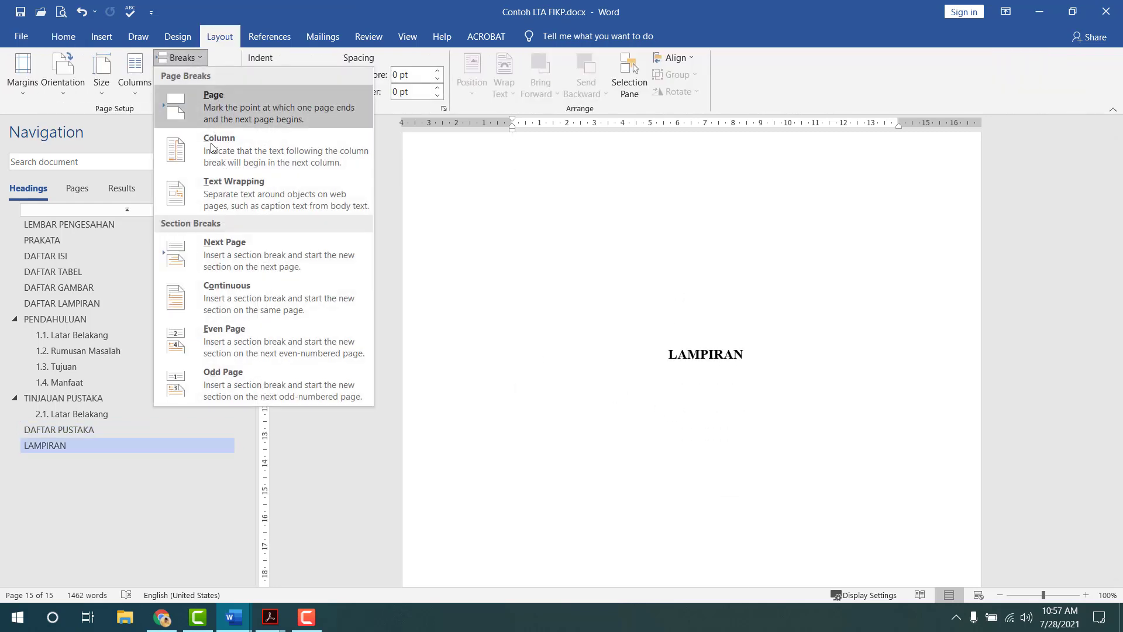
{"action": "left_click", "coordinate": [202, 242]}
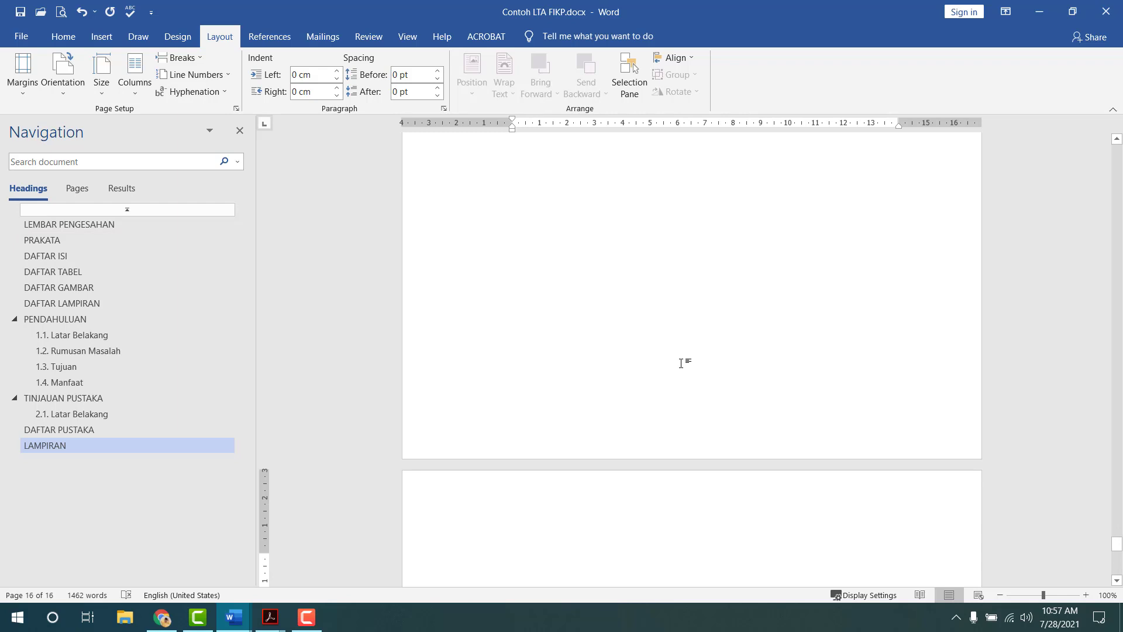
{"action": "scroll", "coordinate": [678, 357], "scroll_direction": "down", "scroll_amount": 3}
{"action": "double_click", "coordinate": [636, 307]}
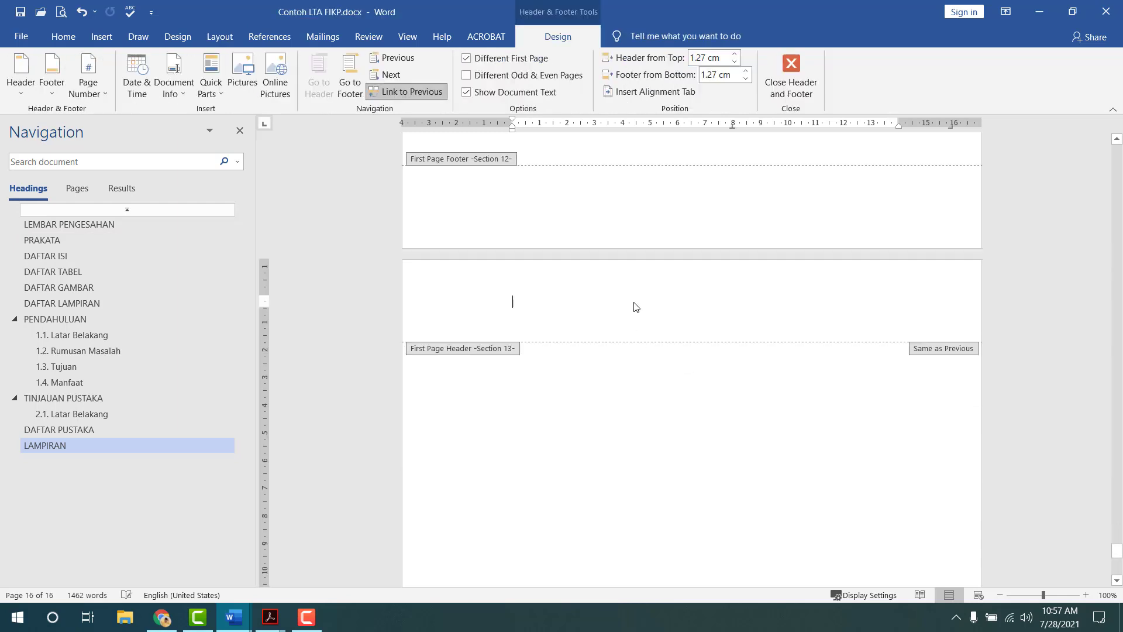
{"action": "left_click", "coordinate": [517, 64]}
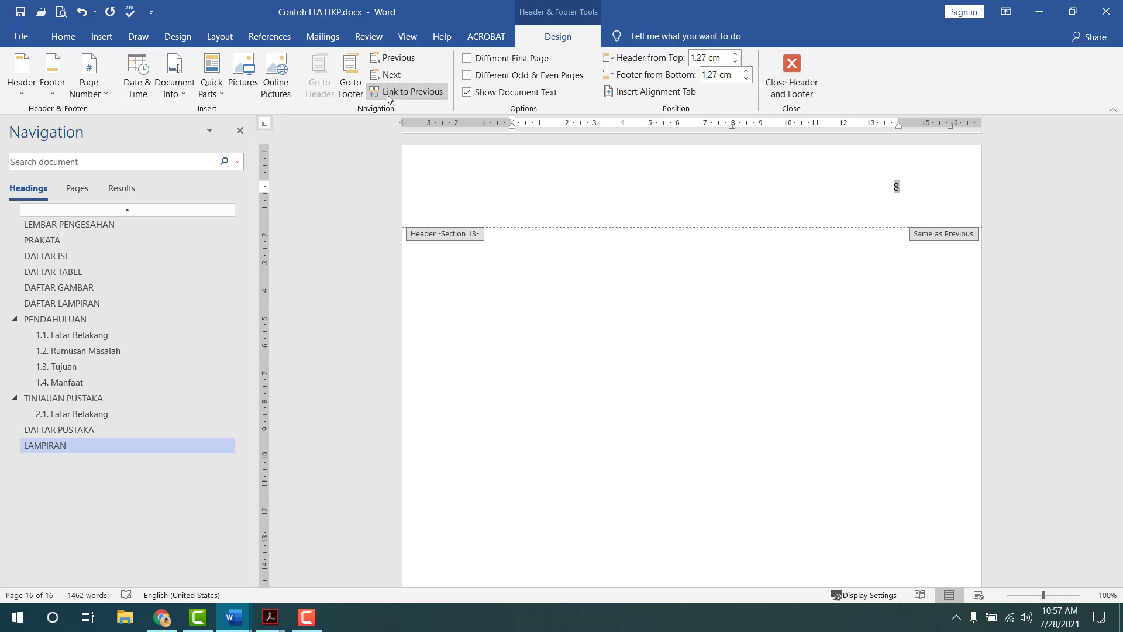
{"action": "left_click", "coordinate": [407, 91]}
{"action": "left_click", "coordinate": [351, 82]}
{"action": "left_click", "coordinate": [407, 91]}
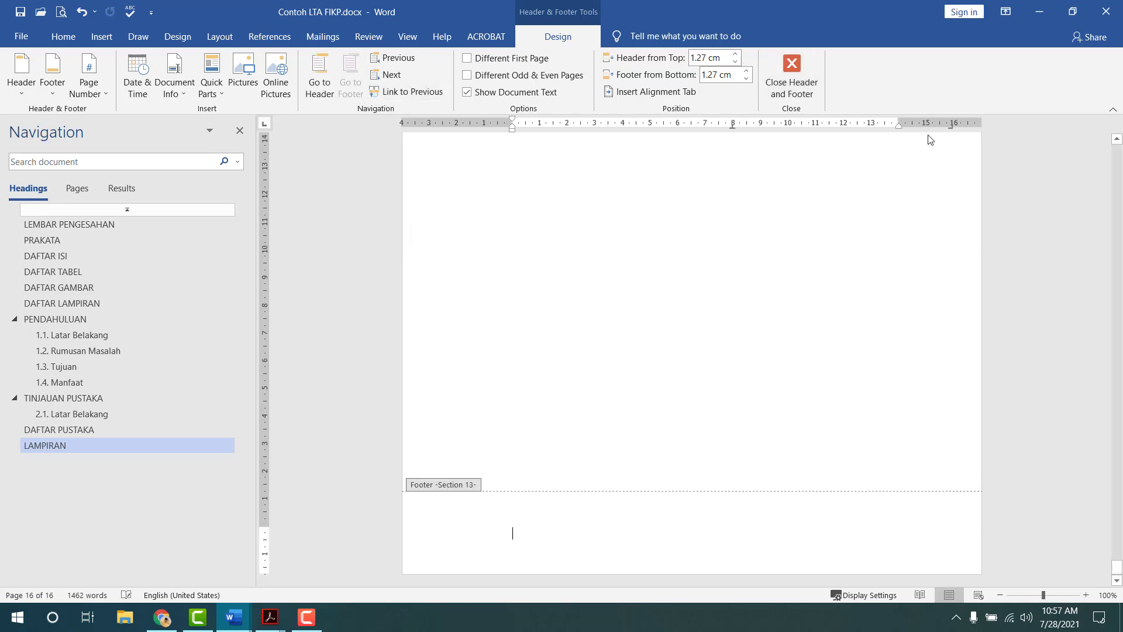
{"action": "left_click", "coordinate": [792, 74]}
{"action": "scroll", "coordinate": [675, 255], "scroll_direction": "up", "scroll_amount": 4}
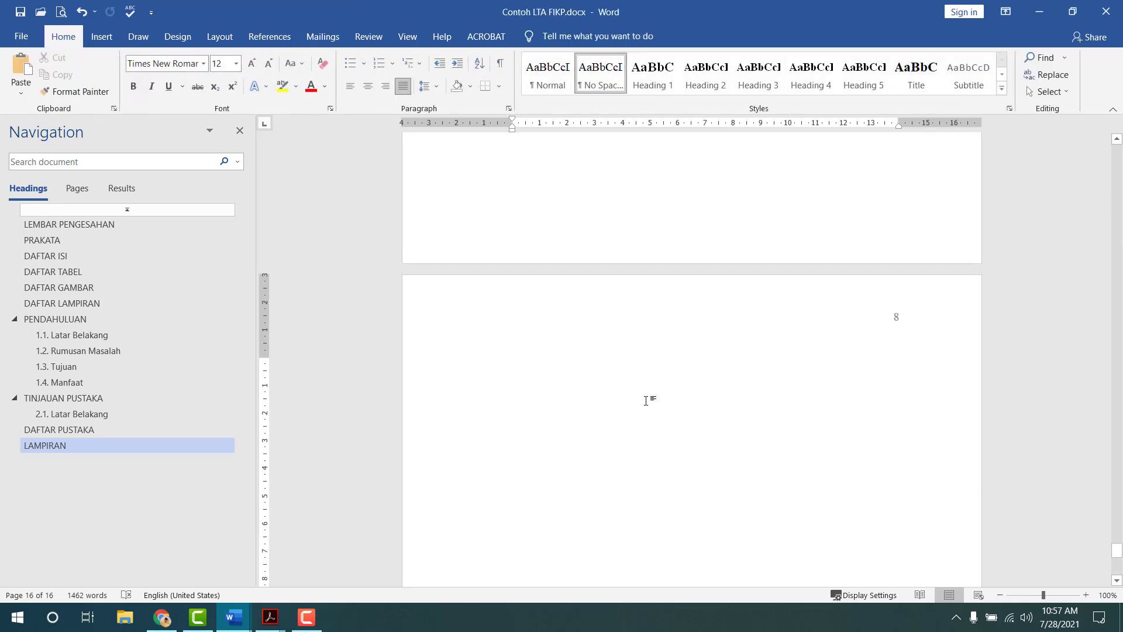
- Type 'Lampiran 1' on the appendix page, then return to the Gambar 1 caption in 2.1 Latar Belakang
{"action": "type", "text": "Lampi"}
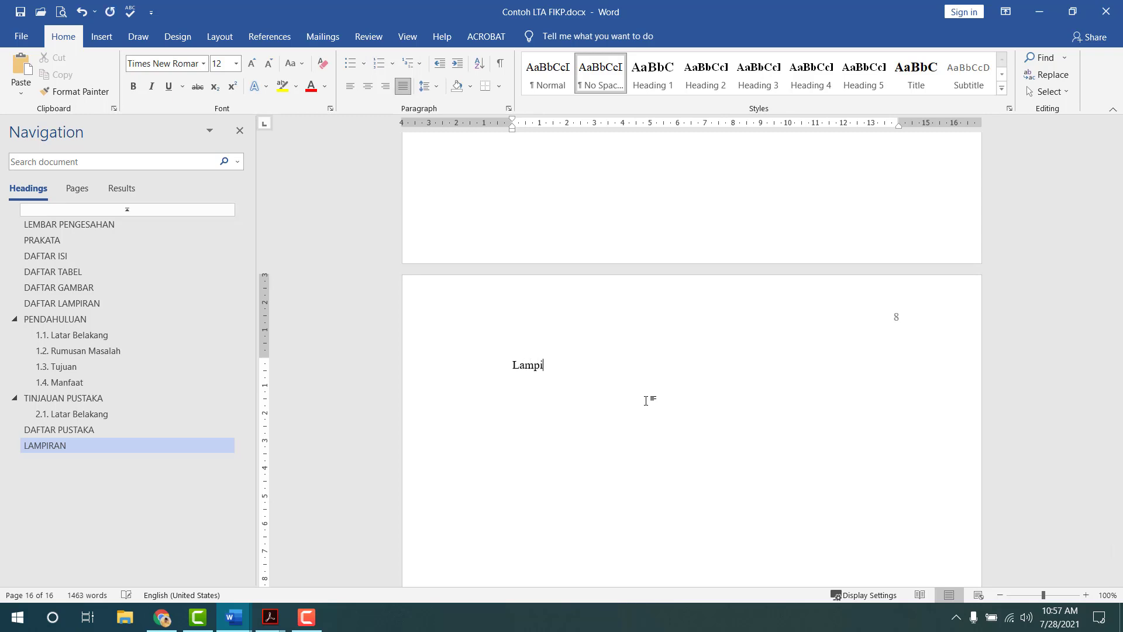
{"action": "type", "text": "ran 1."}
{"action": "left_click", "coordinate": [128, 414]}
{"action": "scroll", "coordinate": [521, 348], "scroll_direction": "down", "scroll_amount": 2}
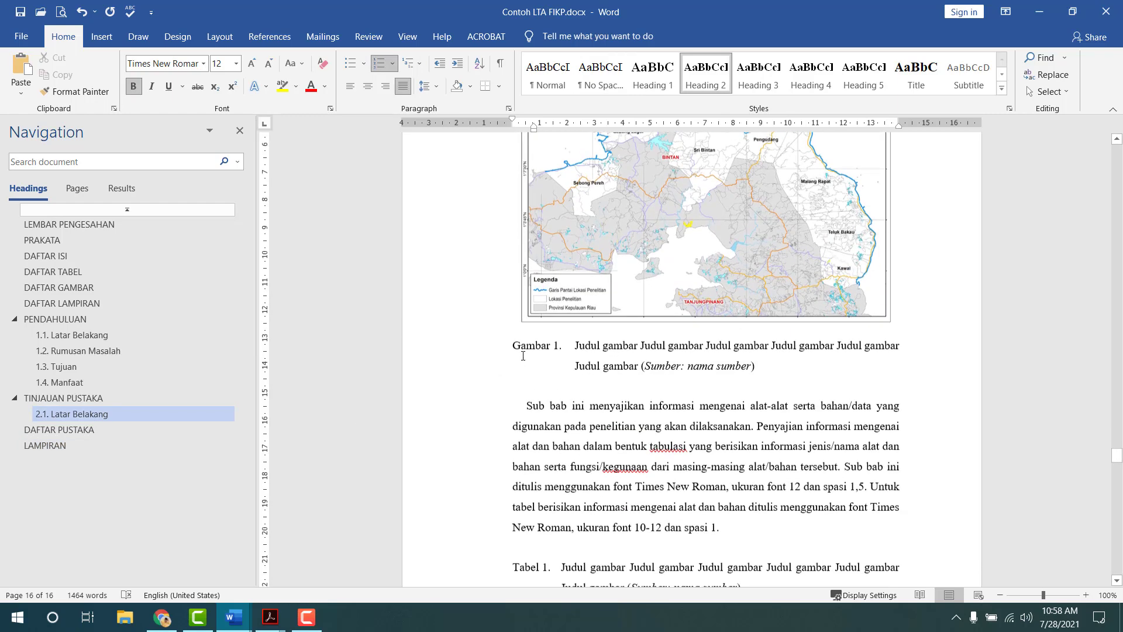
- Replace 'Lampiran 1' with the copied Gambar 1 caption, changing 'Gambar' to 'Lampiran'
{"action": "left_click", "coordinate": [759, 366]}
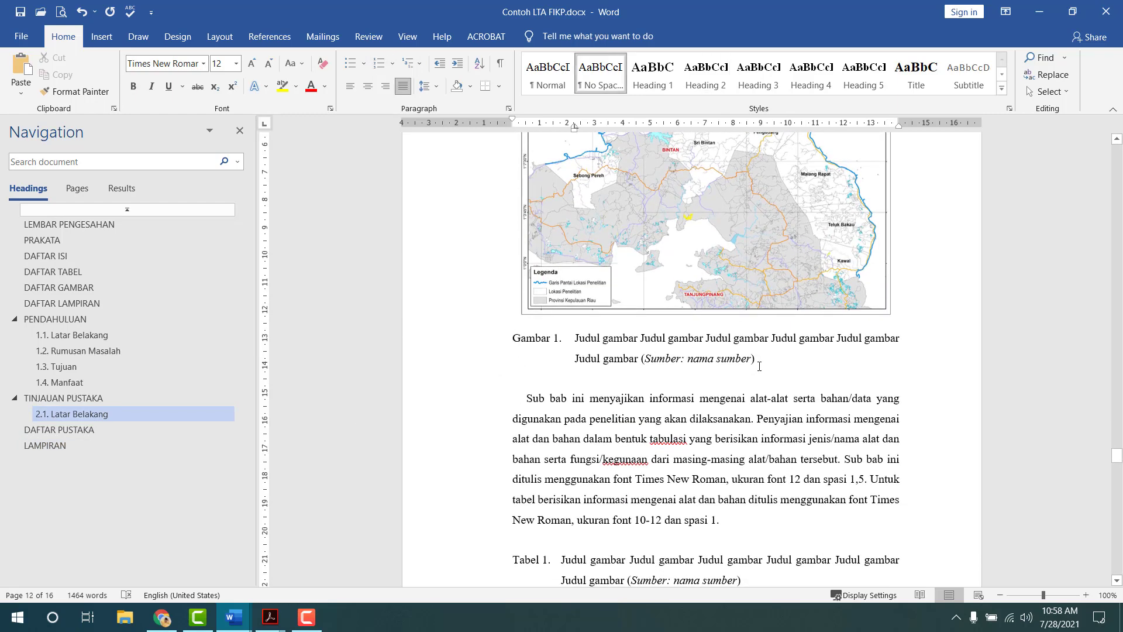
{"action": "left_click", "coordinate": [784, 360], "text": "shift"}
{"action": "key", "text": "ctrl+c"}
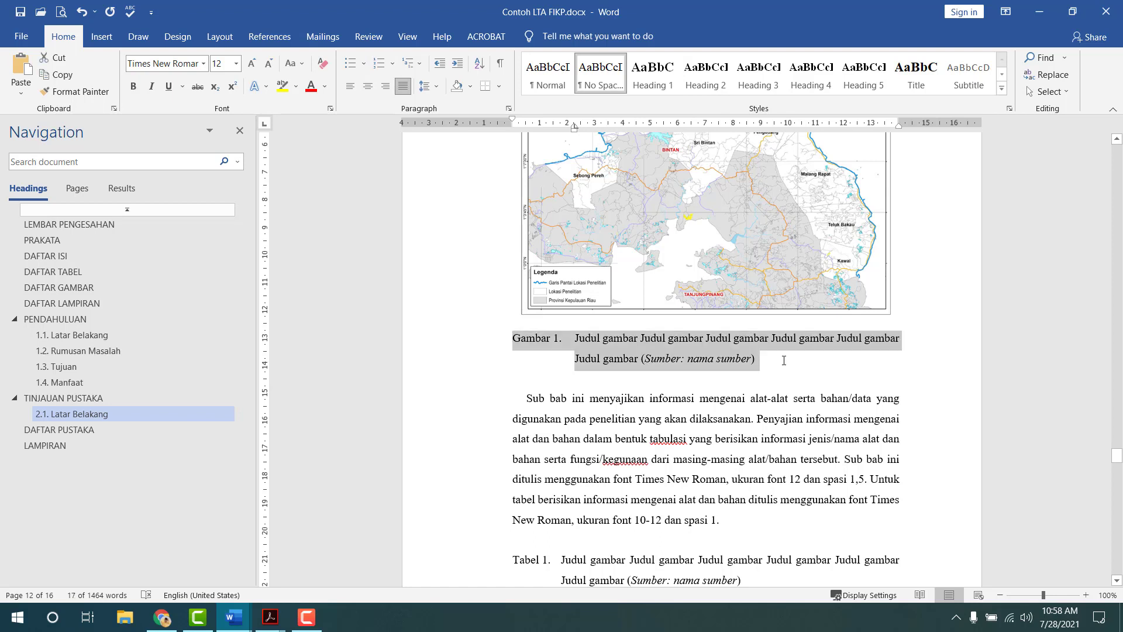
{"action": "left_click", "coordinate": [123, 444]}
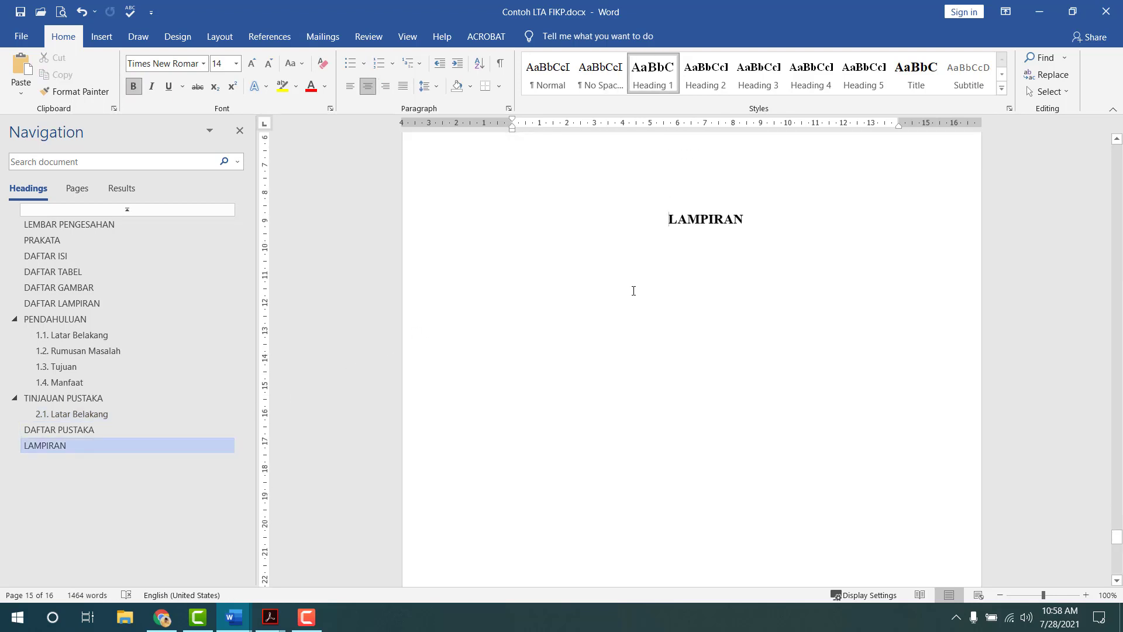
{"action": "scroll", "coordinate": [632, 291], "scroll_direction": "down", "scroll_amount": 15}
{"action": "left_click_drag", "start_coordinate": [509, 255], "coordinate": [616, 253]}
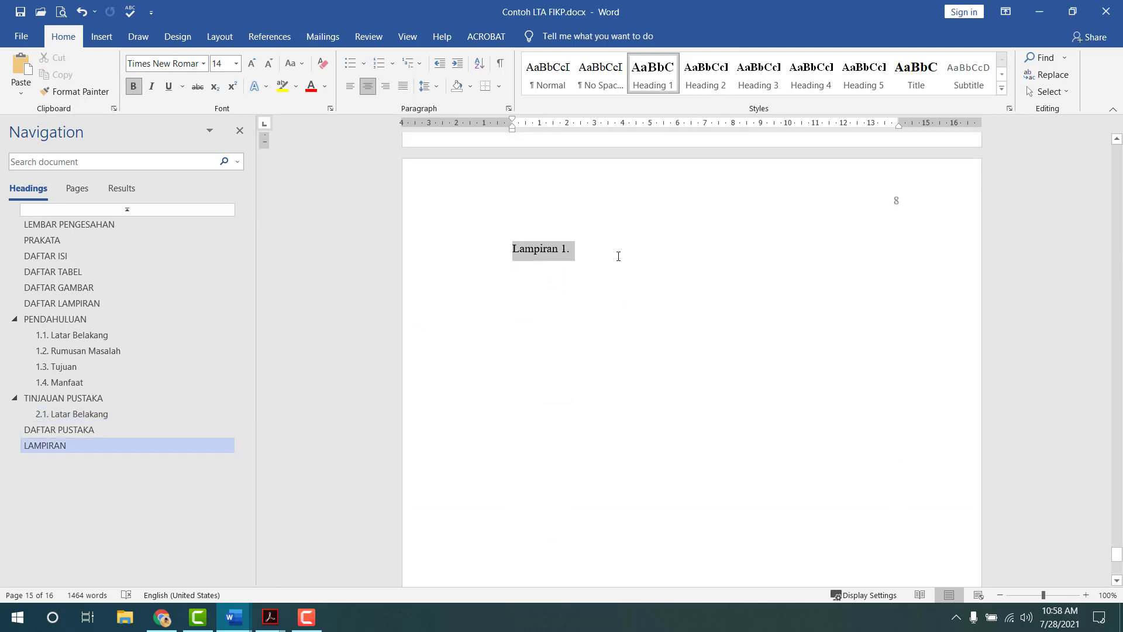
{"action": "key", "text": "ctrl+v"}
{"action": "left_click_drag", "start_coordinate": [513, 252], "coordinate": [551, 245]}
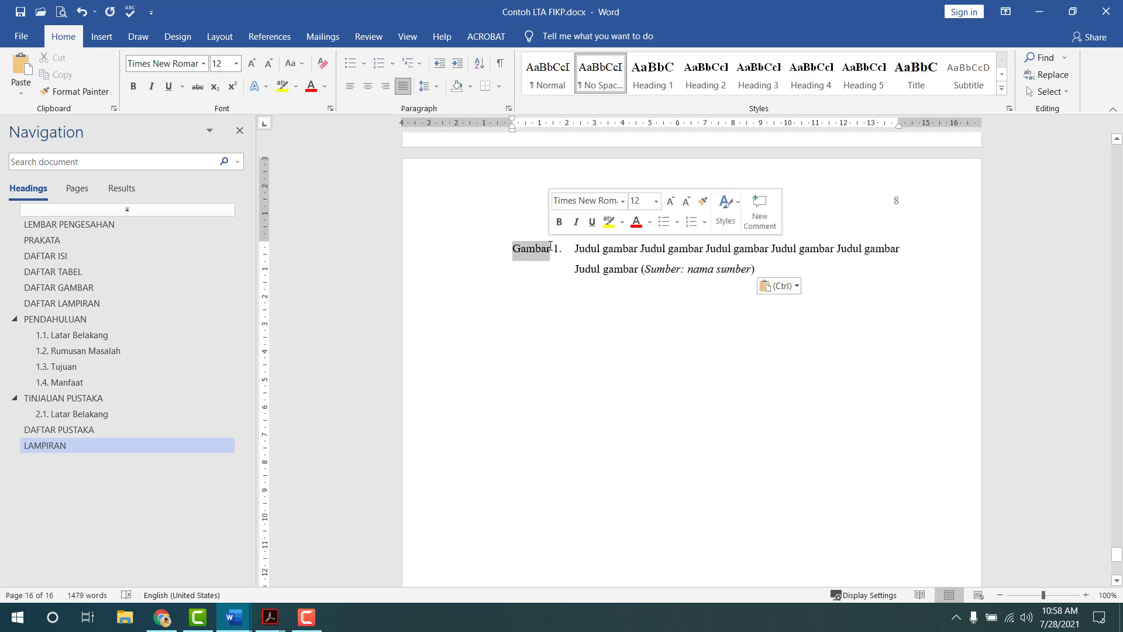
{"action": "type", "text": "Lampiran"}
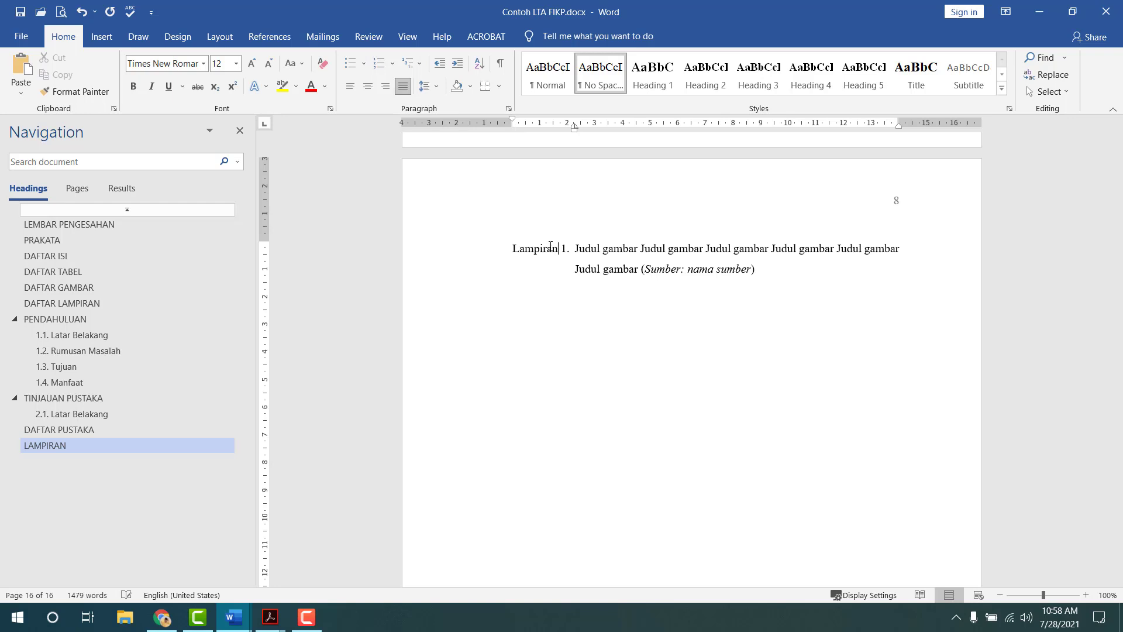
{"action": "left_click", "coordinate": [605, 325]}
- Paste the Tabel 1 caption title over the 'Judul tabel' entry in DAFTAR TABEL
{"action": "scroll", "coordinate": [551, 328], "scroll_direction": "up", "scroll_amount": 10}
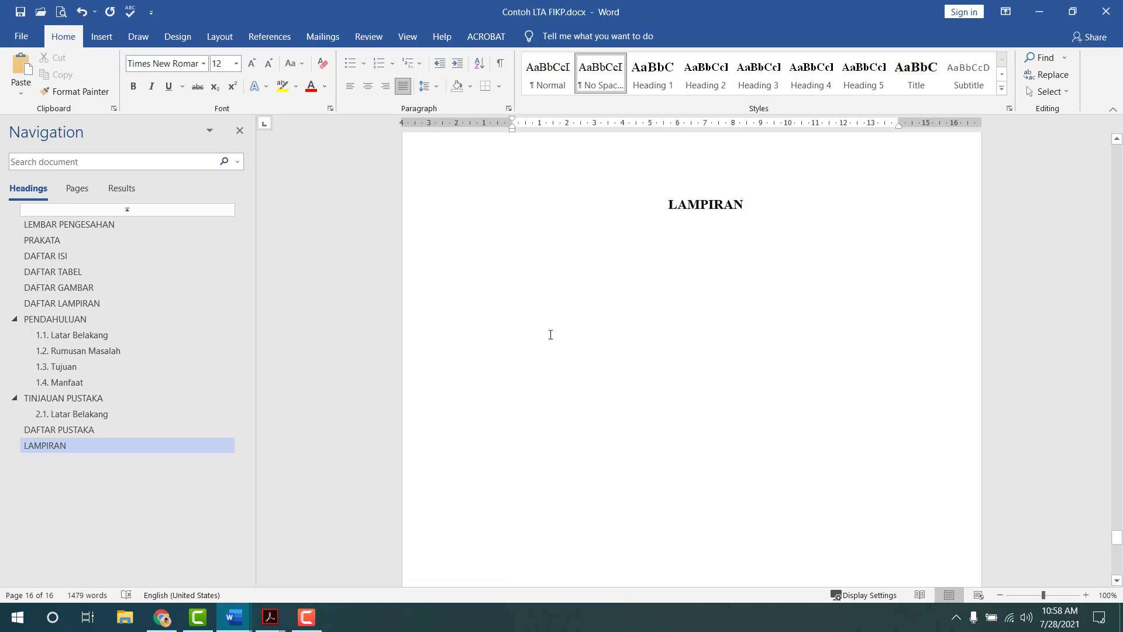
{"action": "scroll", "coordinate": [550, 334], "scroll_direction": "up", "scroll_amount": 15}
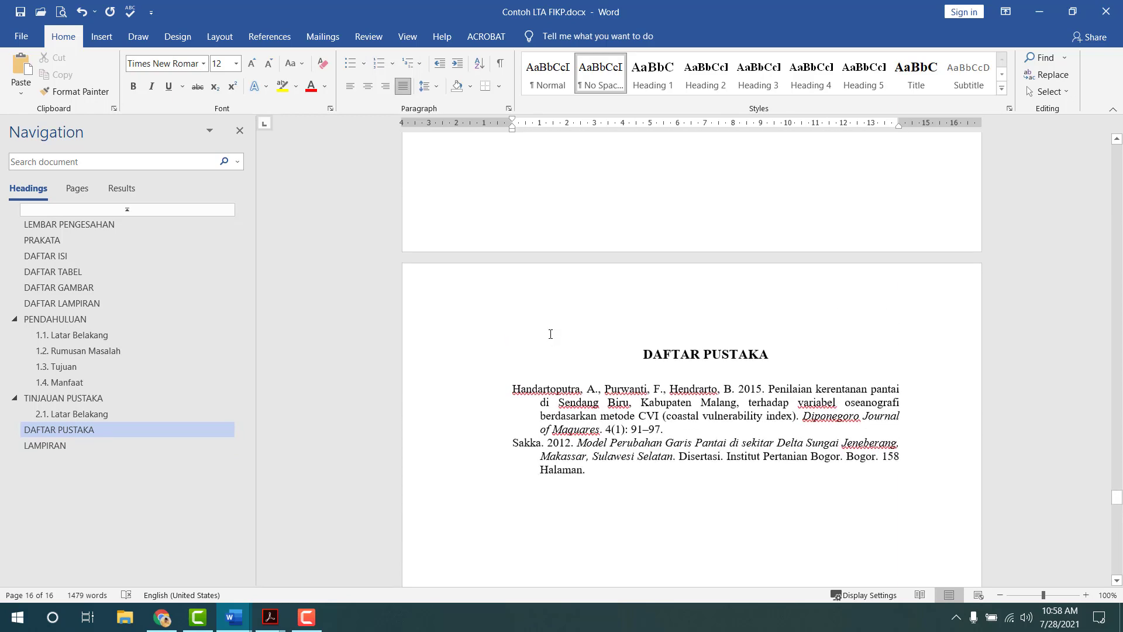
{"action": "scroll", "coordinate": [551, 334], "scroll_direction": "up", "scroll_amount": 20}
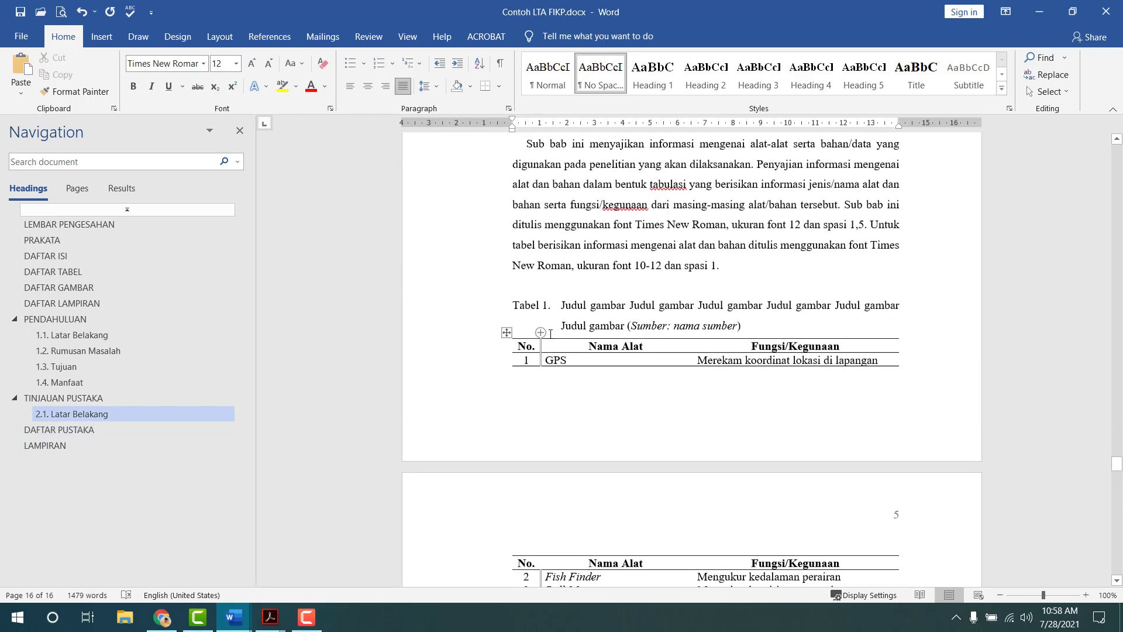
{"action": "left_click_drag", "start_coordinate": [563, 306], "coordinate": [628, 335]}
{"action": "key", "text": "ctrl+c"}
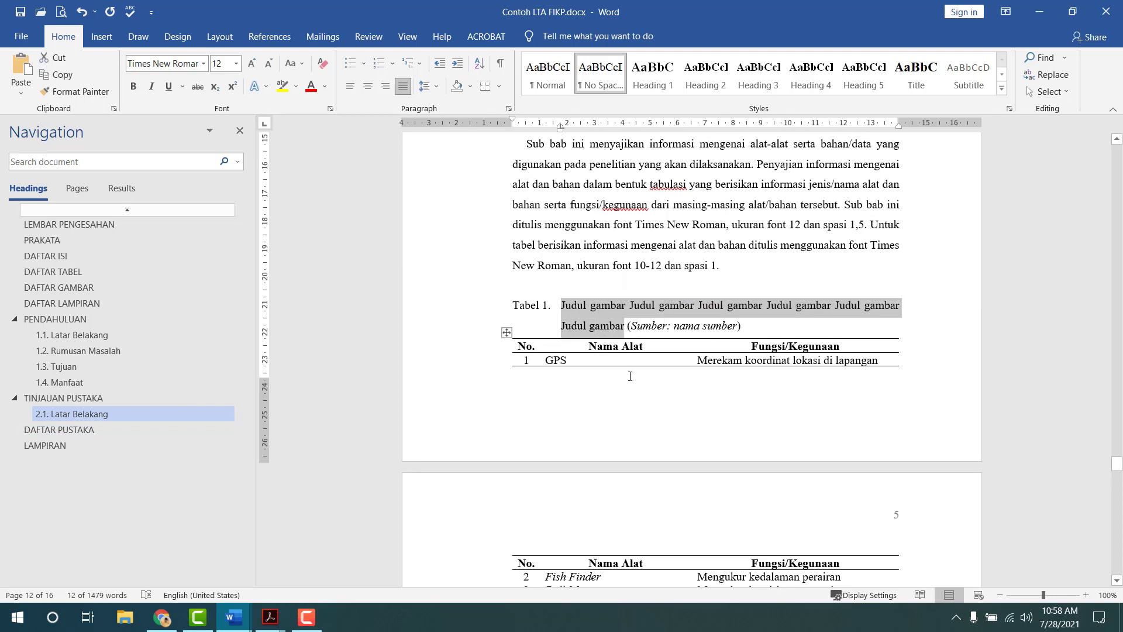
{"action": "left_click", "coordinate": [138, 272]}
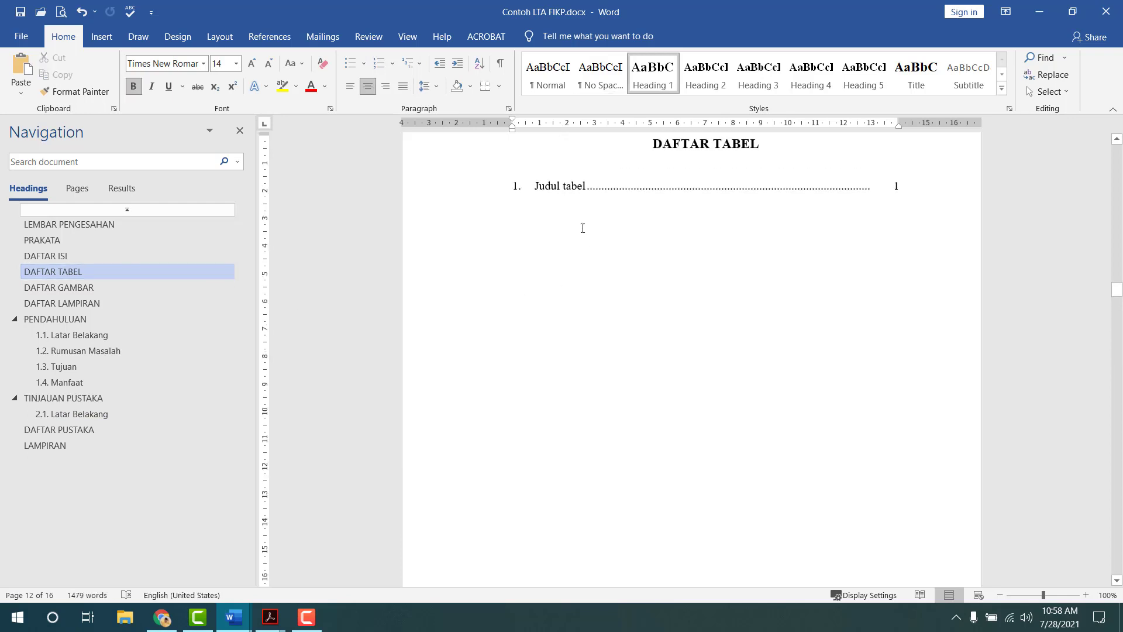
{"action": "left_click_drag", "start_coordinate": [535, 188], "coordinate": [586, 190]}
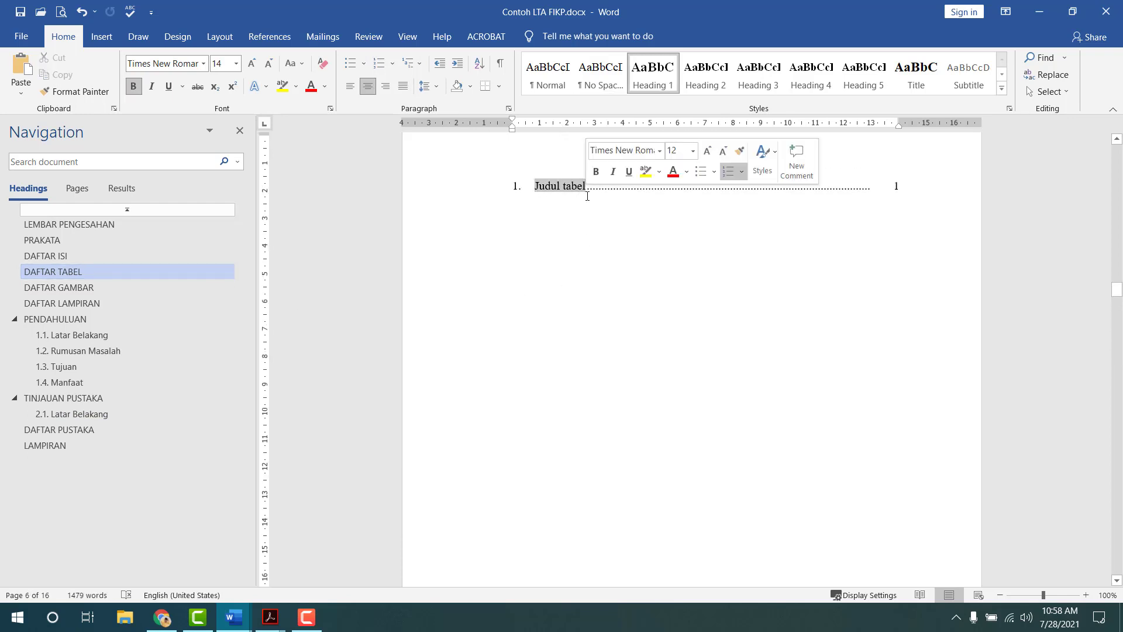
{"action": "key", "text": "ctrl+v"}
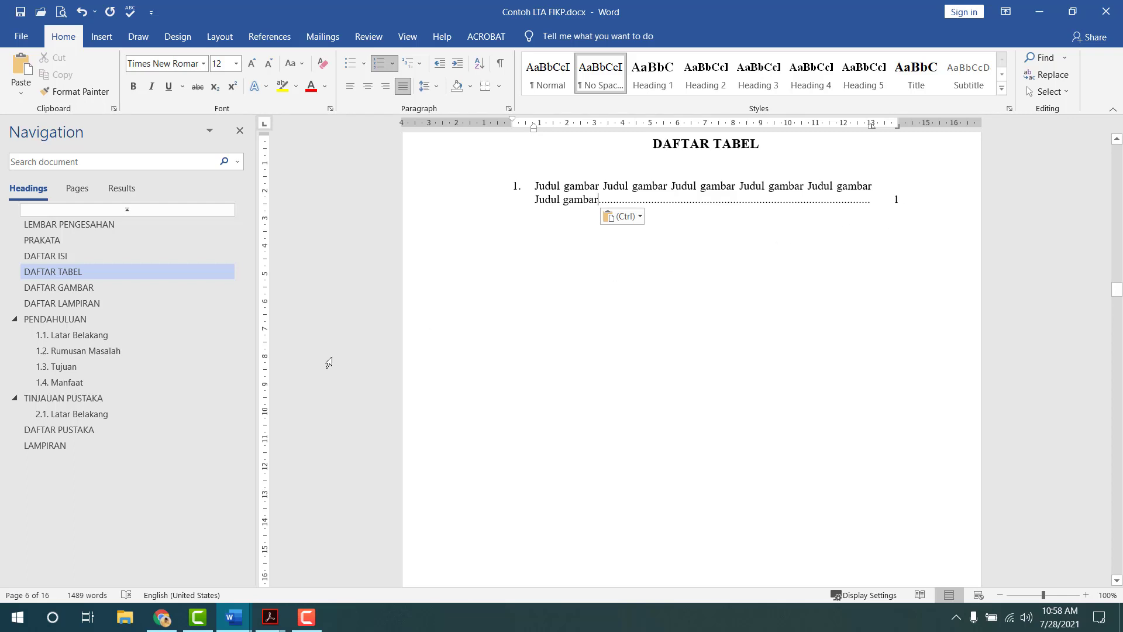
- Replace the 'Judul lampiran' entry in DAFTAR LAMPIRAN with the caption text
{"action": "left_click", "coordinate": [88, 305]}
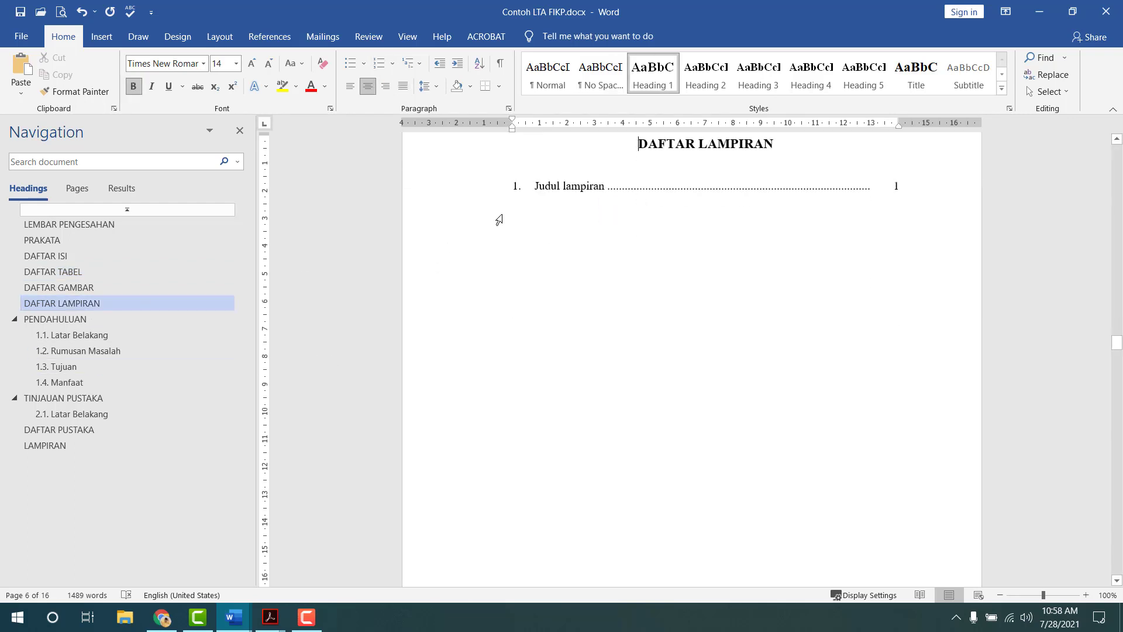
{"action": "left_click_drag", "start_coordinate": [532, 186], "coordinate": [586, 194]}
{"action": "key", "text": "ctrl+v"}
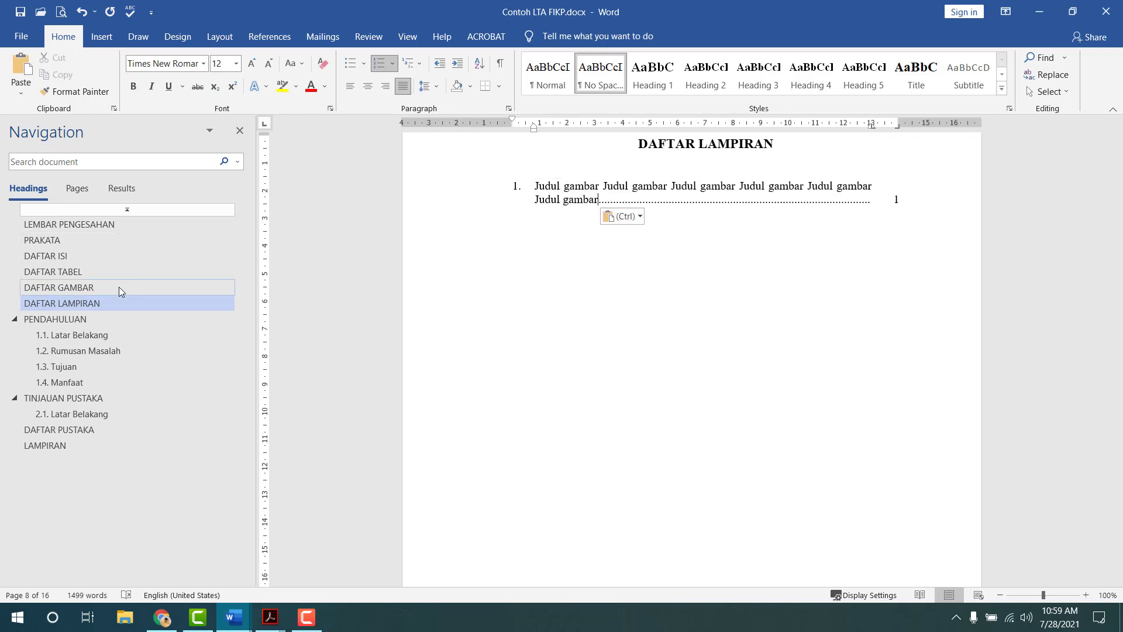
- Fill DAFTAR GAMBAR with two caption entries, the second with a dotted leader to page 1
{"action": "left_click", "coordinate": [120, 287]}
{"action": "left_click_drag", "start_coordinate": [535, 186], "coordinate": [598, 187]}
{"action": "key", "text": "ctrl+v"}
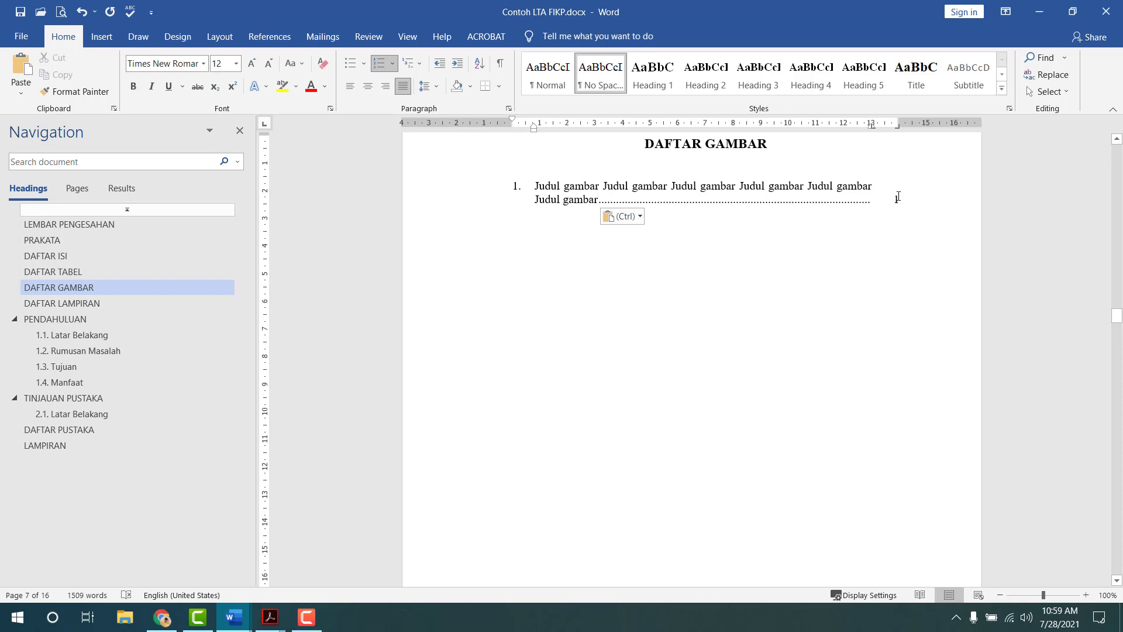
{"action": "key", "text": "Return"}
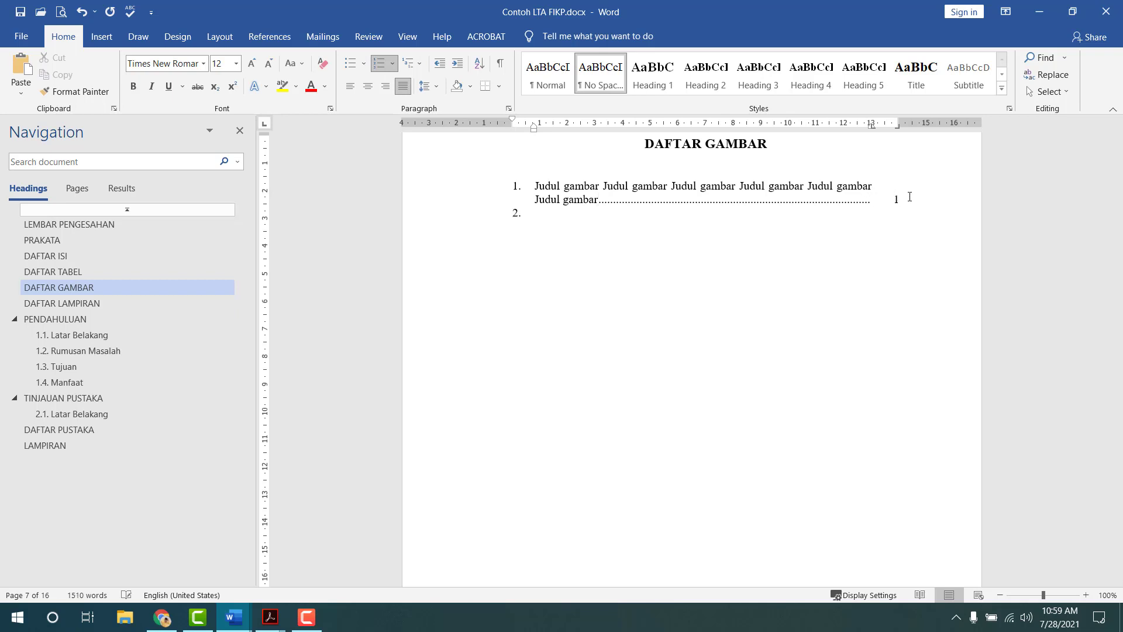
{"action": "key", "text": "ctrl+v"}
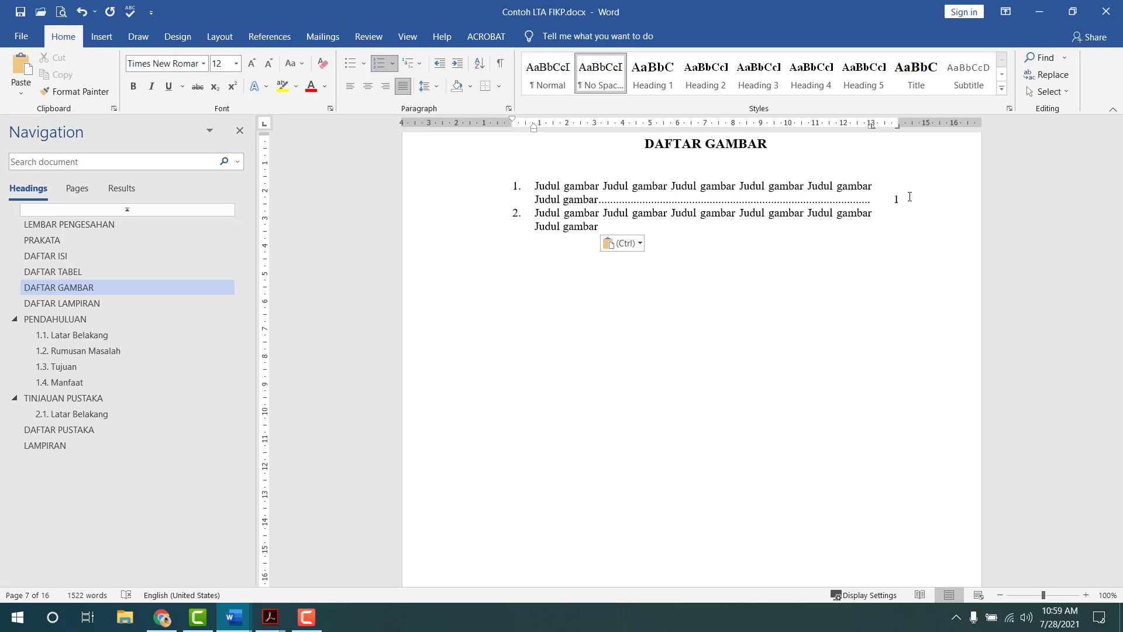
{"action": "key", "text": "Tab"}
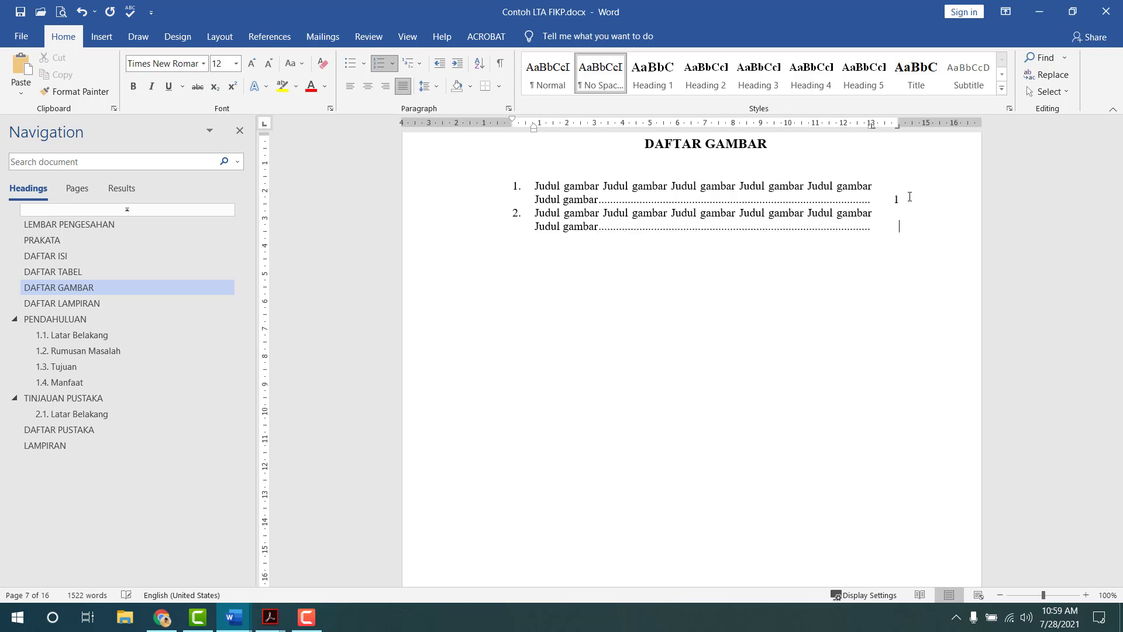
{"action": "type", "text": "1"}
{"action": "left_click", "coordinate": [61, 12]}
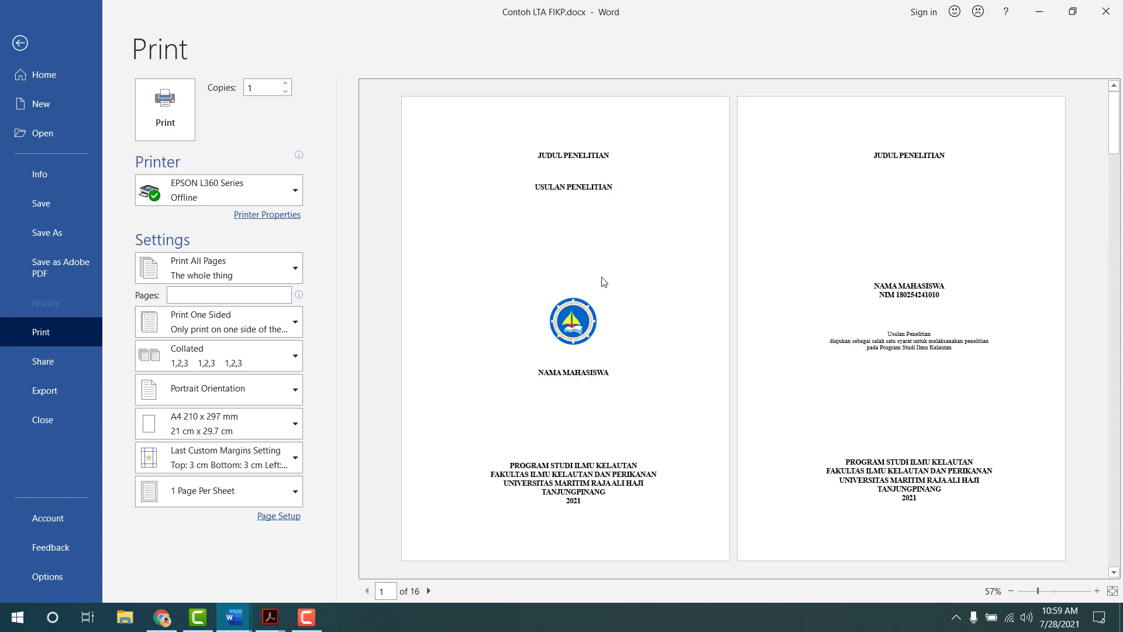
{"action": "scroll", "coordinate": [604, 282], "scroll_direction": "down", "scroll_amount": 12}
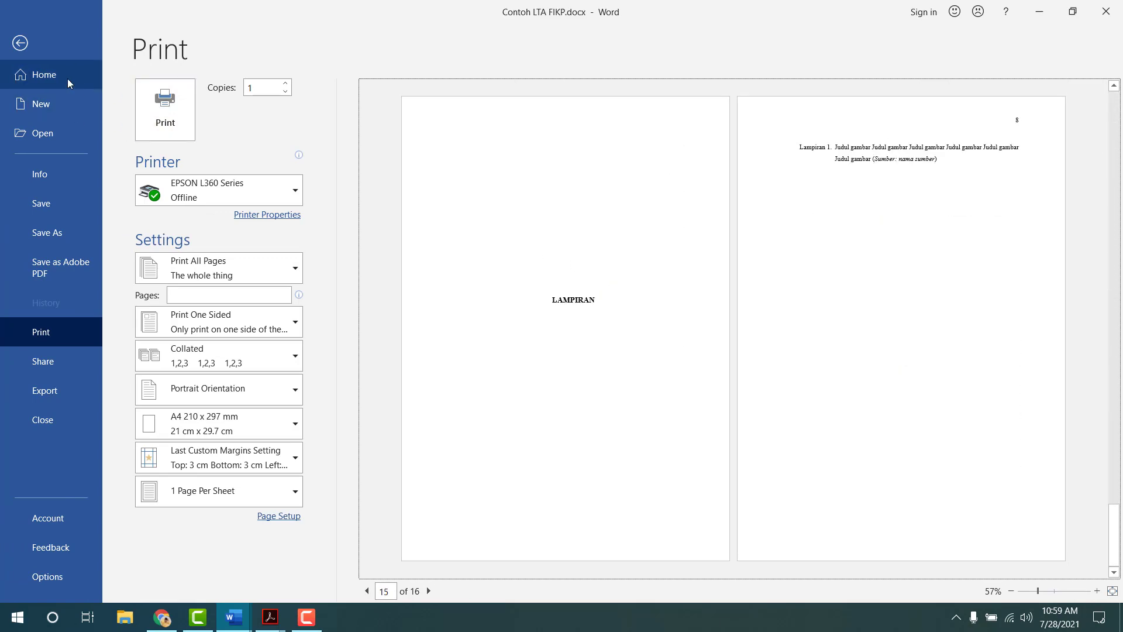
{"action": "left_click", "coordinate": [65, 53]}
{"action": "scroll", "coordinate": [678, 296], "scroll_direction": "down", "scroll_amount": 10}
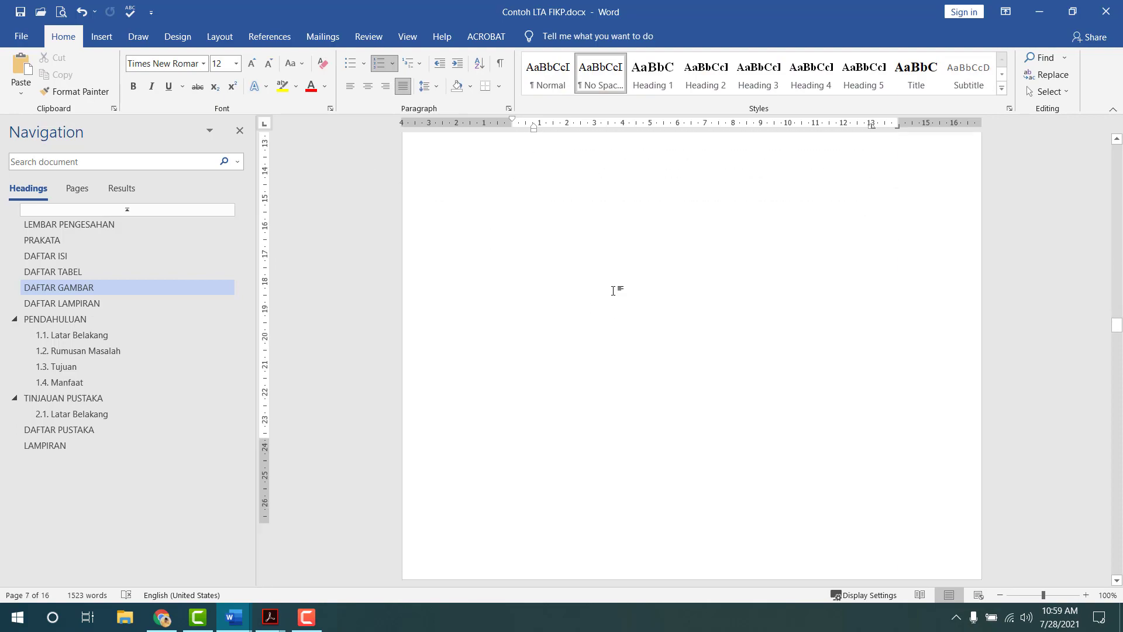
{"action": "scroll", "coordinate": [614, 292], "scroll_direction": "down", "scroll_amount": 20}
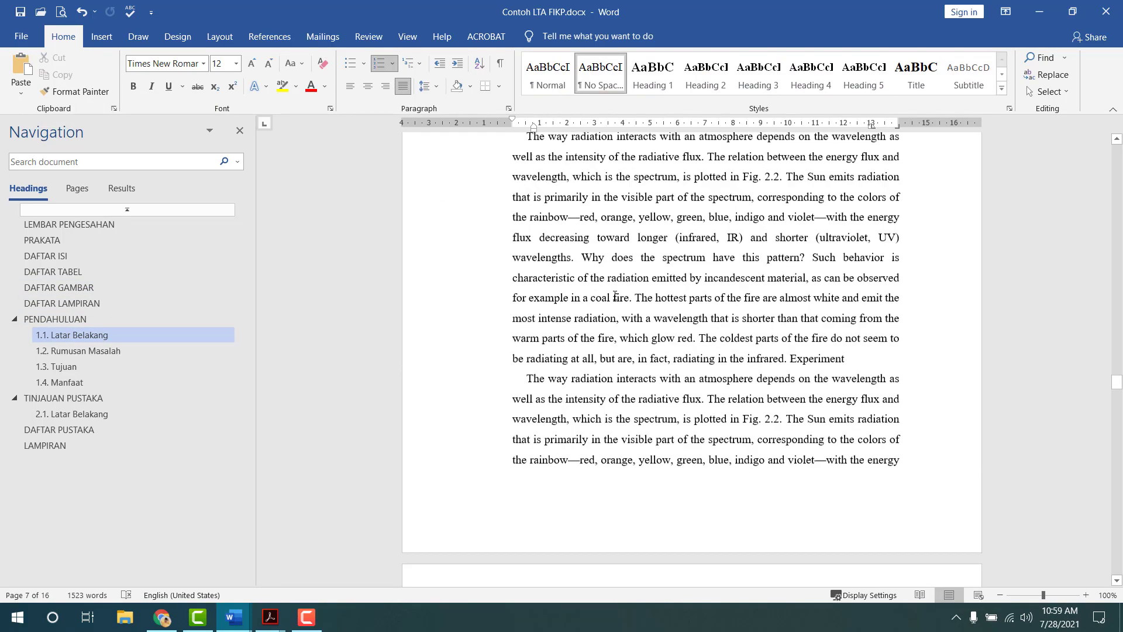
{"action": "scroll", "coordinate": [615, 297], "scroll_direction": "down", "scroll_amount": 15}
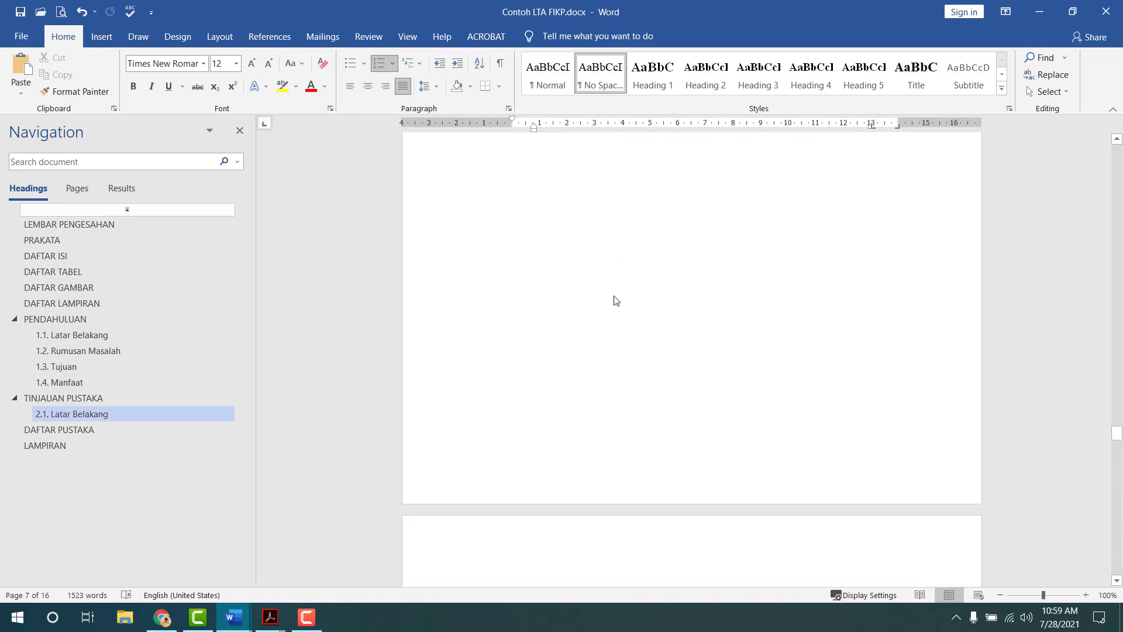
{"action": "scroll", "coordinate": [614, 297], "scroll_direction": "down", "scroll_amount": 10}
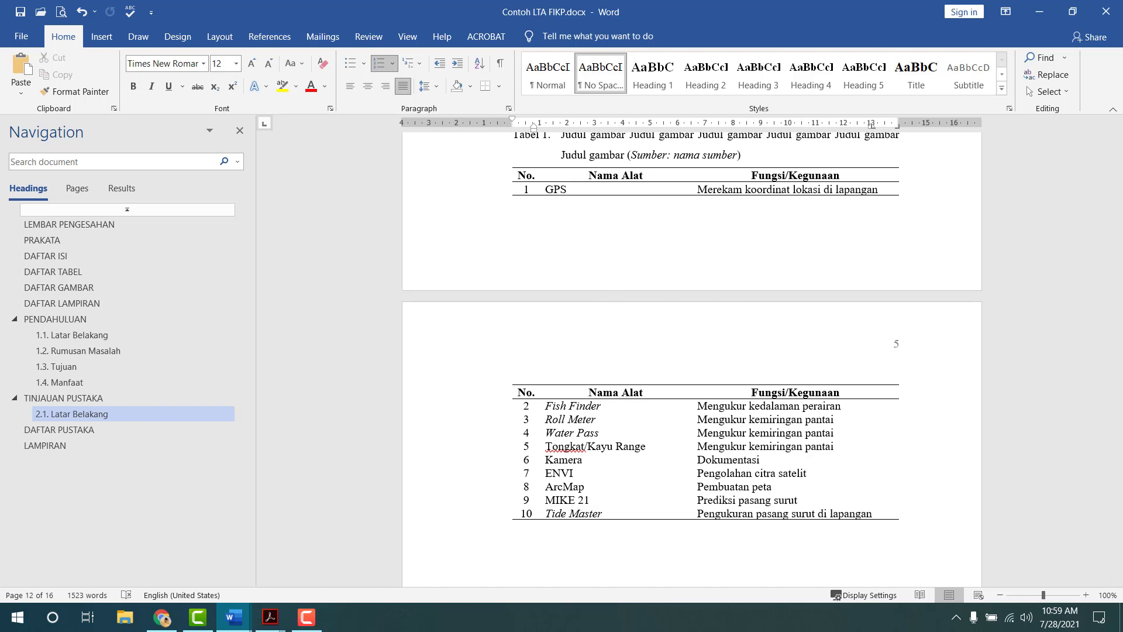
{"action": "key", "text": "F10"}
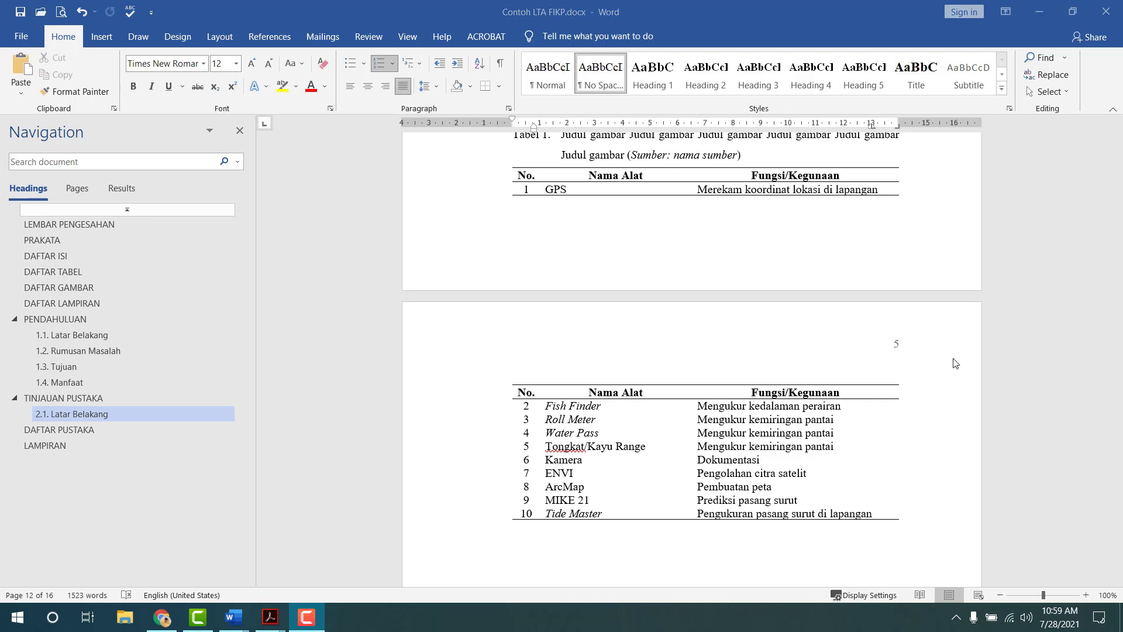
{"action": "scroll", "coordinate": [755, 298], "scroll_direction": "down", "scroll_amount": 5}
{"action": "scroll", "coordinate": [757, 299], "scroll_direction": "down", "scroll_amount": 10}
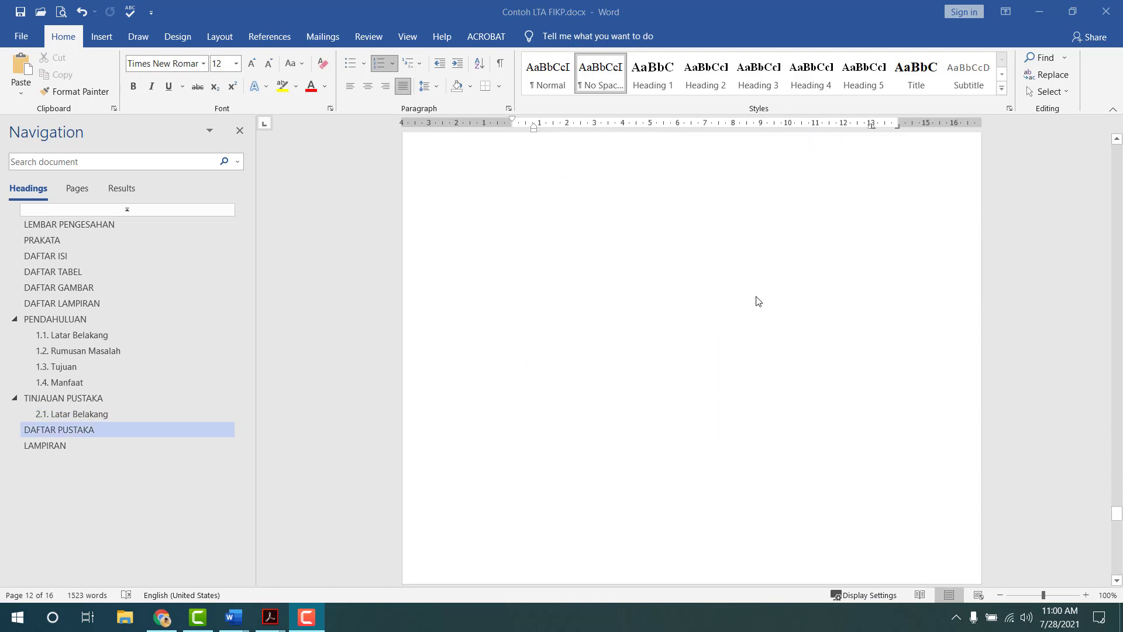
{"action": "scroll", "coordinate": [758, 301], "scroll_direction": "up", "scroll_amount": 5}
{"action": "scroll", "coordinate": [633, 440], "scroll_direction": "up", "scroll_amount": 12}
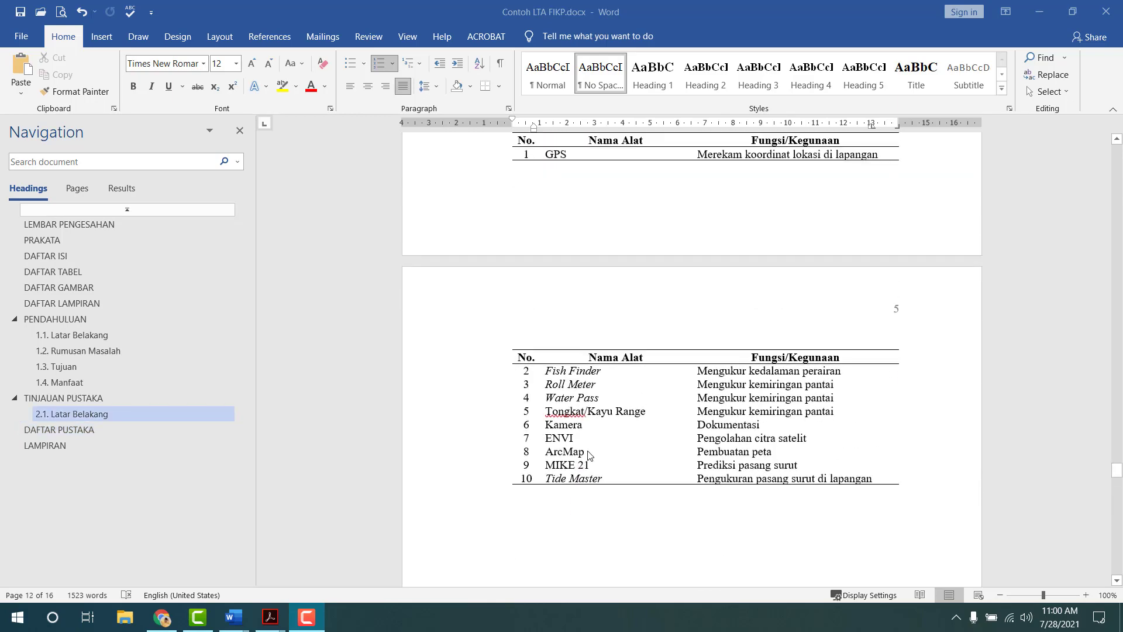
{"action": "scroll", "coordinate": [590, 455], "scroll_direction": "up", "scroll_amount": 5}
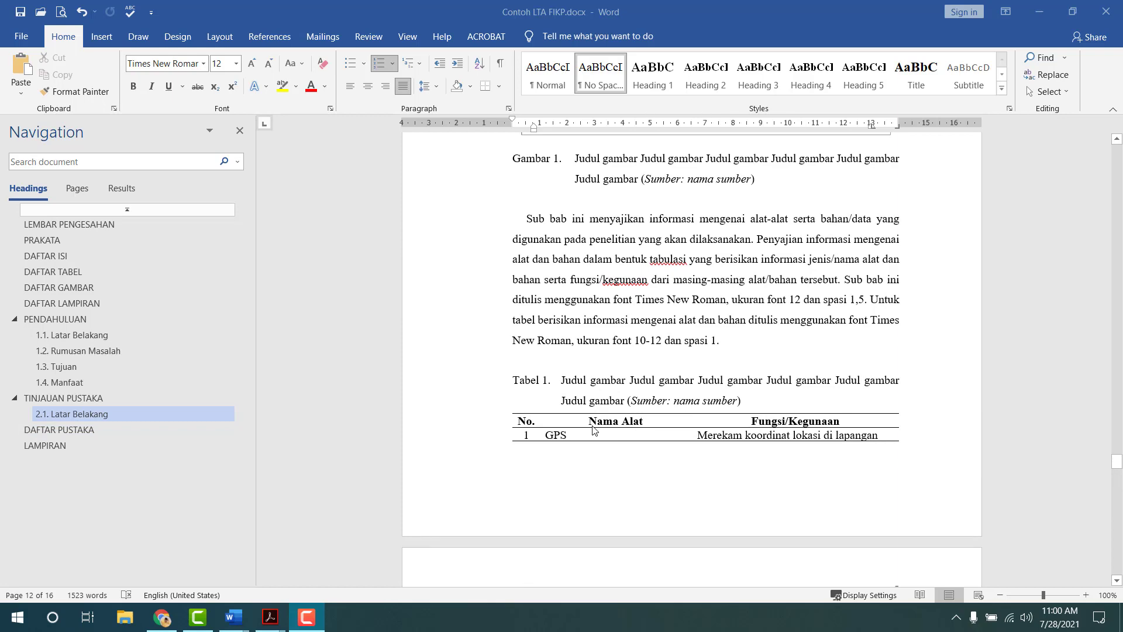
{"action": "scroll", "coordinate": [594, 431], "scroll_direction": "up", "scroll_amount": 8}
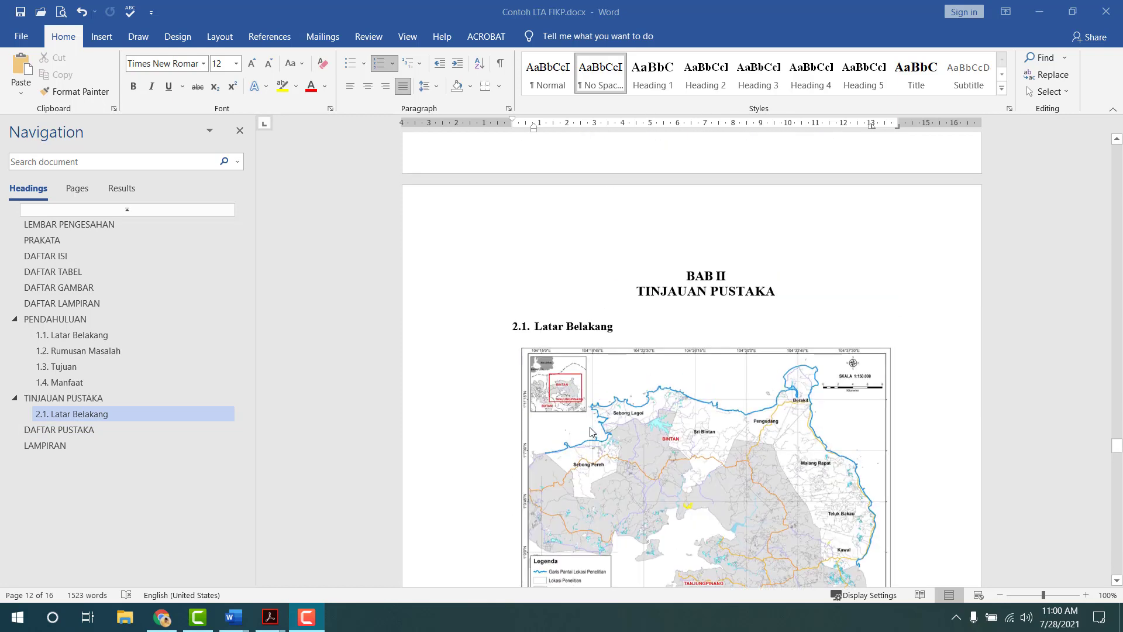
{"action": "scroll", "coordinate": [592, 430], "scroll_direction": "up", "scroll_amount": 10}
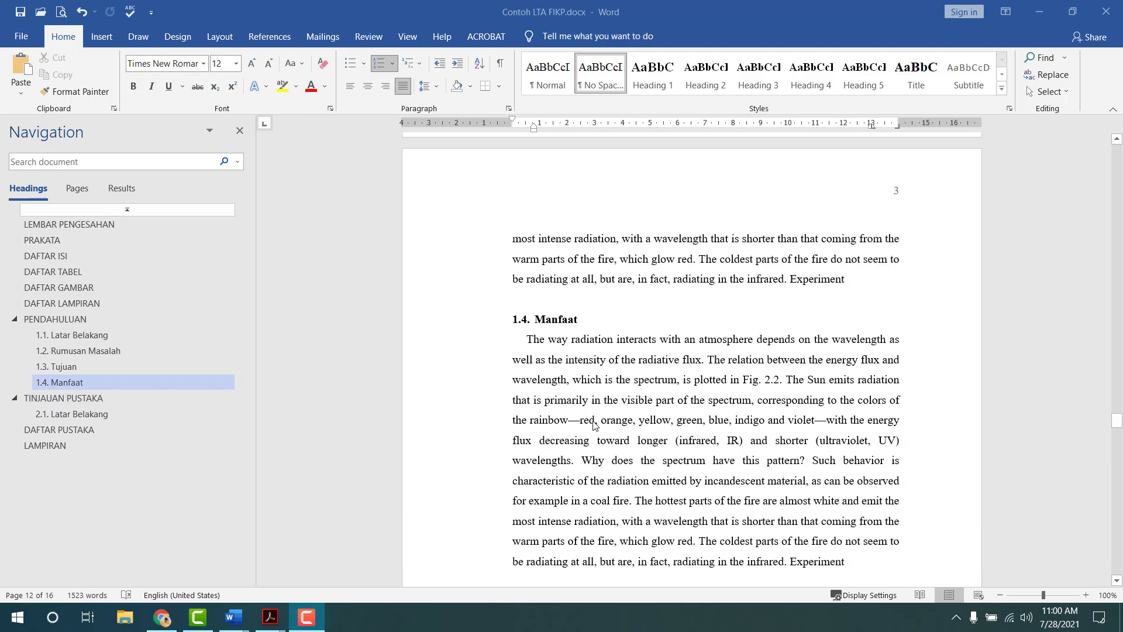
{"action": "scroll", "coordinate": [594, 426], "scroll_direction": "up", "scroll_amount": 10}
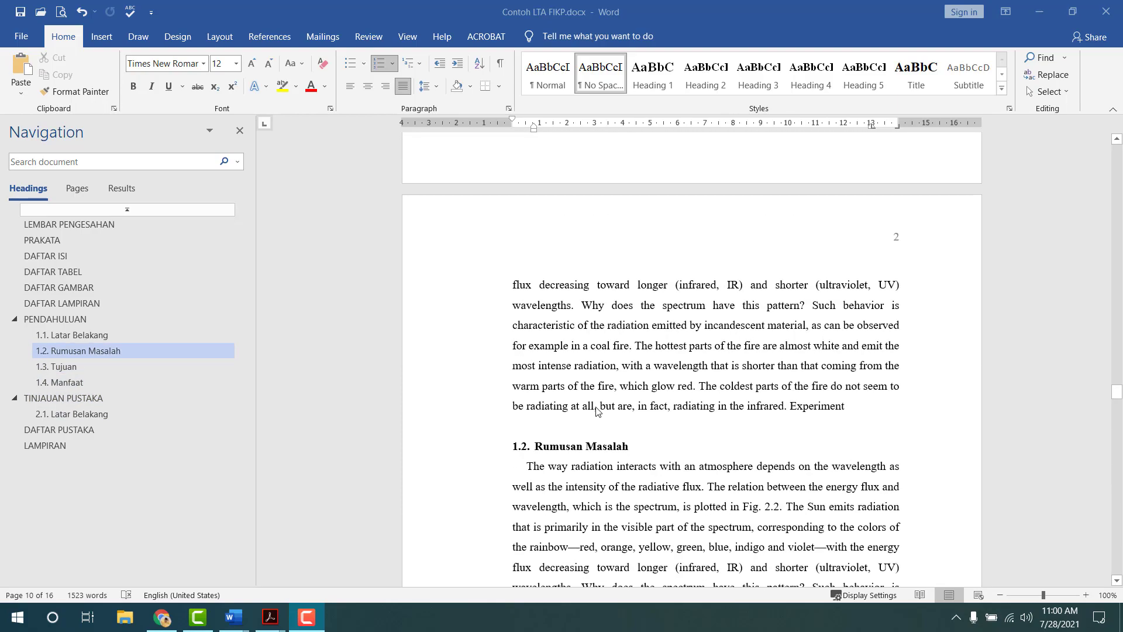
{"action": "scroll", "coordinate": [597, 409], "scroll_direction": "up", "scroll_amount": 10}
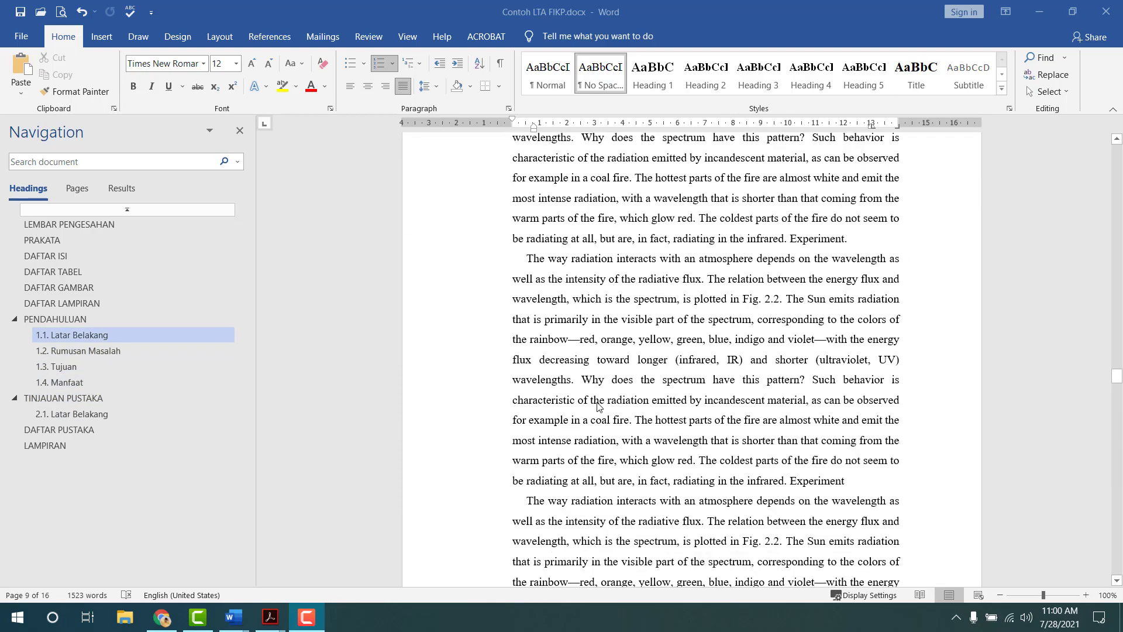
{"action": "scroll", "coordinate": [599, 407], "scroll_direction": "up", "scroll_amount": 2}
{"action": "scroll", "coordinate": [598, 406], "scroll_direction": "up", "scroll_amount": 15}
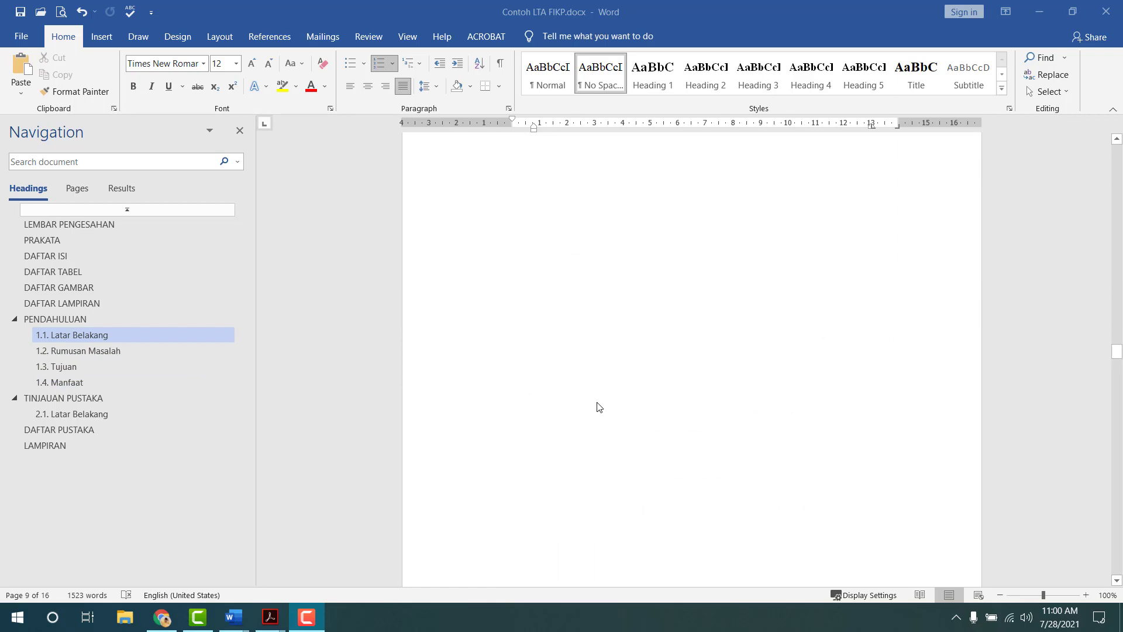
{"action": "scroll", "coordinate": [597, 405], "scroll_direction": "up", "scroll_amount": 15}
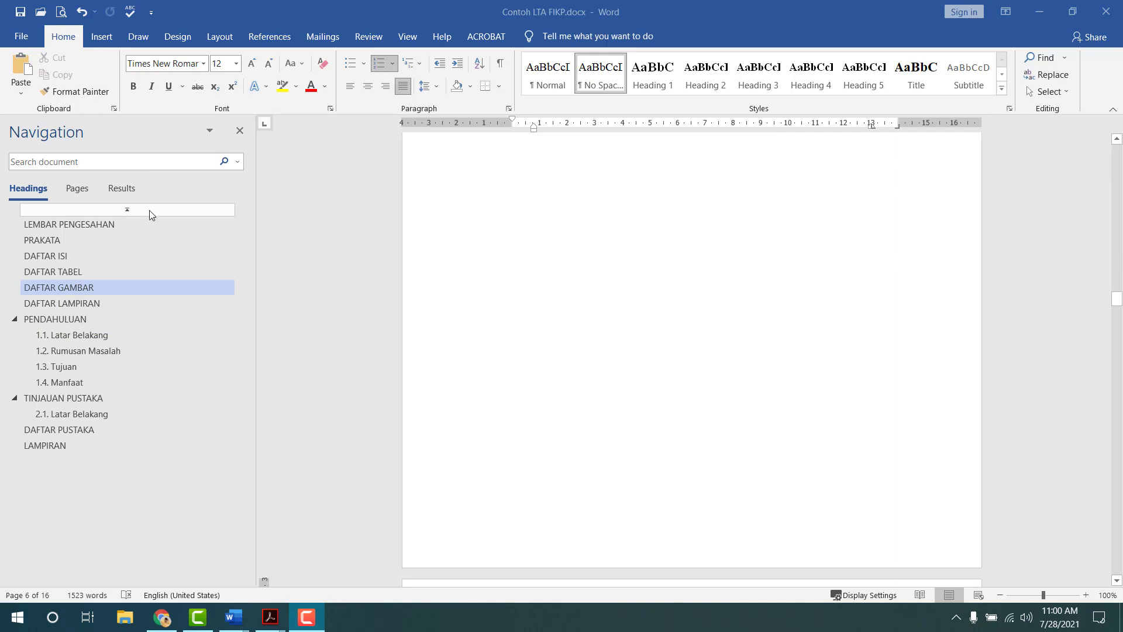
- Review the LAMPIRAN, DAFTAR PUSTAKA and TINJAUAN PUSTAKA pages, including the Gambar 1 caption
{"action": "left_click", "coordinate": [51, 446]}
{"action": "left_click", "coordinate": [99, 428]}
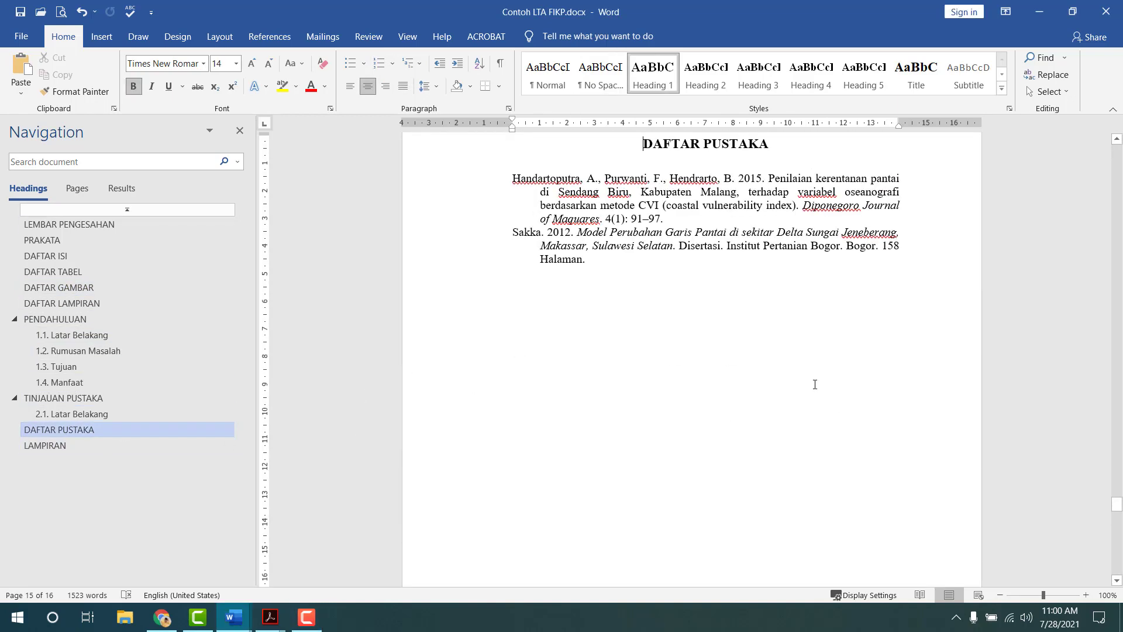
{"action": "scroll", "coordinate": [815, 384], "scroll_direction": "up", "scroll_amount": 15}
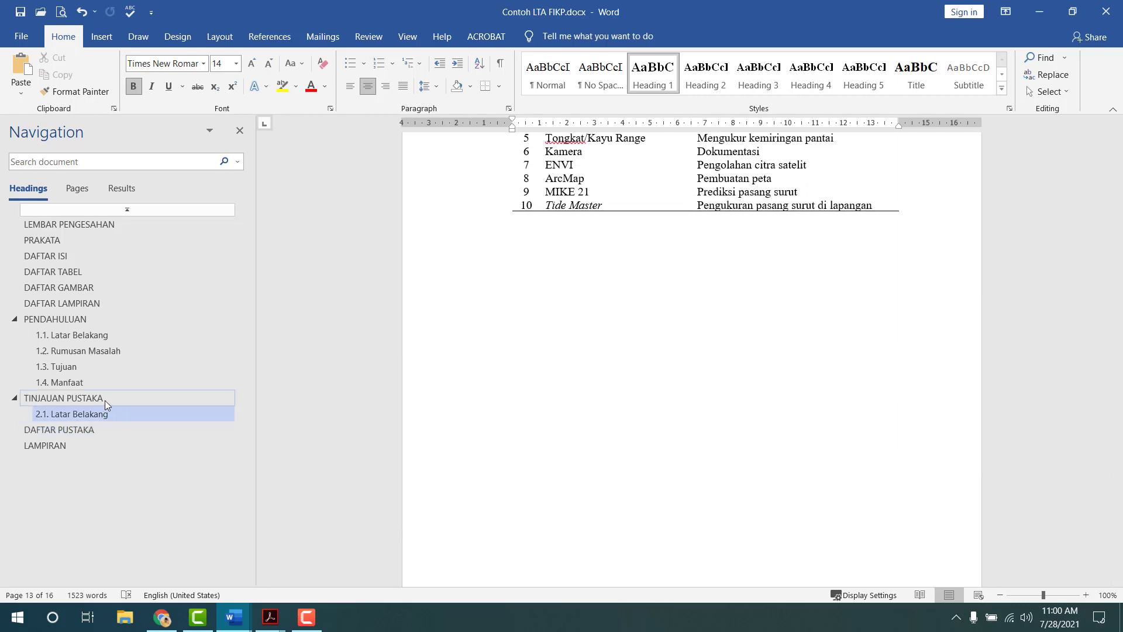
{"action": "left_click", "coordinate": [104, 400]}
{"action": "scroll", "coordinate": [528, 216], "scroll_direction": "down", "scroll_amount": 5}
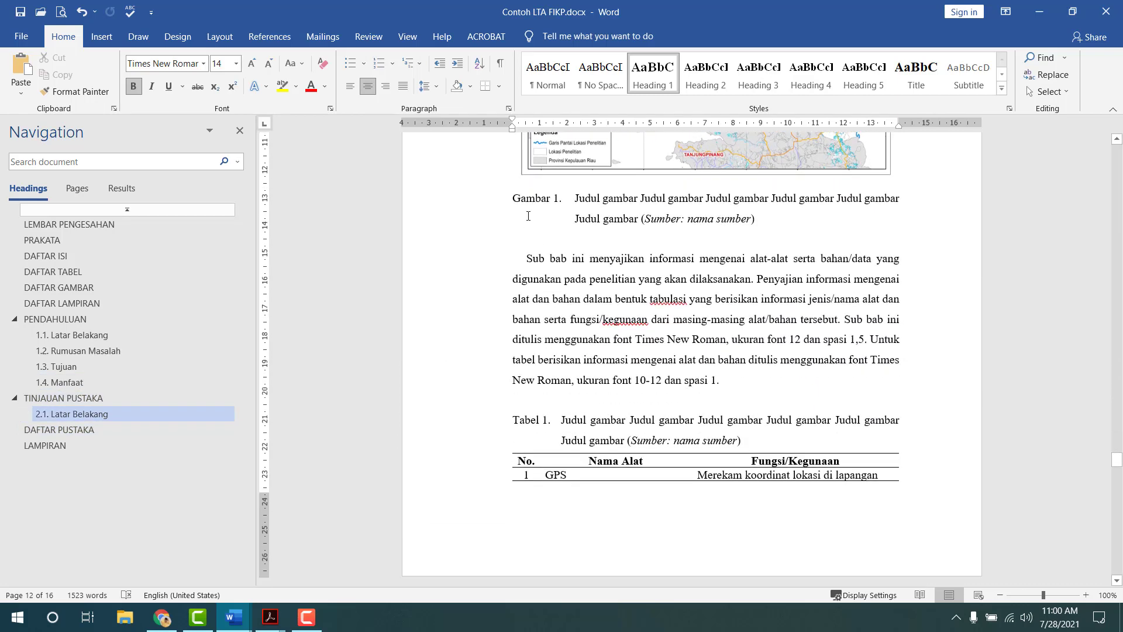
{"action": "left_click", "coordinate": [798, 199], "text": "shift"}
{"action": "scroll", "coordinate": [790, 279], "scroll_direction": "up", "scroll_amount": 10}
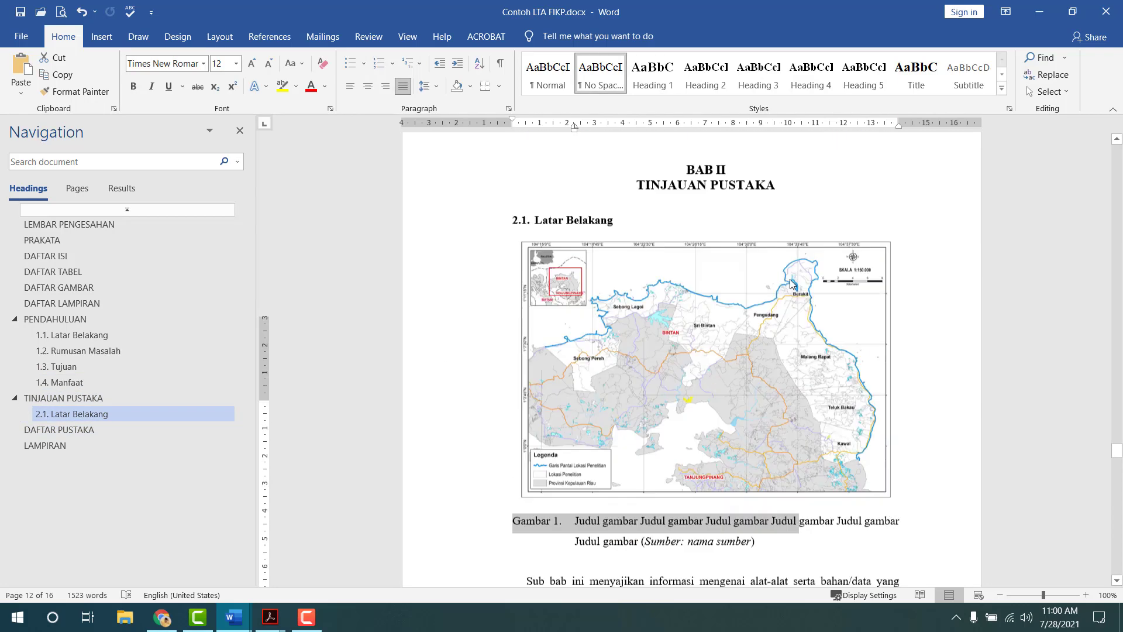
{"action": "scroll", "coordinate": [790, 280], "scroll_direction": "down", "scroll_amount": 10}
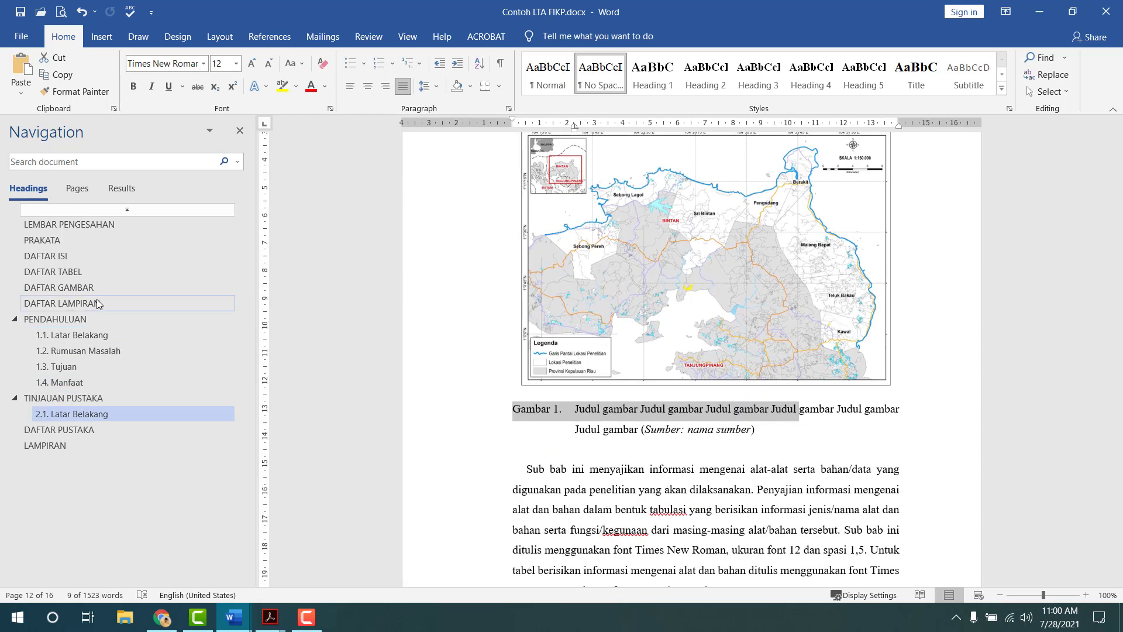
- Check DAFTAR GAMBAR, 1.4 Manfaat, DAFTAR TABEL and PRAKATA, ending at LEMBAR PENGESAHAN
{"action": "left_click", "coordinate": [92, 288]}
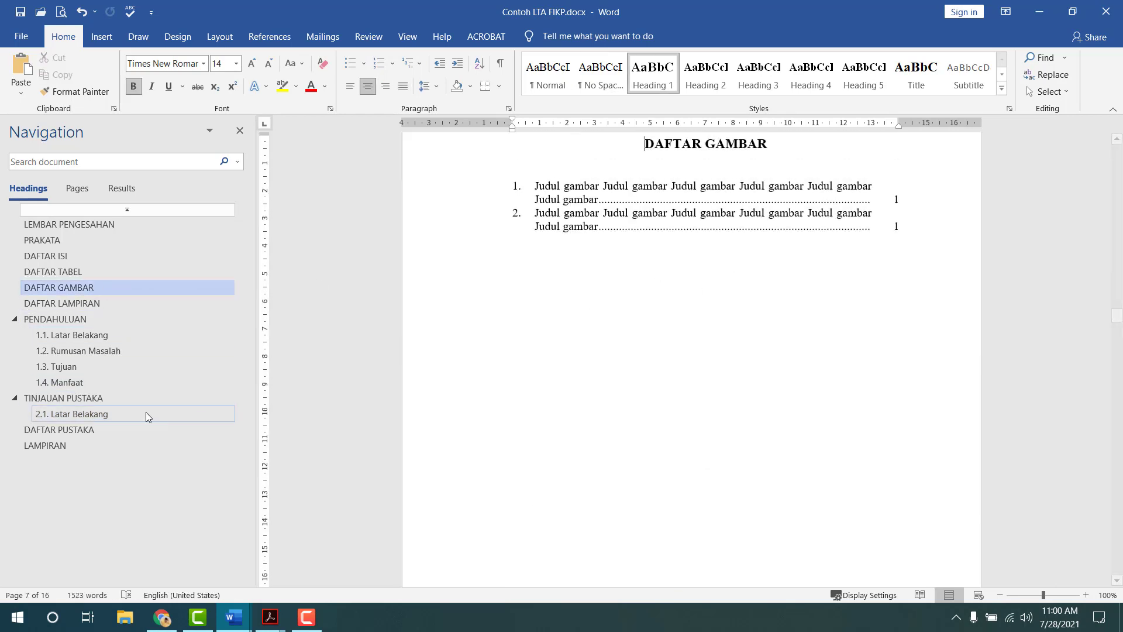
{"action": "left_click", "coordinate": [133, 382]}
{"action": "left_click", "coordinate": [84, 273]}
{"action": "left_click", "coordinate": [71, 240]}
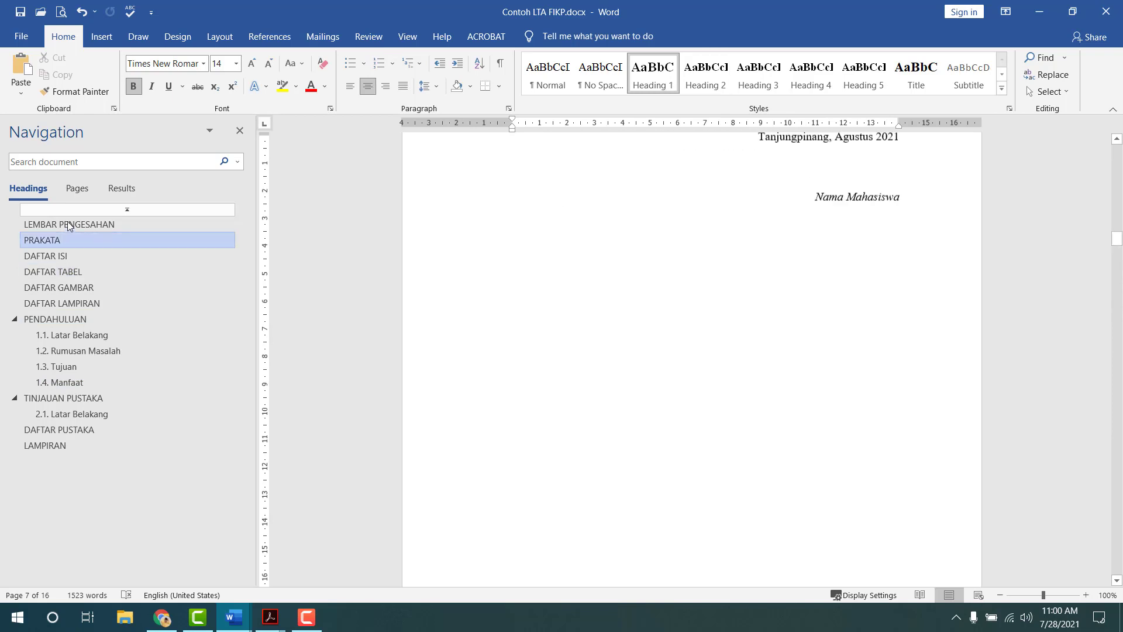
{"action": "left_click", "coordinate": [68, 224]}
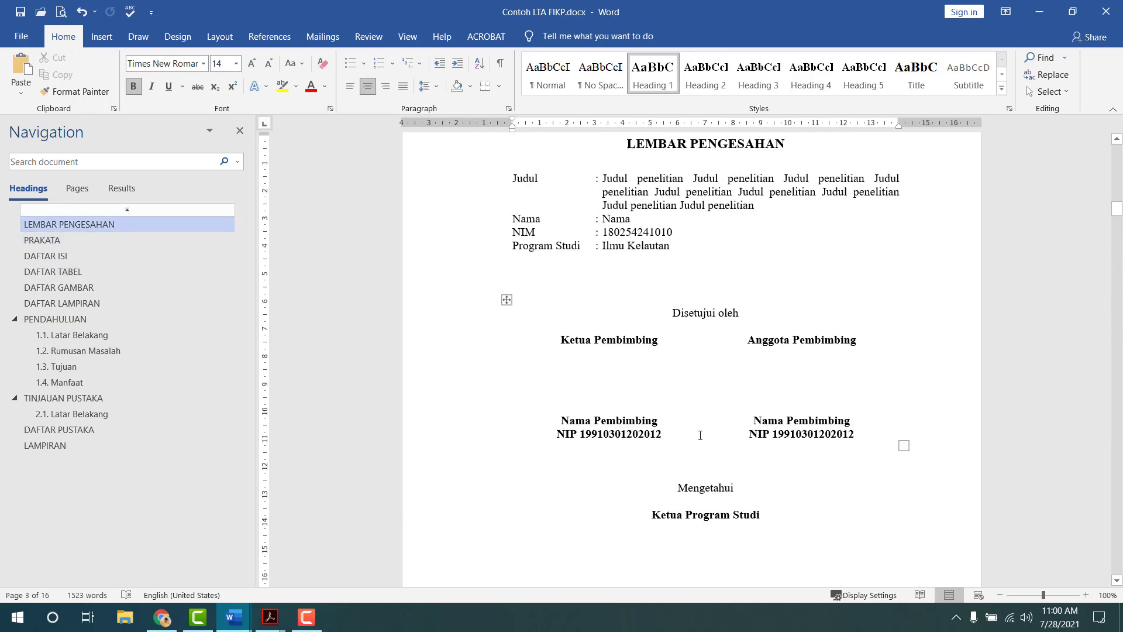